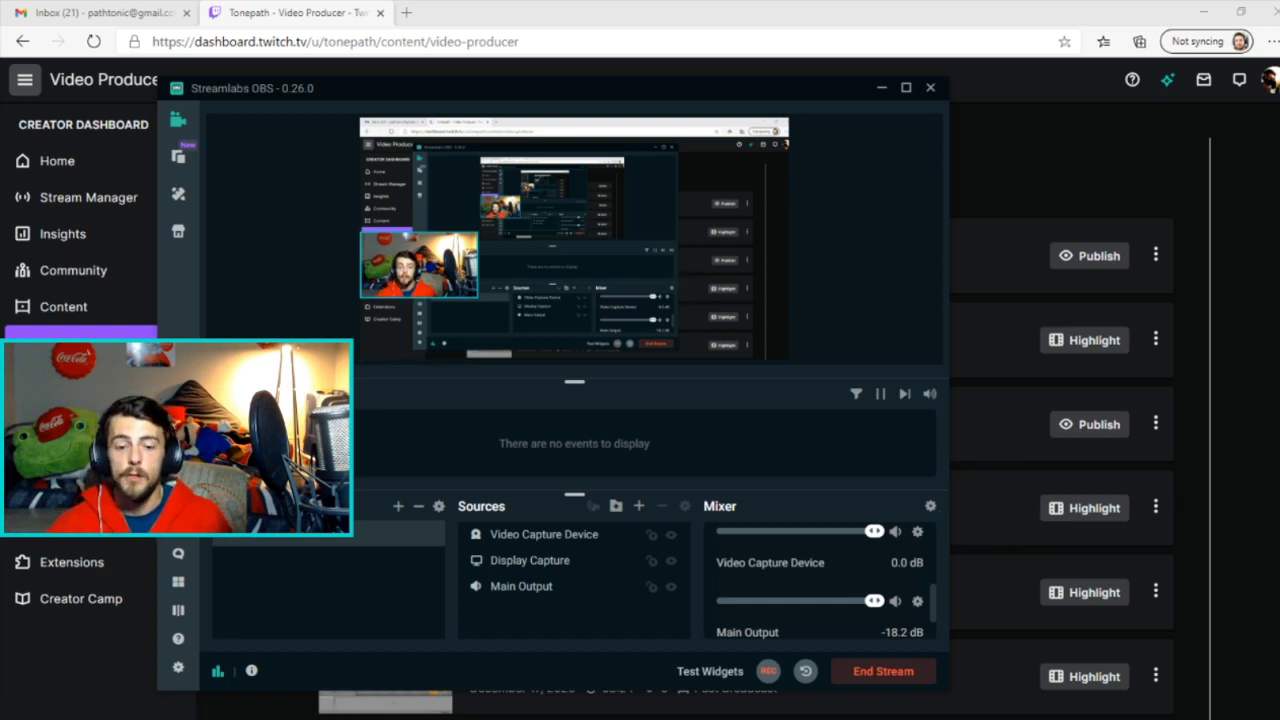
Switch to the Chill Twitch Beat project in Ableton Live and play it from the start of the first Drifting Ambient Pad clip.
{"action": "mouse_move", "coordinate": [426, 714]}
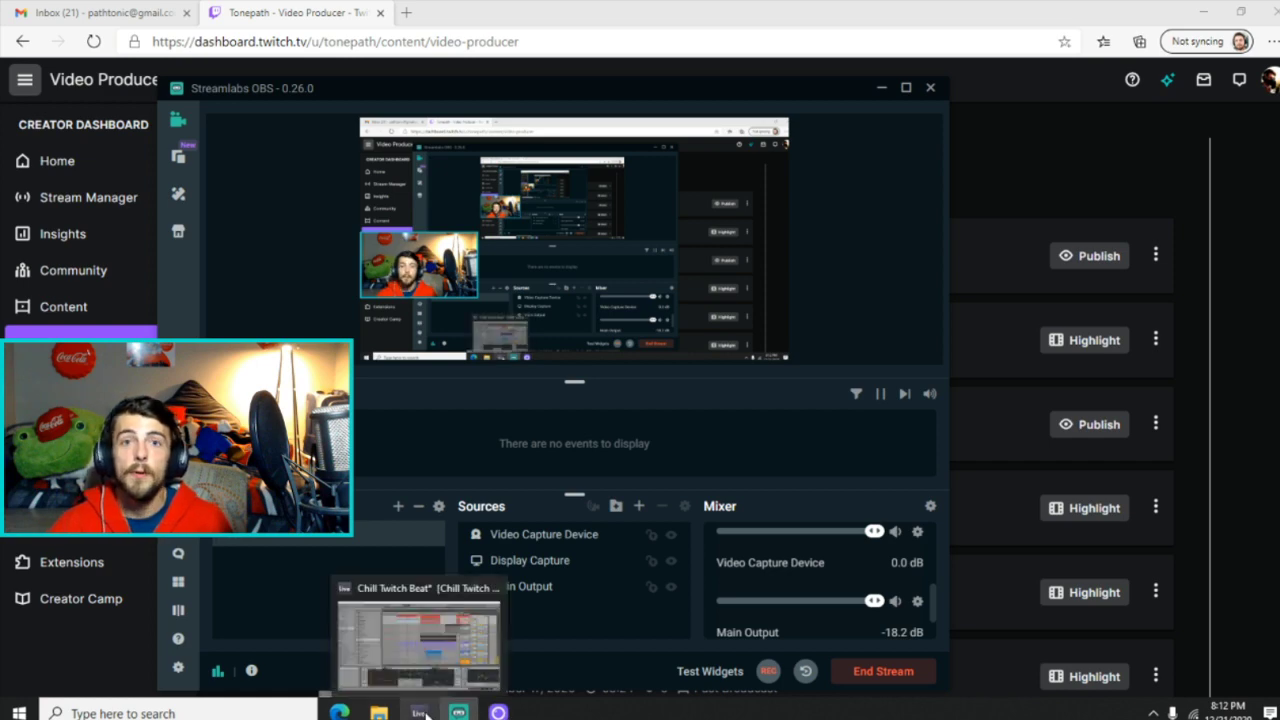
{"action": "left_click", "coordinate": [418, 640]}
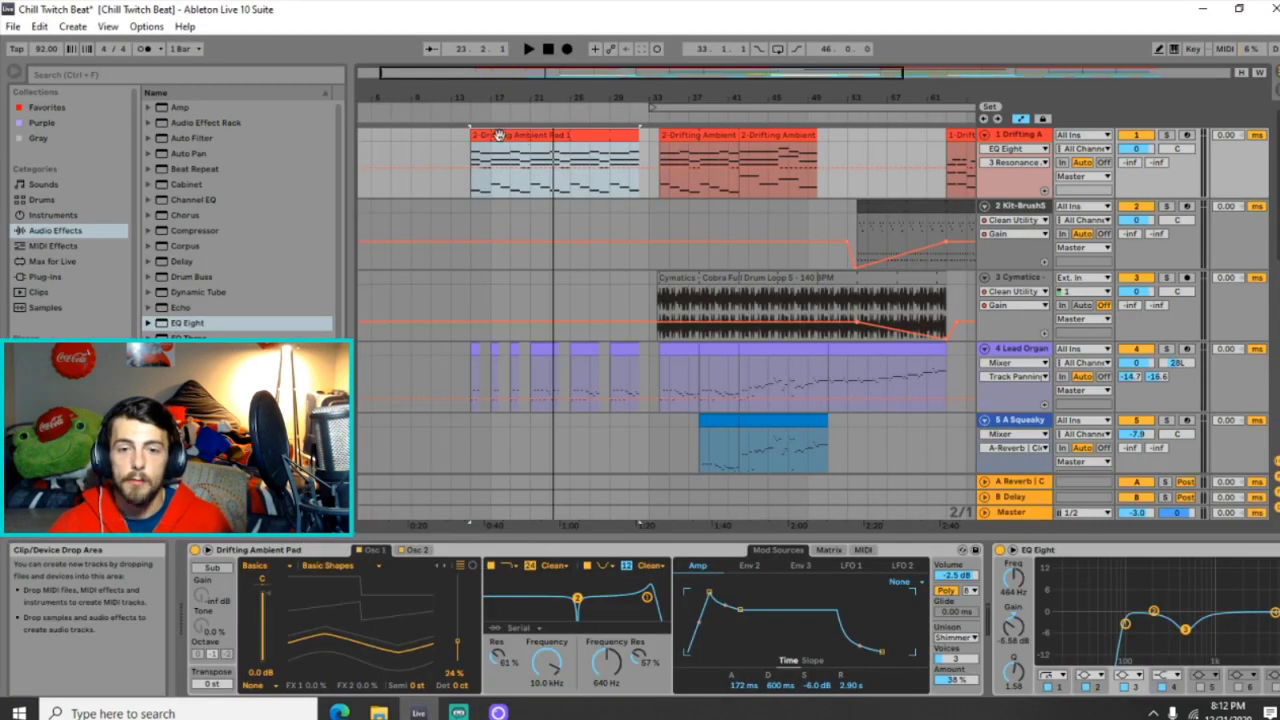
{"action": "left_click", "coordinate": [467, 179]}
{"action": "key", "text": "space"}
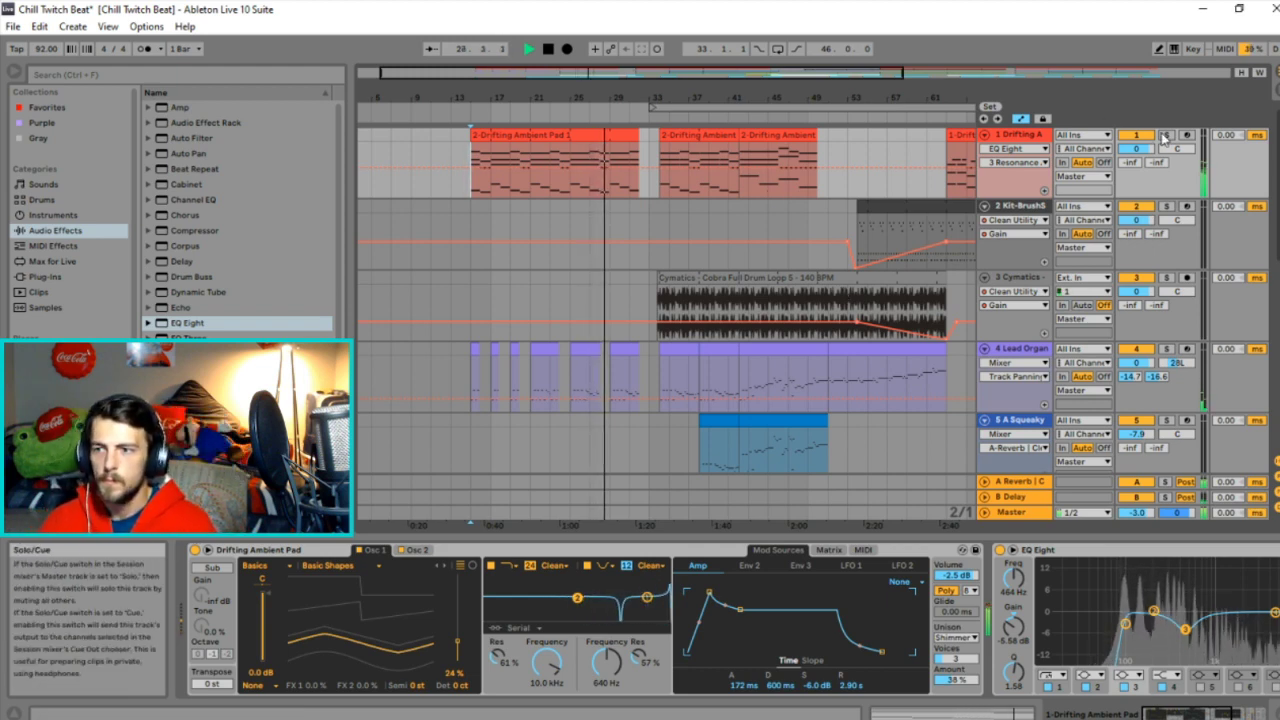
Turn on the Master track's Nova67P, EQ Eight and Compressor, and lower its Limiter gain to 7.80 dB.
{"action": "scroll", "coordinate": [800, 280], "scroll_direction": "down", "scroll_amount": 3}
{"action": "scroll", "coordinate": [819, 338], "scroll_direction": "down", "scroll_amount": 2}
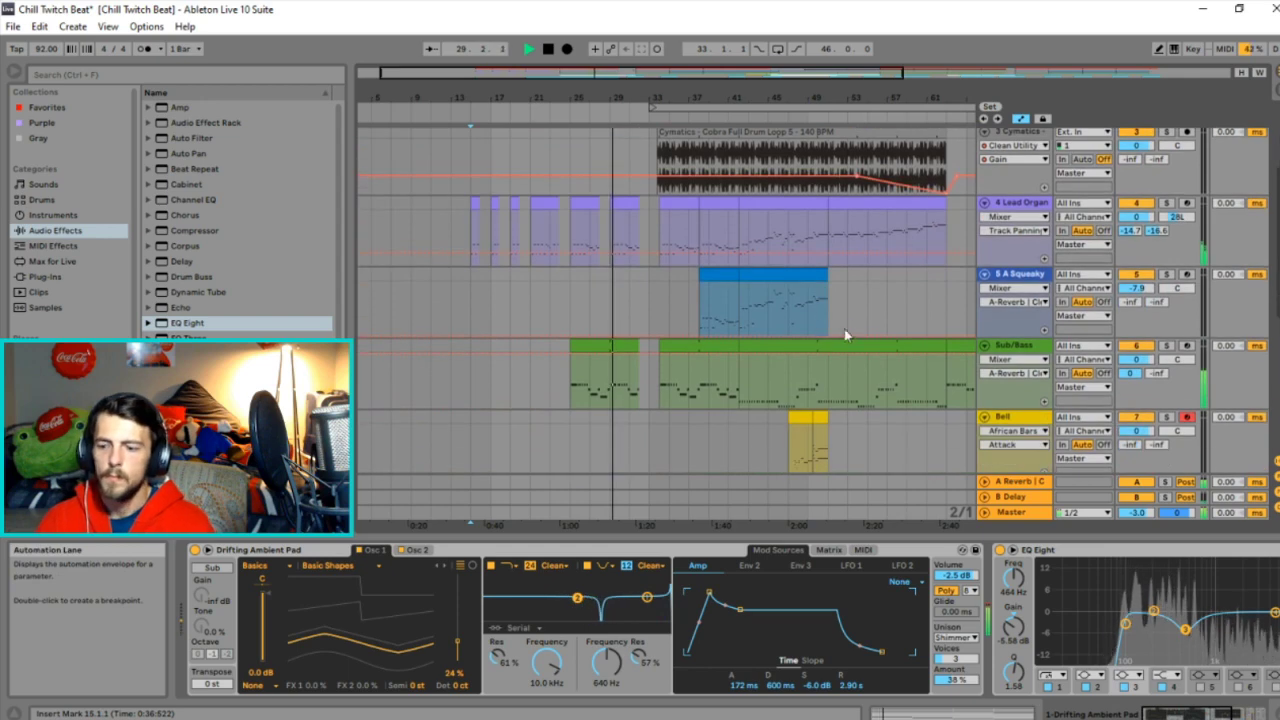
{"action": "scroll", "coordinate": [1020, 557], "scroll_direction": "down", "scroll_amount": 3}
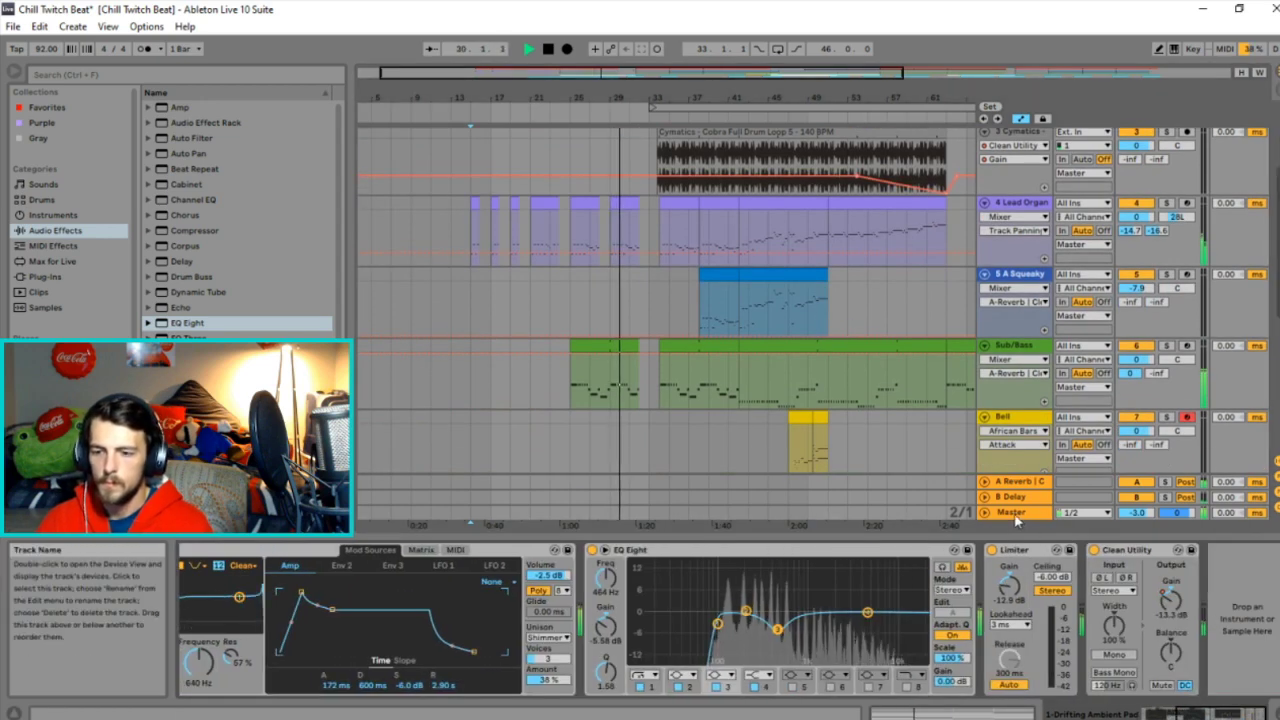
{"action": "left_click", "coordinate": [1011, 512]}
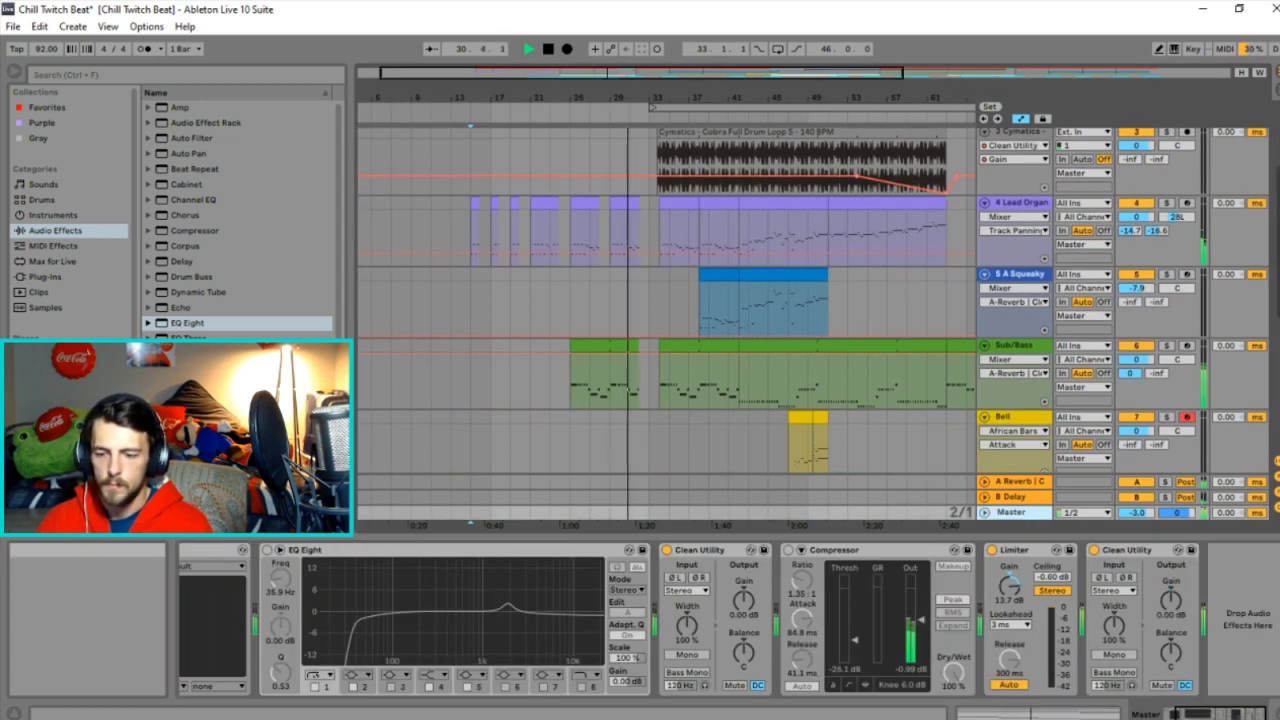
{"action": "scroll", "coordinate": [323, 594], "scroll_direction": "up", "scroll_amount": 2}
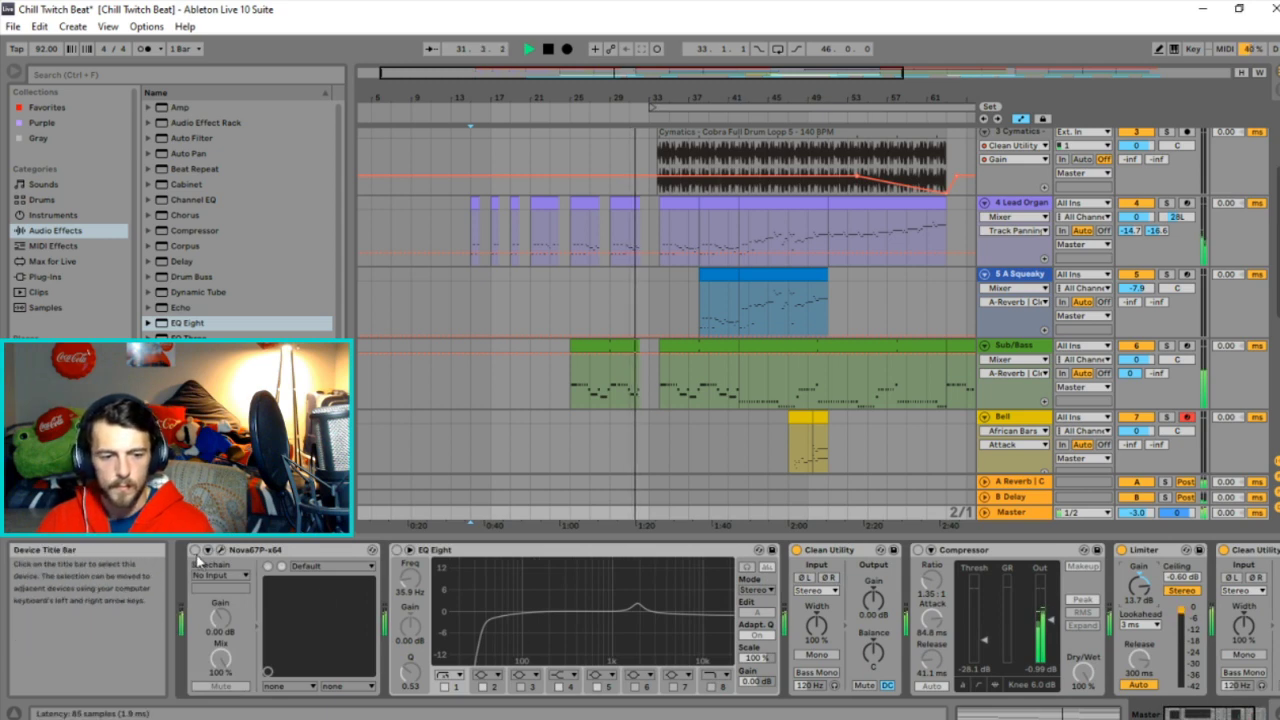
{"action": "left_click", "coordinate": [396, 550]}
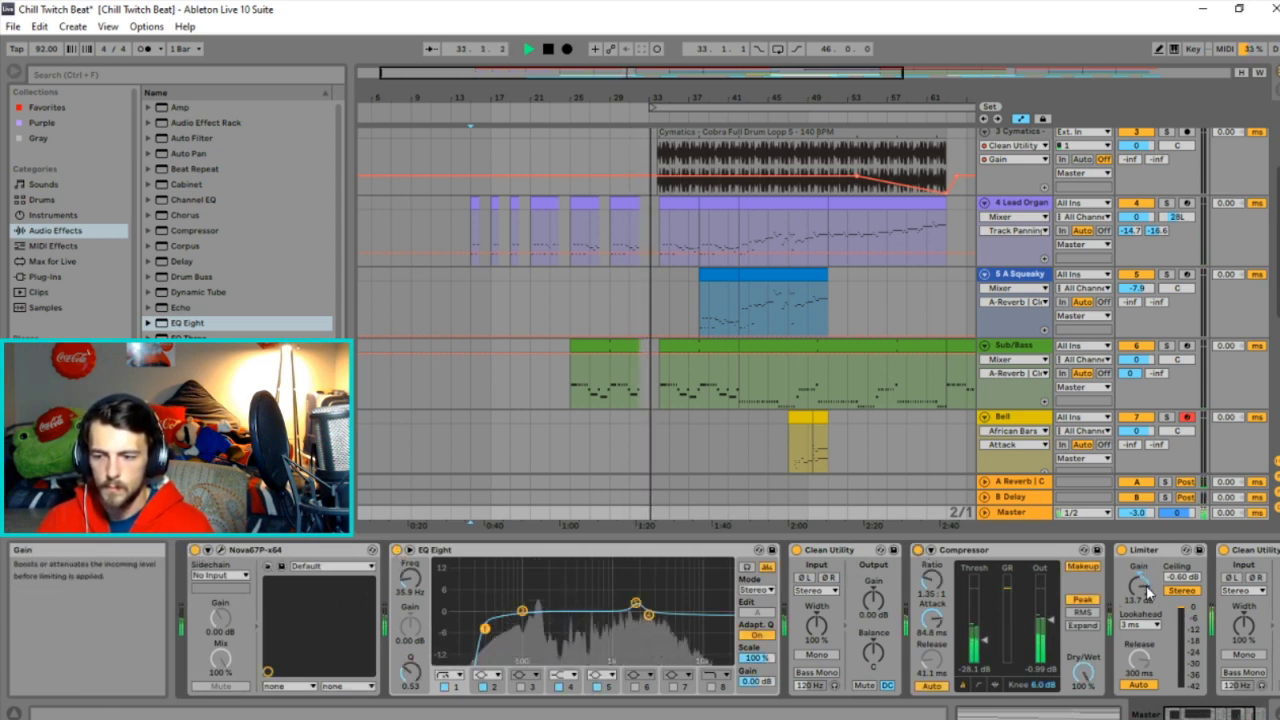
{"action": "left_click_drag", "start_coordinate": [1139, 582], "coordinate": [1139, 616]}
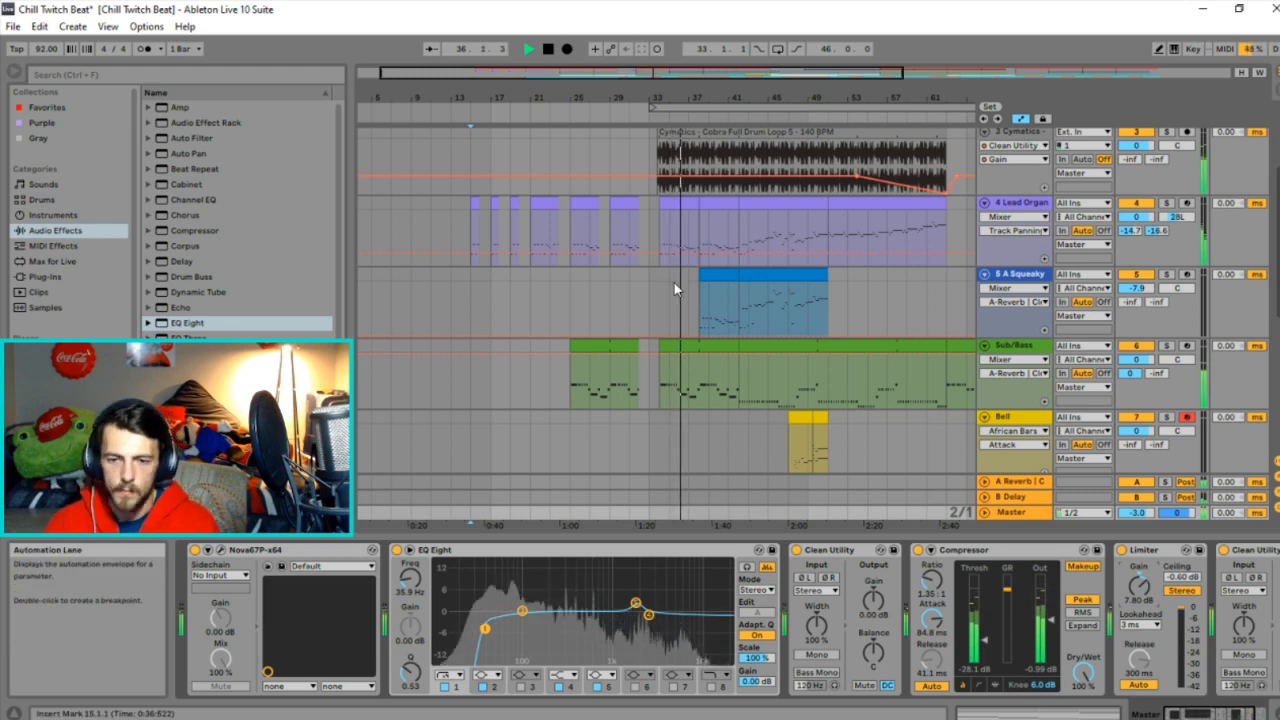
Open the Sub/Bass clip that starts at bar 34 and examine the short G2 note near beat 1.4 up close.
{"action": "scroll", "coordinate": [677, 286], "scroll_direction": "down", "scroll_amount": 3}
{"action": "scroll", "coordinate": [697, 312], "scroll_direction": "up", "scroll_amount": 8}
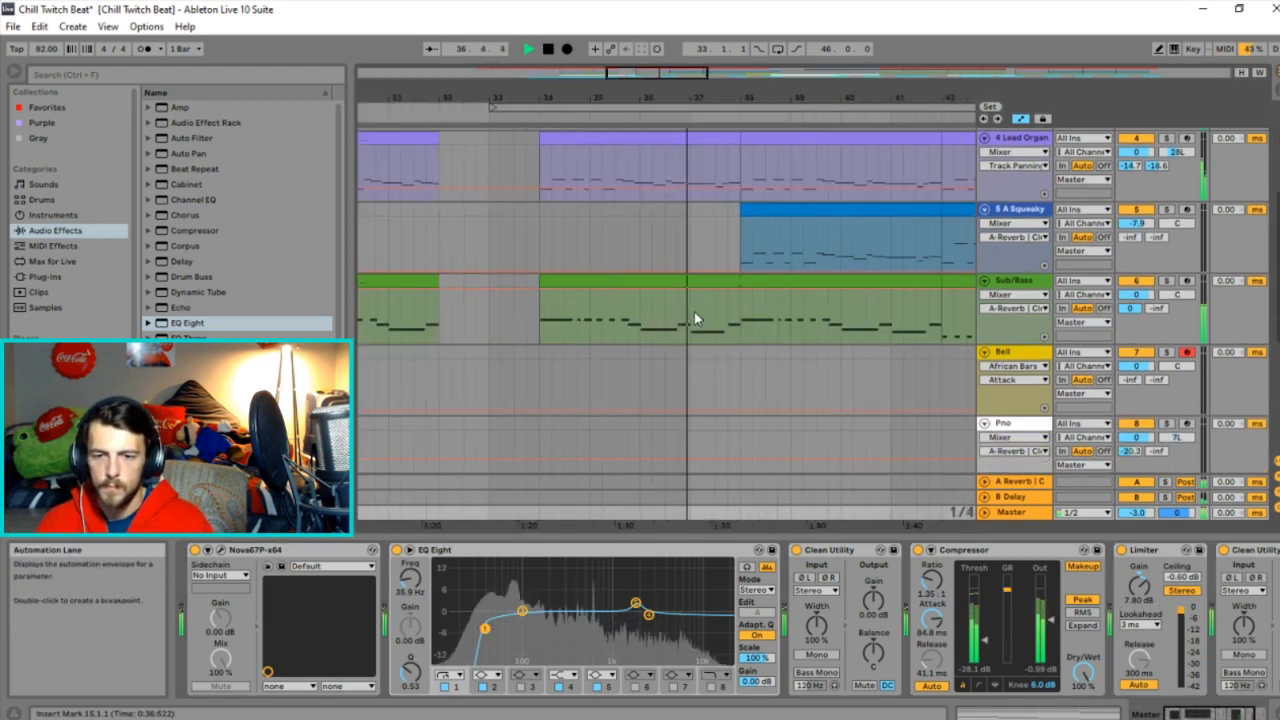
{"action": "double_click", "coordinate": [900, 279]}
{"action": "left_click", "coordinate": [677, 598]}
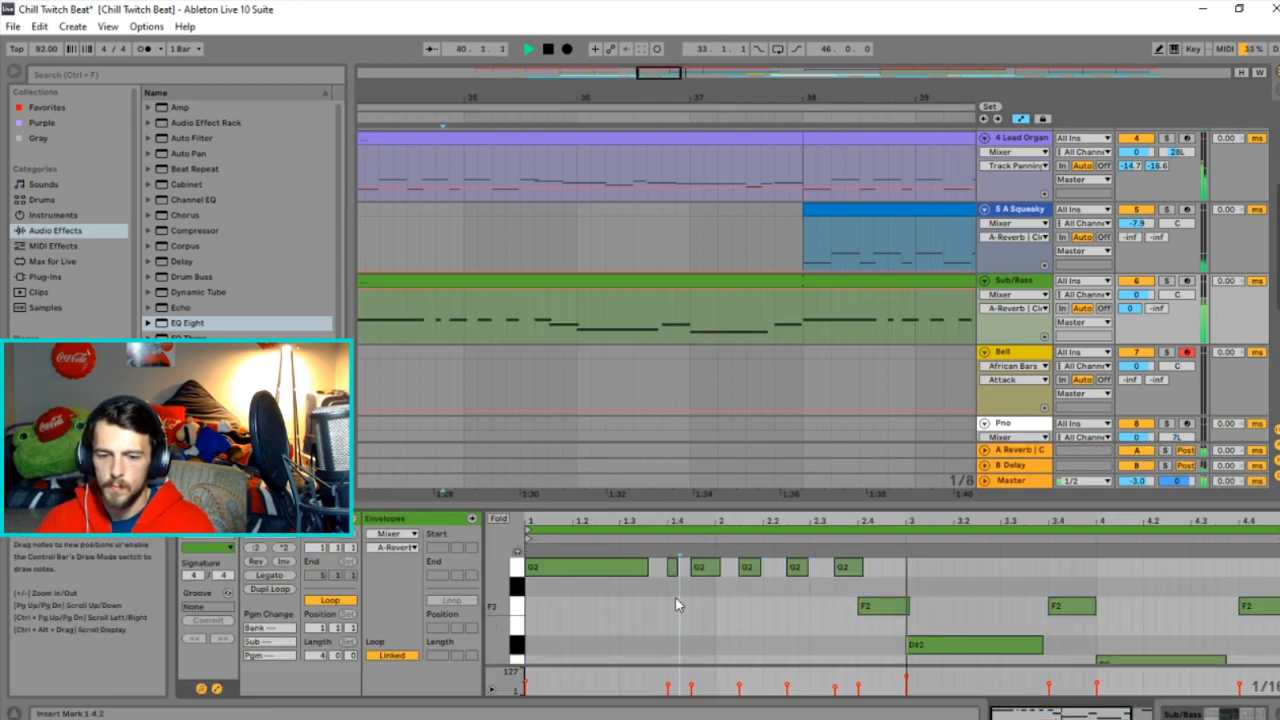
{"action": "left_click_drag", "start_coordinate": [688, 521], "coordinate": [711, 567]}
{"action": "left_click_drag", "start_coordinate": [747, 519], "coordinate": [746, 510]}
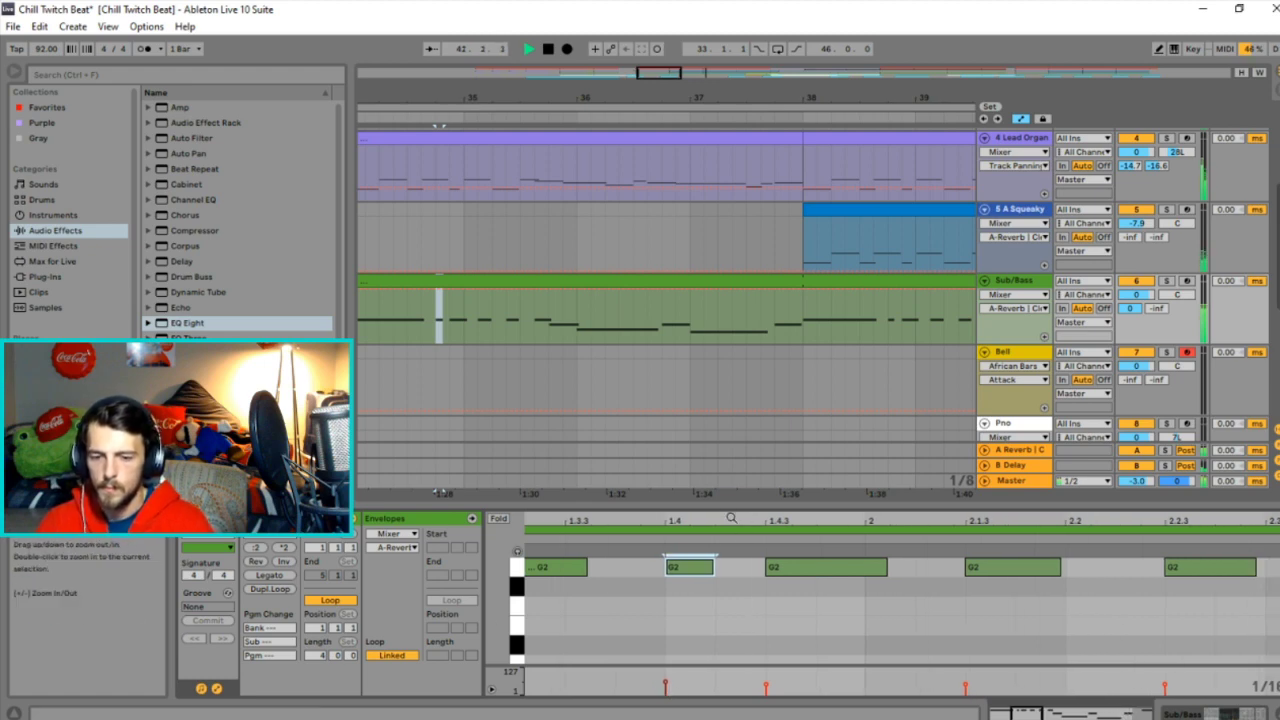
{"action": "key", "text": "minus"}
{"action": "key", "text": "minus"}
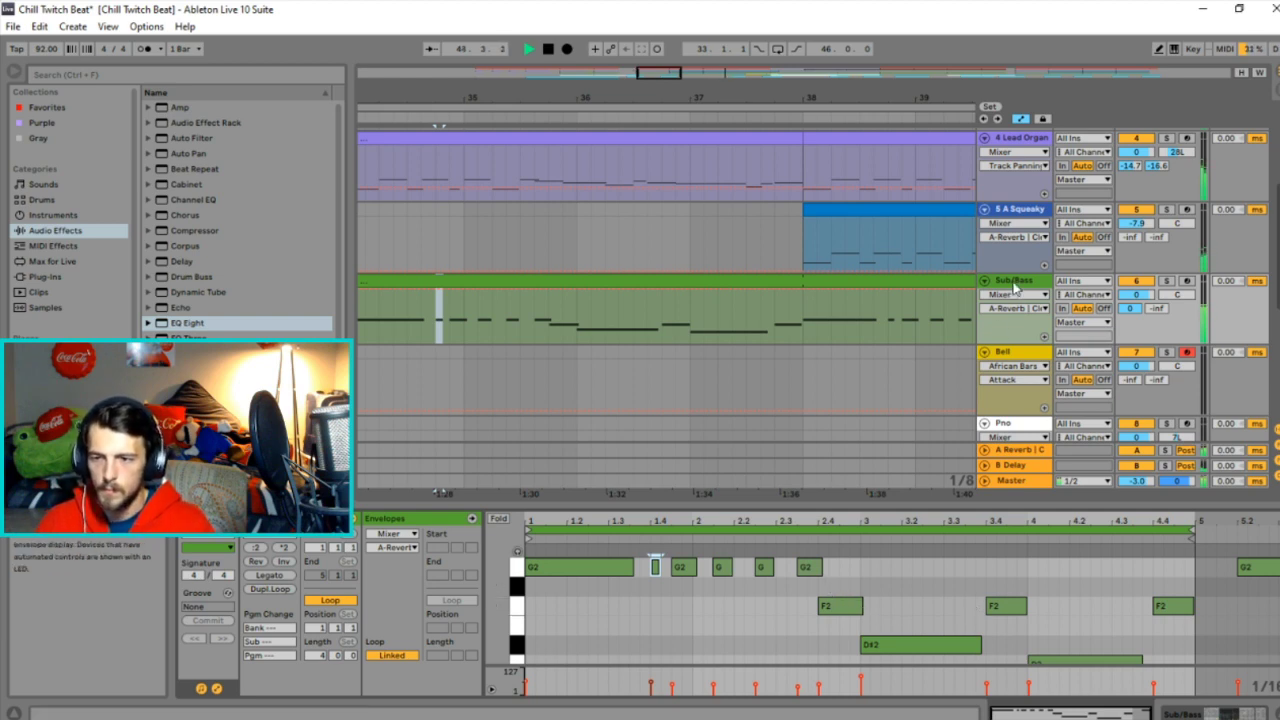
Inspect the Sub/Bass track's Operator, going through its pitch envelope, filter, oscillators A and B, and algorithm settings.
{"action": "double_click", "coordinate": [1012, 283]}
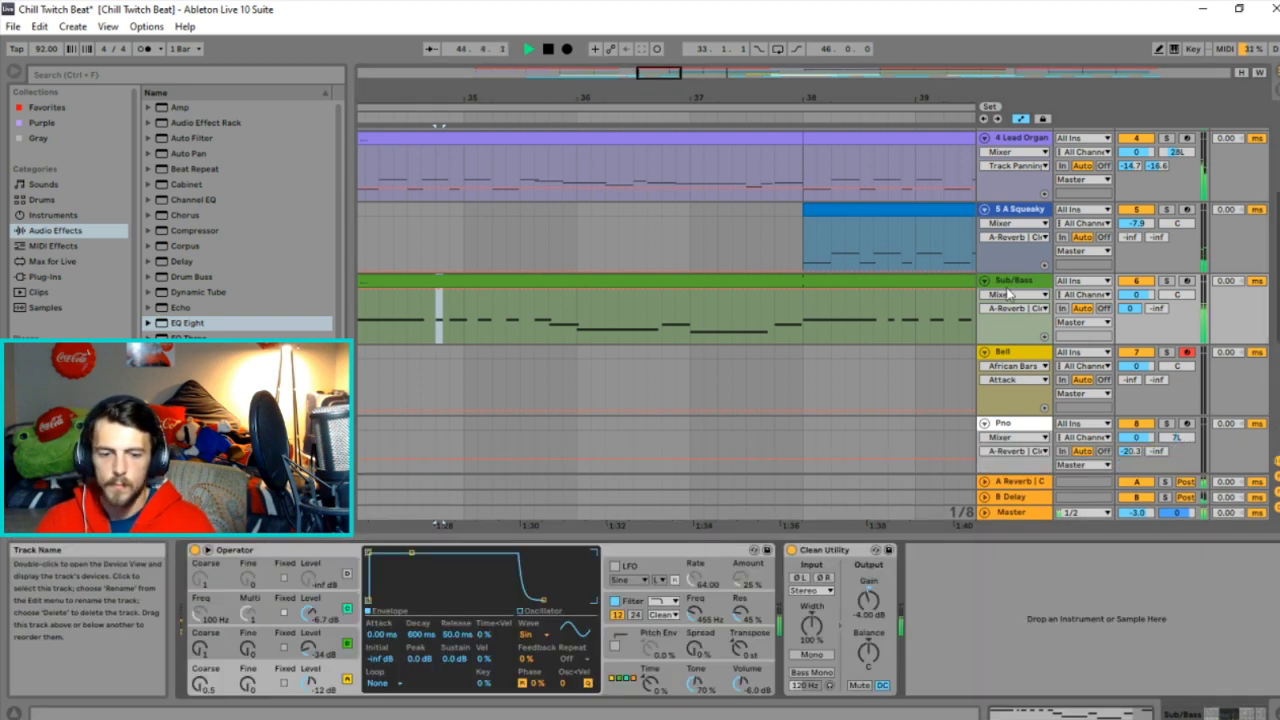
{"action": "left_click", "coordinate": [630, 650]}
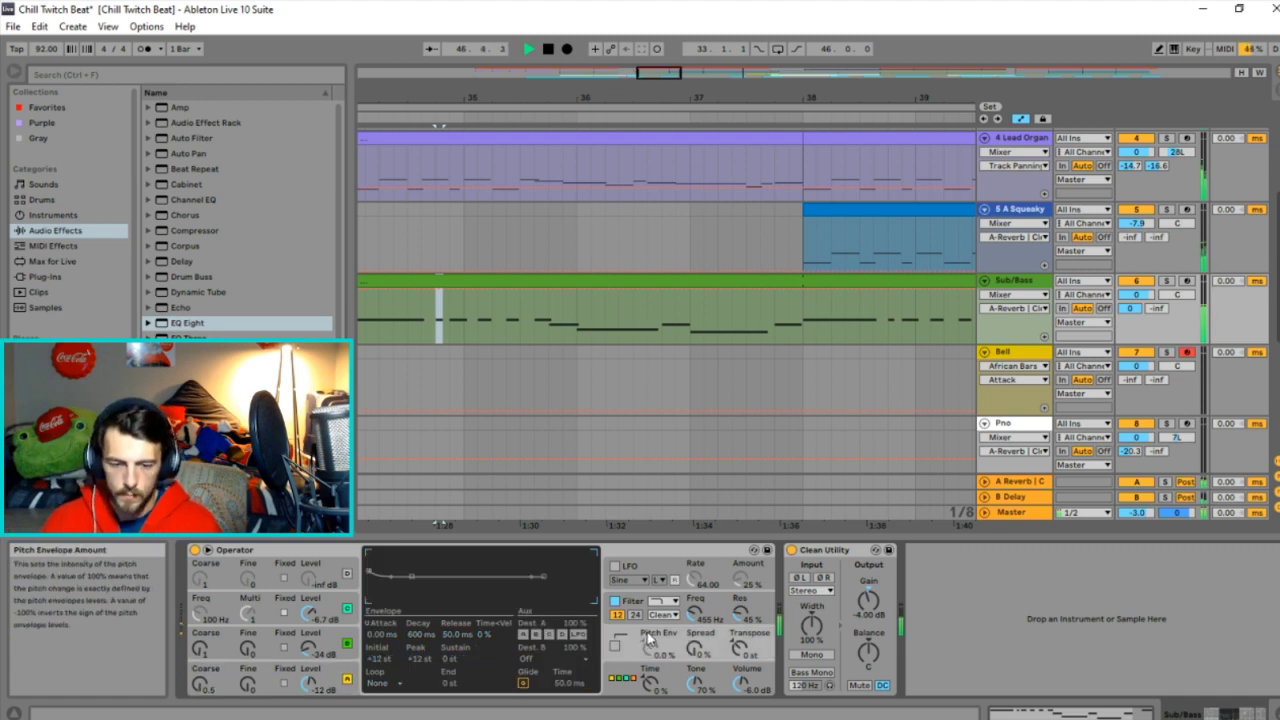
{"action": "left_click", "coordinate": [634, 601]}
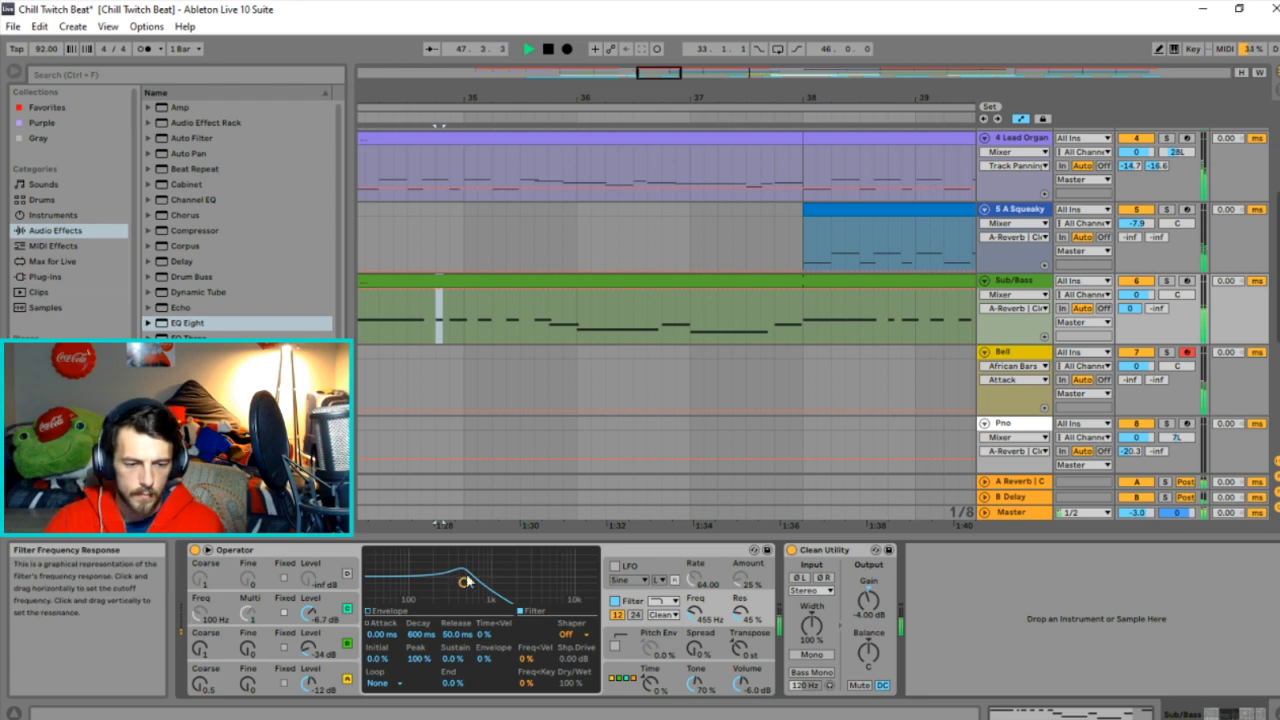
{"action": "left_click", "coordinate": [222, 648]}
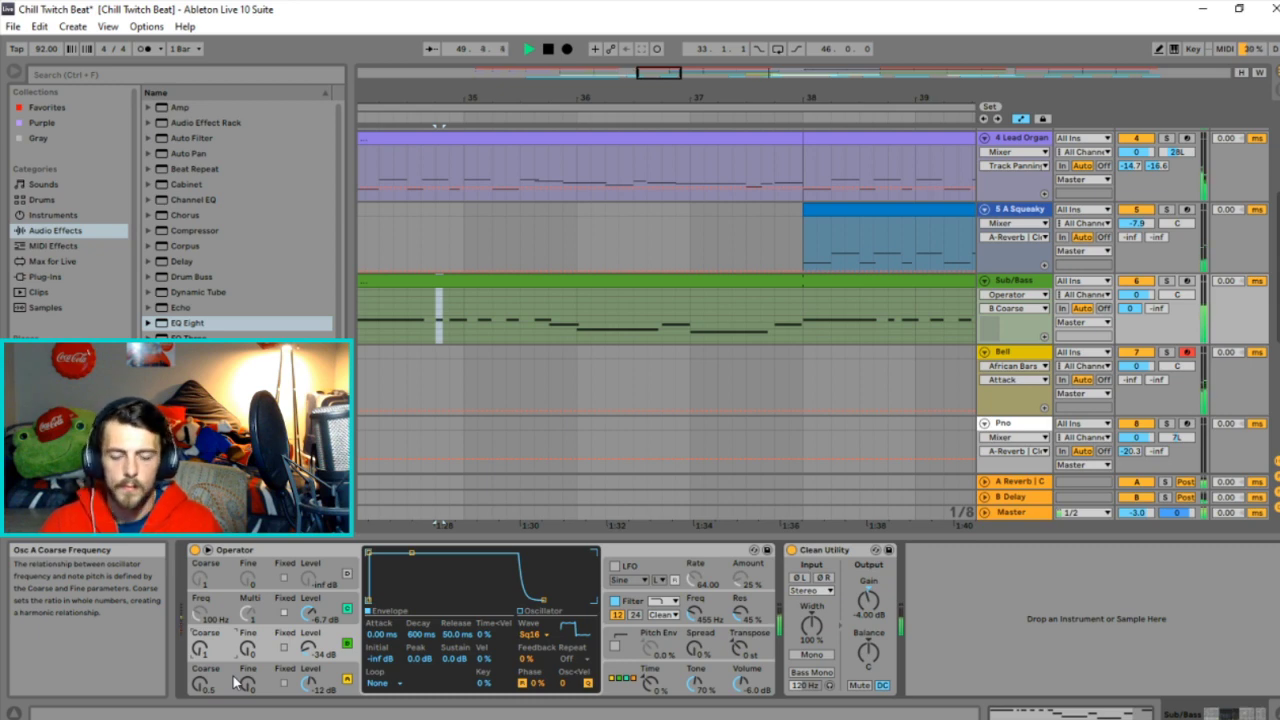
{"action": "left_click", "coordinate": [235, 681]}
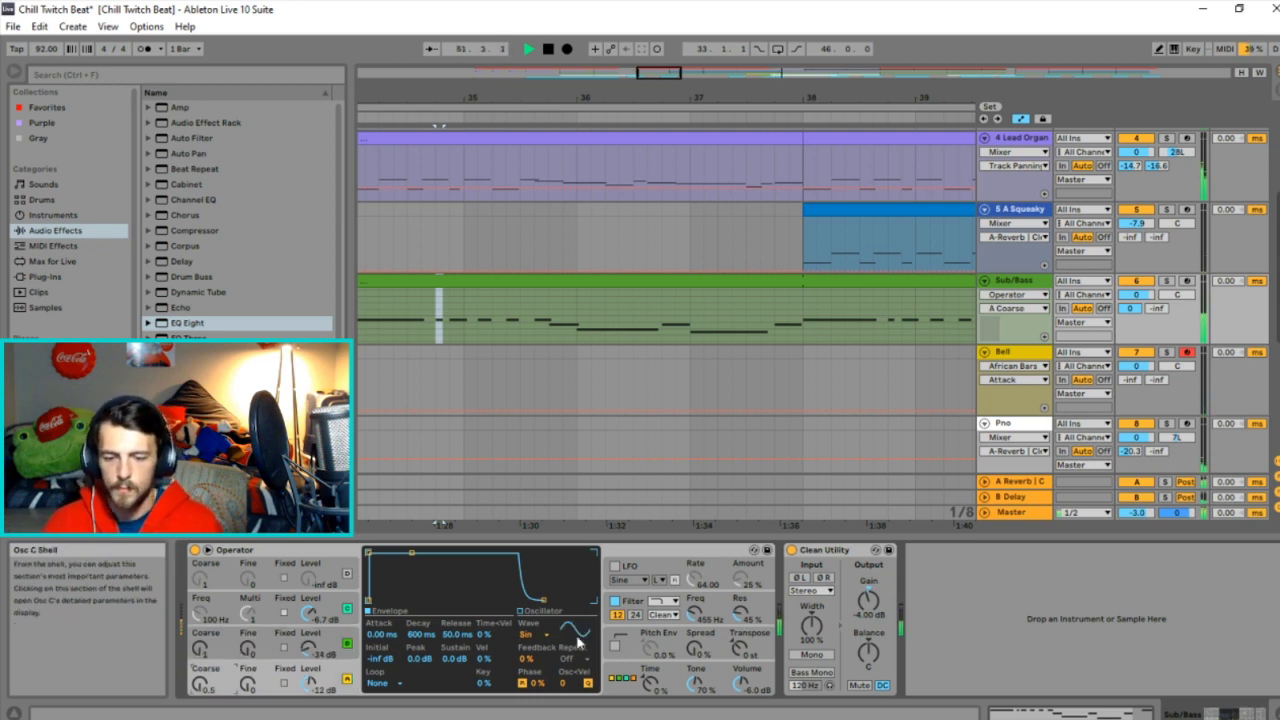
{"action": "left_click", "coordinate": [626, 677]}
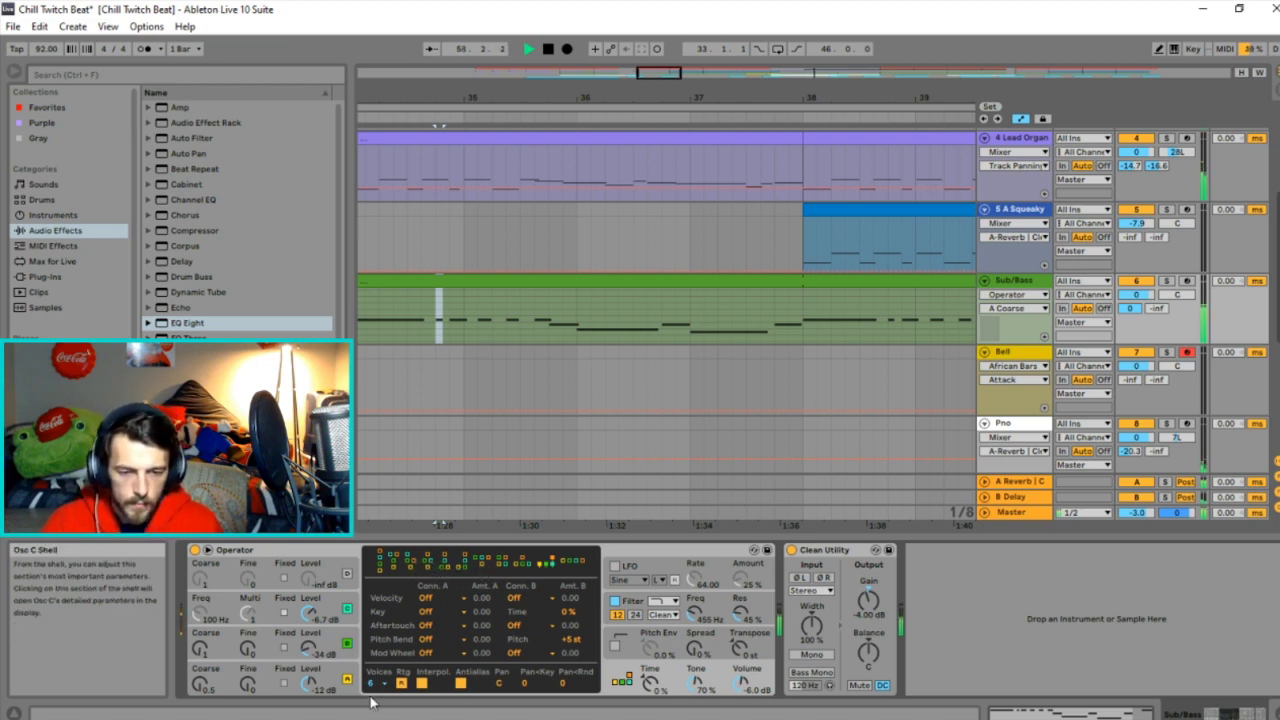
{"action": "left_click", "coordinate": [430, 571]}
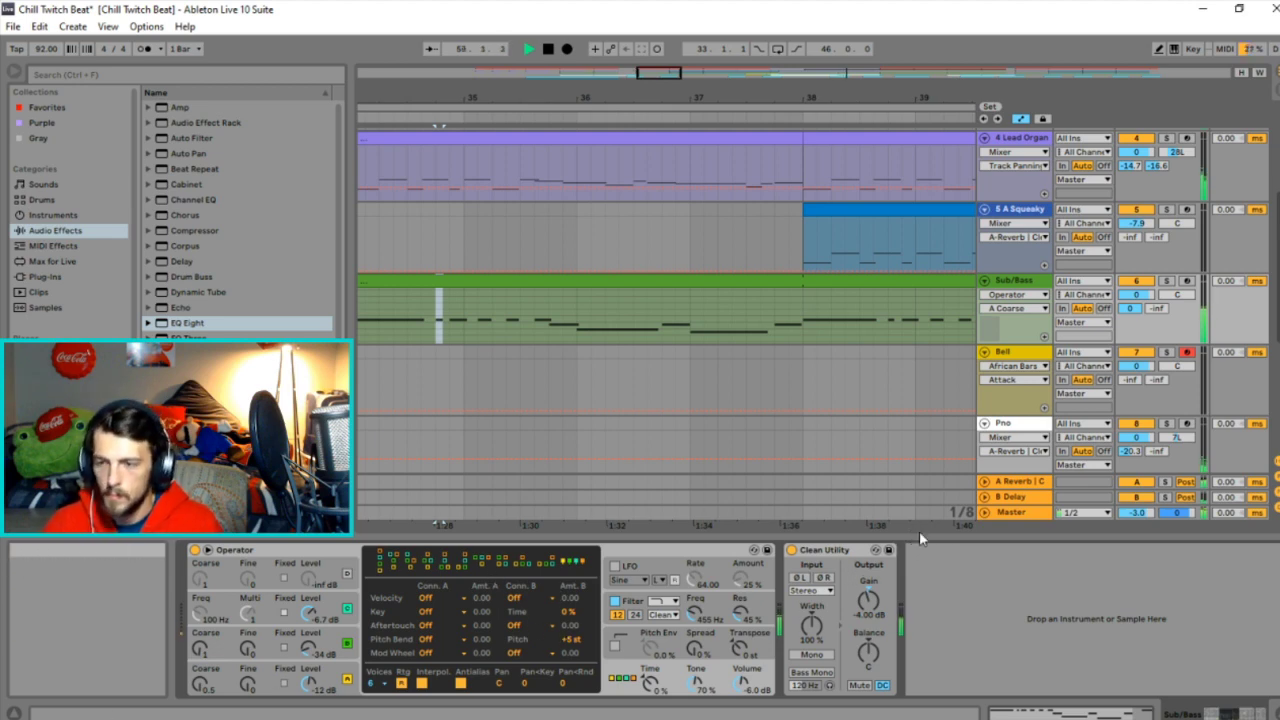
Rename the Kit-BrushSizzle drum track as "Brush Kit".
{"action": "scroll", "coordinate": [764, 274], "scroll_direction": "down", "scroll_amount": 10}
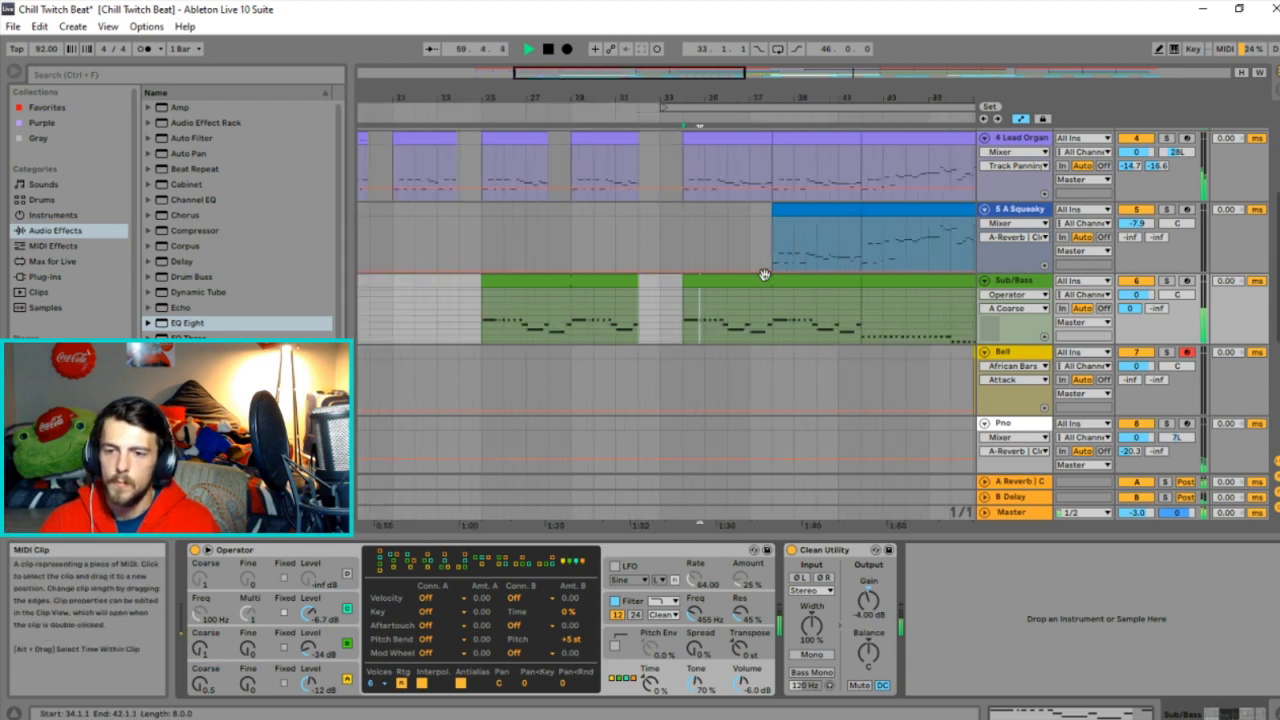
{"action": "left_click_drag", "start_coordinate": [816, 72], "coordinate": [805, 175]}
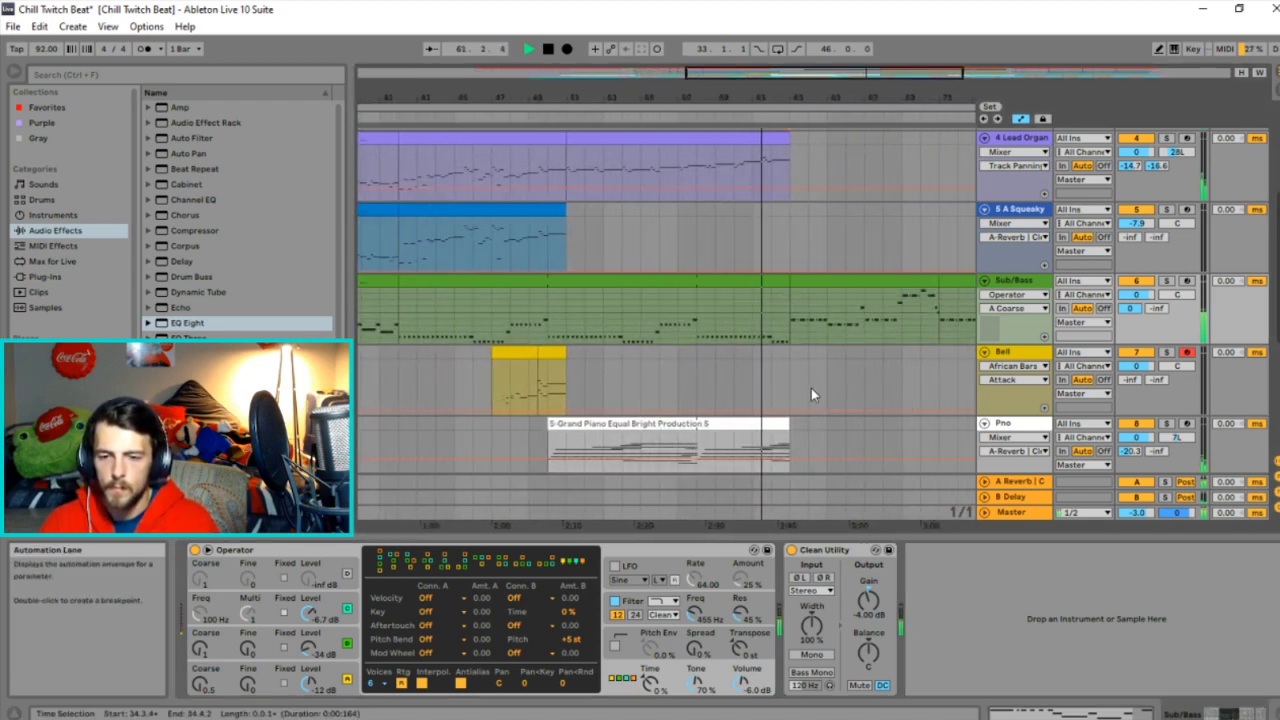
{"action": "scroll", "coordinate": [811, 388], "scroll_direction": "down", "scroll_amount": 1}
{"action": "scroll", "coordinate": [825, 400], "scroll_direction": "up", "scroll_amount": 5}
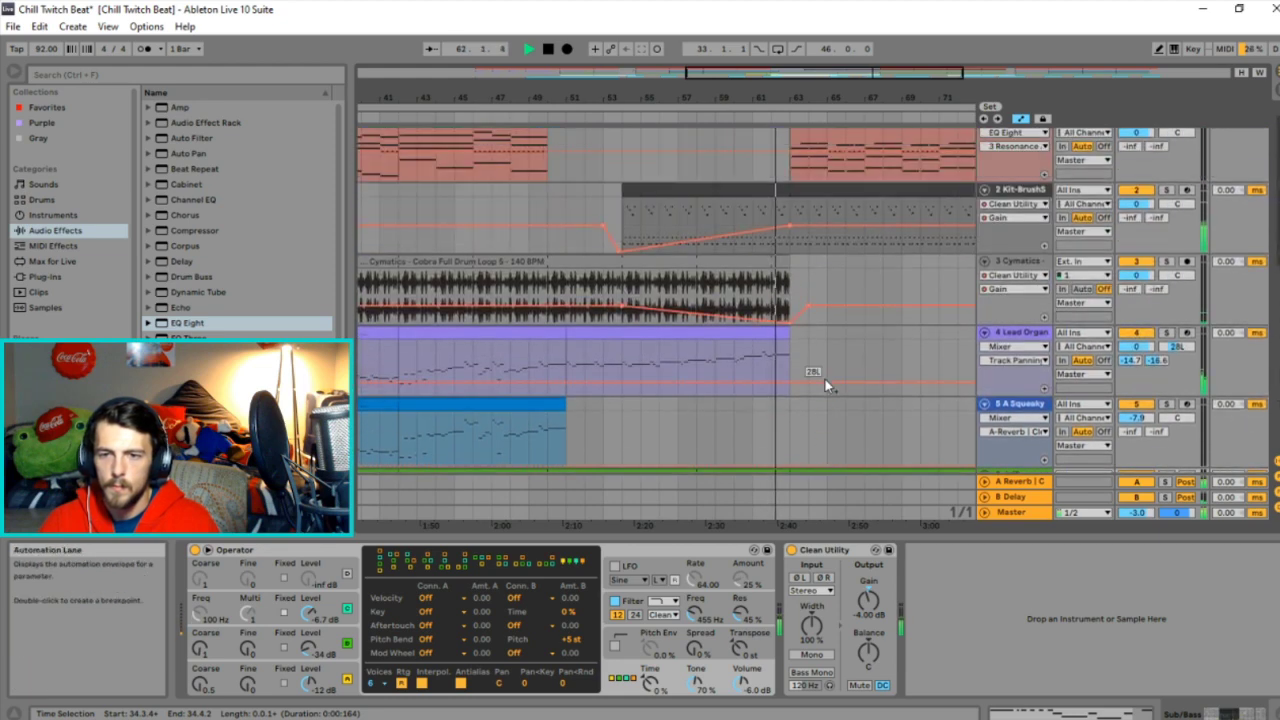
{"action": "left_click_drag", "start_coordinate": [820, 72], "coordinate": [861, 72]}
{"action": "right_click", "coordinate": [1022, 206]}
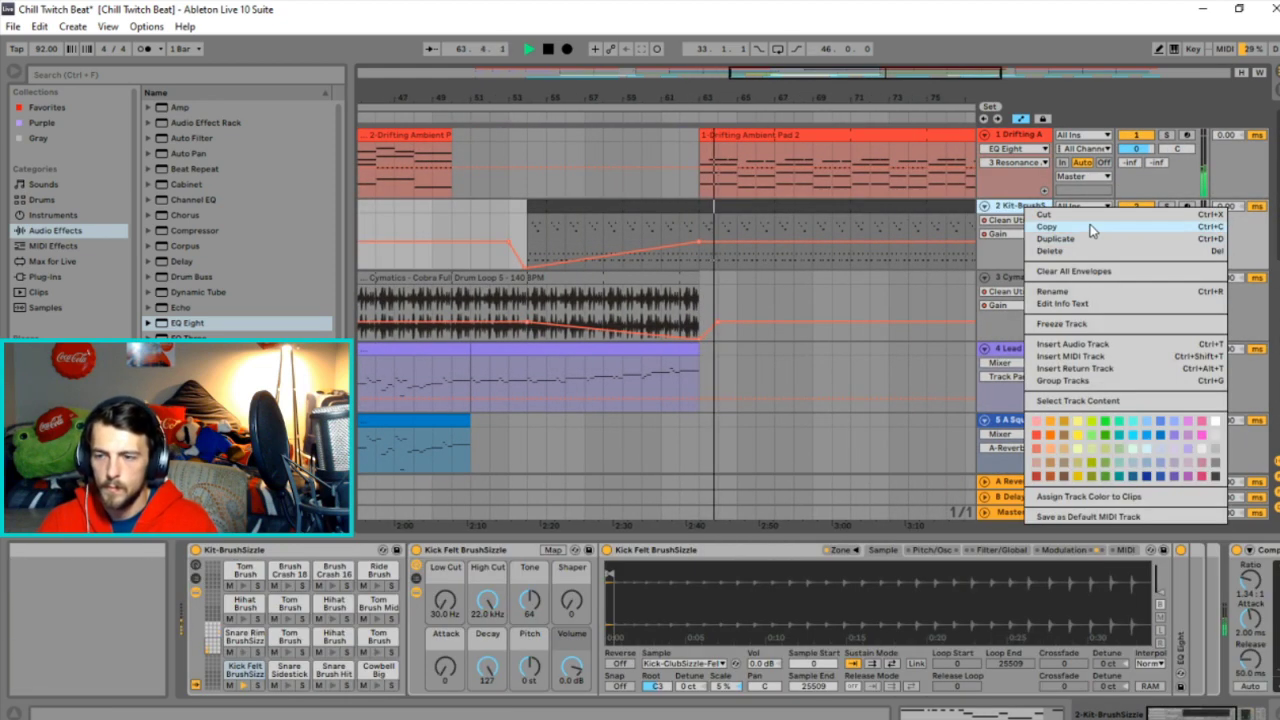
{"action": "left_click", "coordinate": [1080, 294]}
{"action": "type", "text": "B"}
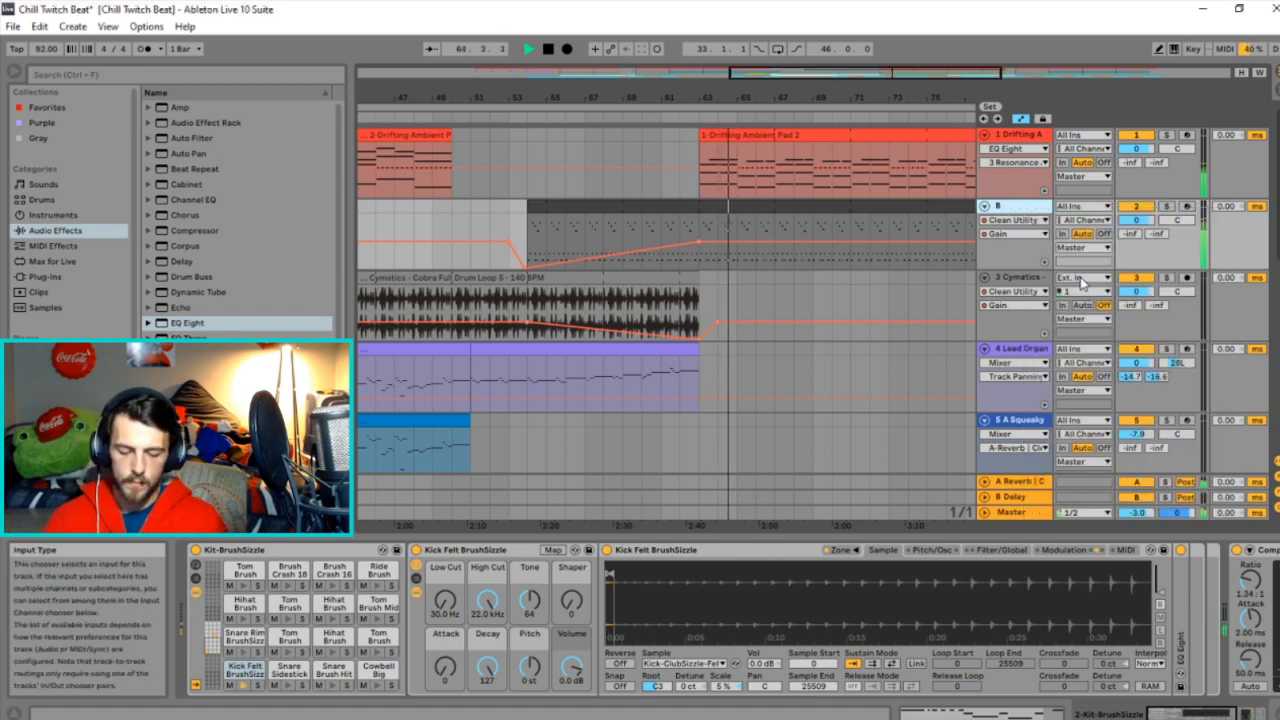
{"action": "type", "text": "rush Kit"}
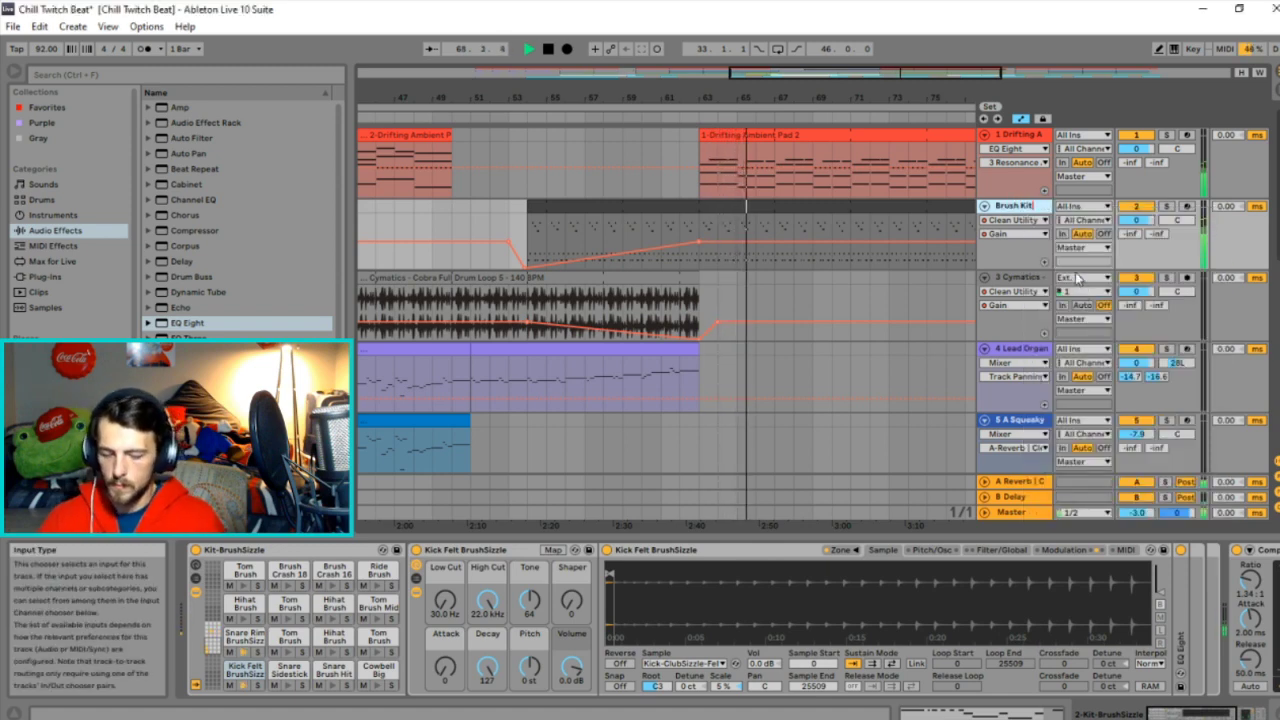
{"action": "key", "text": "Return"}
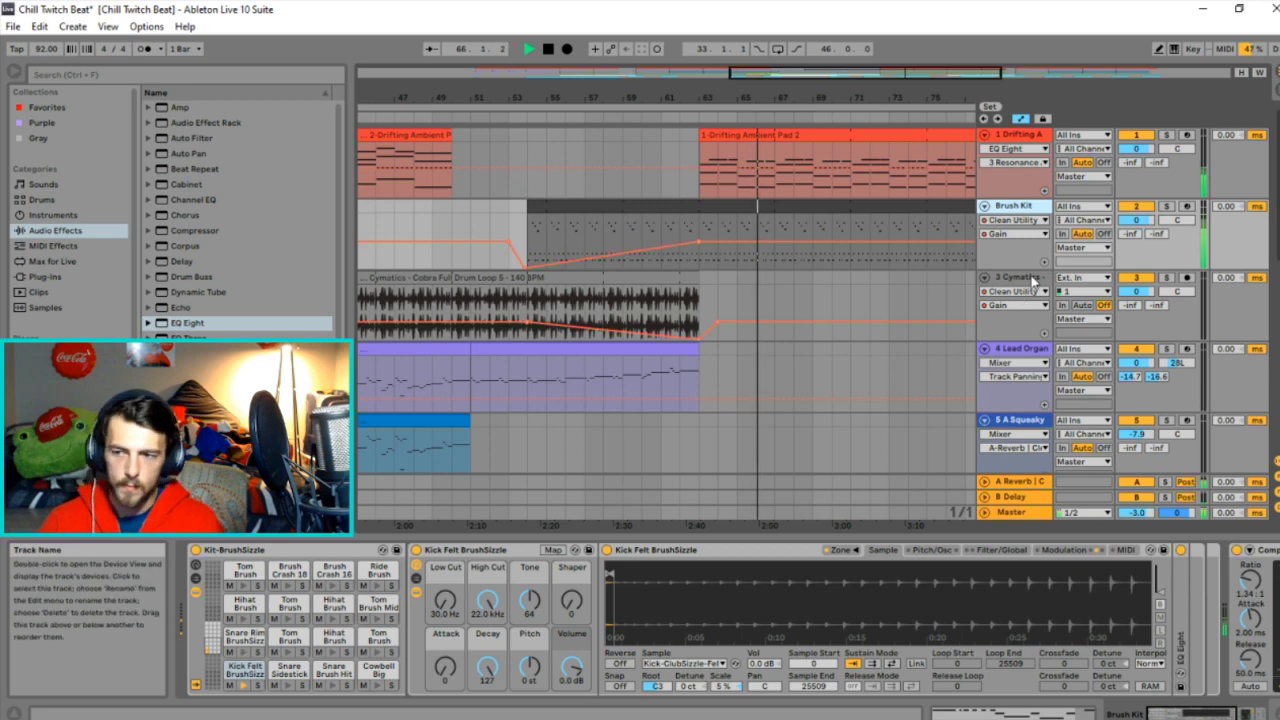
Rename the Cymatics drum loop track as "Hiphop Loop".
{"action": "right_click", "coordinate": [1027, 279]}
{"action": "left_click", "coordinate": [1055, 363]}
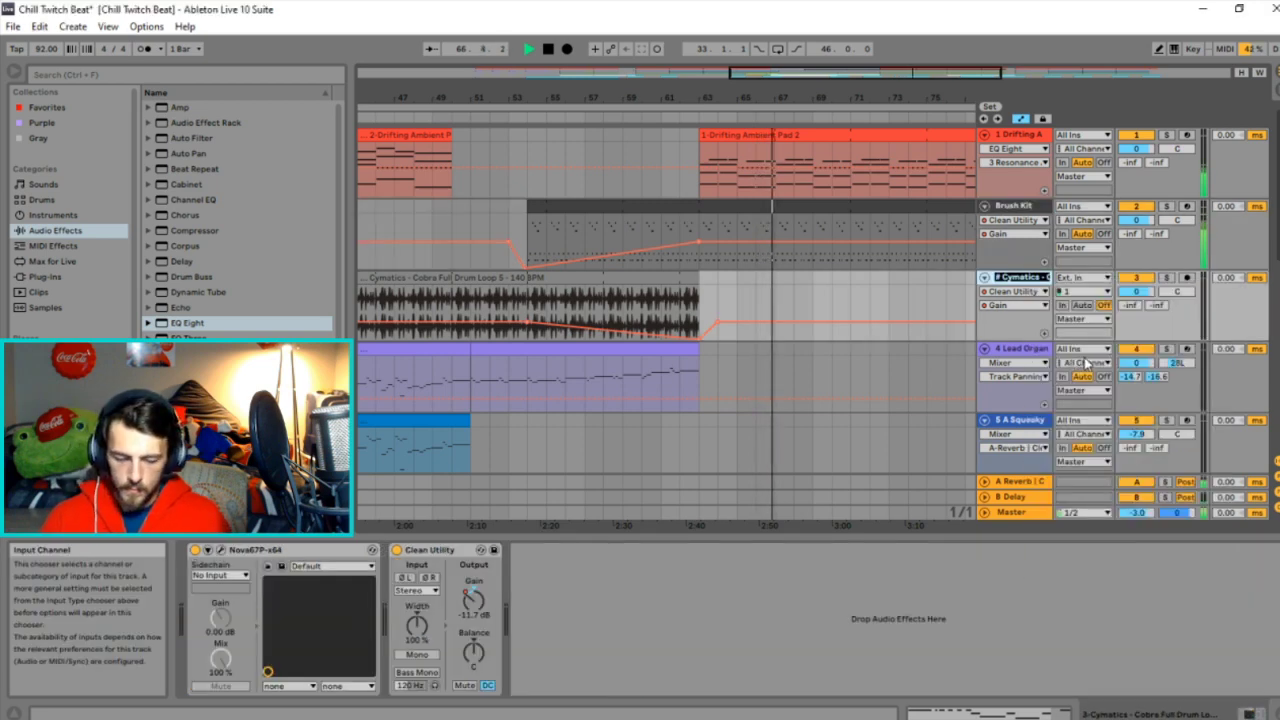
{"action": "type", "text": "Hiph"}
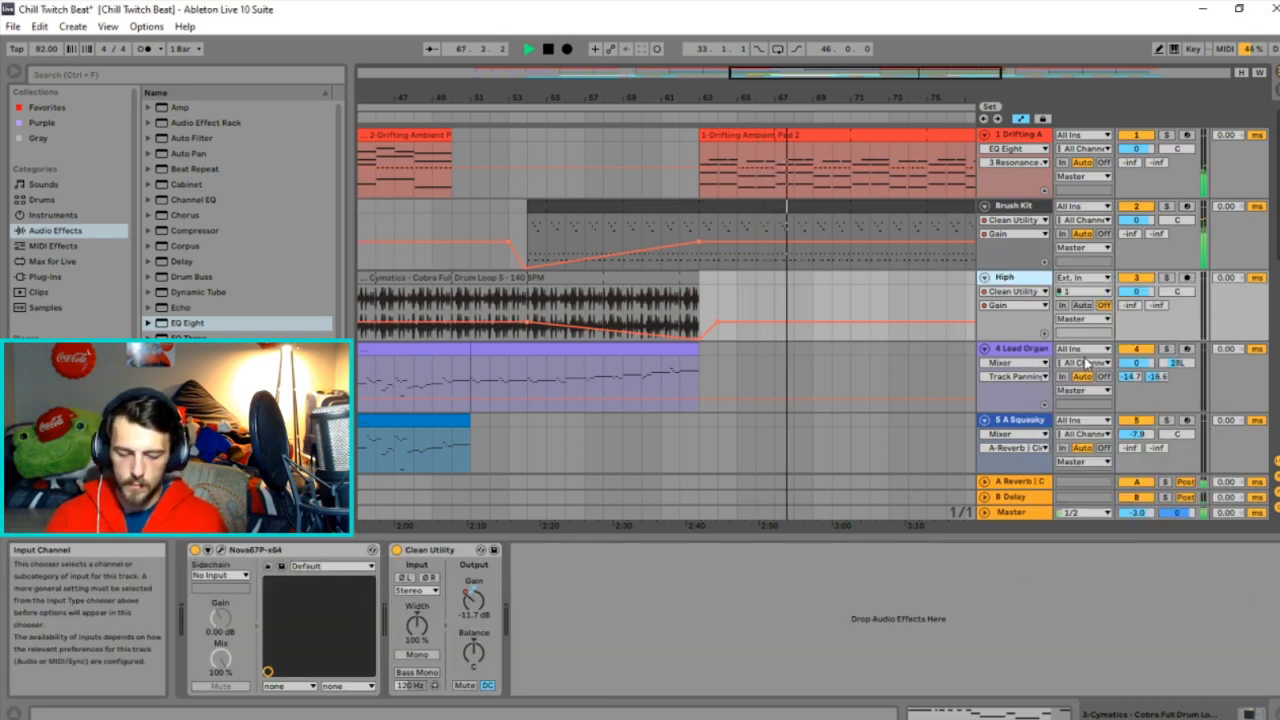
{"action": "type", "text": "op Loop"}
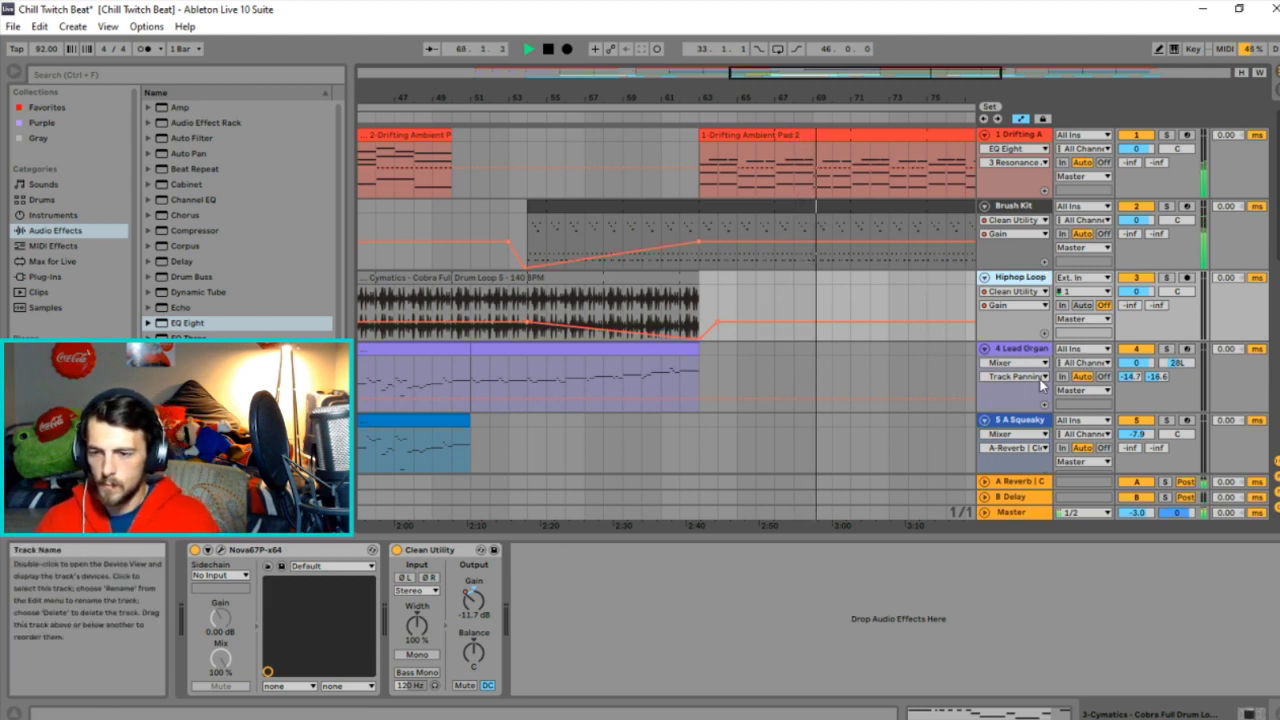
Rename the A Squeaky Bell track as "Sqky Bell".
{"action": "right_click", "coordinate": [1020, 419]}
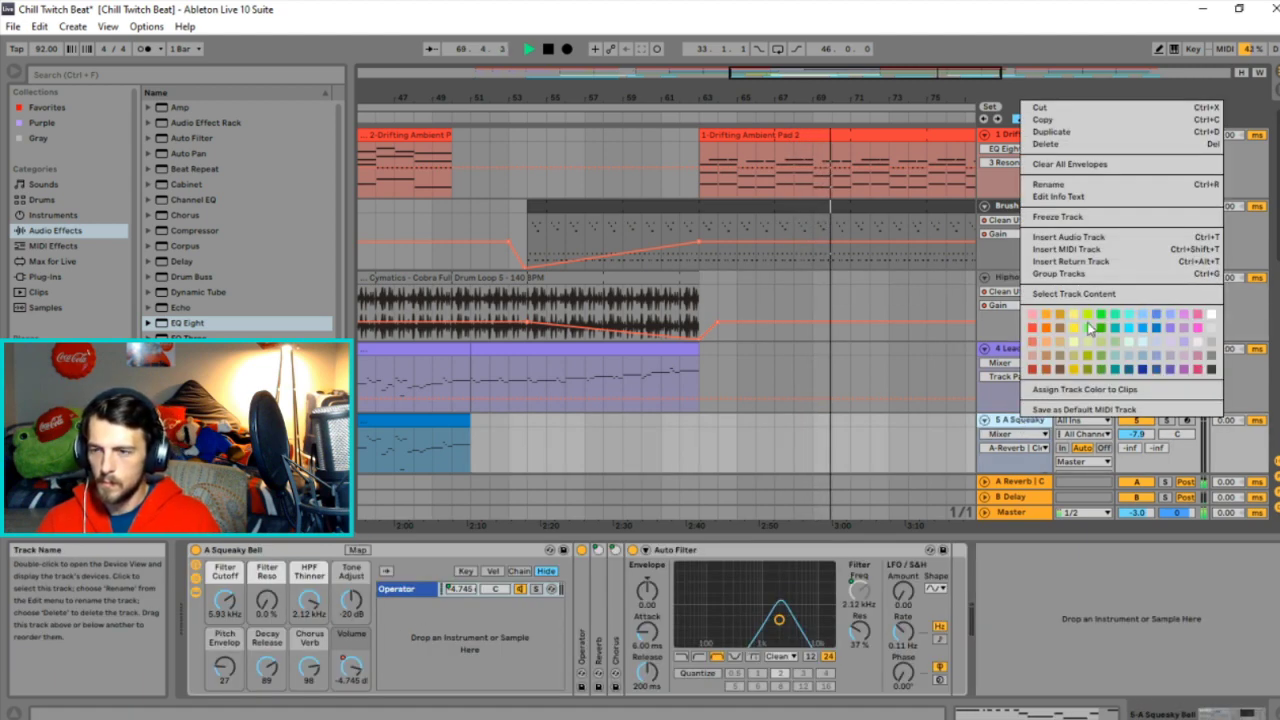
{"action": "left_click", "coordinate": [1060, 185]}
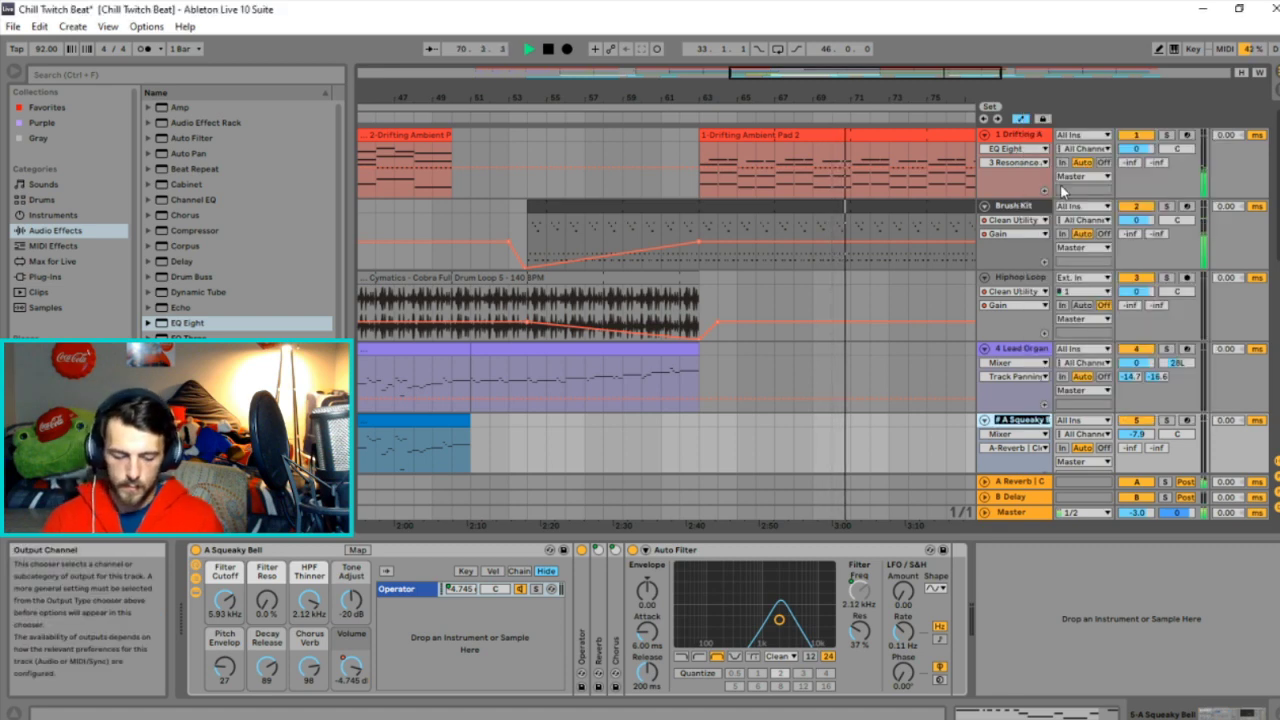
{"action": "type", "text": "Sqk"}
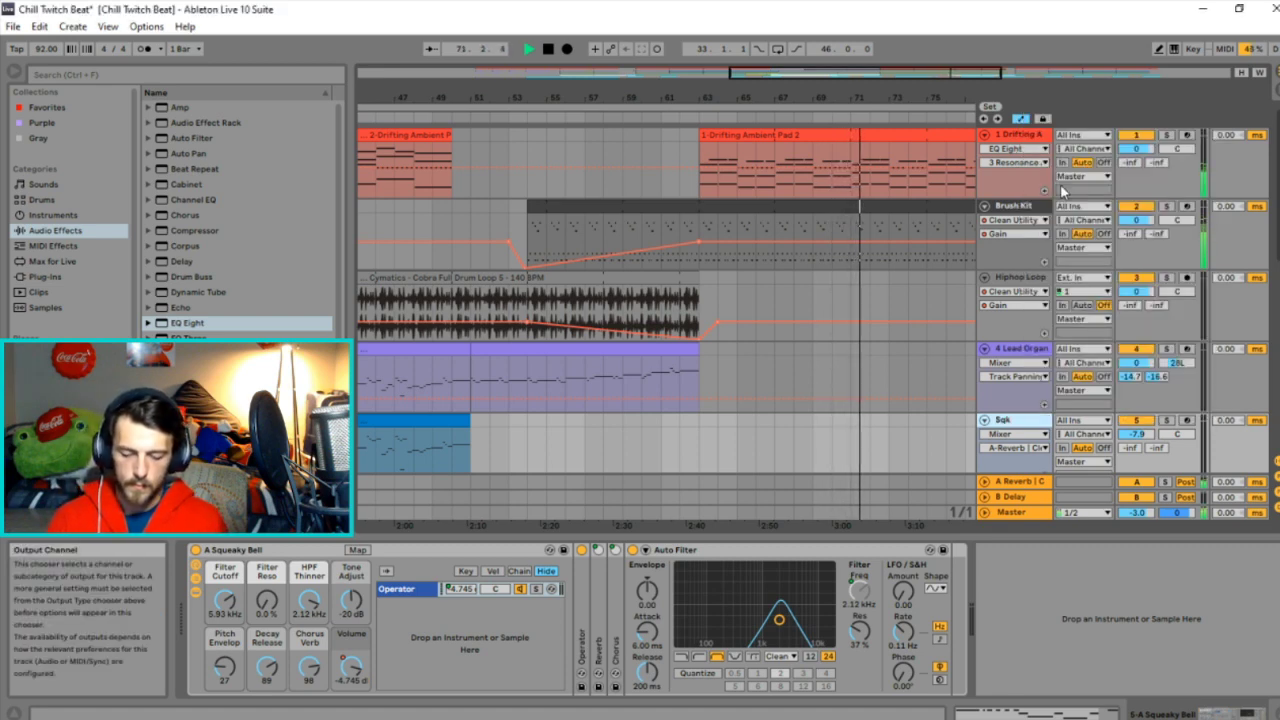
{"action": "type", "text": "y Bell"}
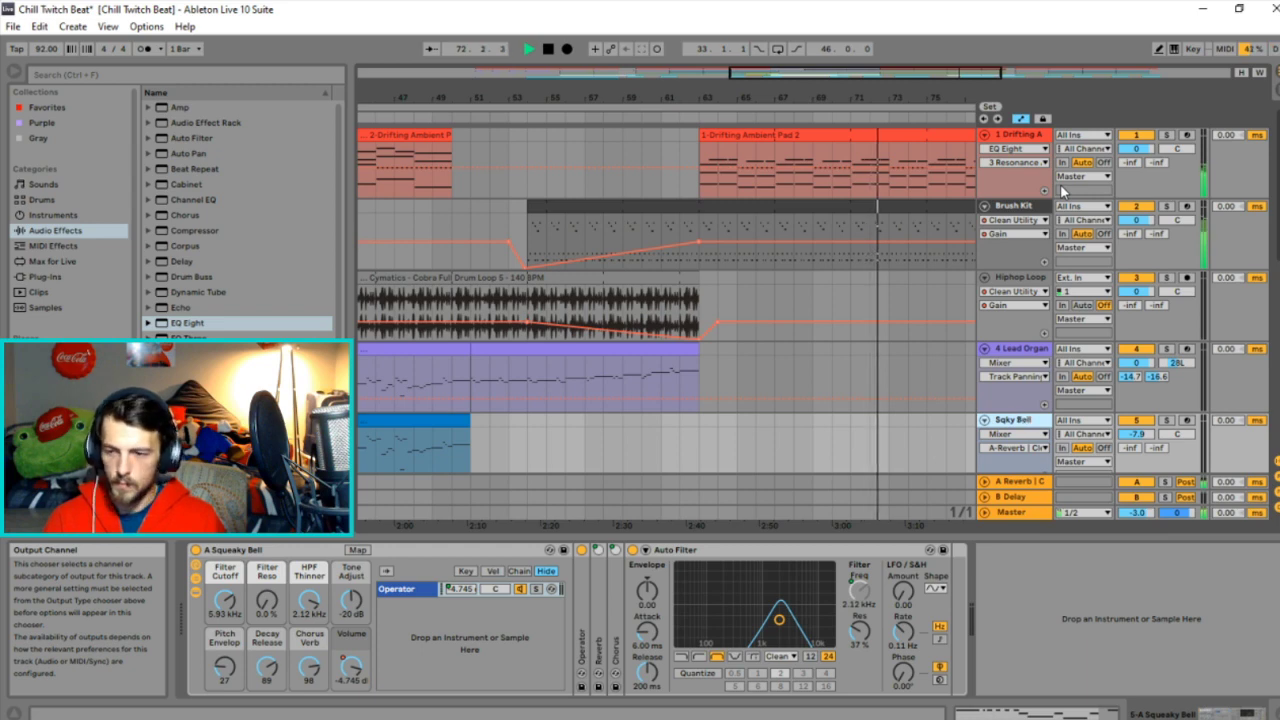
Rename the Drifting Ambient track as "Pad".
{"action": "right_click", "coordinate": [1010, 135]}
{"action": "left_click", "coordinate": [1036, 216]}
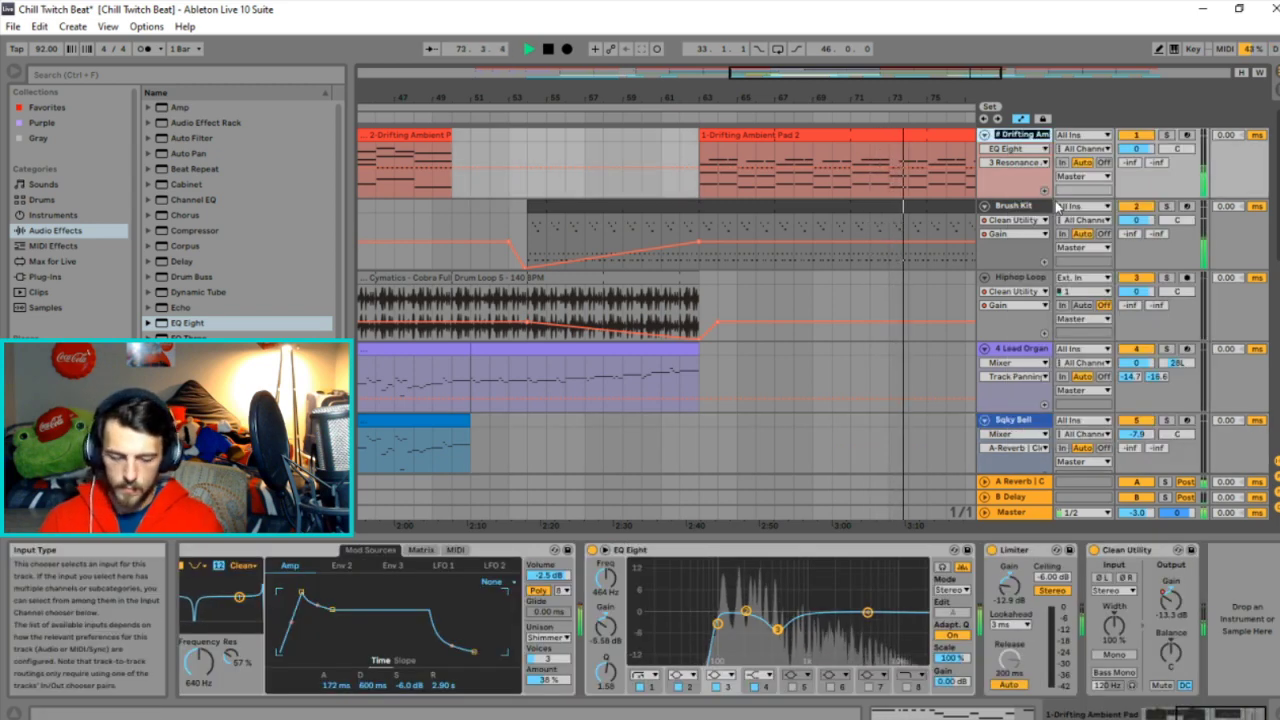
{"action": "type", "text": "Pad"}
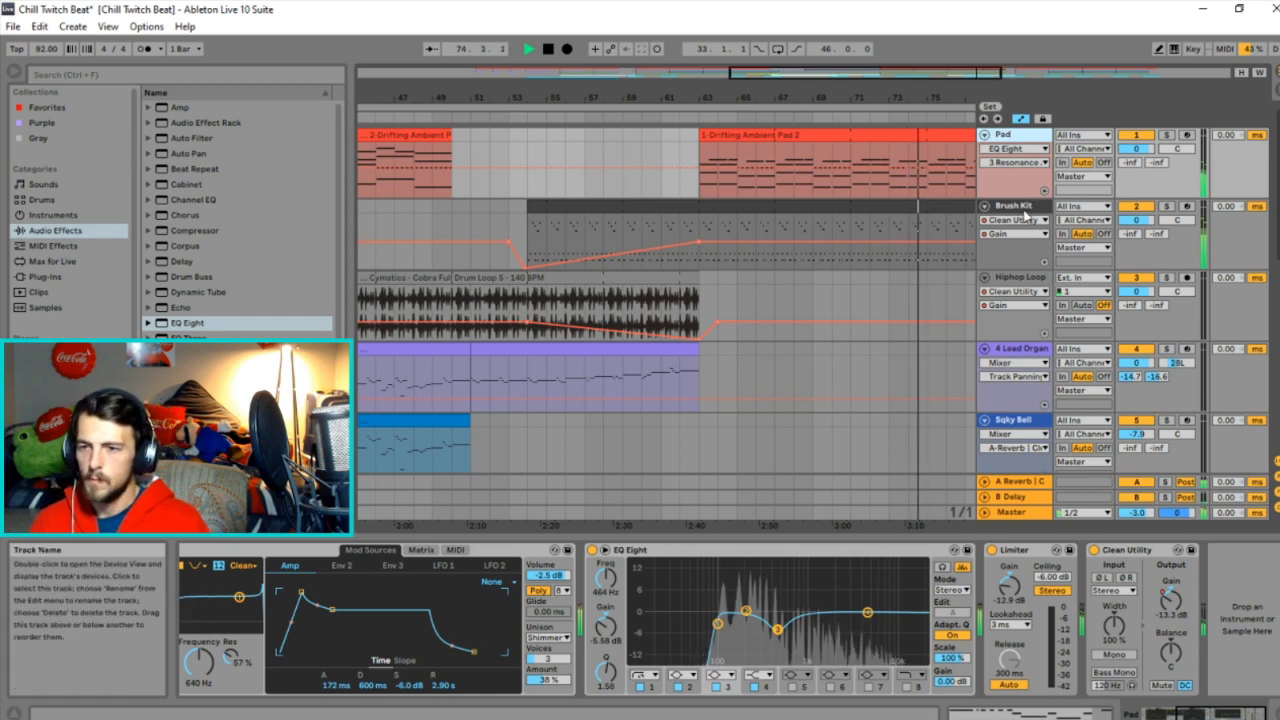
Rename the 11 Audio track as "Spare Track".
{"action": "scroll", "coordinate": [1013, 205], "scroll_direction": "down", "scroll_amount": 2}
{"action": "scroll", "coordinate": [1013, 205], "scroll_direction": "down", "scroll_amount": 7}
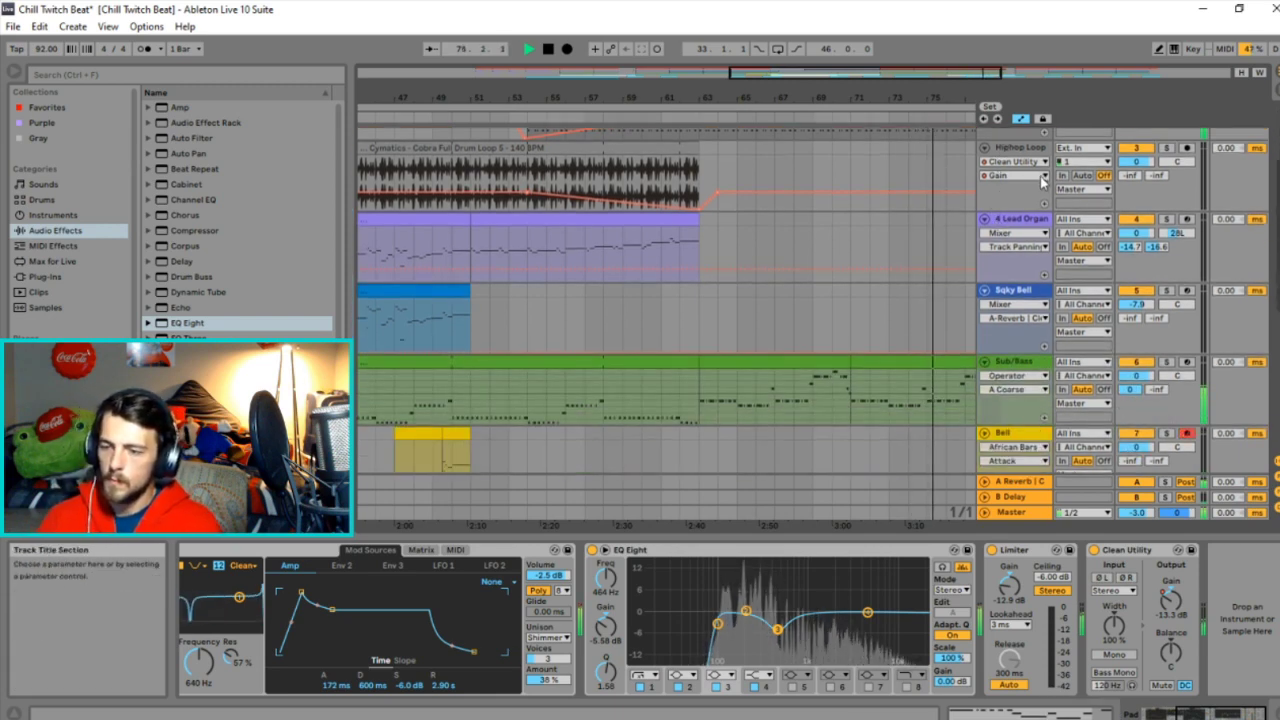
{"action": "scroll", "coordinate": [1060, 198], "scroll_direction": "down", "scroll_amount": 10}
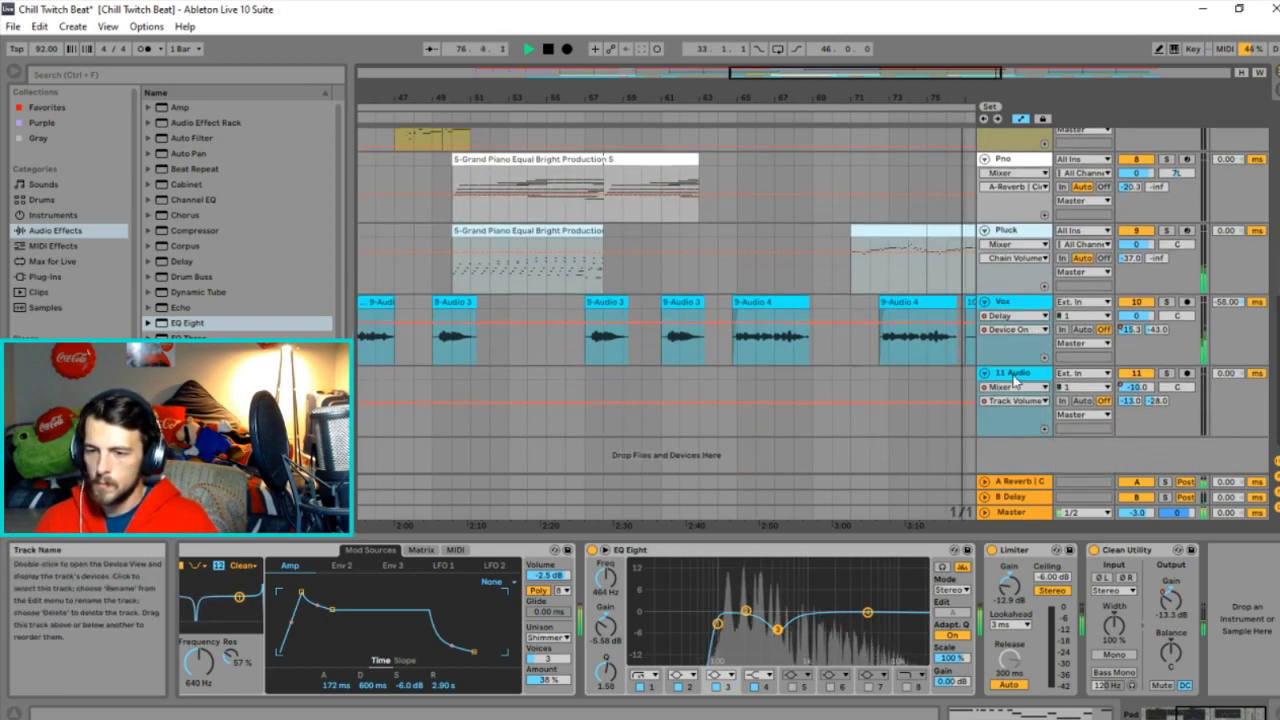
{"action": "right_click", "coordinate": [1055, 376]}
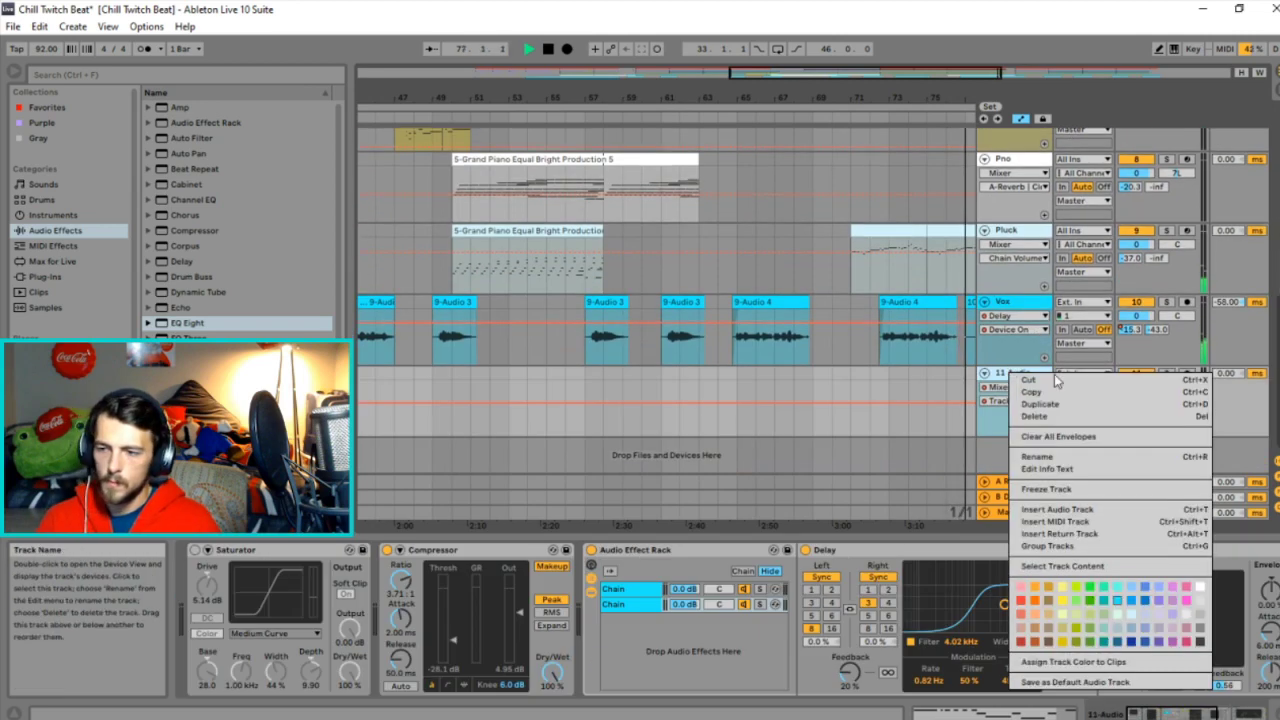
{"action": "left_click", "coordinate": [1045, 456]}
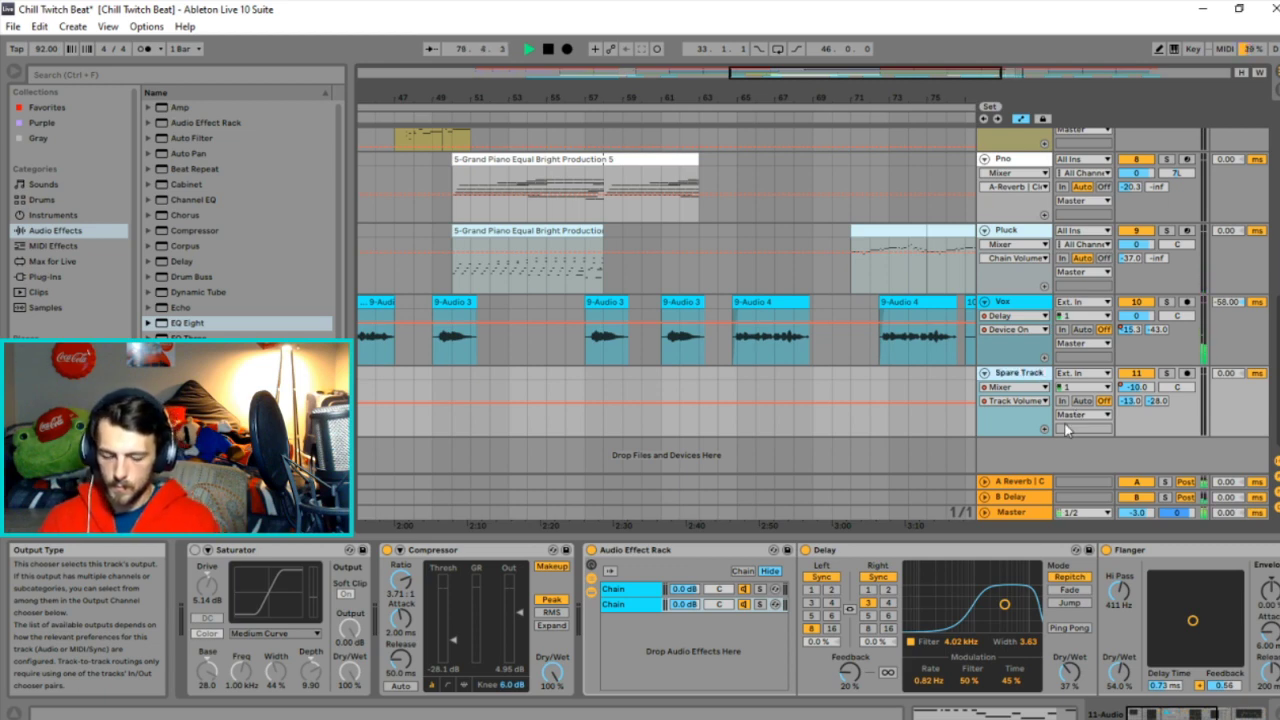
Look over the arrangement across the tracks during playback, including the end of the Sub/Bass part and the full song length.
{"action": "scroll", "coordinate": [809, 316], "scroll_direction": "up", "scroll_amount": 5}
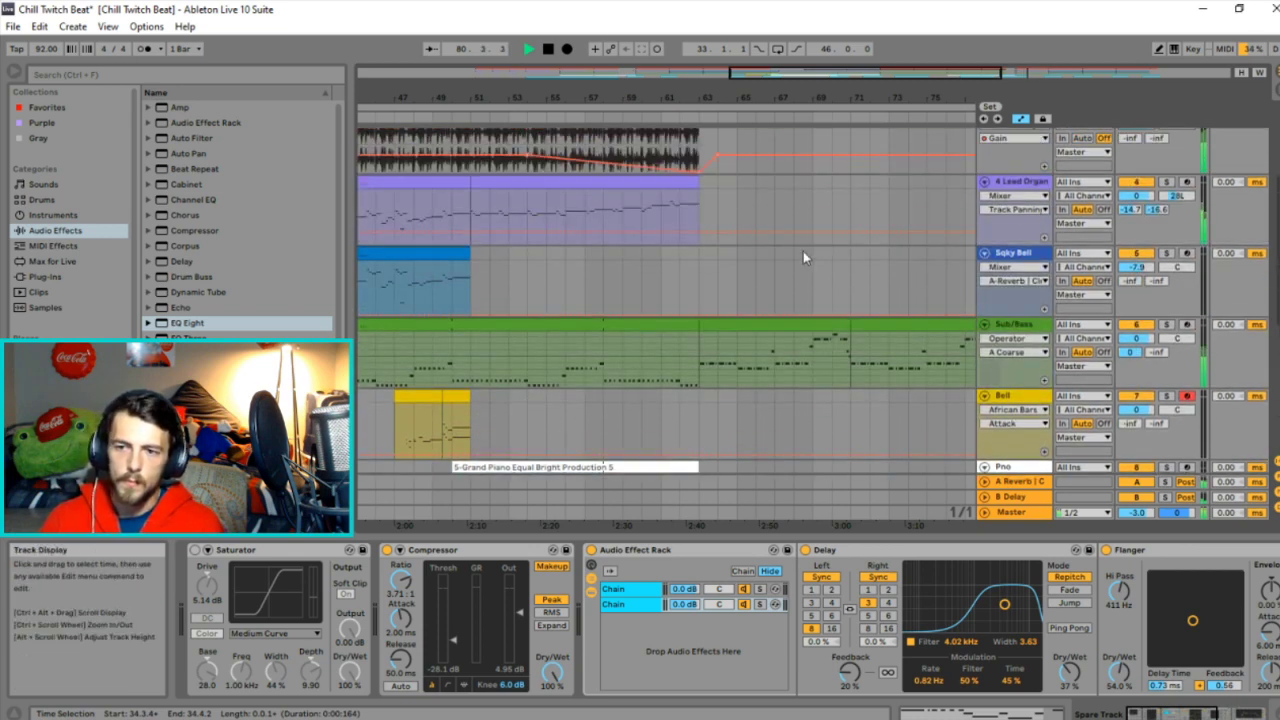
{"action": "scroll", "coordinate": [803, 257], "scroll_direction": "up", "scroll_amount": 3}
{"action": "left_click_drag", "start_coordinate": [938, 78], "coordinate": [966, 78]}
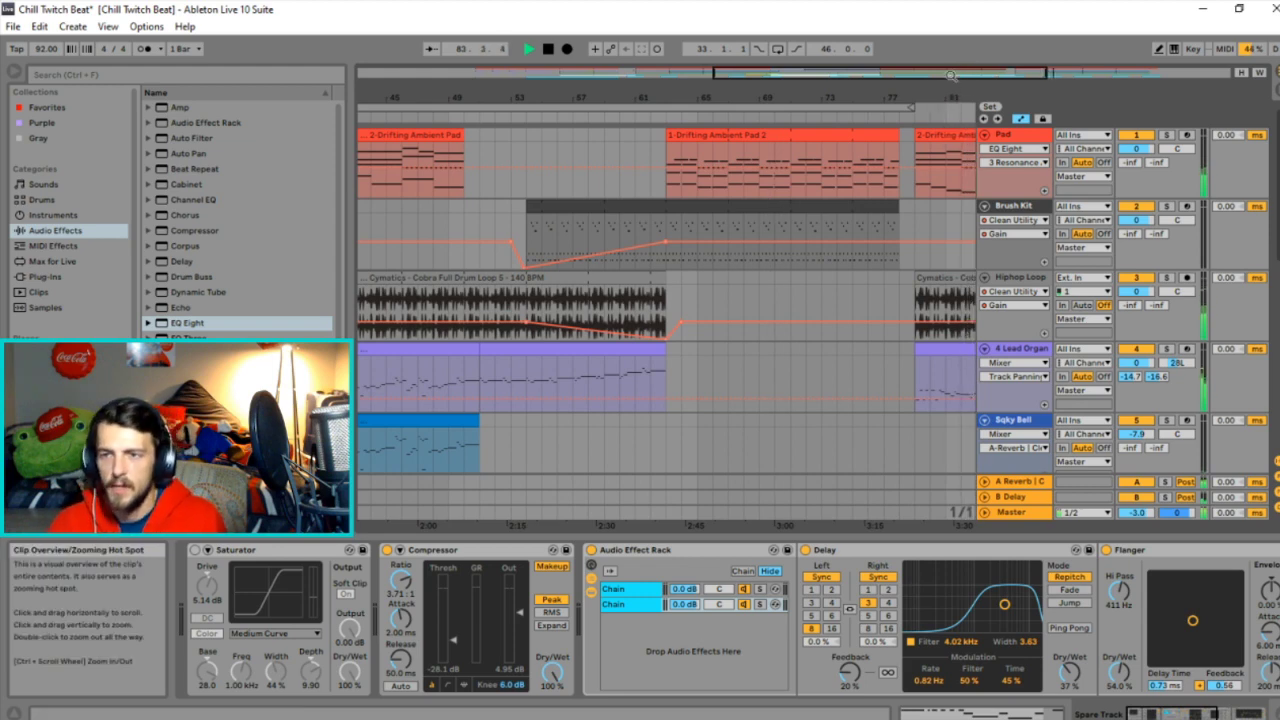
{"action": "left_click_drag", "start_coordinate": [960, 72], "coordinate": [960, 50]}
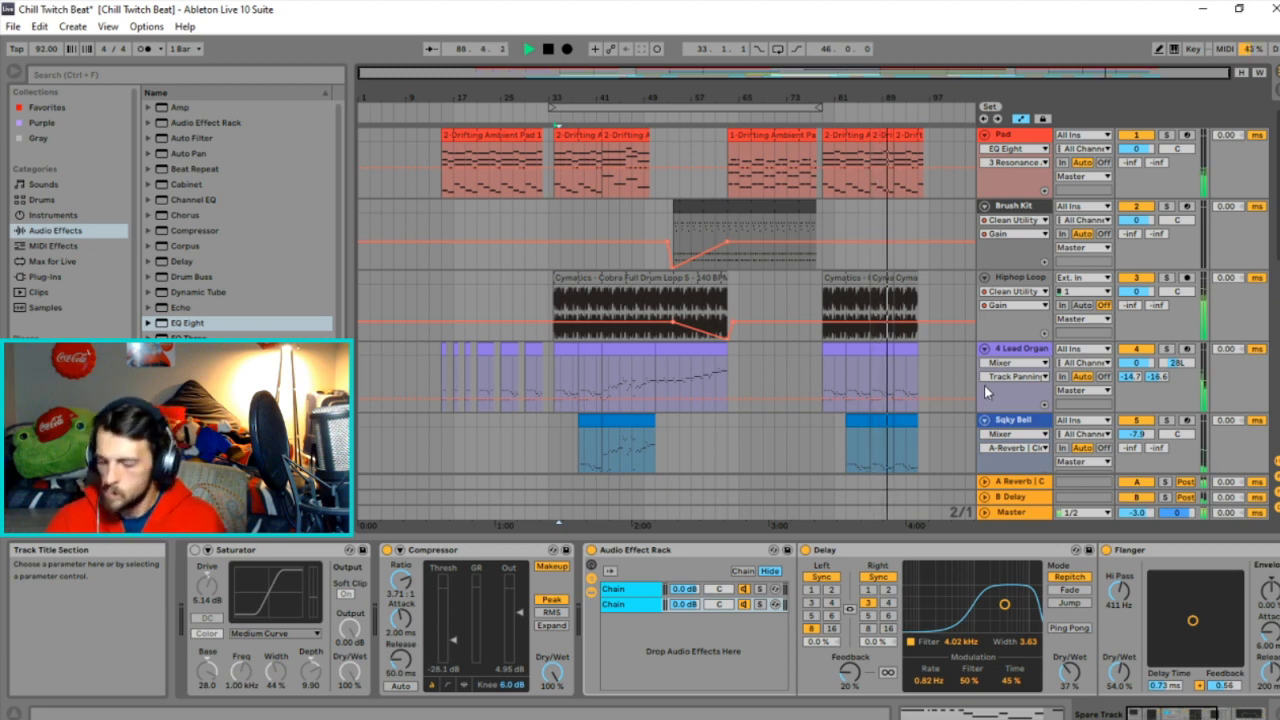
{"action": "scroll", "coordinate": [1020, 398], "scroll_direction": "down", "scroll_amount": 1}
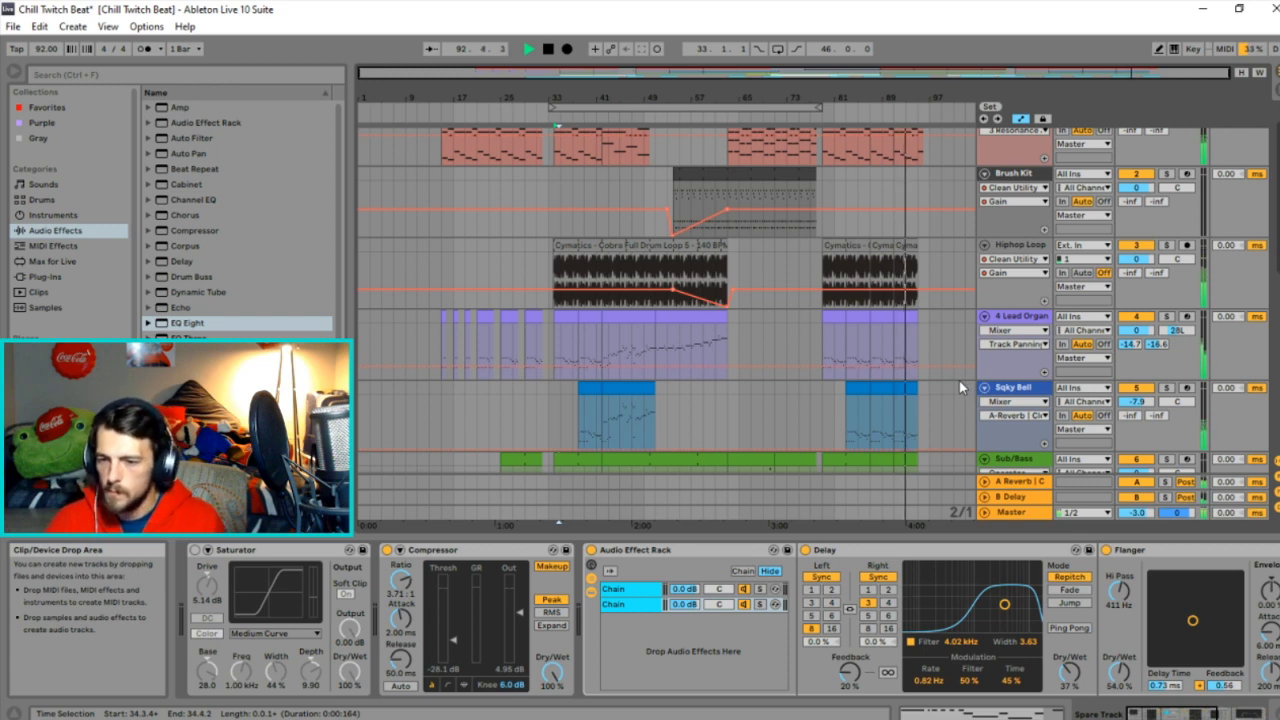
{"action": "scroll", "coordinate": [960, 387], "scroll_direction": "down", "scroll_amount": 3}
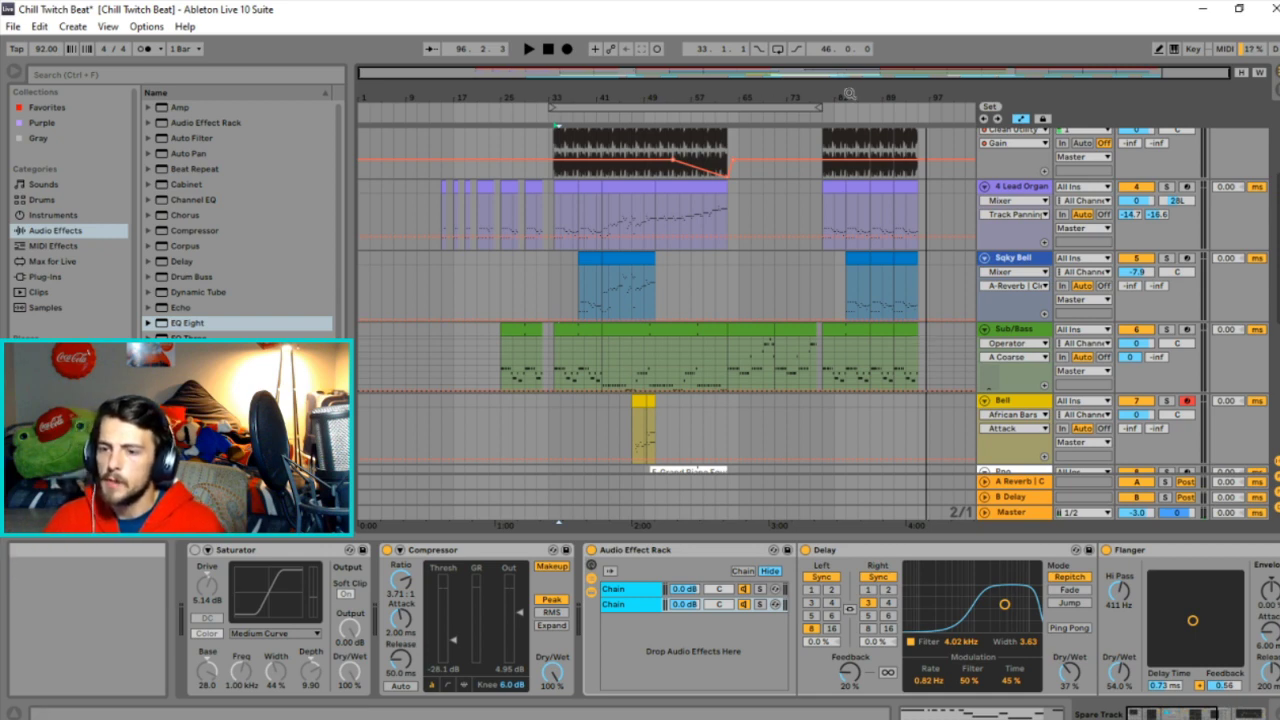
{"action": "scroll", "coordinate": [923, 350], "scroll_direction": "up", "scroll_amount": 2, "text": "ctrl"}
{"action": "left_click", "coordinate": [918, 358]}
{"action": "key", "text": "space"}
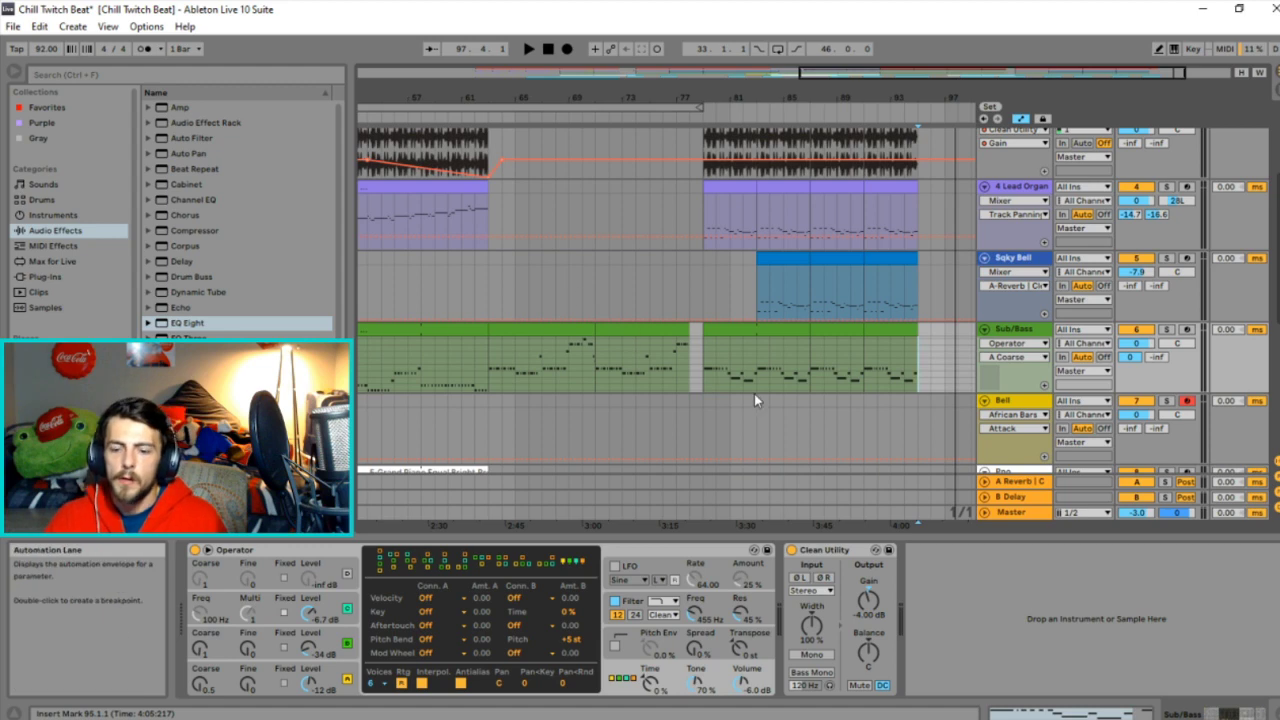
{"action": "double_click", "coordinate": [853, 76]}
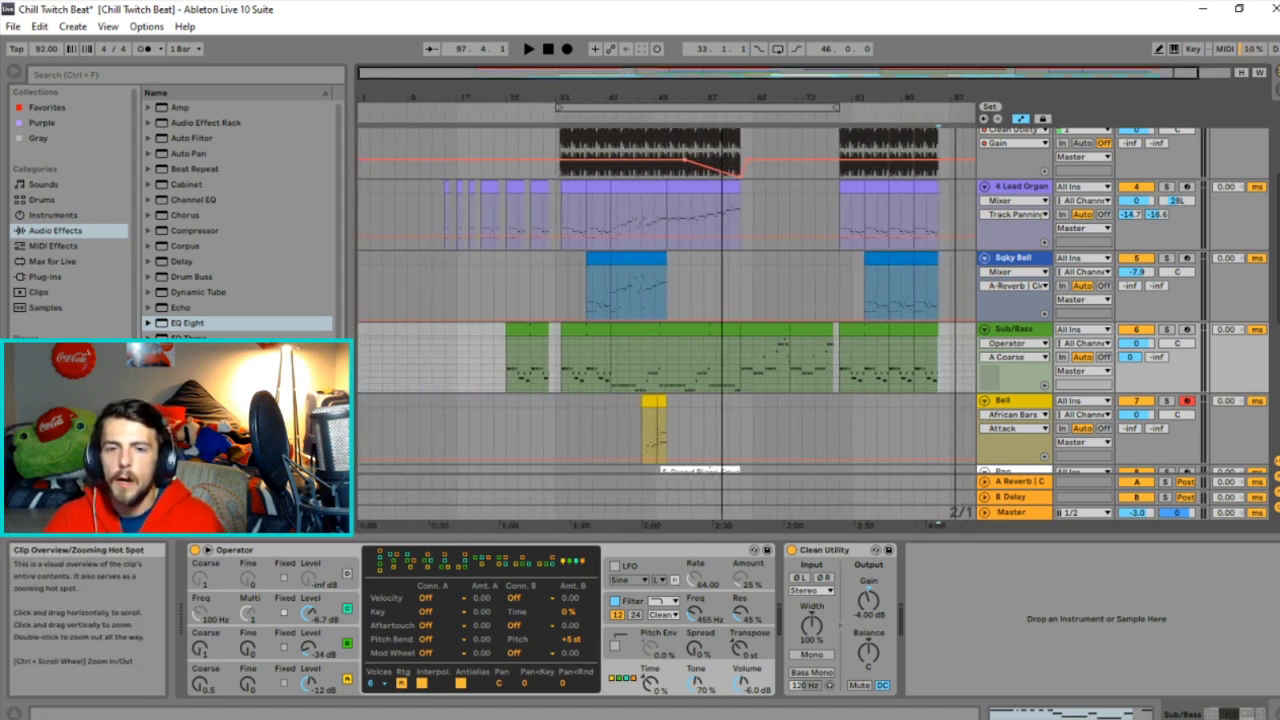
Deactivate the EQ Eight and the Compressor in the Master track's device chain.
{"action": "left_click", "coordinate": [1021, 516]}
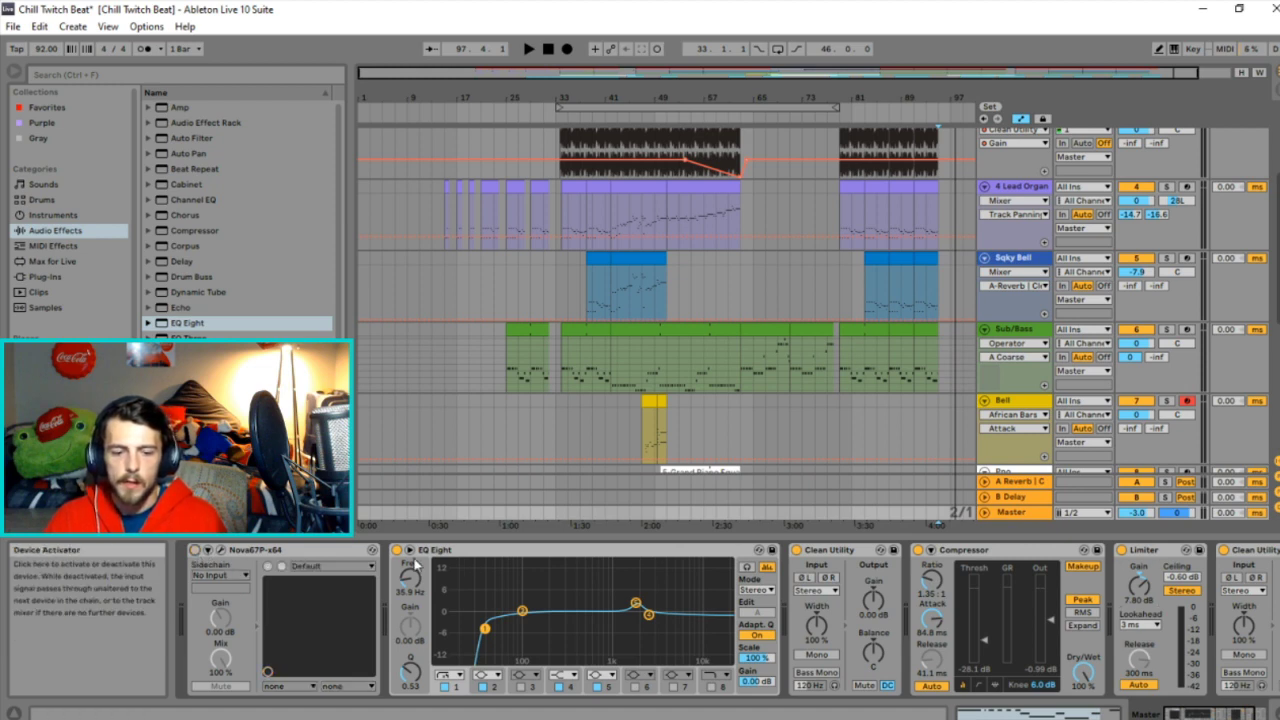
{"action": "left_click", "coordinate": [397, 550]}
{"action": "left_click", "coordinate": [918, 550]}
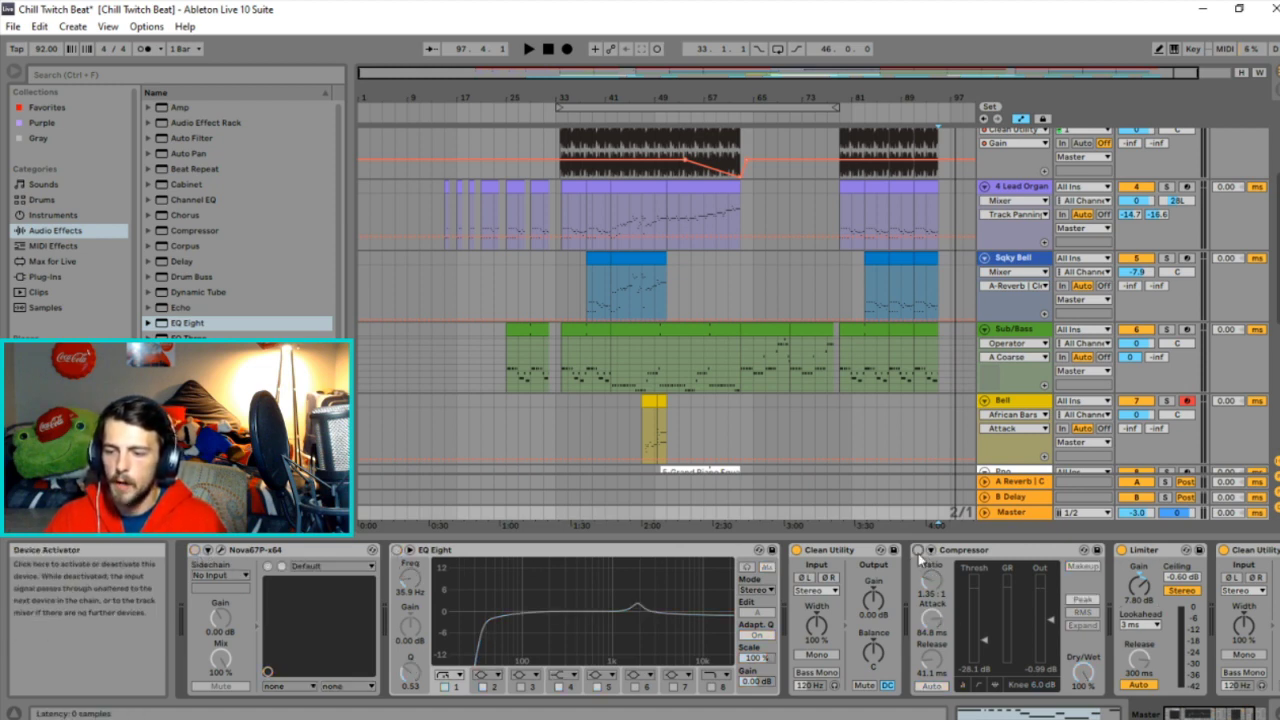
Check the reverb and delay send levels of the Lead Organ, Sqky Bell and Sub/Bass tracks.
{"action": "scroll", "coordinate": [1168, 340], "scroll_direction": "up", "scroll_amount": 3}
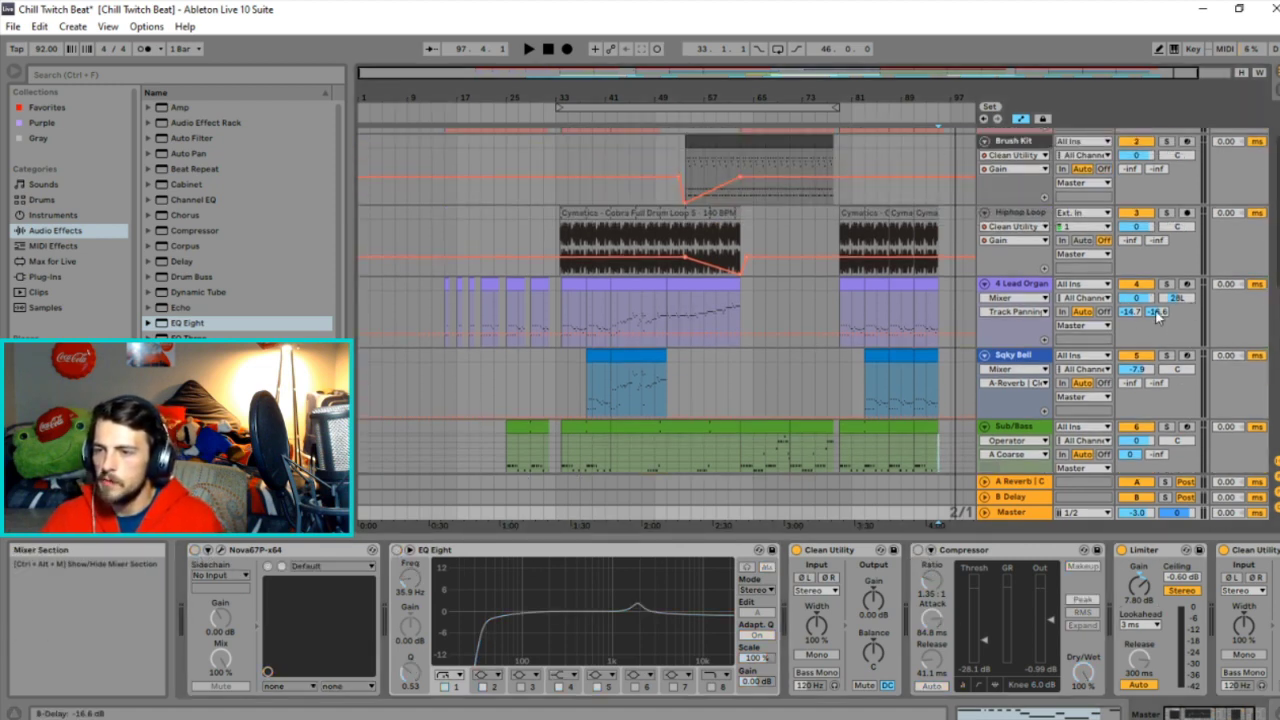
{"action": "scroll", "coordinate": [1125, 308], "scroll_direction": "up", "scroll_amount": 1}
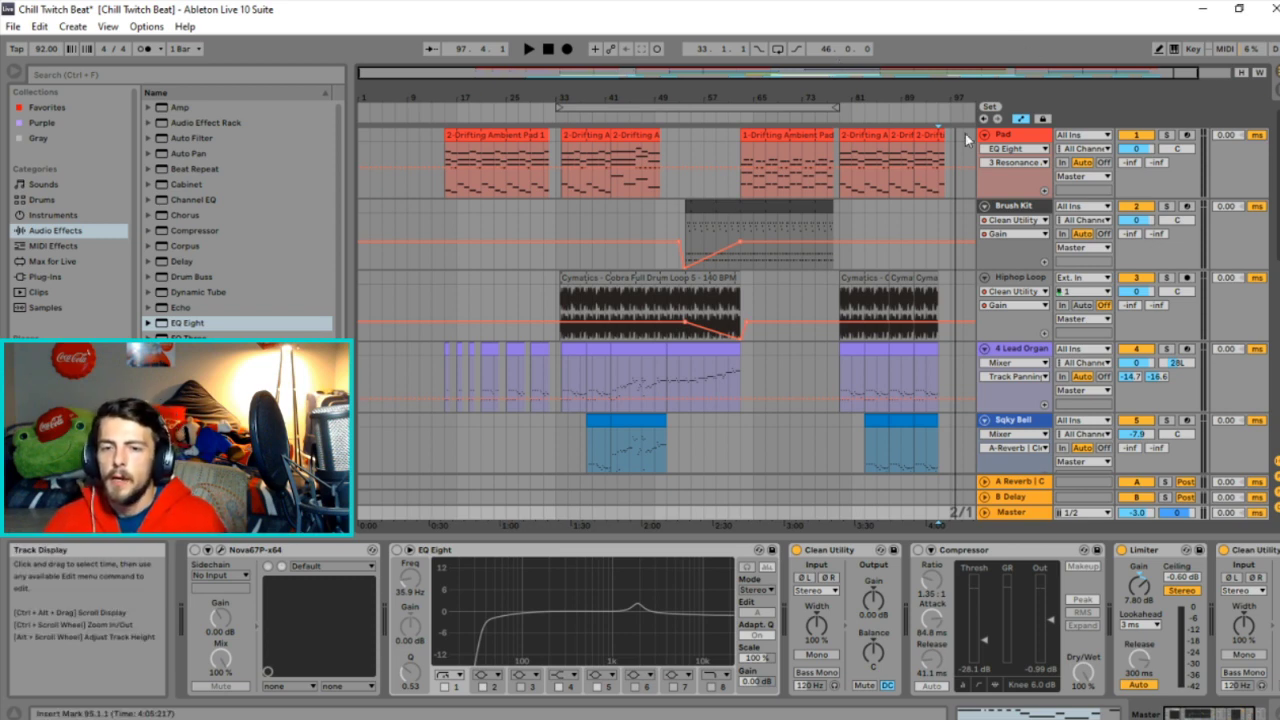
{"action": "left_click_drag", "start_coordinate": [843, 78], "coordinate": [862, 77]}
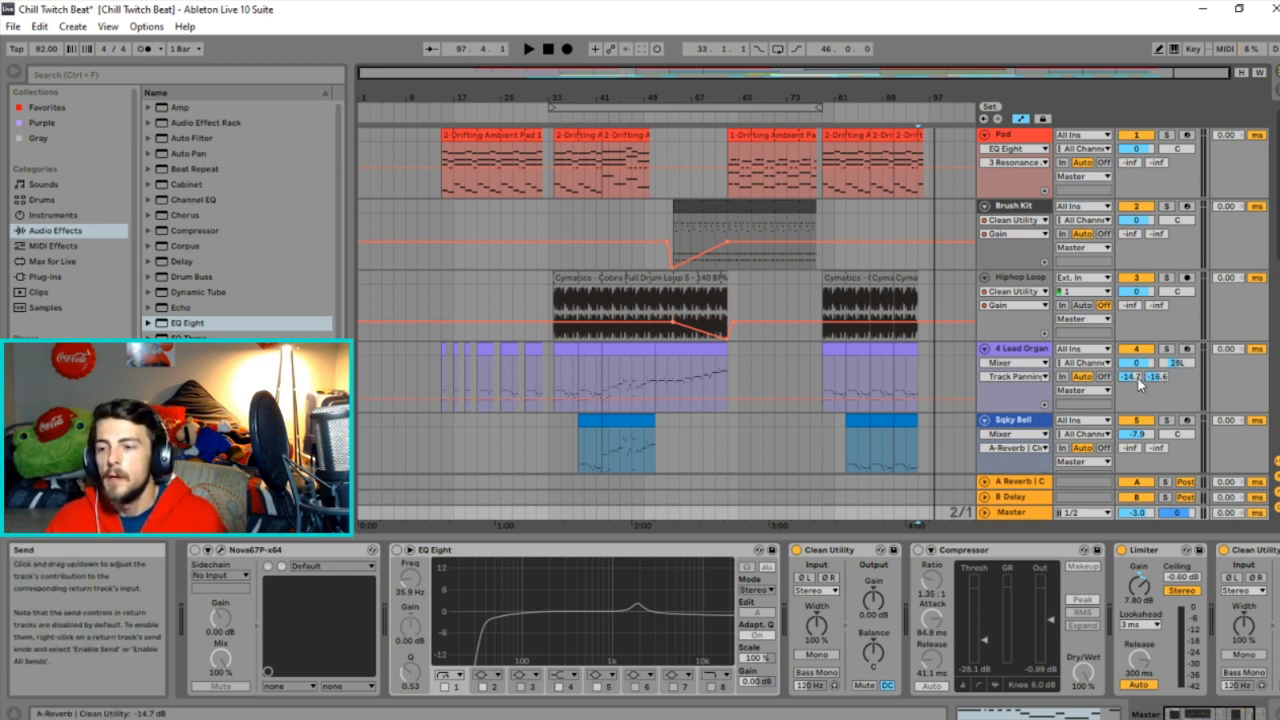
{"action": "scroll", "coordinate": [1139, 383], "scroll_direction": "down", "scroll_amount": 1}
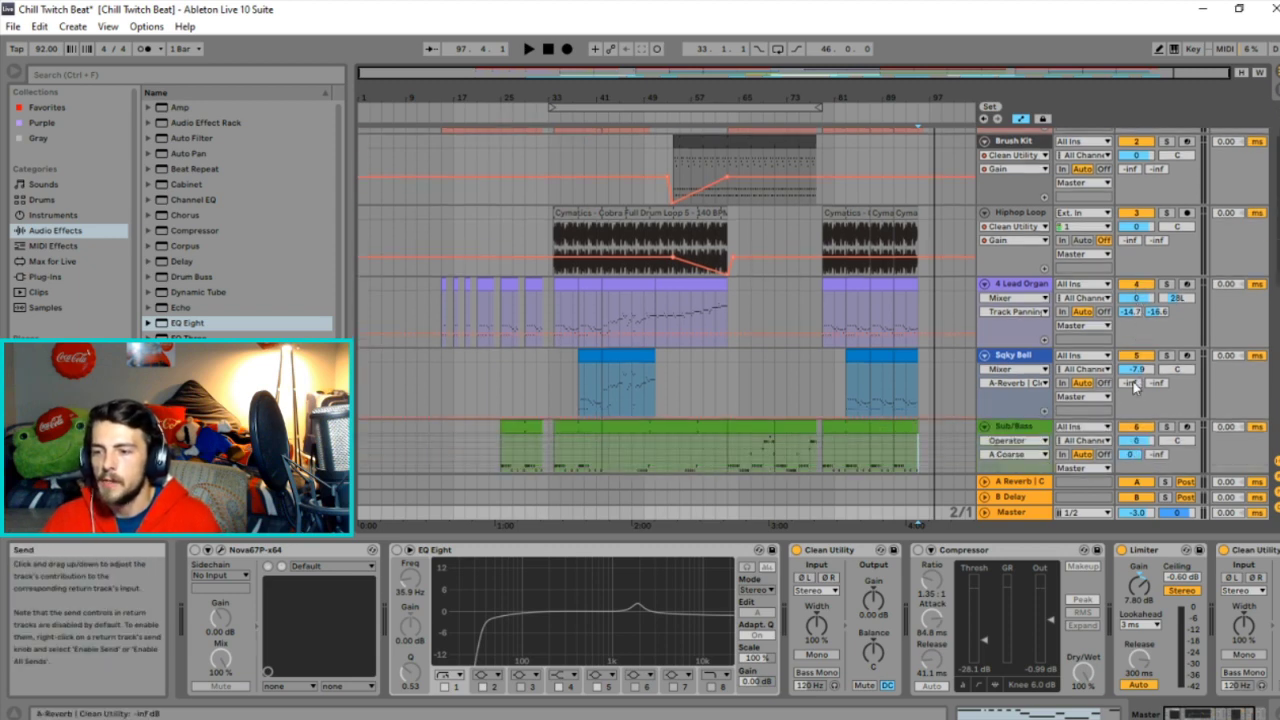
{"action": "scroll", "coordinate": [1132, 395], "scroll_direction": "down", "scroll_amount": 1}
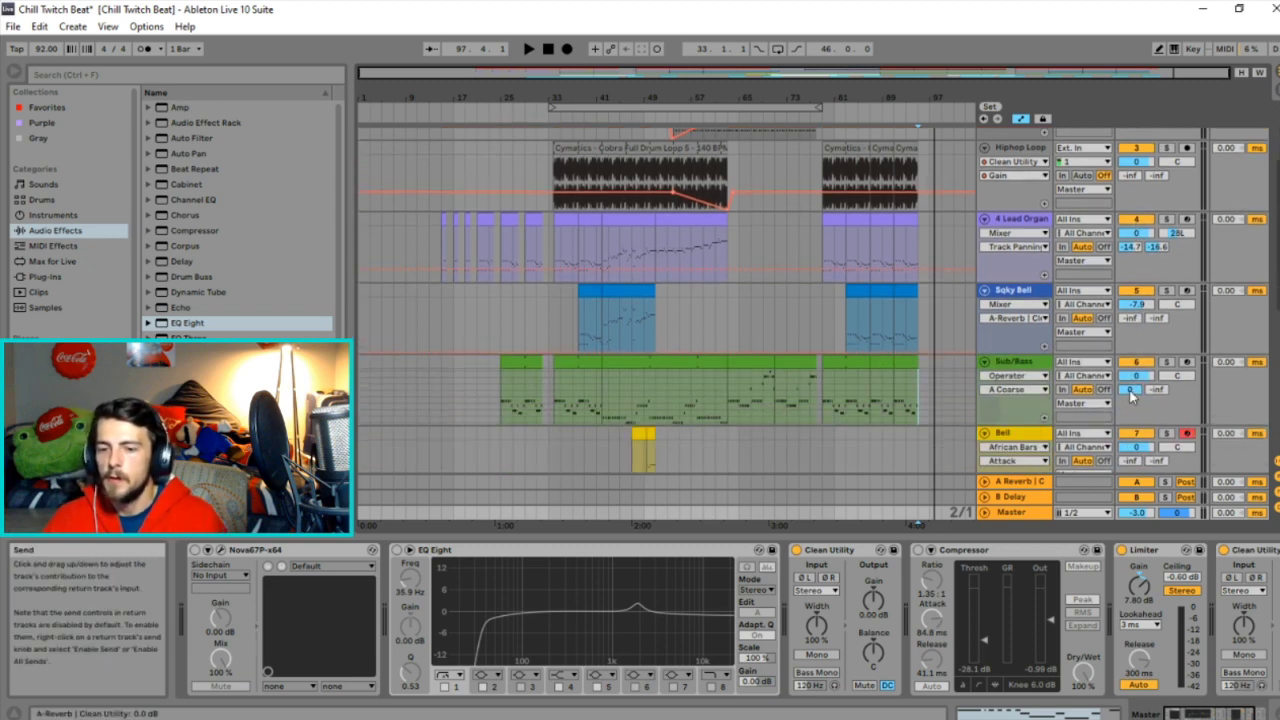
{"action": "left_click", "coordinate": [1034, 370]}
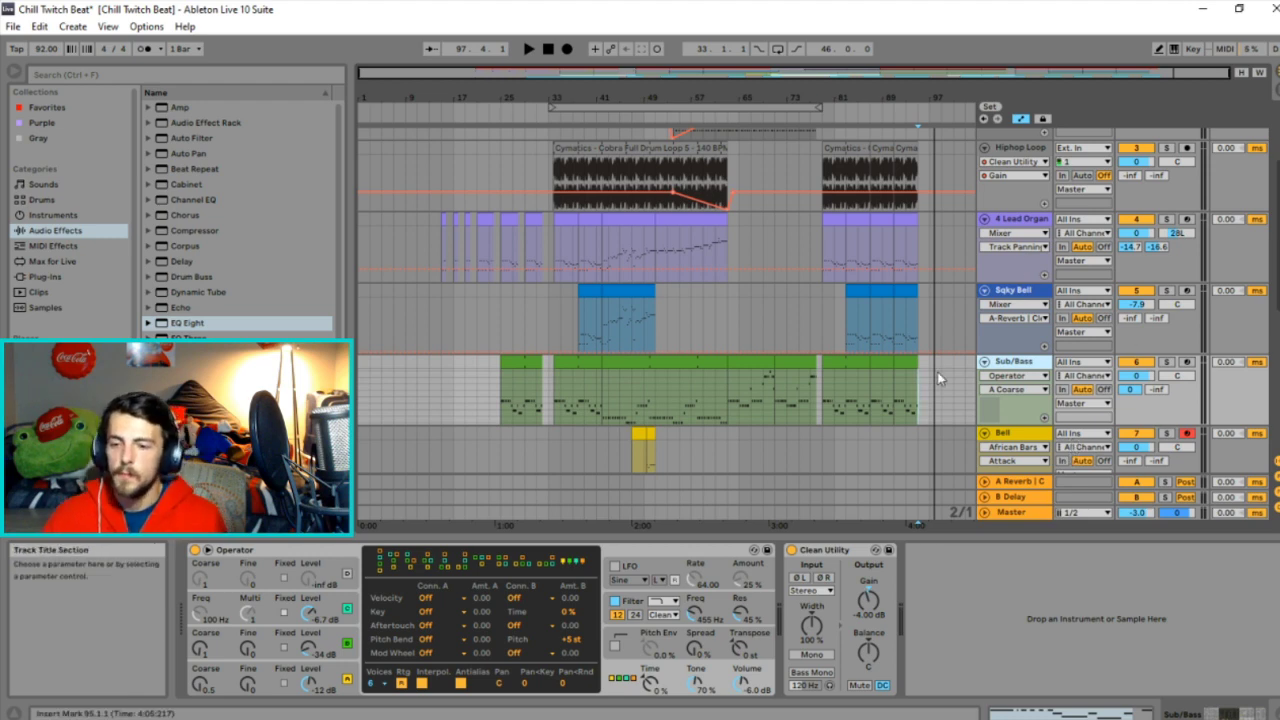
{"action": "left_click", "coordinate": [511, 395]}
Reset the Lead Organ track's reverb and delay sends to -inf.
{"action": "scroll", "coordinate": [565, 366], "scroll_direction": "up", "scroll_amount": 3}
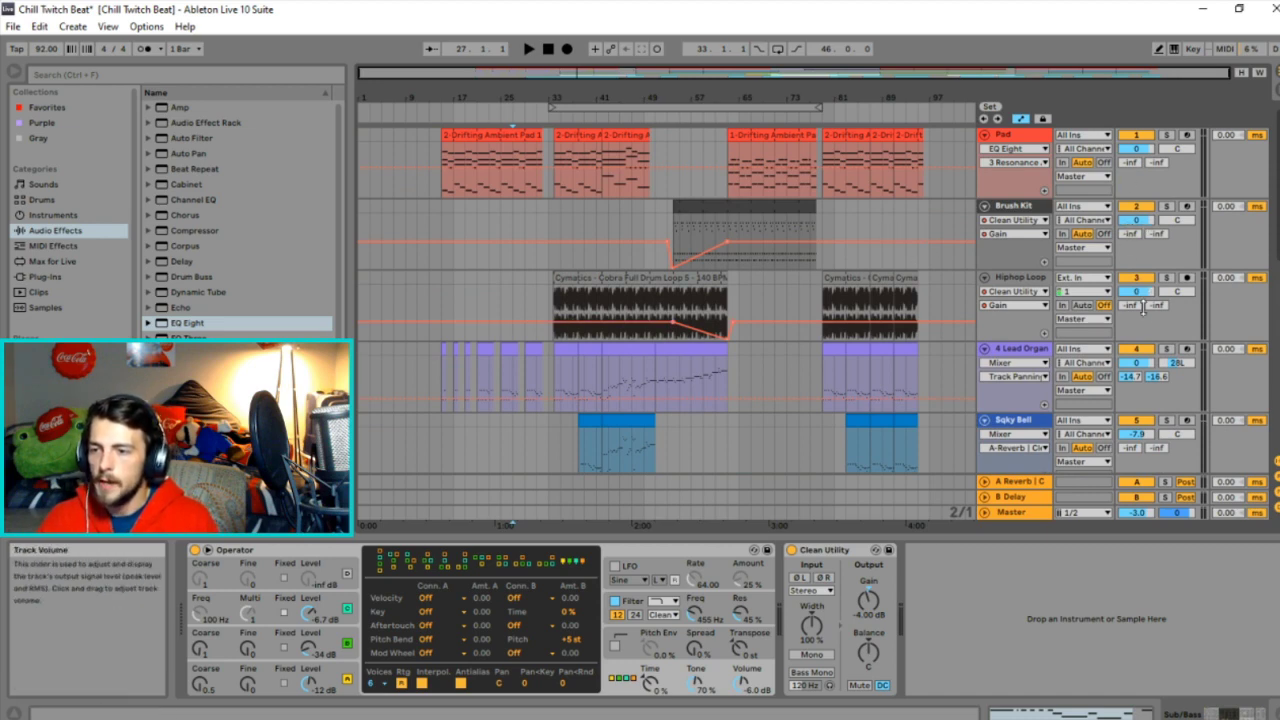
{"action": "double_click", "coordinate": [1136, 379]}
{"action": "double_click", "coordinate": [1157, 378]}
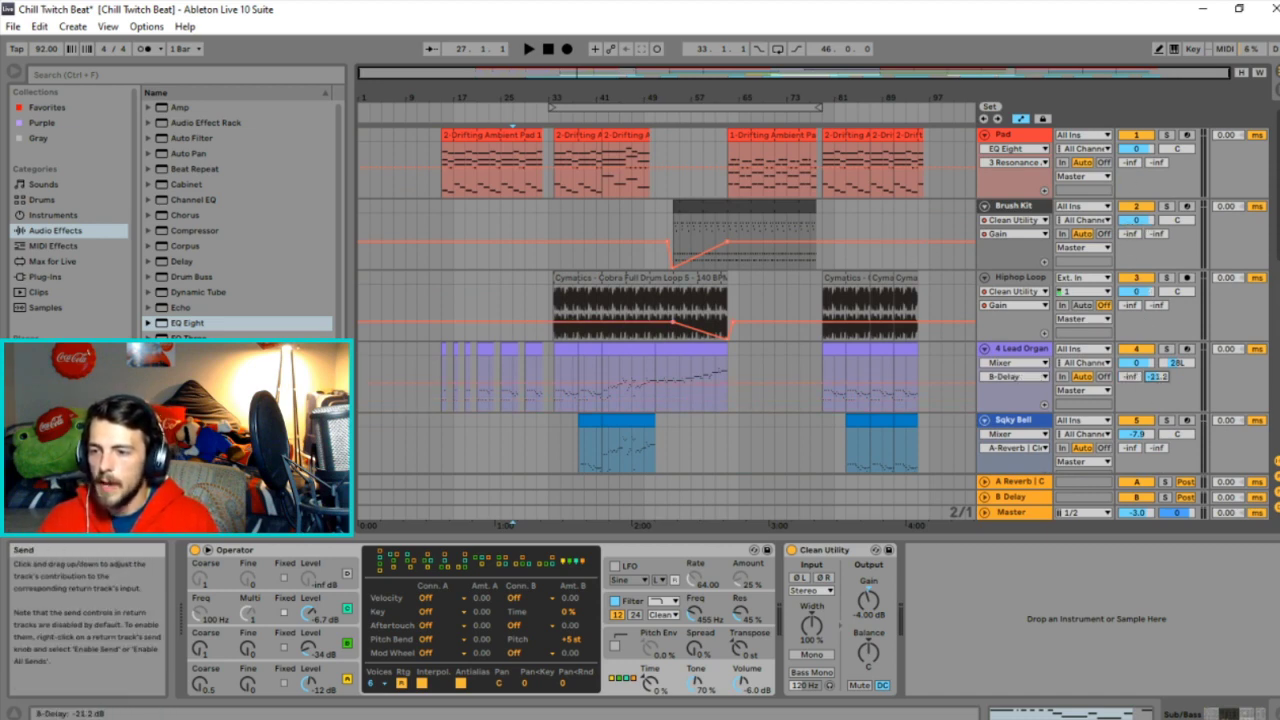
Reset the reverb sends of the Sub/Bass, Pno and Pluck tracks to -inf.
{"action": "scroll", "coordinate": [1165, 408], "scroll_direction": "down", "scroll_amount": 1}
{"action": "scroll", "coordinate": [1165, 408], "scroll_direction": "down", "scroll_amount": 5}
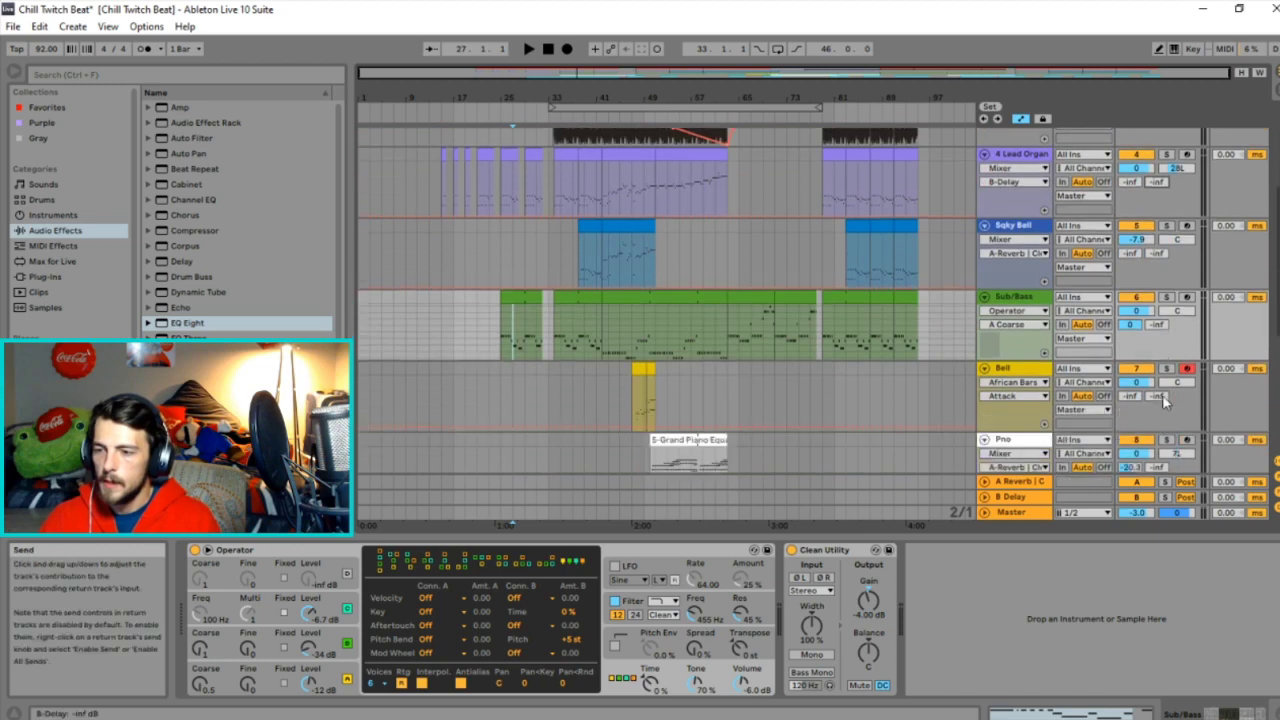
{"action": "double_click", "coordinate": [1133, 324]}
{"action": "scroll", "coordinate": [1135, 310], "scroll_direction": "down", "scroll_amount": 5}
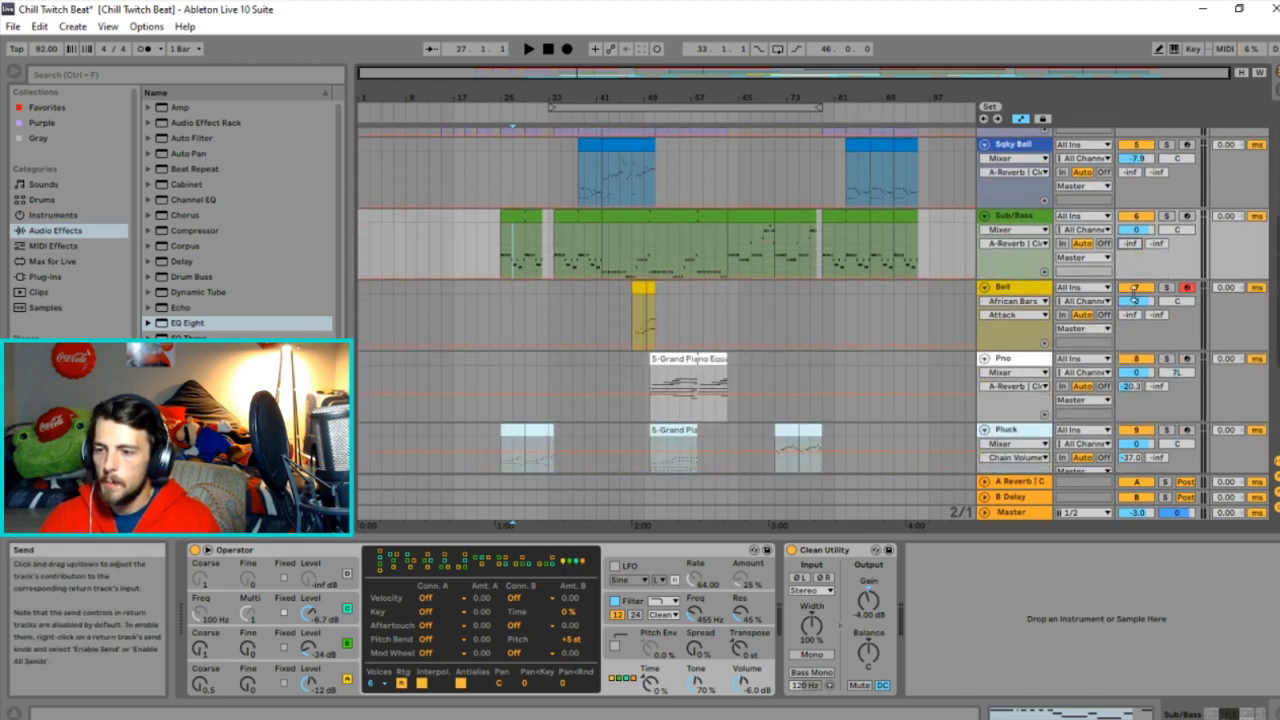
{"action": "double_click", "coordinate": [1130, 305]}
{"action": "double_click", "coordinate": [1130, 376]}
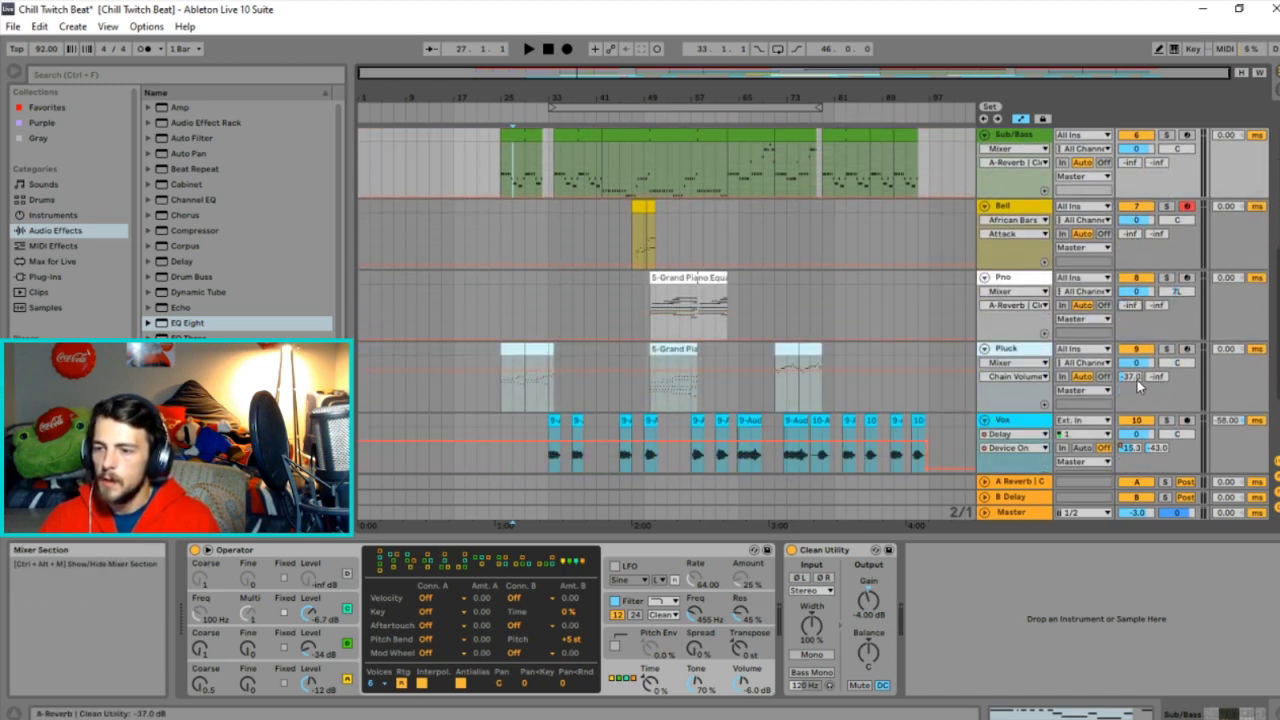
{"action": "scroll", "coordinate": [1140, 435], "scroll_direction": "down", "scroll_amount": 2}
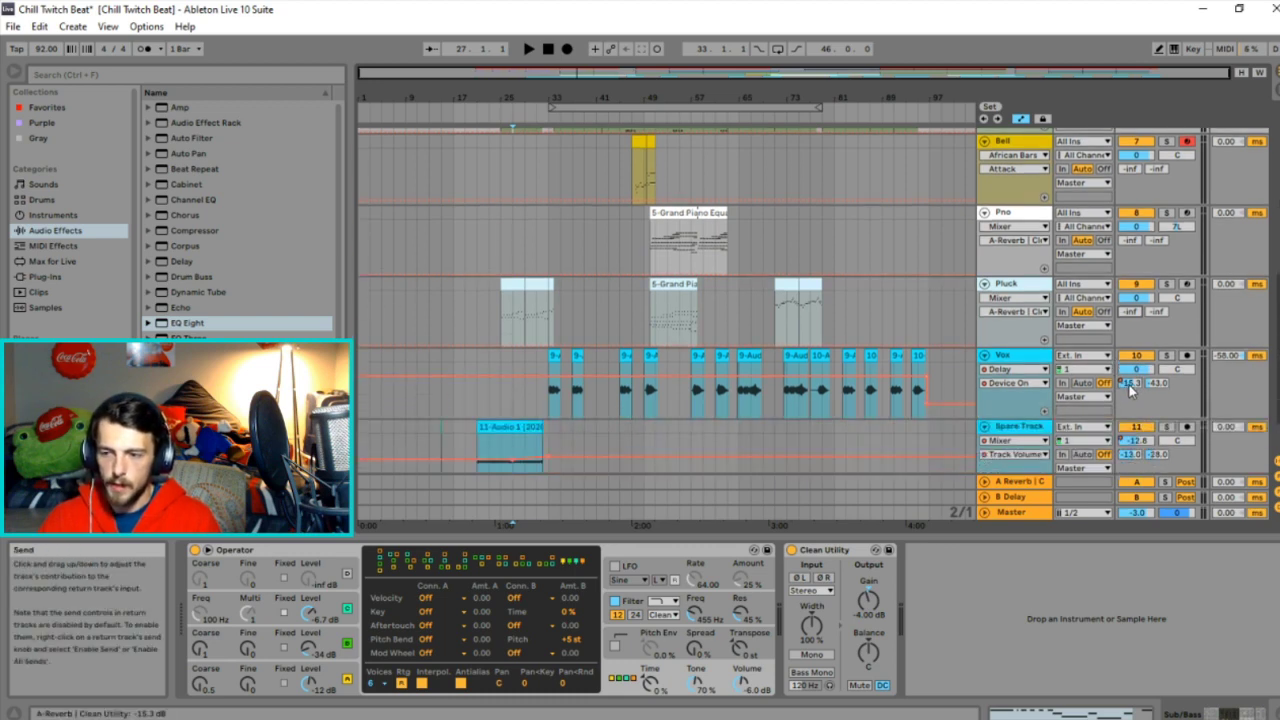
Delete the Vox track's reverb send automation and turn the reverb and delay sends of the Vox and Spare Track all the way down.
{"action": "left_click", "coordinate": [1130, 385]}
{"action": "left_click", "coordinate": [1130, 383]}
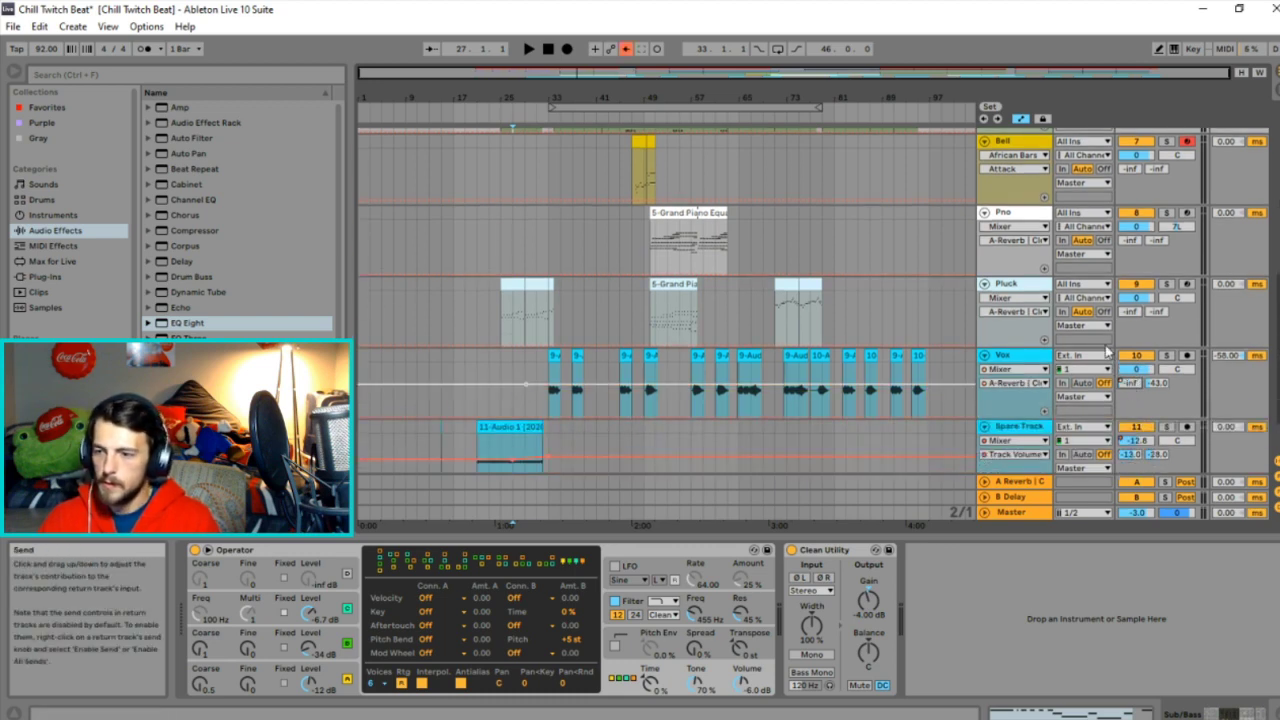
{"action": "right_click", "coordinate": [1130, 383]}
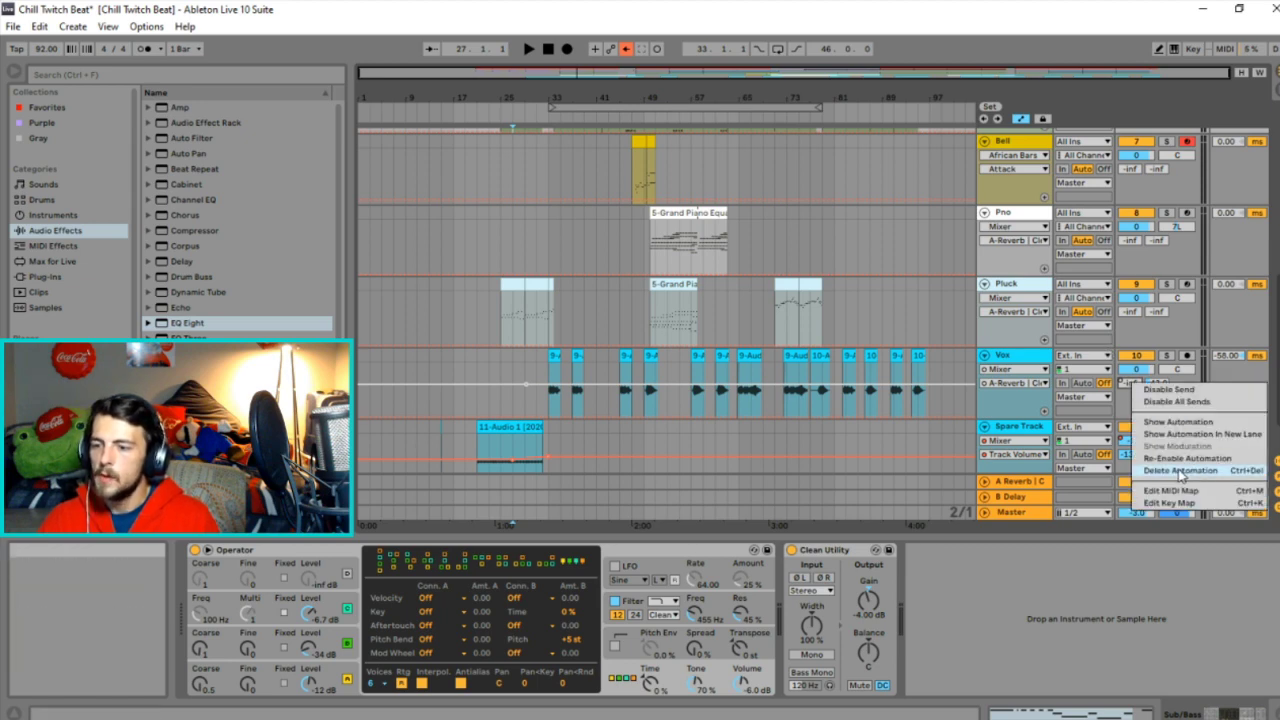
{"action": "left_click", "coordinate": [1187, 460]}
{"action": "left_click", "coordinate": [1156, 384]}
{"action": "left_click_drag", "start_coordinate": [1128, 454], "coordinate": [1128, 520]}
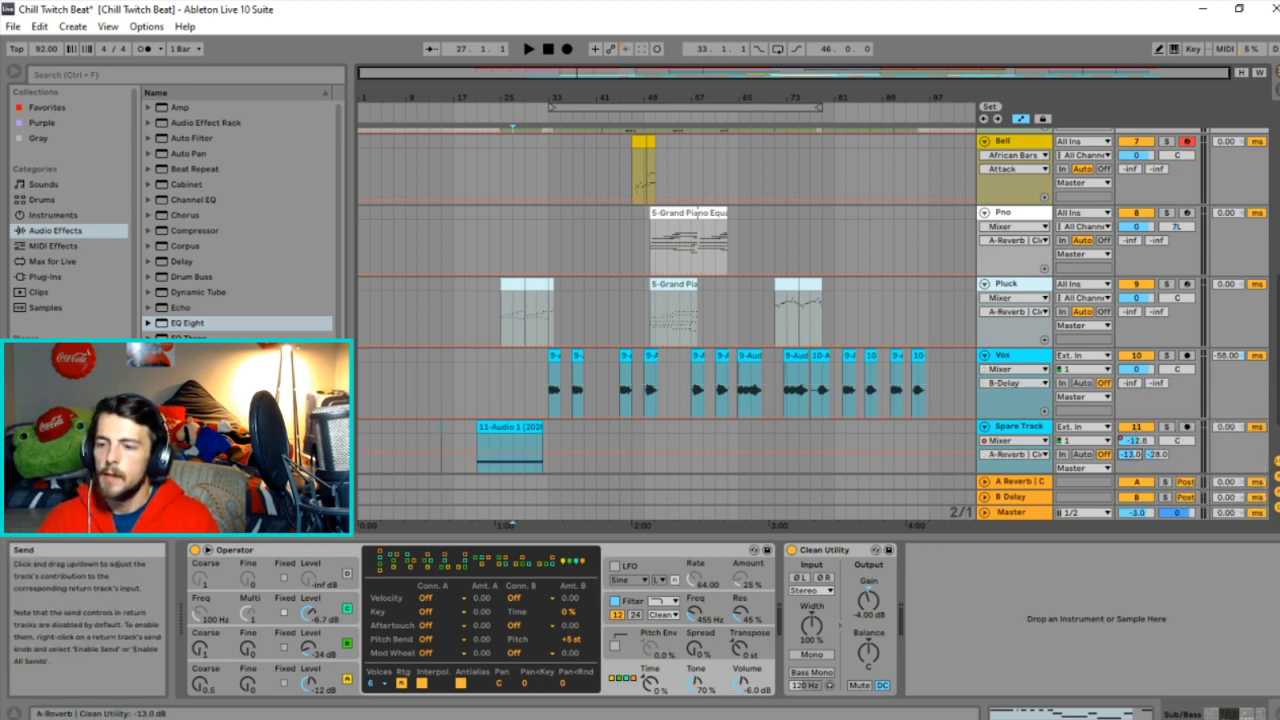
{"action": "scroll", "coordinate": [1146, 401], "scroll_direction": "down", "scroll_amount": 2}
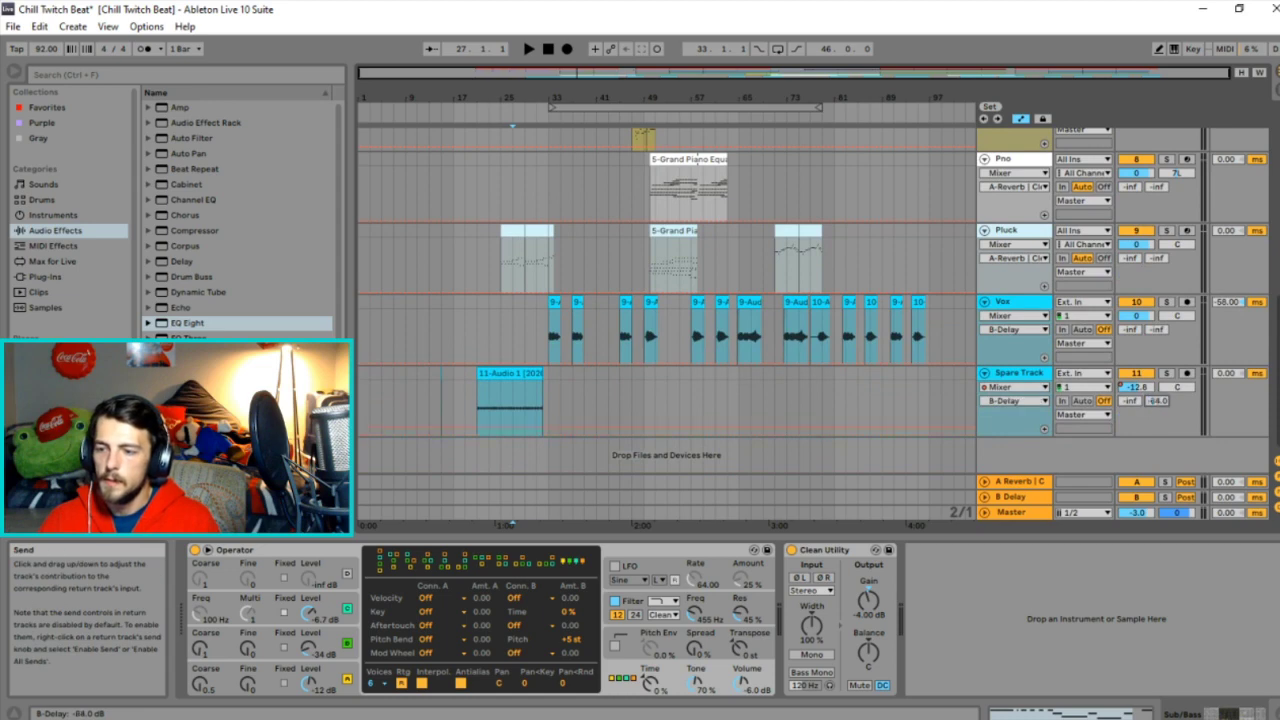
Inspect the Delay on the B Delay return track and the device chain on the Pad track.
{"action": "scroll", "coordinate": [1146, 340], "scroll_direction": "up", "scroll_amount": 12}
{"action": "scroll", "coordinate": [1147, 330], "scroll_direction": "up", "scroll_amount": 1}
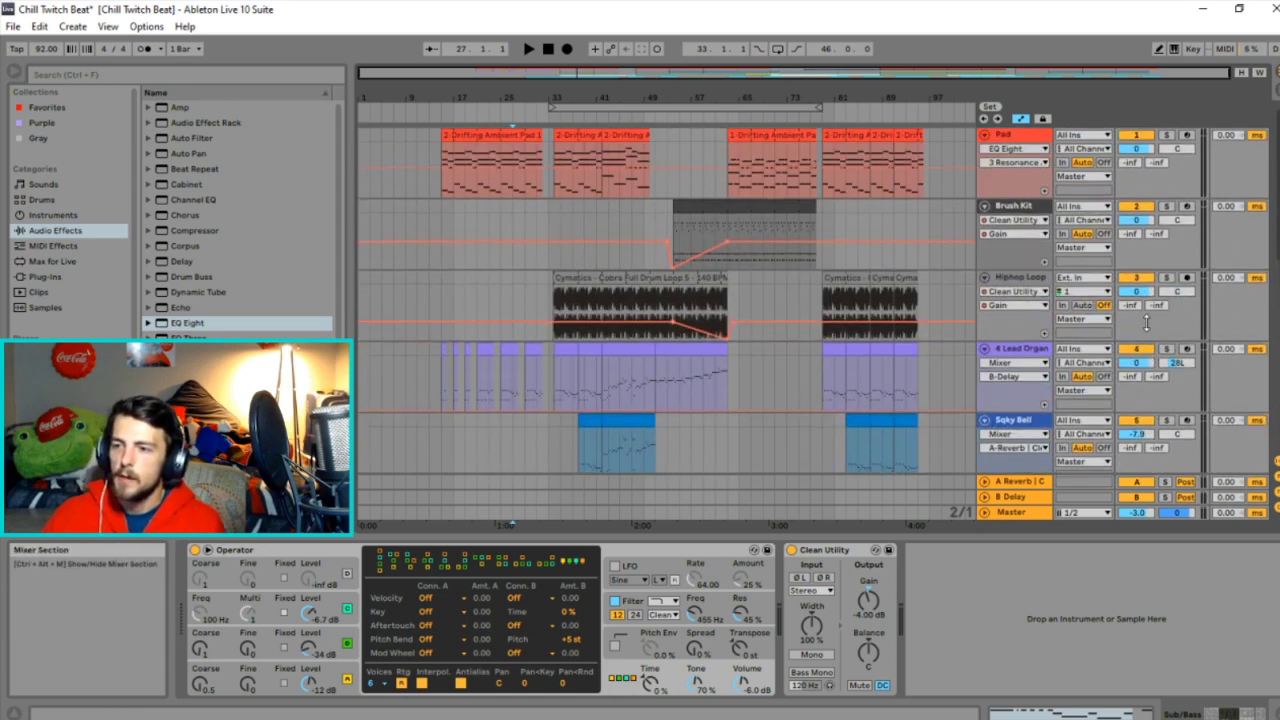
{"action": "left_click", "coordinate": [1012, 496]}
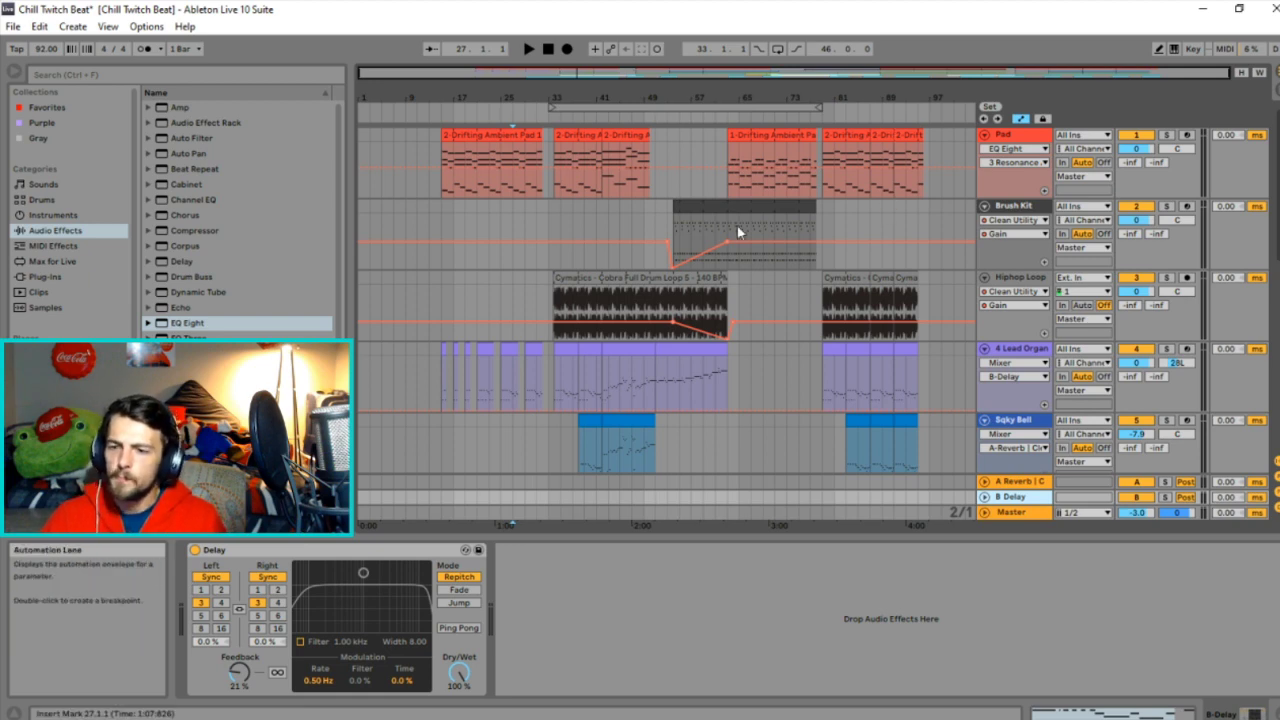
{"action": "left_click", "coordinate": [490, 165]}
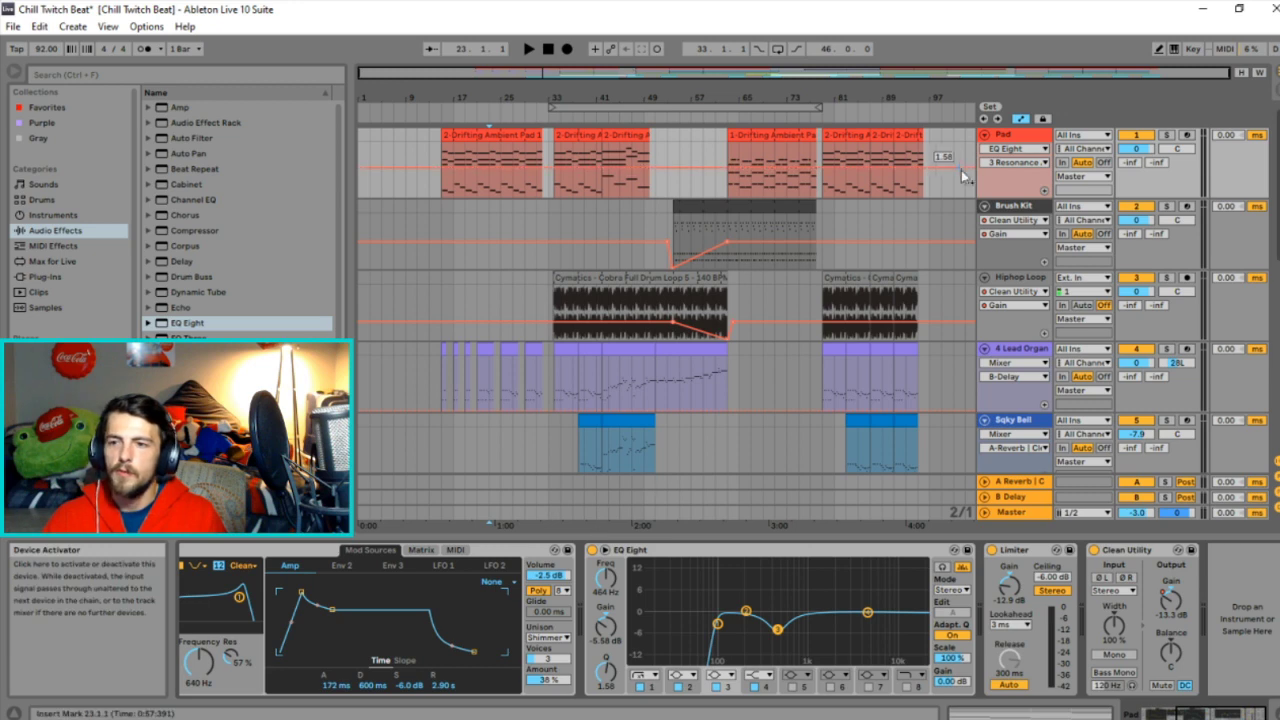
{"action": "left_click", "coordinate": [1024, 137]}
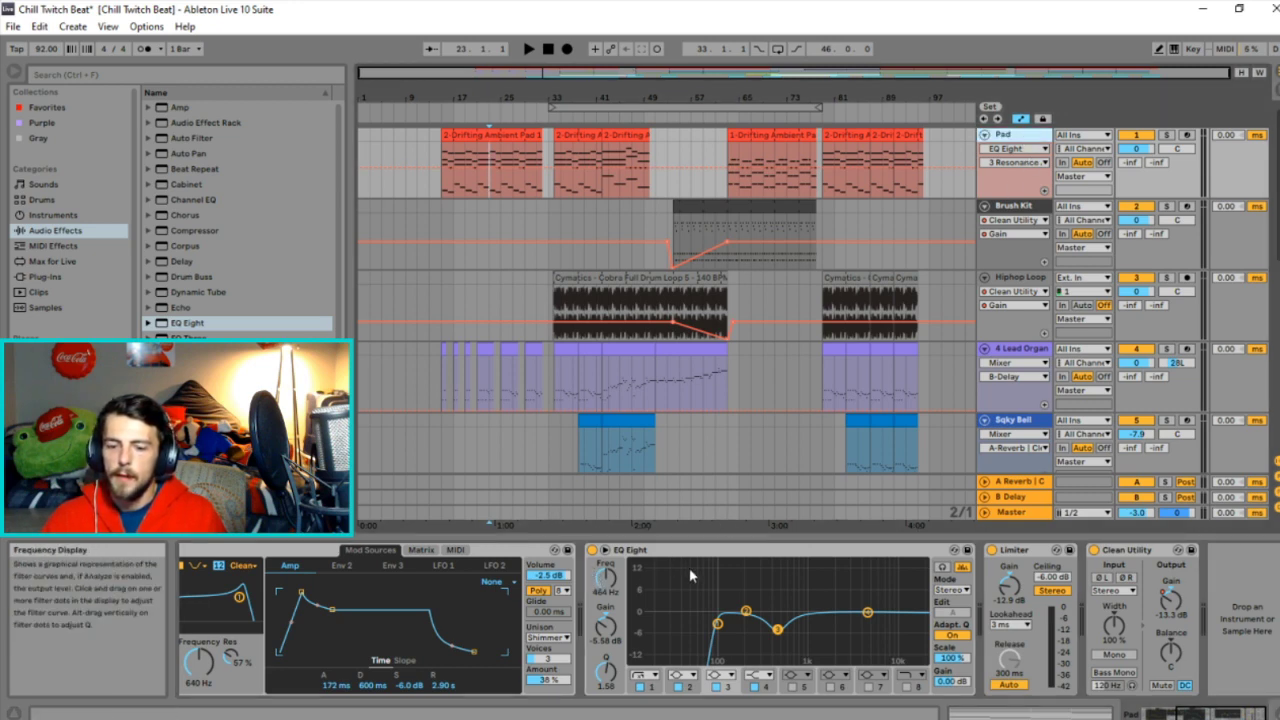
Solo the Pad track, compare it with its EQ Eight off and on from bar 39, and delete the EQ Eight.
{"action": "left_click", "coordinate": [594, 552]}
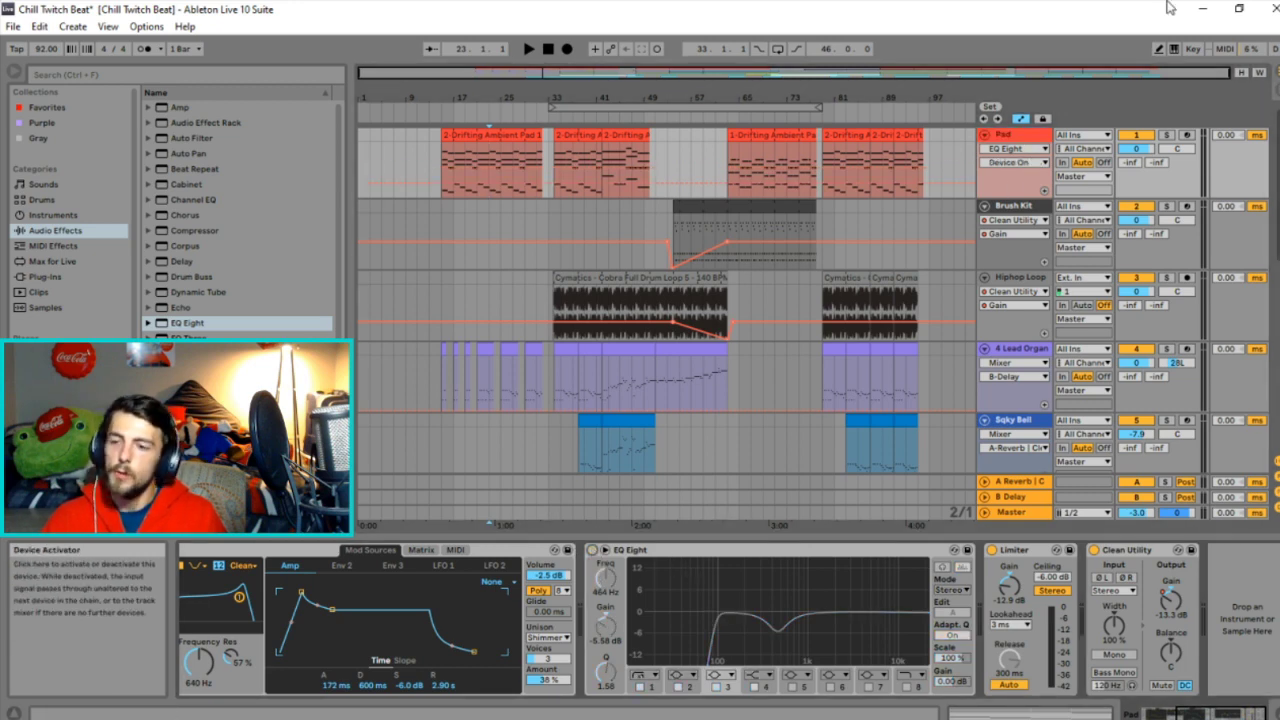
{"action": "left_click", "coordinate": [1165, 135]}
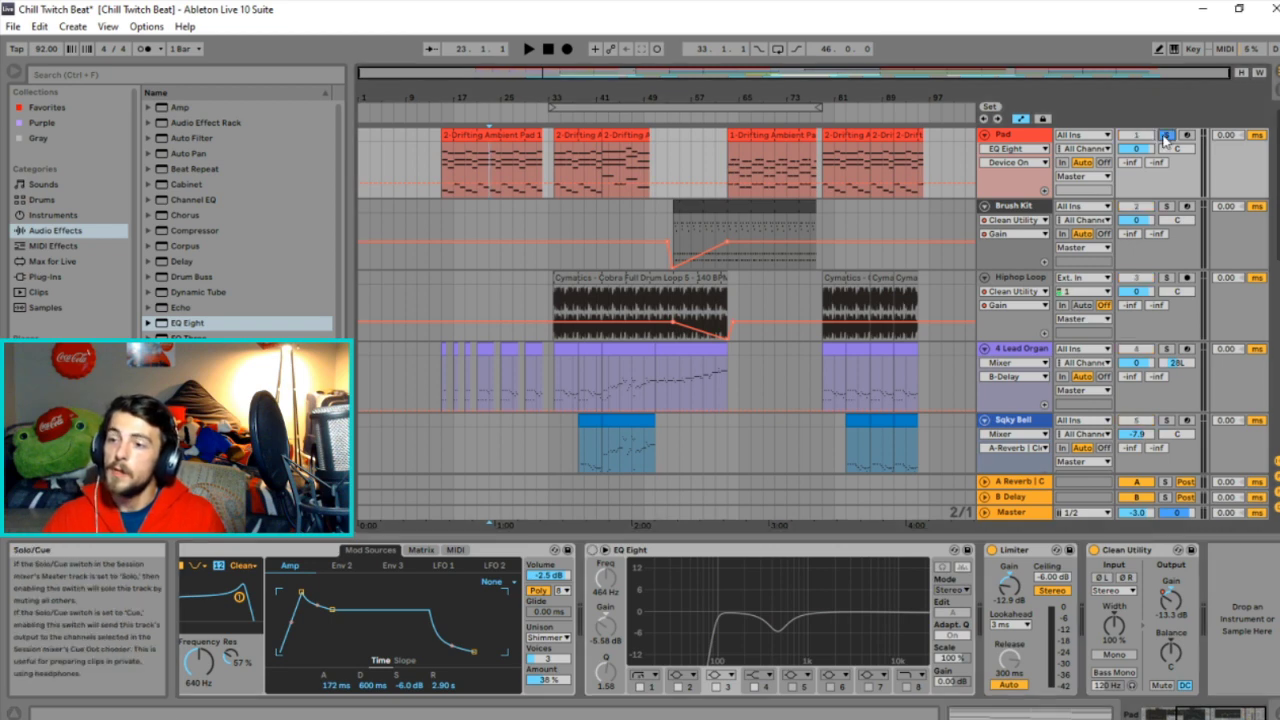
{"action": "left_click", "coordinate": [583, 165]}
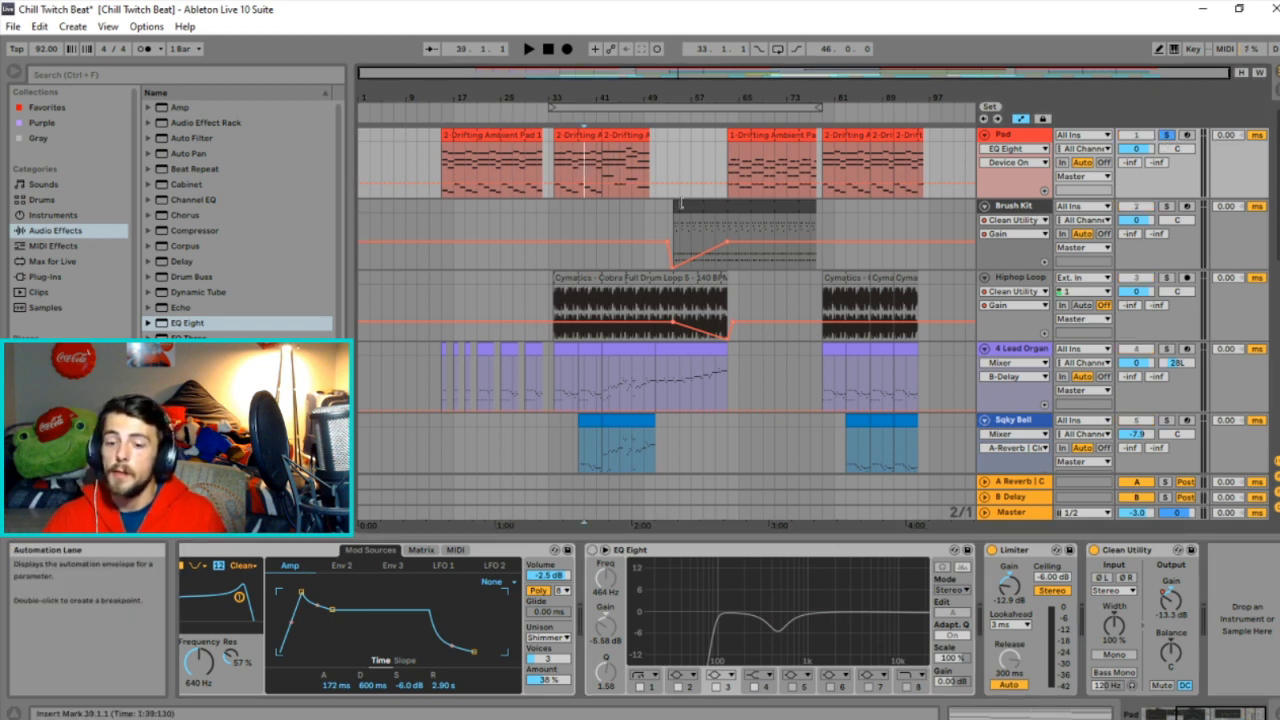
{"action": "key", "text": "space"}
{"action": "left_click", "coordinate": [593, 551]}
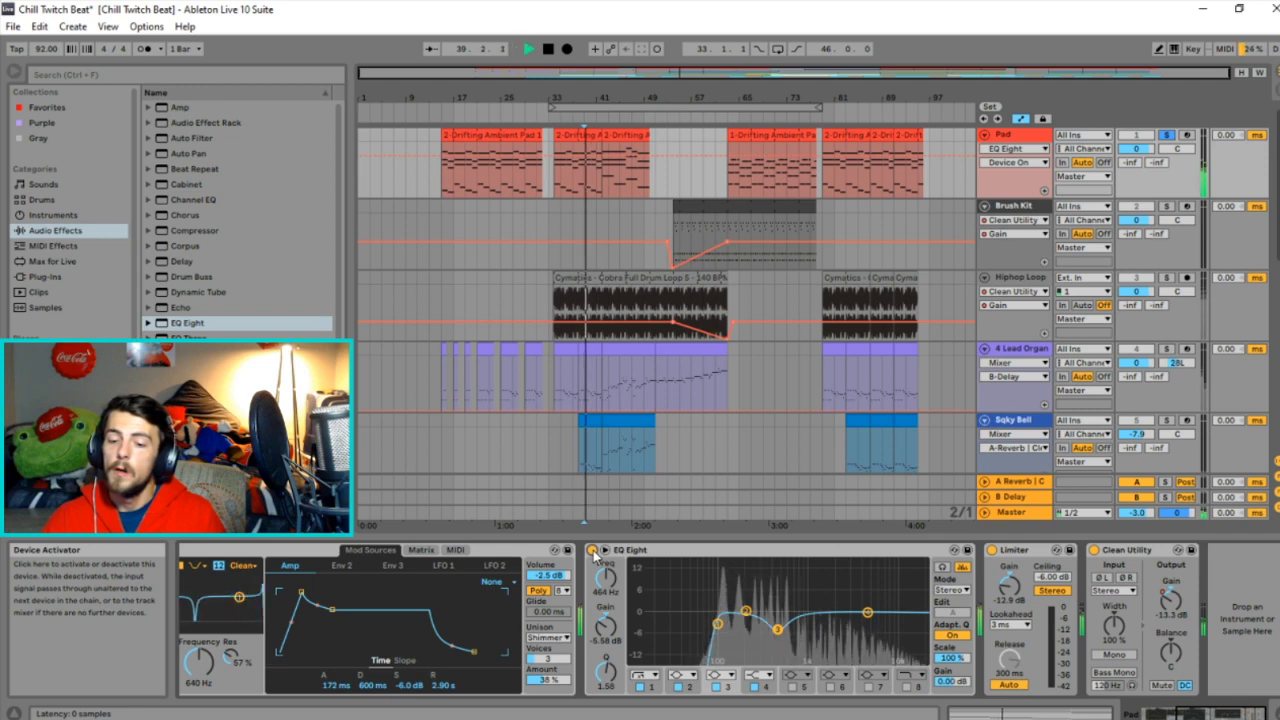
{"action": "left_click", "coordinate": [593, 551]}
{"action": "key", "text": "space"}
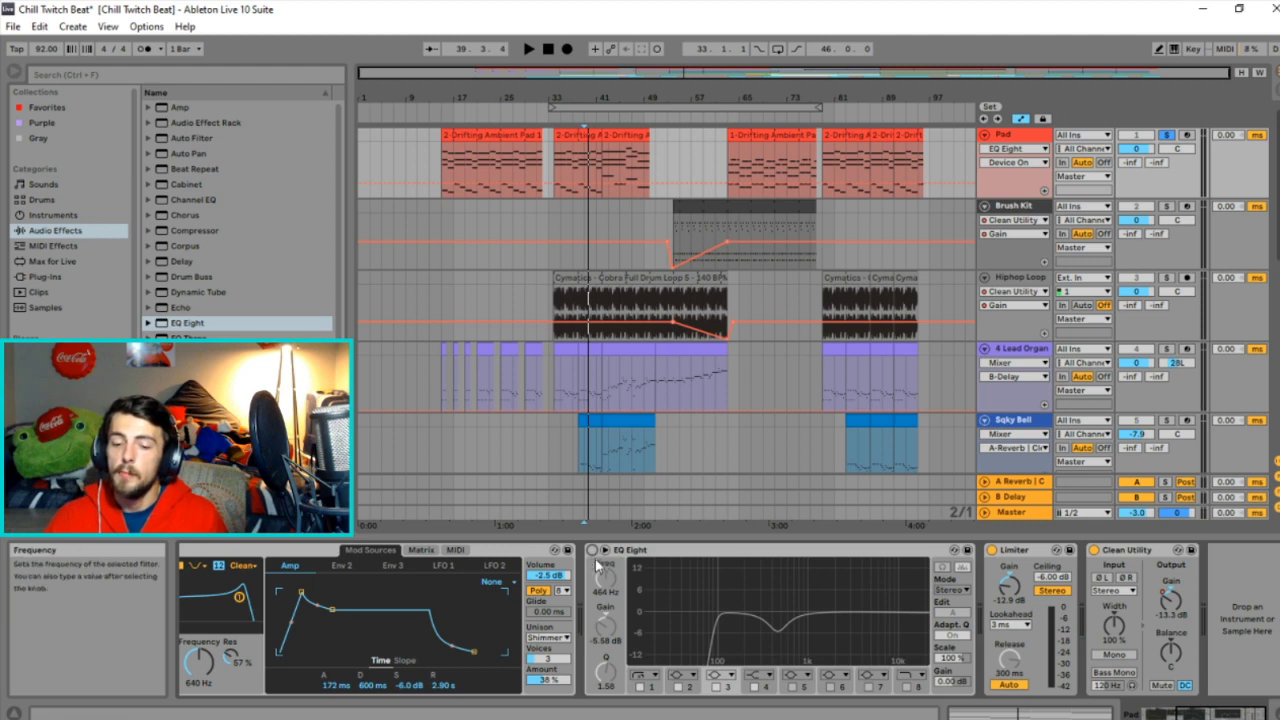
{"action": "left_click", "coordinate": [745, 555]}
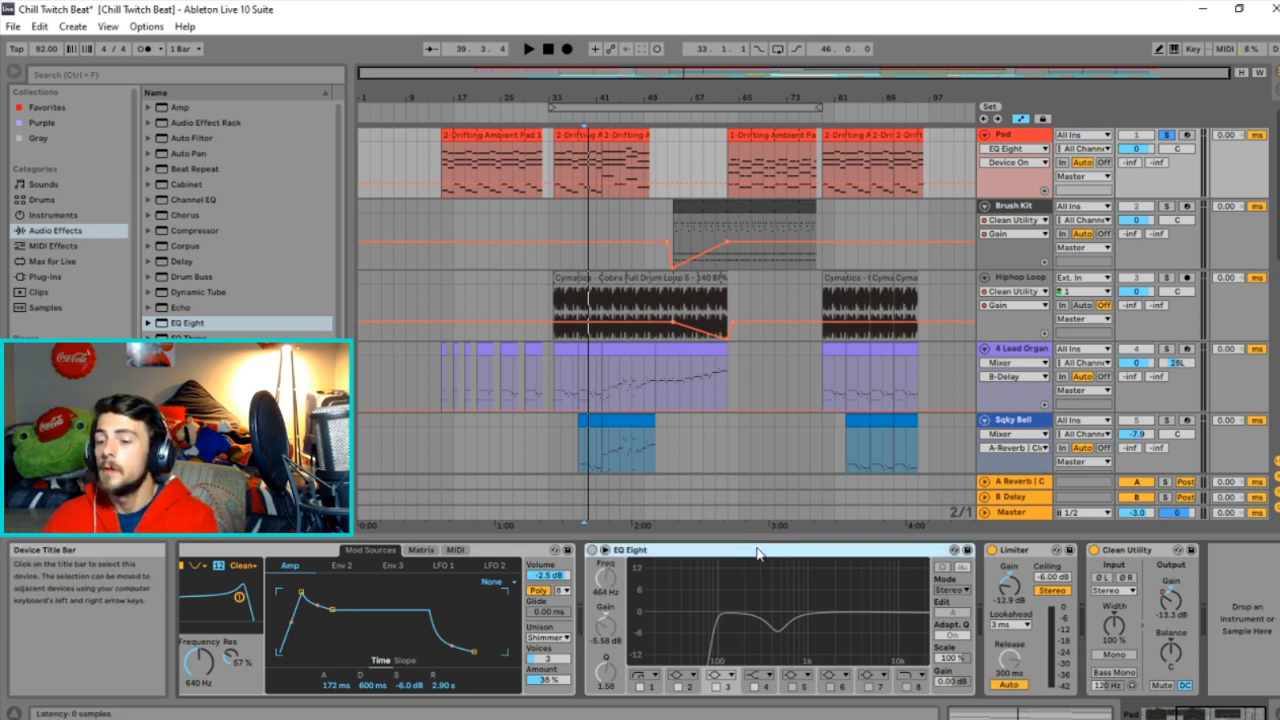
{"action": "key", "text": "Delete"}
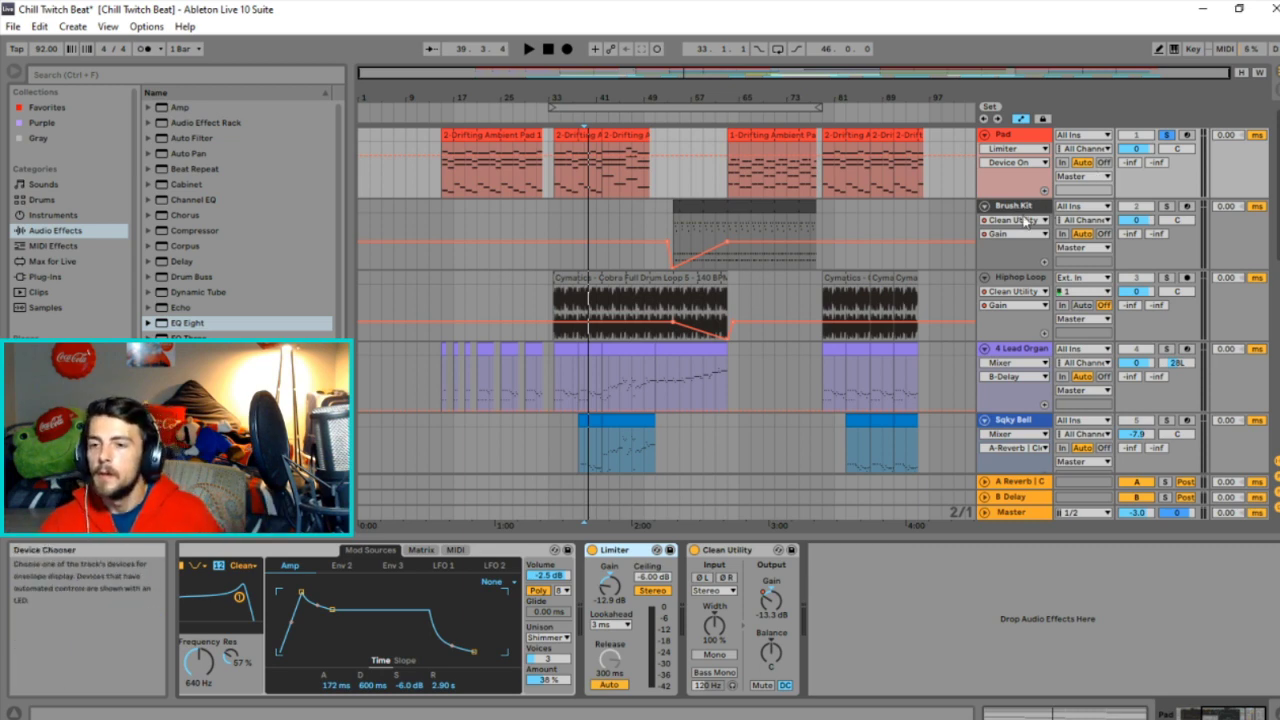
{"action": "left_click", "coordinate": [1020, 212]}
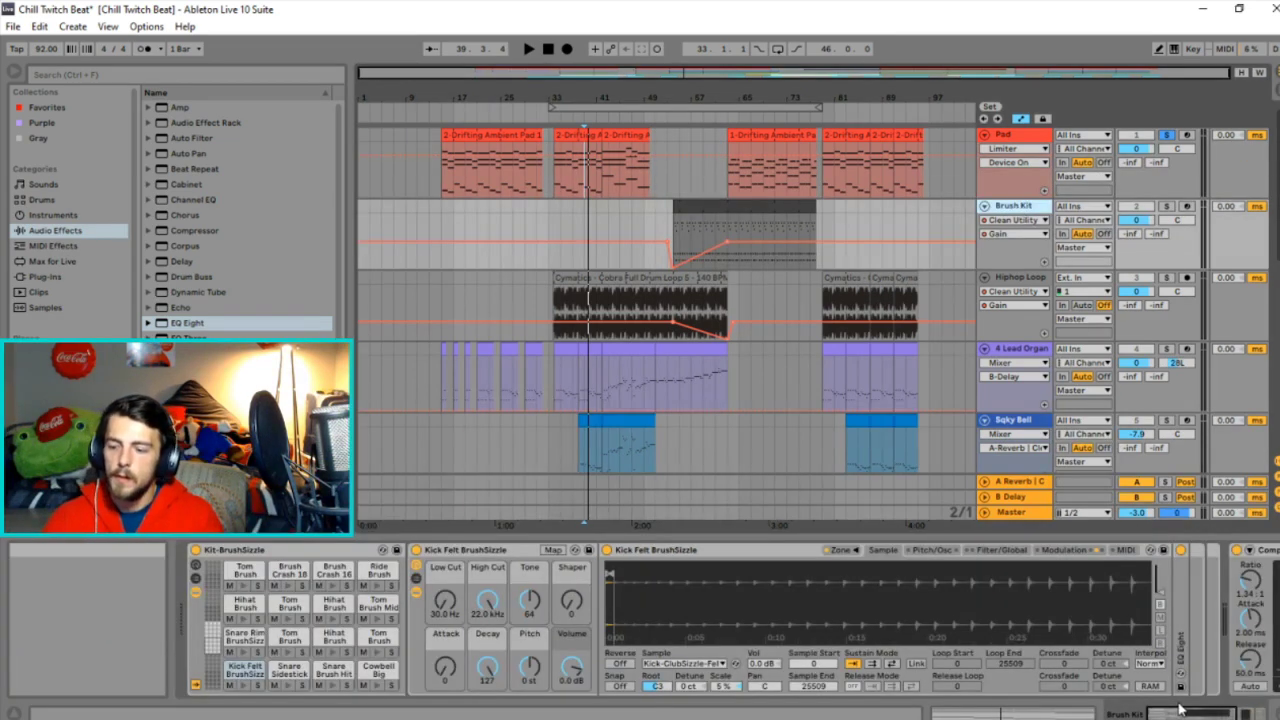
{"action": "left_click_drag", "start_coordinate": [1190, 714], "coordinate": [1228, 716]}
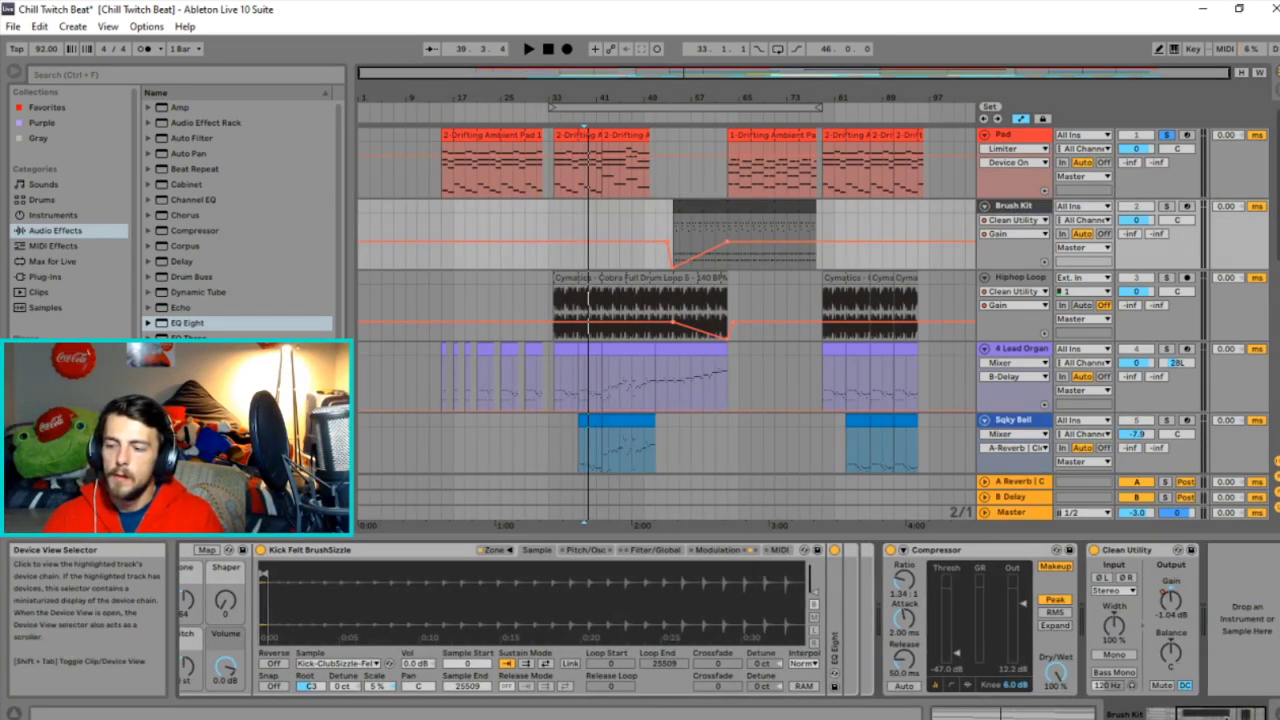
{"action": "left_click", "coordinate": [969, 555]}
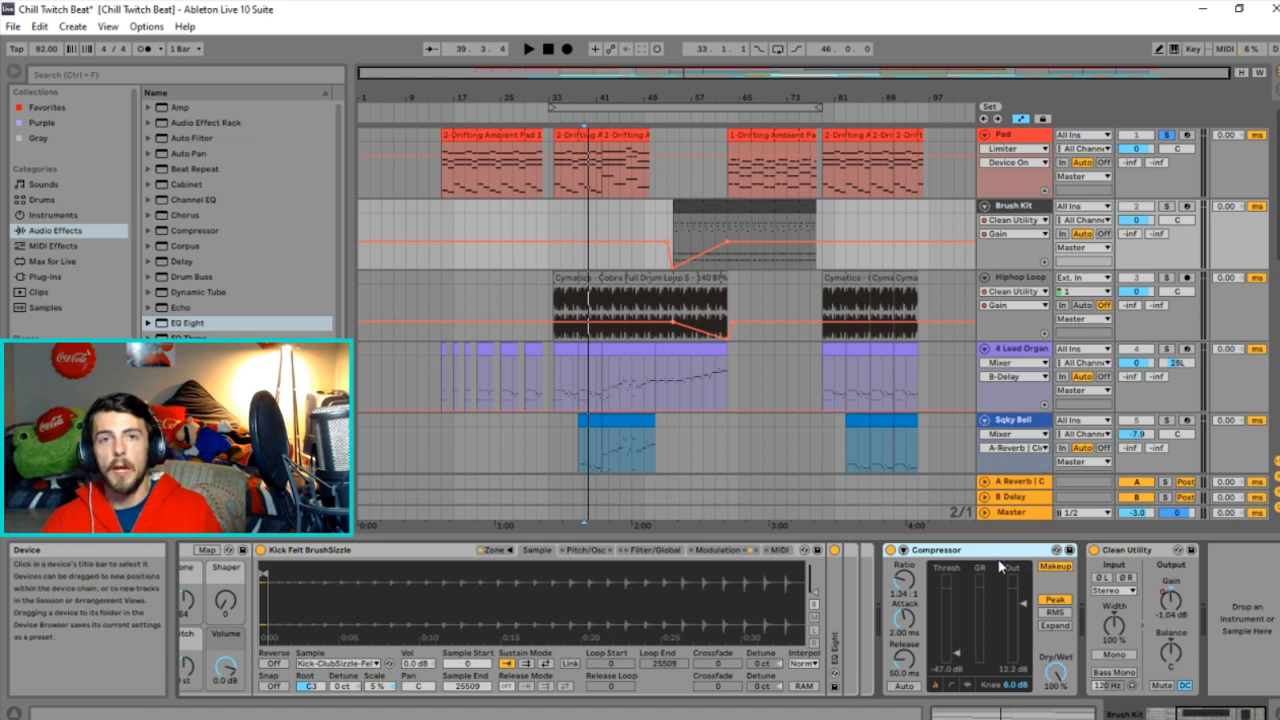
{"action": "left_click", "coordinate": [576, 298]}
{"action": "key", "text": "space"}
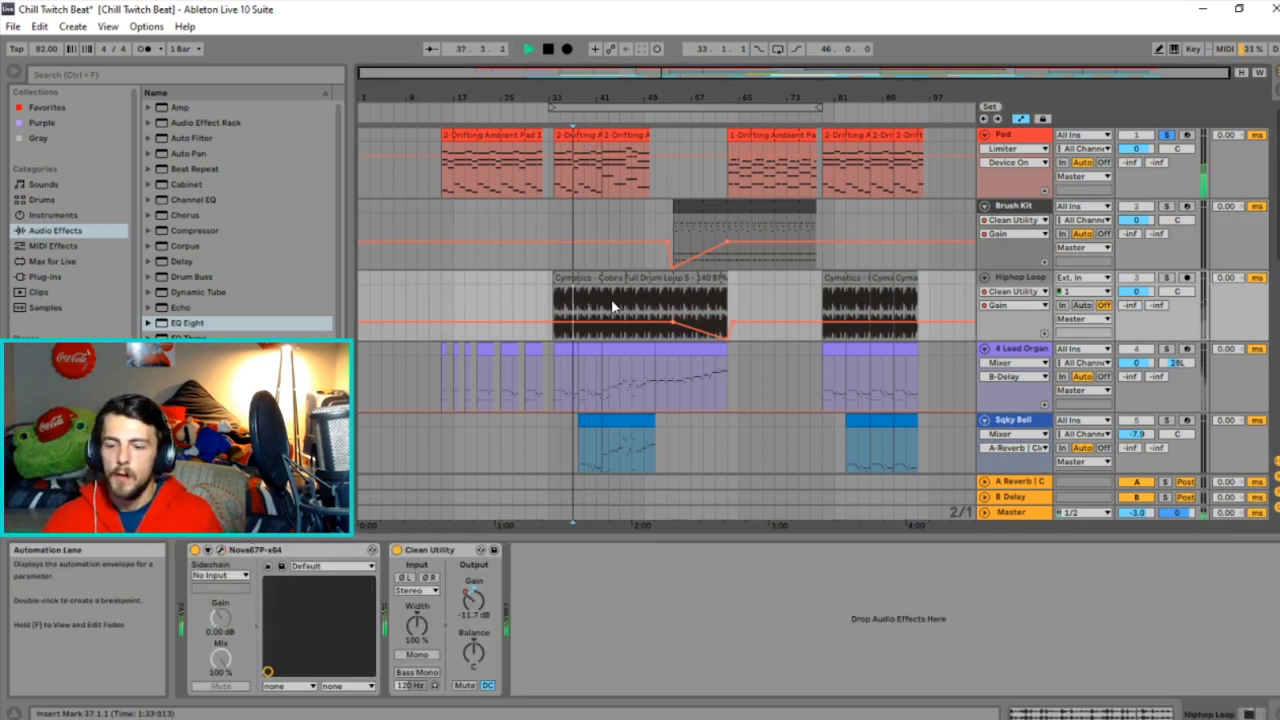
{"action": "left_click", "coordinate": [1038, 252]}
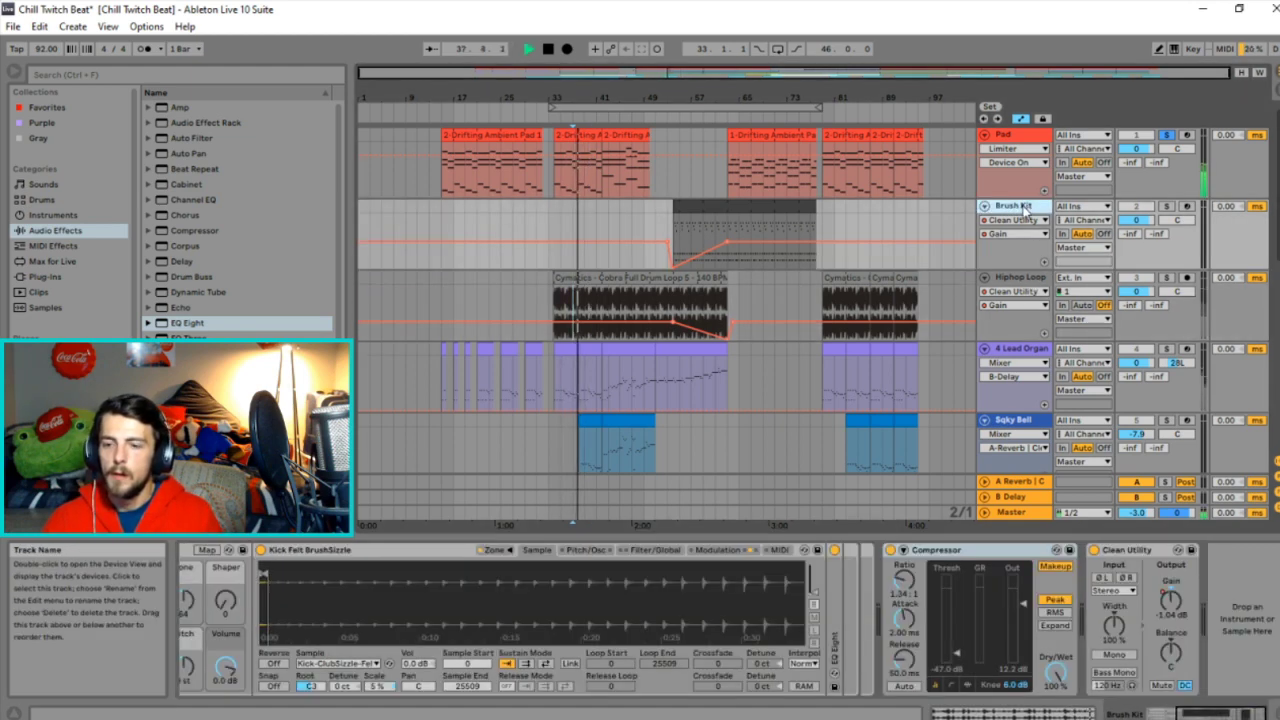
{"action": "key", "text": "space"}
{"action": "left_click", "coordinate": [686, 248]}
{"action": "key", "text": "space"}
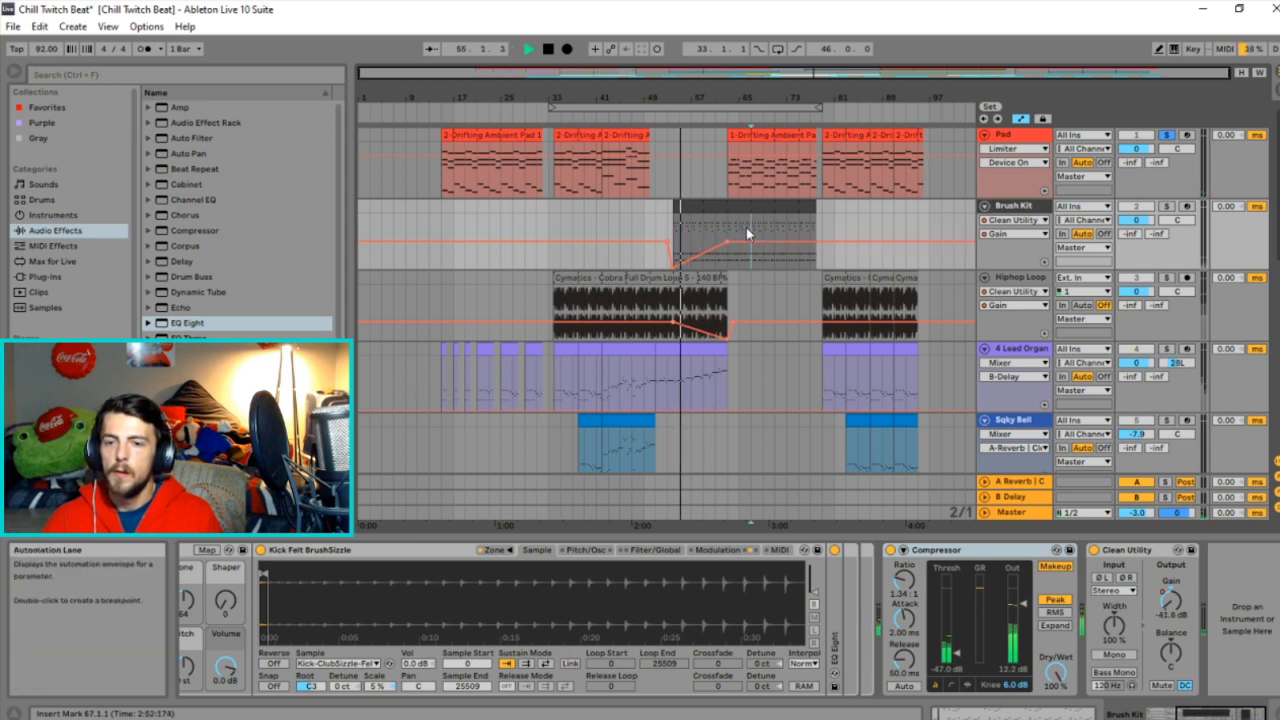
{"action": "left_click", "coordinate": [1166, 205]}
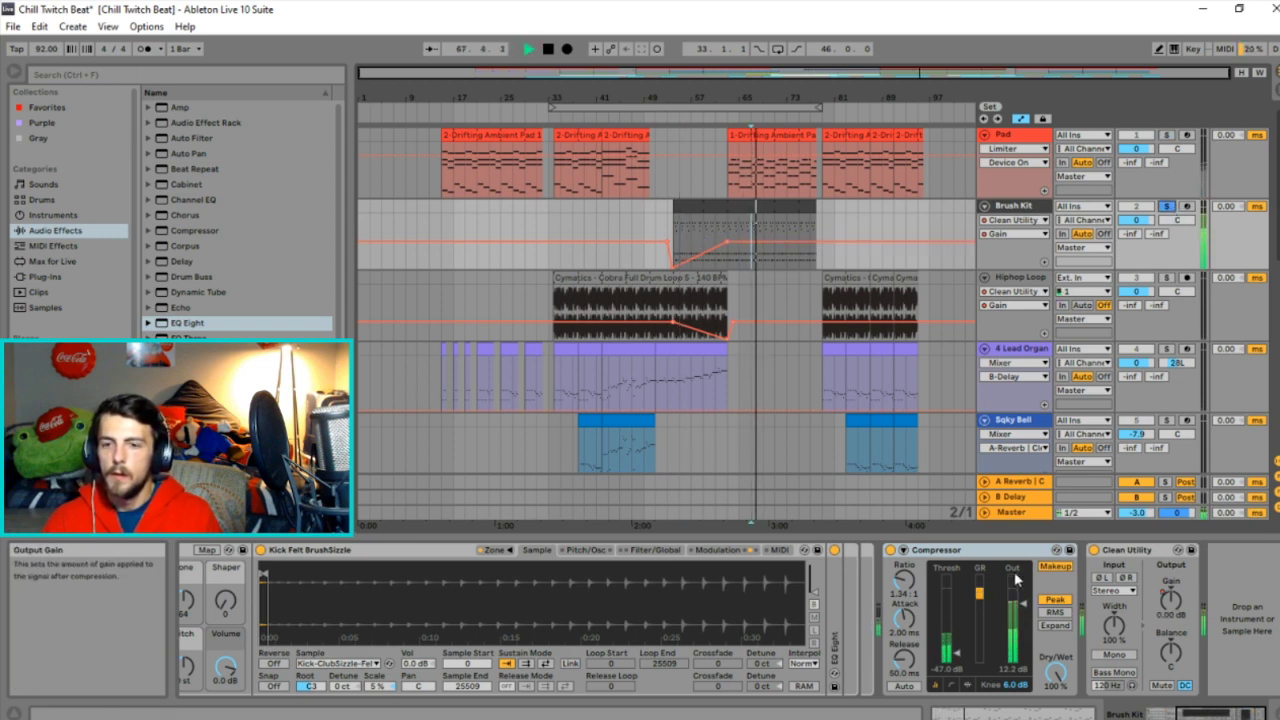
Bypass and delete the Brush Kit's Compressor, setting the track's Clean Utility gain to 15.6 dB.
{"action": "left_click", "coordinate": [890, 550]}
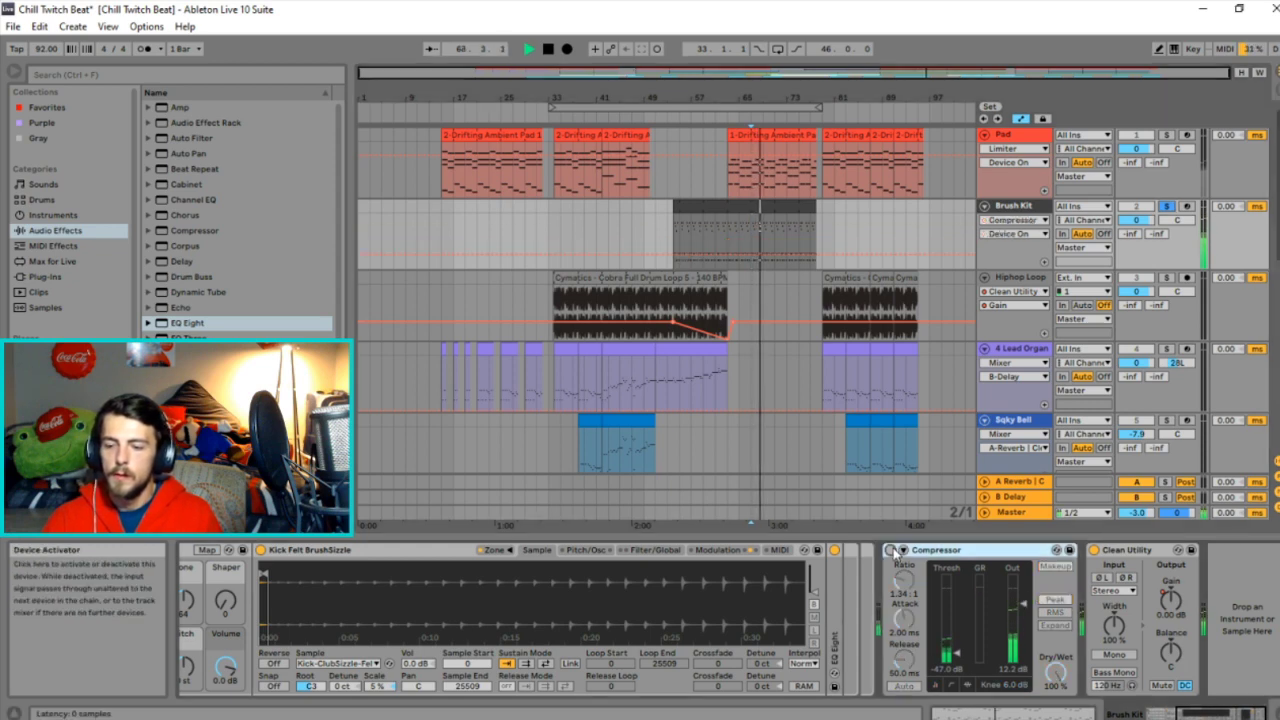
{"action": "mouse_move", "coordinate": [1170, 600]}
{"action": "left_mouse_down"}
{"action": "mouse_move", "coordinate": [1170, 560]}
{"action": "mouse_move", "coordinate": [1170, 621]}
{"action": "left_mouse_up"}
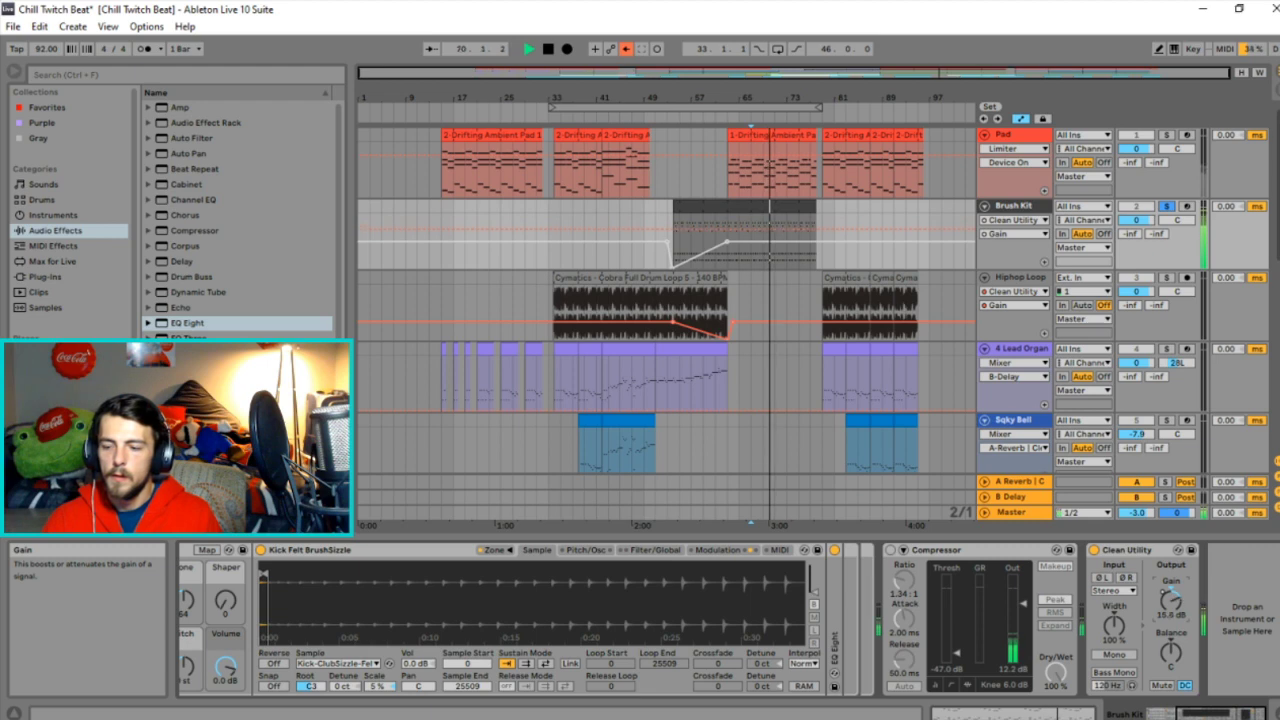
{"action": "key", "text": "space"}
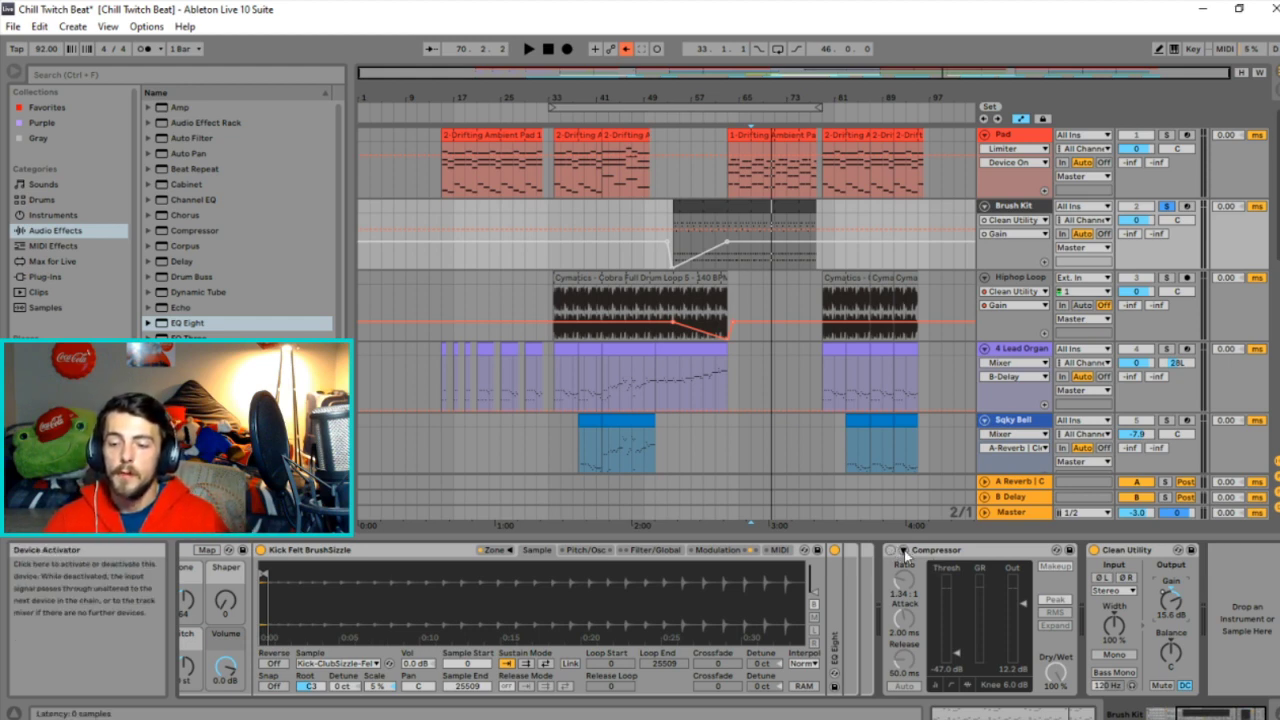
{"action": "left_click", "coordinate": [963, 552]}
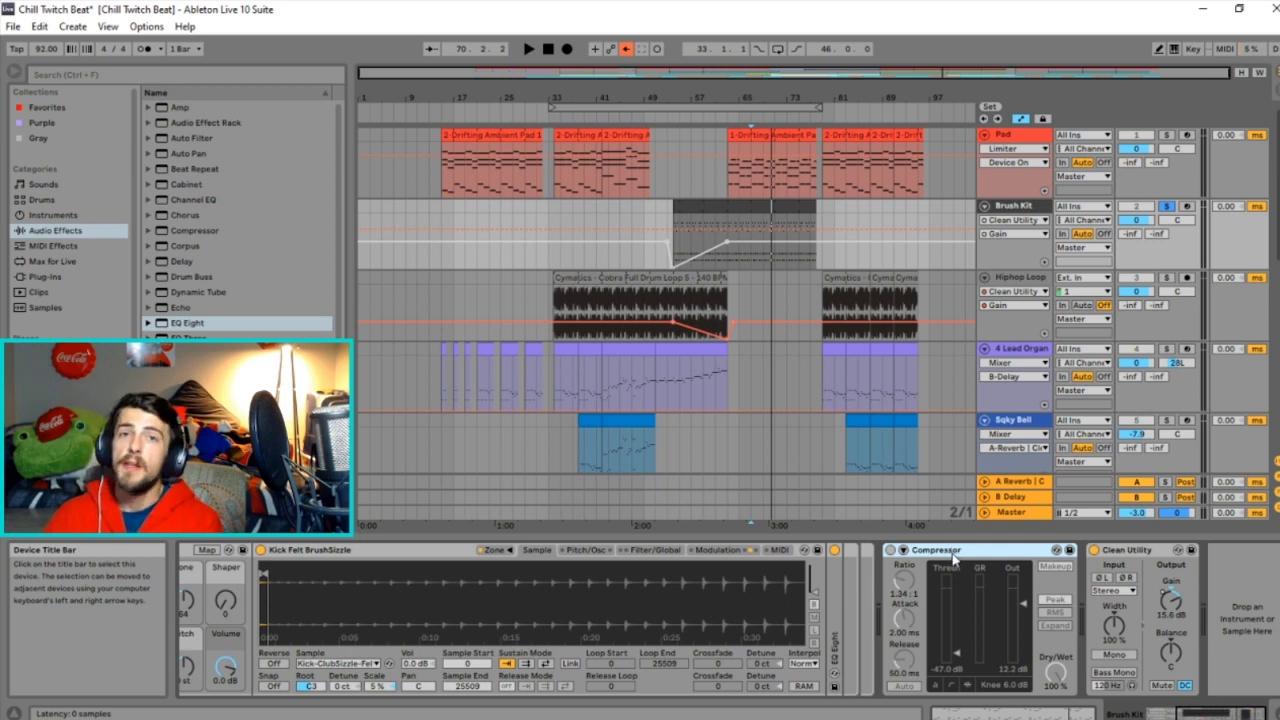
{"action": "key", "text": "Delete"}
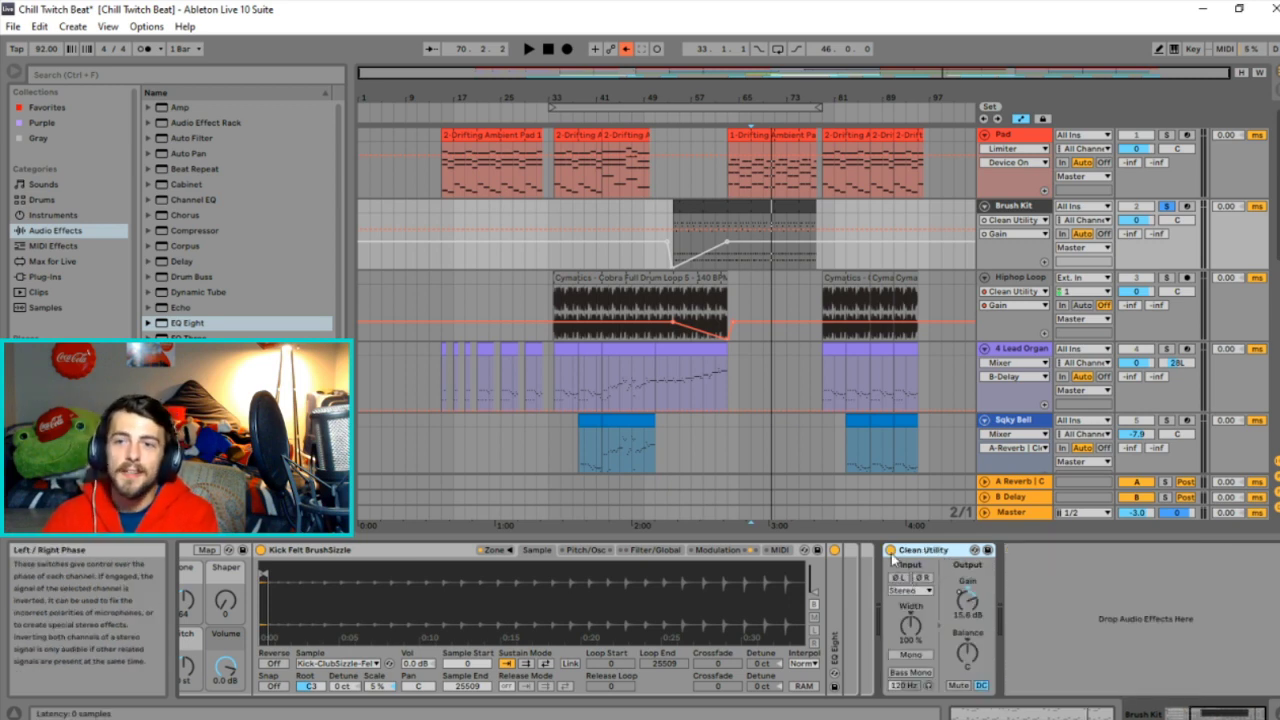
Solo the Hiphop Loop track and select its first drum loop clip.
{"action": "left_click", "coordinate": [1166, 278]}
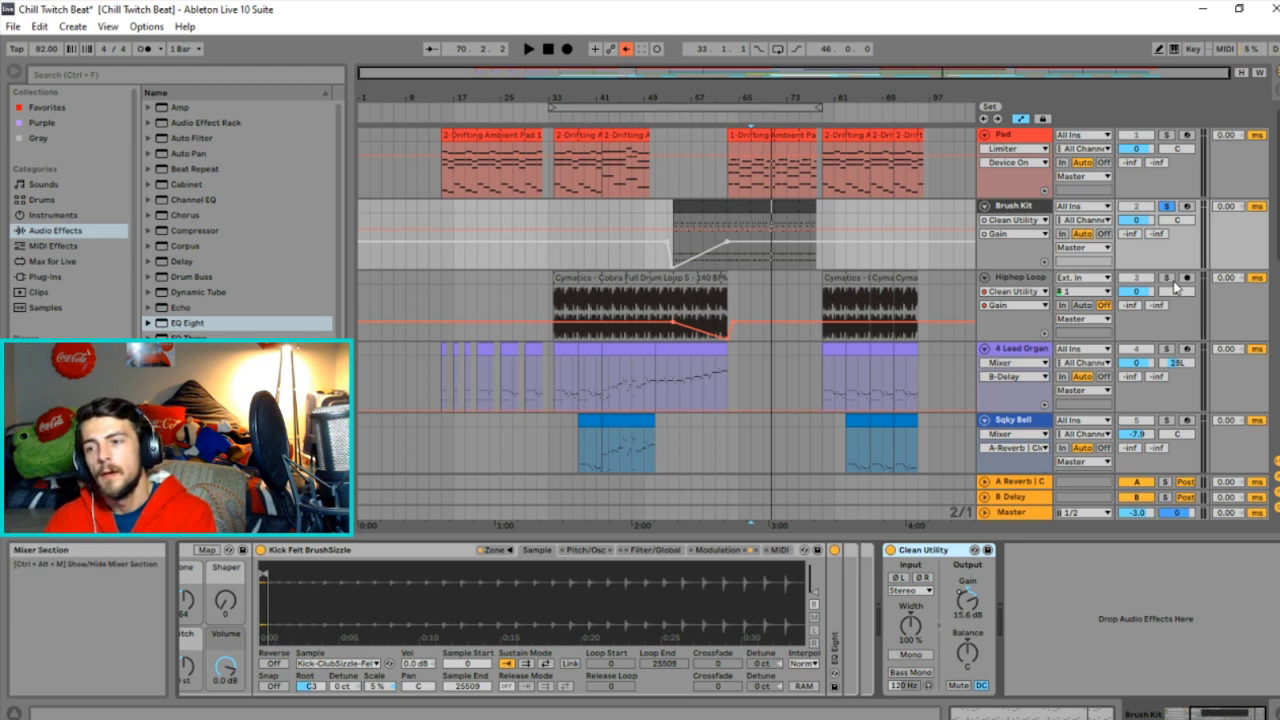
{"action": "left_click", "coordinate": [1026, 296]}
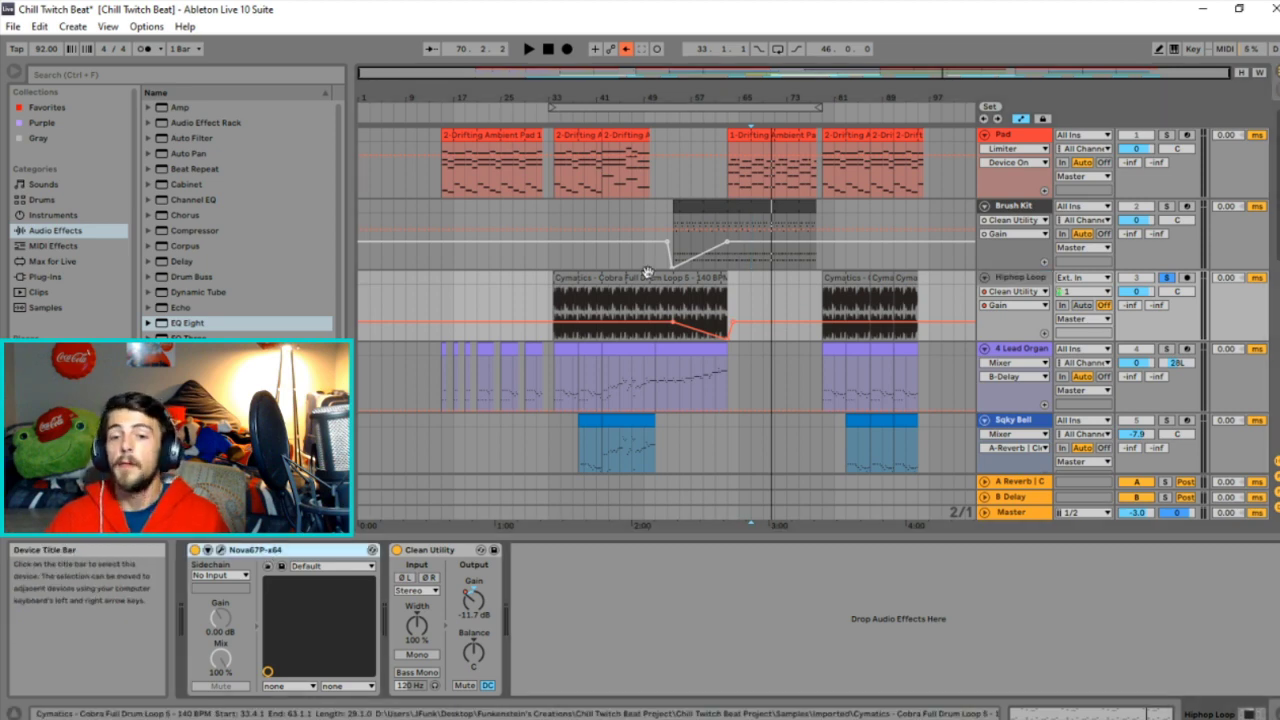
{"action": "scroll", "coordinate": [628, 300], "scroll_direction": "up", "scroll_amount": 5}
{"action": "scroll", "coordinate": [617, 302], "scroll_direction": "down", "scroll_amount": 5}
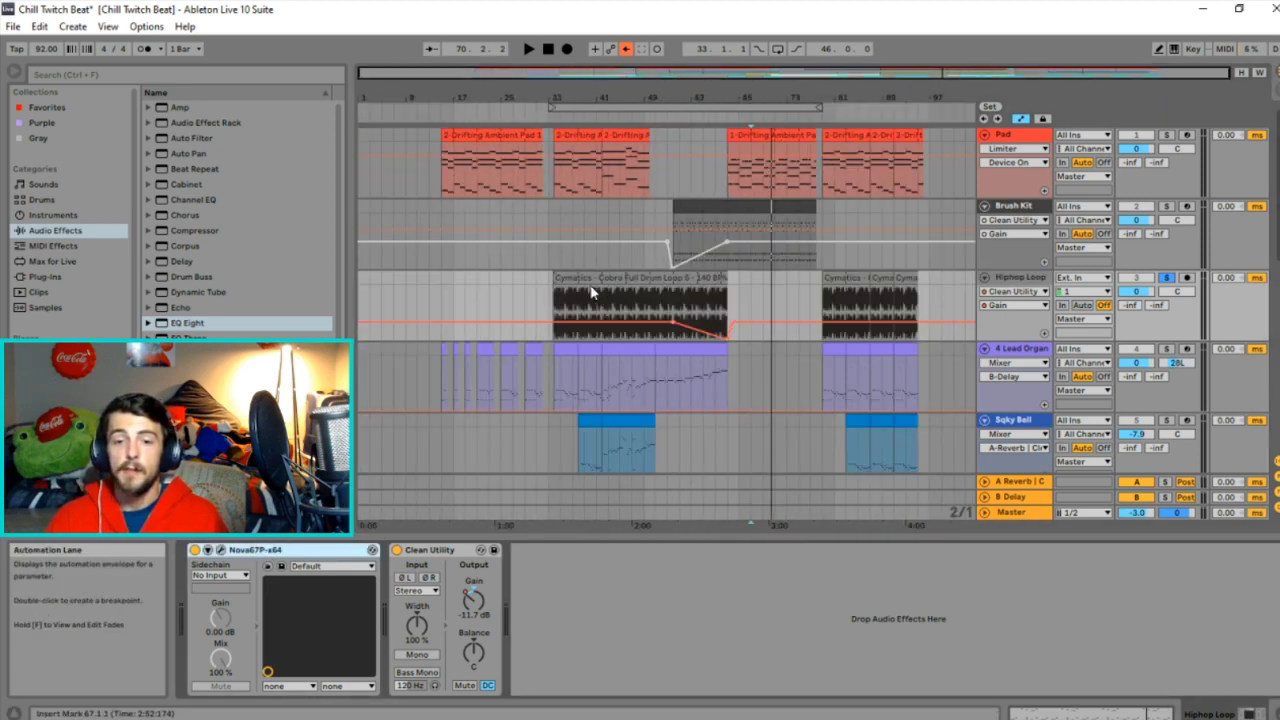
{"action": "left_click", "coordinate": [568, 280]}
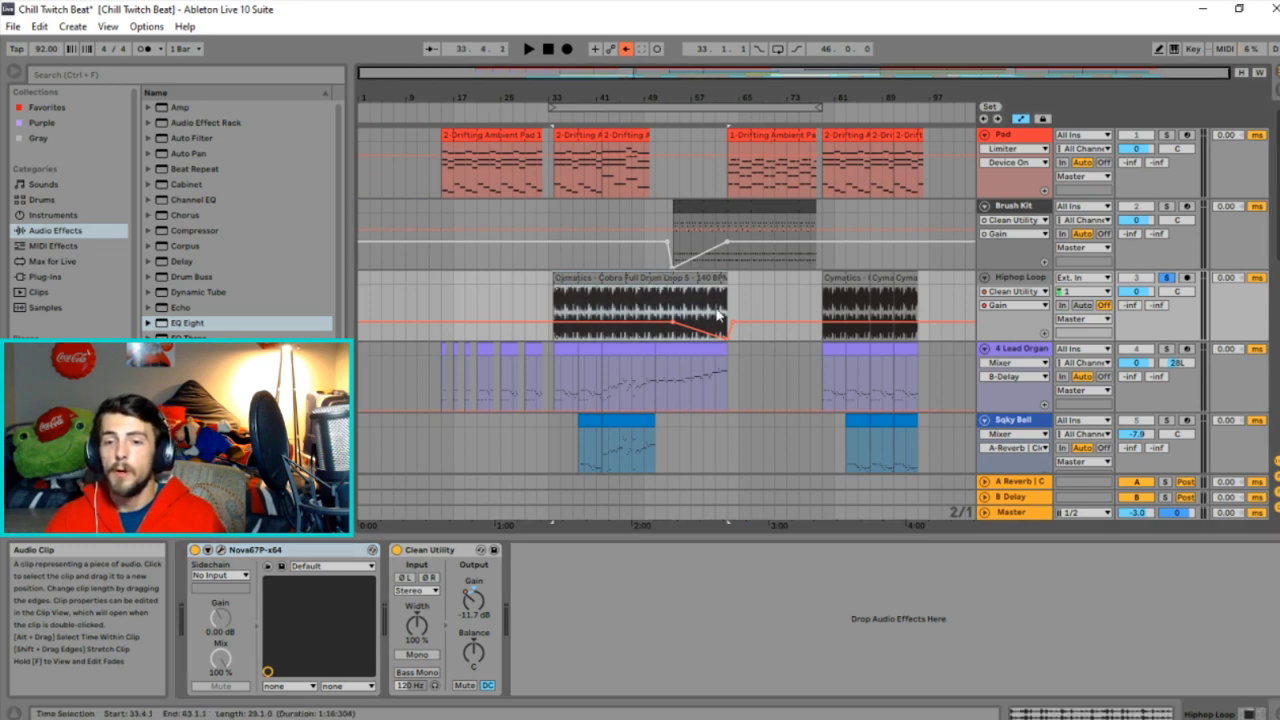
{"action": "scroll", "coordinate": [693, 308], "scroll_direction": "up", "scroll_amount": 7}
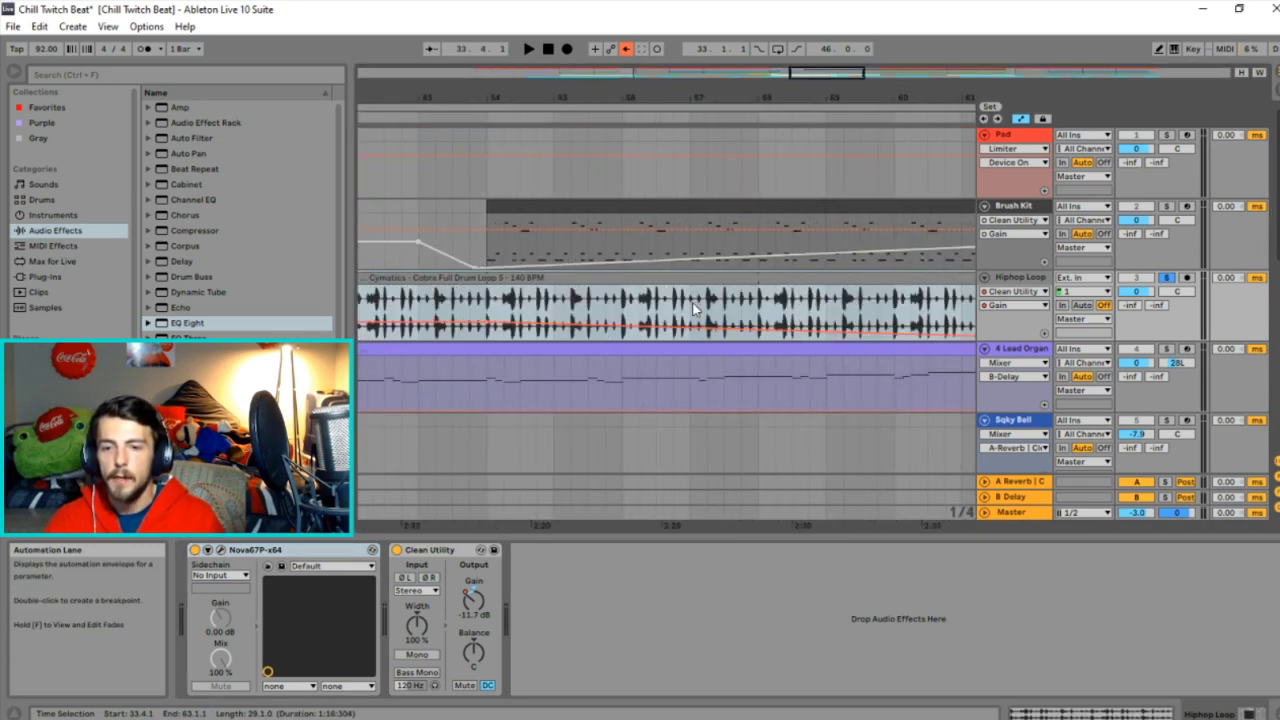
{"action": "scroll", "coordinate": [695, 309], "scroll_direction": "down", "scroll_amount": 2}
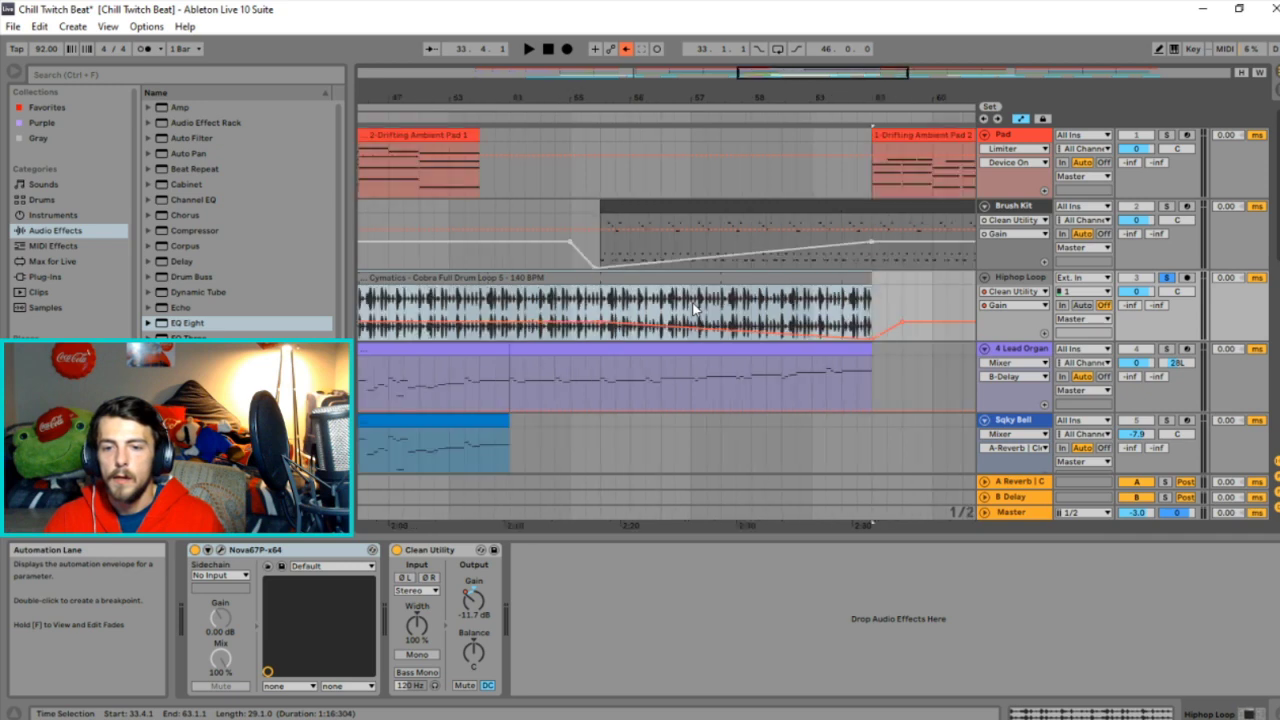
{"action": "left_click_drag", "start_coordinate": [790, 72], "coordinate": [722, 85]}
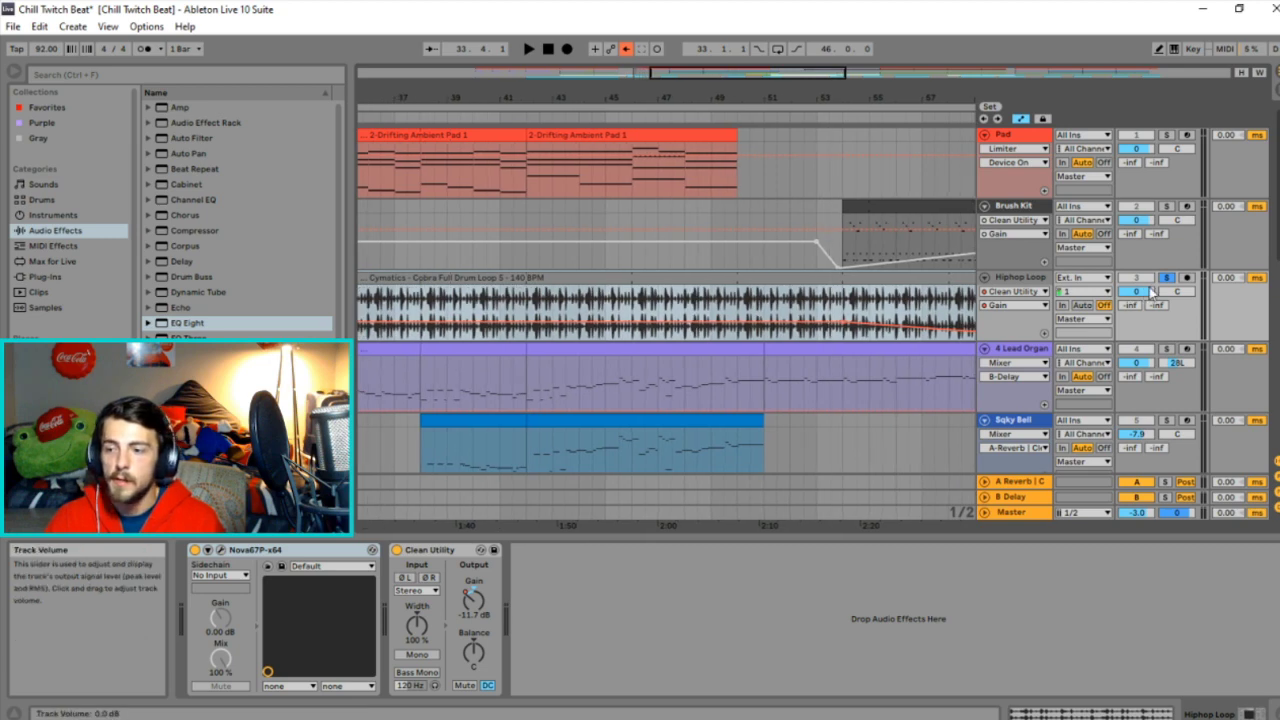
Play the Hiphop Loop from bar 46 and compare its sound with the Nova67P-x64 plug-in off and on.
{"action": "left_click", "coordinate": [195, 551]}
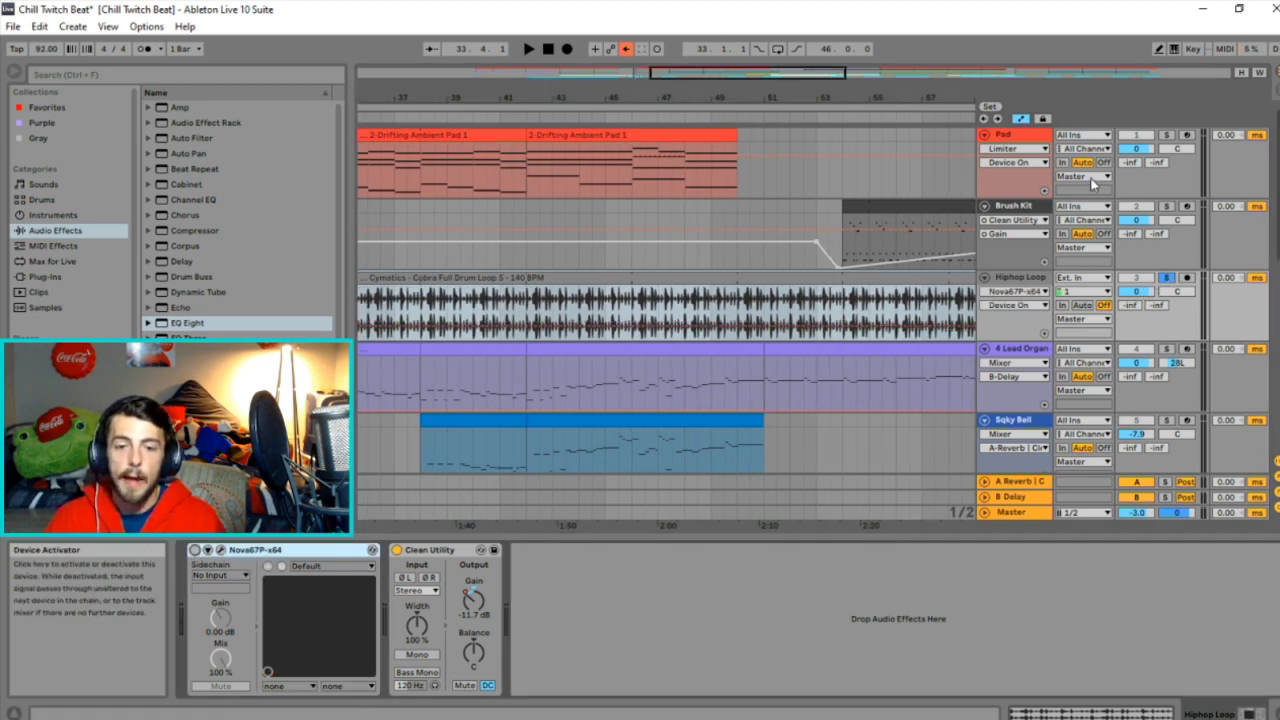
{"action": "left_click", "coordinate": [631, 305]}
{"action": "left_click", "coordinate": [631, 305]}
{"action": "key", "text": "space"}
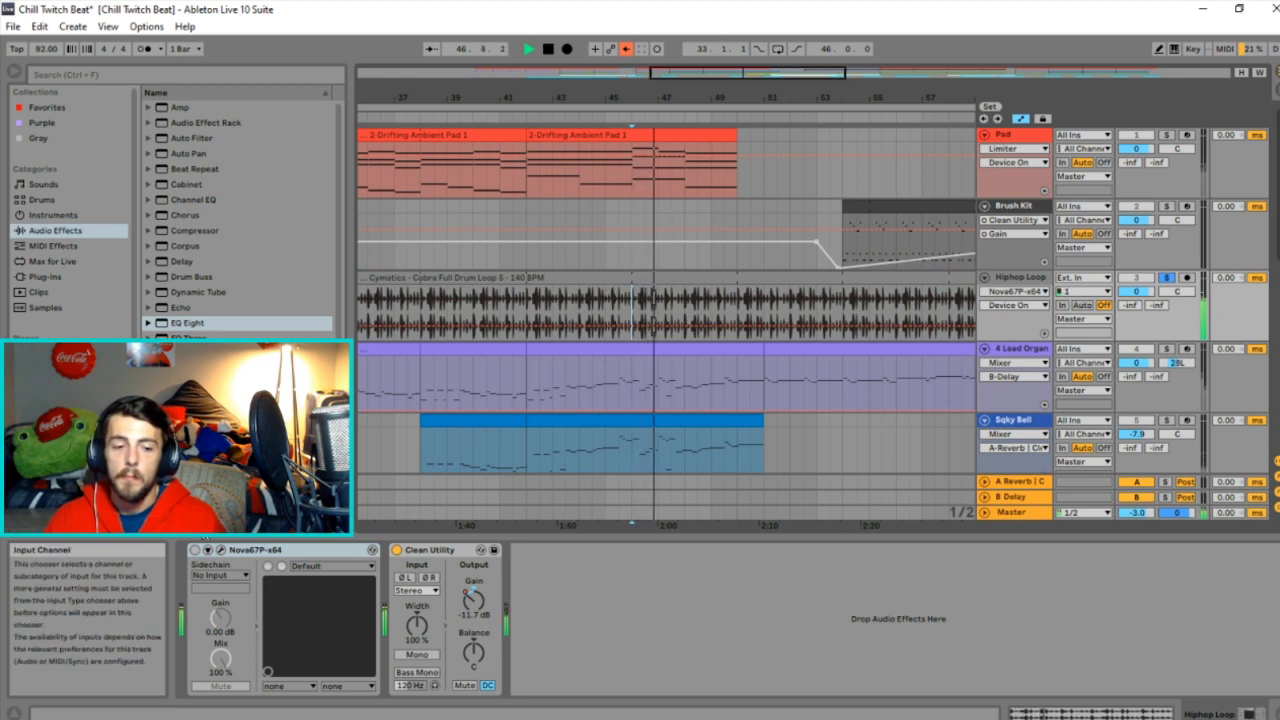
{"action": "left_click", "coordinate": [195, 551]}
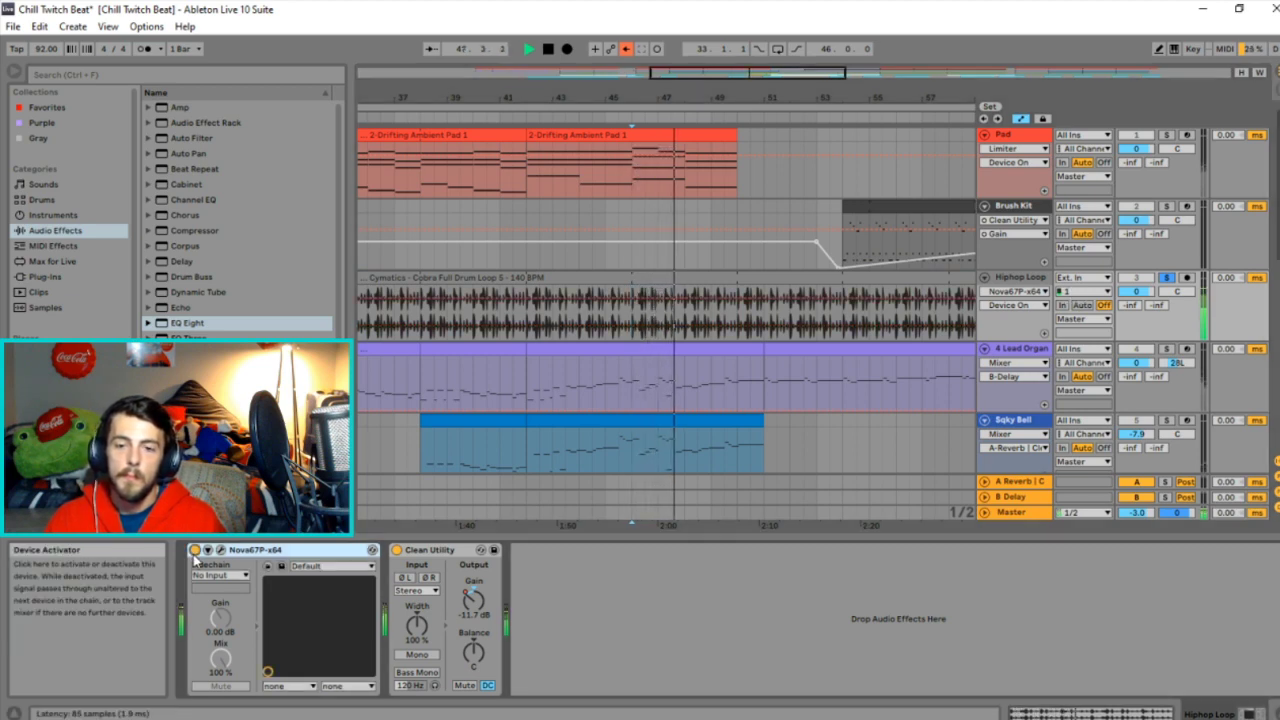
{"action": "left_click", "coordinate": [195, 551]}
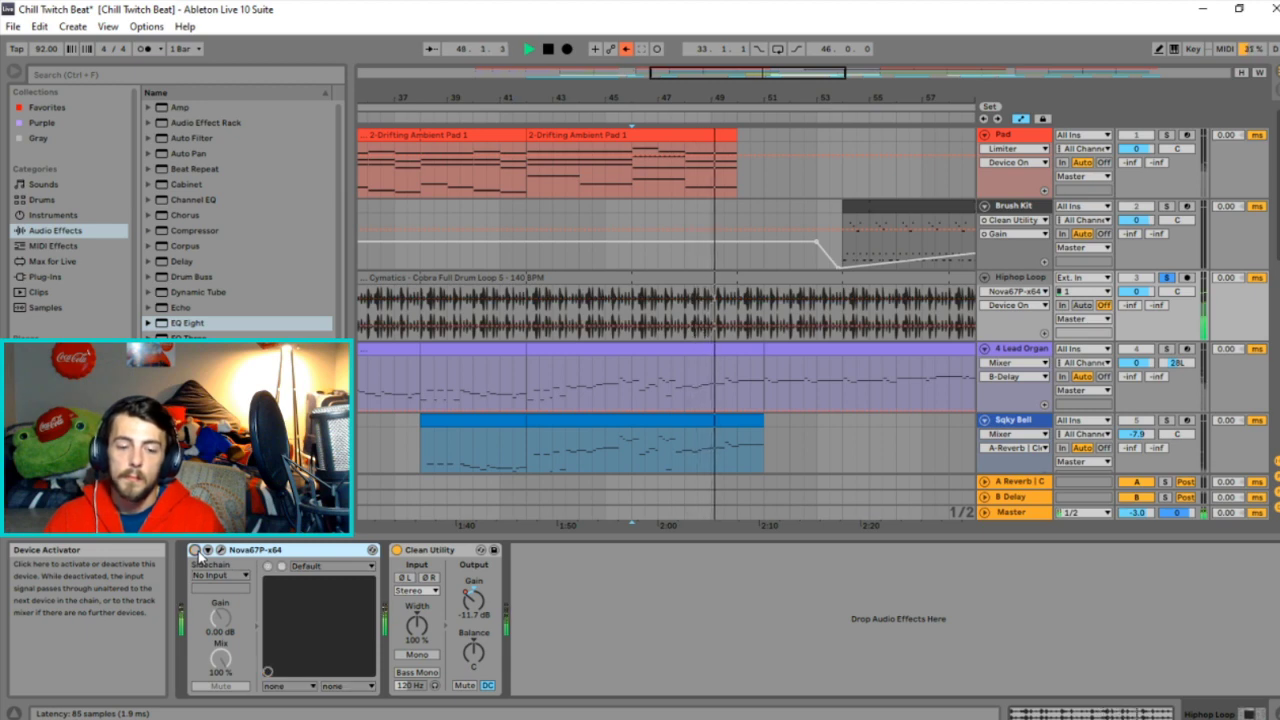
{"action": "left_click", "coordinate": [195, 551]}
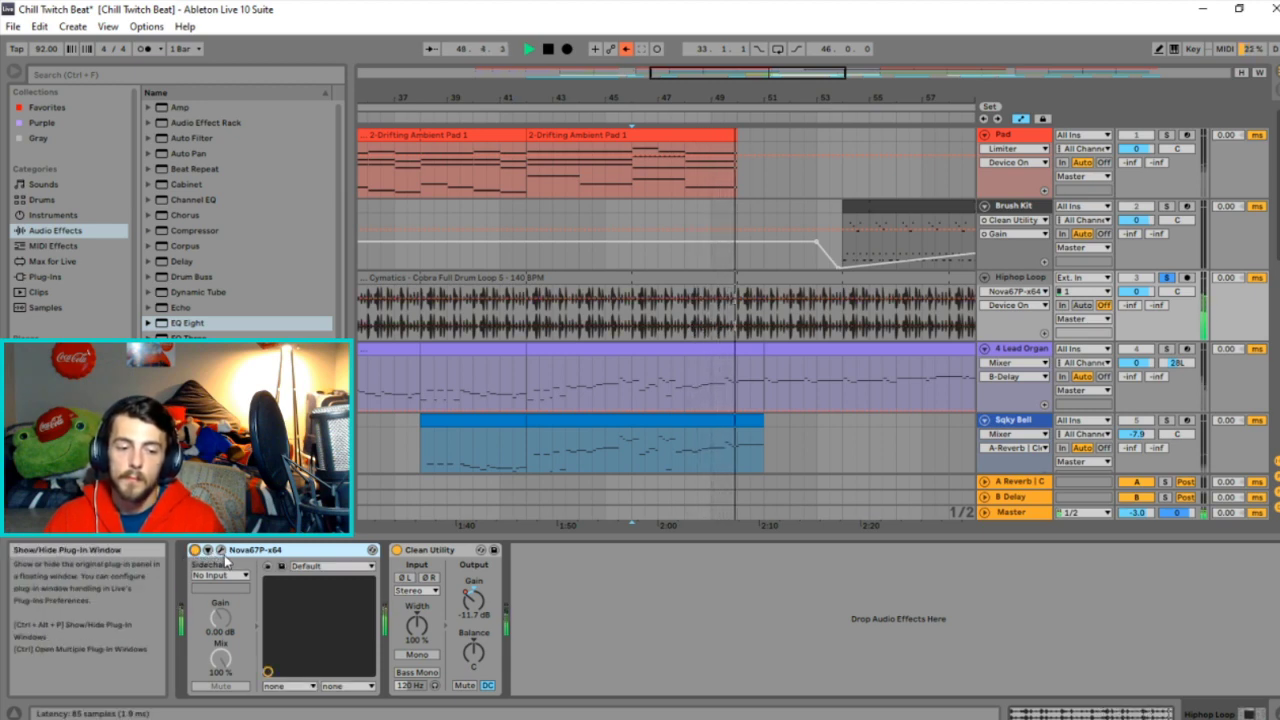
Examine the EQ curve and compression settings in the Hiphop Loop's Nova67P-x64 window, check the capture in Streamlabs OBS, and close the plug-in window.
{"action": "left_click", "coordinate": [219, 550]}
{"action": "left_click_drag", "start_coordinate": [398, 78], "coordinate": [1007, 55]}
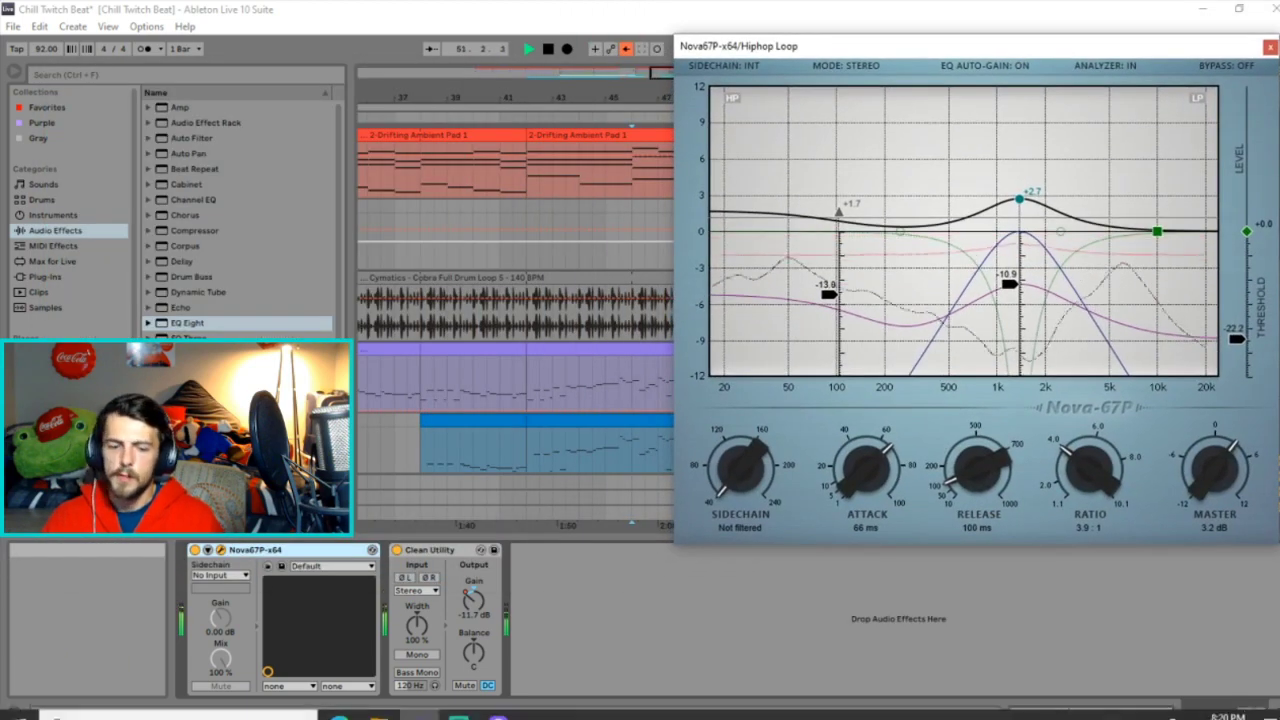
{"action": "left_click", "coordinate": [459, 712]}
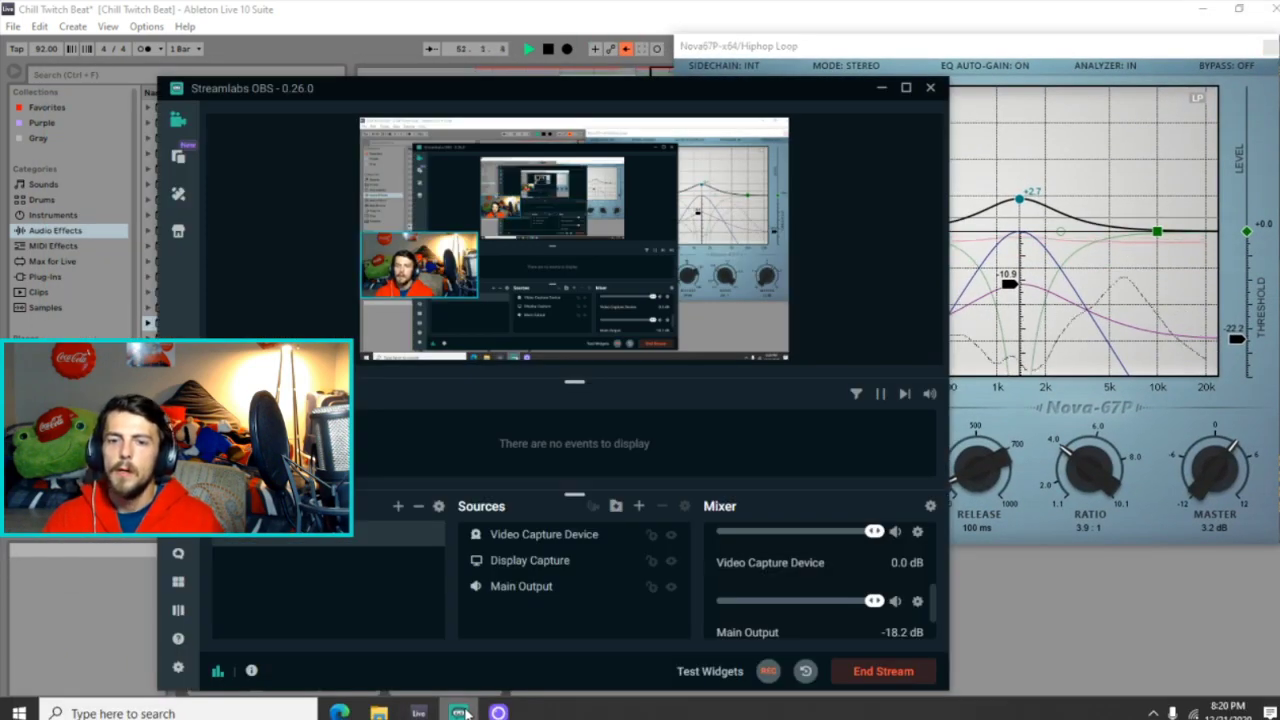
{"action": "left_click", "coordinate": [462, 712]}
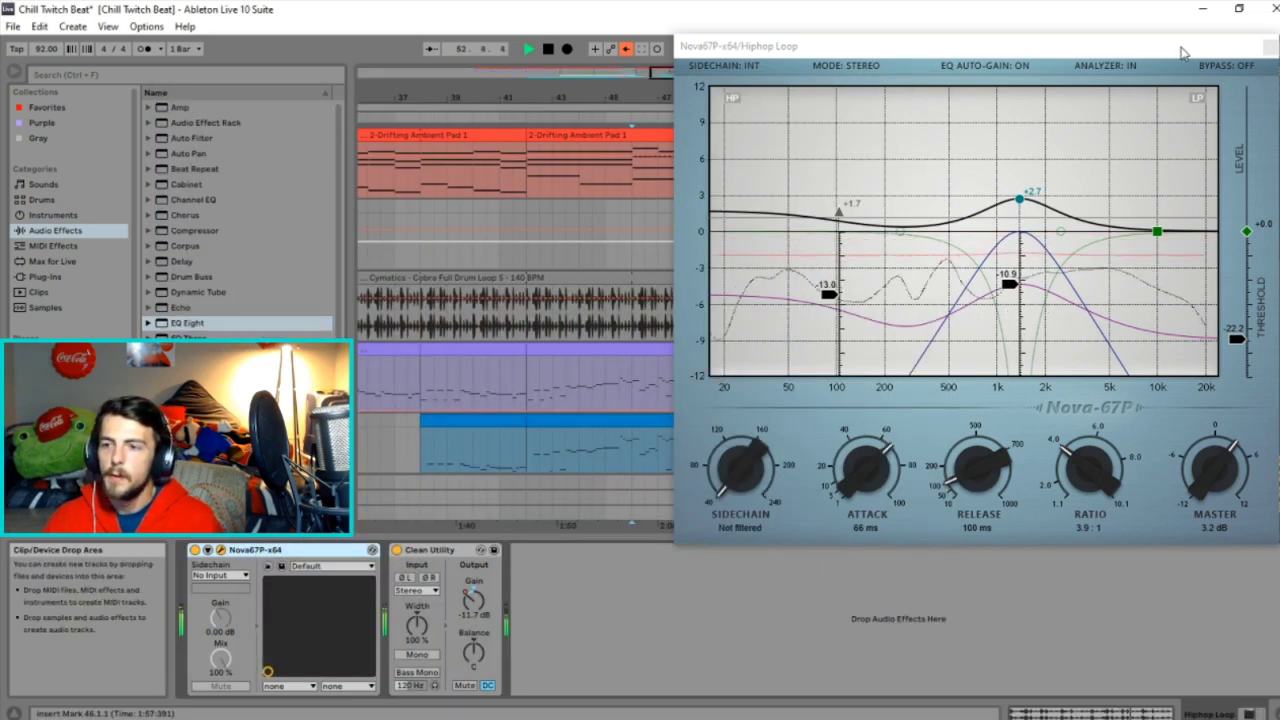
{"action": "left_click_drag", "start_coordinate": [1180, 52], "coordinate": [803, 172]}
{"action": "left_click", "coordinate": [895, 172]}
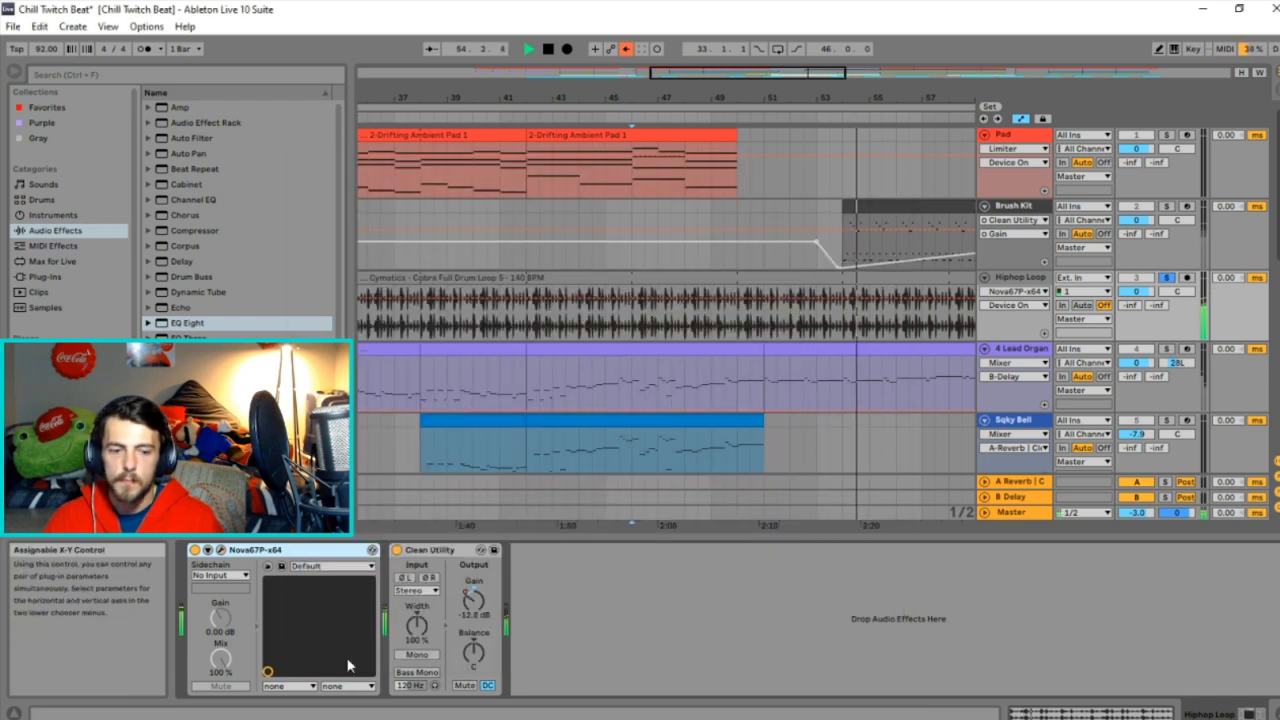
Delete the Nova67P-x64 plug-in from the Hiphop Loop track and take the track out of solo.
{"action": "left_click", "coordinate": [194, 550]}
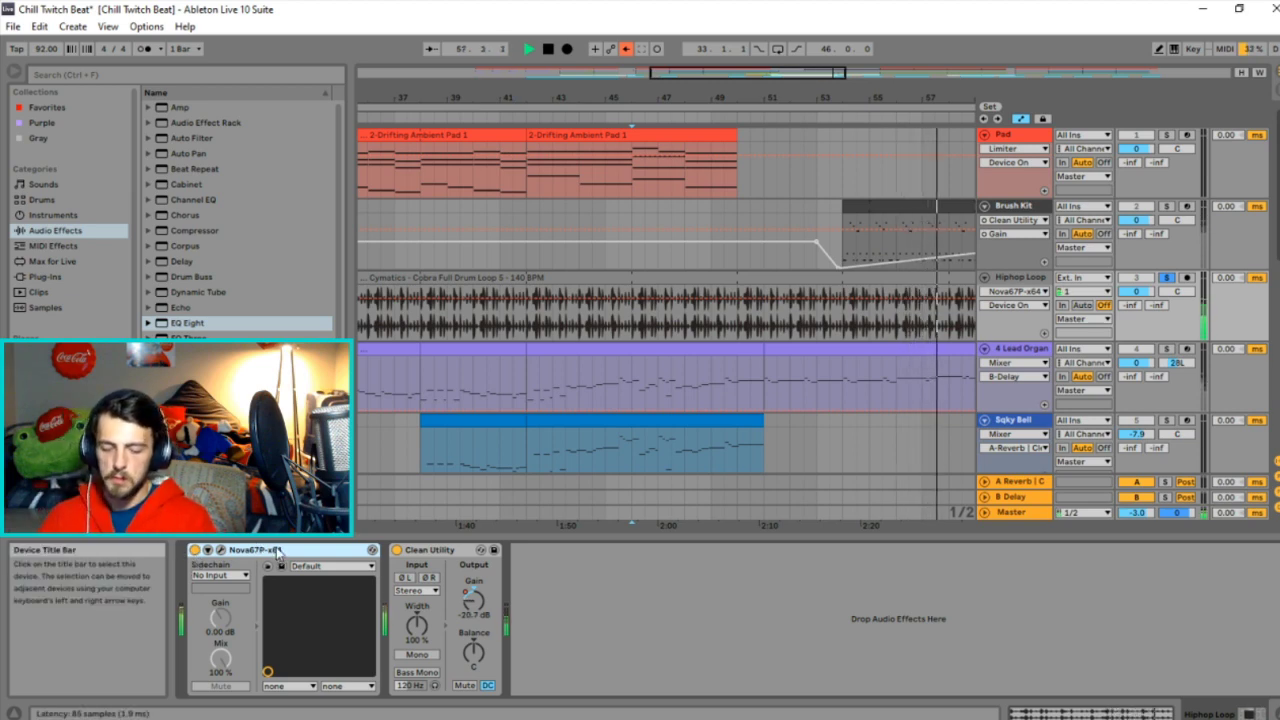
{"action": "key", "text": "Delete"}
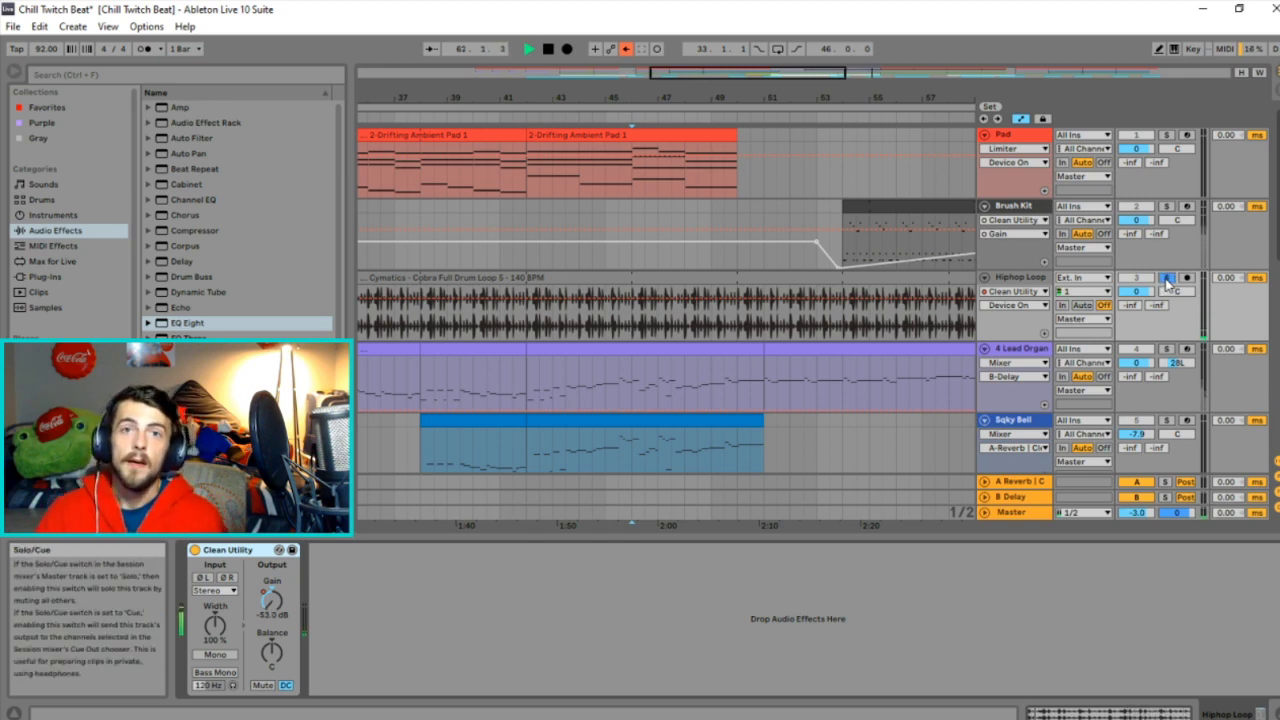
{"action": "left_click", "coordinate": [1166, 279]}
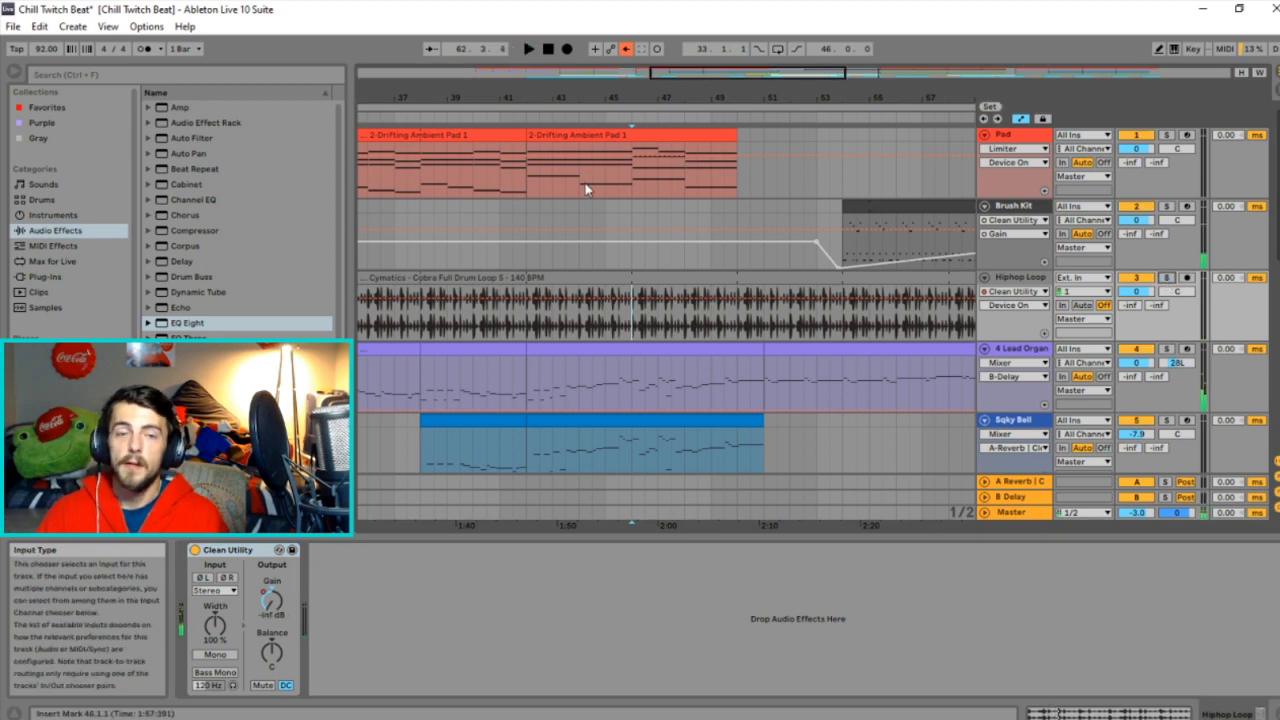
Play the arrangement from around bar 41 and solo the 4 Lead Organ track with its devices shown.
{"action": "key", "text": "minus"}
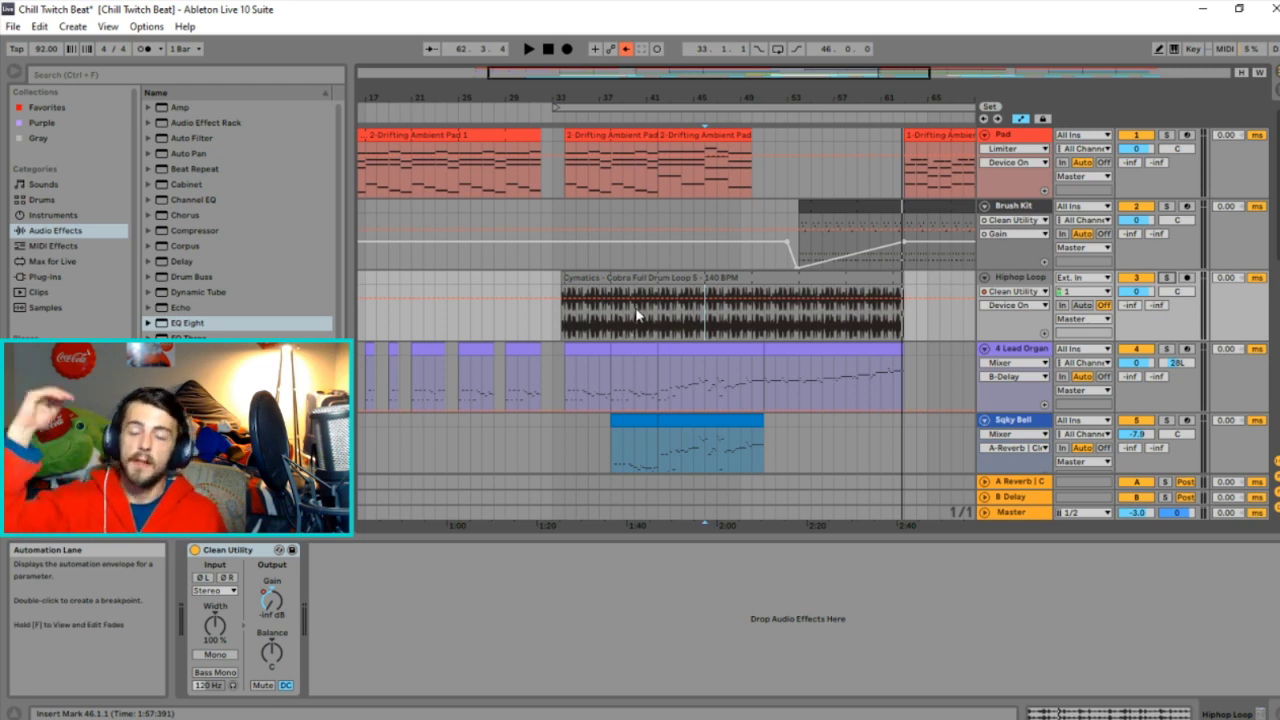
{"action": "key", "text": "minus"}
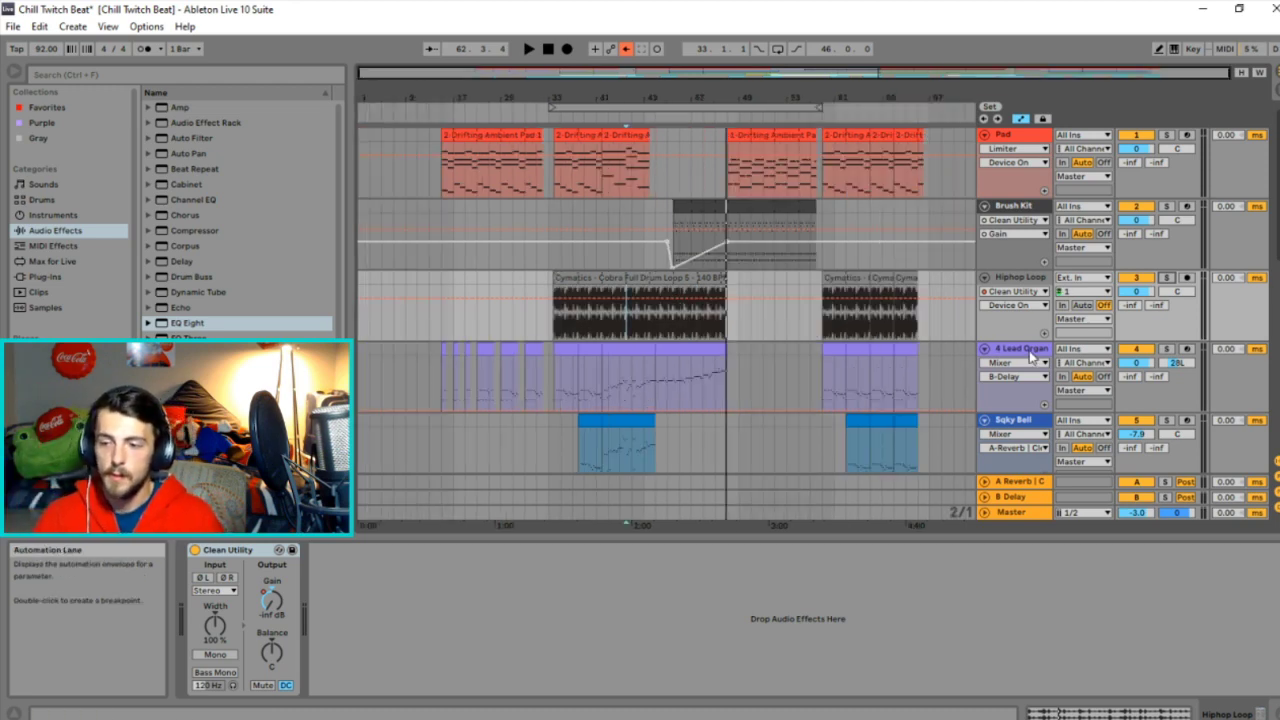
{"action": "left_click", "coordinate": [601, 383]}
{"action": "key", "text": "space"}
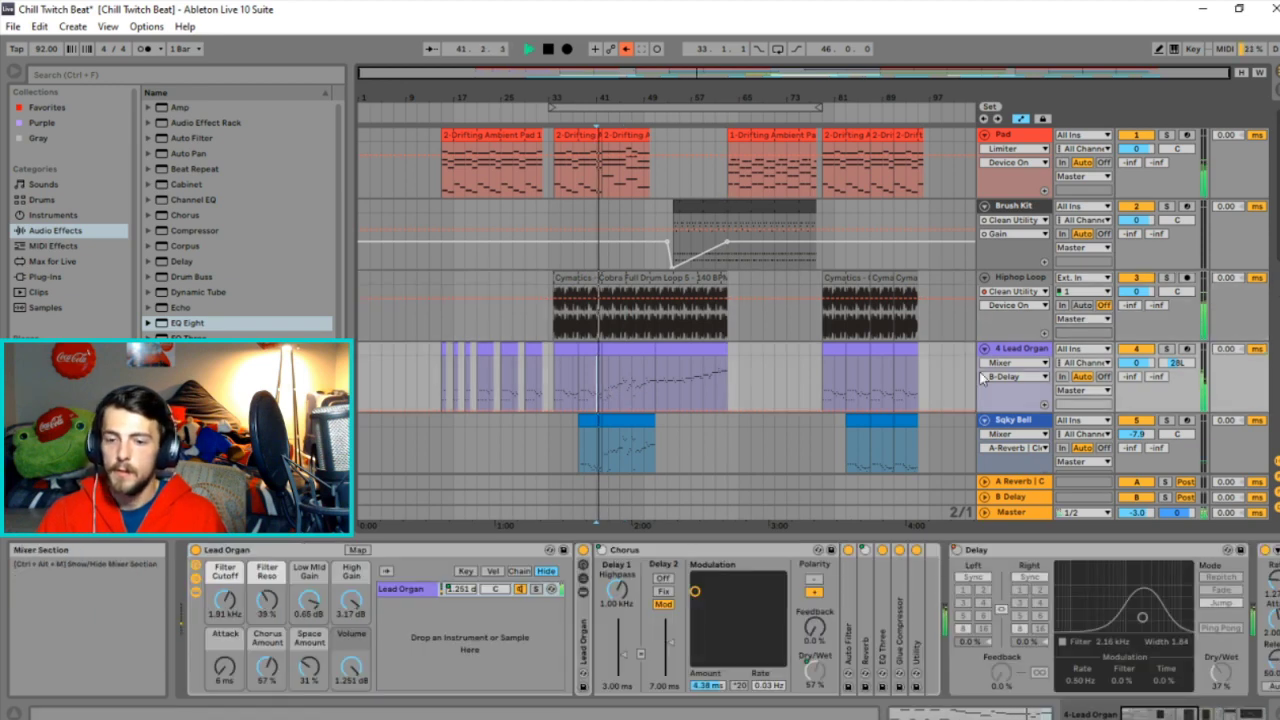
{"action": "left_click", "coordinate": [1166, 348]}
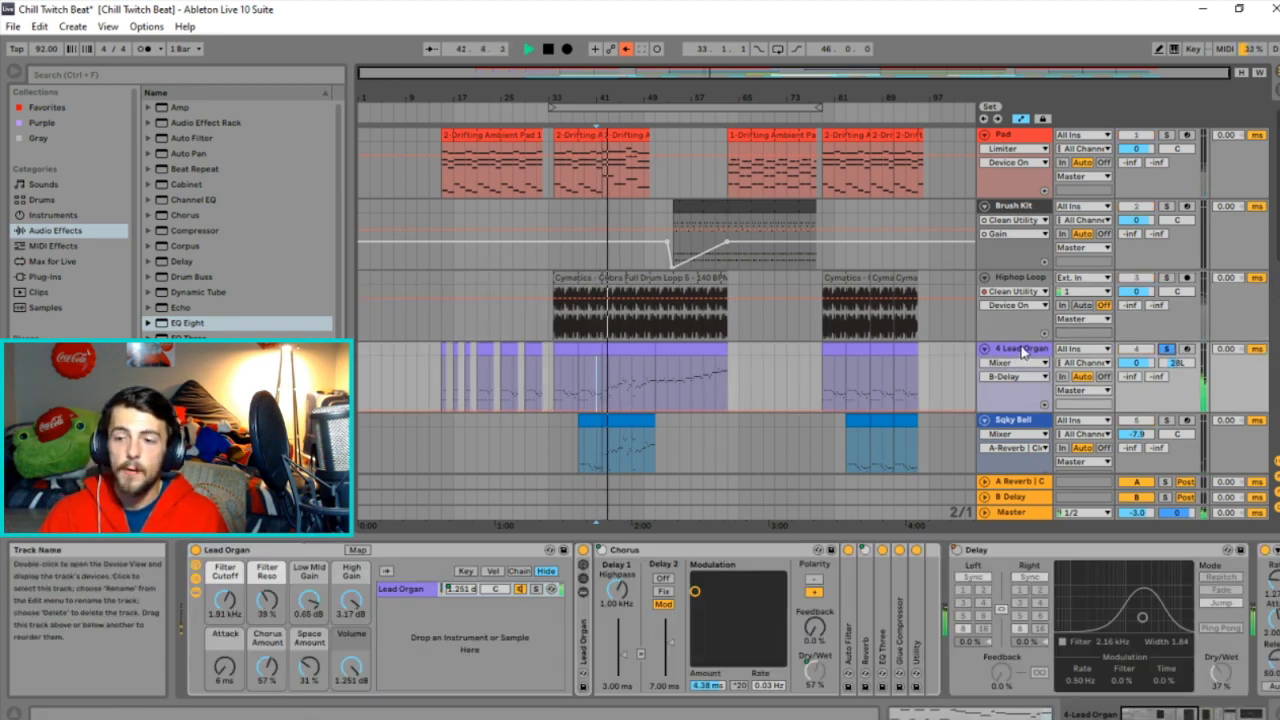
Show the on/off automation of the Lead Organ's Delay and examine it across the track's clips.
{"action": "left_click_drag", "start_coordinate": [1162, 713], "coordinate": [1204, 713]}
{"action": "right_click", "coordinate": [366, 553]}
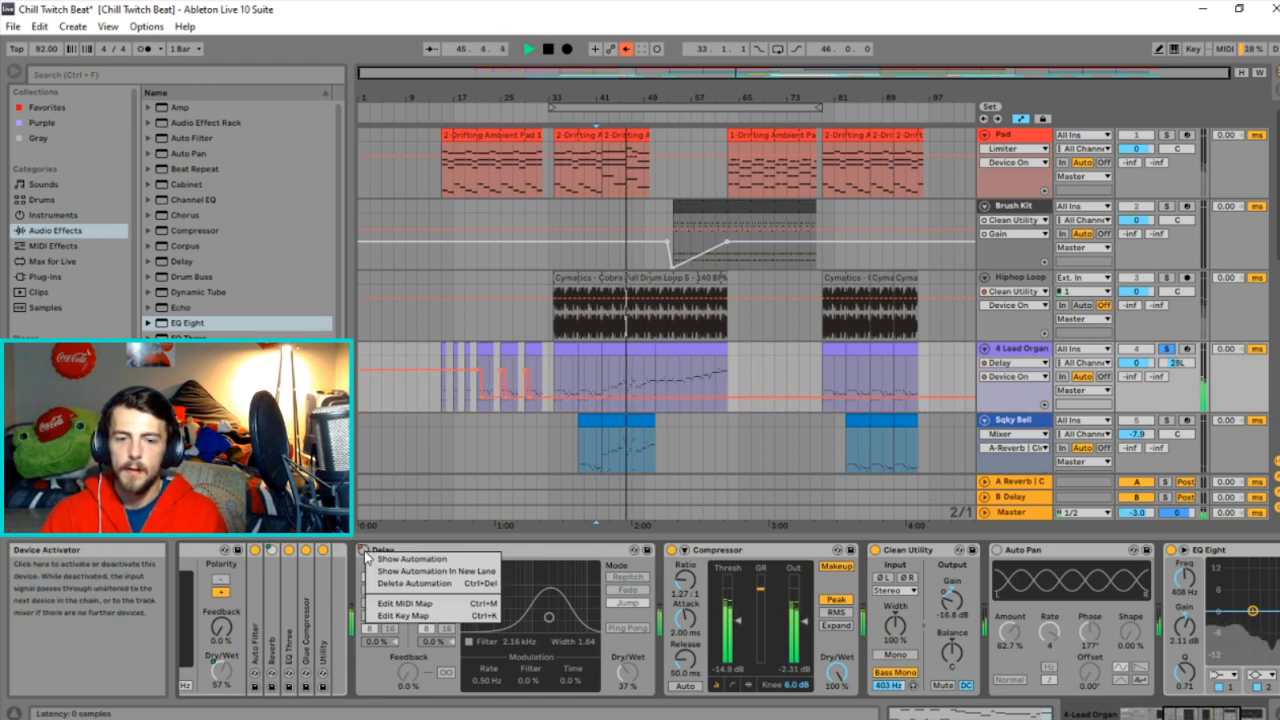
{"action": "left_click", "coordinate": [428, 560]}
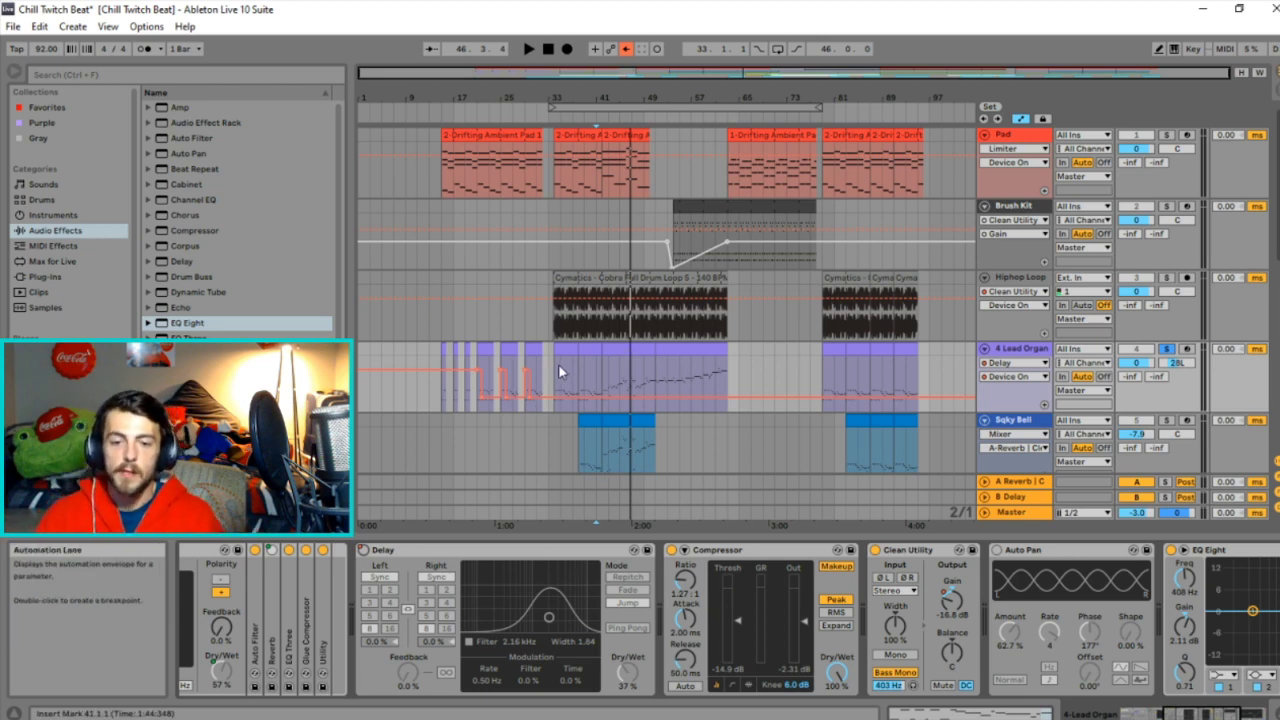
{"action": "left_click_drag", "start_coordinate": [557, 364], "coordinate": [920, 380]}
{"action": "left_click", "coordinate": [936, 374]}
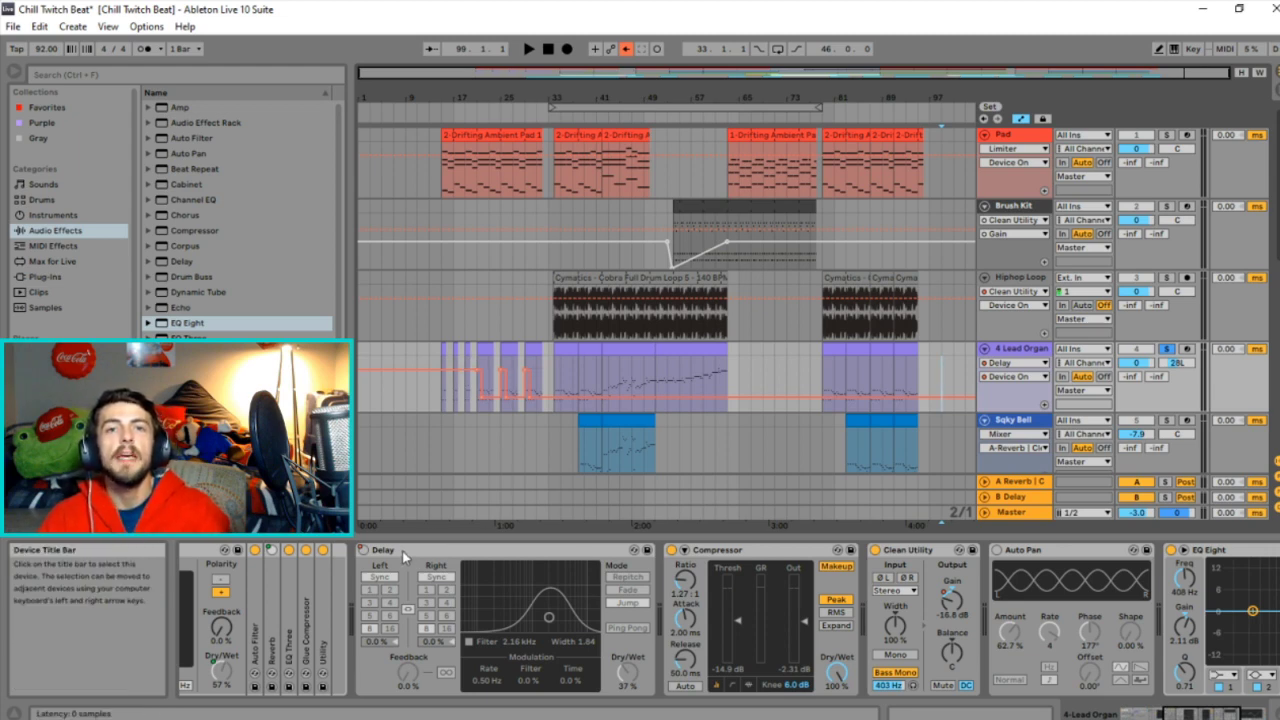
Play the Lead Organ's long clip and compare its sound with the Compressor off and on.
{"action": "left_click", "coordinate": [712, 551]}
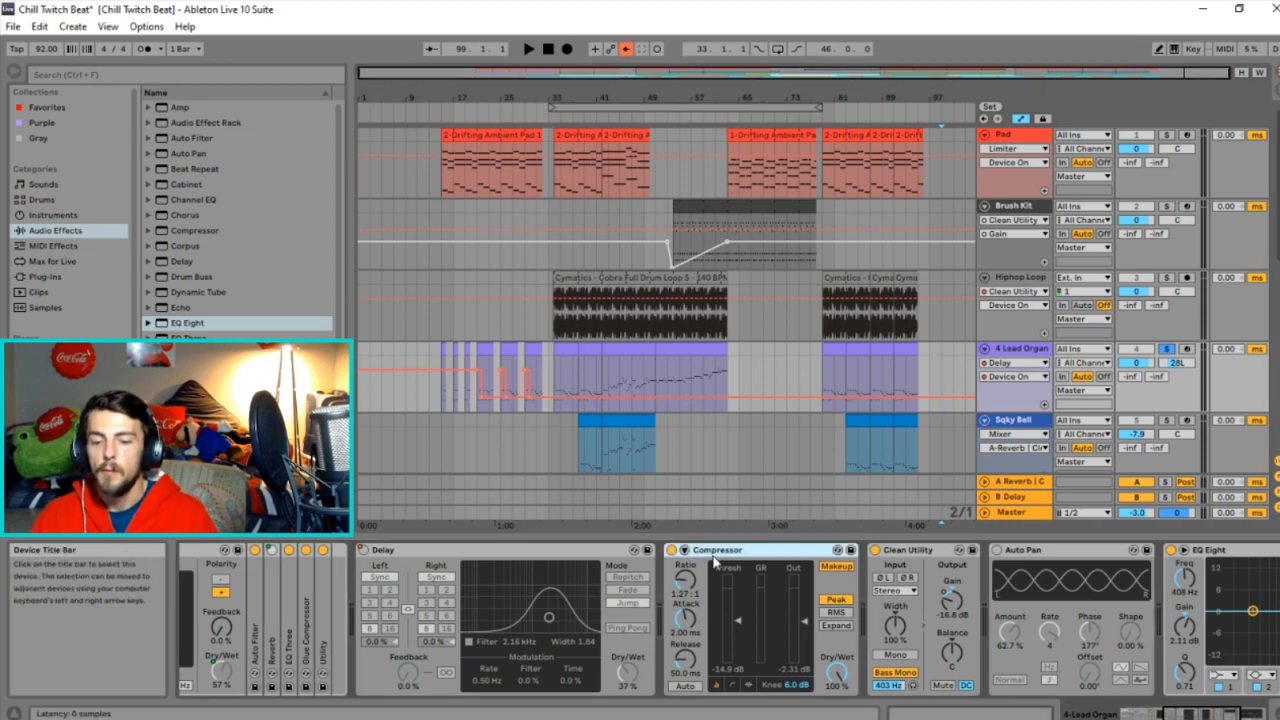
{"action": "left_click", "coordinate": [574, 371]}
{"action": "key", "text": "space"}
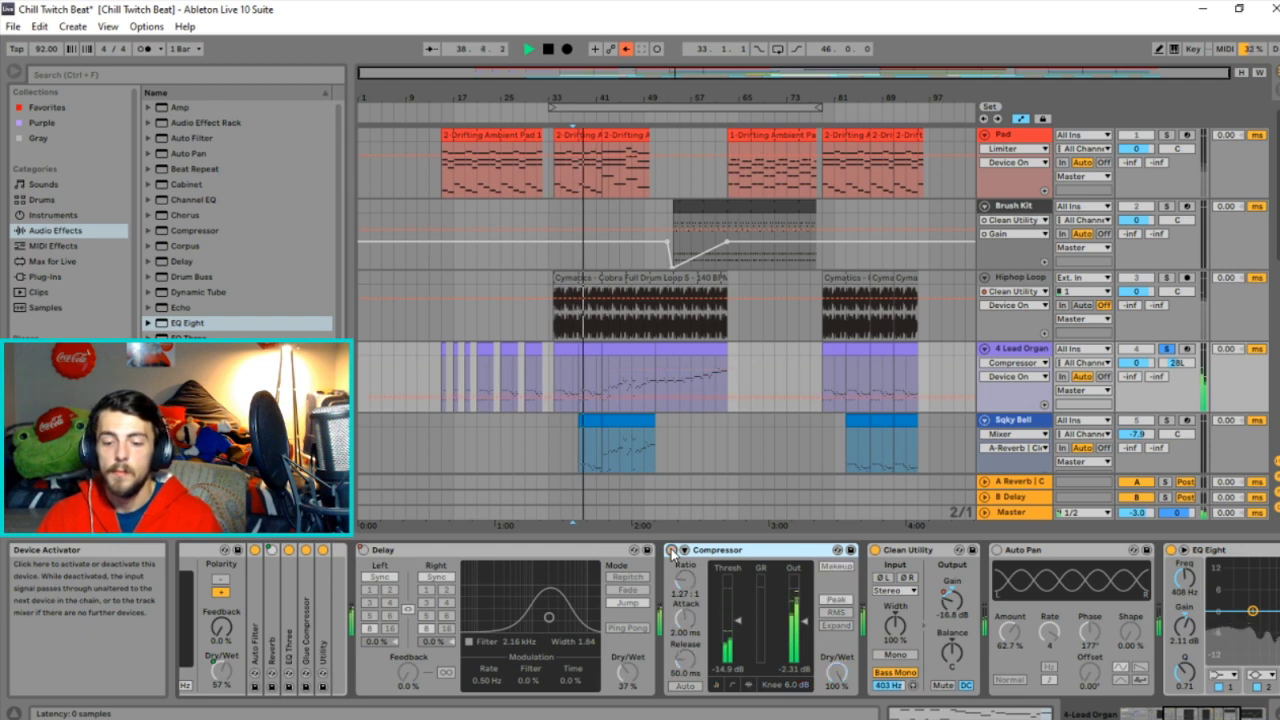
{"action": "left_click", "coordinate": [671, 550]}
{"action": "left_click", "coordinate": [671, 550]}
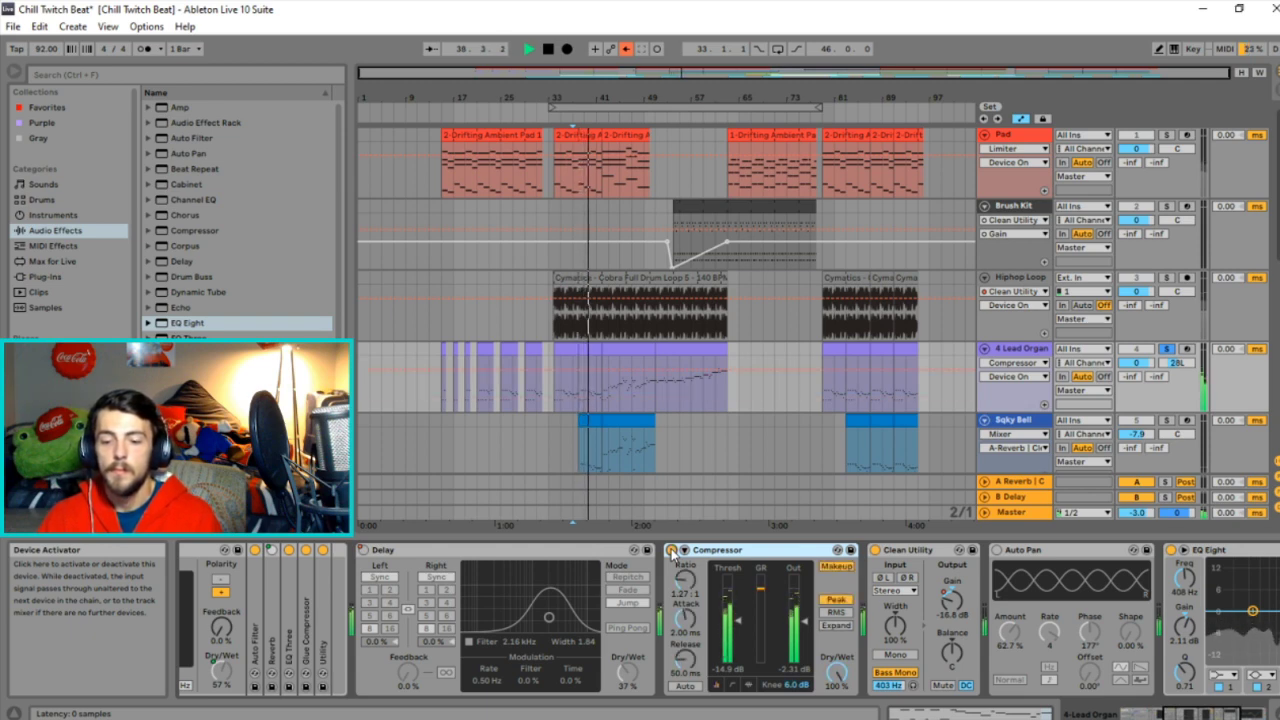
{"action": "left_click", "coordinate": [671, 550]}
{"action": "left_click", "coordinate": [671, 550]}
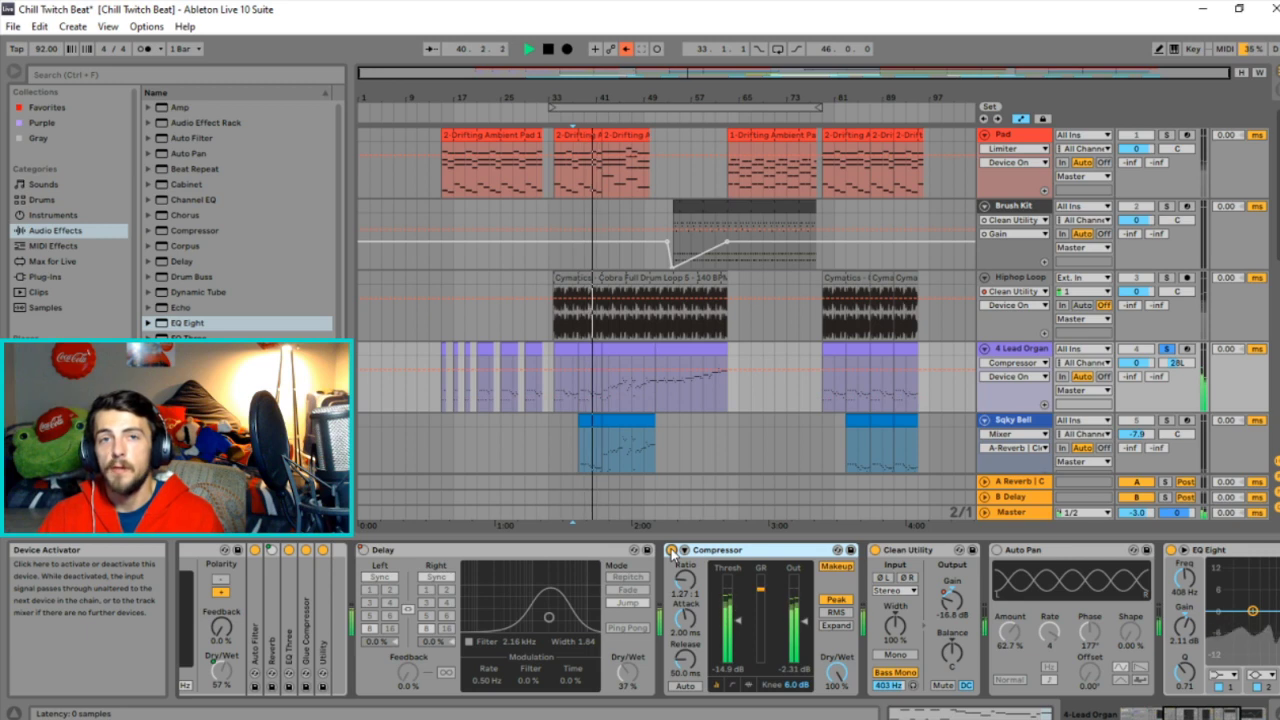
{"action": "left_click", "coordinate": [671, 550]}
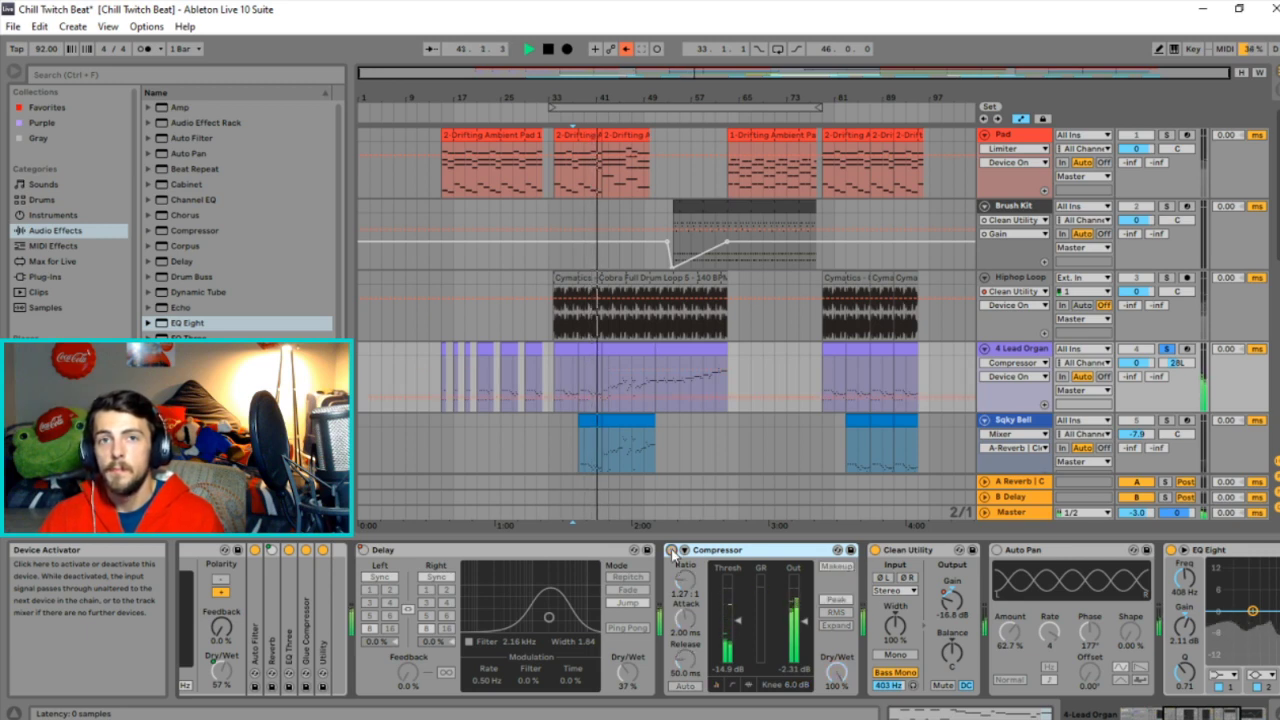
{"action": "left_click", "coordinate": [671, 550]}
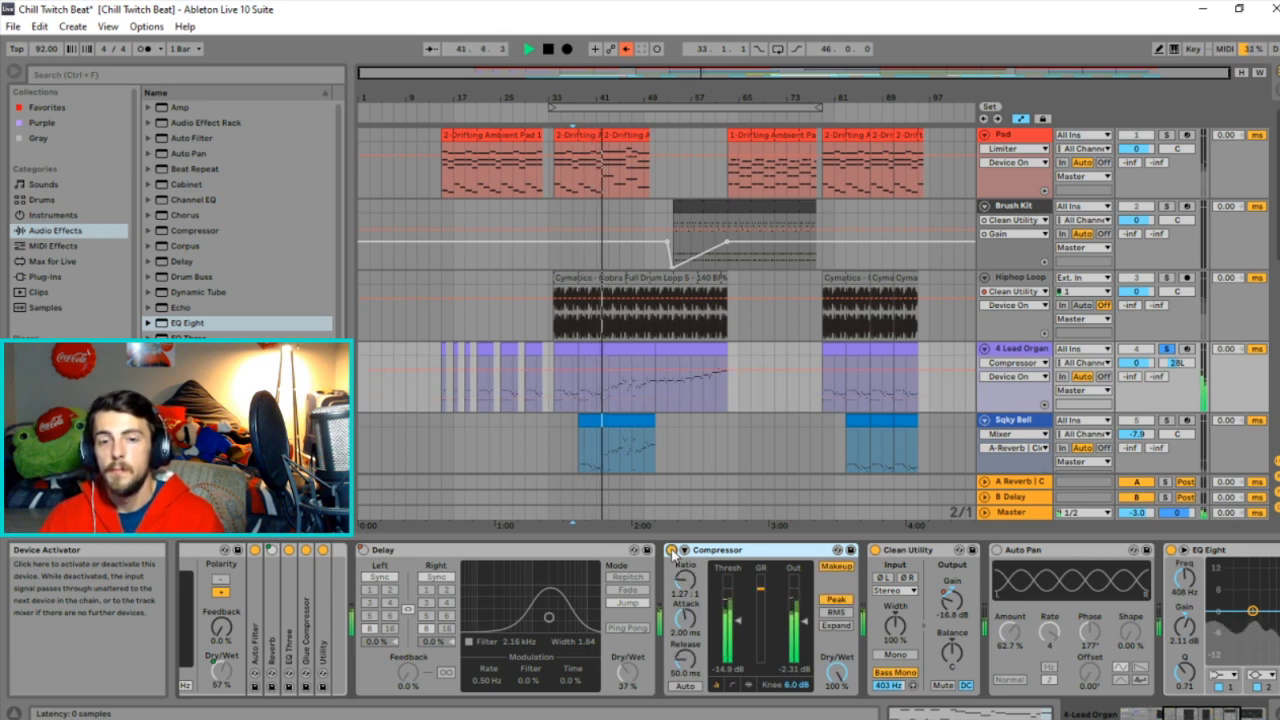
{"action": "left_click", "coordinate": [671, 550]}
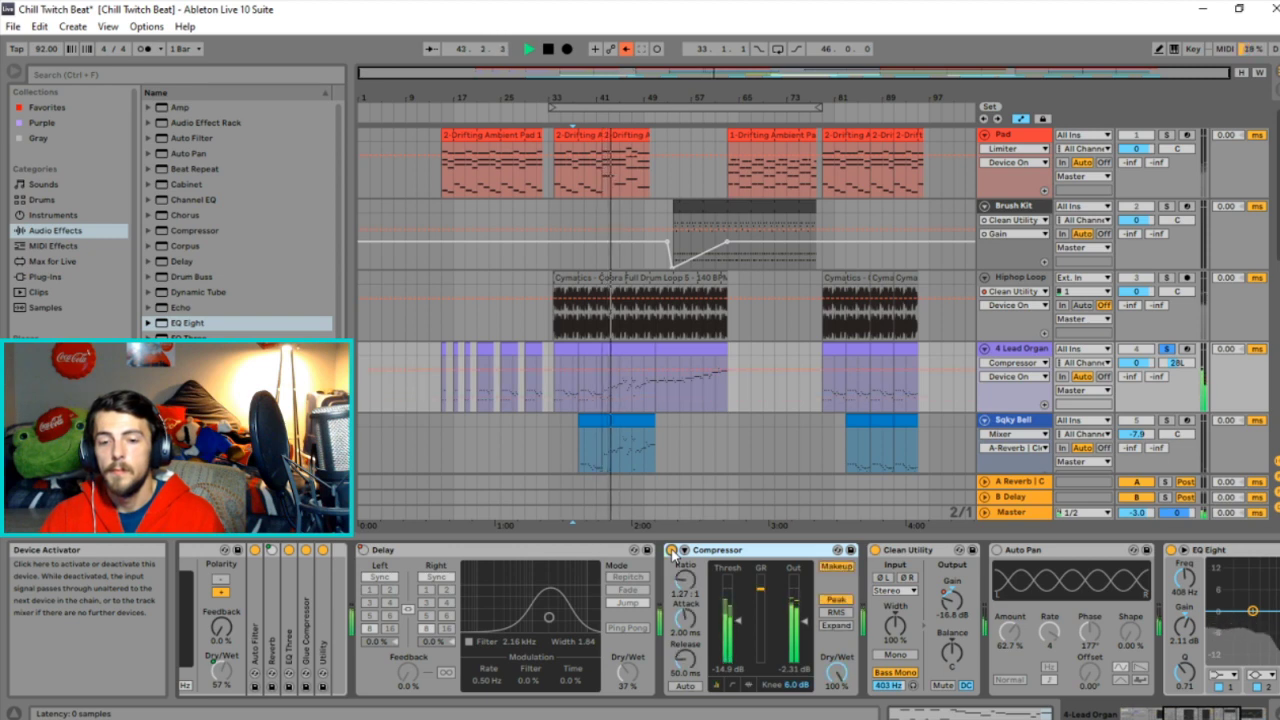
Bypass the Lead Organ's Compressor and delete it from the device chain.
{"action": "left_click", "coordinate": [671, 550]}
{"action": "left_click", "coordinate": [671, 550]}
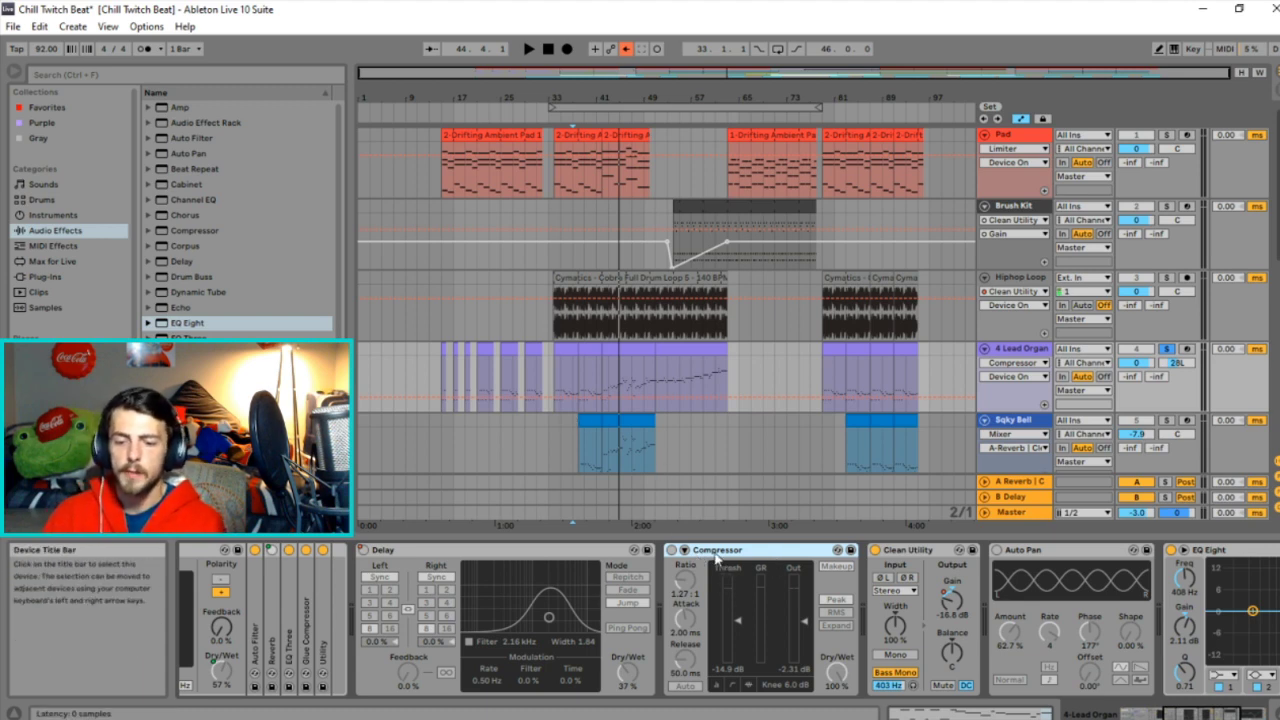
{"action": "key", "text": "Delete"}
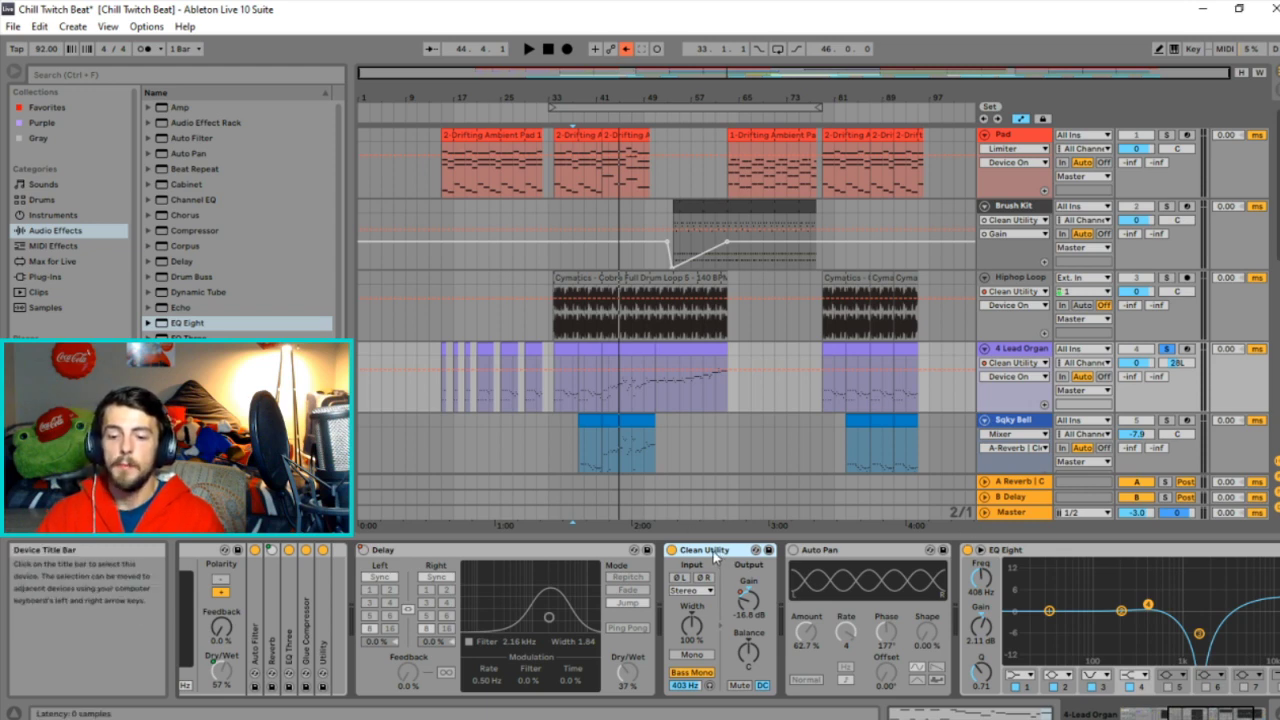
Show the gain automation of the Lead Organ's Clean Utility, and collapse the device.
{"action": "right_click", "coordinate": [750, 602]}
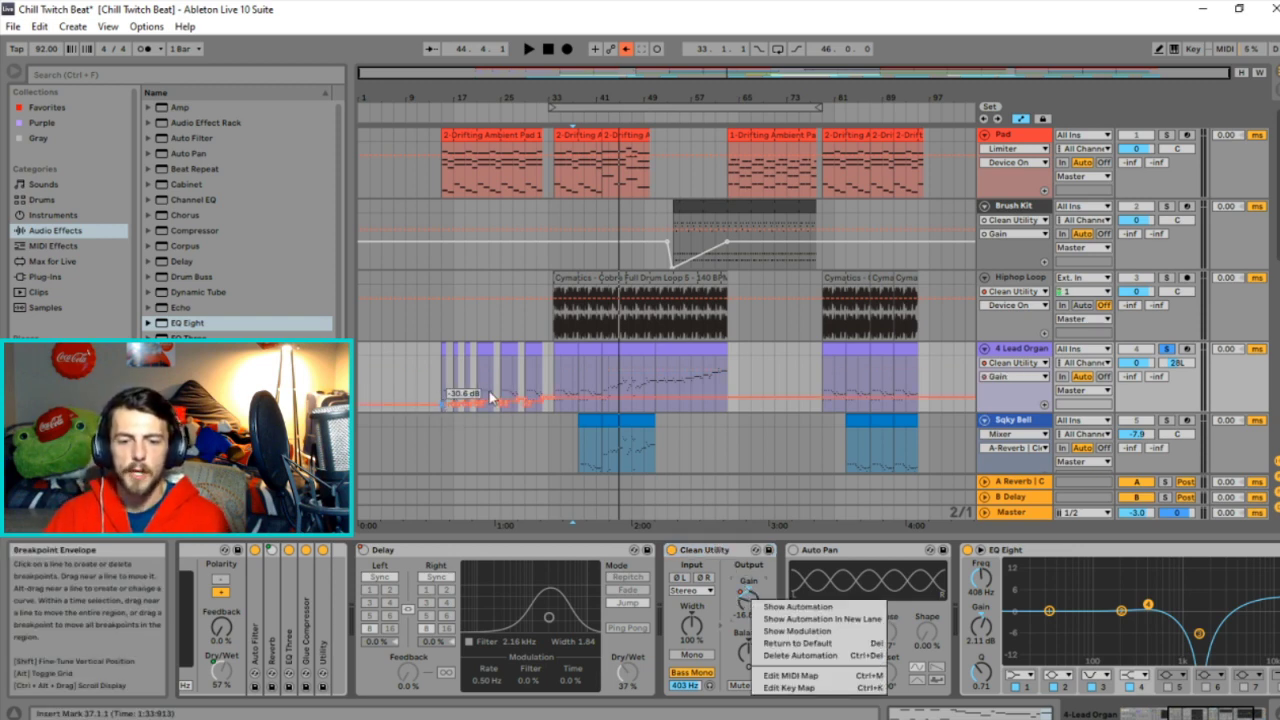
{"action": "left_click", "coordinate": [550, 354]}
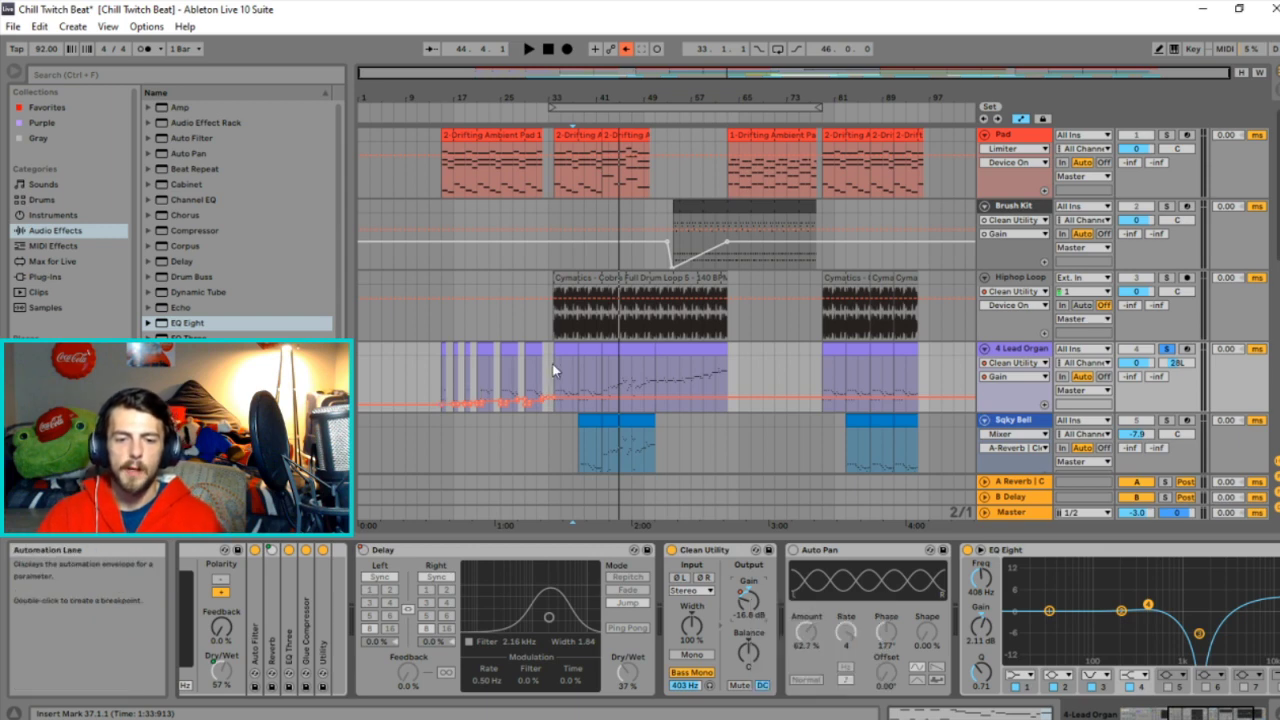
{"action": "left_click", "coordinate": [727, 552]}
{"action": "double_click", "coordinate": [727, 552]}
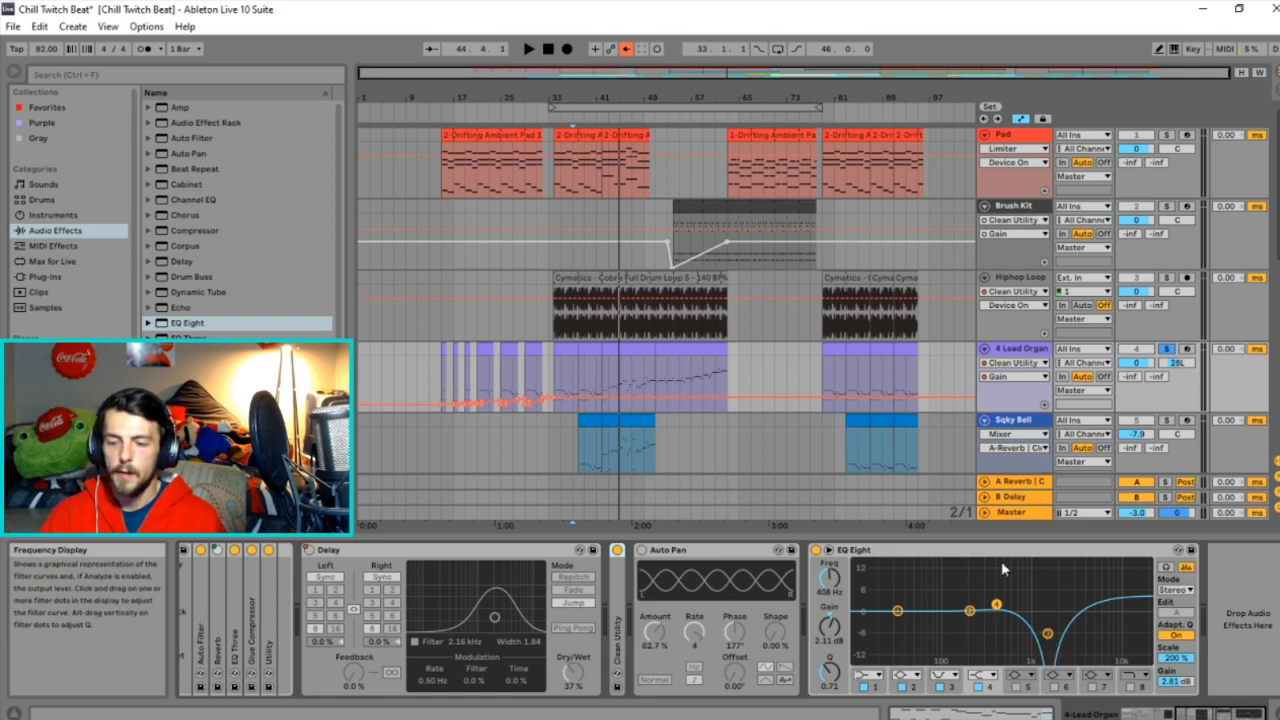
Delete the EQ Eight and the inactive Auto Pan from the Lead Organ track.
{"action": "left_click", "coordinate": [1037, 556]}
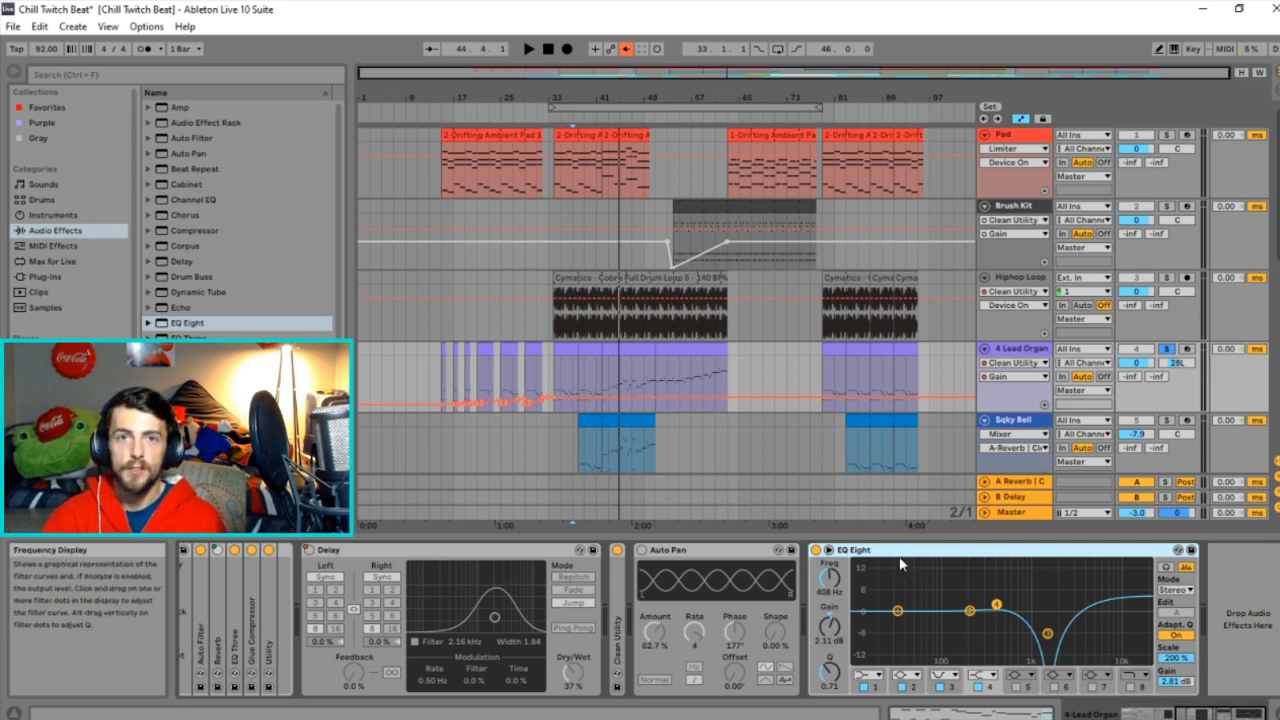
{"action": "key", "text": "Delete"}
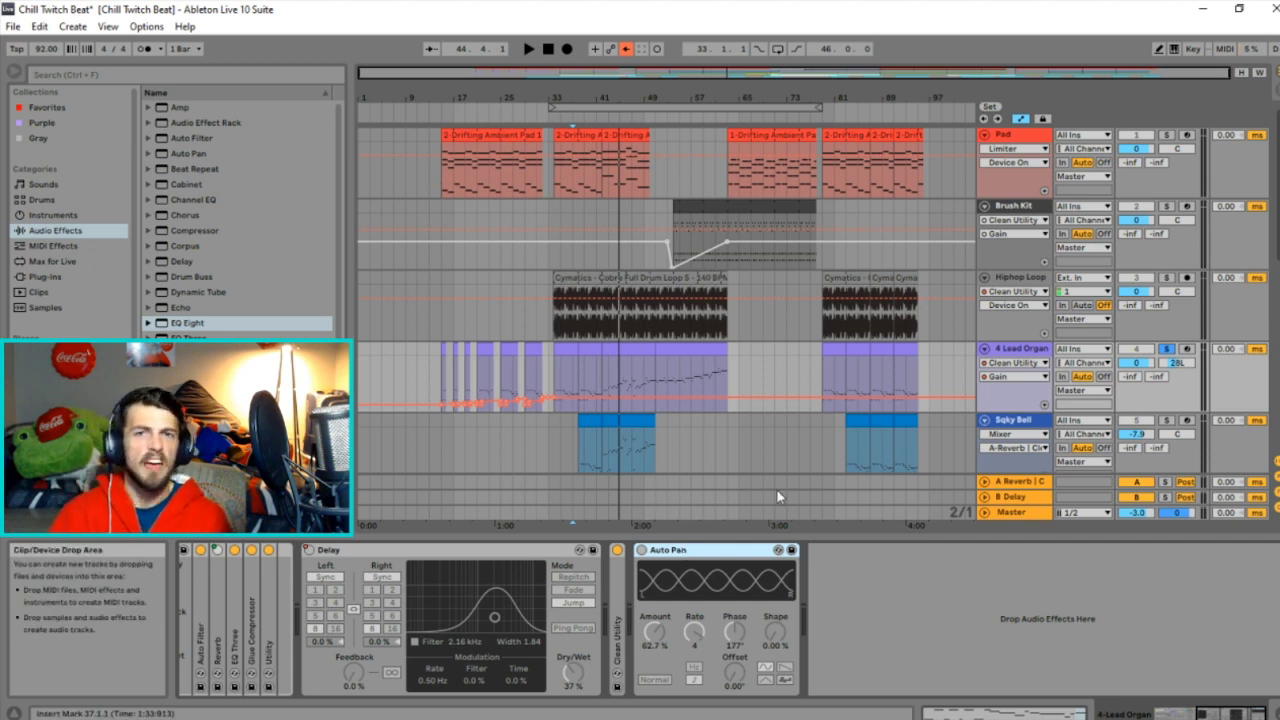
{"action": "key", "text": "Delete"}
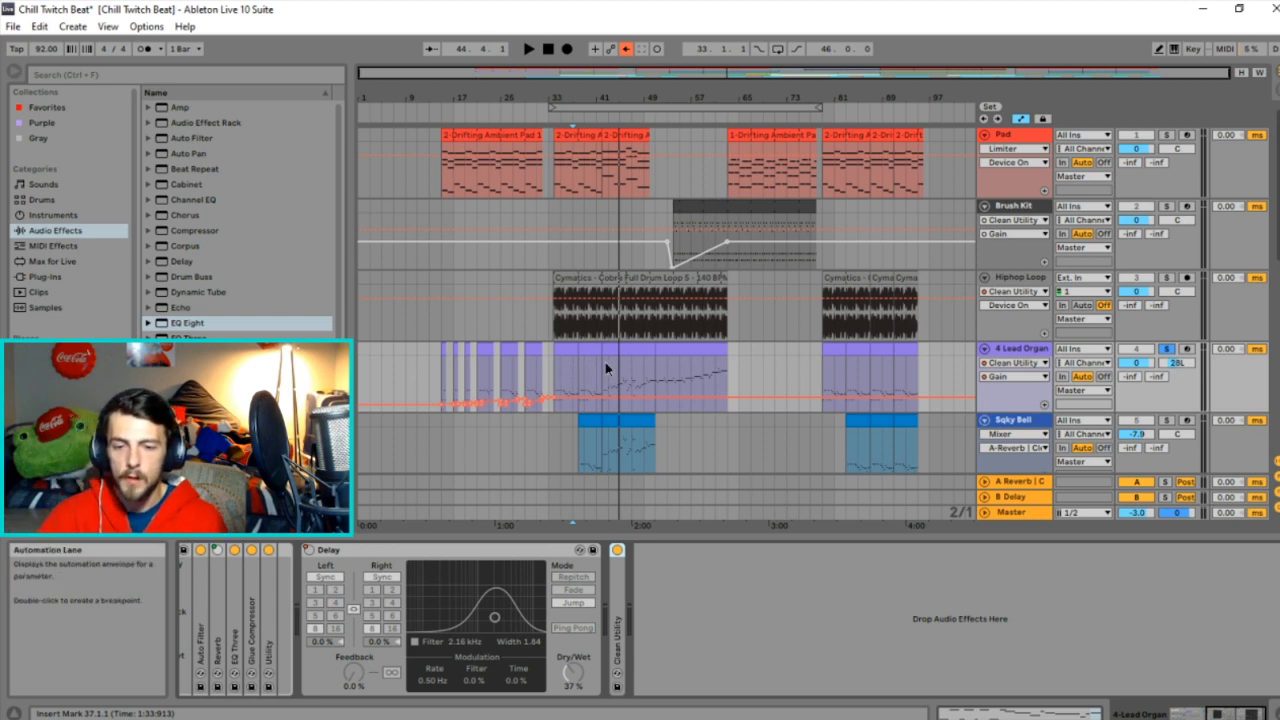
Listen to the soloed Lead Organ from bar 43 with the arrangement zoomed in around it.
{"action": "key", "text": "space"}
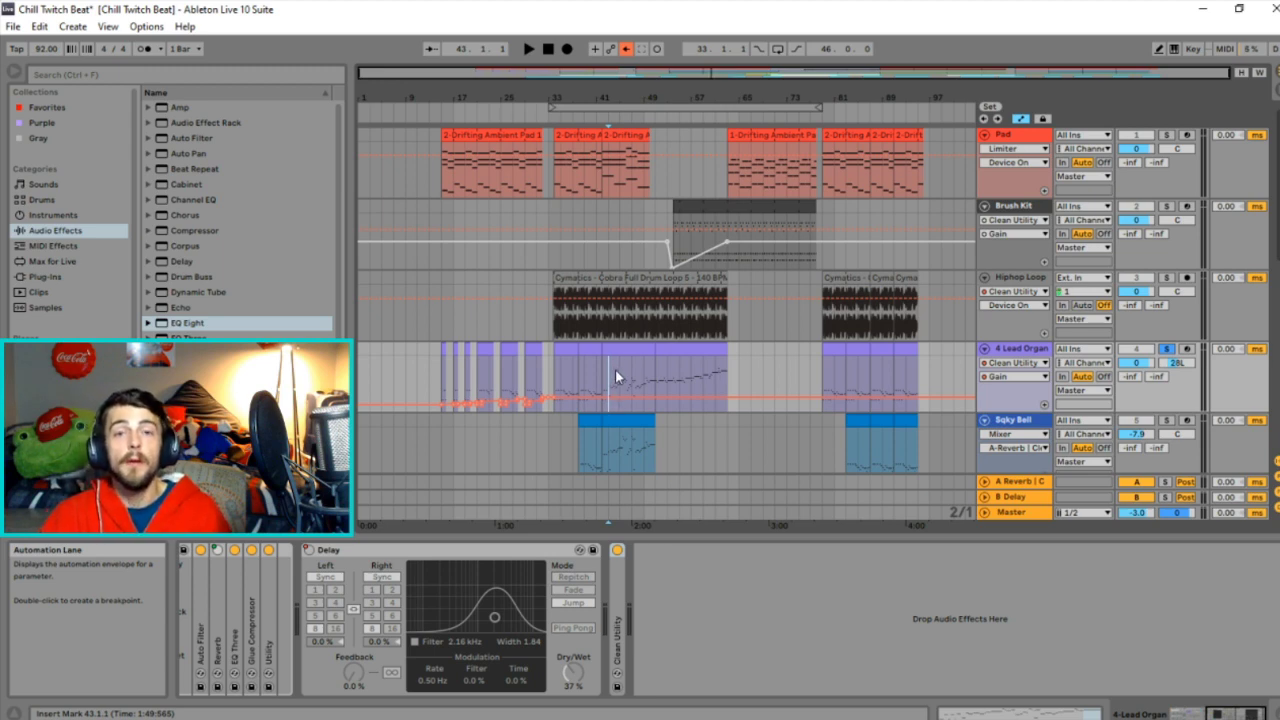
{"action": "key", "text": "plus"}
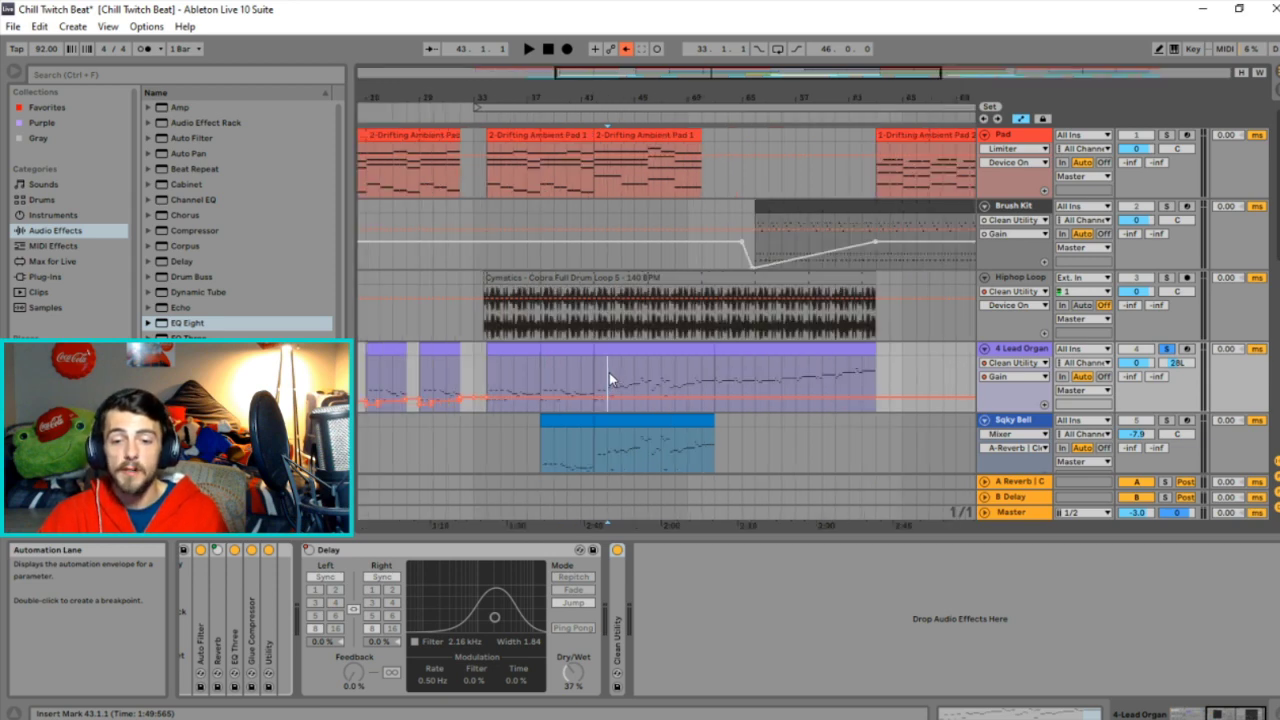
{"action": "key", "text": "space"}
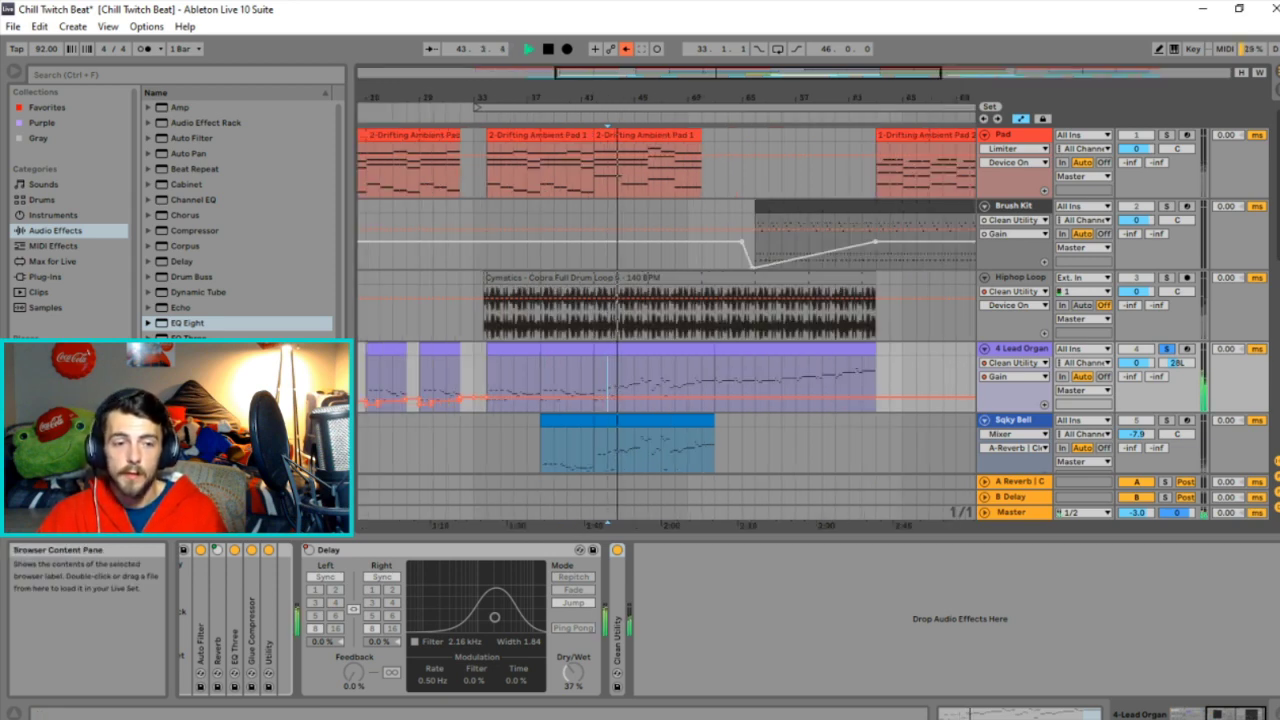
{"action": "key", "text": "space"}
{"action": "left_click", "coordinate": [1218, 716]}
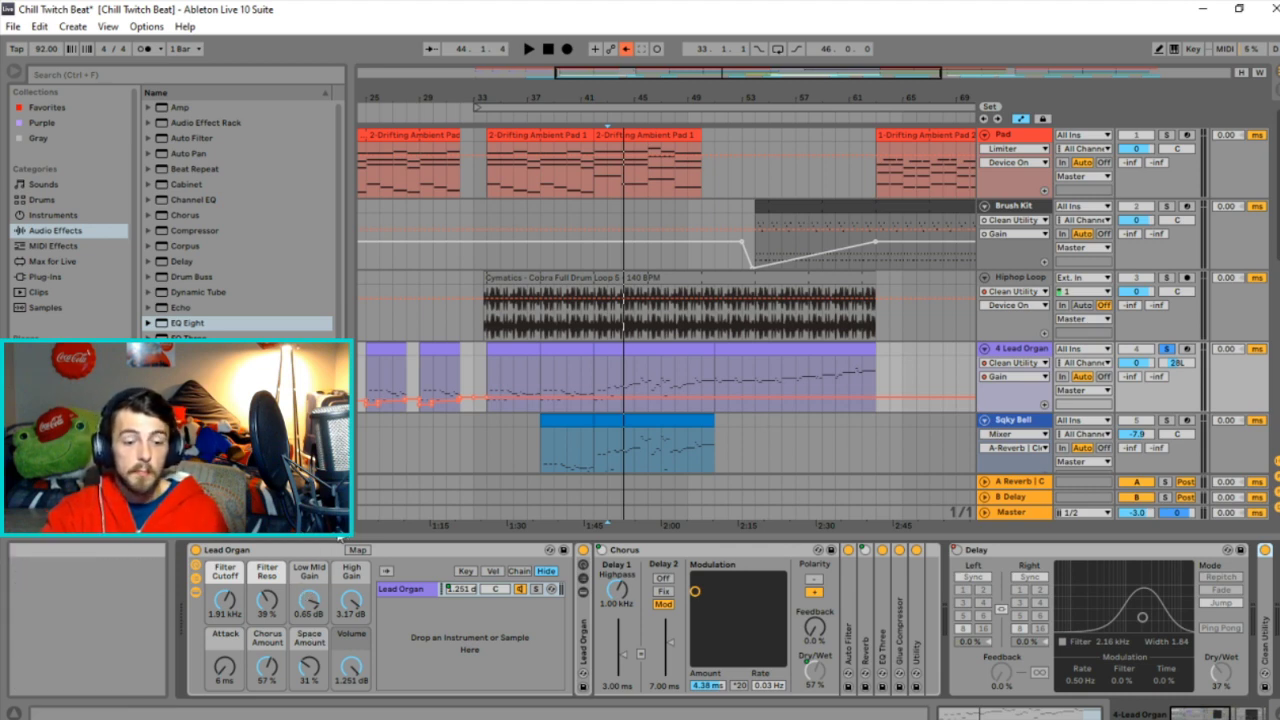
{"action": "left_click", "coordinate": [1245, 714]}
{"action": "scroll", "coordinate": [240, 220], "scroll_direction": "down", "scroll_amount": 4}
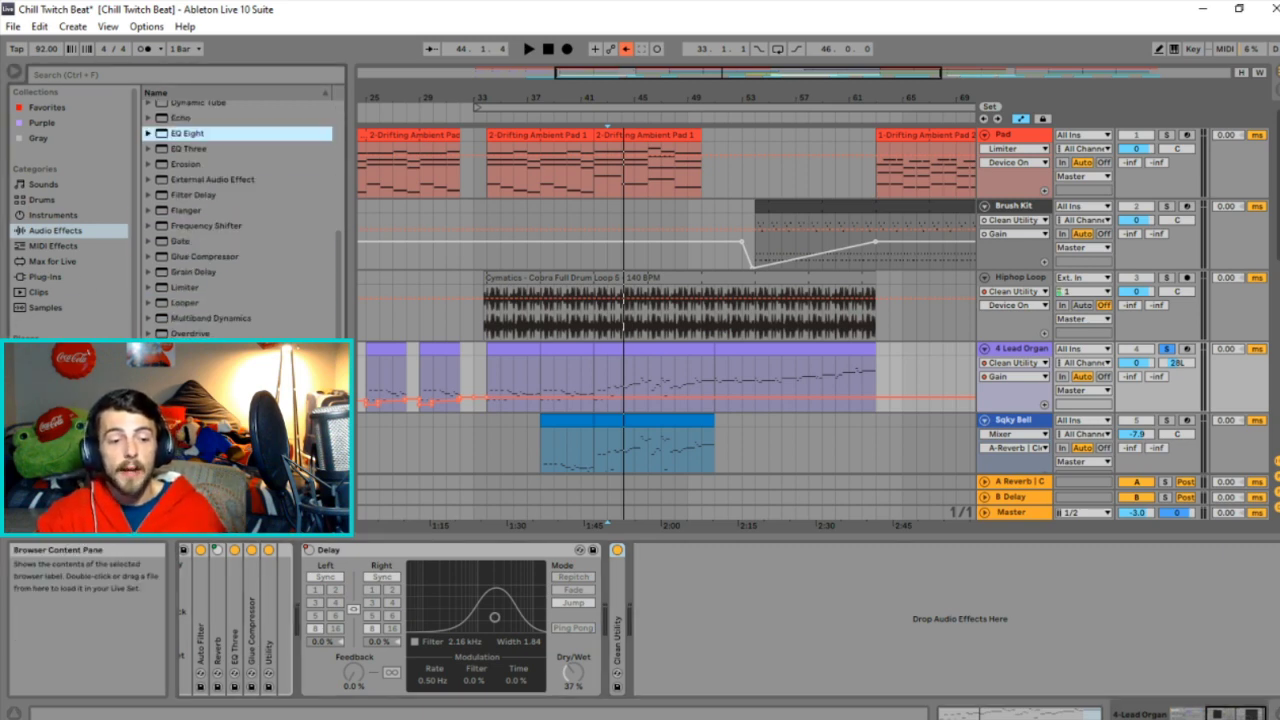
{"action": "left_click_drag", "start_coordinate": [240, 487], "coordinate": [666, 594]}
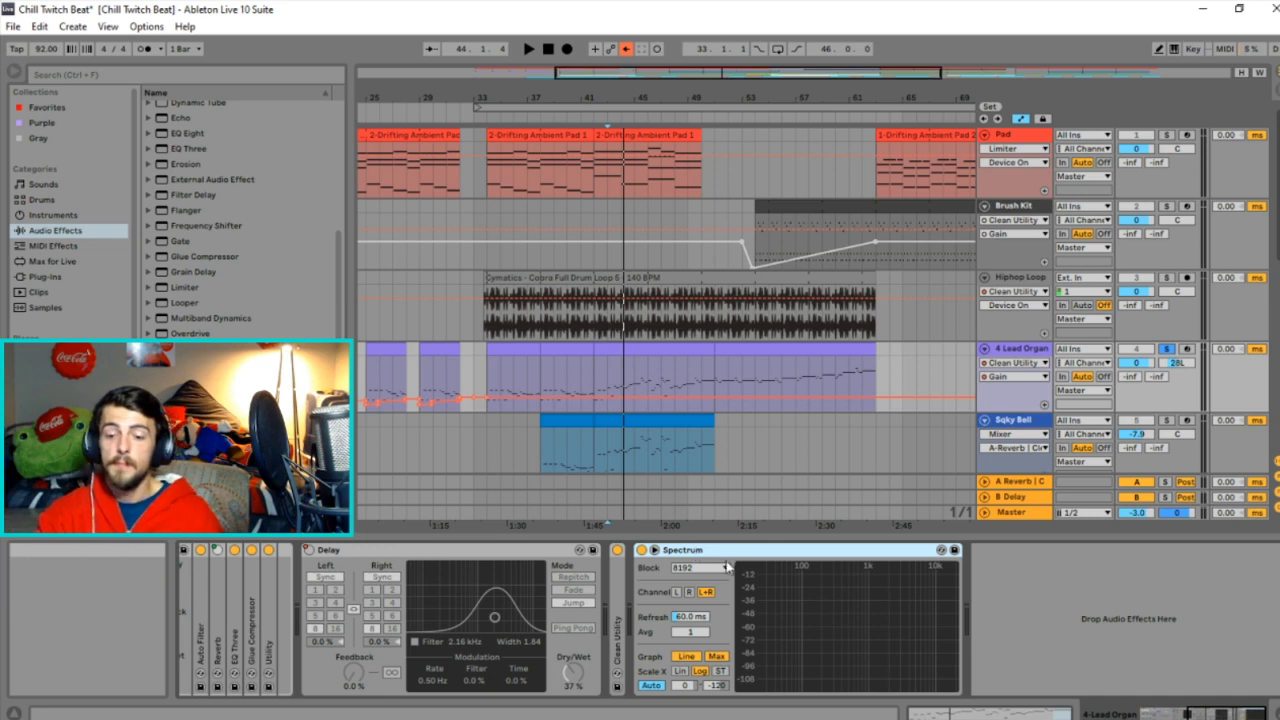
Play the Lead Organ and examine its frequency content between 1 and 2 kHz in the Spectrum display.
{"action": "key", "text": "space"}
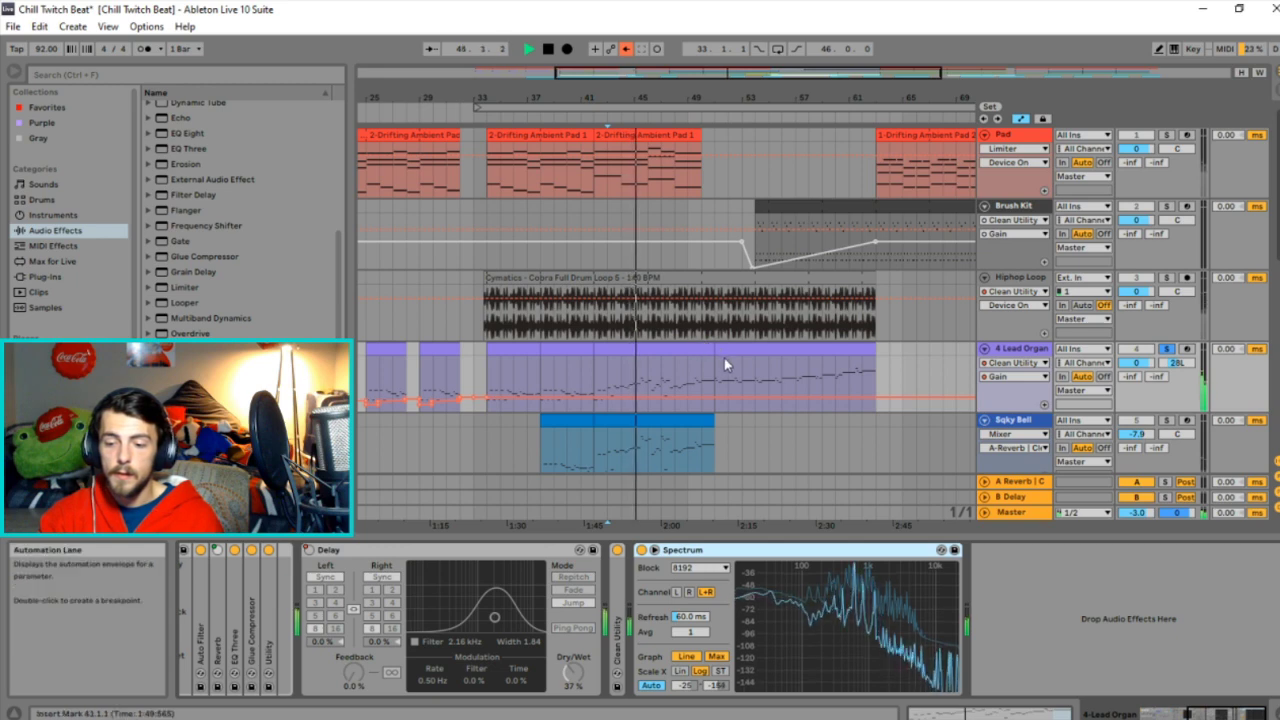
{"action": "mouse_move", "coordinate": [877, 593]}
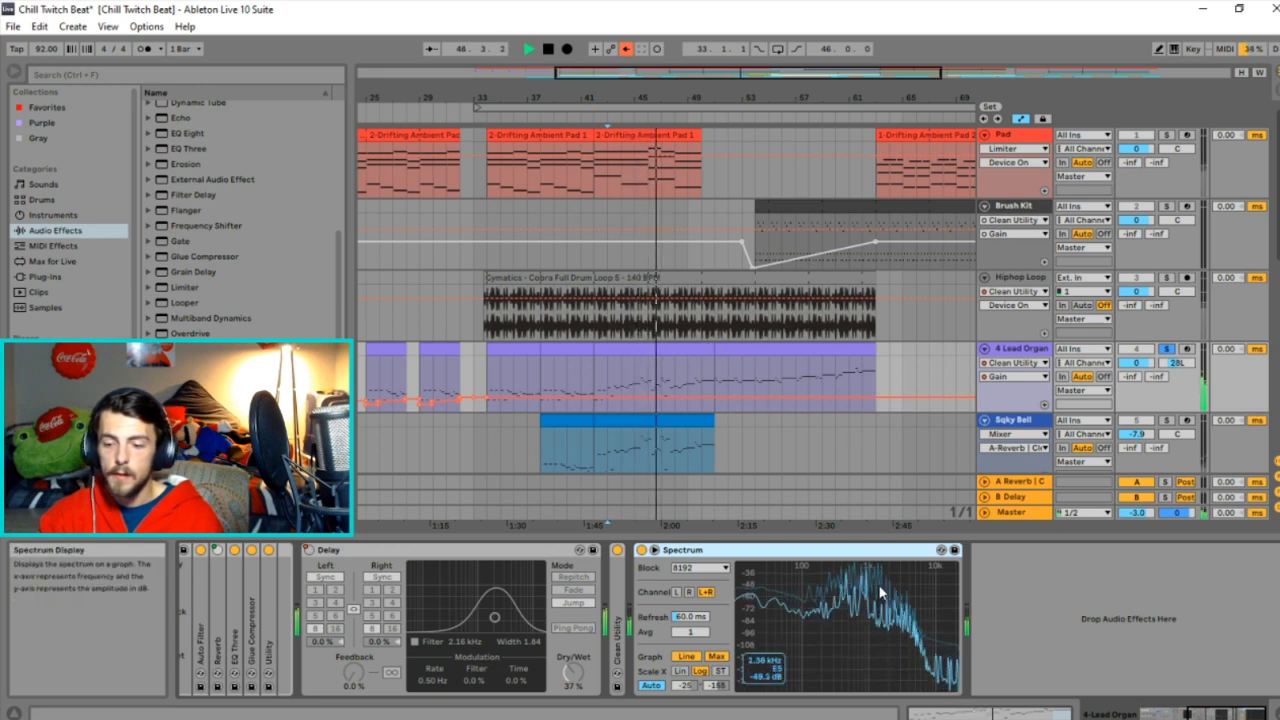
{"action": "key", "text": "space"}
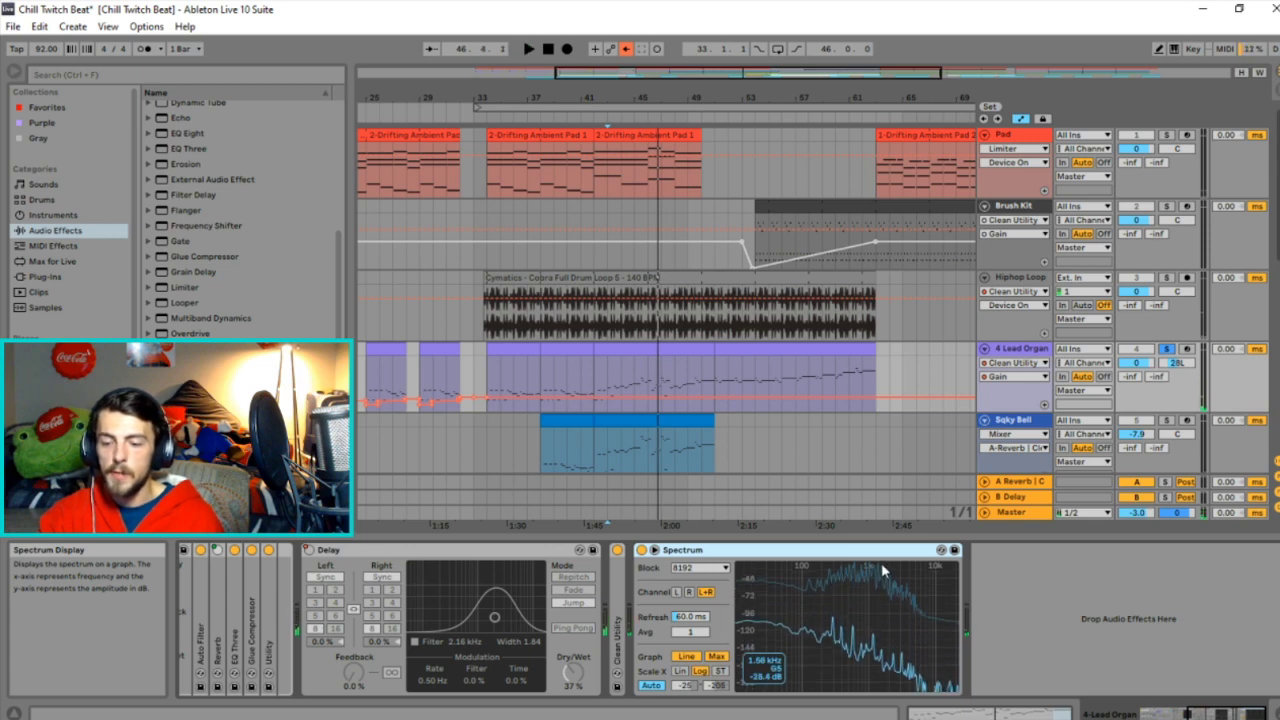
{"action": "key", "text": "space"}
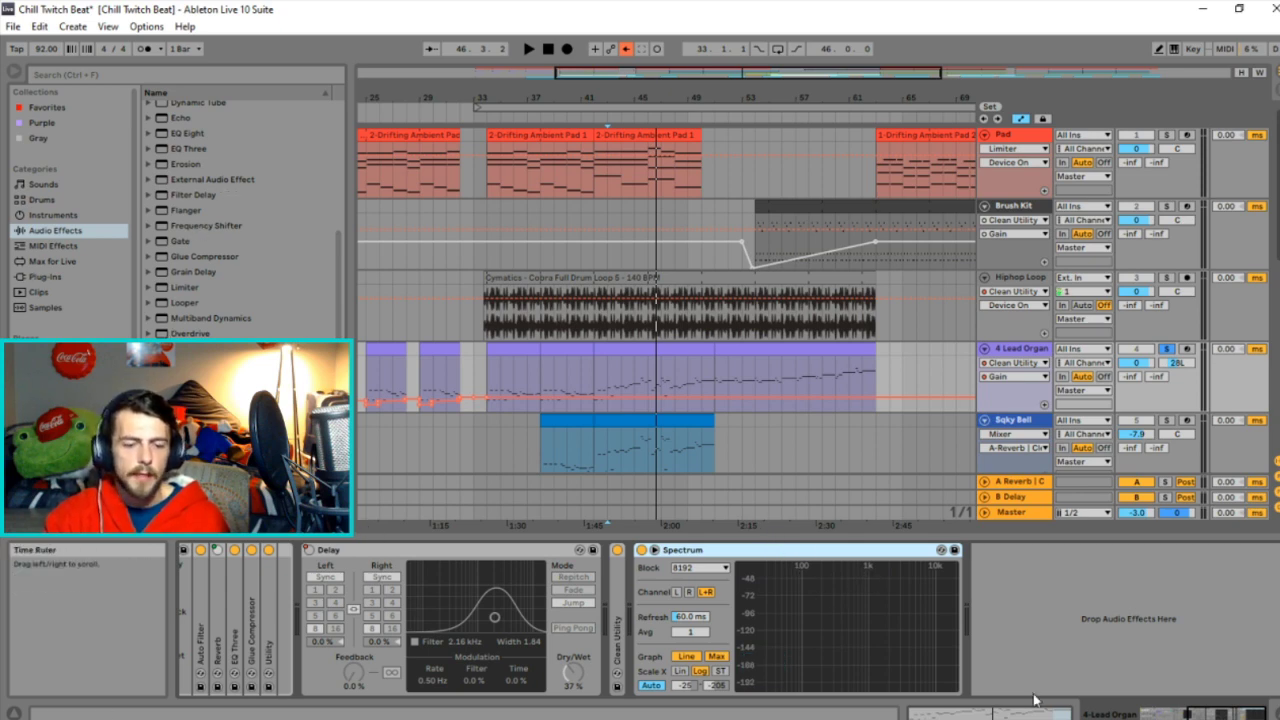
Open the Lead Organ's nested instrument rack down to its two chains and show the Lead Organ 1 synth's devices.
{"action": "left_click", "coordinate": [1206, 715]}
{"action": "left_click", "coordinate": [1206, 715]}
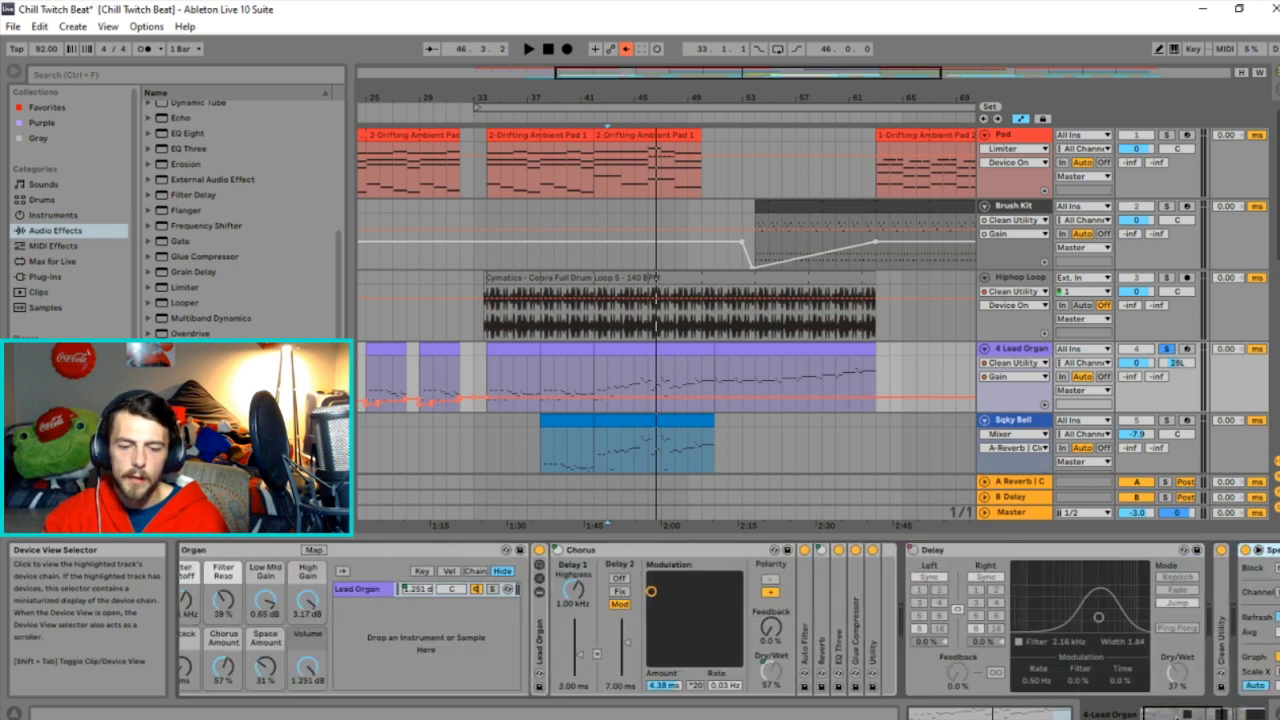
{"action": "left_click", "coordinate": [362, 593]}
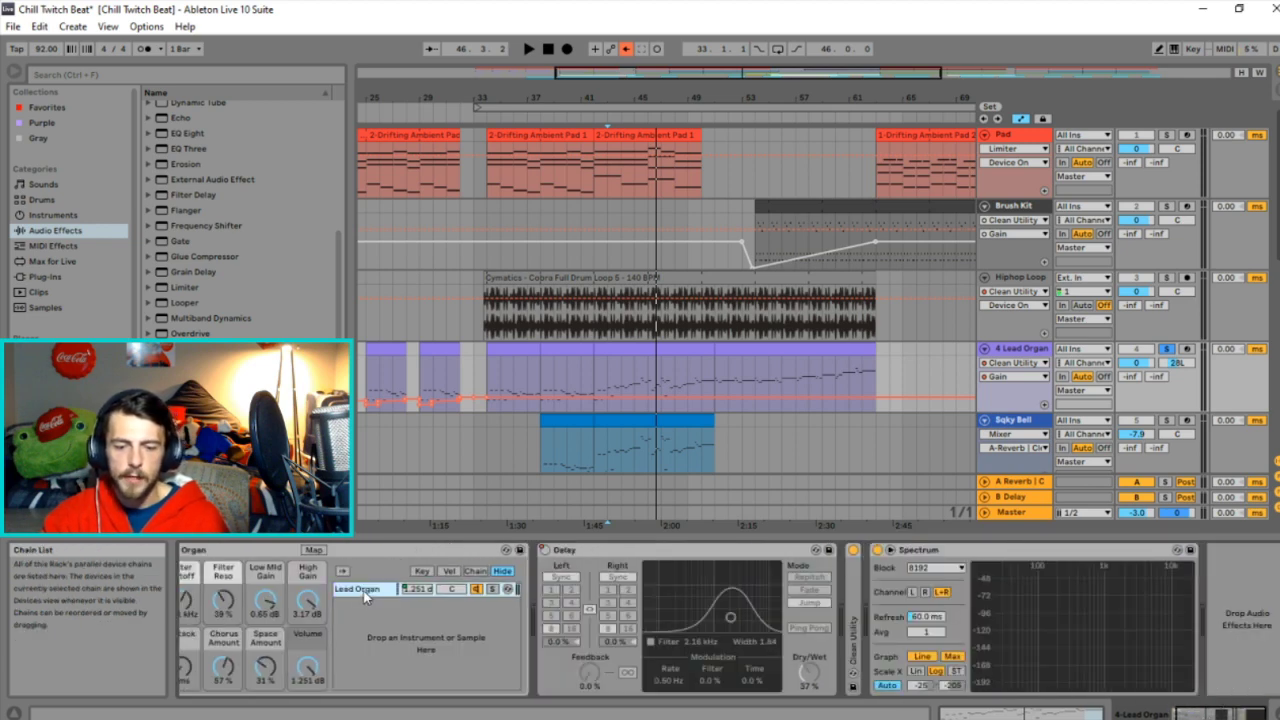
{"action": "left_click", "coordinate": [543, 590]}
{"action": "key", "text": "ctrl+g"}
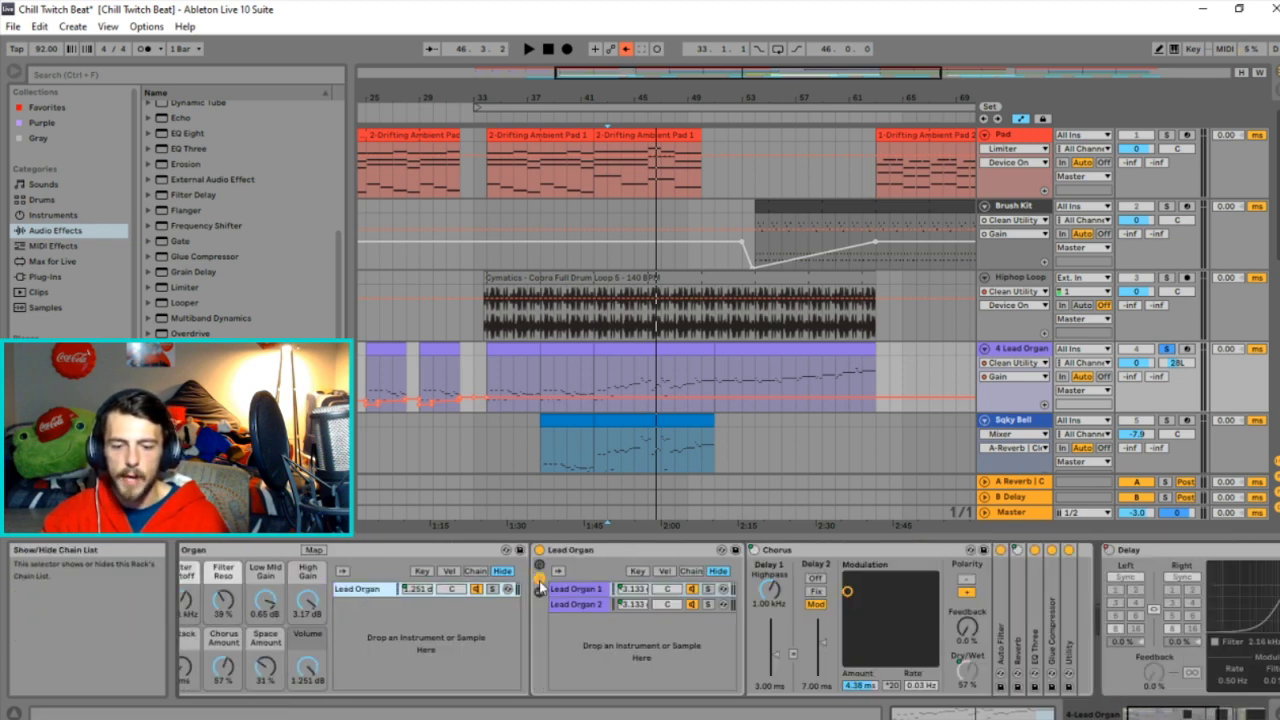
{"action": "left_click", "coordinate": [590, 604]}
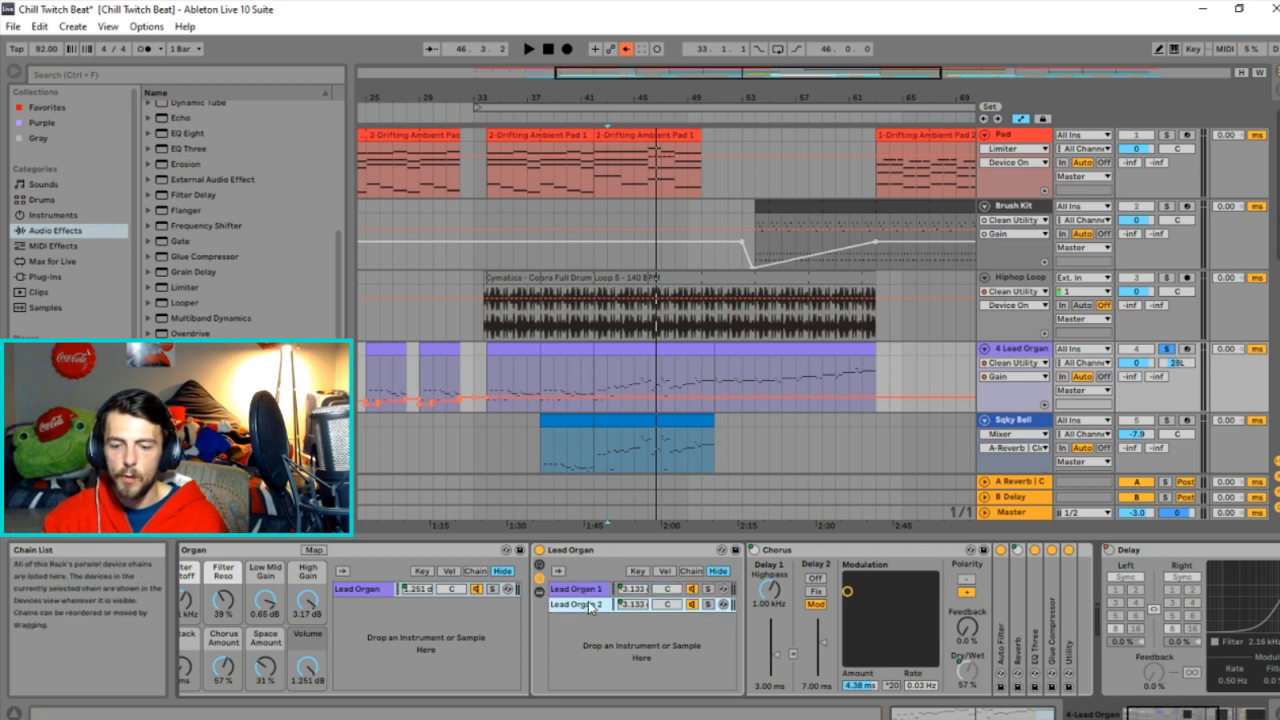
{"action": "left_click", "coordinate": [589, 588]}
{"action": "double_click", "coordinate": [589, 589]}
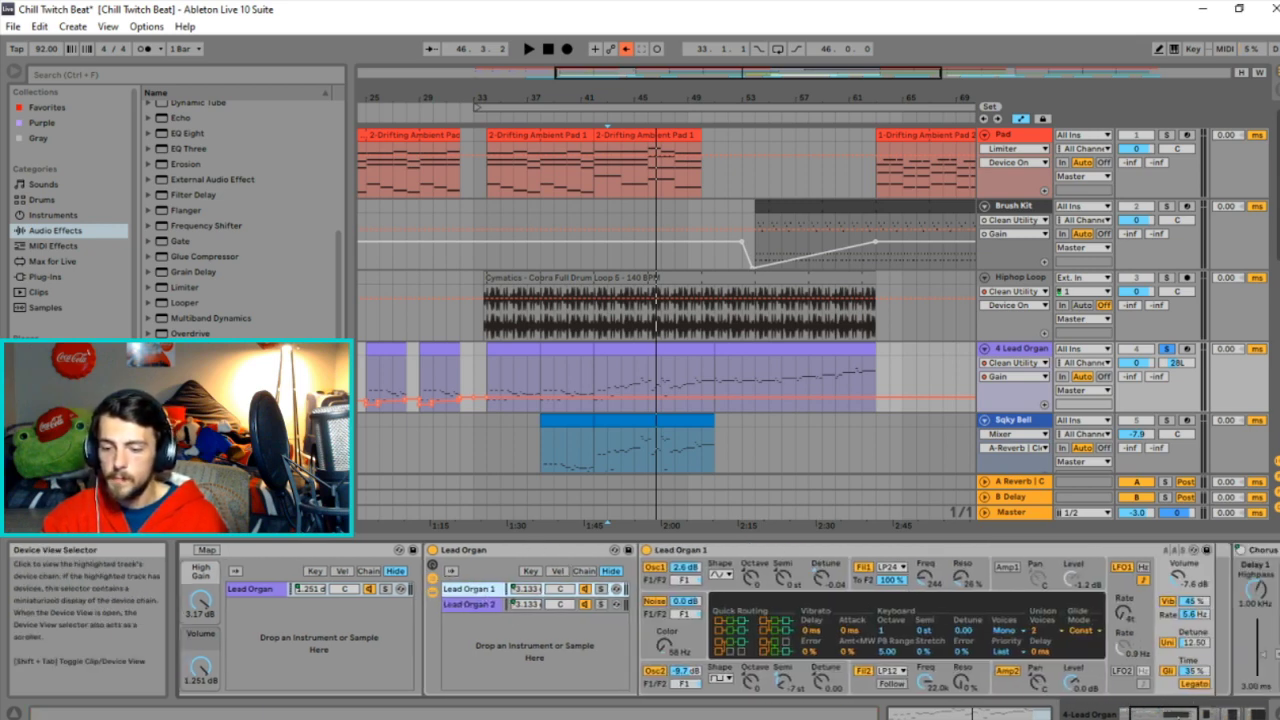
Solo the Lead Organ 1 and Lead Organ 2 chains in turn and play each one to compare their sounds.
{"action": "left_click", "coordinate": [500, 591]}
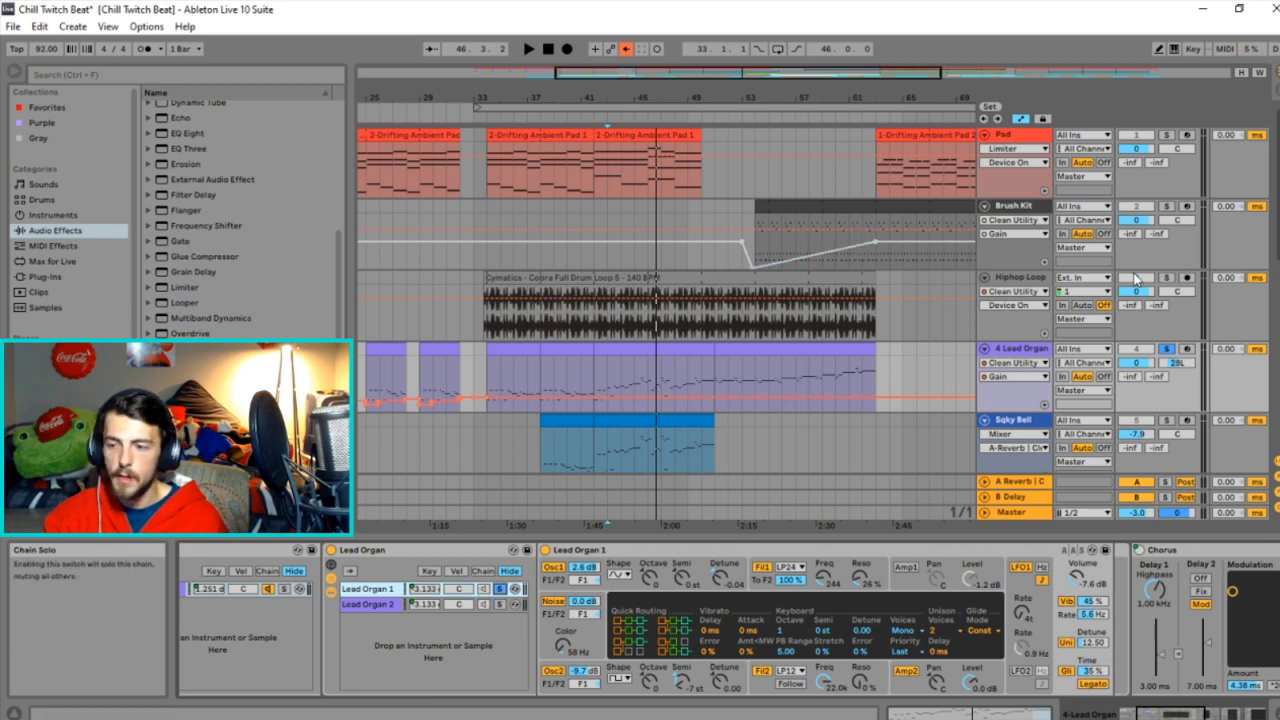
{"action": "key", "text": "space"}
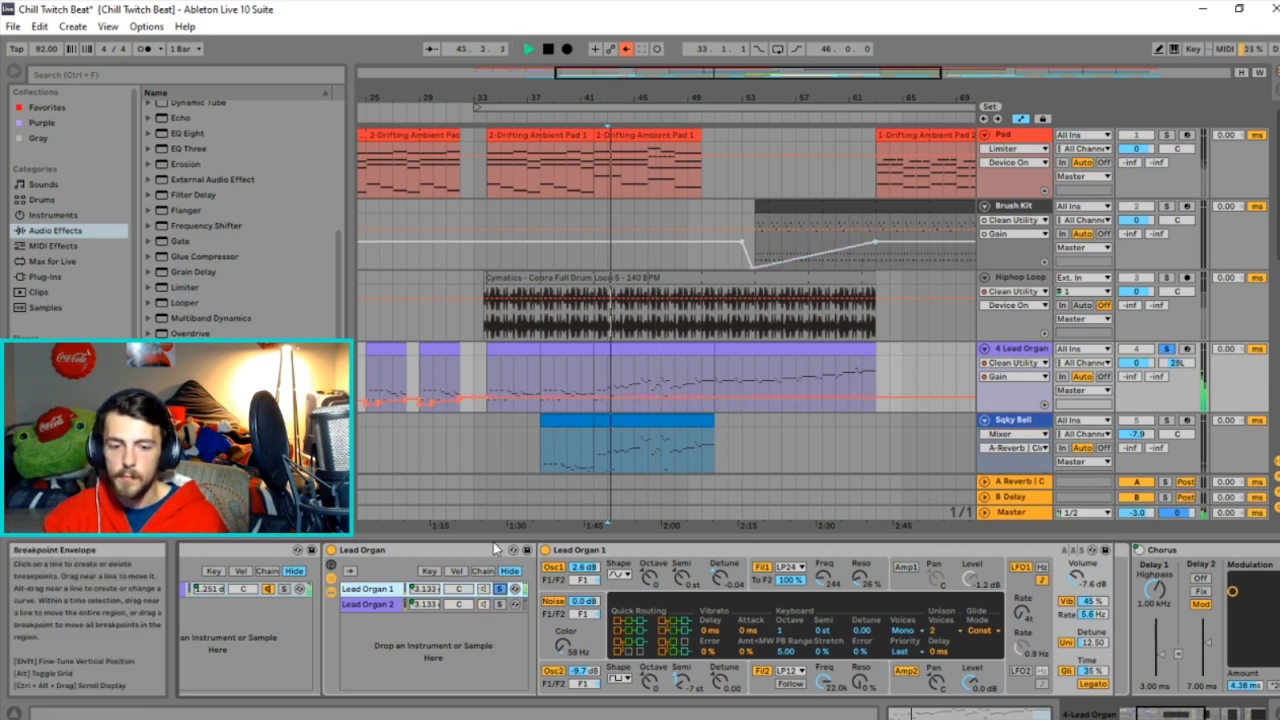
{"action": "key", "text": "space"}
{"action": "left_click", "coordinate": [499, 606]}
{"action": "key", "text": "space"}
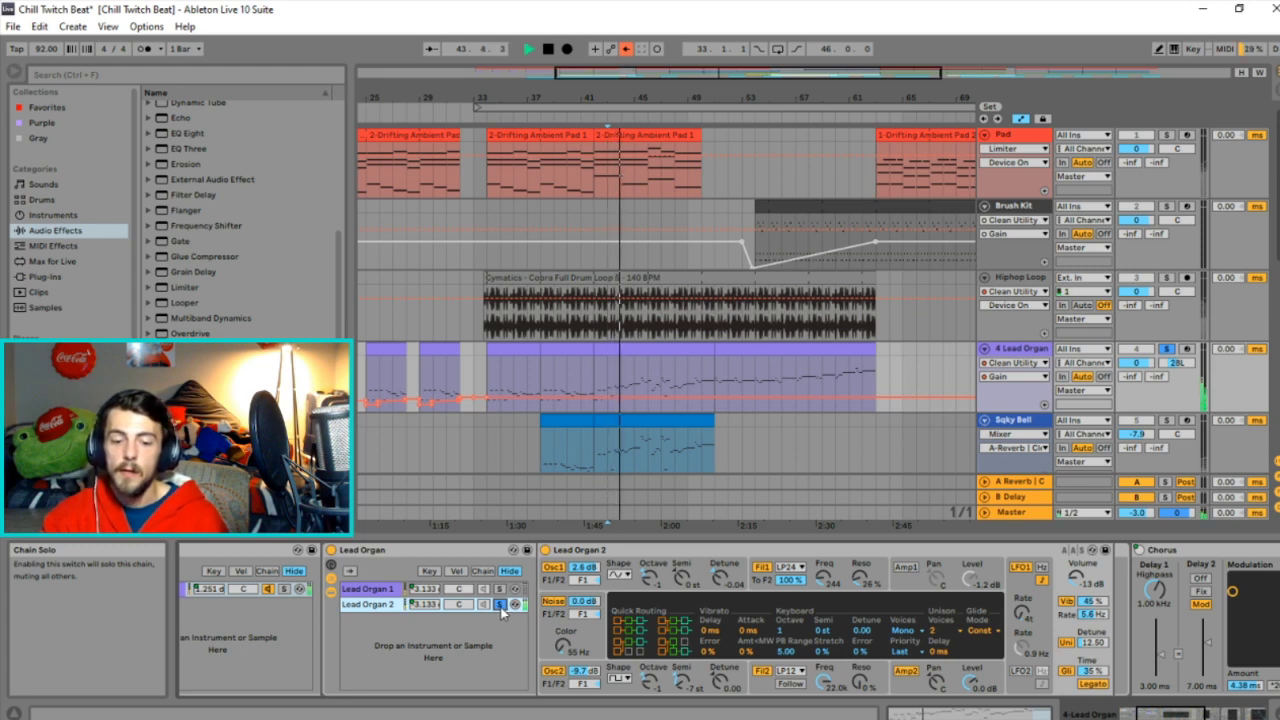
Listen again to the soloed Lead Organ 2 chain and delete it from the nested rack.
{"action": "key", "text": "space"}
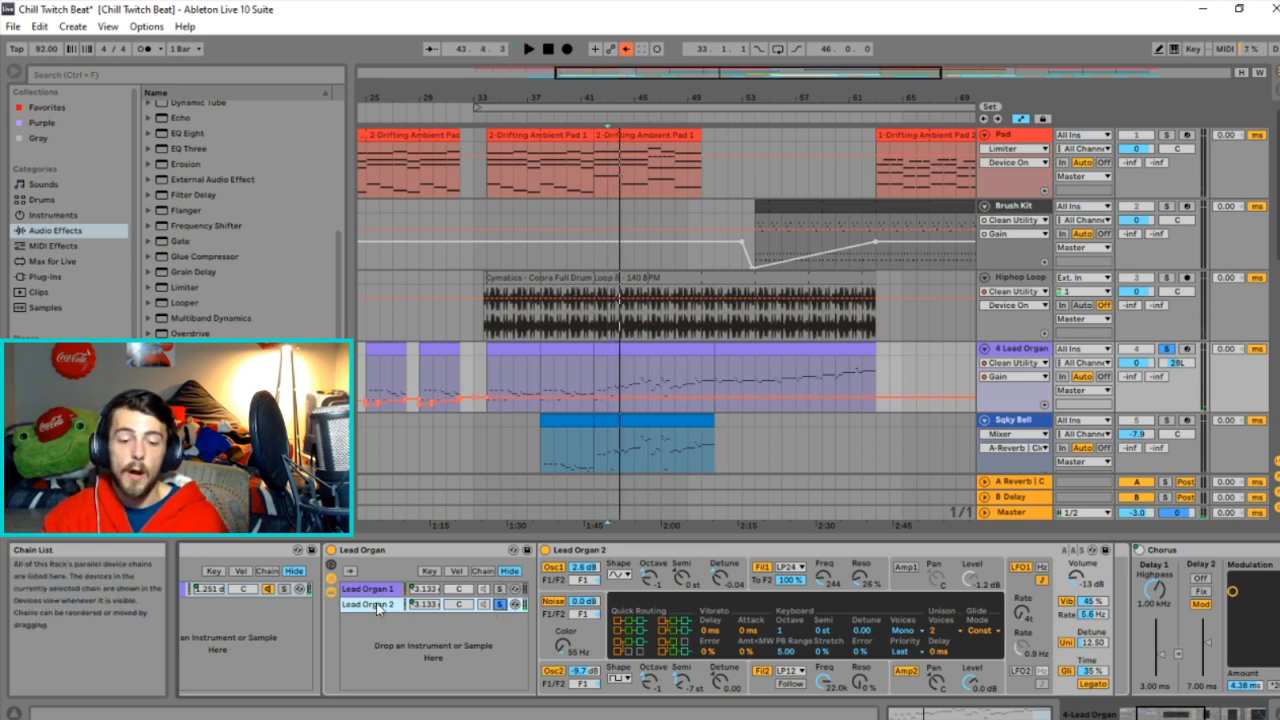
{"action": "key", "text": "space"}
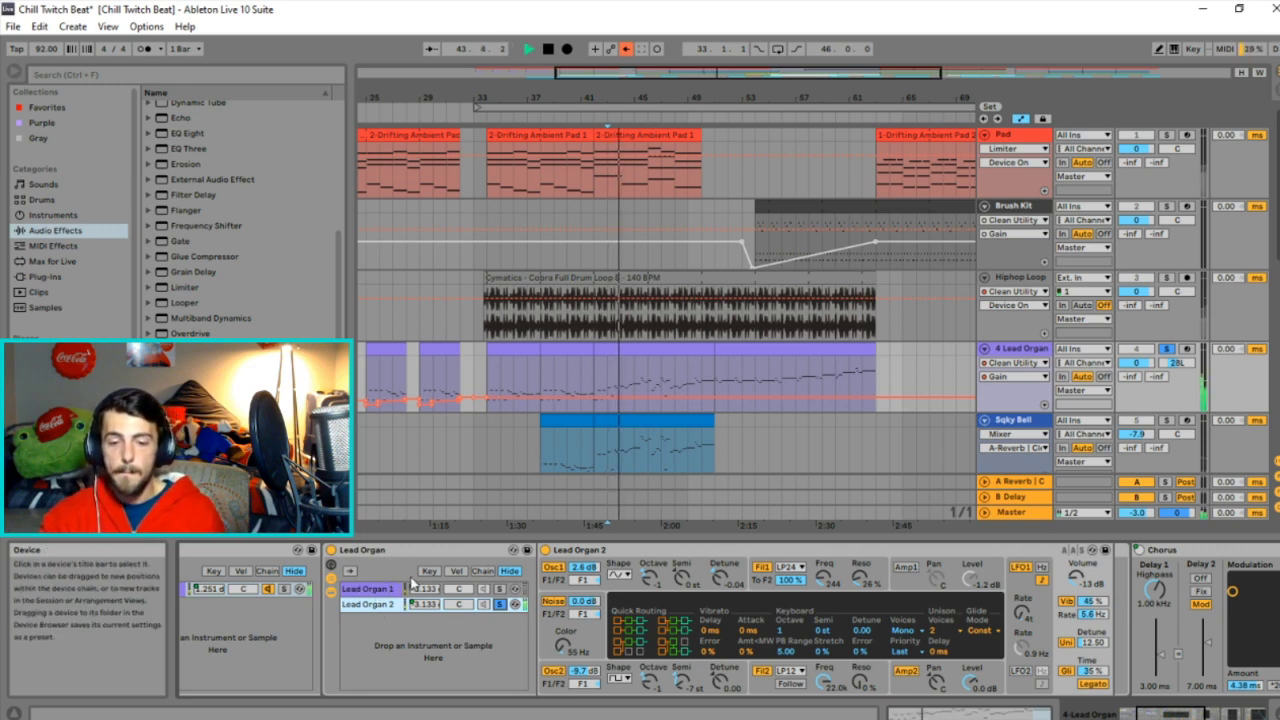
{"action": "key", "text": "space"}
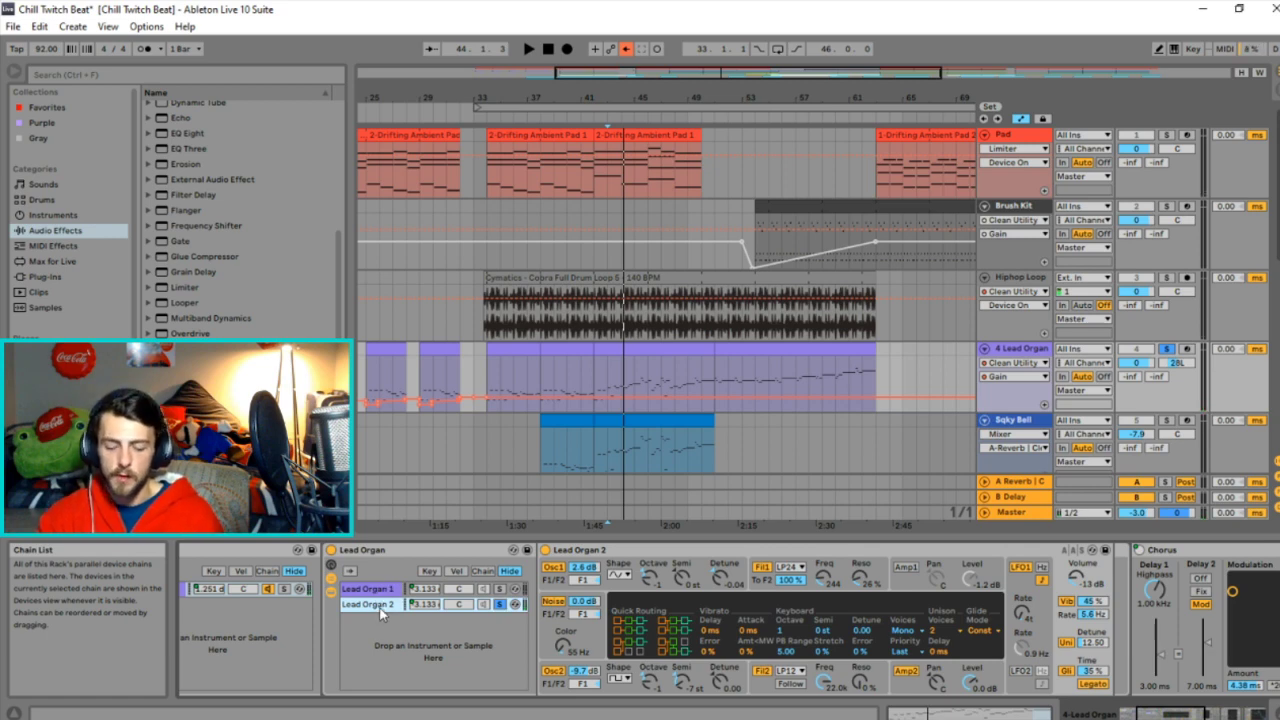
{"action": "key", "text": "Delete"}
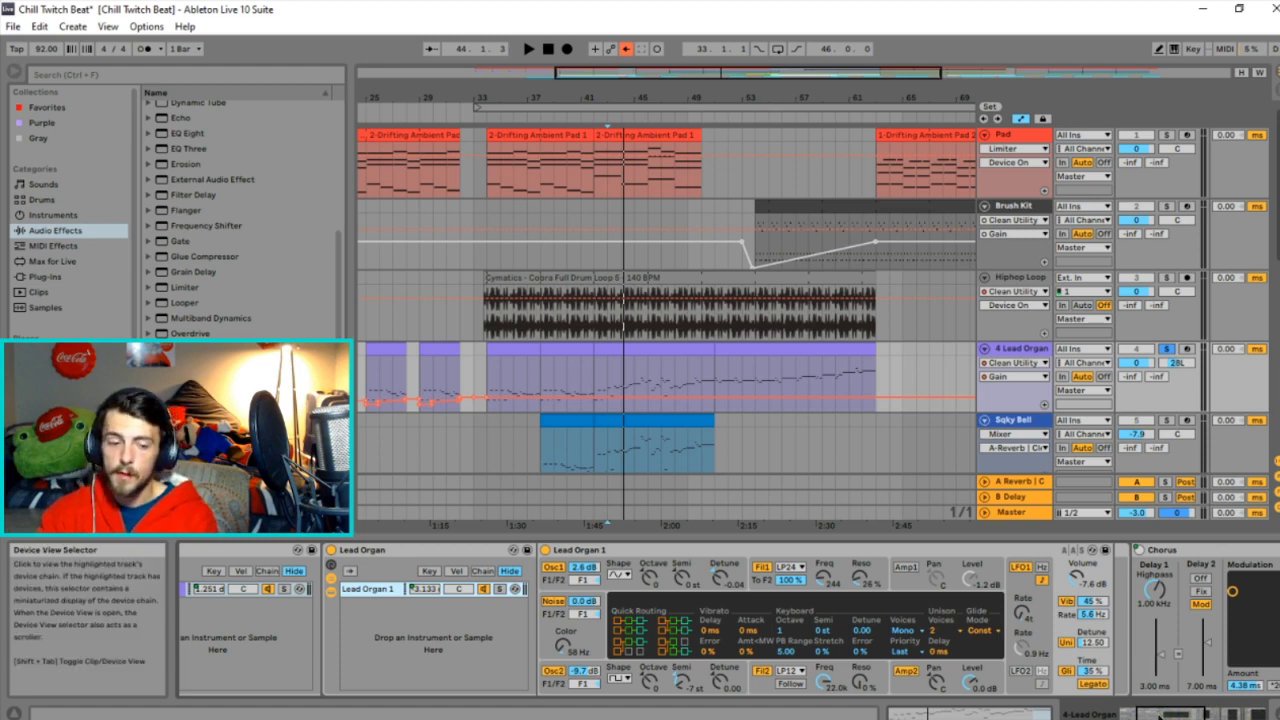
Listen to the Lead Organ track from bar 44 with only the Lead Organ 1 chain remaining.
{"action": "left_click_drag", "start_coordinate": [1160, 713], "coordinate": [1135, 713]}
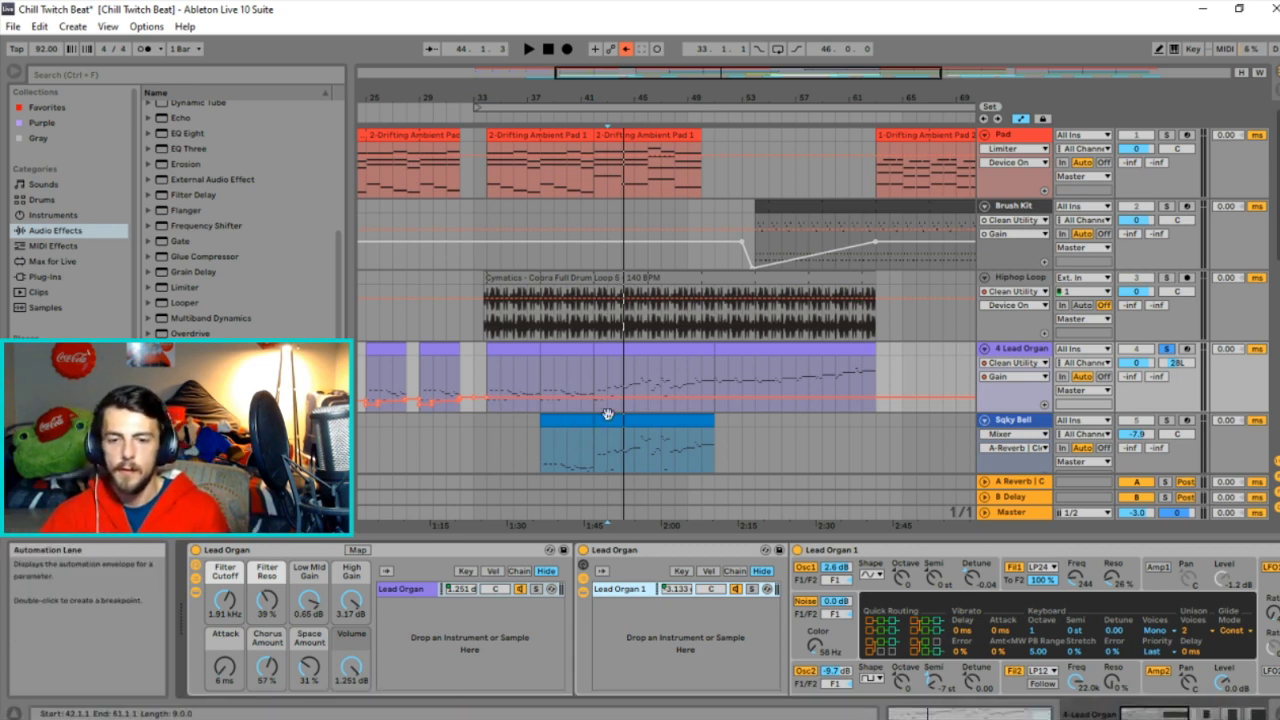
{"action": "left_click", "coordinate": [619, 371]}
{"action": "key", "text": "space"}
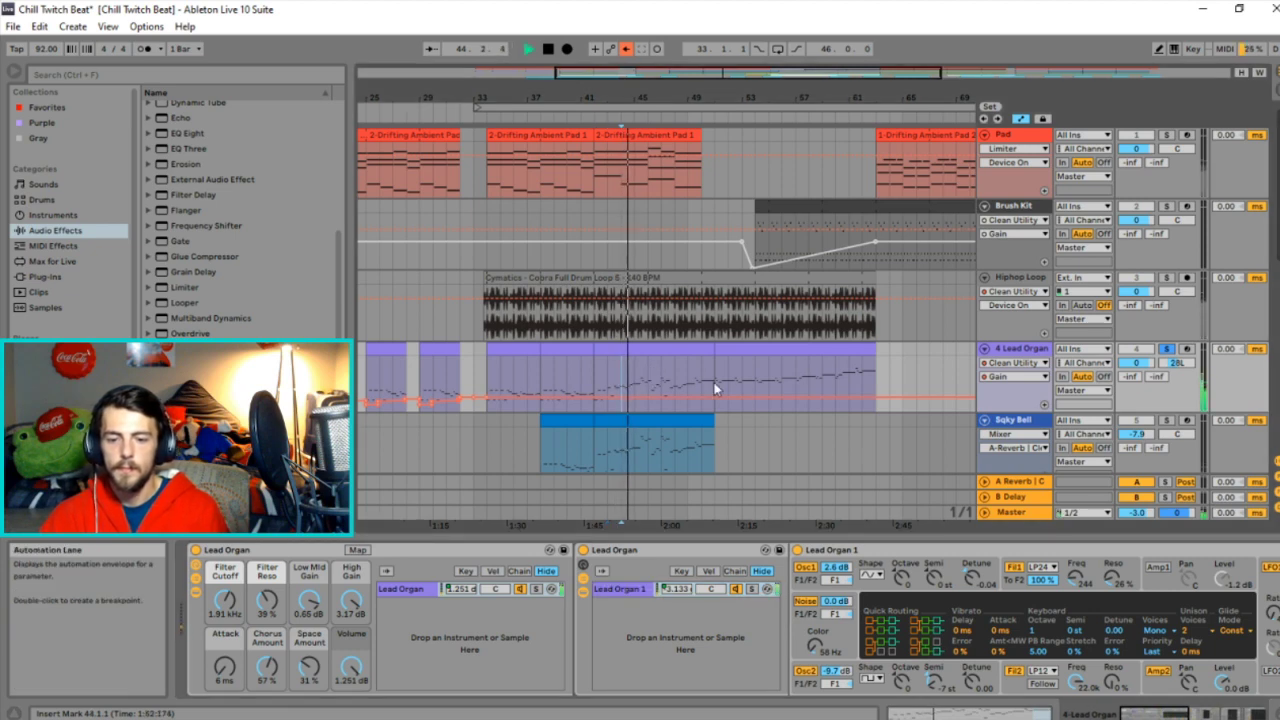
Lower the Lead Organ 1 synth's noise level to -9.3 dB and play the track from bar 44.
{"action": "left_click_drag", "start_coordinate": [1165, 714], "coordinate": [1193, 714]}
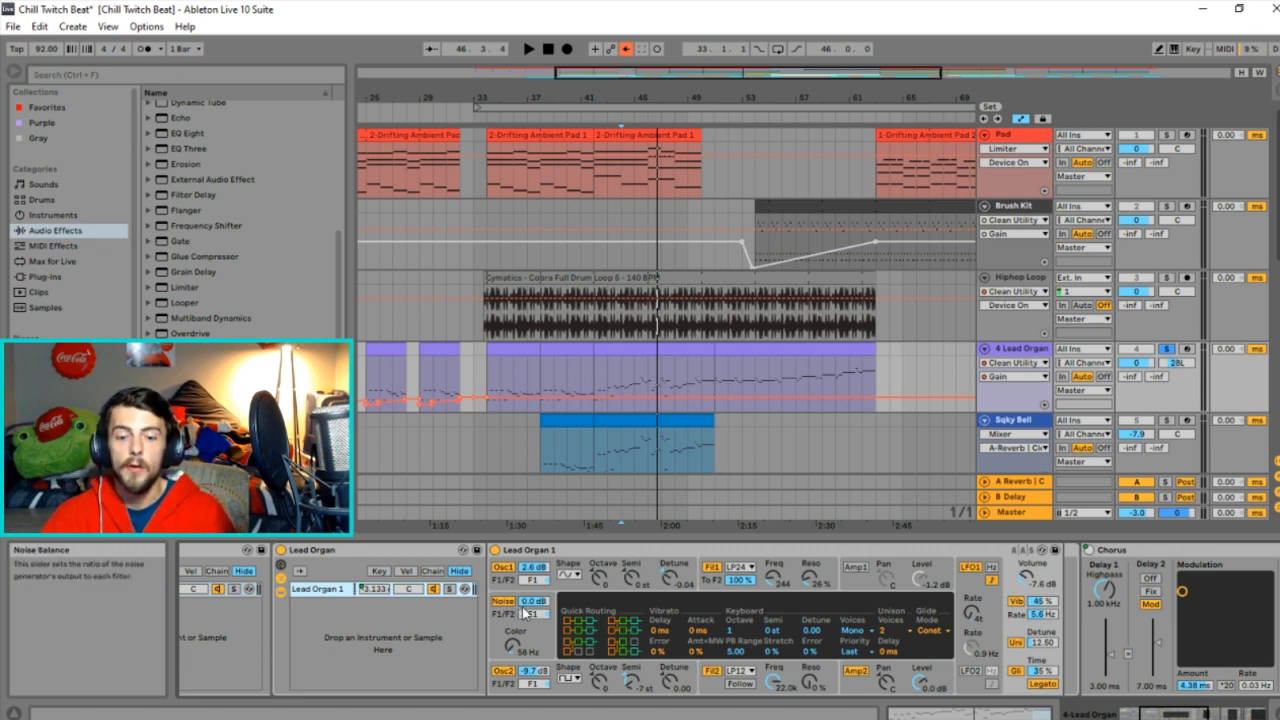
{"action": "left_click_drag", "start_coordinate": [533, 603], "coordinate": [533, 618]}
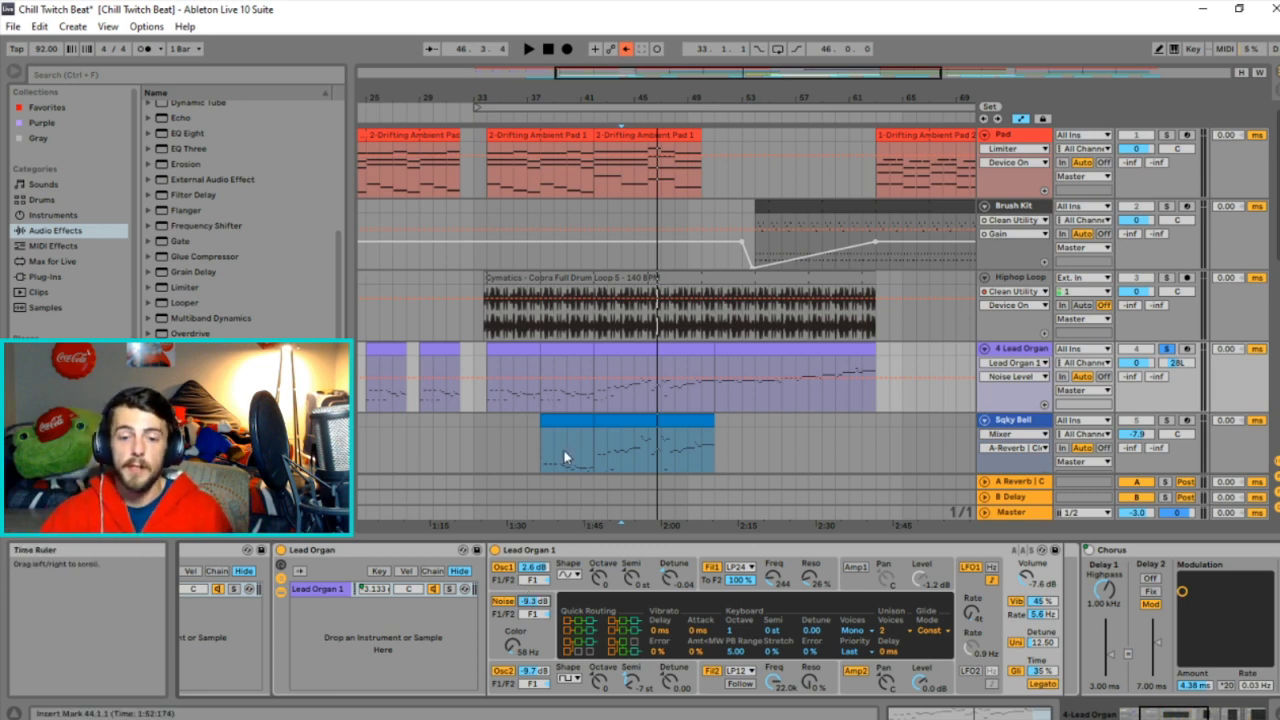
{"action": "left_click", "coordinate": [536, 556]}
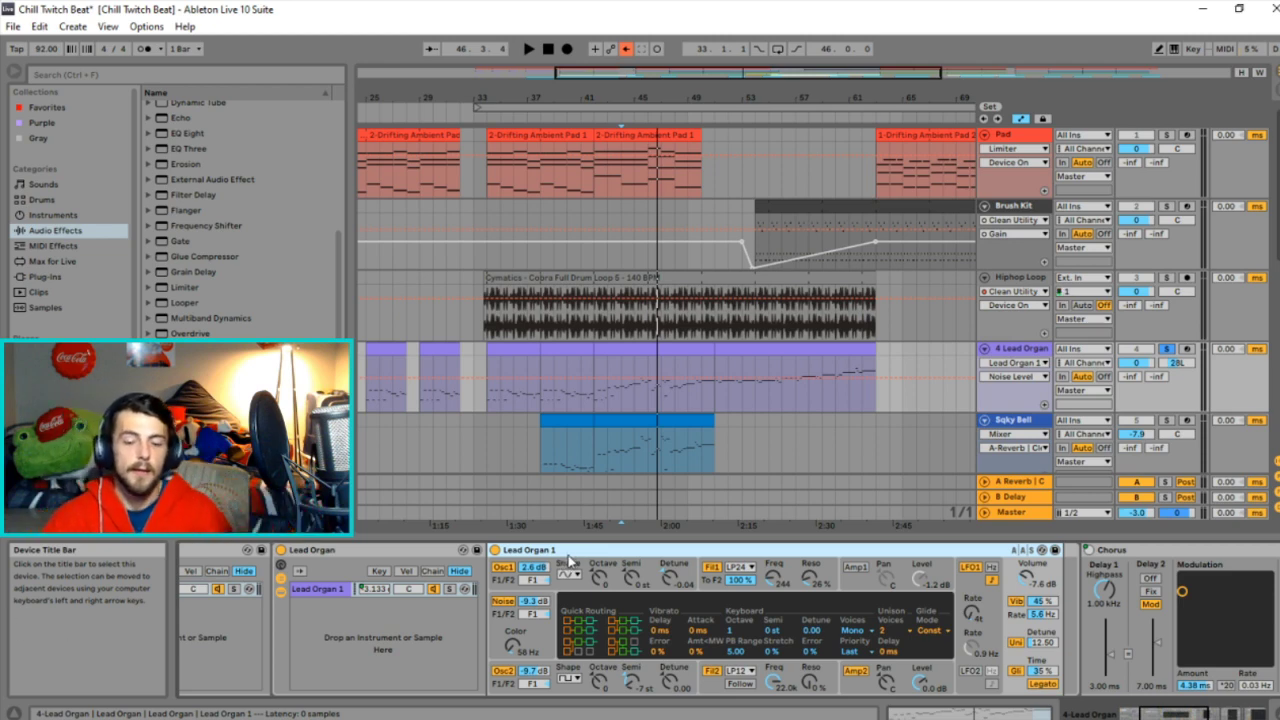
{"action": "key", "text": "space"}
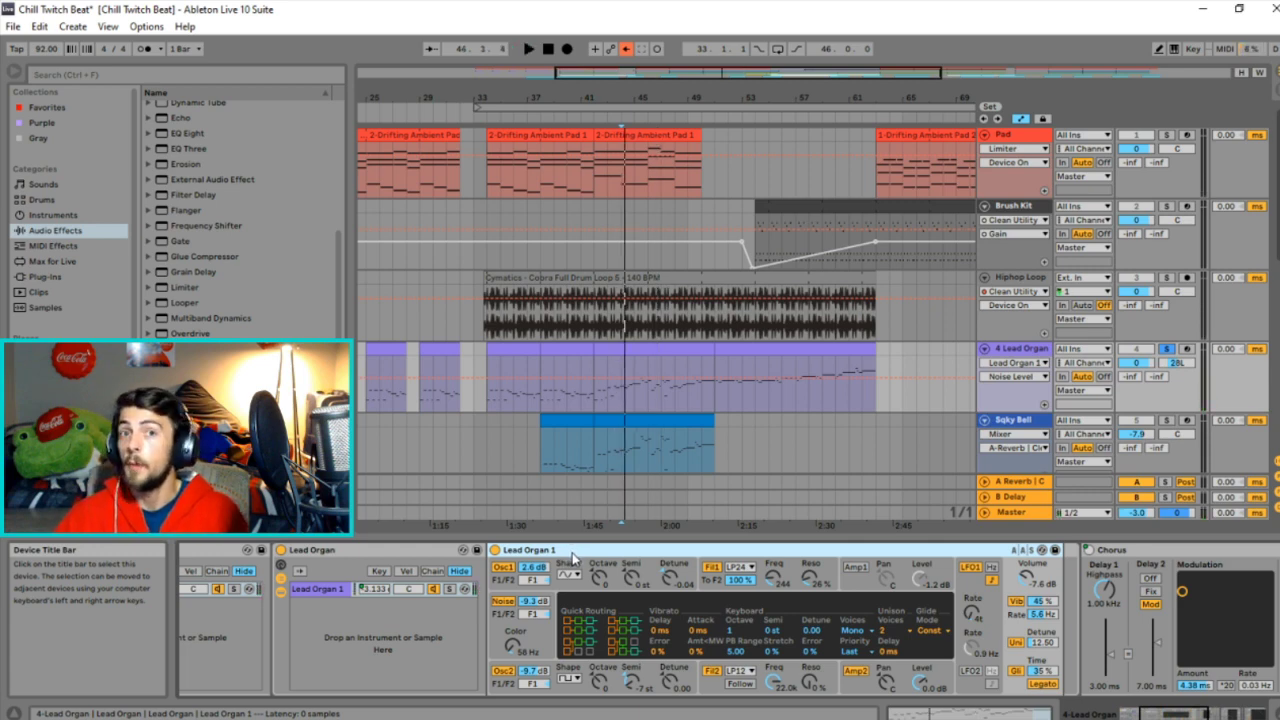
{"action": "key", "text": "space"}
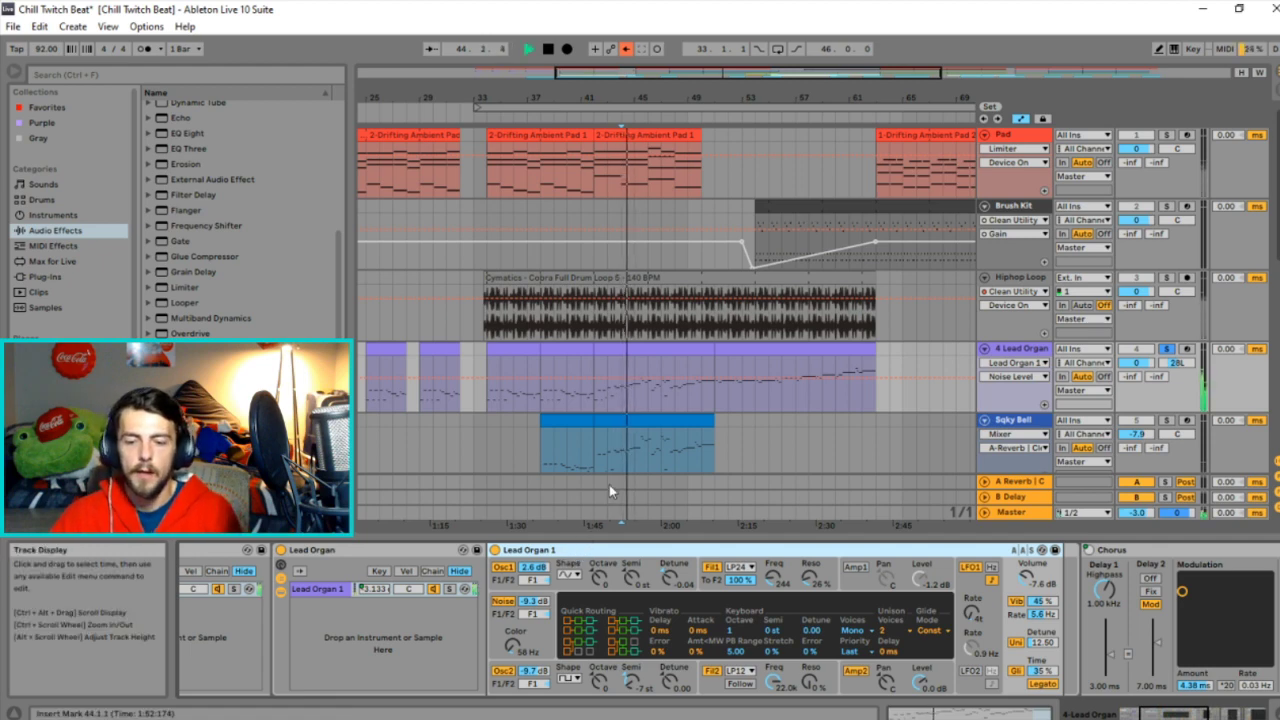
Compare the Lead Organ 1 sound with its noise generator off and on during playback.
{"action": "left_click", "coordinate": [504, 603]}
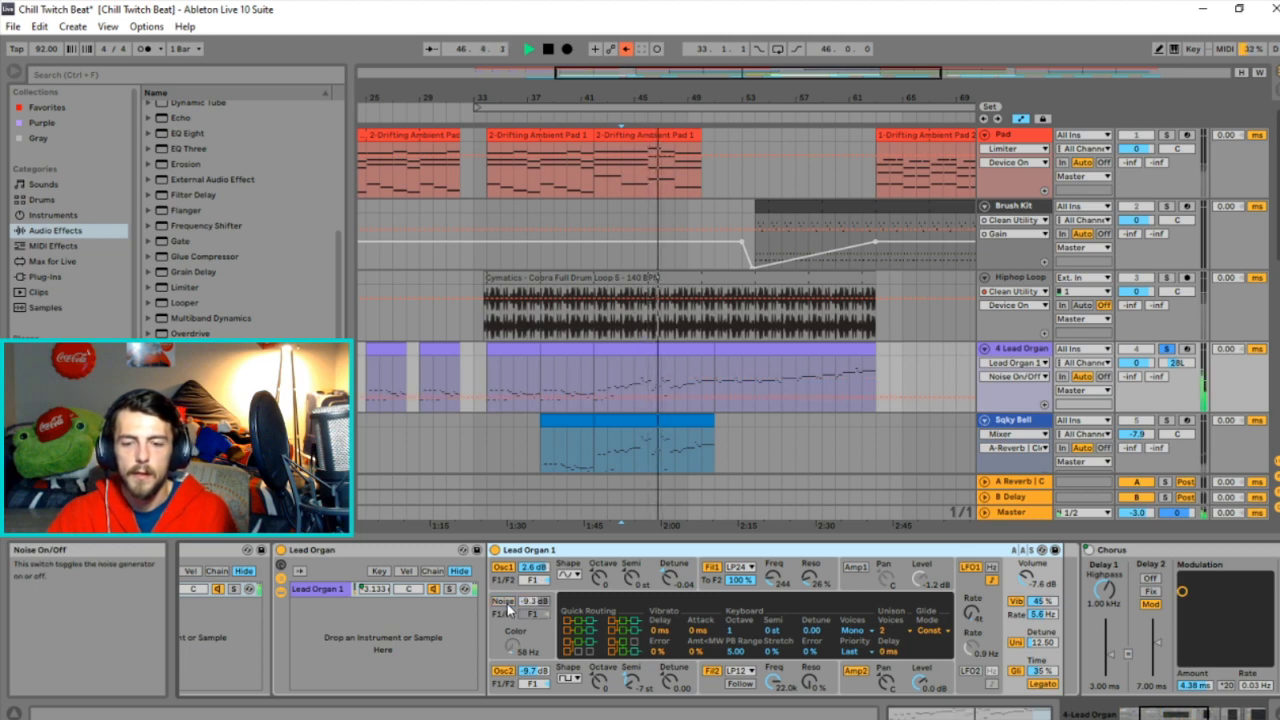
{"action": "left_click", "coordinate": [504, 603]}
{"action": "key", "text": "space"}
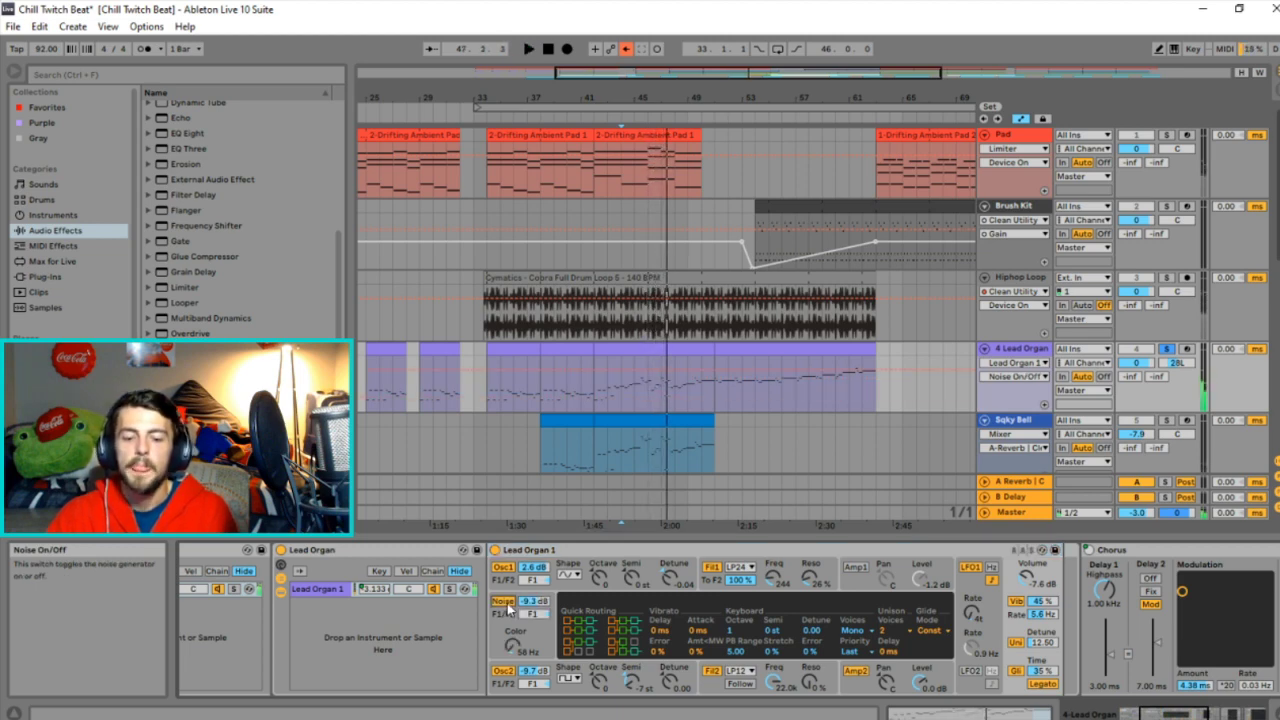
Set the Lead Organ 1 noise color to 55 Hz and its noise level to -7.4 dB while listening.
{"action": "left_click_drag", "start_coordinate": [510, 645], "coordinate": [510, 641]}
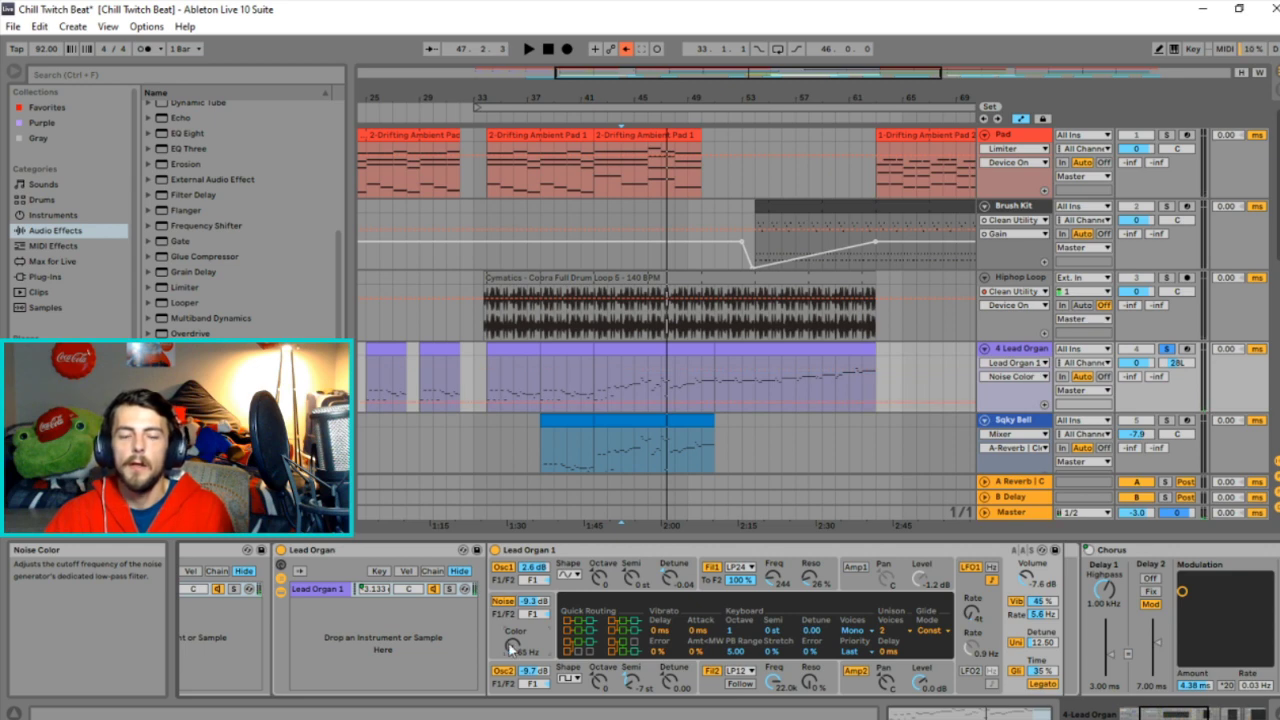
{"action": "key", "text": "space"}
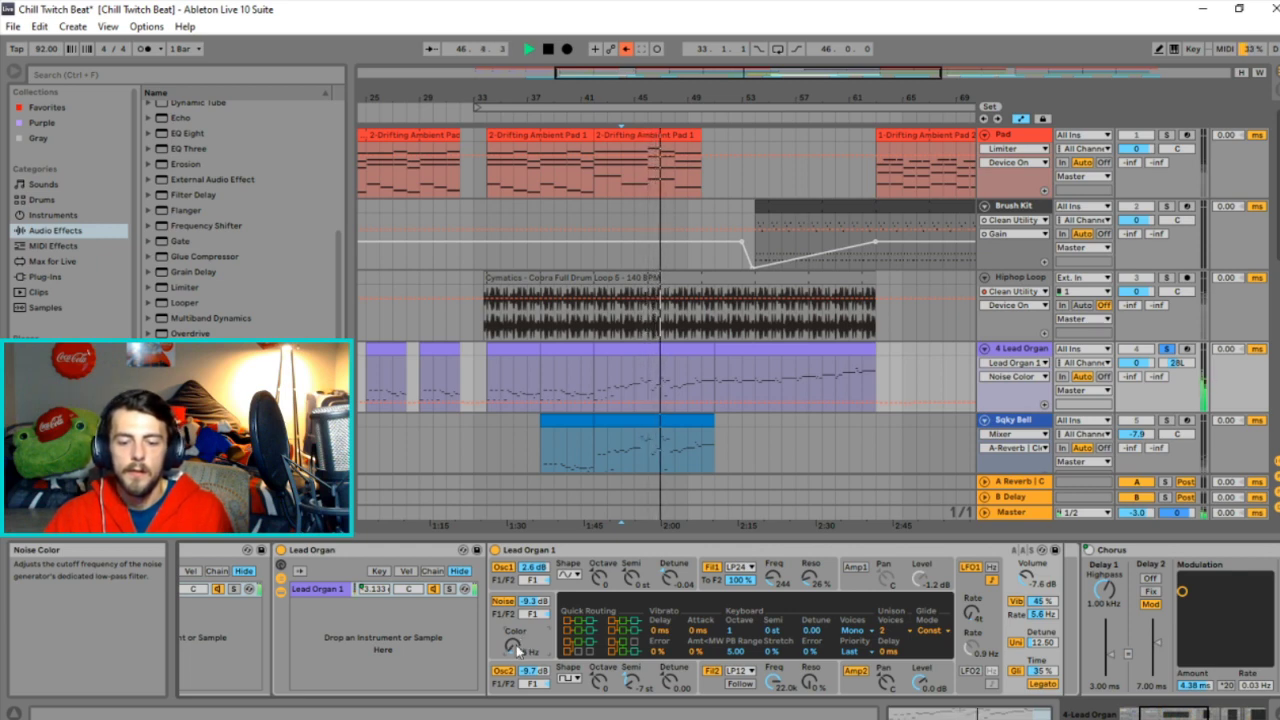
{"action": "left_click_drag", "start_coordinate": [533, 601], "coordinate": [533, 590]}
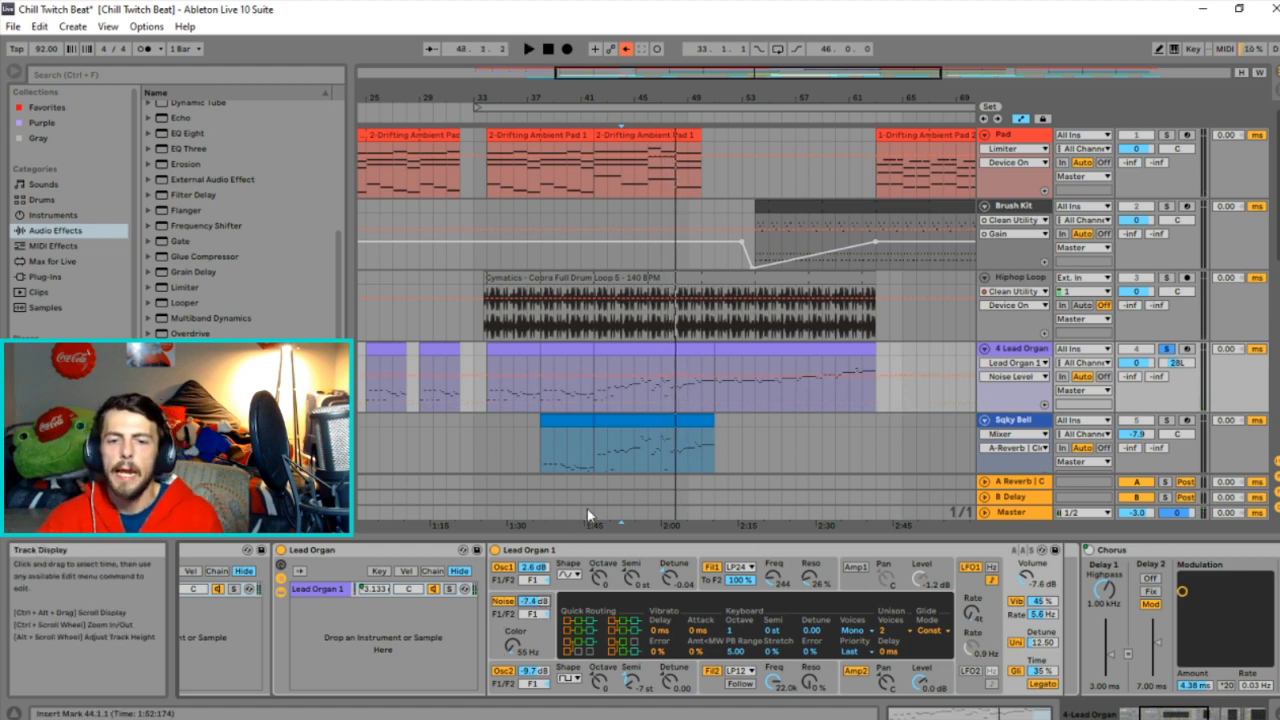
Try out Amp 1 on Lead Organ 1 during playback and lengthen its envelope attack to 4.09 s.
{"action": "key", "text": "space"}
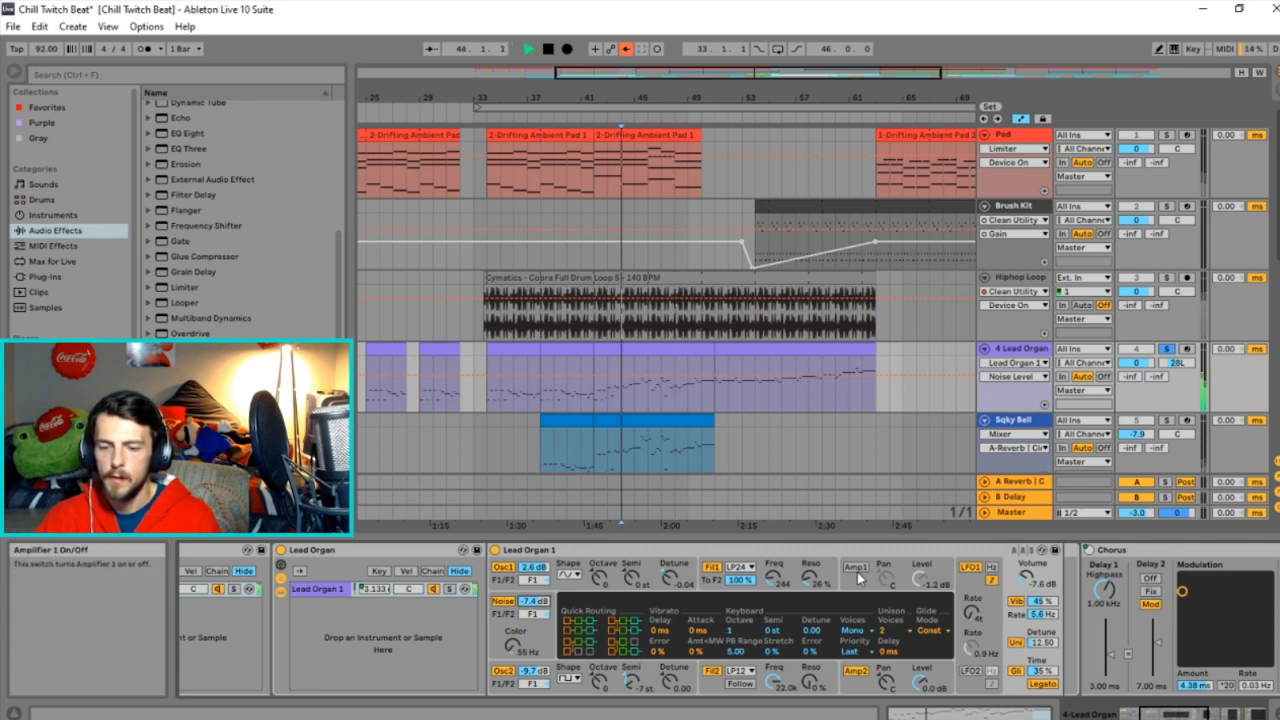
{"action": "left_click", "coordinate": [856, 569]}
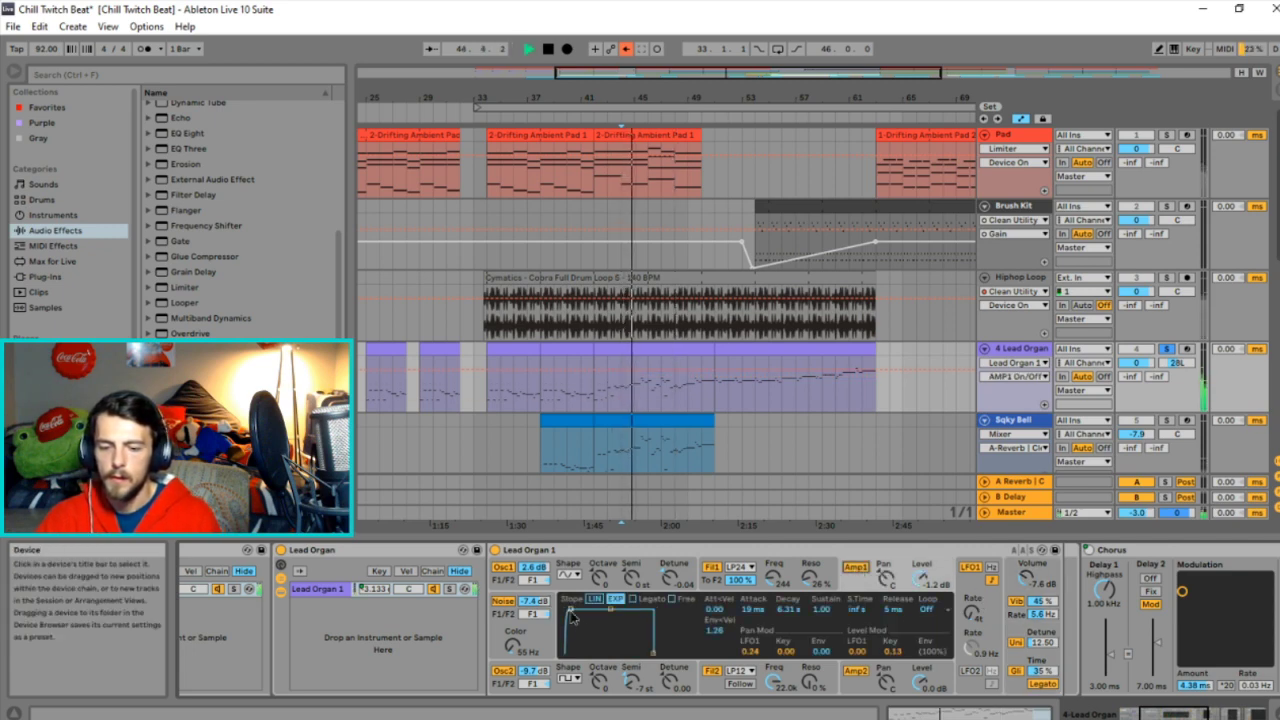
{"action": "left_click_drag", "start_coordinate": [573, 617], "coordinate": [598, 613]}
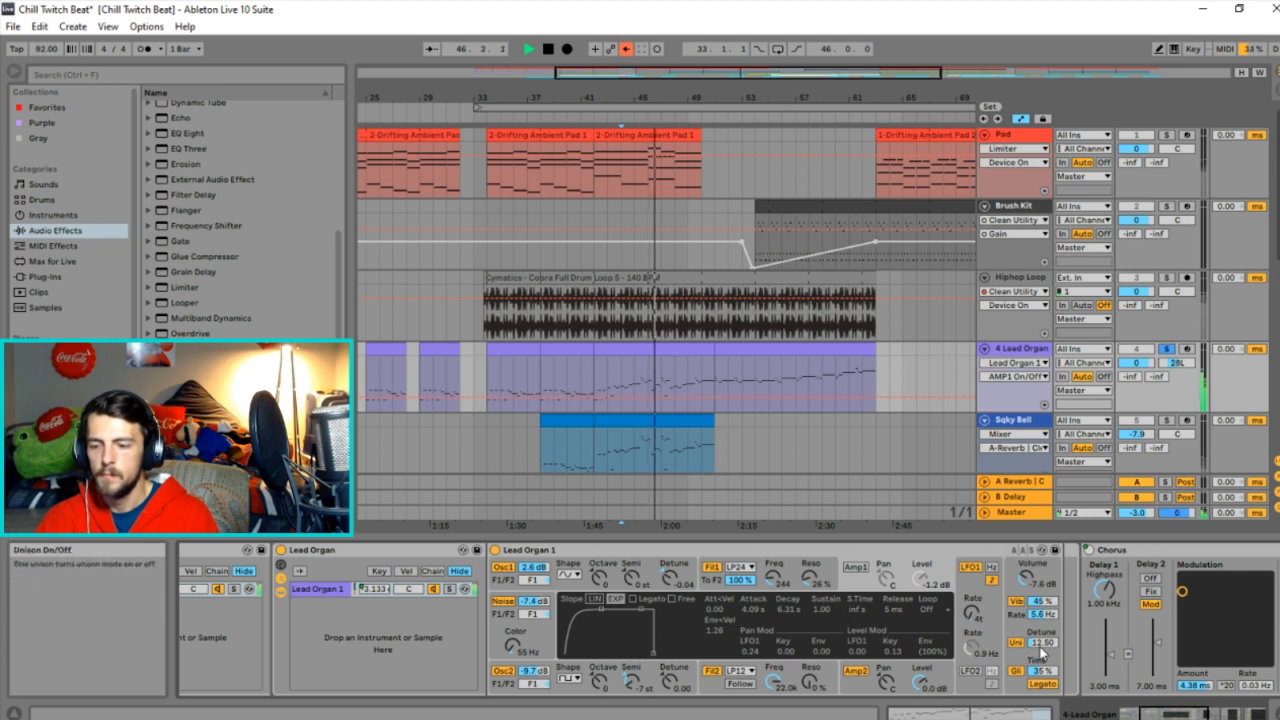
Set the Lead Organ 1 unison detune to 39.06 and pan the Lead Organ track to 26L.
{"action": "left_click_drag", "start_coordinate": [1042, 652], "coordinate": [1043, 644]}
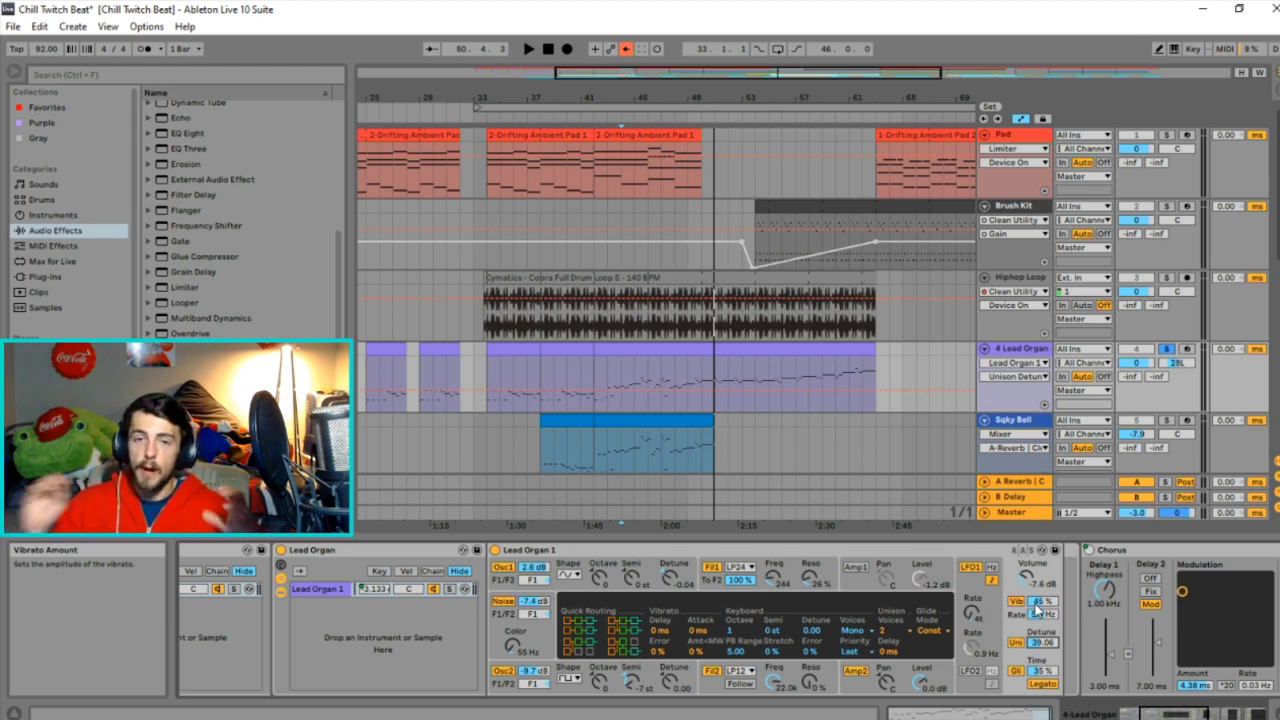
{"action": "left_click", "coordinate": [1177, 364]}
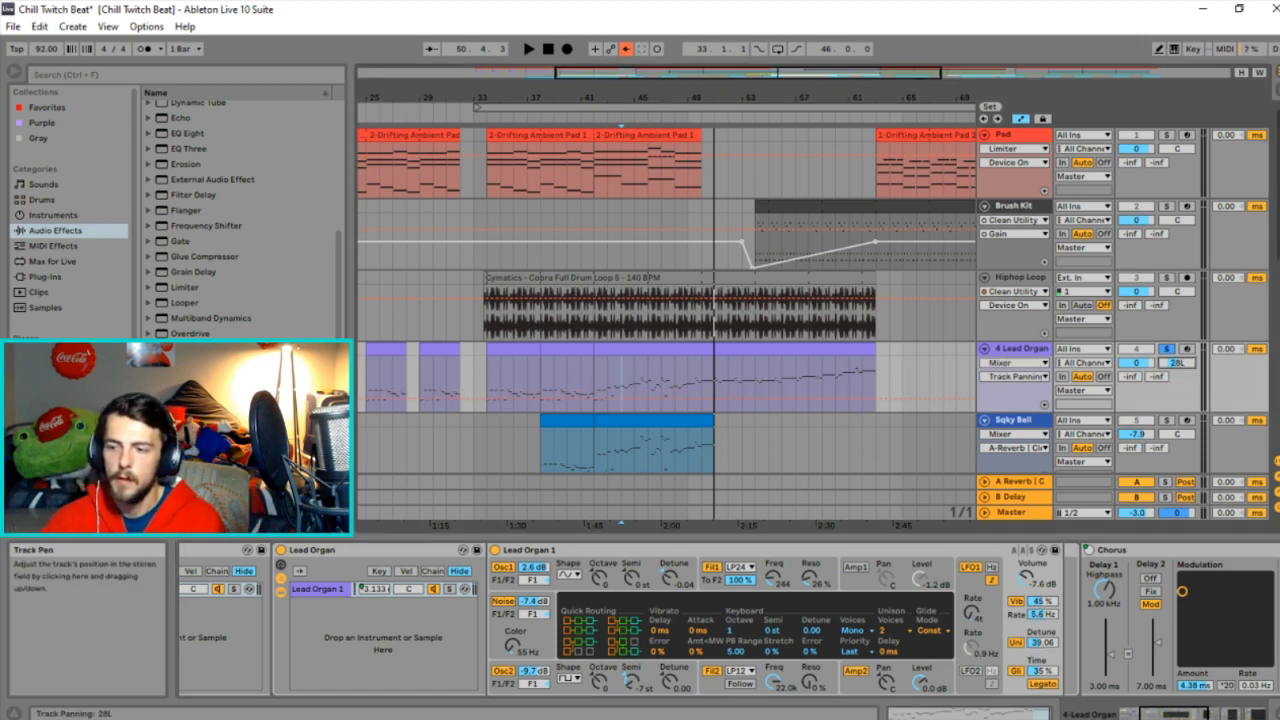
Play the Lead Organ, try its vibrato amount at 100%, and settle it at 36%.
{"action": "key", "text": "space"}
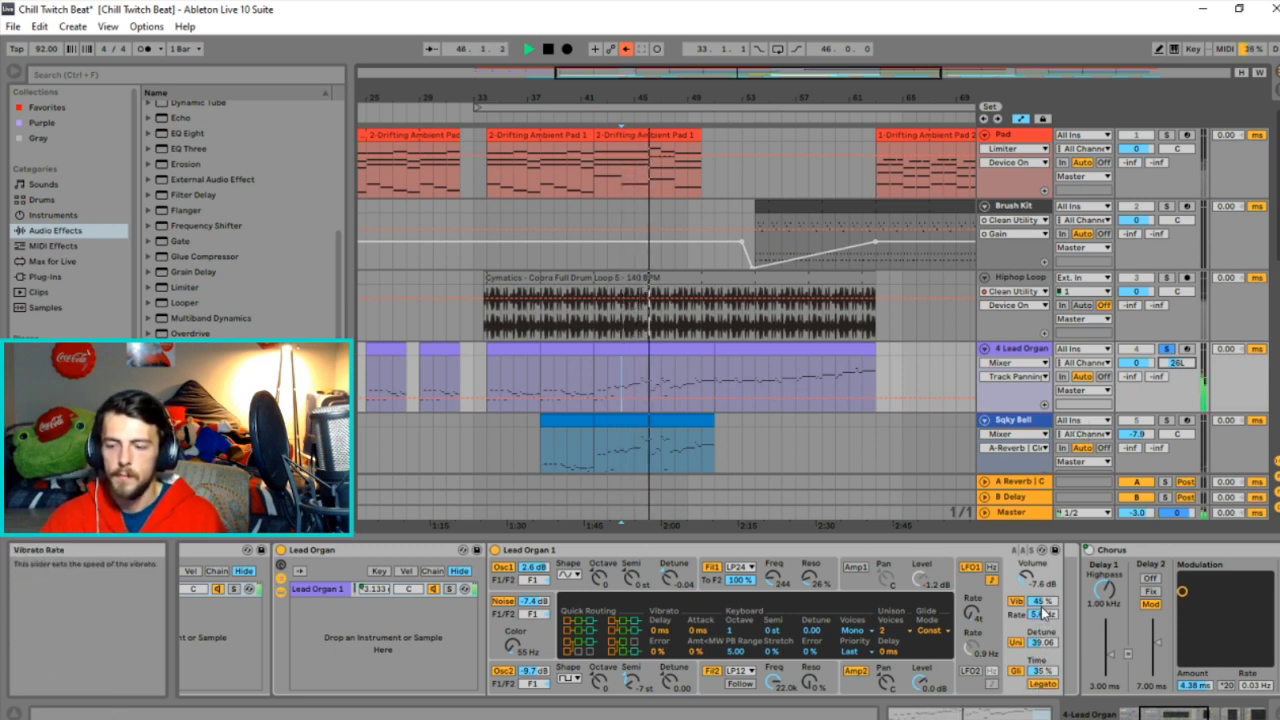
{"action": "left_click_drag", "start_coordinate": [1043, 601], "coordinate": [1043, 560]}
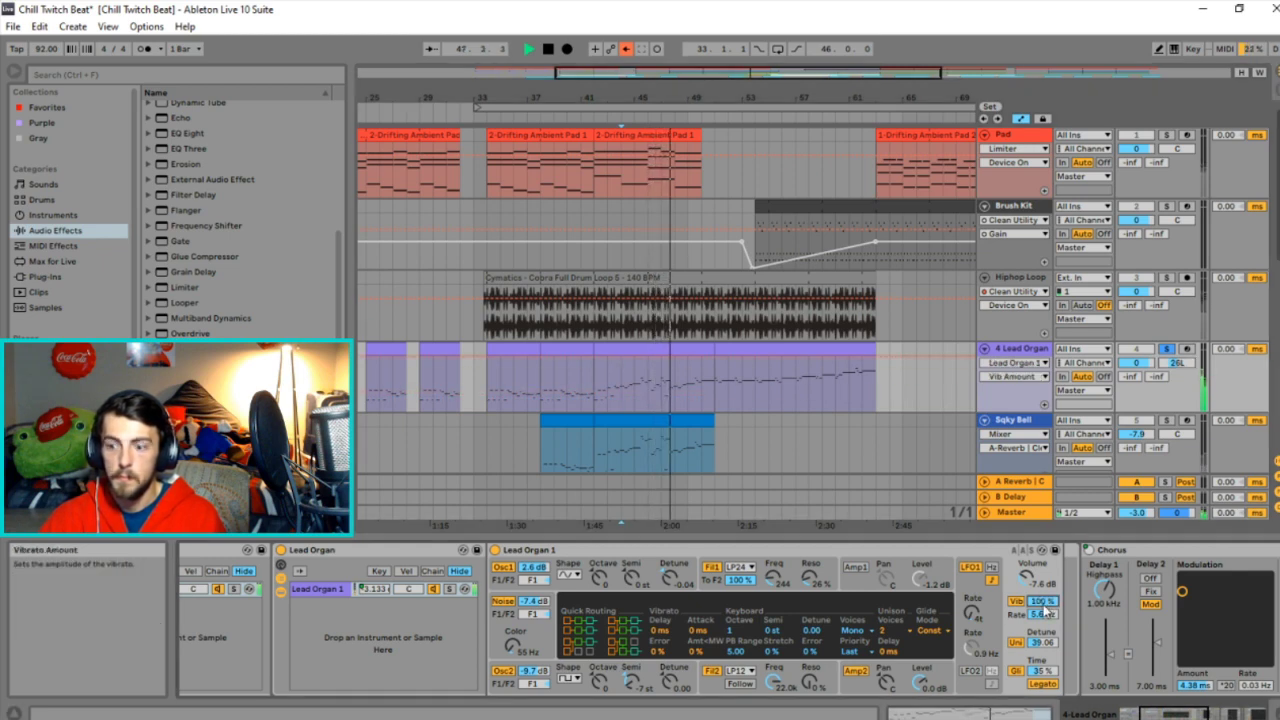
{"action": "left_click_drag", "start_coordinate": [1043, 560], "coordinate": [1047, 604]}
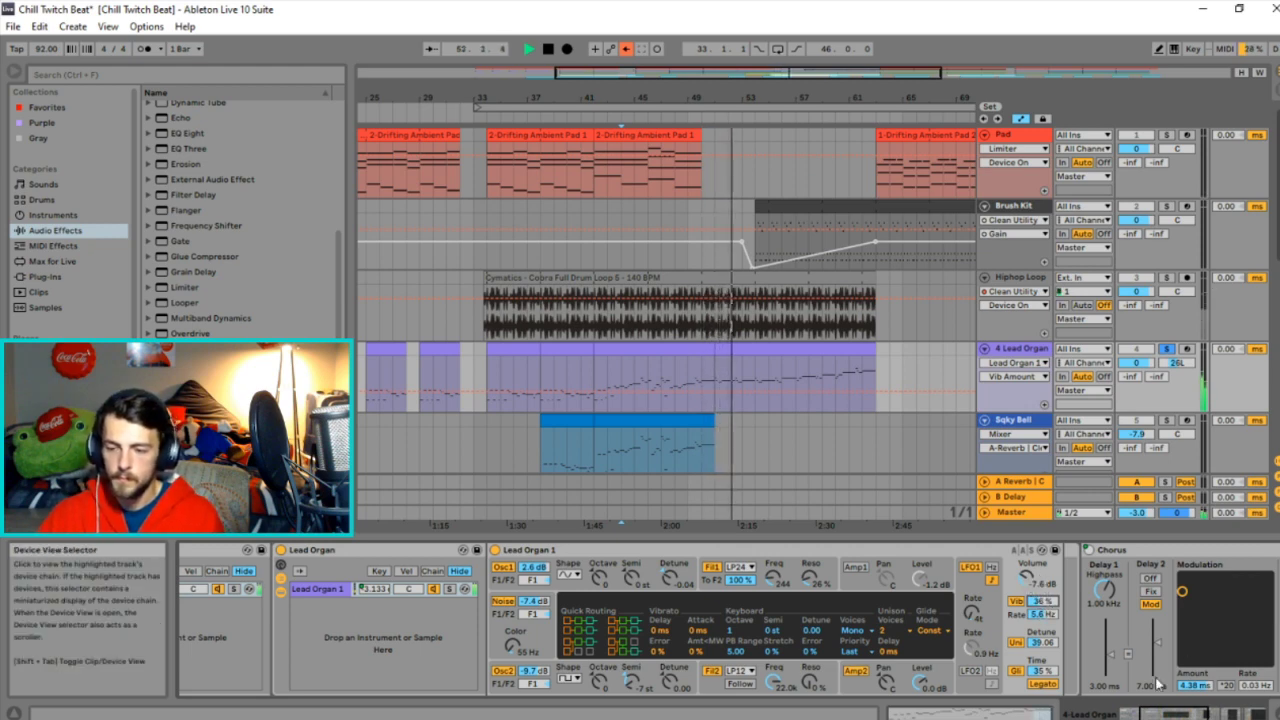
Unfold the Auto Filter after the Chorus to examine its settings, and stop playback.
{"action": "scroll", "coordinate": [1200, 705], "scroll_direction": "down", "scroll_amount": 2}
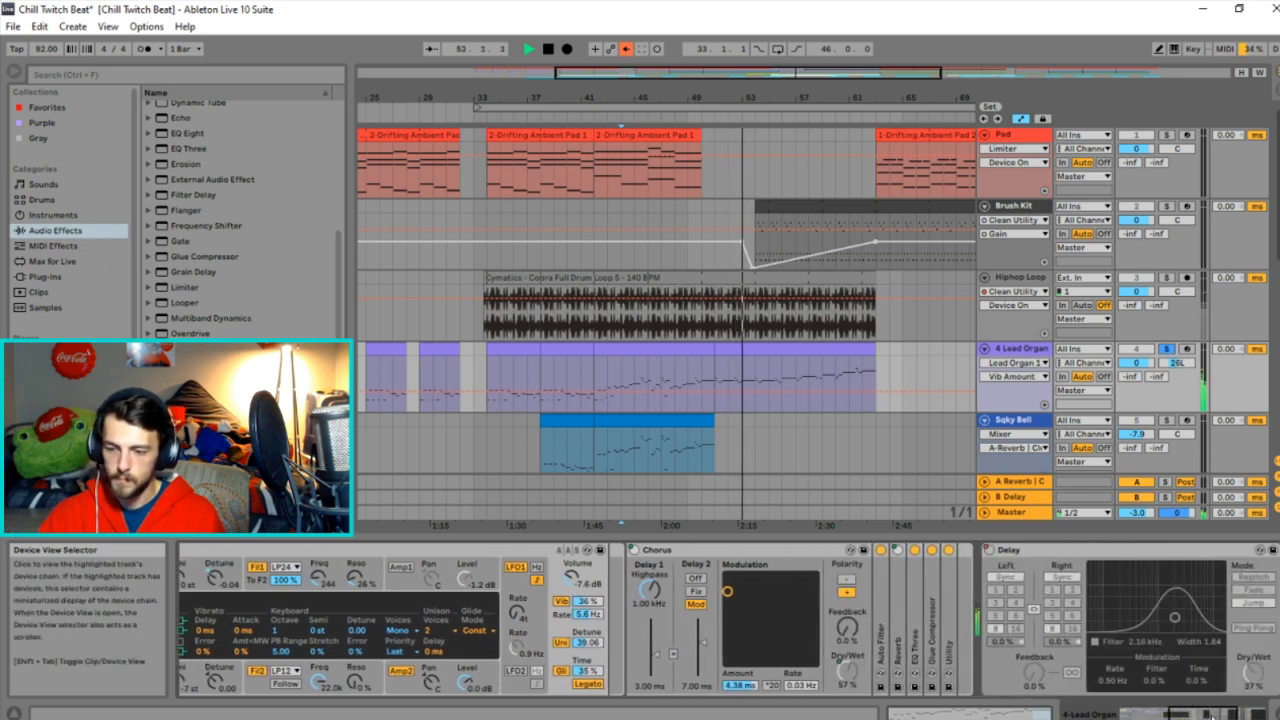
{"action": "double_click", "coordinate": [883, 606]}
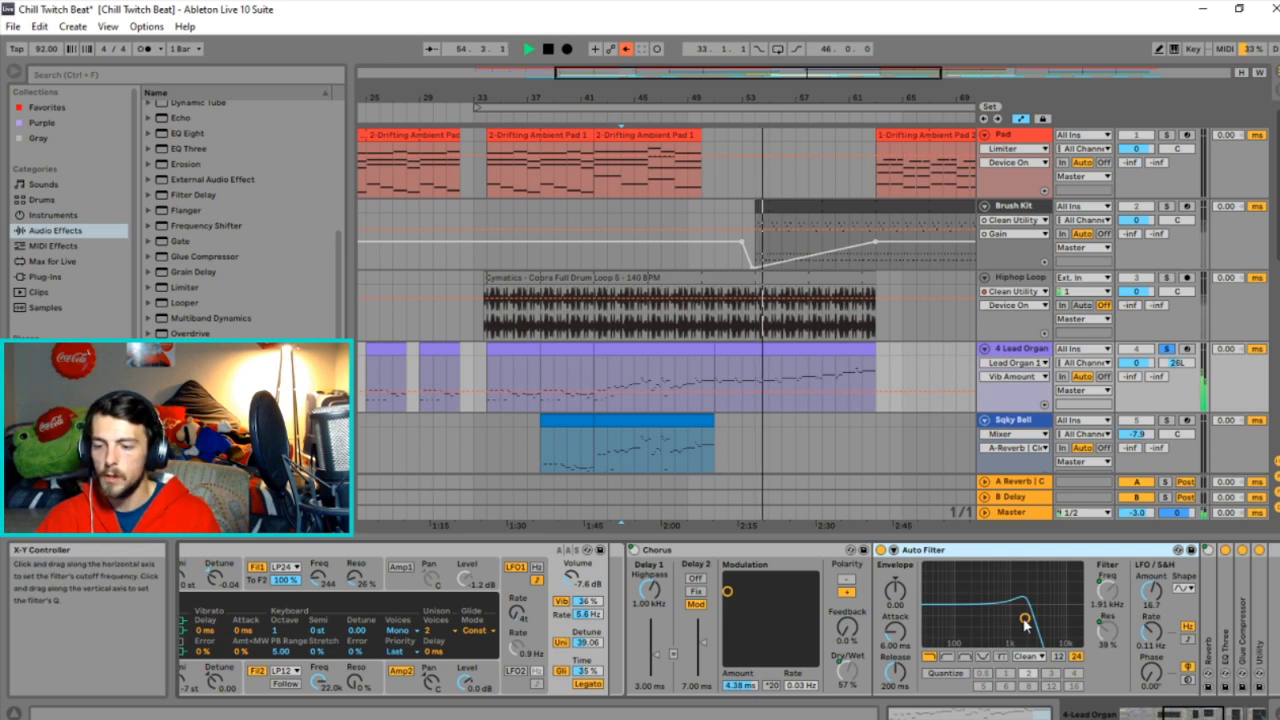
{"action": "key", "text": "space"}
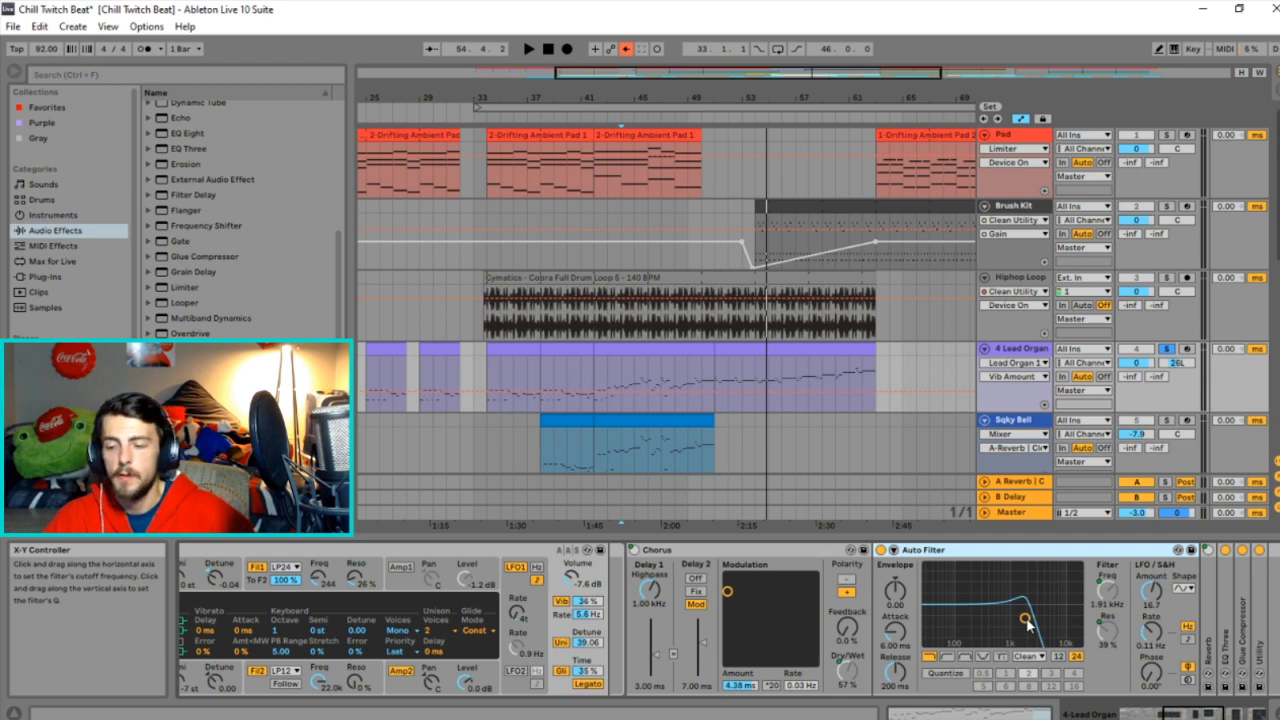
Remove the Auto Filter from the Lead Organ chain and play the track from bar 45.
{"action": "left_click", "coordinate": [1024, 619]}
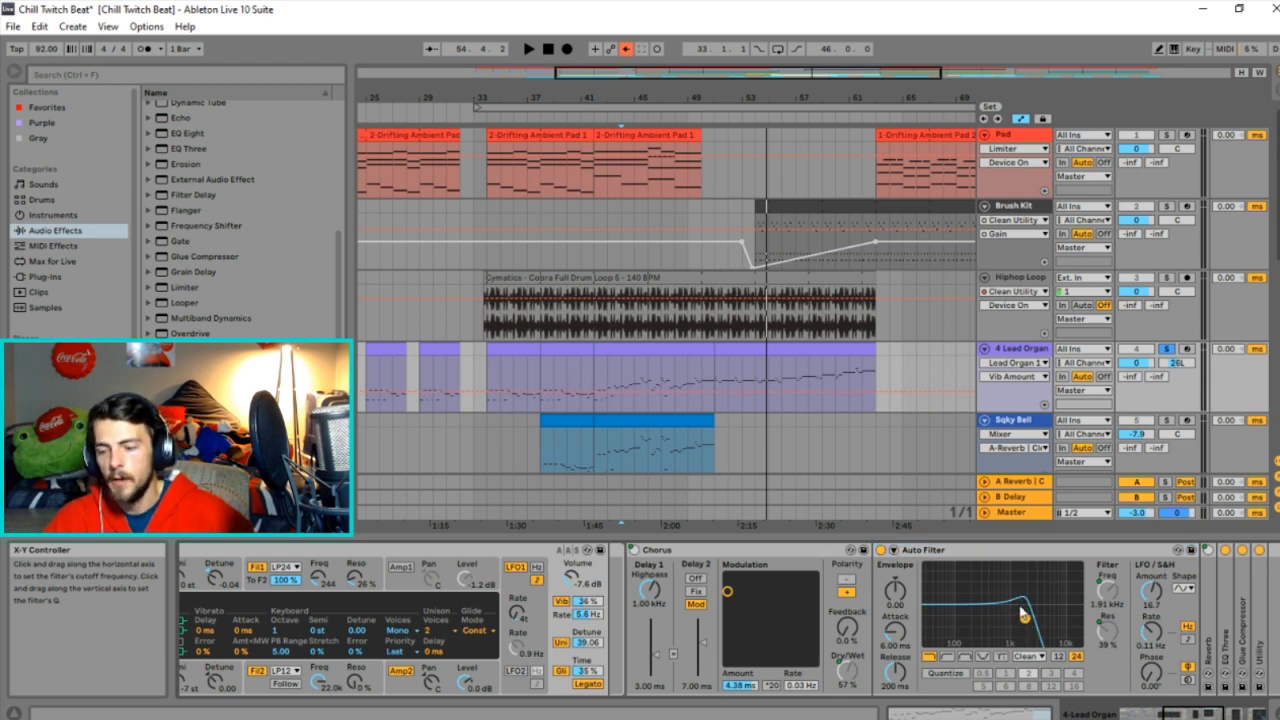
{"action": "left_click", "coordinate": [943, 553]}
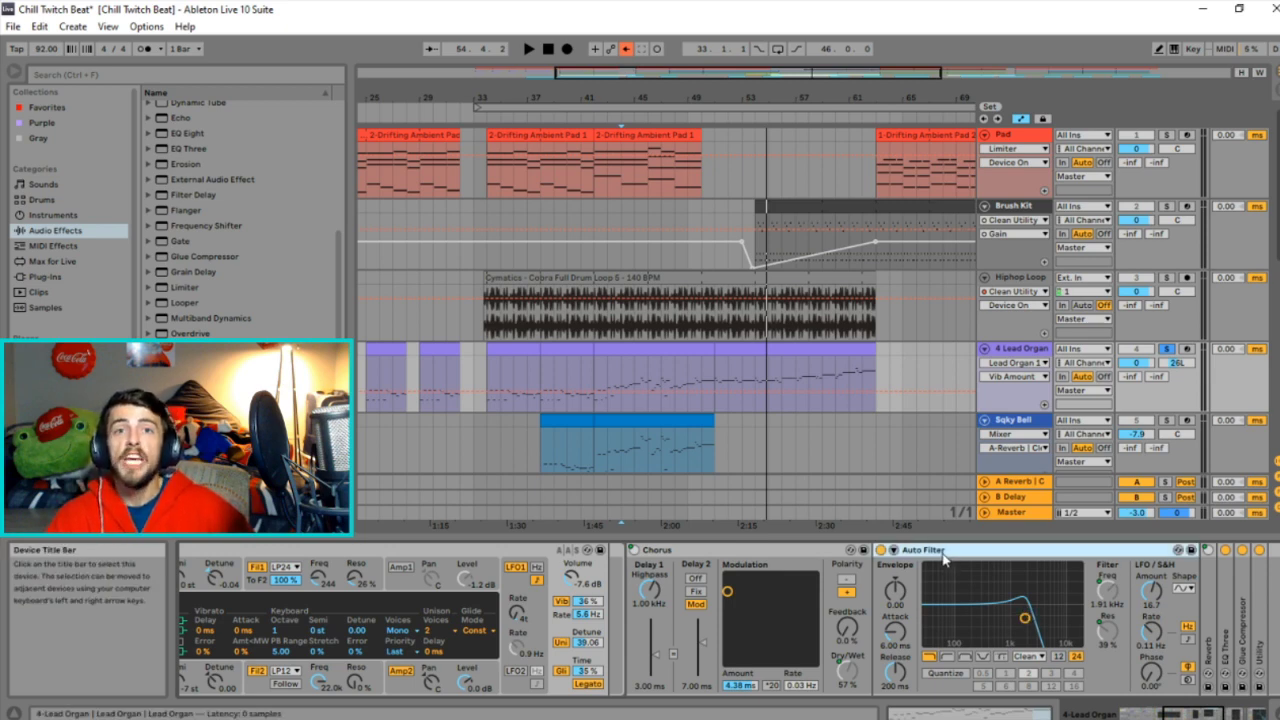
{"action": "left_click", "coordinate": [635, 452]}
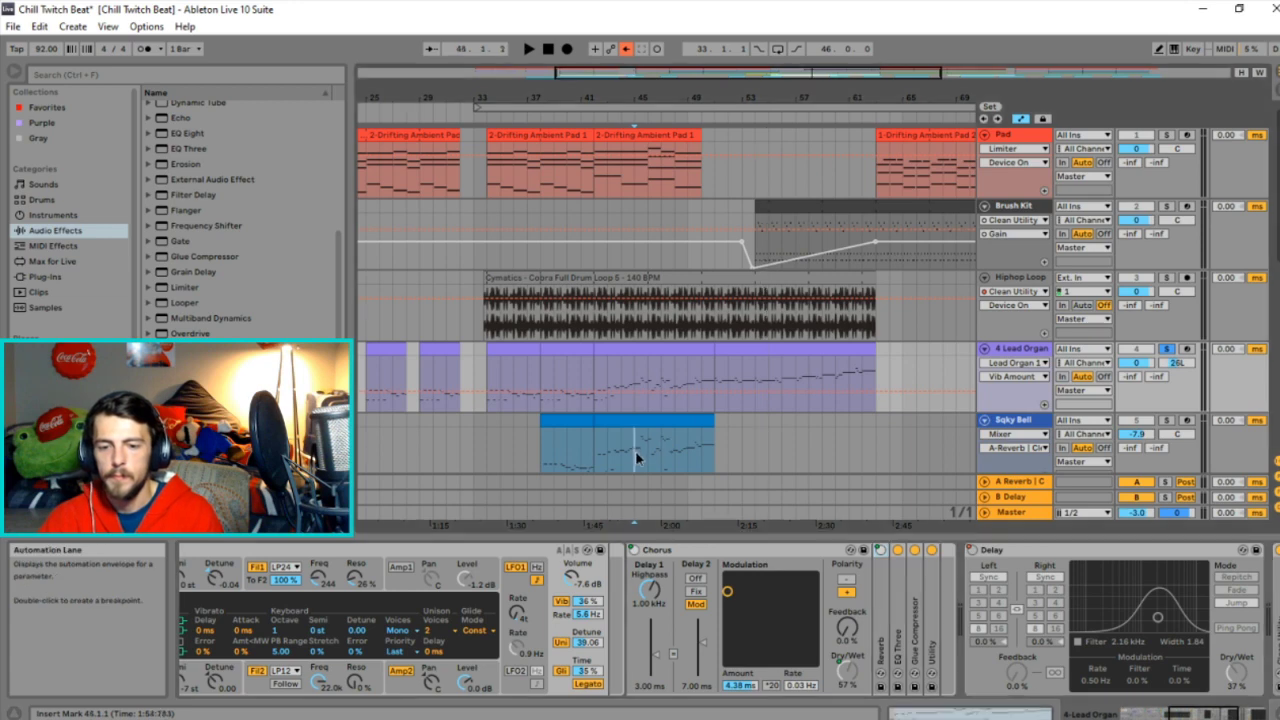
{"action": "key", "text": "space"}
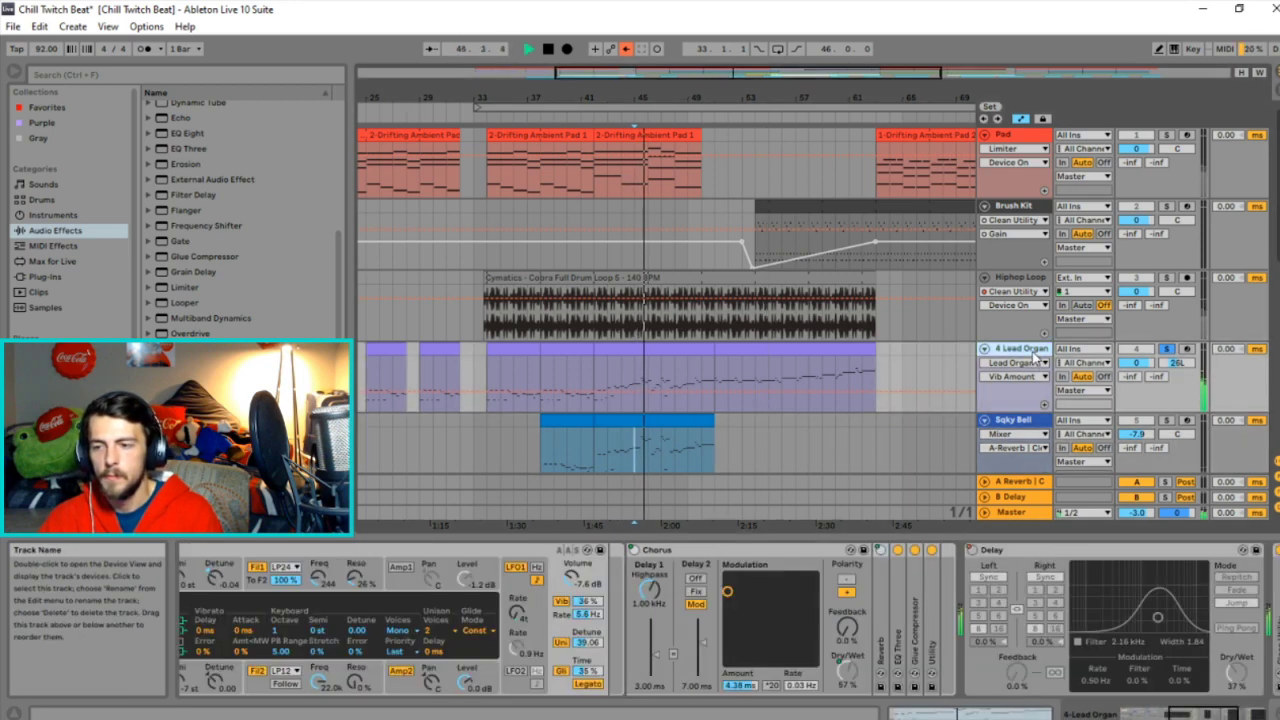
Unfold the Lead Organ's EQ Three, listen with it switched off, and delete it.
{"action": "left_click", "coordinate": [1030, 350]}
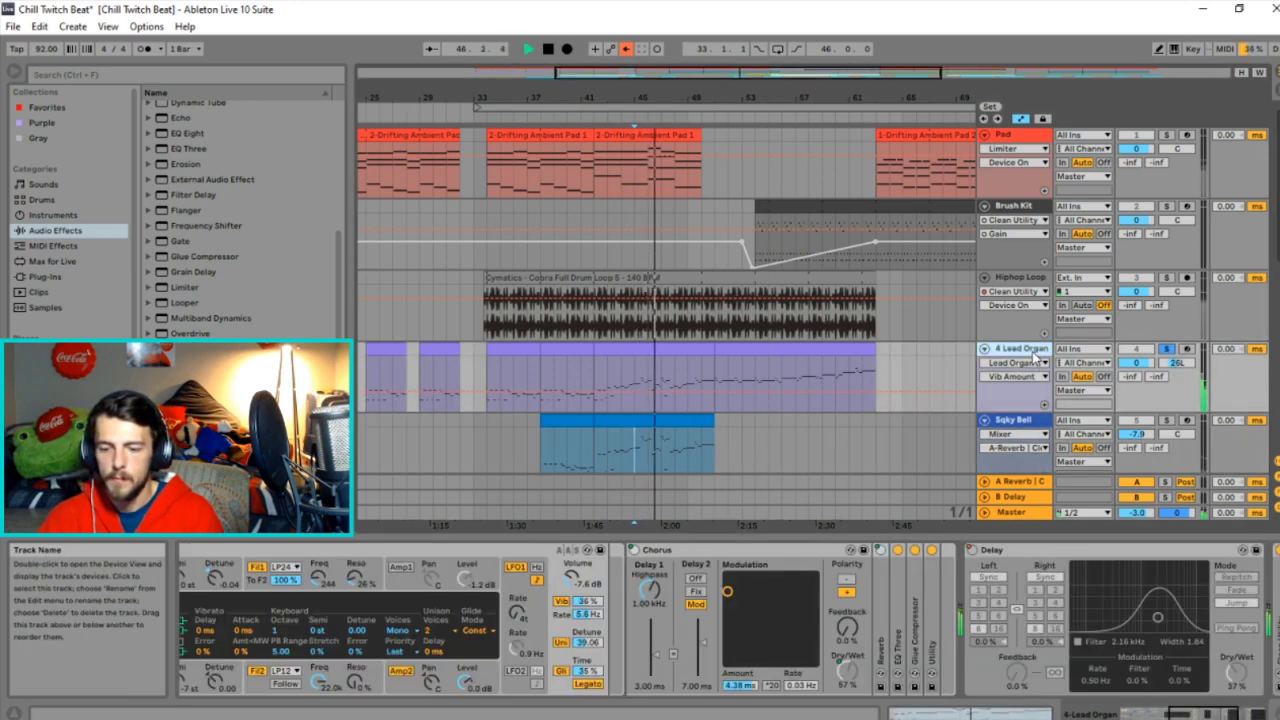
{"action": "double_click", "coordinate": [897, 588]}
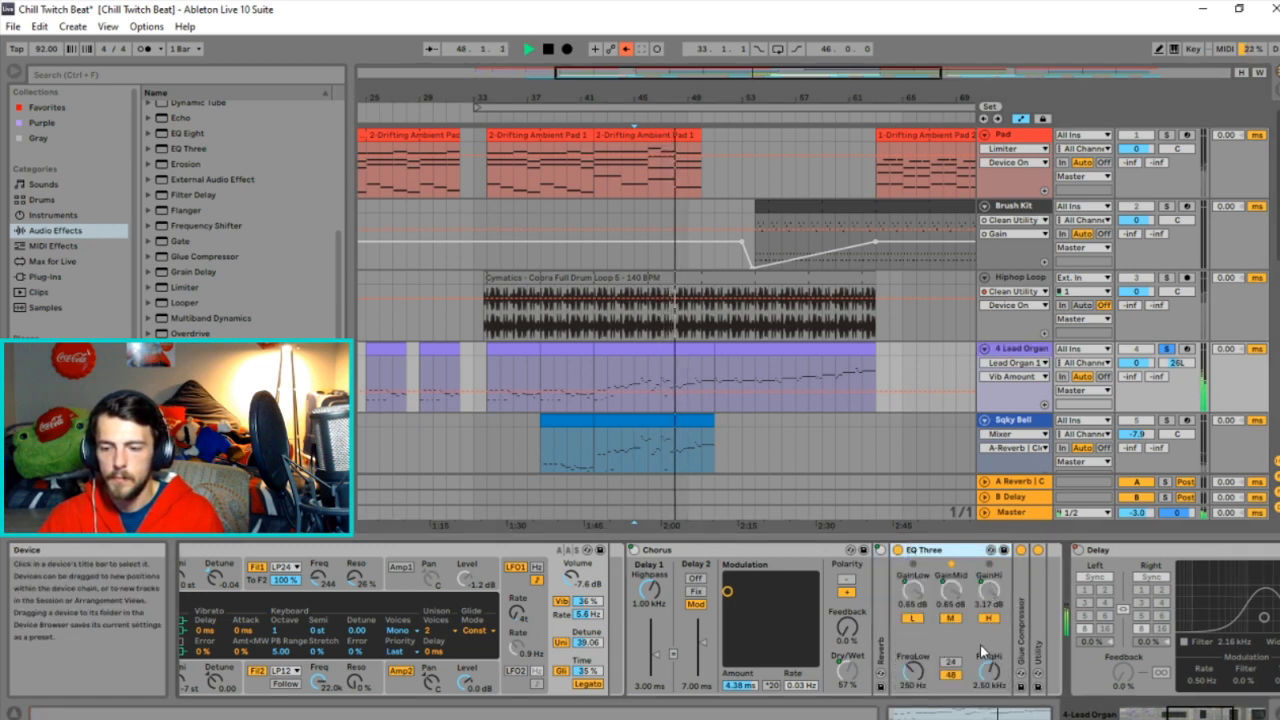
{"action": "key", "text": "space"}
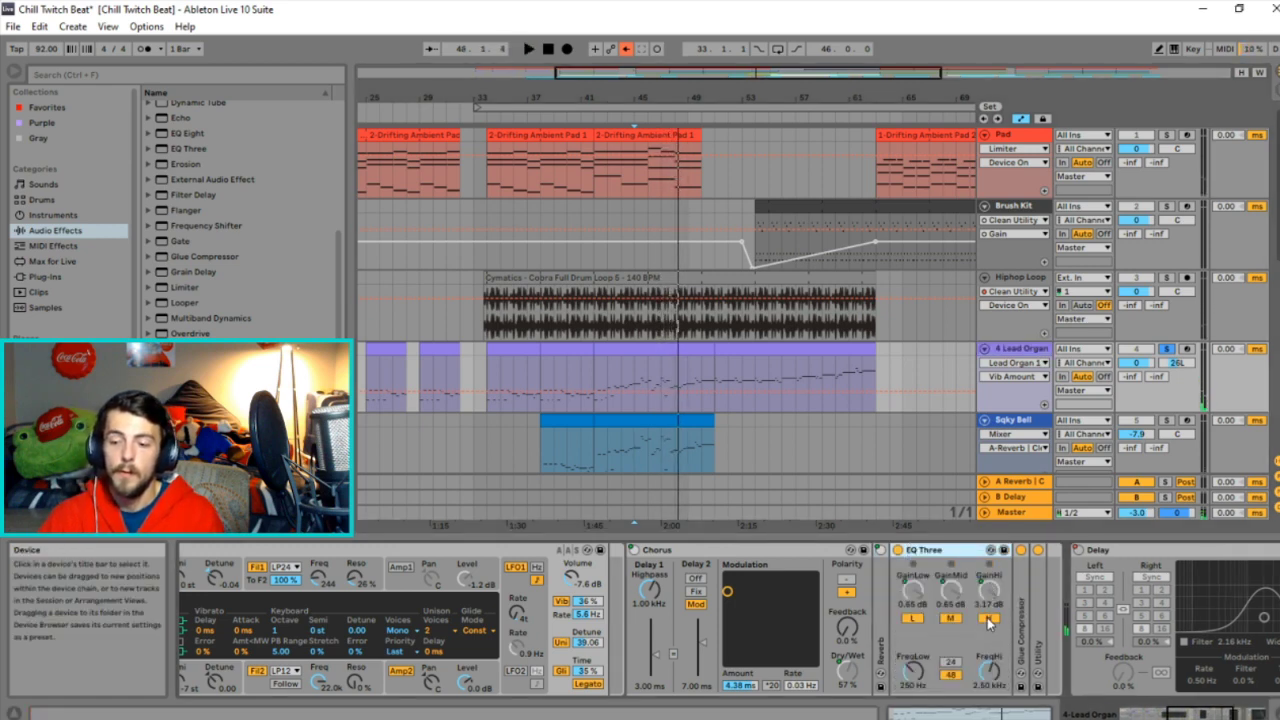
{"action": "left_click", "coordinate": [897, 549]}
{"action": "key", "text": "space"}
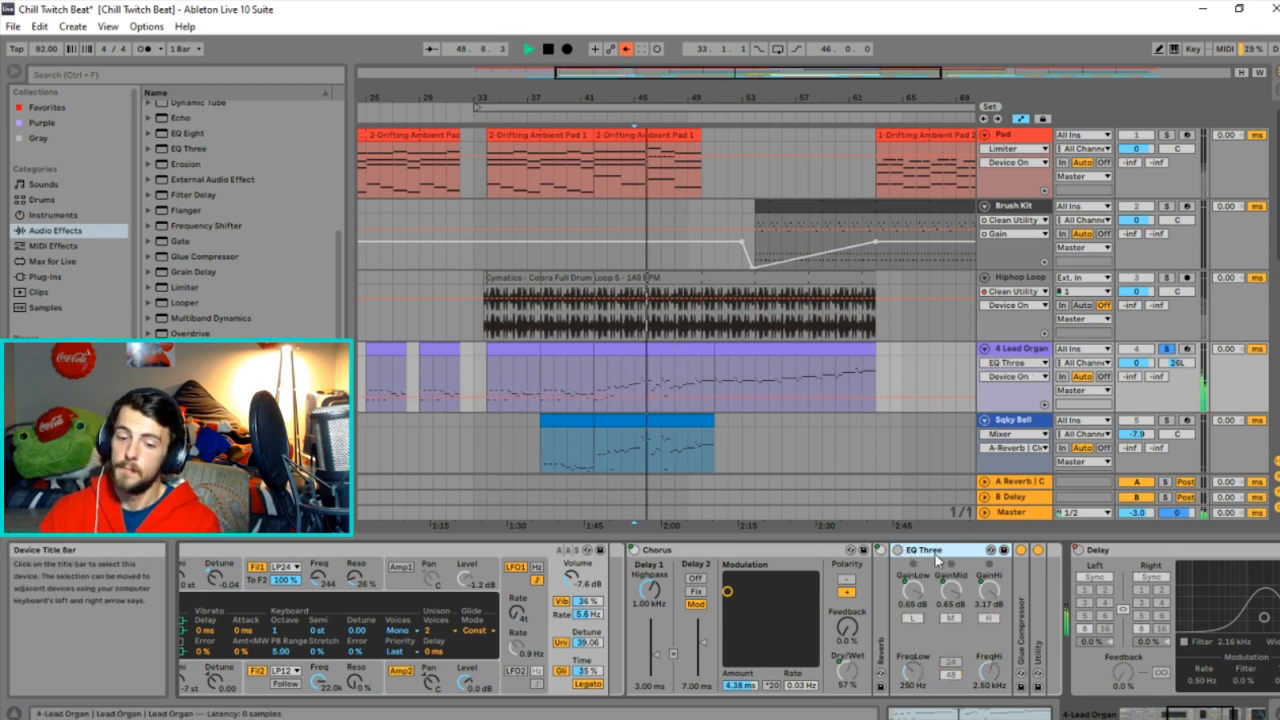
{"action": "key", "text": "Delete"}
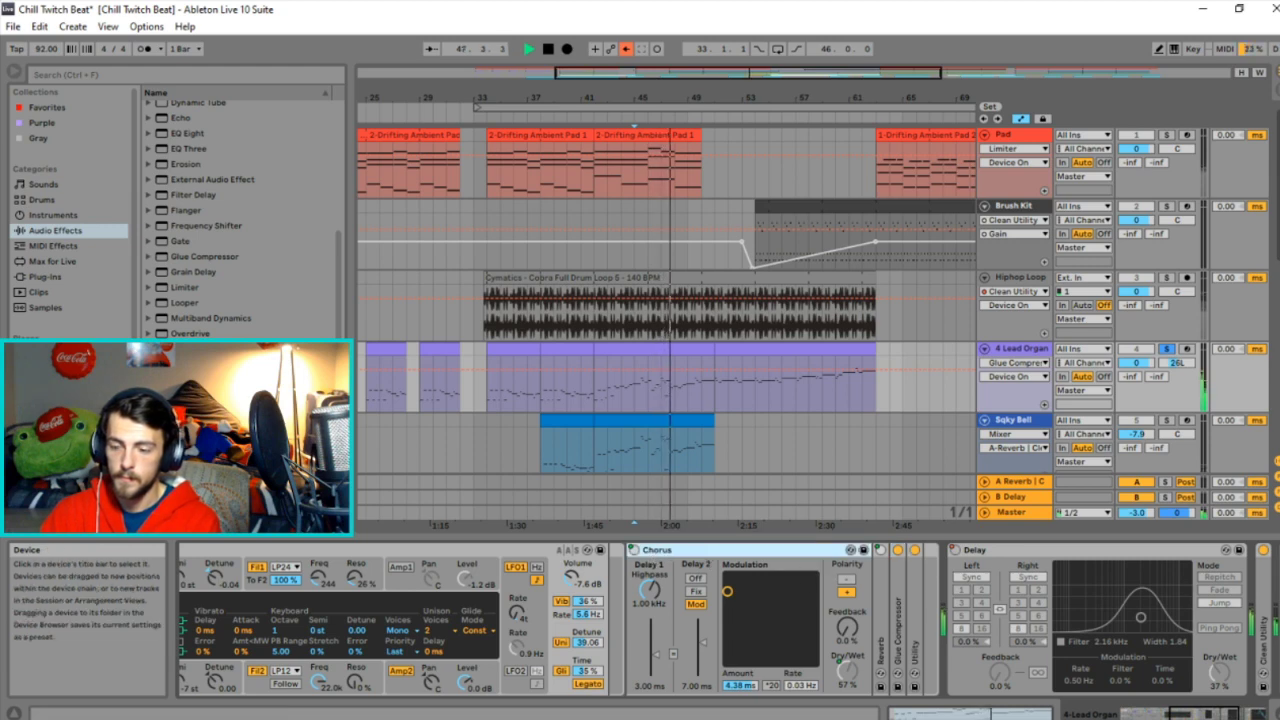
Unmap the Chorus on/off switch and its dry/wet mix from the Lead Organ's Chorus Amount macro, keeping the Chorus on.
{"action": "scroll", "coordinate": [500, 615], "scroll_direction": "up", "scroll_amount": 10}
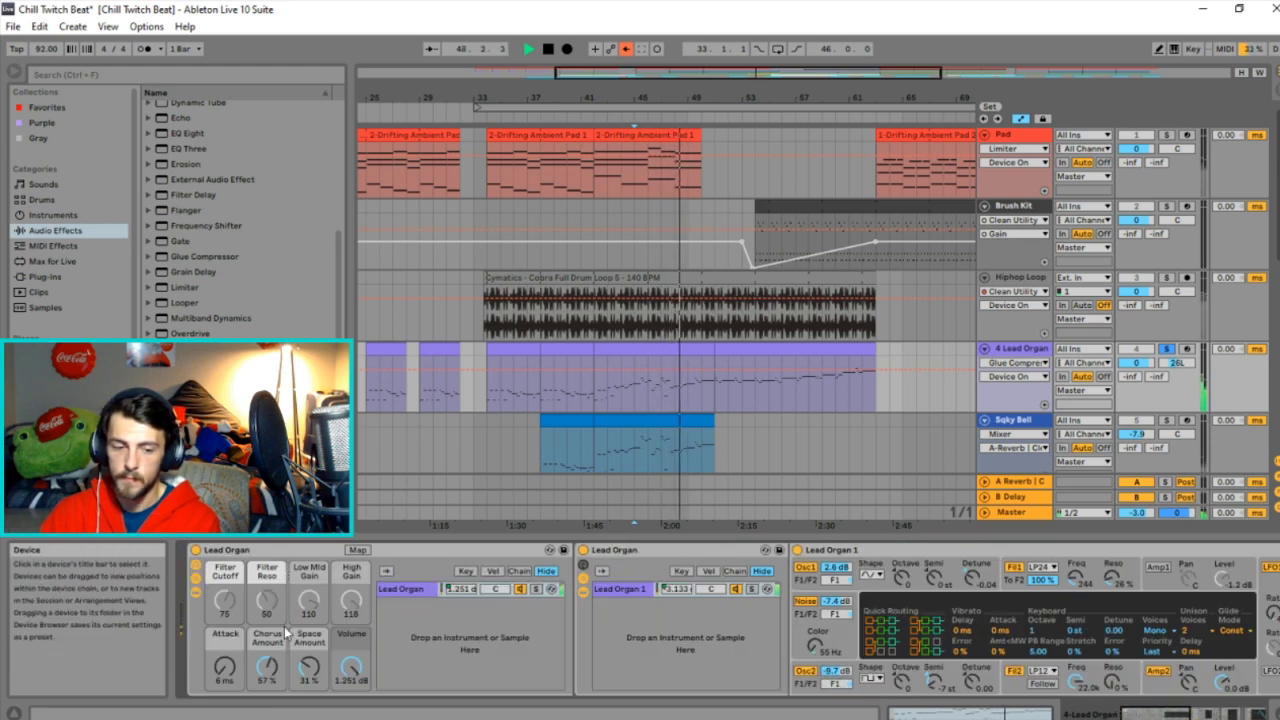
{"action": "left_click", "coordinate": [330, 677]}
{"action": "left_click", "coordinate": [1182, 714]}
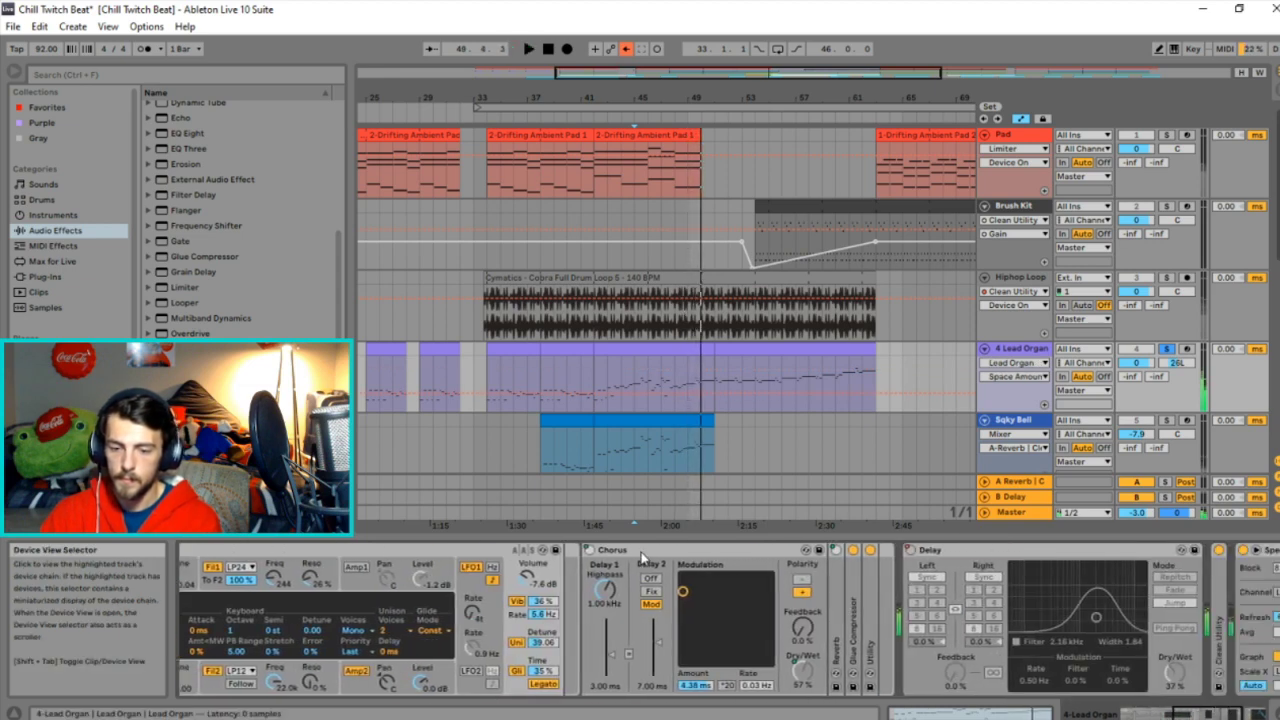
{"action": "key", "text": "space"}
{"action": "right_click", "coordinate": [592, 552]}
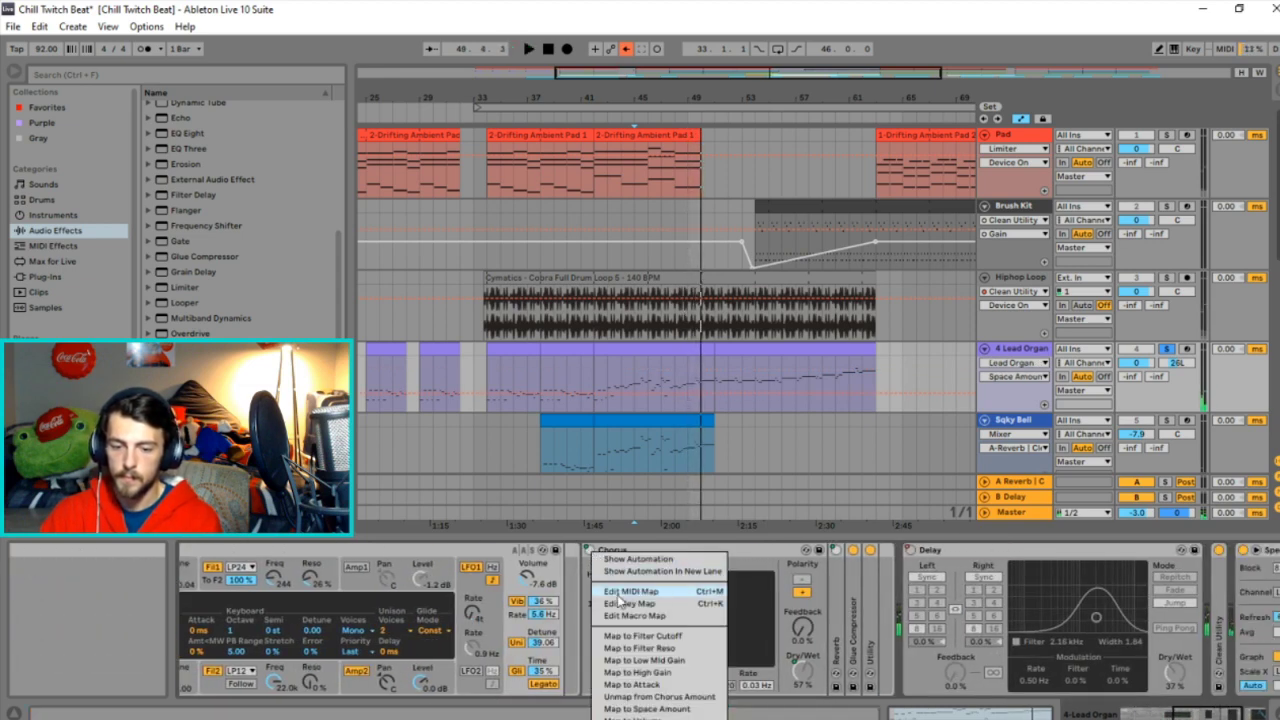
{"action": "left_click", "coordinate": [647, 709]}
{"action": "key", "text": "space"}
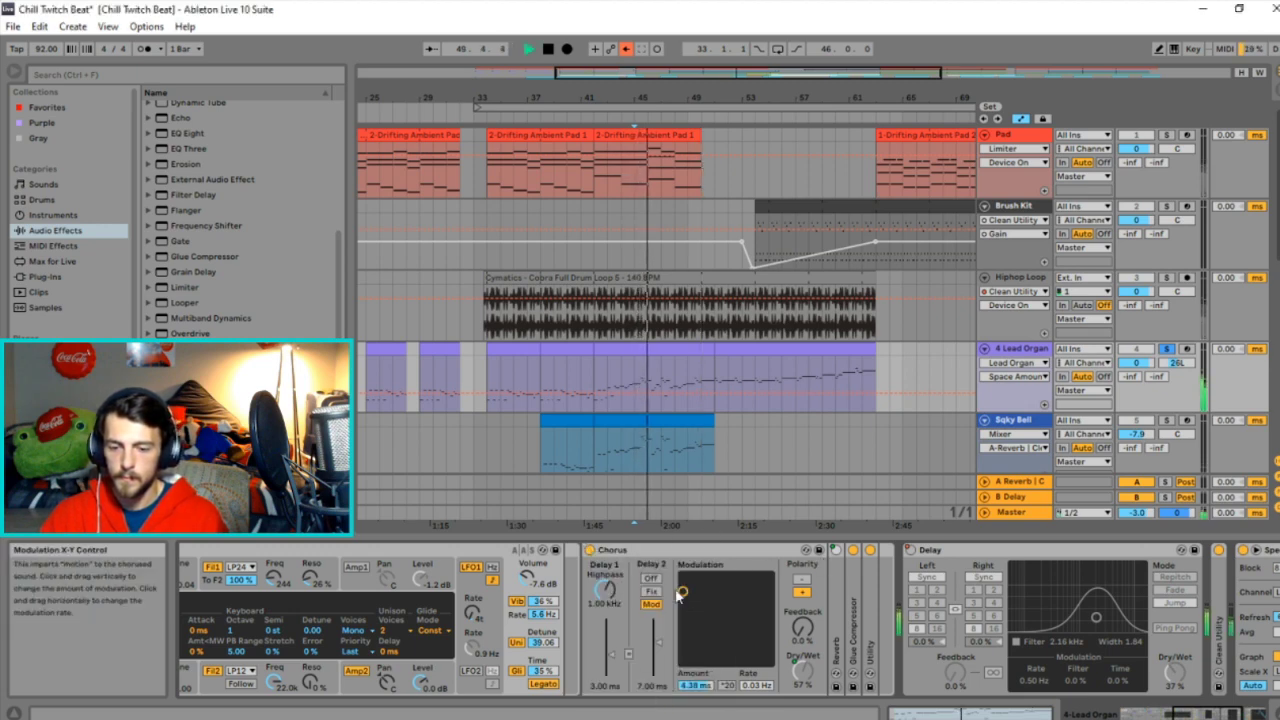
{"action": "right_click", "coordinate": [809, 673]}
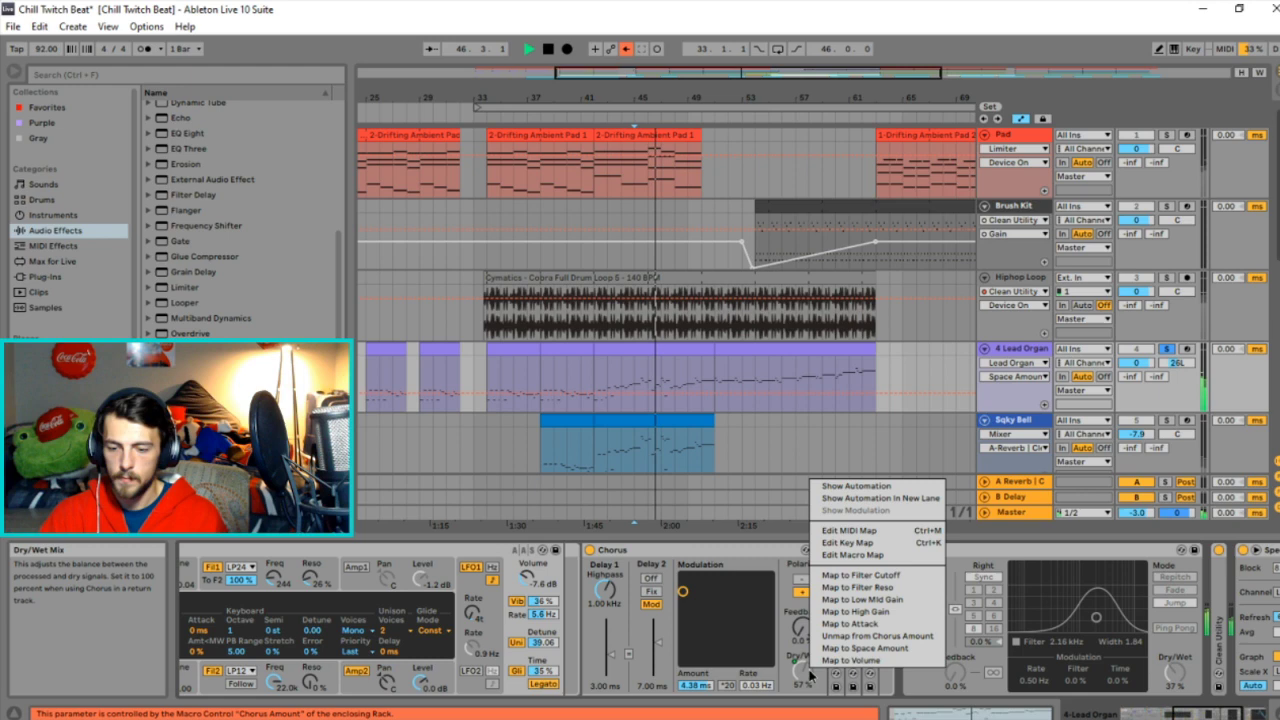
{"action": "left_click", "coordinate": [877, 636]}
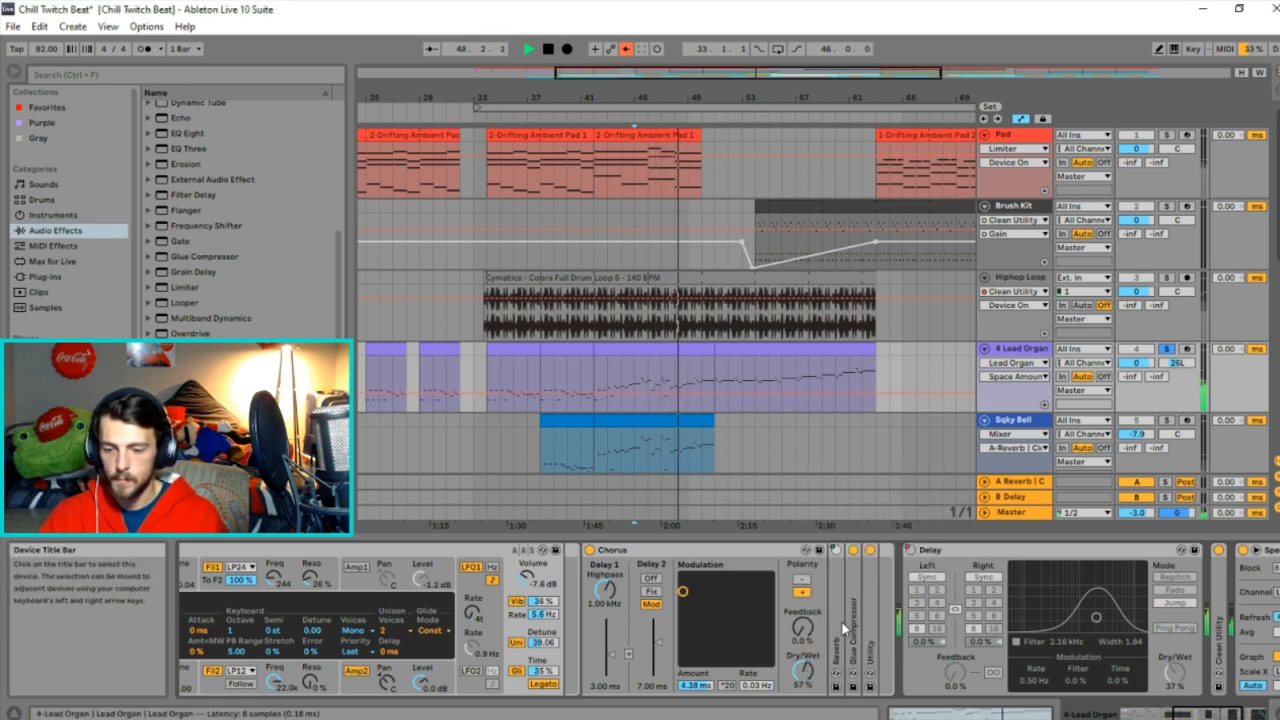
Unfold the Reverb to check its macro mapping, set the Lead Organ's Space Amount macro to 0.0 %, and stop playback.
{"action": "double_click", "coordinate": [838, 566]}
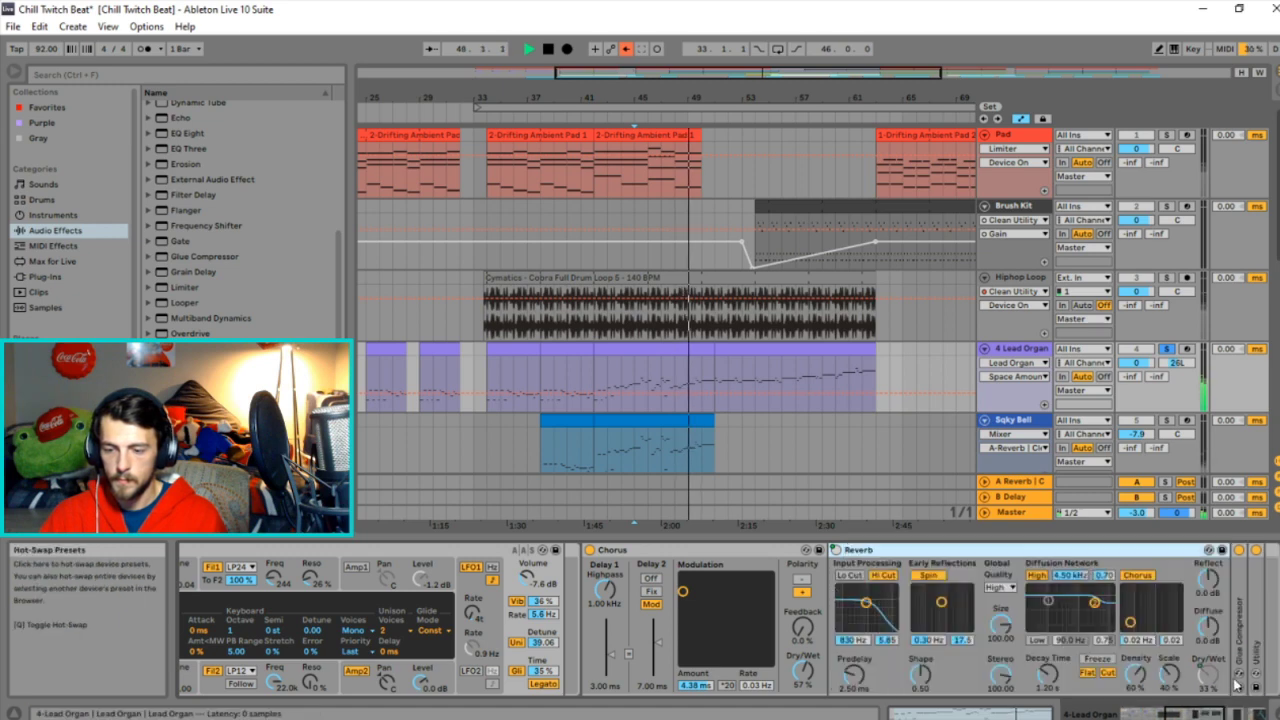
{"action": "left_click", "coordinate": [836, 551]}
{"action": "right_click", "coordinate": [836, 551]}
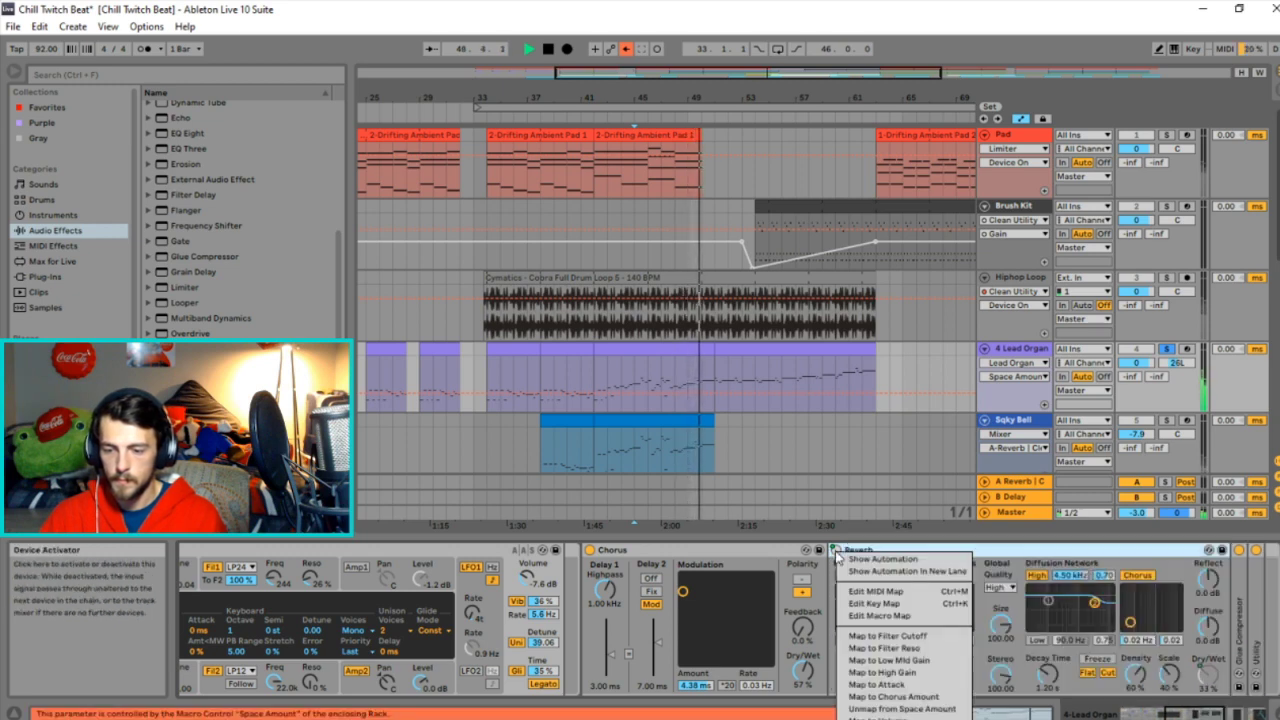
{"action": "key", "text": "Escape"}
{"action": "left_click", "coordinate": [1138, 713]}
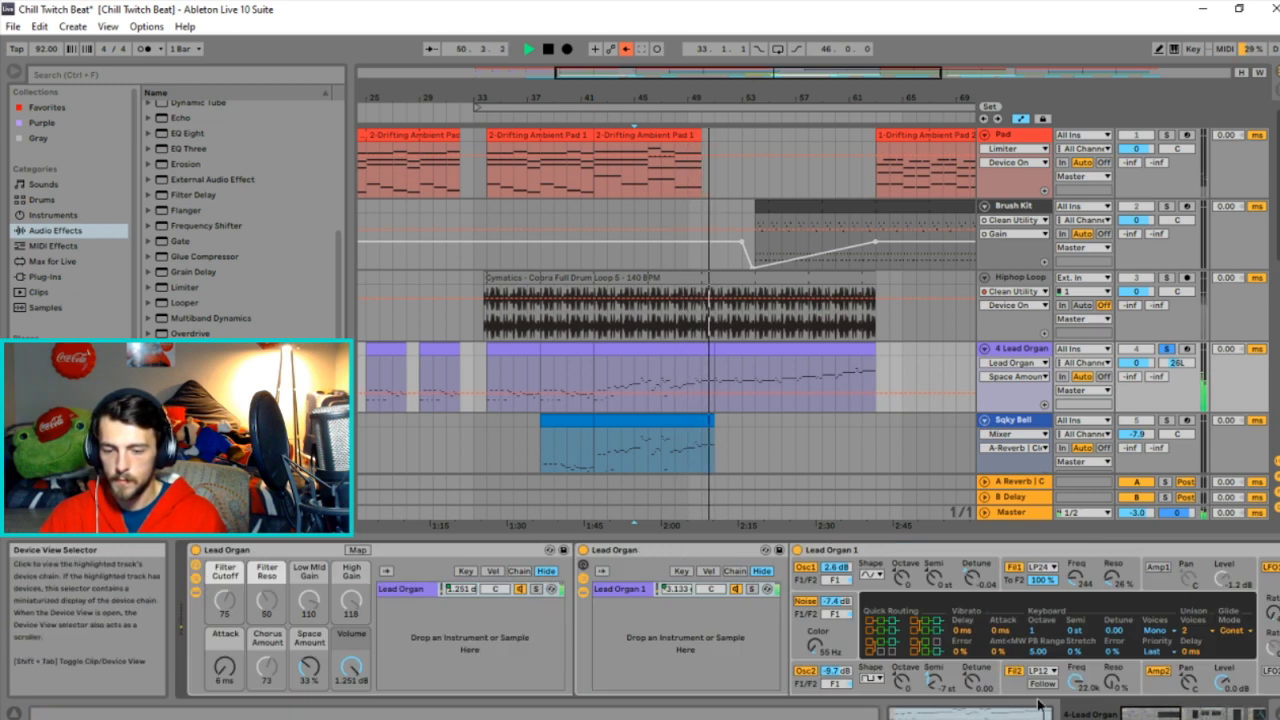
{"action": "key", "text": "space"}
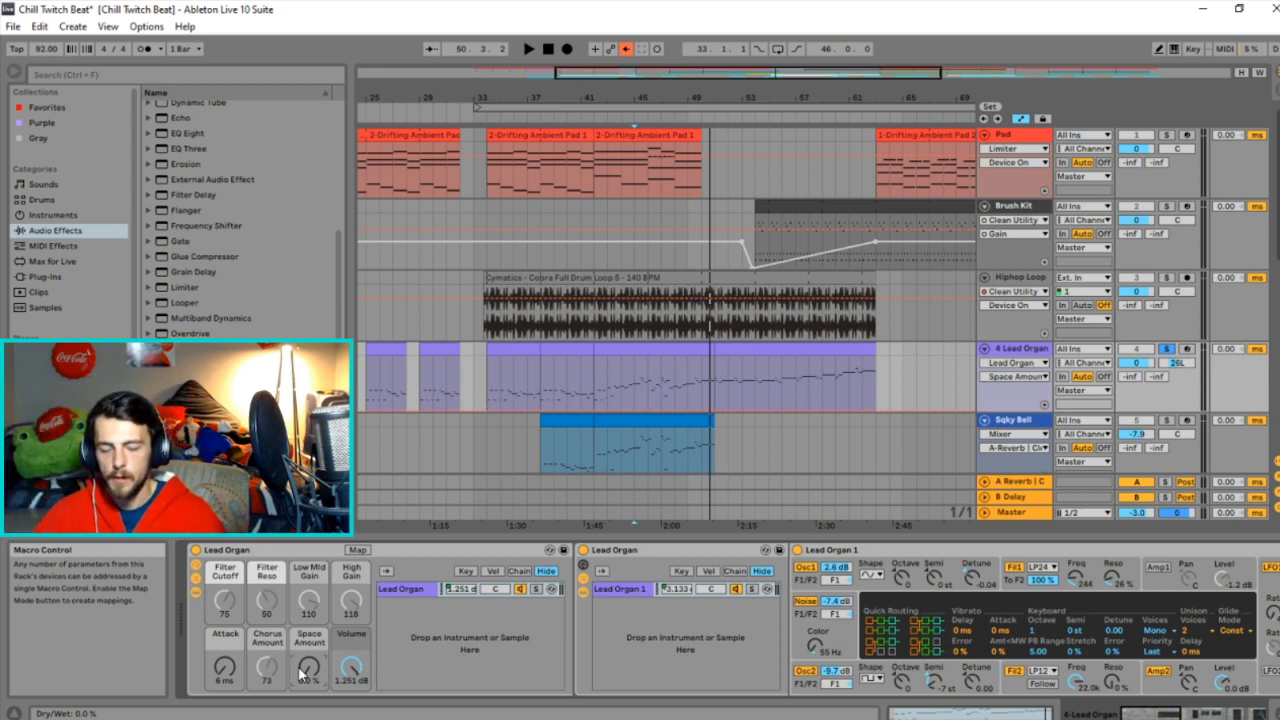
Play the Lead Organ from bar 47 and delete the Reverb after the Chorus.
{"action": "left_click", "coordinate": [664, 402]}
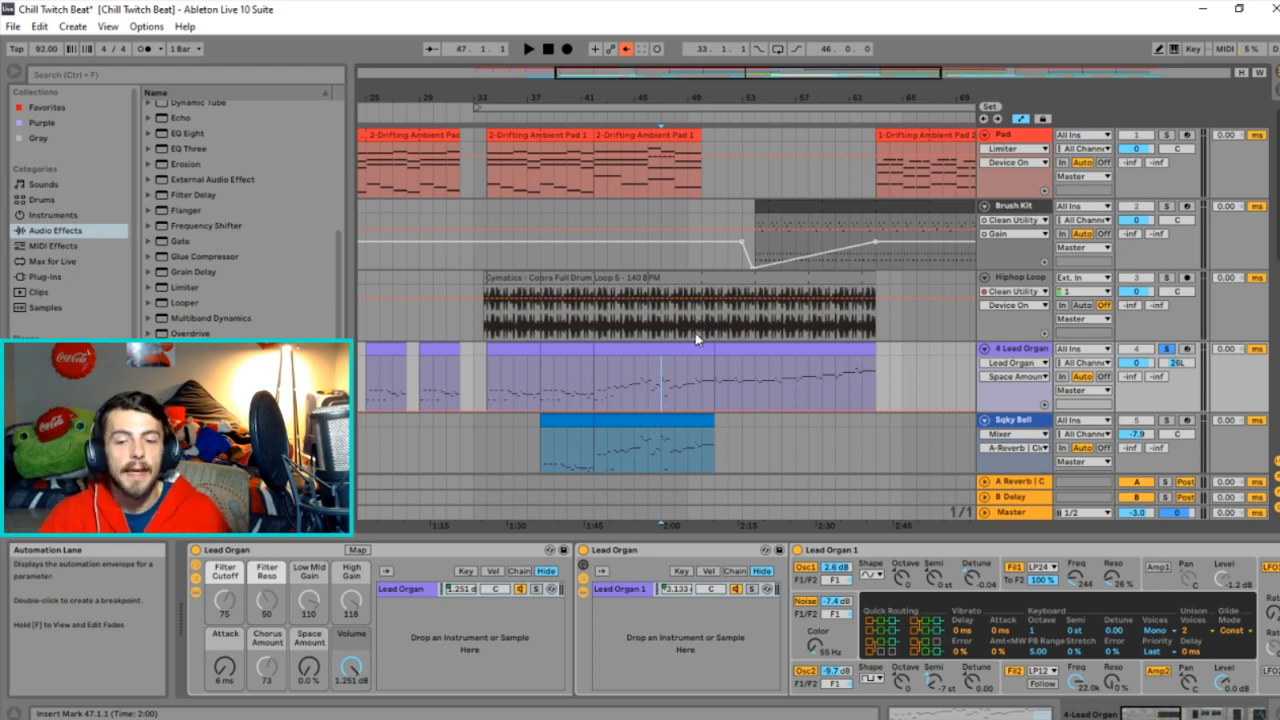
{"action": "key", "text": "space"}
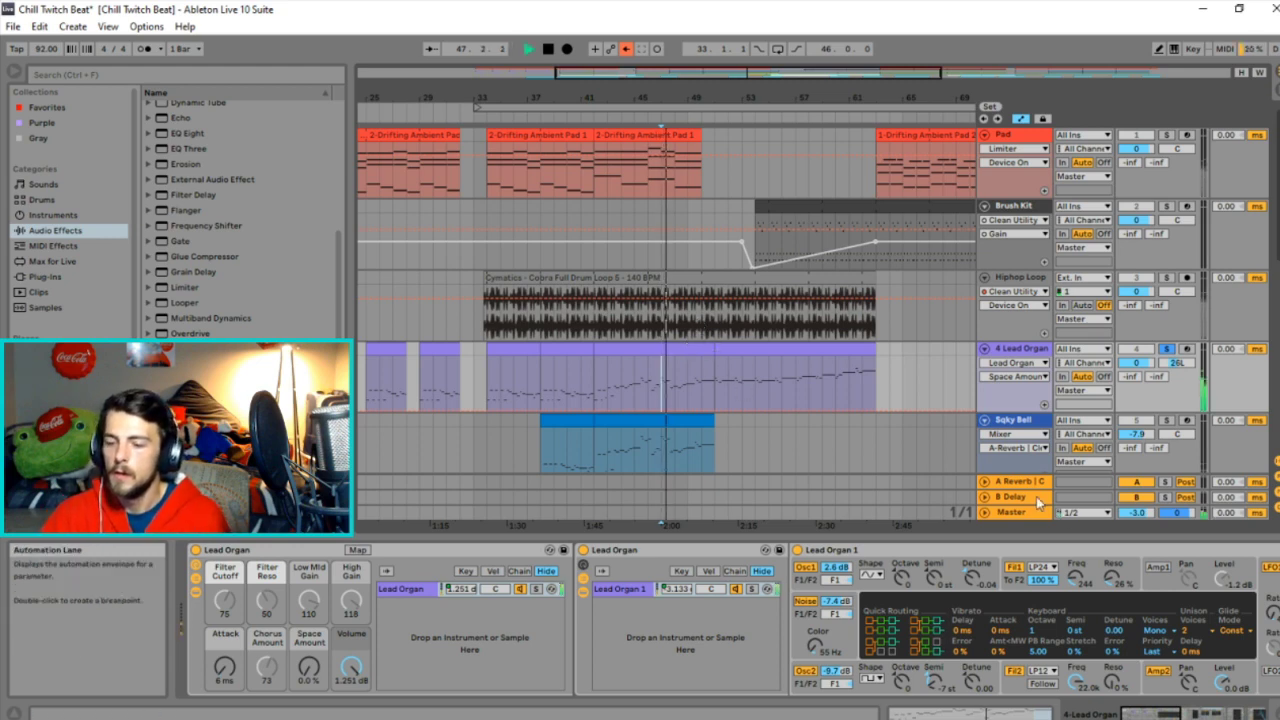
{"action": "scroll", "coordinate": [692, 572], "scroll_direction": "down", "scroll_amount": 5}
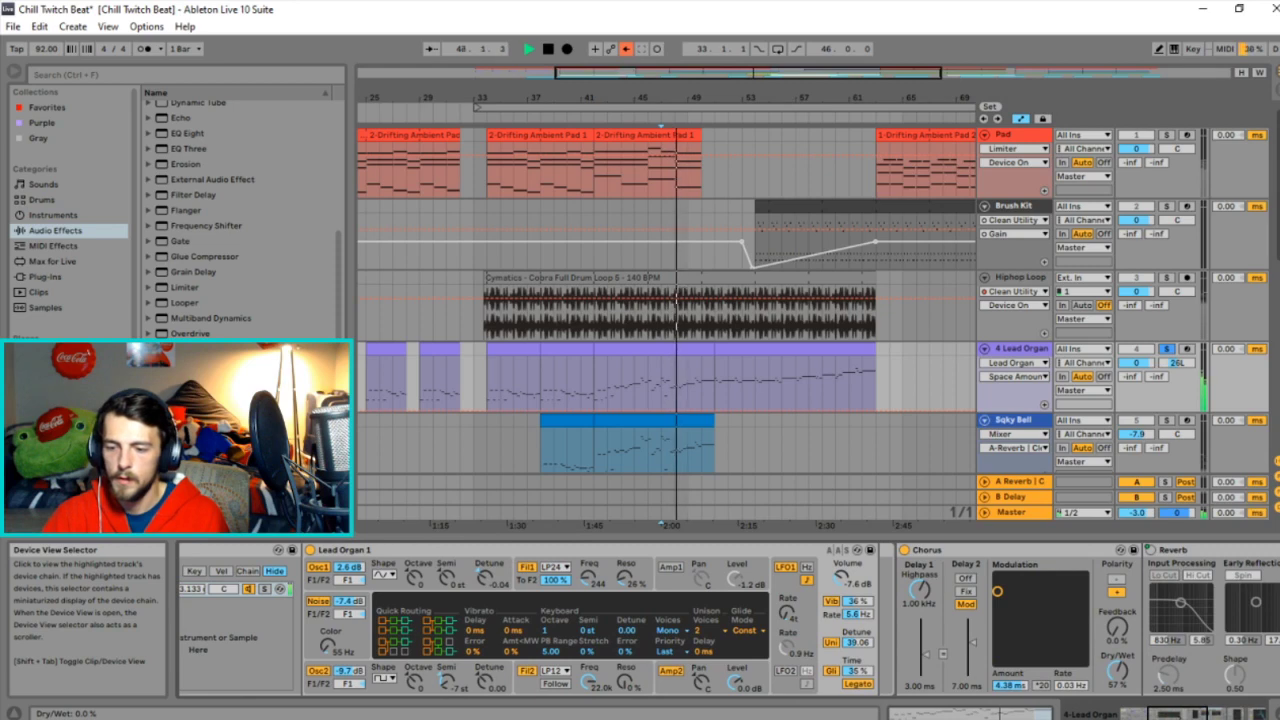
{"action": "scroll", "coordinate": [692, 572], "scroll_direction": "up", "scroll_amount": 2}
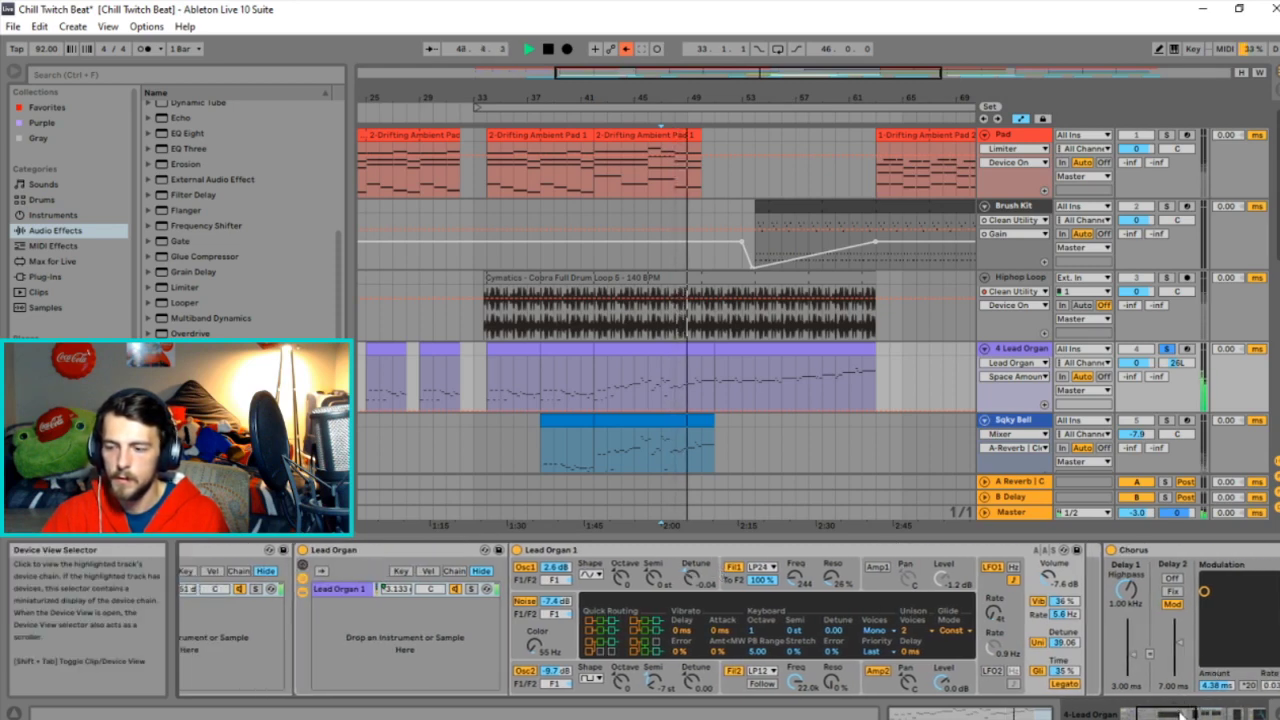
{"action": "scroll", "coordinate": [692, 572], "scroll_direction": "down", "scroll_amount": 6}
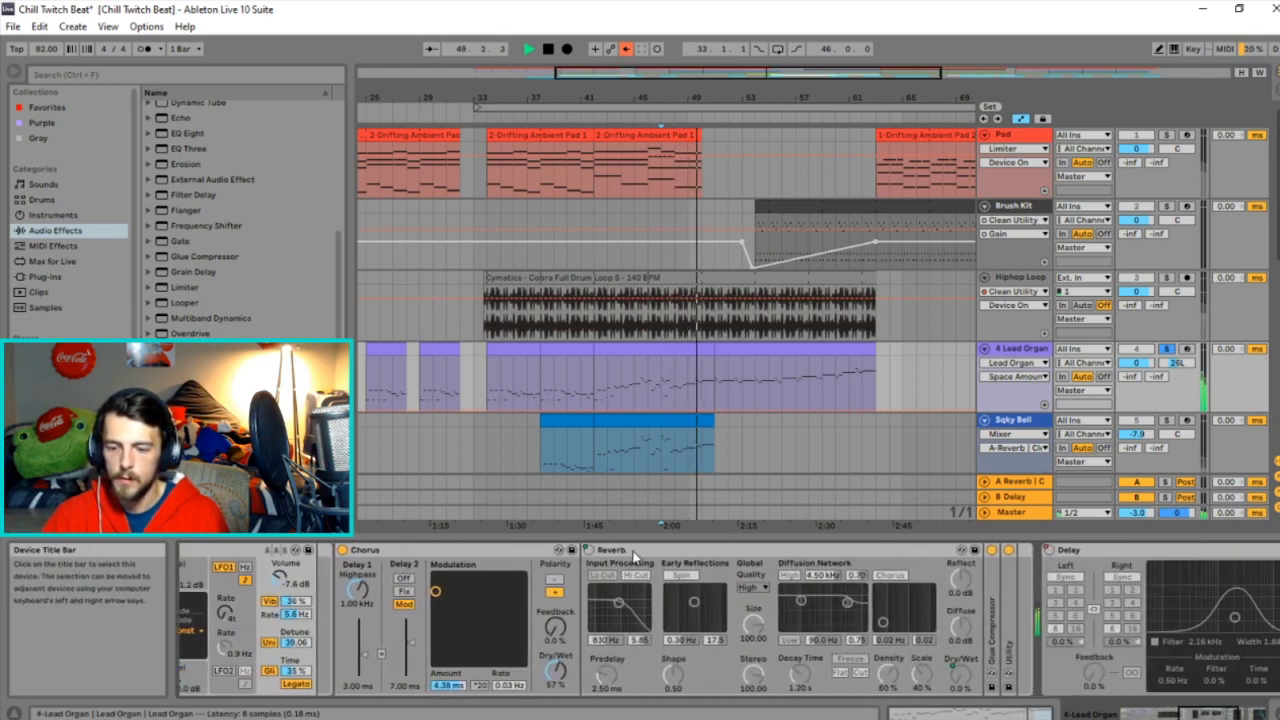
{"action": "left_click", "coordinate": [634, 549]}
{"action": "key", "text": "Delete"}
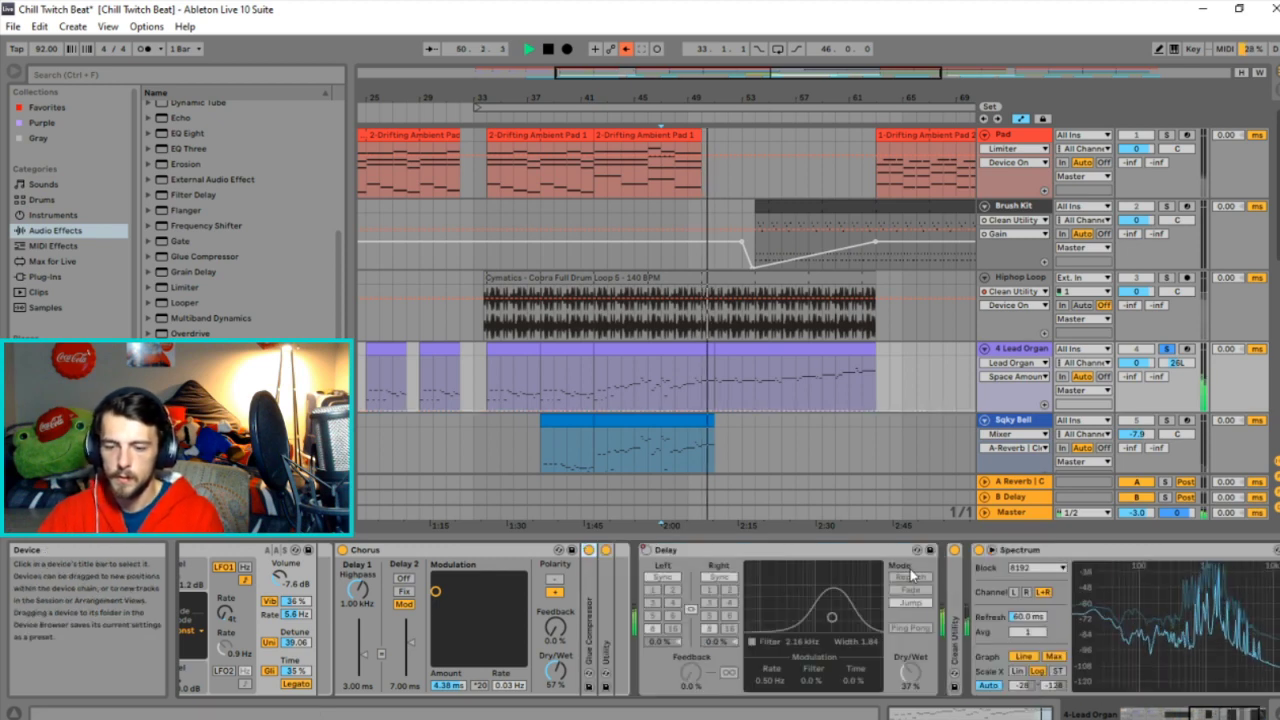
Unfold the Glue Compressor, set its threshold to -8.25 dB, and audition Soft clipping, leaving it off.
{"action": "double_click", "coordinate": [593, 622]}
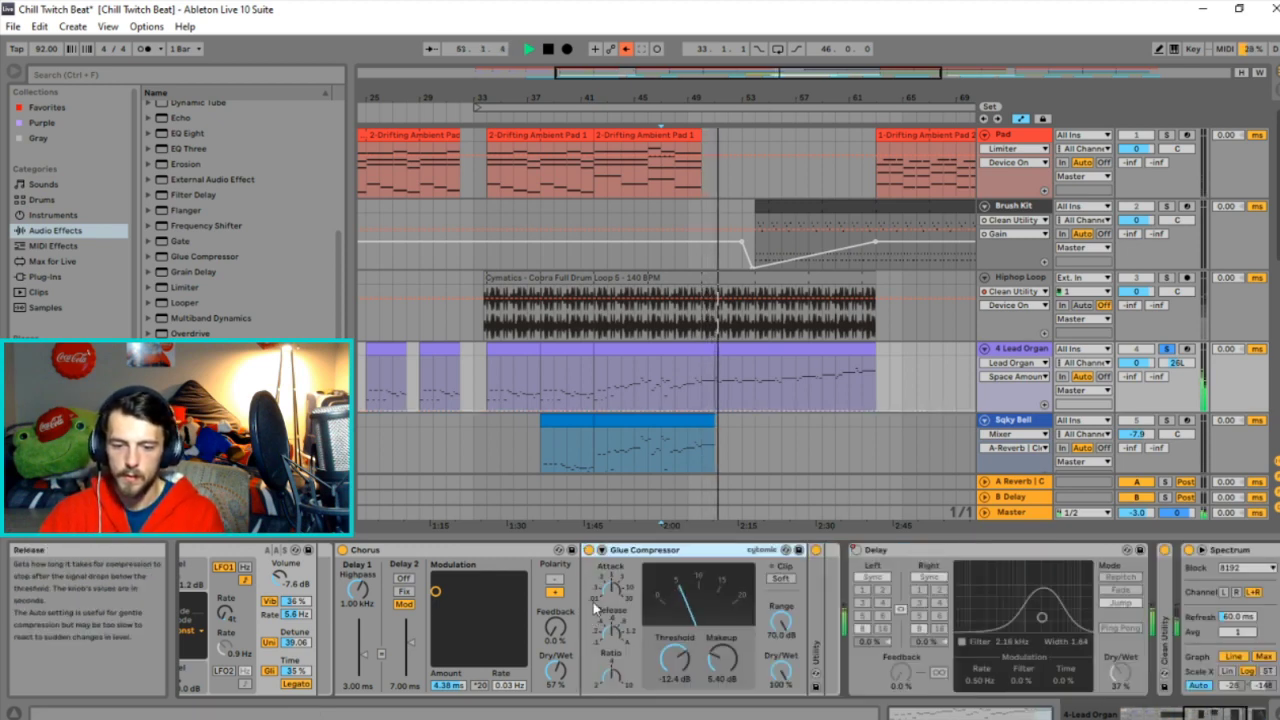
{"action": "left_click", "coordinate": [588, 550]}
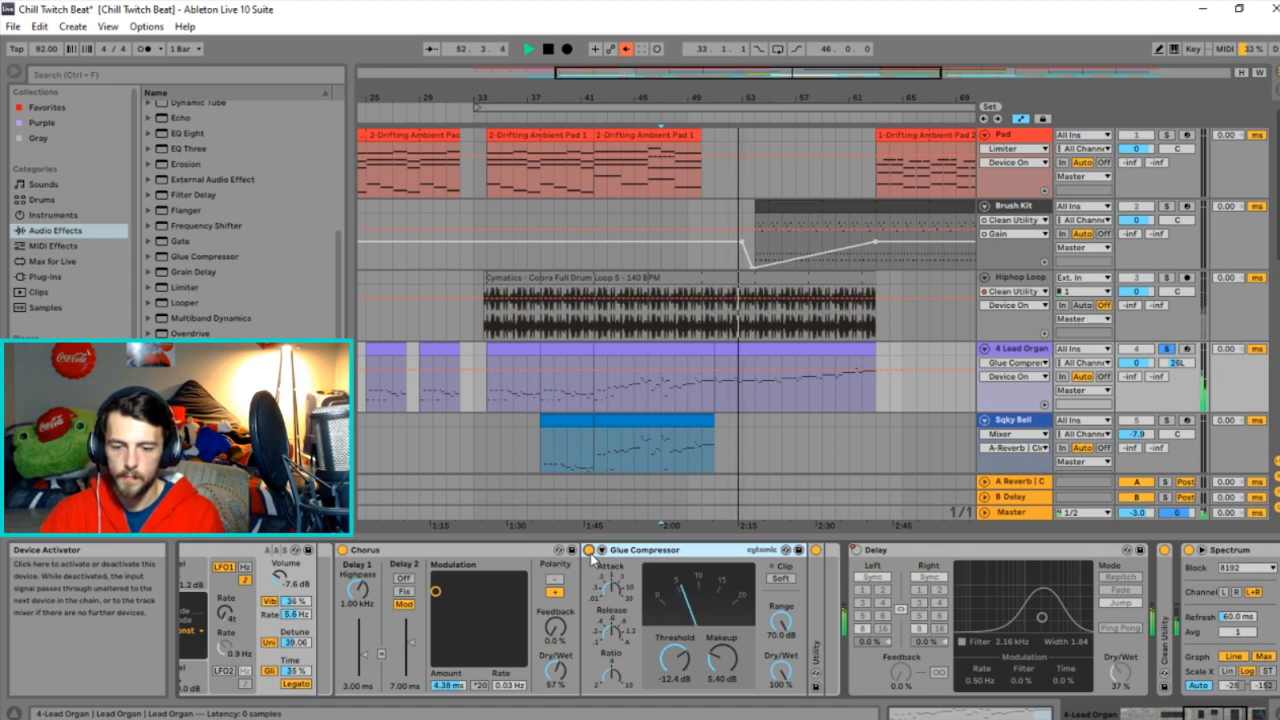
{"action": "mouse_move", "coordinate": [674, 657]}
{"action": "left_mouse_down"}
{"action": "mouse_move", "coordinate": [674, 635]}
{"action": "mouse_move", "coordinate": [679, 662]}
{"action": "left_mouse_up"}
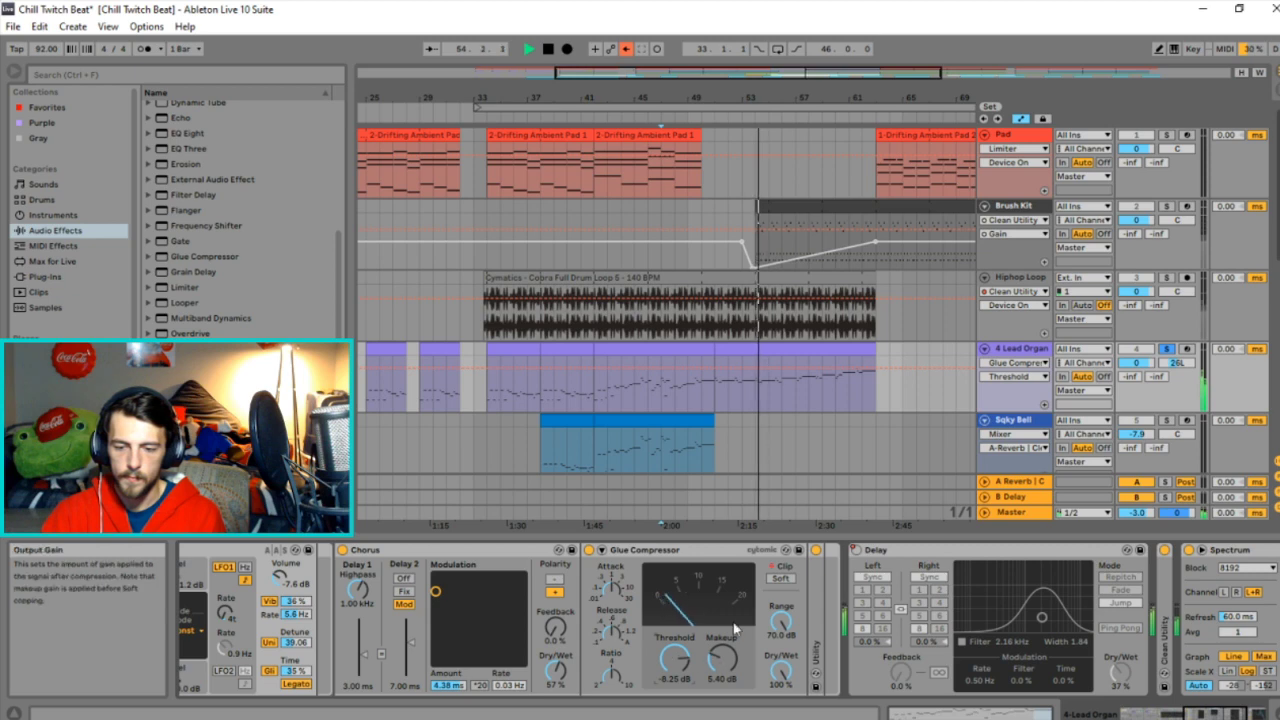
{"action": "left_click", "coordinate": [781, 578]}
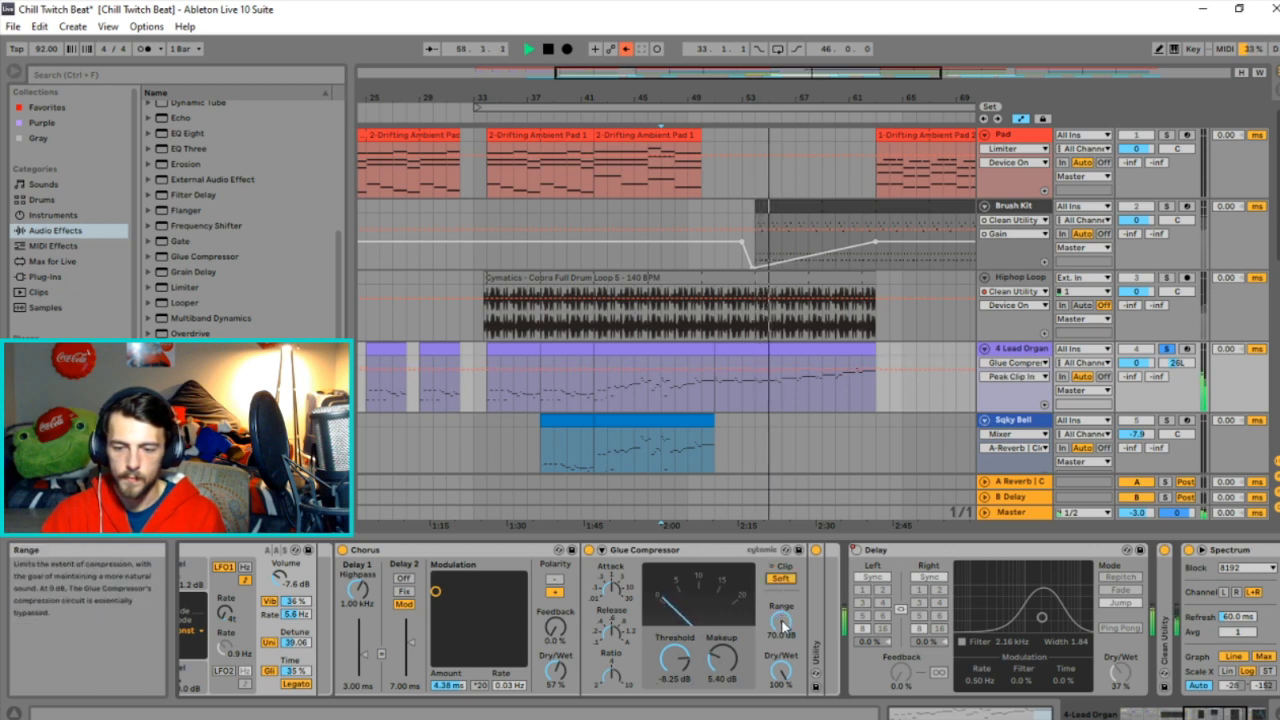
{"action": "left_click", "coordinate": [781, 579]}
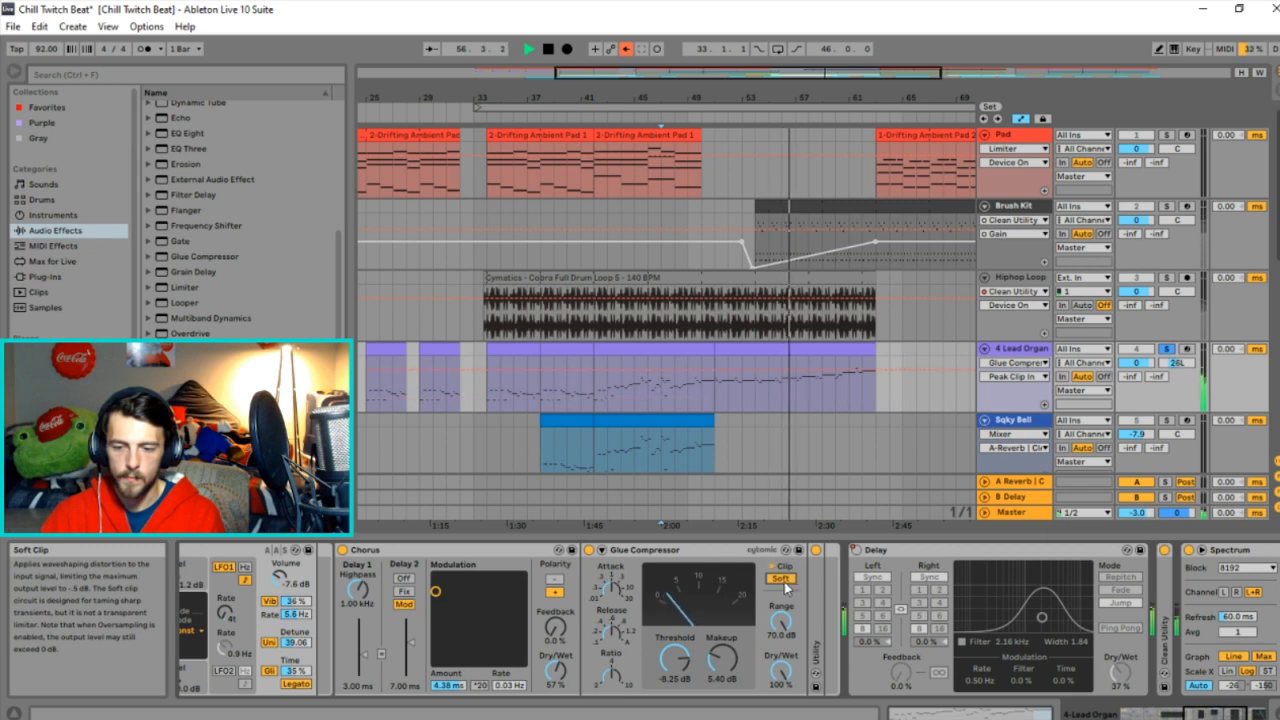
{"action": "left_click", "coordinate": [781, 579]}
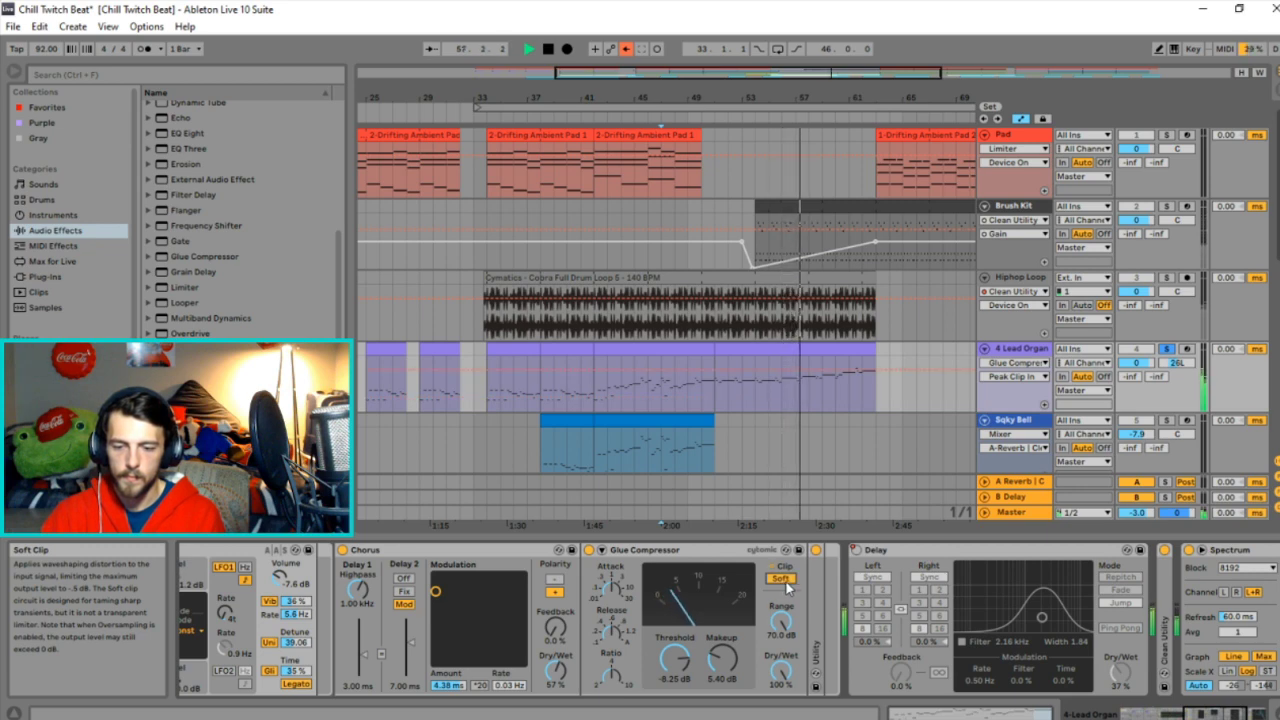
{"action": "left_click", "coordinate": [785, 582]}
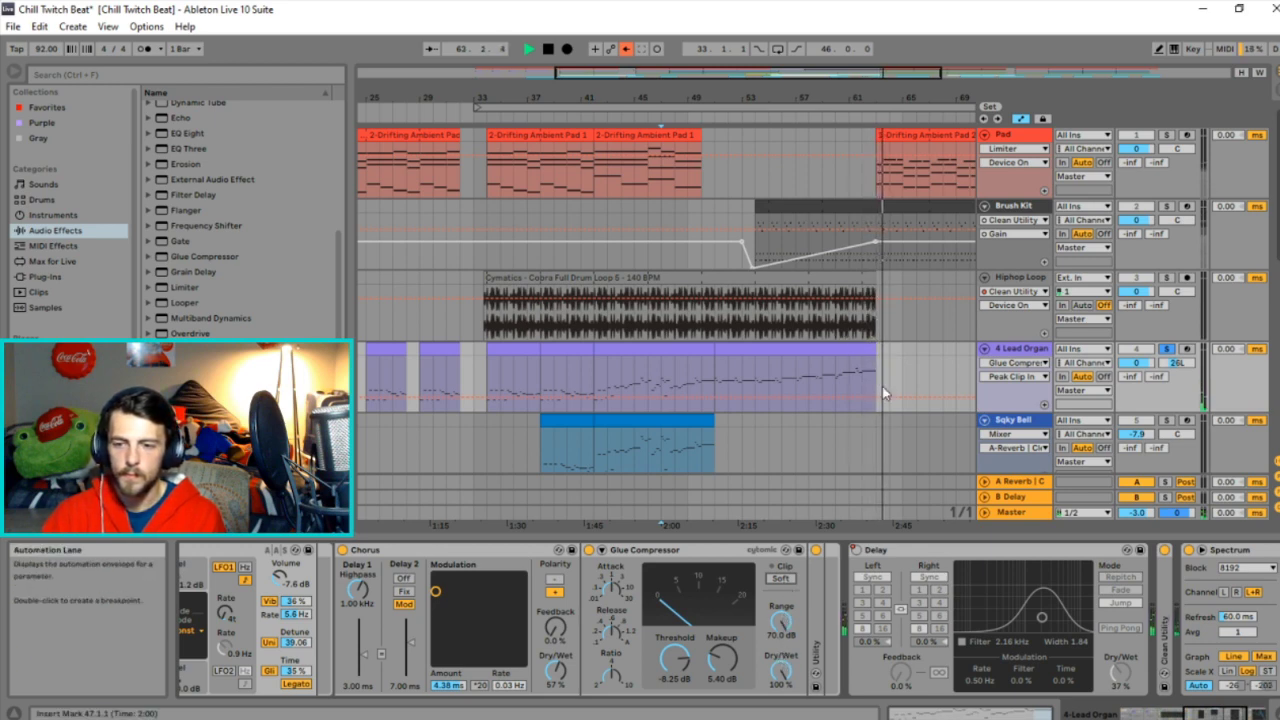
Automate the Lead Organ's Unison Detune to ramp down from bar 51 to about 14.8 at the end of its last clip.
{"action": "left_click", "coordinate": [858, 351]}
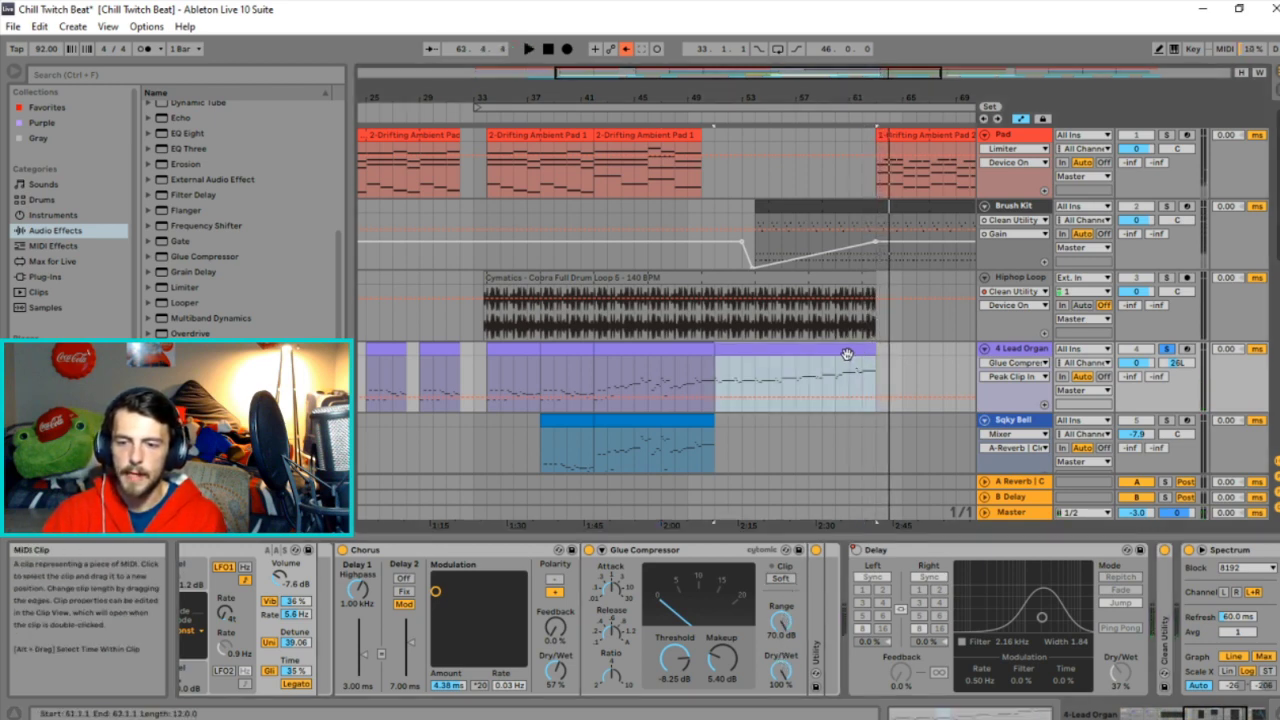
{"action": "left_click", "coordinate": [1207, 714]}
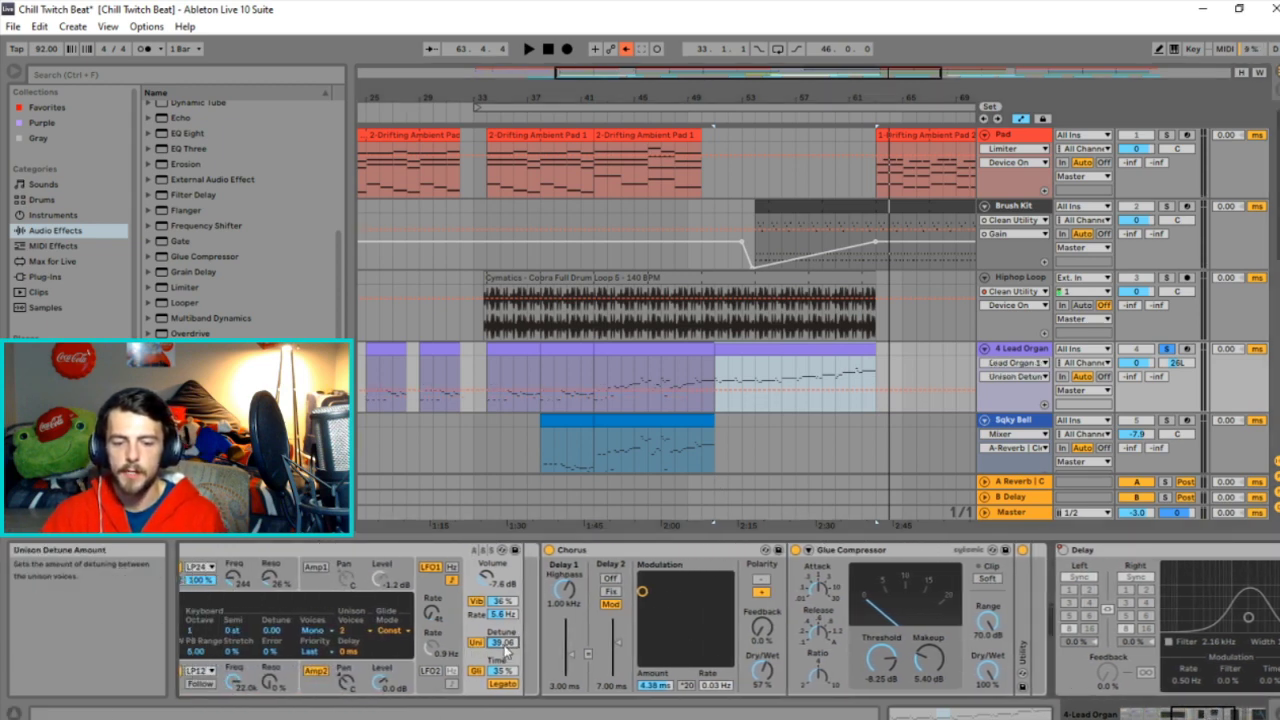
{"action": "left_click", "coordinate": [714, 398]}
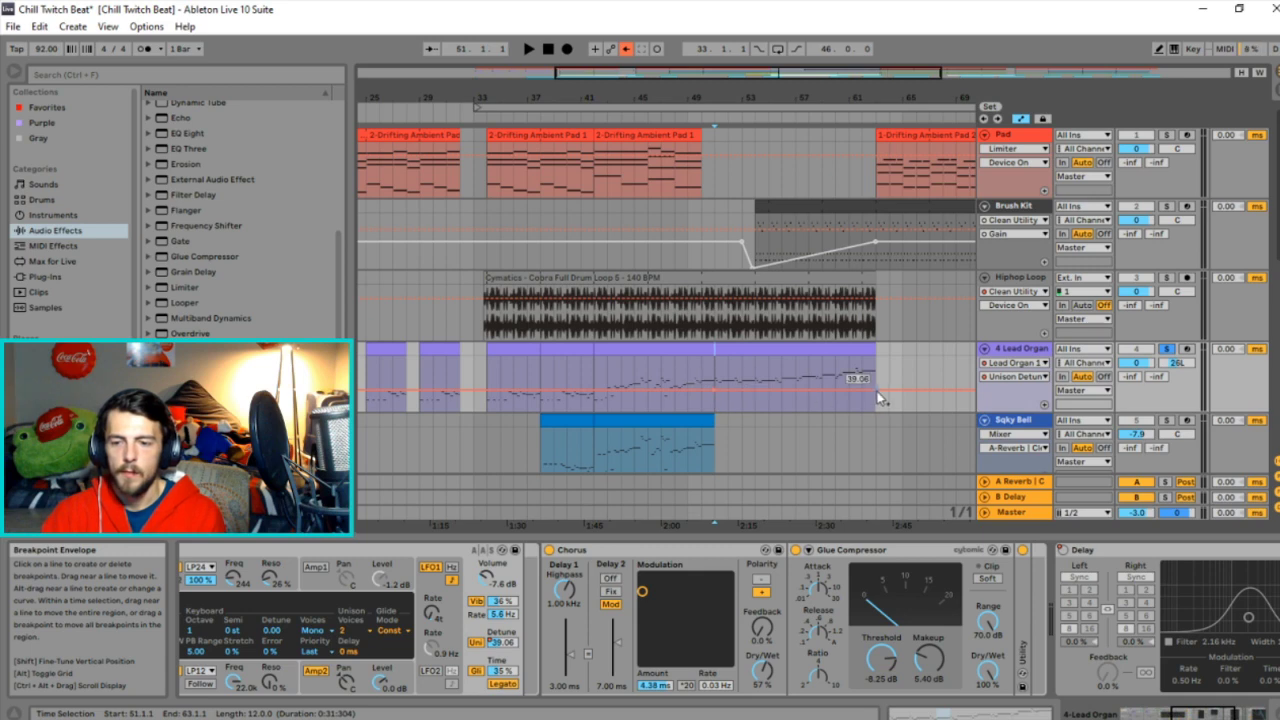
{"action": "left_click_drag", "start_coordinate": [873, 391], "coordinate": [875, 405]}
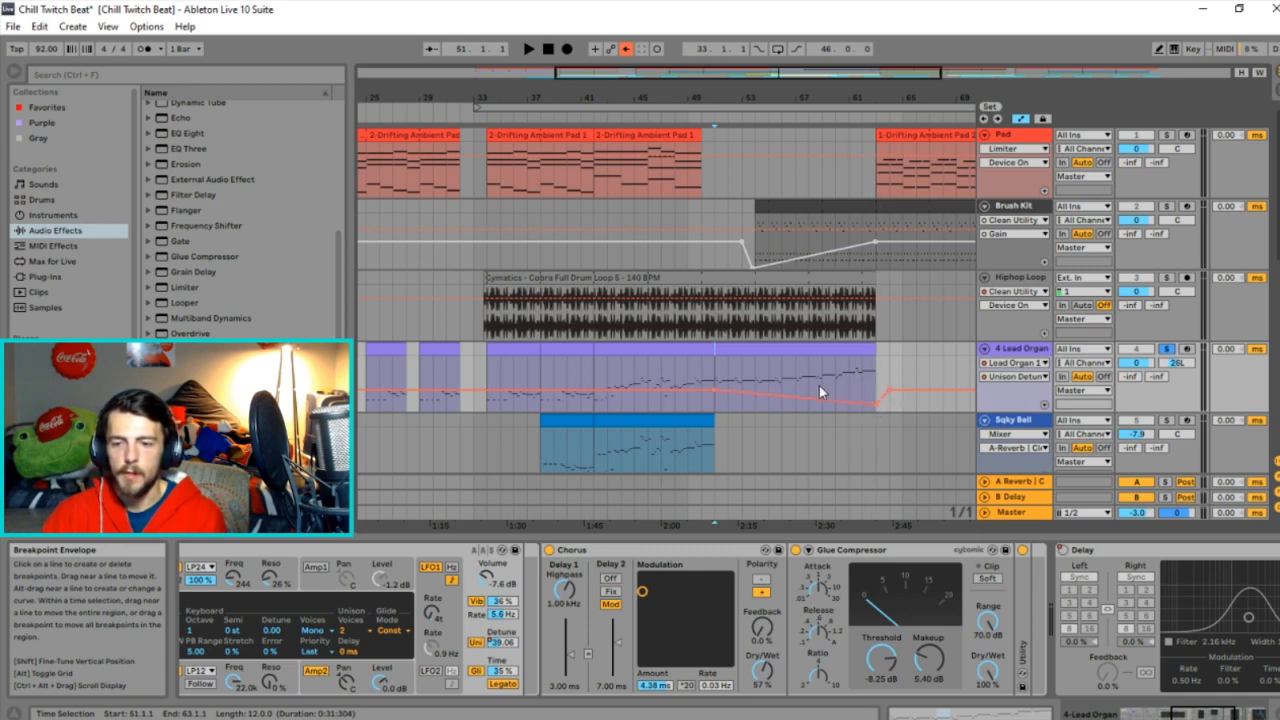
Audition the Lead Organ's detune ramp from bar 59, first soloed and again with the solo off in the full mix.
{"action": "left_click", "coordinate": [819, 385]}
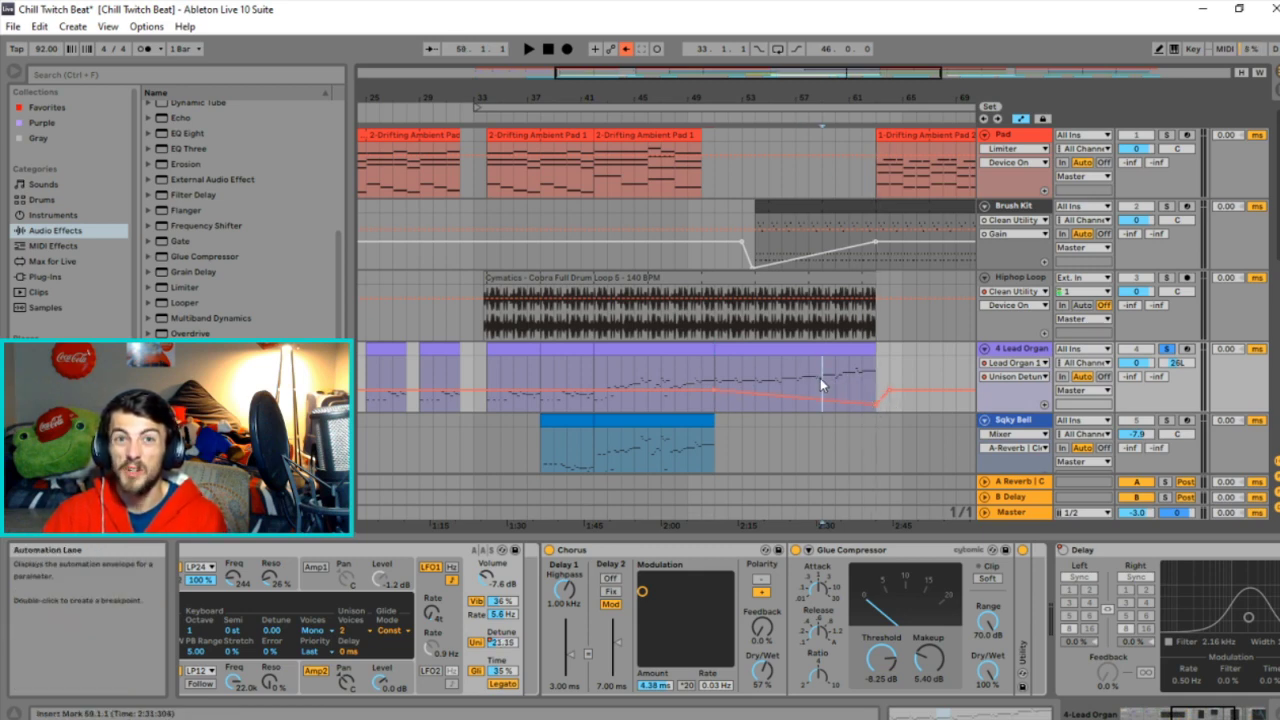
{"action": "key", "text": "space"}
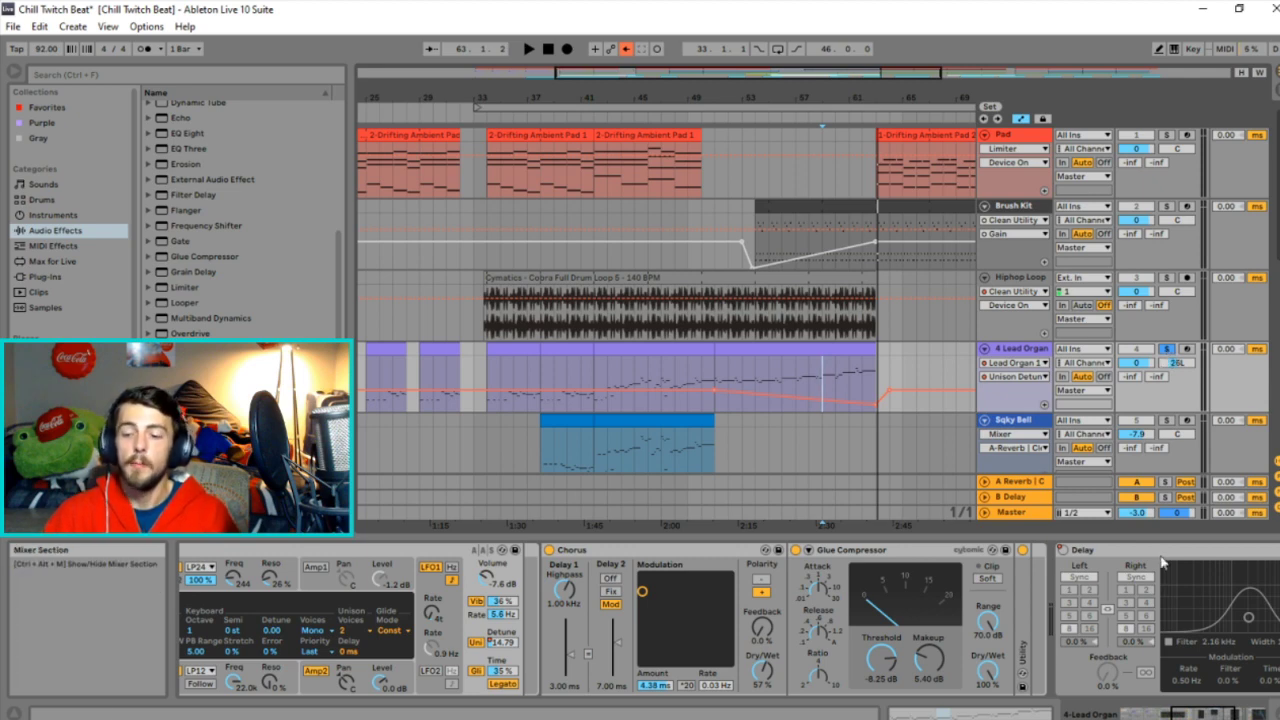
{"action": "scroll", "coordinate": [1225, 700], "scroll_direction": "up", "scroll_amount": 10}
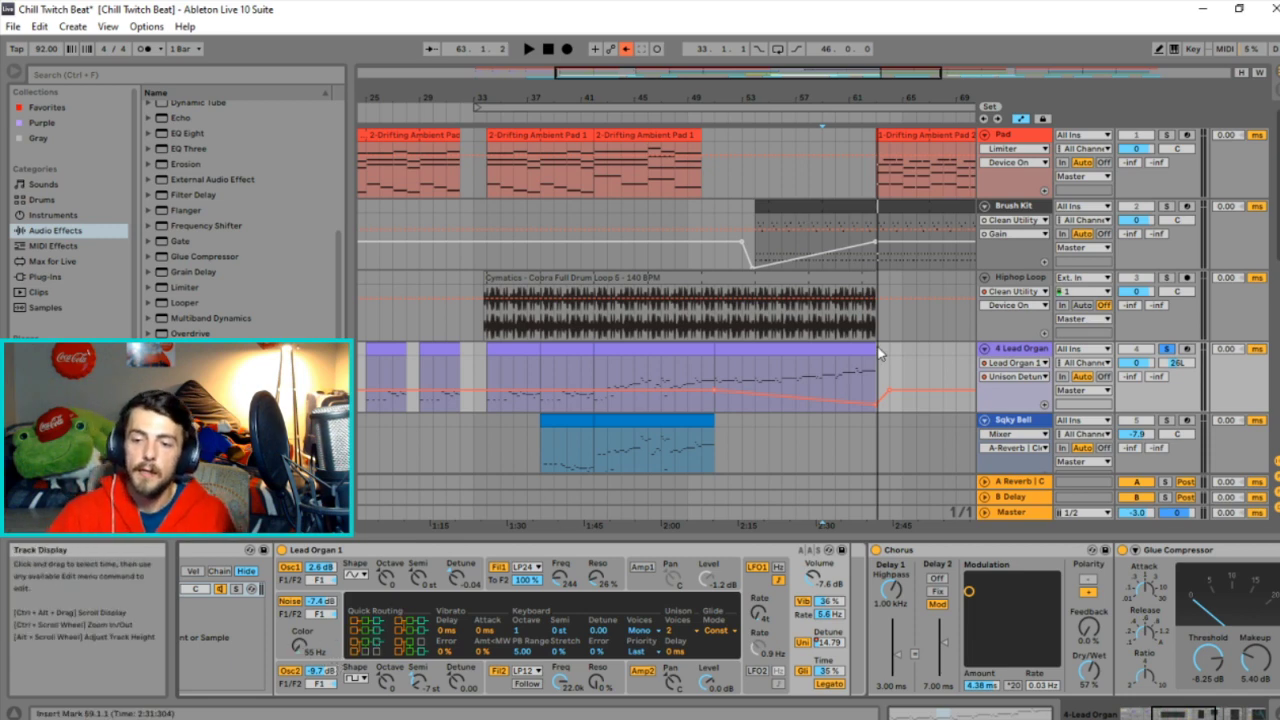
{"action": "key", "text": "space"}
{"action": "left_click", "coordinate": [1166, 349]}
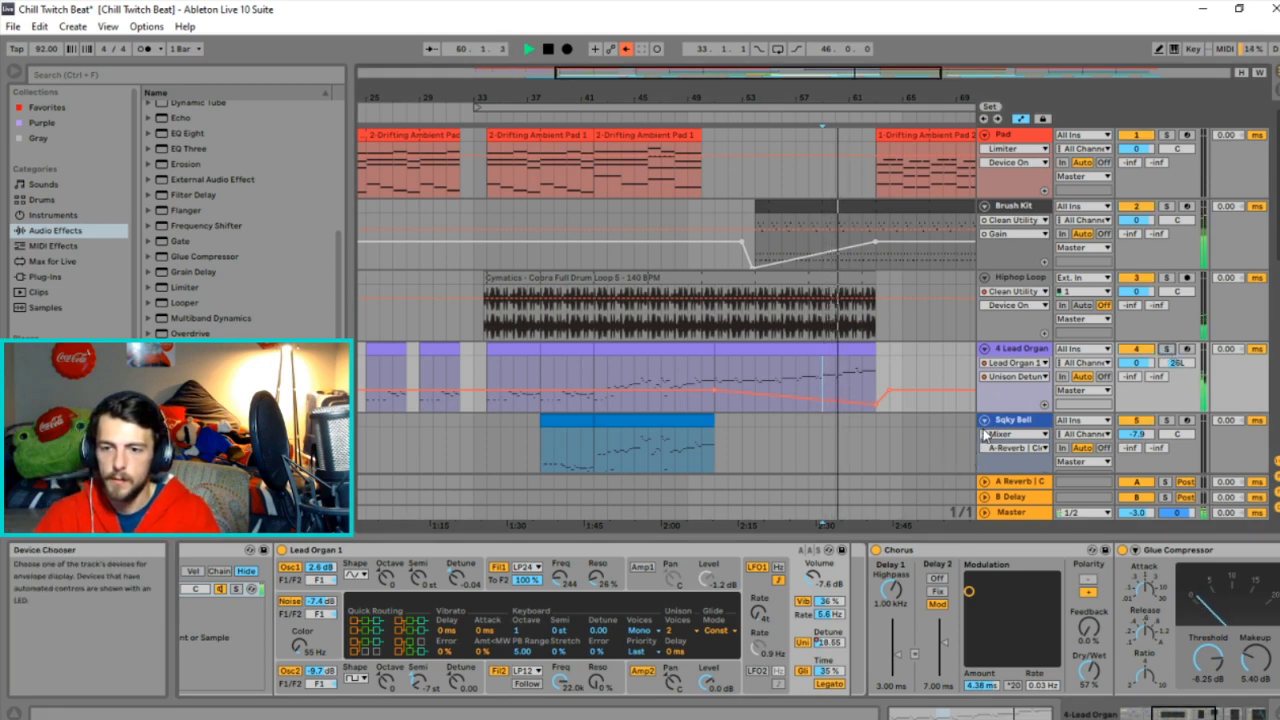
Solo the Sqky Bell track and play it from bar 38.
{"action": "scroll", "coordinate": [820, 438], "scroll_direction": "down", "scroll_amount": 5}
{"action": "key", "text": "space"}
{"action": "left_click", "coordinate": [542, 324]}
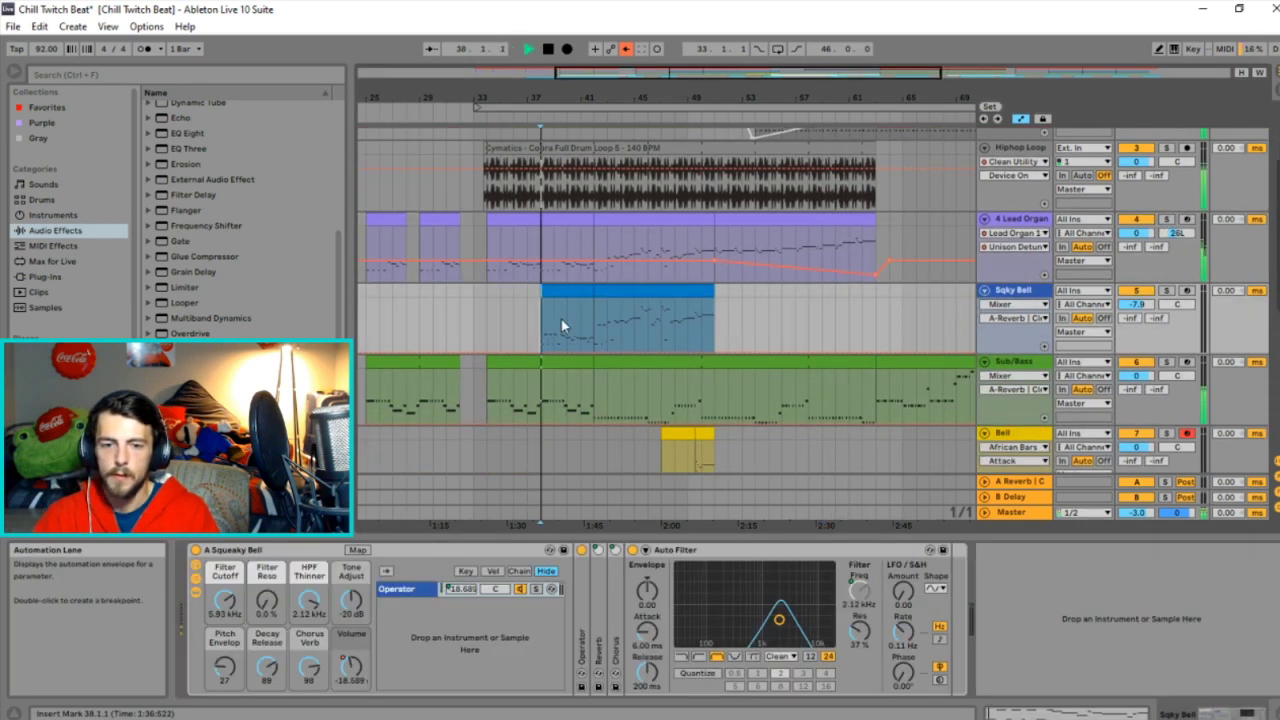
{"action": "left_click", "coordinate": [1166, 291]}
{"action": "key", "text": "space"}
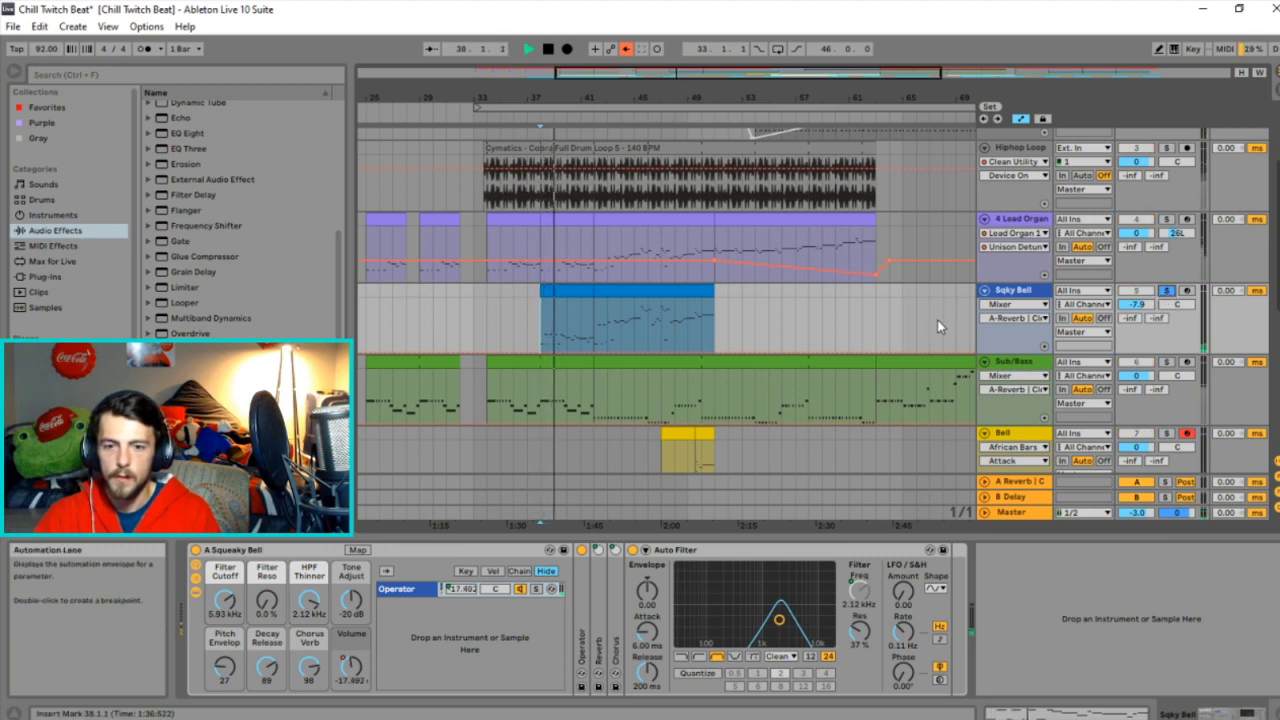
Play Sqky Bell from bar 47, reset its track volume to 0 dB, and add a Clean Utility with -7.90 dB gain.
{"action": "left_click", "coordinate": [660, 321]}
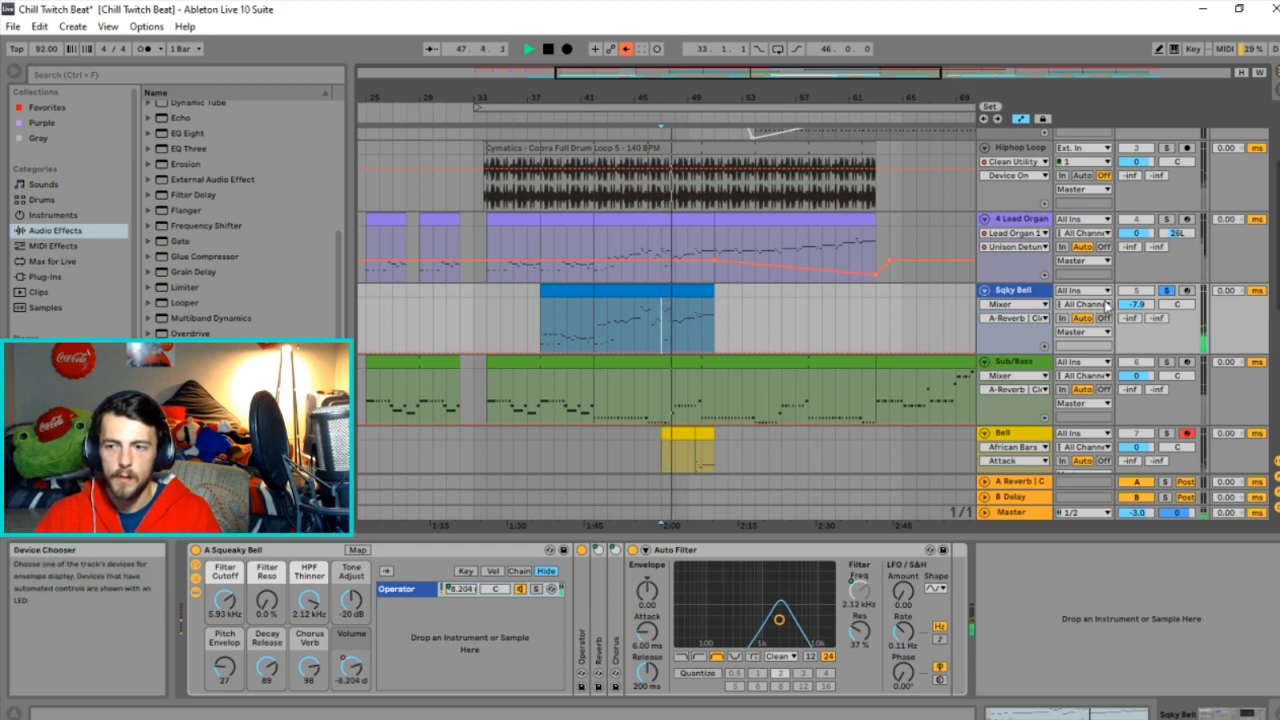
{"action": "left_click", "coordinate": [1146, 305]}
{"action": "key", "text": "Delete"}
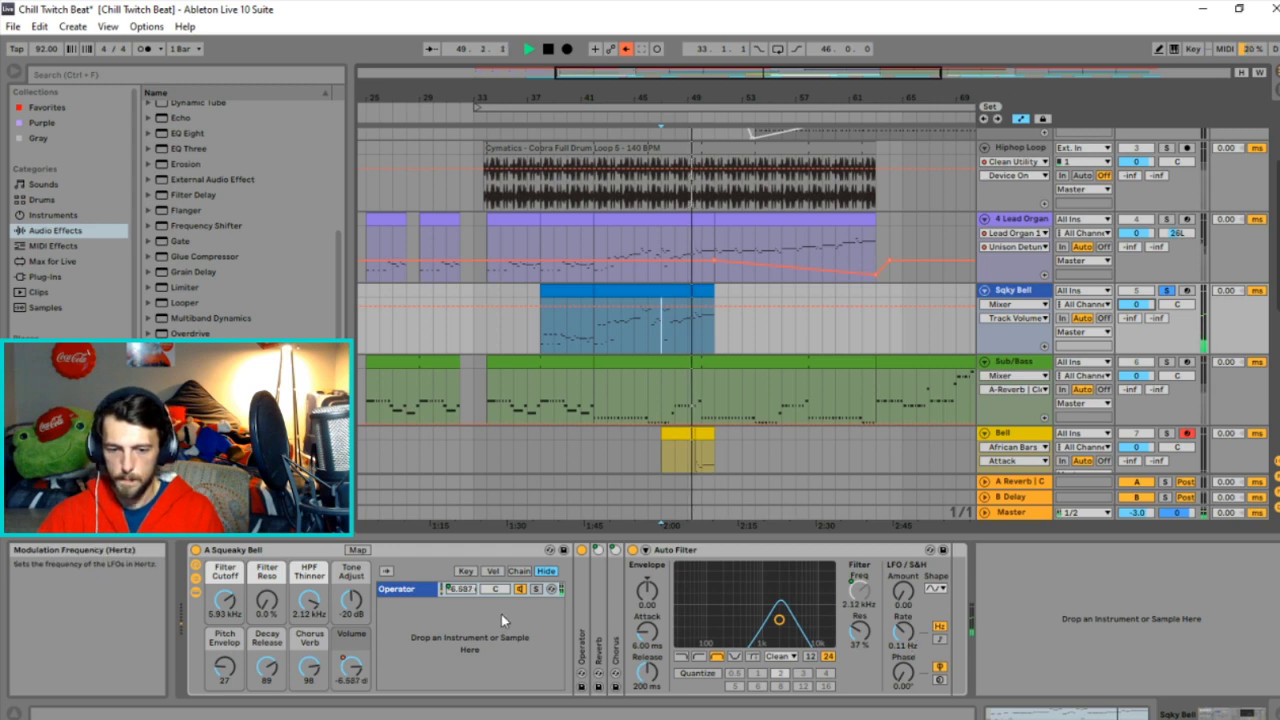
{"action": "left_click", "coordinate": [454, 590]}
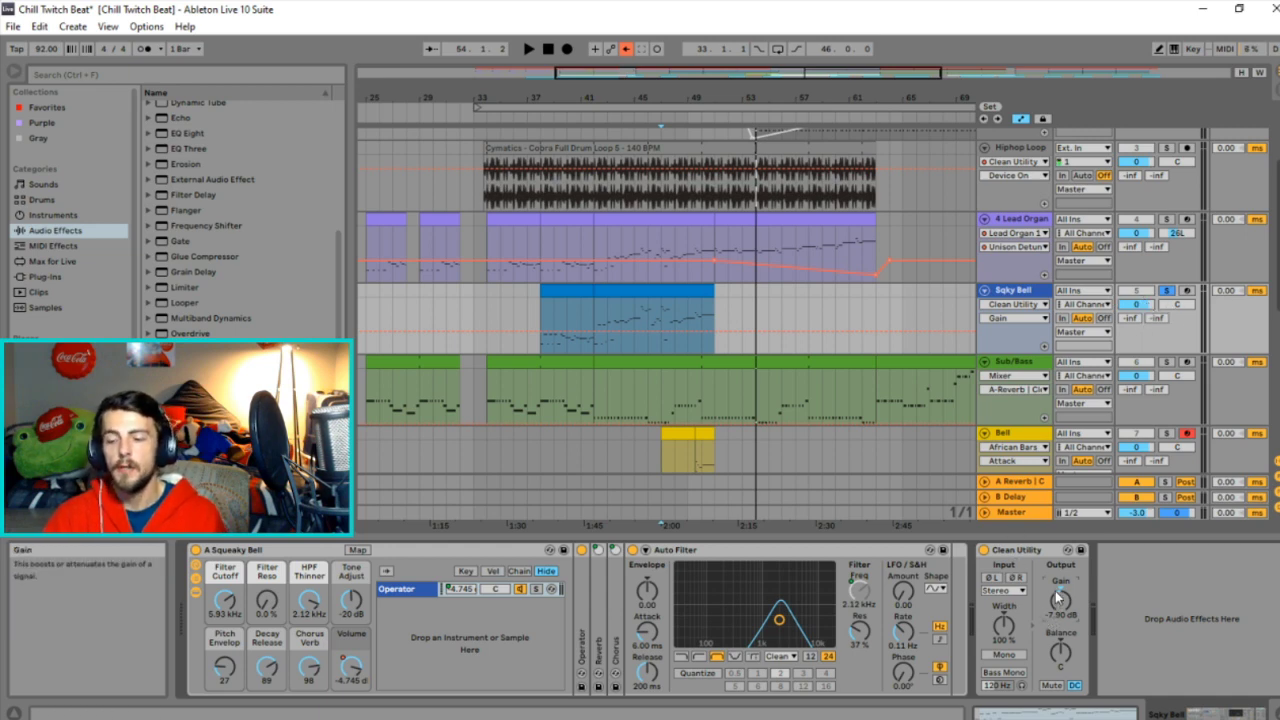
Play Sqky Bell from bar 47, and solo the Lead Organ alongside it to hear both from bar 43.
{"action": "left_click", "coordinate": [660, 320]}
{"action": "key", "text": "space"}
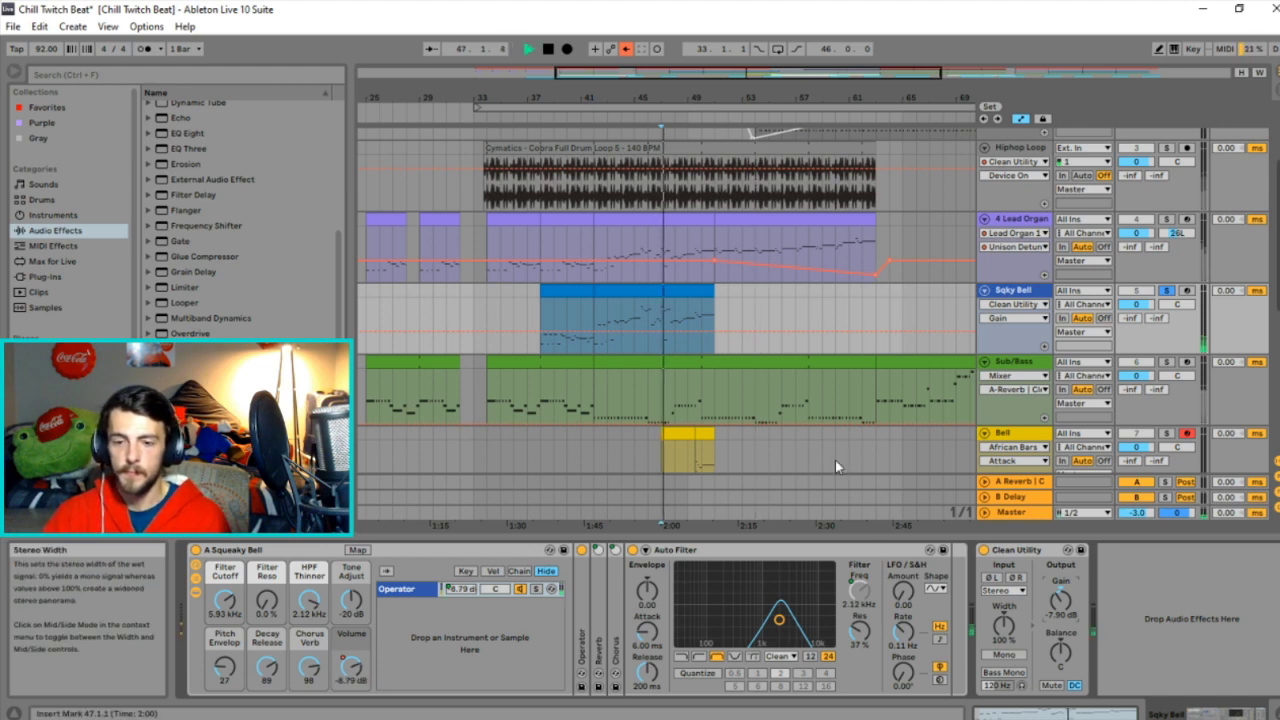
{"action": "left_click", "coordinate": [611, 304]}
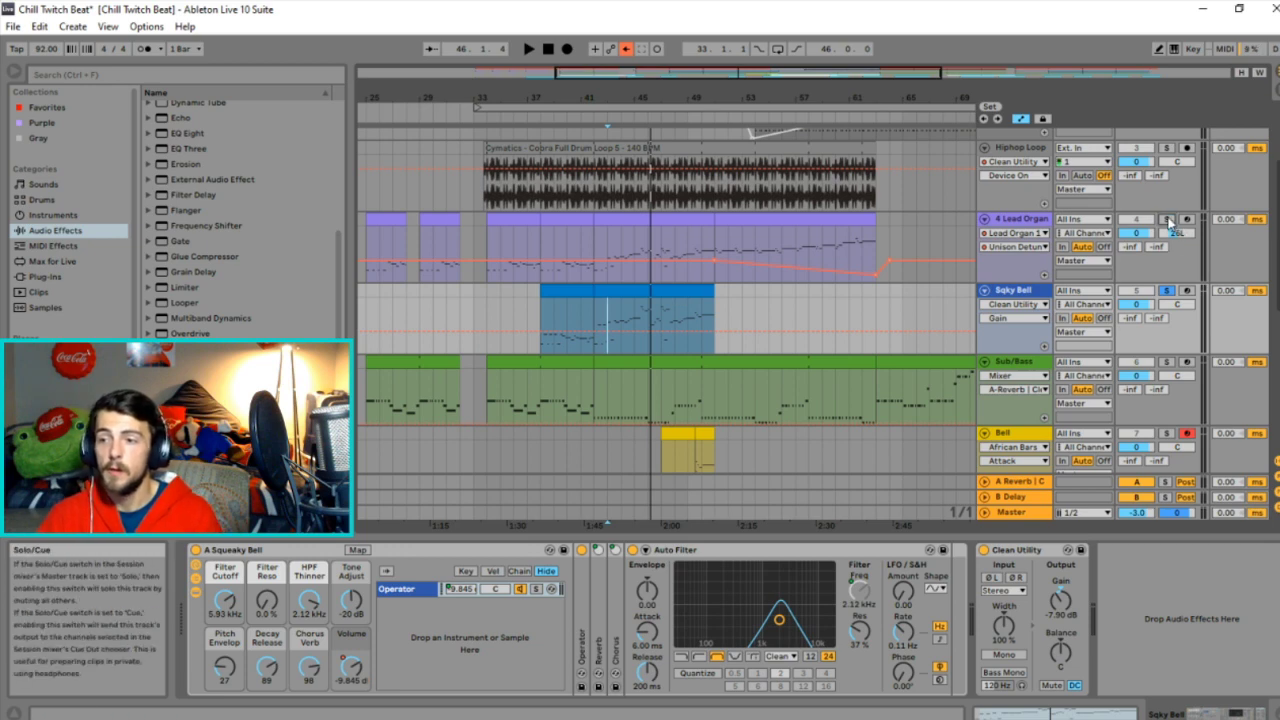
{"action": "left_click", "coordinate": [1167, 220]}
{"action": "key", "text": "space"}
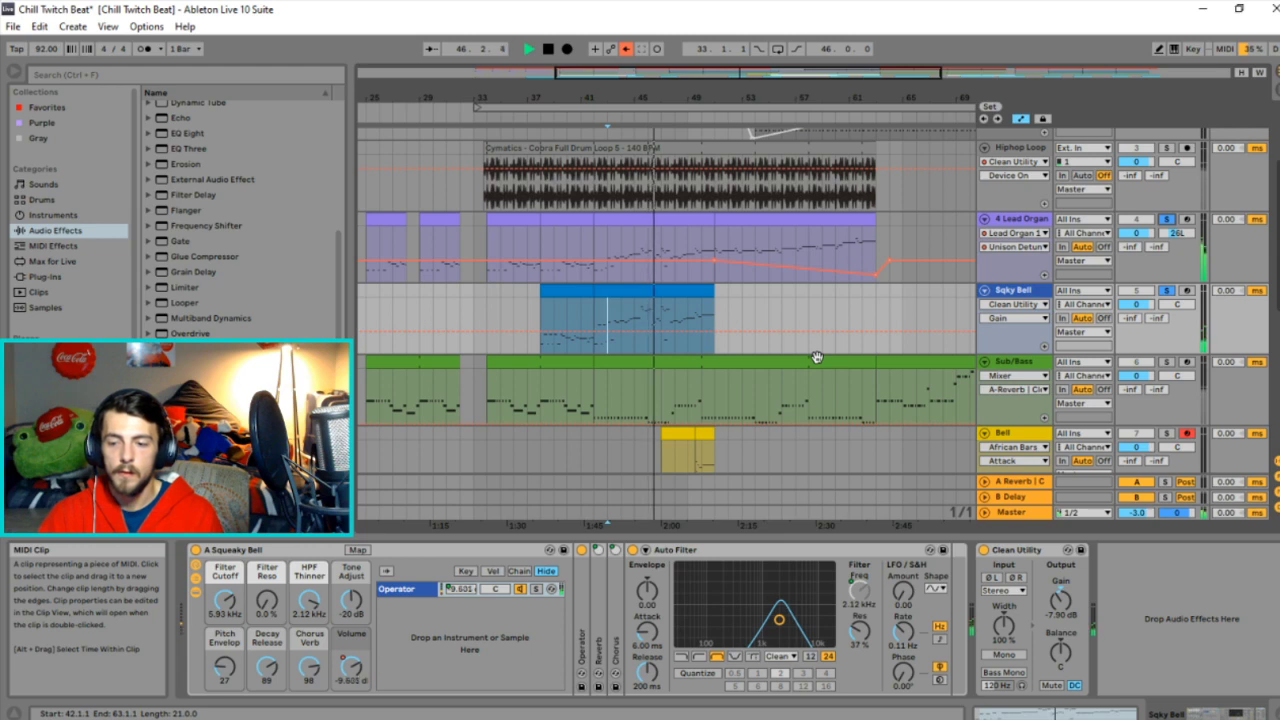
Set Sqky Bell's HPF Thinner macro to 3.03 kHz, and its Auto Filter resonance to 52 % with an LFO amount of 5.95.
{"action": "mouse_move", "coordinate": [779, 620]}
{"action": "left_mouse_down"}
{"action": "mouse_move", "coordinate": [779, 578]}
{"action": "mouse_move", "coordinate": [779, 605]}
{"action": "left_mouse_up"}
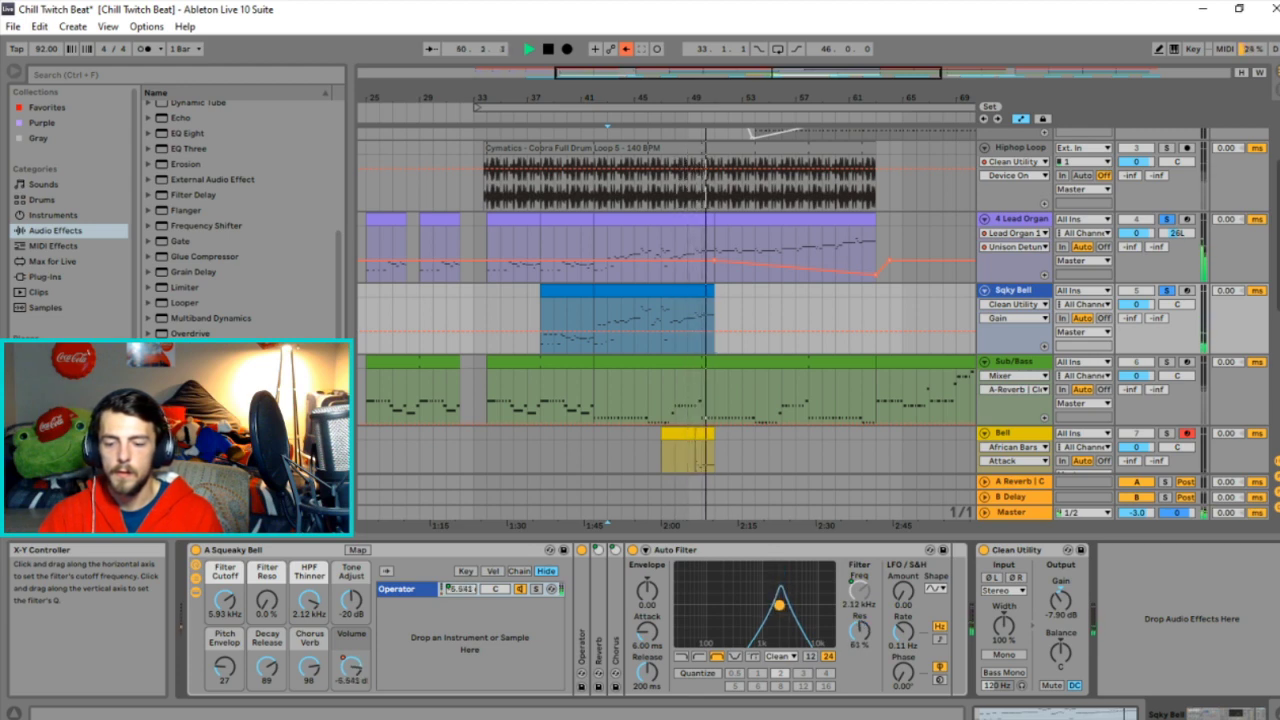
{"action": "left_click", "coordinate": [225, 600]}
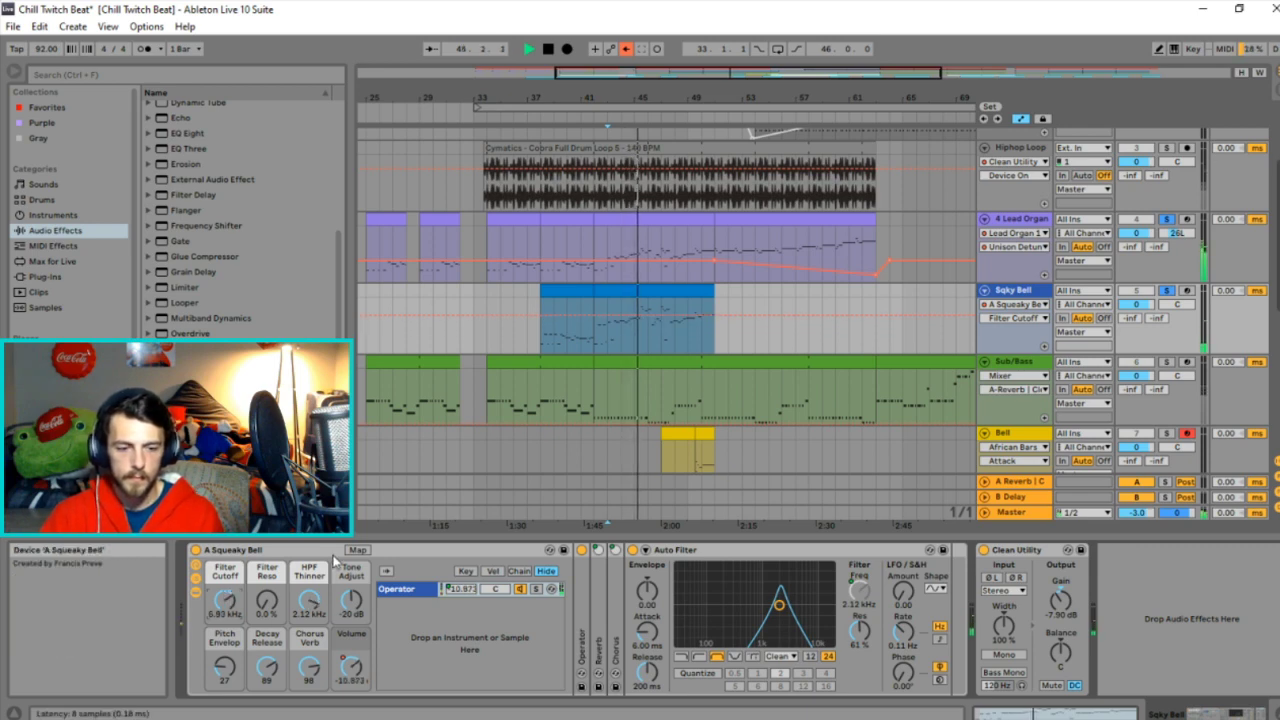
{"action": "mouse_move", "coordinate": [310, 600]}
{"action": "left_mouse_down"}
{"action": "mouse_move", "coordinate": [310, 625]}
{"action": "mouse_move", "coordinate": [310, 588]}
{"action": "left_mouse_up"}
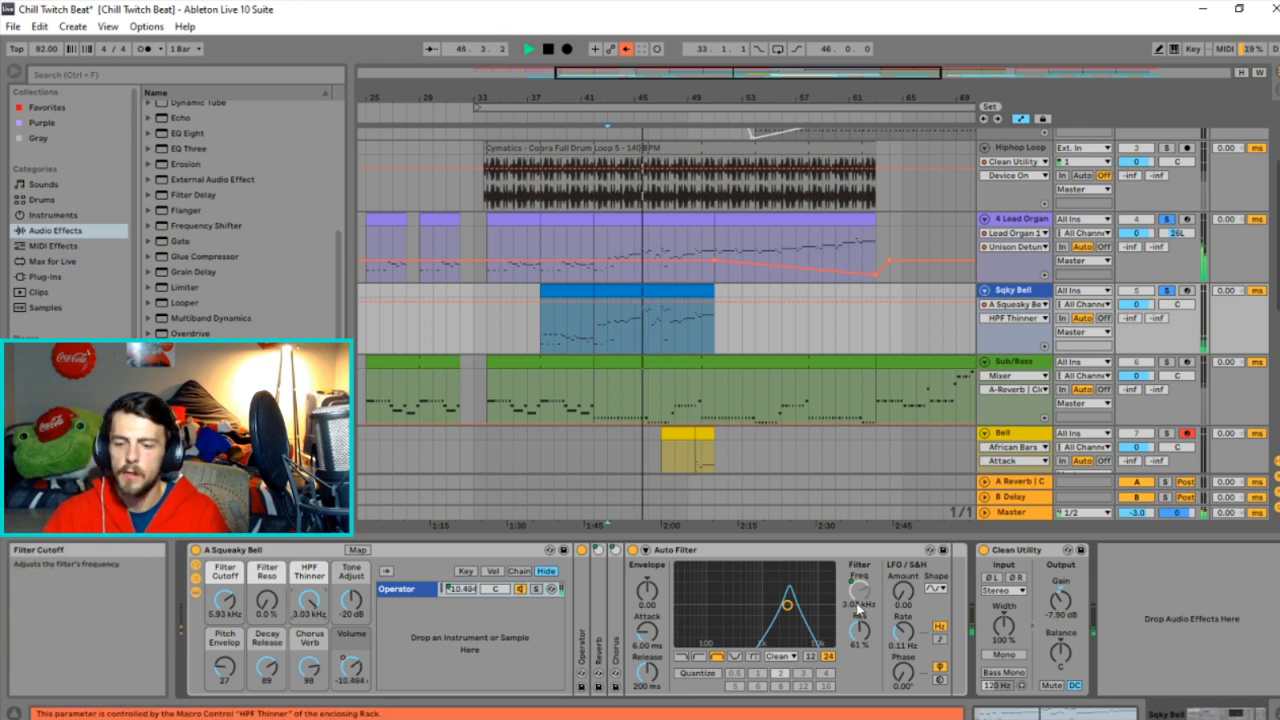
{"action": "left_click_drag", "start_coordinate": [859, 630], "coordinate": [903, 580]}
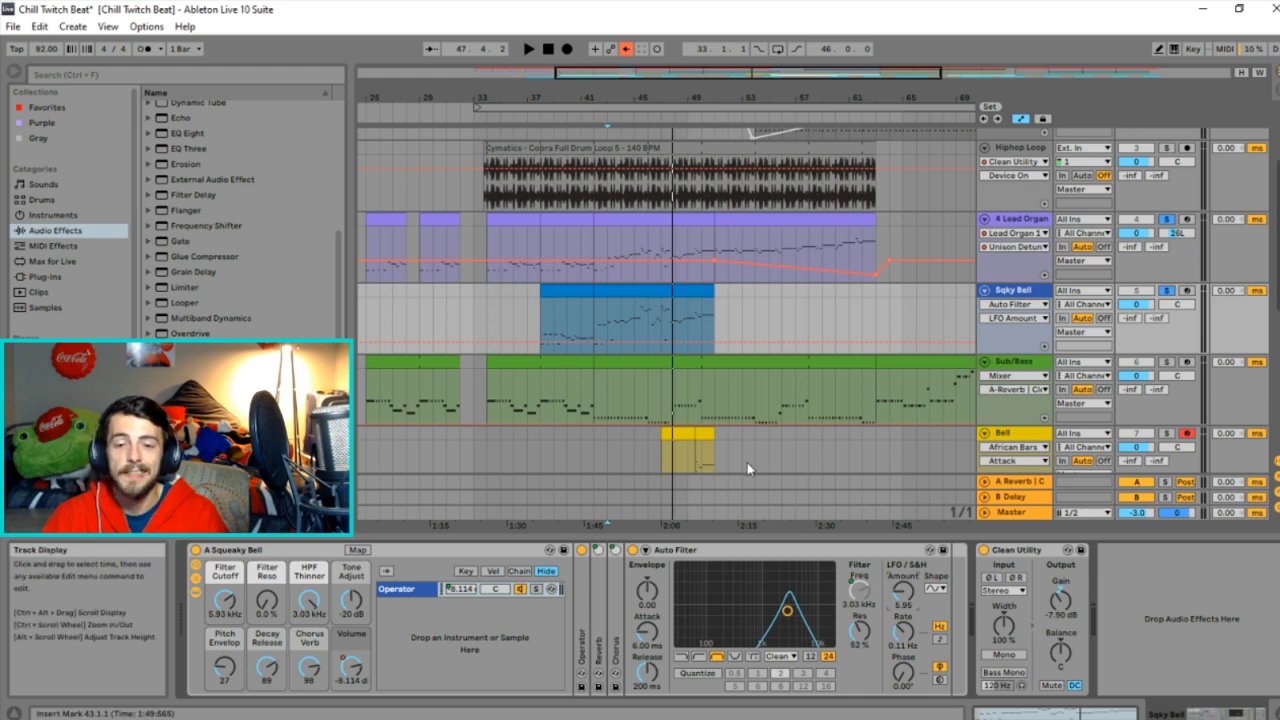
Play the filtered Sqky Bell from bar 43, turn off the solos to hear it in the full mix, and stop playback.
{"action": "key", "text": "space"}
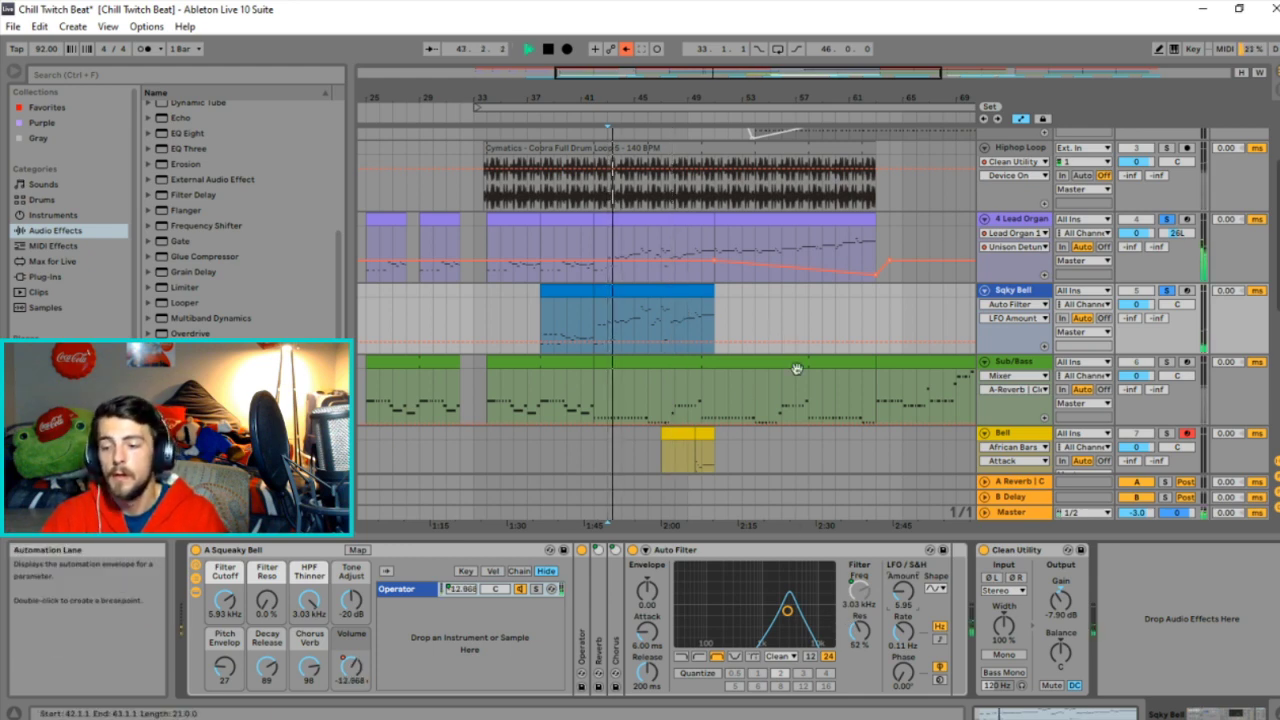
{"action": "left_click", "coordinate": [1165, 290]}
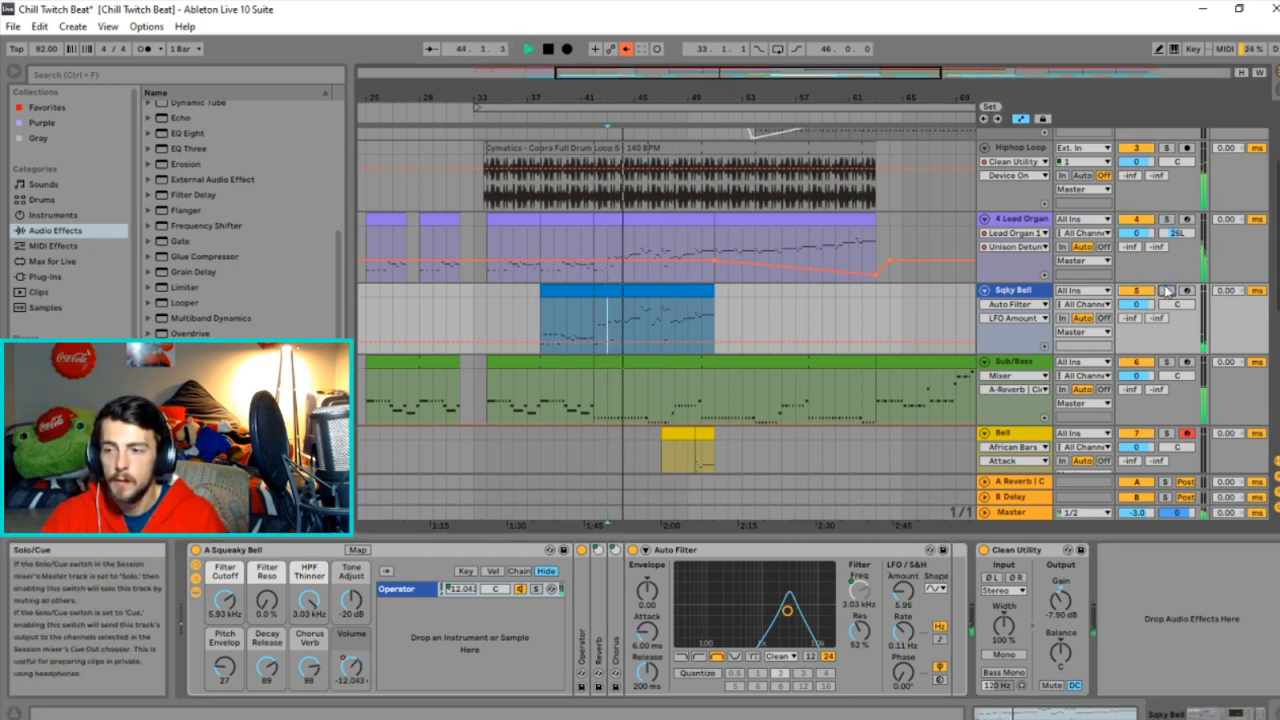
{"action": "key", "text": "space"}
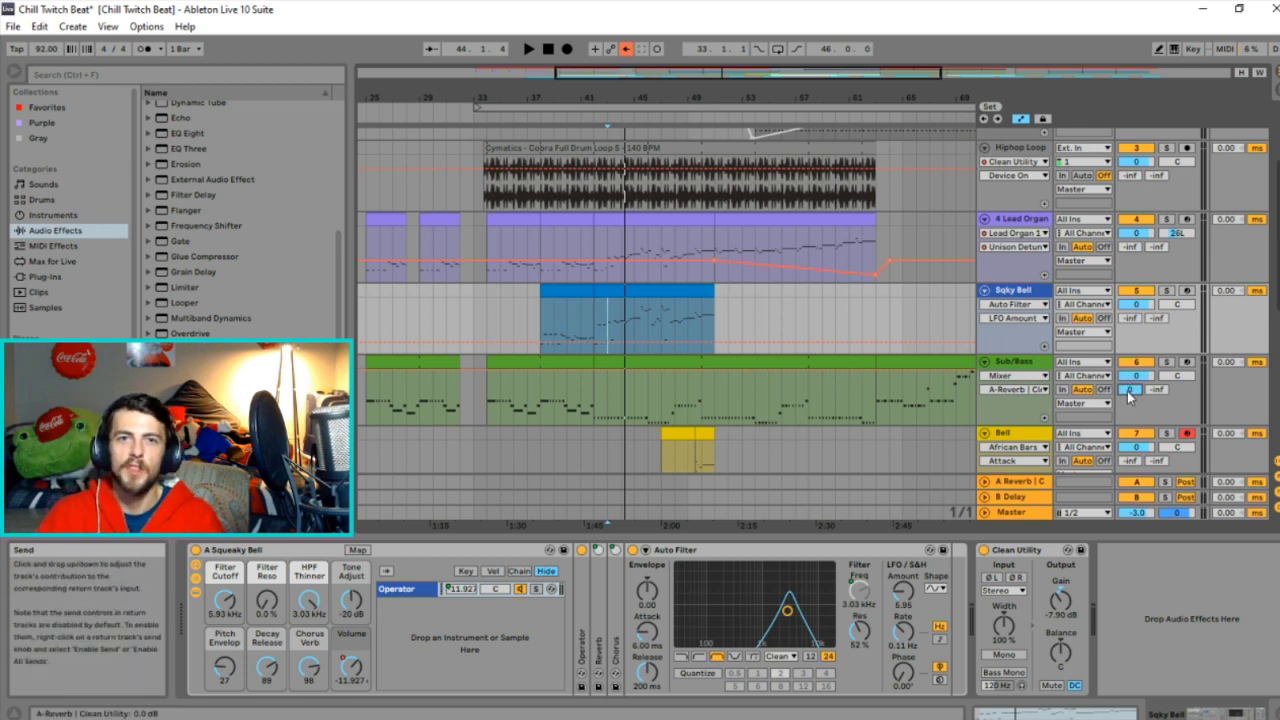
Solo the Sub/Bass track, play it from bar 37, and reset its A-Reverb send to -inf.
{"action": "left_click", "coordinate": [1167, 362]}
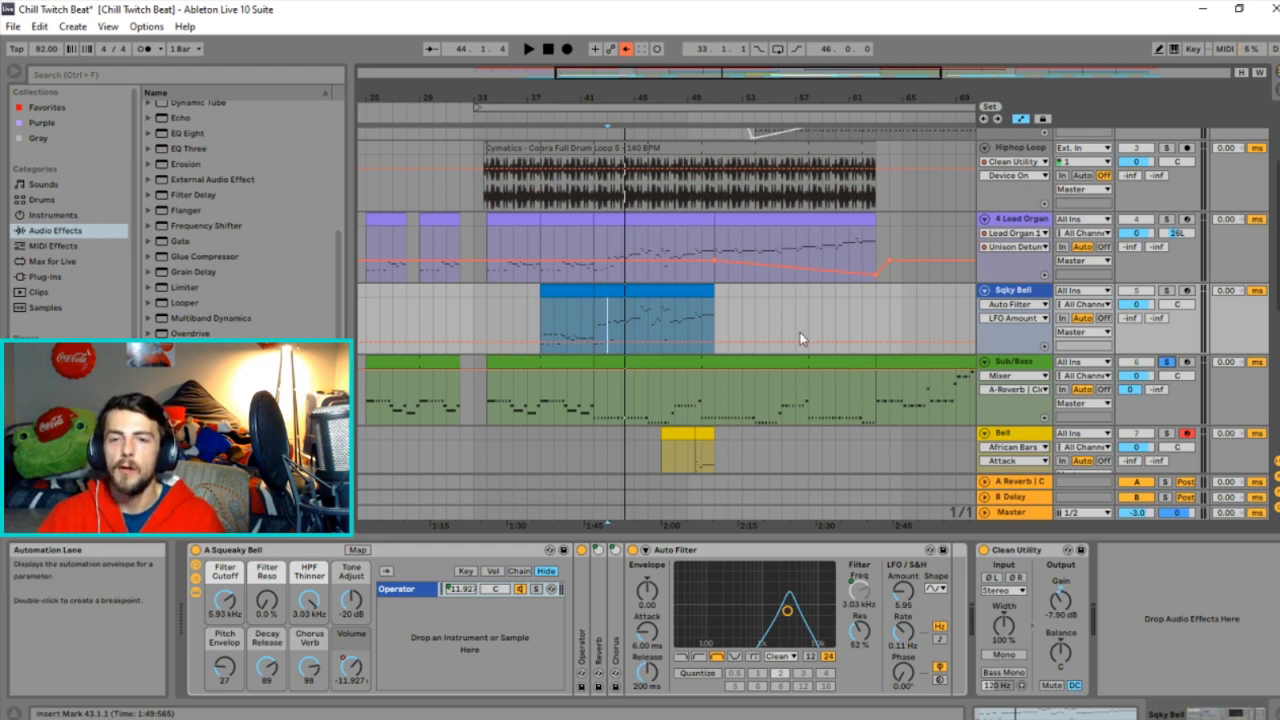
{"action": "mouse_move", "coordinate": [750, 72]}
{"action": "left_mouse_down"}
{"action": "mouse_move", "coordinate": [752, 60]}
{"action": "mouse_move", "coordinate": [760, 68]}
{"action": "left_mouse_up"}
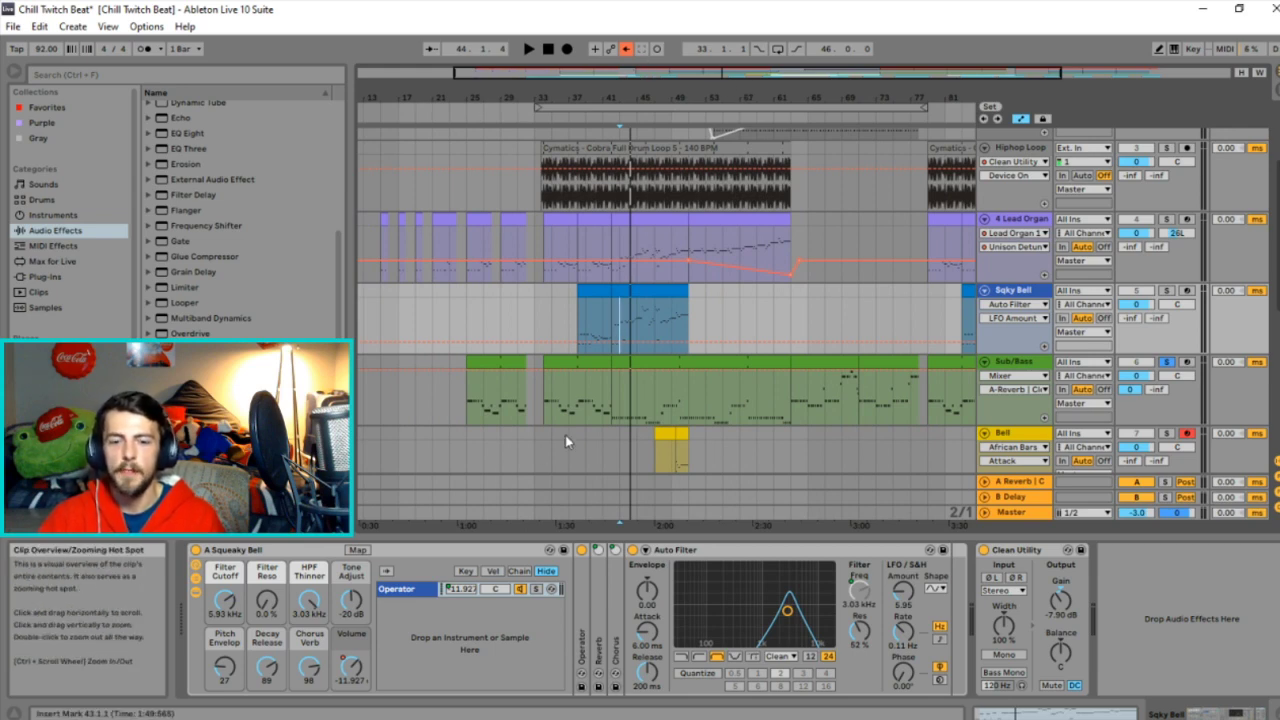
{"action": "left_click", "coordinate": [584, 377]}
{"action": "key", "text": "space"}
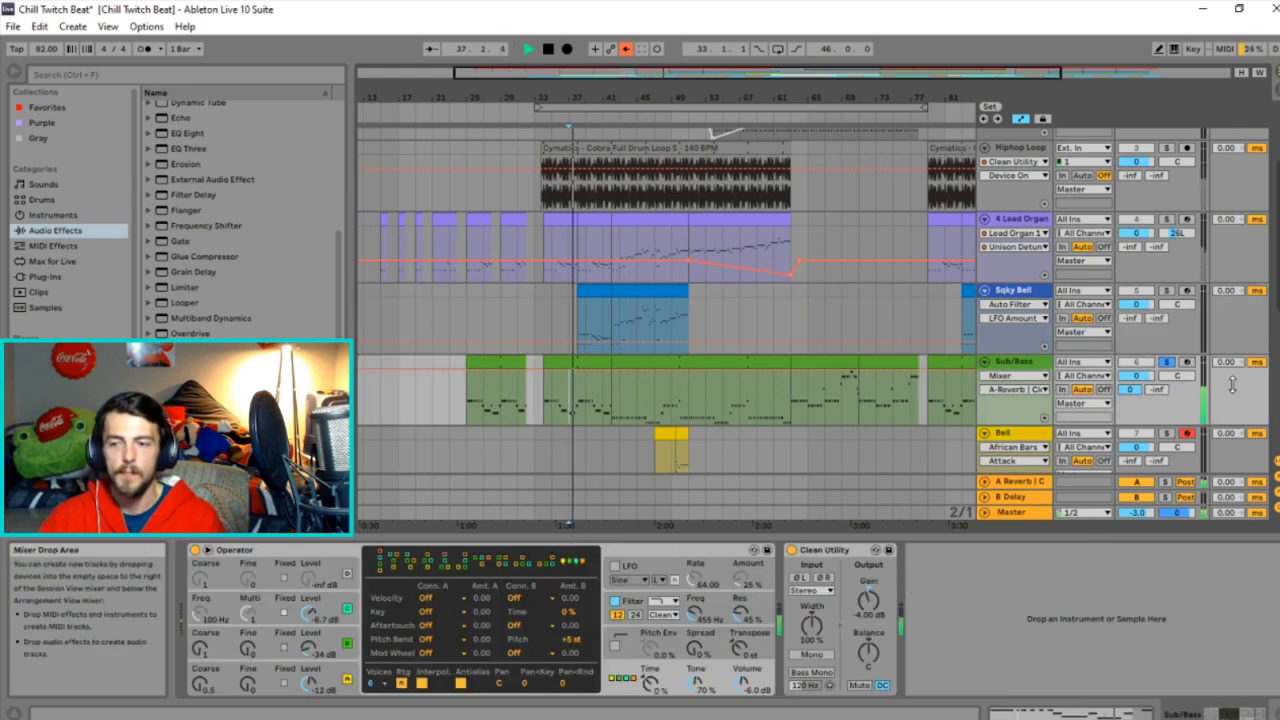
{"action": "left_click", "coordinate": [1172, 374]}
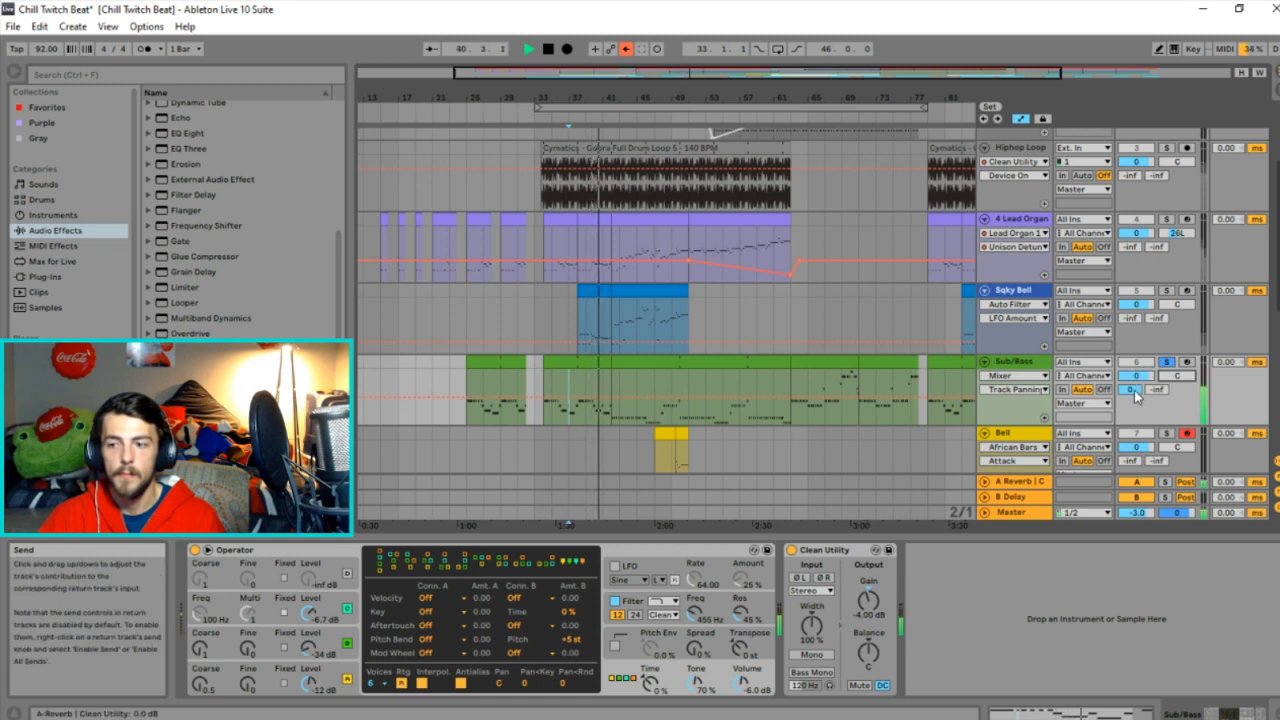
{"action": "left_click", "coordinate": [1129, 389]}
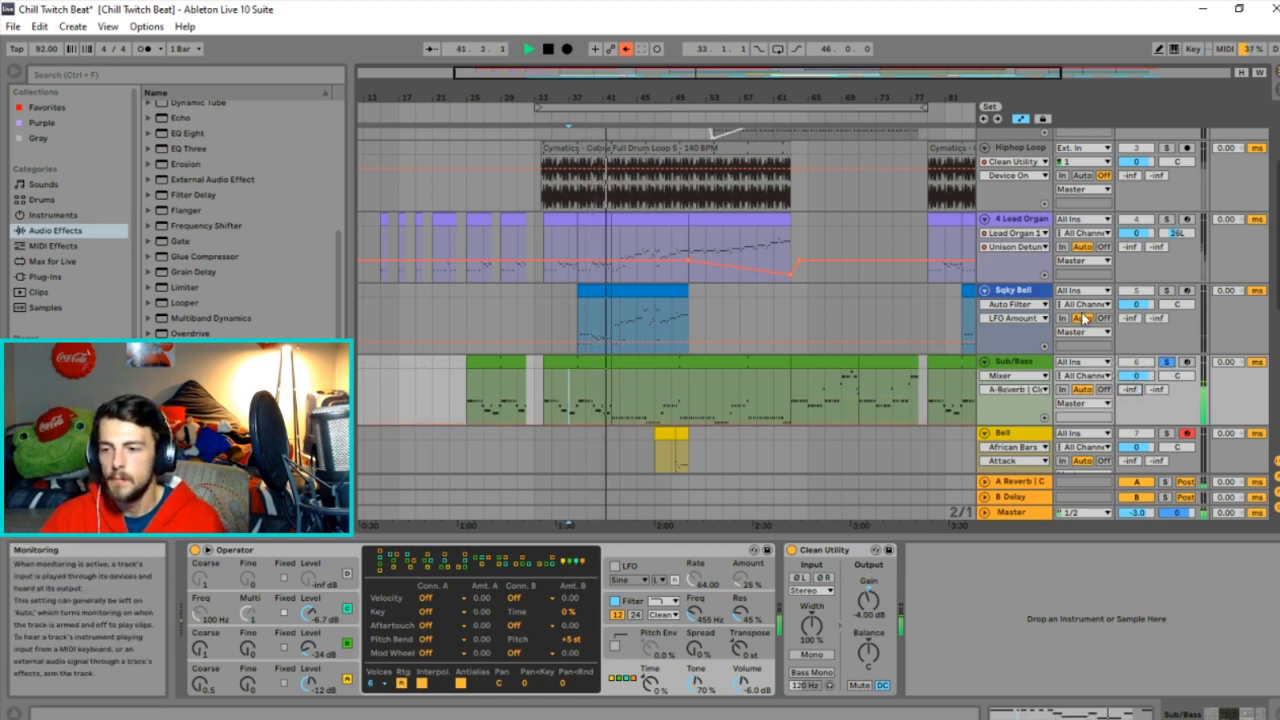
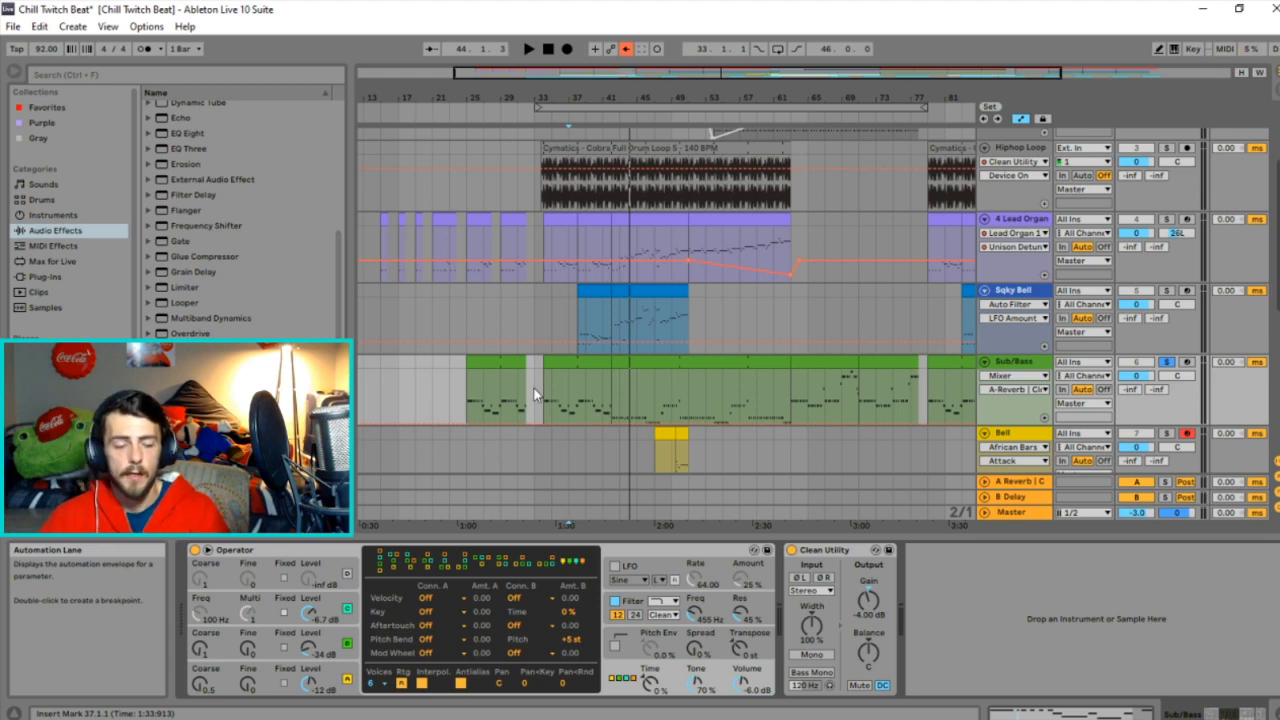
Play the Sub/Bass from bar 25 and reduce the maximum number of voices in its Operator.
{"action": "left_click", "coordinate": [462, 399]}
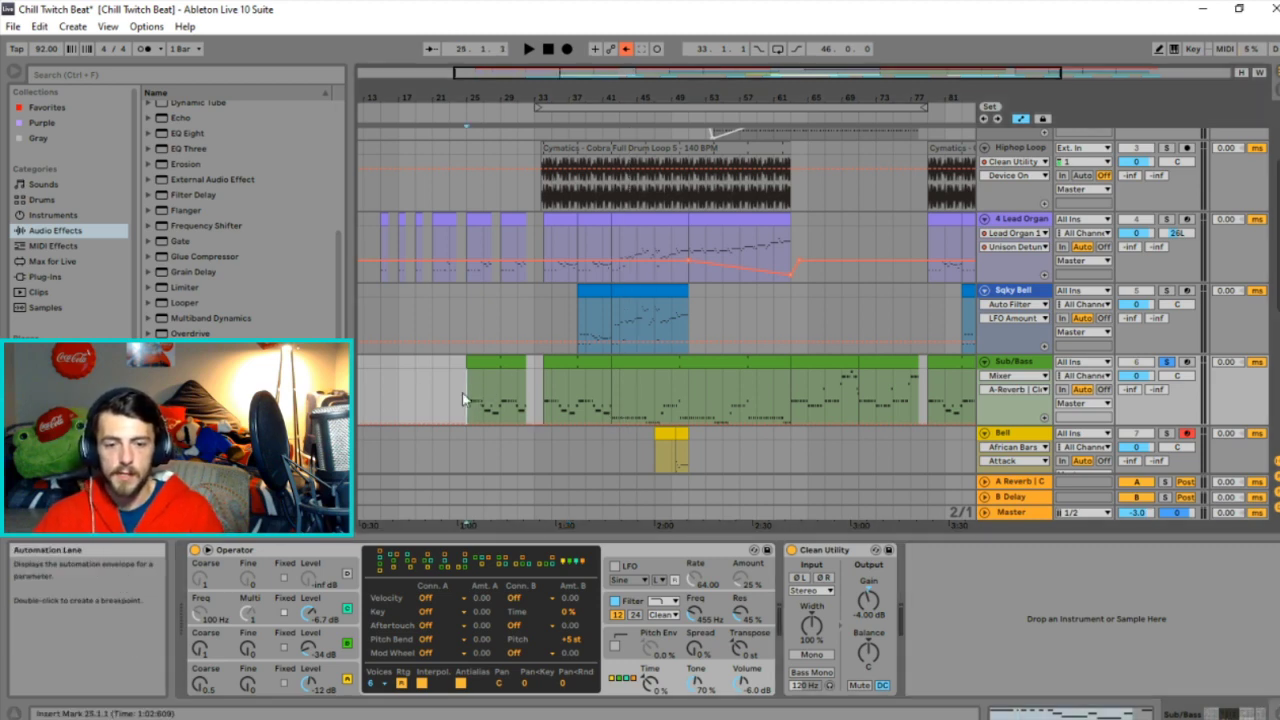
{"action": "key", "text": "space"}
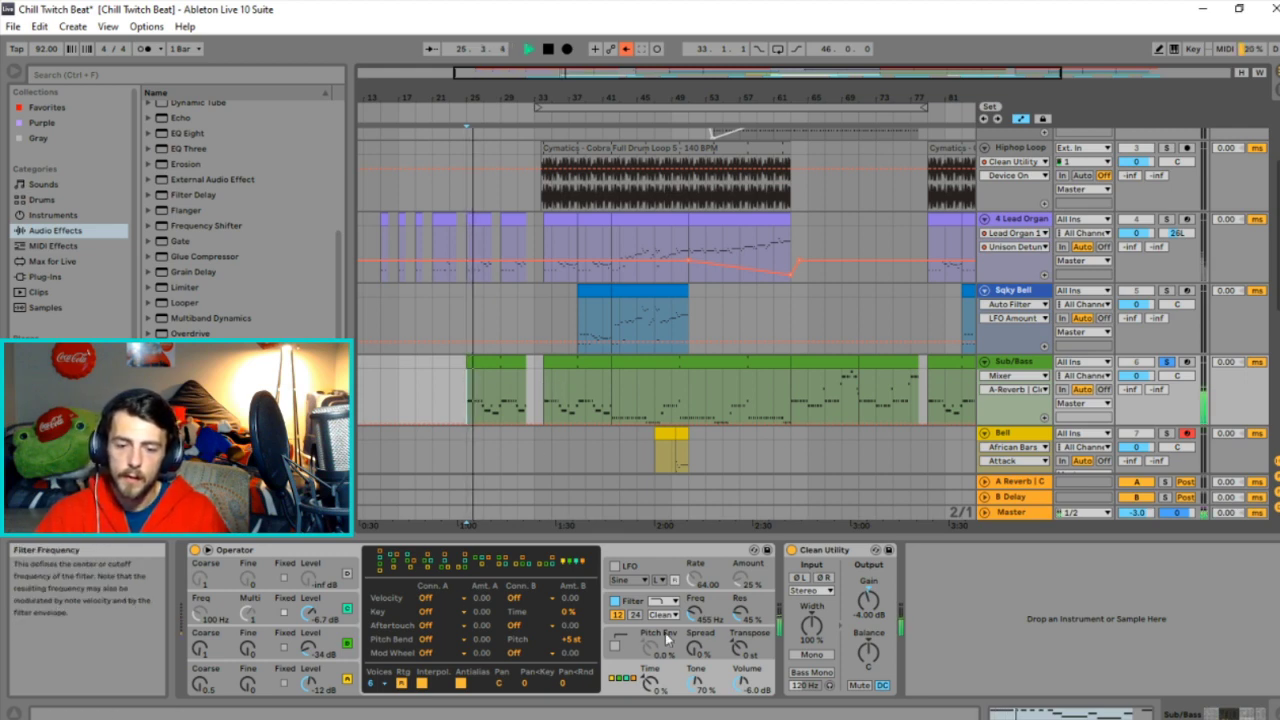
{"action": "left_click", "coordinate": [382, 686]}
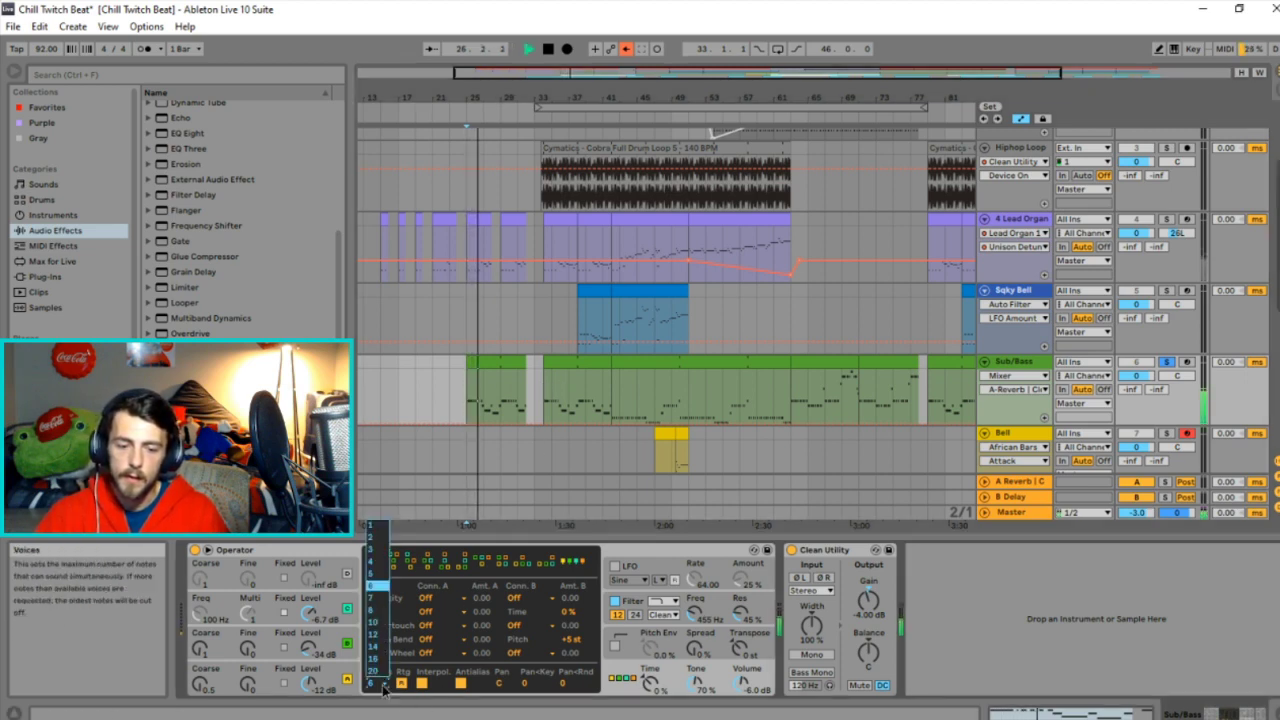
{"action": "left_click", "coordinate": [368, 530]}
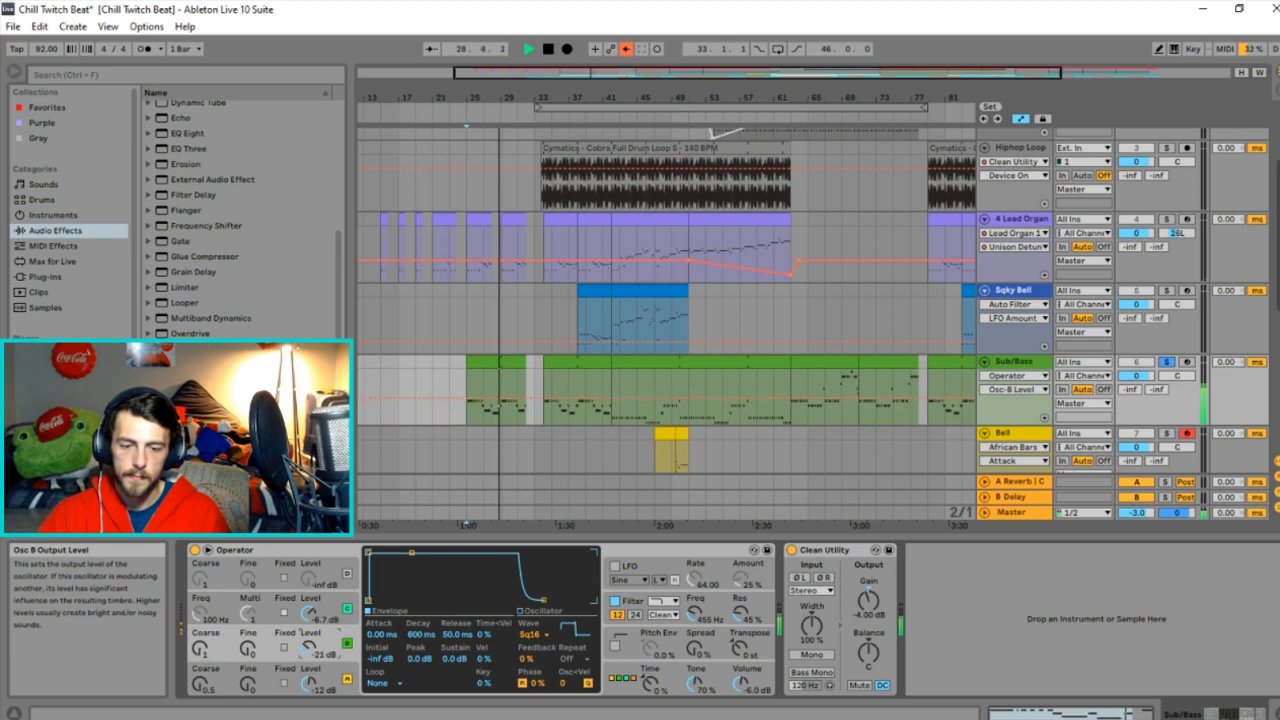
Set oscillator B's level to -23 dB, and try coarse tunings of 1 for oscillator A and 0.5 for oscillator B.
{"action": "left_click_drag", "start_coordinate": [202, 650], "coordinate": [202, 662]}
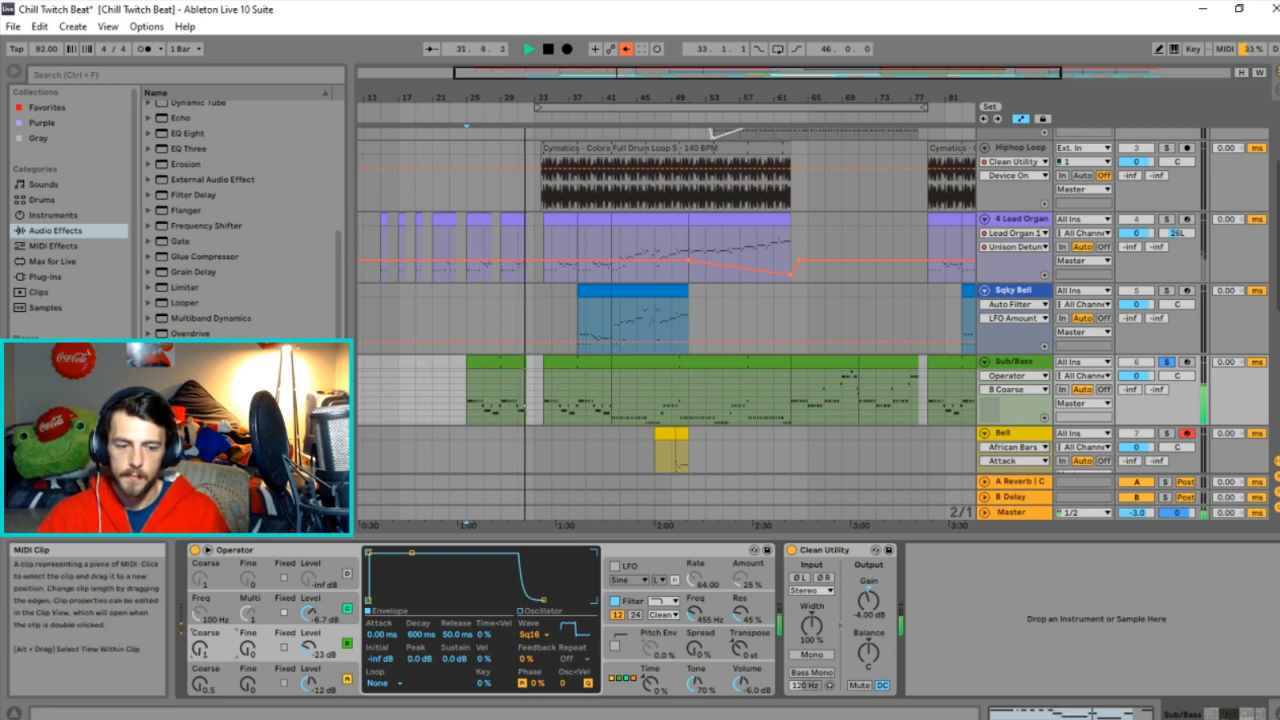
{"action": "left_click_drag", "start_coordinate": [201, 684], "coordinate": [201, 676]}
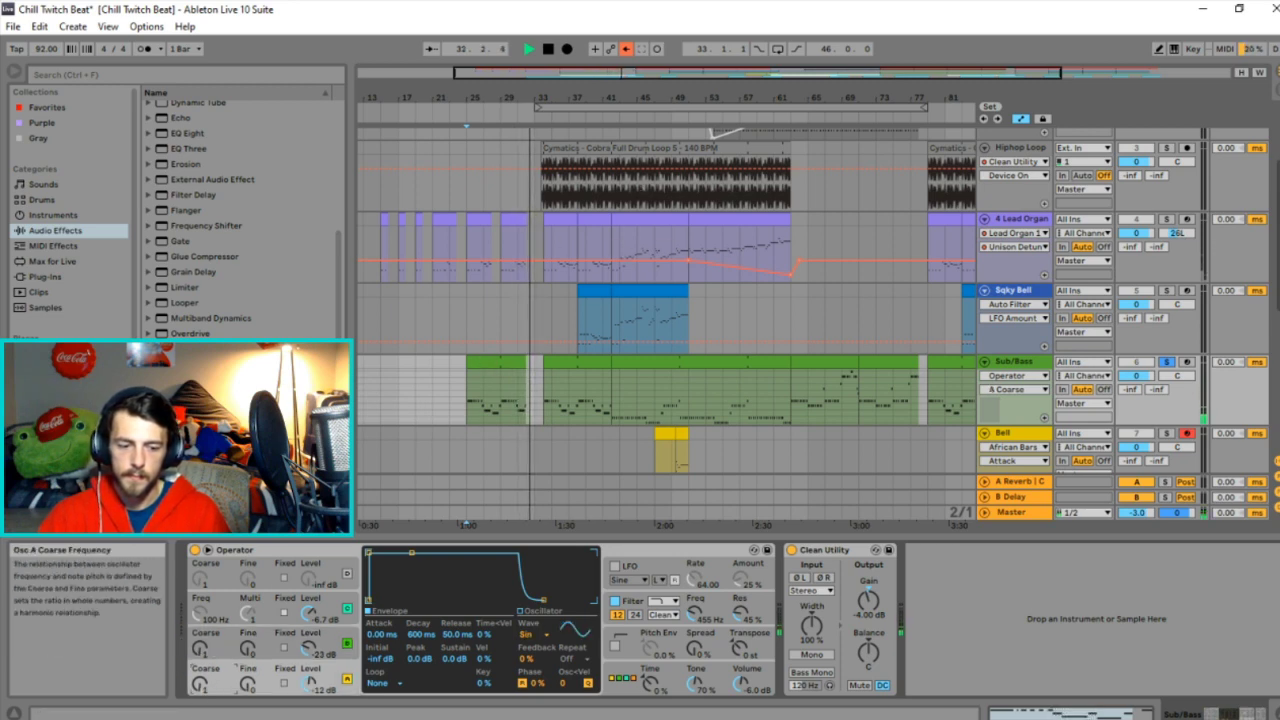
{"action": "left_click", "coordinate": [200, 652]}
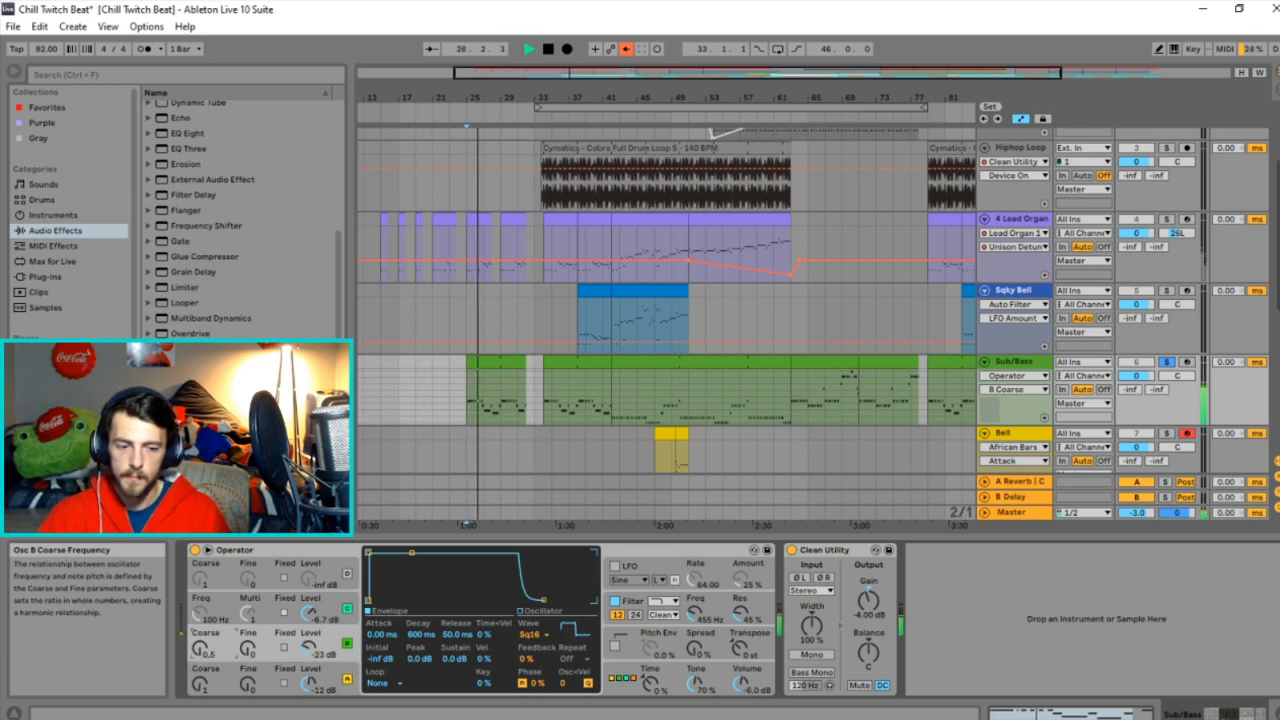
{"action": "left_click_drag", "start_coordinate": [202, 684], "coordinate": [202, 690]}
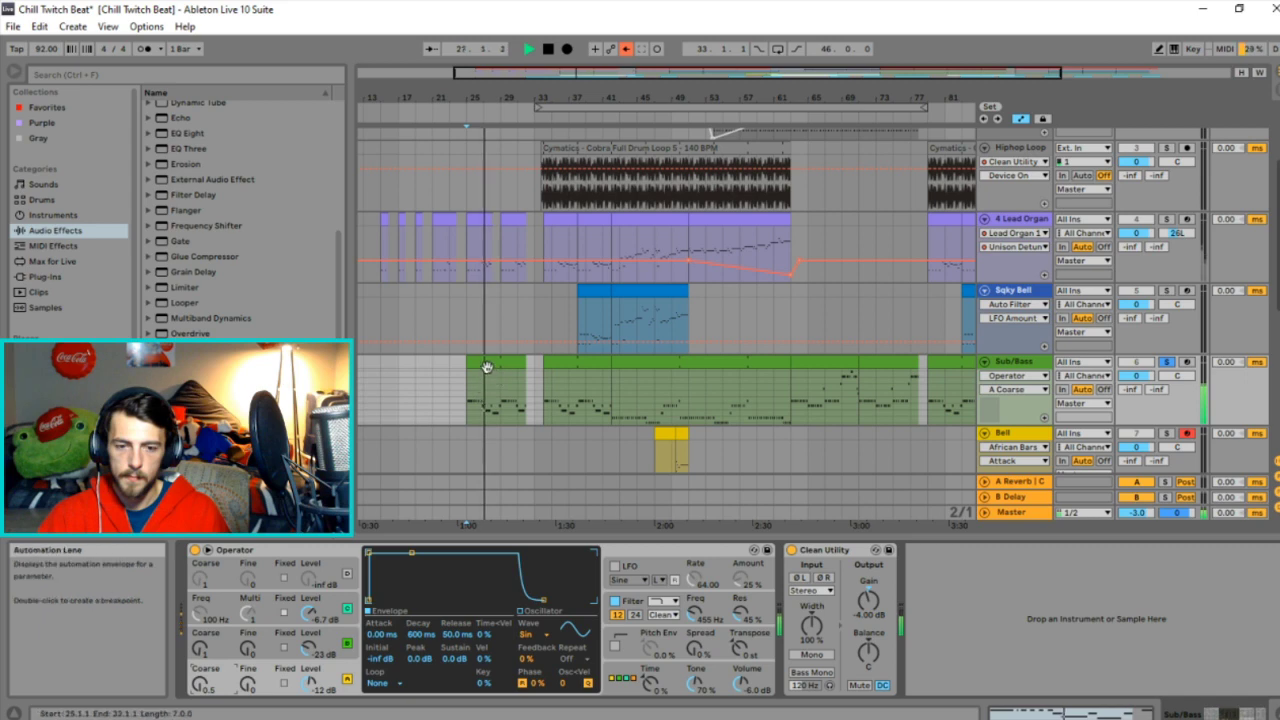
Try shifting all notes of the Sub/Bass clip at bar 25 down one octave, and play the lowered part.
{"action": "double_click", "coordinate": [487, 367]}
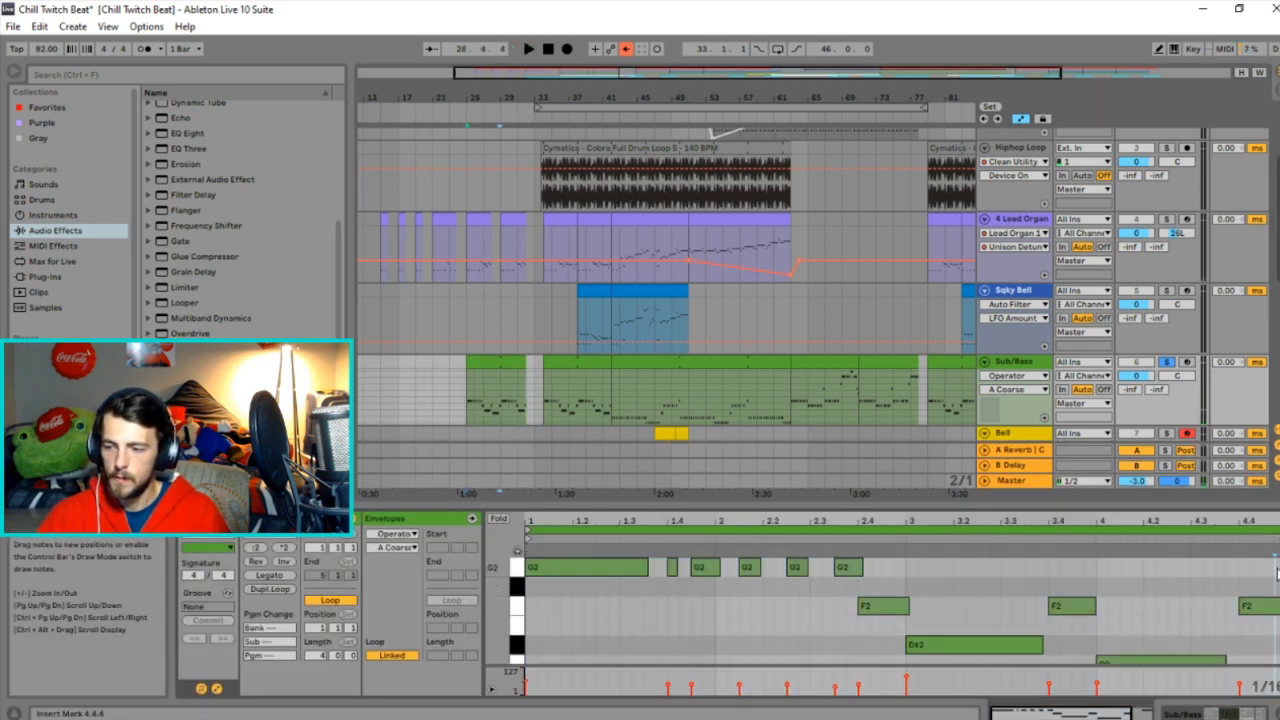
{"action": "key", "text": "ctrl+a"}
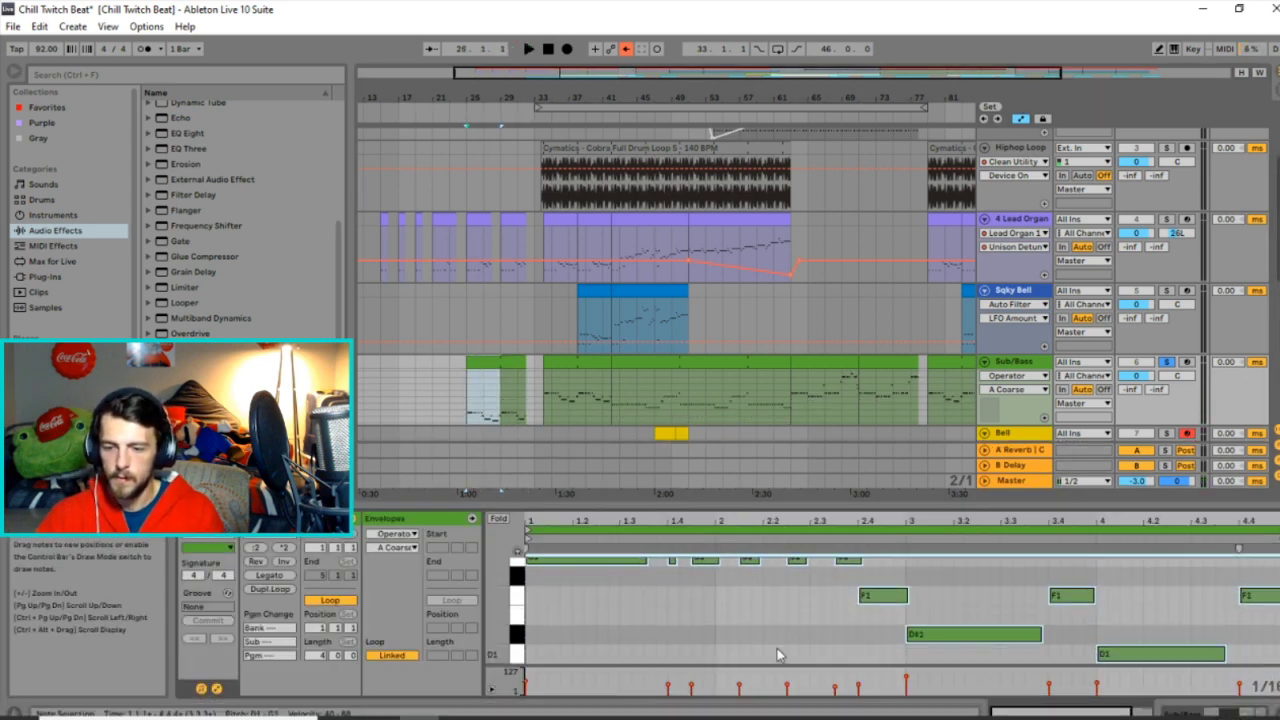
{"action": "scroll", "coordinate": [770, 645], "scroll_direction": "up", "scroll_amount": 2}
{"action": "key", "text": "space"}
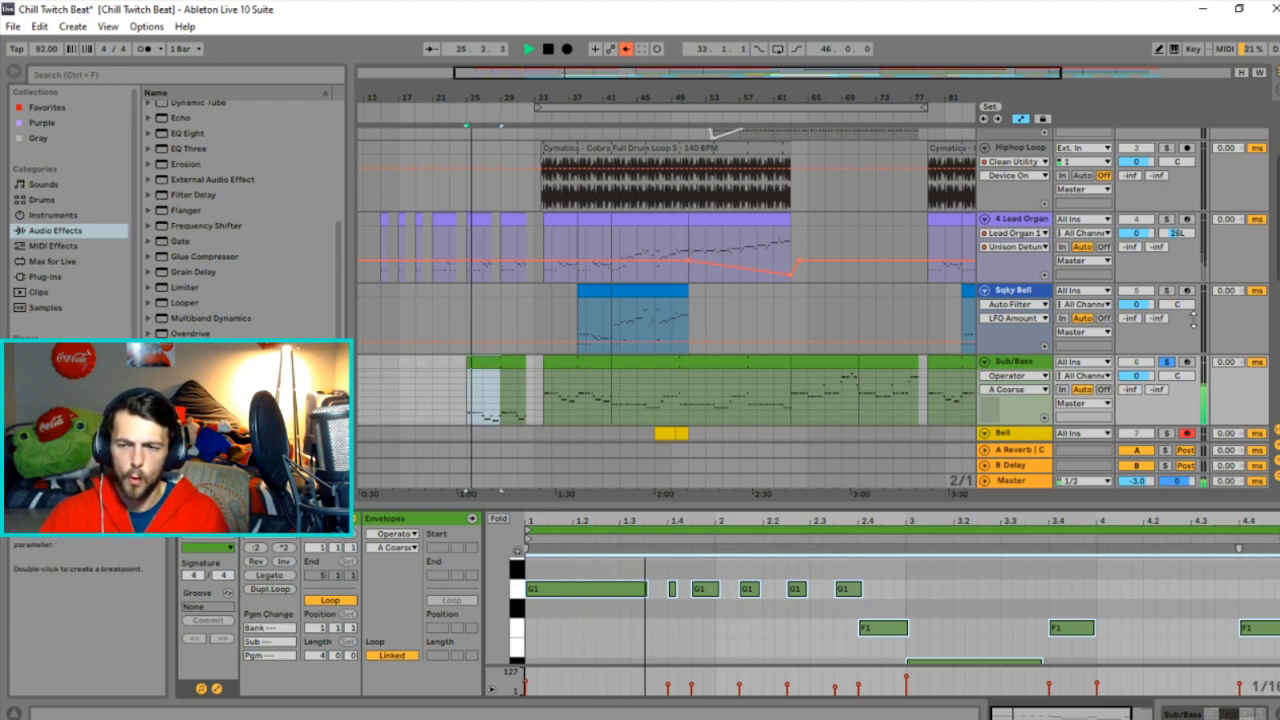
{"action": "left_click", "coordinate": [983, 370]}
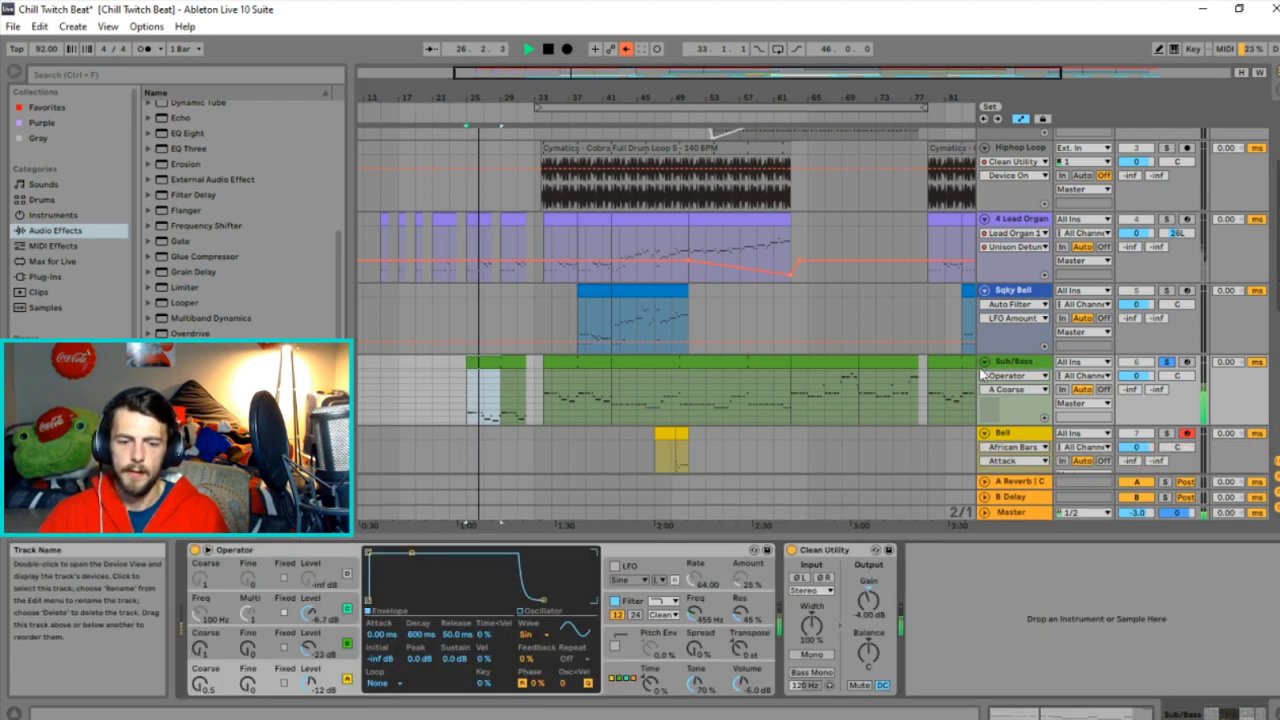
{"action": "key", "text": "space"}
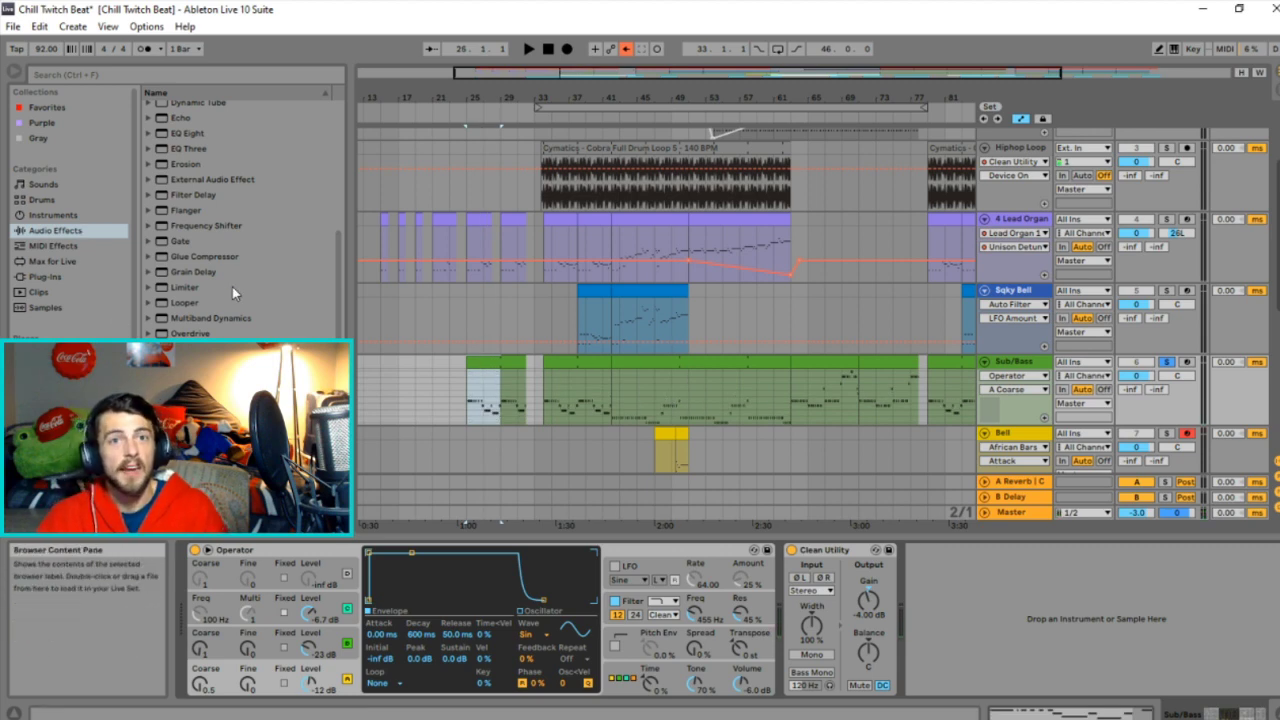
Add the -12 preset of the Pitch MIDI effect in front of the Operator on the Sub/Bass track.
{"action": "left_click", "coordinate": [52, 244]}
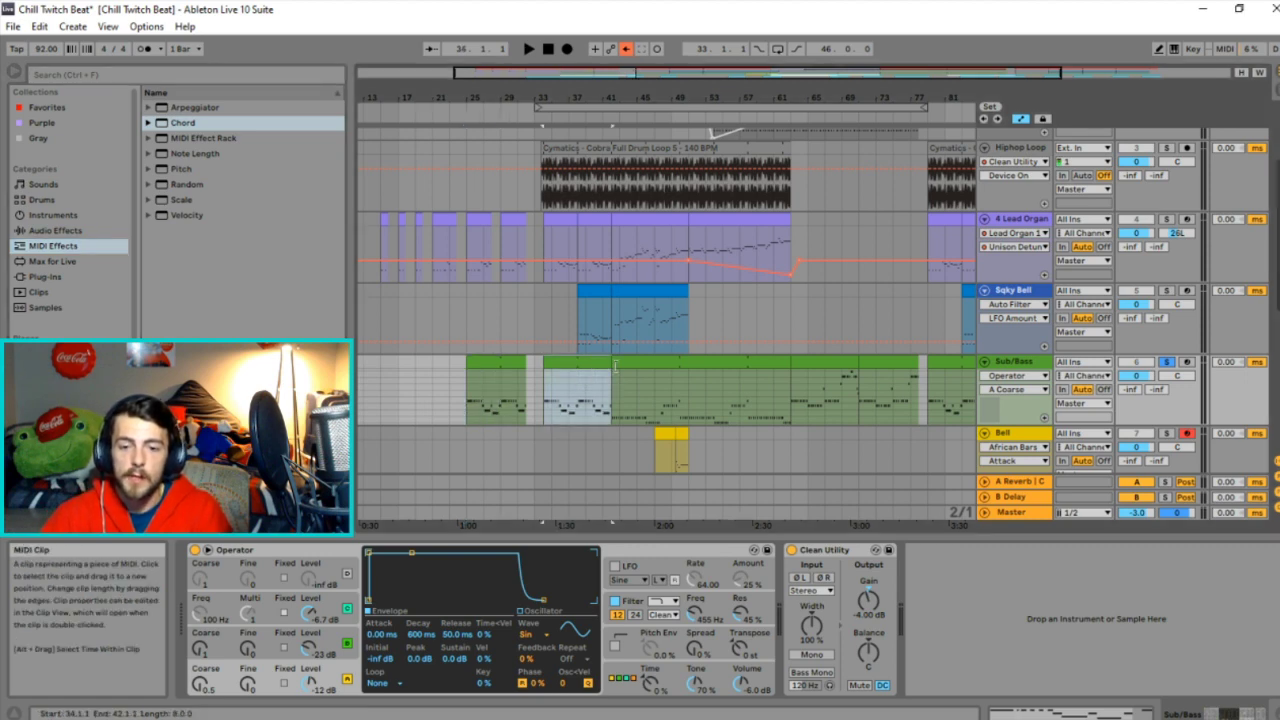
{"action": "left_click", "coordinate": [690, 362]}
{"action": "left_click", "coordinate": [808, 366]}
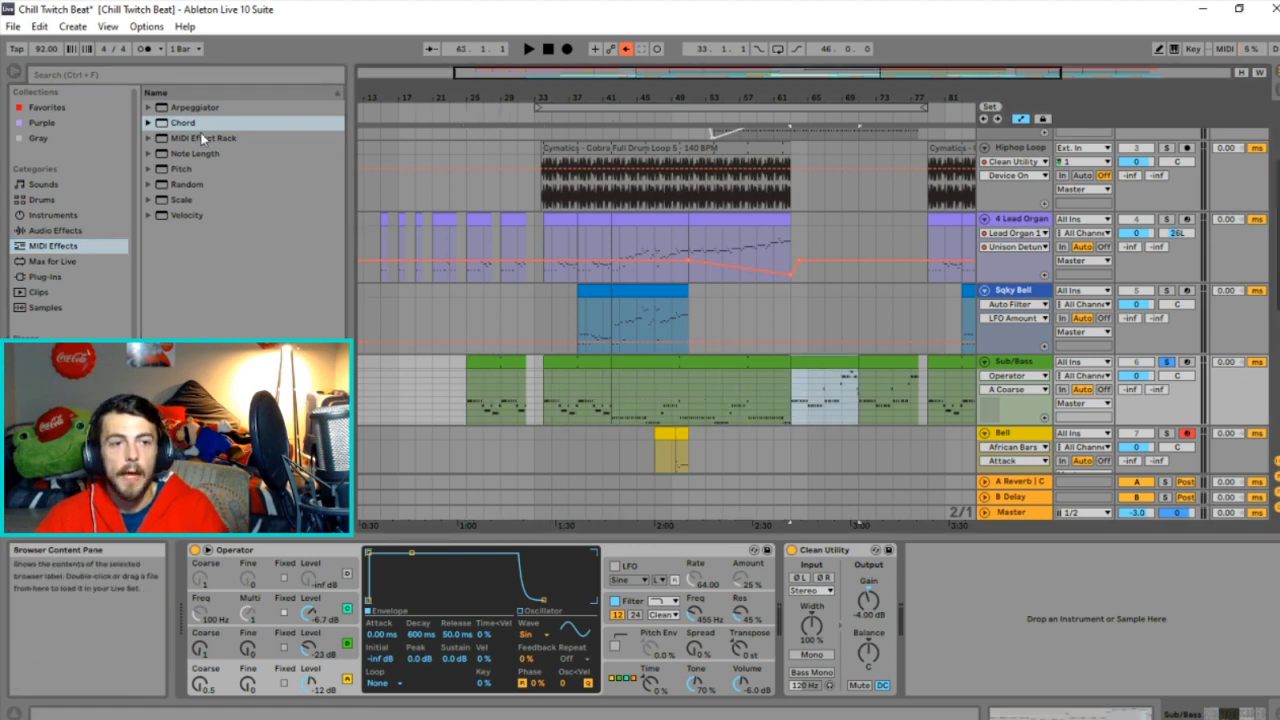
{"action": "left_click", "coordinate": [45, 247]}
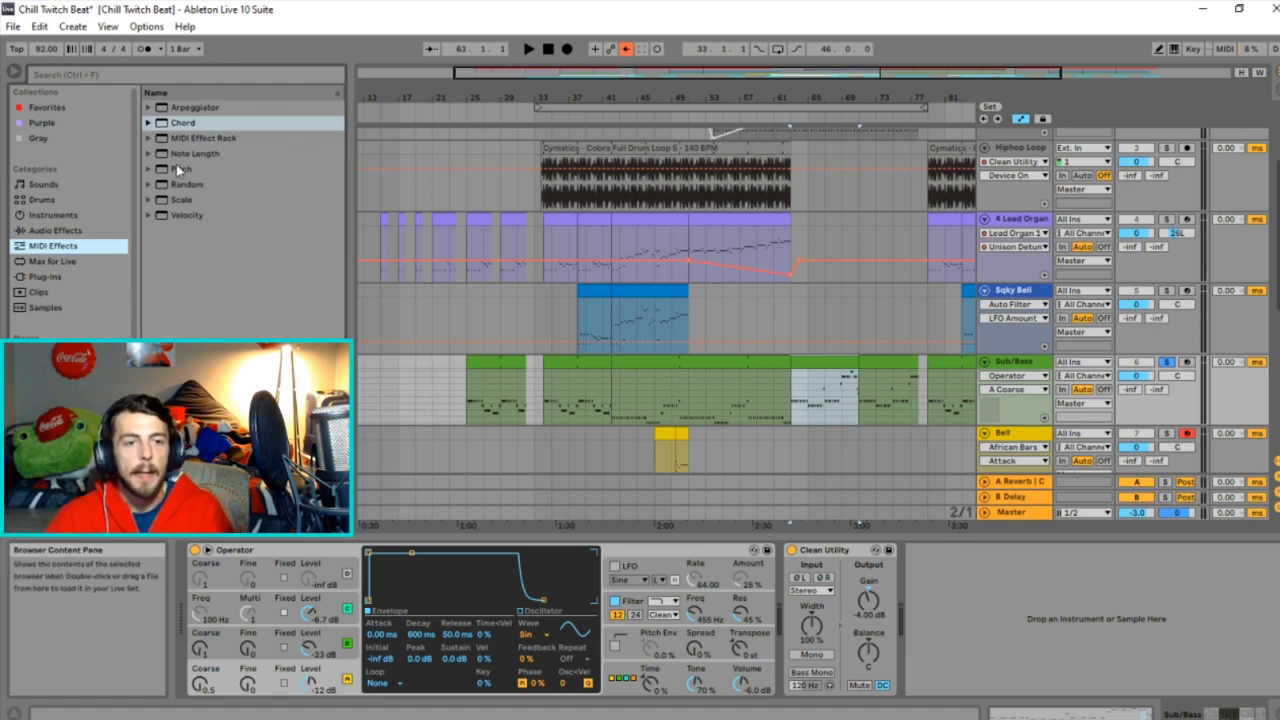
{"action": "left_click", "coordinate": [150, 172]}
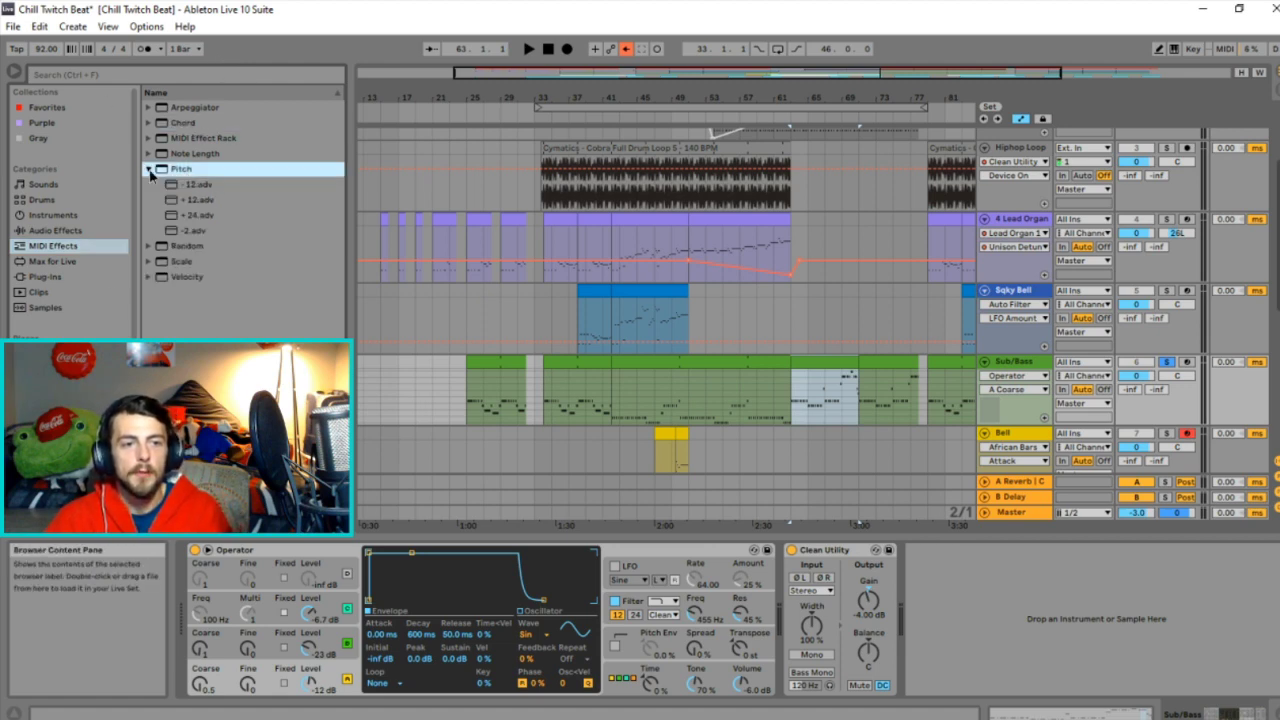
{"action": "left_click_drag", "start_coordinate": [341, 282], "coordinate": [206, 204]}
{"action": "left_click", "coordinate": [198, 186]}
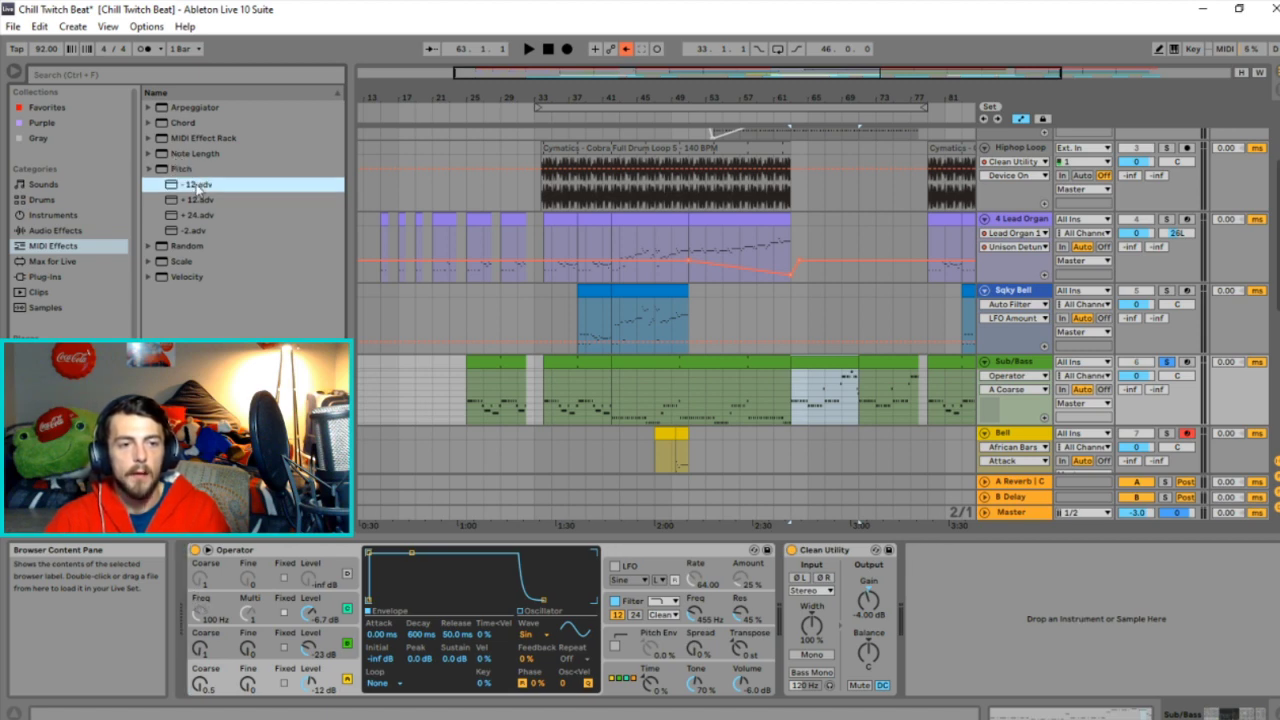
{"action": "left_click_drag", "start_coordinate": [237, 537], "coordinate": [205, 580]}
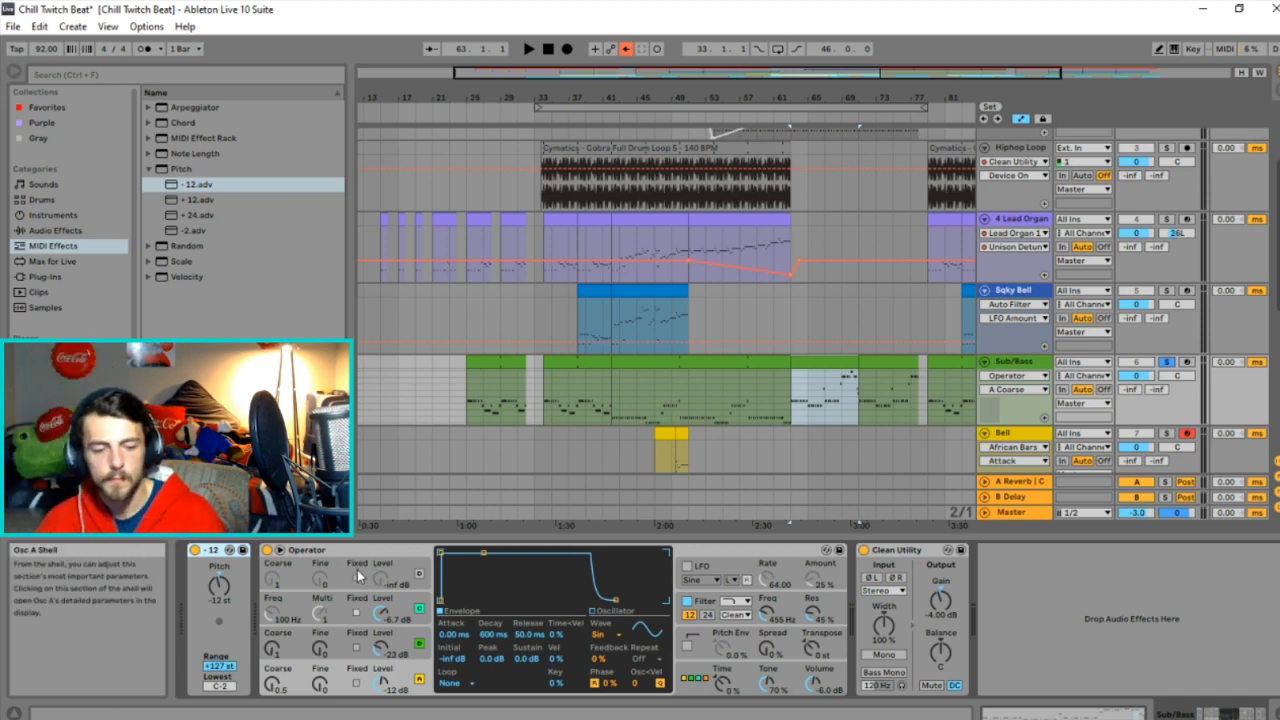
While playing from bar 25, set oscillator A's attack to 0.83 ms, decay to 351 ms and sustain to -15 dB, and oscillator C's level to -20 dB.
{"action": "key", "text": "space"}
{"action": "left_click", "coordinate": [475, 392]}
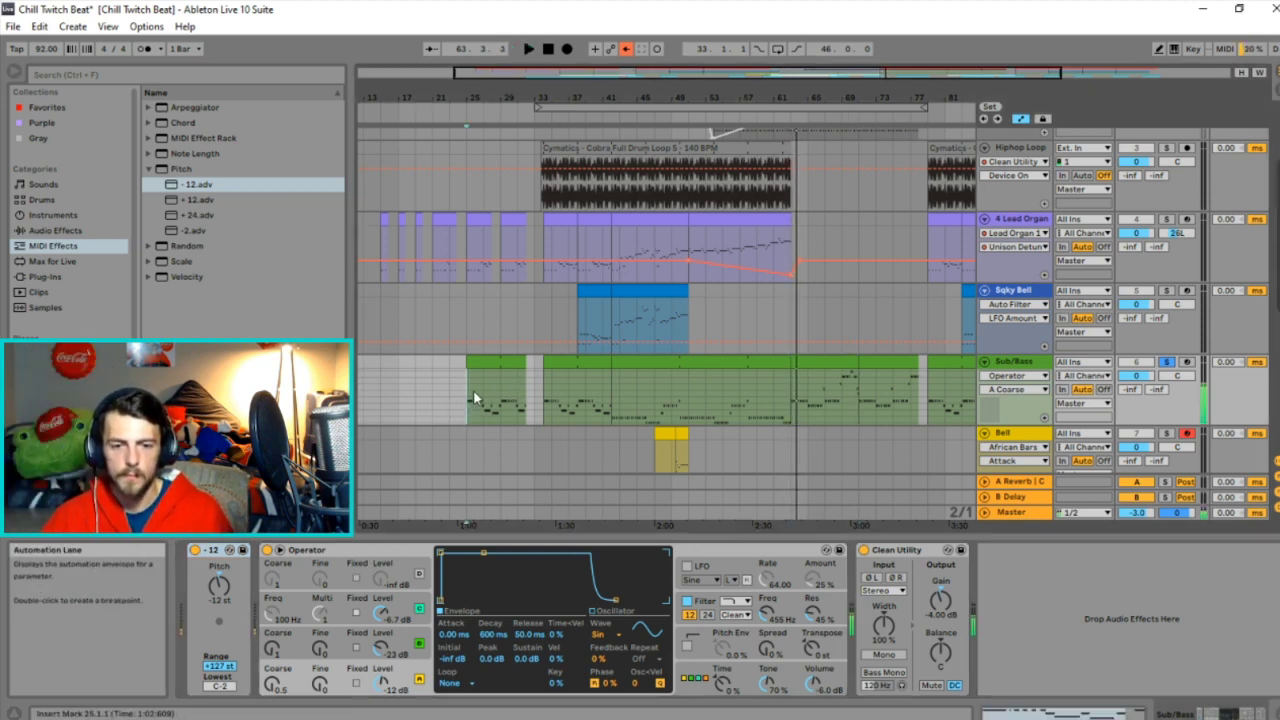
{"action": "key", "text": "space"}
{"action": "key", "text": "space"}
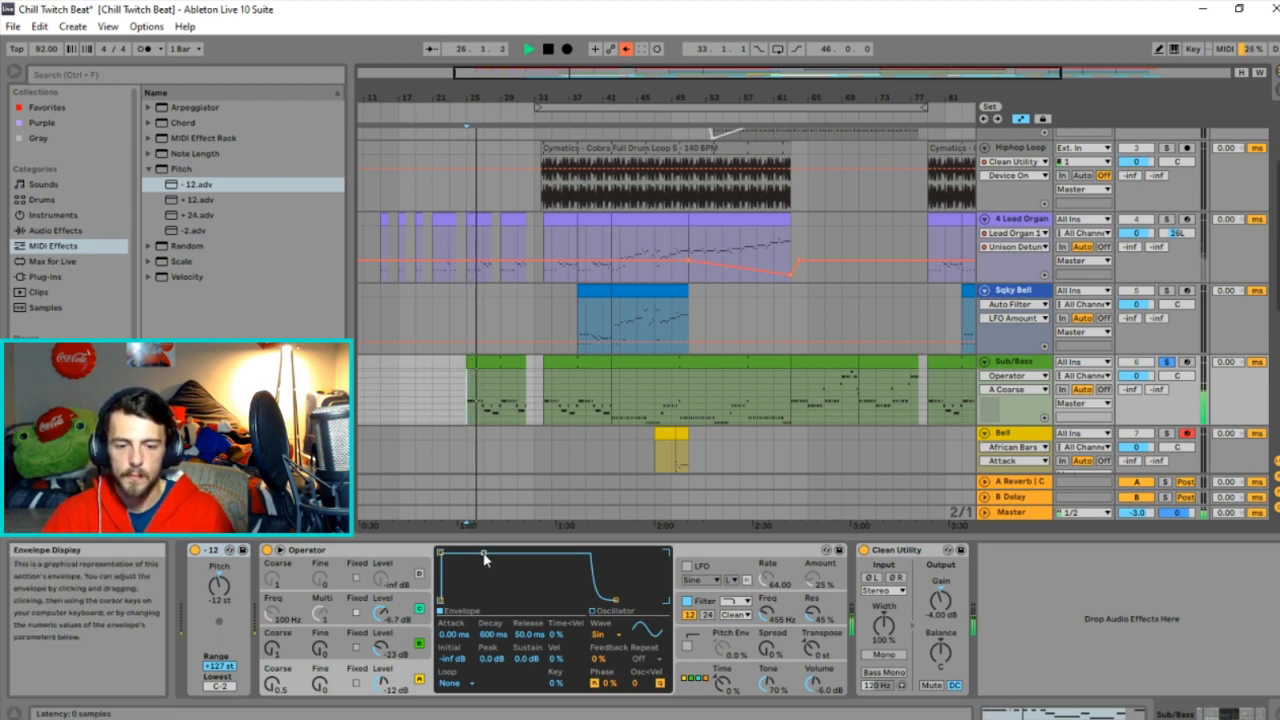
{"action": "left_click_drag", "start_coordinate": [484, 559], "coordinate": [481, 571]}
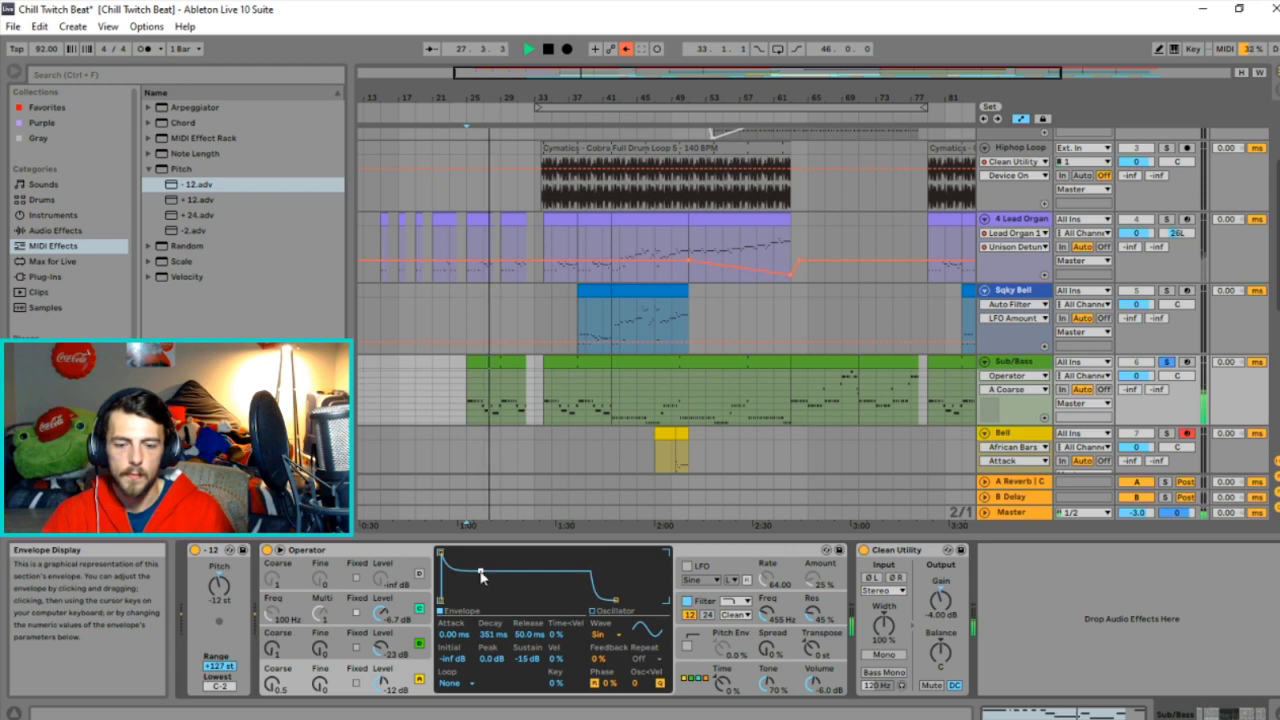
{"action": "left_click_drag", "start_coordinate": [440, 552], "coordinate": [450, 552]}
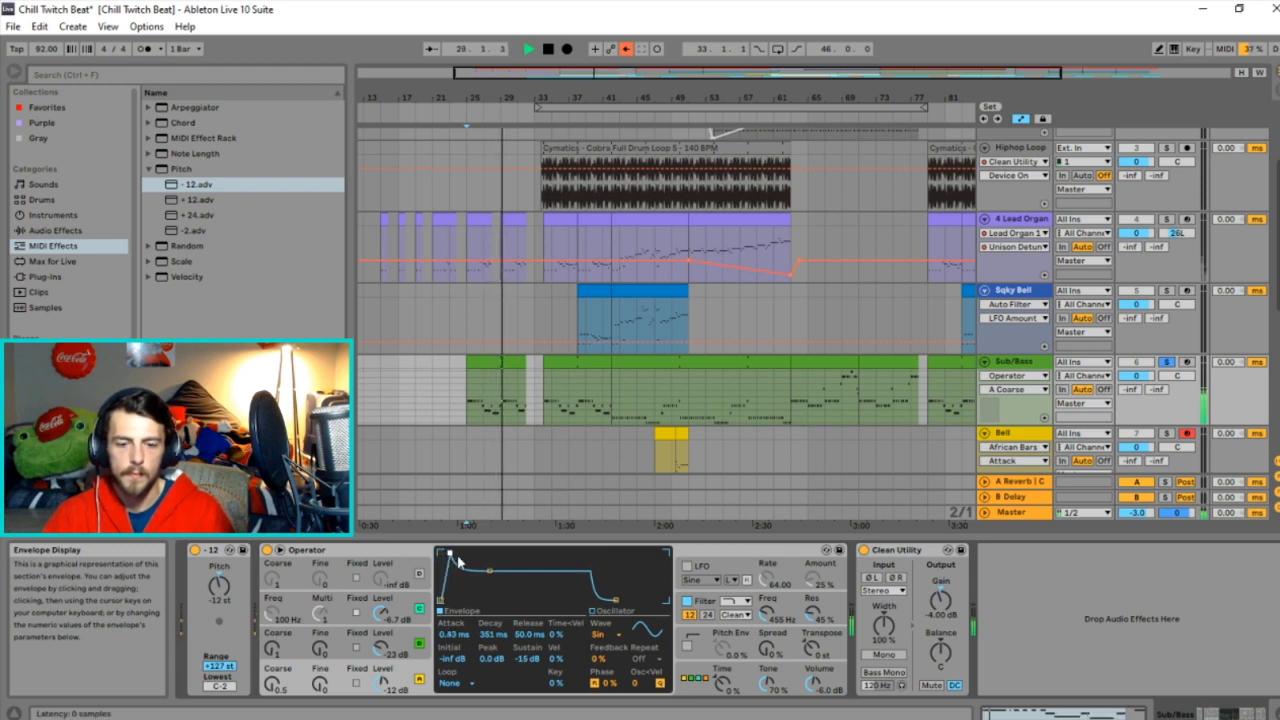
{"action": "left_click_drag", "start_coordinate": [381, 612], "coordinate": [381, 634]}
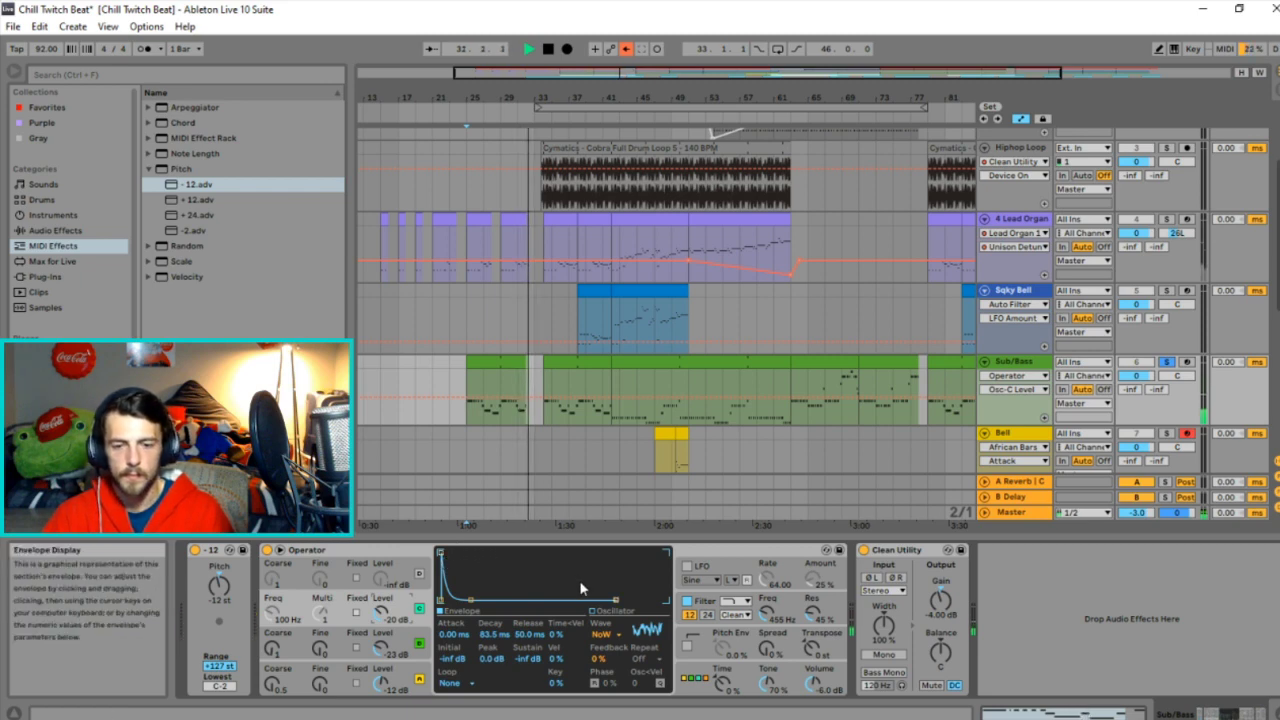
Shorten the Sub/Bass clip before the bar 33 gap to end at 32.3.1, and play its ending.
{"action": "scroll", "coordinate": [535, 363], "scroll_direction": "up", "scroll_amount": 5}
{"action": "left_click", "coordinate": [560, 363]}
{"action": "key", "text": "space"}
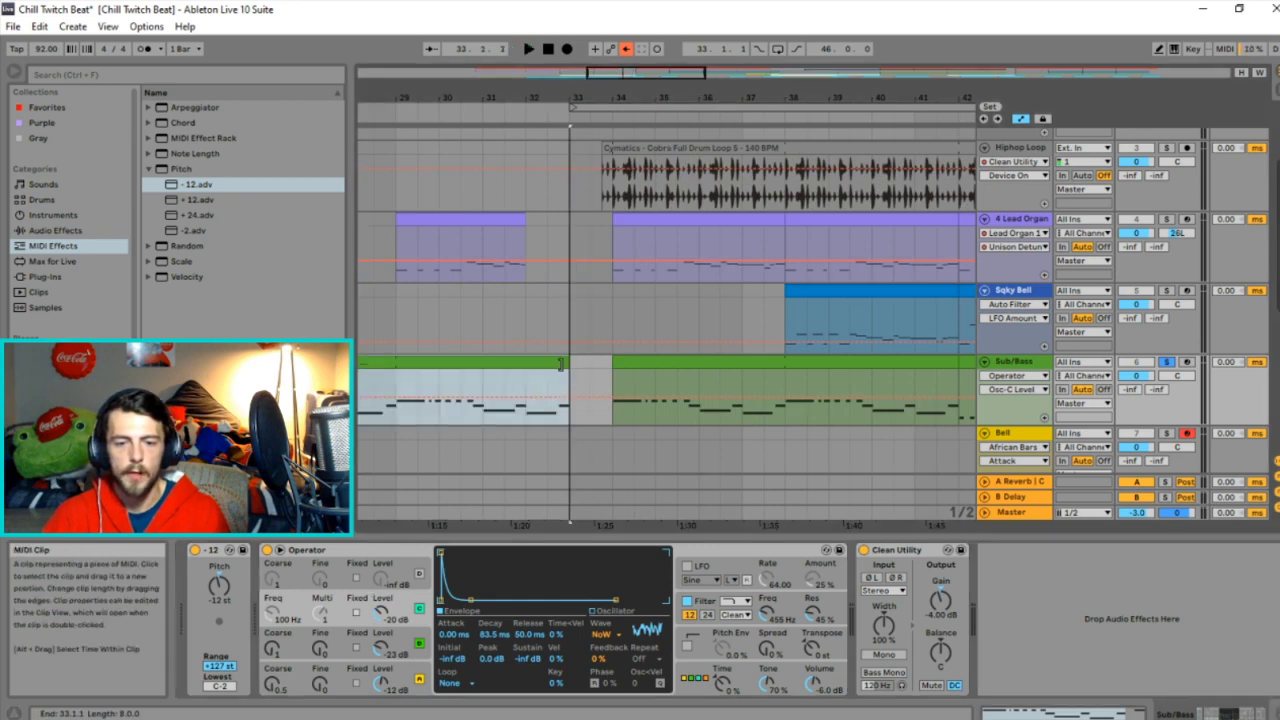
{"action": "left_click_drag", "start_coordinate": [560, 364], "coordinate": [548, 365]}
{"action": "left_click", "coordinate": [523, 380]}
{"action": "key", "text": "space"}
{"action": "left_click", "coordinate": [507, 379]}
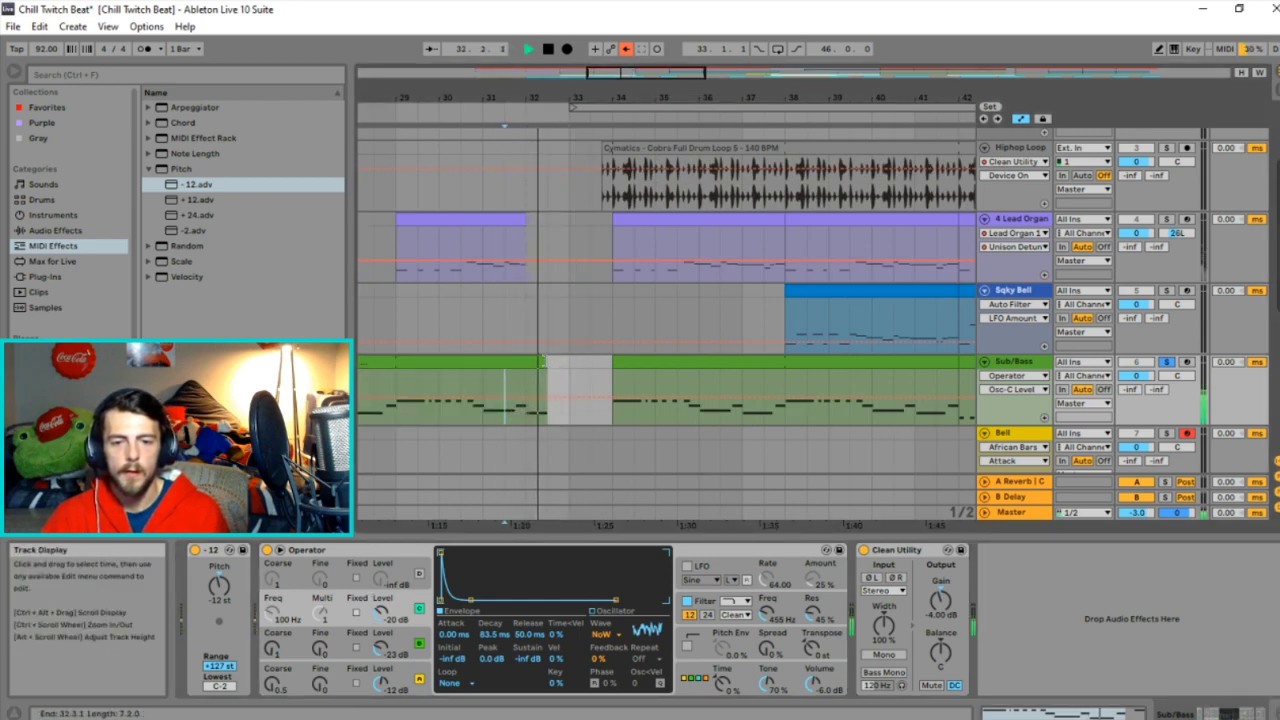
{"action": "left_click", "coordinate": [549, 363]}
{"action": "scroll", "coordinate": [551, 366], "scroll_direction": "up", "scroll_amount": 2}
{"action": "key", "text": "space"}
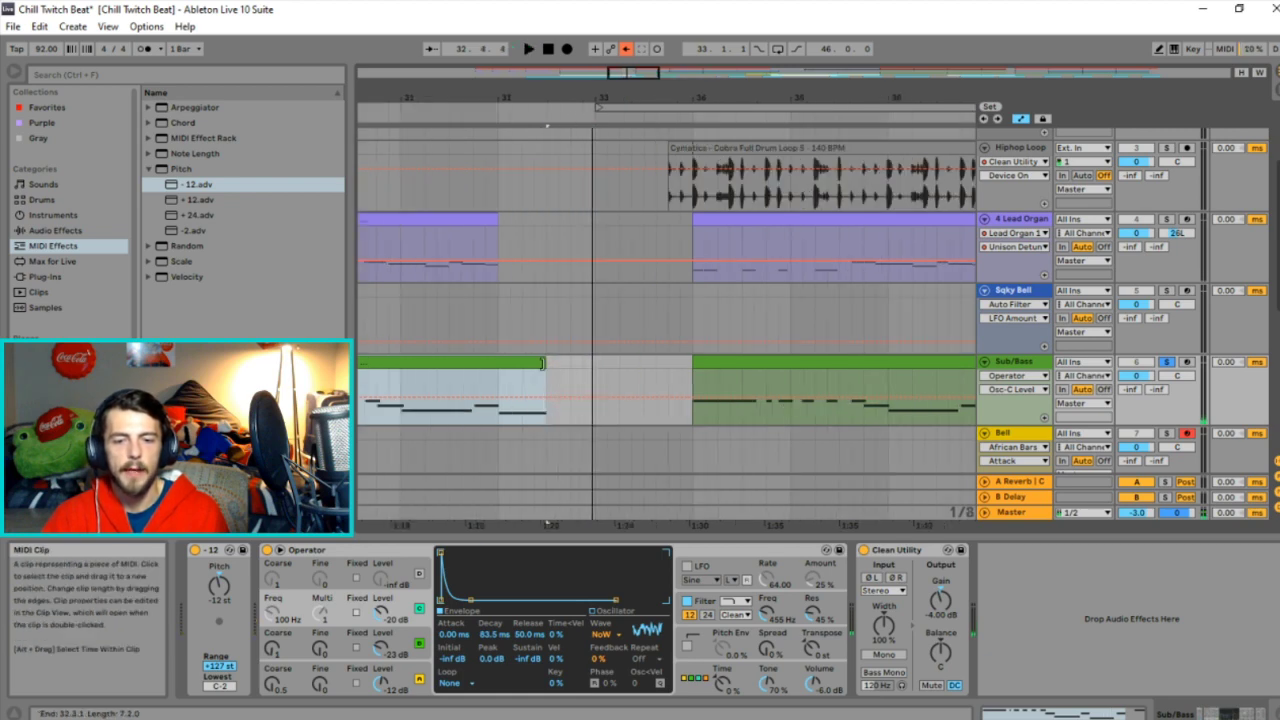
Play the Sub/Bass from bar 31 and turn off its solo to hear the clip ending in the full mix.
{"action": "scroll", "coordinate": [451, 319], "scroll_direction": "down", "scroll_amount": 3}
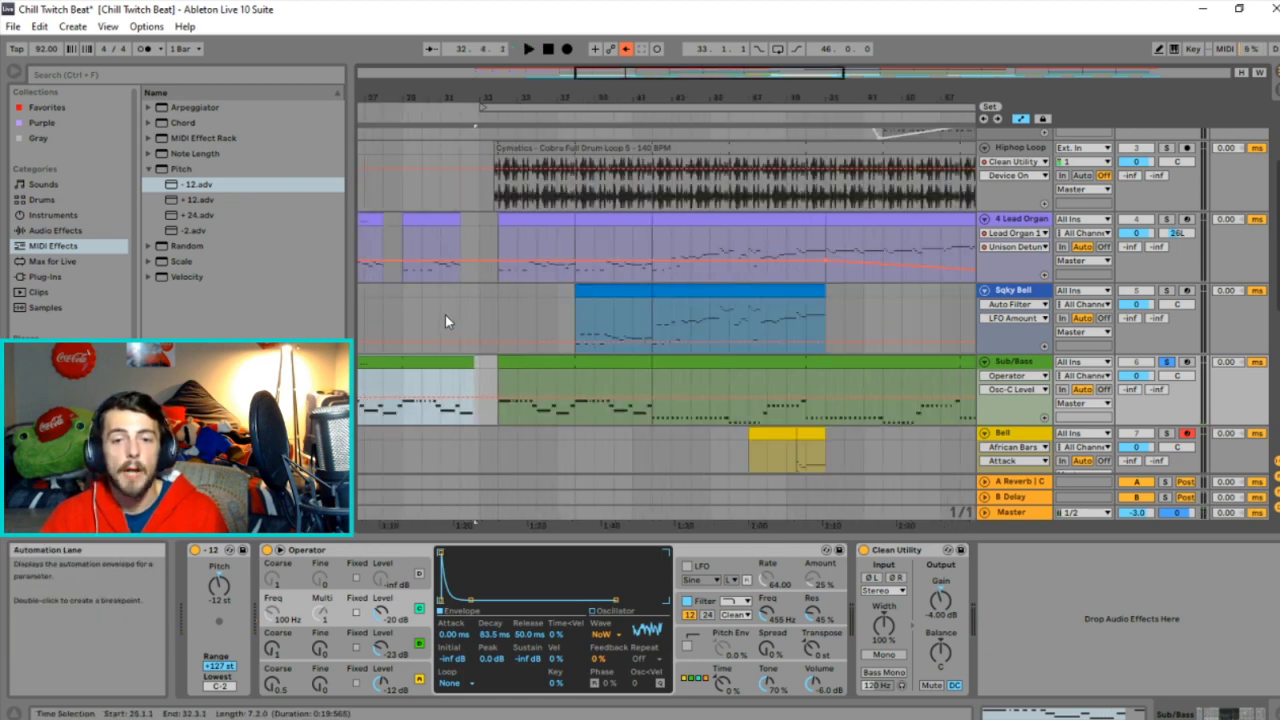
{"action": "scroll", "coordinate": [444, 319], "scroll_direction": "down", "scroll_amount": 2}
{"action": "left_click", "coordinate": [438, 376]}
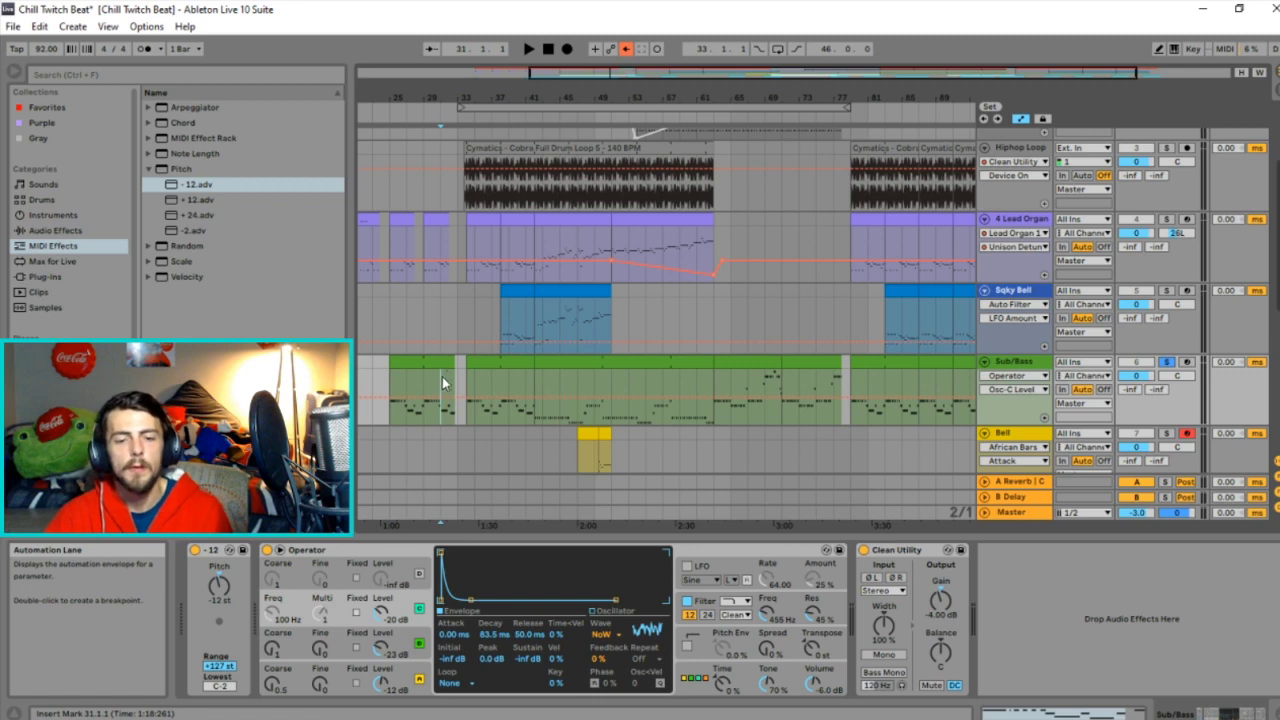
{"action": "key", "text": "space"}
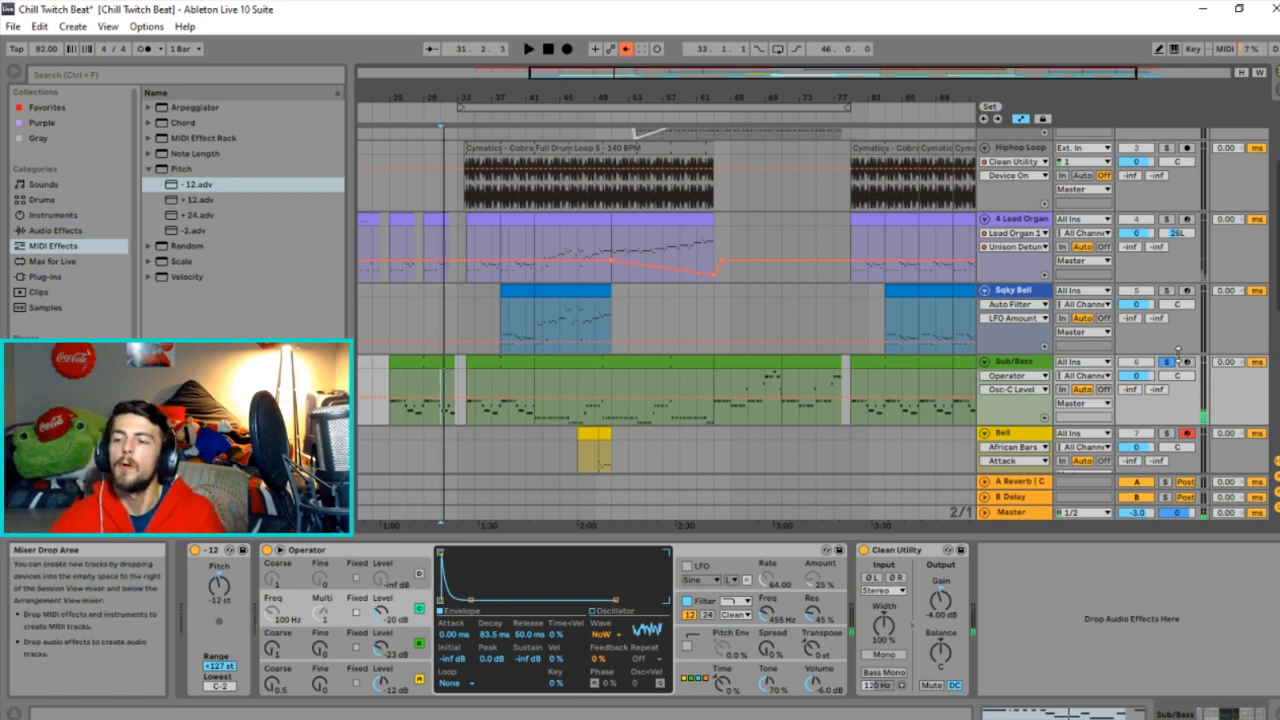
{"action": "key", "text": "space"}
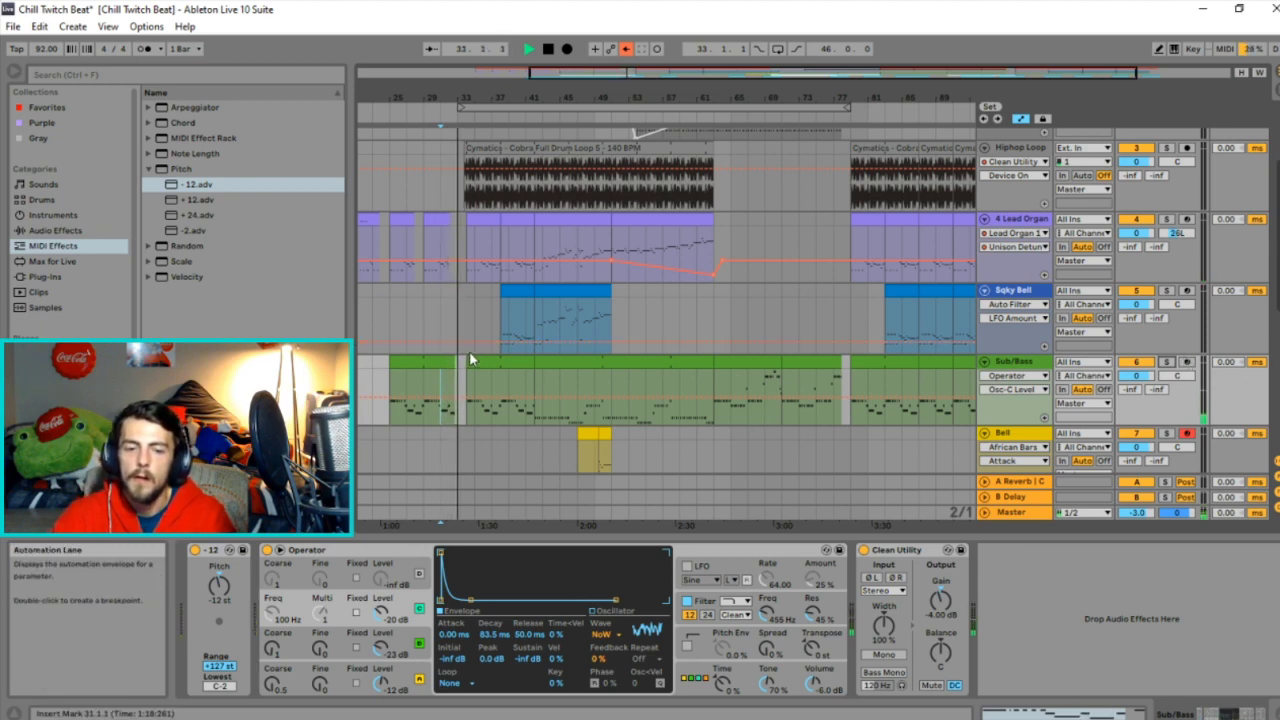
Duplicate the Sub/Bass track and delete the copy.
{"action": "scroll", "coordinate": [458, 361], "scroll_direction": "up", "scroll_amount": 5, "text": "ctrl"}
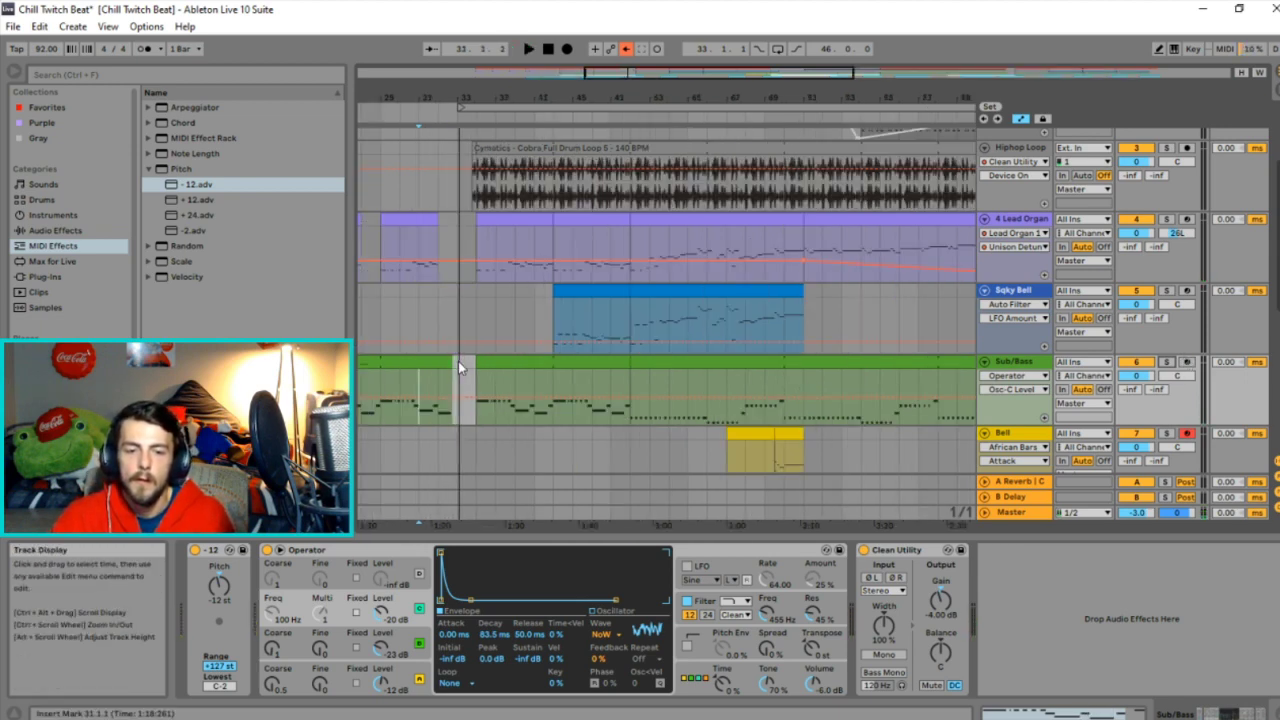
{"action": "scroll", "coordinate": [445, 369], "scroll_direction": "up", "scroll_amount": 3, "text": "ctrl"}
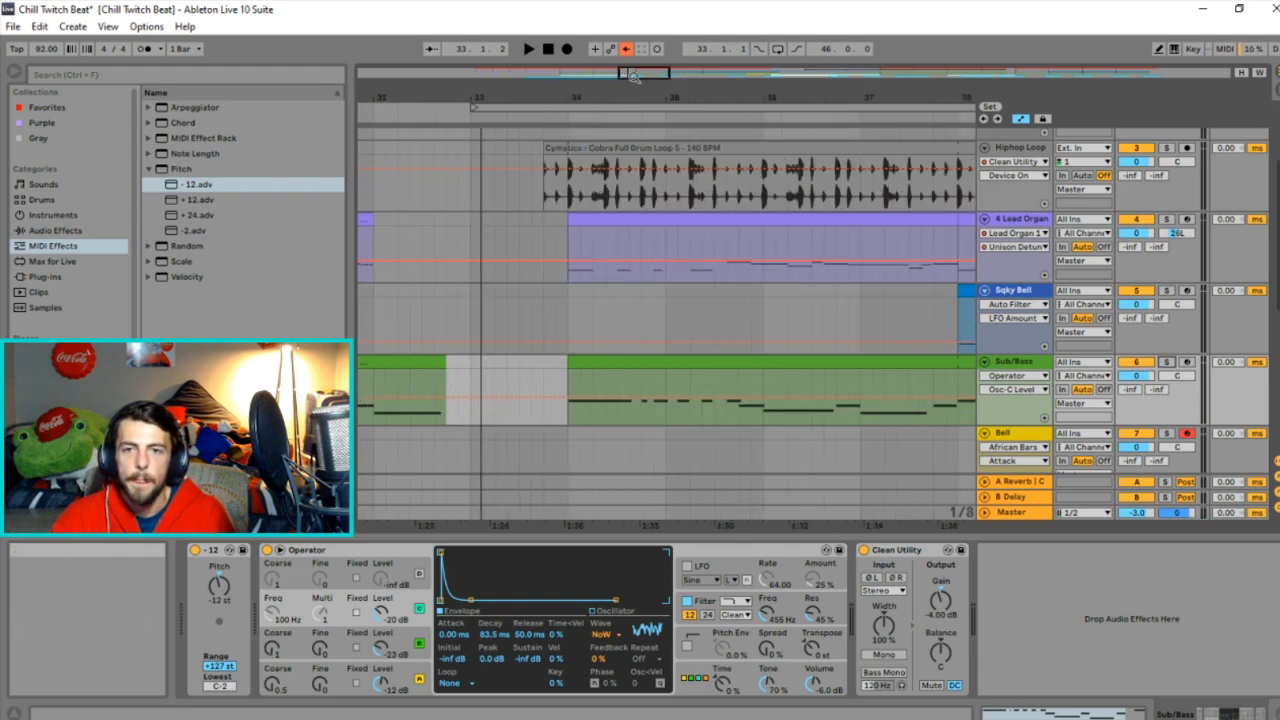
{"action": "scroll", "coordinate": [634, 76], "scroll_direction": "up", "scroll_amount": 3, "text": "ctrl"}
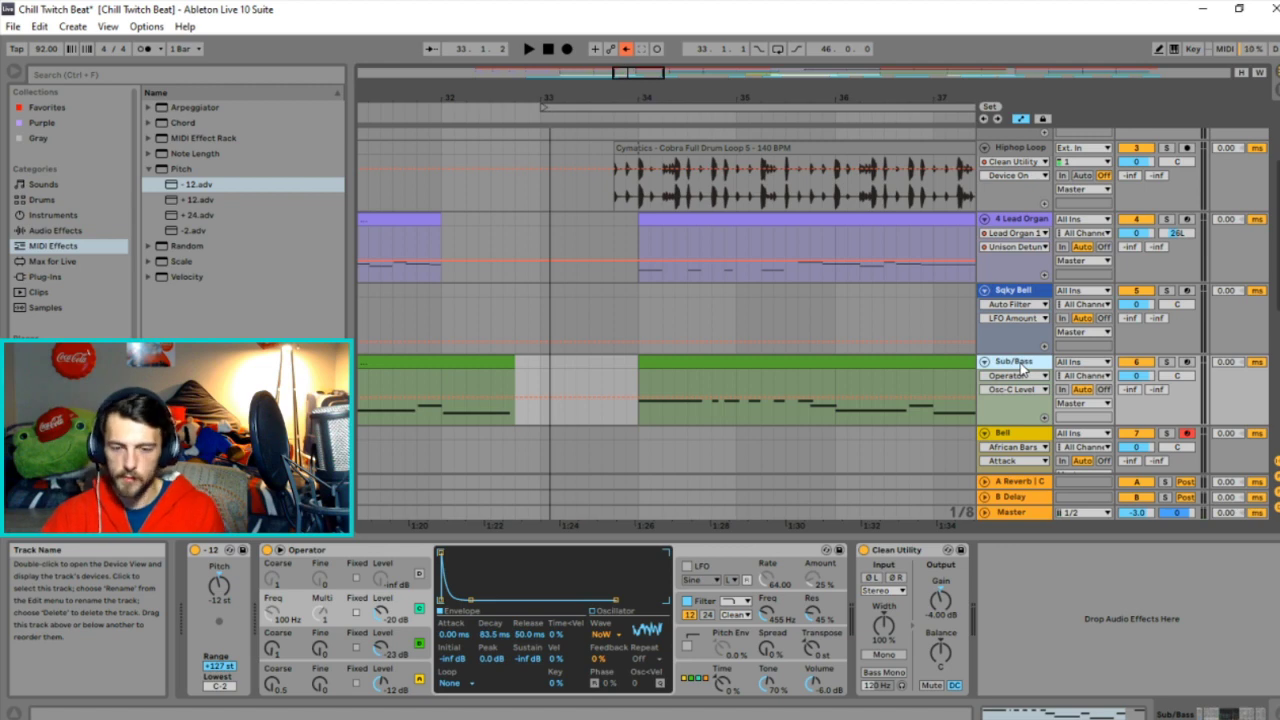
{"action": "key", "text": "ctrl+d"}
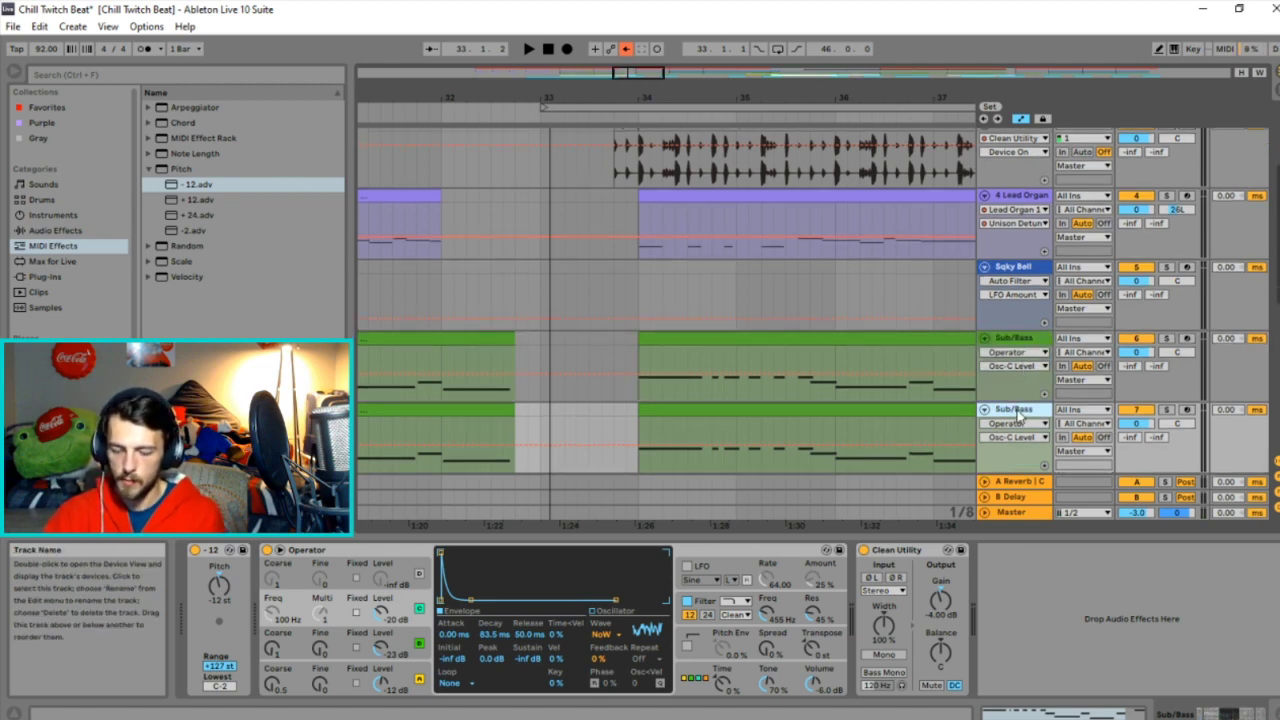
{"action": "key", "text": "Delete"}
Insert a new audio track directly below the Sub/Bass track and look through its available audio inputs.
{"action": "left_click", "coordinate": [1016, 338]}
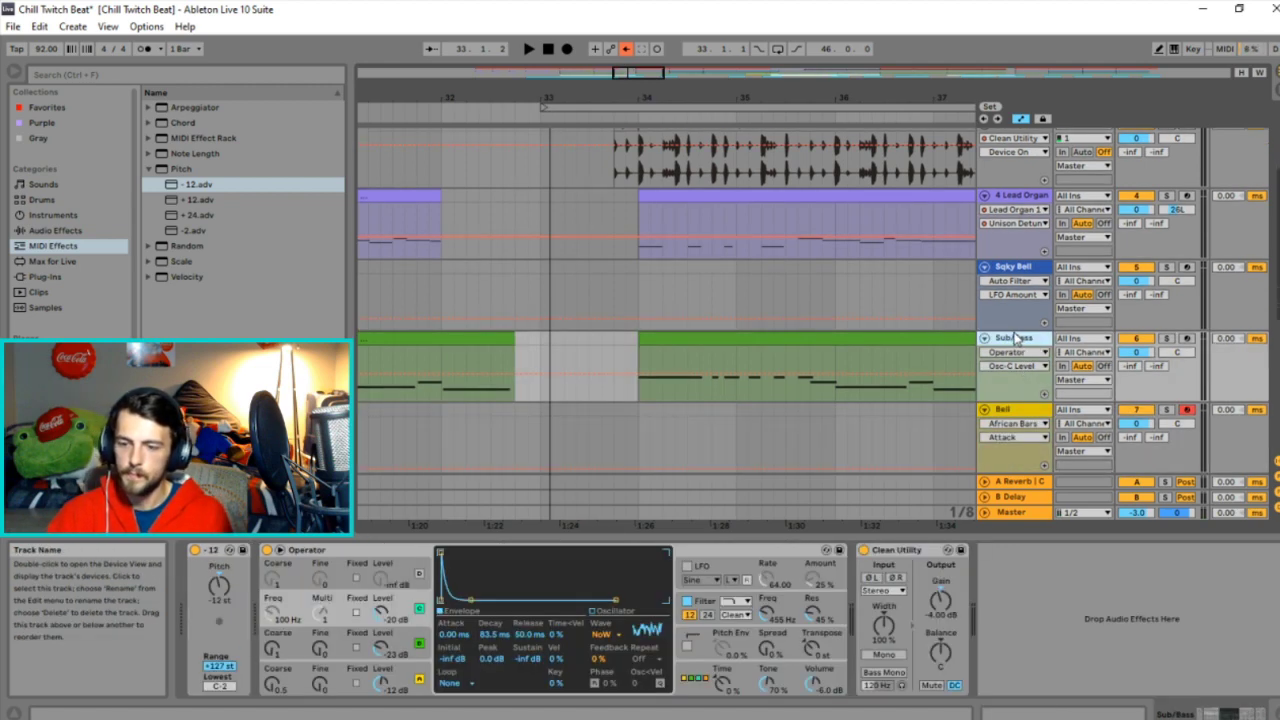
{"action": "key", "text": "ctrl+t"}
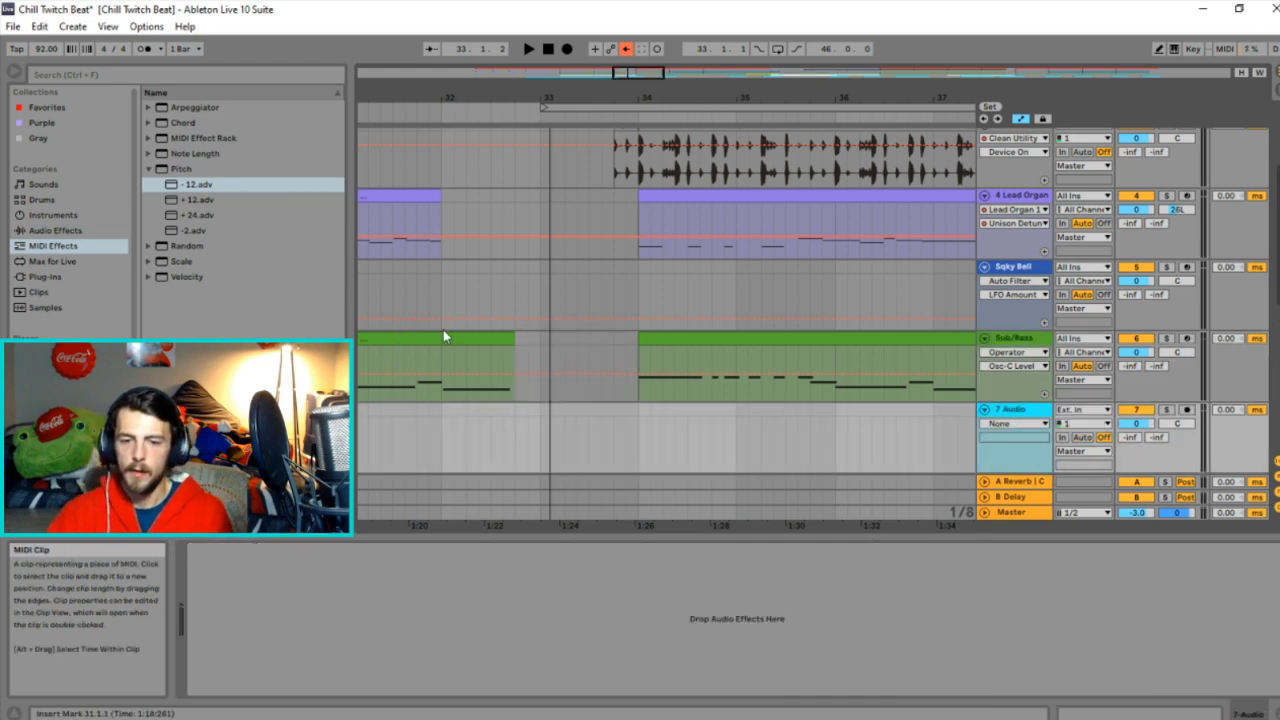
{"action": "left_click", "coordinate": [1084, 410]}
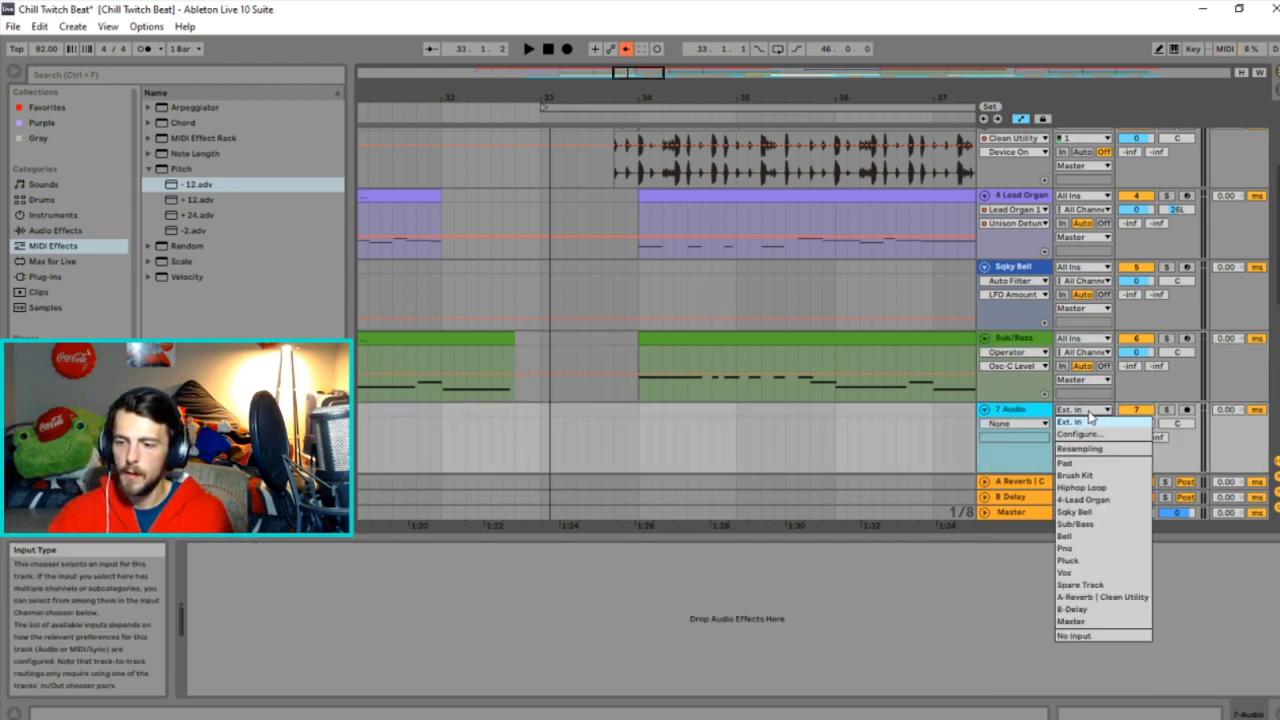
{"action": "key", "text": "Escape"}
Open the Sub/Bass clip before the bar 33 gap in an enlarged note editor and examine its last held note.
{"action": "left_click_drag", "start_coordinate": [442, 390], "coordinate": [515, 378]}
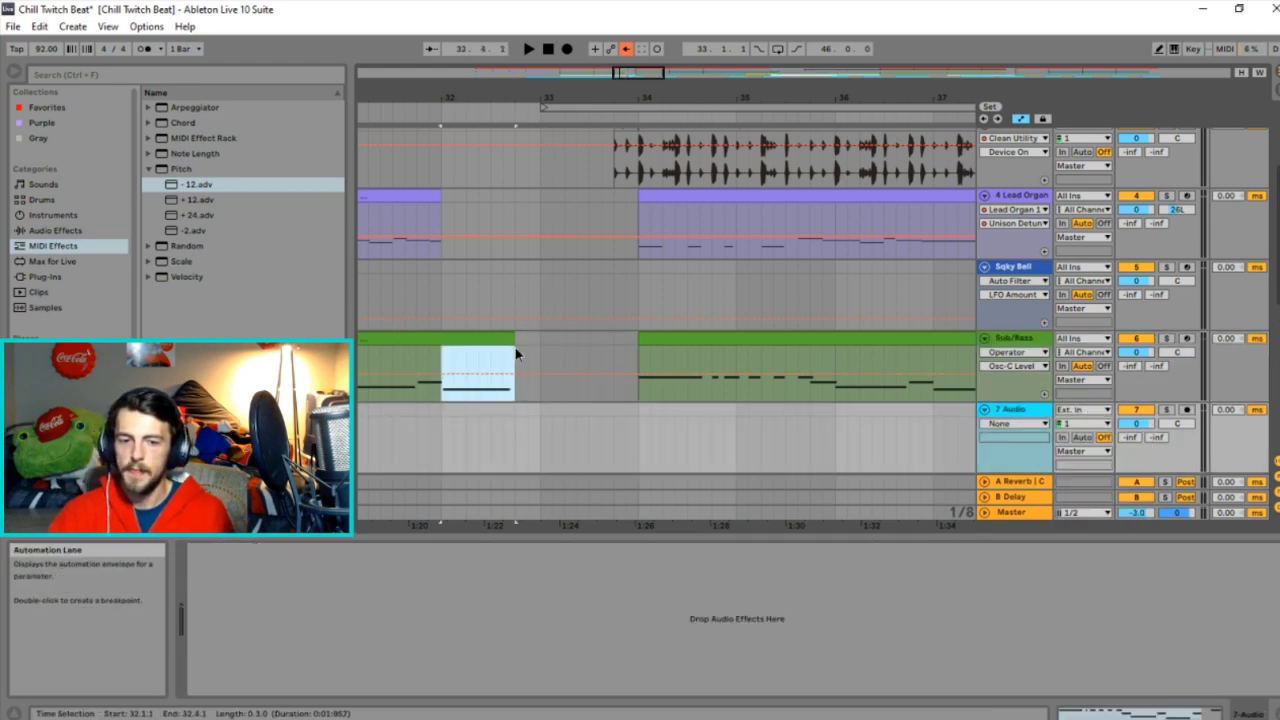
{"action": "double_click", "coordinate": [460, 343]}
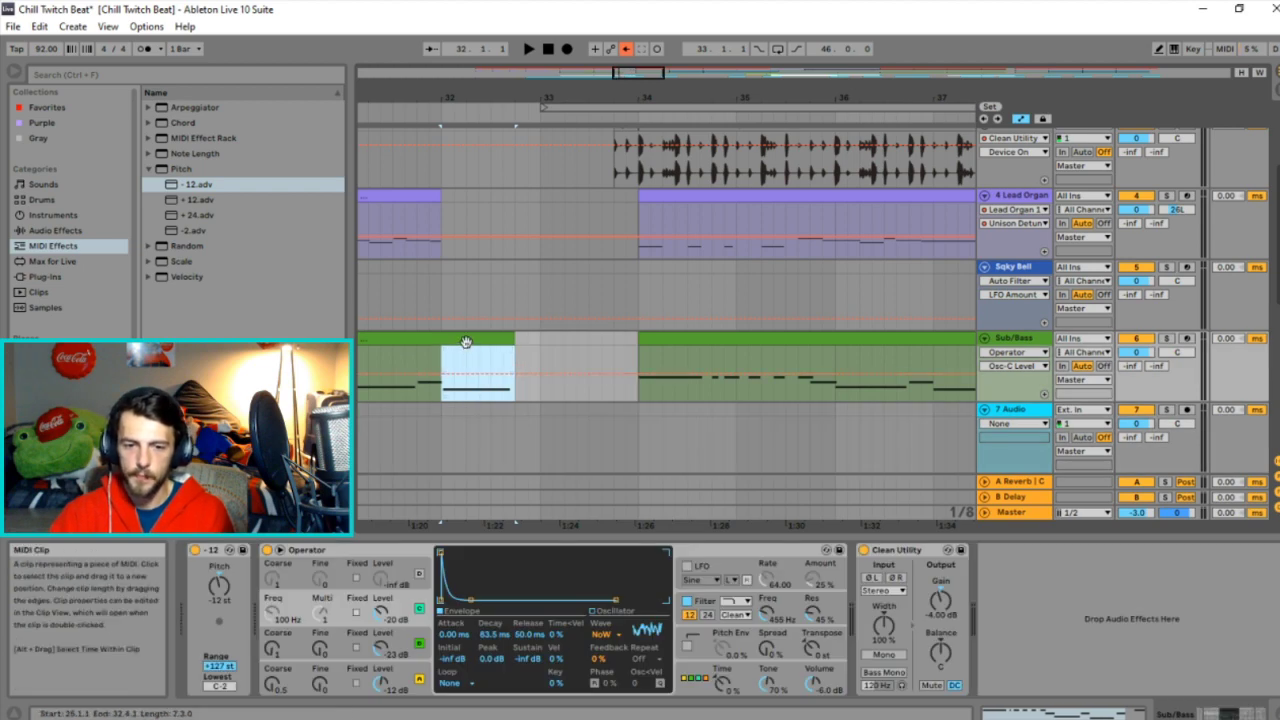
{"action": "left_click", "coordinate": [1167, 586]}
{"action": "scroll", "coordinate": [1168, 595], "scroll_direction": "up", "scroll_amount": 2}
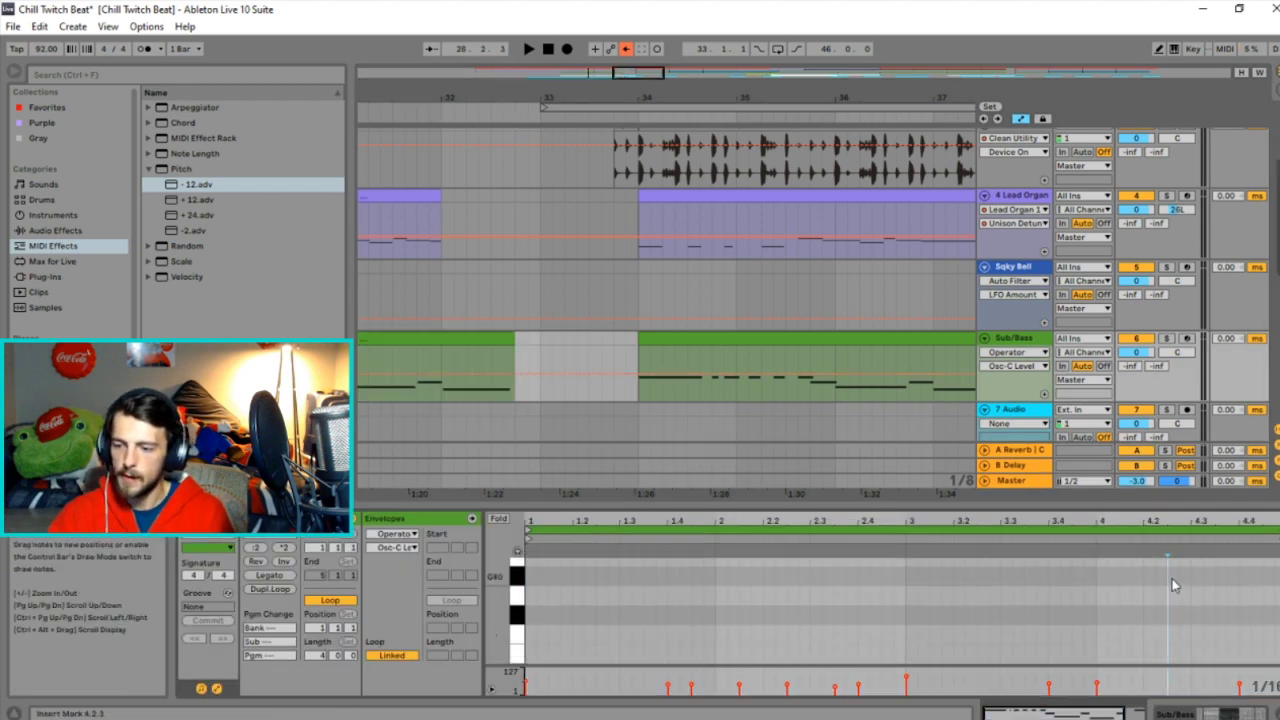
{"action": "scroll", "coordinate": [1172, 600], "scroll_direction": "down", "scroll_amount": 3}
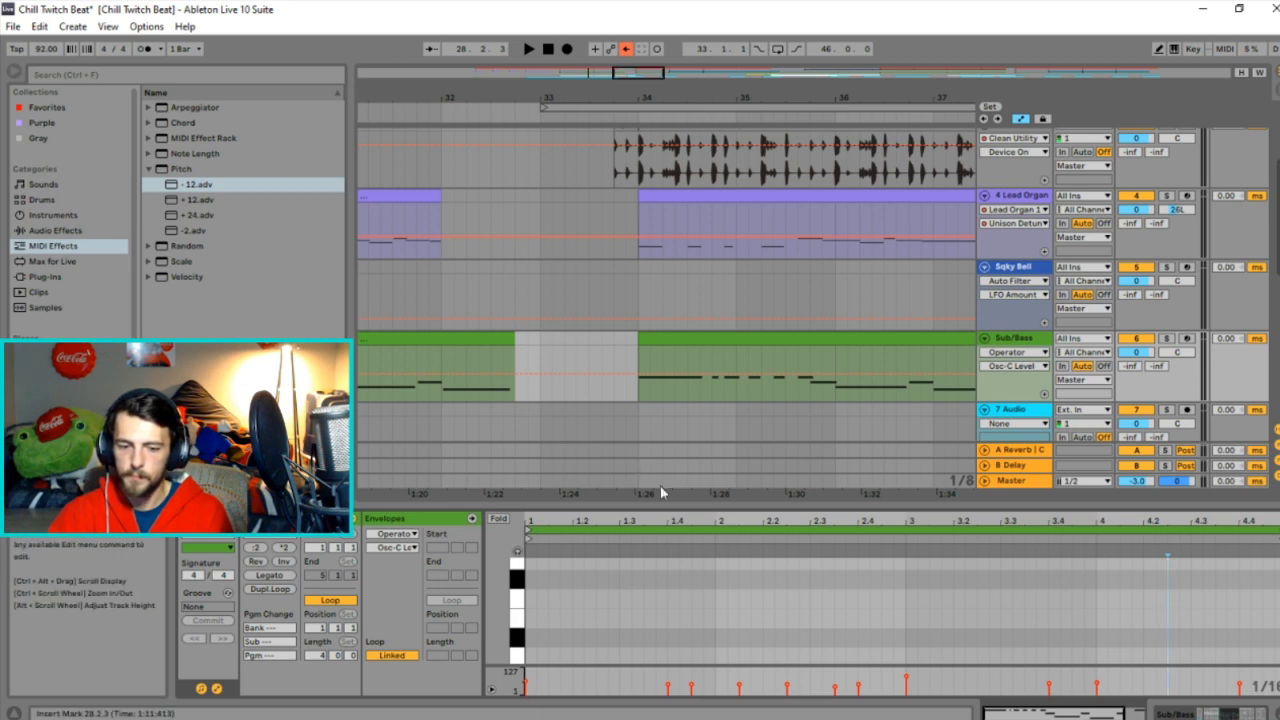
{"action": "left_click_drag", "start_coordinate": [655, 505], "coordinate": [655, 160]}
{"action": "scroll", "coordinate": [979, 582], "scroll_direction": "down", "scroll_amount": 3}
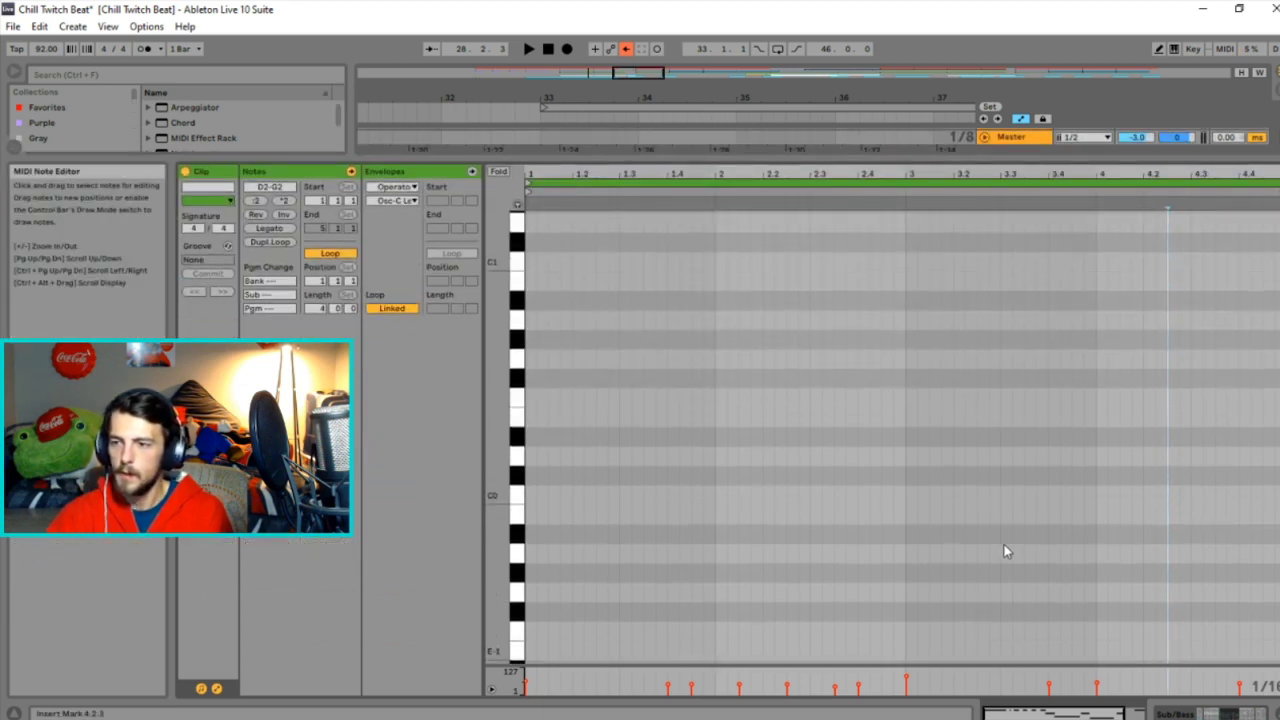
{"action": "scroll", "coordinate": [1012, 520], "scroll_direction": "up", "scroll_amount": 5}
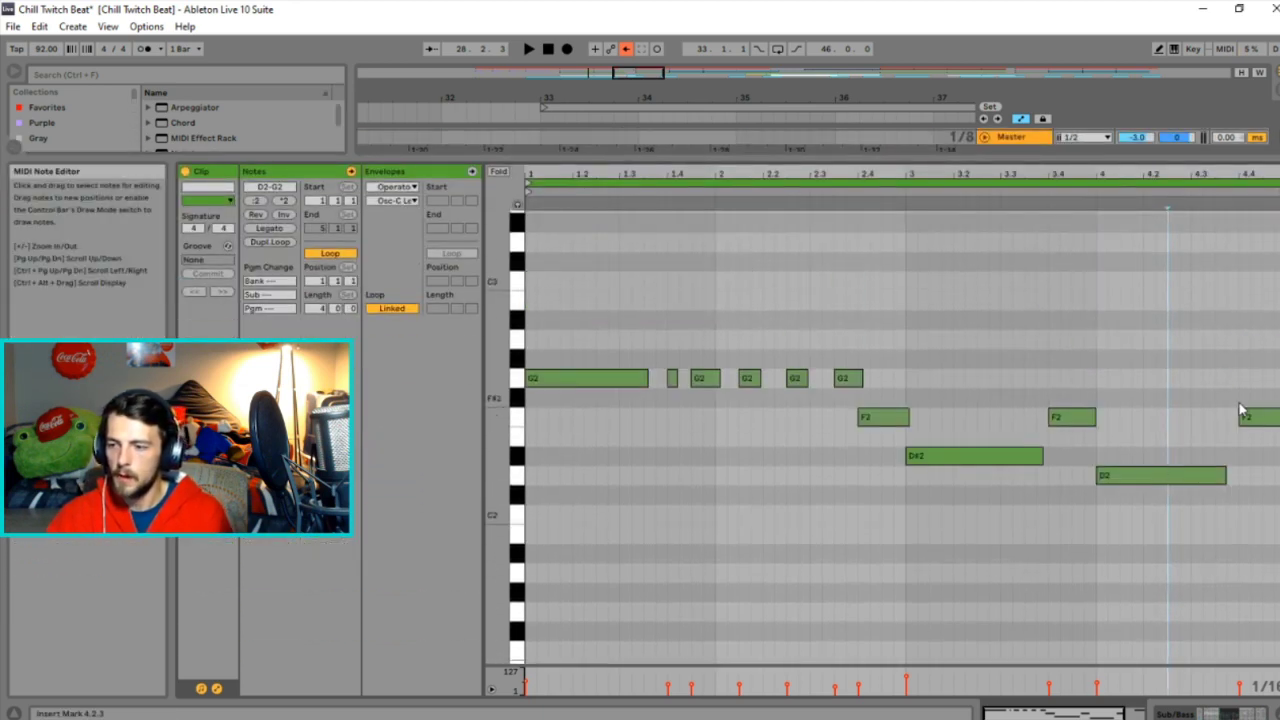
{"action": "scroll", "coordinate": [1180, 382], "scroll_direction": "right", "scroll_amount": 3}
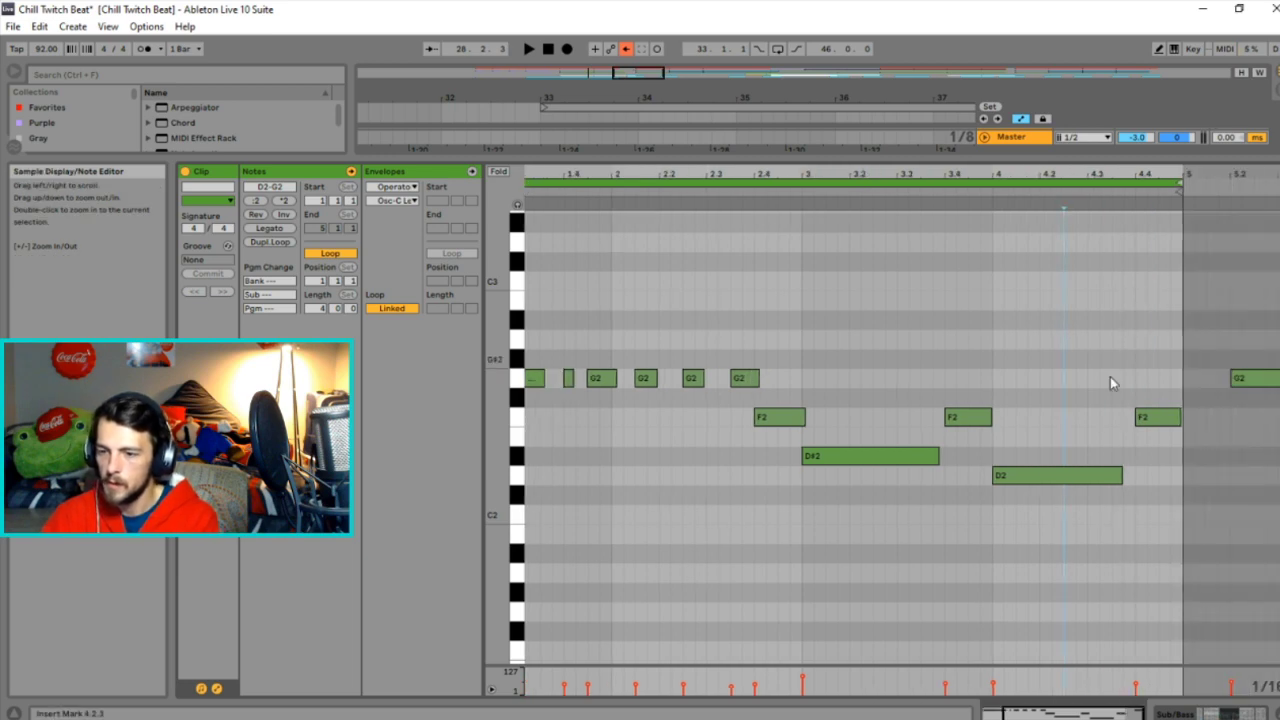
{"action": "left_click_drag", "start_coordinate": [1032, 428], "coordinate": [1033, 503]}
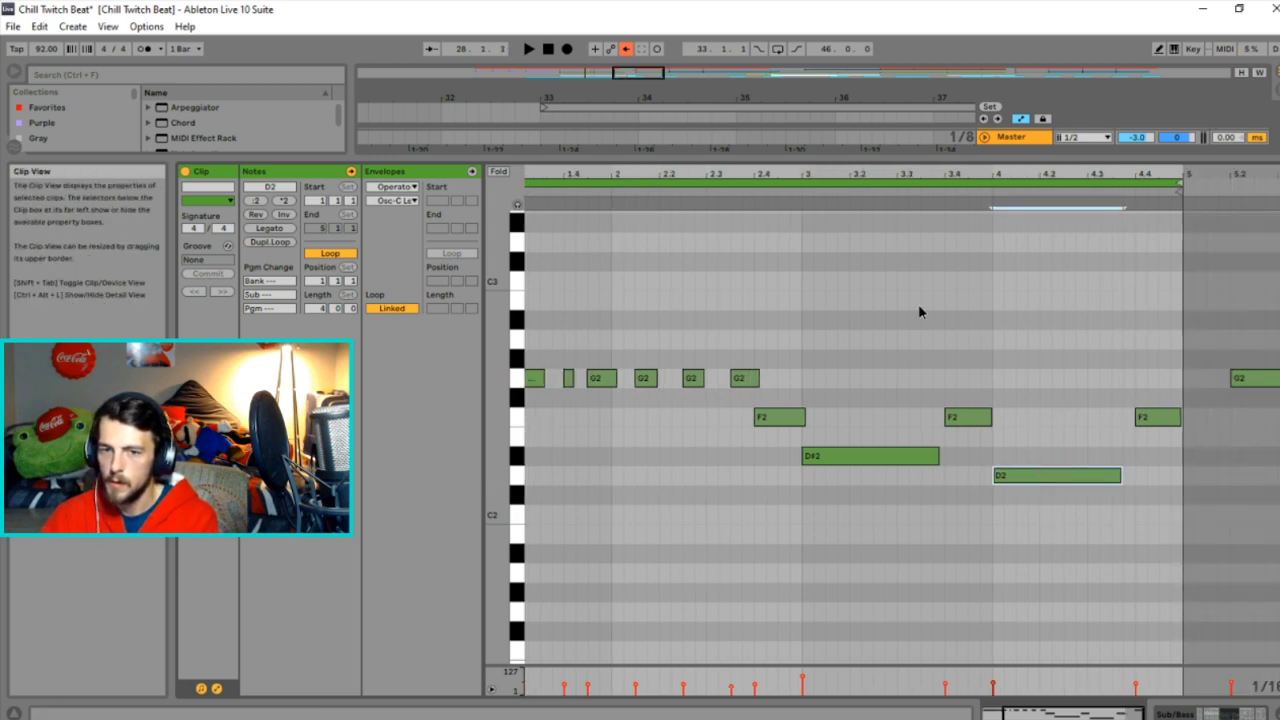
{"action": "left_click_drag", "start_coordinate": [888, 160], "coordinate": [893, 578]}
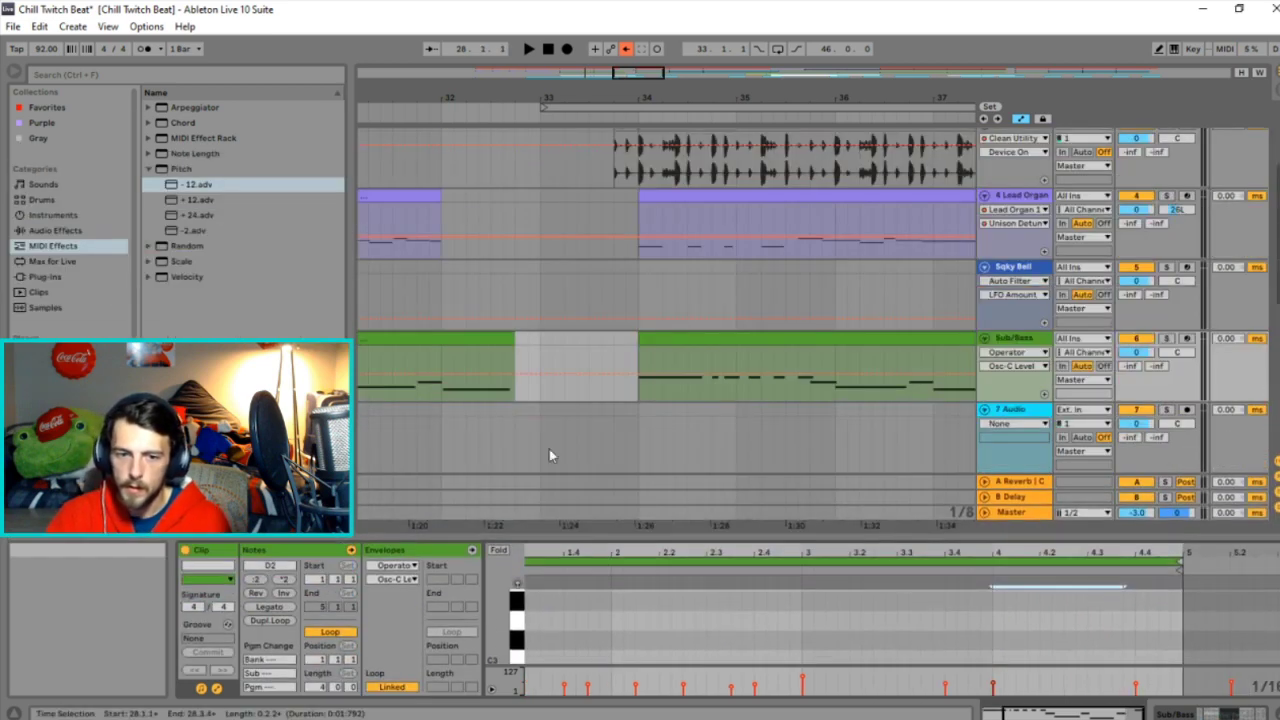
Set the new audio track's input to Sub/Bass, arm it and record the bass ending from bar 32.
{"action": "left_click", "coordinate": [445, 391]}
{"action": "scroll", "coordinate": [452, 394], "scroll_direction": "up", "scroll_amount": 5}
{"action": "scroll", "coordinate": [430, 405], "scroll_direction": "down", "scroll_amount": 6}
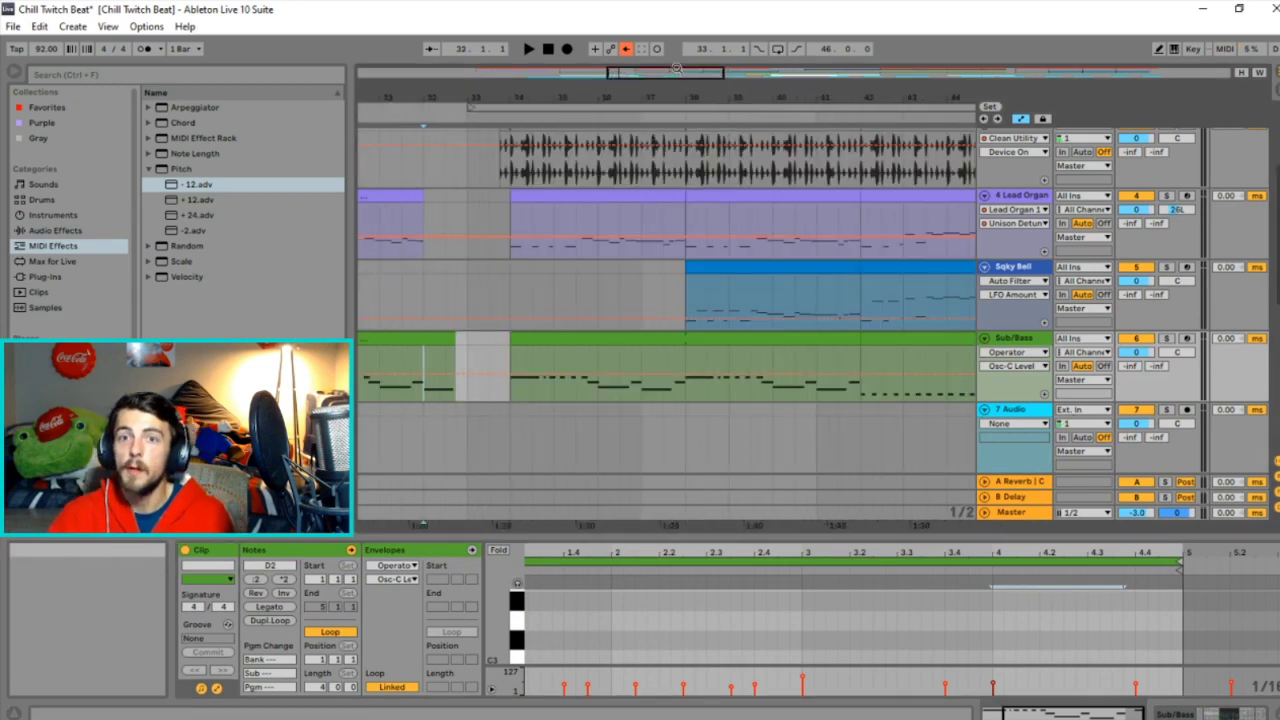
{"action": "left_click_drag", "start_coordinate": [676, 74], "coordinate": [631, 74]}
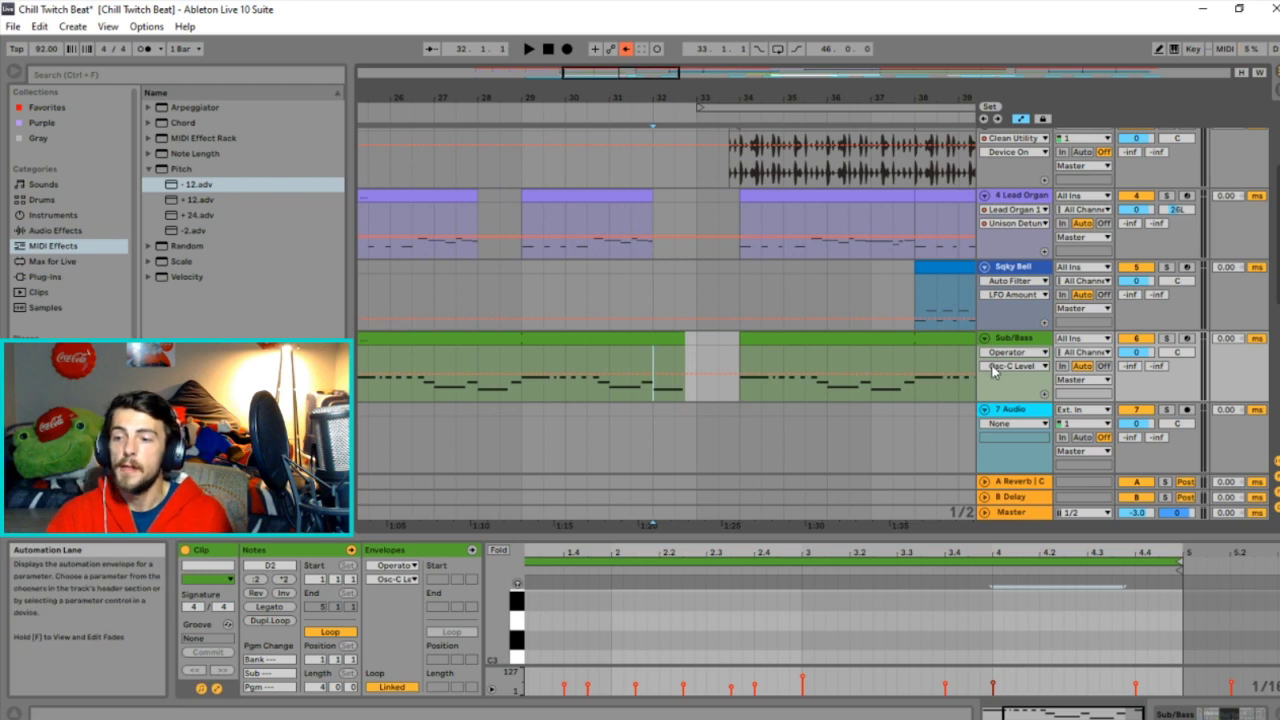
{"action": "left_click", "coordinate": [1006, 410]}
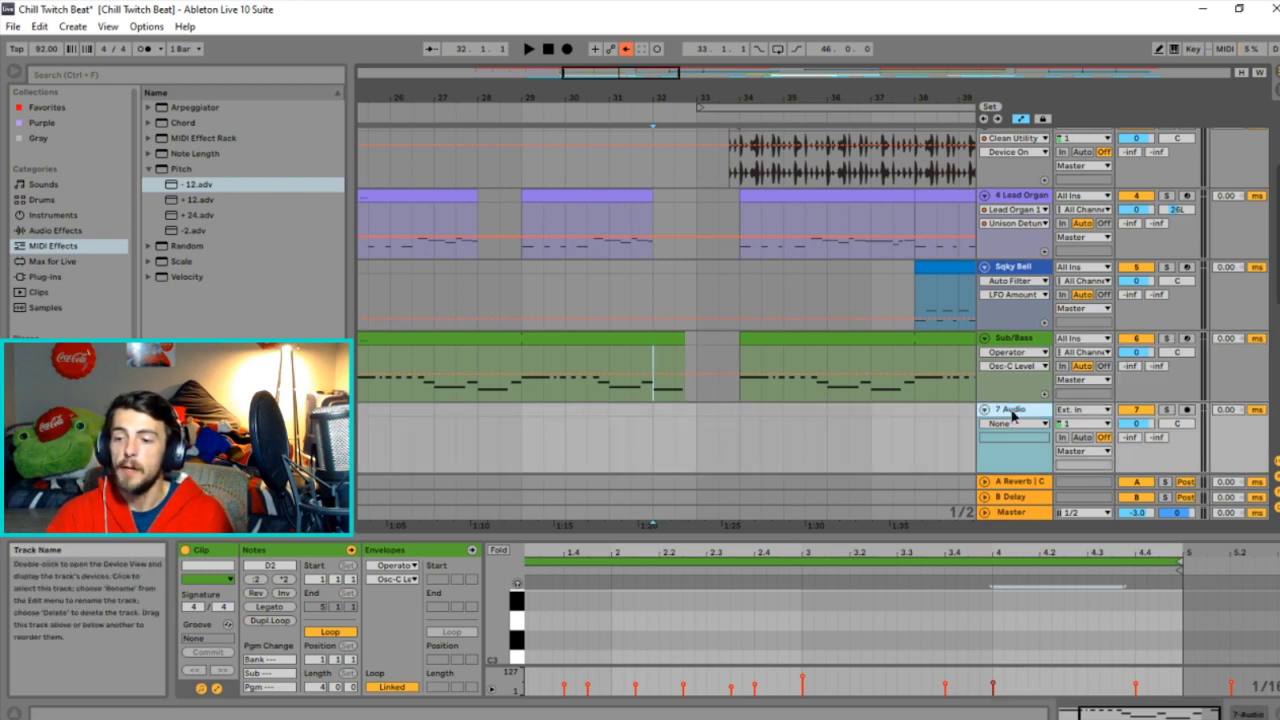
{"action": "left_click", "coordinate": [1090, 410]}
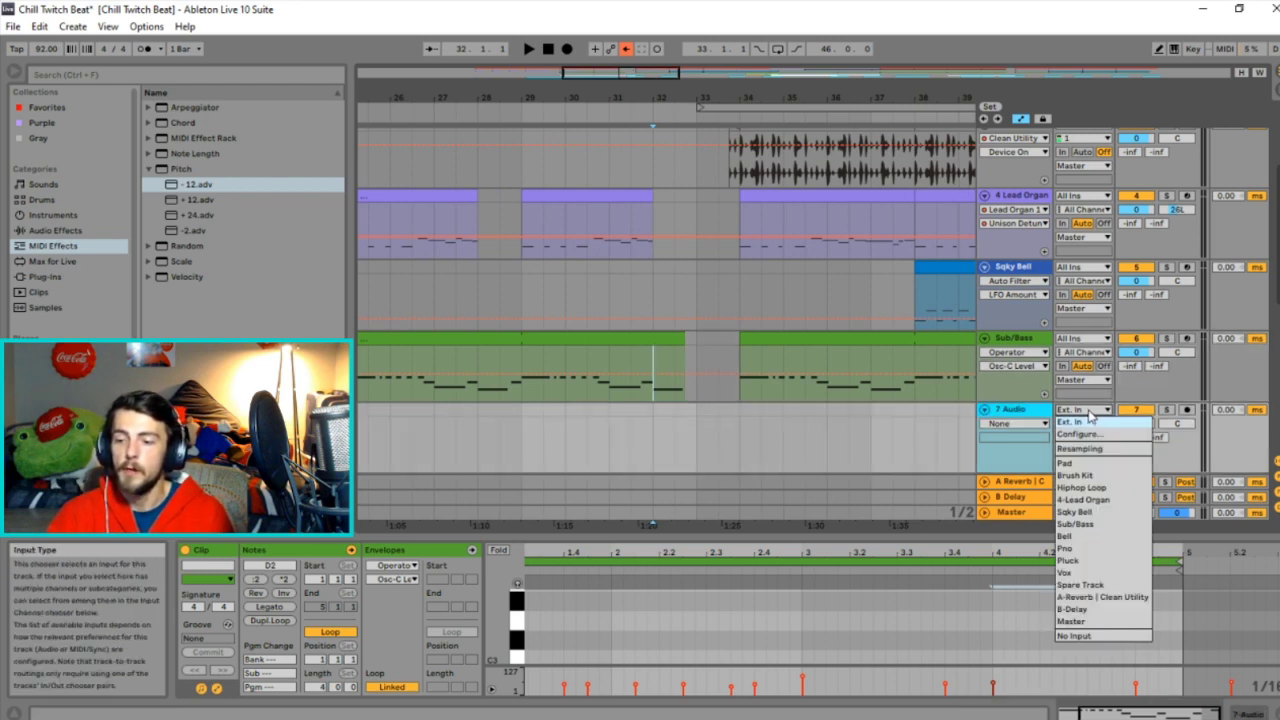
{"action": "left_click", "coordinate": [1087, 504]}
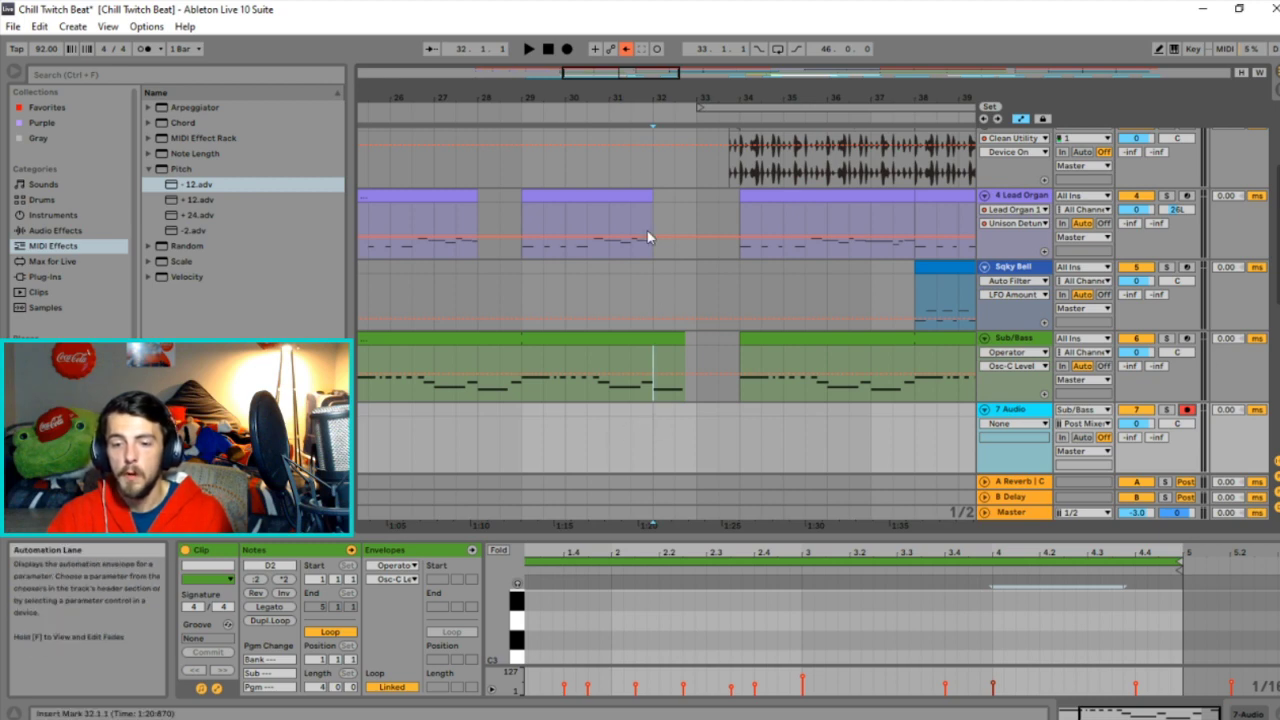
{"action": "left_click", "coordinate": [567, 48]}
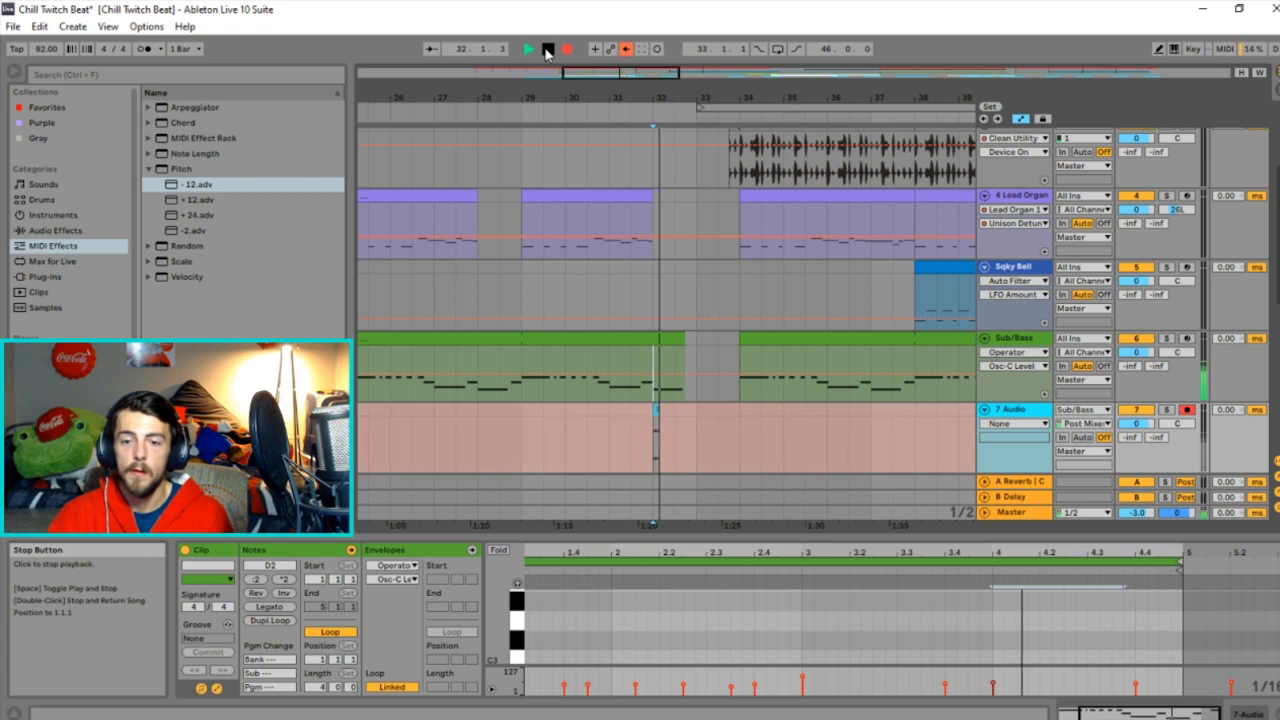
{"action": "left_click", "coordinate": [547, 49]}
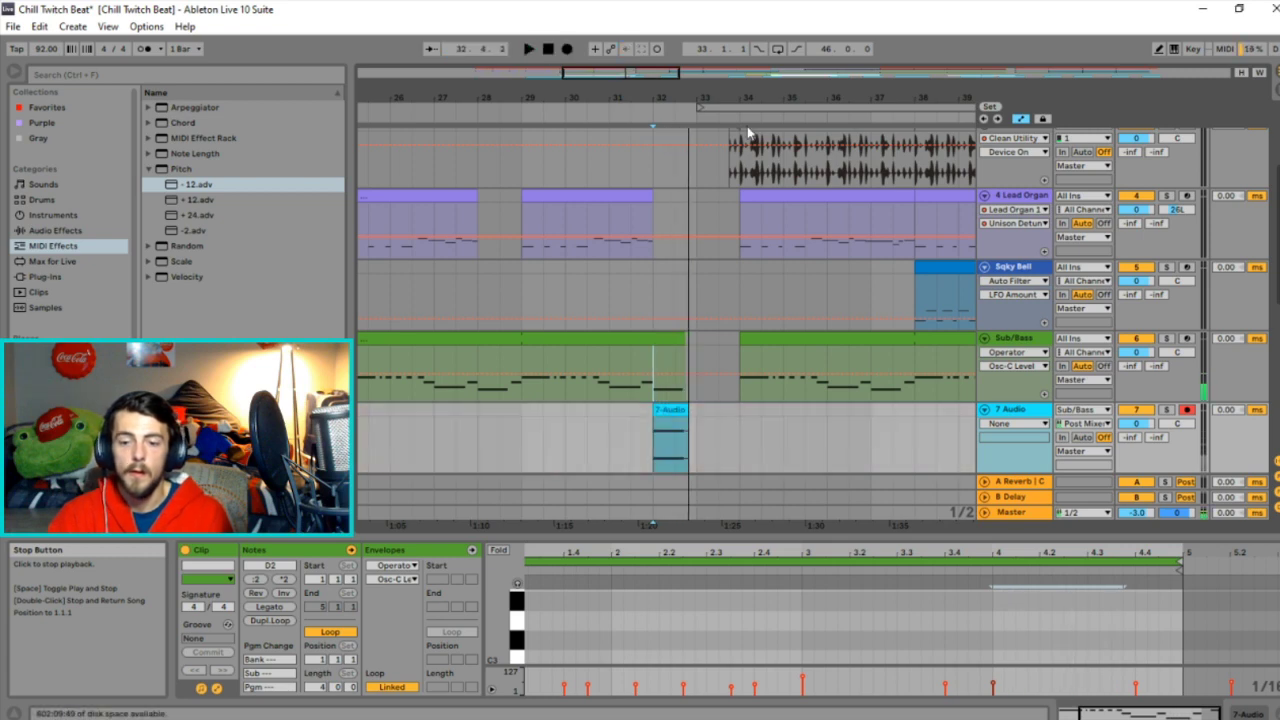
Trim the recorded bass audio to a single sixteenth note and place it at 33.4.3.
{"action": "left_click", "coordinate": [655, 438]}
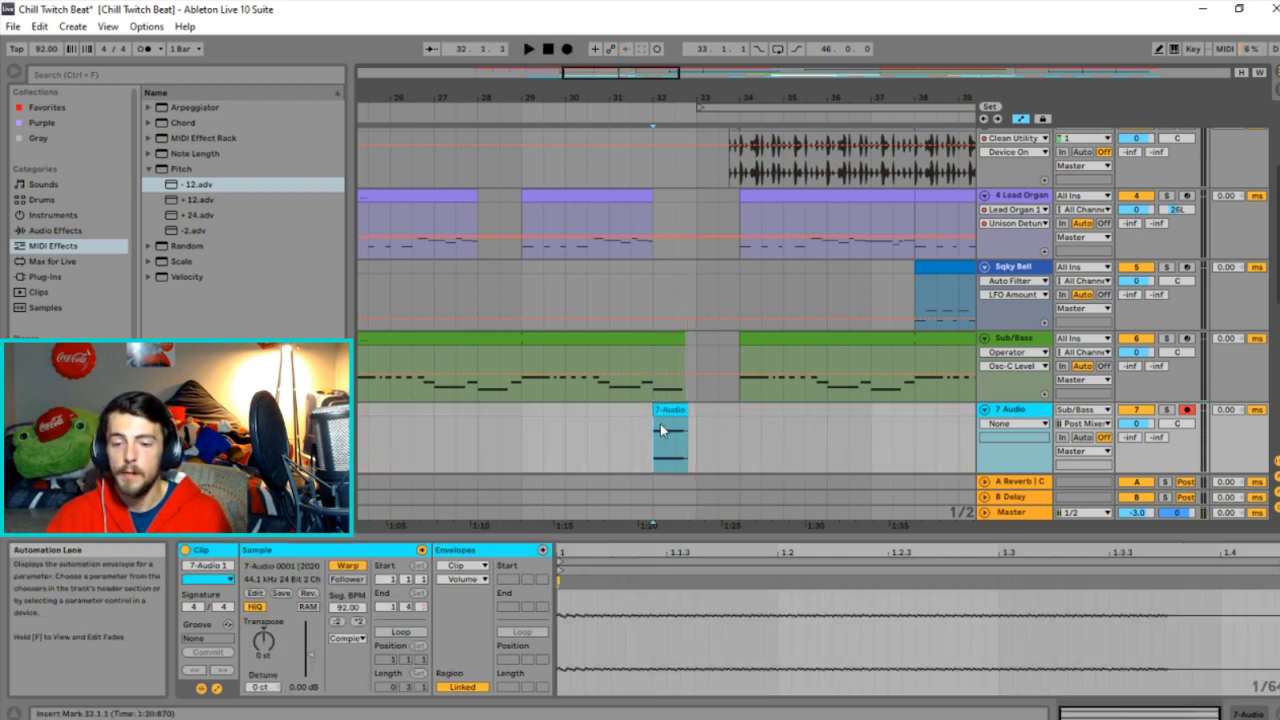
{"action": "left_click_drag", "start_coordinate": [684, 411], "coordinate": [841, 409]}
{"action": "scroll", "coordinate": [665, 411], "scroll_direction": "up", "scroll_amount": 5}
{"action": "scroll", "coordinate": [836, 407], "scroll_direction": "down", "scroll_amount": 4}
{"action": "scroll", "coordinate": [836, 407], "scroll_direction": "down", "scroll_amount": 3}
{"action": "scroll", "coordinate": [836, 407], "scroll_direction": "up", "scroll_amount": 6}
{"action": "scroll", "coordinate": [841, 409], "scroll_direction": "down", "scroll_amount": 4}
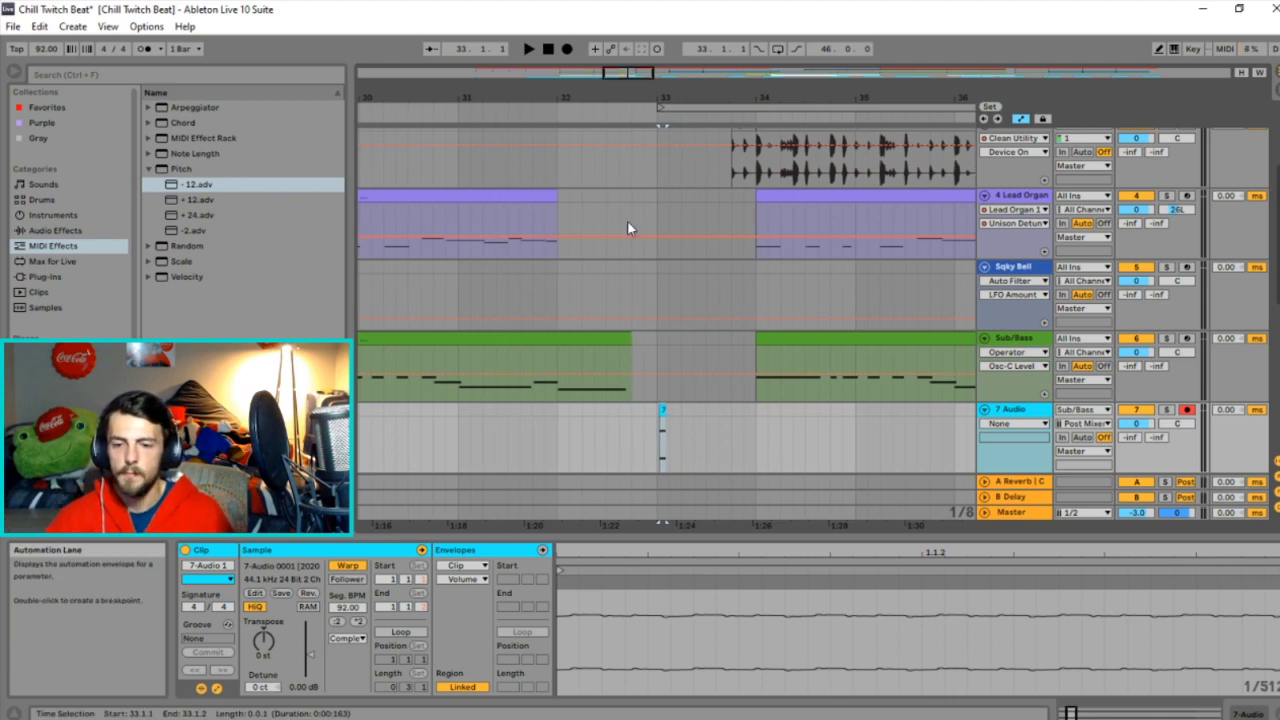
{"action": "scroll", "coordinate": [640, 420], "scroll_direction": "up", "scroll_amount": 3}
{"action": "left_click_drag", "start_coordinate": [701, 440], "coordinate": [890, 413]}
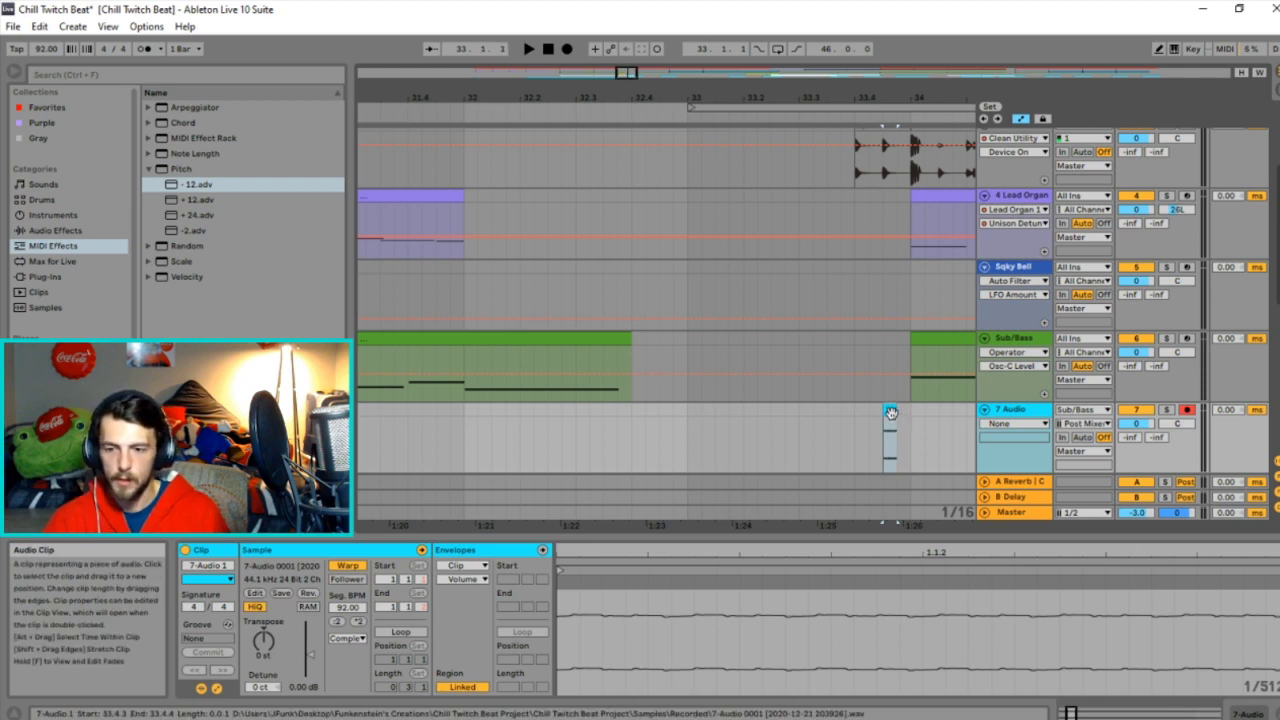
Paste copies of the sixteenth-note bass clip at 33.4.1, 33.3.3 and 33.3.1.
{"action": "left_click", "coordinate": [854, 414]}
{"action": "key", "text": "ctrl+v"}
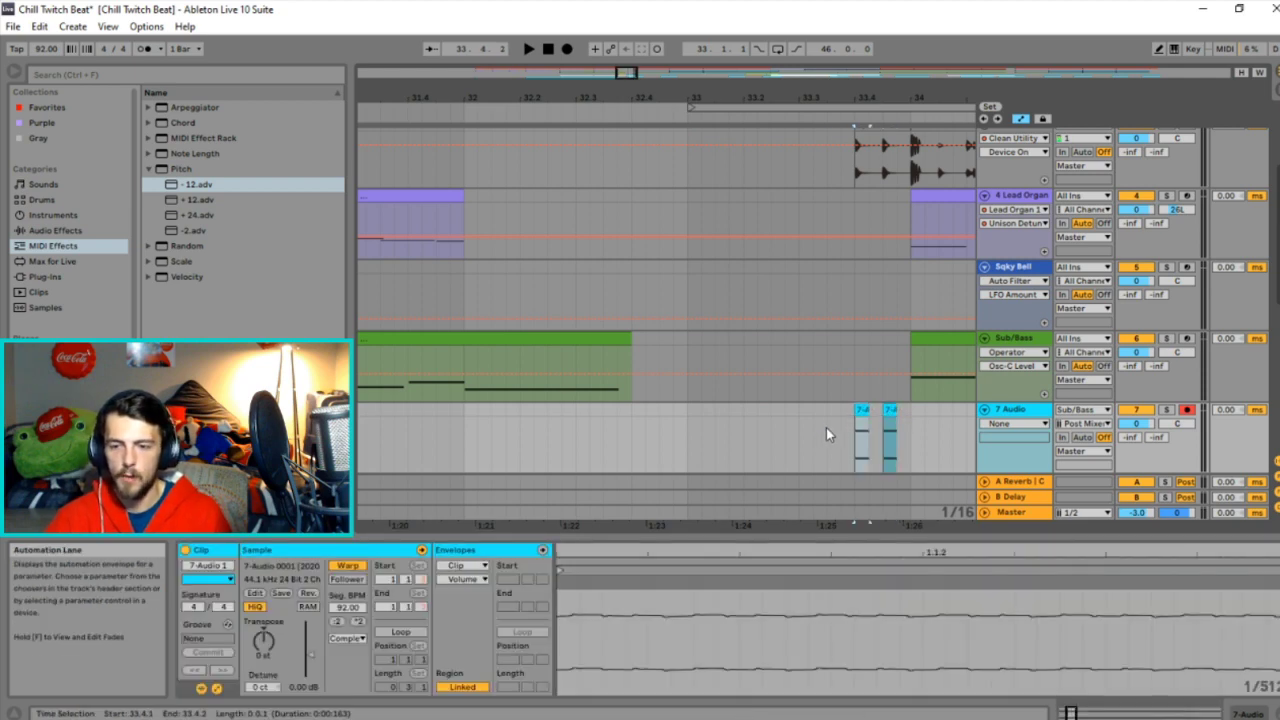
{"action": "left_click", "coordinate": [824, 427]}
{"action": "key", "text": "ctrl+v"}
{"action": "left_click", "coordinate": [799, 431]}
{"action": "key", "text": "ctrl+v"}
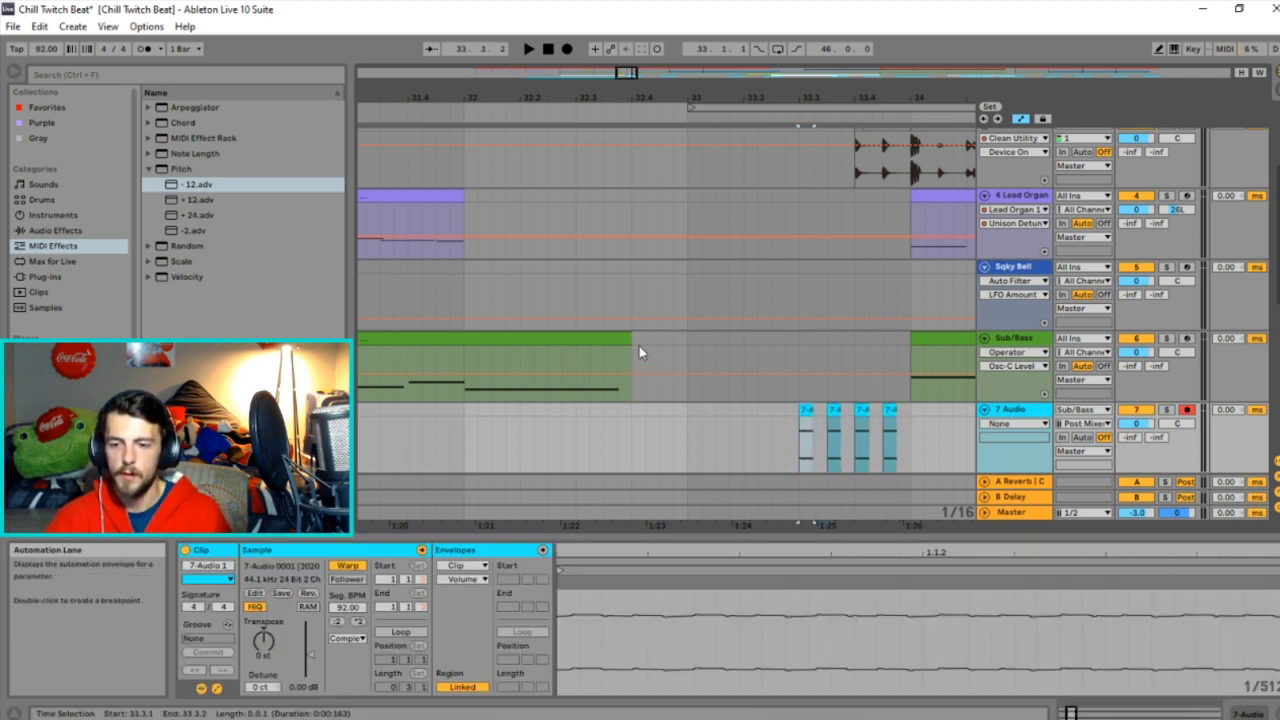
Play the arrangement from bar 32 to hear the four bass stabs leading into bar 34.
{"action": "scroll", "coordinate": [640, 352], "scroll_direction": "down", "scroll_amount": 5}
{"action": "left_click", "coordinate": [600, 428]}
{"action": "key", "text": "space"}
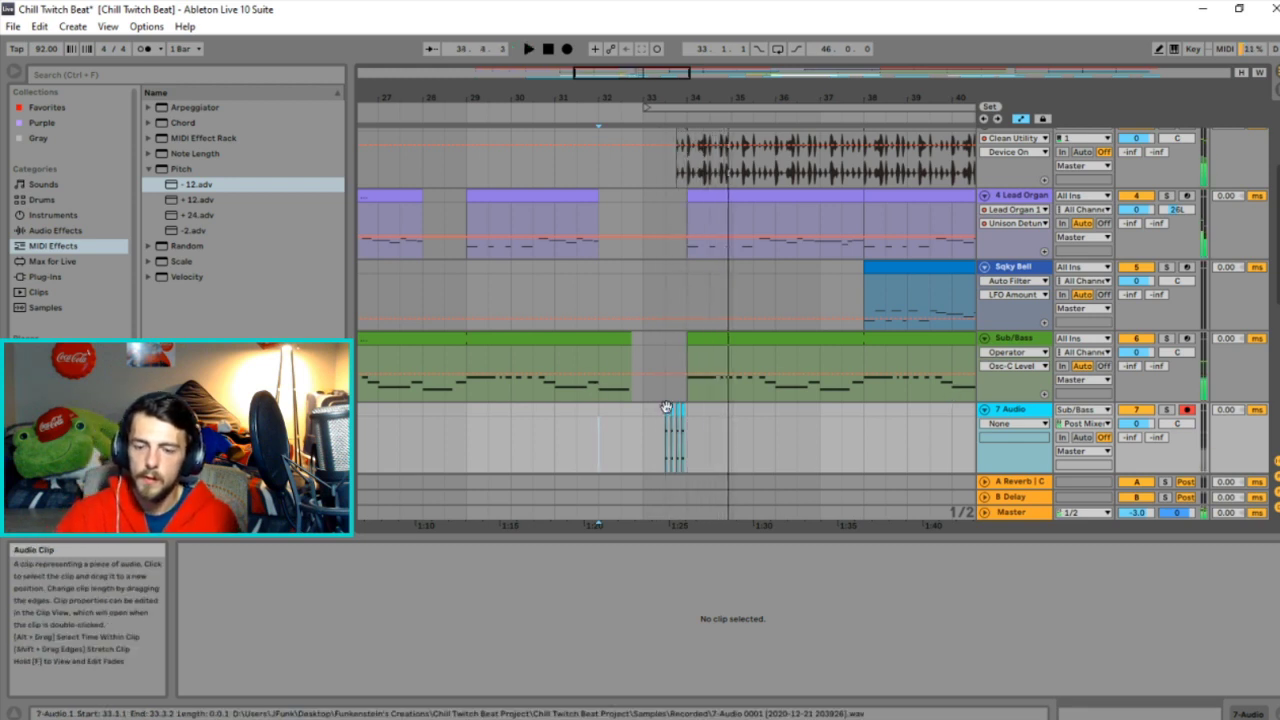
Transpose the first bass stab by -2 semitones and each of the other three by -1 semitone.
{"action": "scroll", "coordinate": [691, 410], "scroll_direction": "up", "scroll_amount": 5}
{"action": "left_click_drag", "start_coordinate": [691, 412], "coordinate": [572, 415]}
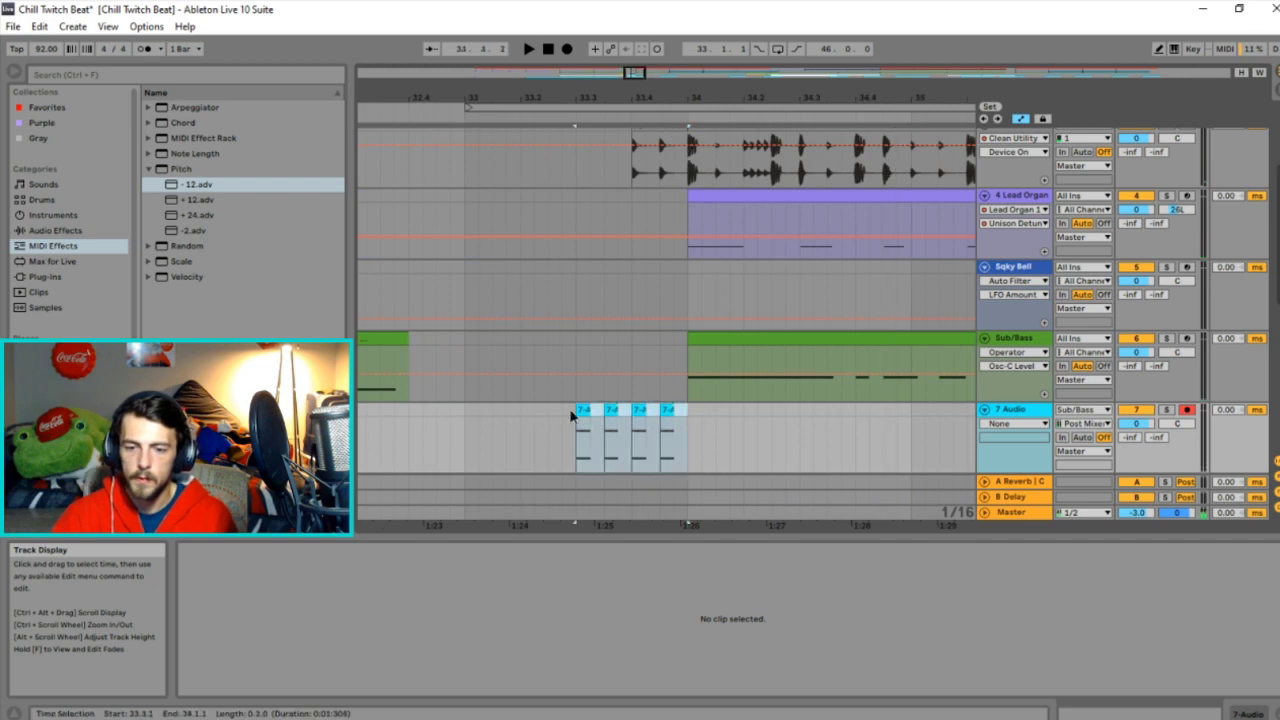
{"action": "left_click", "coordinate": [585, 410]}
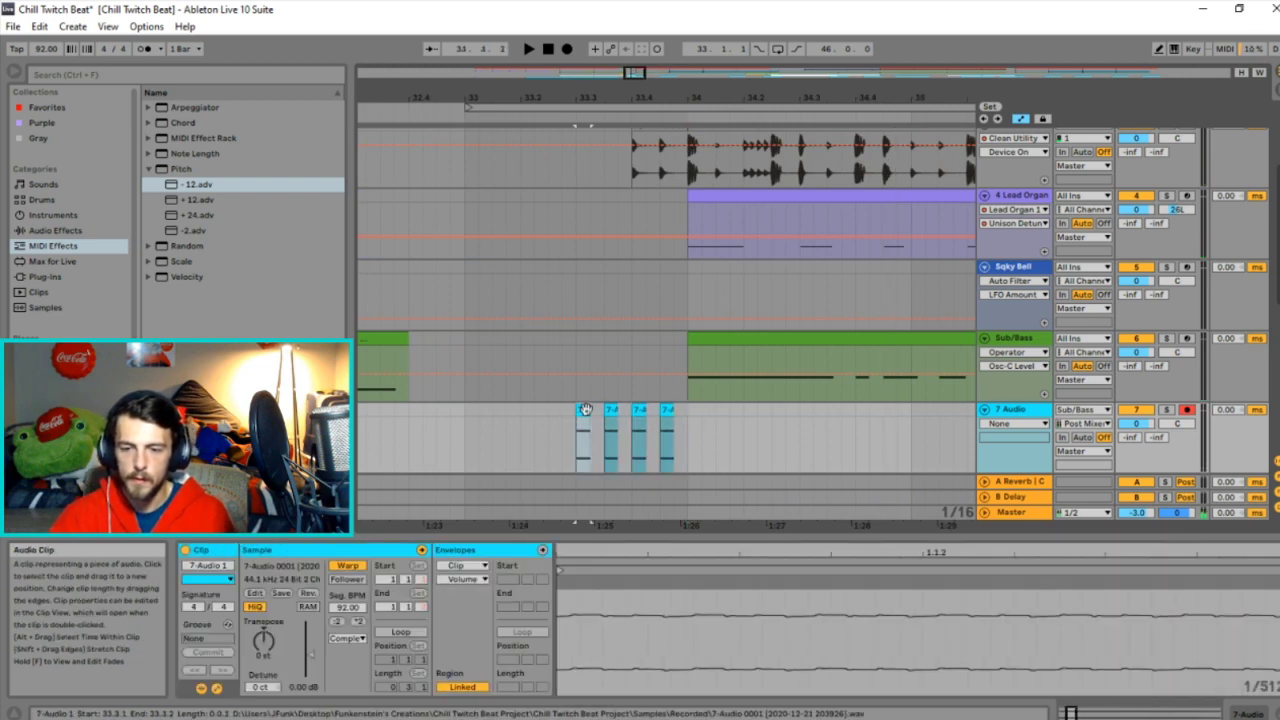
{"action": "left_click", "coordinate": [263, 641]}
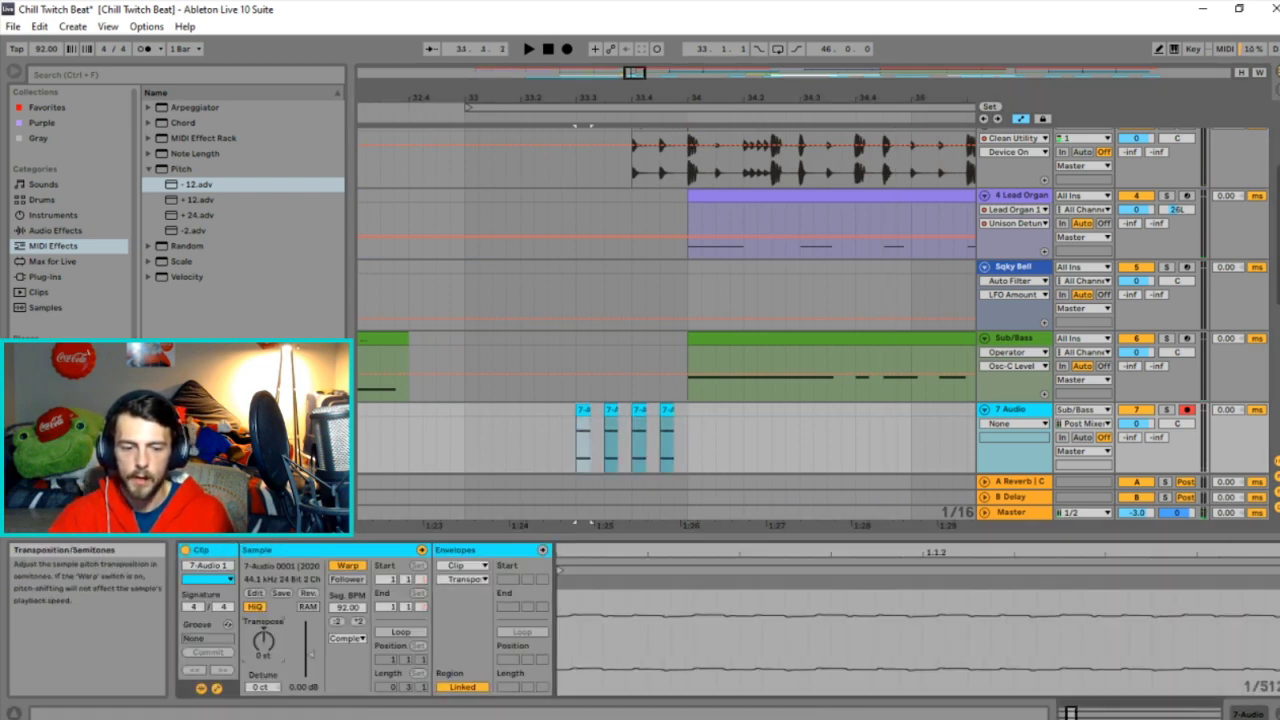
{"action": "key", "text": "Up"}
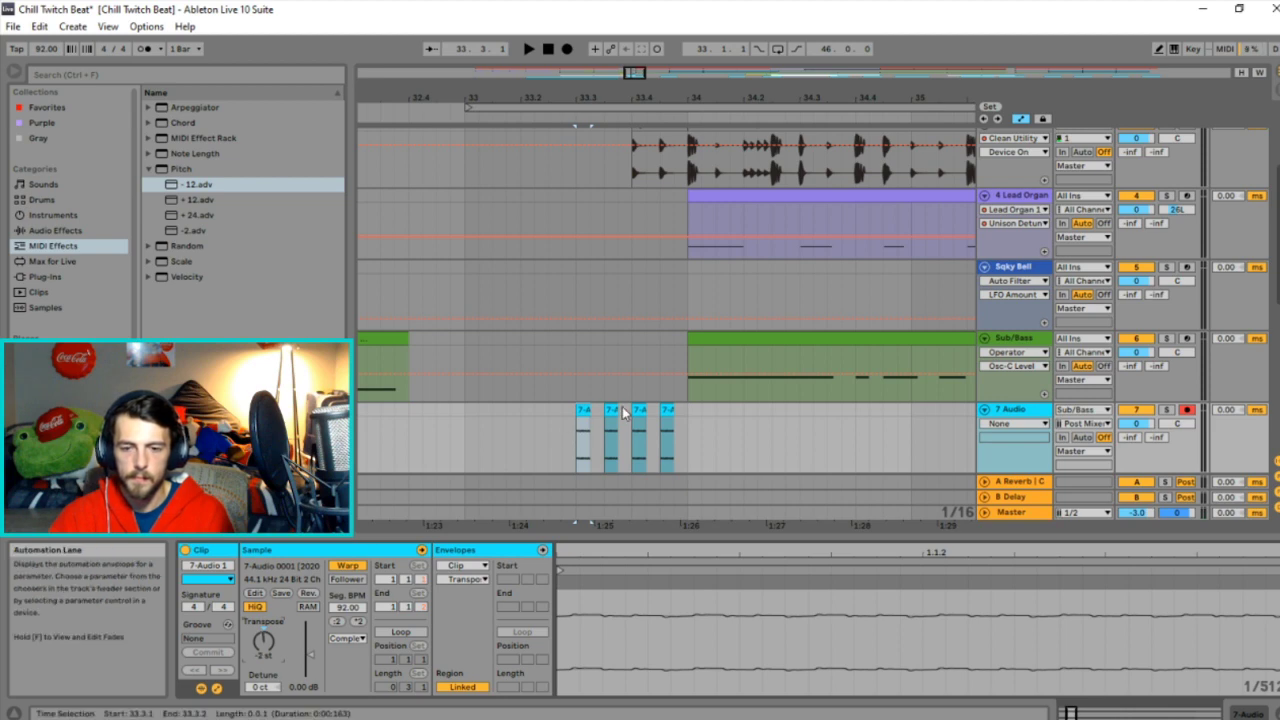
{"action": "left_click", "coordinate": [609, 440]}
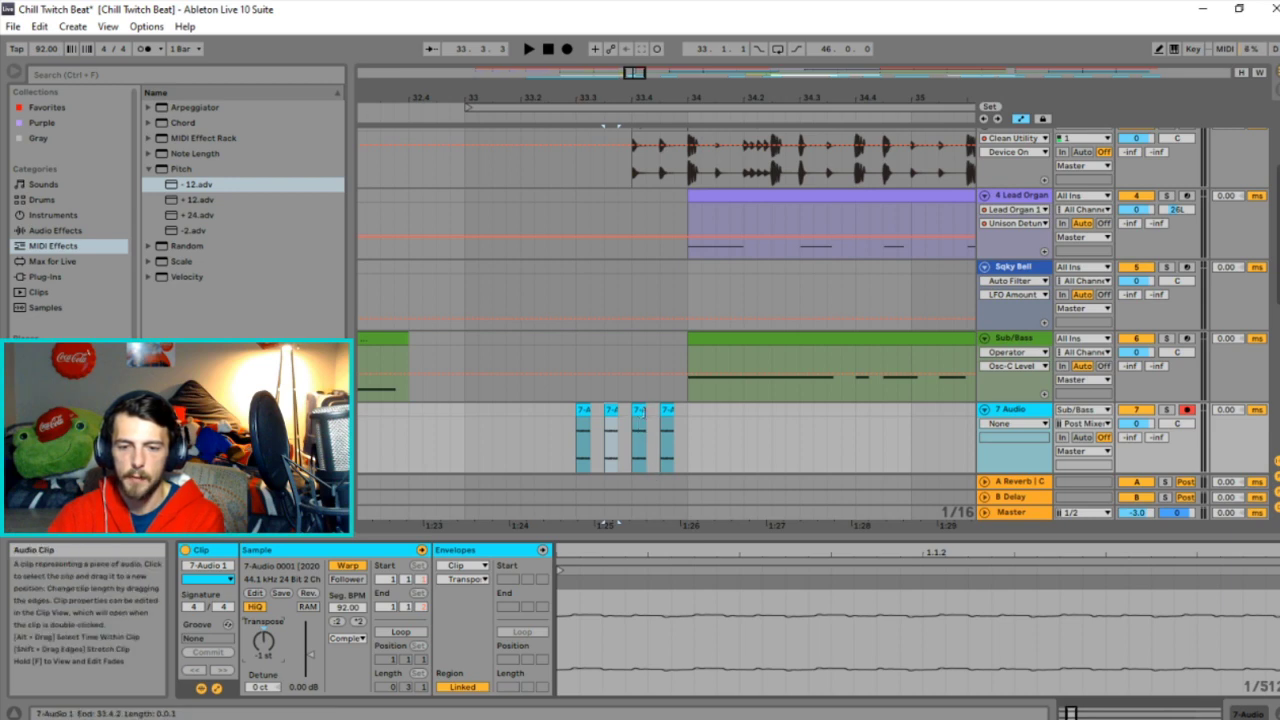
{"action": "left_click", "coordinate": [641, 440]}
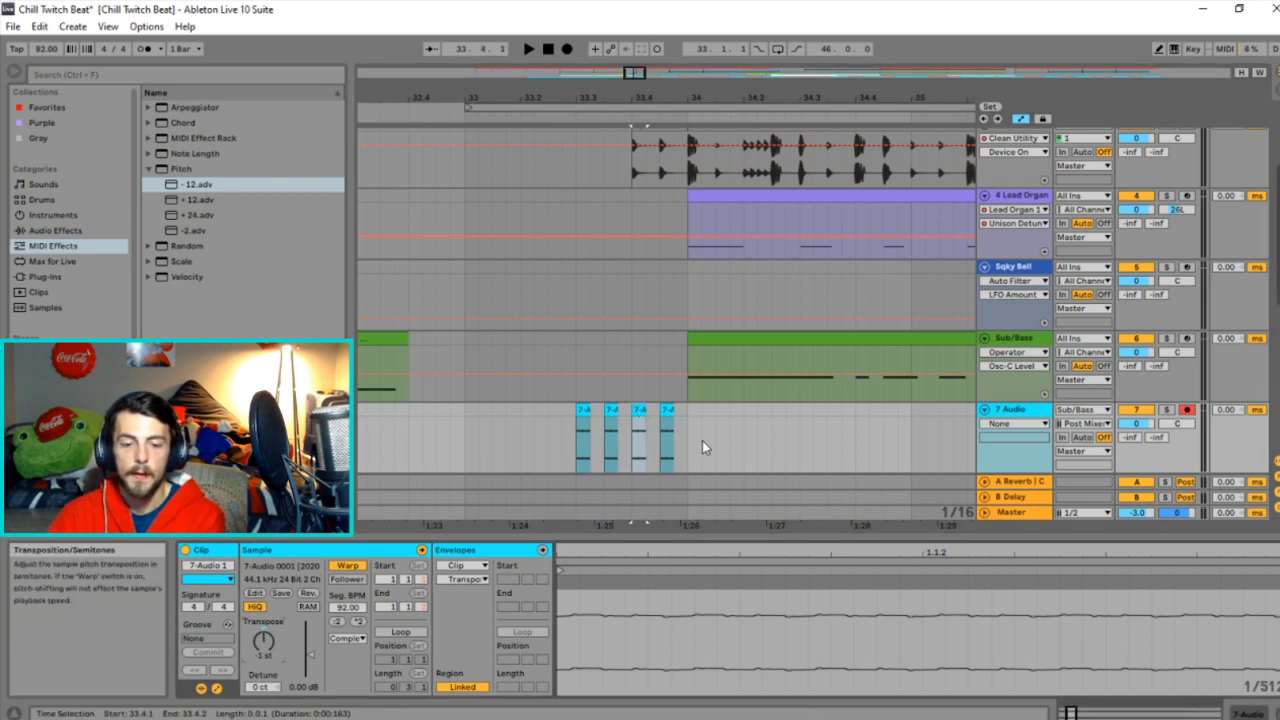
{"action": "left_click", "coordinate": [667, 440]}
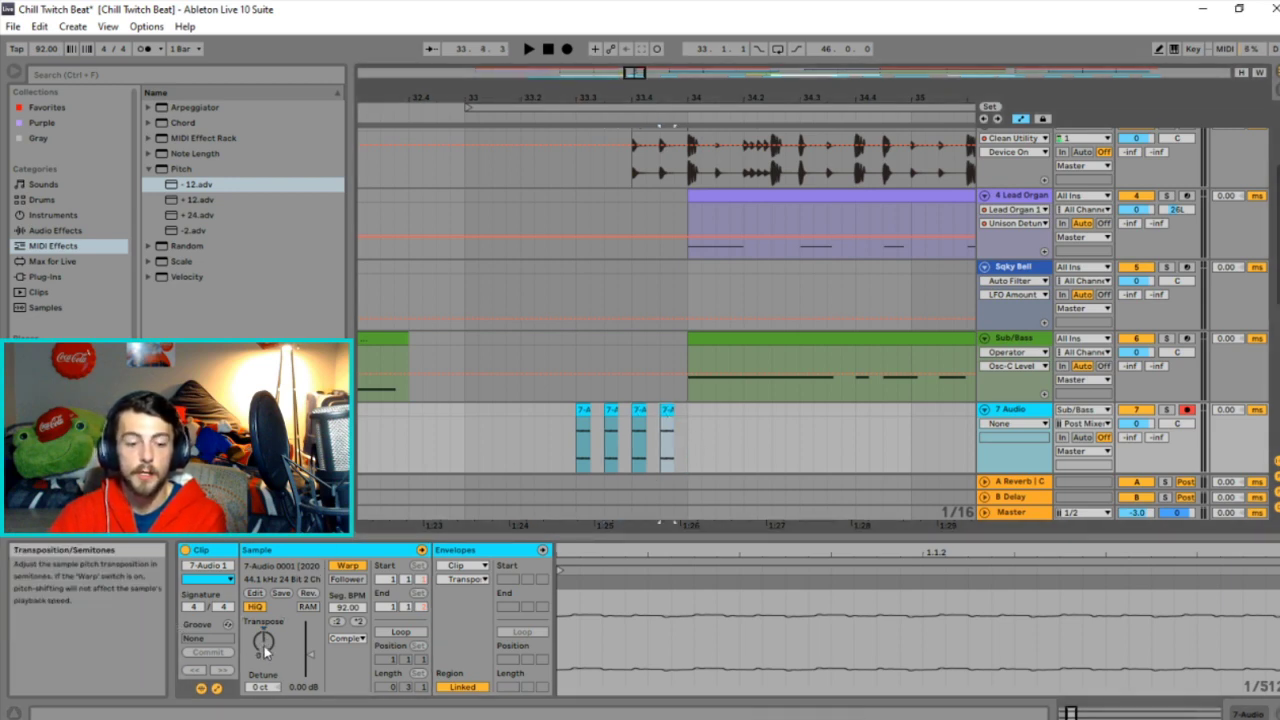
{"action": "scroll", "coordinate": [264, 646], "scroll_direction": "down", "scroll_amount": 1}
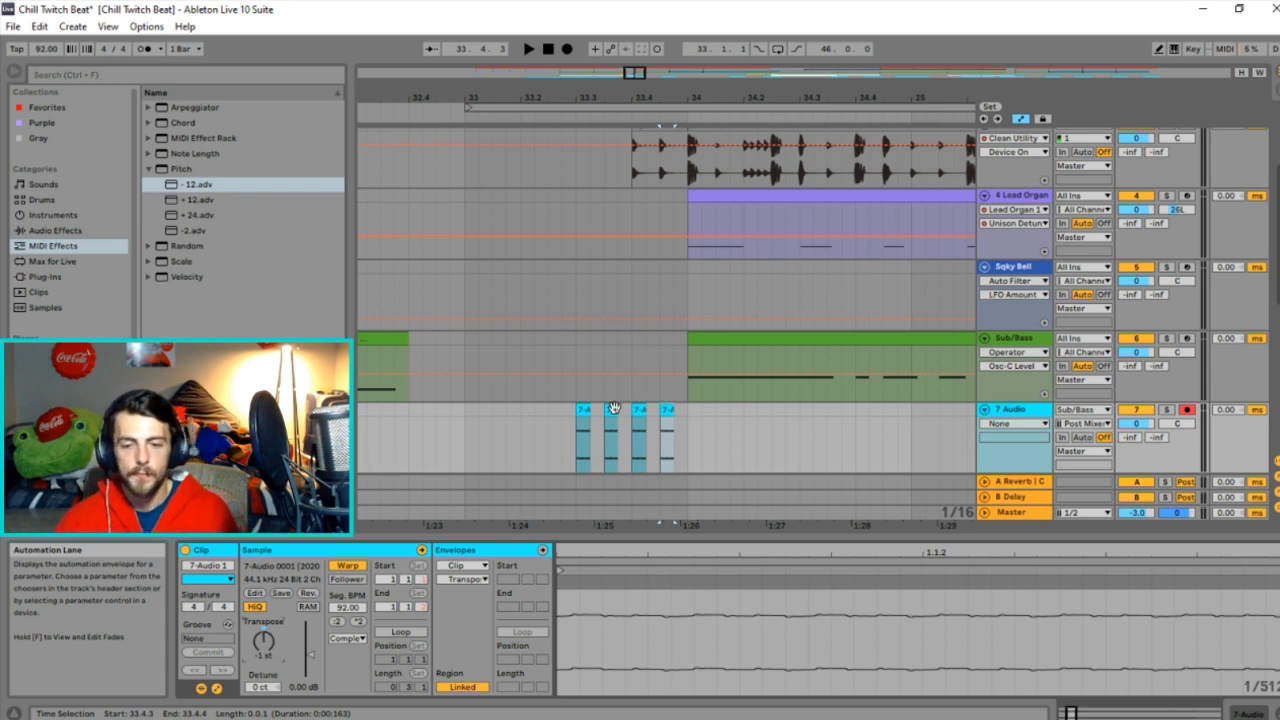
Play the transposed bass stabs from bar 33 and check the transposition of the first two clips.
{"action": "left_click", "coordinate": [473, 437]}
{"action": "key", "text": "space"}
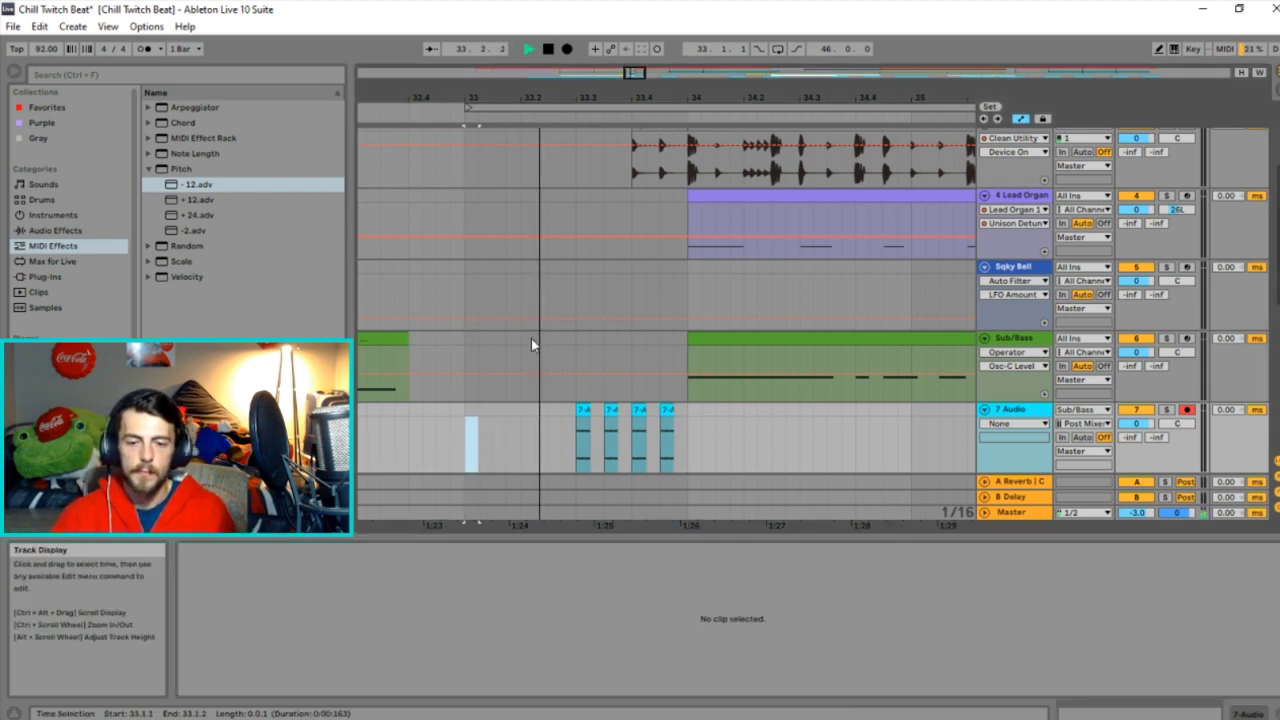
{"action": "key", "text": "space"}
{"action": "left_click", "coordinate": [583, 410]}
{"action": "left_click", "coordinate": [611, 410]}
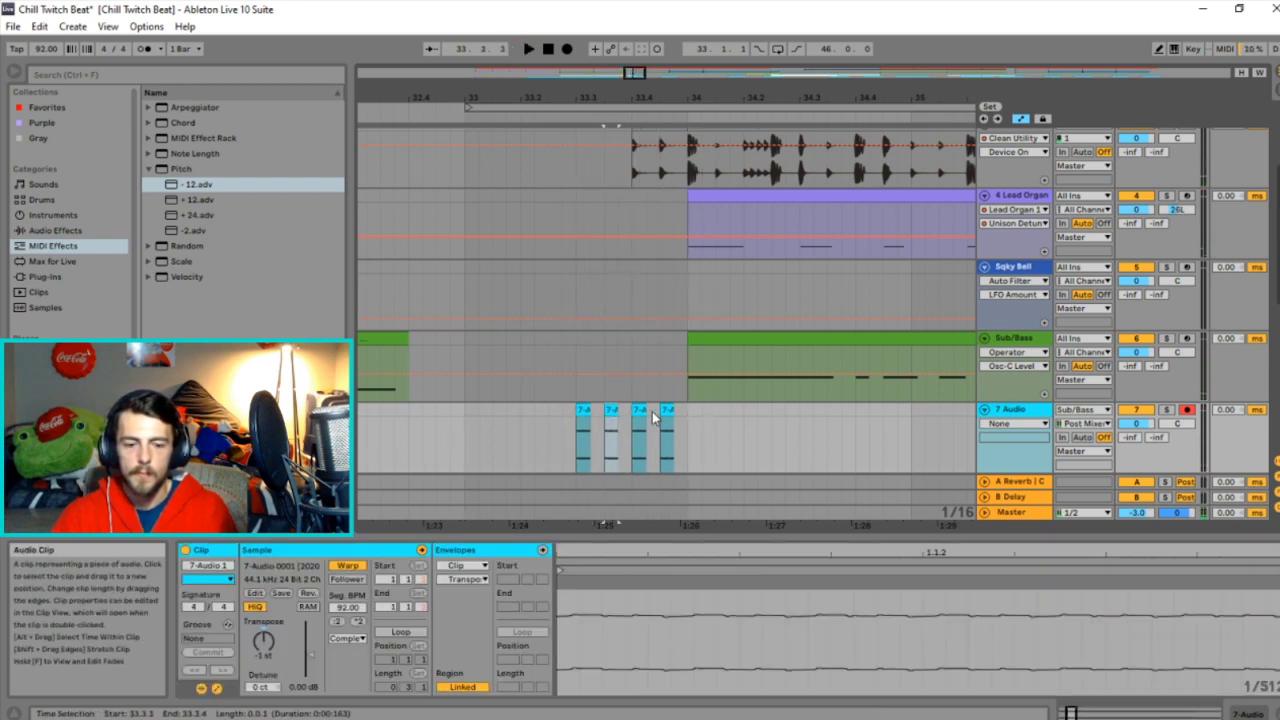
Shorten each of the four bass stabs to a thirty-second note and space them a sixteenth apart, starting at 33.3.1.
{"action": "left_click", "coordinate": [639, 410]}
{"action": "left_click", "coordinate": [666, 410]}
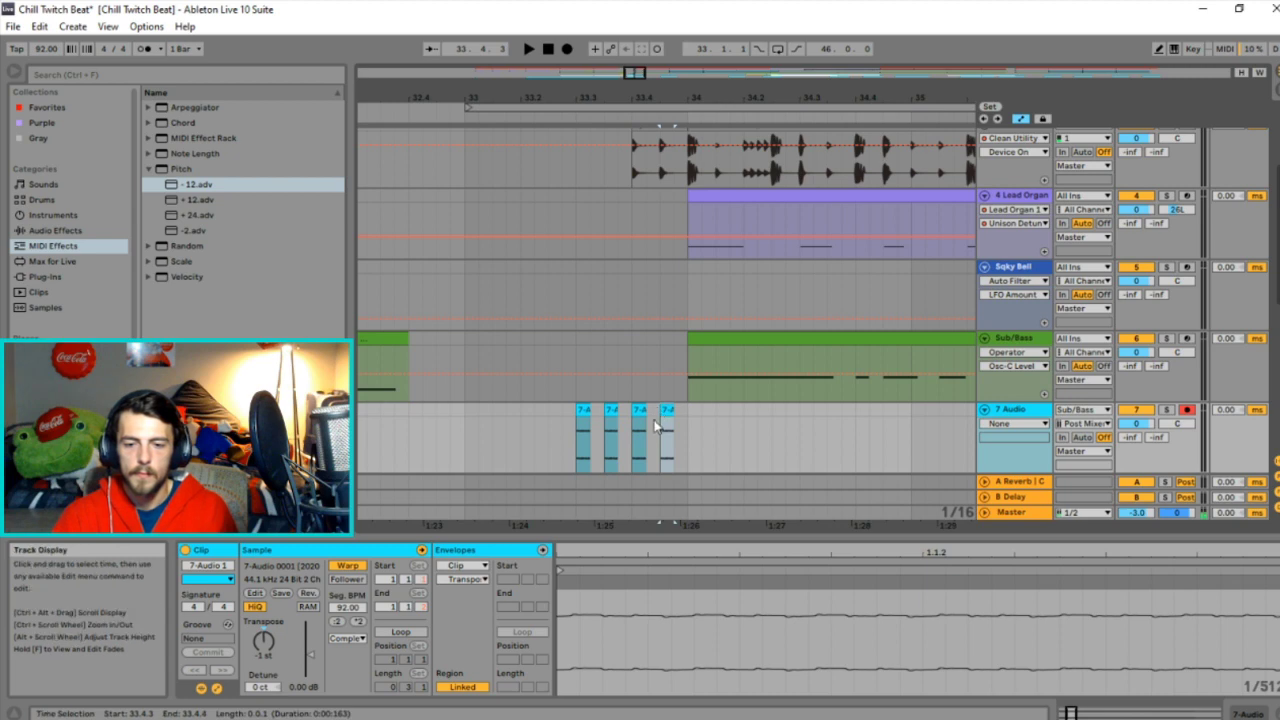
{"action": "key", "text": "plus"}
{"action": "left_click", "coordinate": [694, 412]}
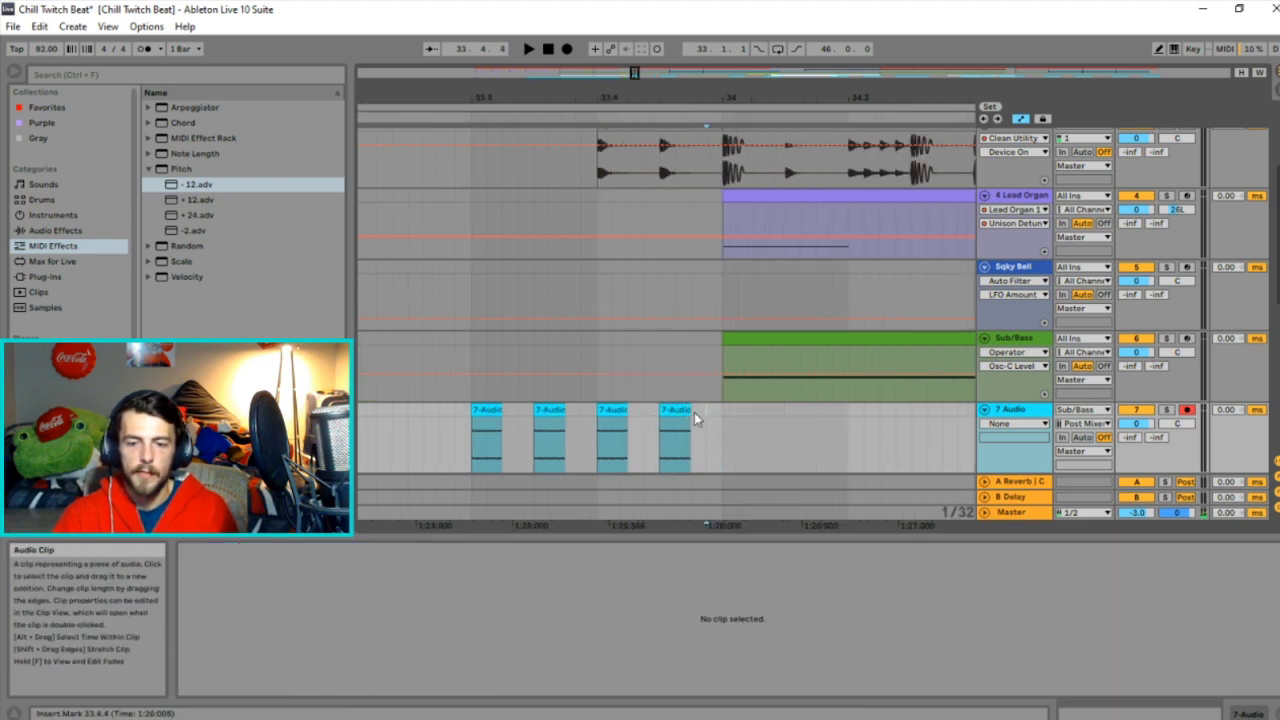
{"action": "left_click_drag", "start_coordinate": [720, 411], "coordinate": [563, 413]}
{"action": "left_click", "coordinate": [558, 413]}
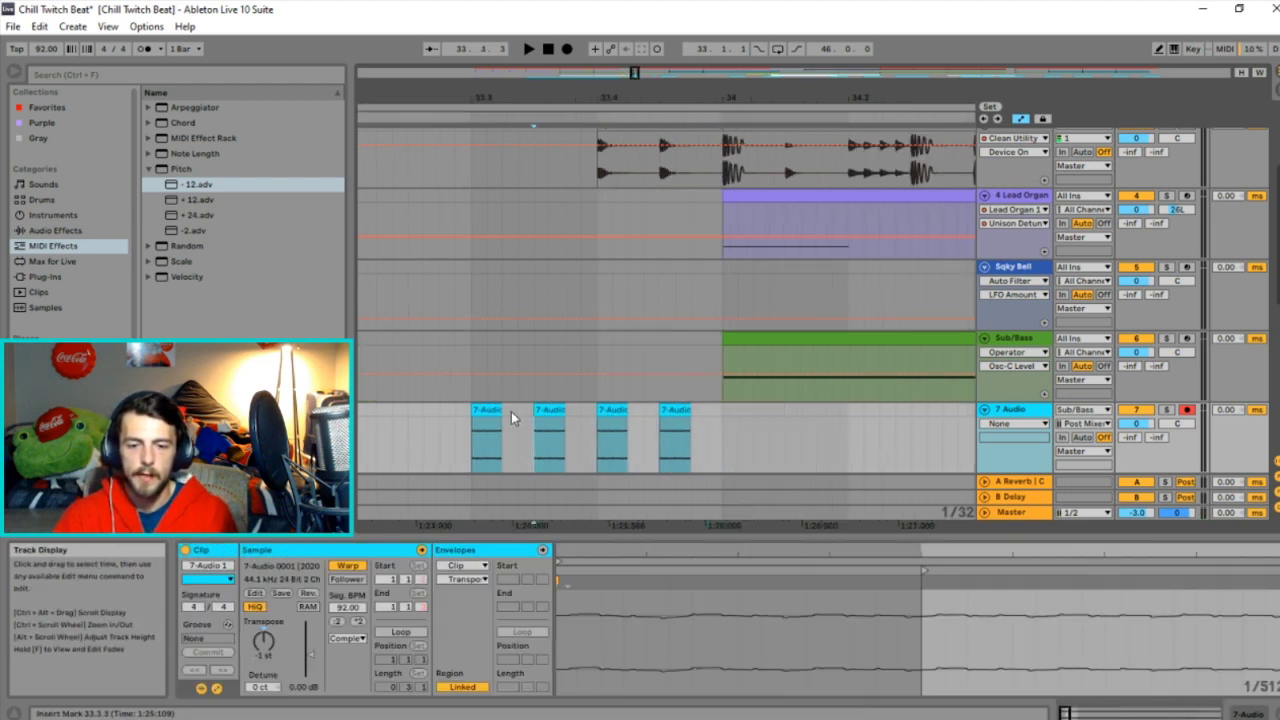
{"action": "left_click_drag", "start_coordinate": [689, 411], "coordinate": [511, 412]}
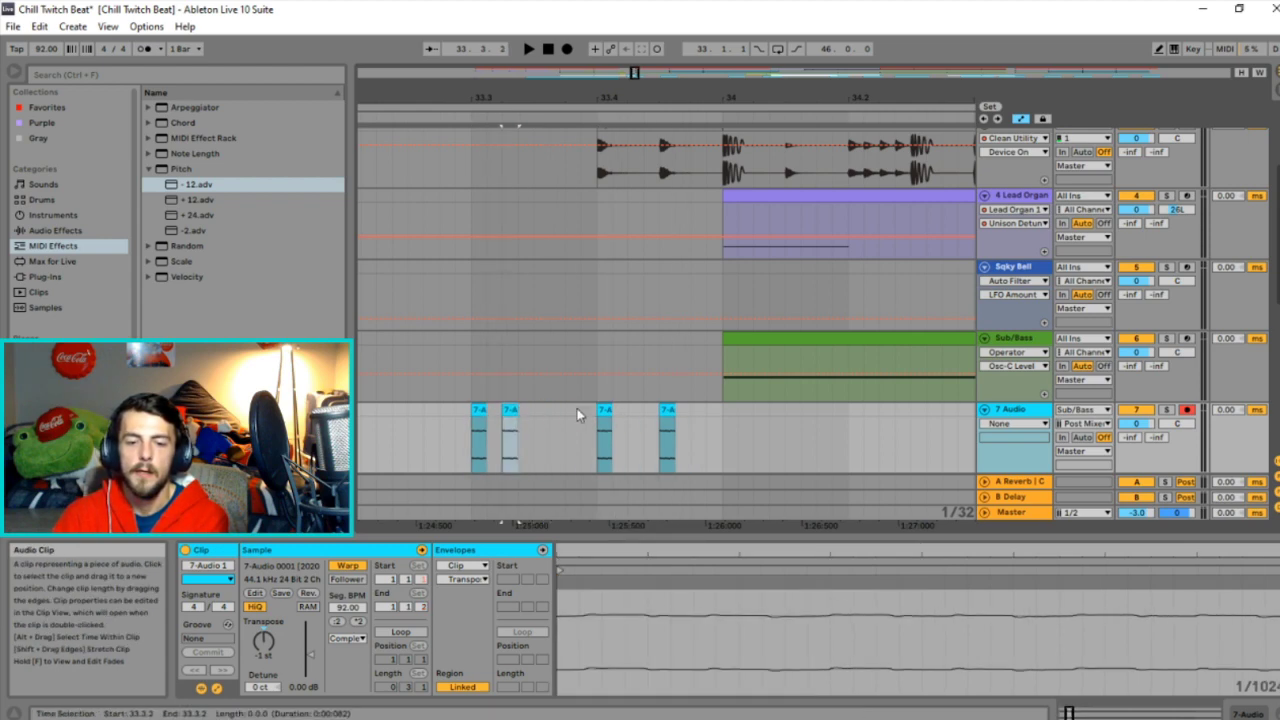
{"action": "left_click_drag", "start_coordinate": [603, 412], "coordinate": [534, 418]}
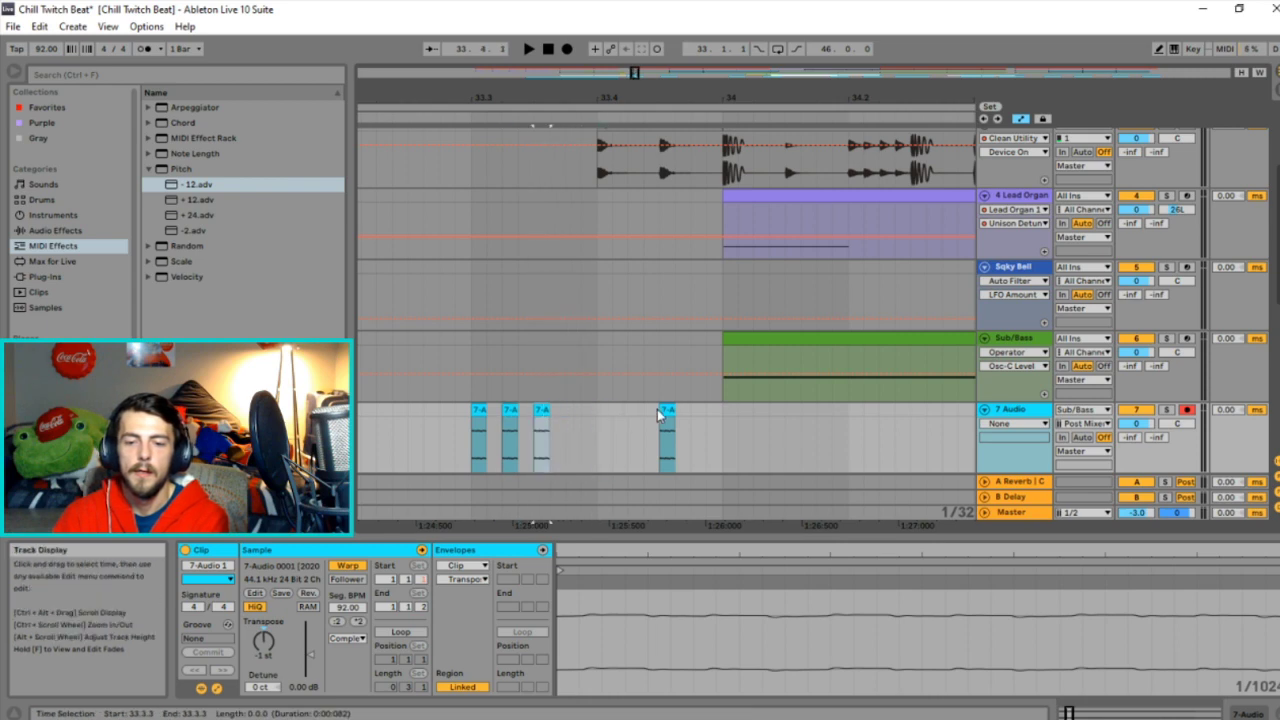
{"action": "left_click_drag", "start_coordinate": [664, 418], "coordinate": [471, 440]}
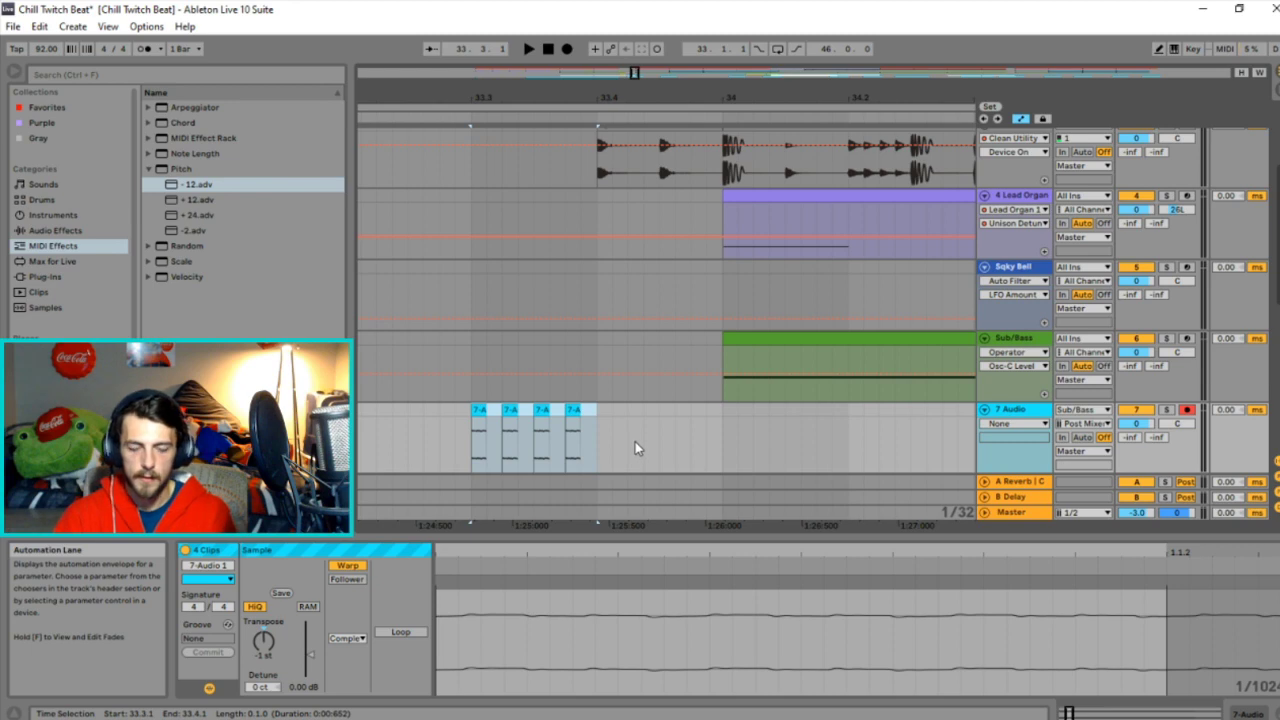
Move the group of four shortened bass stabs one beat later on the 7 Audio track, to start at 33.4.1.
{"action": "key", "text": "Delete"}
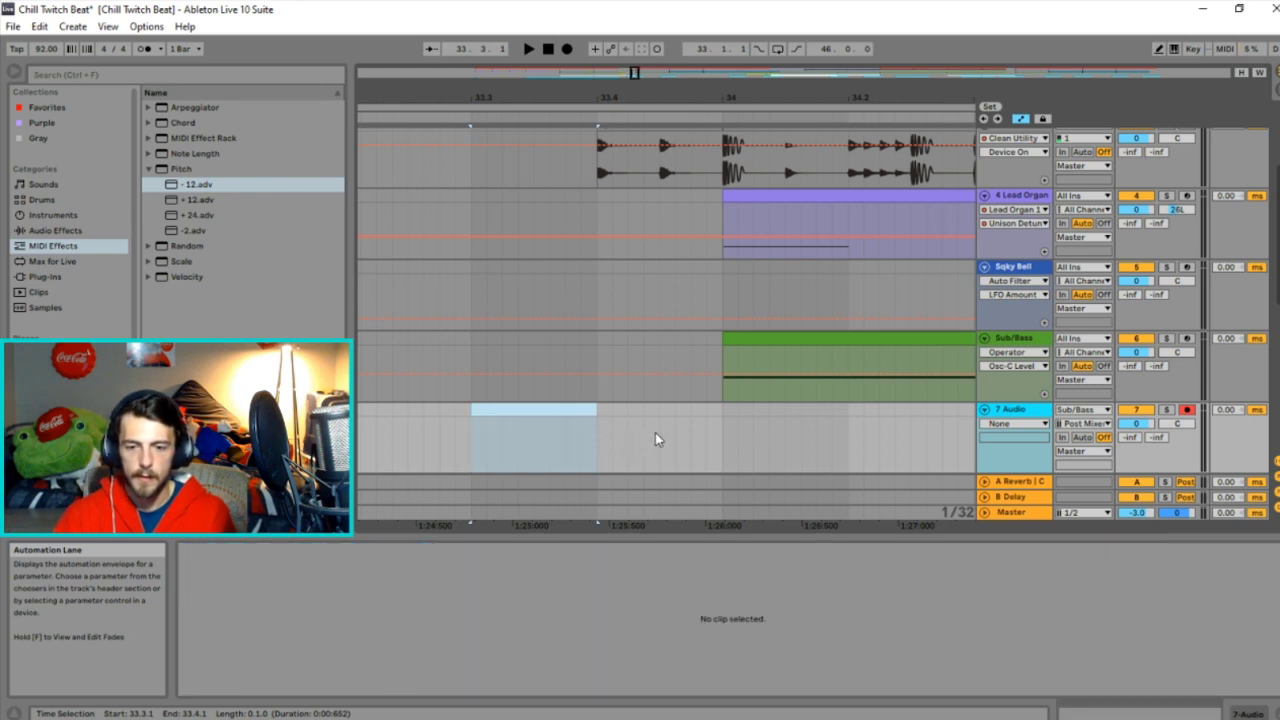
{"action": "left_click", "coordinate": [599, 431]}
{"action": "key", "text": "ctrl+z"}
{"action": "key", "text": "ctrl+z"}
{"action": "key", "text": "ctrl+z"}
Play the shortened bass stabs from 33.2.4 through the transition into bar 34.
{"action": "left_click", "coordinate": [455, 424]}
{"action": "key", "text": "space"}
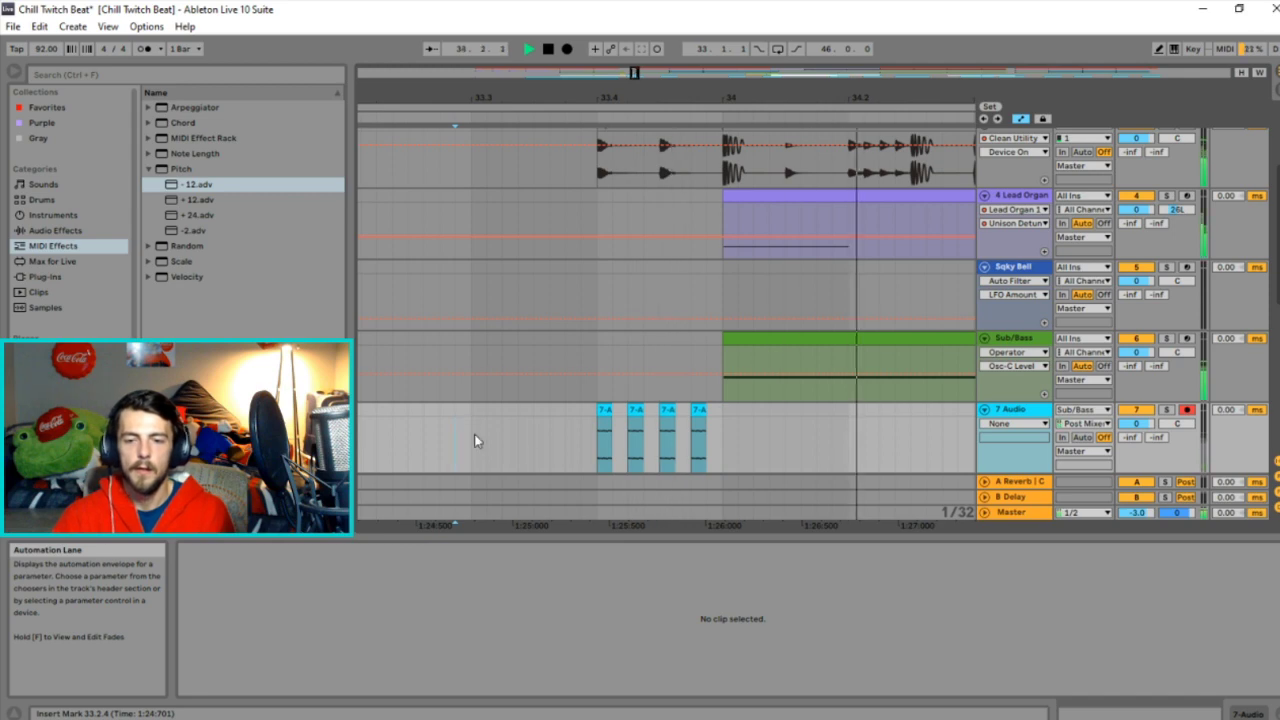
{"action": "key", "text": "minus"}
{"action": "key", "text": "minus"}
{"action": "left_click_drag", "start_coordinate": [641, 72], "coordinate": [665, 253]}
{"action": "key", "text": "space"}
Play the arrangement from bar 32 to hear the bass gap and the stabs in context.
{"action": "left_click", "coordinate": [549, 296]}
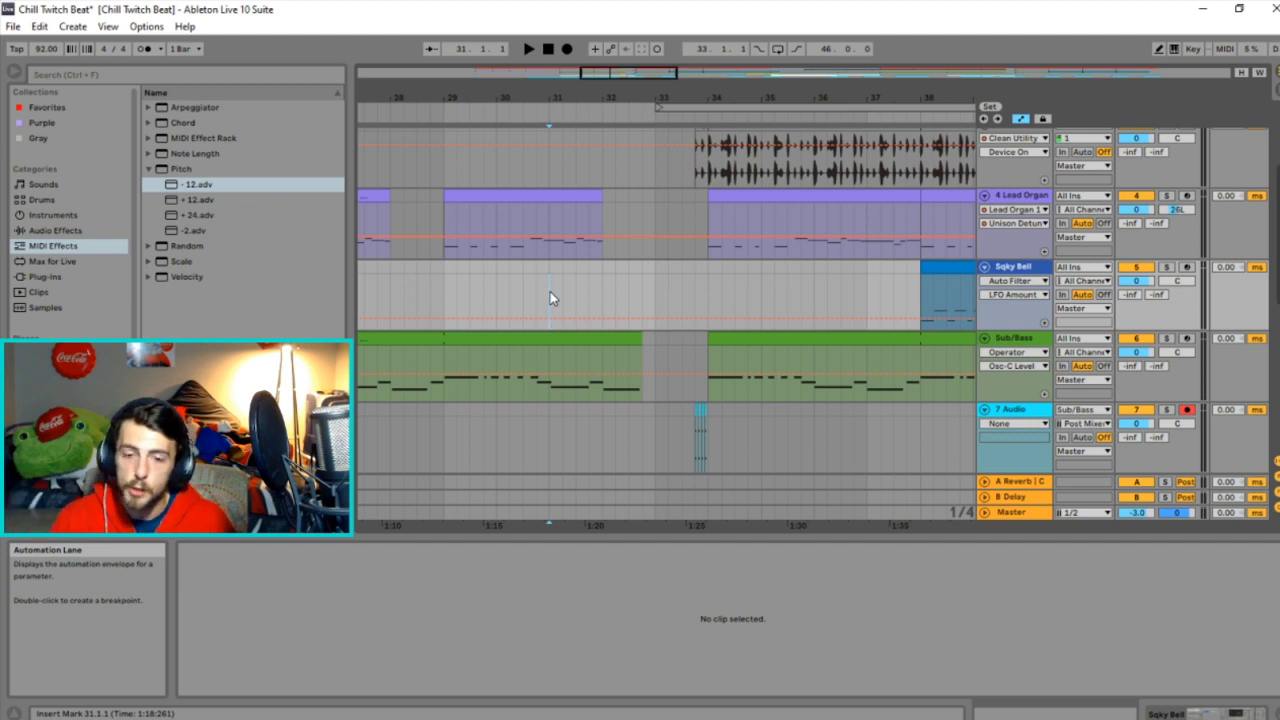
{"action": "left_click", "coordinate": [444, 394]}
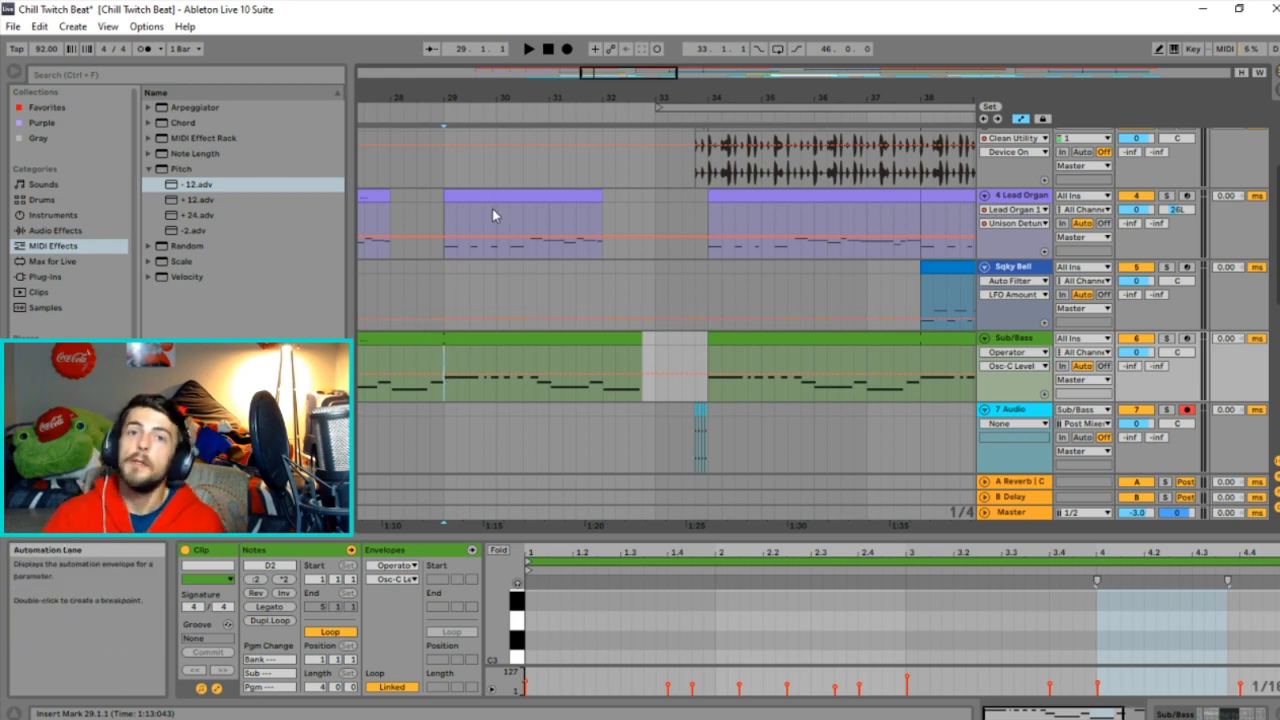
{"action": "left_click", "coordinate": [606, 423]}
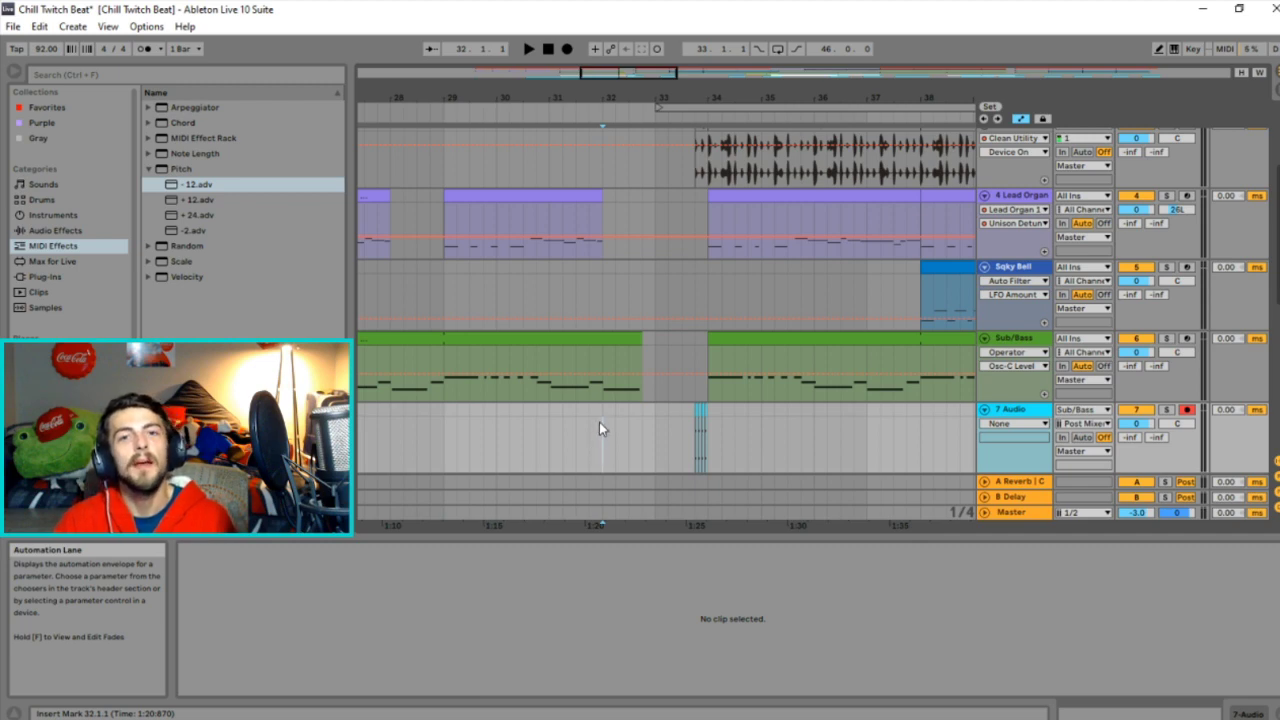
{"action": "key", "text": "space"}
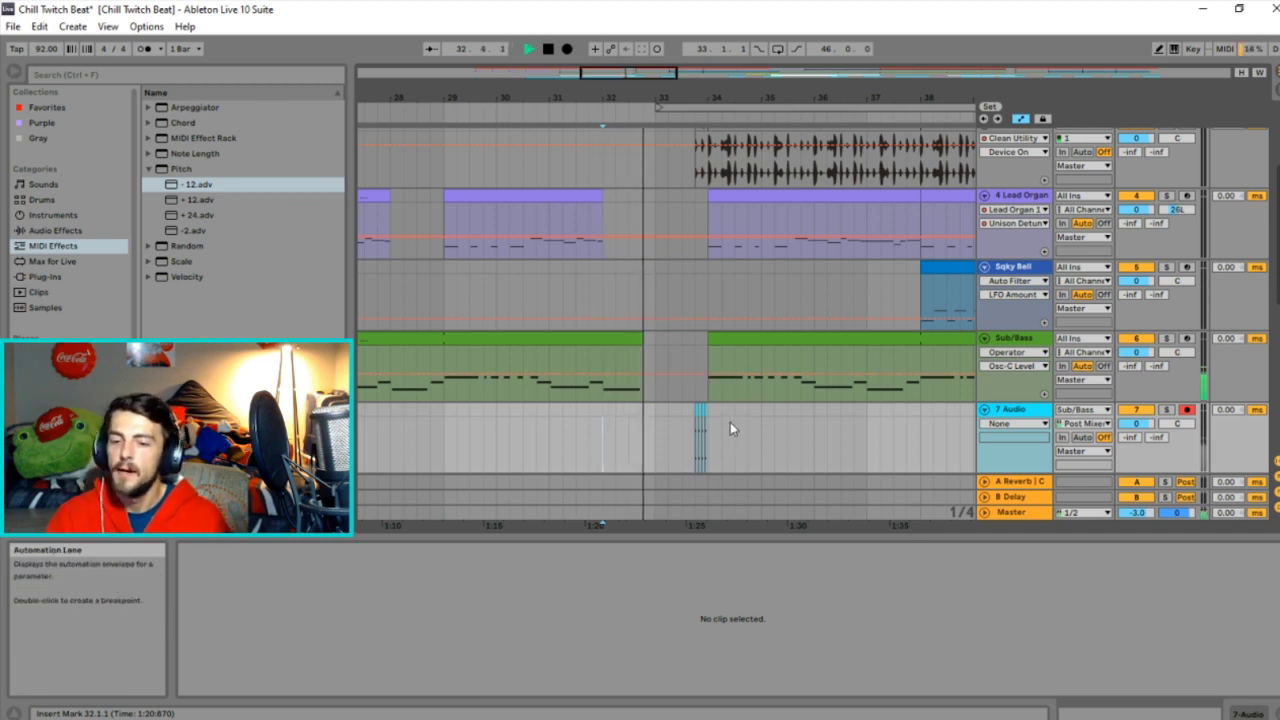
{"action": "scroll", "coordinate": [748, 446], "scroll_direction": "down", "scroll_amount": 1}
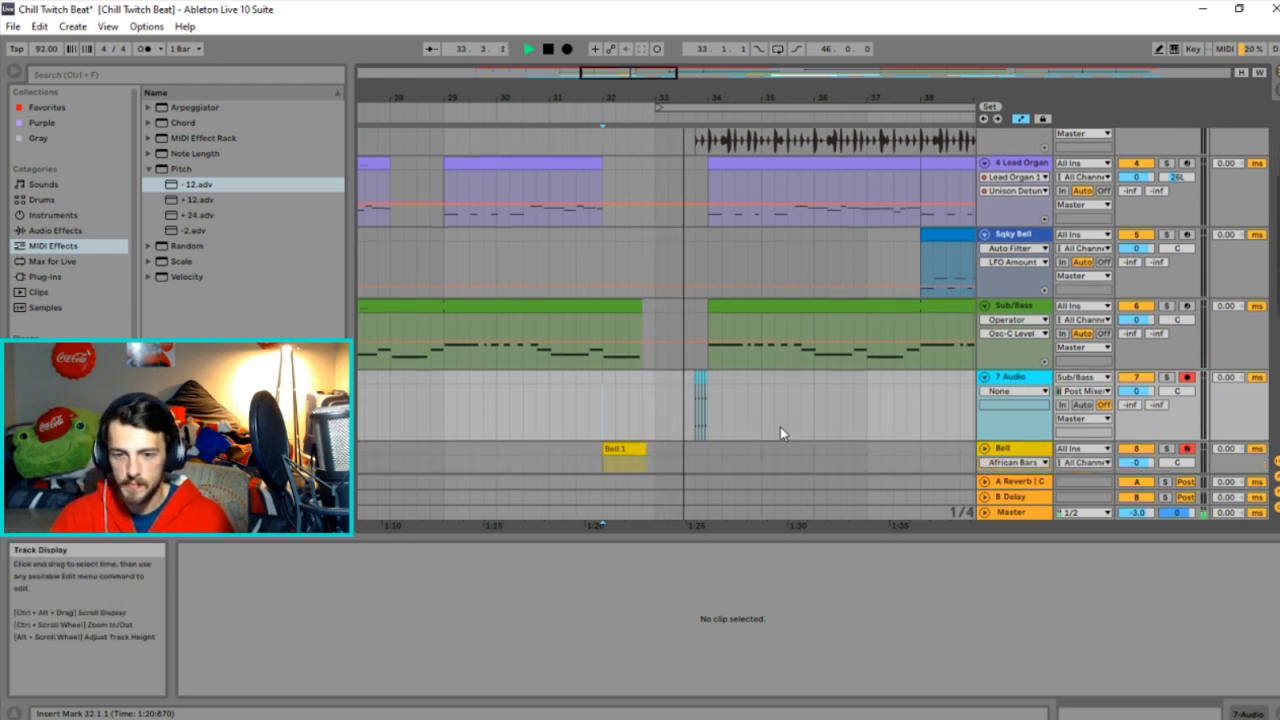
{"action": "scroll", "coordinate": [780, 427], "scroll_direction": "down", "scroll_amount": 1}
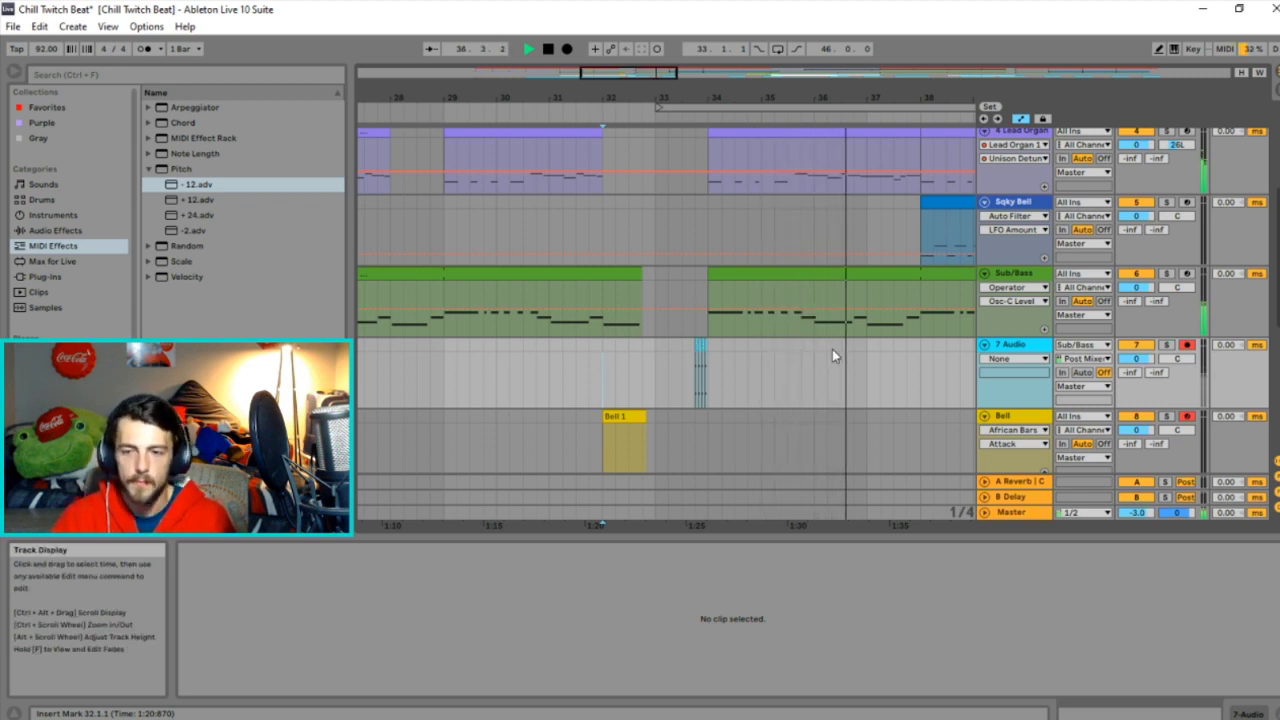
{"action": "key", "text": "space"}
Audition the short Bell 1 clip at bar 32 and delete it from the Bell track.
{"action": "scroll", "coordinate": [720, 360], "scroll_direction": "down", "scroll_amount": 2}
{"action": "left_click", "coordinate": [613, 366]}
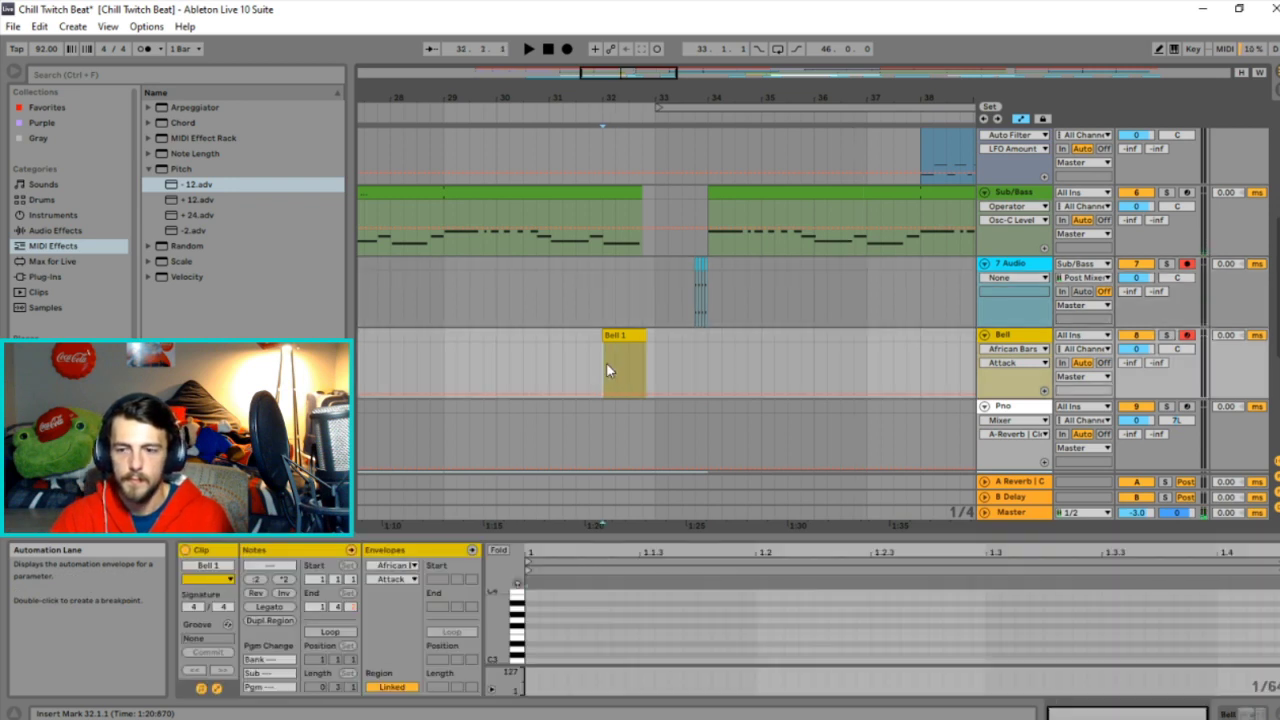
{"action": "scroll", "coordinate": [612, 366], "scroll_direction": "down", "scroll_amount": 1}
{"action": "key", "text": "space"}
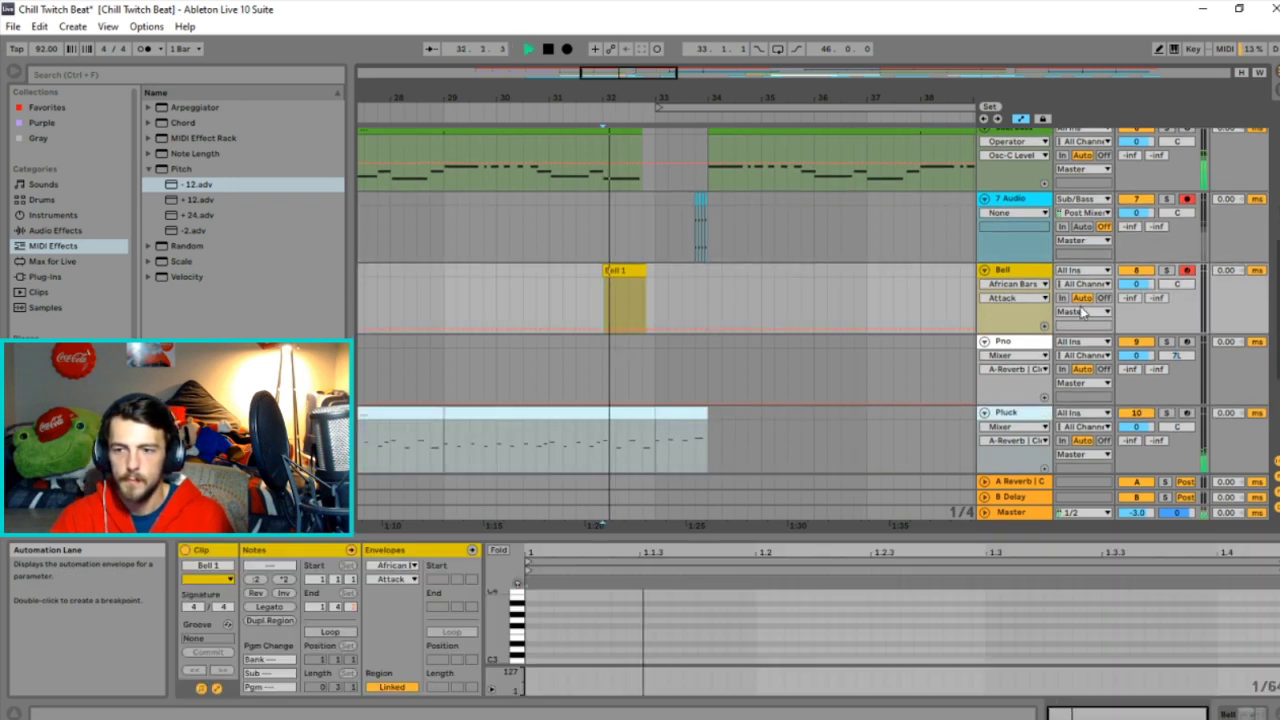
{"action": "left_click", "coordinate": [1167, 271]}
{"action": "left_click", "coordinate": [1167, 271]}
{"action": "key", "text": "space"}
{"action": "left_click", "coordinate": [627, 277]}
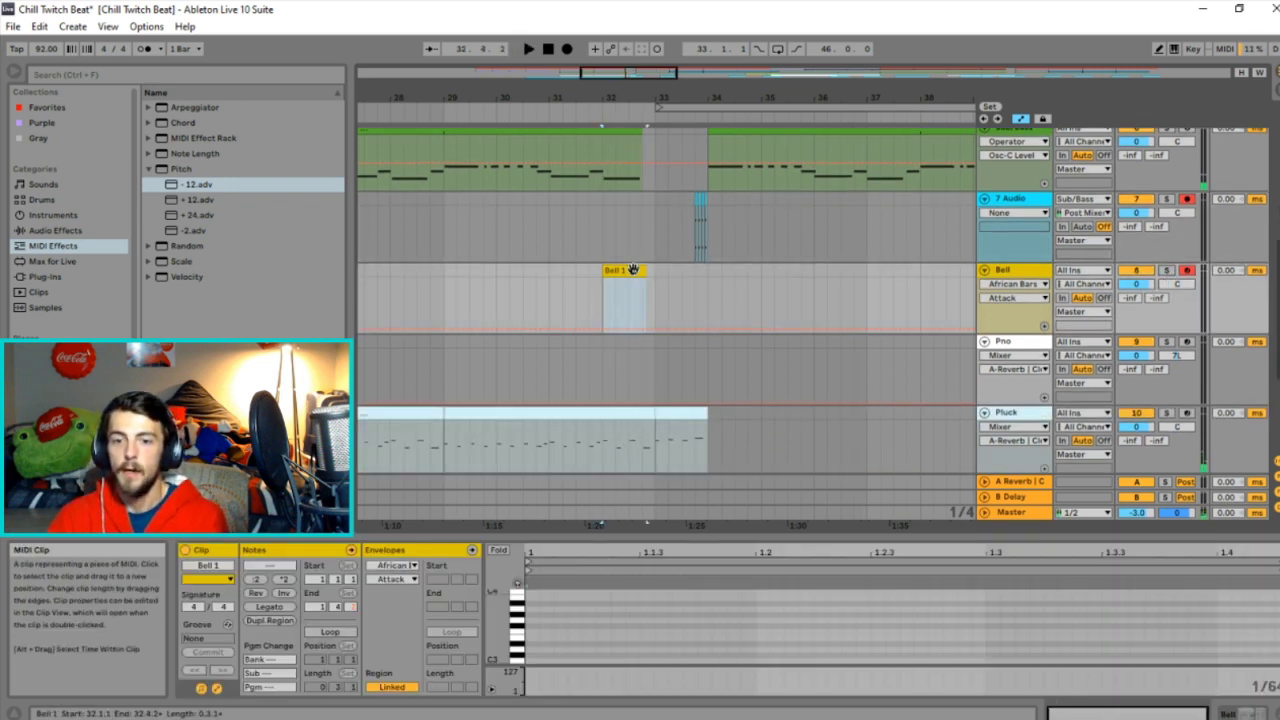
{"action": "key", "text": "Delete"}
Play the Sub/Bass part from bar 25 and open the track's device chain with its Operator.
{"action": "scroll", "coordinate": [612, 299], "scroll_direction": "down", "scroll_amount": 5}
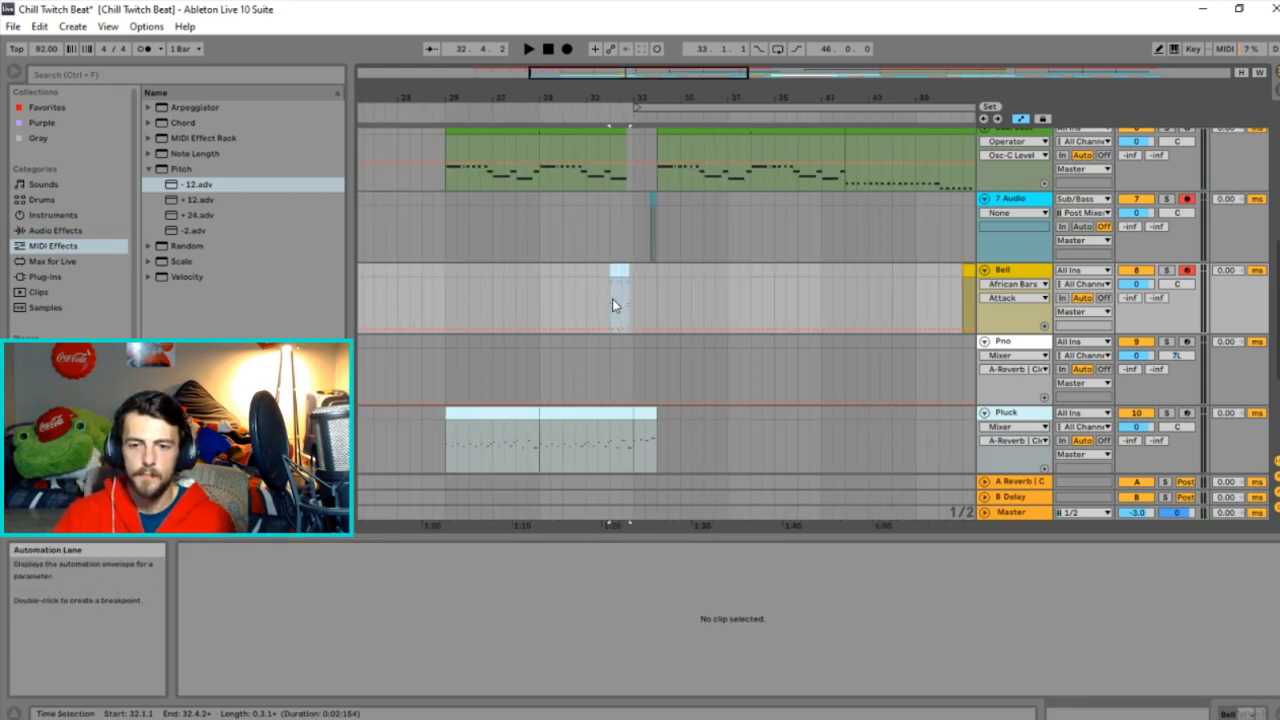
{"action": "scroll", "coordinate": [622, 275], "scroll_direction": "up", "scroll_amount": 5}
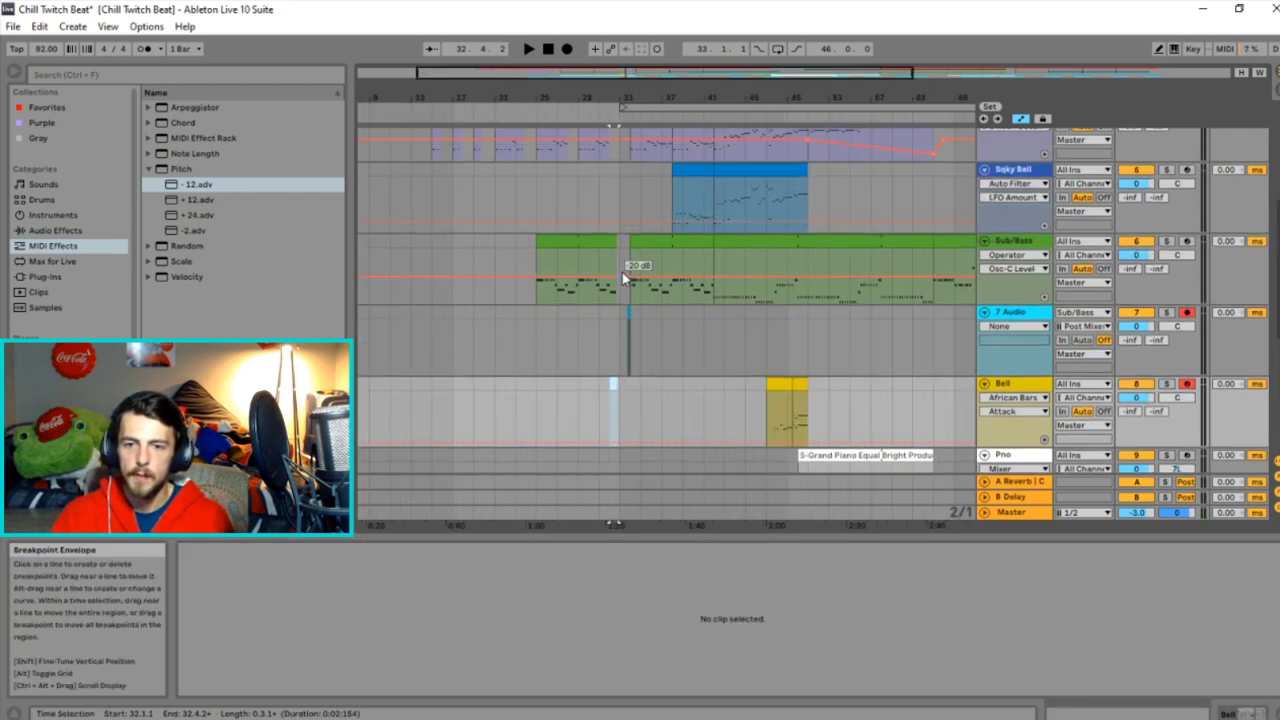
{"action": "left_click", "coordinate": [579, 297]}
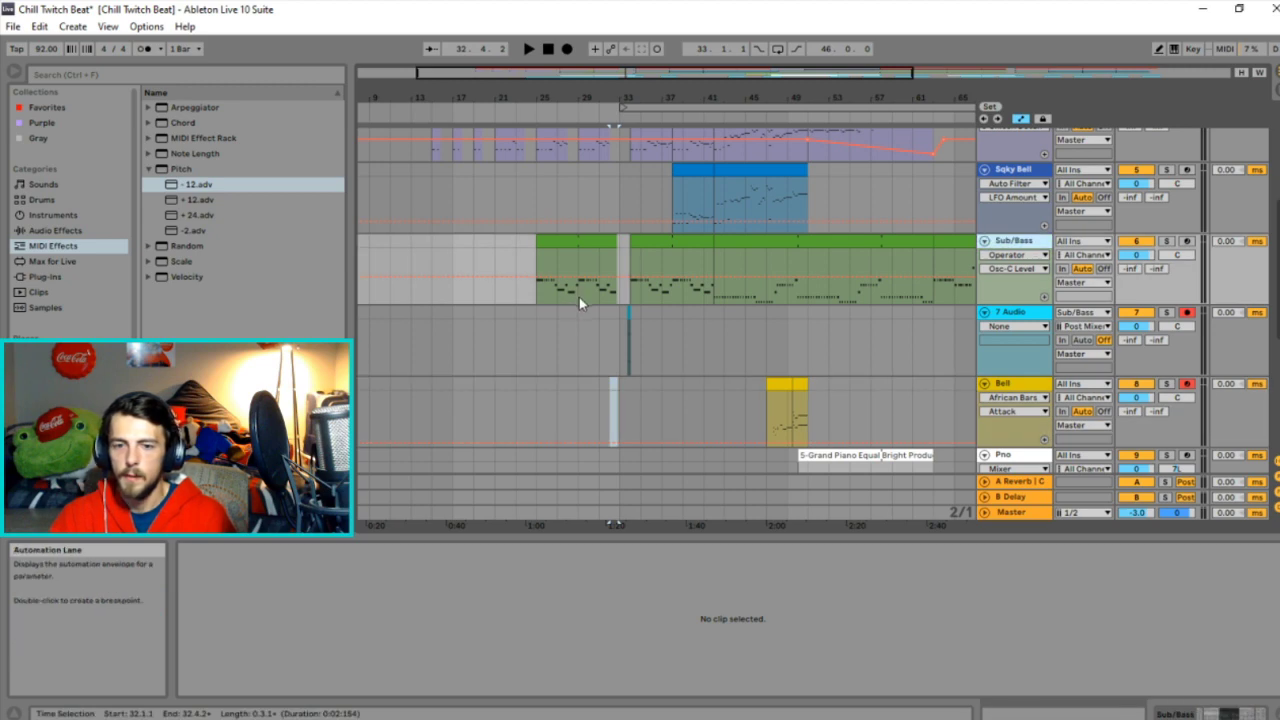
{"action": "scroll", "coordinate": [541, 288], "scroll_direction": "up", "scroll_amount": 5}
{"action": "left_click", "coordinate": [545, 293]}
{"action": "key", "text": "space"}
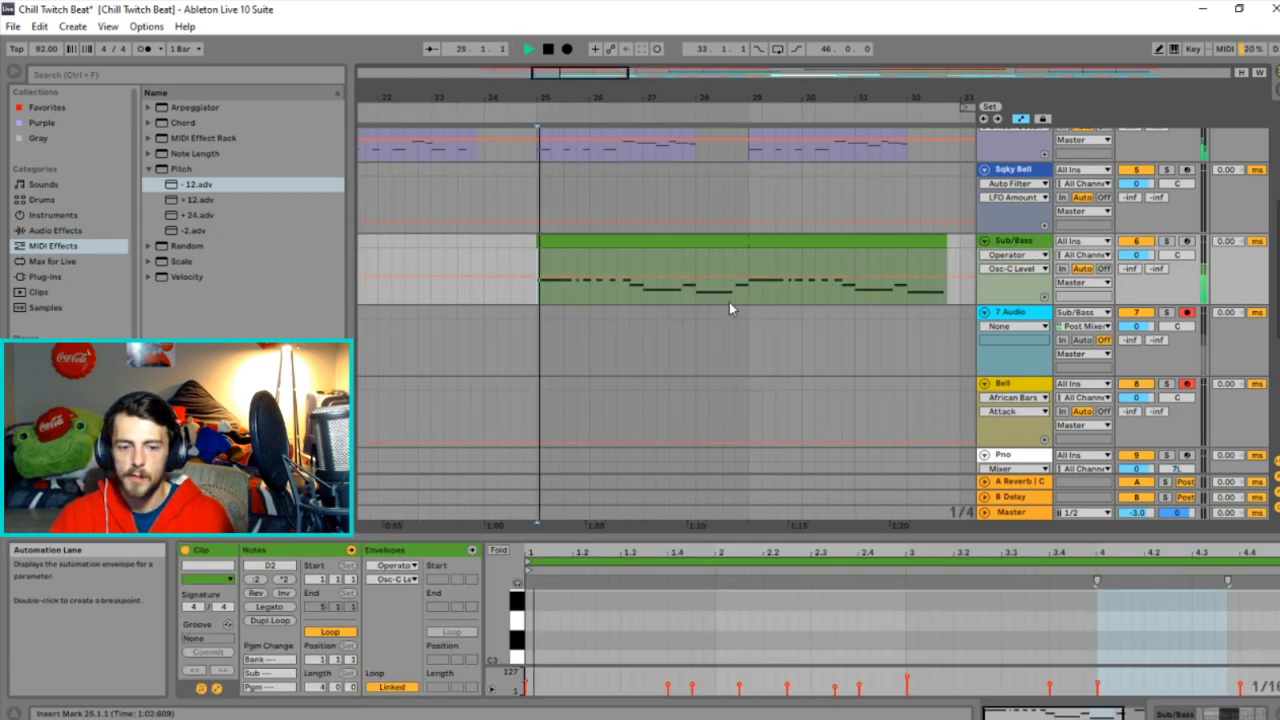
{"action": "double_click", "coordinate": [1012, 241]}
{"action": "key", "text": "space"}
{"action": "key", "text": "space"}
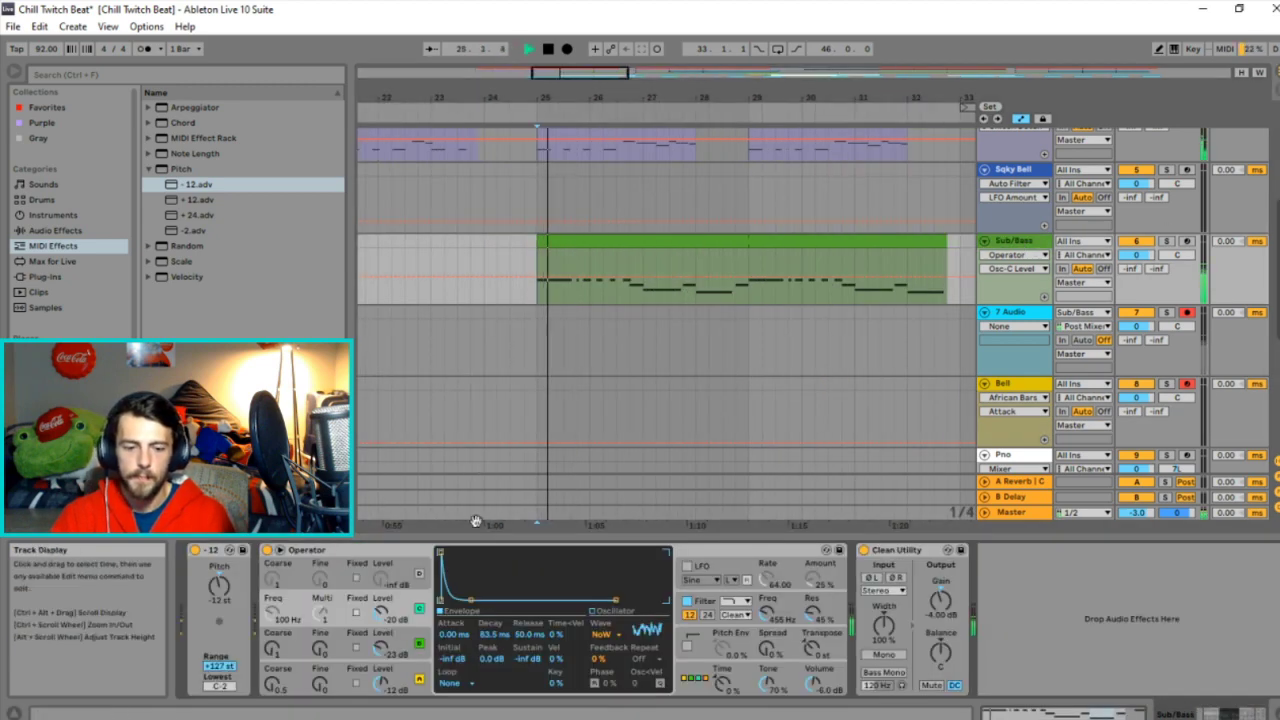
{"action": "key", "text": "space"}
Shape Operator's envelopes: oscillator B with 193 ms decay and -14 dB sustain, oscillator A with 0.73 ms attack, 351 ms decay and -15 dB sustain.
{"action": "left_click", "coordinate": [272, 648]}
{"action": "left_click", "coordinate": [300, 686]}
{"action": "left_click", "coordinate": [311, 650]}
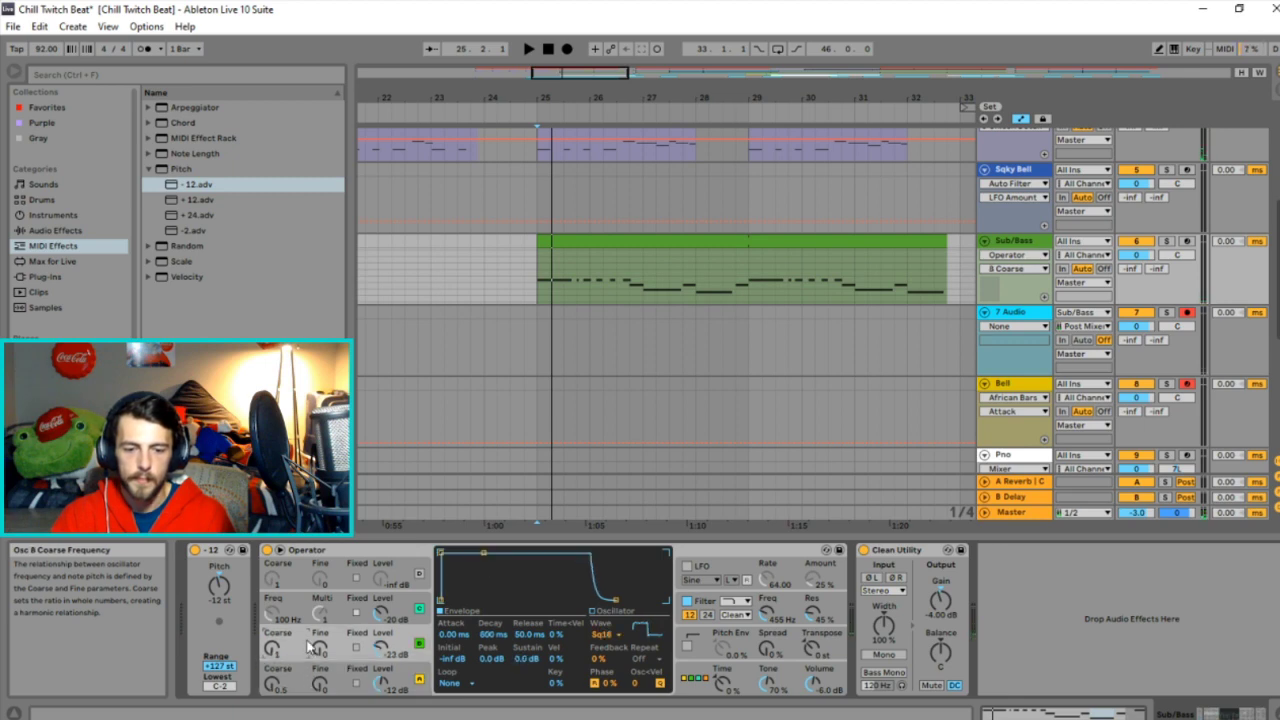
{"action": "left_click", "coordinate": [310, 672]}
{"action": "left_click", "coordinate": [300, 647]}
{"action": "left_click", "coordinate": [301, 607]}
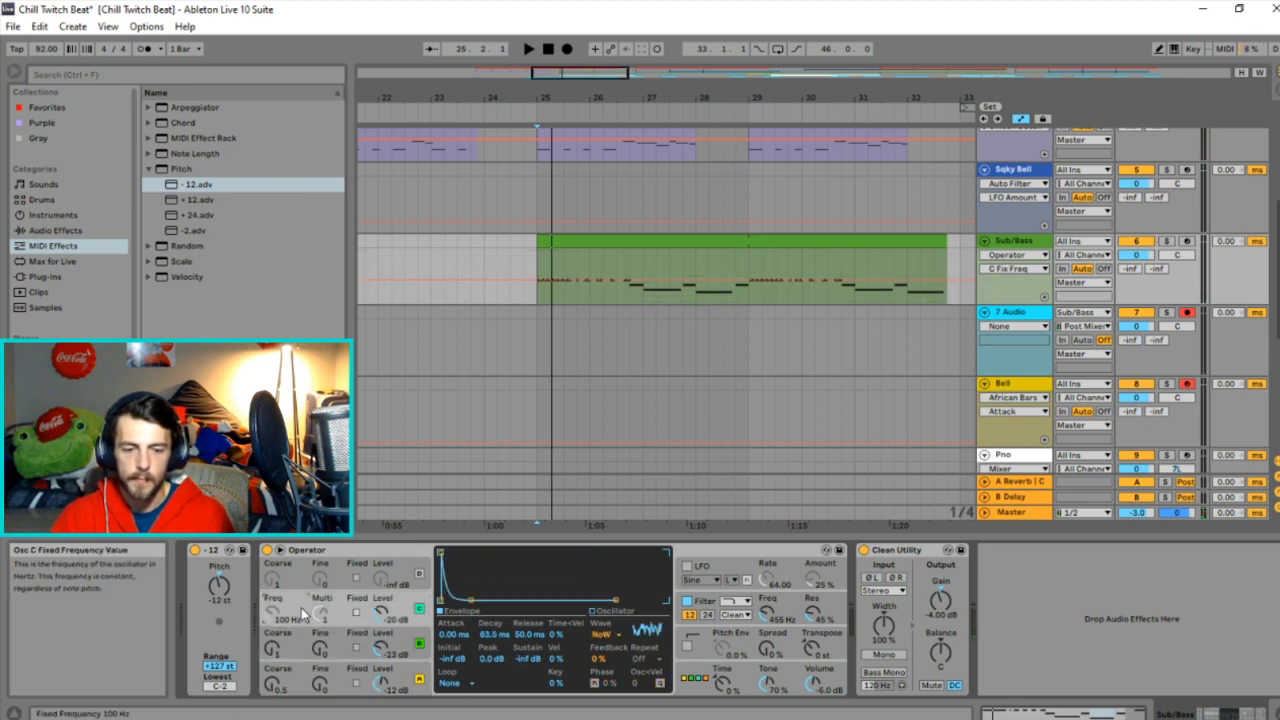
{"action": "left_click", "coordinate": [300, 647]}
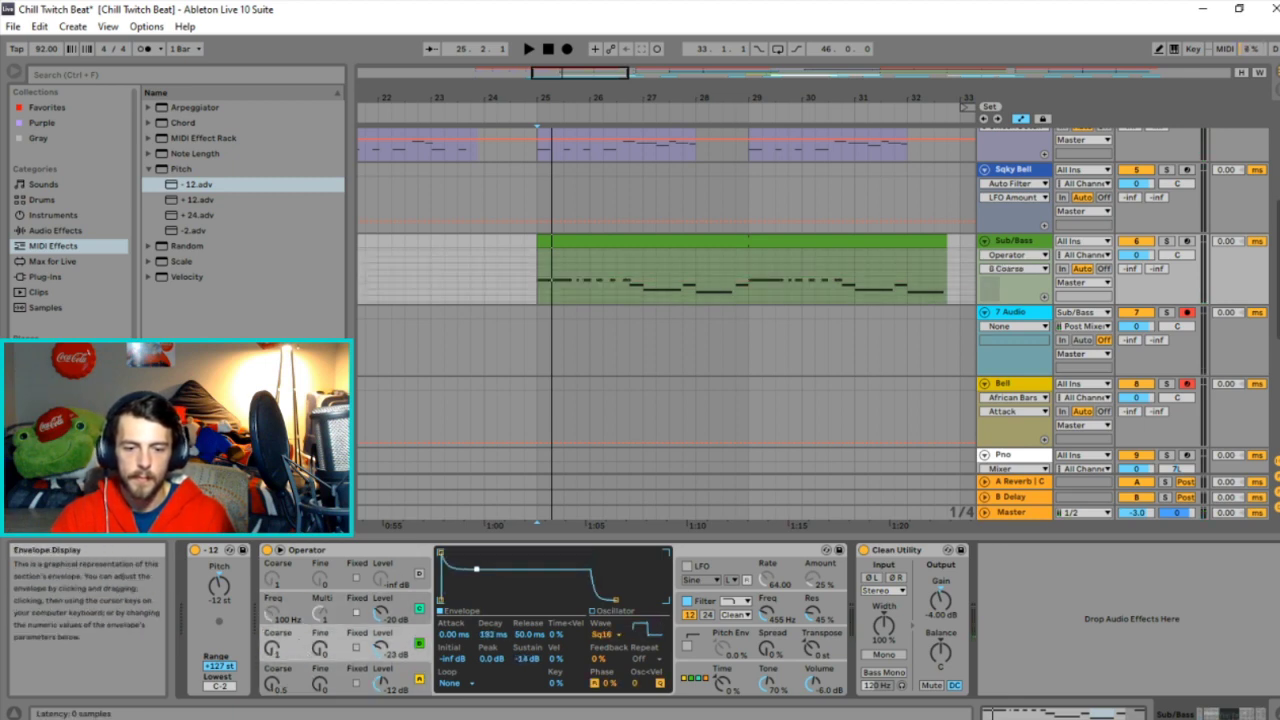
{"action": "left_click", "coordinate": [300, 674]}
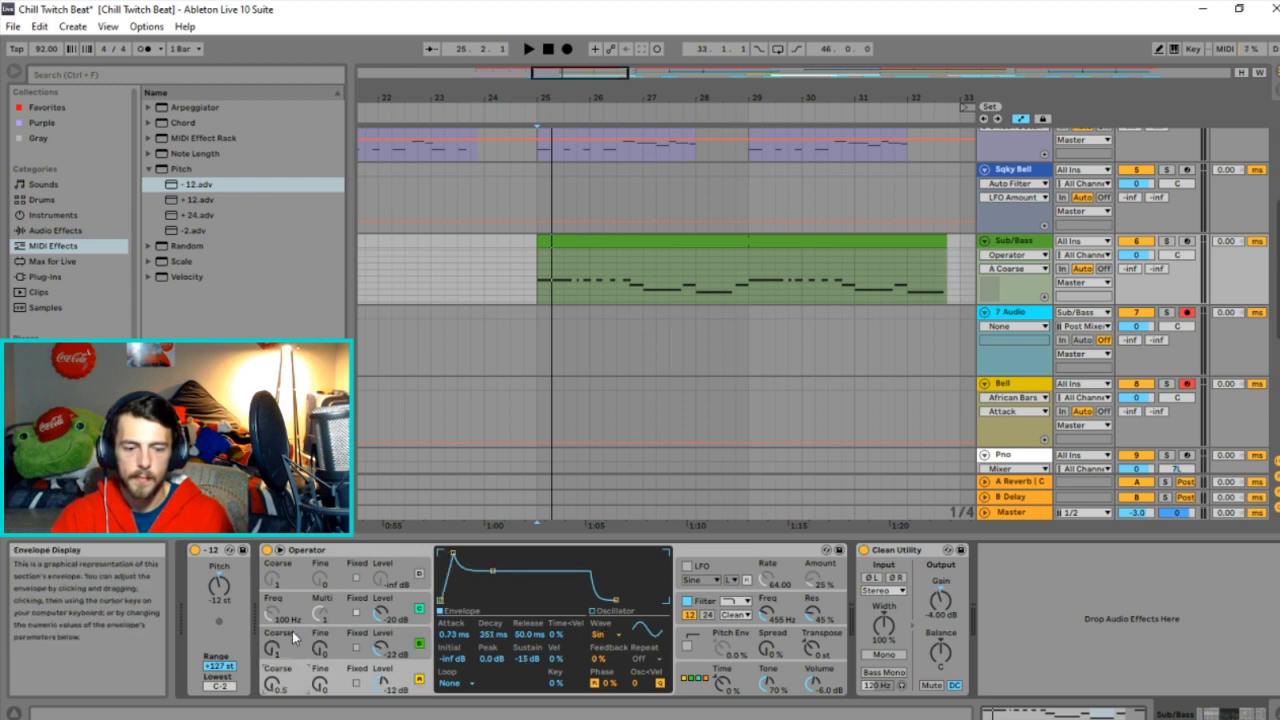
Set the envelope attack of Operator's oscillator A to 0.25 ms and oscillator B to 0.23 ms, and play the bass.
{"action": "left_click", "coordinate": [300, 645]}
{"action": "left_click", "coordinate": [288, 694]}
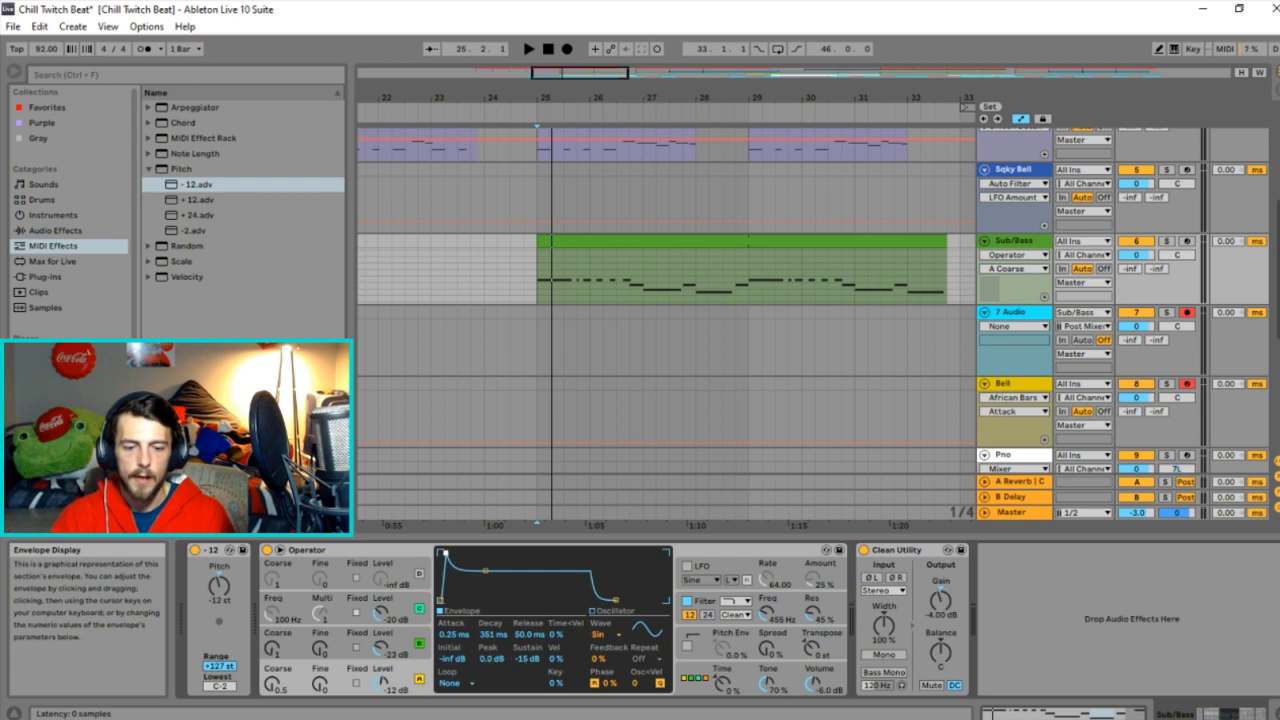
{"action": "left_click", "coordinate": [274, 648]}
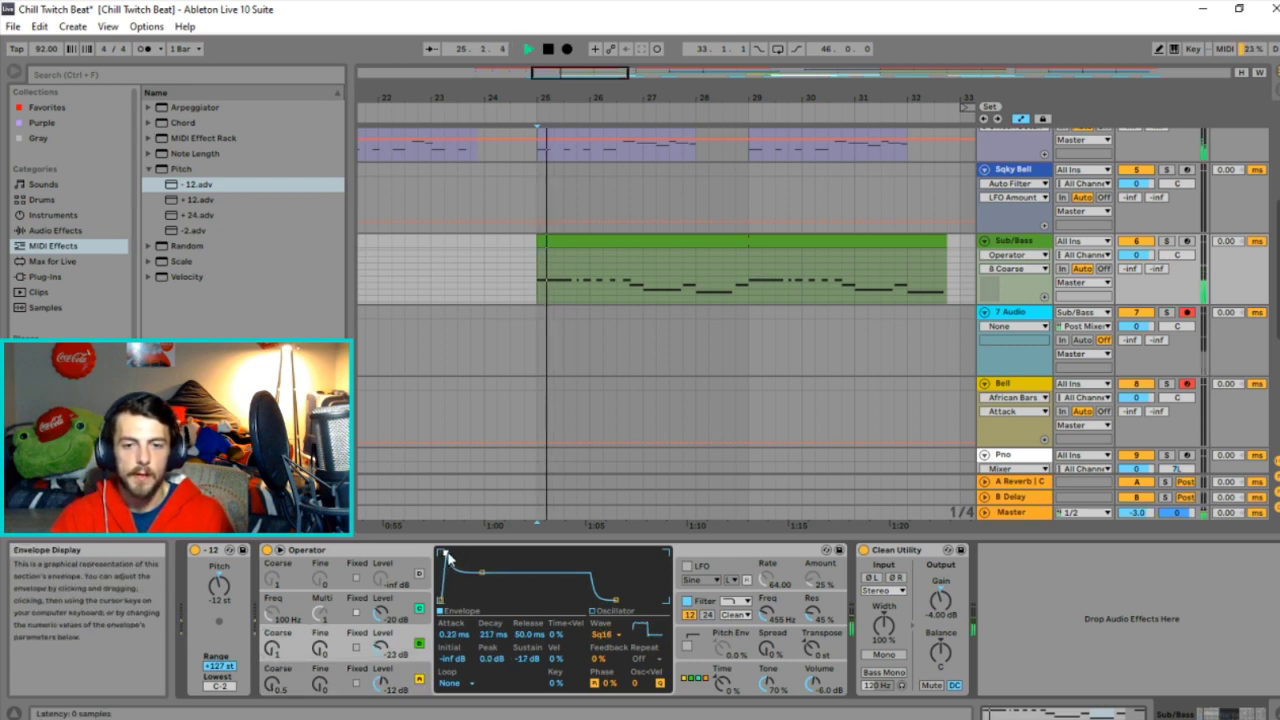
{"action": "key", "text": "space"}
{"action": "key", "text": "space"}
Set Operator's oscillator C level to -10 dB and shorten its envelope decay to 22.4 ms while playing the bass.
{"action": "left_click", "coordinate": [350, 615]}
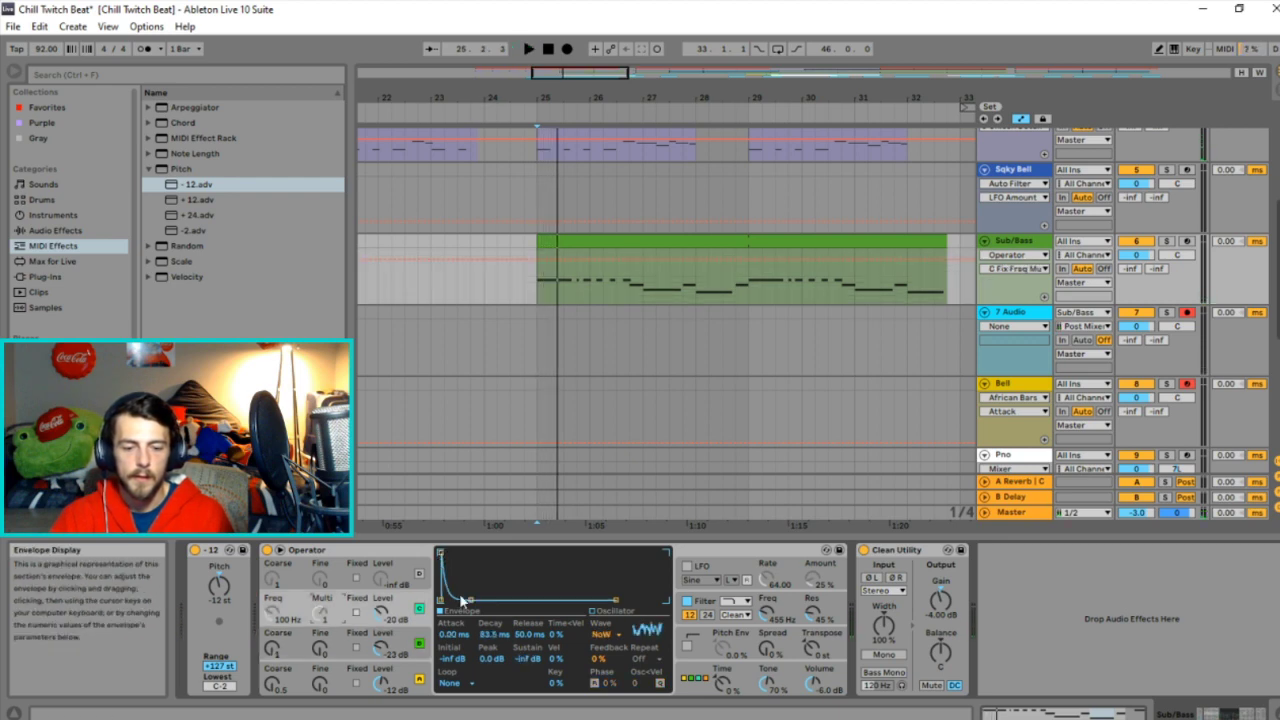
{"action": "key", "text": "space"}
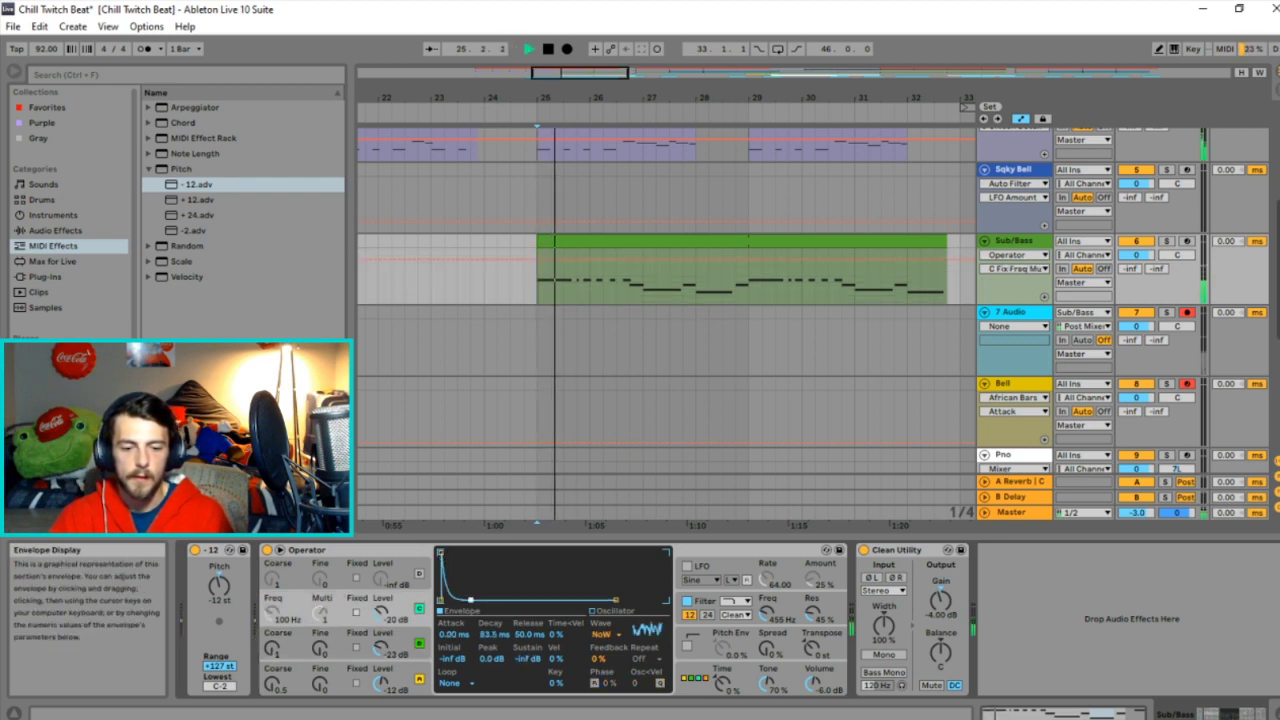
{"action": "left_click_drag", "start_coordinate": [383, 617], "coordinate": [383, 612]}
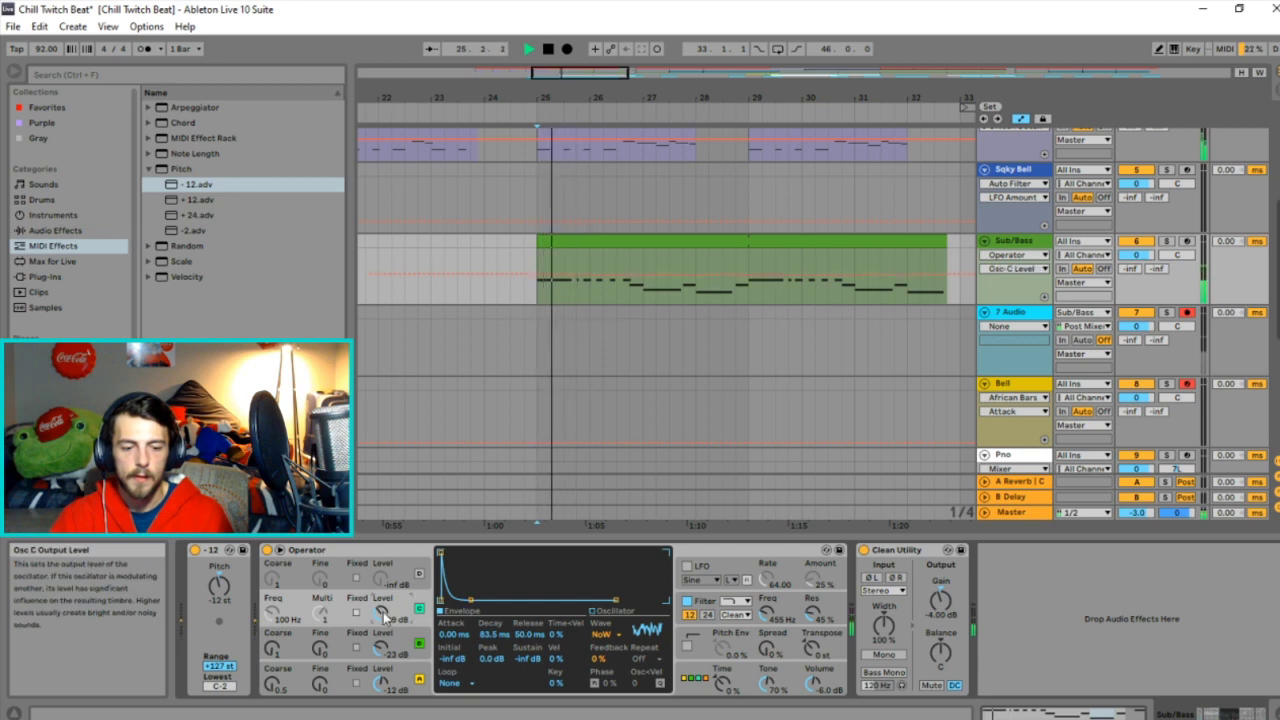
{"action": "left_click_drag", "start_coordinate": [470, 599], "coordinate": [461, 600]}
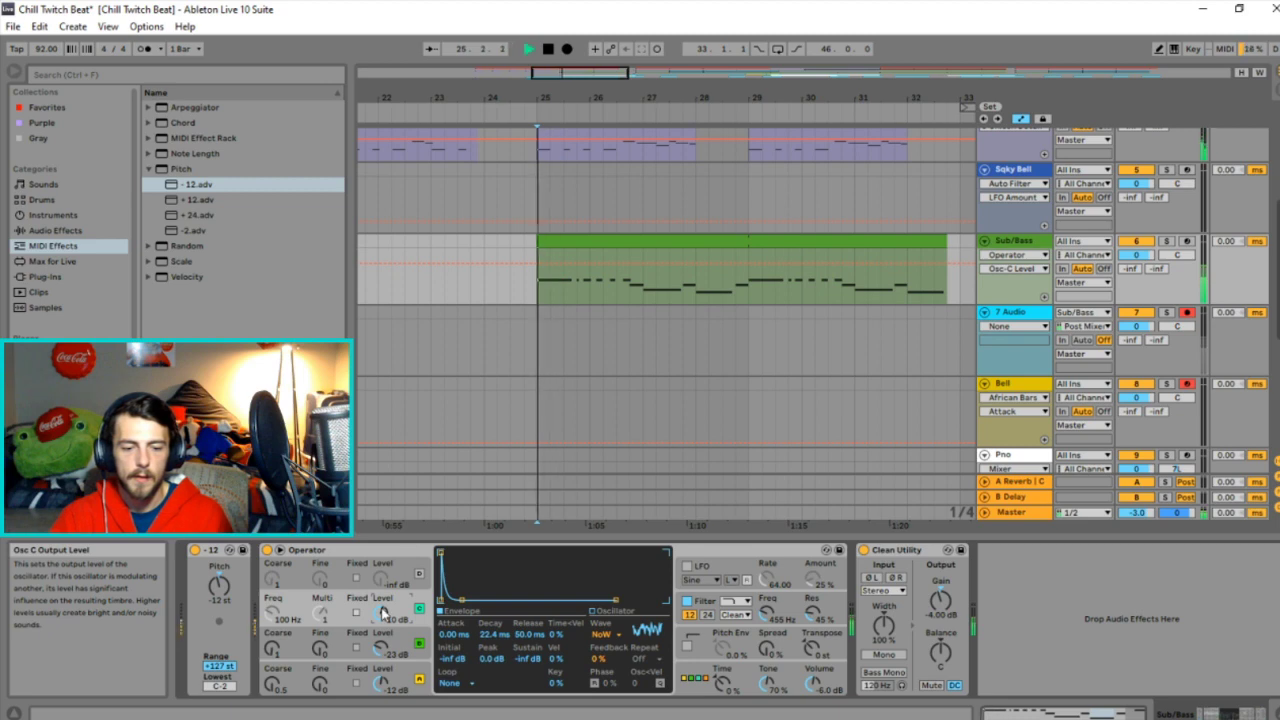
{"action": "key", "text": "space"}
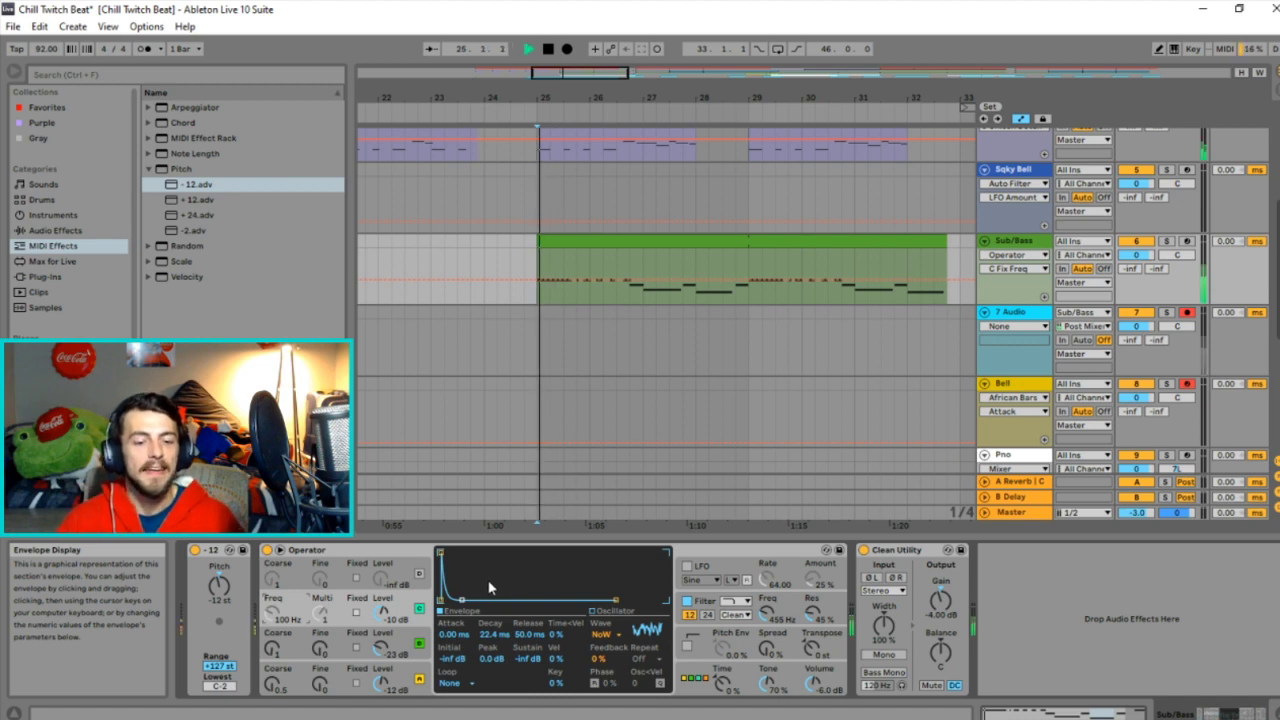
Compare the bass with oscillator C switched off and on again during playback, and stop.
{"action": "left_click", "coordinate": [419, 608]}
{"action": "key", "text": "space"}
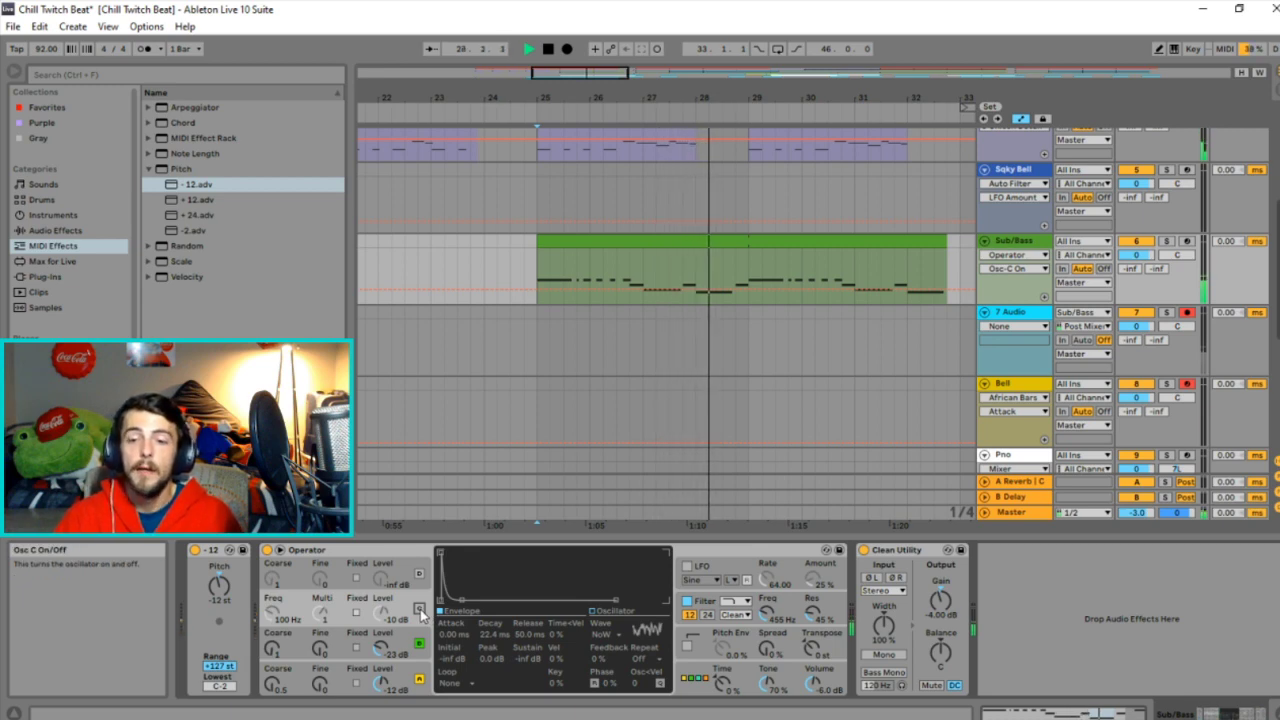
{"action": "left_click", "coordinate": [419, 608]}
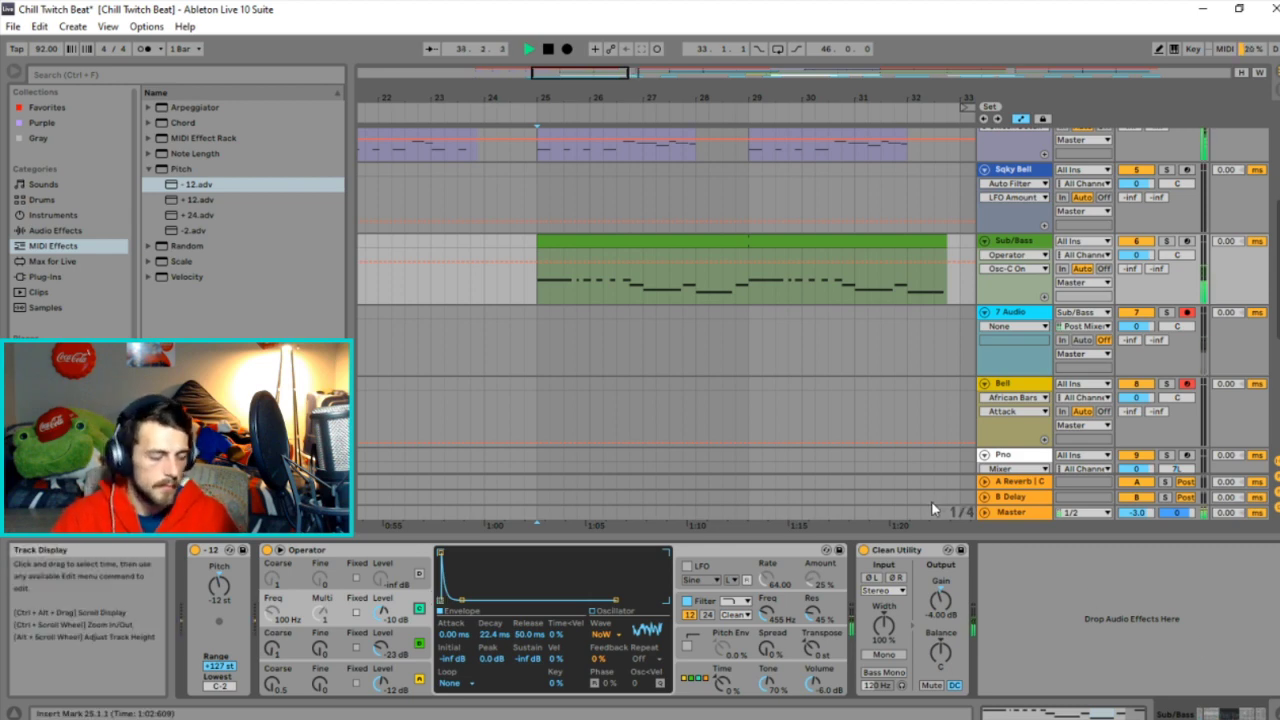
{"action": "key", "text": "space"}
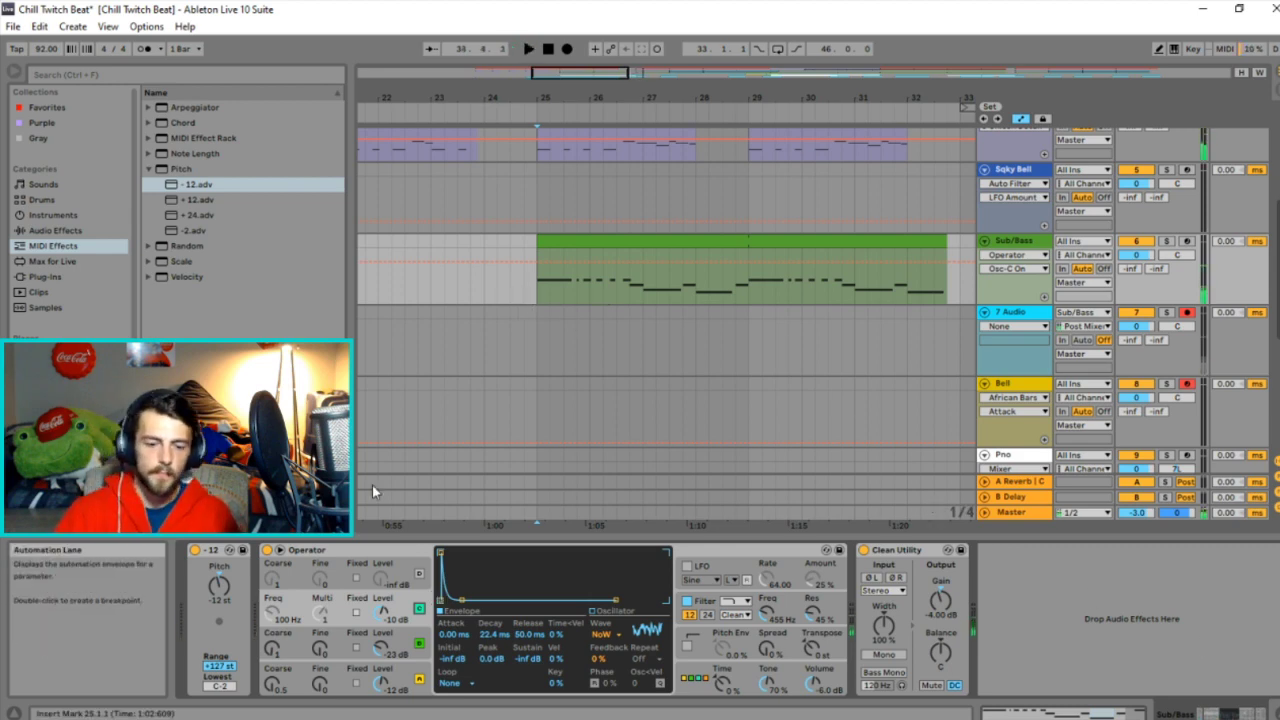
Shorten the envelope attack of oscillator B to 0.15 ms and oscillator A to 0.19 ms, and play the bass briefly.
{"action": "left_click", "coordinate": [298, 651]}
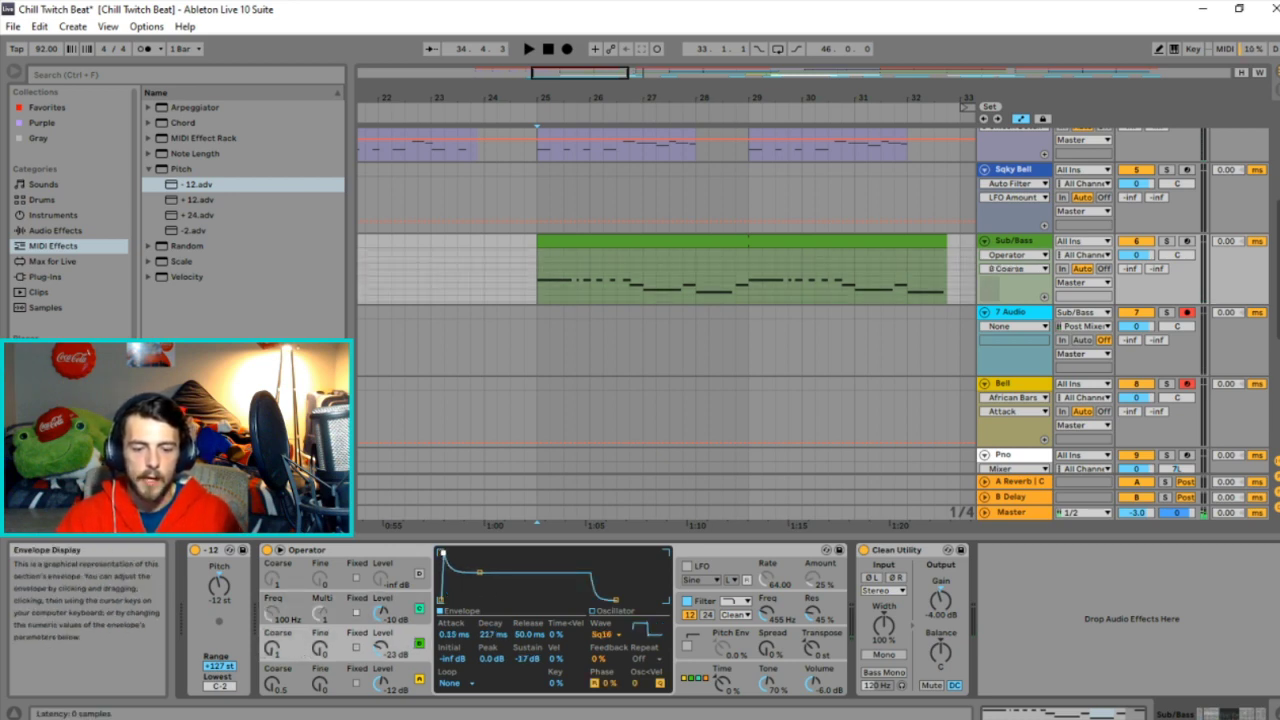
{"action": "left_click", "coordinate": [303, 680]}
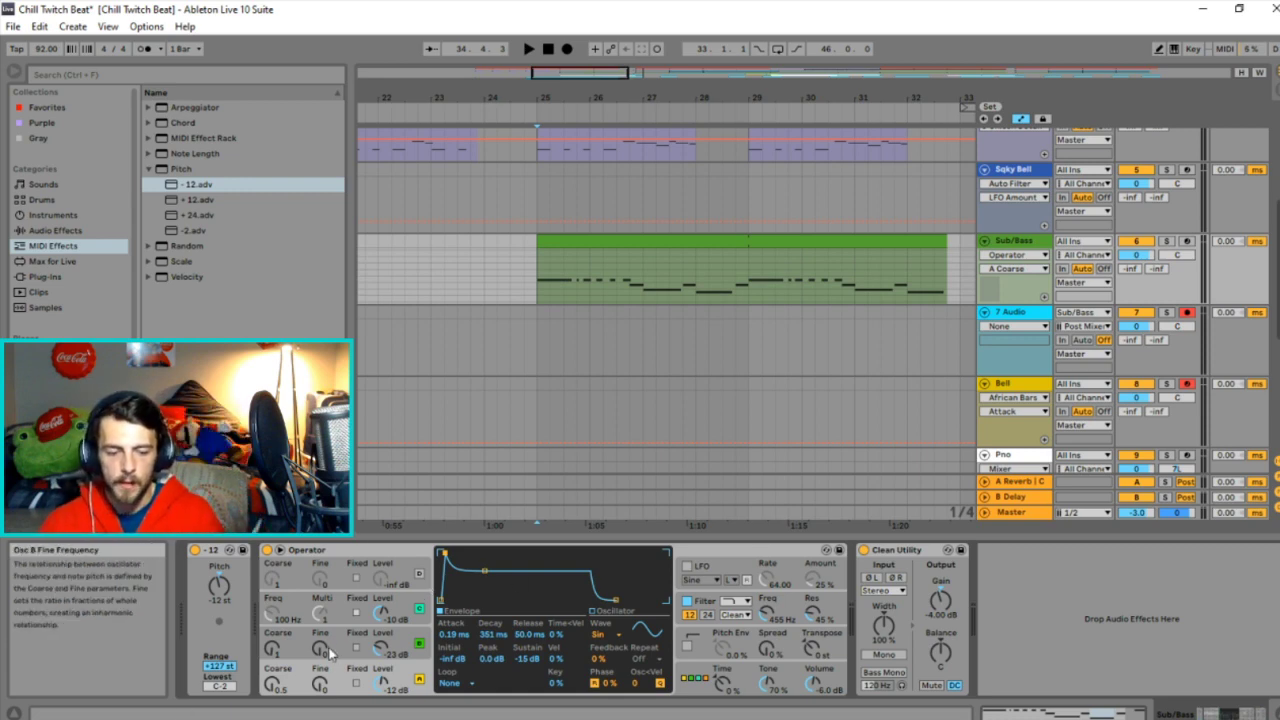
{"action": "left_click", "coordinate": [272, 648]}
{"action": "key", "text": "space"}
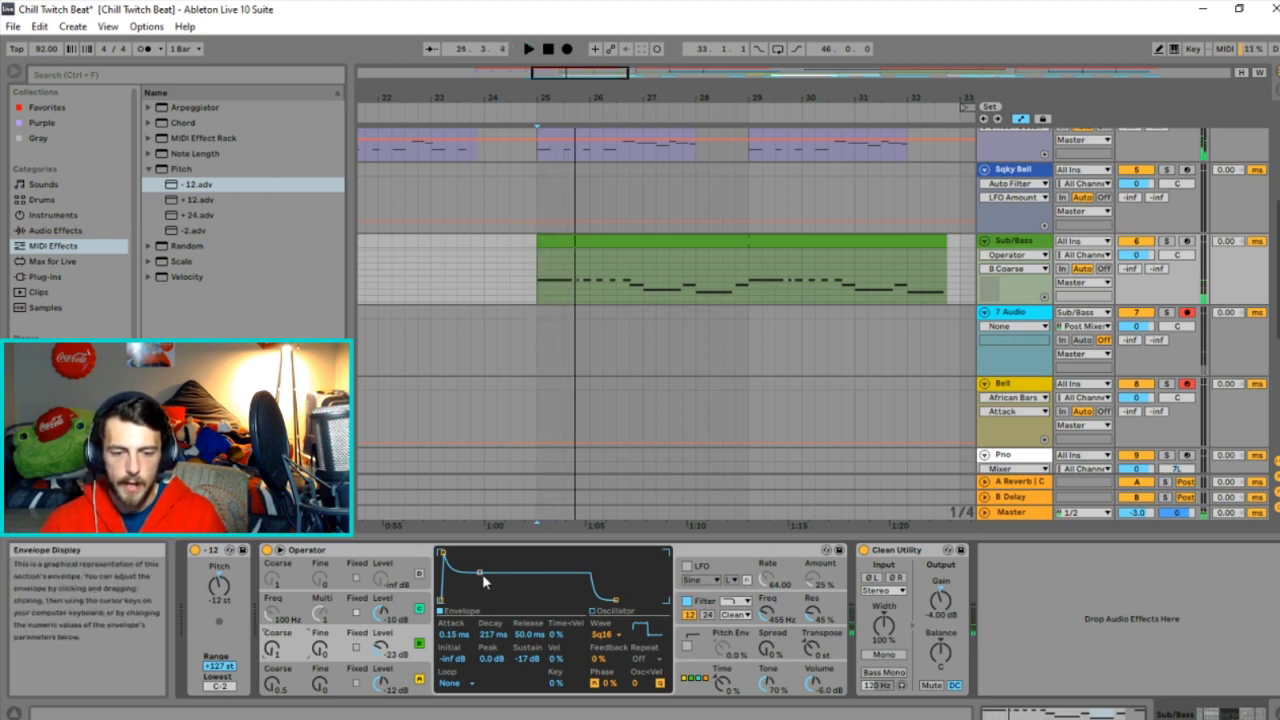
{"action": "left_click", "coordinate": [282, 683]}
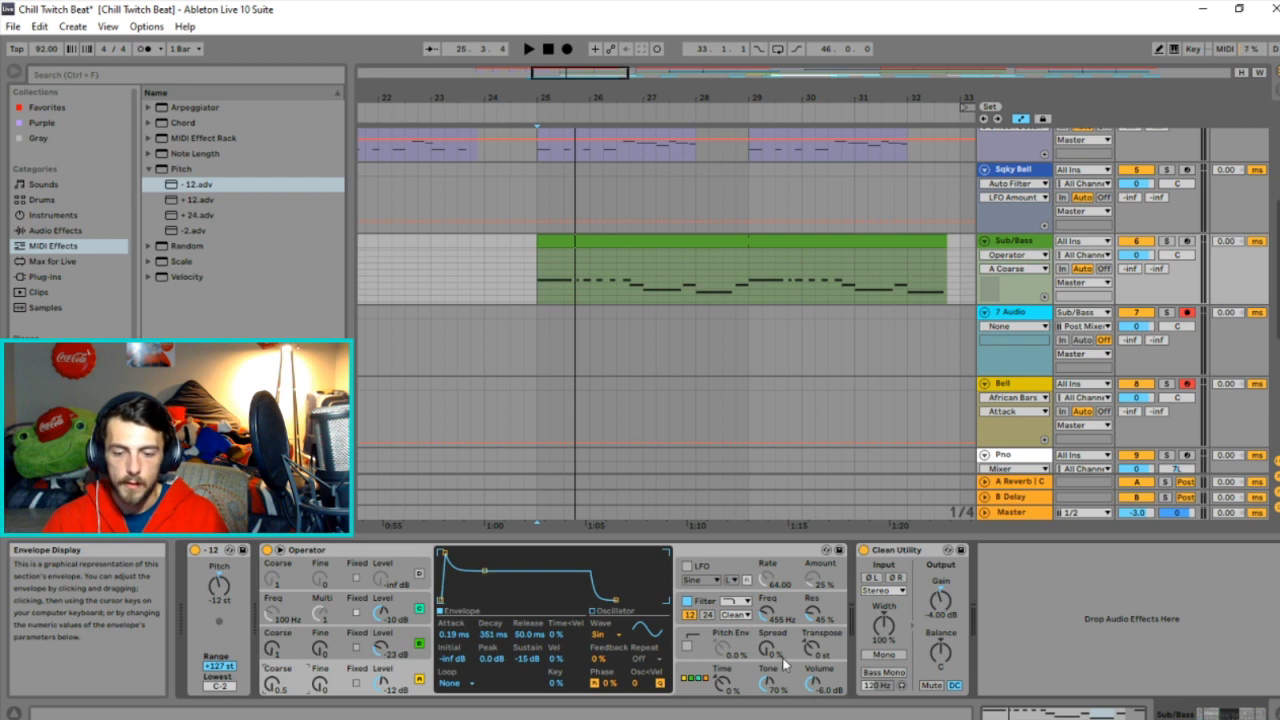
Raise Operator's overall volume to 0.0 dB while playing the bass.
{"action": "left_click", "coordinate": [814, 682]}
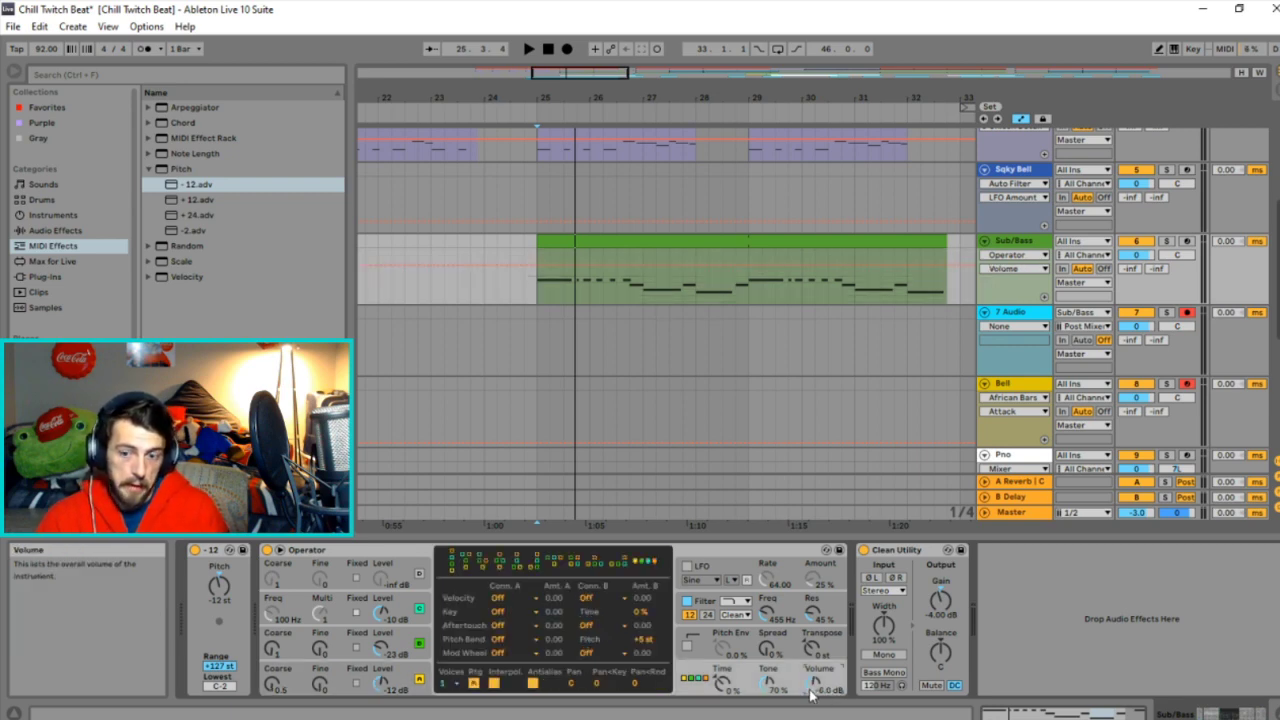
{"action": "key", "text": "space"}
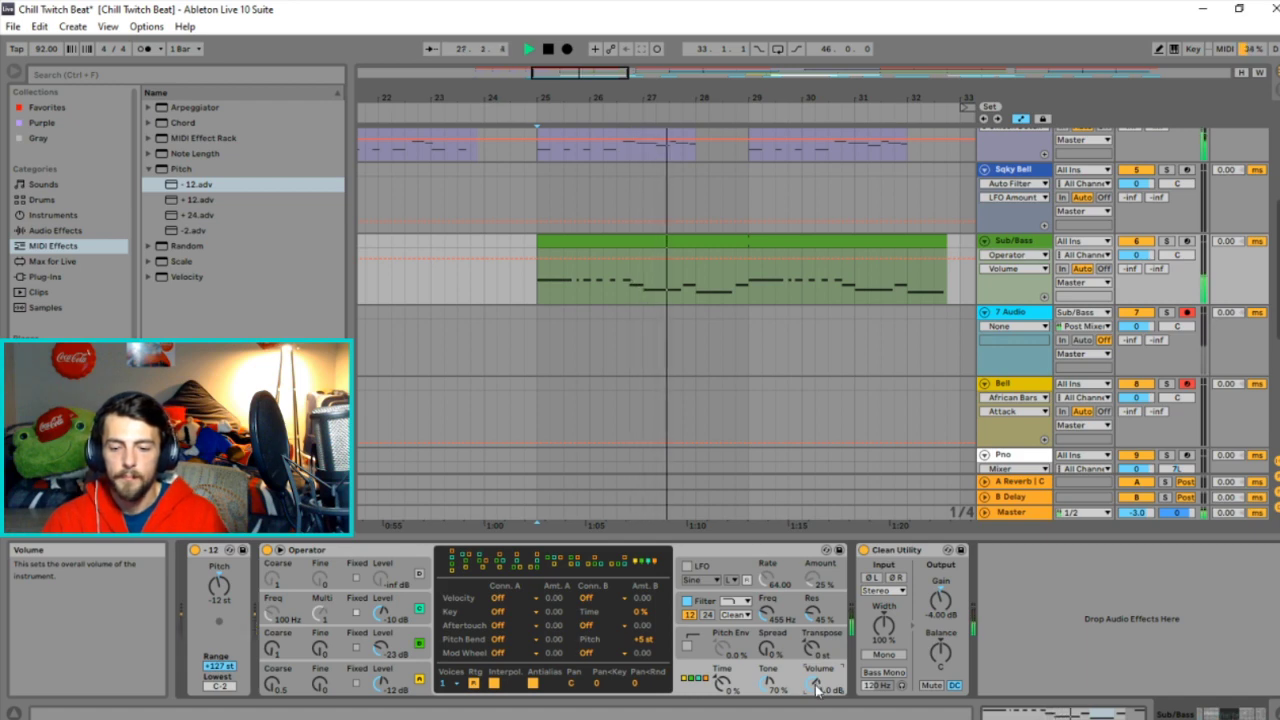
{"action": "left_click_drag", "start_coordinate": [815, 688], "coordinate": [813, 690]}
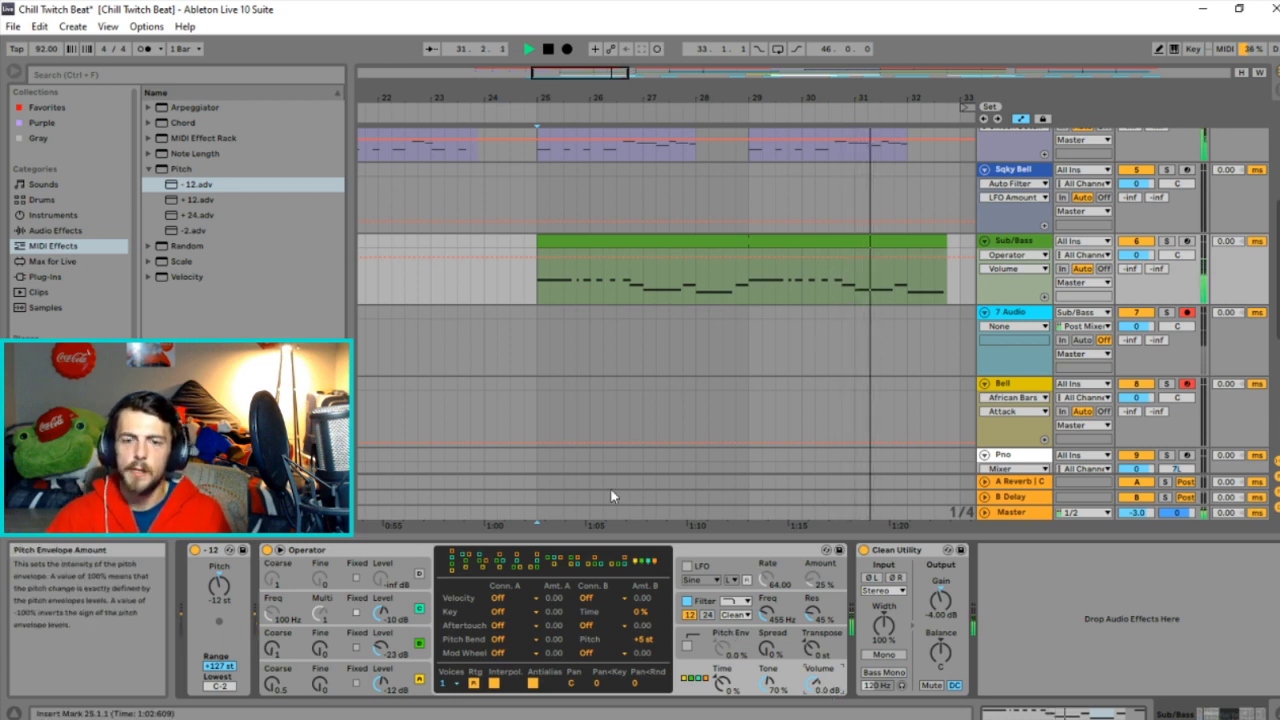
Add a Compressor between Operator and Clean Utility, and set its ratio to 1.31:1 and threshold to -27.2 dB.
{"action": "left_click", "coordinate": [55, 230]}
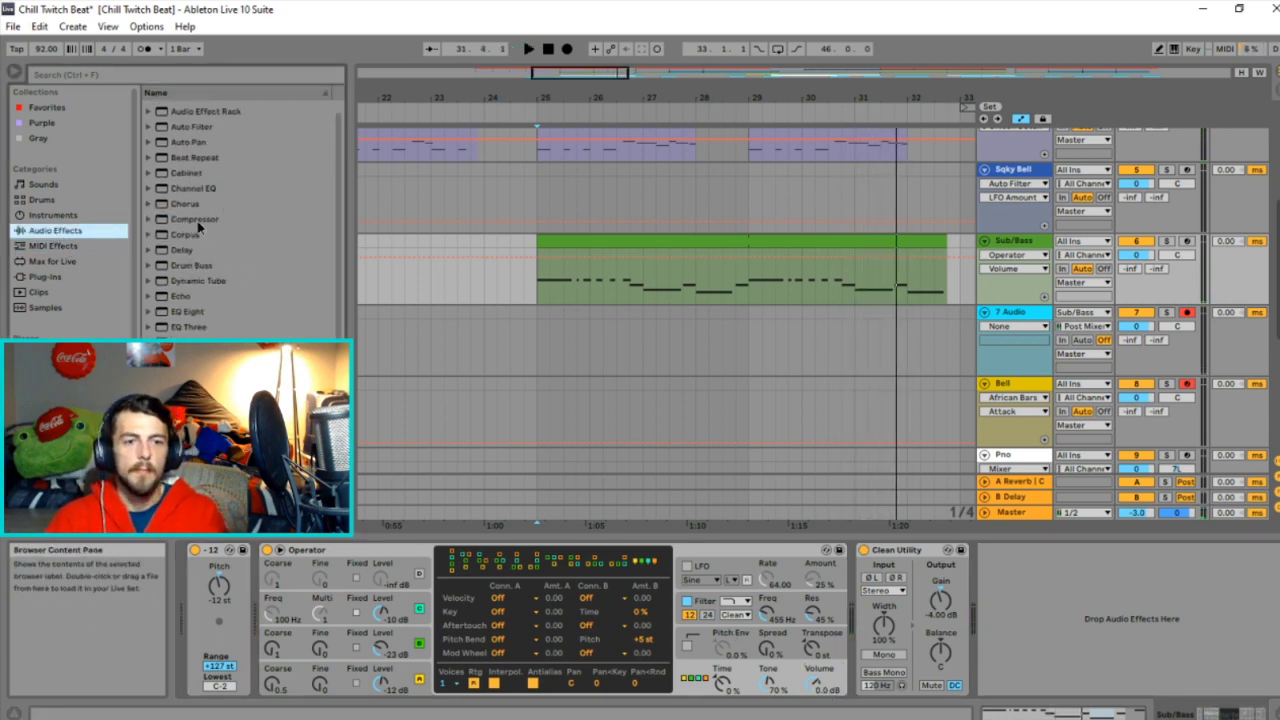
{"action": "left_click", "coordinate": [198, 221]}
{"action": "left_click_drag", "start_coordinate": [887, 612], "coordinate": [930, 635]}
{"action": "key", "text": "space"}
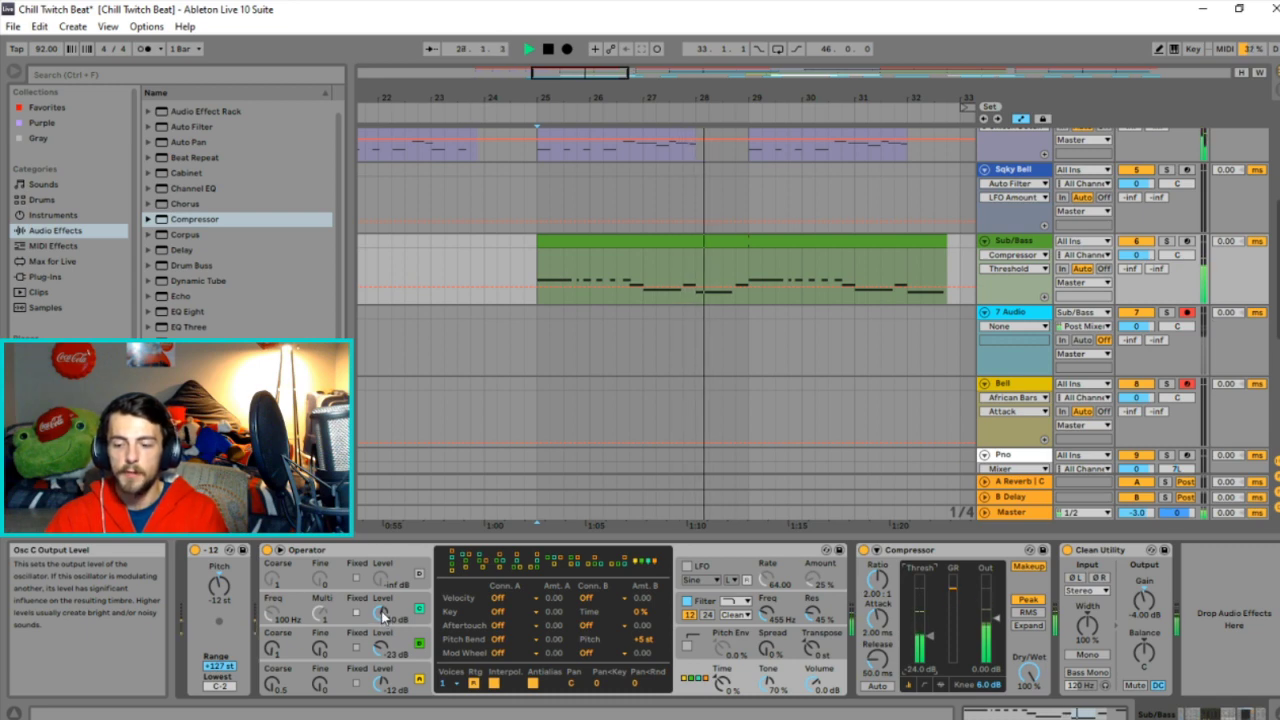
{"action": "left_click_drag", "start_coordinate": [877, 578], "coordinate": [877, 588]}
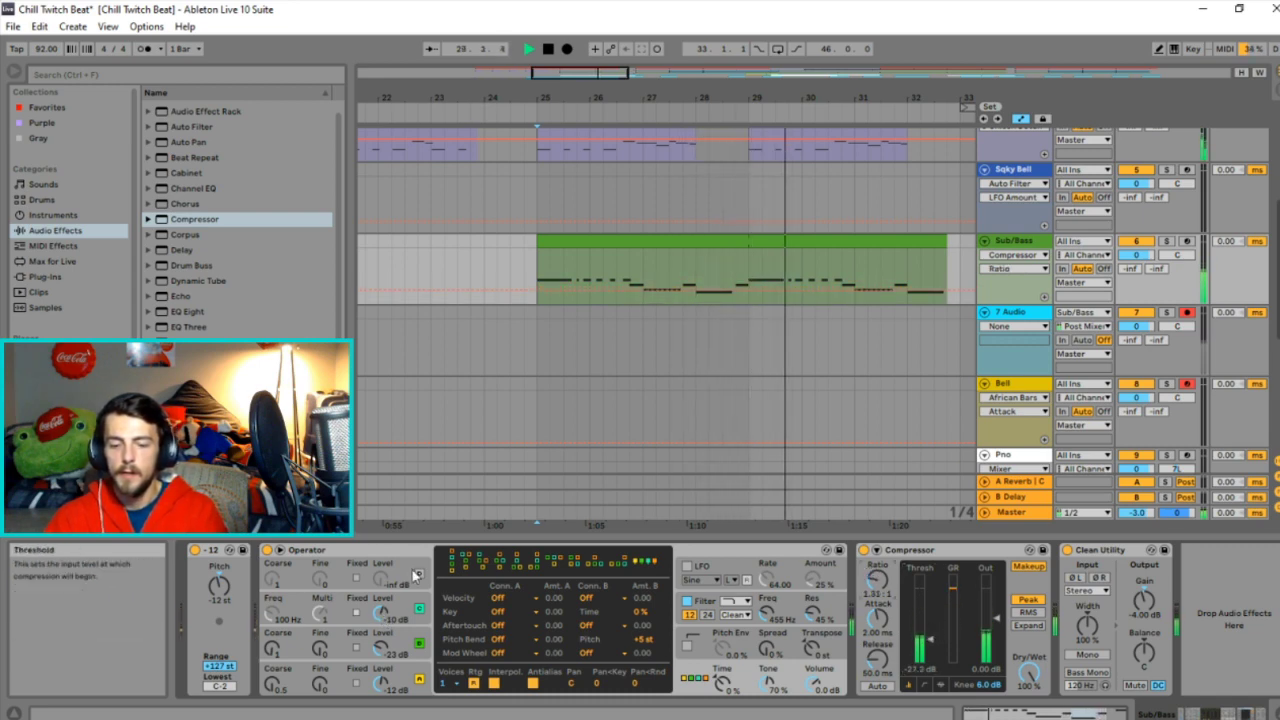
Lower oscillator C's level to -15 dB, stop playback and deactivate the Compressor.
{"action": "left_click_drag", "start_coordinate": [381, 612], "coordinate": [381, 616]}
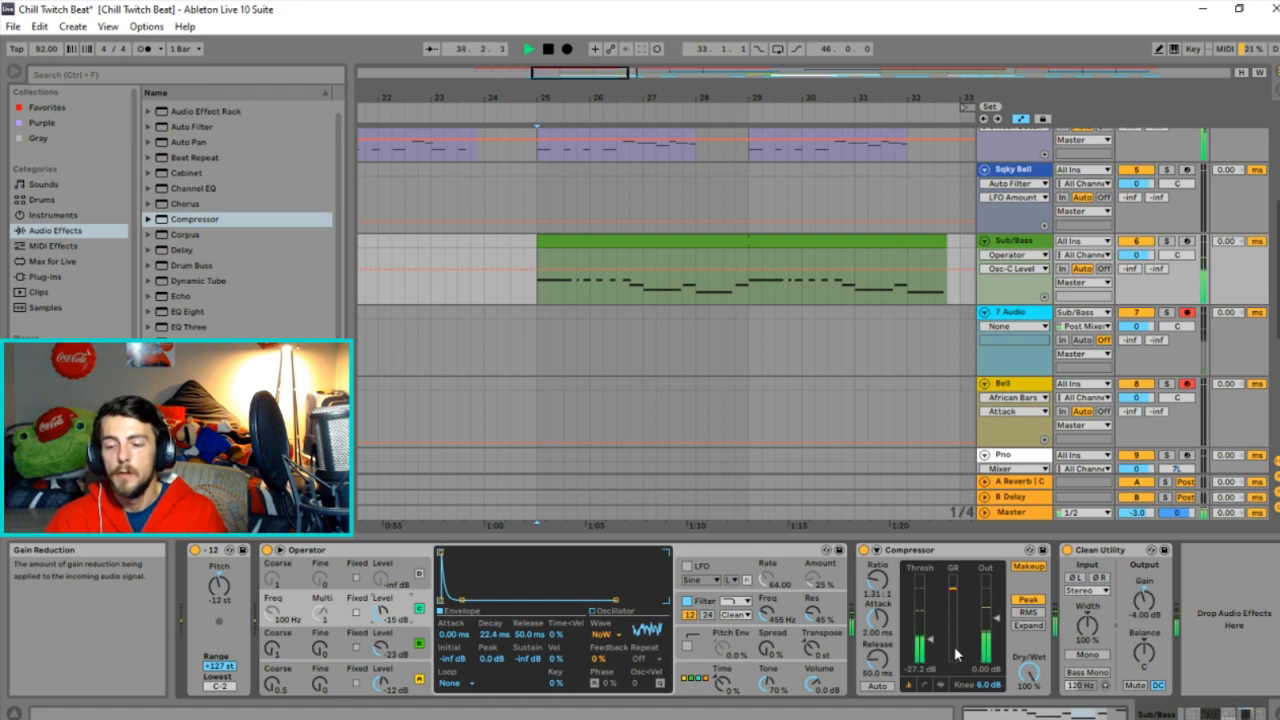
{"action": "key", "text": "space"}
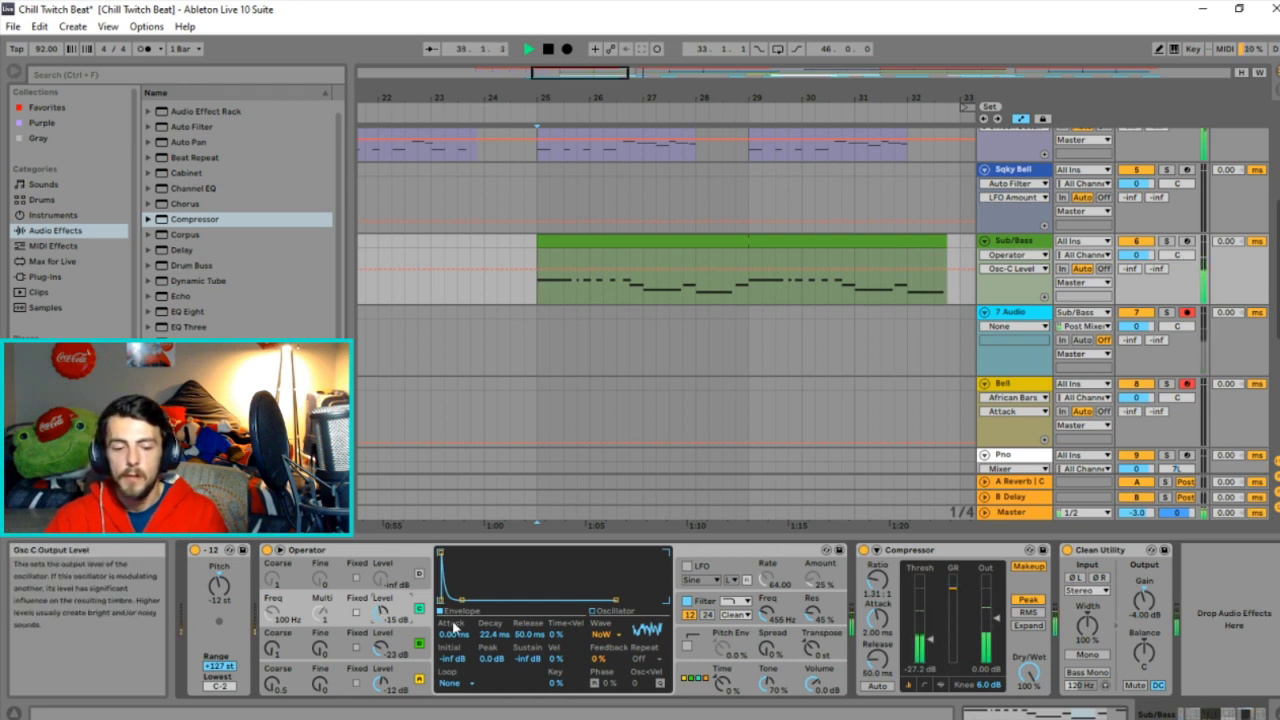
{"action": "left_click", "coordinate": [864, 556]}
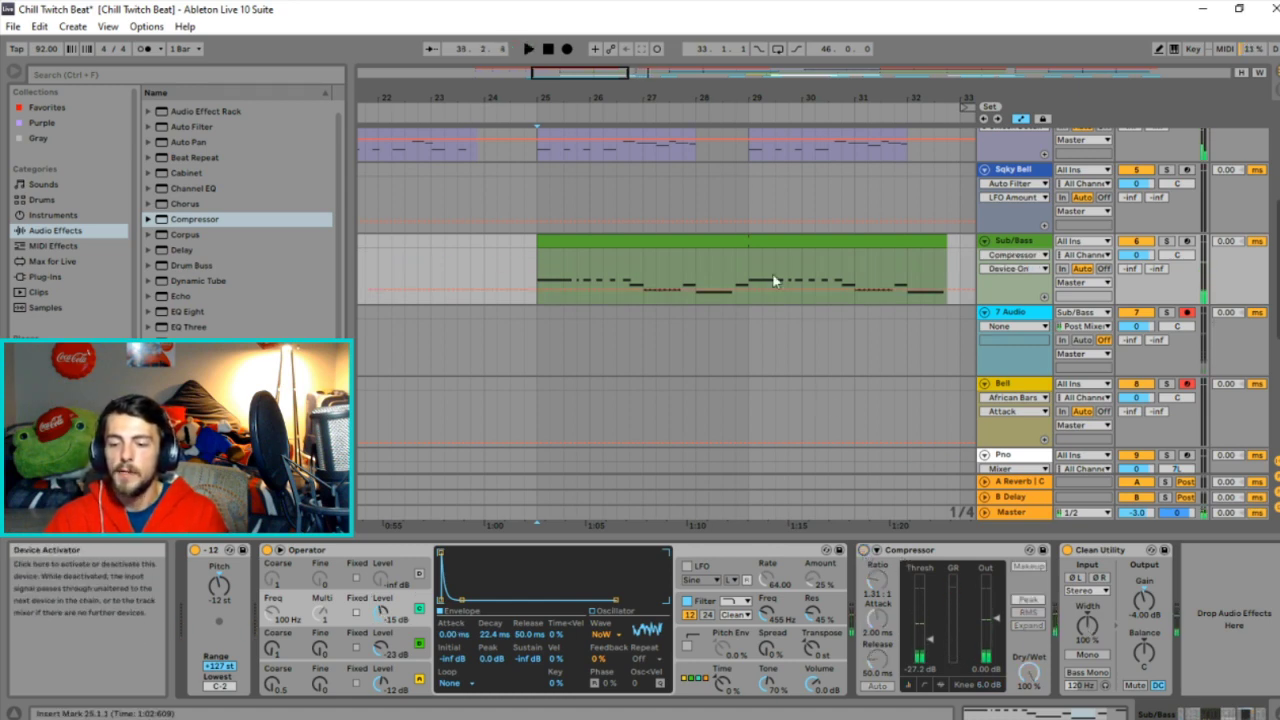
Play the Pluck track from bar 25, solo it, and point out its Melodic Pluck and Violin Section chains.
{"action": "scroll", "coordinate": [1003, 340], "scroll_direction": "down", "scroll_amount": 4}
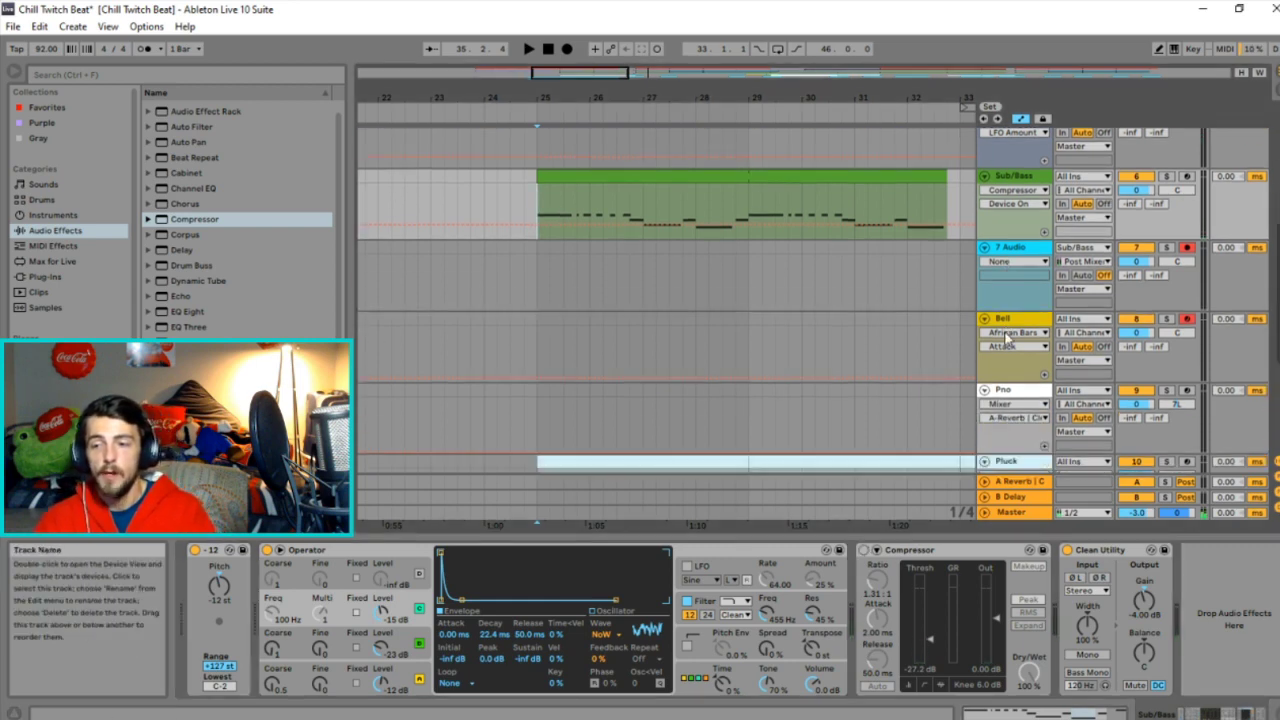
{"action": "scroll", "coordinate": [741, 308], "scroll_direction": "down", "scroll_amount": 2}
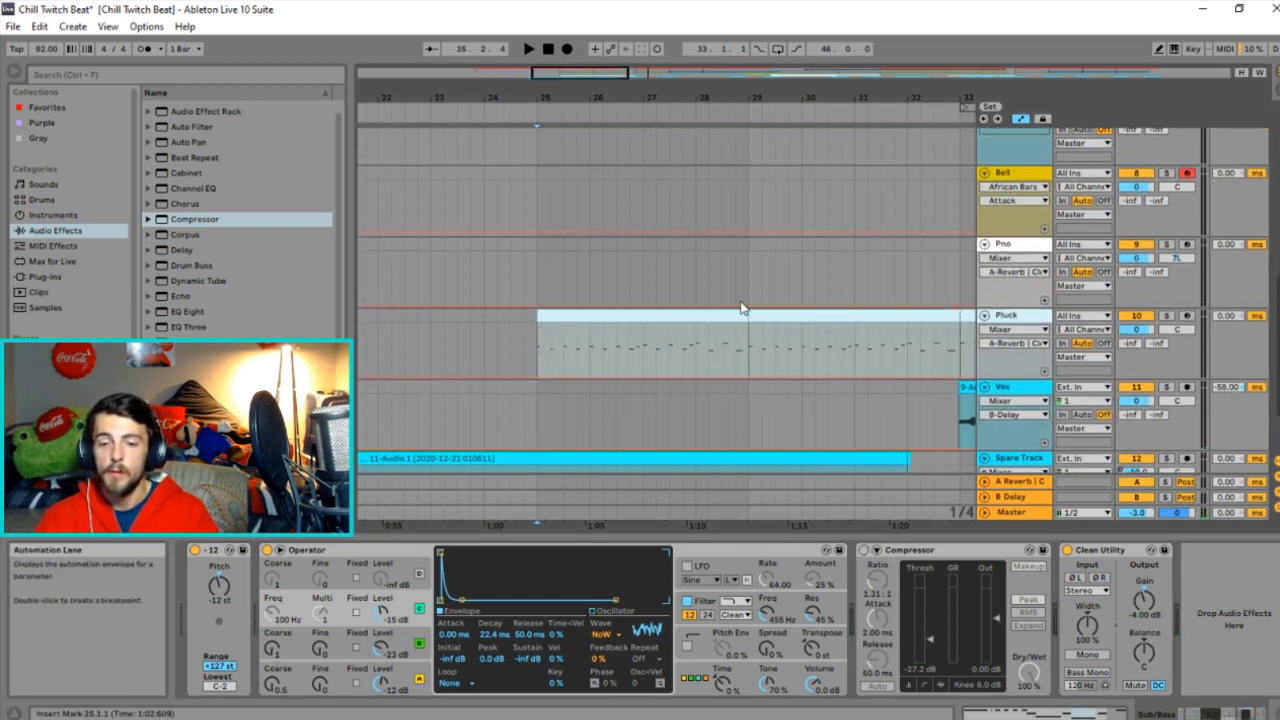
{"action": "left_click", "coordinate": [537, 350]}
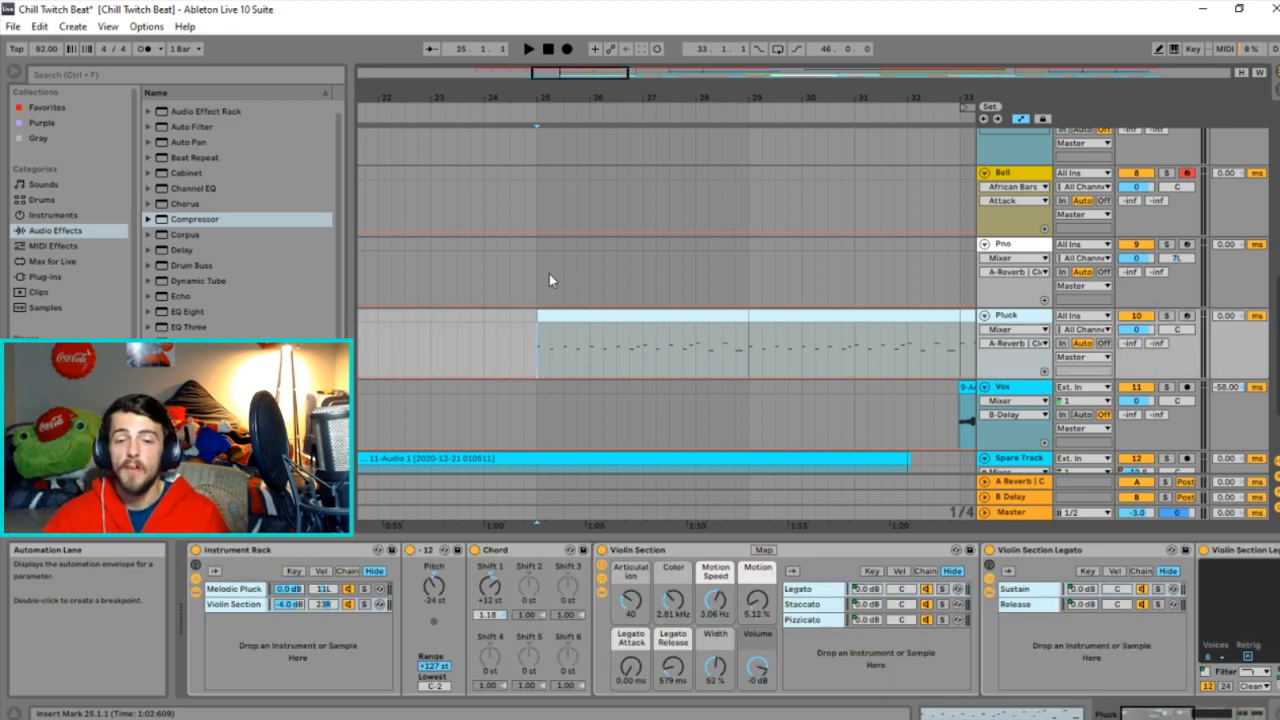
{"action": "key", "text": "space"}
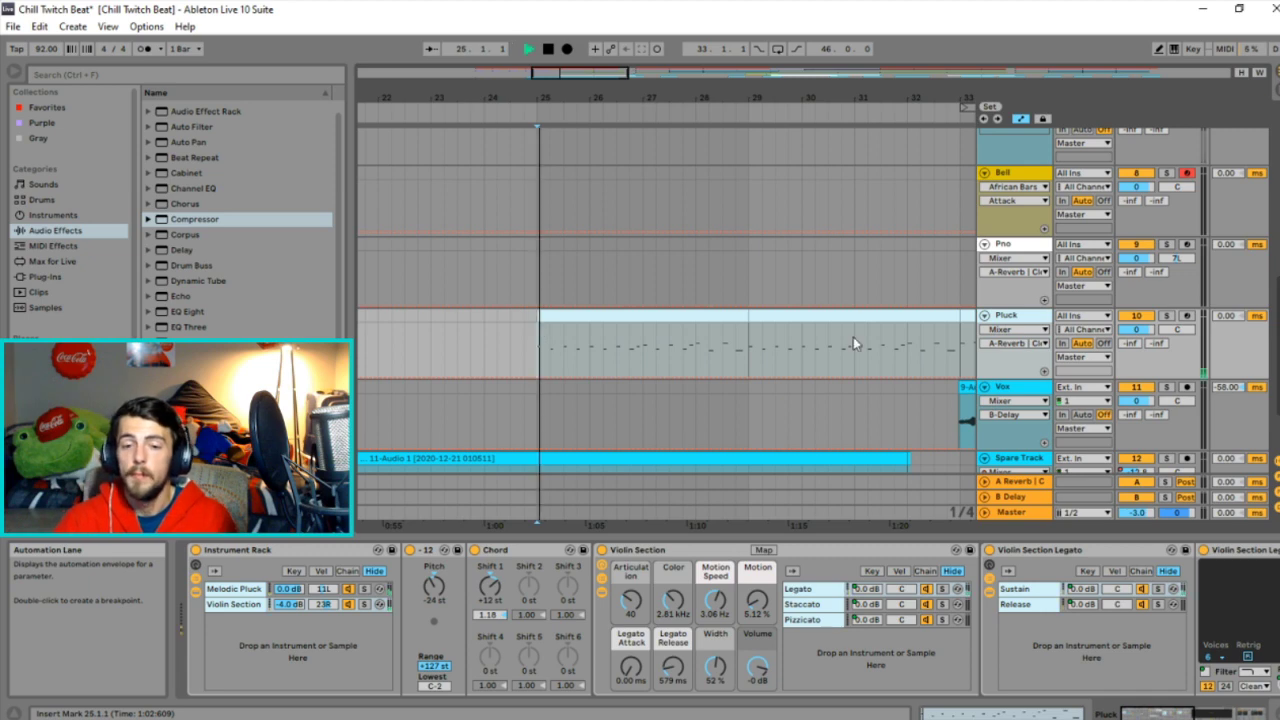
{"action": "left_click", "coordinate": [1166, 315]}
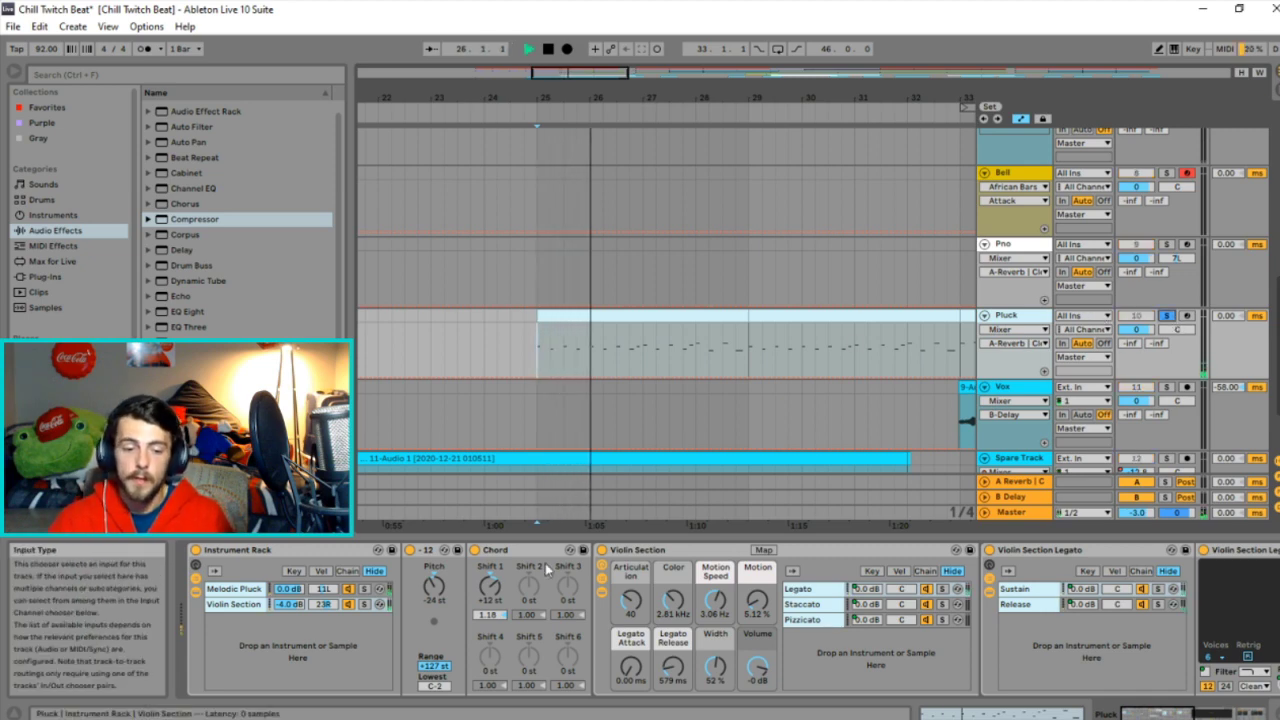
{"action": "left_click", "coordinate": [255, 590]}
{"action": "left_click", "coordinate": [240, 604]}
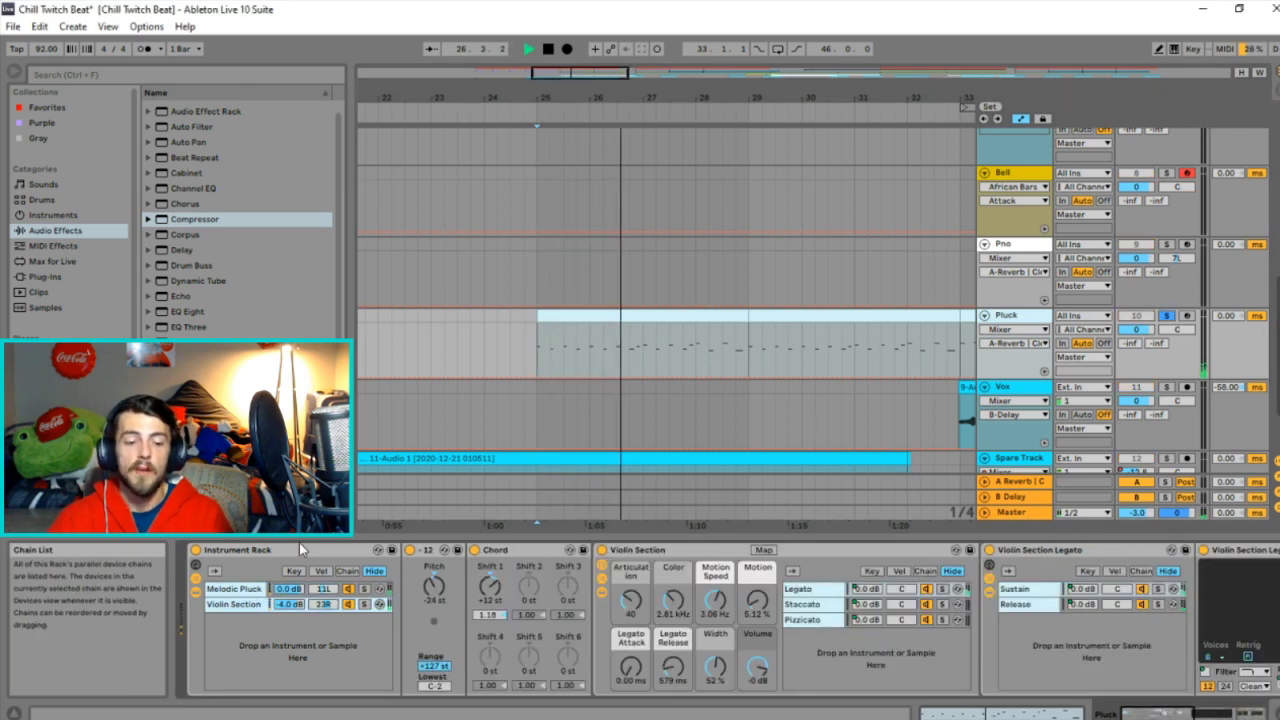
Open the first Pluck clip's notes, restart playback from bar 25 and examine the melody.
{"action": "left_click", "coordinate": [612, 318]}
{"action": "key", "text": "space"}
{"action": "key", "text": "space"}
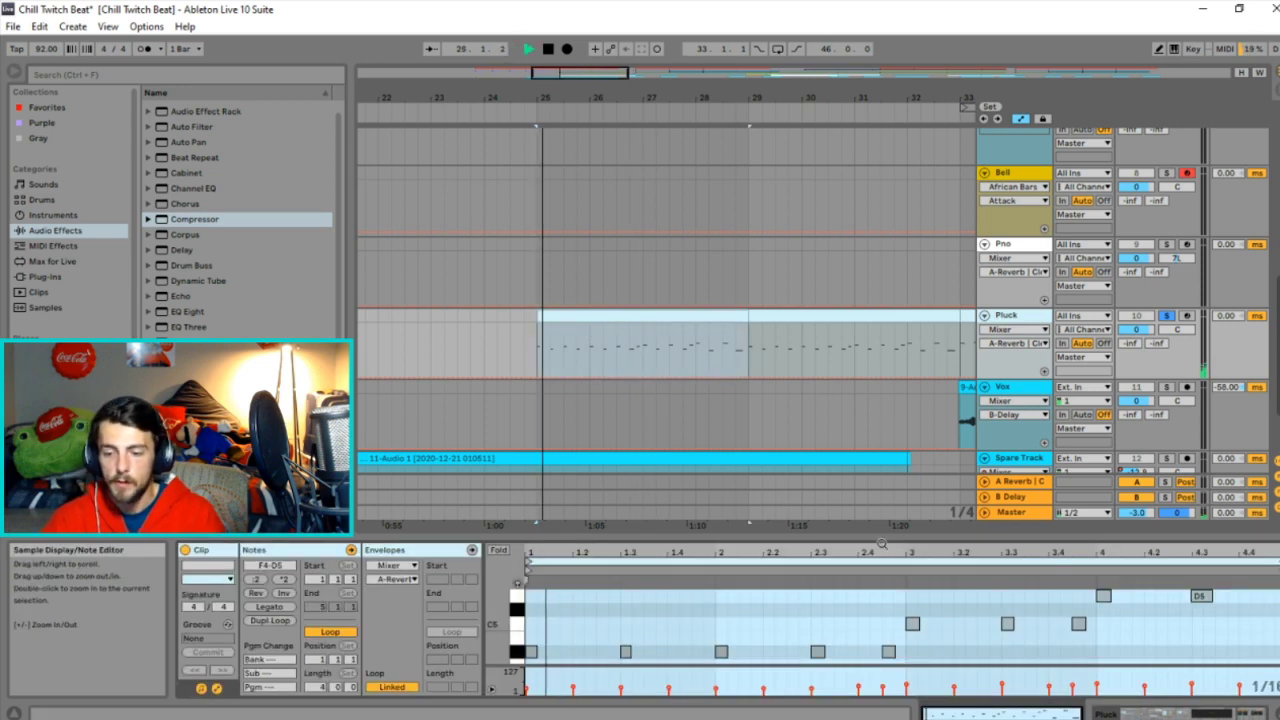
{"action": "scroll", "coordinate": [844, 618], "scroll_direction": "down", "scroll_amount": 2}
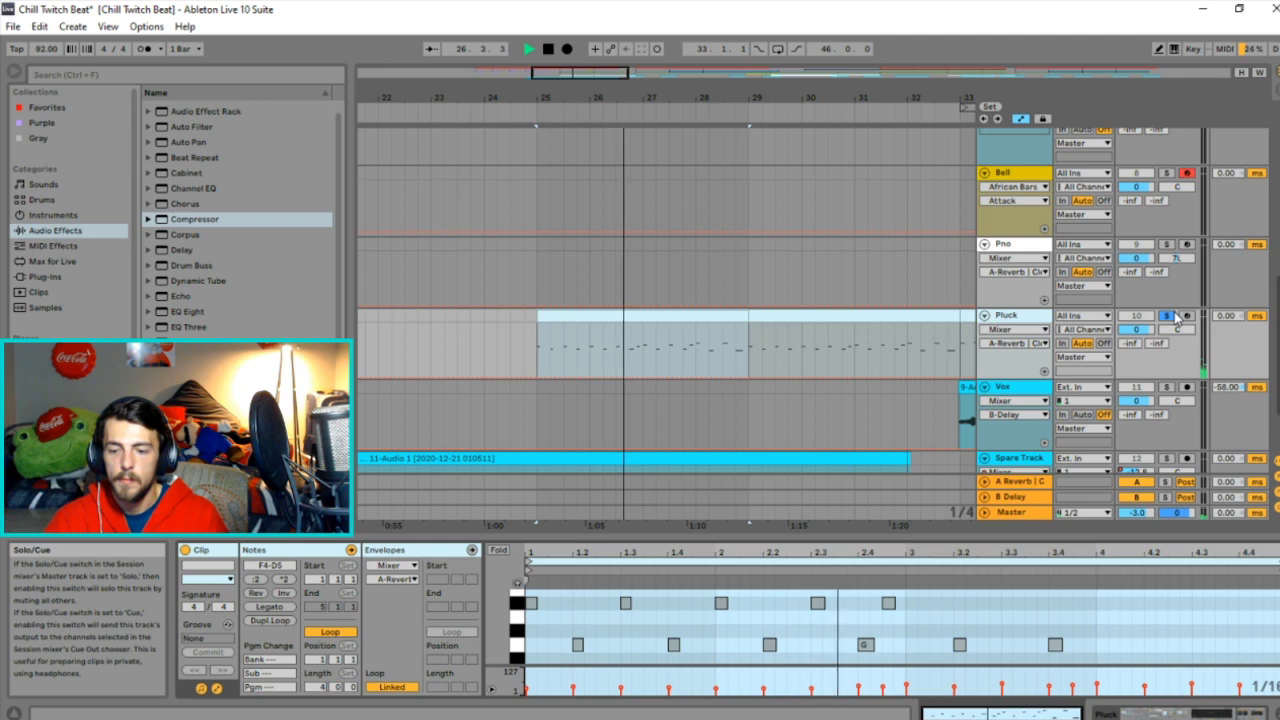
{"action": "scroll", "coordinate": [1006, 632], "scroll_direction": "up", "scroll_amount": 2}
{"action": "scroll", "coordinate": [1006, 628], "scroll_direction": "up", "scroll_amount": 2}
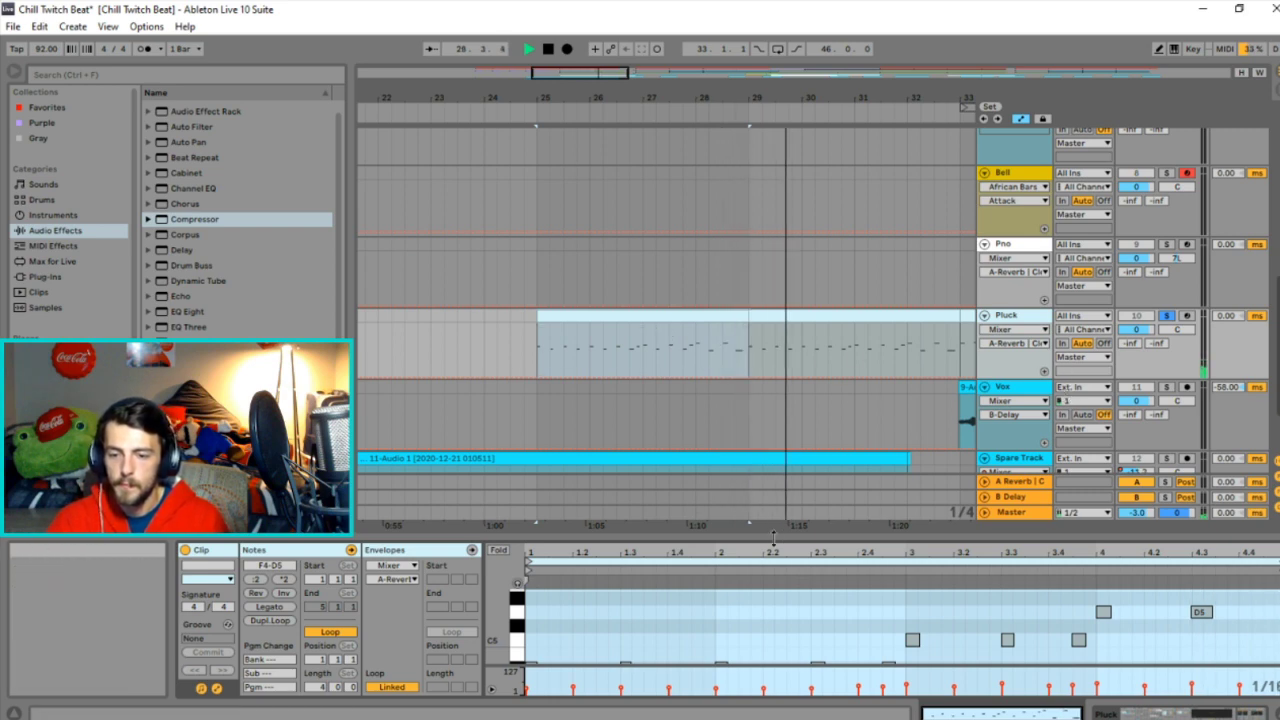
Enlarge the note editor, try lengthening all notes of the Pluck clip together, and play the change.
{"action": "left_click_drag", "start_coordinate": [775, 539], "coordinate": [790, 279]}
{"action": "key", "text": "ctrl+a"}
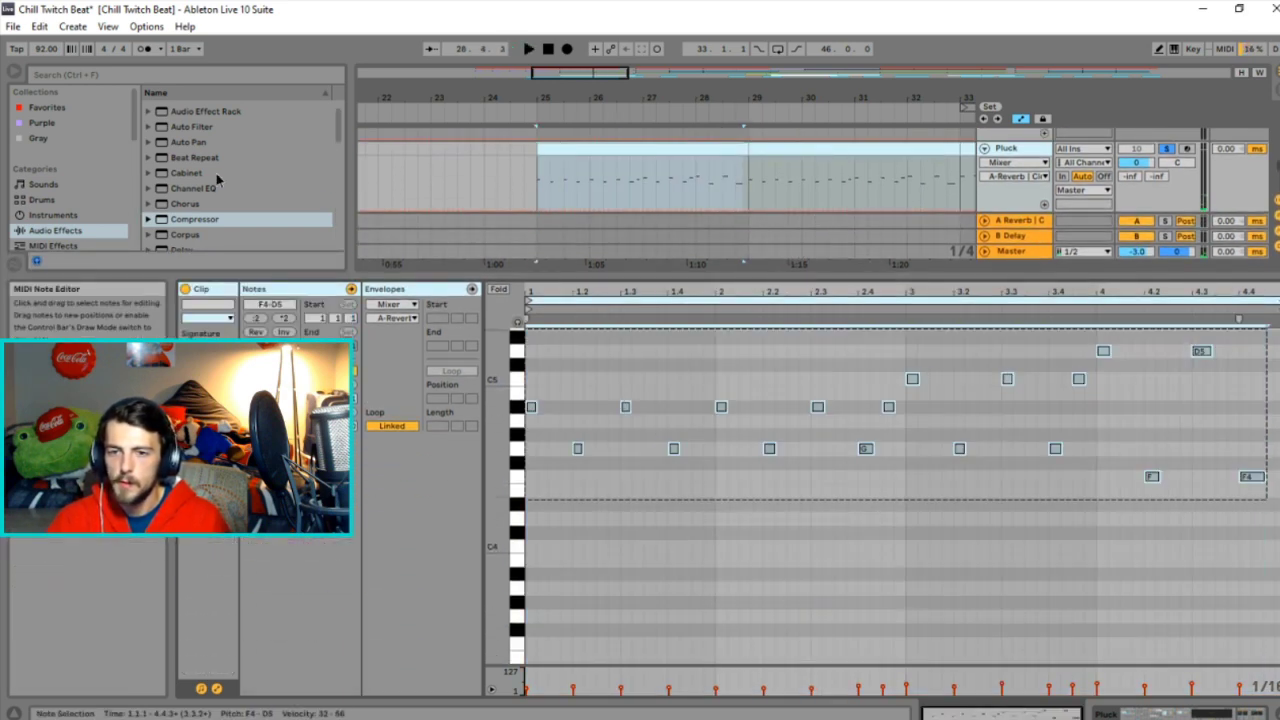
{"action": "left_click_drag", "start_coordinate": [629, 402], "coordinate": [658, 410]}
{"action": "key", "text": "space"}
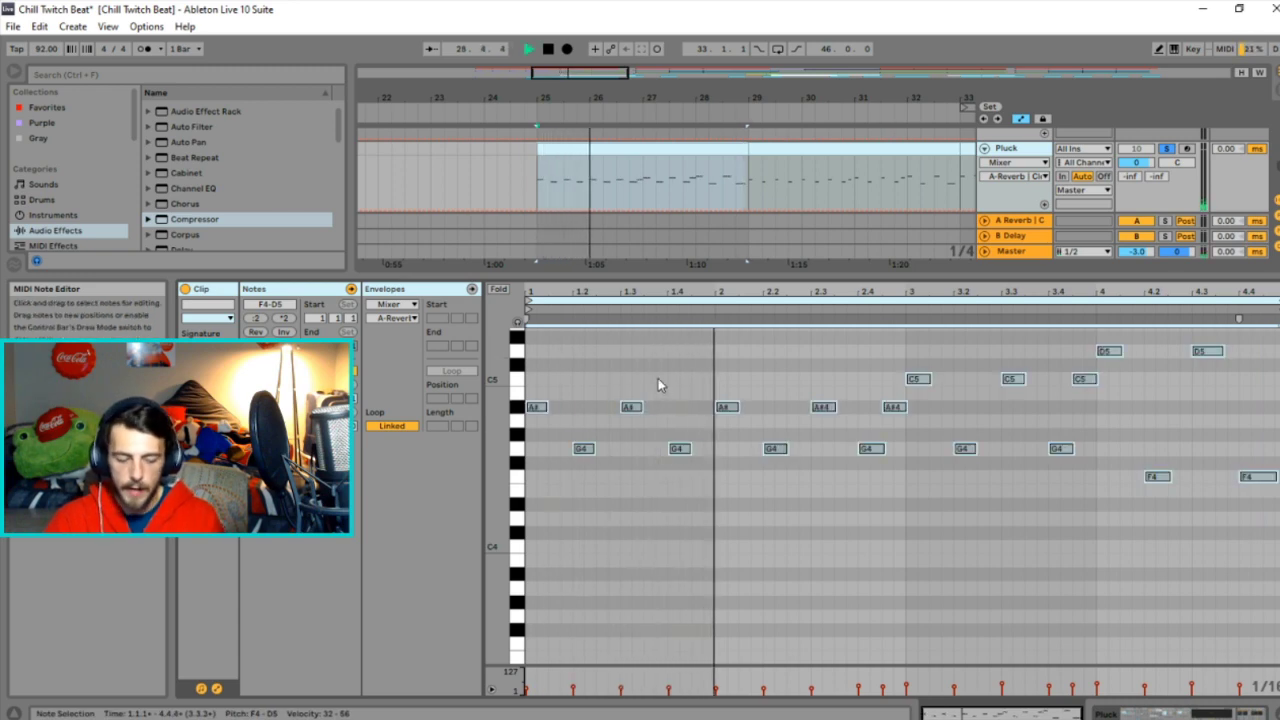
Undo the note lengthening, shrink the note editor again and play the soloed Pluck clip.
{"action": "key", "text": "ctrl+z"}
{"action": "left_click_drag", "start_coordinate": [694, 283], "coordinate": [690, 537]}
{"action": "key", "text": "space"}
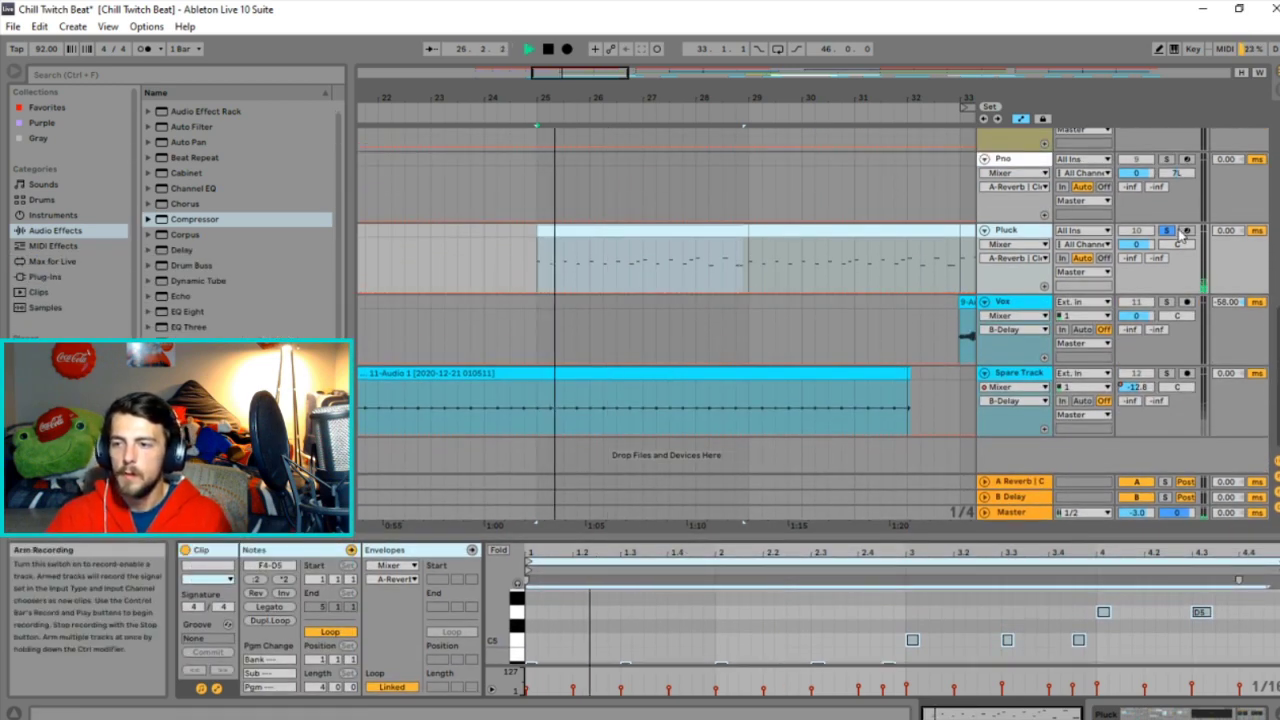
Unsolo the Pluck track, show its devices, and bypass and re-enable the Reverb during playback to compare the sound.
{"action": "left_click", "coordinate": [1040, 240]}
{"action": "scroll", "coordinate": [1122, 677], "scroll_direction": "down", "scroll_amount": 5}
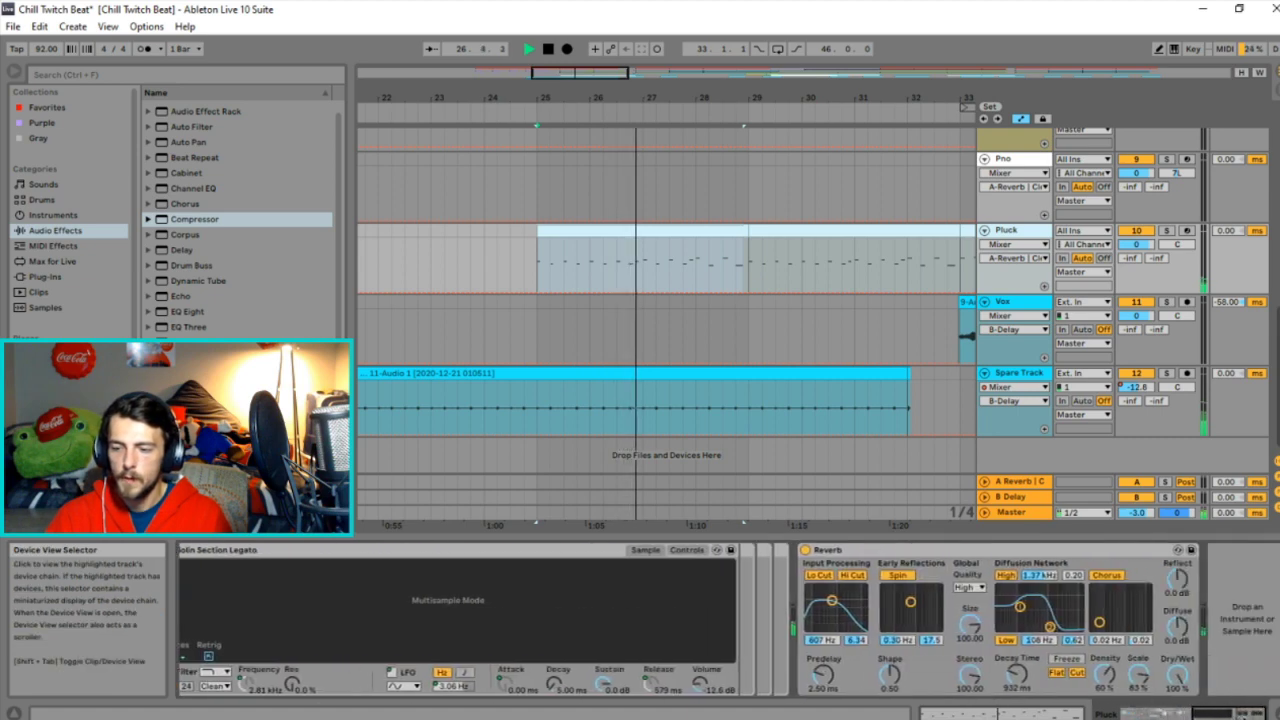
{"action": "left_click", "coordinate": [806, 550]}
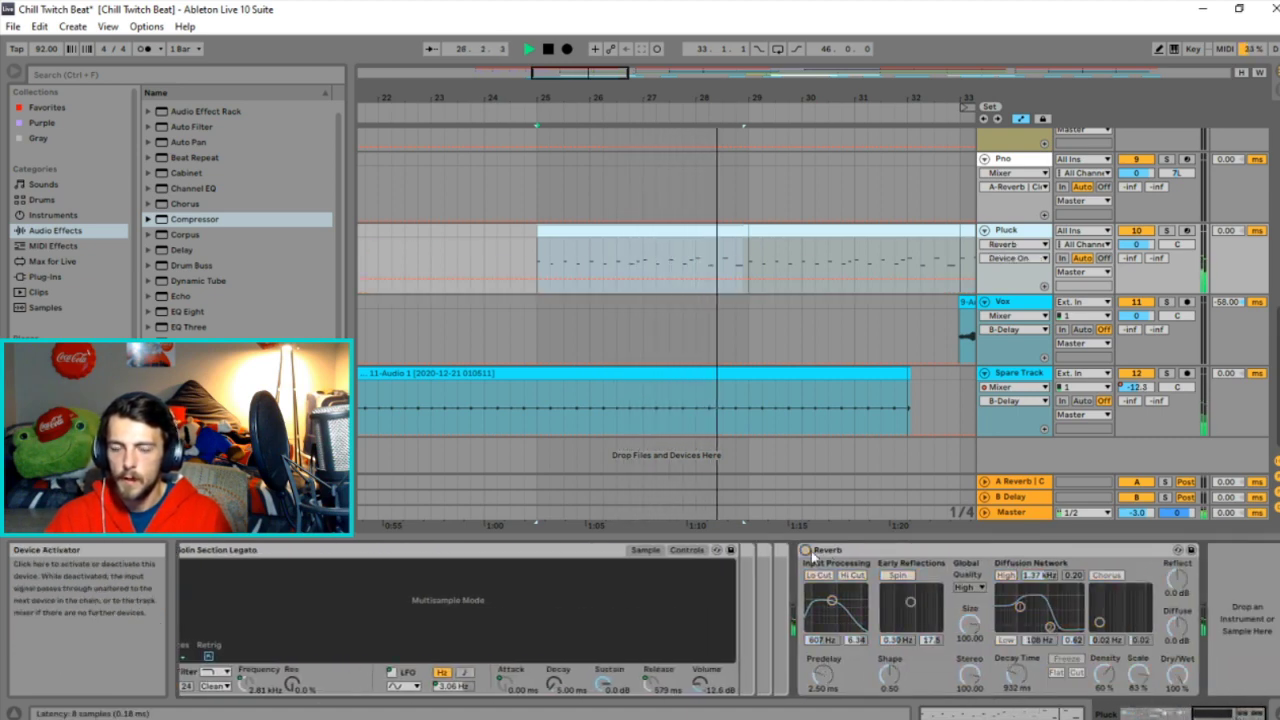
{"action": "left_click", "coordinate": [806, 550]}
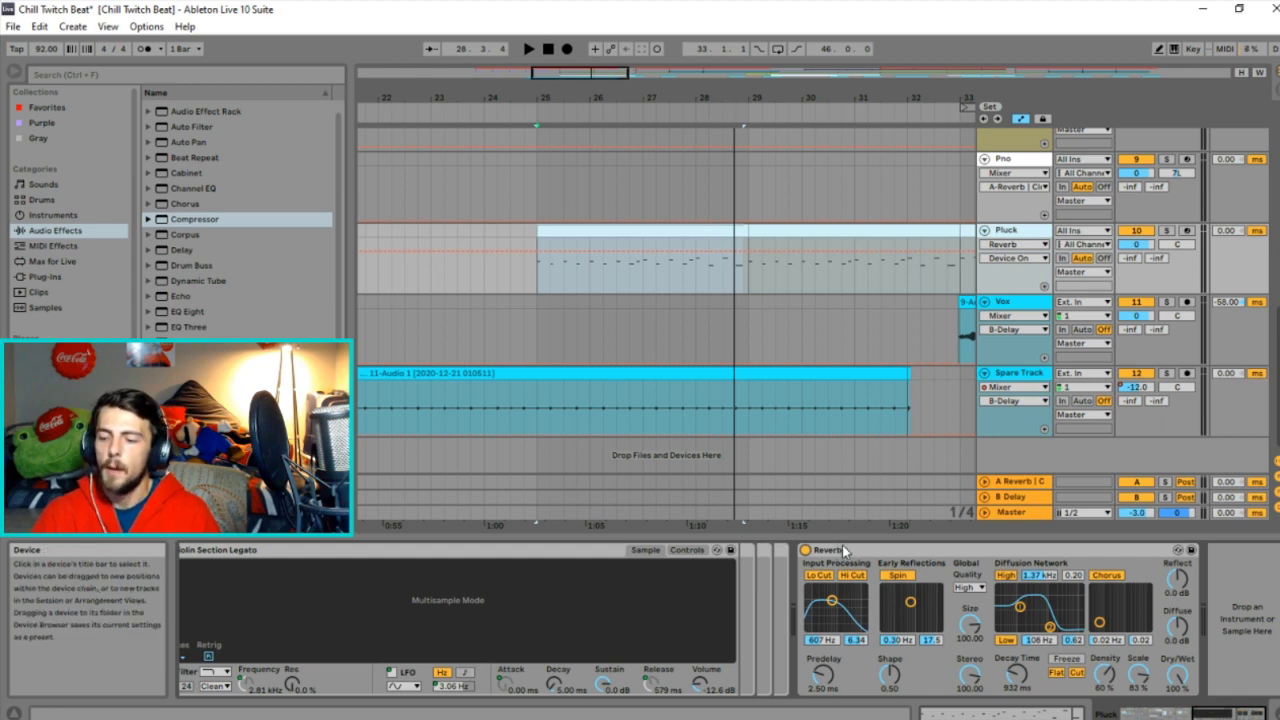
Set the Pluck Reverb's diffusion filter to 8.09 kHz high and 671 Hz low, Reflect to 3.8 dB and Diffuse to 1.8 dB, replaying from bar 25.
{"action": "key", "text": "space"}
{"action": "left_click_drag", "start_coordinate": [1057, 600], "coordinate": [1072, 627]}
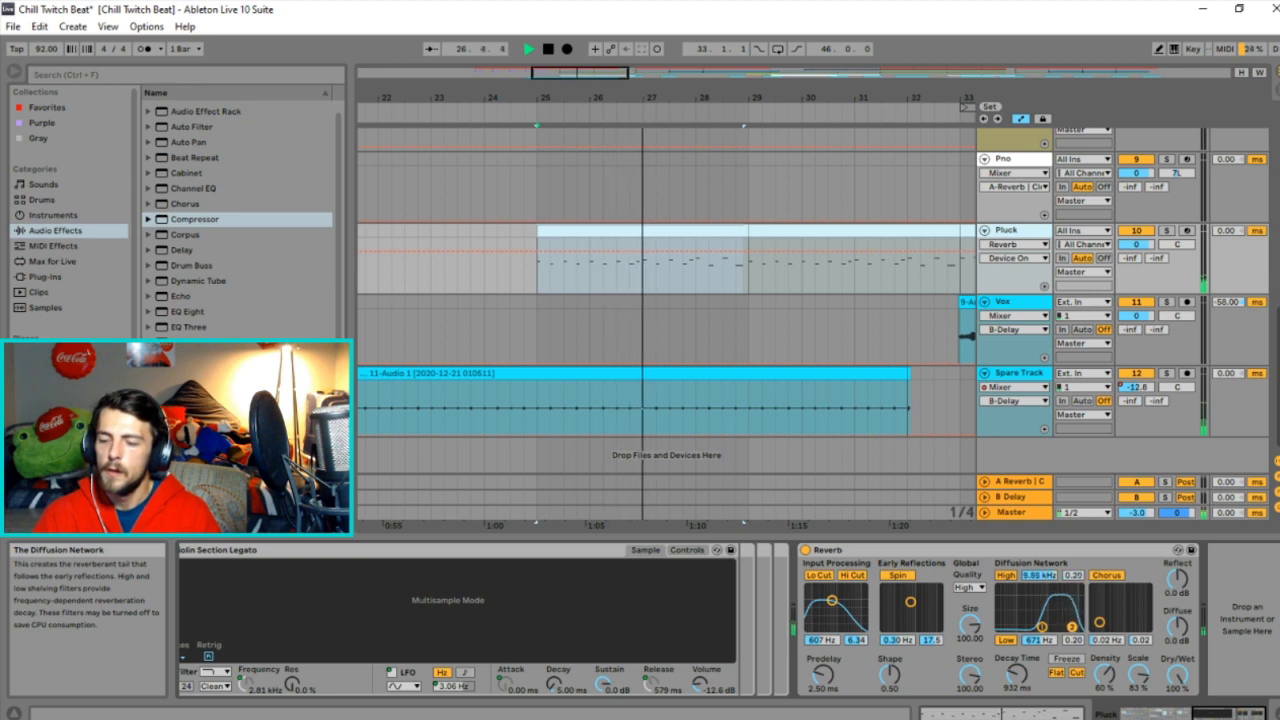
{"action": "left_click_drag", "start_coordinate": [1178, 578], "coordinate": [1178, 560]}
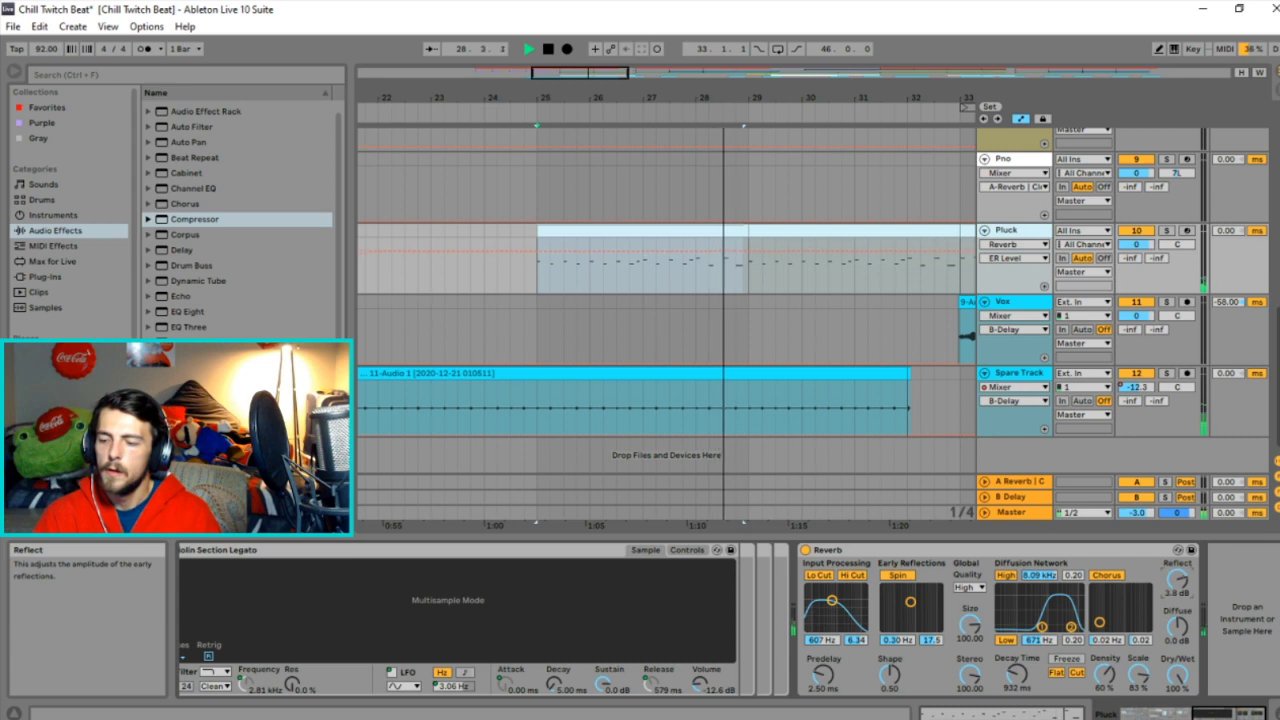
{"action": "left_click_drag", "start_coordinate": [1178, 627], "coordinate": [1178, 612]}
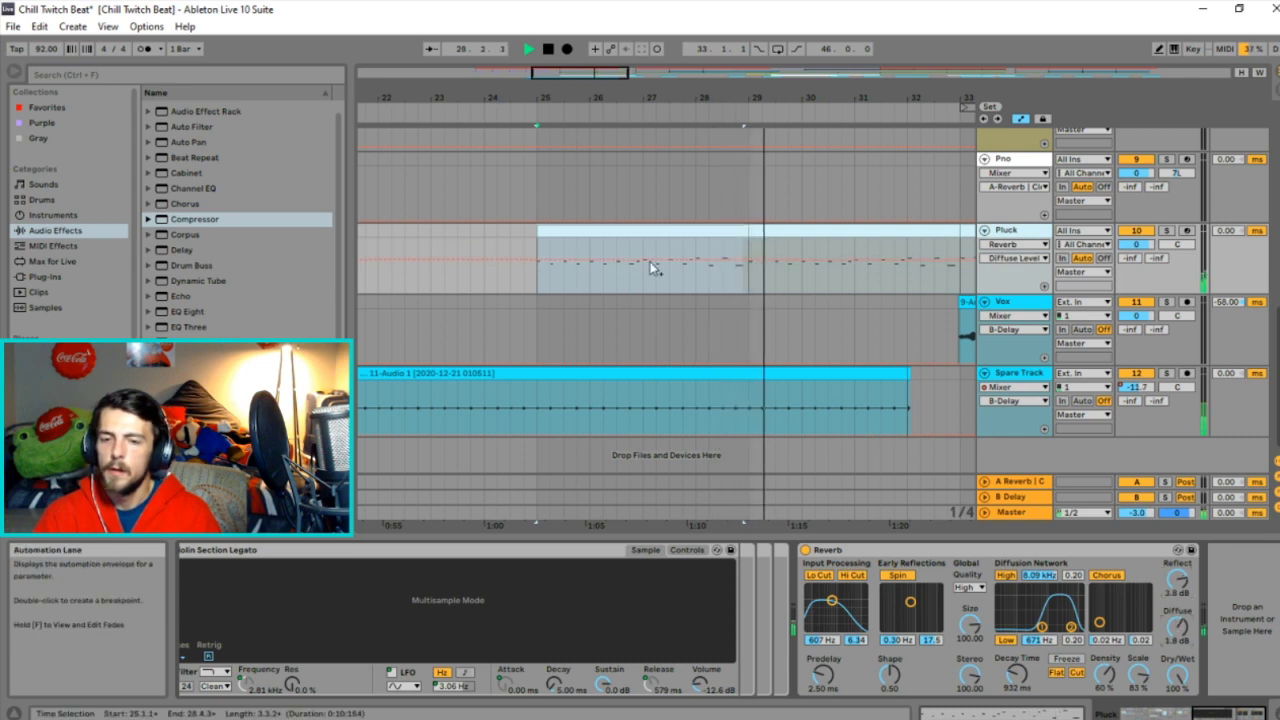
{"action": "left_click", "coordinate": [536, 279]}
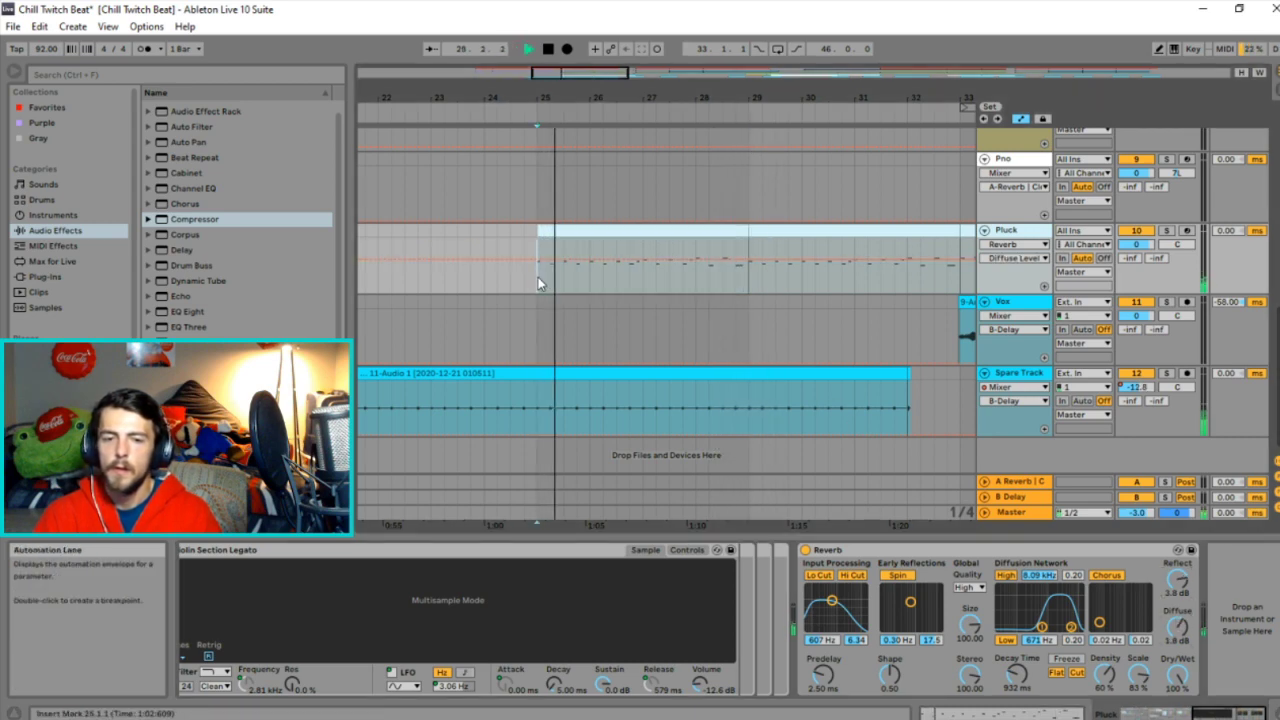
{"action": "key", "text": "space"}
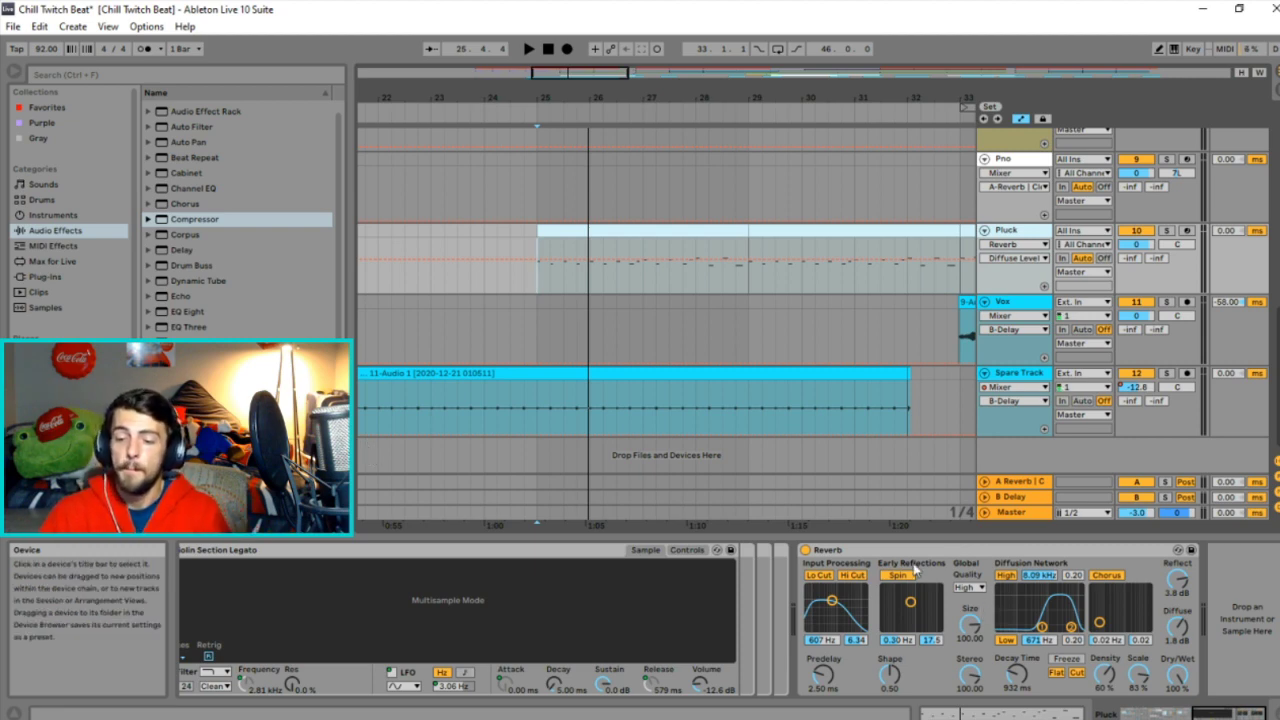
Inspect the volume and pan settings of the Melodic Pluck and Violin Section chains in the Pluck's Instrument Rack.
{"action": "left_click_drag", "start_coordinate": [1205, 714], "coordinate": [1135, 714]}
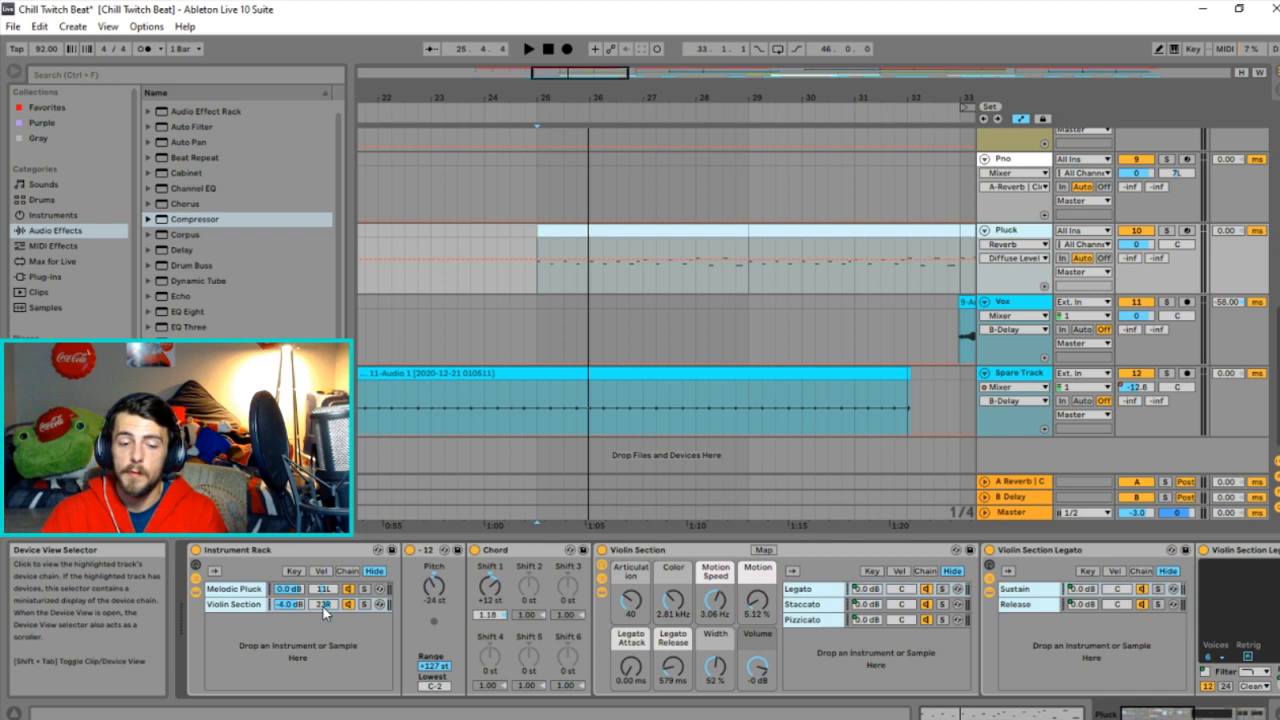
{"action": "left_click", "coordinate": [235, 606]}
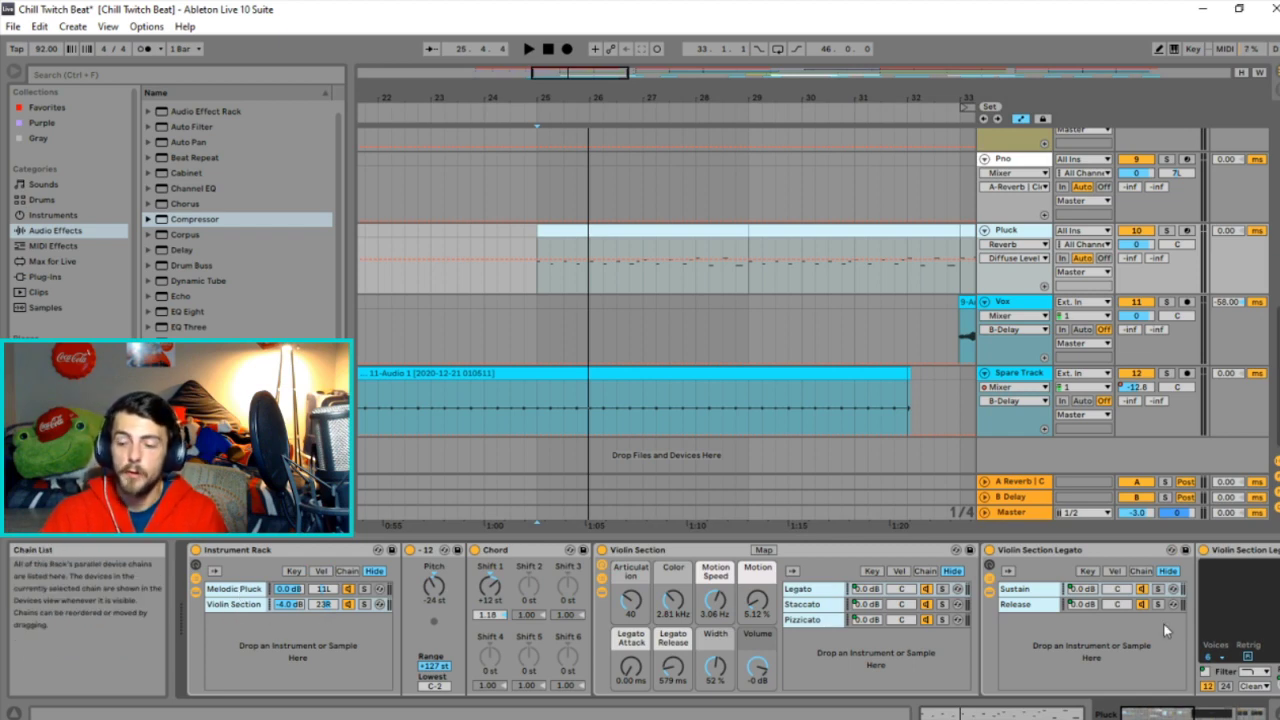
{"action": "left_click", "coordinate": [1165, 706]}
Play the Pluck part from bar 25 and toggle its Reverb off and back on to hear the difference.
{"action": "key", "text": "space"}
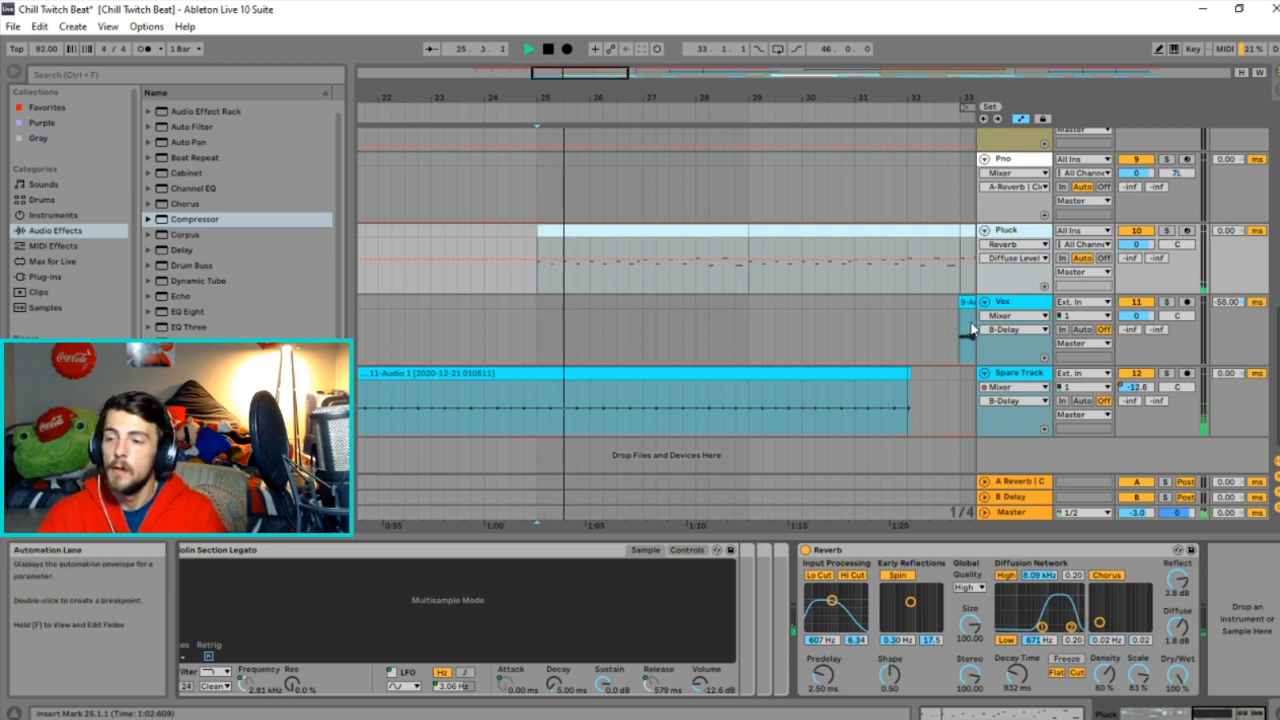
{"action": "left_click", "coordinate": [806, 551]}
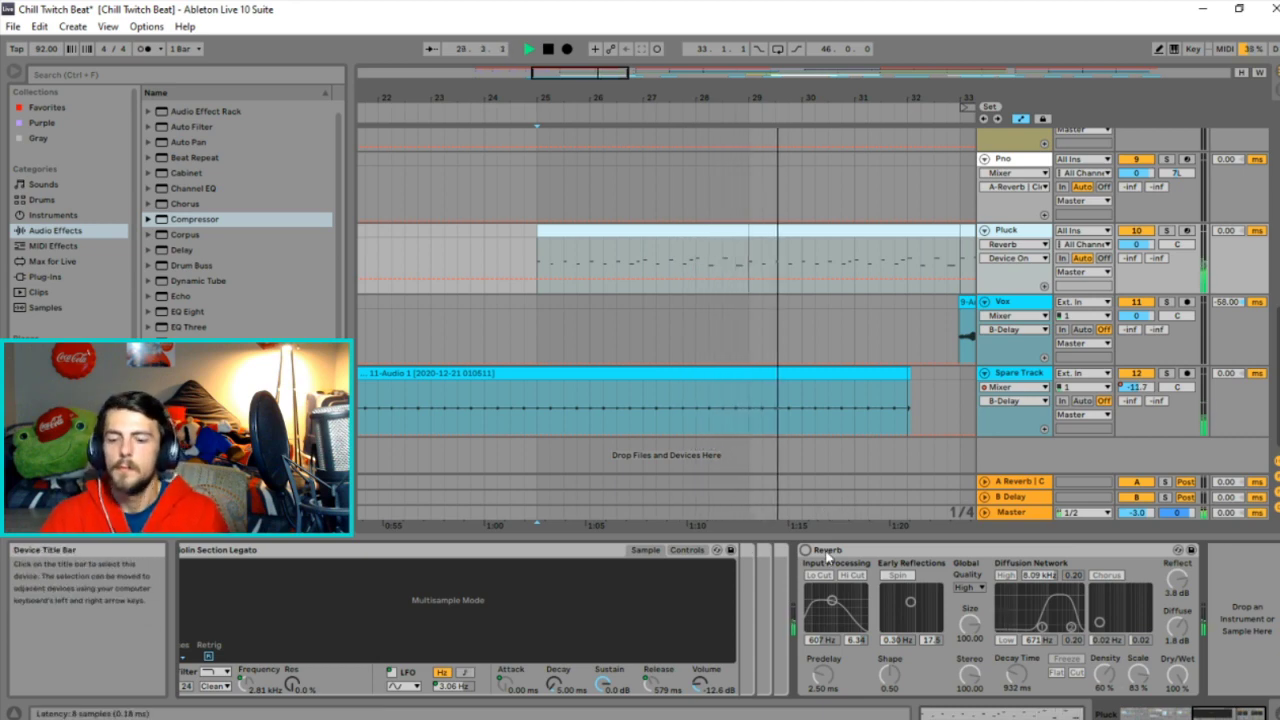
{"action": "left_click", "coordinate": [805, 550]}
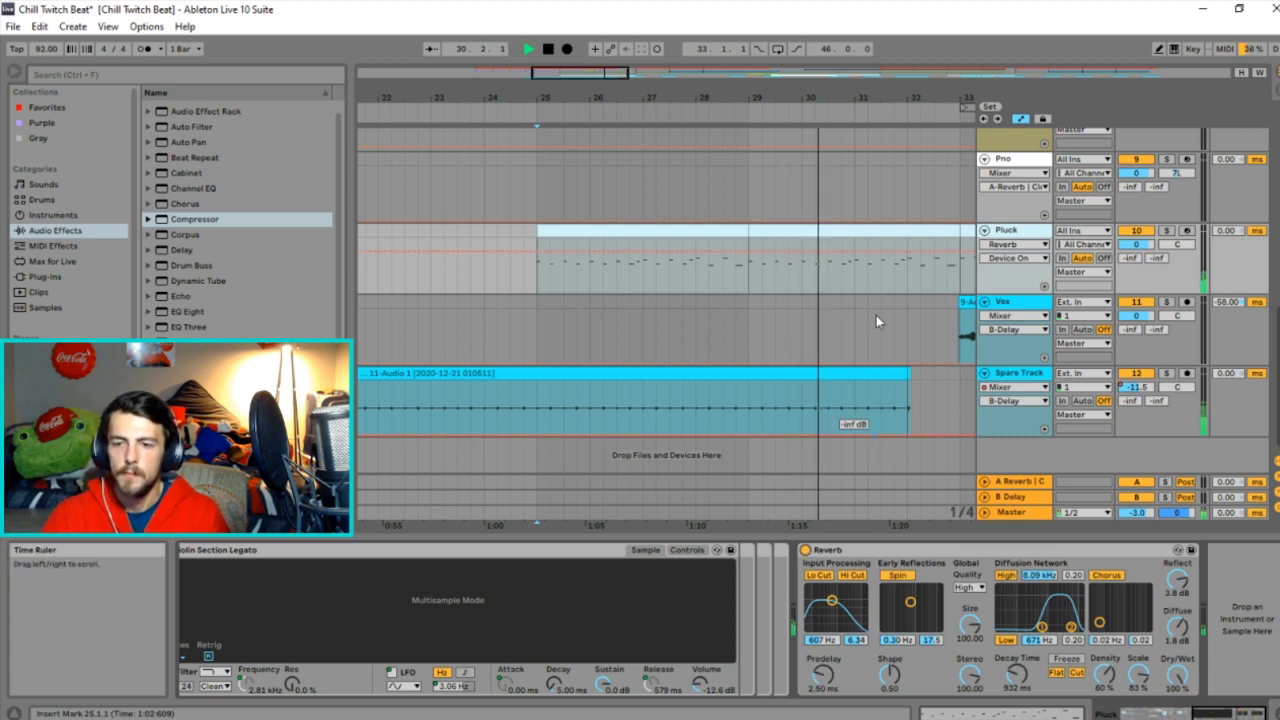
Show a wider span of the arrangement, play into the Vox clips and look through the Vox track's effect chain.
{"action": "left_click_drag", "start_coordinate": [627, 72], "coordinate": [785, 325]}
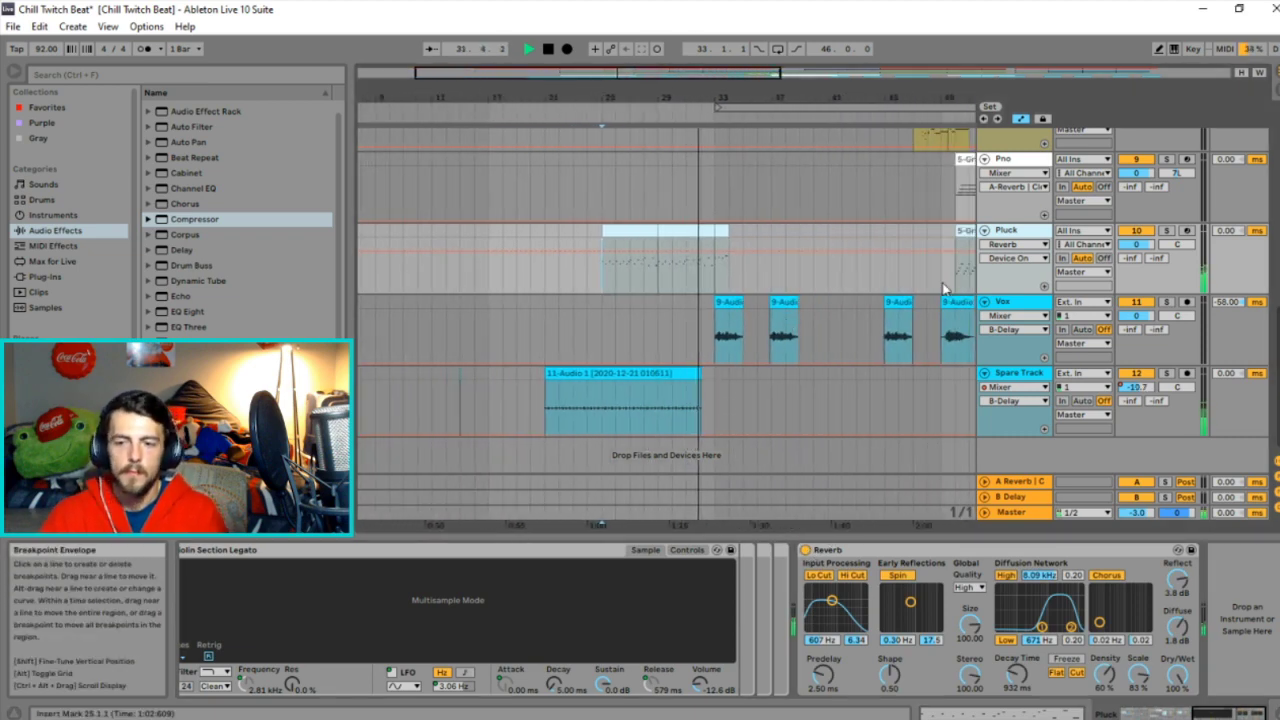
{"action": "left_click", "coordinate": [1010, 373]}
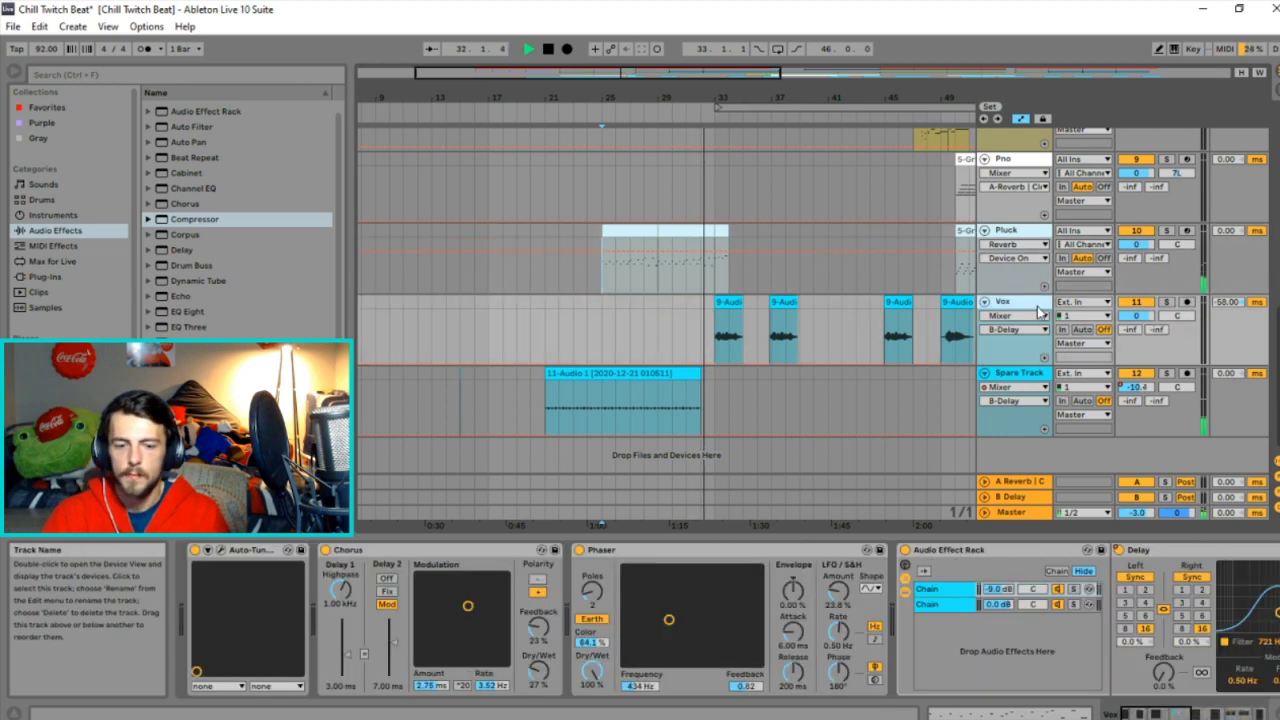
{"action": "left_click", "coordinate": [473, 612]}
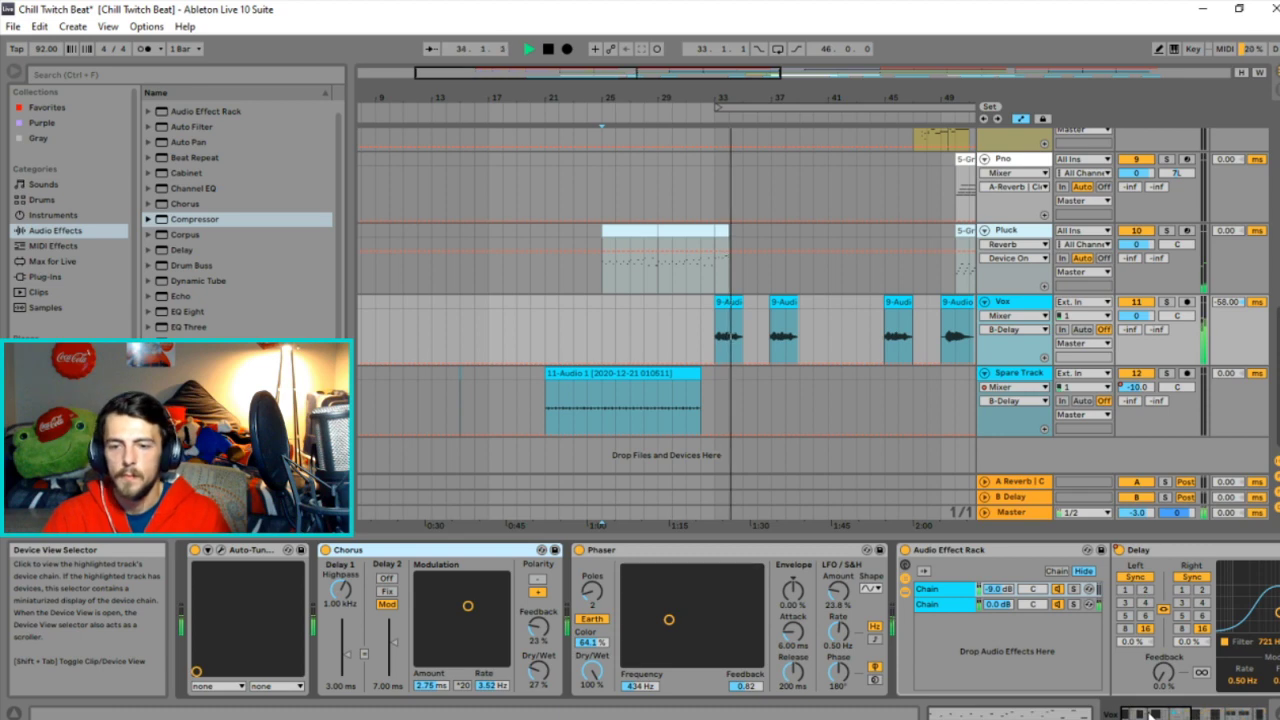
{"action": "key", "text": "space"}
{"action": "left_click", "coordinate": [1222, 712]}
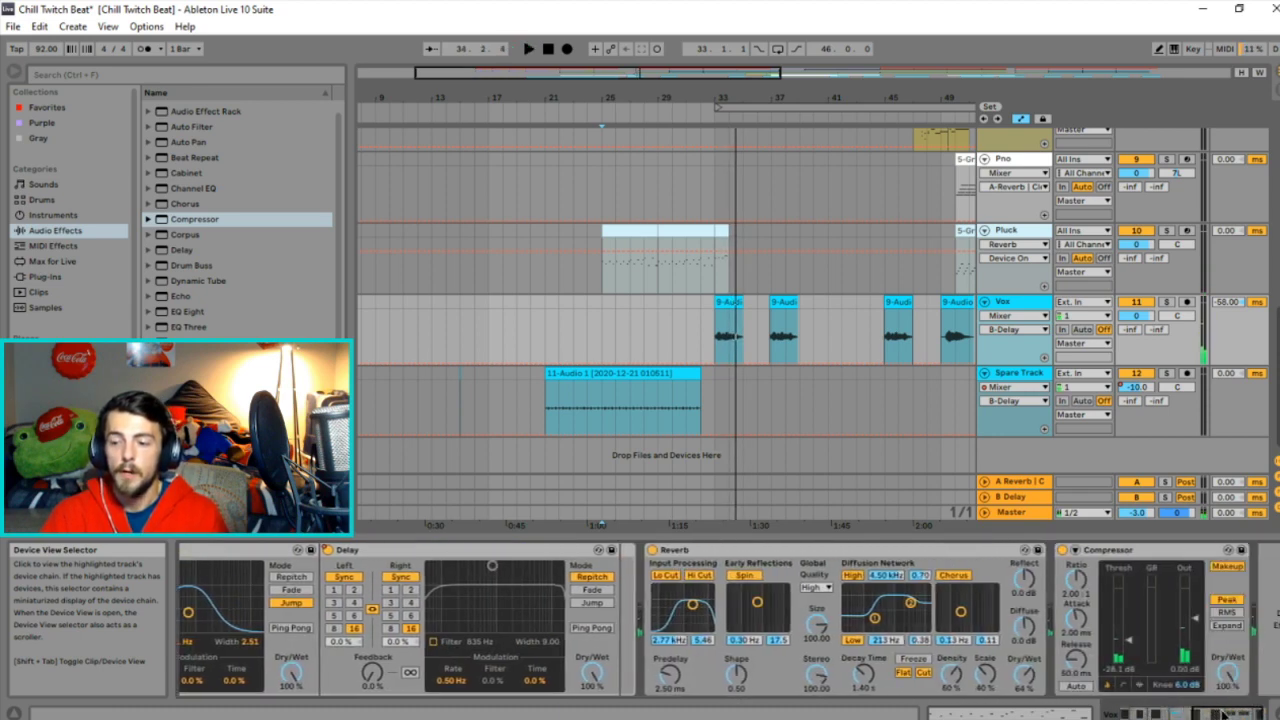
{"action": "left_click", "coordinate": [1127, 713]}
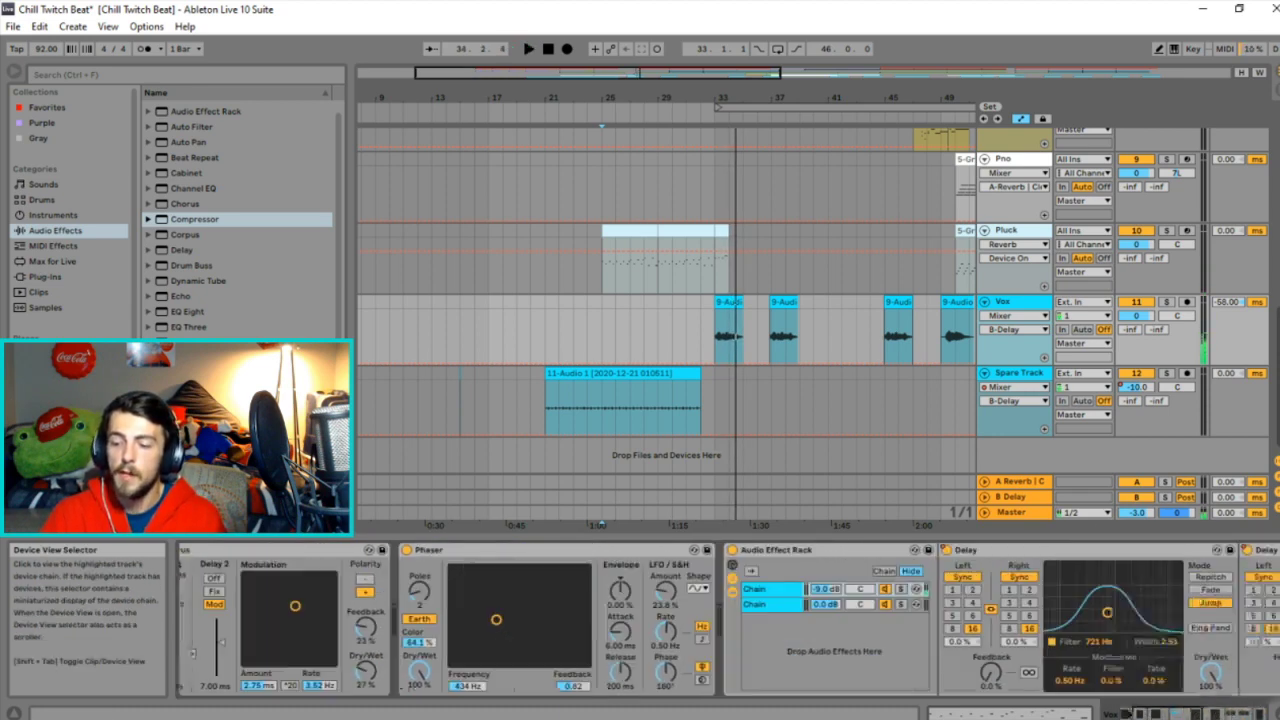
Group all the Vox track's effects into one Audio Effect Rack and deactivate that rack.
{"action": "left_click", "coordinate": [1120, 713]}
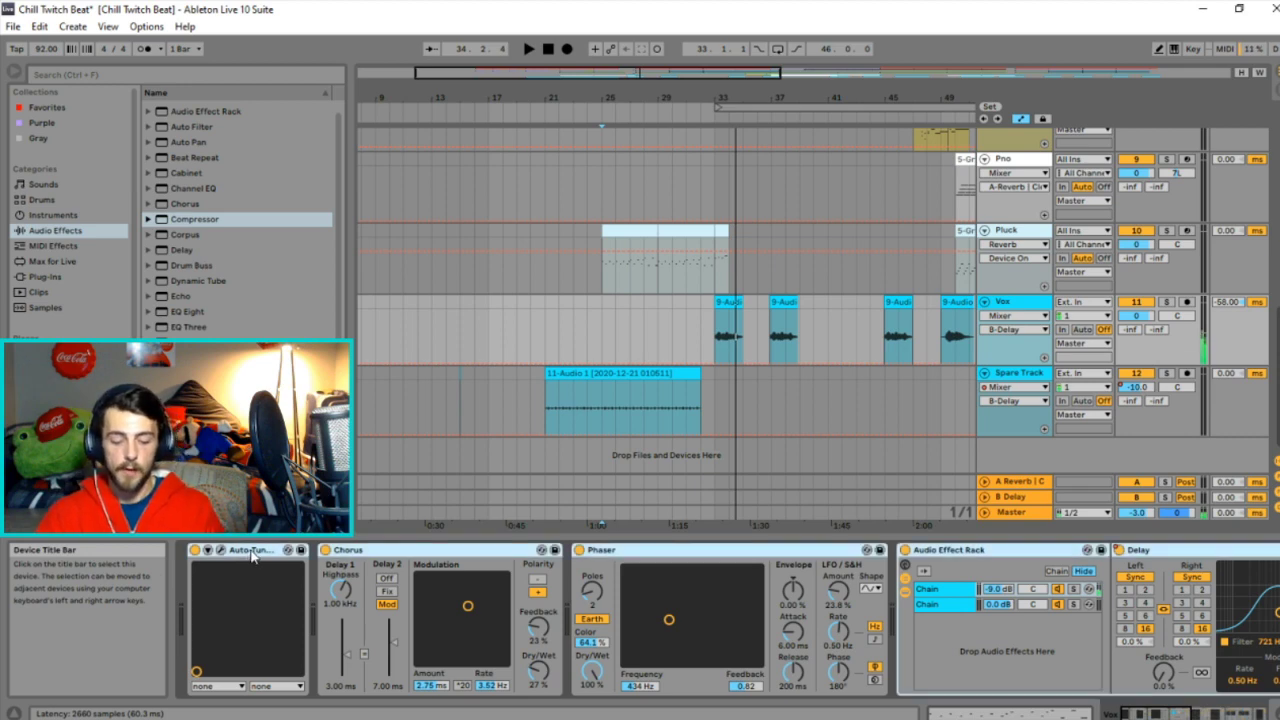
{"action": "key", "text": "ctrl+g"}
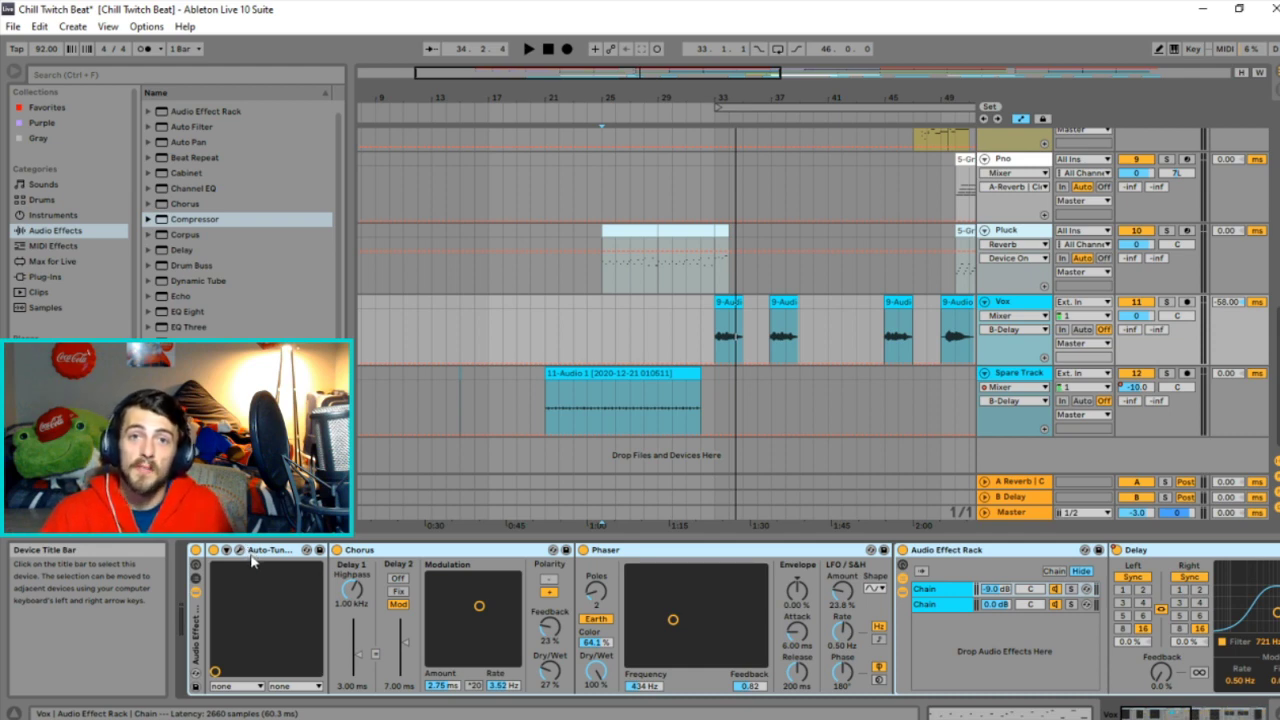
{"action": "left_click", "coordinate": [196, 552]}
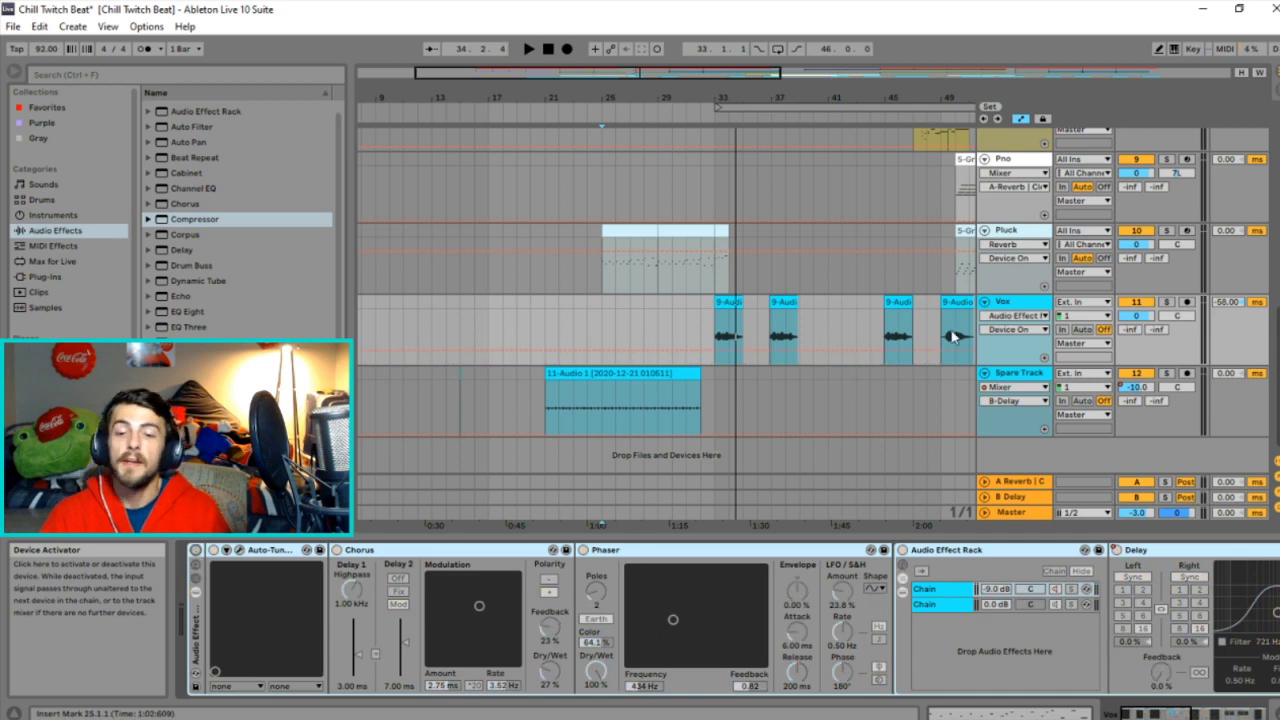
Play the dry vocal from bar 33 and review the bypassed devices in the Vox chain through to the Compressor.
{"action": "left_click", "coordinate": [716, 337]}
{"action": "key", "text": "space"}
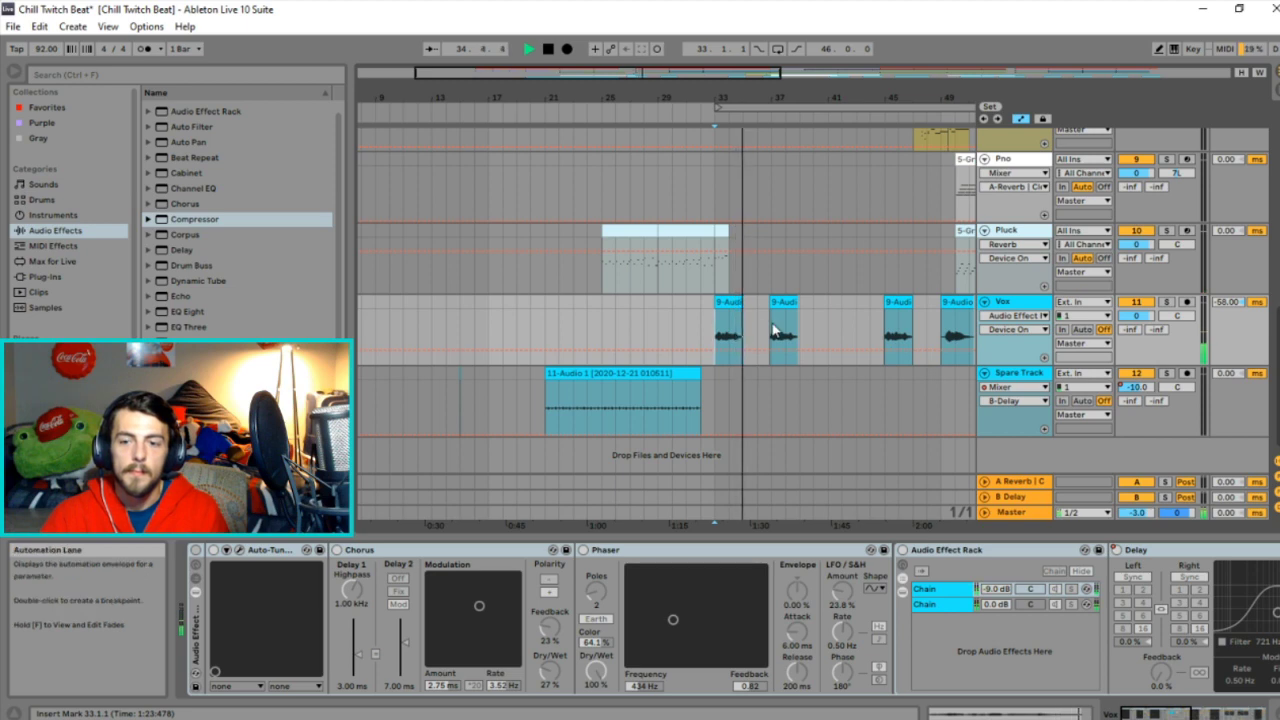
{"action": "key", "text": "space"}
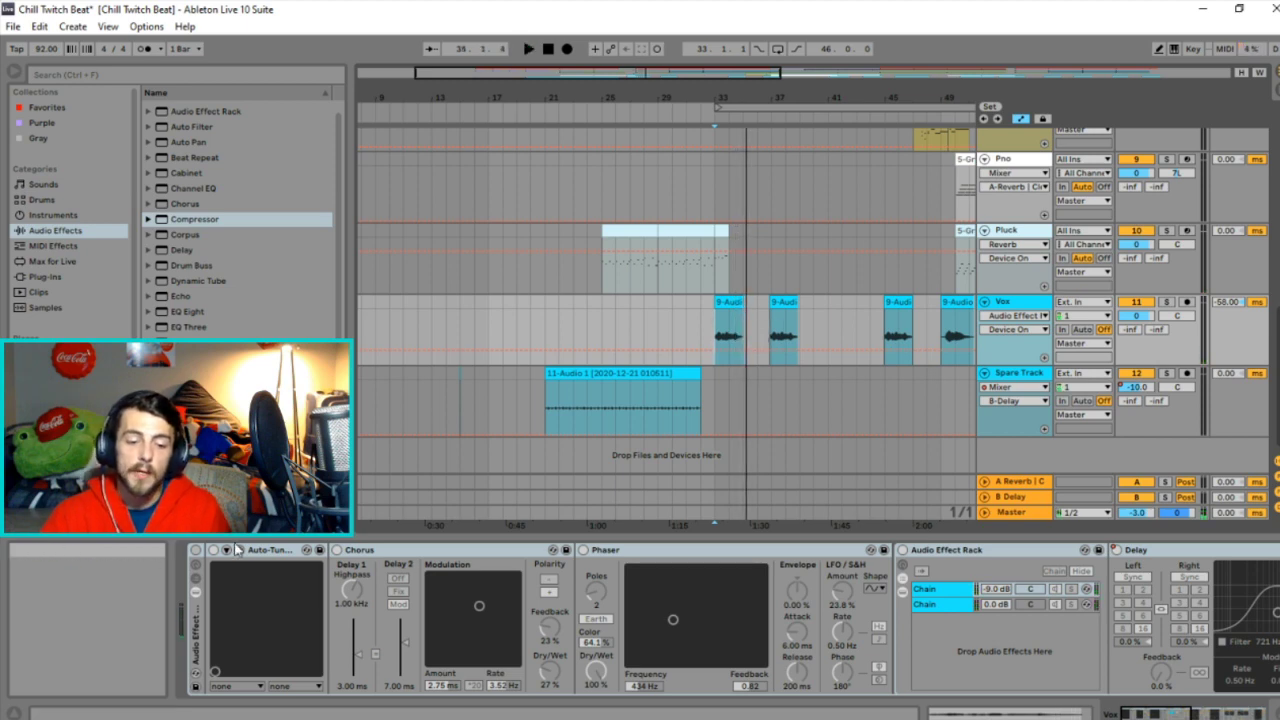
{"action": "left_click", "coordinate": [1180, 714]}
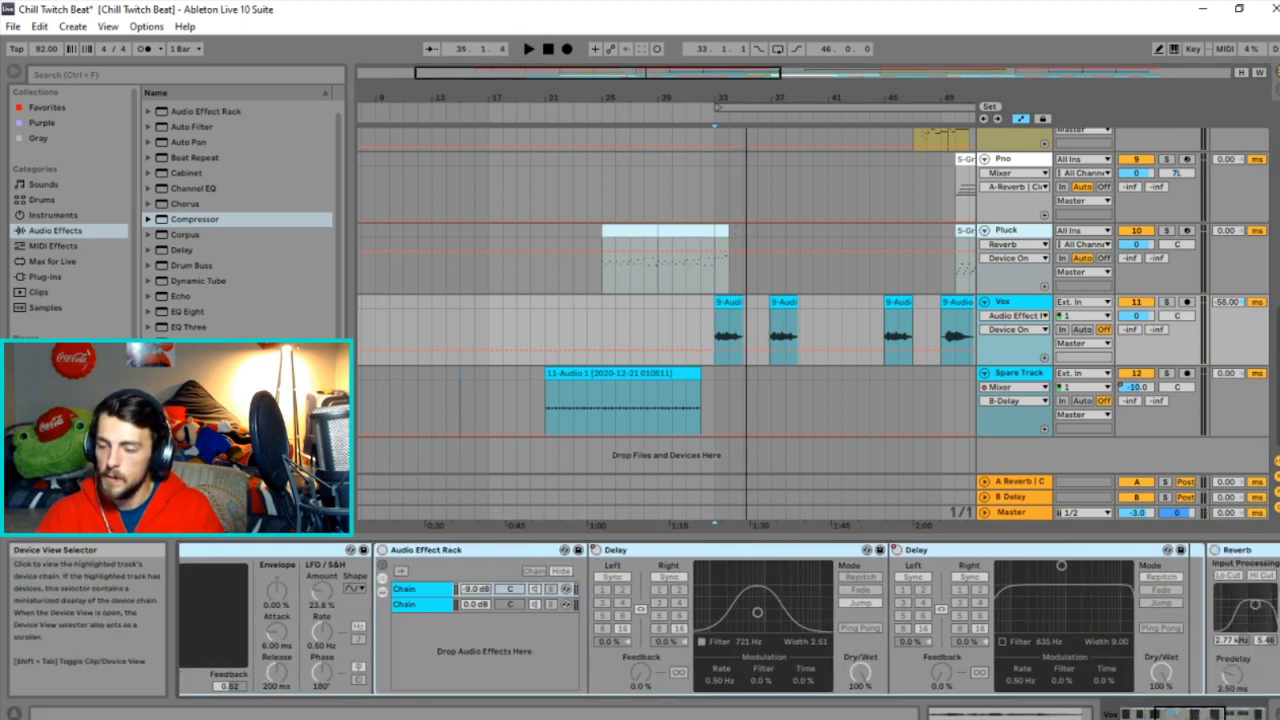
{"action": "left_click", "coordinate": [1180, 714]}
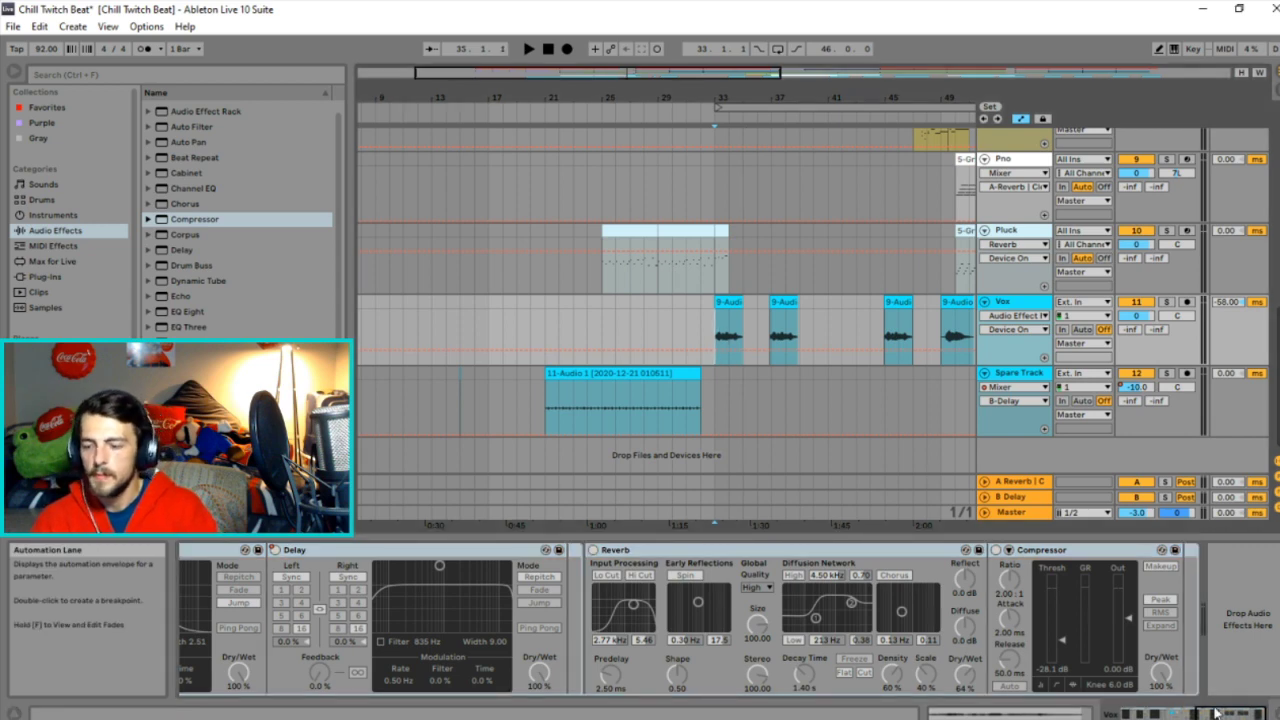
Reactivate the grouped Vox effect rack and play from bar 33 while looking over the other tracks in the arrangement.
{"action": "scroll", "coordinate": [500, 615], "scroll_direction": "left", "scroll_amount": 10}
{"action": "left_click", "coordinate": [196, 552]}
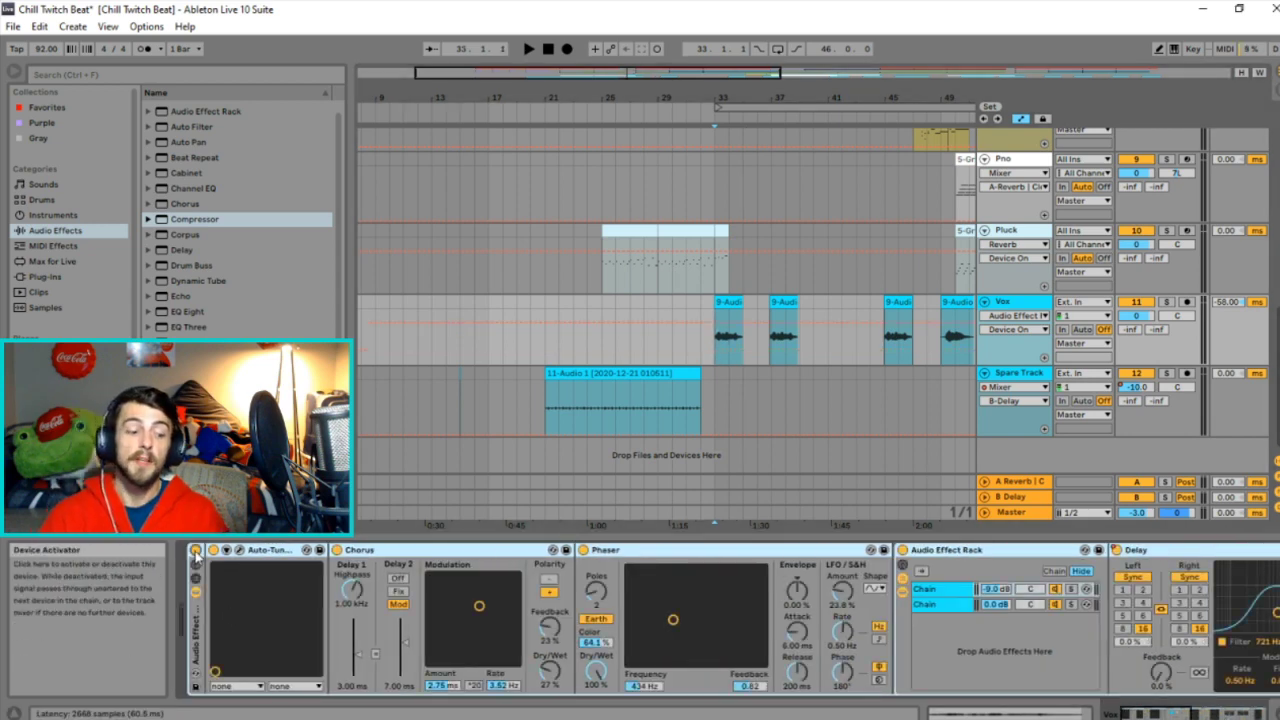
{"action": "key", "text": "space"}
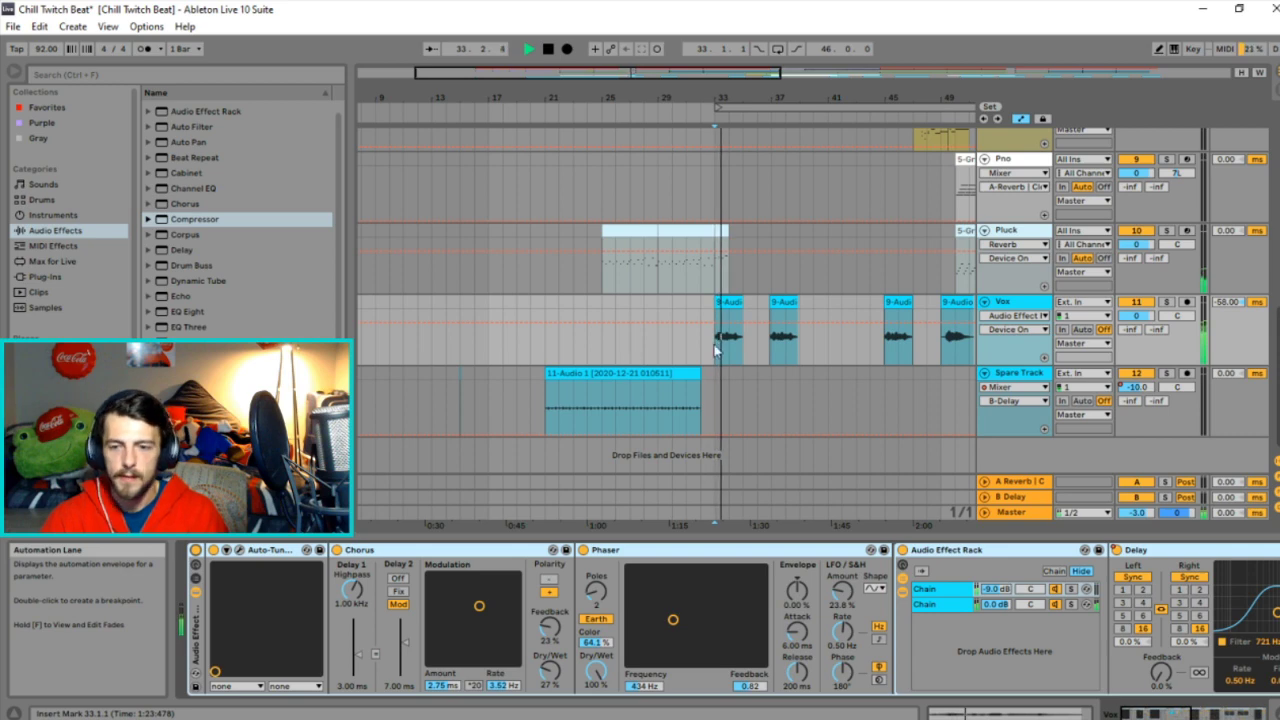
{"action": "scroll", "coordinate": [749, 331], "scroll_direction": "up", "scroll_amount": 5}
{"action": "scroll", "coordinate": [751, 330], "scroll_direction": "up", "scroll_amount": 6}
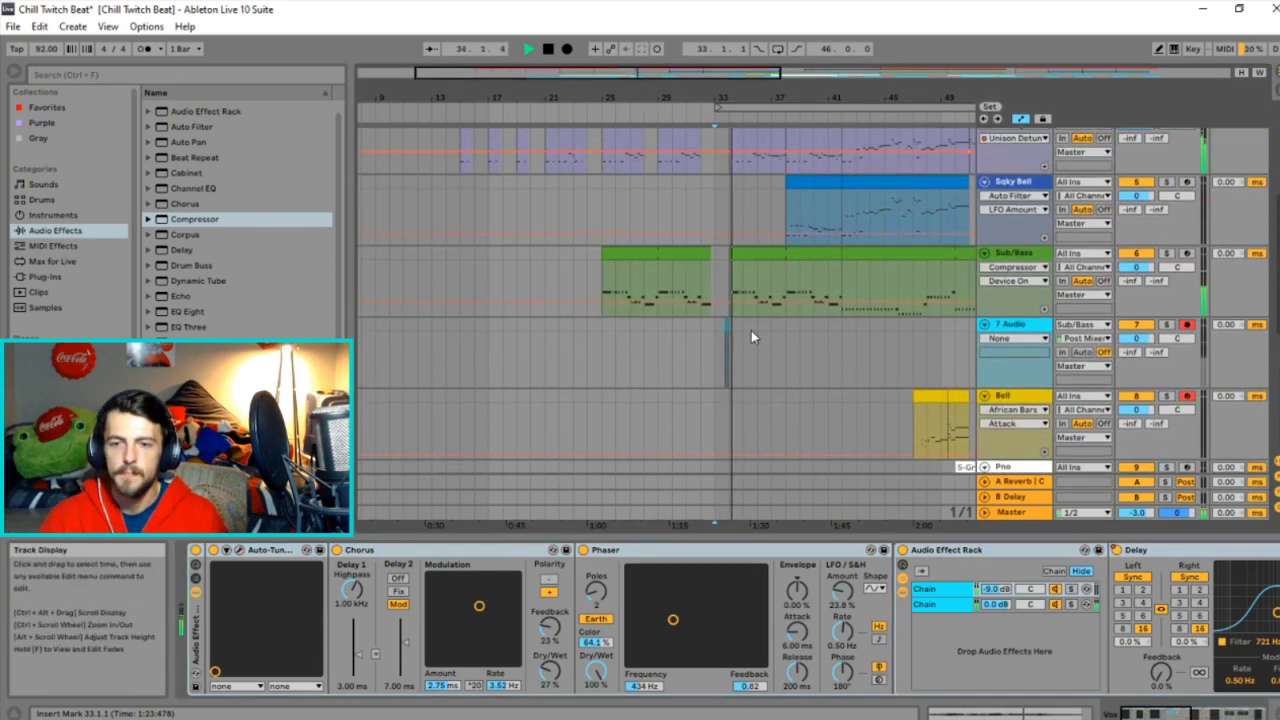
{"action": "scroll", "coordinate": [783, 384], "scroll_direction": "down", "scroll_amount": 4}
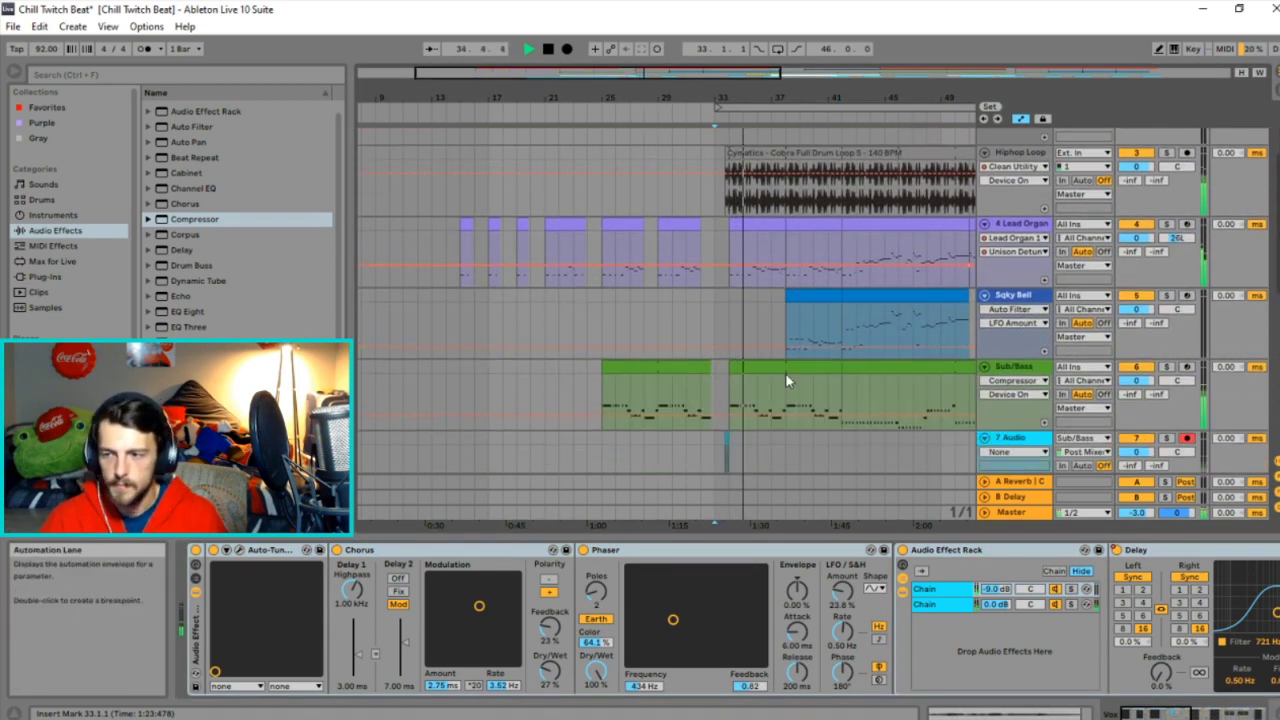
{"action": "scroll", "coordinate": [785, 372], "scroll_direction": "down", "scroll_amount": 6}
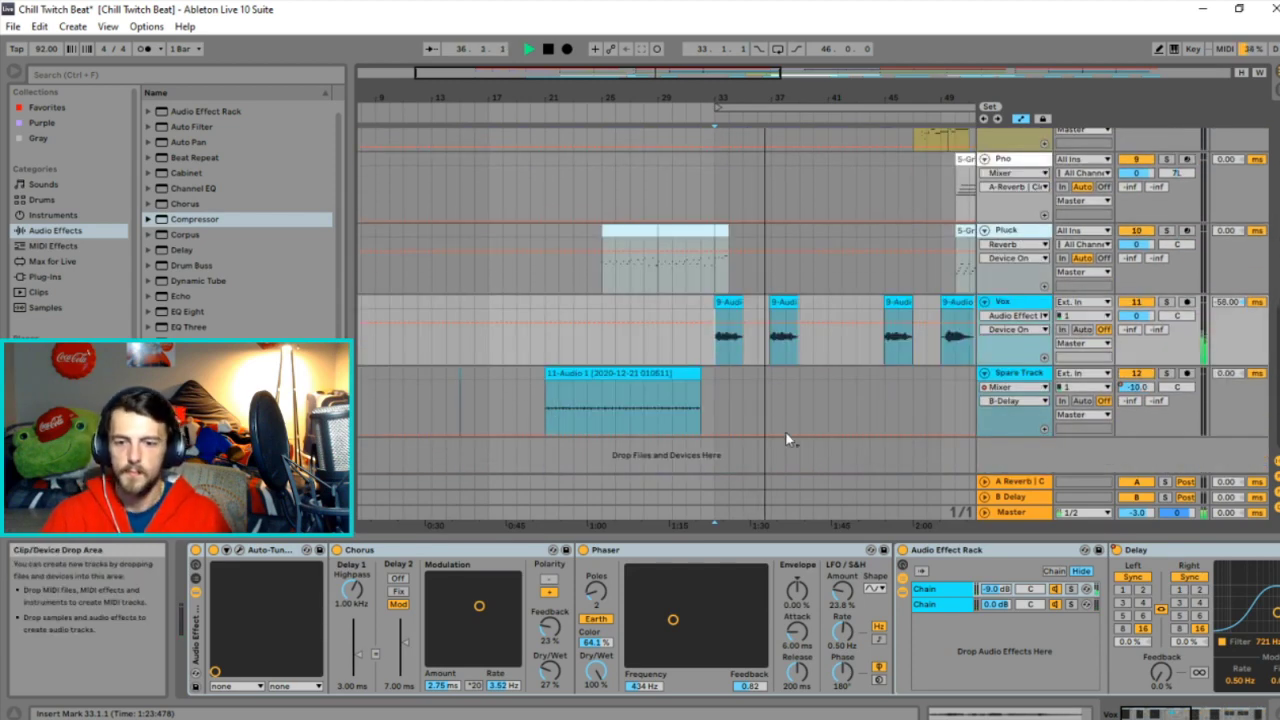
{"action": "key", "text": "space"}
Play the Spare Track from bar 21 and delete the Saturator from its effect chain.
{"action": "left_click", "coordinate": [544, 400]}
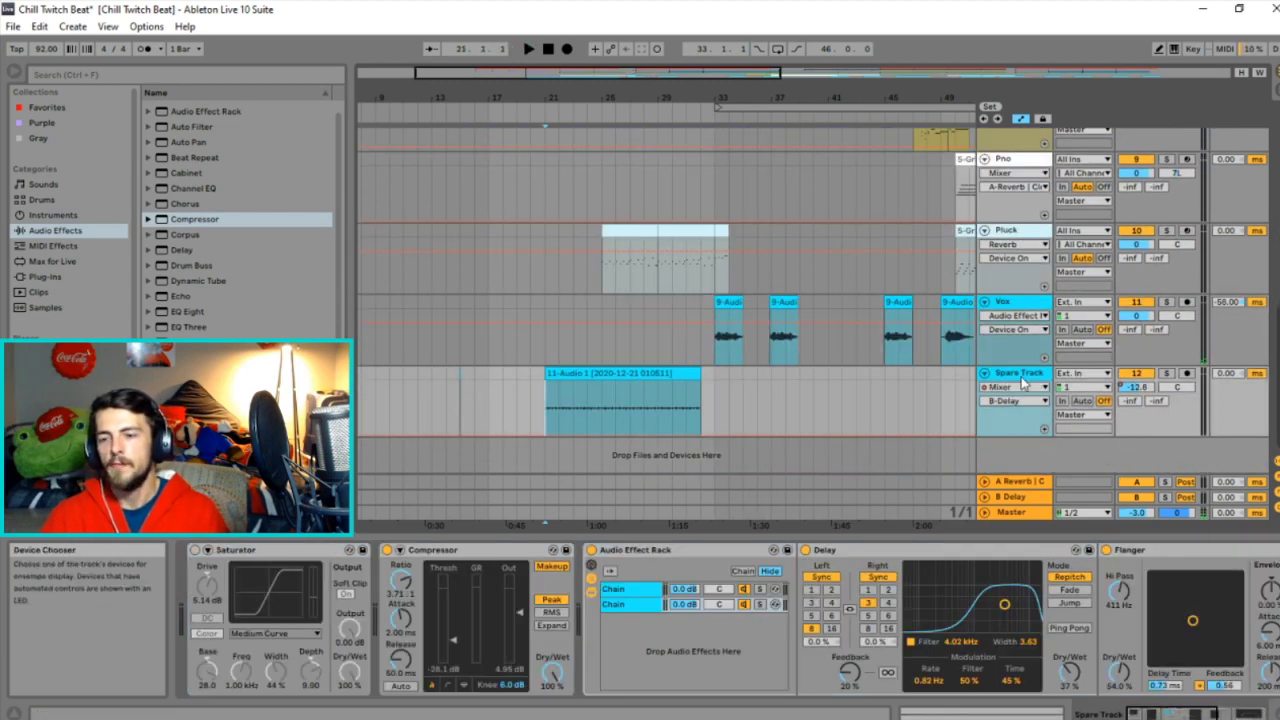
{"action": "key", "text": "space"}
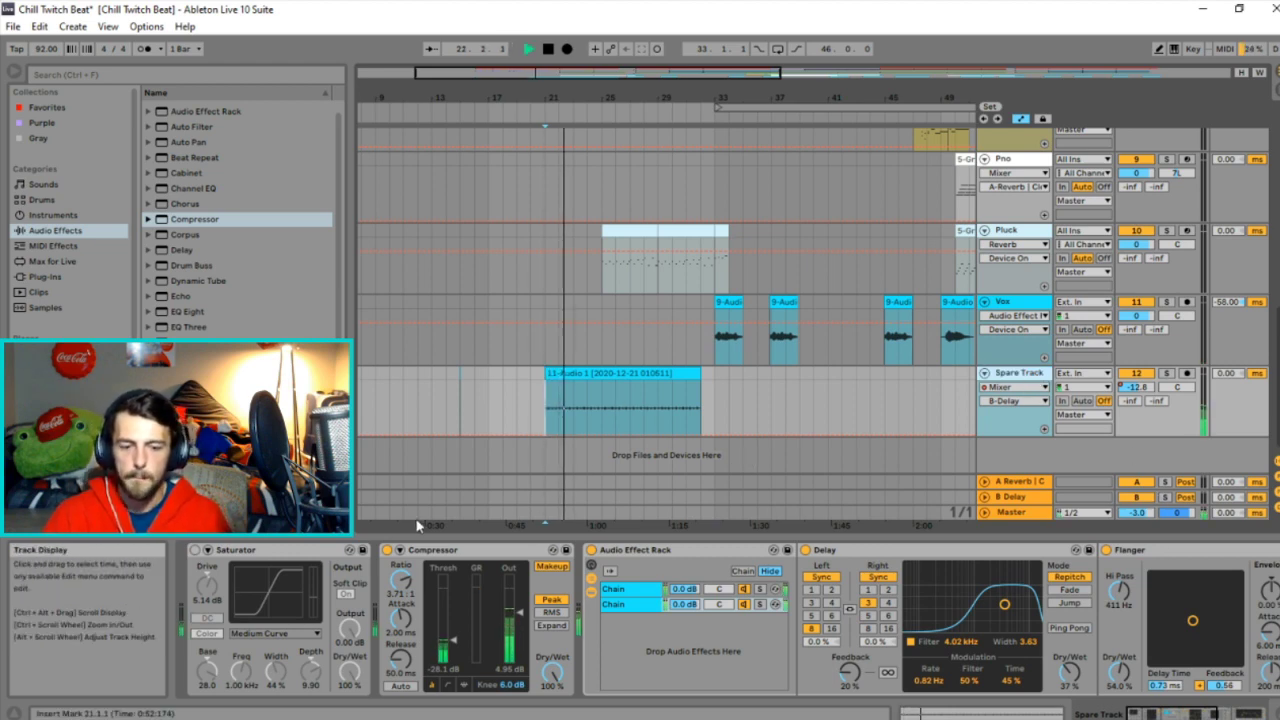
{"action": "left_click", "coordinate": [266, 545]}
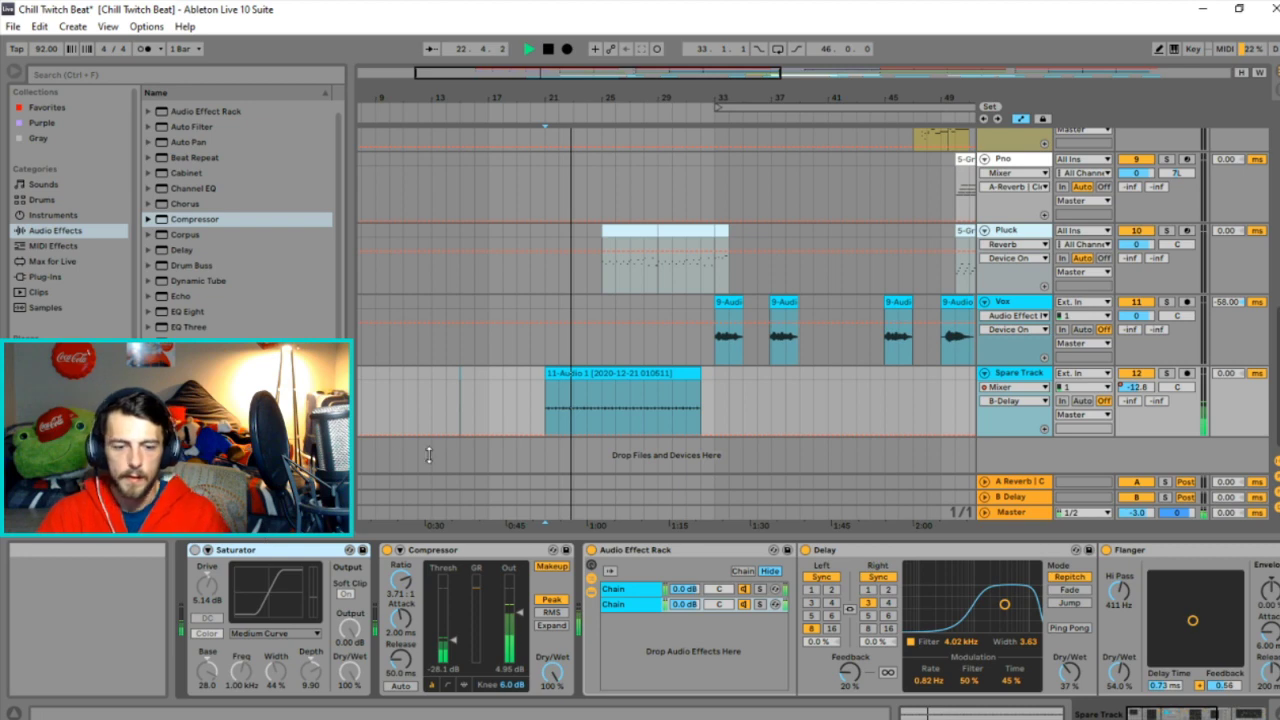
{"action": "key", "text": "Delete"}
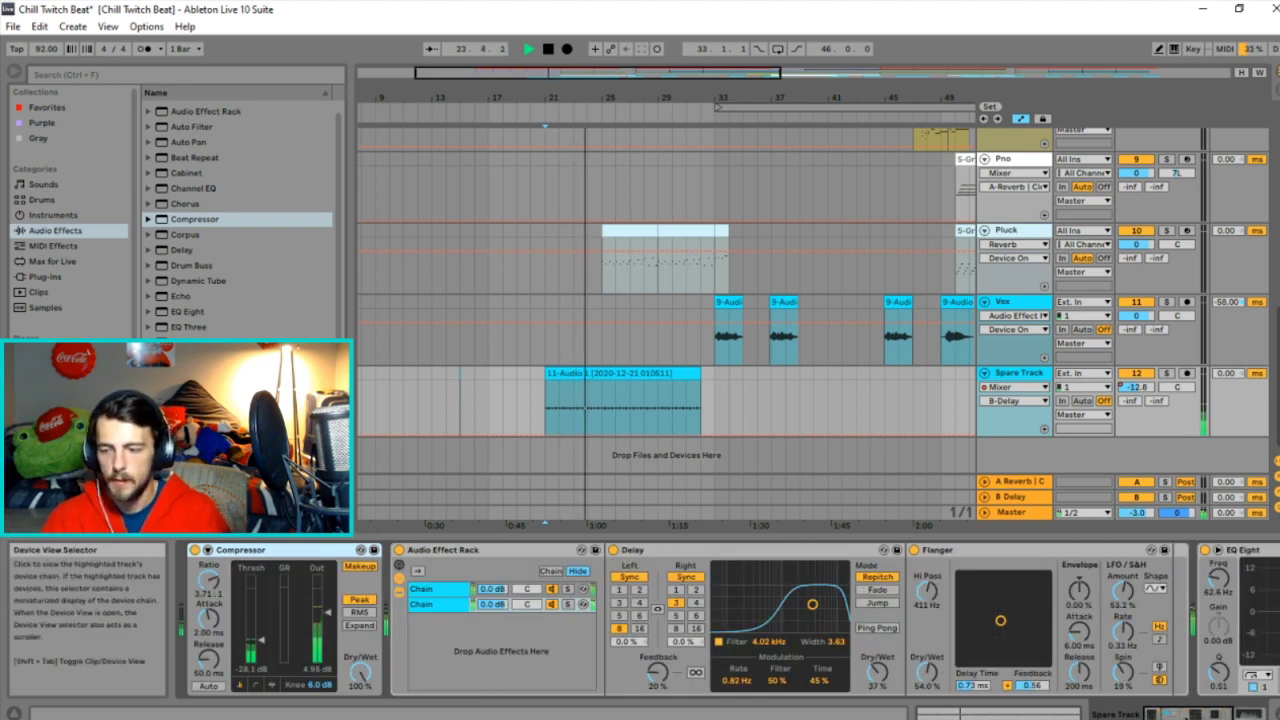
{"action": "key", "text": "space"}
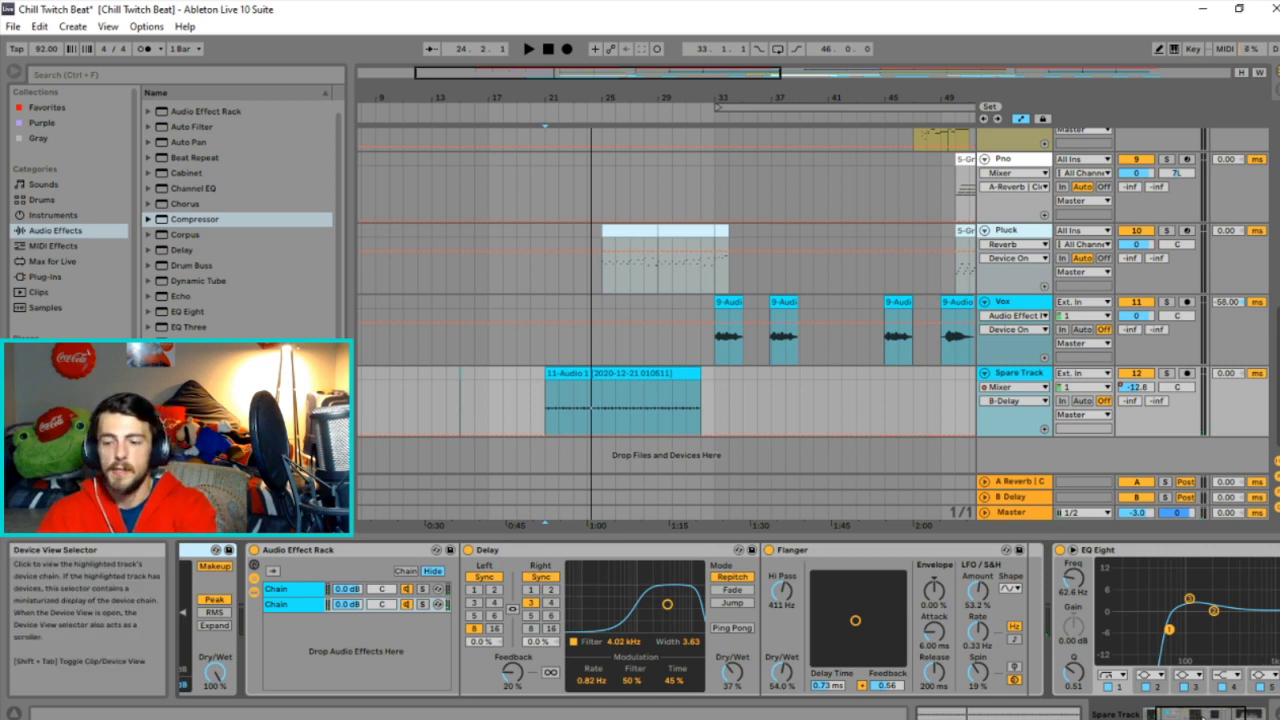
Group all the Spare Track's effects from the Compressor through EQ Eight into one Audio Effect Rack and deactivate that rack.
{"action": "left_click", "coordinate": [1166, 716]}
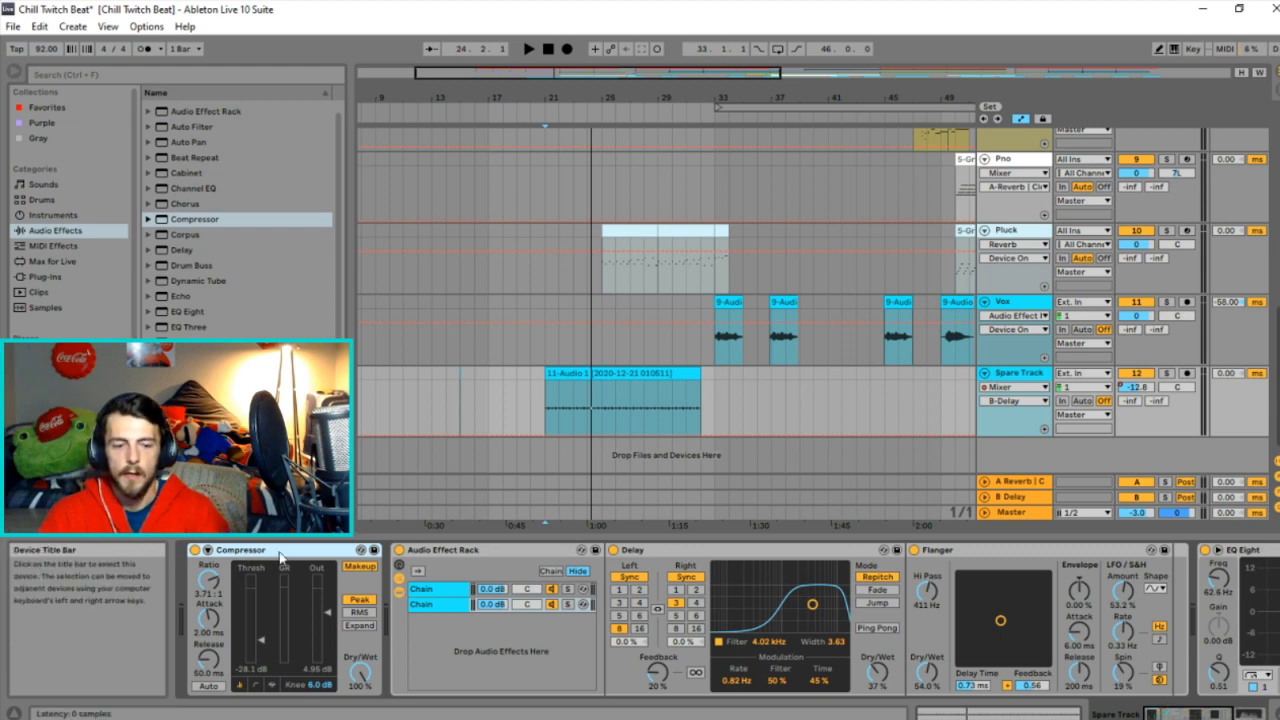
{"action": "left_click", "coordinate": [1236, 715]}
{"action": "left_click", "coordinate": [1080, 556], "text": "shift"}
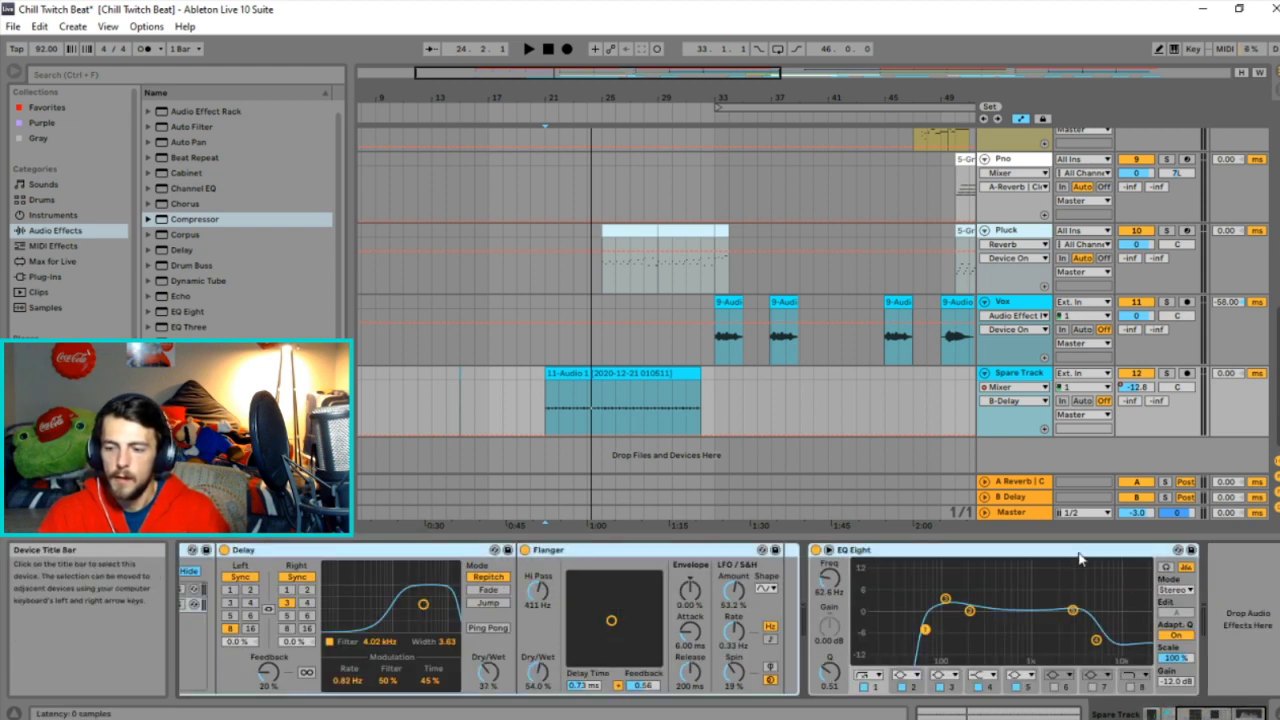
{"action": "key", "text": "ctrl+g"}
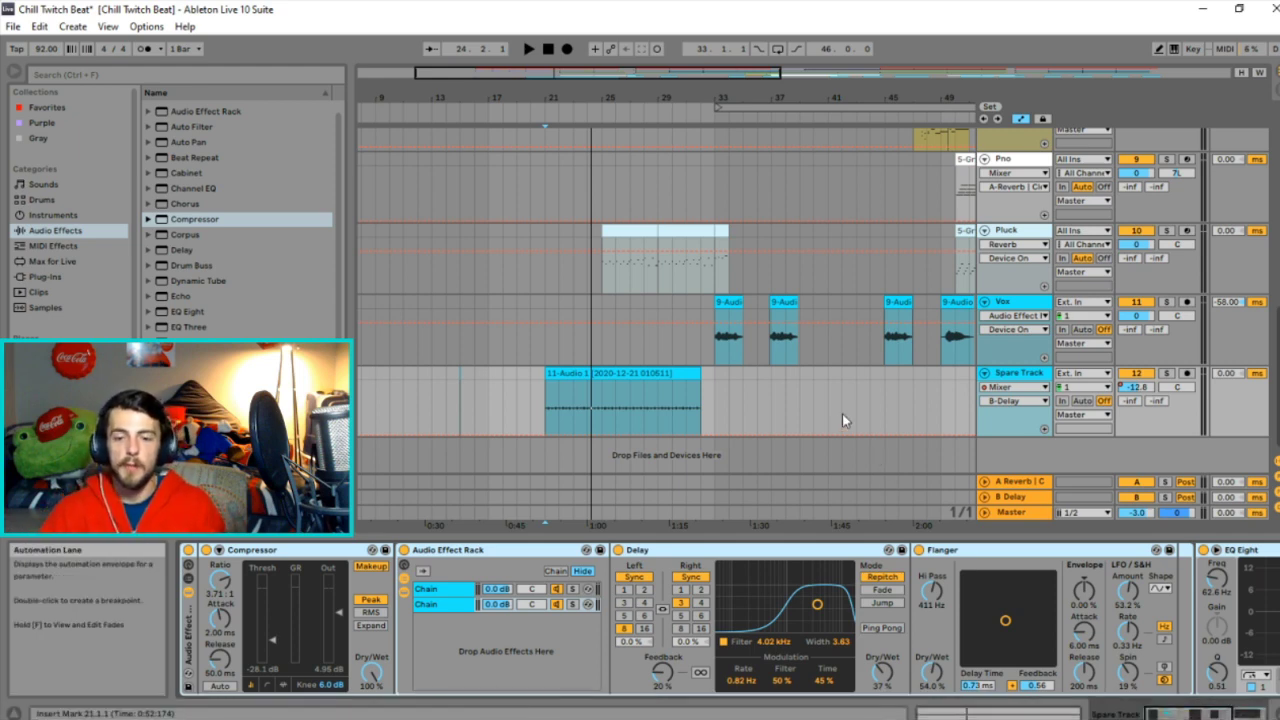
{"action": "left_click", "coordinate": [189, 550]}
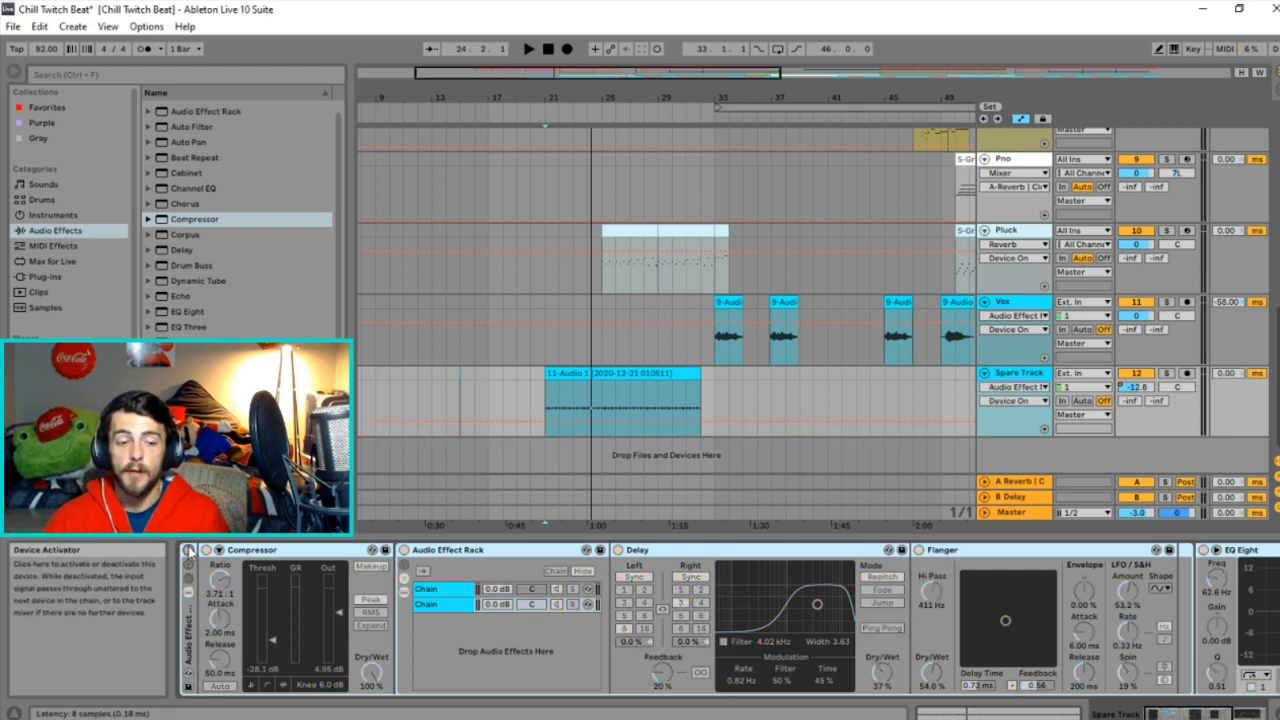
Play the dry Spare Track in solo from bar 21 and raise its audio clip's gain to -0.34 dB.
{"action": "left_click", "coordinate": [546, 402]}
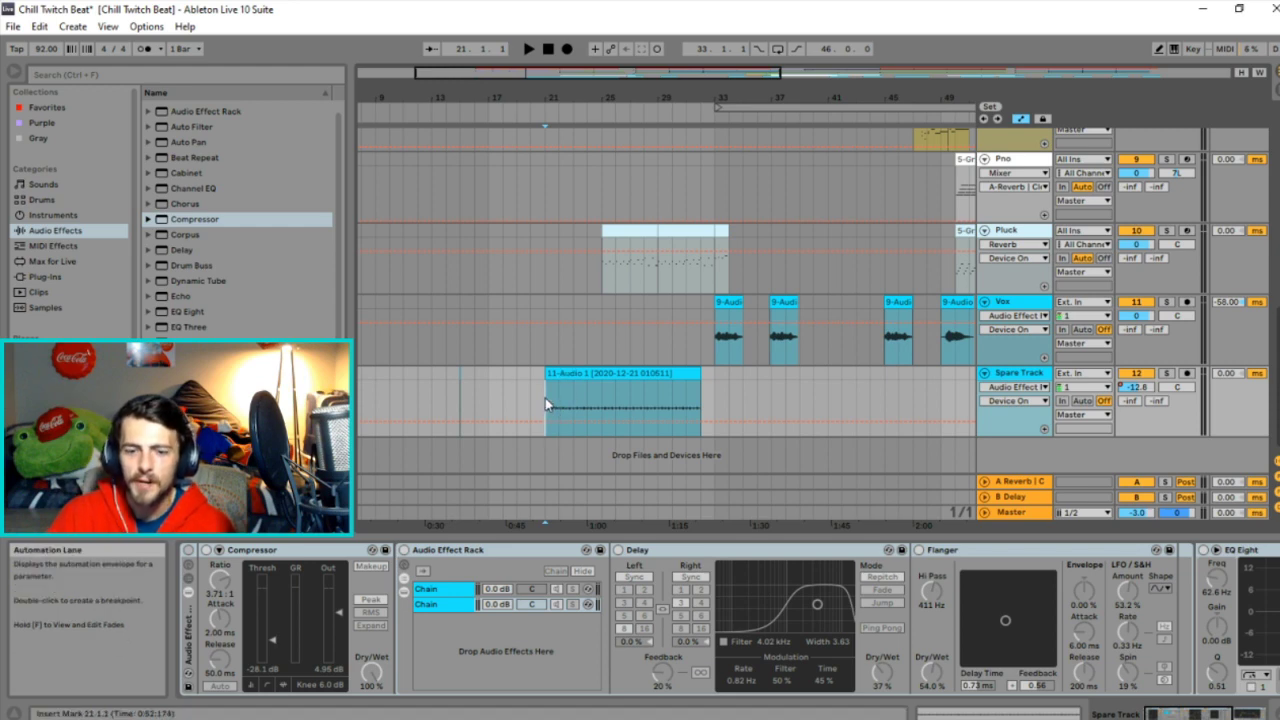
{"action": "key", "text": "space"}
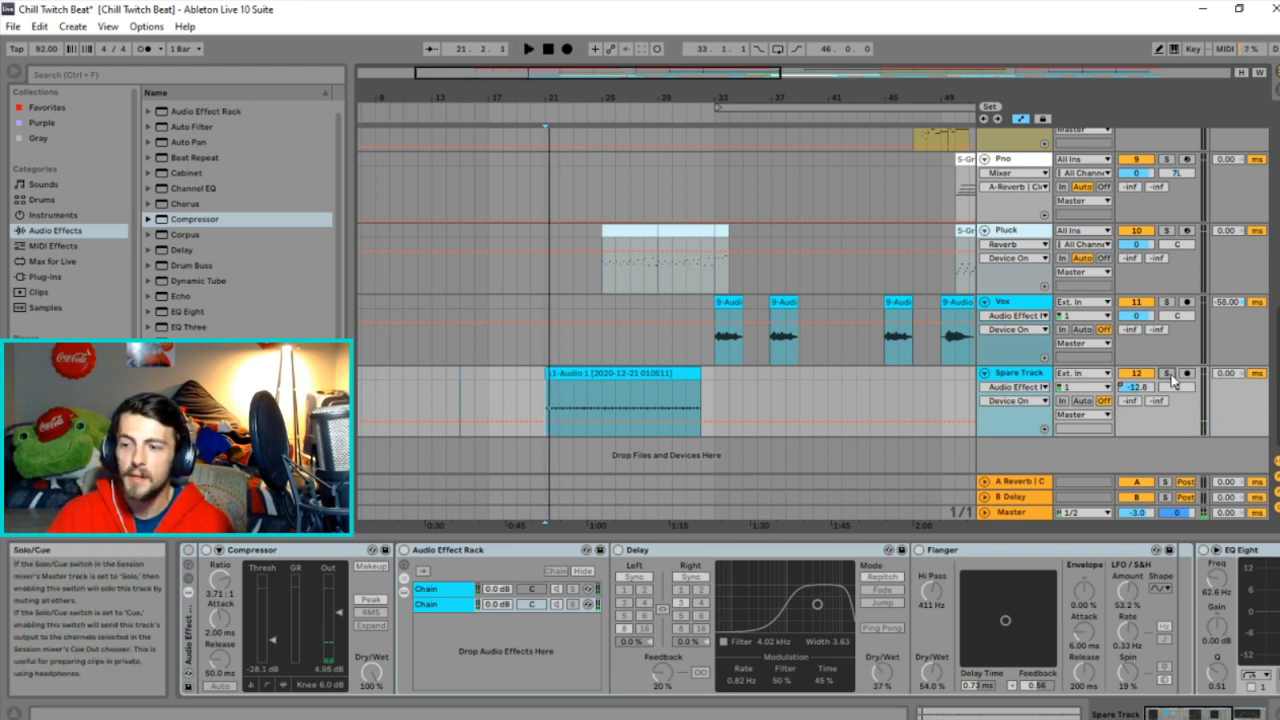
{"action": "key", "text": "s"}
{"action": "double_click", "coordinate": [603, 392]}
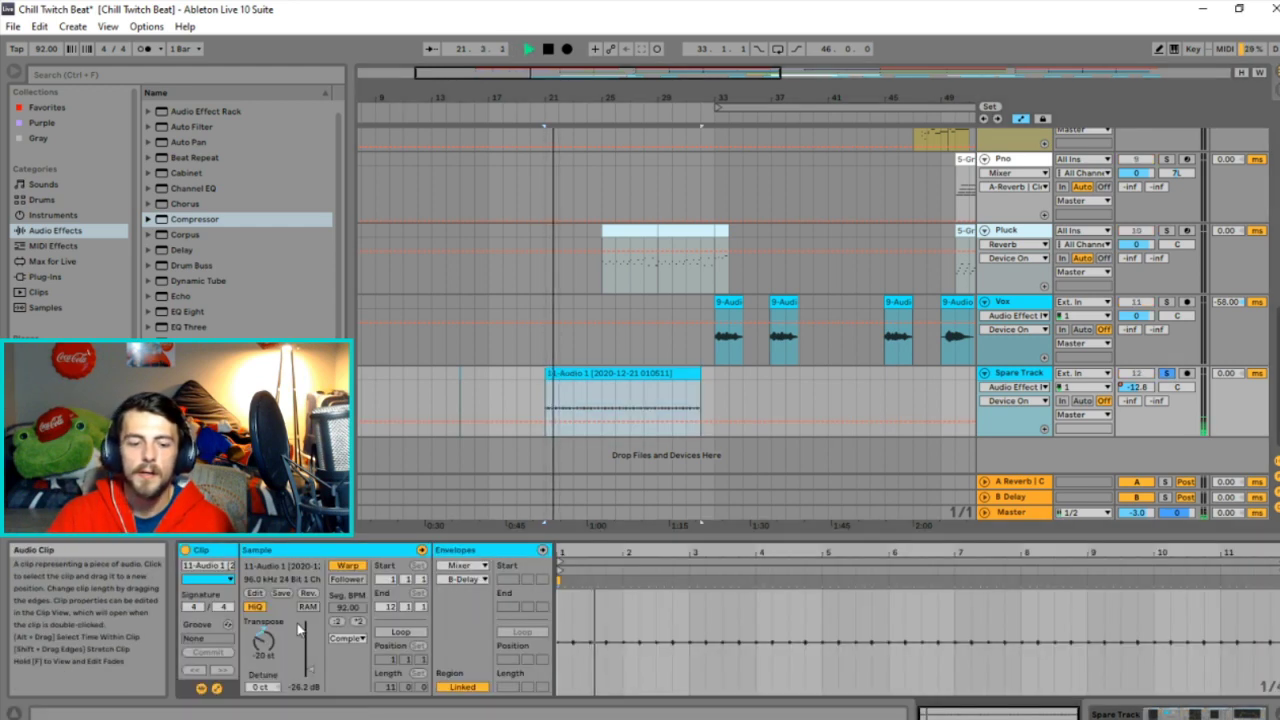
{"action": "left_click_drag", "start_coordinate": [308, 672], "coordinate": [309, 655]}
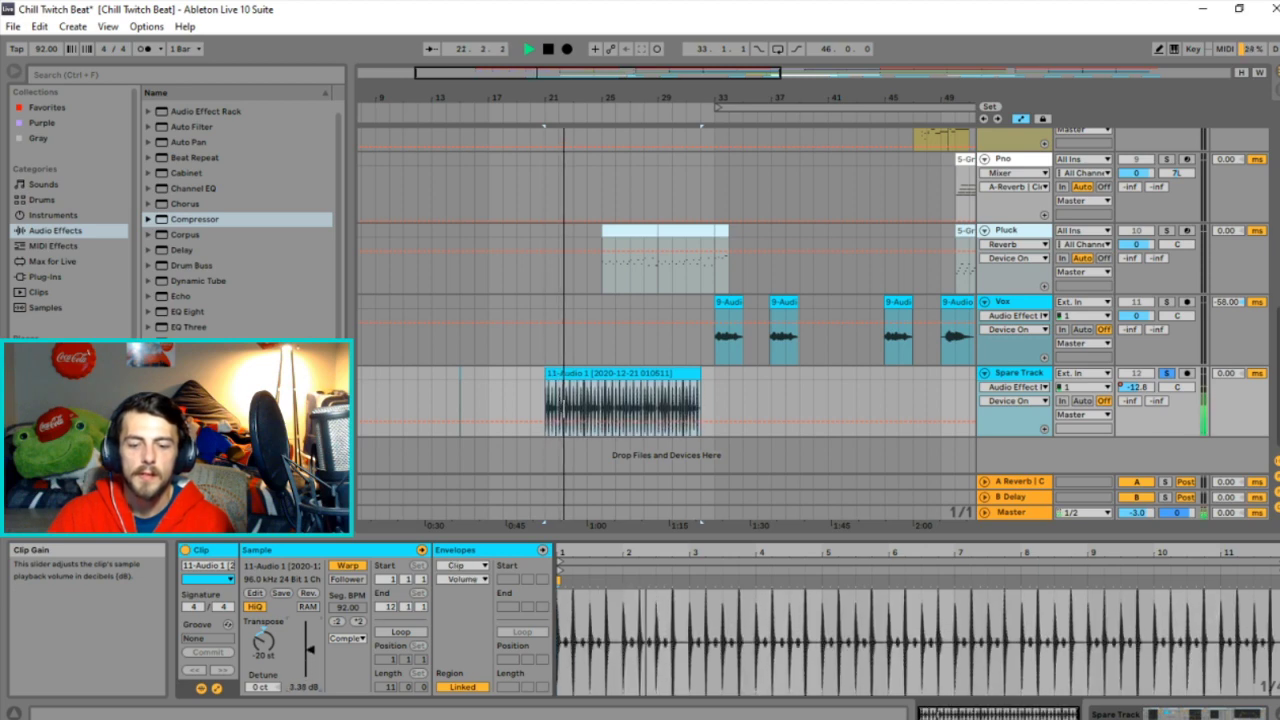
{"action": "key", "text": "space"}
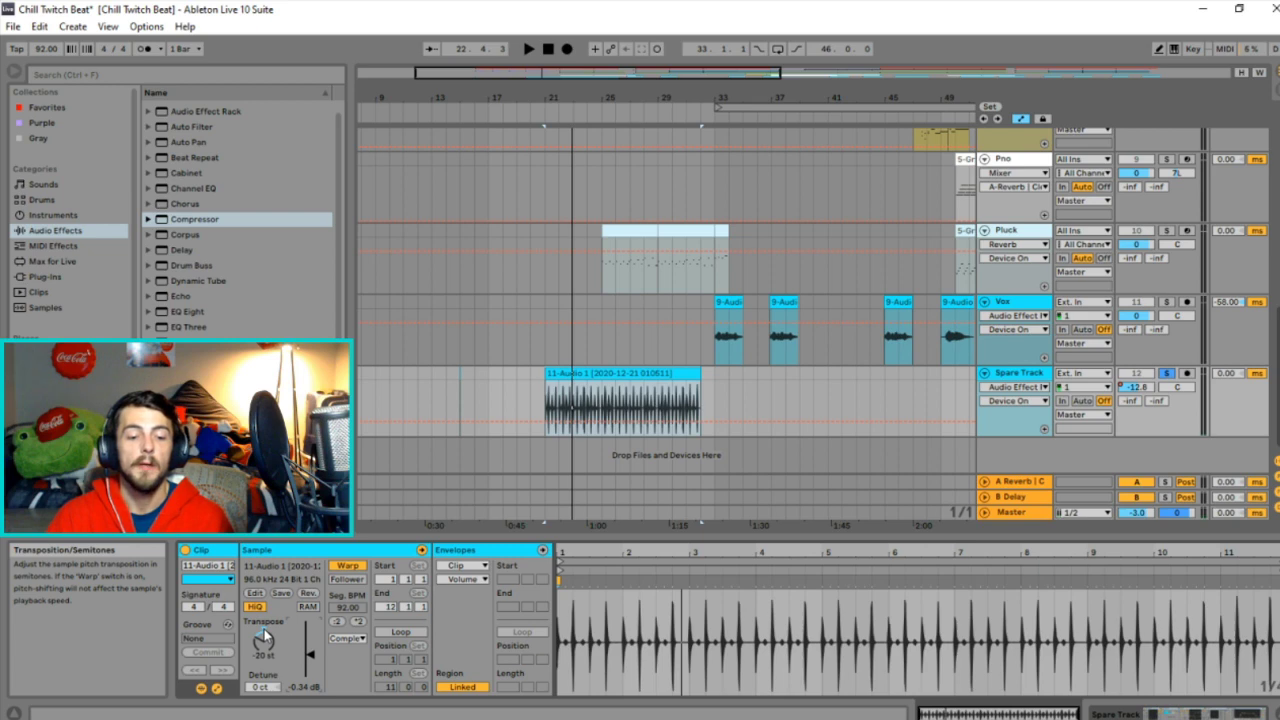
Reset the Spare Track clip's transposition to 0 st and play the recording at its original pitch.
{"action": "left_click", "coordinate": [263, 635]}
{"action": "key", "text": "Delete"}
{"action": "key", "text": "space"}
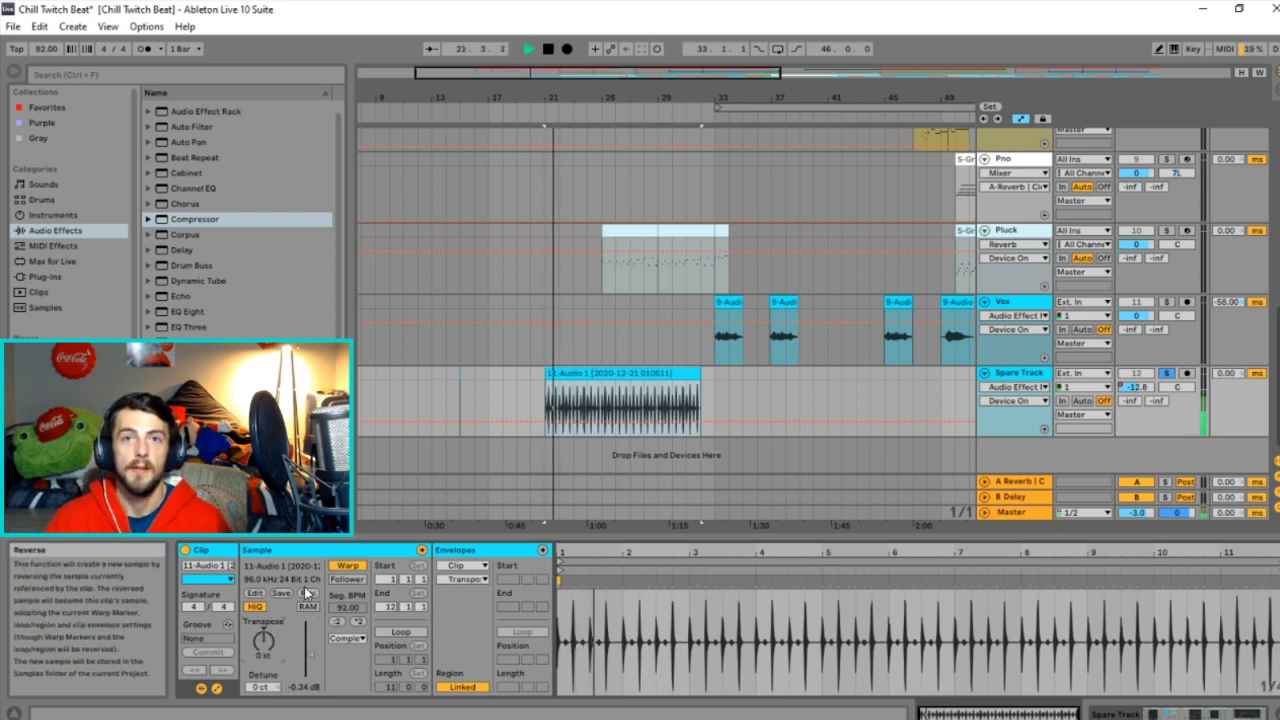
{"action": "key", "text": "space"}
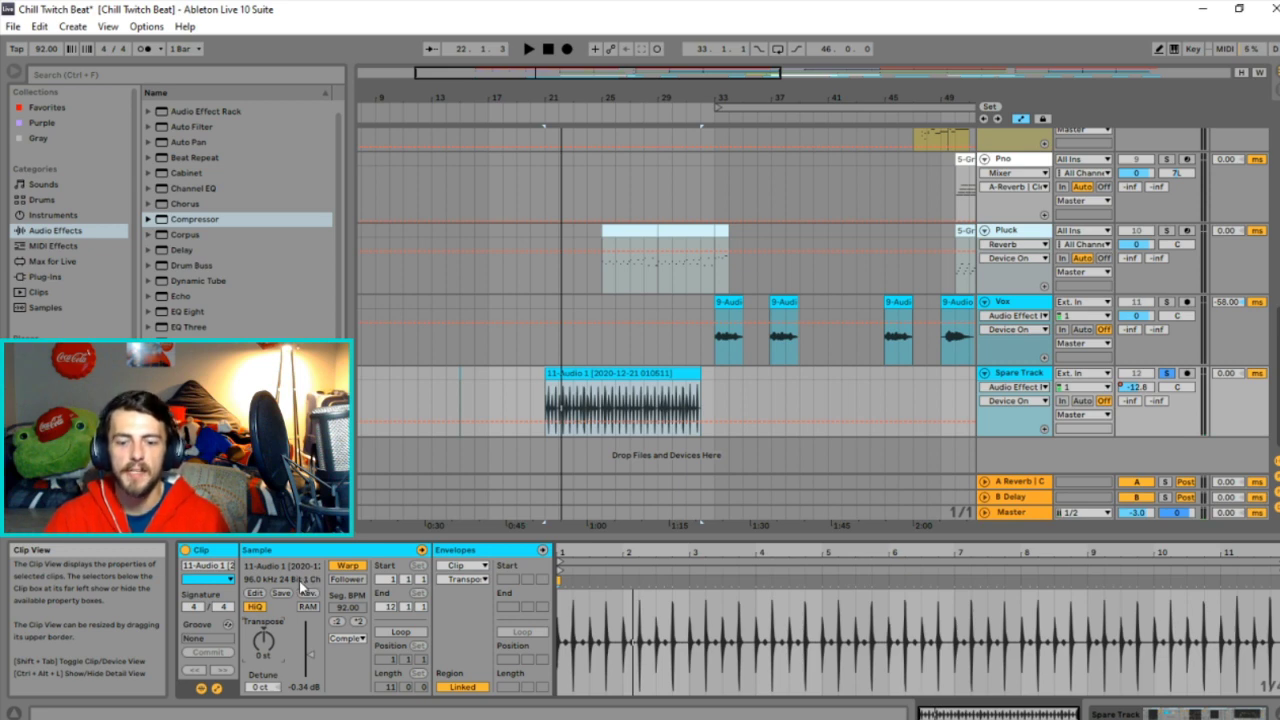
{"action": "key", "text": "space"}
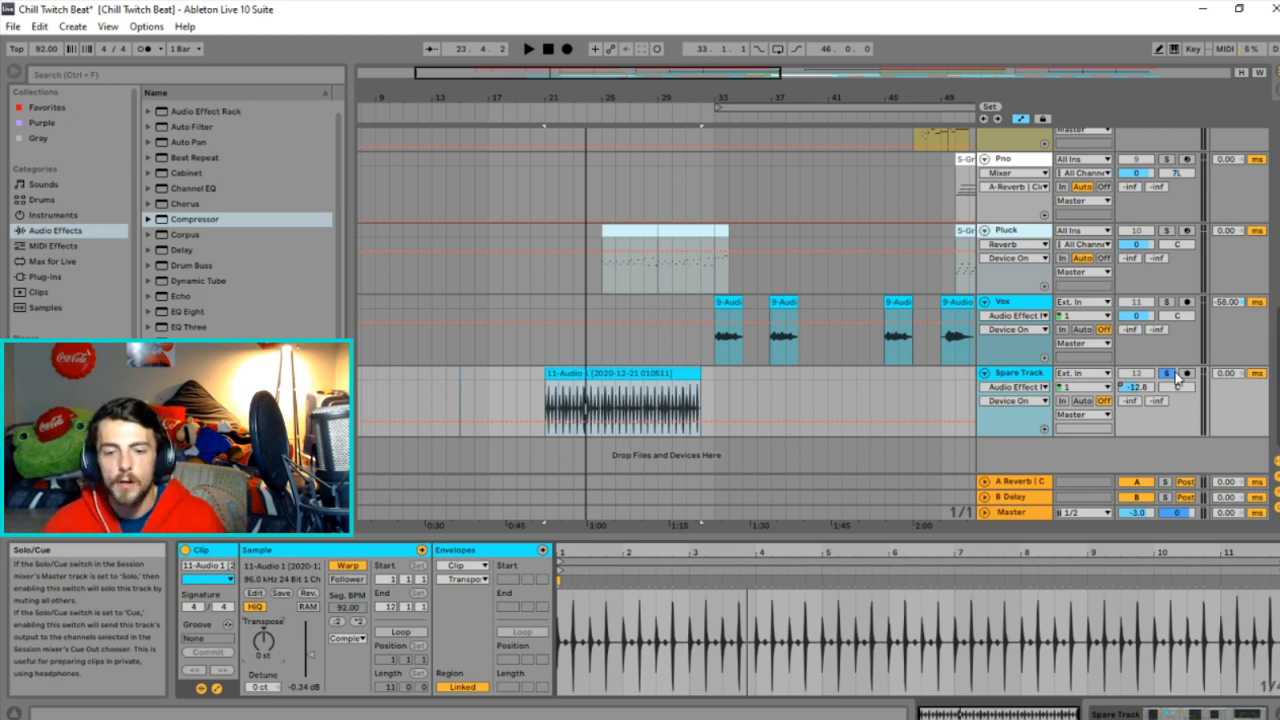
Reactivate the Spare Track's grouped effect rack and play from bar 21 while reviewing its chain through to EQ Eight.
{"action": "left_click", "coordinate": [555, 376]}
{"action": "key", "text": "space"}
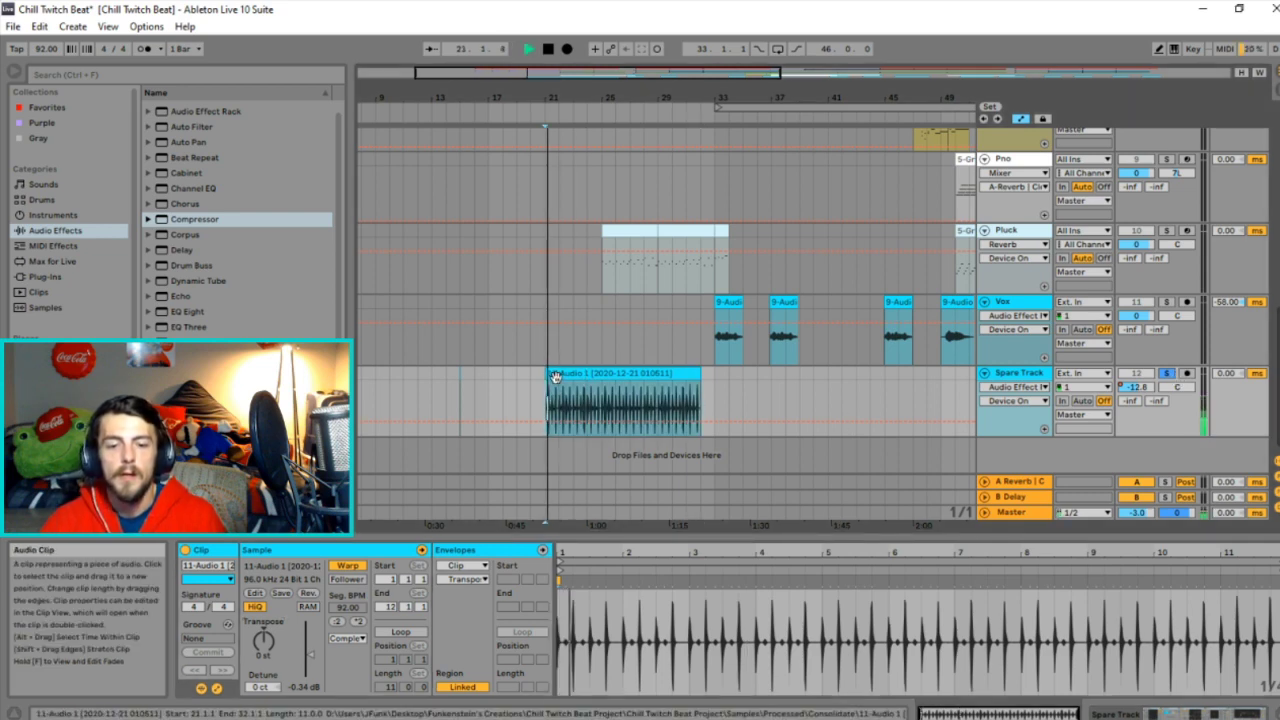
{"action": "key", "text": "space"}
{"action": "left_click", "coordinate": [1018, 373]}
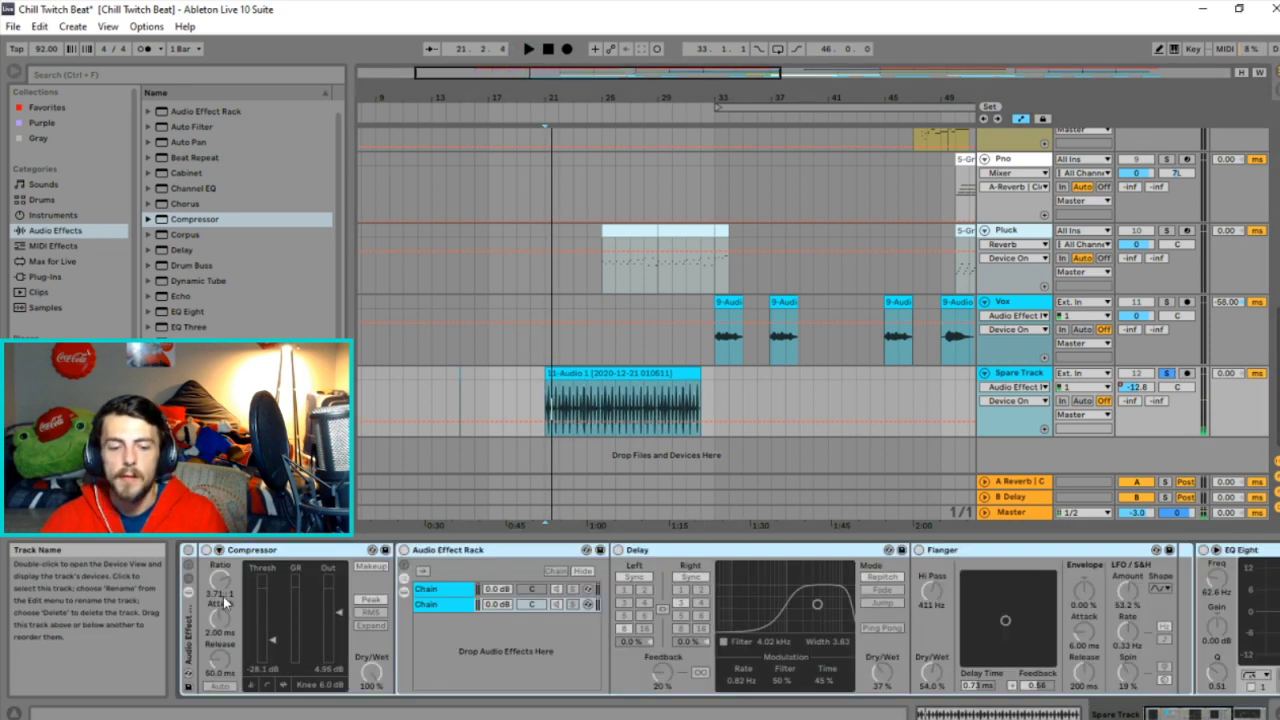
{"action": "left_click", "coordinate": [188, 549]}
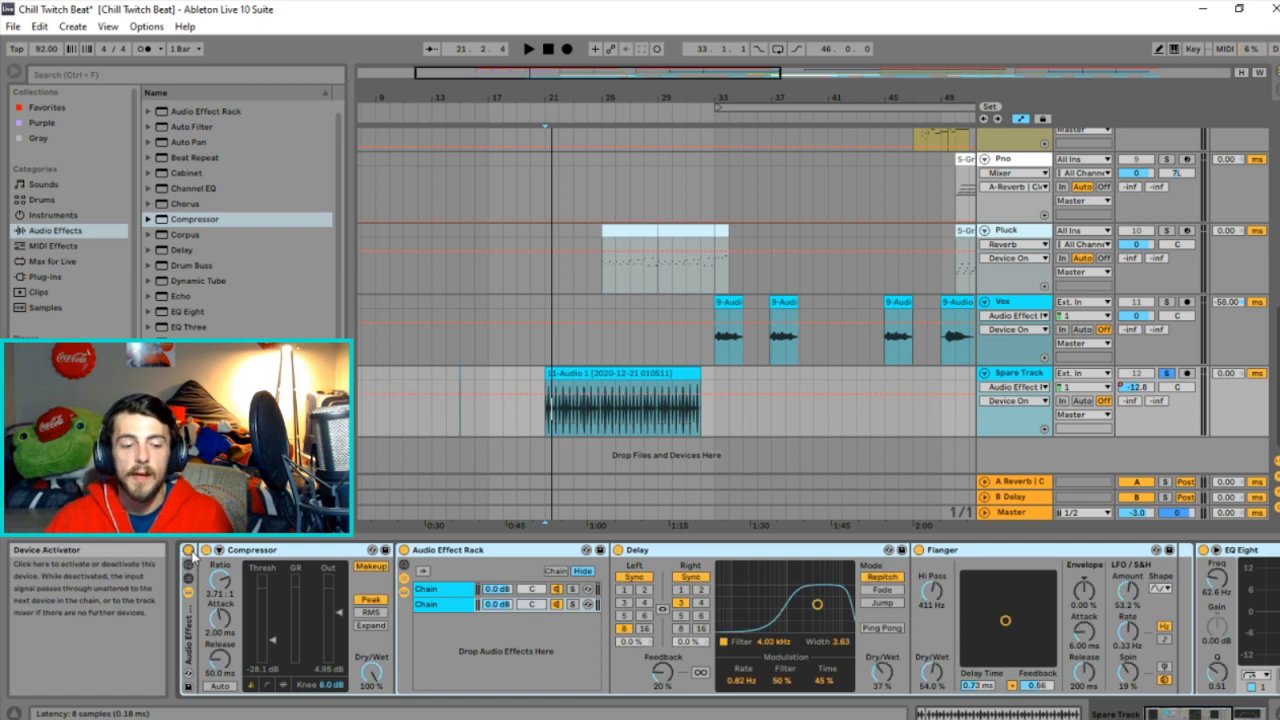
{"action": "key", "text": "space"}
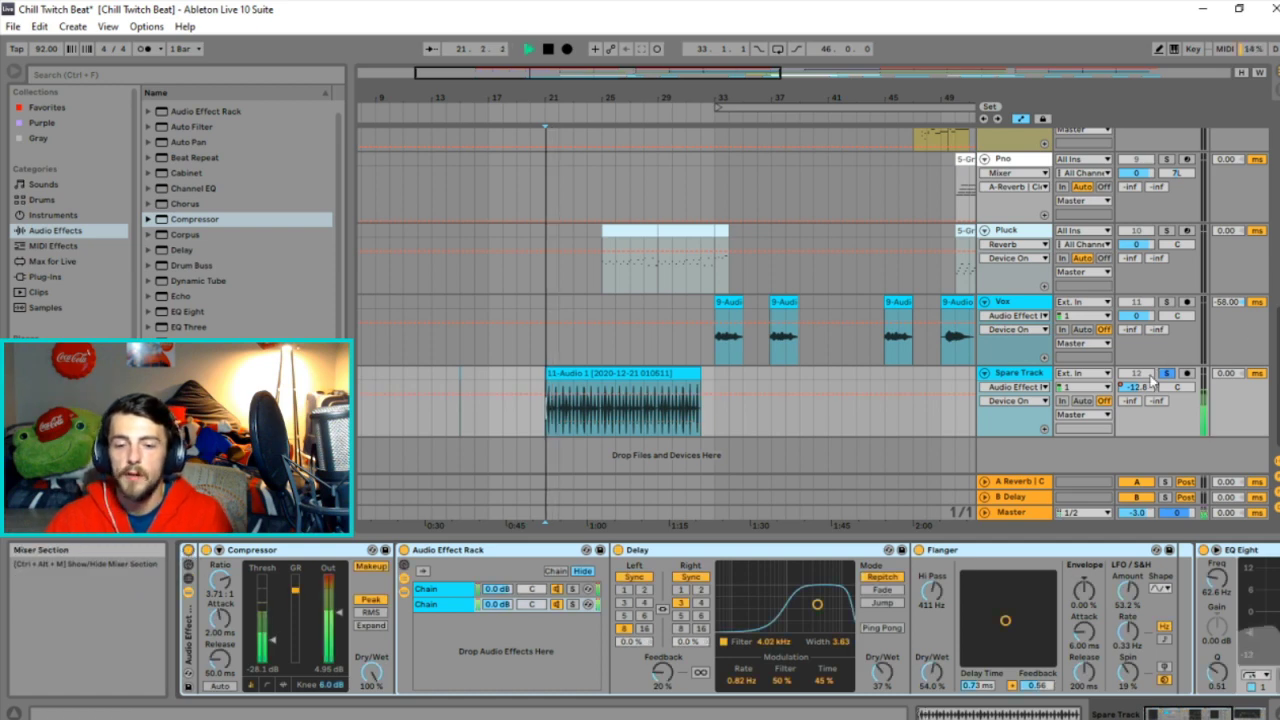
{"action": "left_click", "coordinate": [1218, 710]}
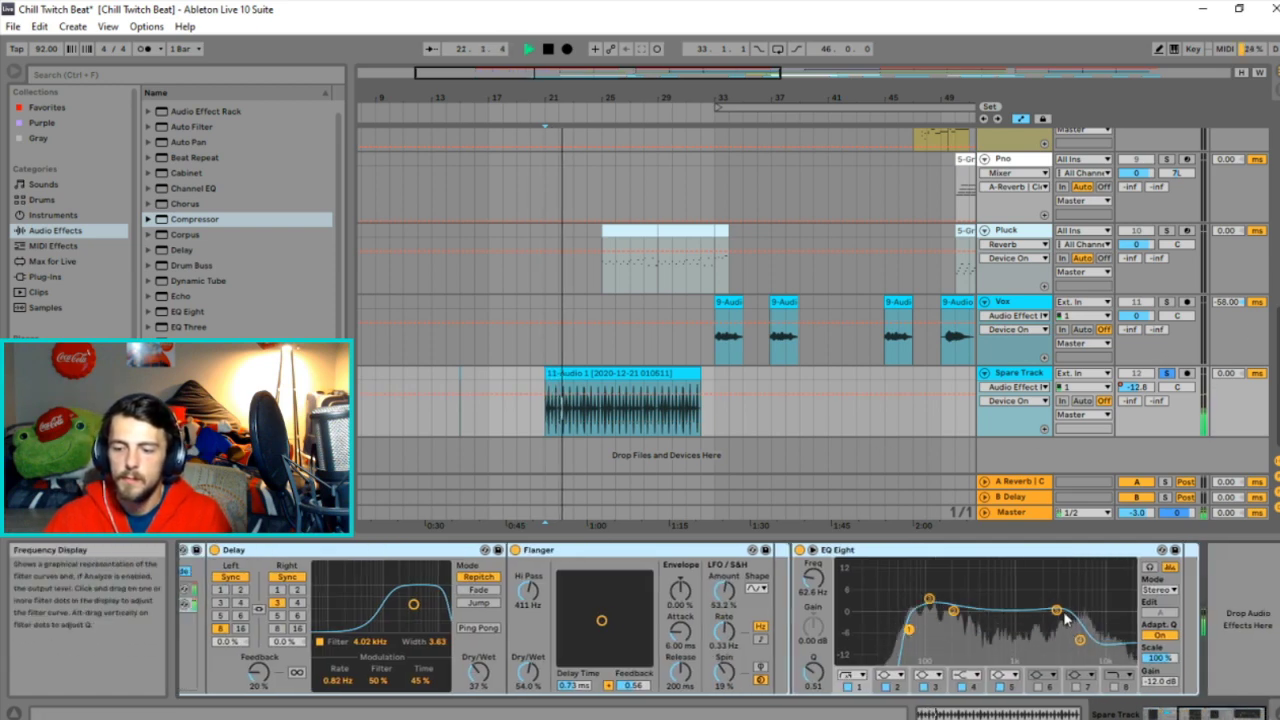
{"action": "left_click", "coordinate": [1160, 712]}
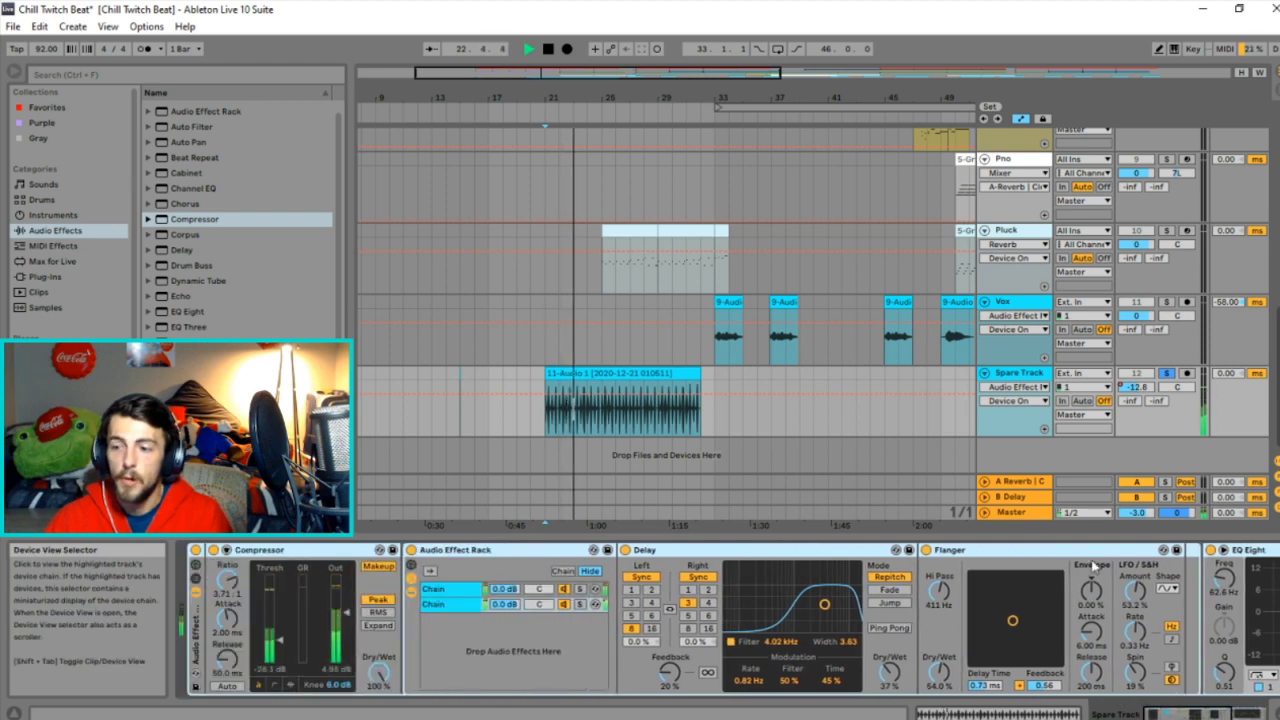
Transpose the Spare Track's audio clip to -20 st during playback.
{"action": "left_click", "coordinate": [562, 369]}
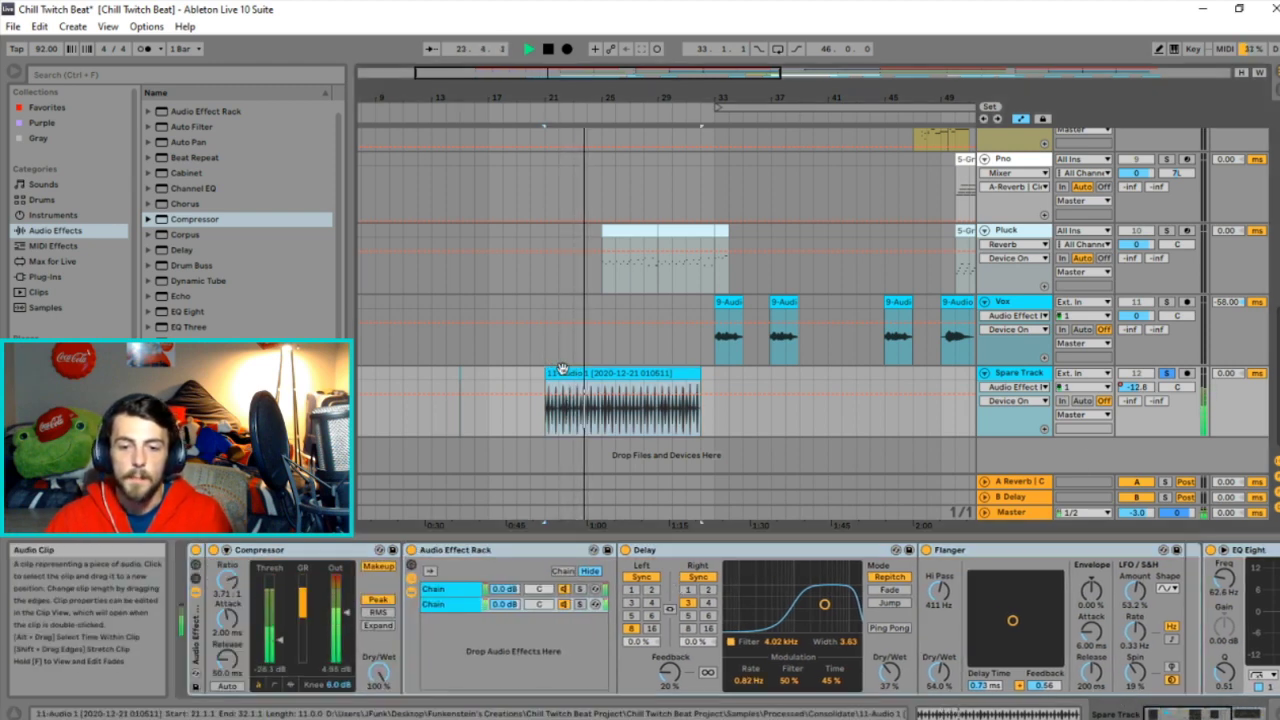
{"action": "double_click", "coordinate": [562, 369]}
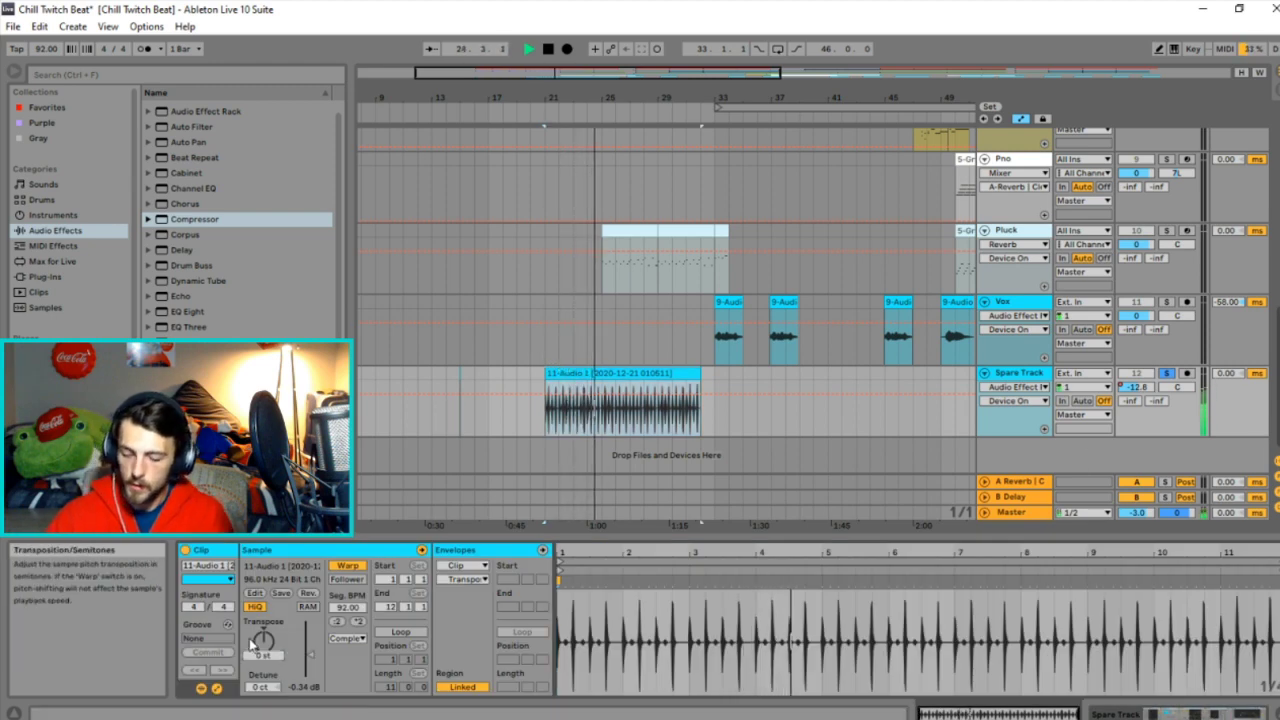
{"action": "left_click_drag", "start_coordinate": [249, 638], "coordinate": [249, 680]}
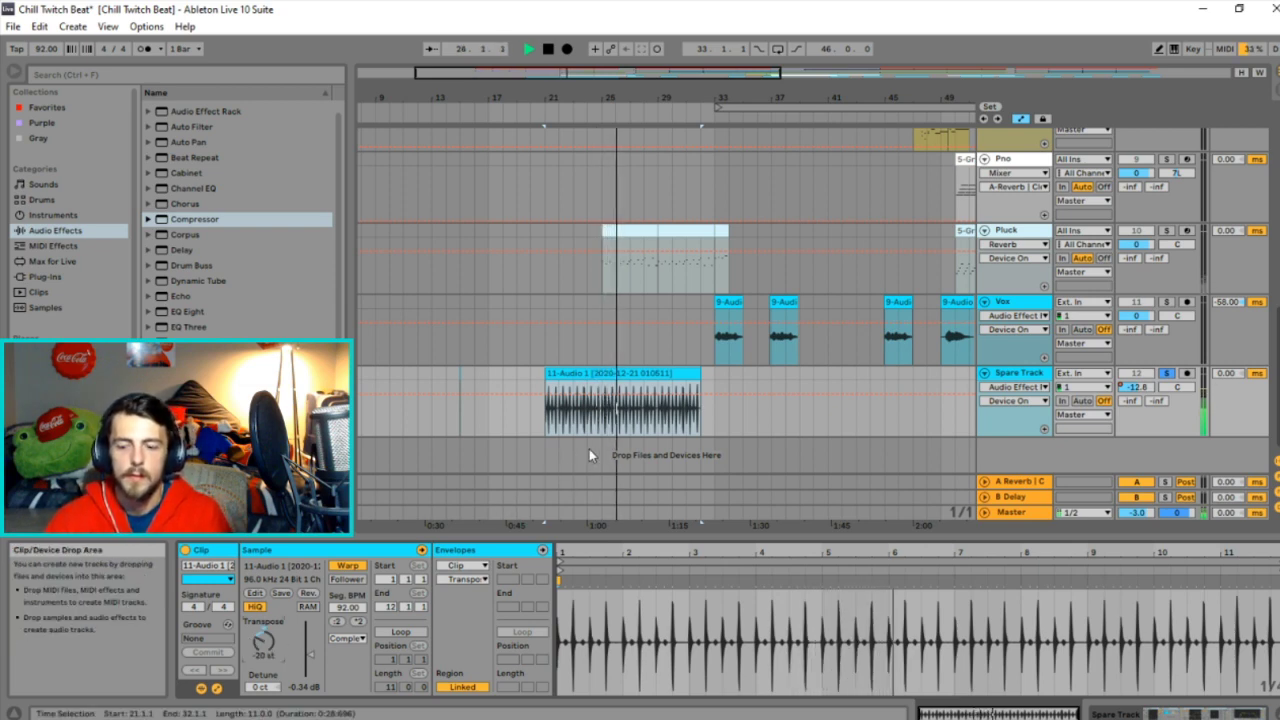
Set the Spare Track clip's warp mode to Beats with a transient envelope of 47, and its gain to -17.8 dB.
{"action": "left_click", "coordinate": [352, 638]}
{"action": "left_click", "coordinate": [345, 641]}
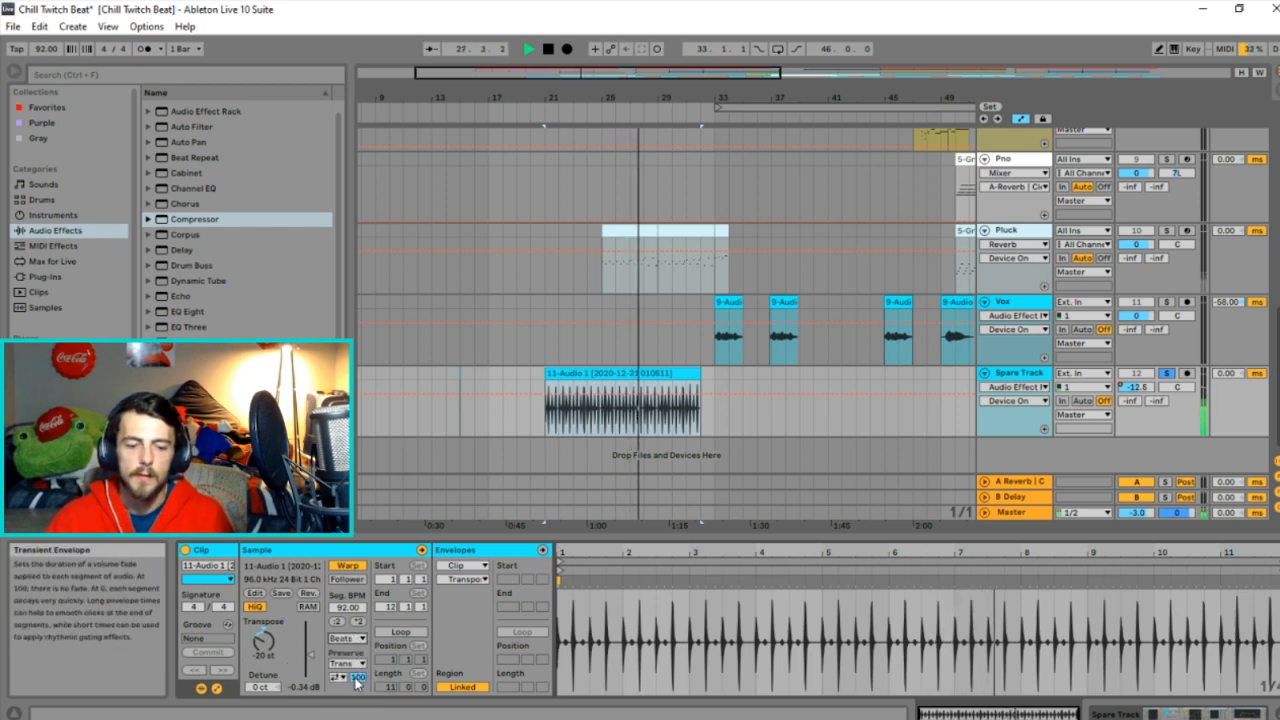
{"action": "mouse_move", "coordinate": [357, 683]}
{"action": "left_mouse_down"}
{"action": "mouse_move", "coordinate": [357, 719]}
{"action": "mouse_move", "coordinate": [357, 684]}
{"action": "left_mouse_up"}
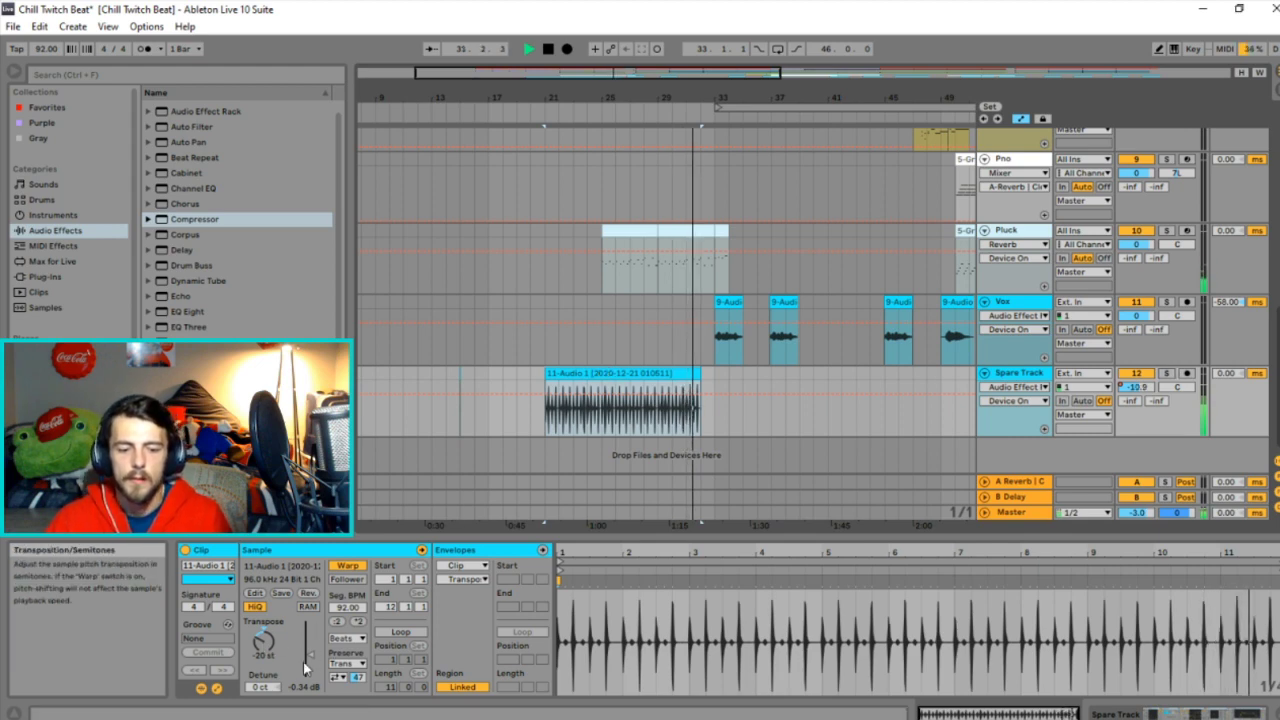
{"action": "left_click_drag", "start_coordinate": [305, 668], "coordinate": [305, 699]}
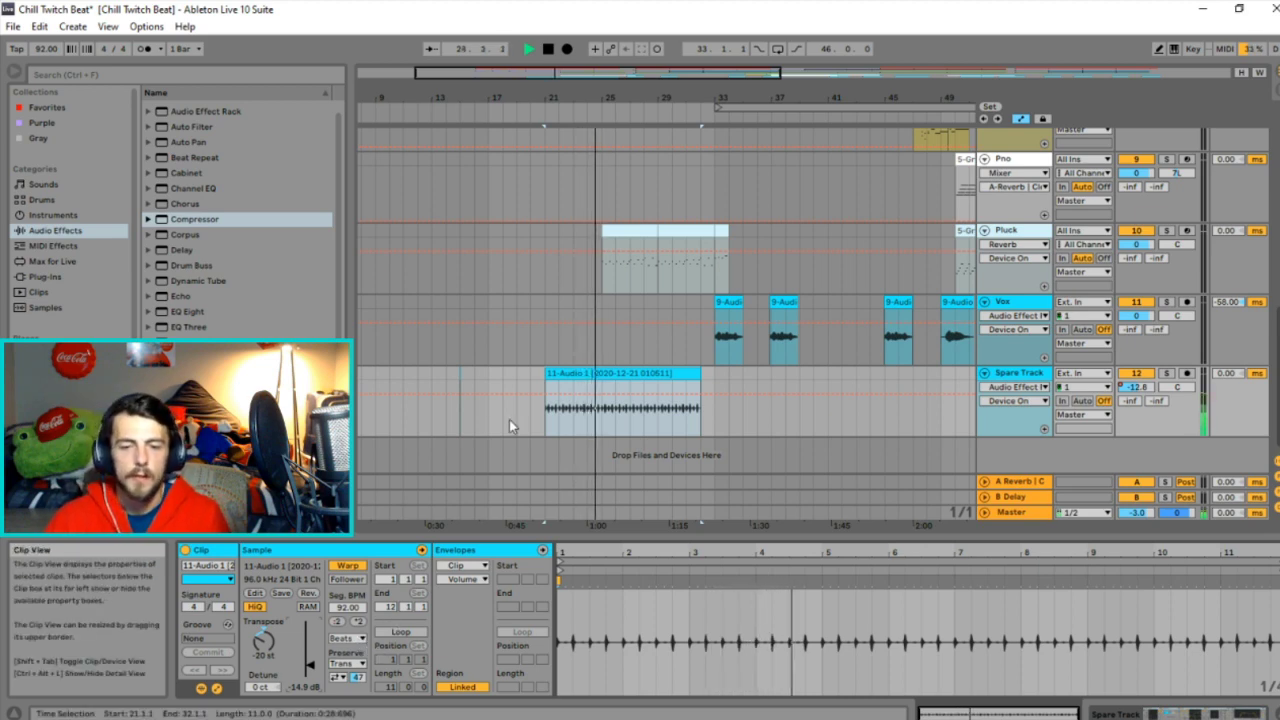
{"action": "left_click_drag", "start_coordinate": [315, 664], "coordinate": [313, 670]}
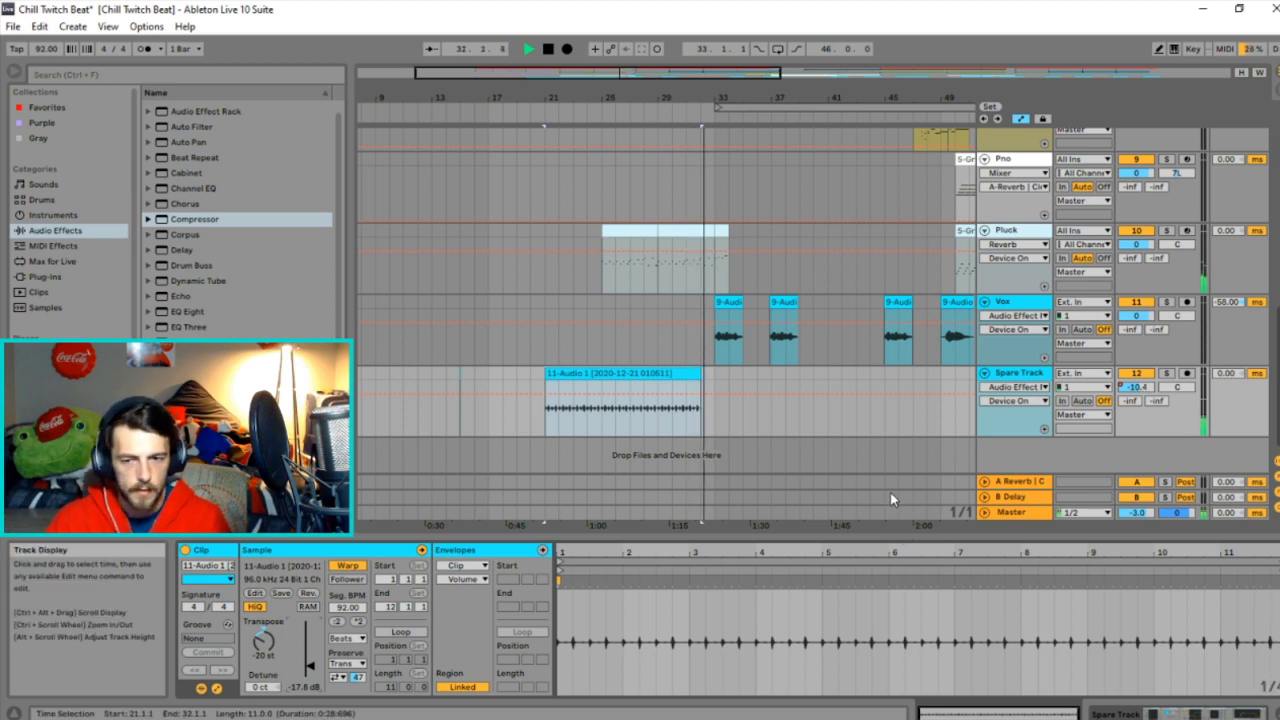
Split the Spare Track clip at bar 32, remove the short slice after it and stop playback.
{"action": "scroll", "coordinate": [712, 375], "scroll_direction": "up", "scroll_amount": 5, "text": "ctrl"}
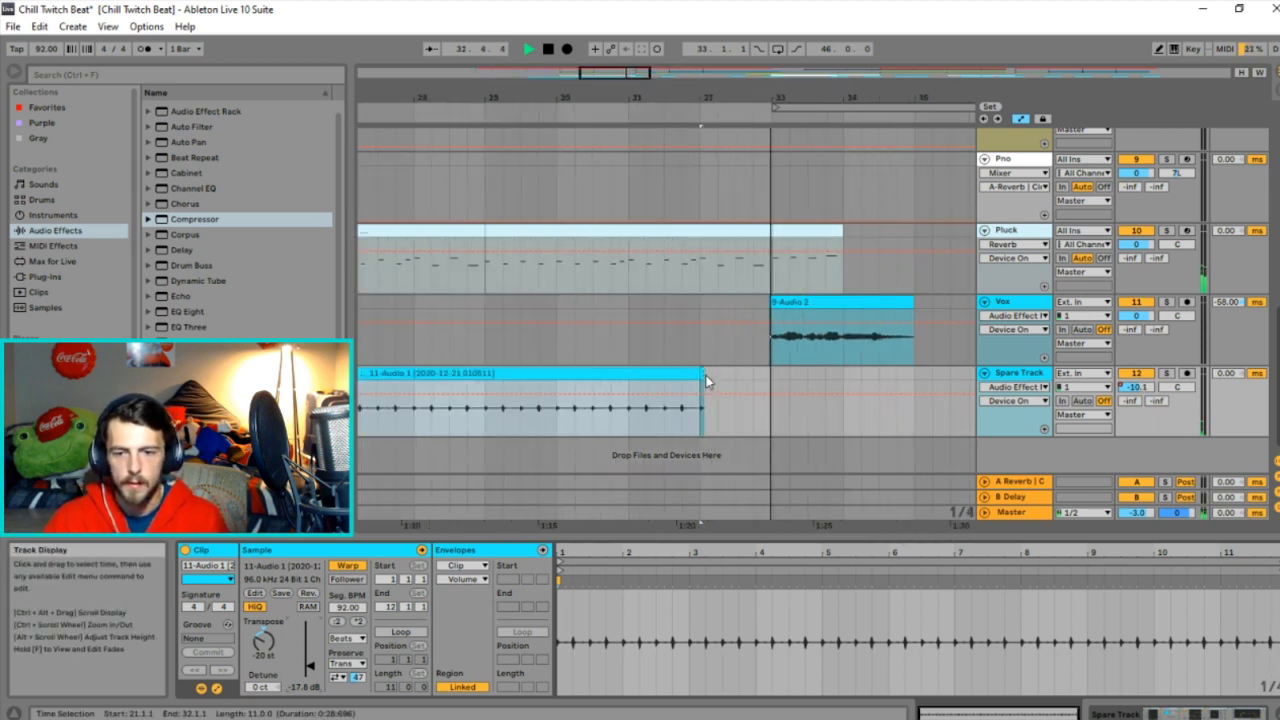
{"action": "scroll", "coordinate": [705, 380], "scroll_direction": "up", "scroll_amount": 4, "text": "ctrl"}
{"action": "left_click", "coordinate": [685, 400]}
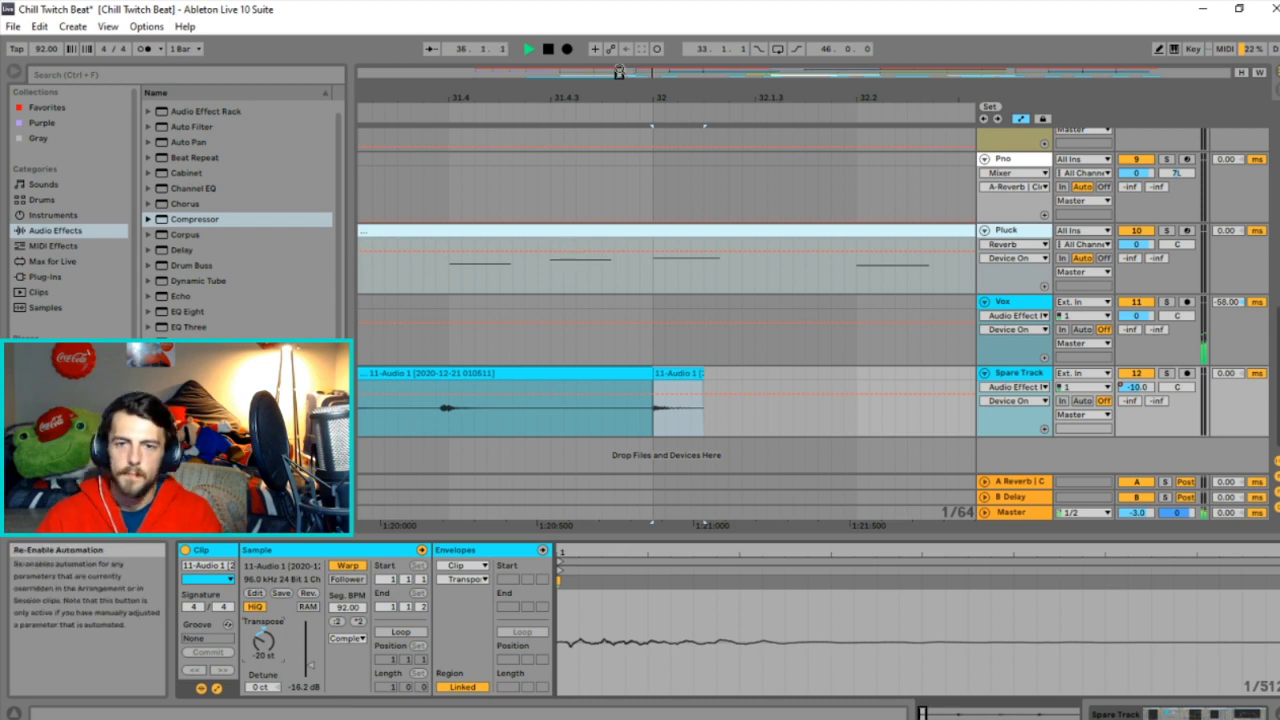
{"action": "left_click_drag", "start_coordinate": [620, 72], "coordinate": [620, 145]}
{"action": "key", "text": "space"}
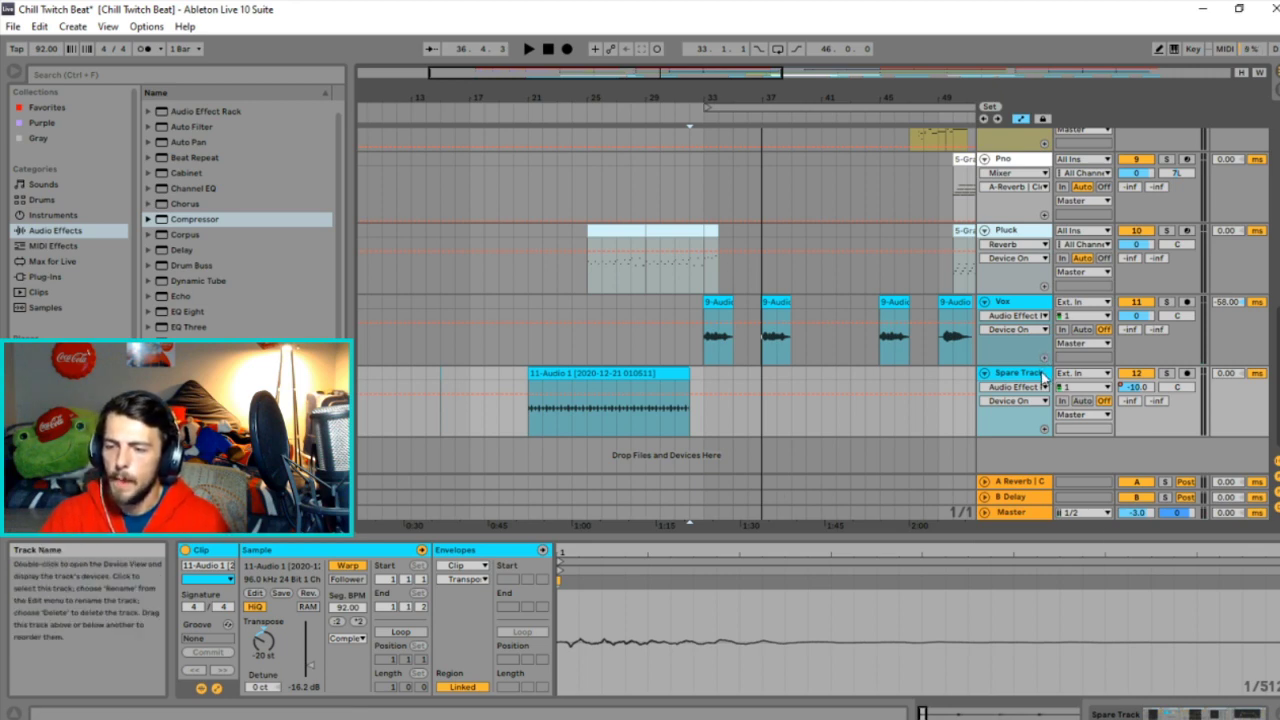
Turn on Mono in the last Clean Utility of the Master track's chain and play from bar 32.
{"action": "left_click", "coordinate": [1014, 513]}
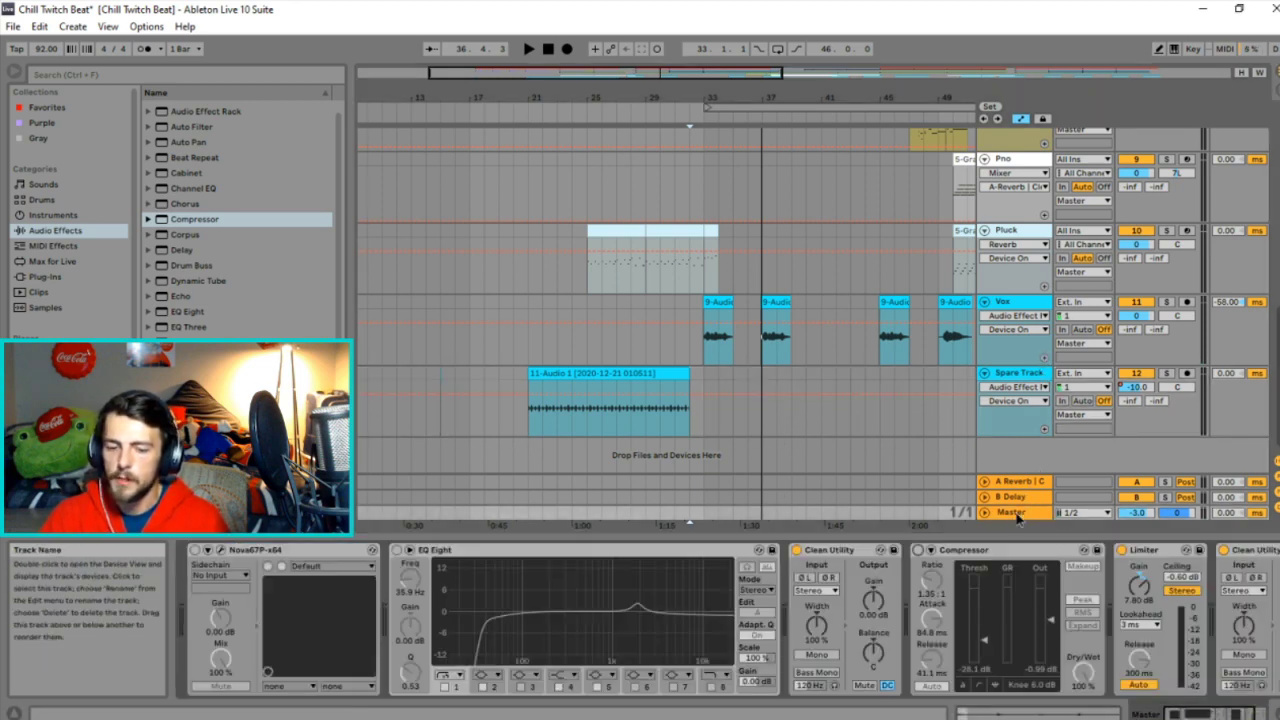
{"action": "left_click", "coordinate": [1198, 714]}
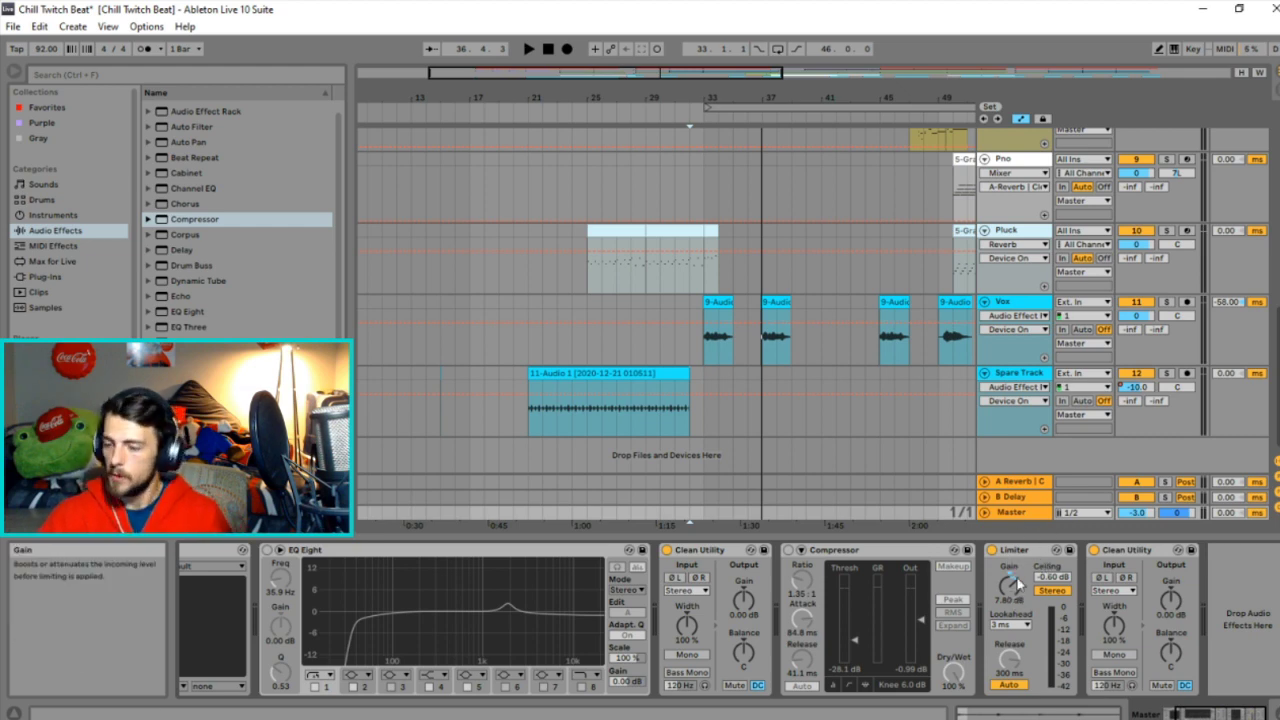
{"action": "left_click", "coordinate": [1114, 655]}
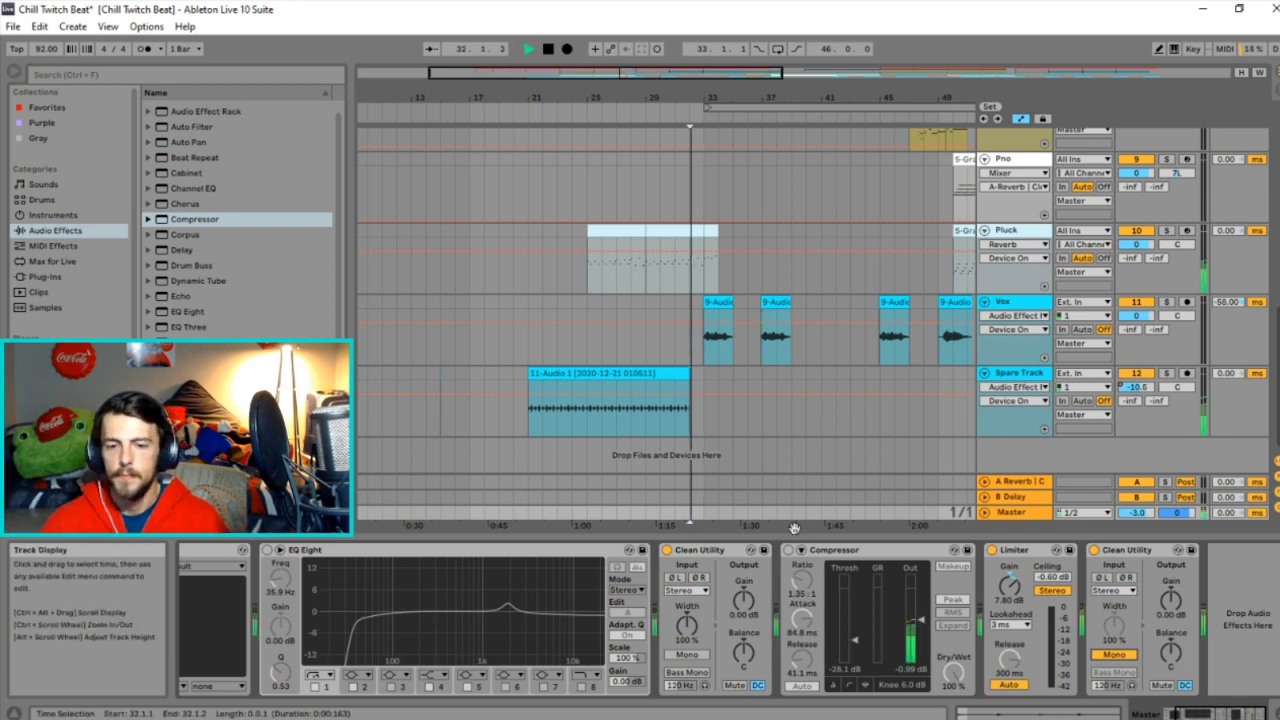
Look over the whole arrangement up to the Pad track and place the insert marker at bar 34 on the Brush Kit track.
{"action": "left_click", "coordinate": [532, 413]}
{"action": "scroll", "coordinate": [541, 360], "scroll_direction": "down", "scroll_amount": 5}
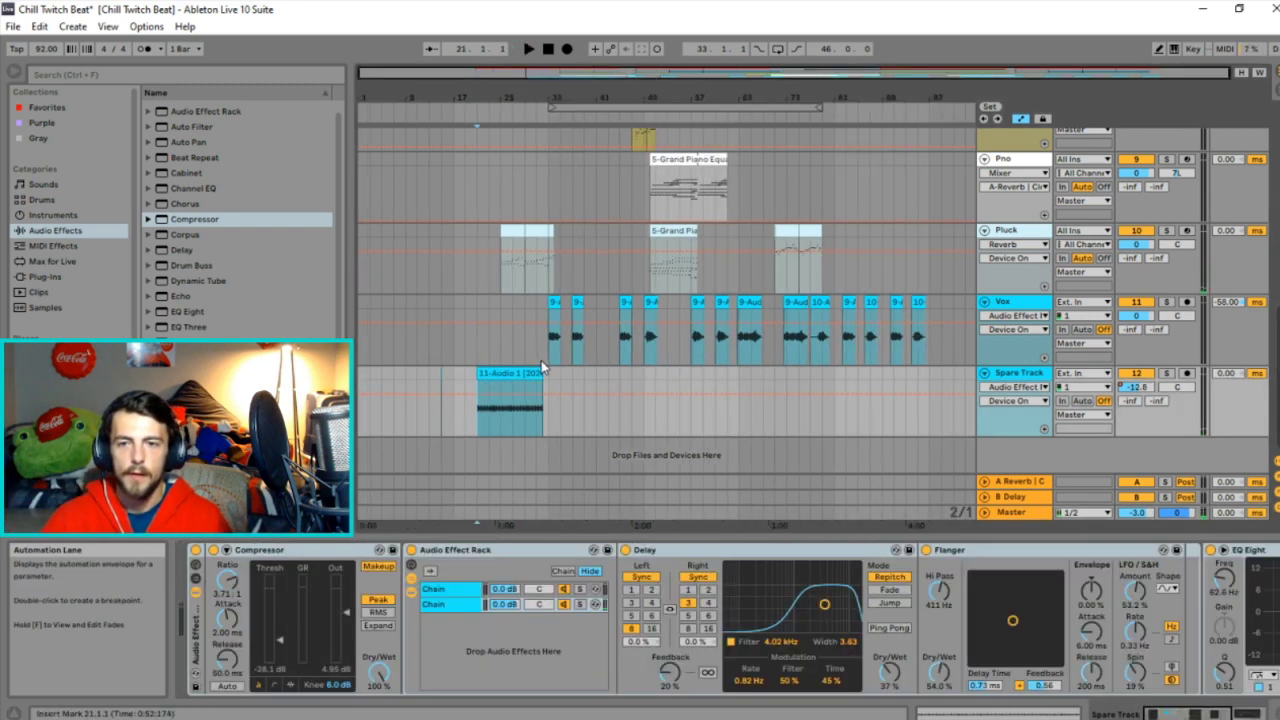
{"action": "scroll", "coordinate": [503, 344], "scroll_direction": "up", "scroll_amount": 3}
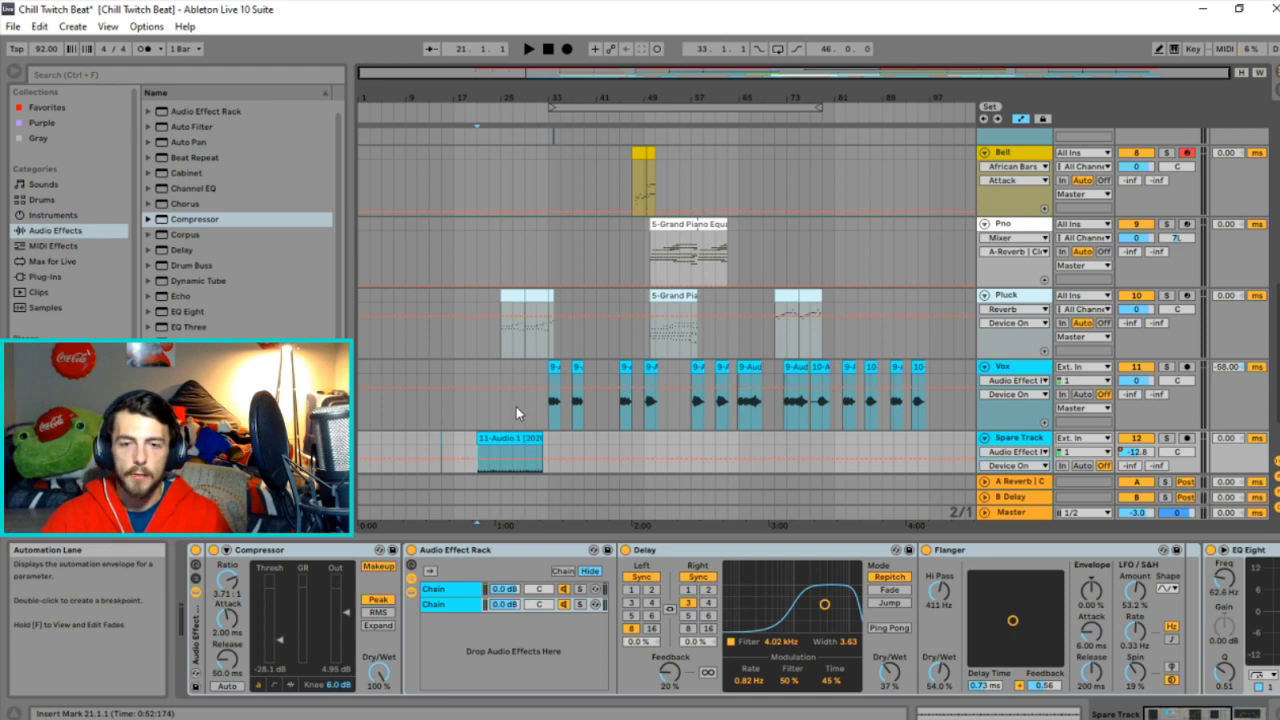
{"action": "scroll", "coordinate": [516, 389], "scroll_direction": "up", "scroll_amount": 10}
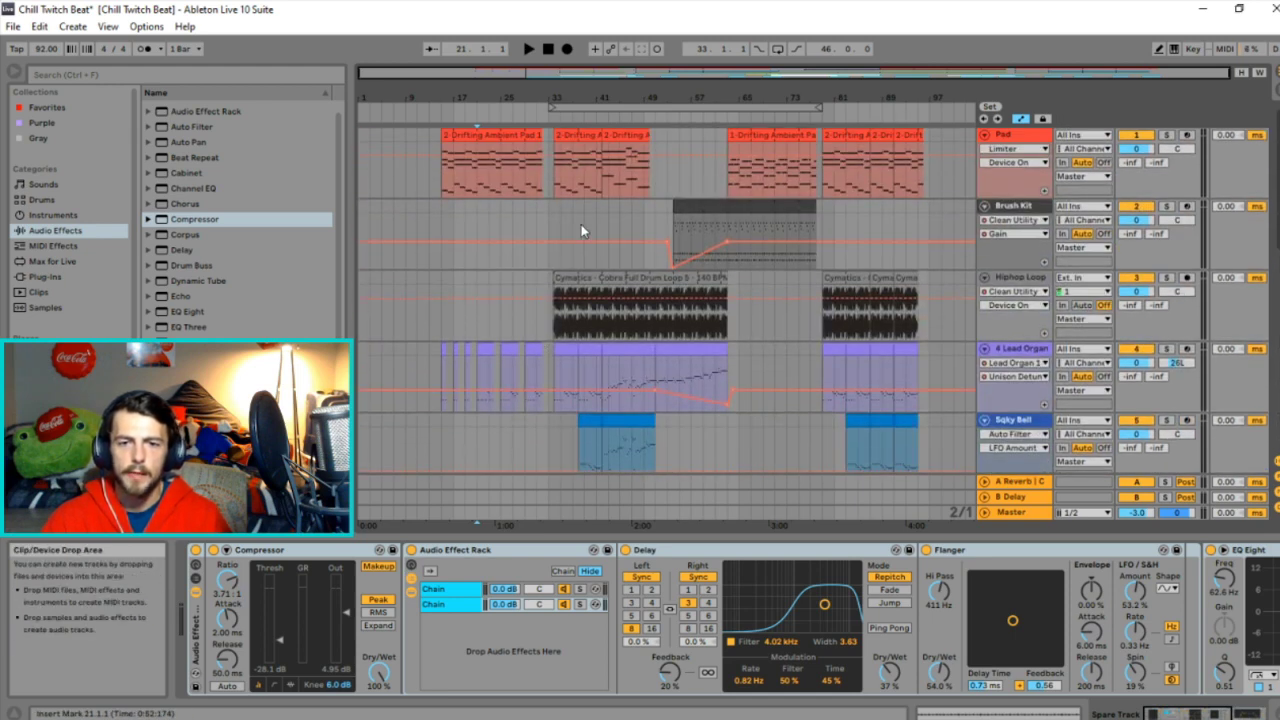
{"action": "left_click", "coordinate": [554, 206]}
{"action": "key", "text": "plus"}
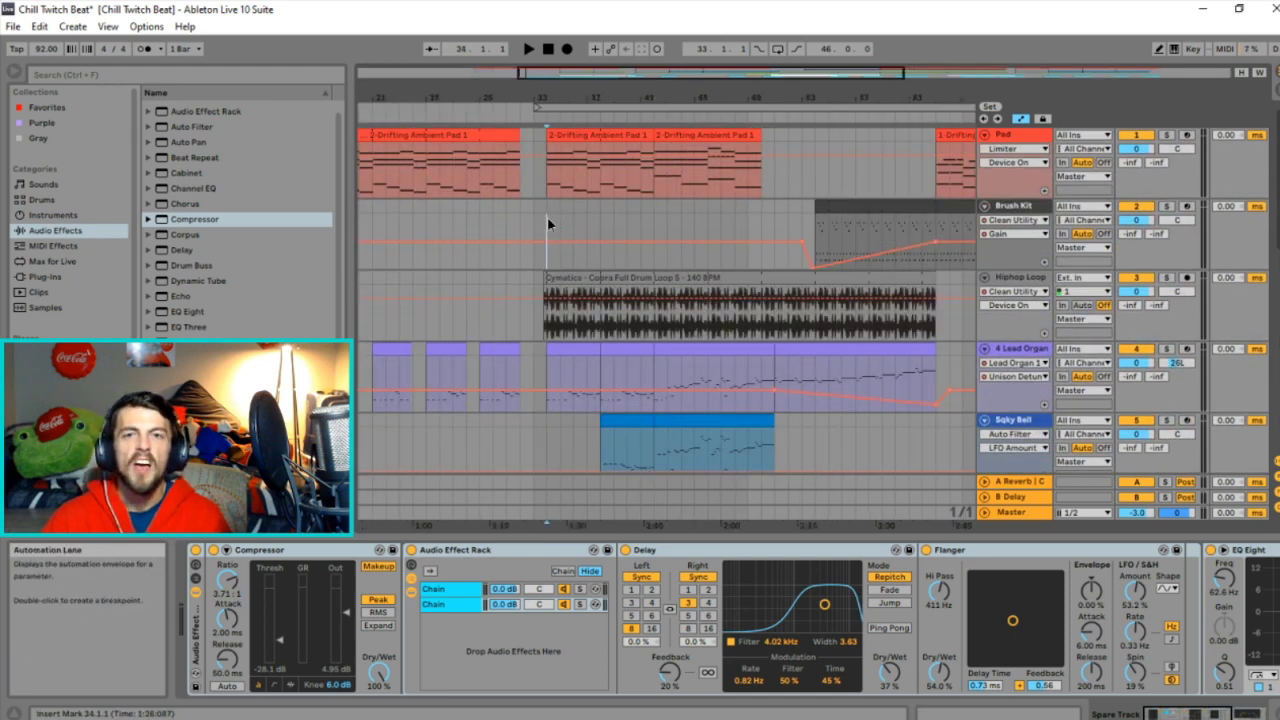
Add a locator named "Beefy Section" at 33.4.4 and start playback from there.
{"action": "left_click", "coordinate": [547, 216]}
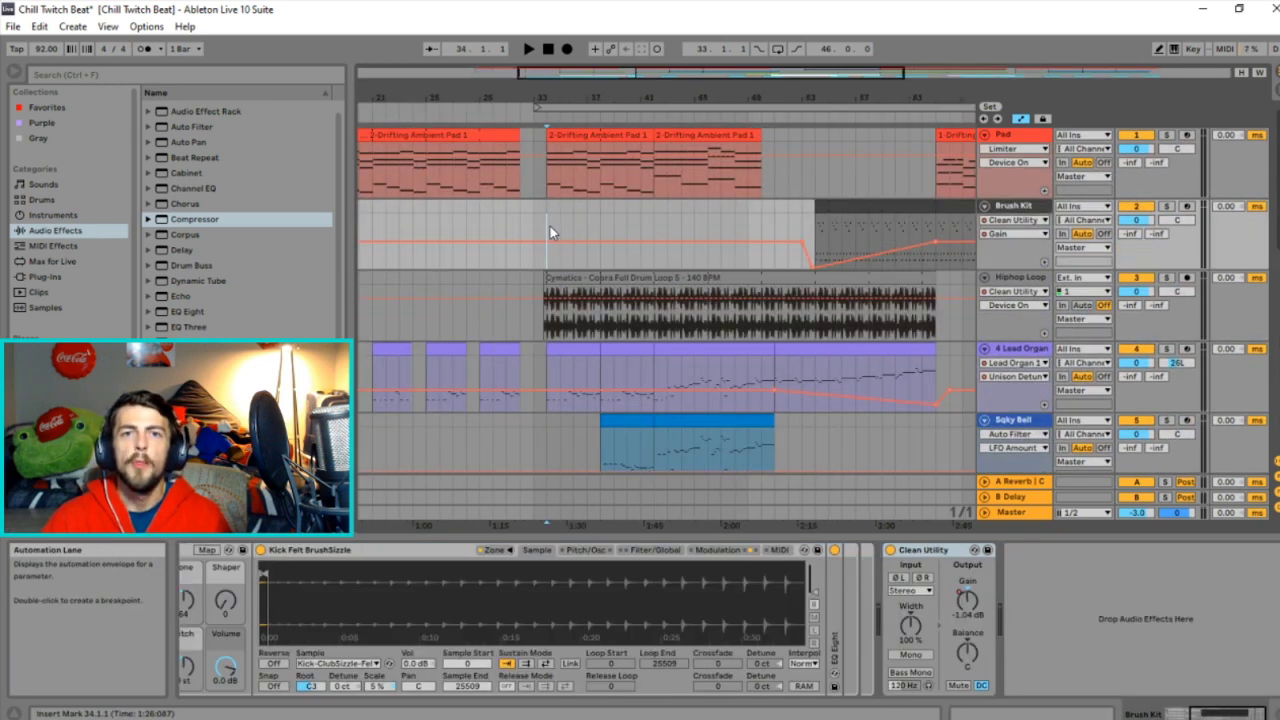
{"action": "right_click", "coordinate": [545, 116]}
{"action": "left_click", "coordinate": [645, 157]}
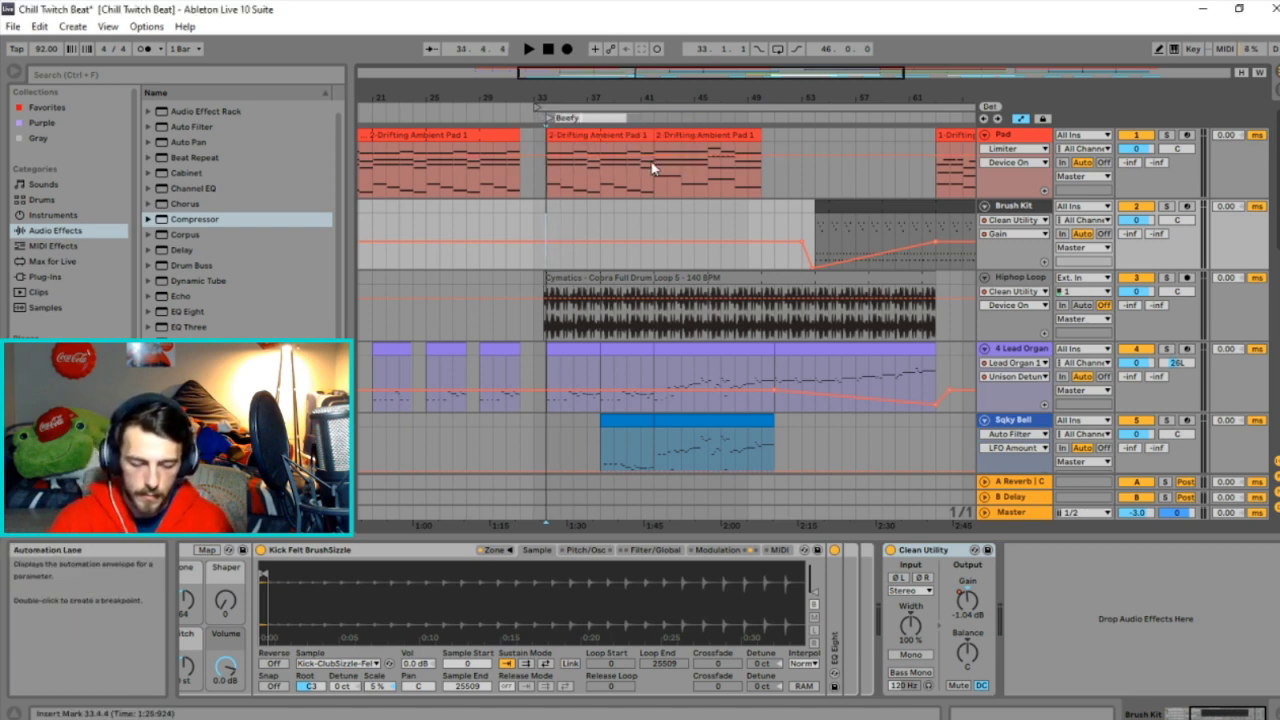
{"action": "key", "text": "Return"}
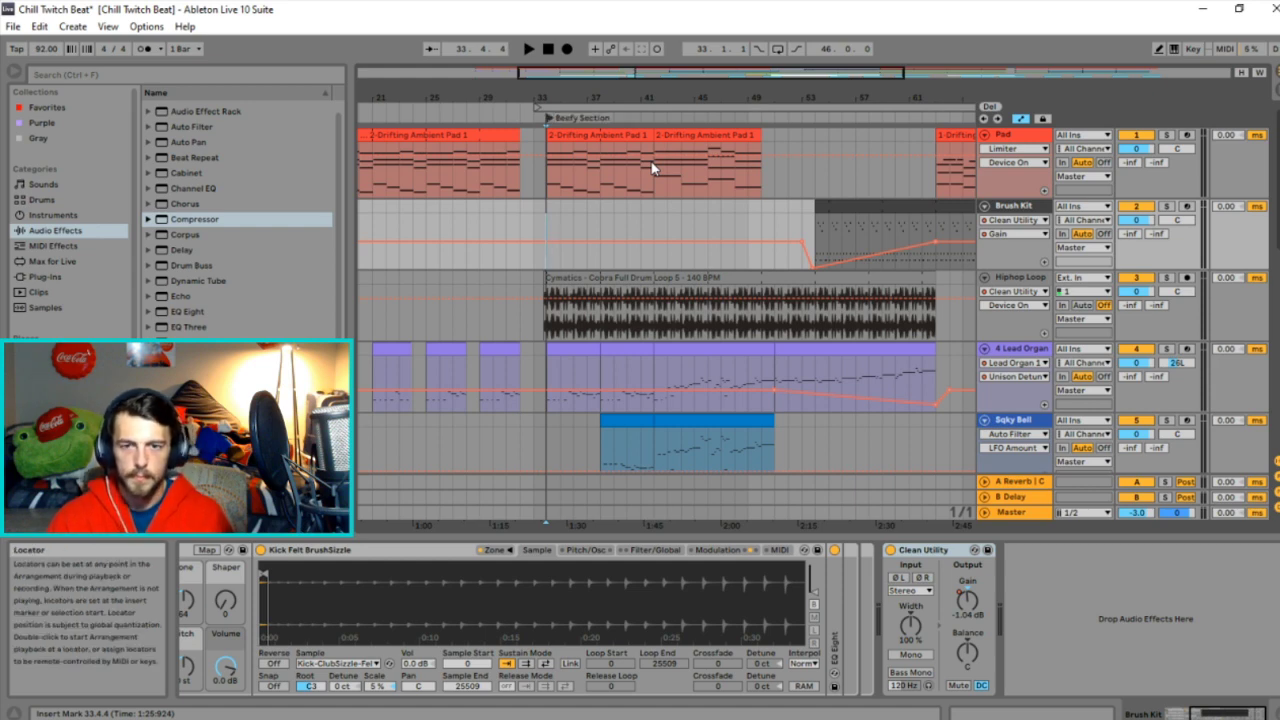
{"action": "key", "text": "space"}
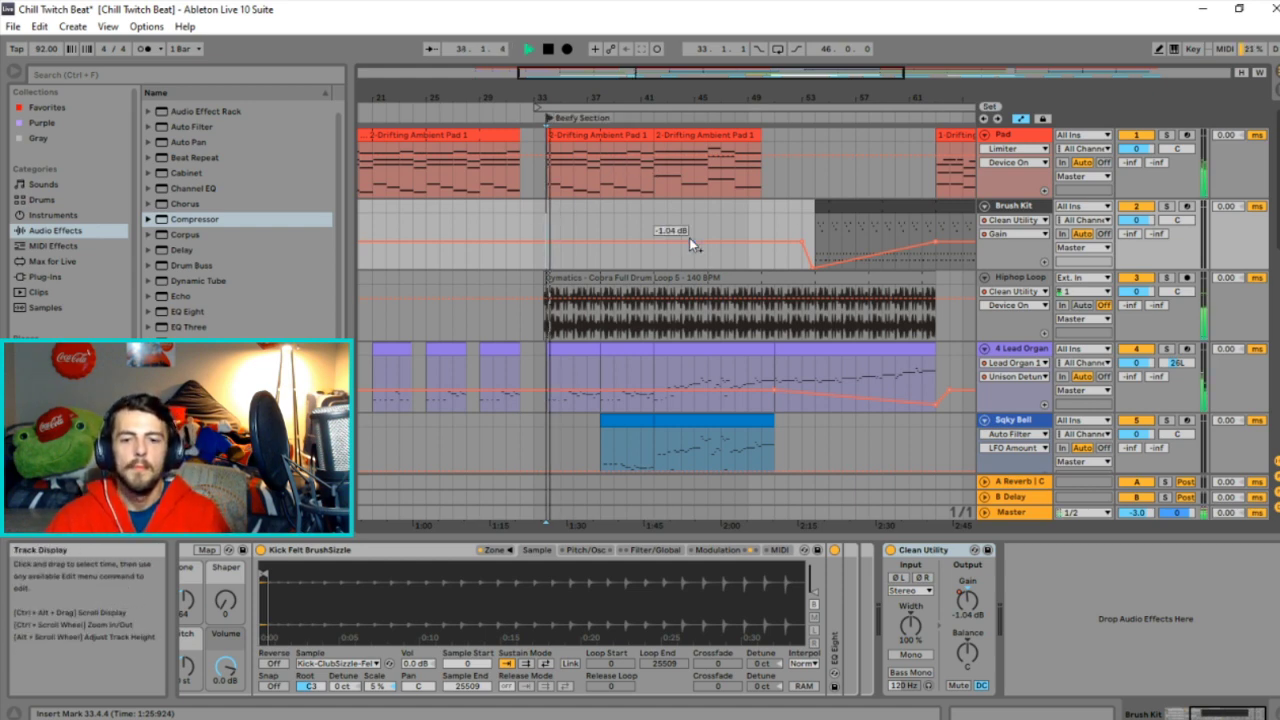
Reset the panning of the Lead Organ and Pno tracks to centre.
{"action": "scroll", "coordinate": [770, 300], "scroll_direction": "down", "scroll_amount": 2}
{"action": "scroll", "coordinate": [825, 401], "scroll_direction": "down", "scroll_amount": 2}
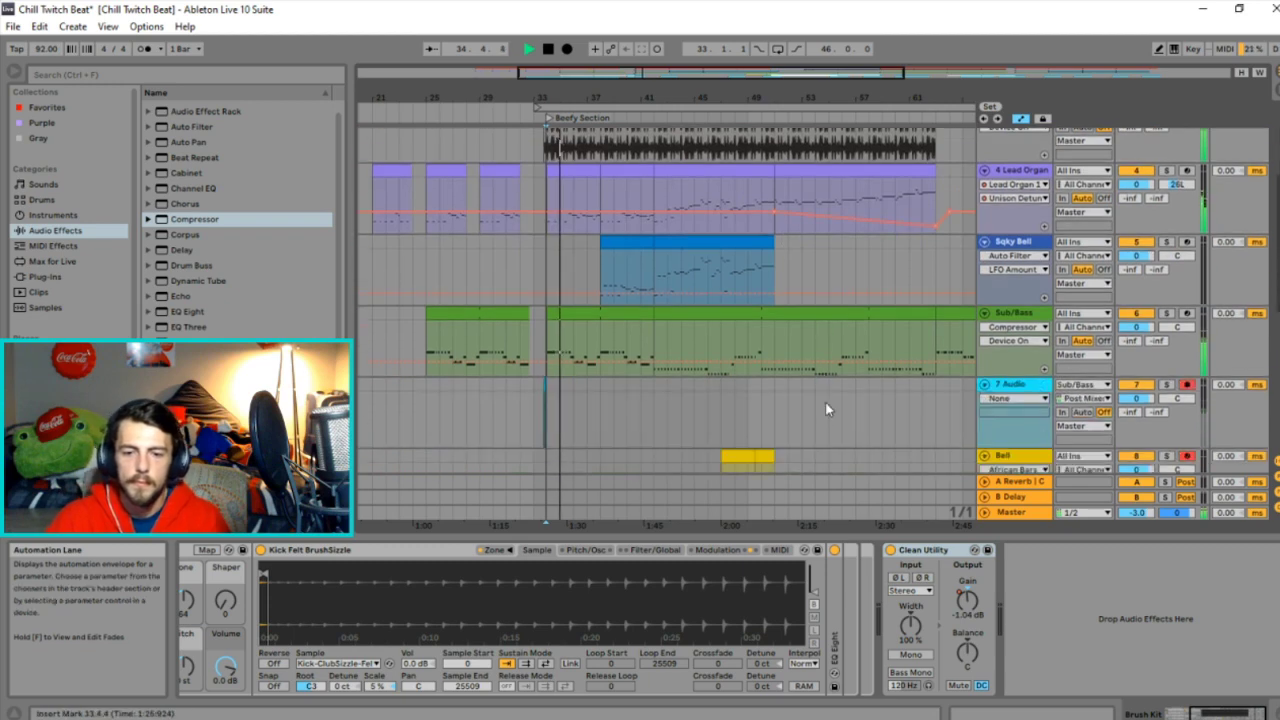
{"action": "scroll", "coordinate": [827, 386], "scroll_direction": "up", "scroll_amount": 2}
{"action": "scroll", "coordinate": [827, 380], "scroll_direction": "up", "scroll_amount": 2}
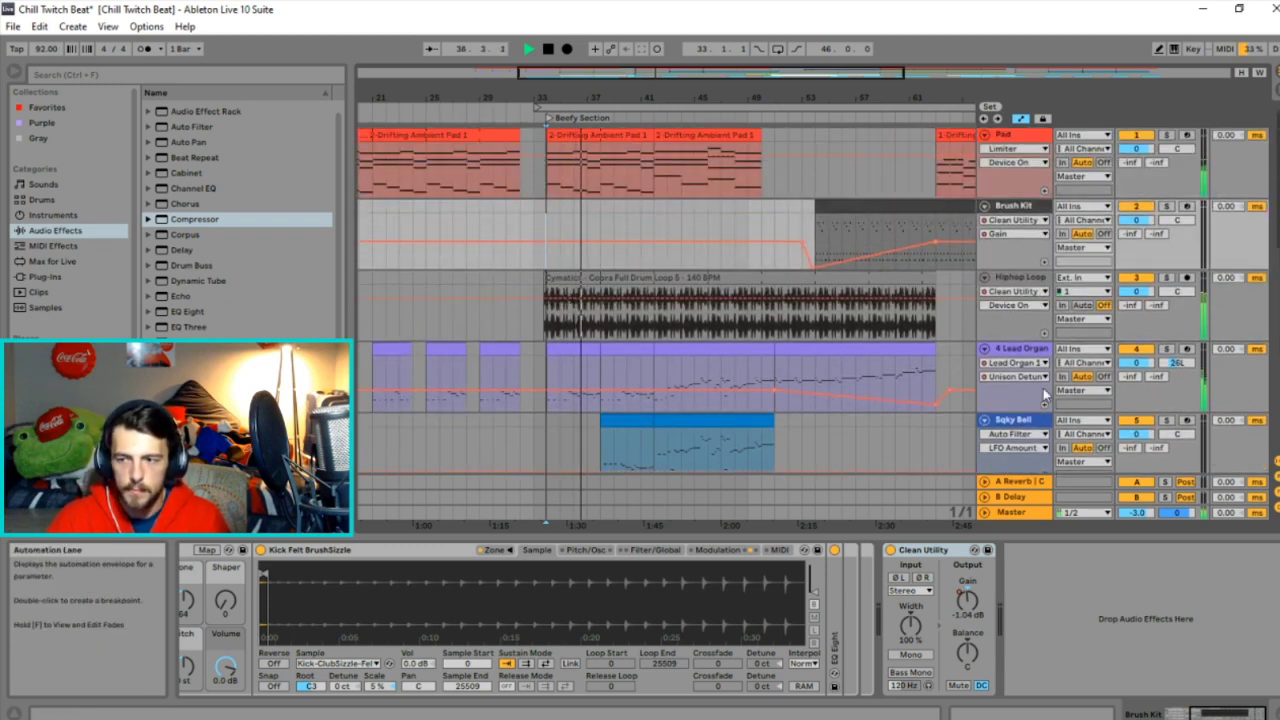
{"action": "left_click", "coordinate": [1179, 364]}
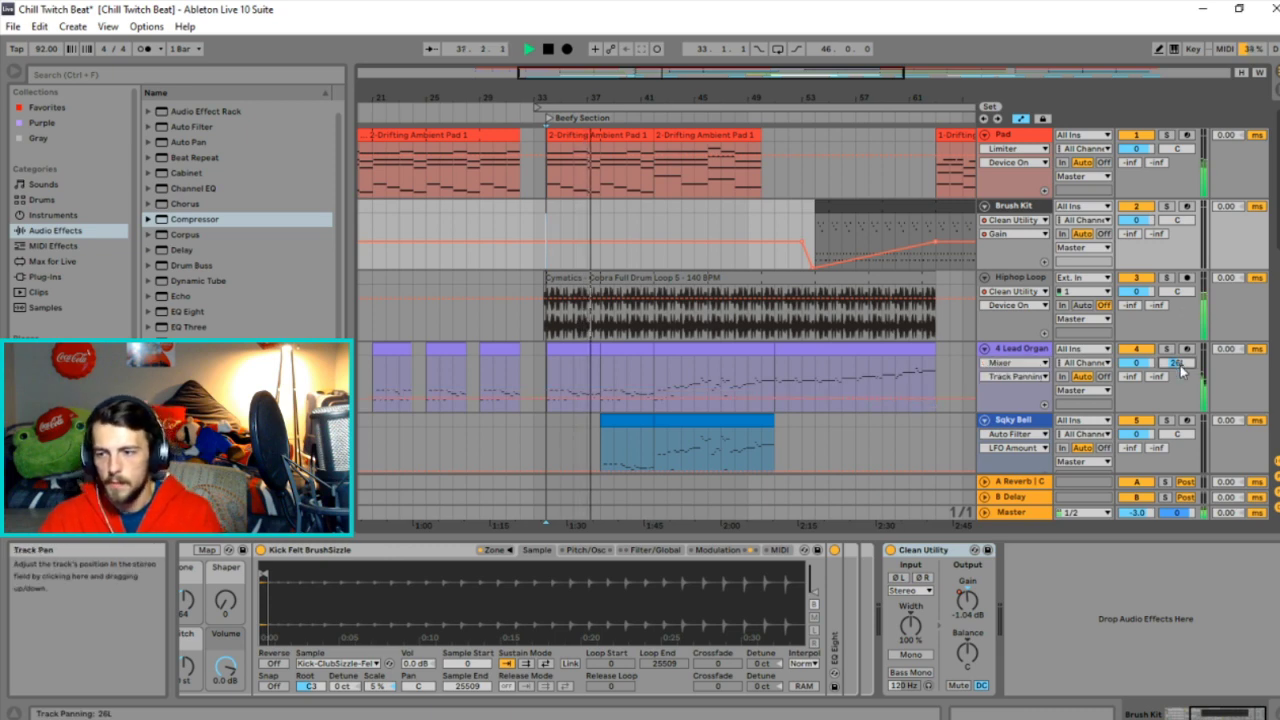
{"action": "scroll", "coordinate": [1182, 370], "scroll_direction": "down", "scroll_amount": 8}
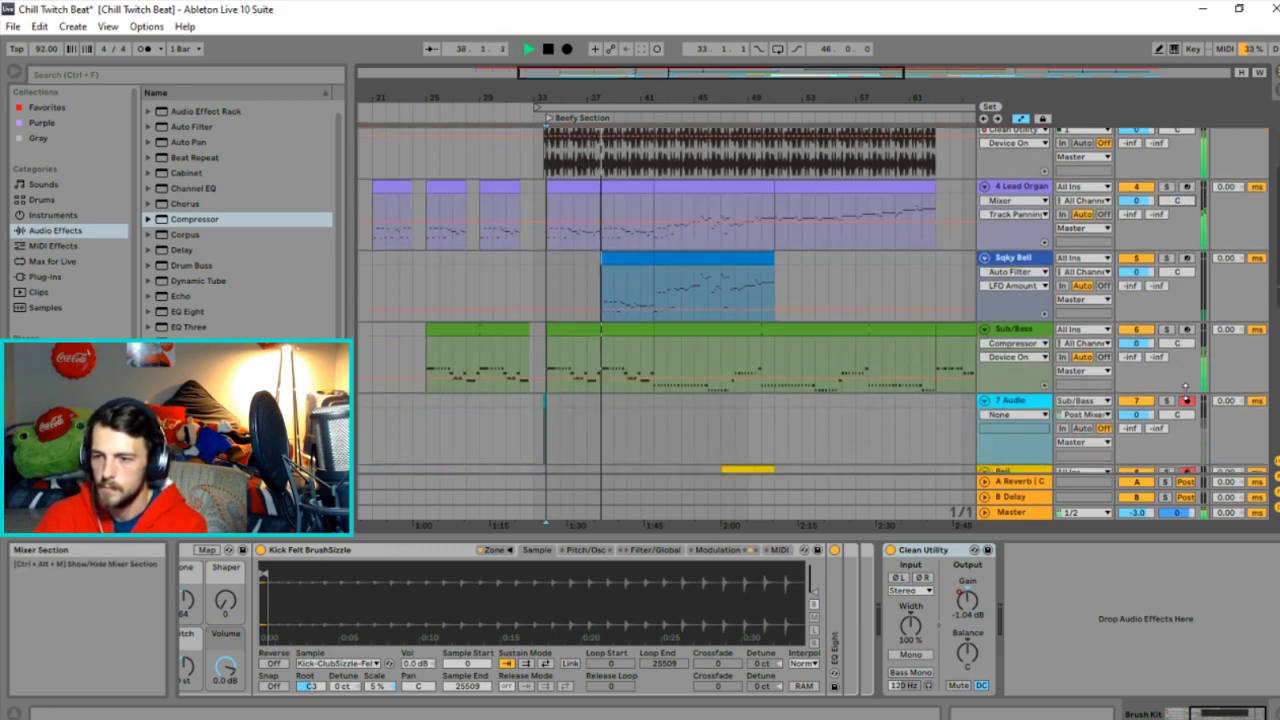
{"action": "scroll", "coordinate": [1185, 392], "scroll_direction": "down", "scroll_amount": 3}
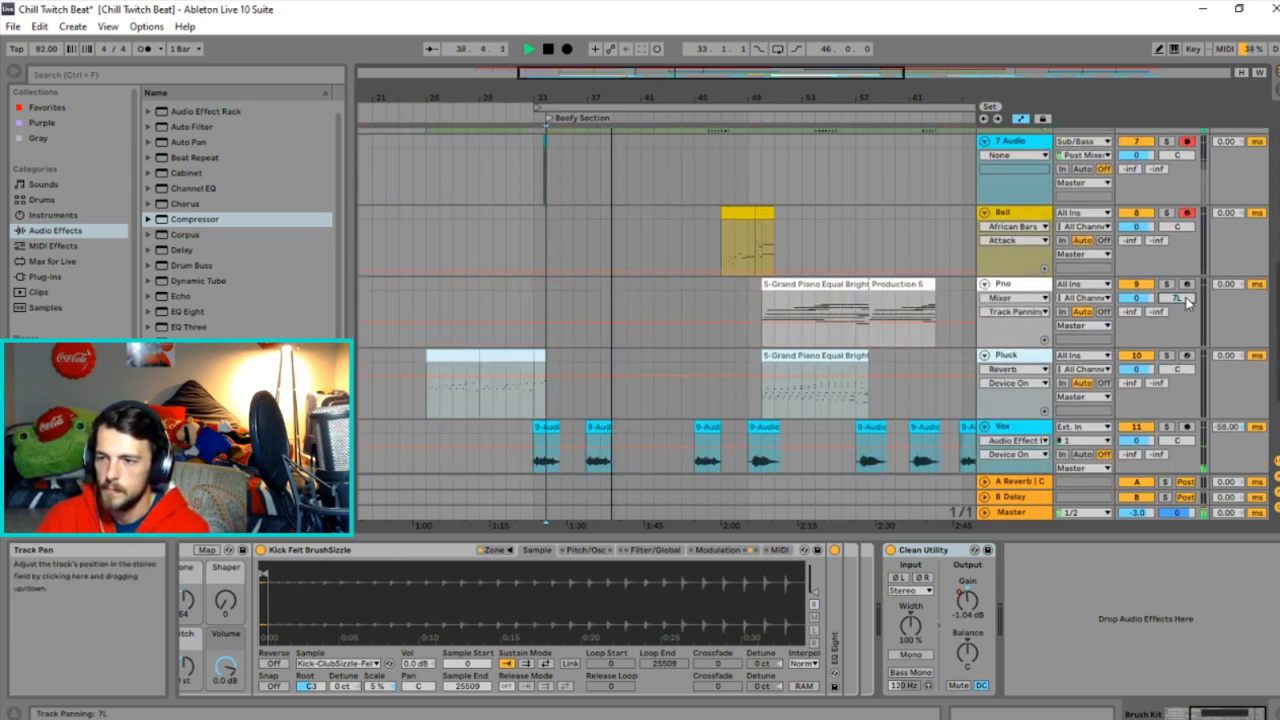
{"action": "scroll", "coordinate": [1196, 345], "scroll_direction": "down", "scroll_amount": 2}
Add a Clean Utility after the Spectrum at the end of the Lead Organ chain, with a gain of -2.00 dB.
{"action": "scroll", "coordinate": [1188, 373], "scroll_direction": "up", "scroll_amount": 7}
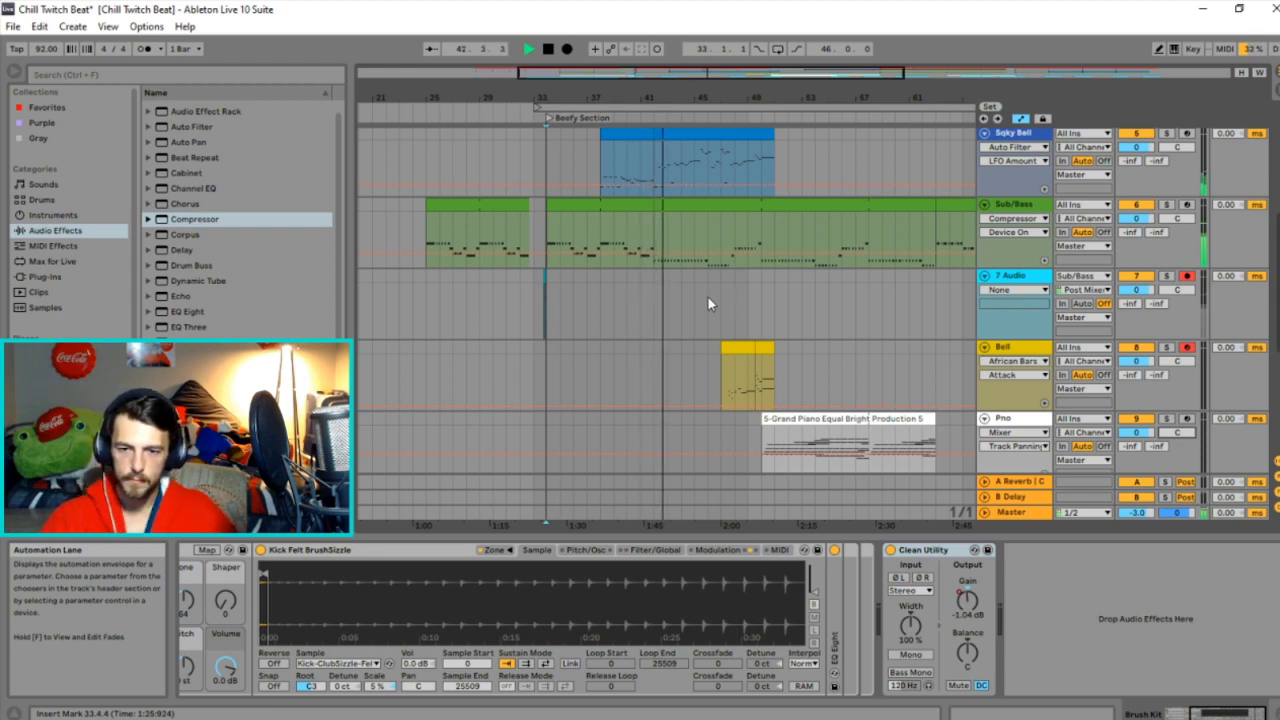
{"action": "scroll", "coordinate": [711, 276], "scroll_direction": "up", "scroll_amount": 4}
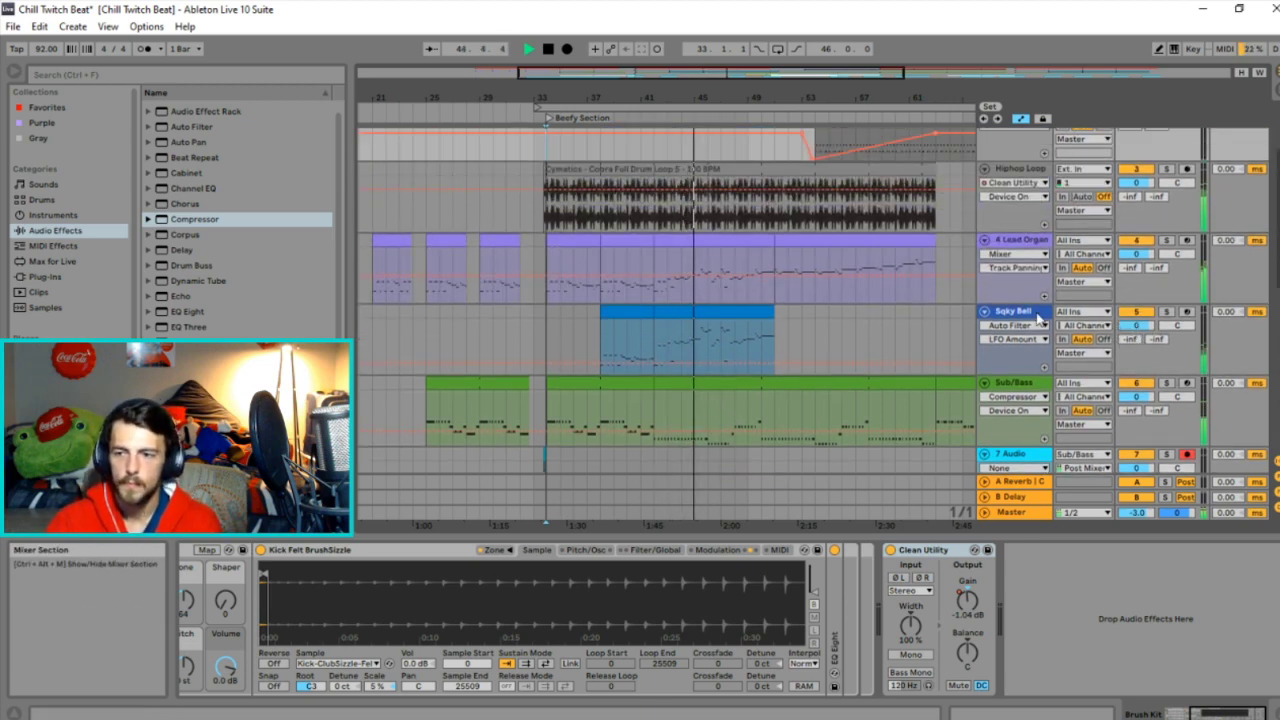
{"action": "left_click", "coordinate": [1033, 263]}
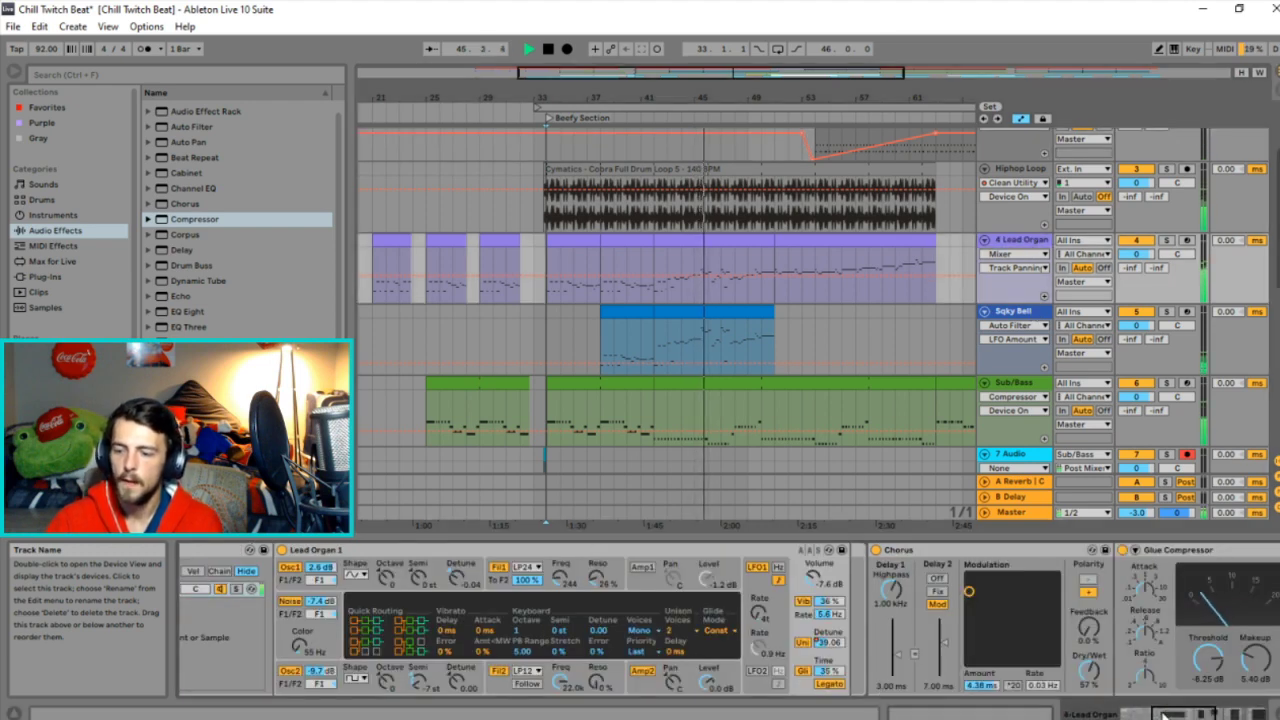
{"action": "left_click", "coordinate": [1163, 714]}
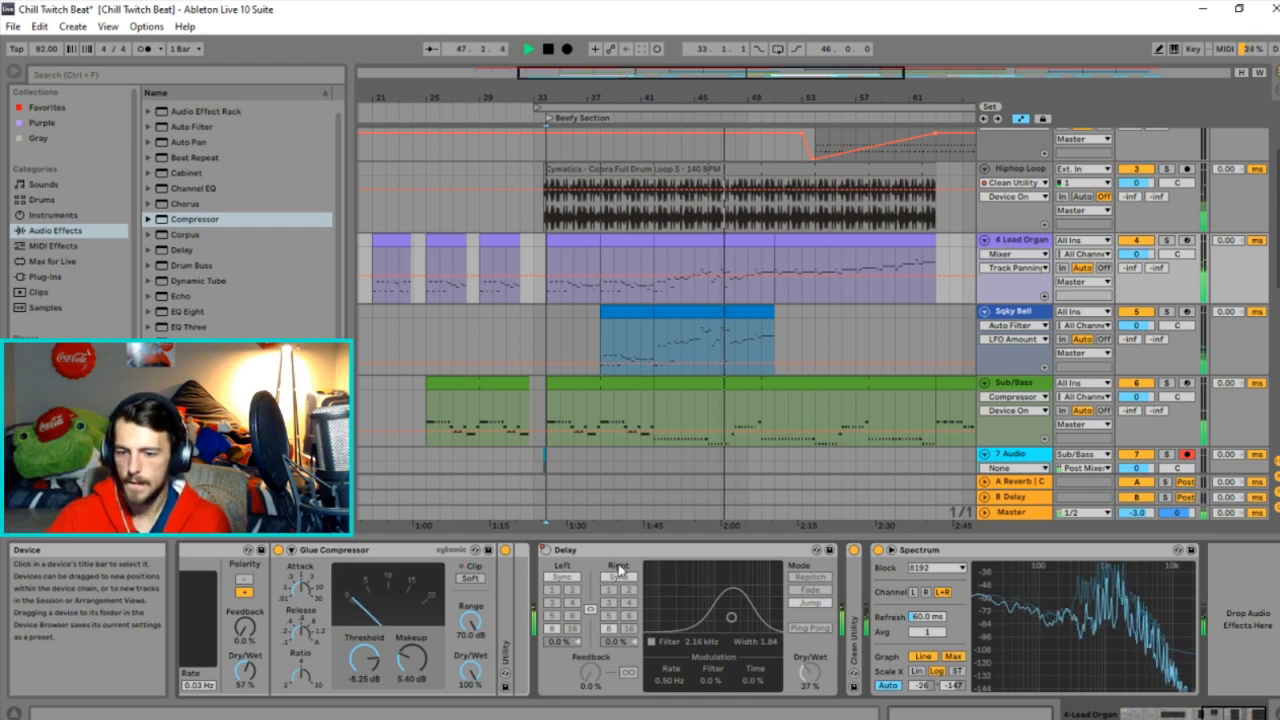
{"action": "scroll", "coordinate": [240, 220], "scroll_direction": "down", "scroll_amount": 1}
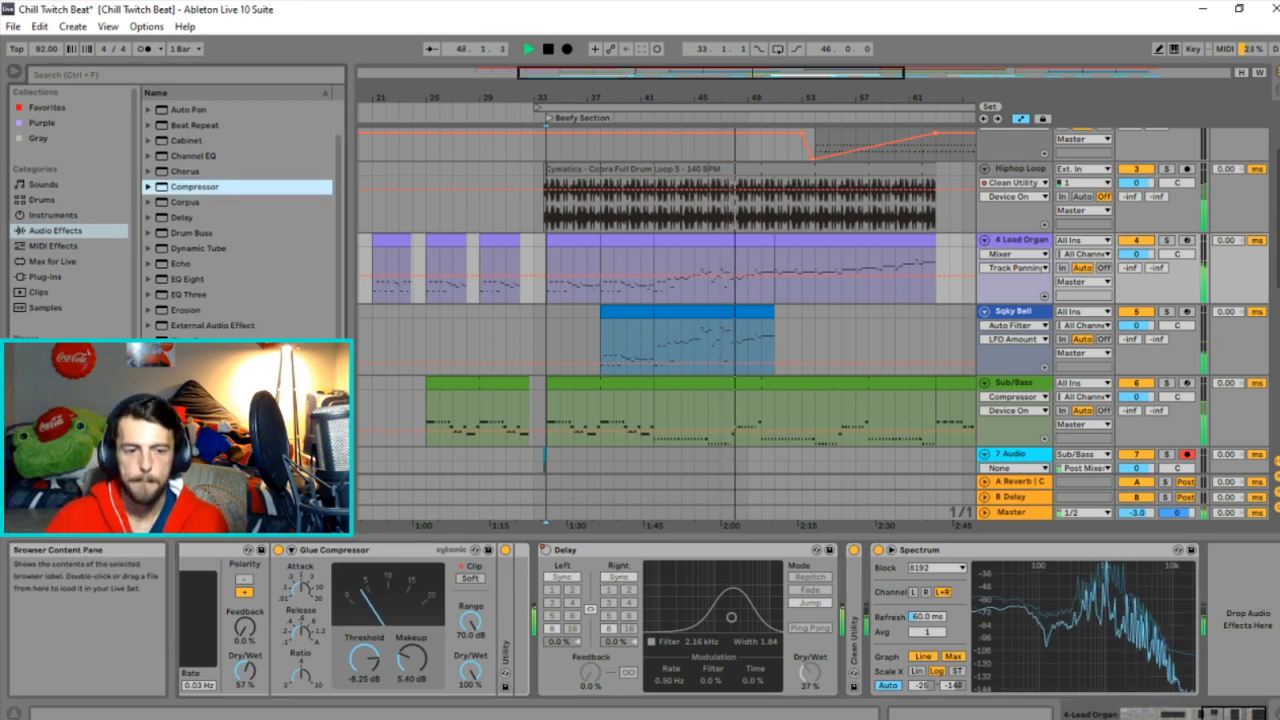
{"action": "scroll", "coordinate": [240, 220], "scroll_direction": "down", "scroll_amount": 5}
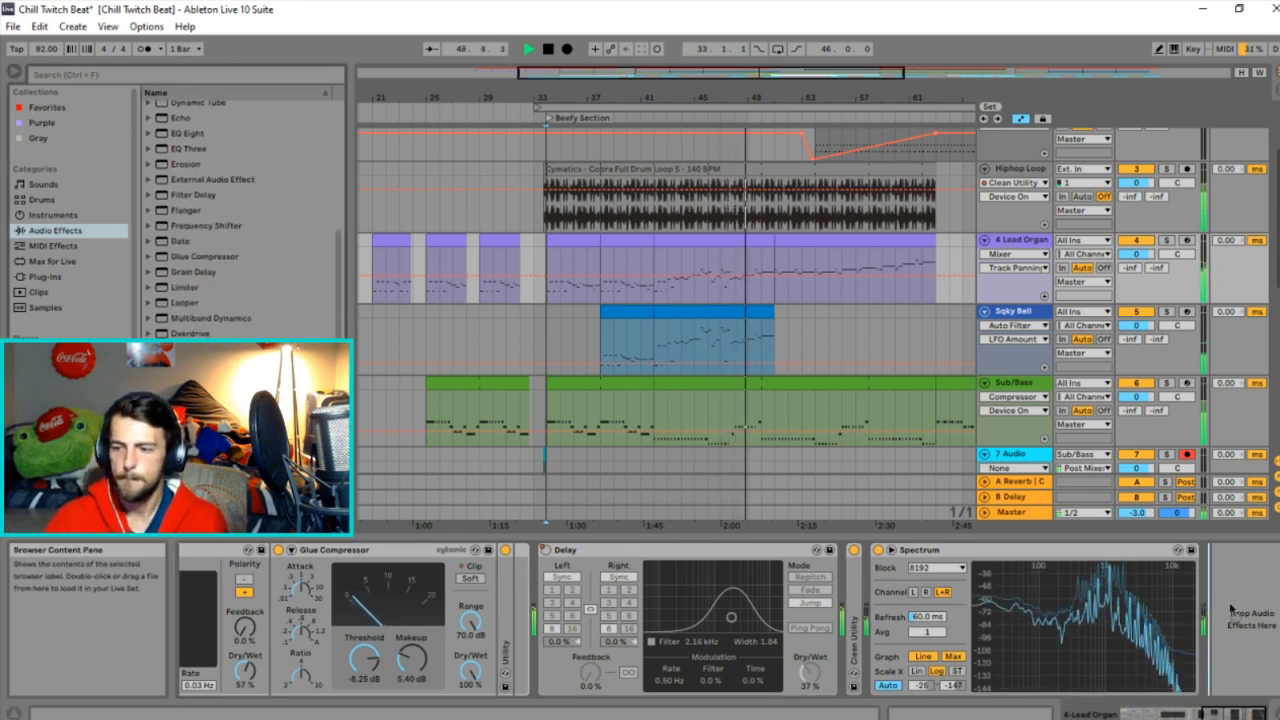
{"action": "left_click_drag", "start_coordinate": [1220, 614], "coordinate": [1222, 612]}
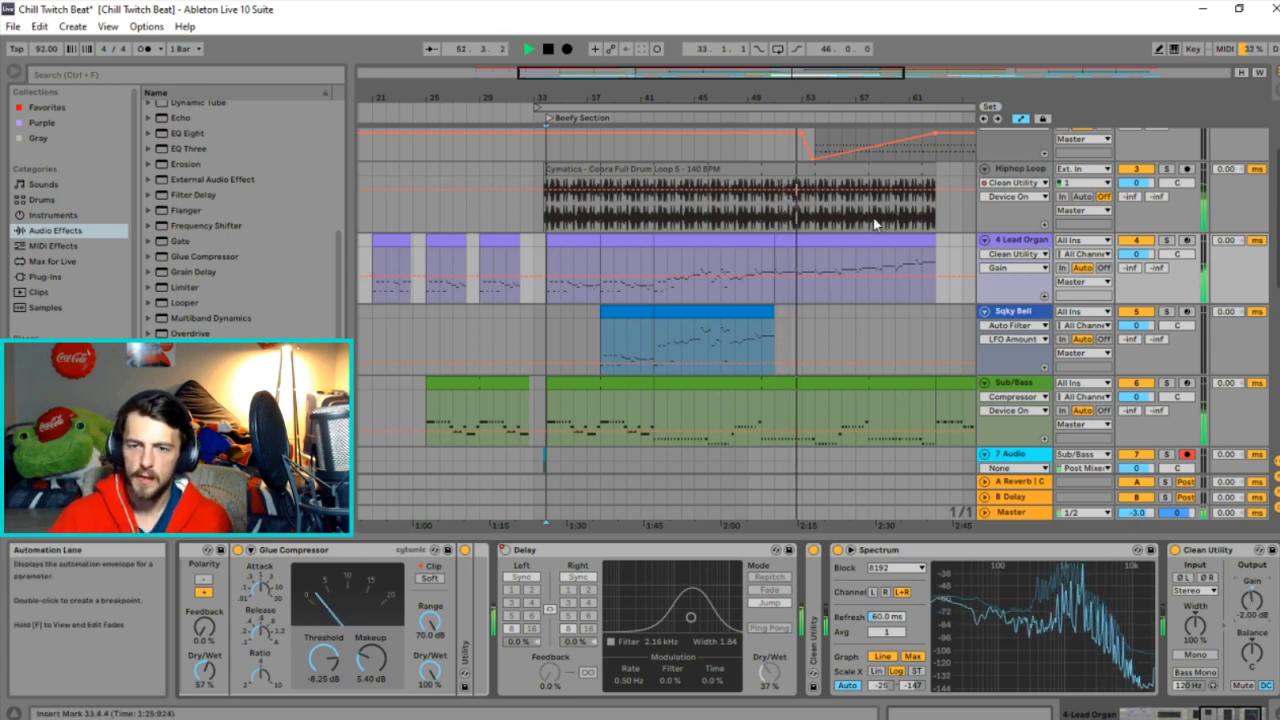
Lower the velocities of the upper notes, G4 to D5, to 17-27 in the Pluck track's Grand Piano clip at bar 50.
{"action": "scroll", "coordinate": [823, 262], "scroll_direction": "up", "scroll_amount": 3}
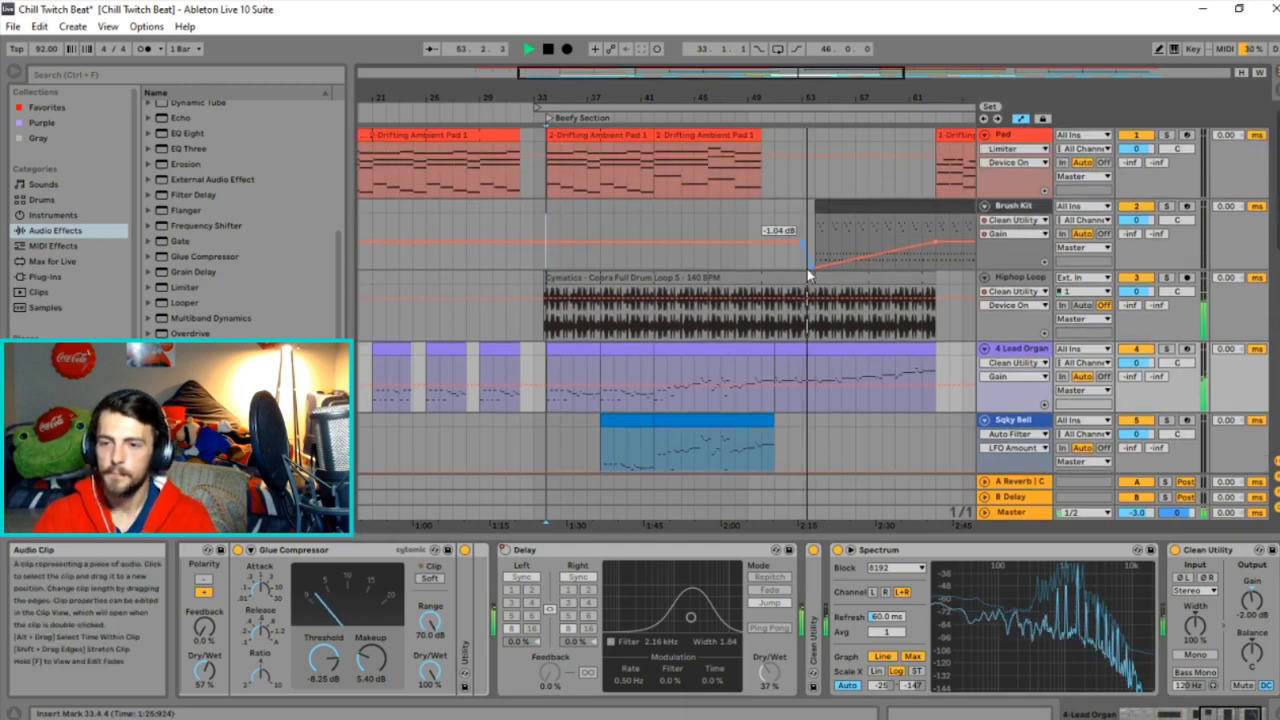
{"action": "scroll", "coordinate": [837, 259], "scroll_direction": "down", "scroll_amount": 12}
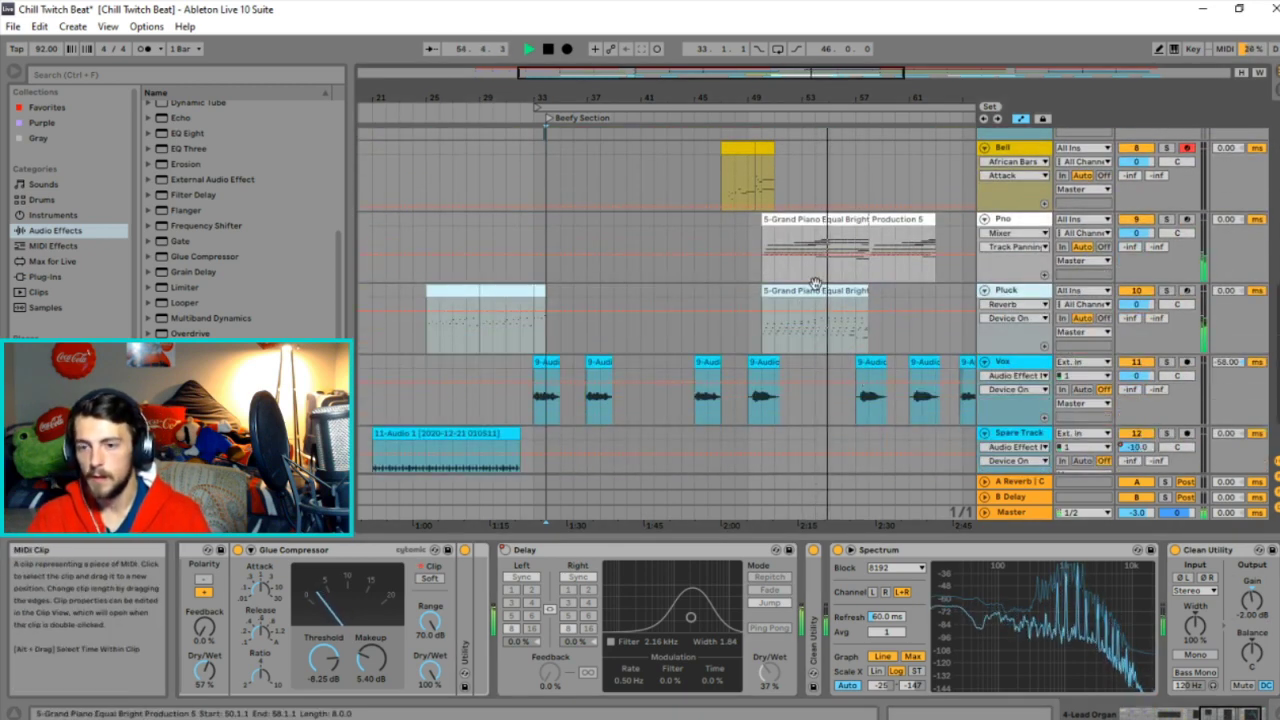
{"action": "left_click", "coordinate": [818, 300]}
{"action": "left_click_drag", "start_coordinate": [745, 77], "coordinate": [829, 77]}
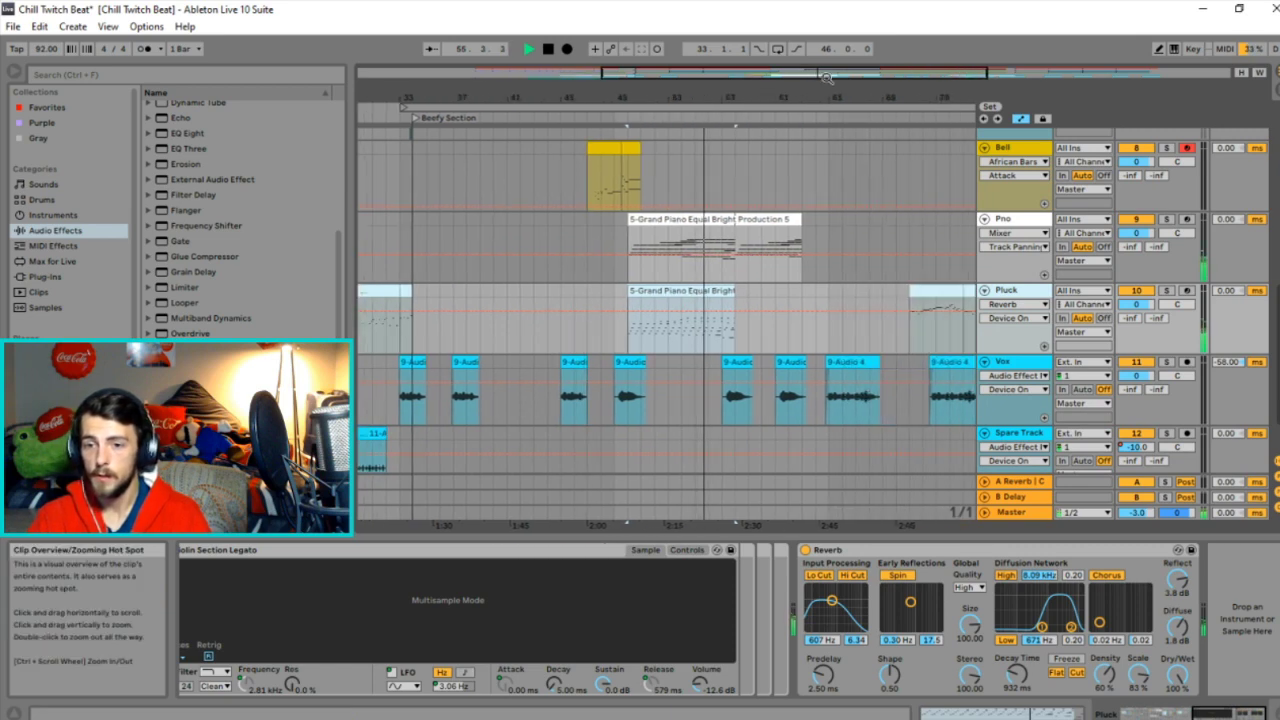
{"action": "double_click", "coordinate": [714, 300]}
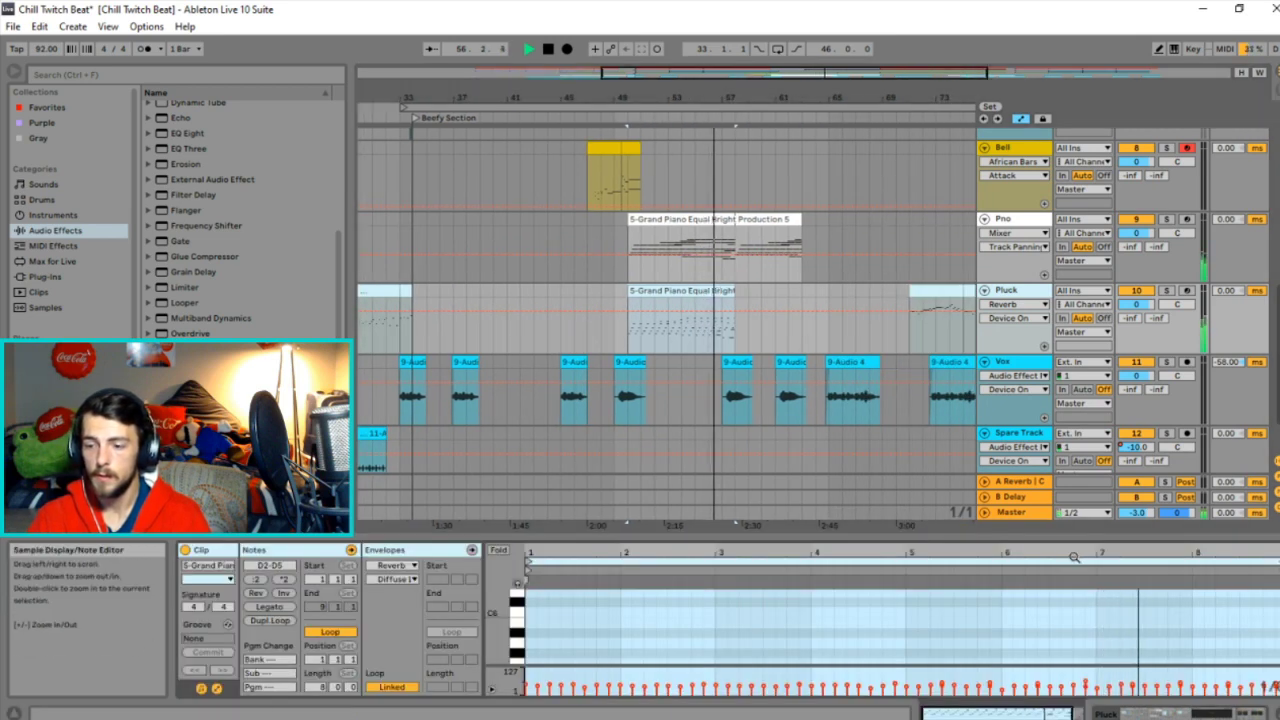
{"action": "left_click_drag", "start_coordinate": [1035, 541], "coordinate": [1035, 184]}
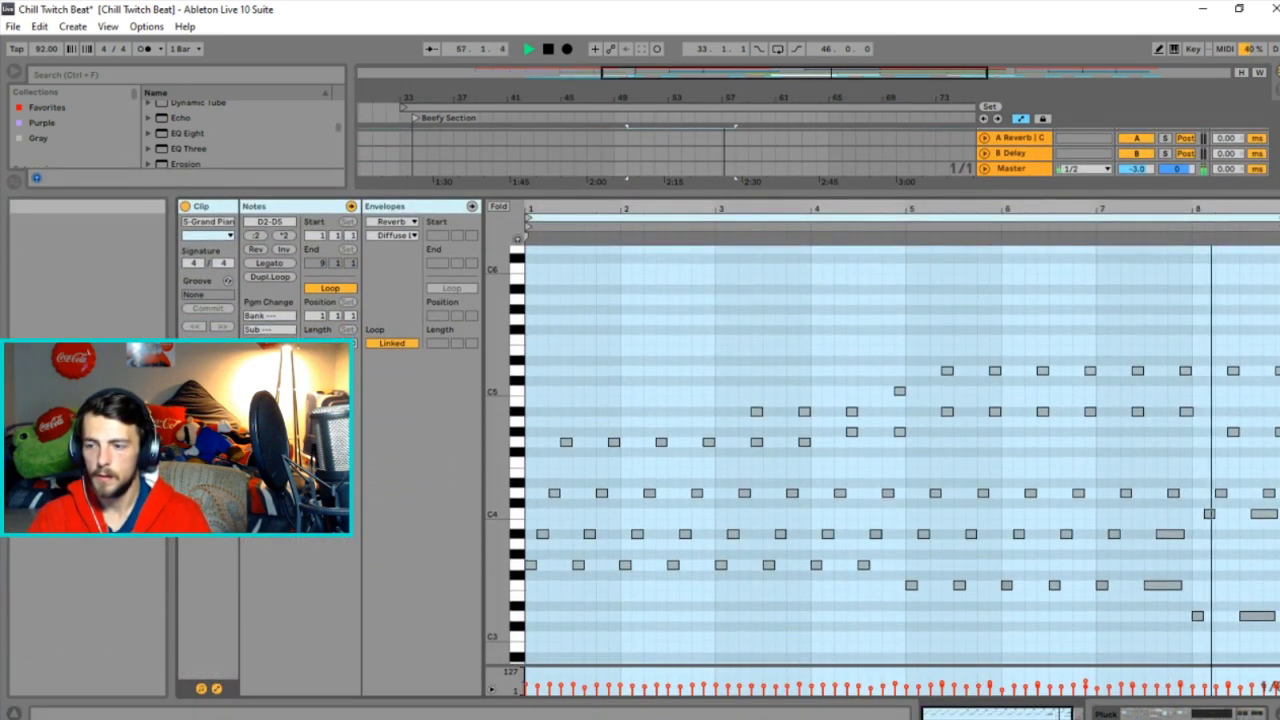
{"action": "left_click_drag", "start_coordinate": [547, 330], "coordinate": [1275, 460]}
{"action": "left_click_drag", "start_coordinate": [1090, 685], "coordinate": [1090, 690]}
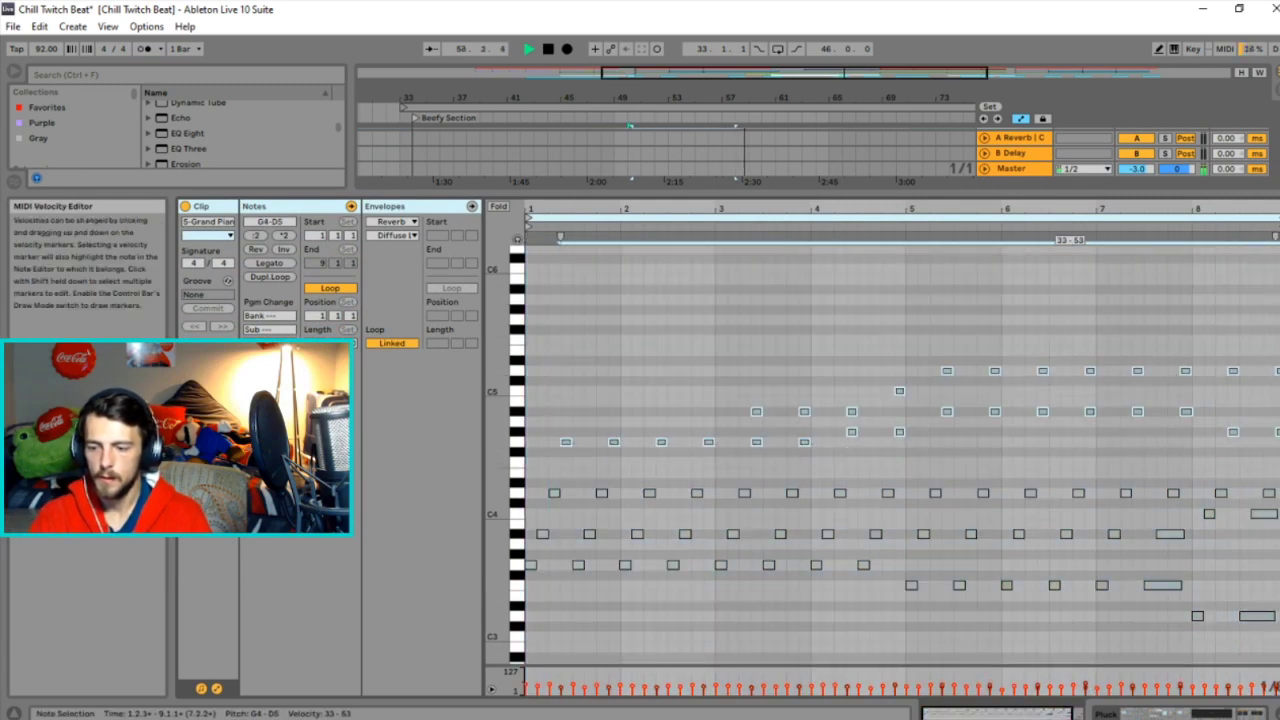
{"action": "key", "text": "space"}
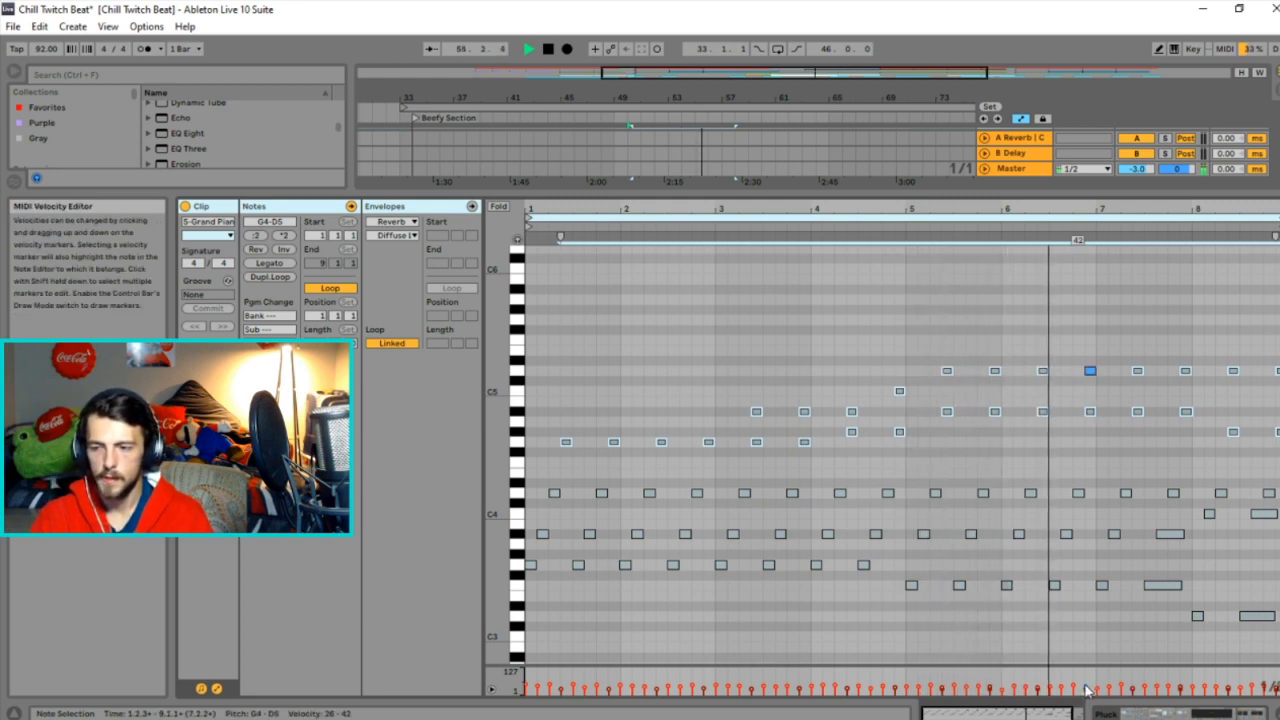
{"action": "left_click_drag", "start_coordinate": [1087, 690], "coordinate": [1087, 702]}
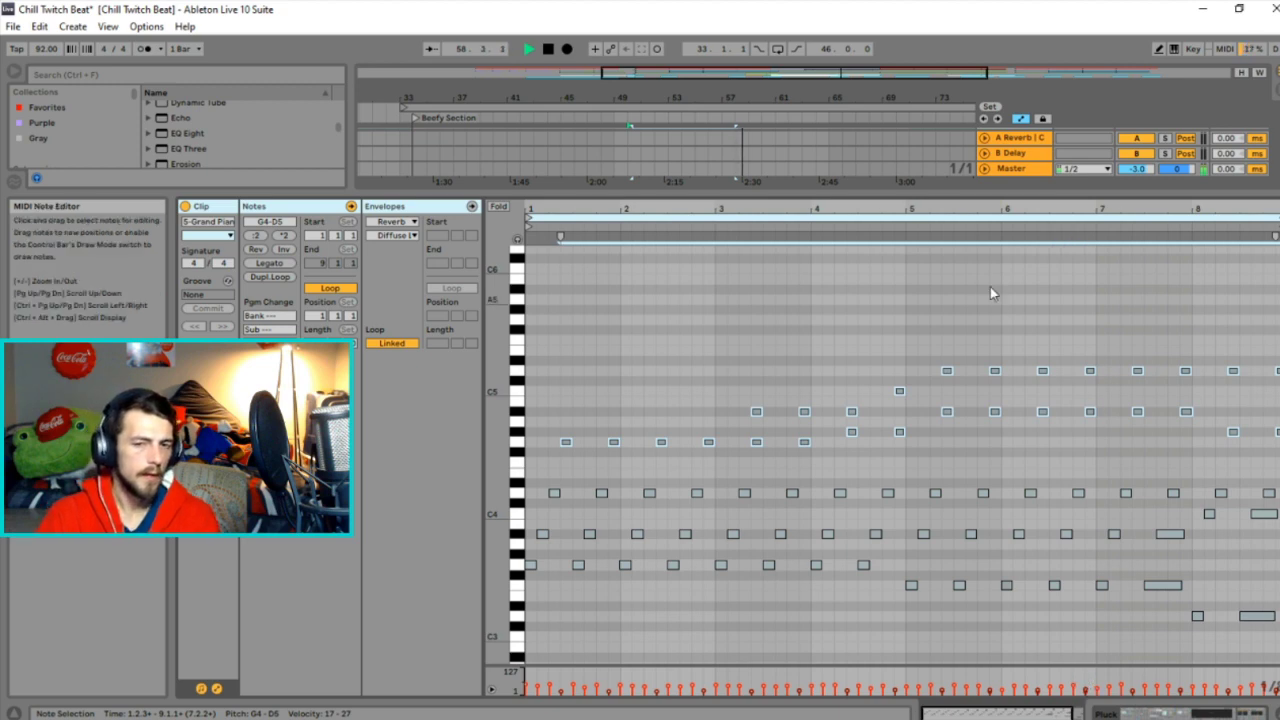
{"action": "left_click_drag", "start_coordinate": [890, 198], "coordinate": [890, 545]}
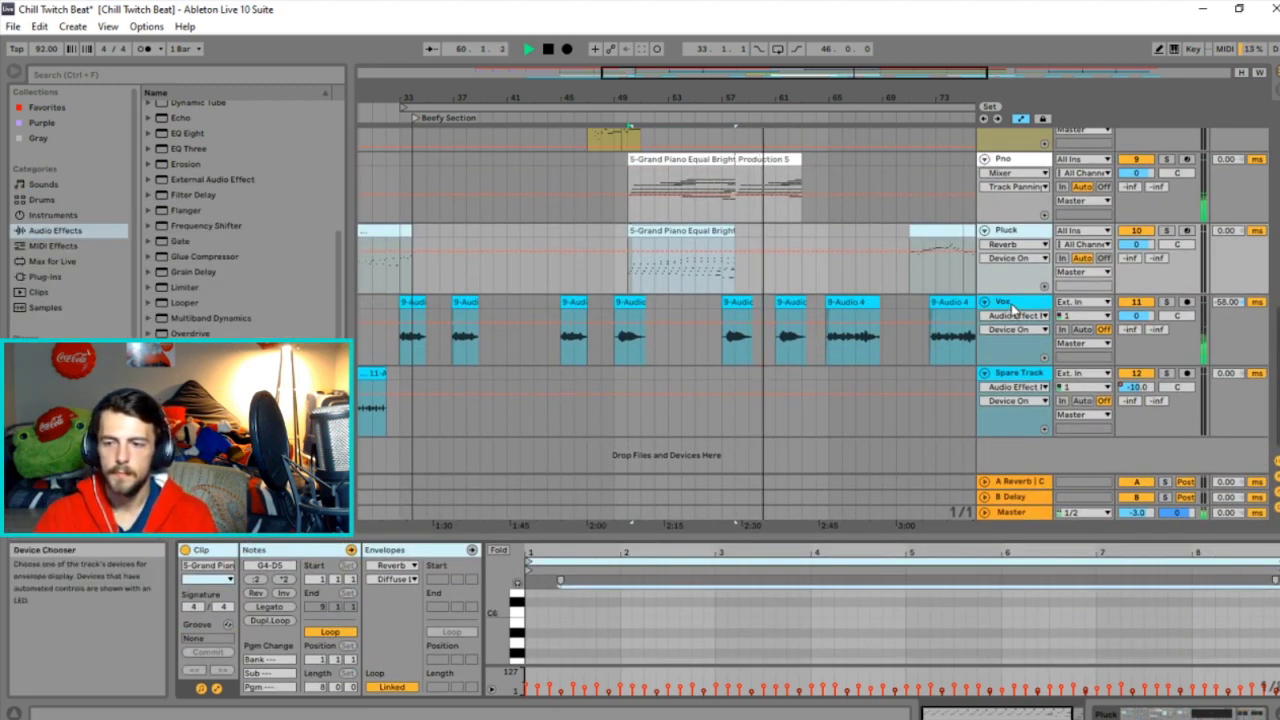
Open the Vox track's device chain and remove the Reverb located before the Compressor.
{"action": "double_click", "coordinate": [1017, 307]}
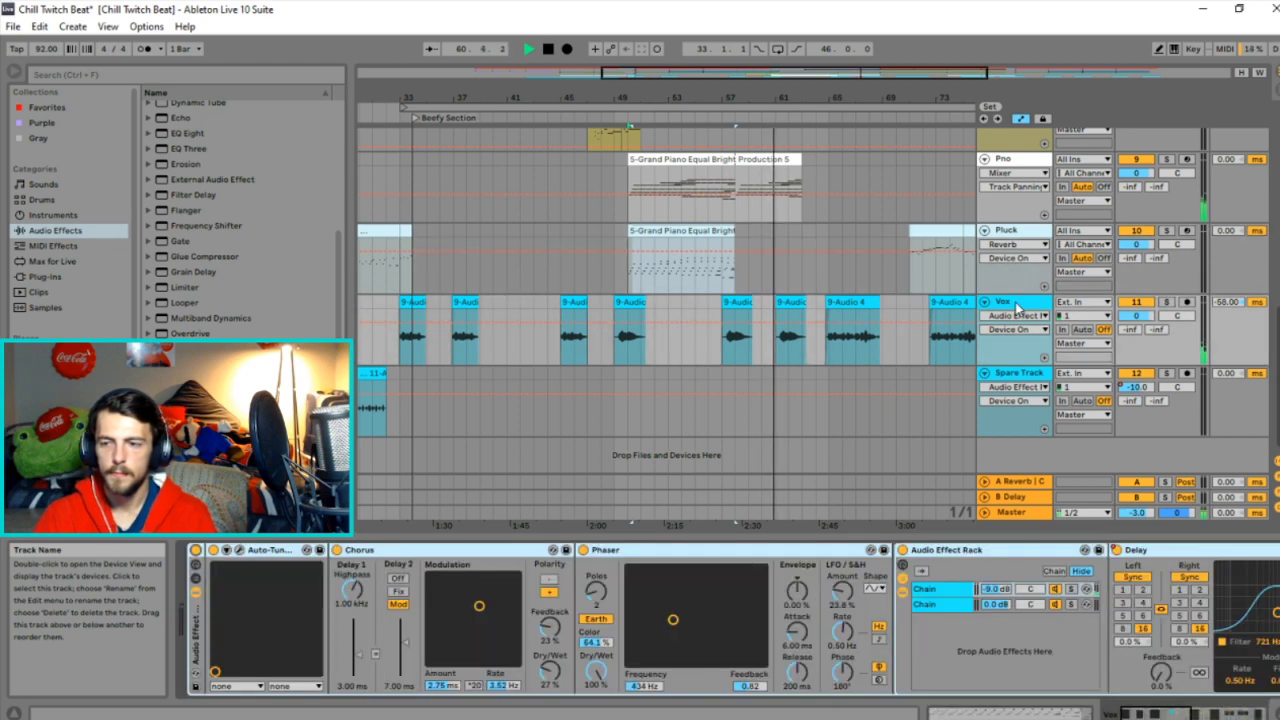
{"action": "left_click_drag", "start_coordinate": [1200, 714], "coordinate": [1255, 713]}
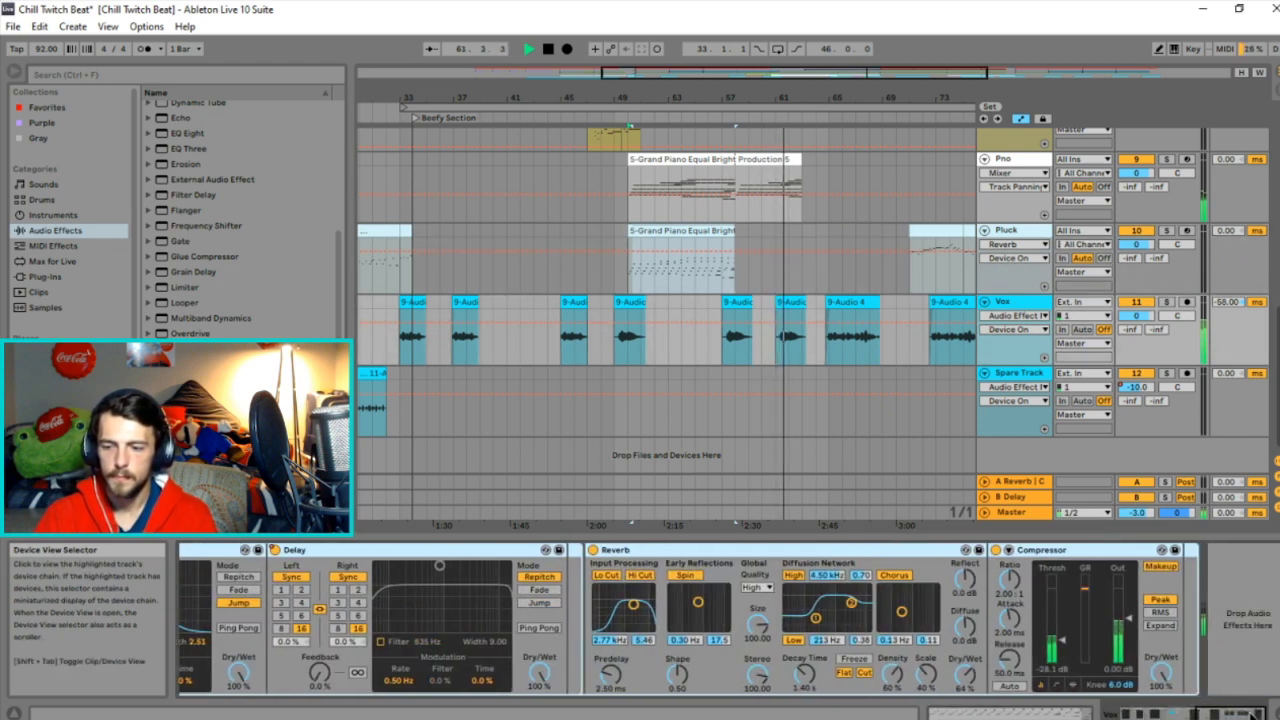
{"action": "left_click", "coordinate": [814, 550]}
{"action": "key", "text": "Delete"}
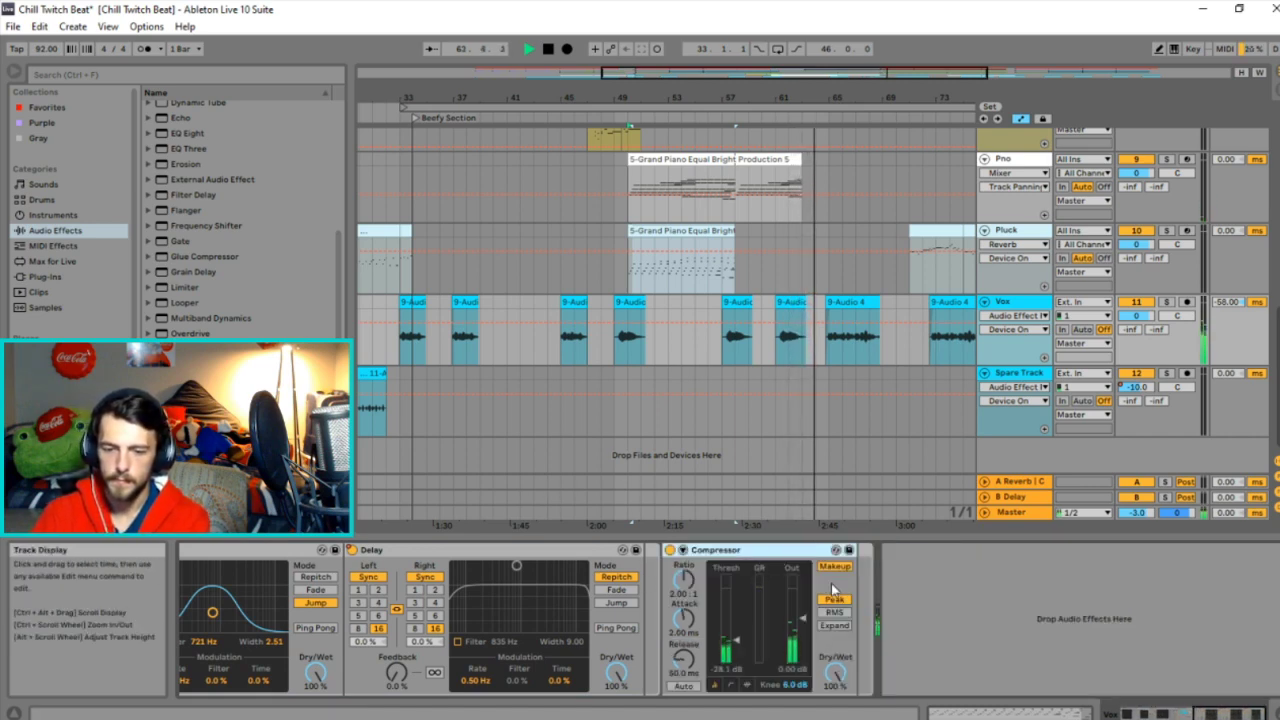
Remove the Chorus and the Phaser that follow Auto-Tune in the Vox chain.
{"action": "left_click", "coordinate": [1150, 713]}
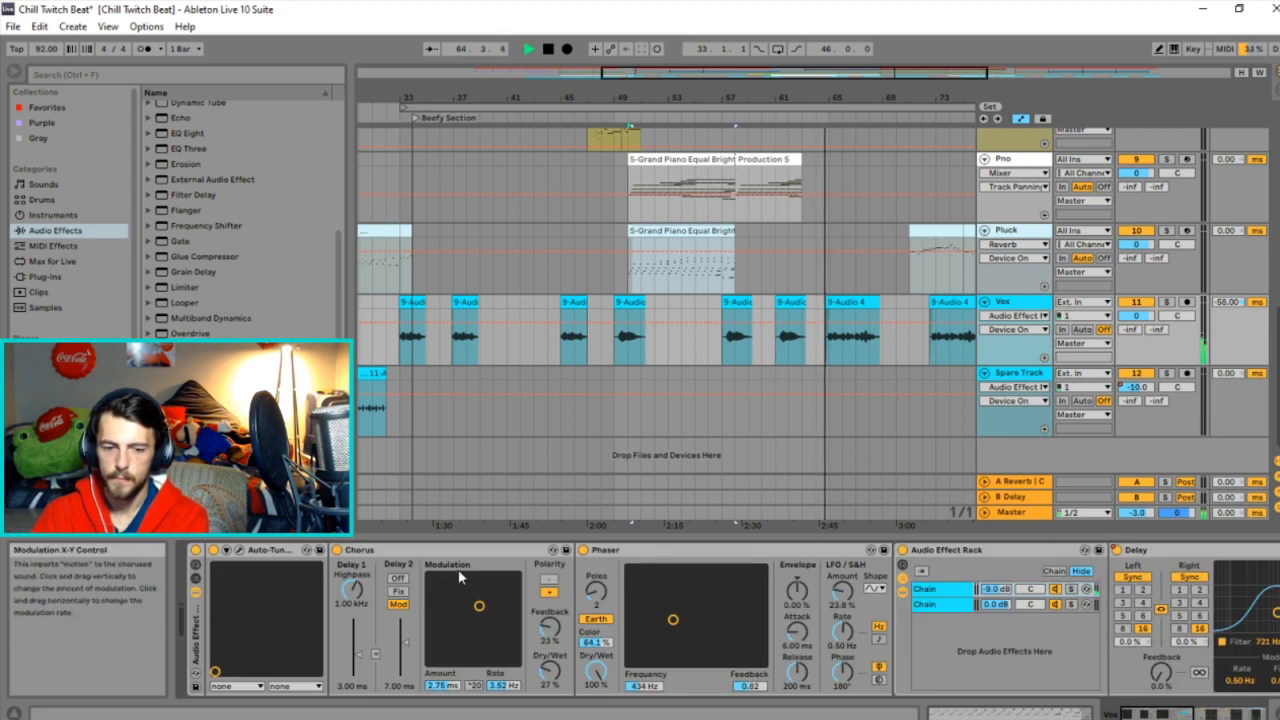
{"action": "left_click", "coordinate": [405, 550]}
{"action": "key", "text": "Delete"}
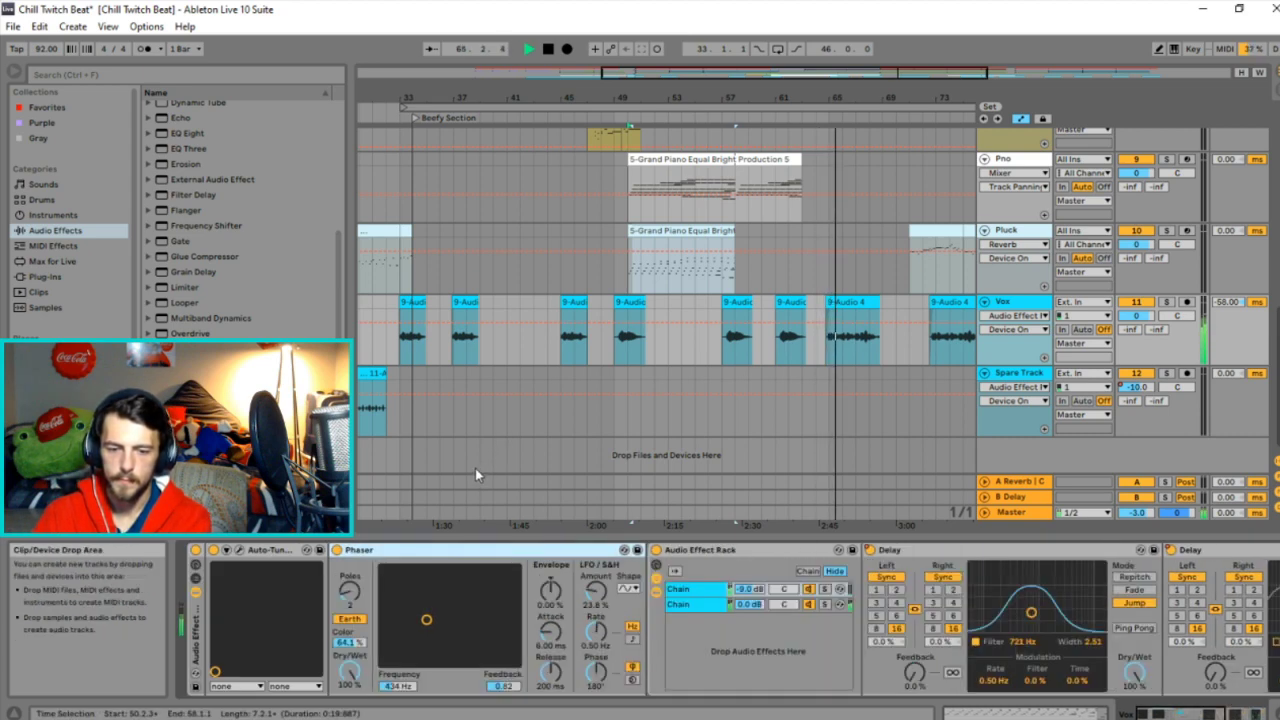
{"action": "key", "text": "Delete"}
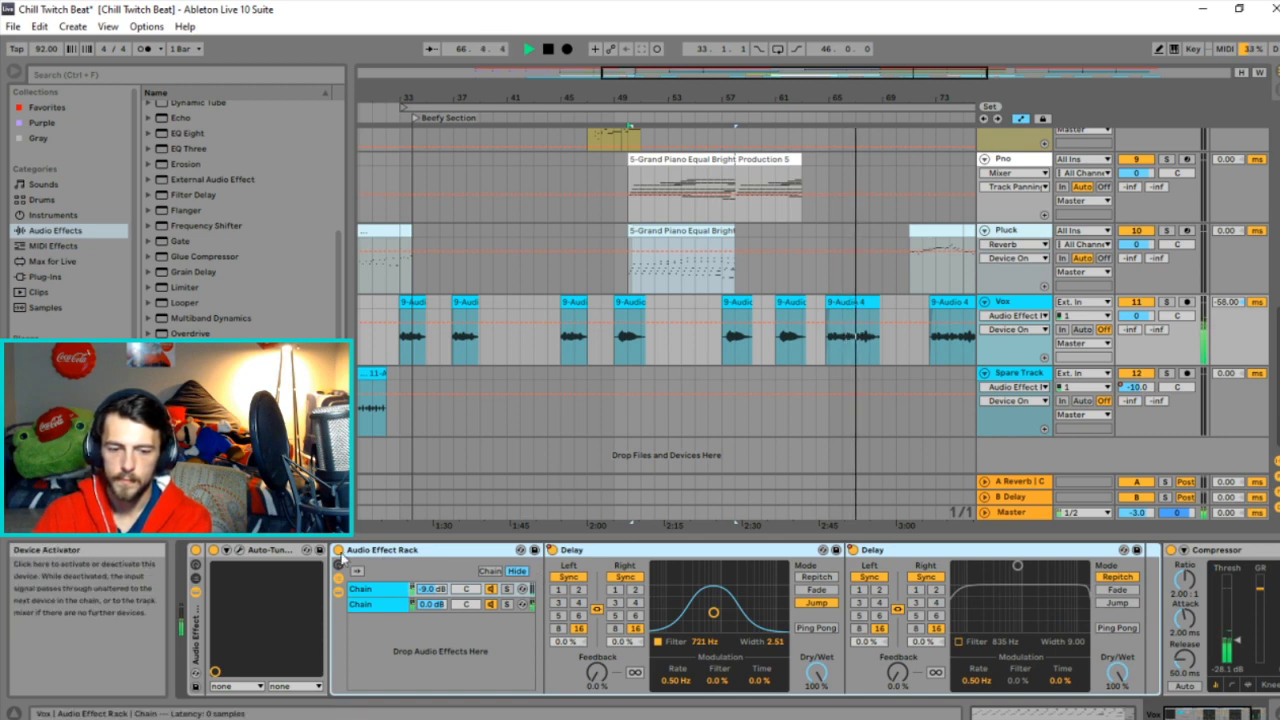
Deactivate the Vox chain's Audio Effect Rack containing the two Delays and remove the Compressor after it.
{"action": "left_click", "coordinate": [338, 550]}
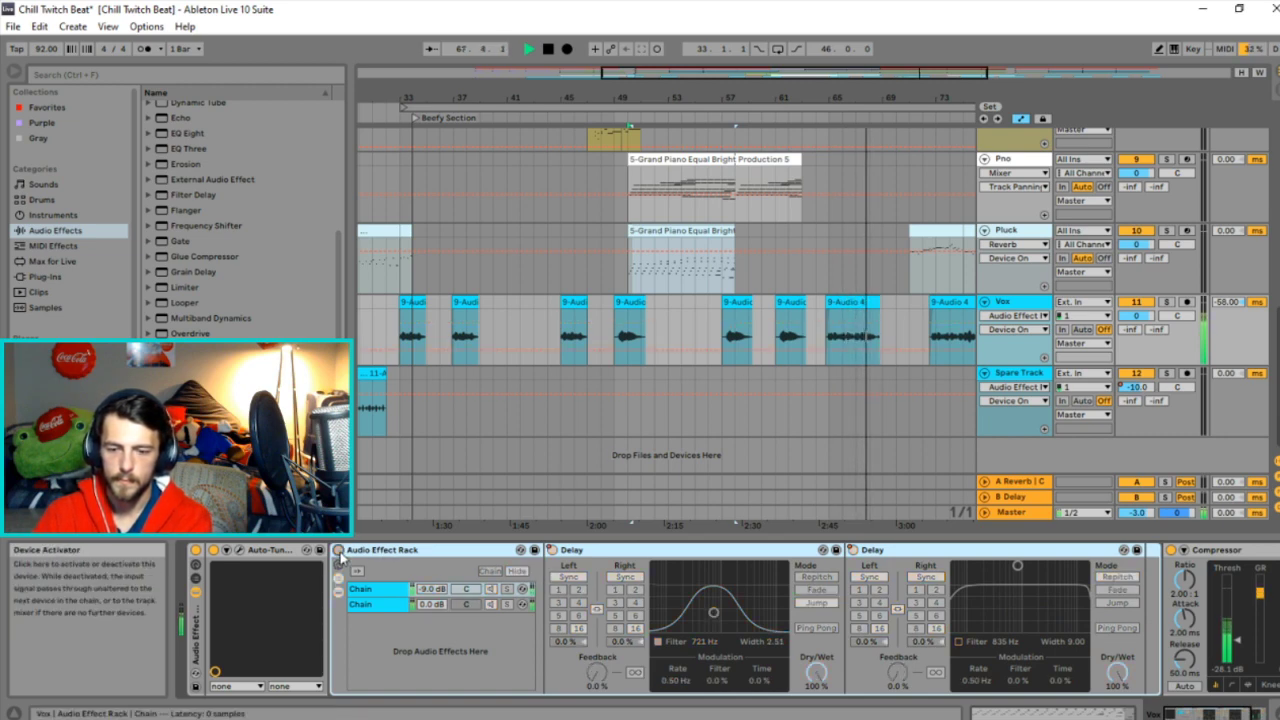
{"action": "left_click", "coordinate": [1228, 716]}
{"action": "left_click", "coordinate": [1228, 716]}
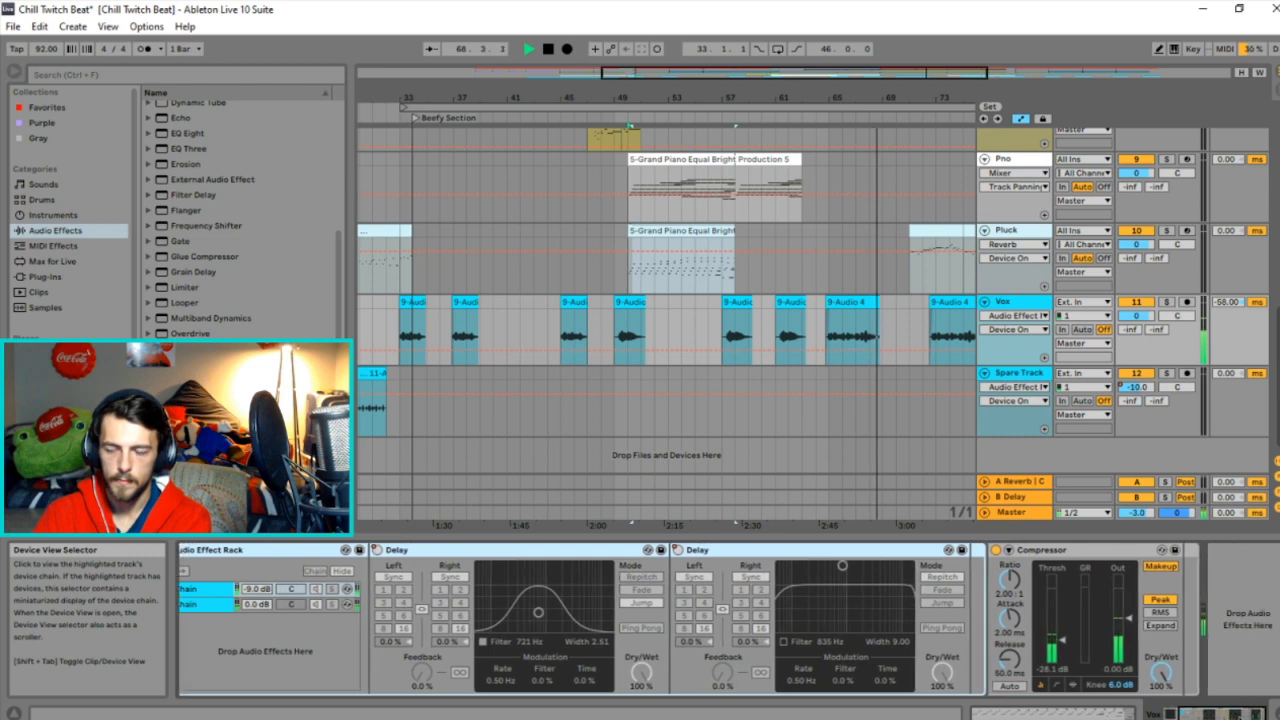
{"action": "left_click", "coordinate": [995, 550]}
{"action": "left_click", "coordinate": [1065, 557]}
{"action": "key", "text": "Delete"}
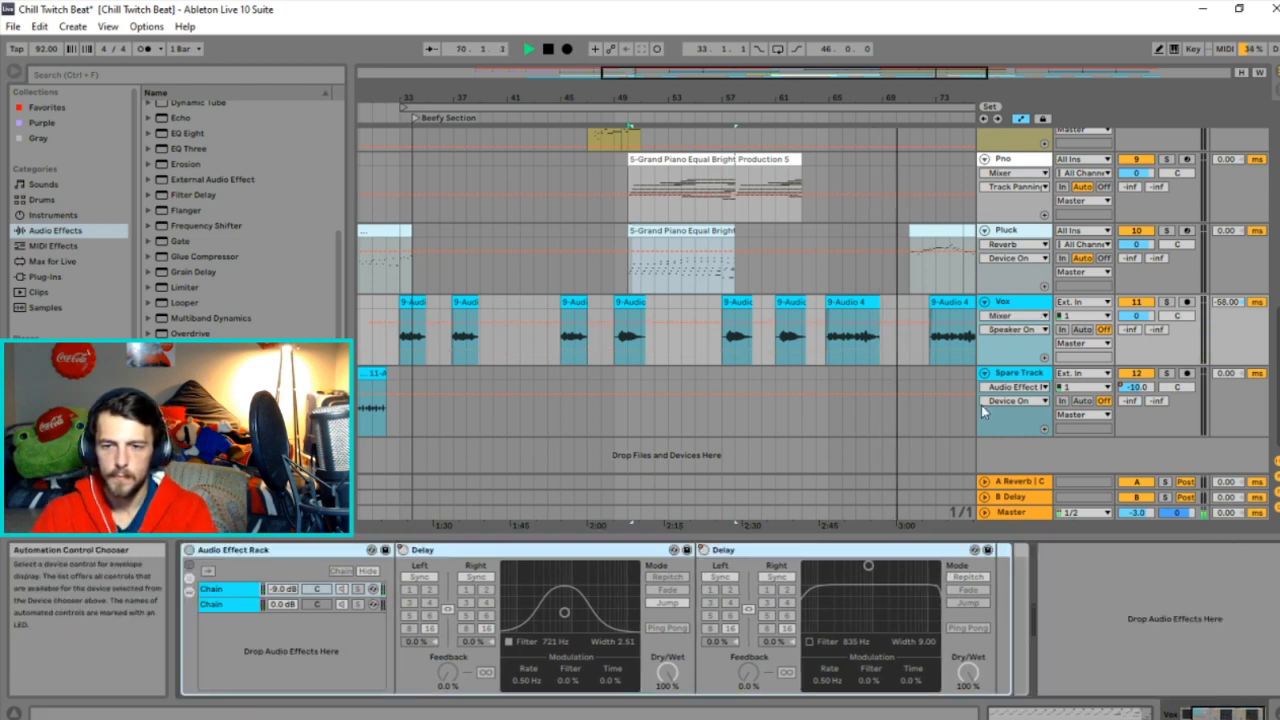
{"action": "scroll", "coordinate": [840, 190], "scroll_direction": "up", "scroll_amount": 10}
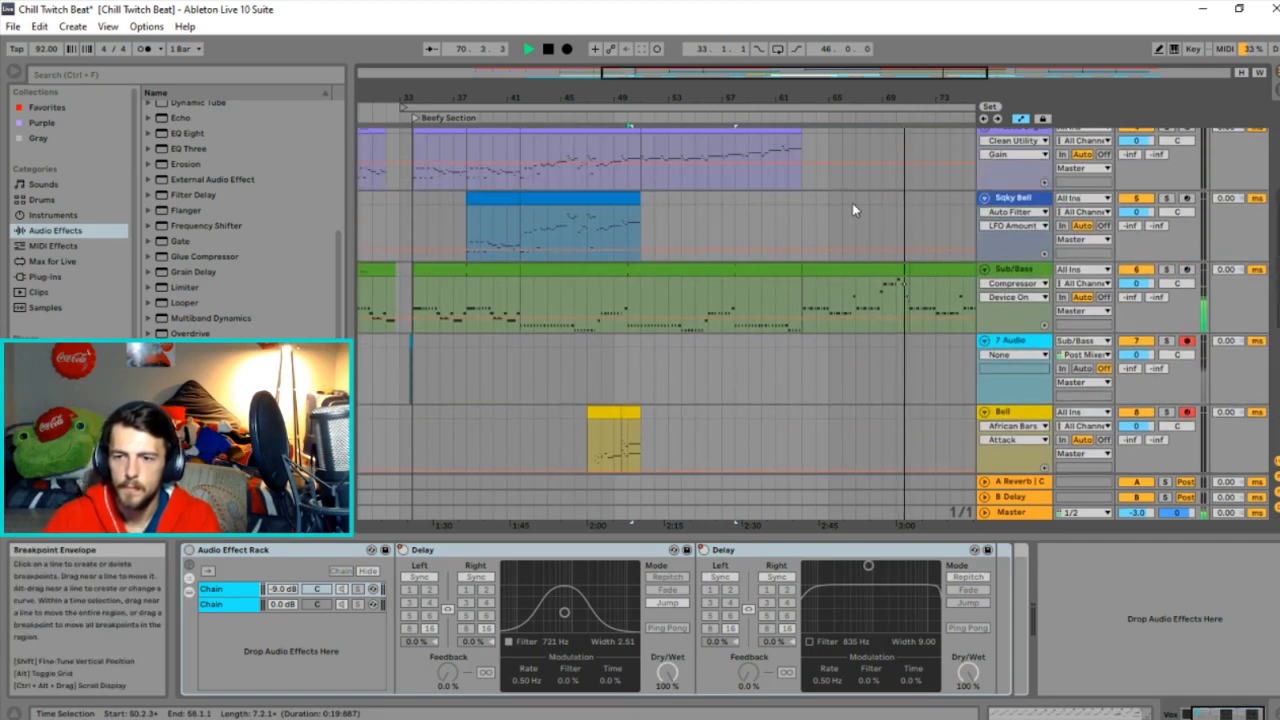
Stop playback and consolidate the two adjacent Sub/Bass clips spanning bars 63 to 78 into a single clip.
{"action": "key", "text": "space"}
{"action": "left_click", "coordinate": [852, 270]}
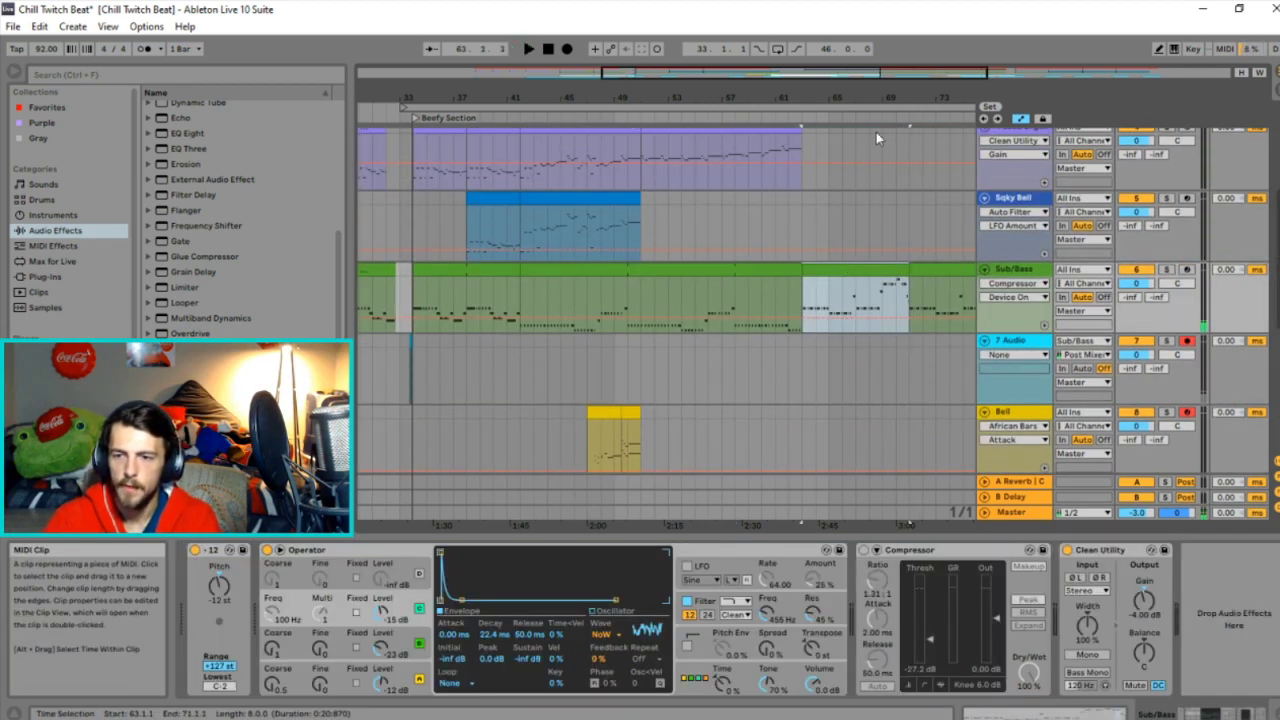
{"action": "scroll", "coordinate": [826, 267], "scroll_direction": "right", "scroll_amount": 5}
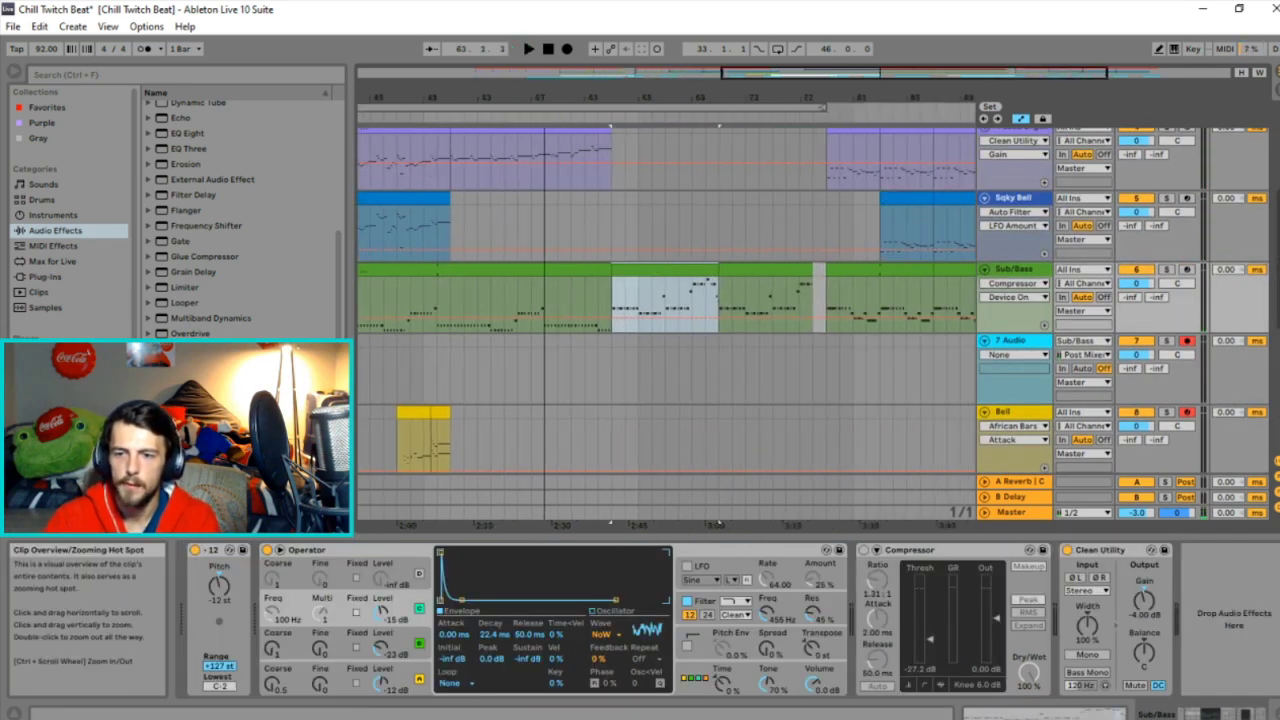
{"action": "left_click", "coordinate": [795, 267]}
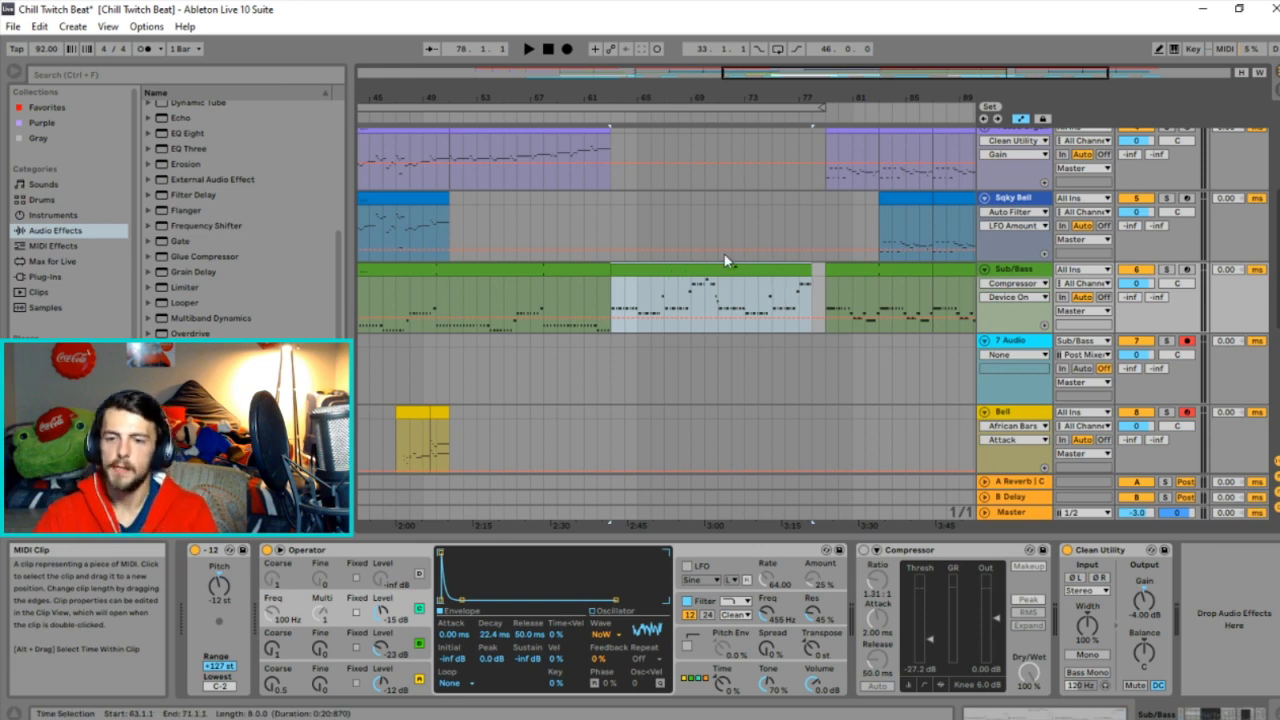
Open the Sub/Bass clip at bar 63, transpose all its notes down an octave to F1-G2 and audition the section.
{"action": "double_click", "coordinate": [688, 268]}
{"action": "left_click_drag", "start_coordinate": [770, 541], "coordinate": [960, 225]}
{"action": "key", "text": "ctrl+a"}
{"action": "key", "text": "shift+Down"}
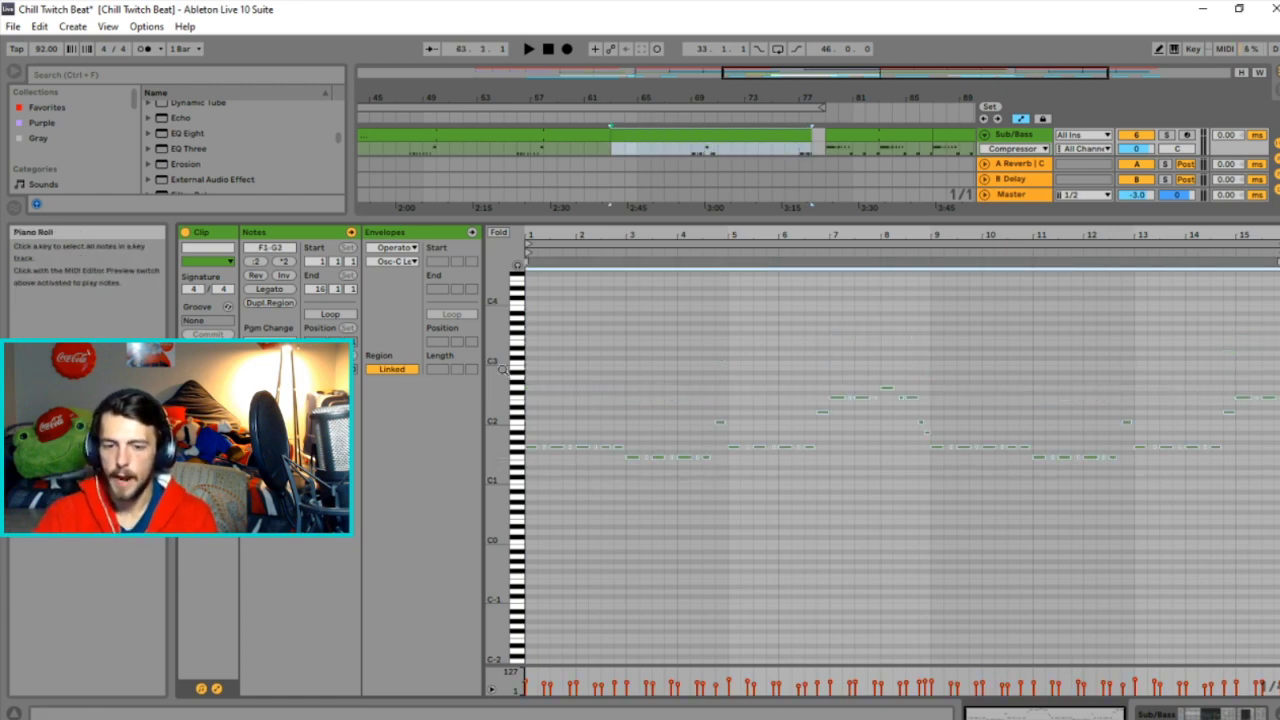
{"action": "left_click", "coordinate": [531, 342]}
{"action": "key", "text": "ctrl+a"}
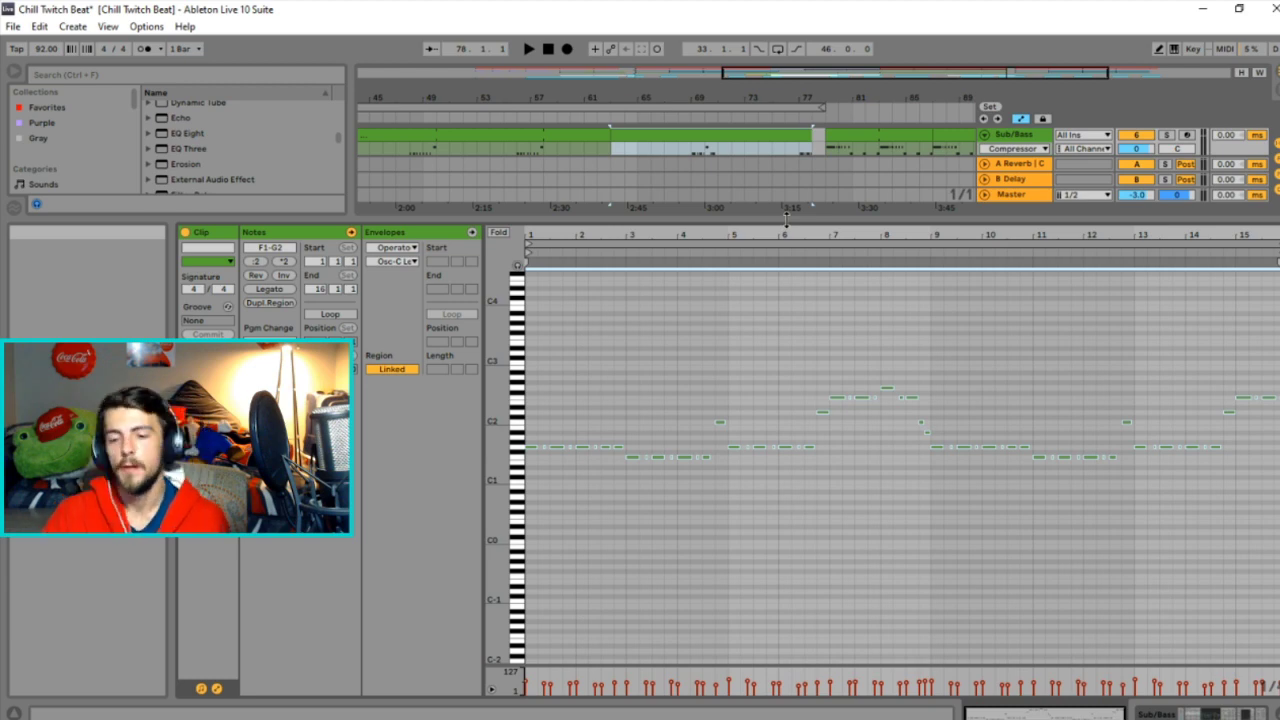
{"action": "left_click_drag", "start_coordinate": [786, 216], "coordinate": [761, 471]}
{"action": "key", "text": "space"}
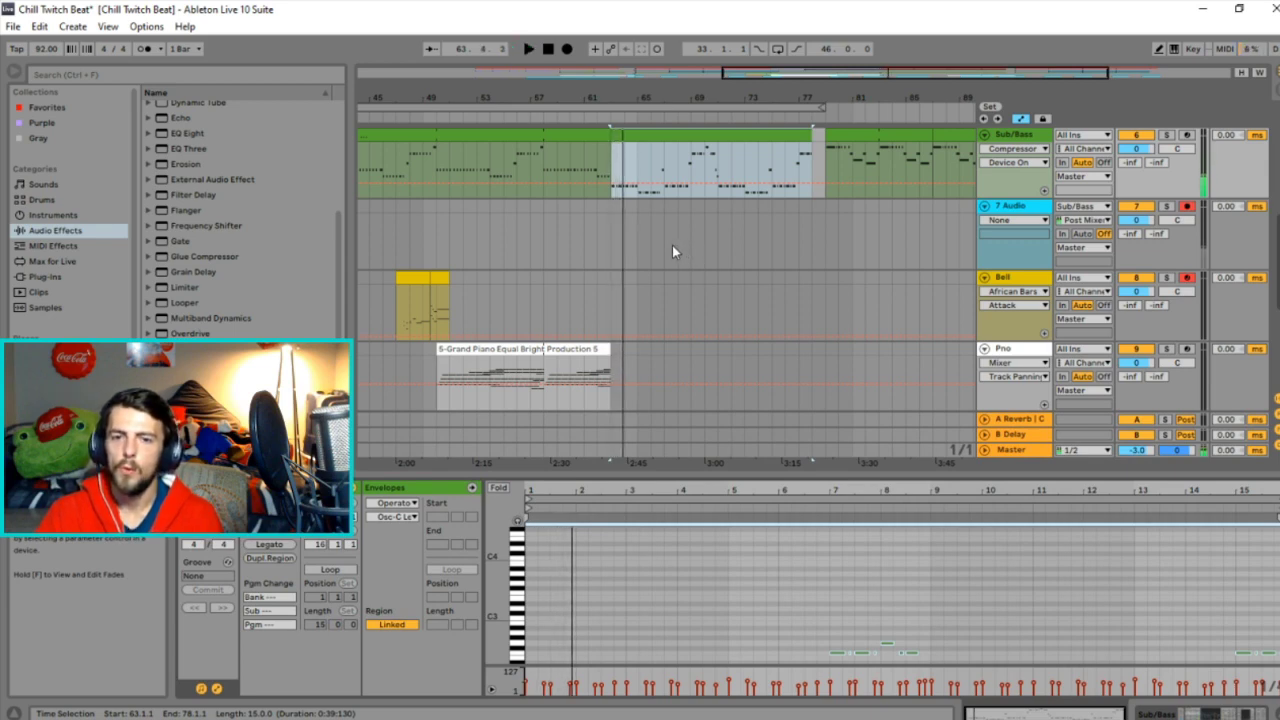
Return all notes of the Sub/Bass clip at bar 63 to the F2-G3 range.
{"action": "scroll", "coordinate": [672, 250], "scroll_direction": "up", "scroll_amount": 2}
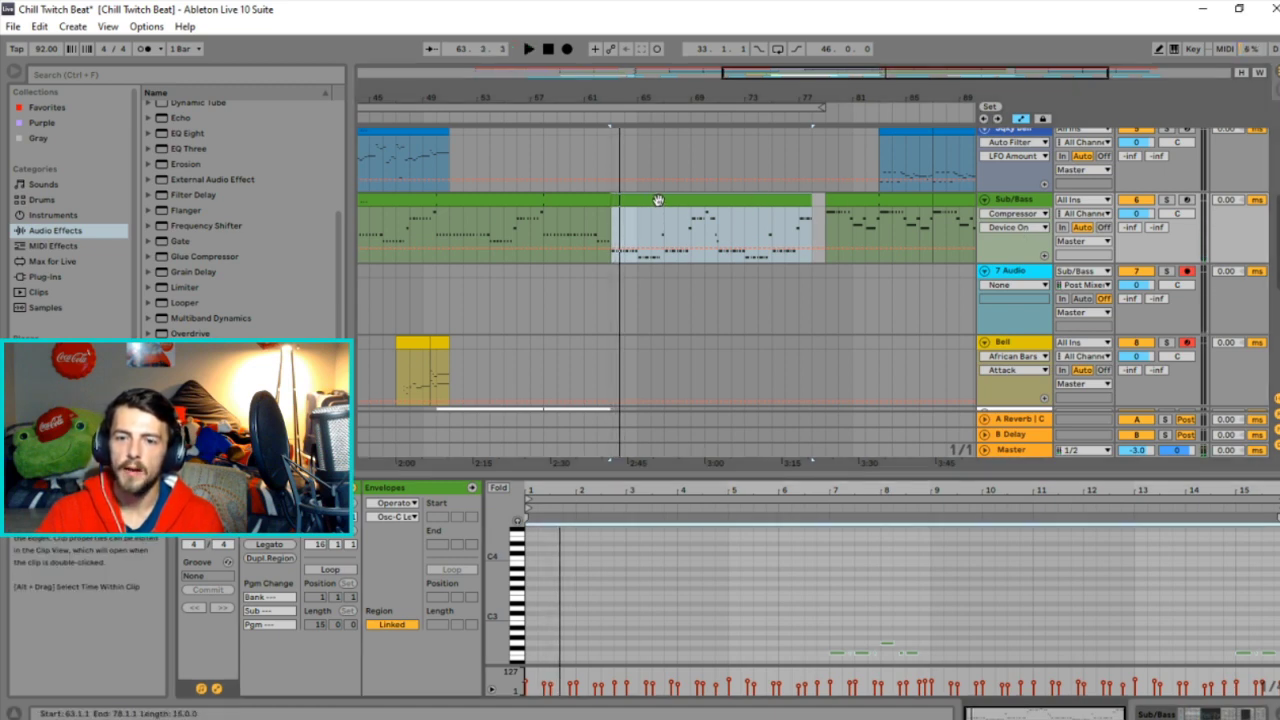
{"action": "left_click_drag", "start_coordinate": [762, 470], "coordinate": [762, 273]}
{"action": "left_click", "coordinate": [886, 457]}
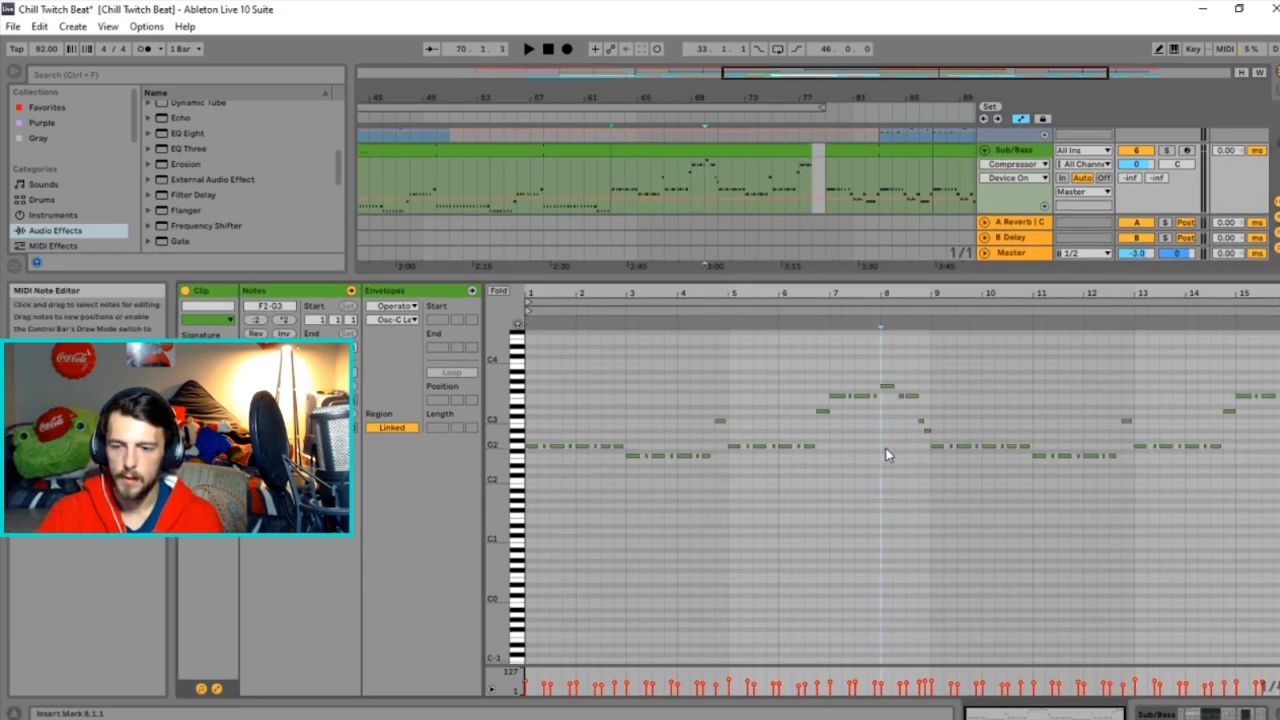
Duplicate the Sub/Bass clip's F3-G3 notes in clip bars 7 to 8 one octave lower, keeping the originals.
{"action": "key", "text": "space"}
{"action": "left_click", "coordinate": [818, 314]}
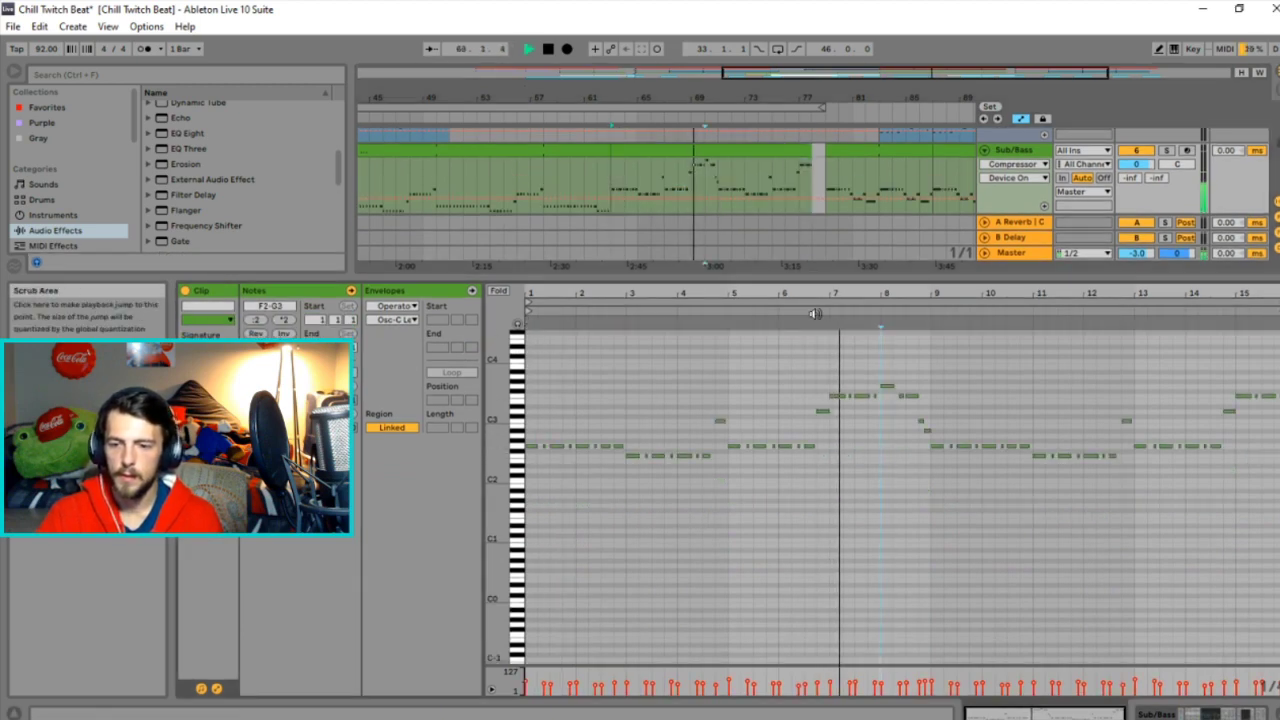
{"action": "left_click_drag", "start_coordinate": [830, 373], "coordinate": [914, 410]}
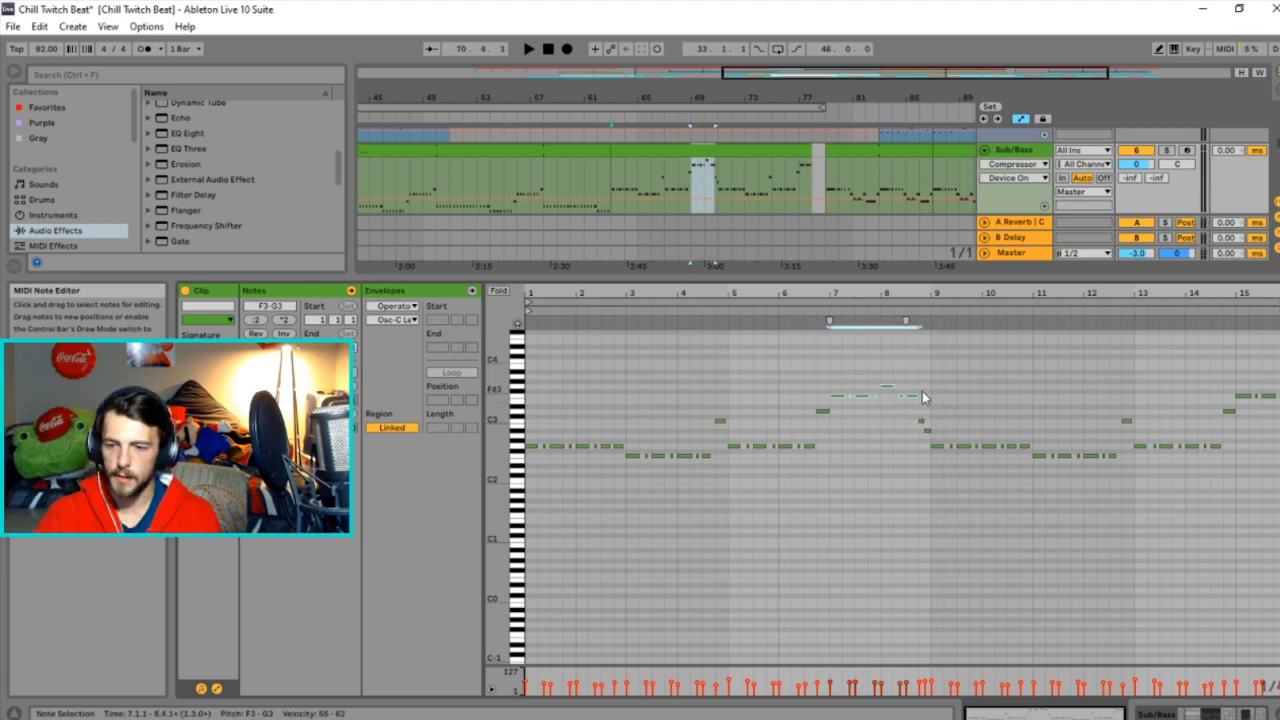
{"action": "key", "text": "shift+Down"}
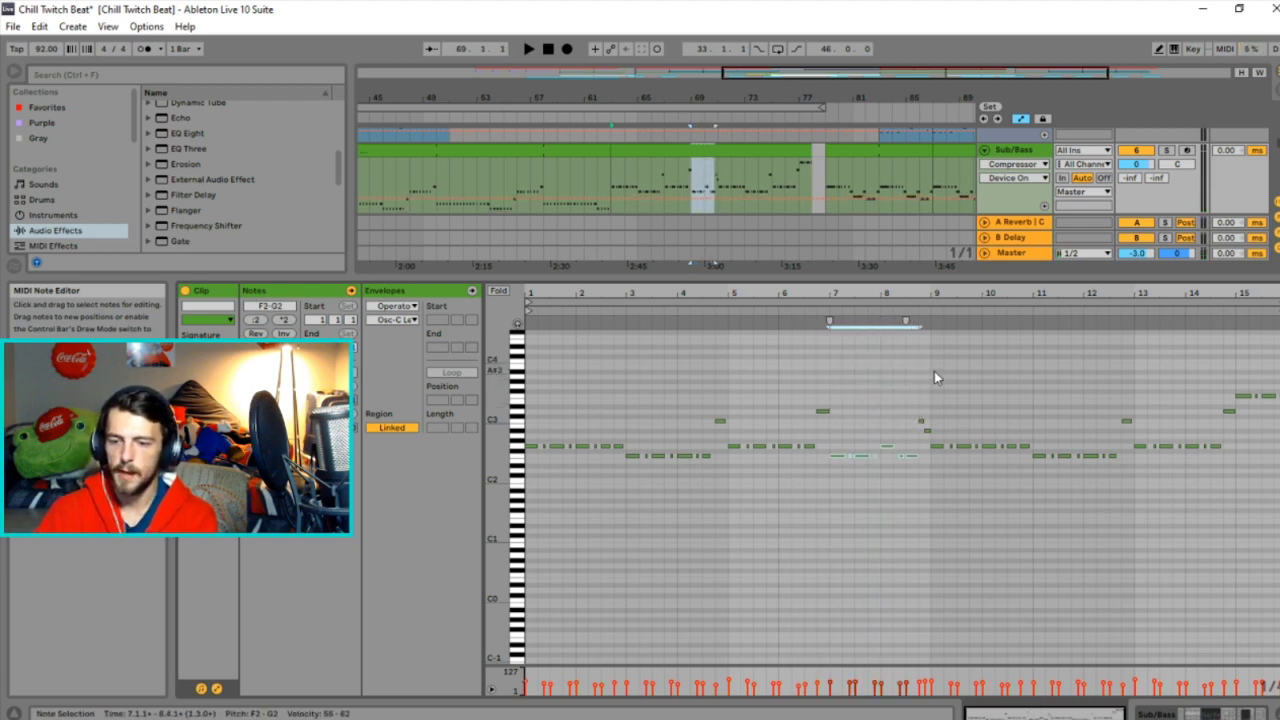
{"action": "key", "text": "shift+Up"}
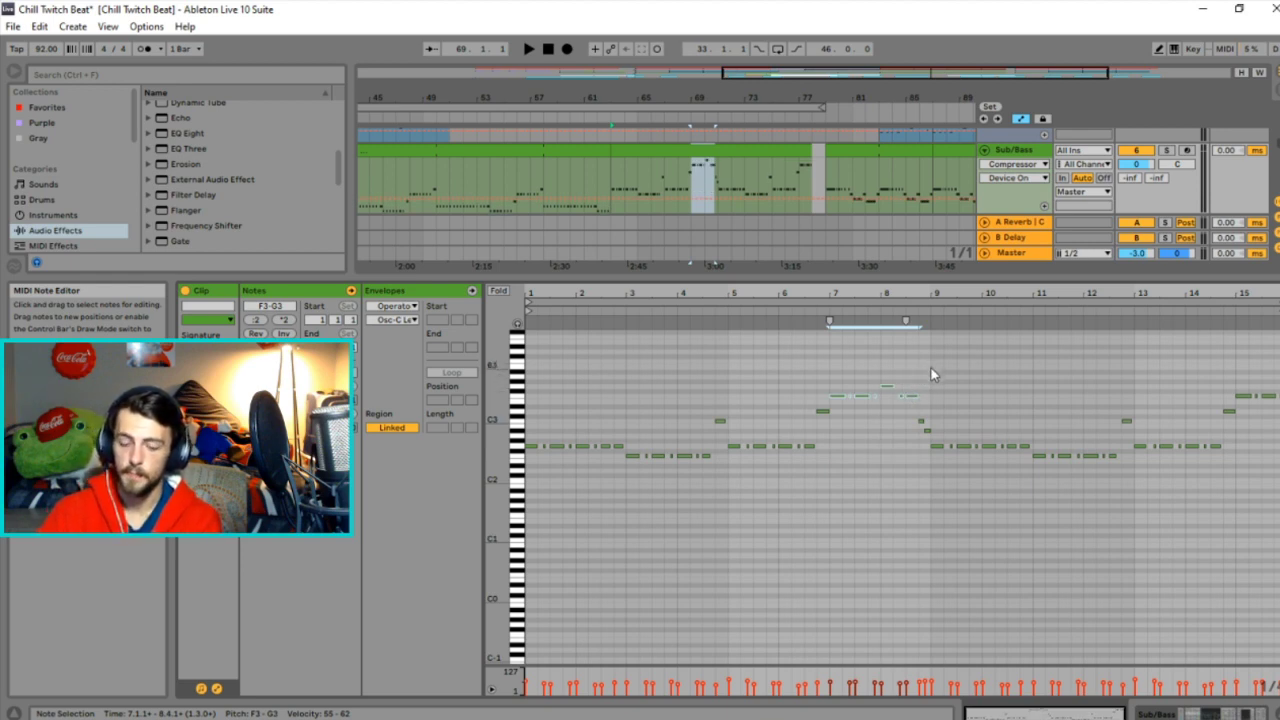
{"action": "key", "text": "shift+Down"}
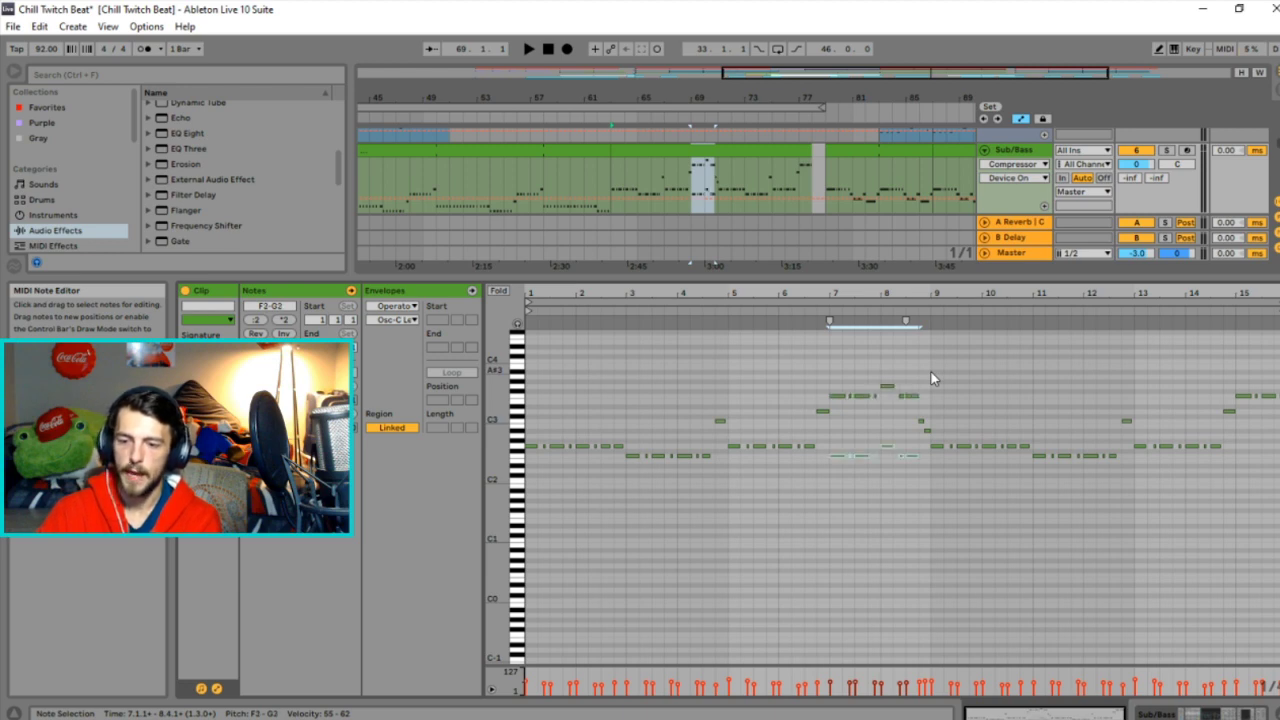
Open the Sub/Bass track's device chain and set Operator's number of voices to 2.
{"action": "double_click", "coordinate": [1015, 155]}
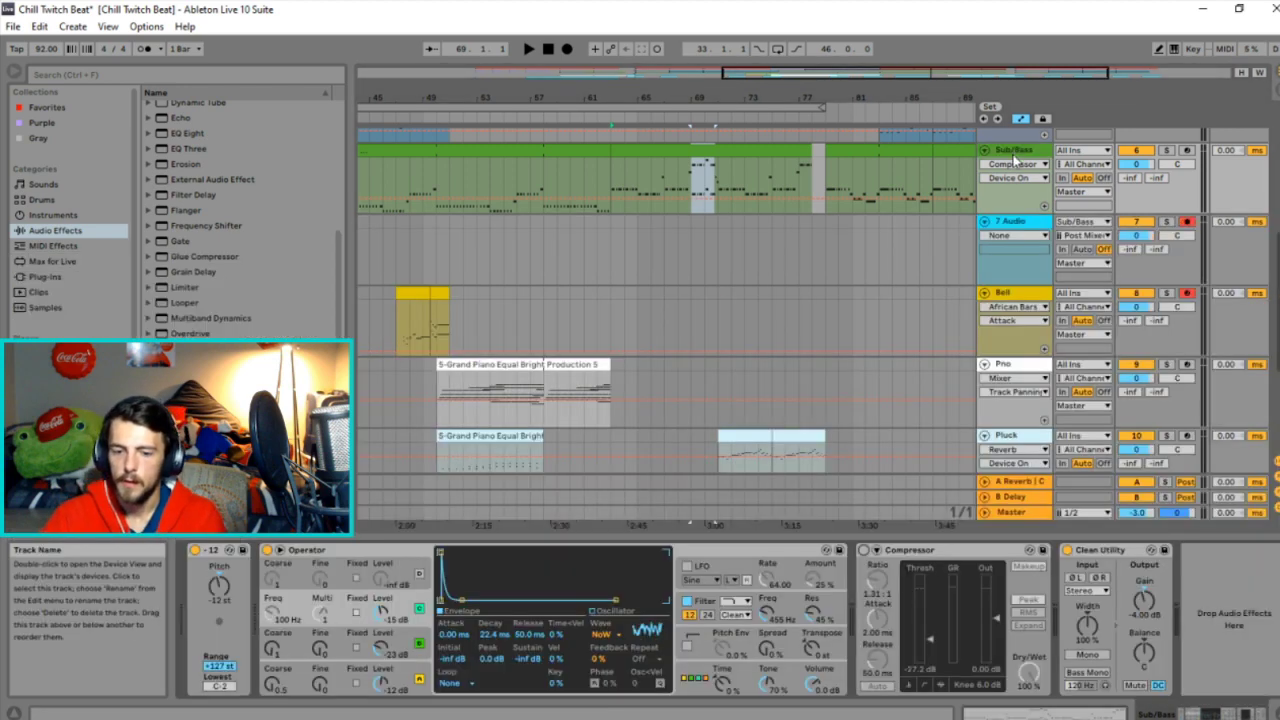
{"action": "left_click", "coordinate": [712, 648]}
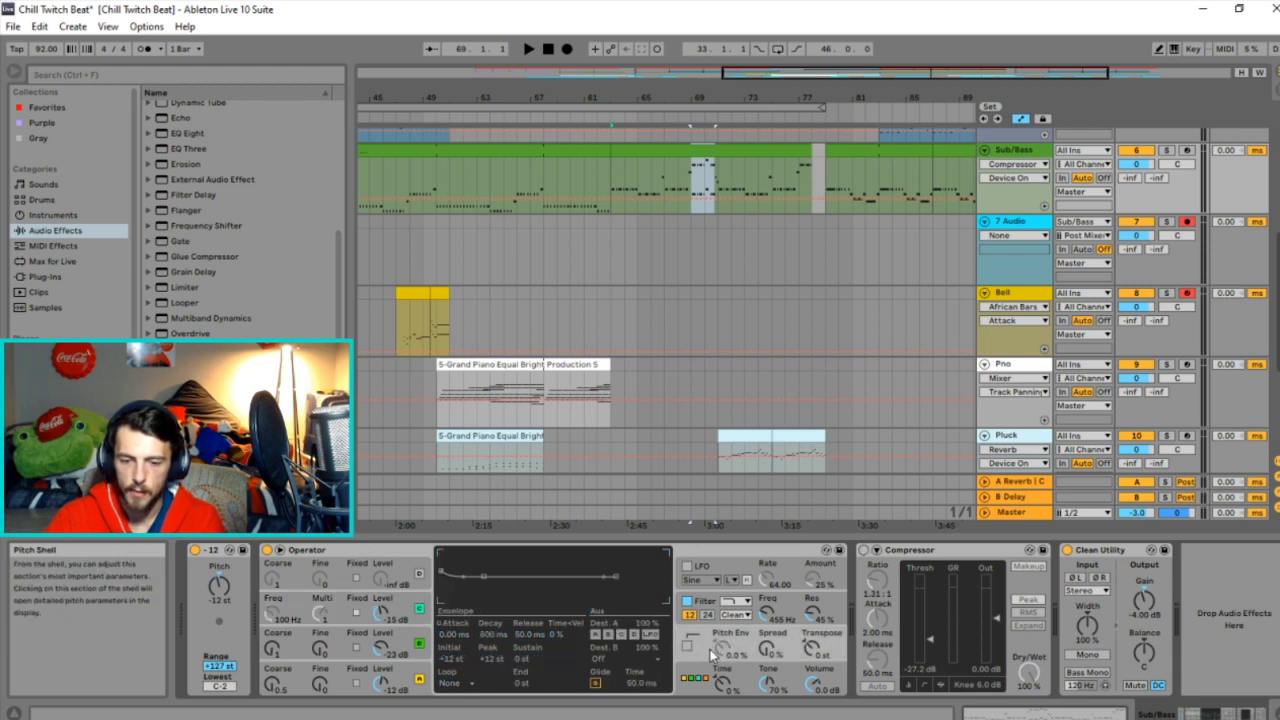
{"action": "left_click", "coordinate": [696, 686]}
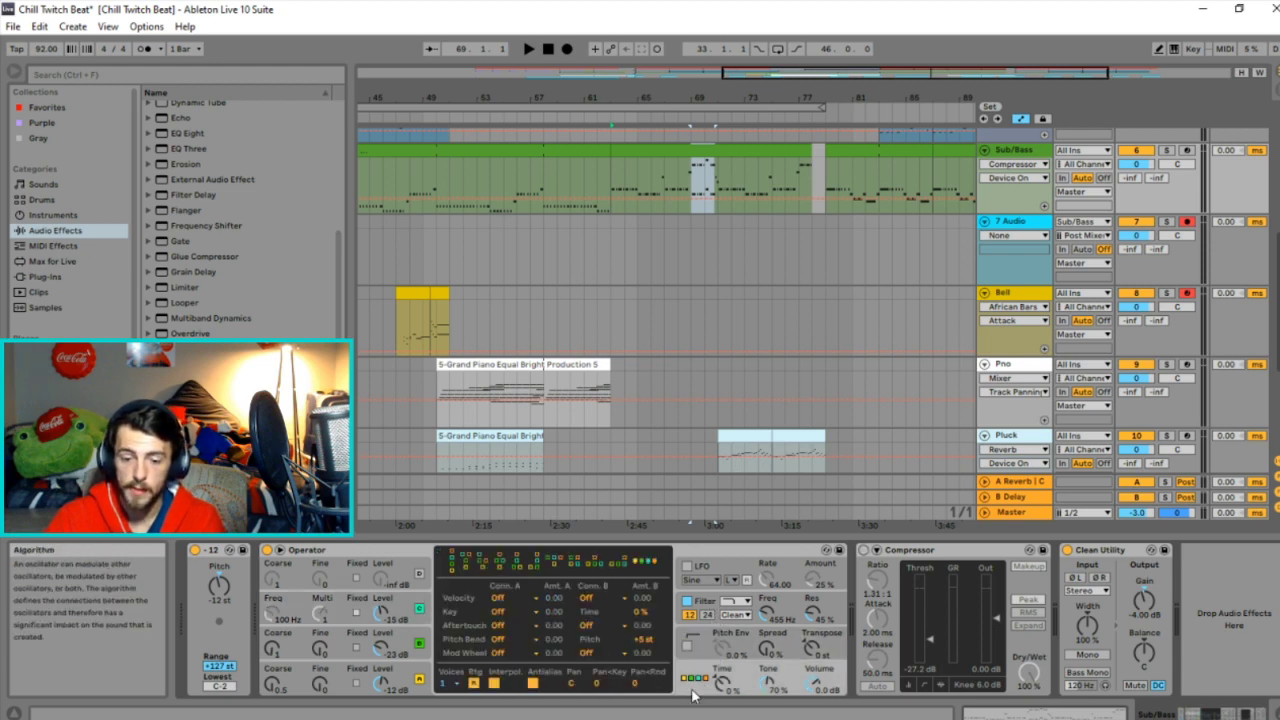
{"action": "left_click", "coordinate": [443, 683]}
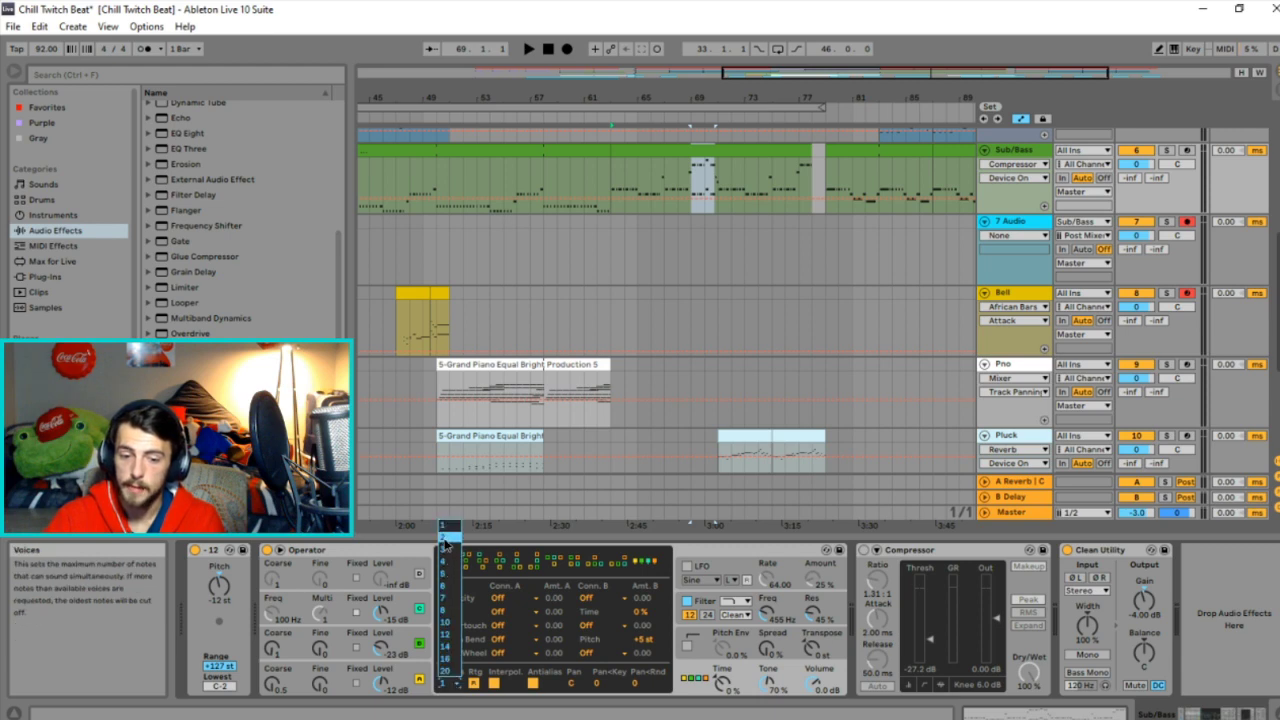
{"action": "left_click", "coordinate": [446, 540]}
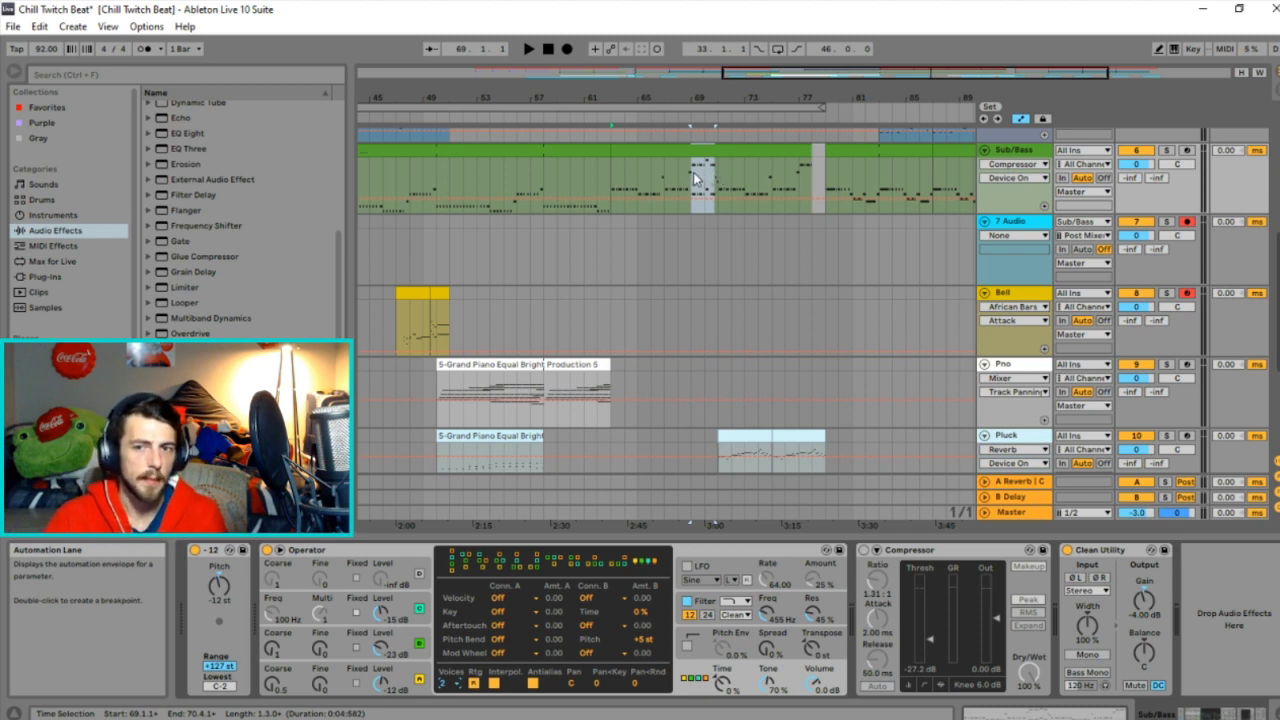
Play the arrangement from bar 69 and activate the Compressor on the Sub/Bass track.
{"action": "left_click", "coordinate": [695, 176]}
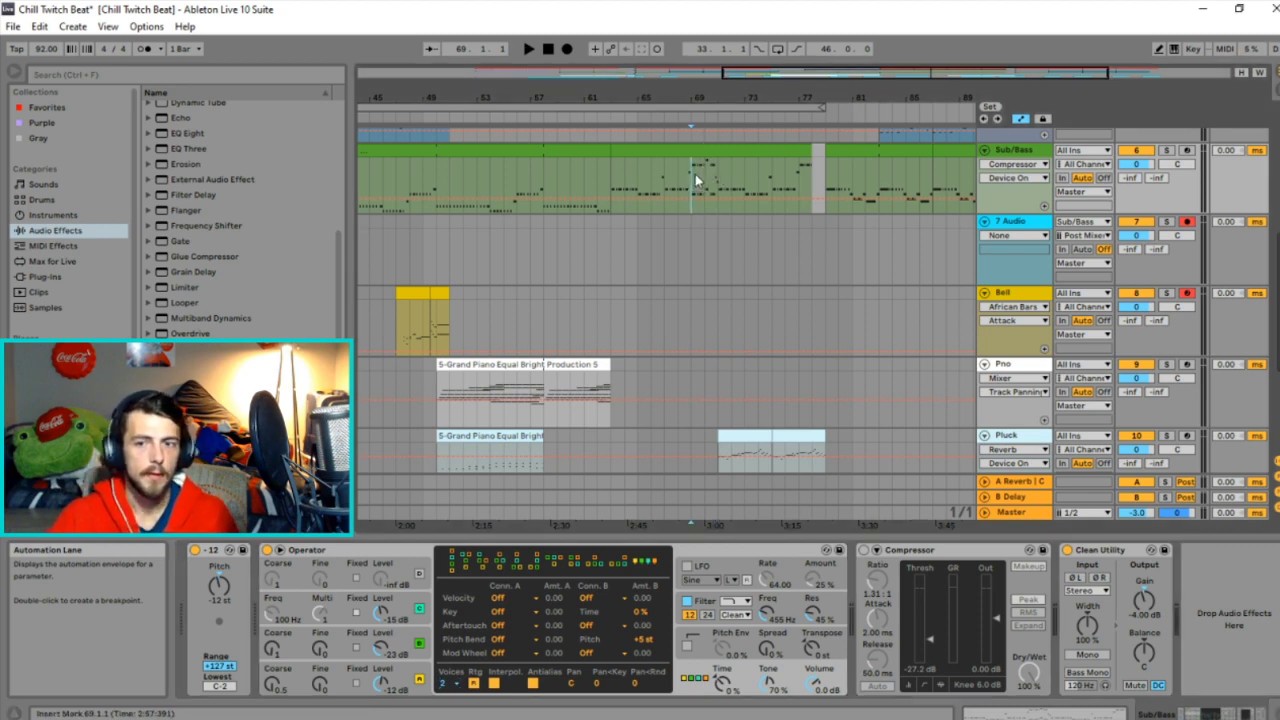
{"action": "key", "text": "space"}
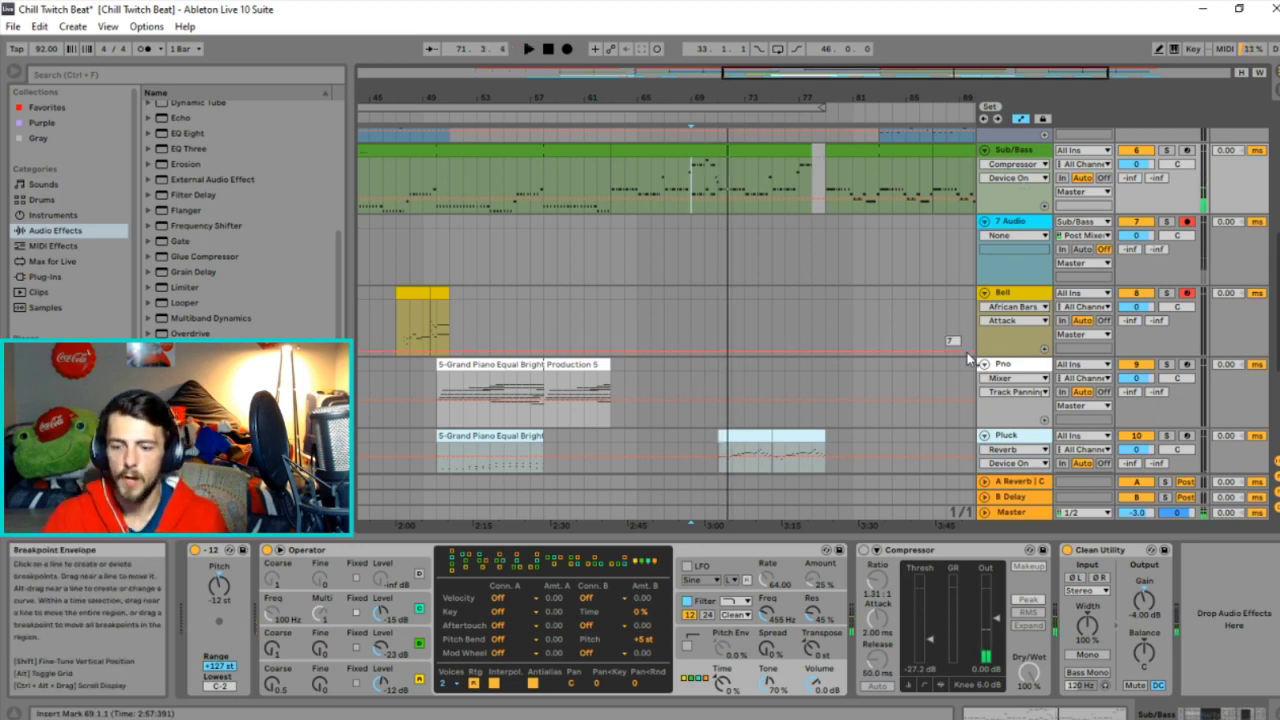
{"action": "left_click", "coordinate": [864, 550]}
{"action": "key", "text": "space"}
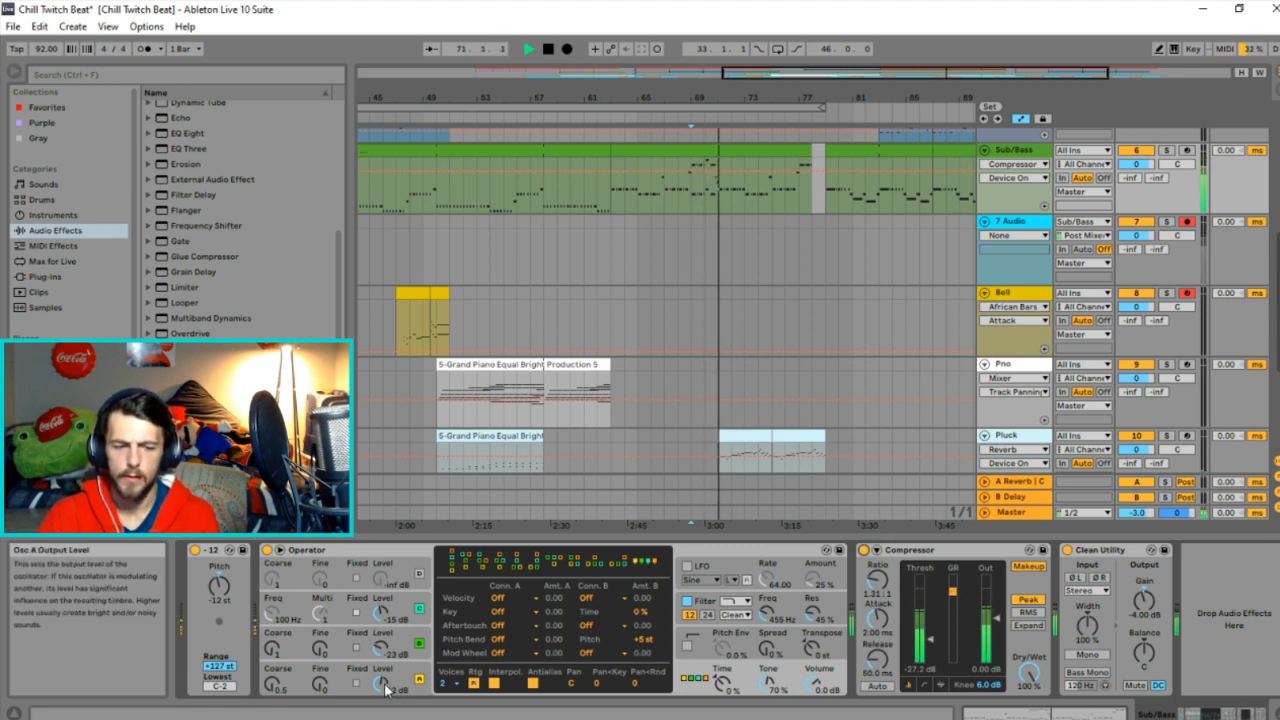
Try Operator's Oscillator A level at about -3.5 and -9.8 dB during playback, return it to -12 dB and stop playback.
{"action": "mouse_move", "coordinate": [382, 683]}
{"action": "left_mouse_down"}
{"action": "mouse_move", "coordinate": [382, 664]}
{"action": "mouse_move", "coordinate": [397, 677]}
{"action": "left_mouse_up"}
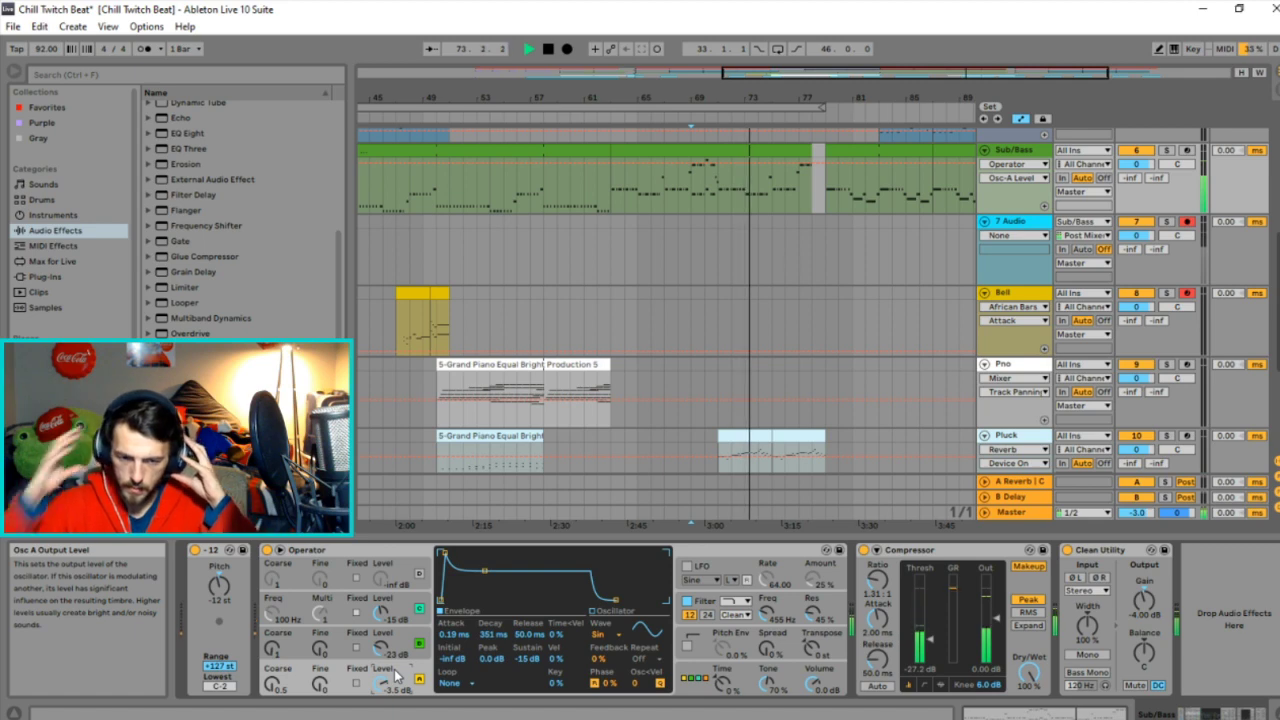
{"action": "left_click_drag", "start_coordinate": [397, 677], "coordinate": [397, 690]}
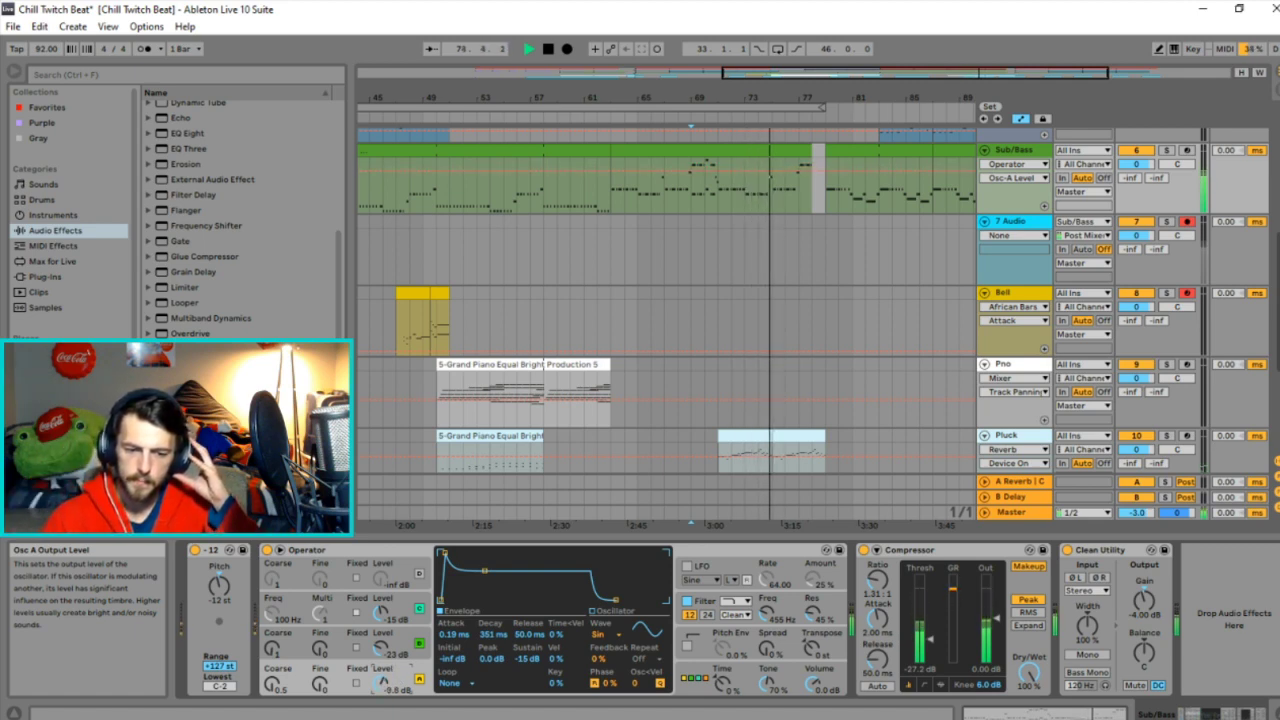
{"action": "left_click_drag", "start_coordinate": [397, 690], "coordinate": [397, 697]}
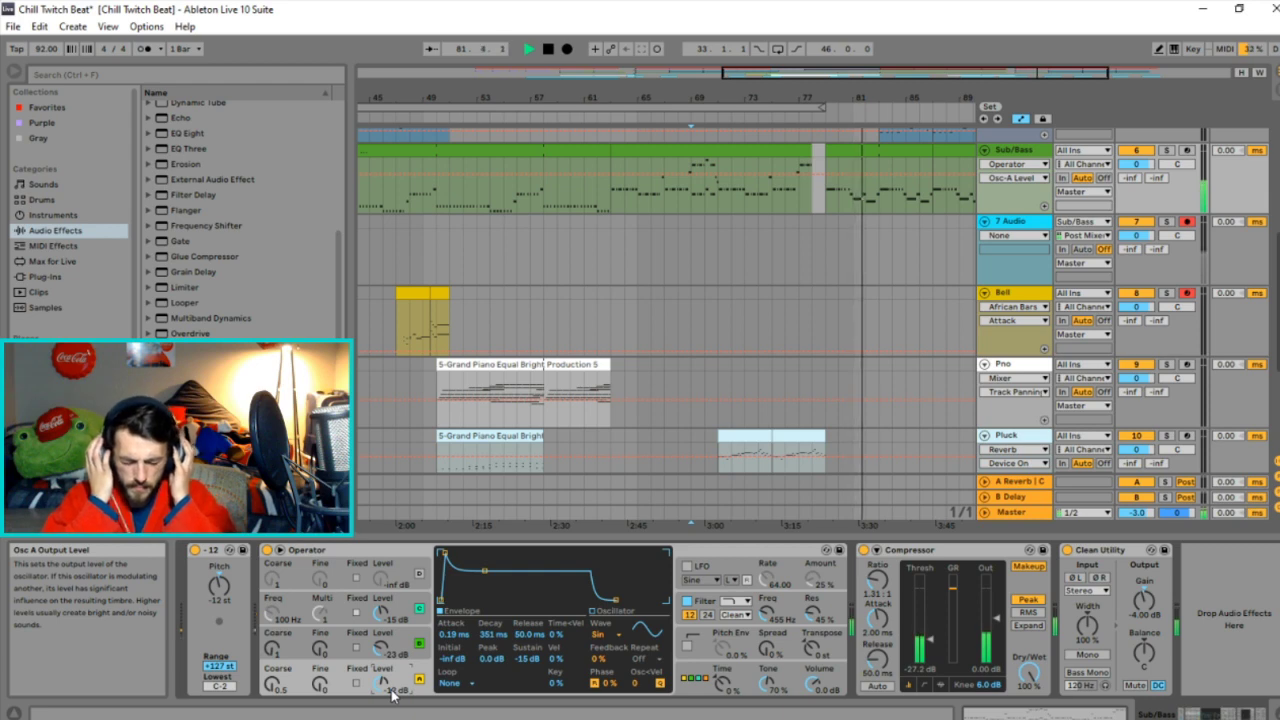
{"action": "left_click_drag", "start_coordinate": [391, 695], "coordinate": [400, 677]}
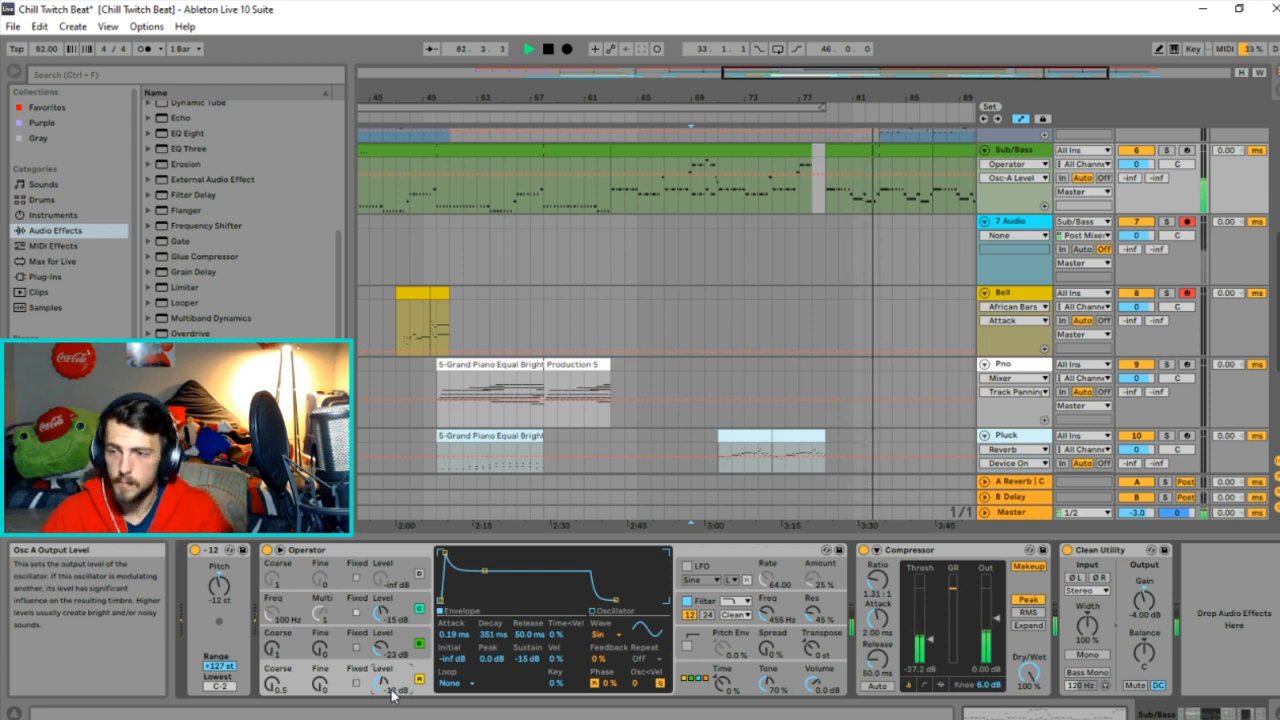
{"action": "key", "text": "space"}
Add a Clean Utility with -9 dB gain to the end of the Pad, Brush Kit and Hiphop Loop chains.
{"action": "scroll", "coordinate": [898, 410], "scroll_direction": "up", "scroll_amount": 5}
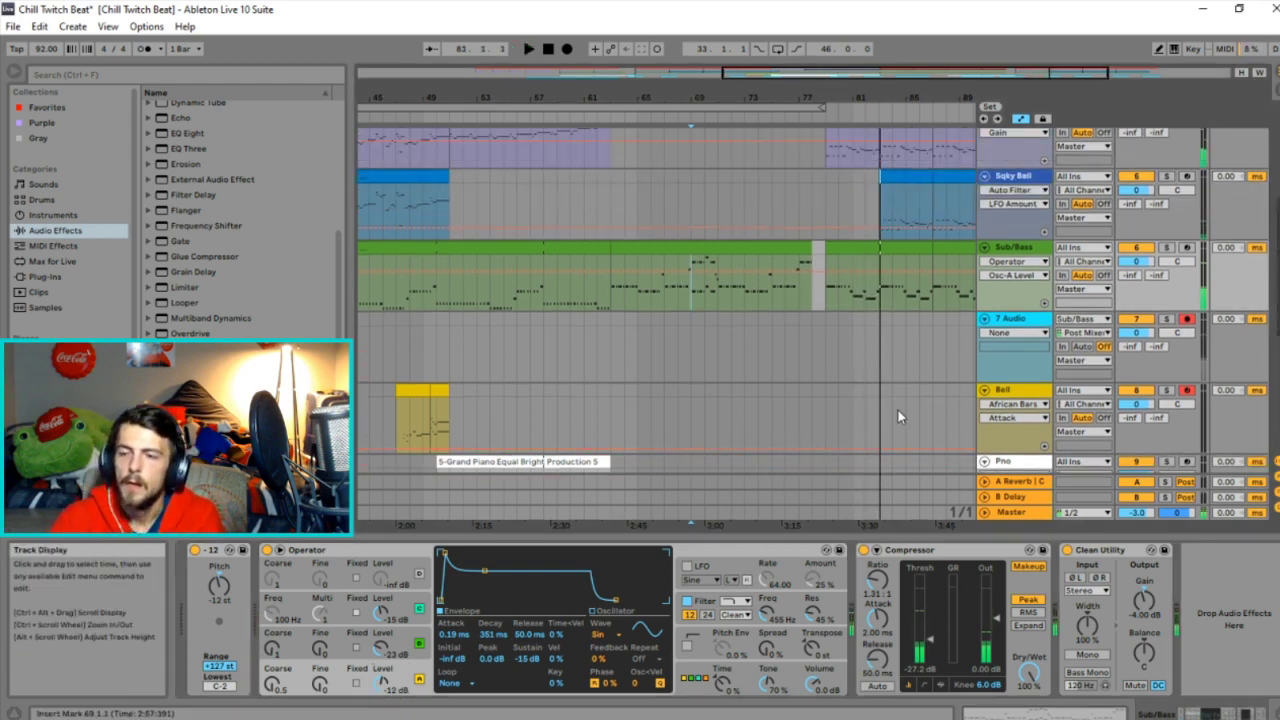
{"action": "scroll", "coordinate": [922, 378], "scroll_direction": "up", "scroll_amount": 1}
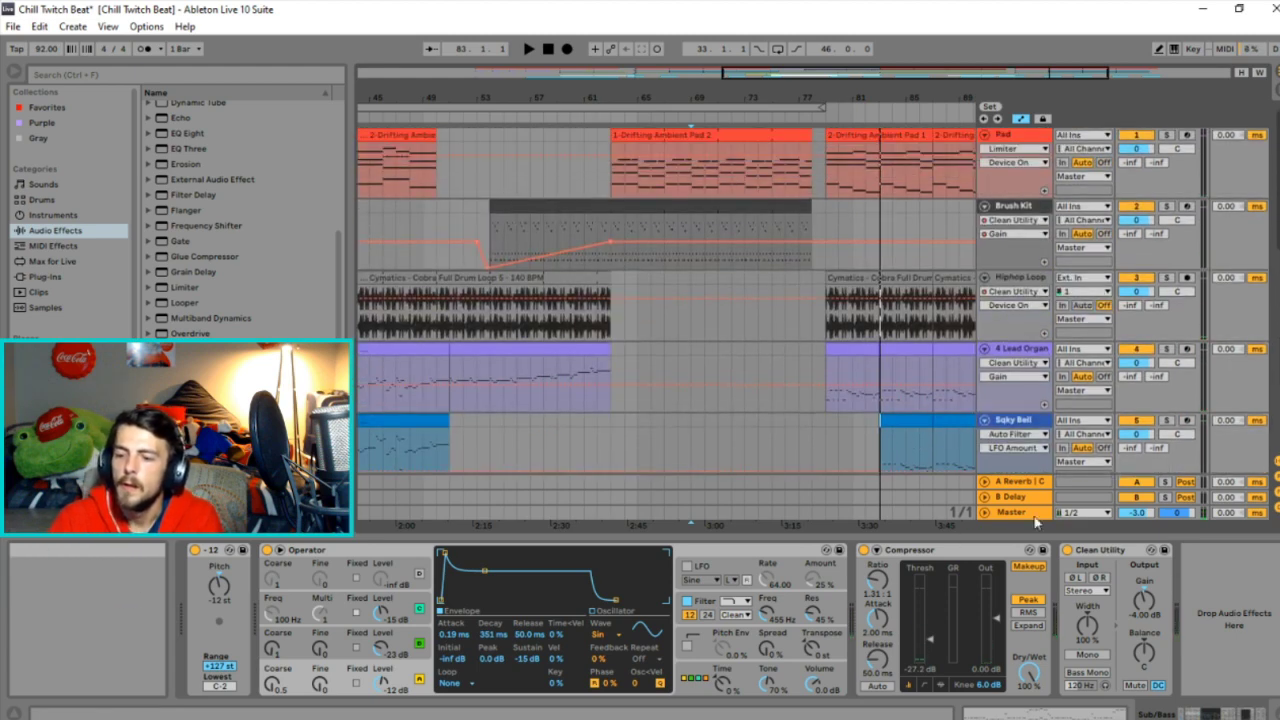
{"action": "left_click", "coordinate": [1011, 279]}
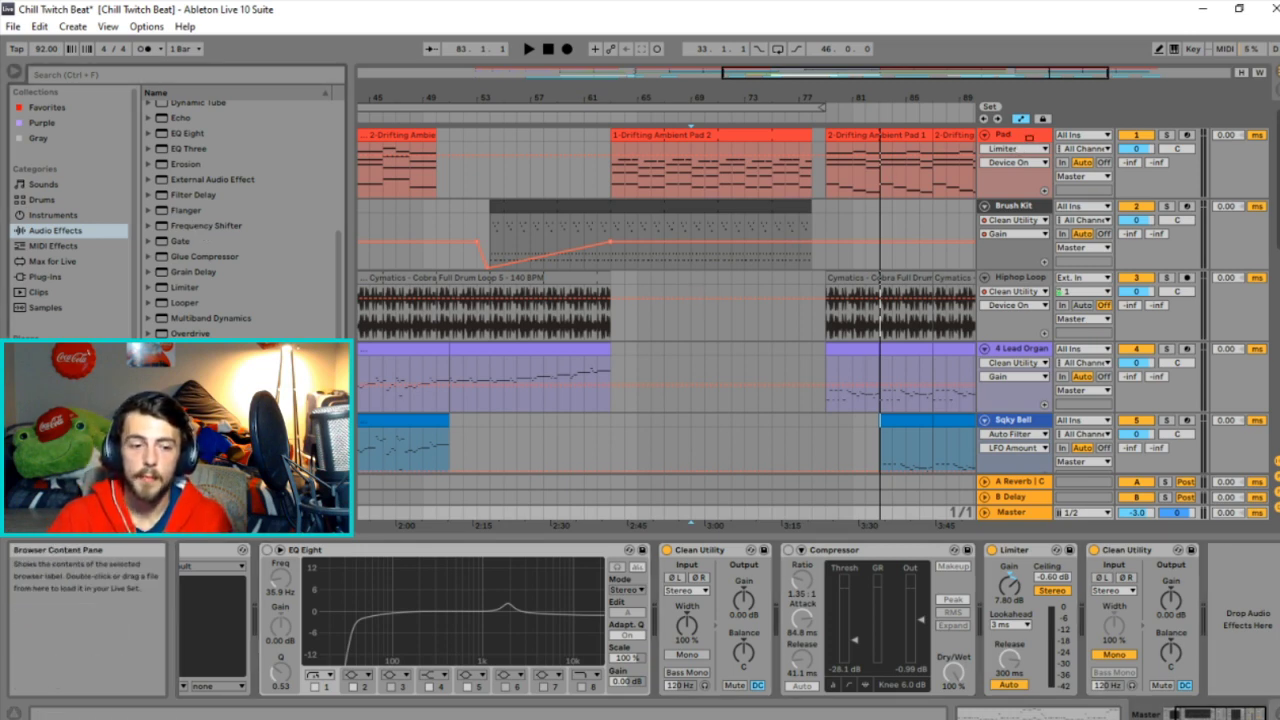
{"action": "left_click", "coordinate": [1028, 137]}
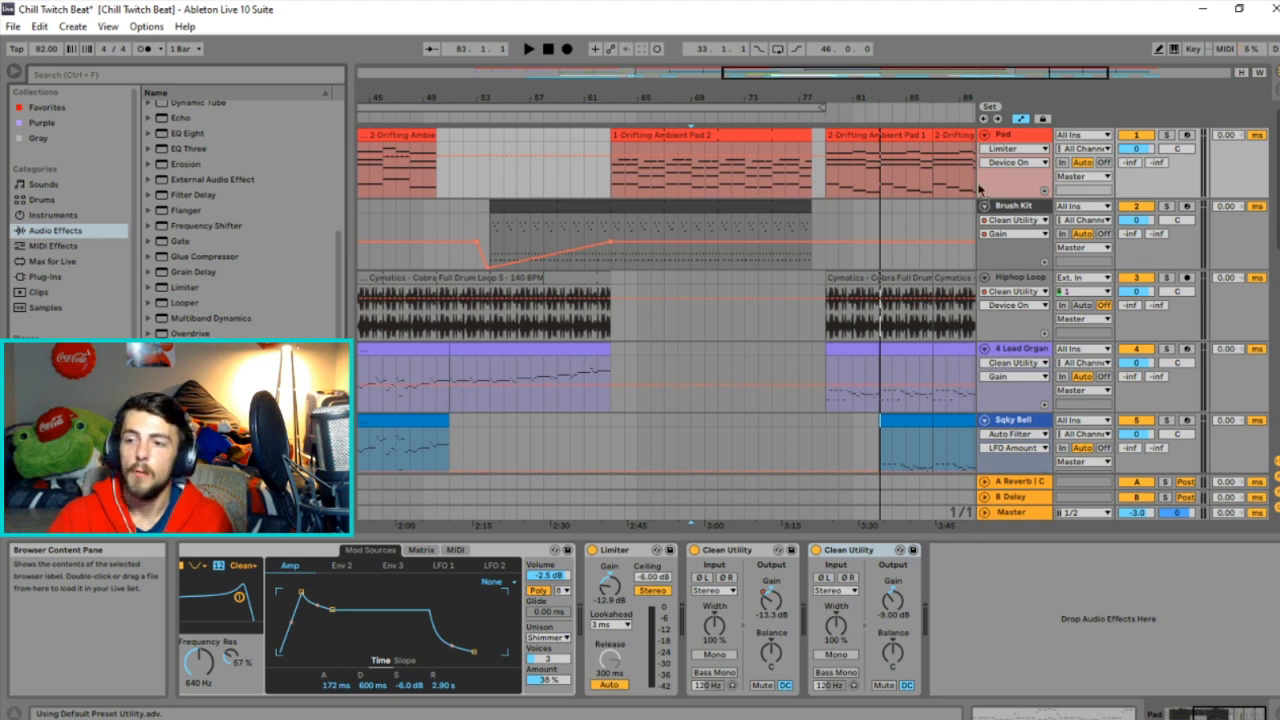
{"action": "key", "text": "Down"}
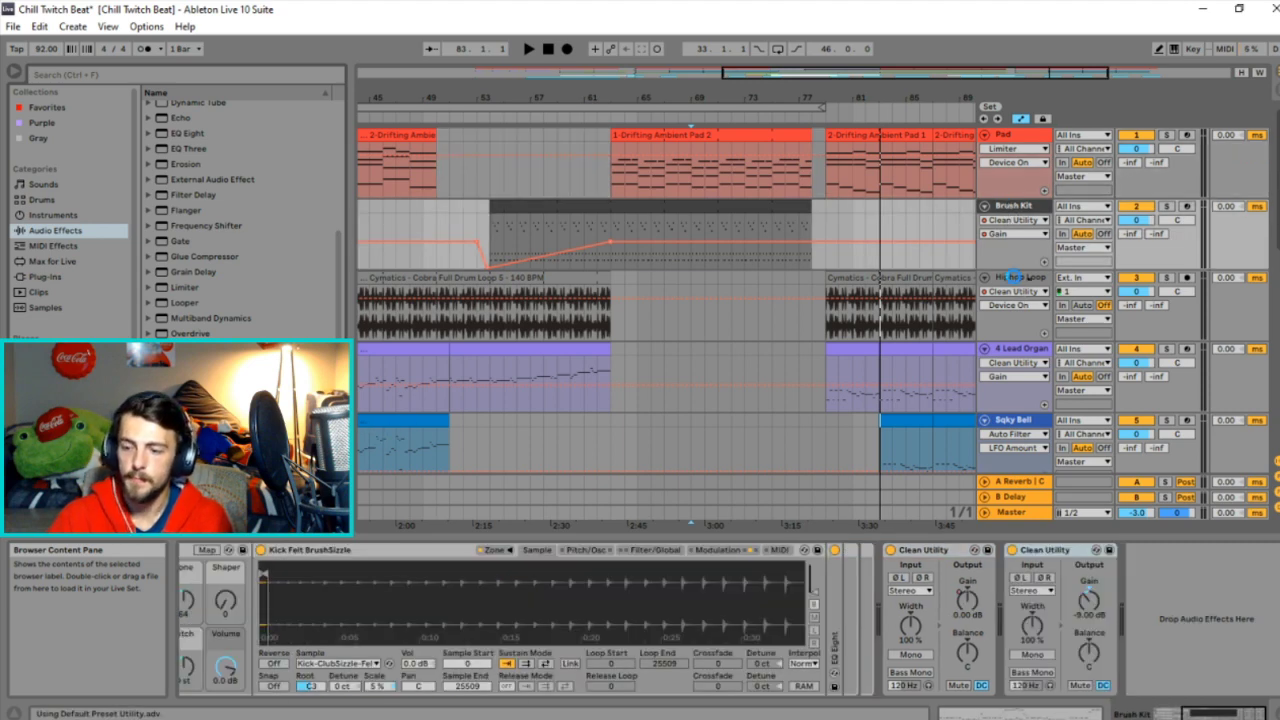
{"action": "left_click", "coordinate": [1012, 277]}
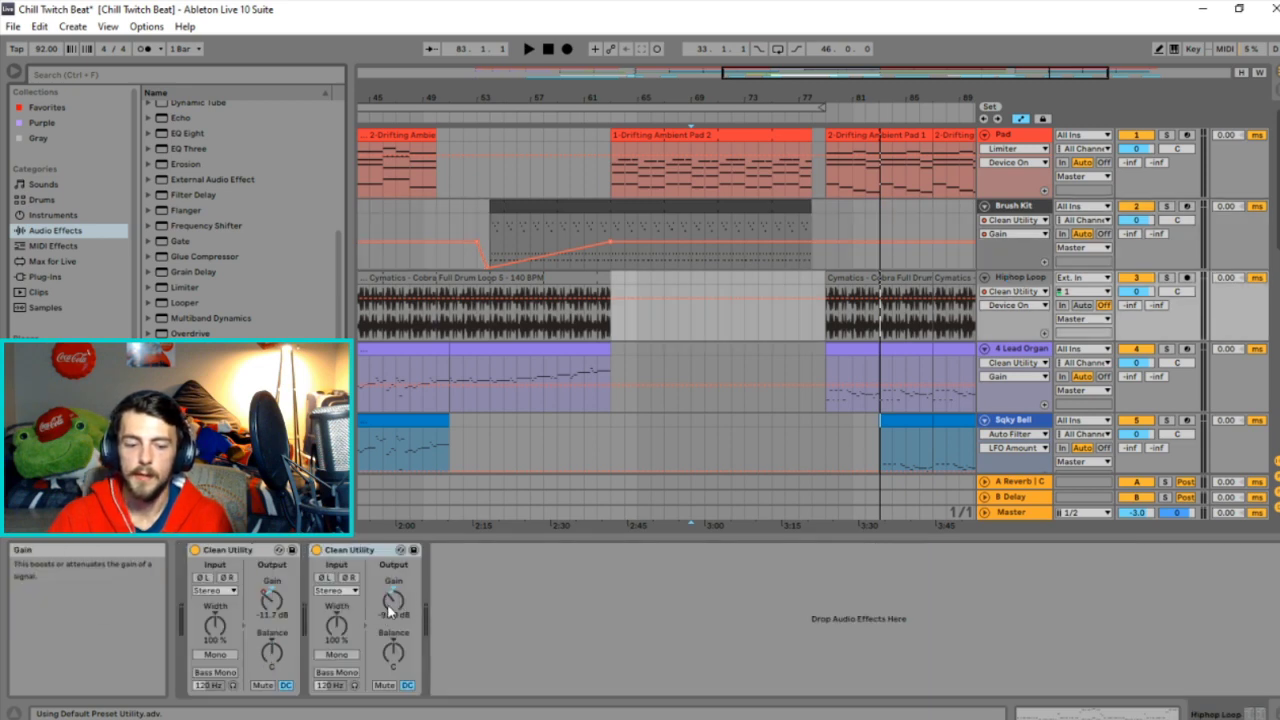
Add a Clean Utility to the end of the 4 Lead Organ chain and another with -9 dB gain to the Sqky Bell chain.
{"action": "scroll", "coordinate": [480, 436], "scroll_direction": "down", "scroll_amount": 2}
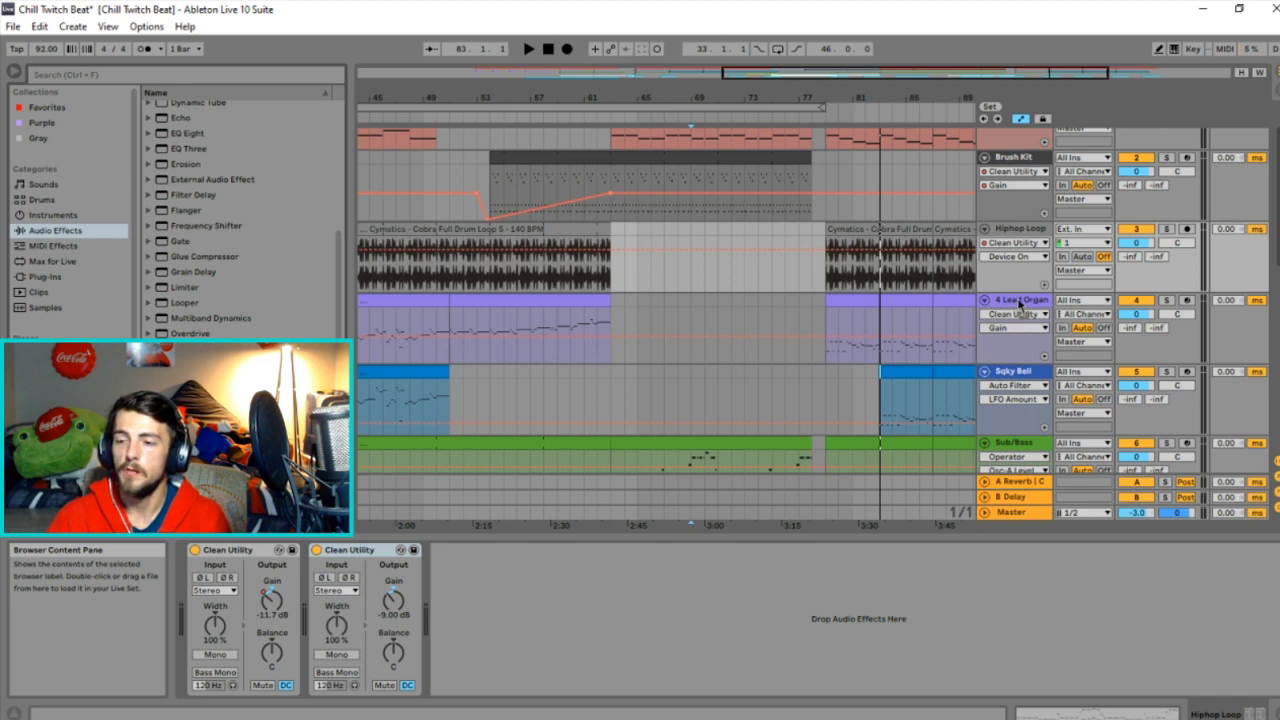
{"action": "left_click", "coordinate": [1016, 299]}
{"action": "scroll", "coordinate": [1016, 312], "scroll_direction": "down", "scroll_amount": 2}
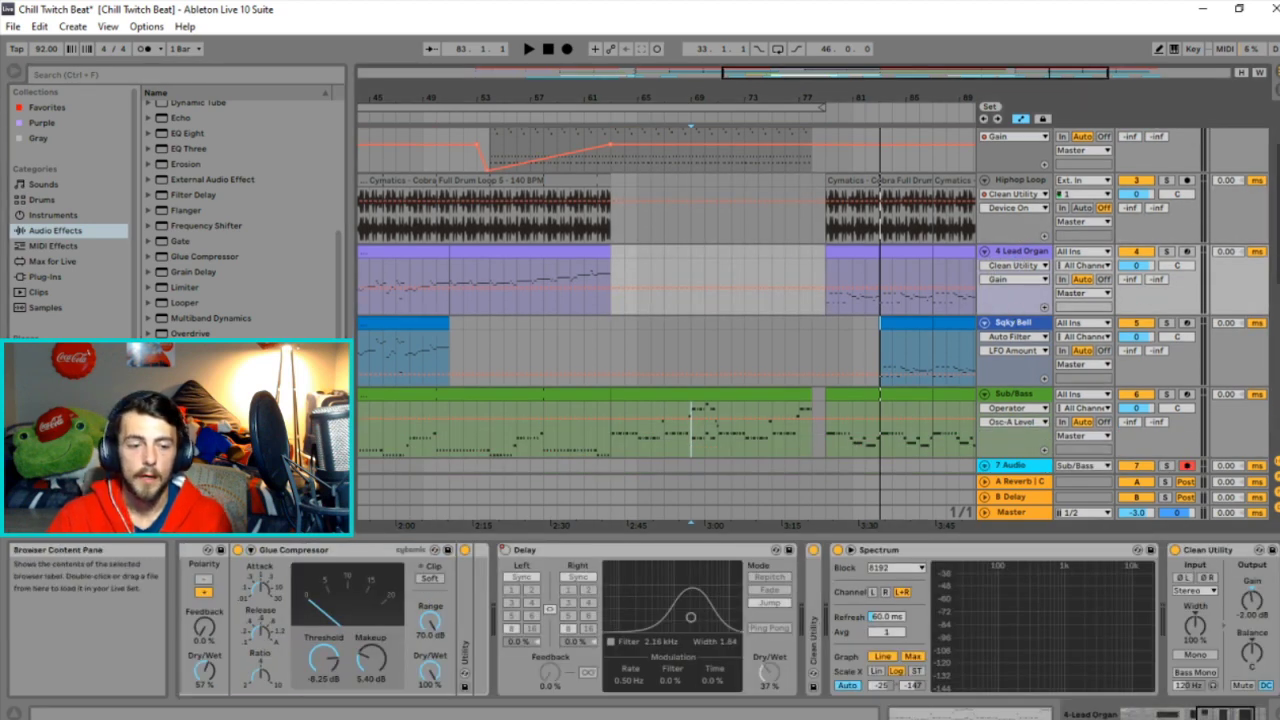
{"action": "left_click", "coordinate": [1036, 336]}
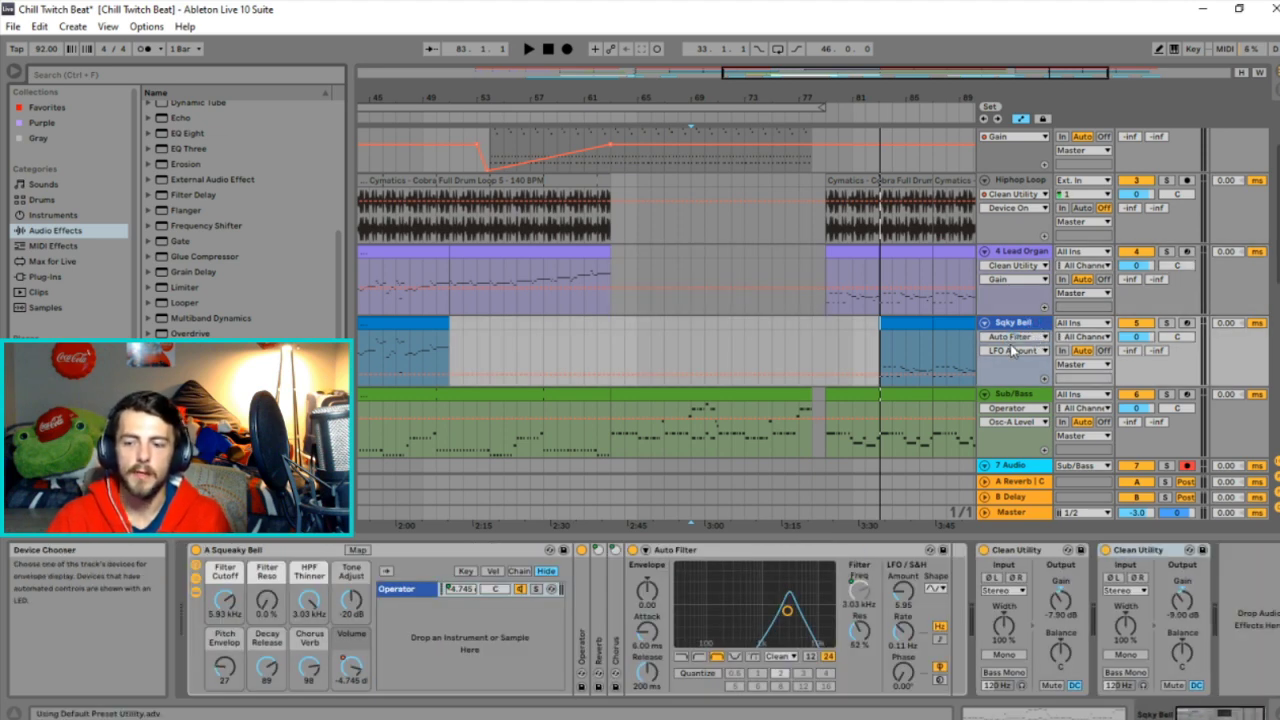
{"action": "scroll", "coordinate": [747, 214], "scroll_direction": "down", "scroll_amount": 2}
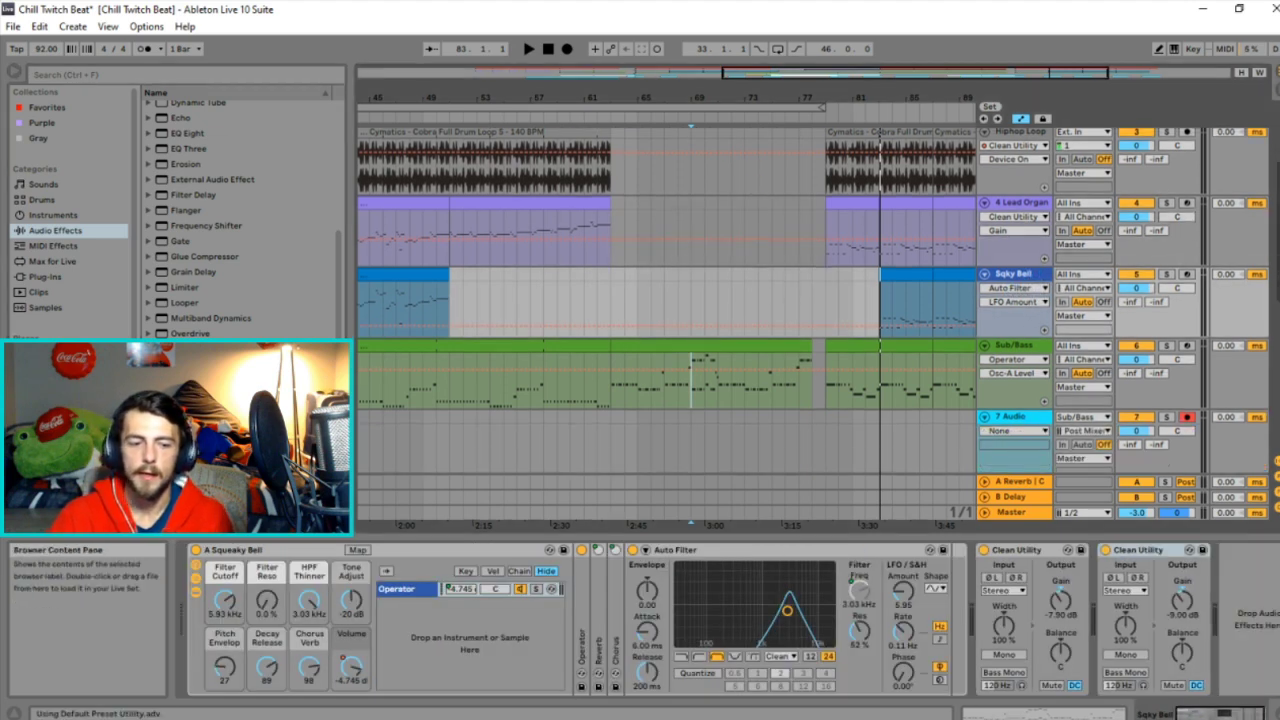
Add a Clean Utility with -9 dB gain to the end of the Sub/Bass and 7 Audio device chains.
{"action": "left_click", "coordinate": [1008, 323]}
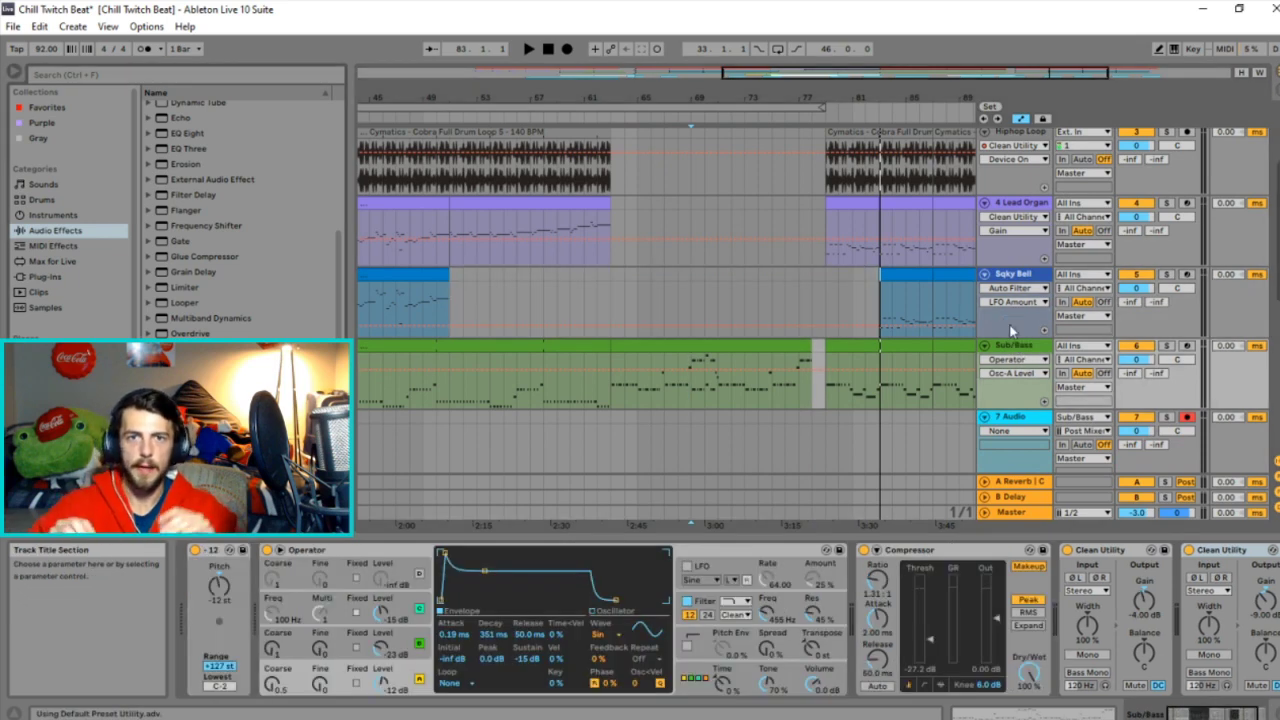
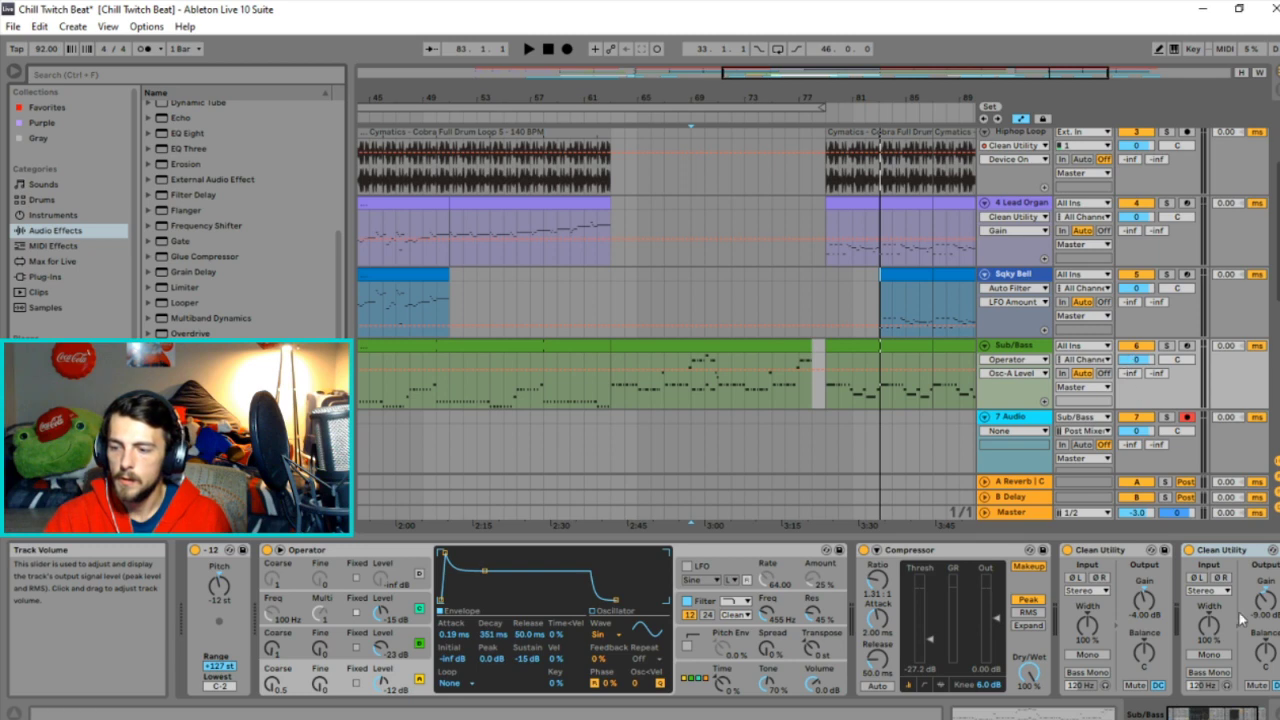
{"action": "left_click_drag", "start_coordinate": [1236, 713], "coordinate": [1250, 713]}
{"action": "scroll", "coordinate": [1060, 420], "scroll_direction": "down", "scroll_amount": 1}
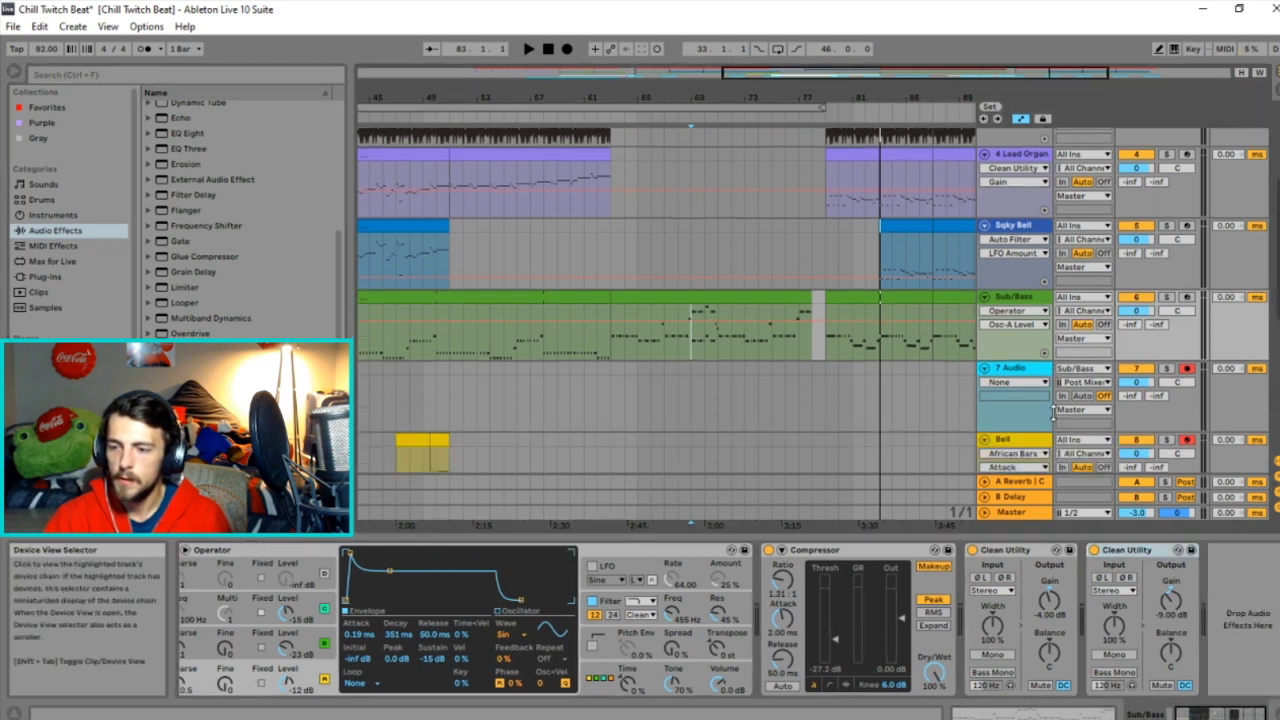
{"action": "left_click", "coordinate": [1022, 373]}
{"action": "scroll", "coordinate": [1022, 373], "scroll_direction": "down", "scroll_amount": 2}
{"action": "mouse_move", "coordinate": [643, 72]}
{"action": "left_mouse_down"}
{"action": "mouse_move", "coordinate": [600, 64]}
{"action": "mouse_move", "coordinate": [655, 74]}
{"action": "left_mouse_up"}
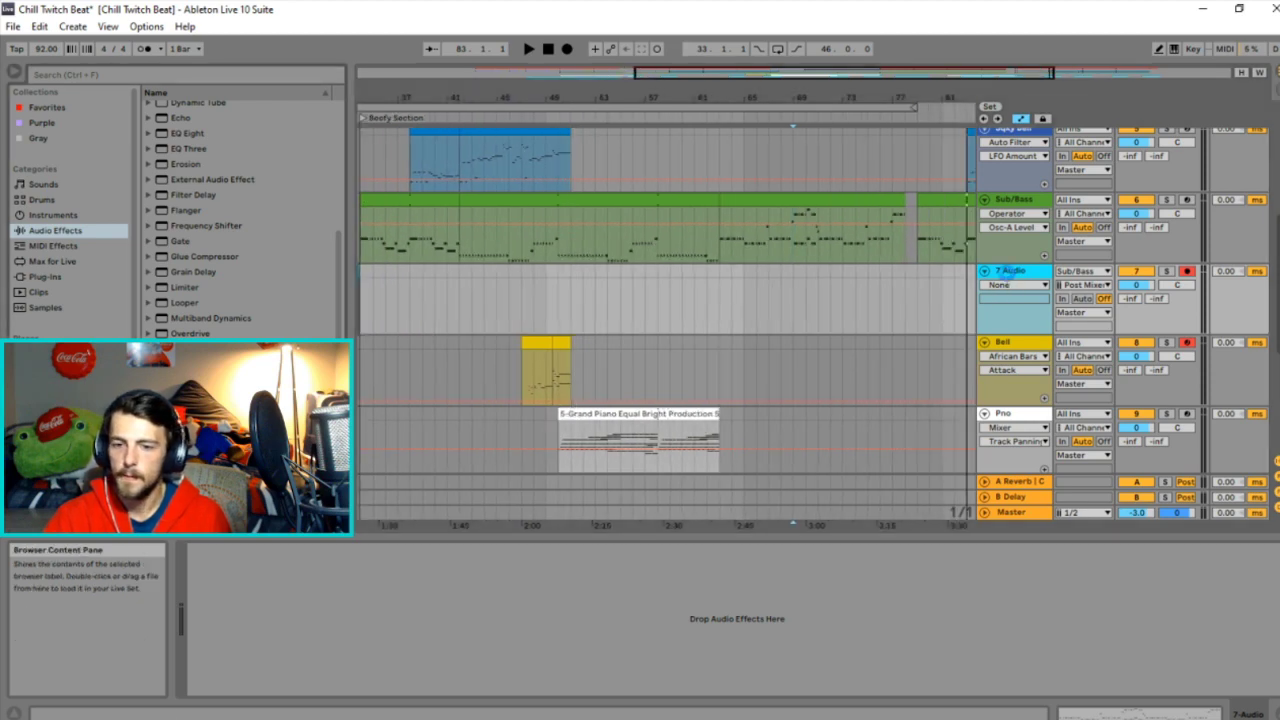
{"action": "double_click", "coordinate": [186, 472]}
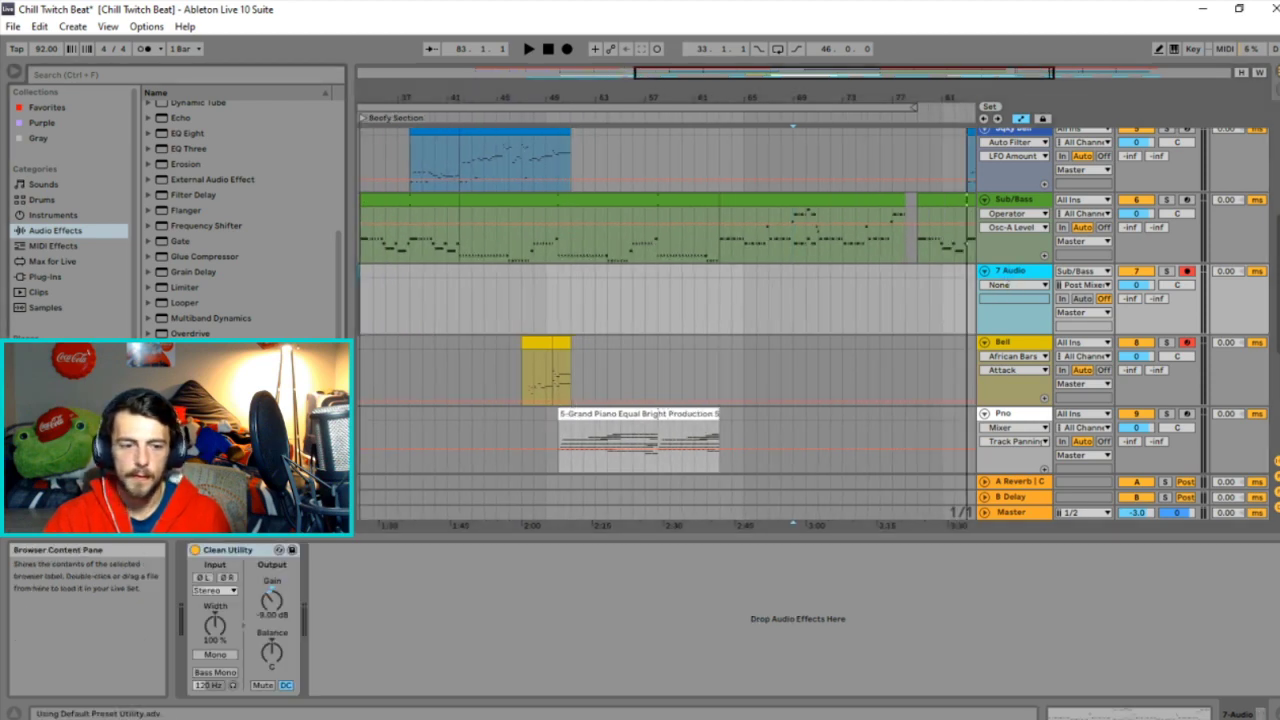
Add a Clean Utility with -9 dB gain to the end of the Bell, Pno, Pluck, Vox and Spare Track chains.
{"action": "left_click", "coordinate": [1022, 344]}
{"action": "scroll", "coordinate": [910, 311], "scroll_direction": "down", "scroll_amount": 1}
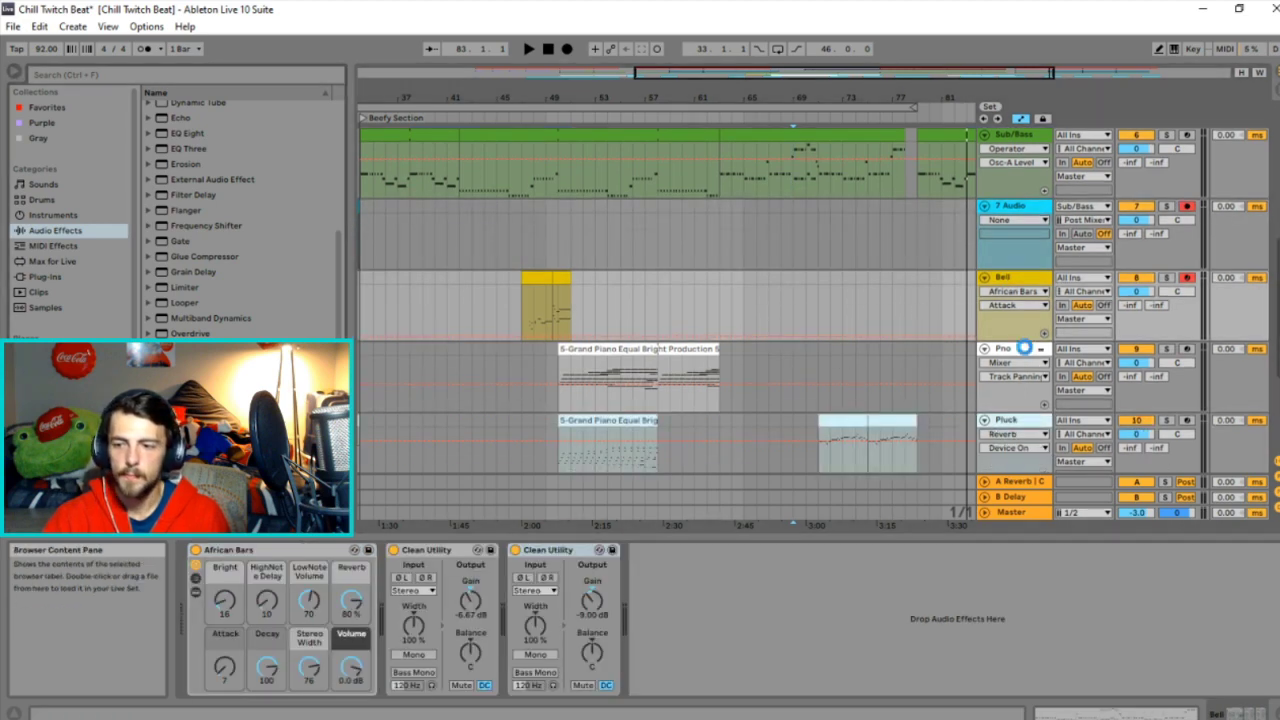
{"action": "left_click", "coordinate": [1040, 348]}
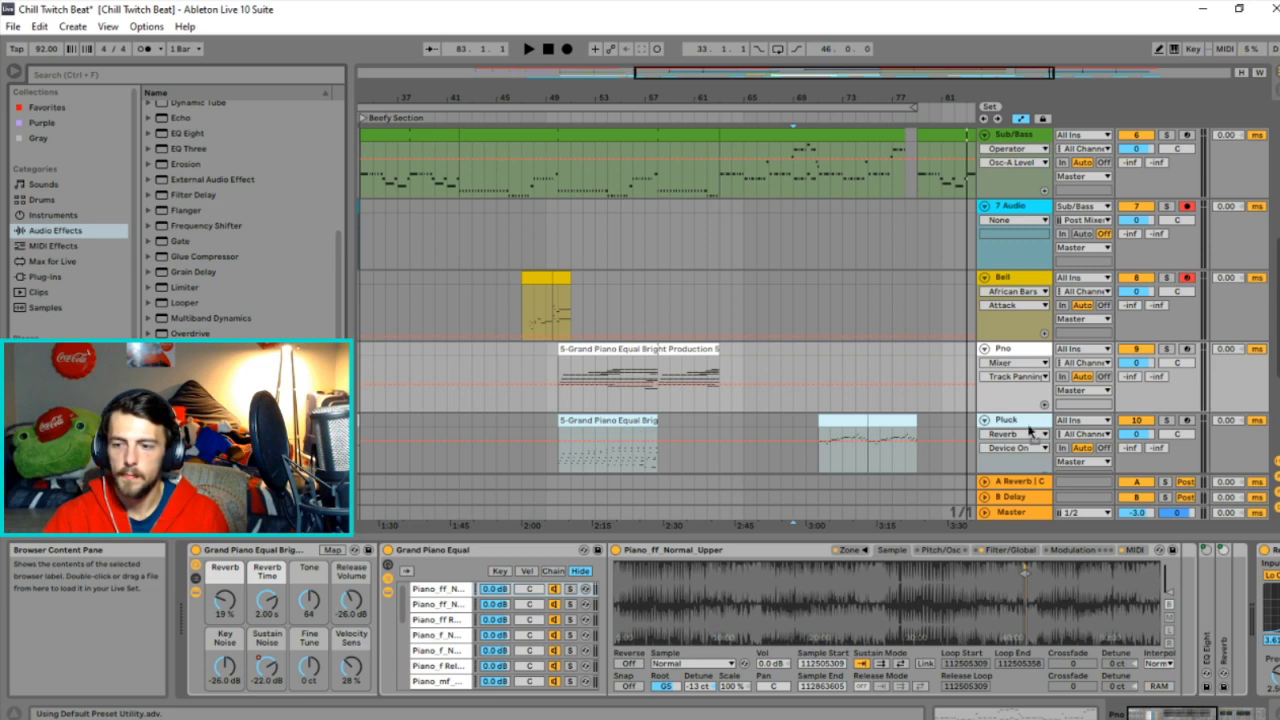
{"action": "scroll", "coordinate": [566, 308], "scroll_direction": "down", "scroll_amount": 4}
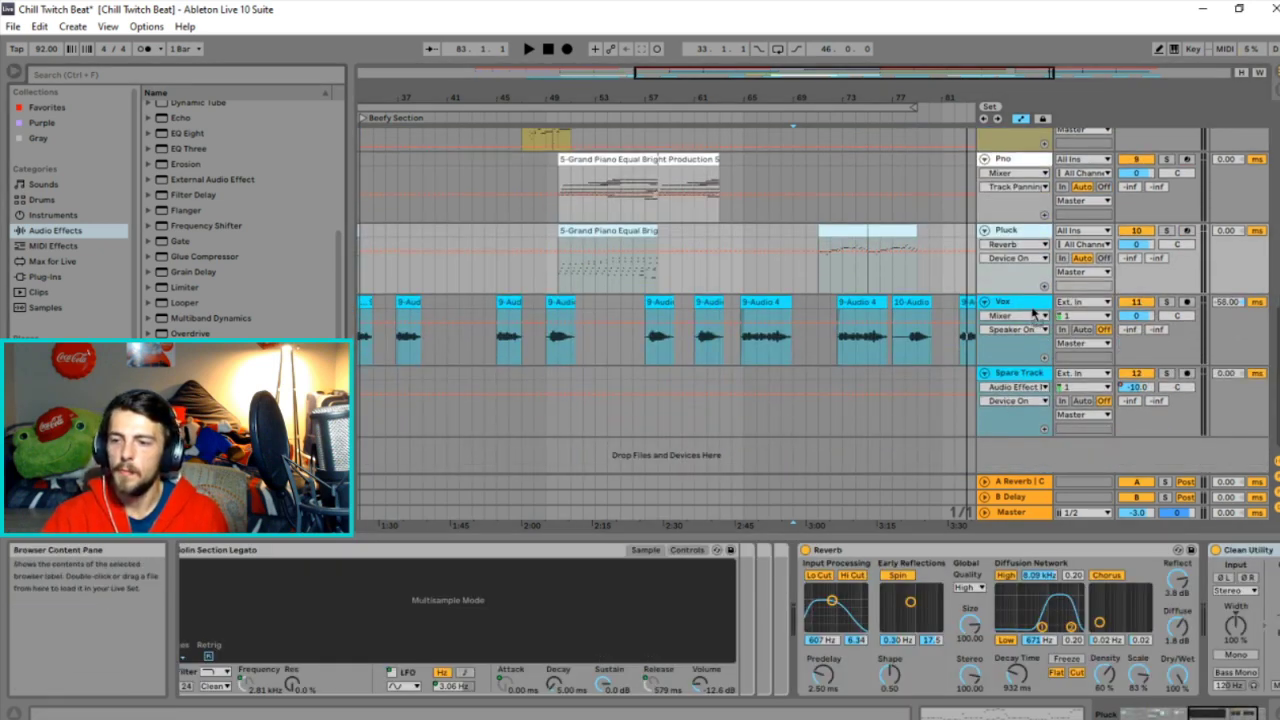
{"action": "left_click", "coordinate": [1030, 306]}
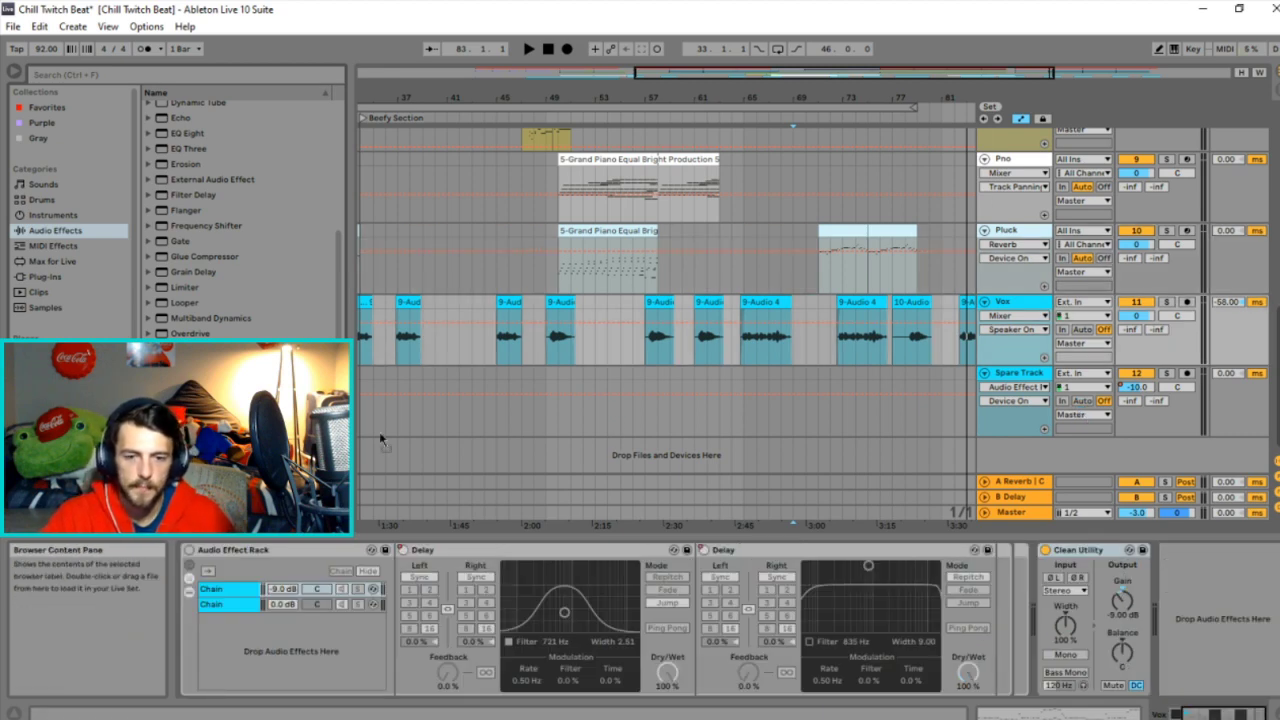
{"action": "left_click", "coordinate": [1018, 395]}
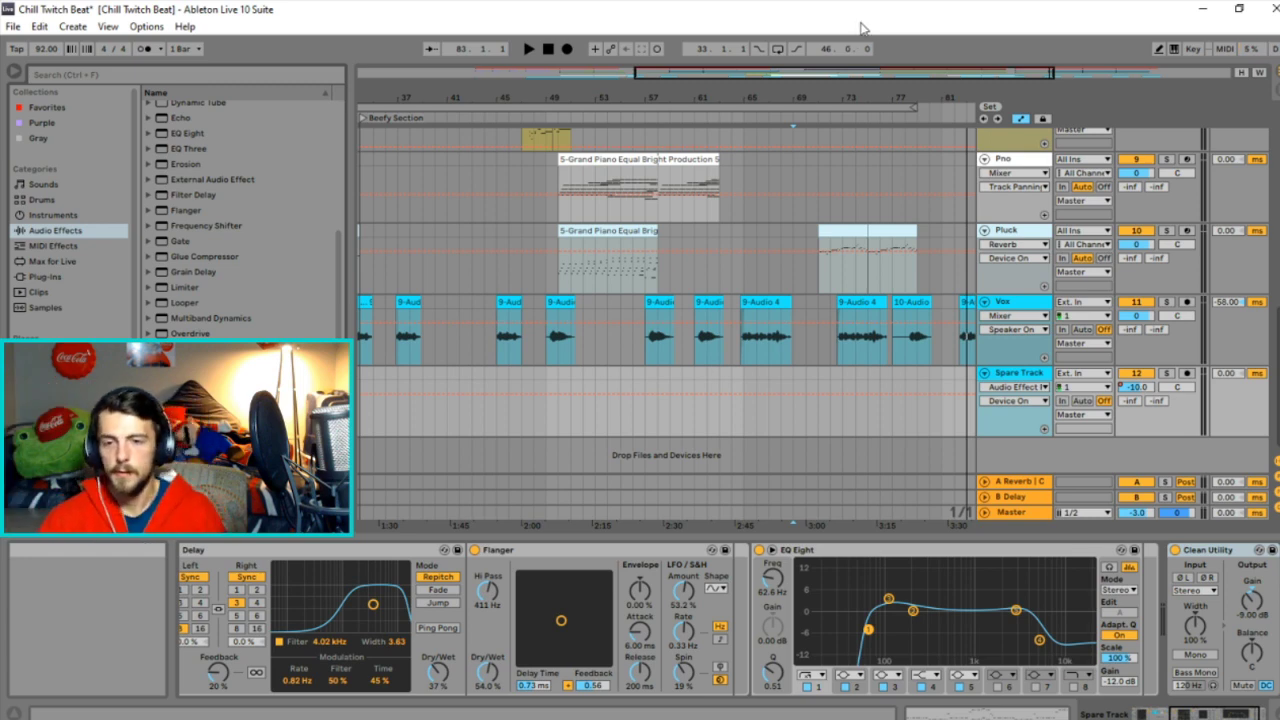
During playback from bar 50, set the Master volume to 0 dB and its Limiter gain to about 13.6 dB.
{"action": "left_click", "coordinate": [560, 354]}
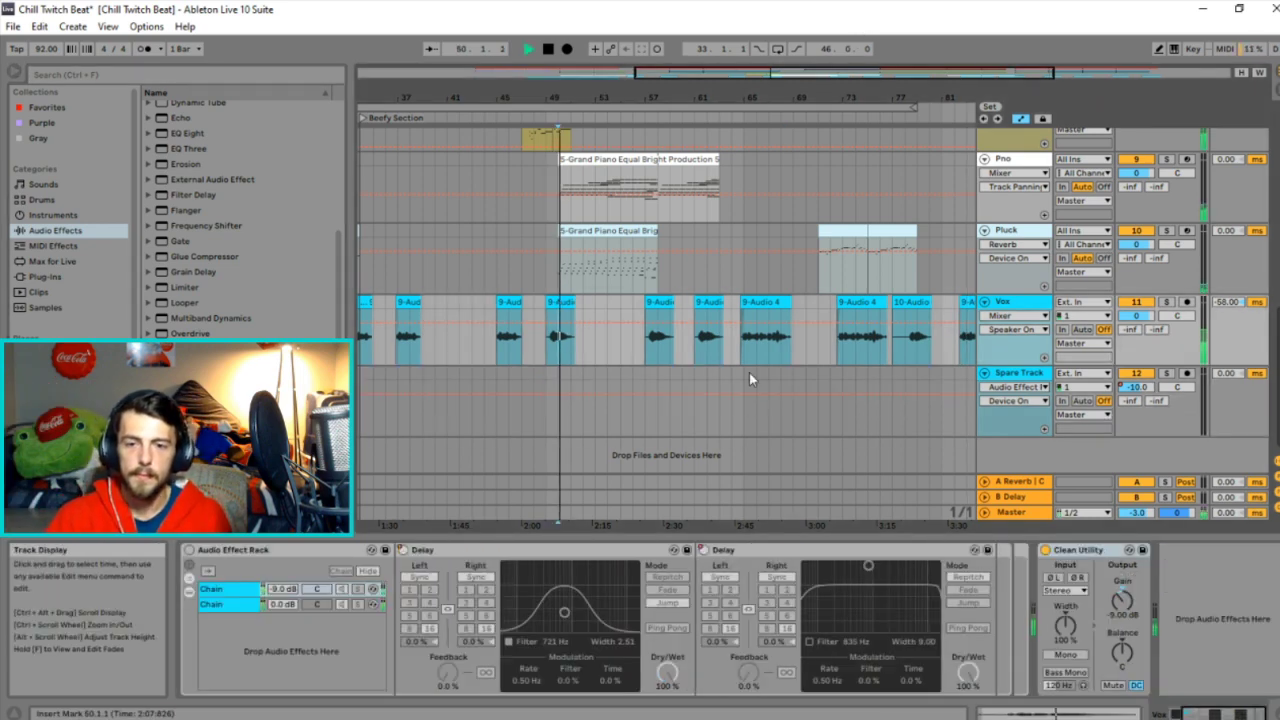
{"action": "key", "text": "space"}
{"action": "scroll", "coordinate": [749, 372], "scroll_direction": "up", "scroll_amount": 2}
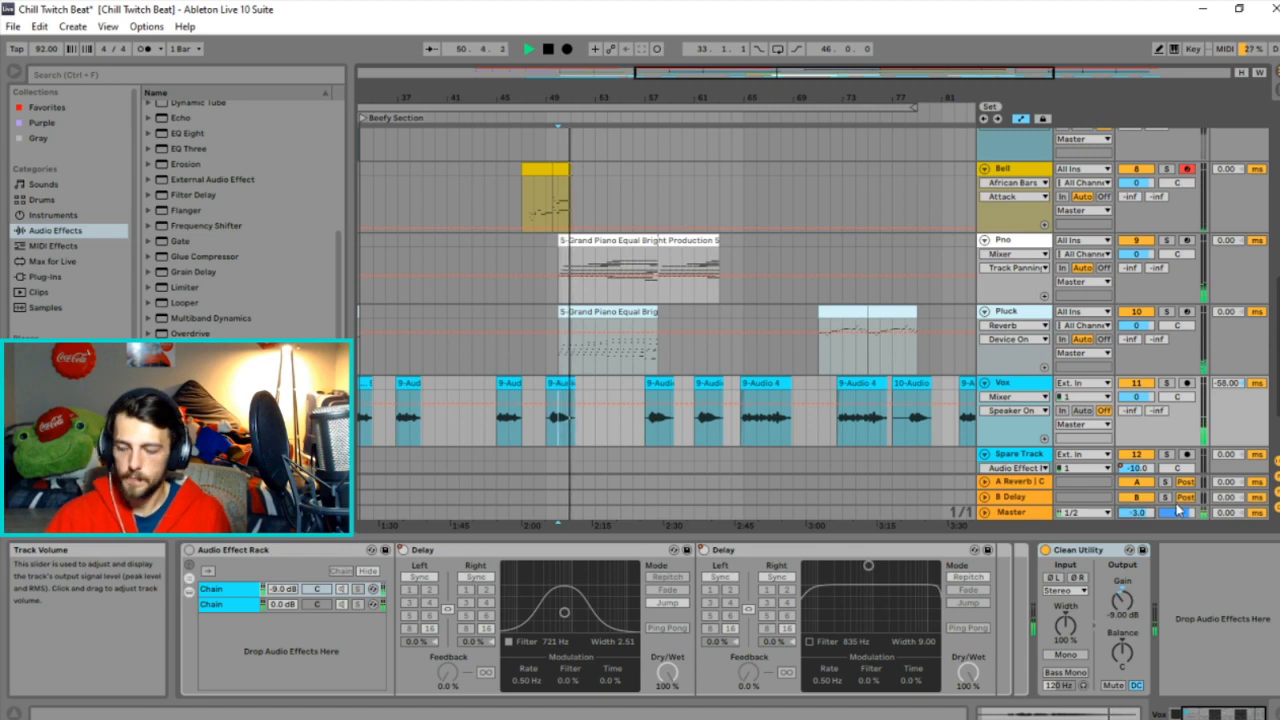
{"action": "left_click", "coordinate": [1027, 508]}
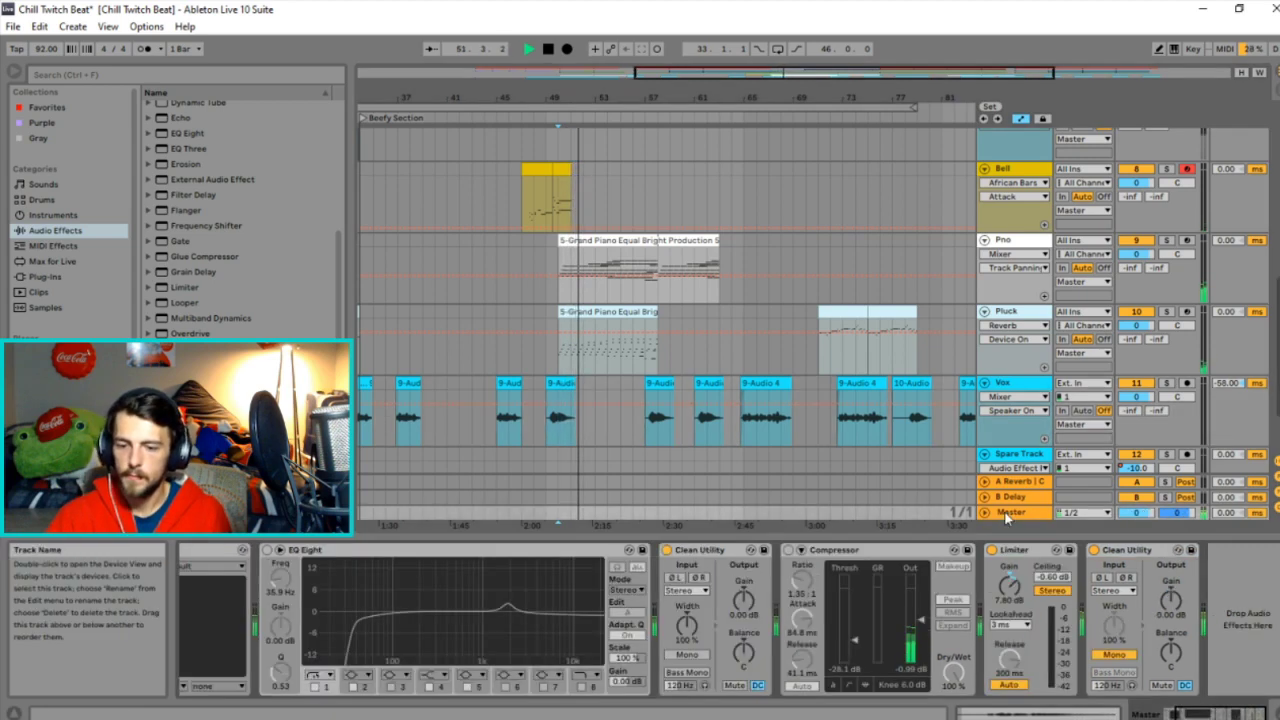
{"action": "mouse_move", "coordinate": [1022, 588]}
{"action": "left_mouse_down"}
{"action": "mouse_move", "coordinate": [1022, 560]}
{"action": "mouse_move", "coordinate": [1022, 579]}
{"action": "left_mouse_up"}
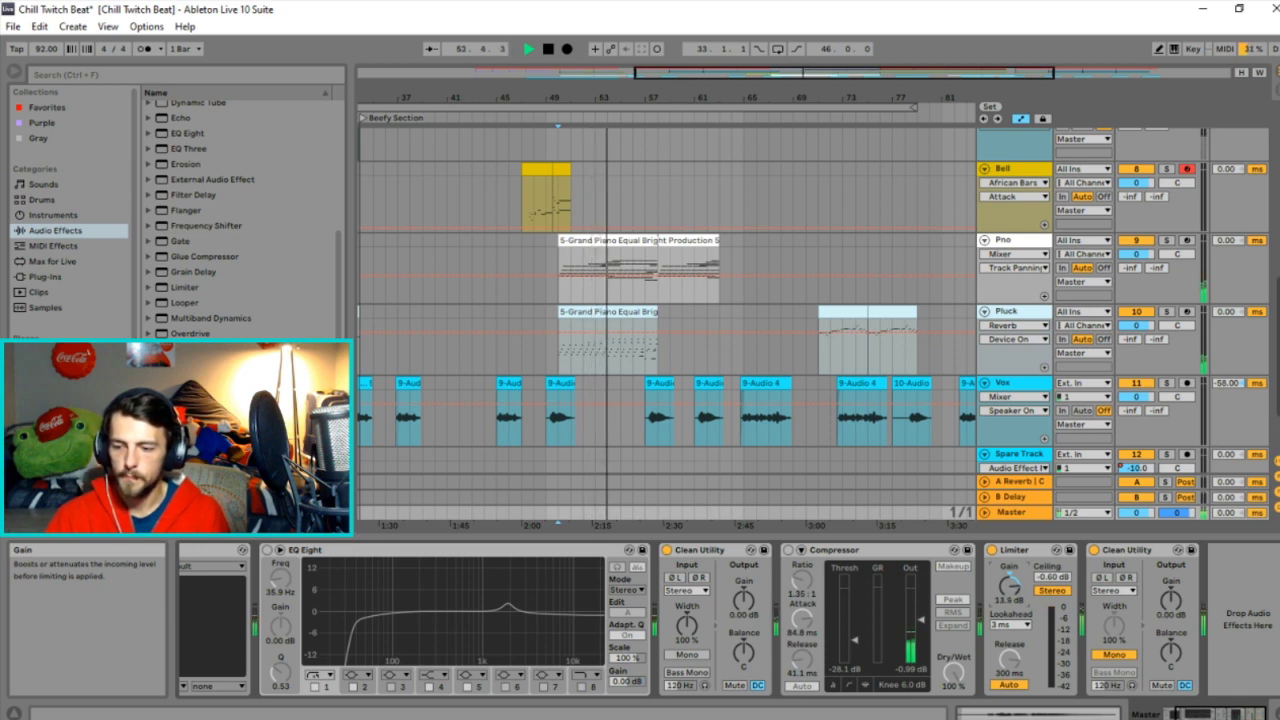
{"action": "key", "text": "space"}
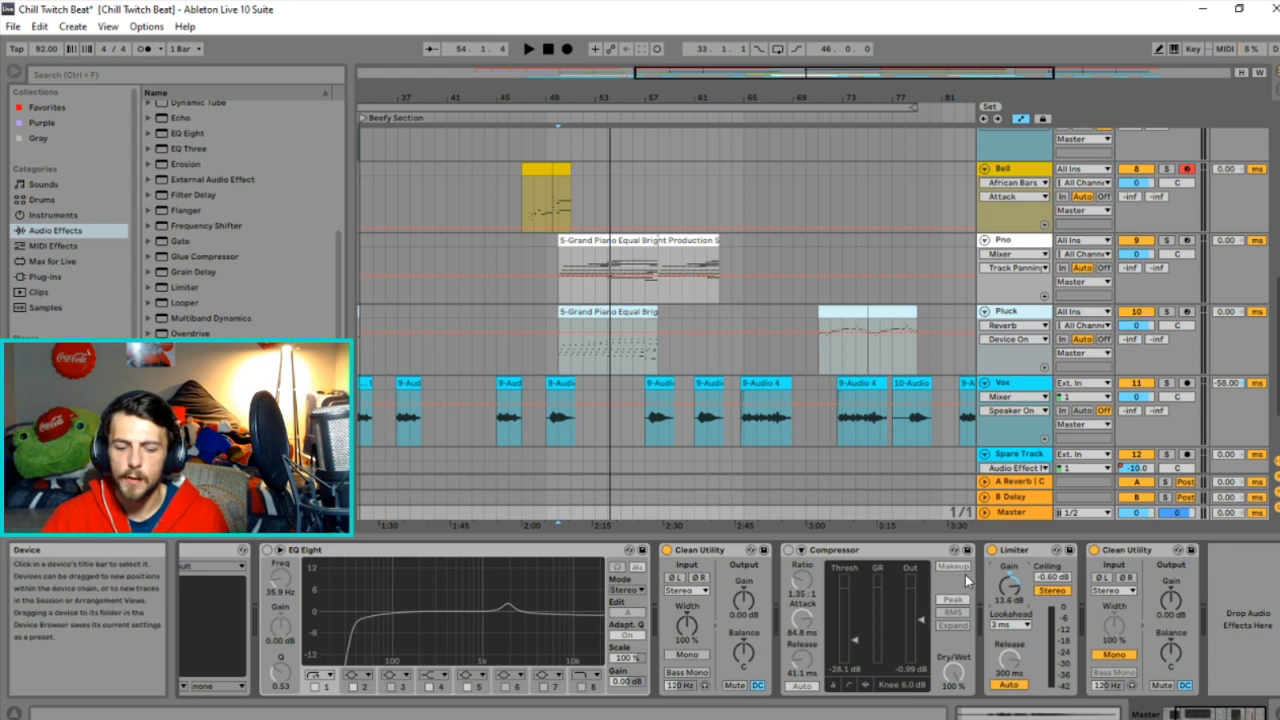
Replay the arrangement from bar 50 while checking the Pluck and Sub/Bass device chains.
{"action": "left_click", "coordinate": [667, 351]}
{"action": "key", "text": "space"}
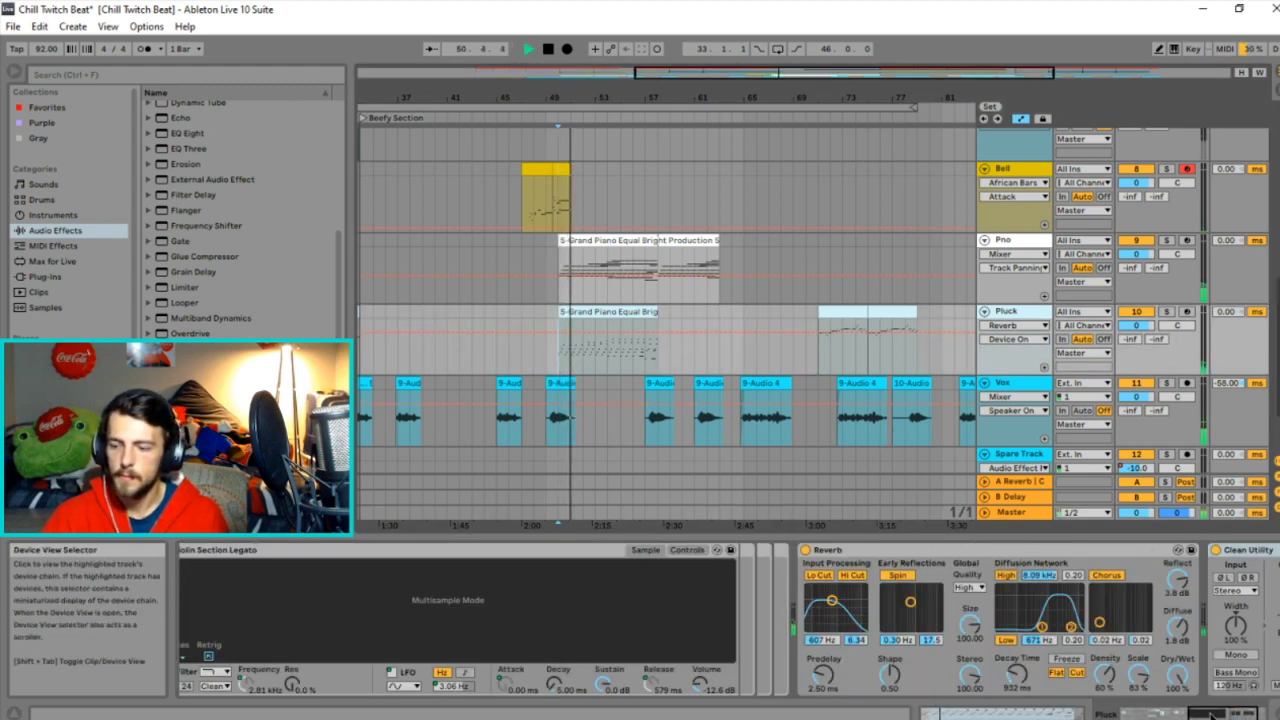
{"action": "left_click", "coordinate": [1255, 714]}
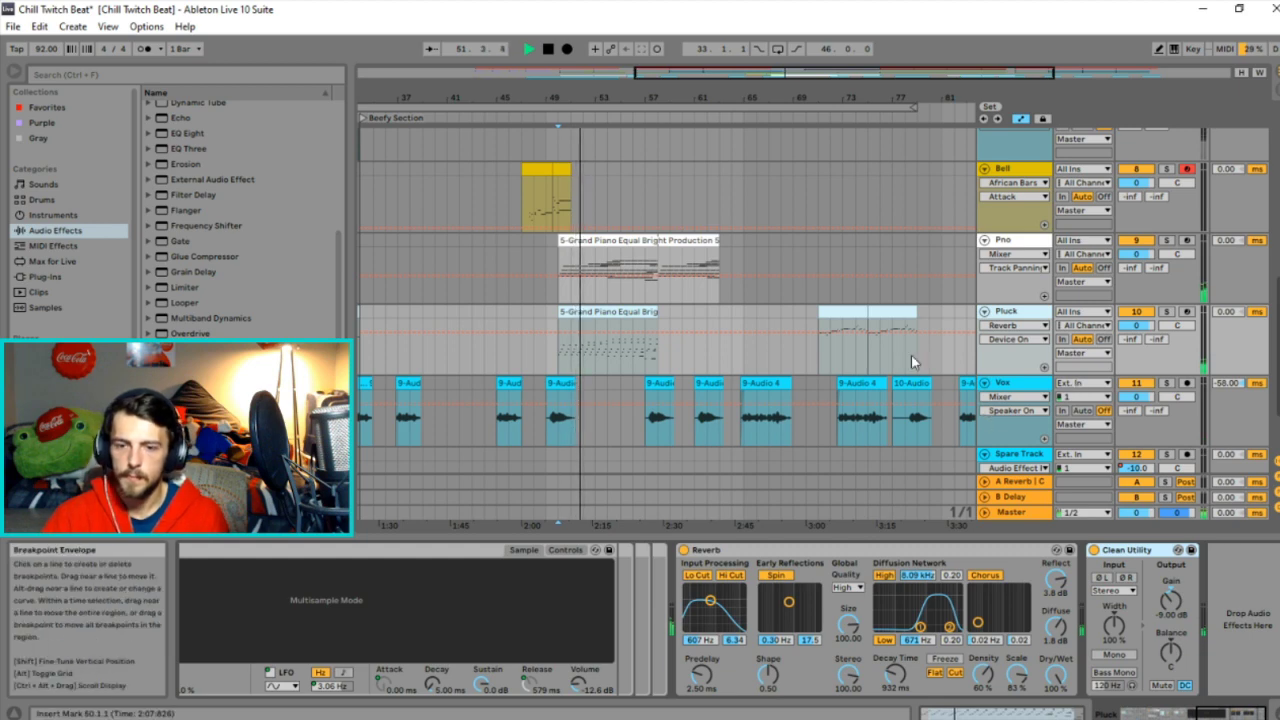
{"action": "scroll", "coordinate": [1038, 284], "scroll_direction": "up", "scroll_amount": 8}
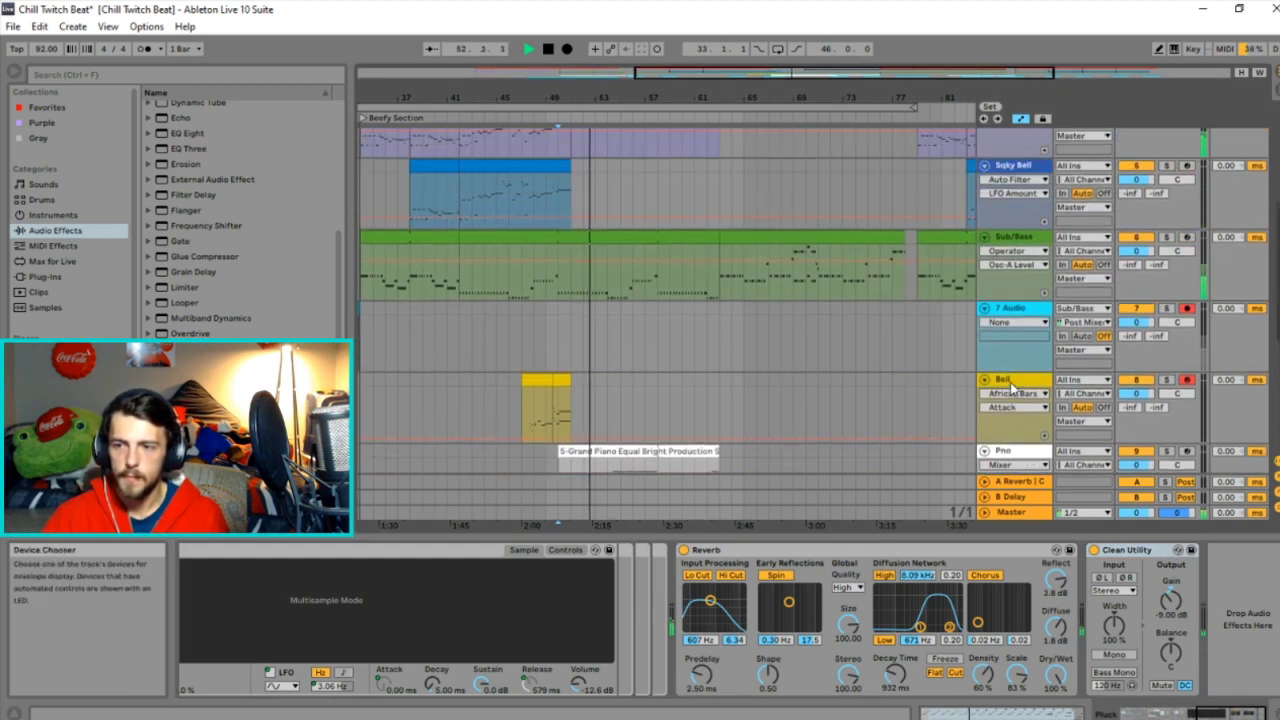
{"action": "left_click", "coordinate": [1012, 253]}
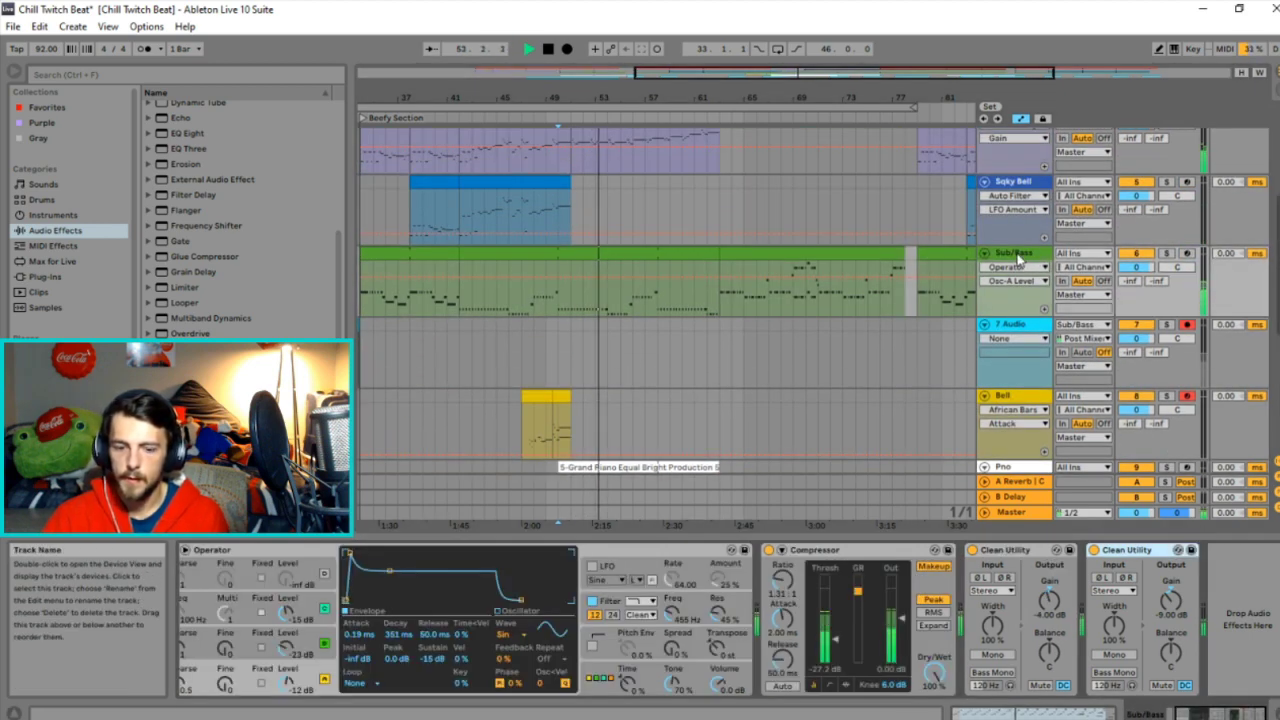
{"action": "key", "text": "space"}
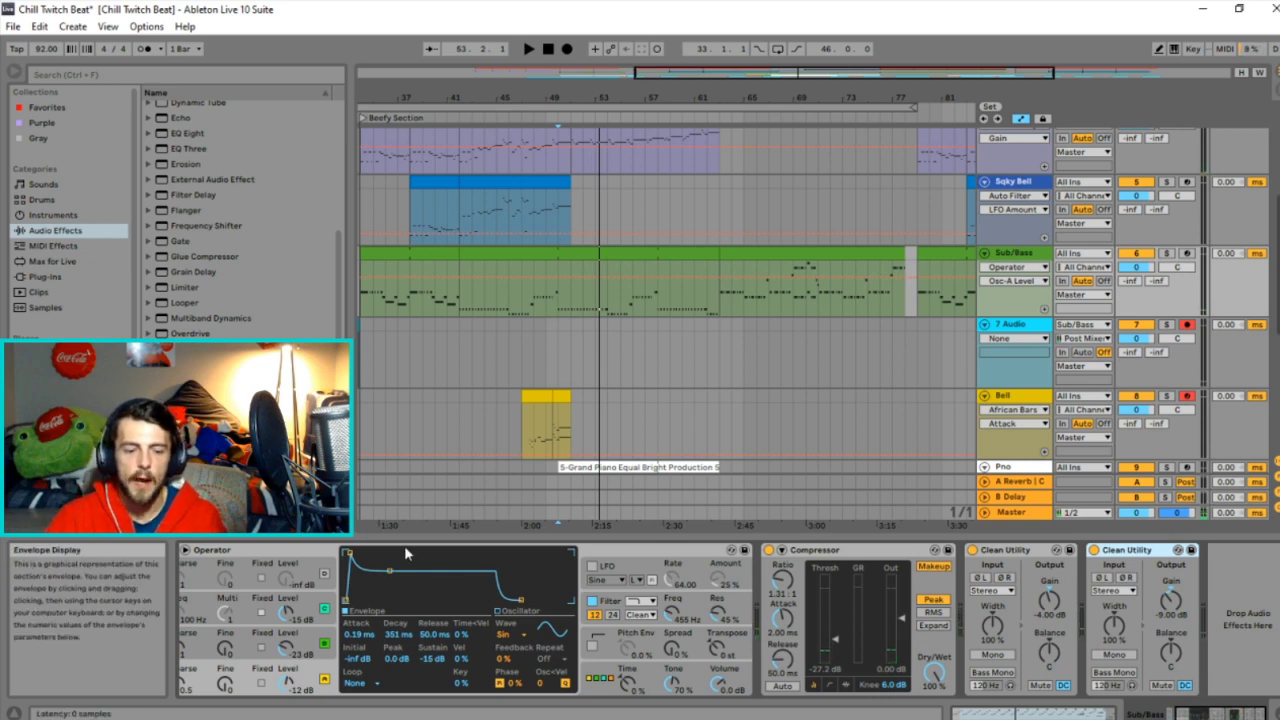
Play the arrangement from around bar 43, stop, and inspect the Operator on the Sub/Bass track.
{"action": "left_click_drag", "start_coordinate": [700, 72], "coordinate": [645, 72]}
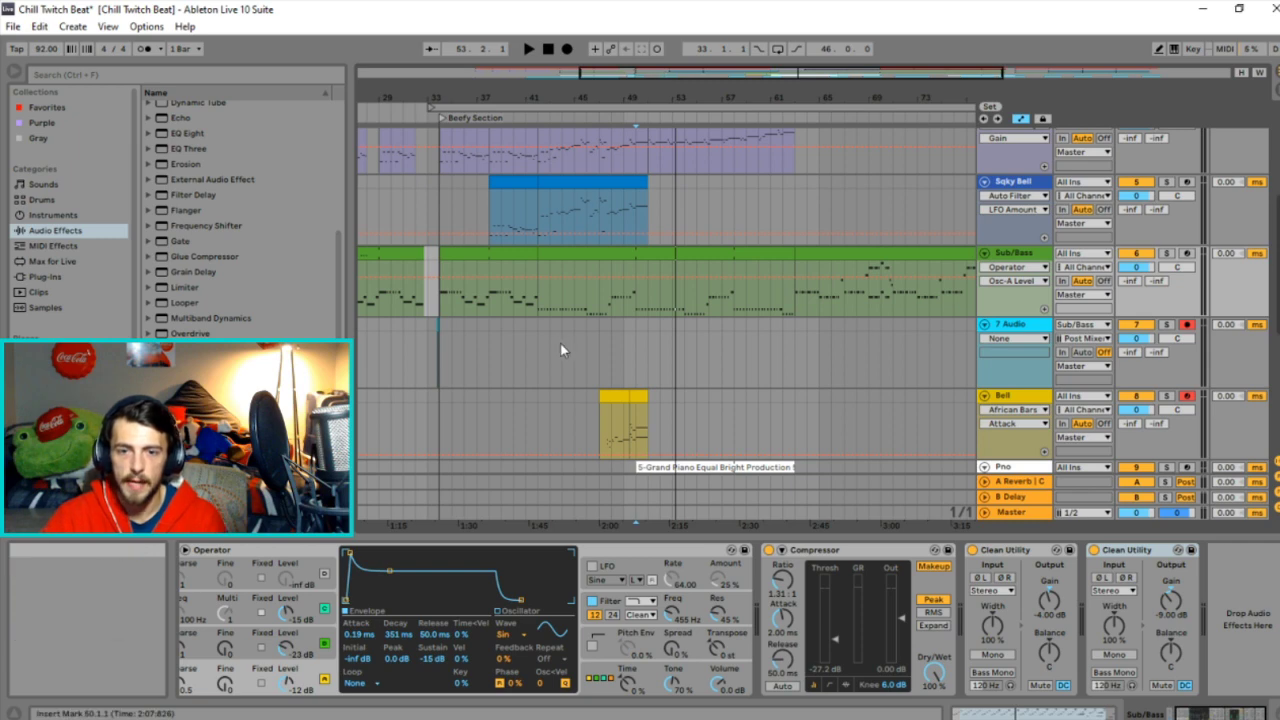
{"action": "left_click", "coordinate": [564, 299]}
{"action": "key", "text": "space"}
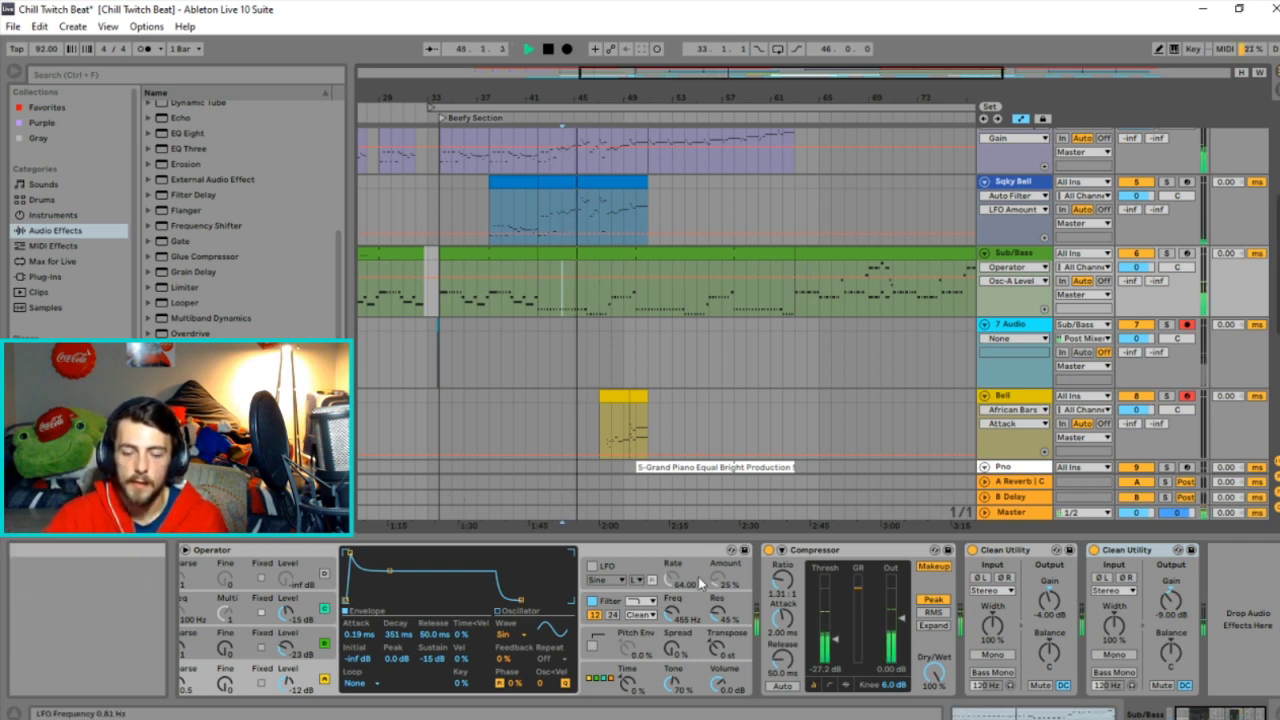
{"action": "key", "text": "space"}
{"action": "left_click", "coordinate": [1217, 713]}
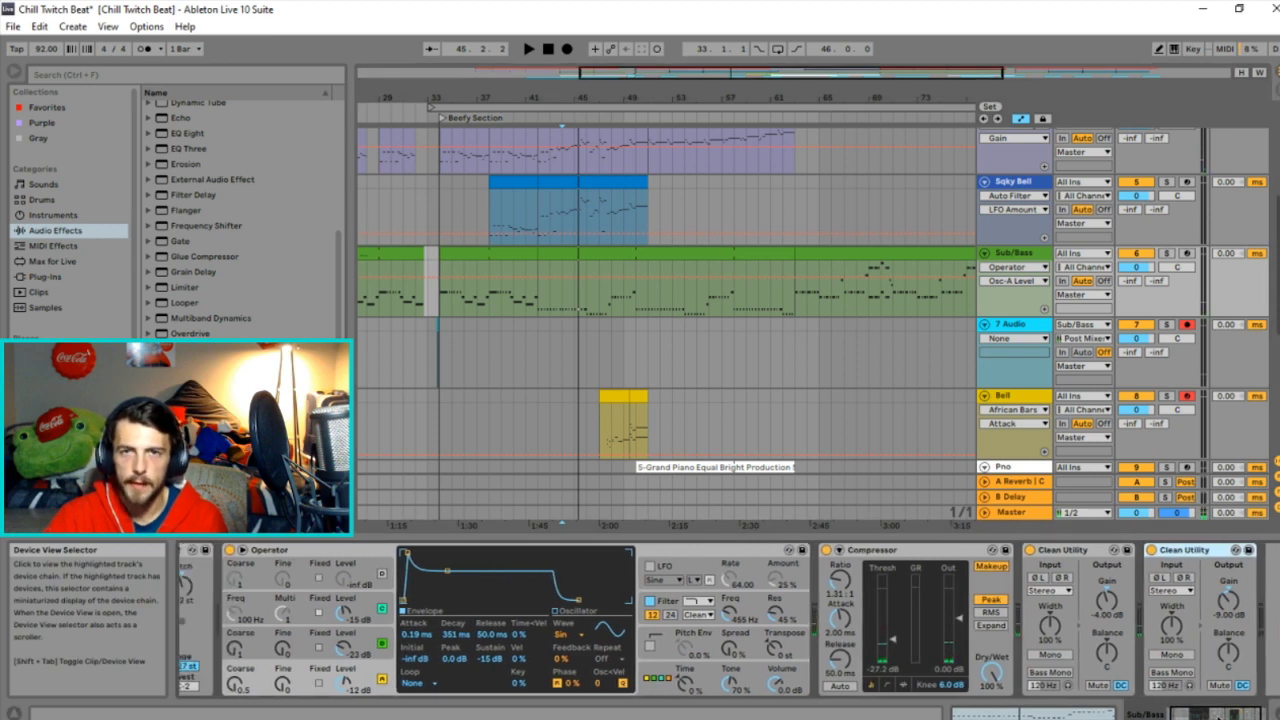
{"action": "left_click", "coordinate": [1217, 713]}
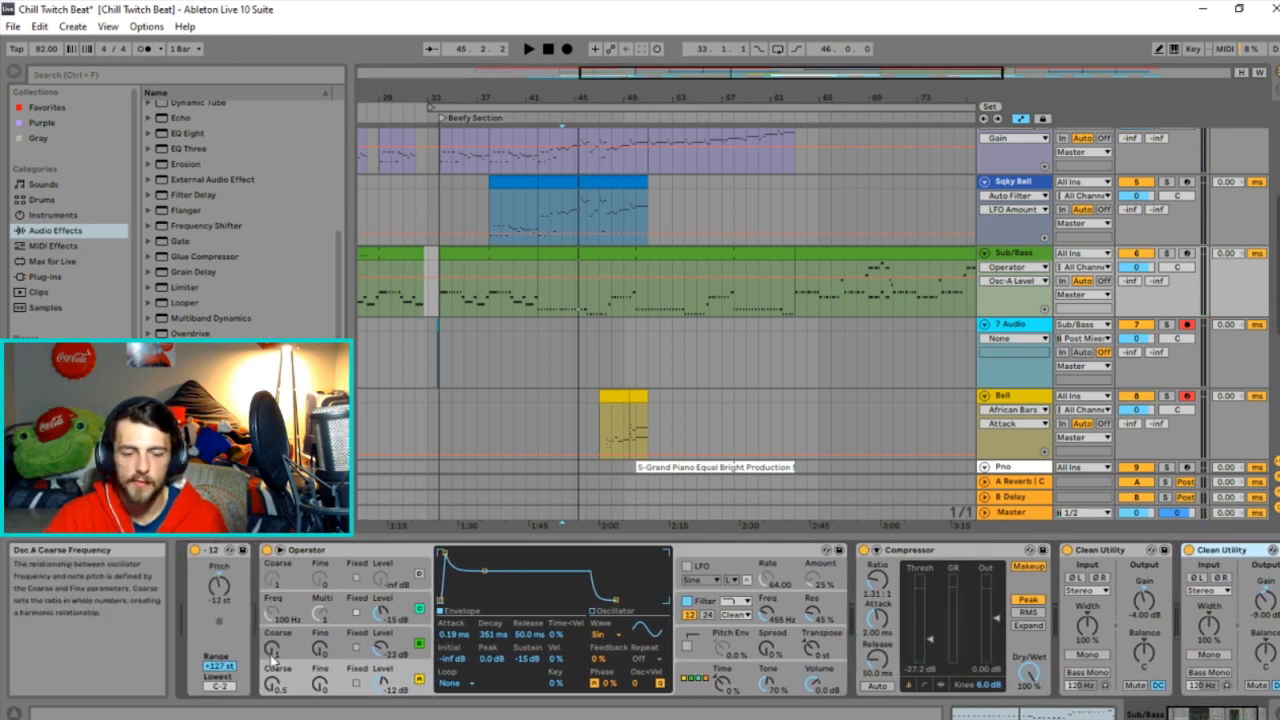
Set Operator's Oscillator B Coarse to 0.5, restart playback and solo the Sub/Bass track.
{"action": "left_click_drag", "start_coordinate": [271, 648], "coordinate": [271, 652]}
{"action": "key", "text": "space"}
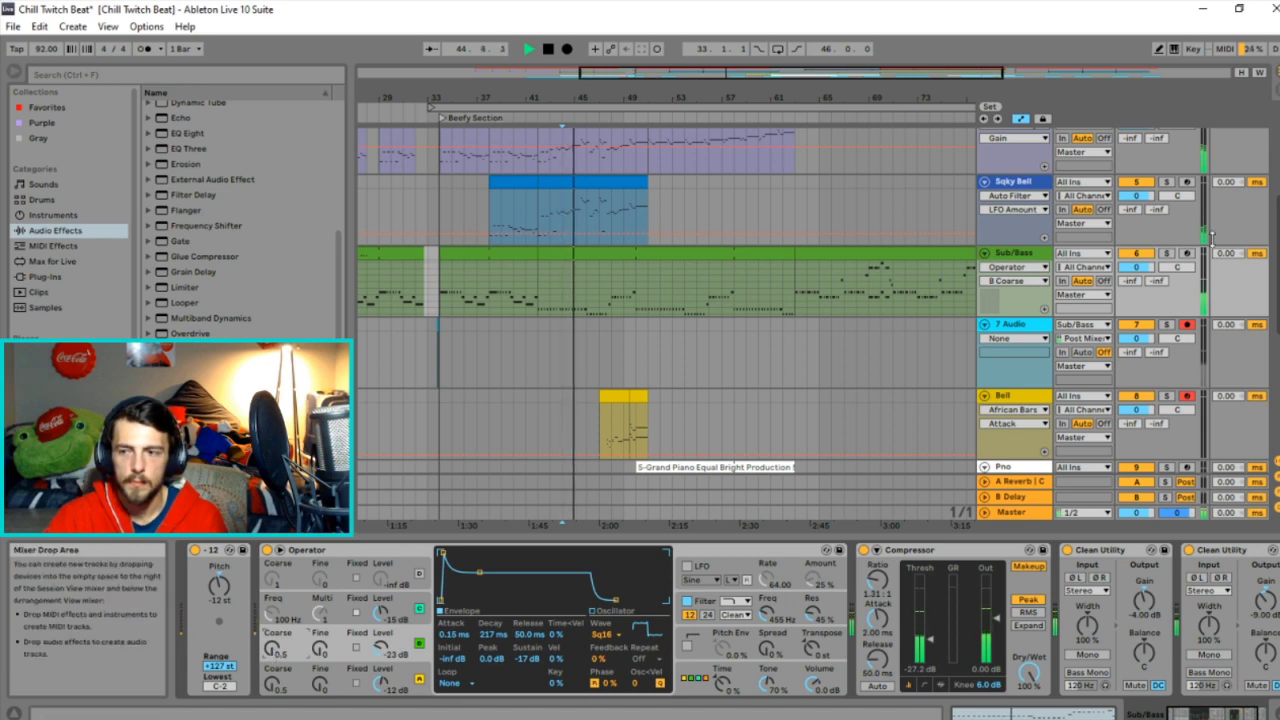
{"action": "key", "text": "s"}
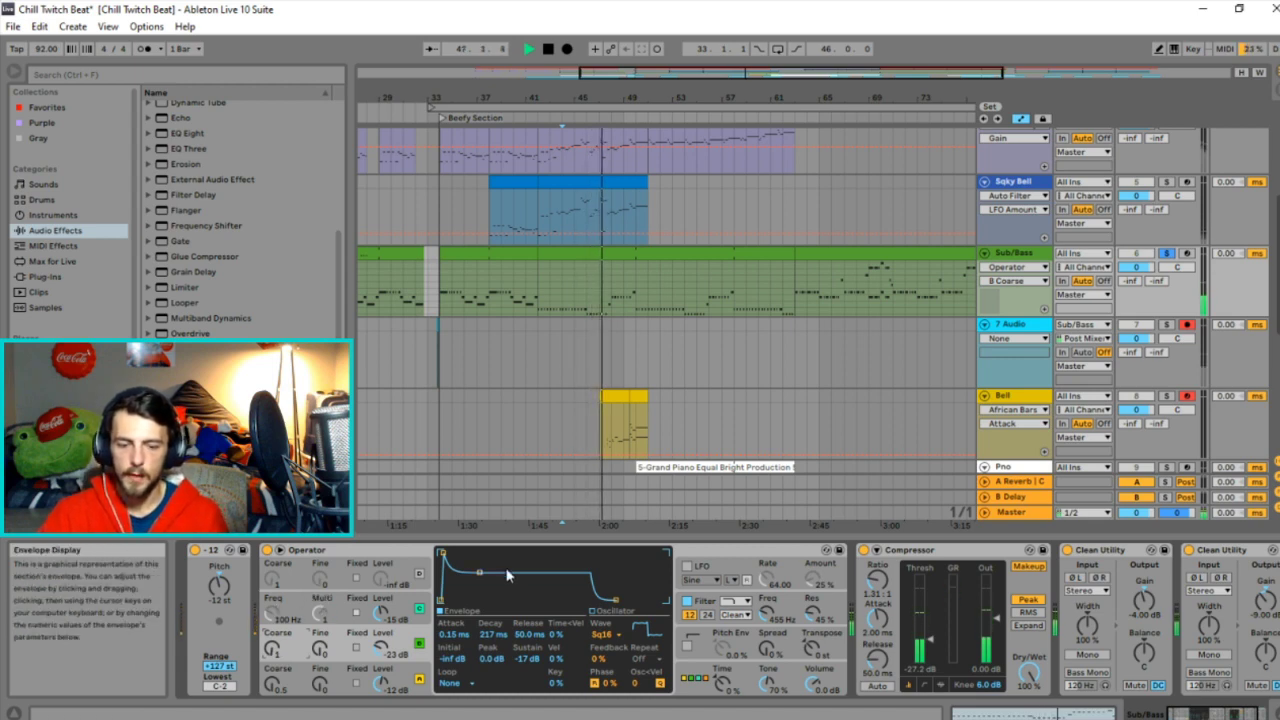
Try the Hard and Sine shapers in Operator's filter section, choose Soft and set the shaper drive to 7.31 dB.
{"action": "left_click", "coordinate": [712, 603]}
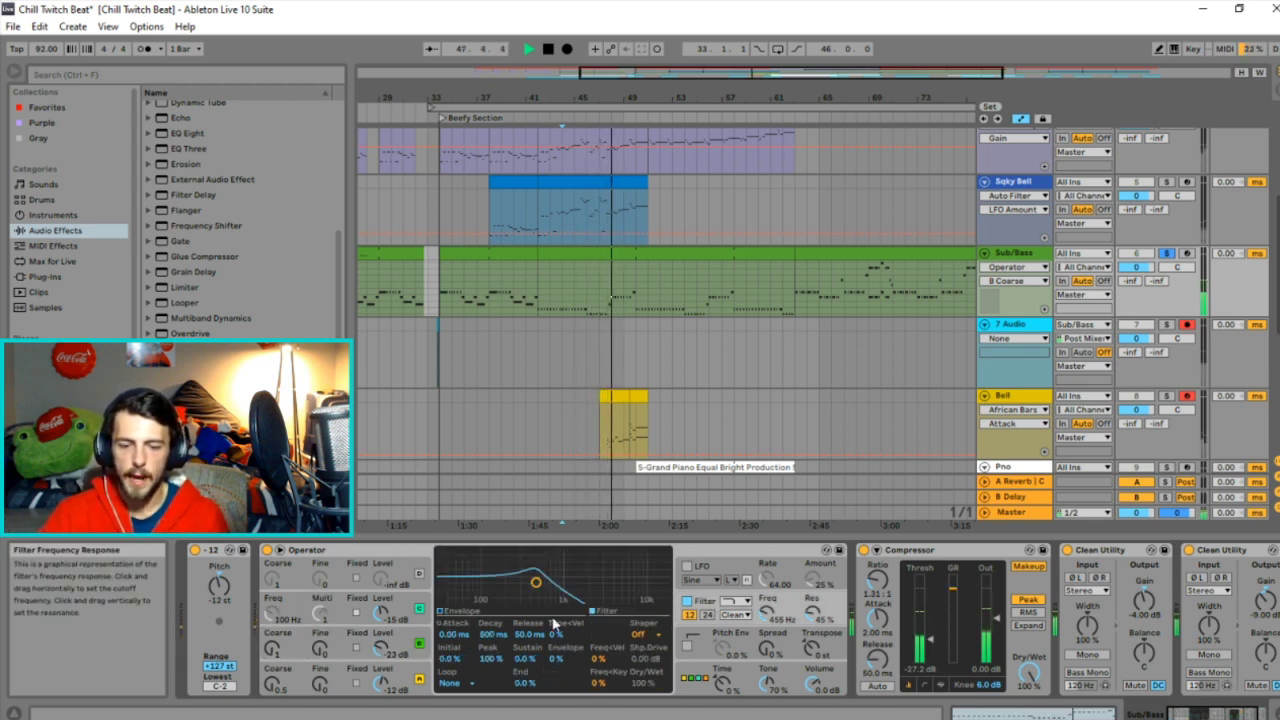
{"action": "left_click", "coordinate": [655, 638]}
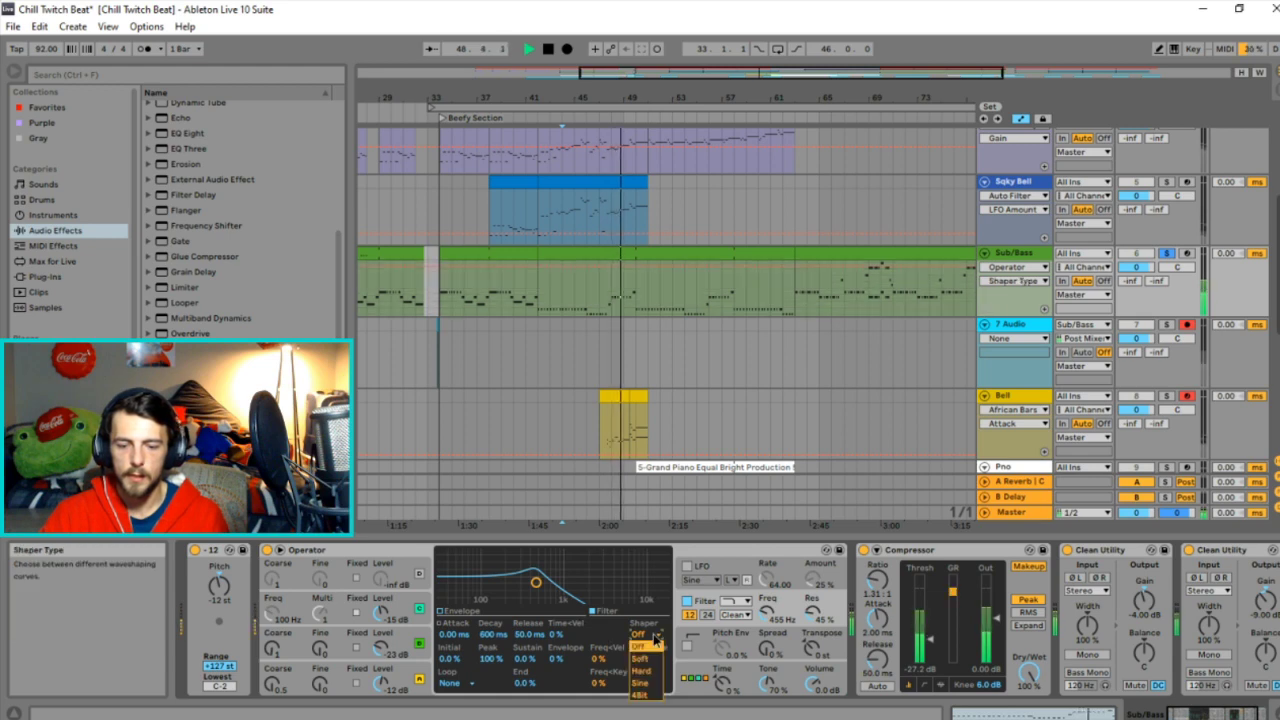
{"action": "left_click", "coordinate": [657, 657]}
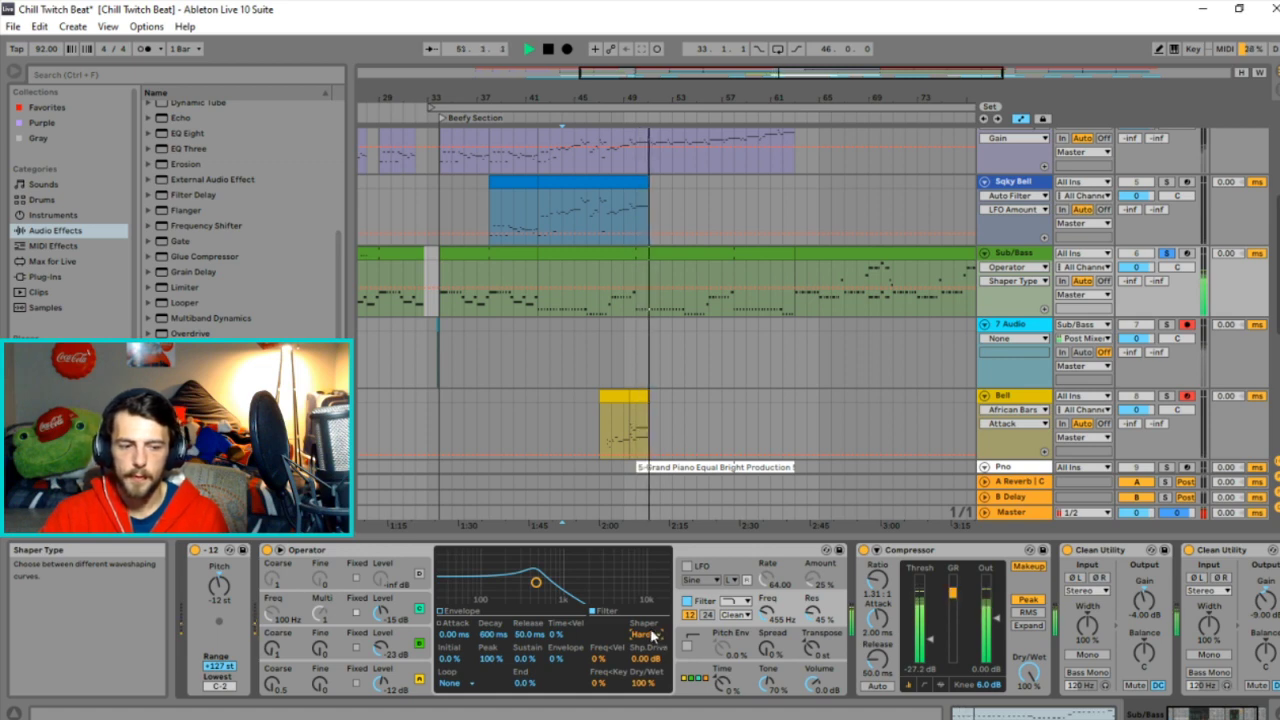
{"action": "left_click", "coordinate": [652, 634]}
{"action": "left_click", "coordinate": [650, 682]}
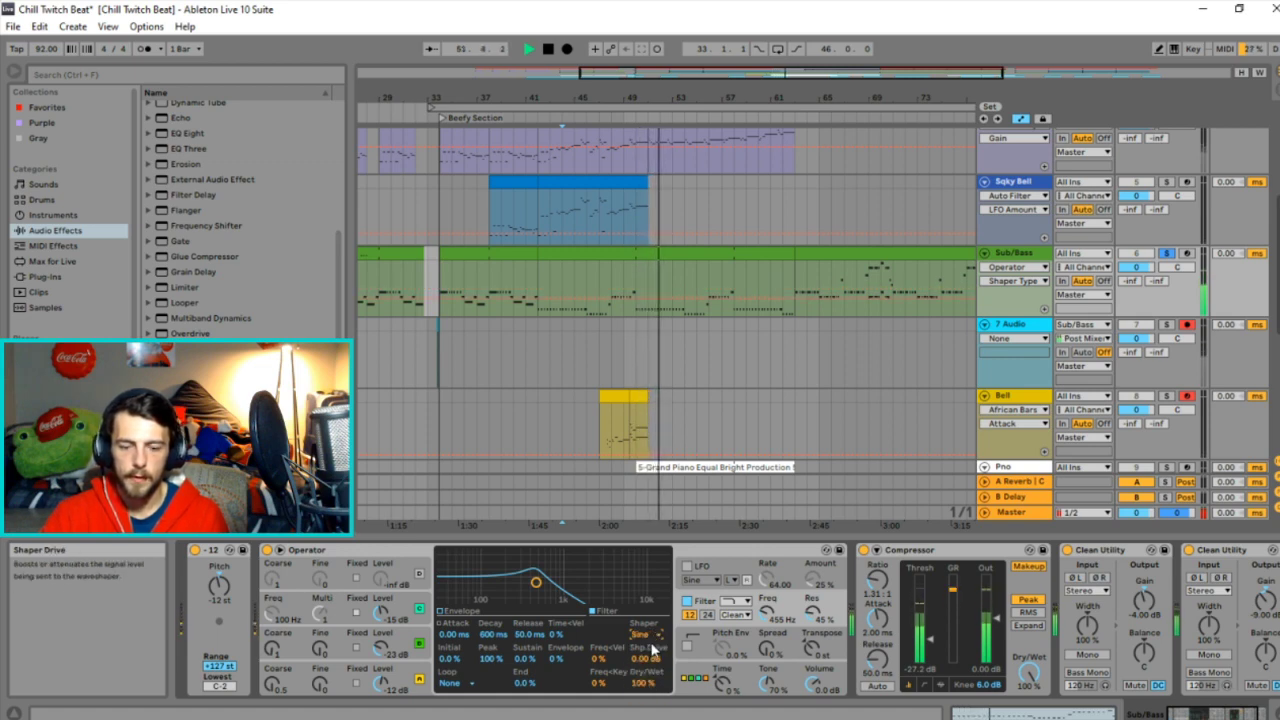
{"action": "left_click", "coordinate": [652, 634]}
{"action": "left_click", "coordinate": [654, 652]}
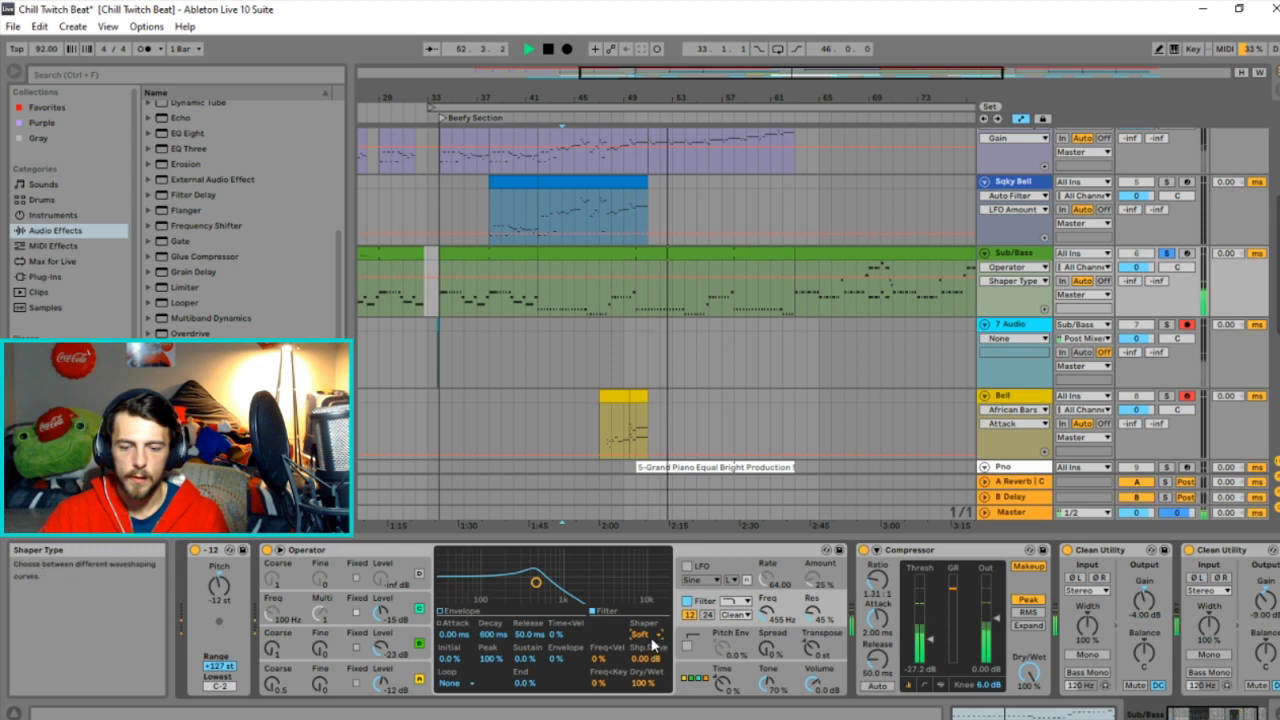
{"action": "left_click_drag", "start_coordinate": [652, 652], "coordinate": [652, 625]}
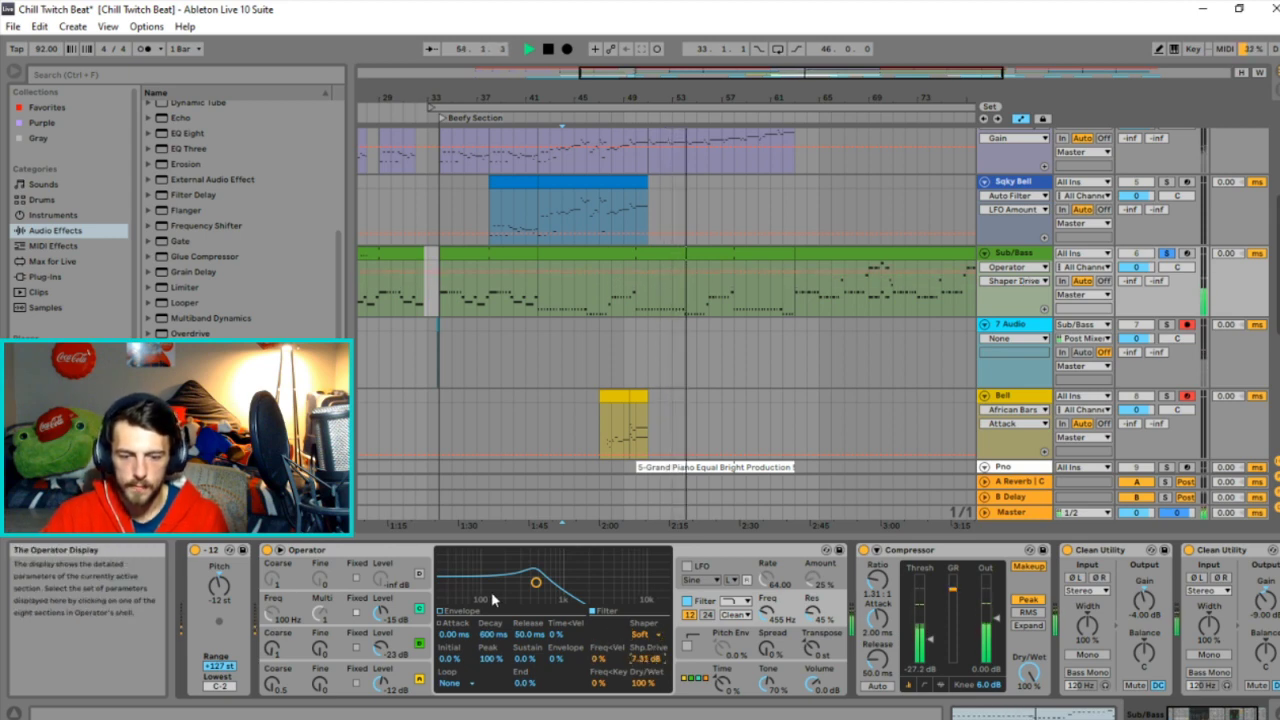
Try the OSR, PRD and SMP circuits for Operator's filter and choose MS2.
{"action": "left_click", "coordinate": [735, 615]}
{"action": "left_click", "coordinate": [743, 637]}
{"action": "left_click", "coordinate": [741, 616]}
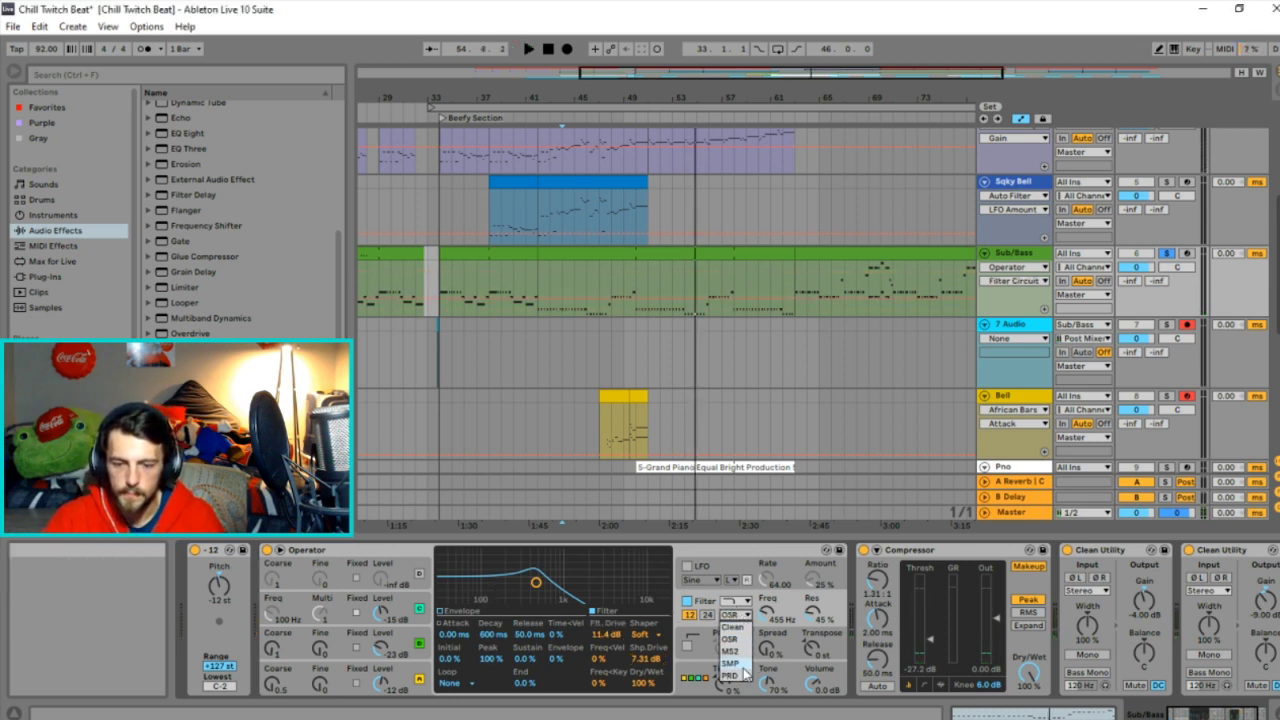
{"action": "left_click", "coordinate": [741, 676]}
{"action": "left_click", "coordinate": [741, 616]}
{"action": "left_click", "coordinate": [731, 663]}
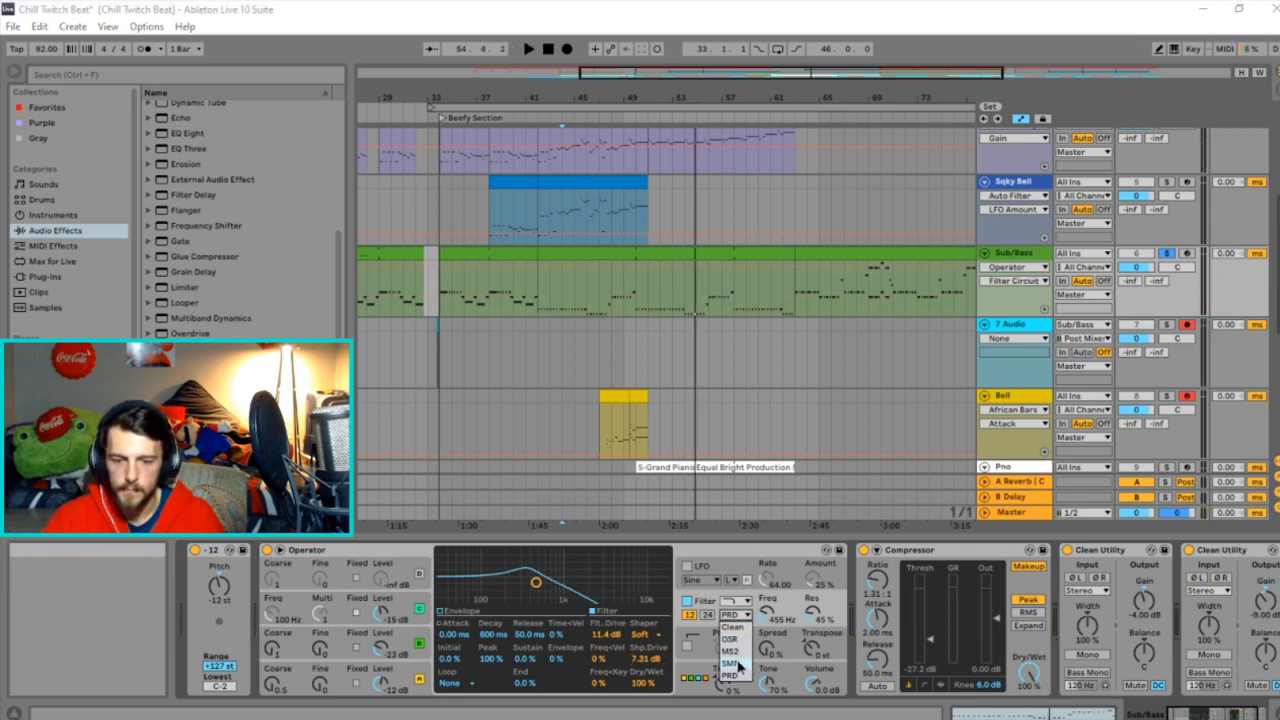
{"action": "left_click", "coordinate": [738, 615]}
{"action": "left_click", "coordinate": [739, 651]}
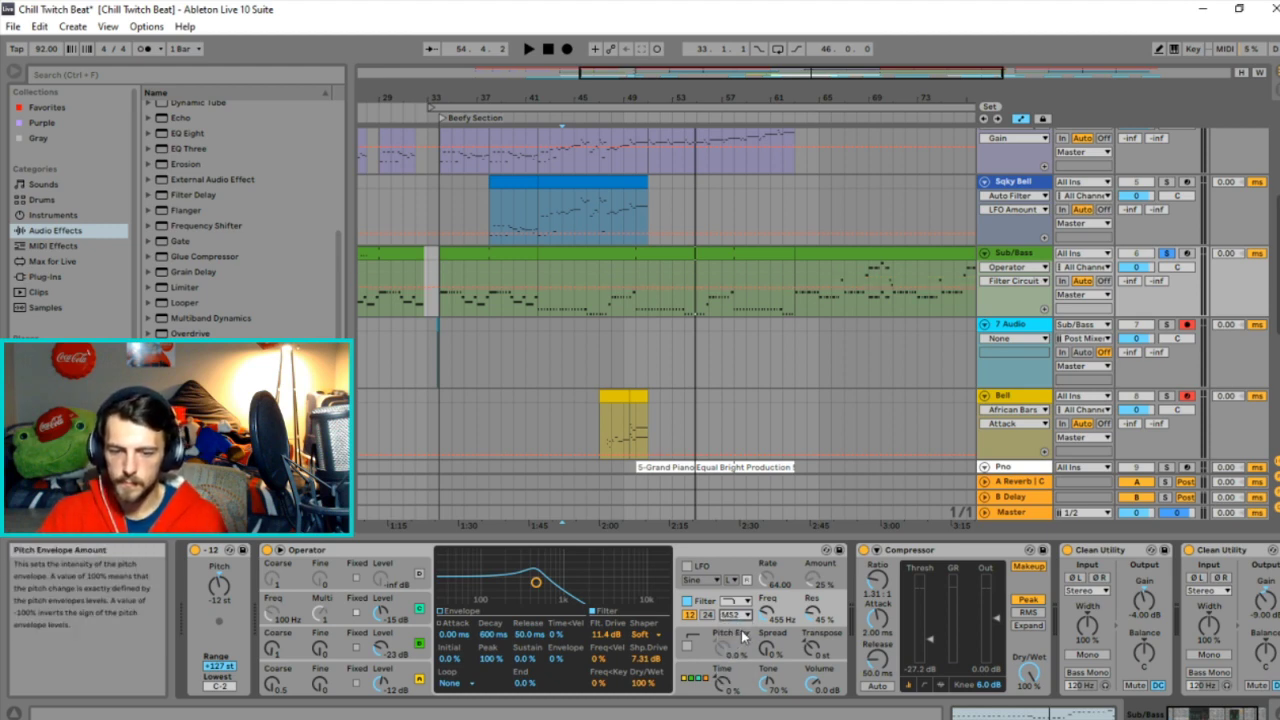
While playing the bass, turn Operator's shaper off and set its filter resonance to 0.0% and filter frequency to 365 Hz.
{"action": "left_click_drag", "start_coordinate": [812, 613], "coordinate": [812, 622]}
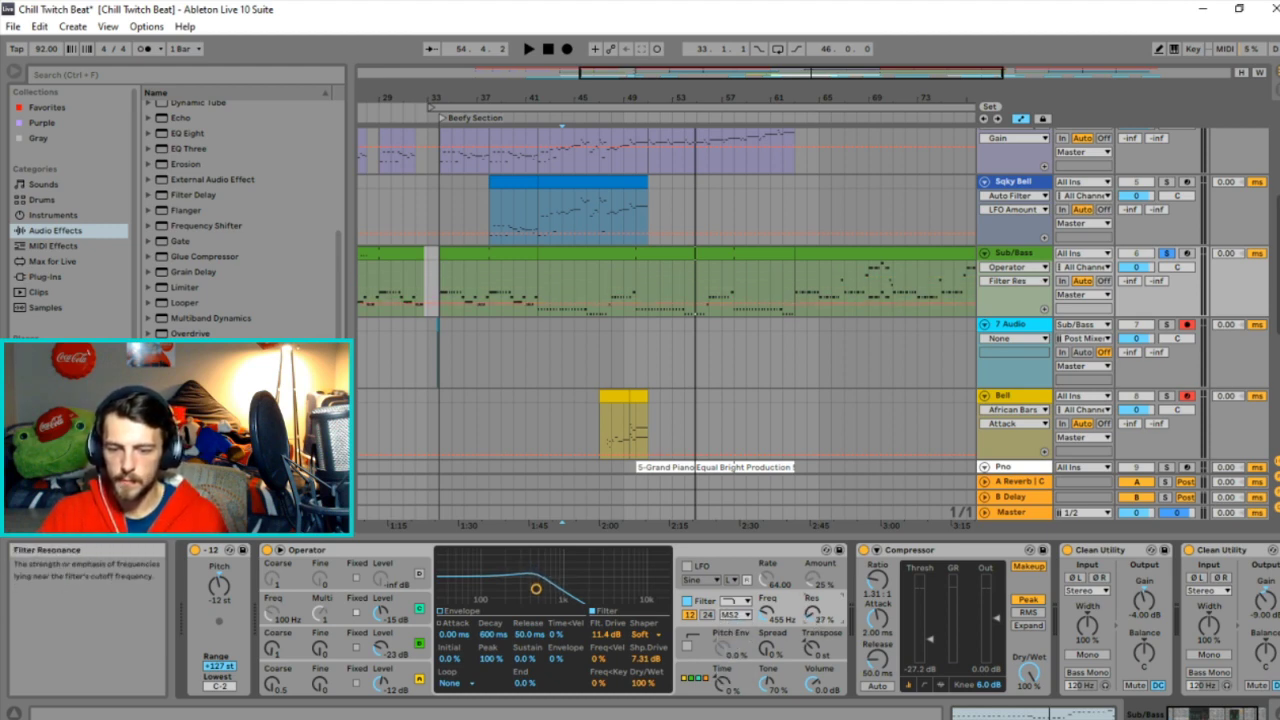
{"action": "key", "text": "space"}
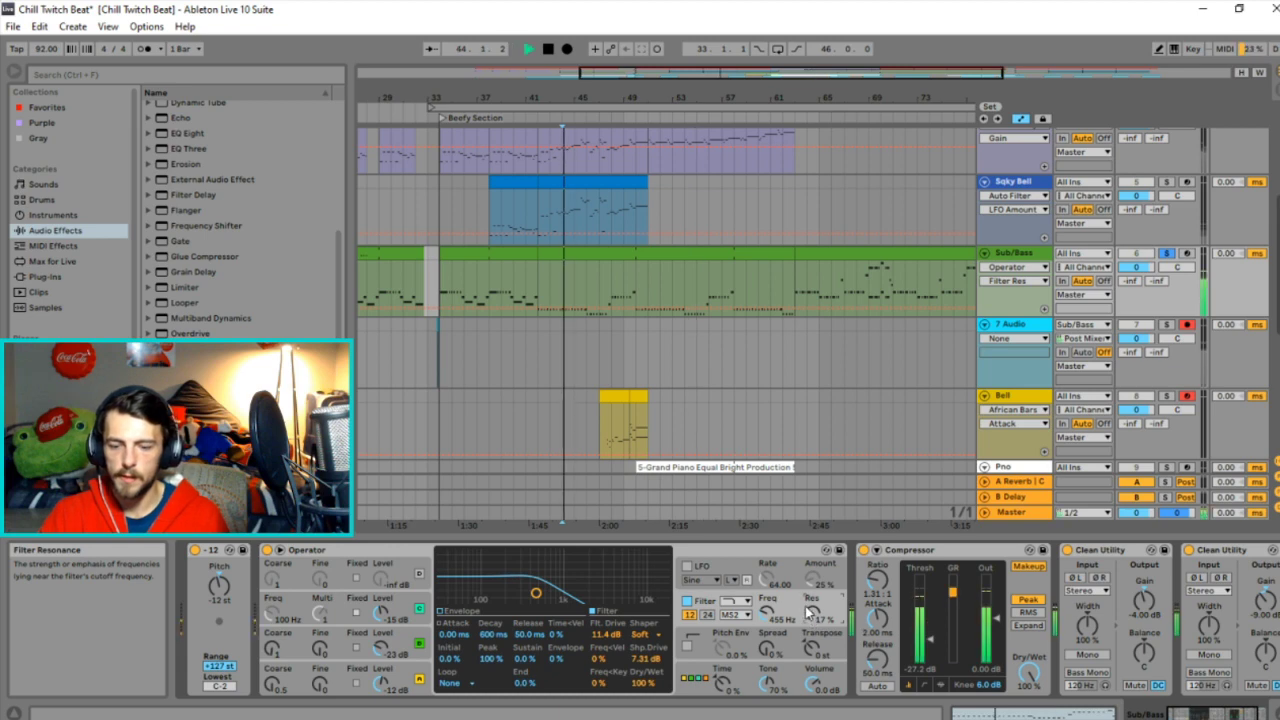
{"action": "left_click_drag", "start_coordinate": [640, 660], "coordinate": [640, 668]}
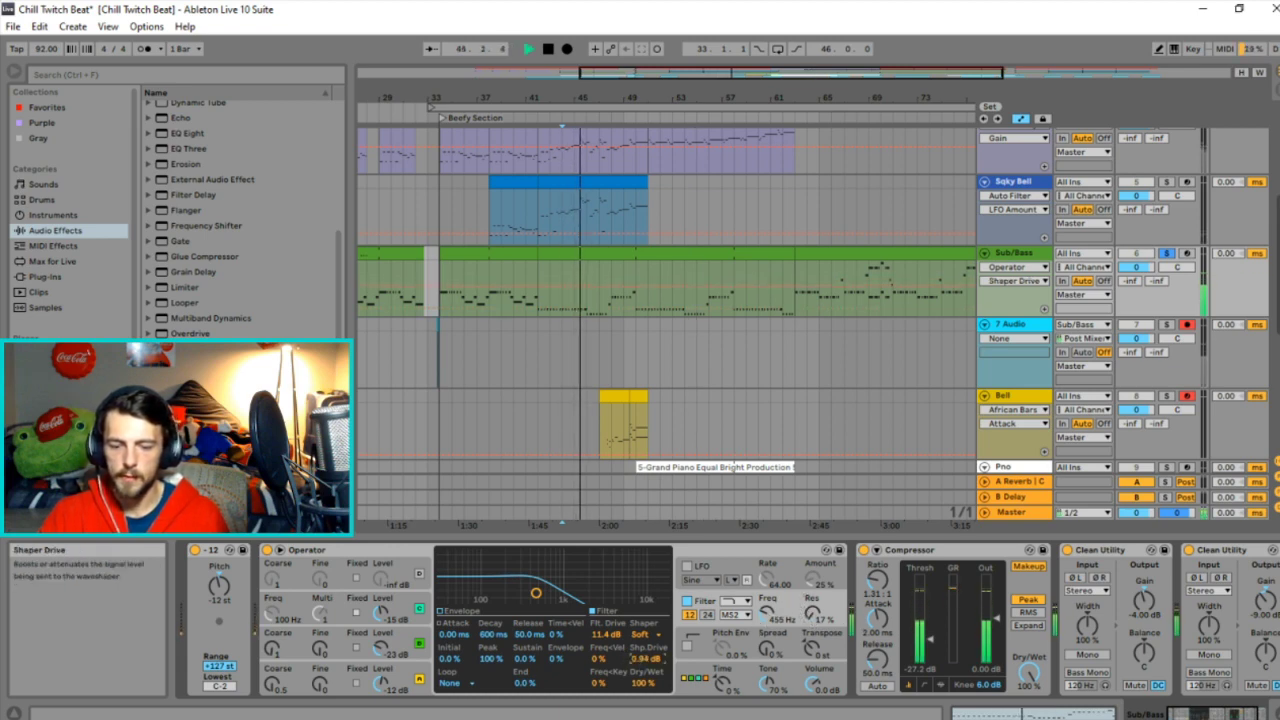
{"action": "left_click", "coordinate": [650, 636]}
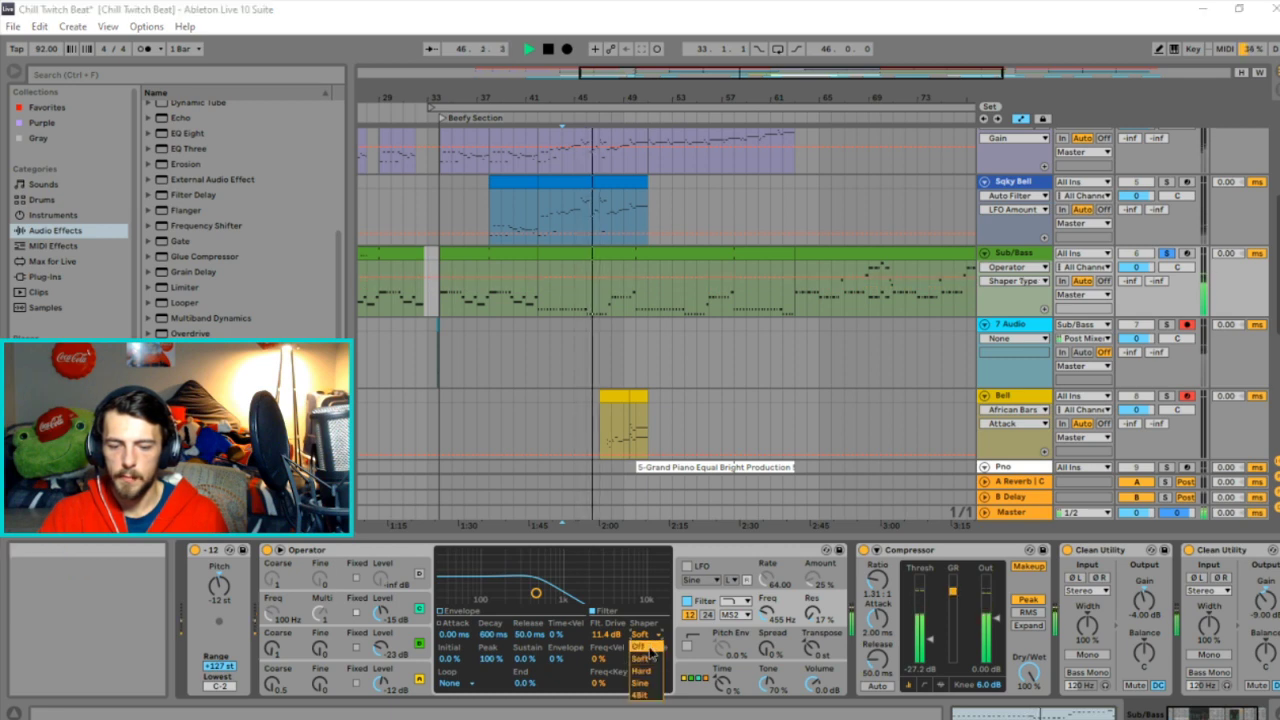
{"action": "left_click", "coordinate": [652, 646]}
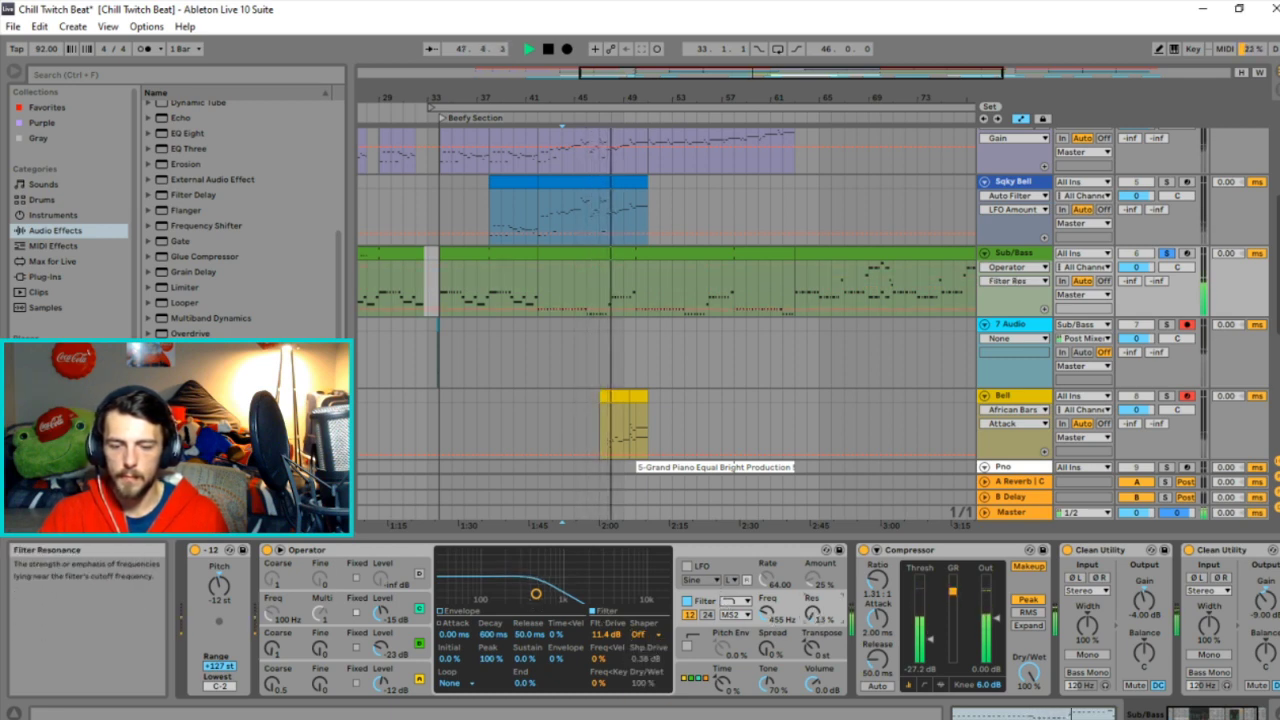
{"action": "left_click_drag", "start_coordinate": [803, 612], "coordinate": [803, 660]}
{"action": "left_click_drag", "start_coordinate": [781, 616], "coordinate": [781, 626]}
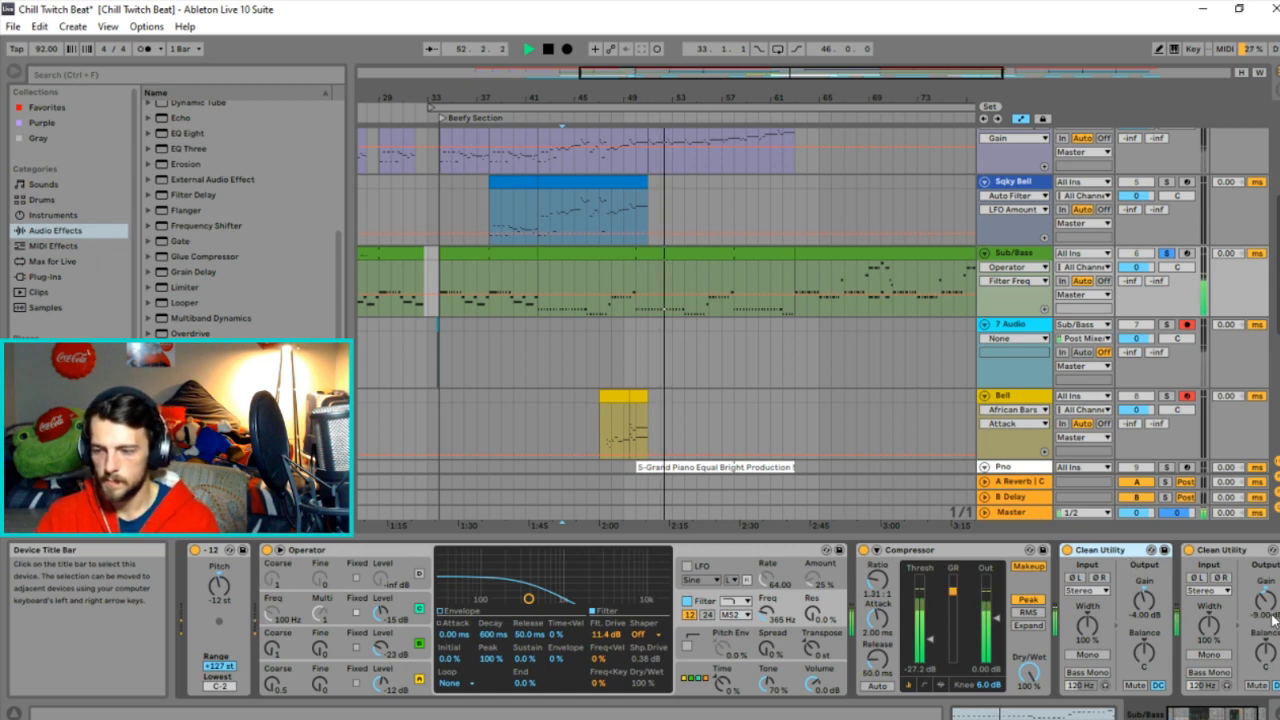
Delete the -4 dB Clean Utility from the Sub/Bass track and set the remaining Clean Utility's gain to -13.0 dB.
{"action": "key", "text": "Delete"}
{"action": "left_click", "coordinate": [1151, 617]}
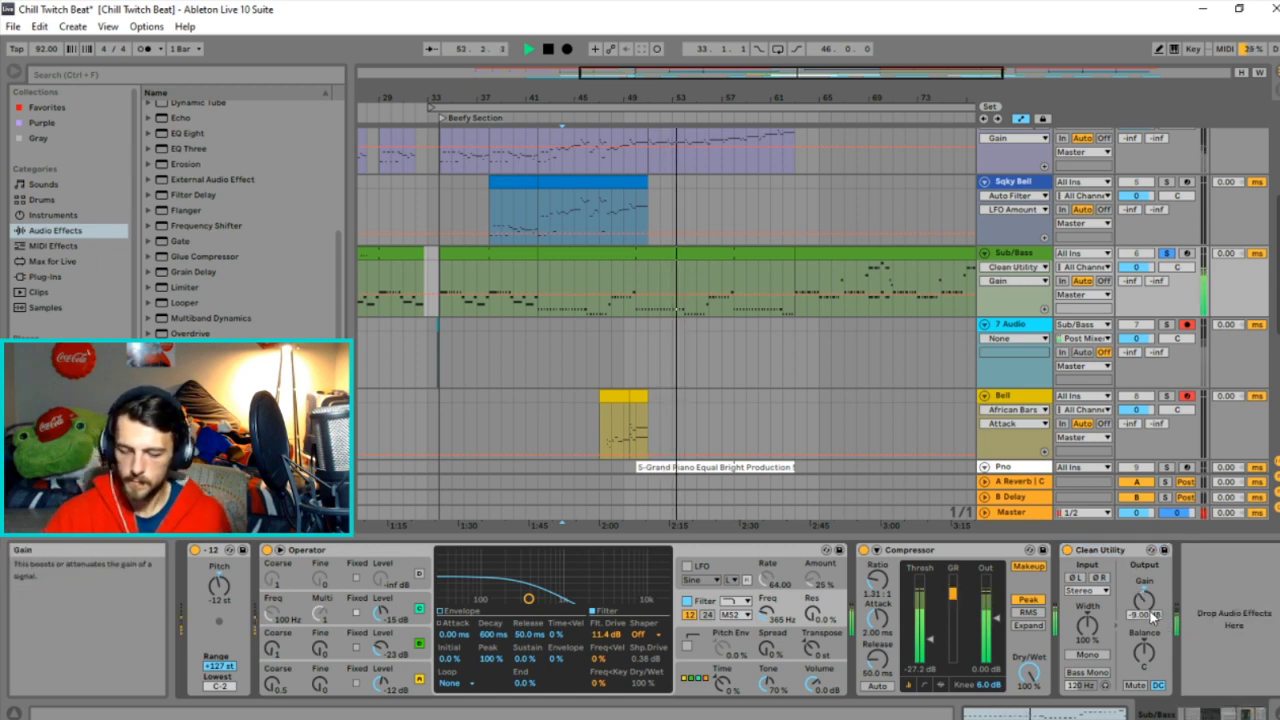
{"action": "left_click_drag", "start_coordinate": [1151, 617], "coordinate": [1151, 626]}
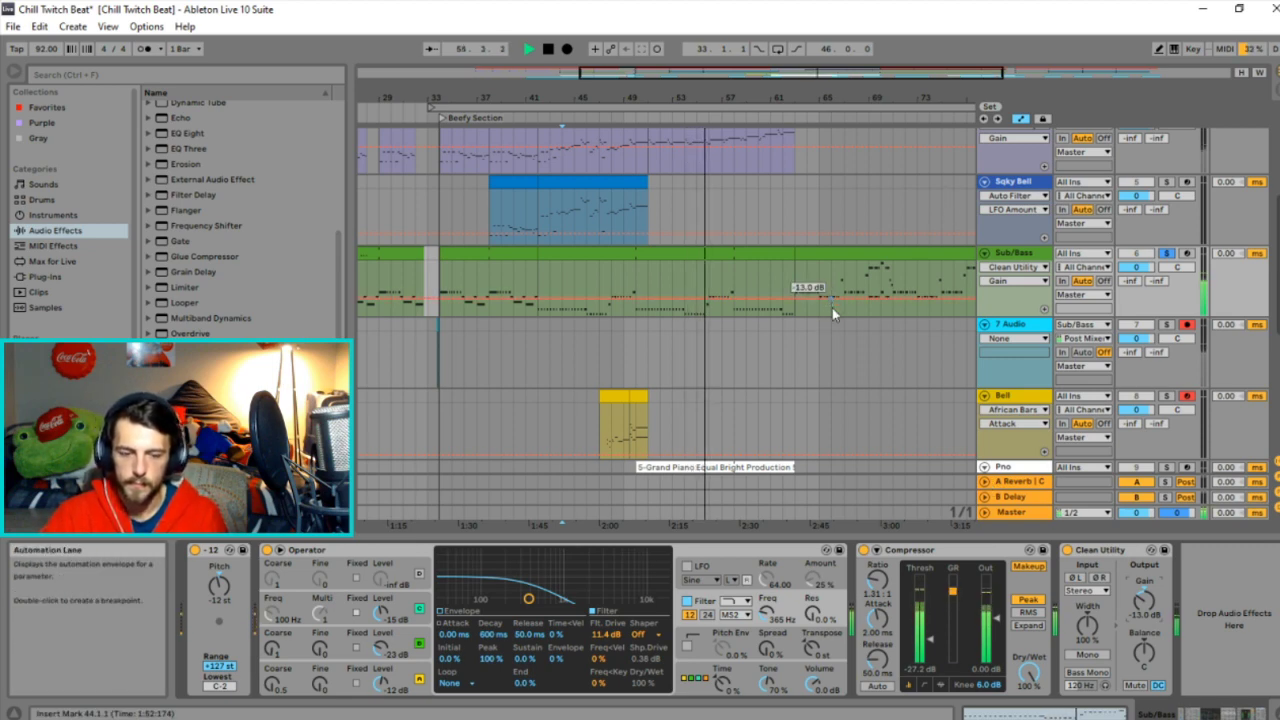
Unsolo the Sub/Bass track and play the full mix from the start of the Beefy Section.
{"action": "left_click", "coordinate": [1166, 253]}
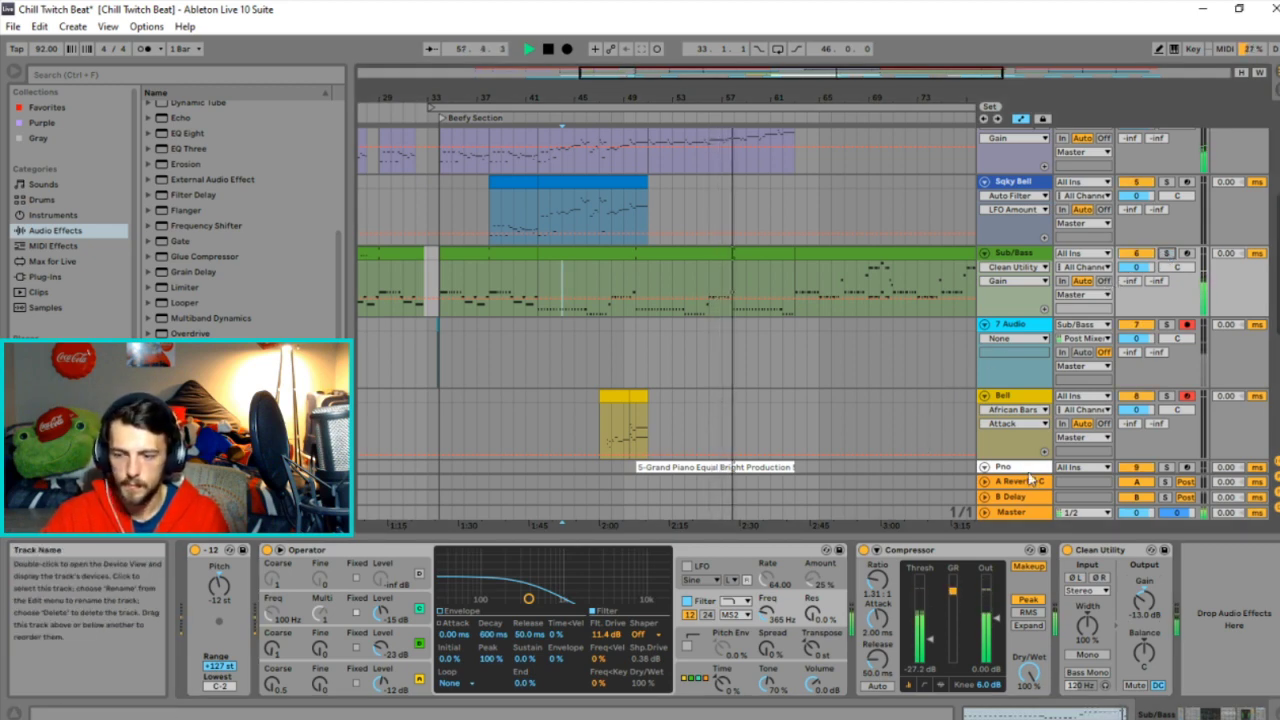
{"action": "double_click", "coordinate": [692, 73]}
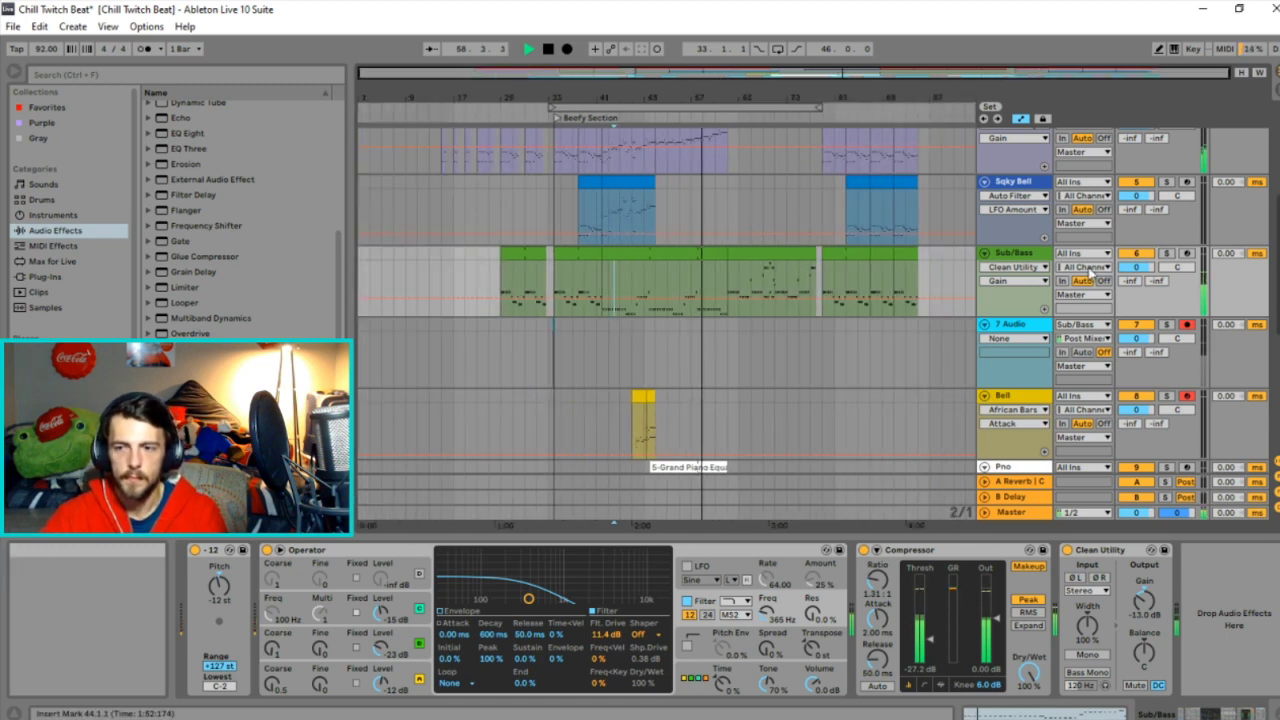
{"action": "scroll", "coordinate": [971, 318], "scroll_direction": "up", "scroll_amount": 5}
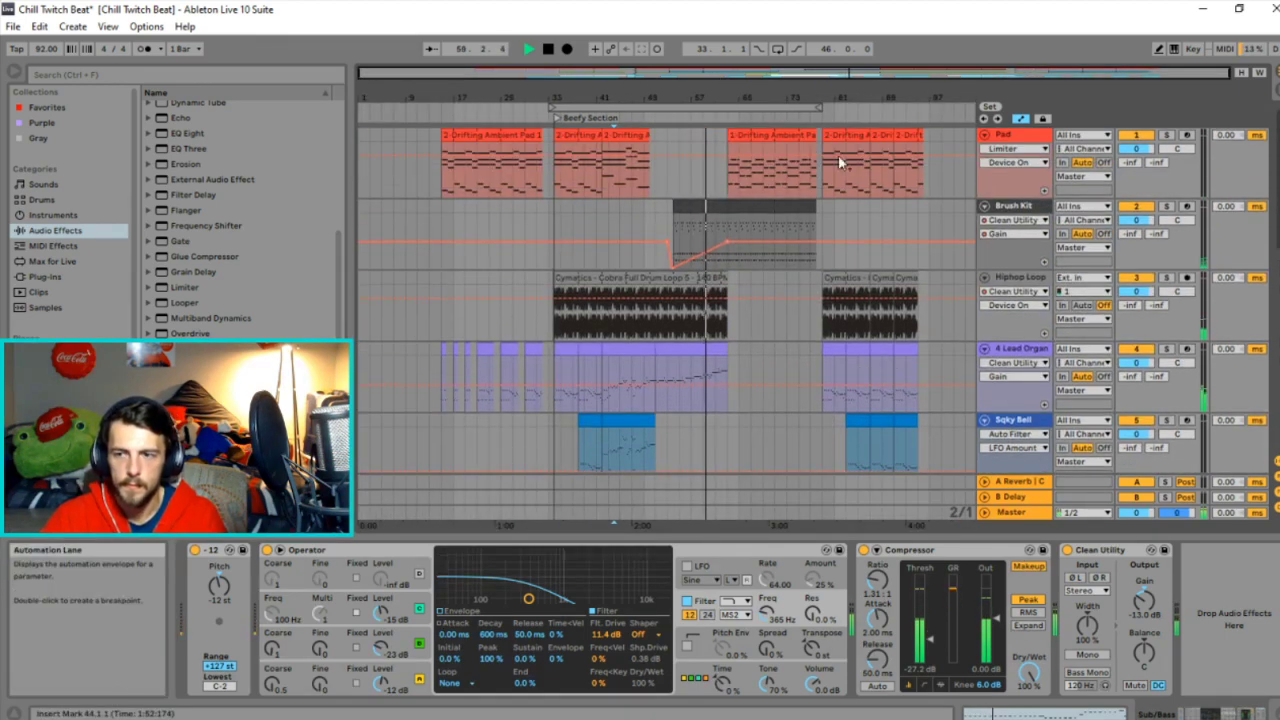
{"action": "scroll", "coordinate": [744, 348], "scroll_direction": "down", "scroll_amount": 3}
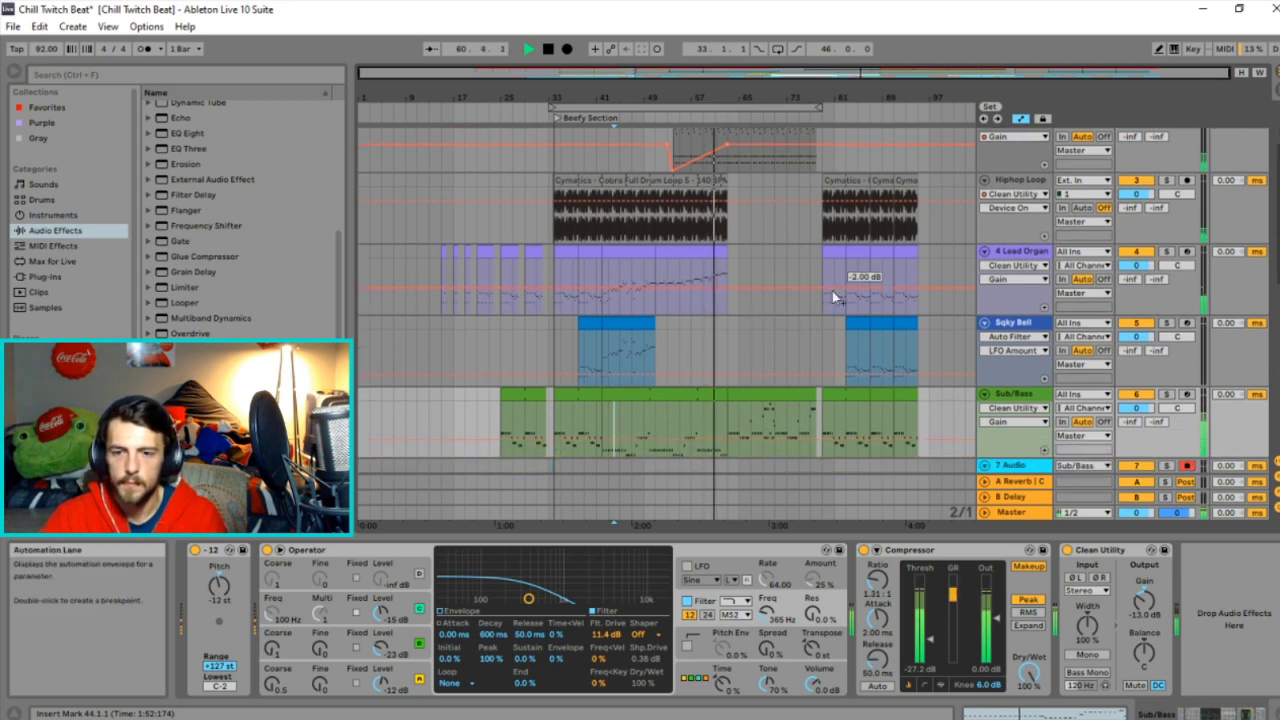
{"action": "left_click", "coordinate": [562, 304]}
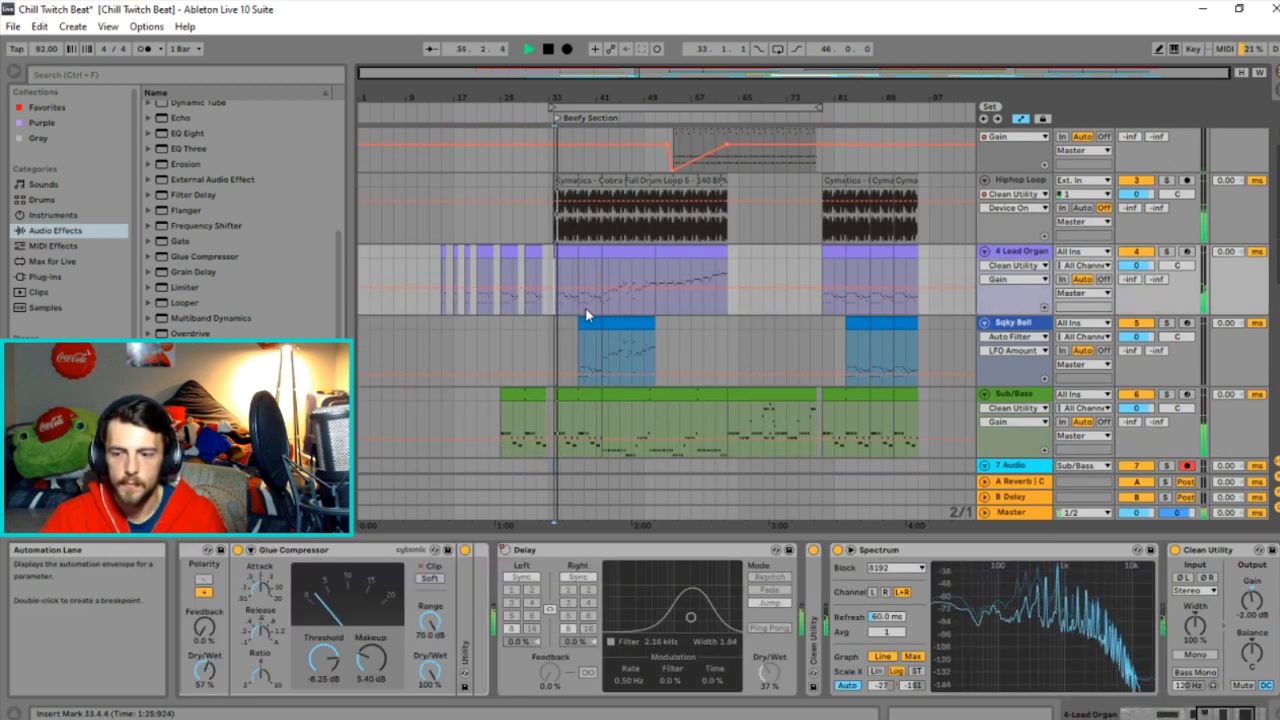
{"action": "left_click", "coordinate": [639, 321]}
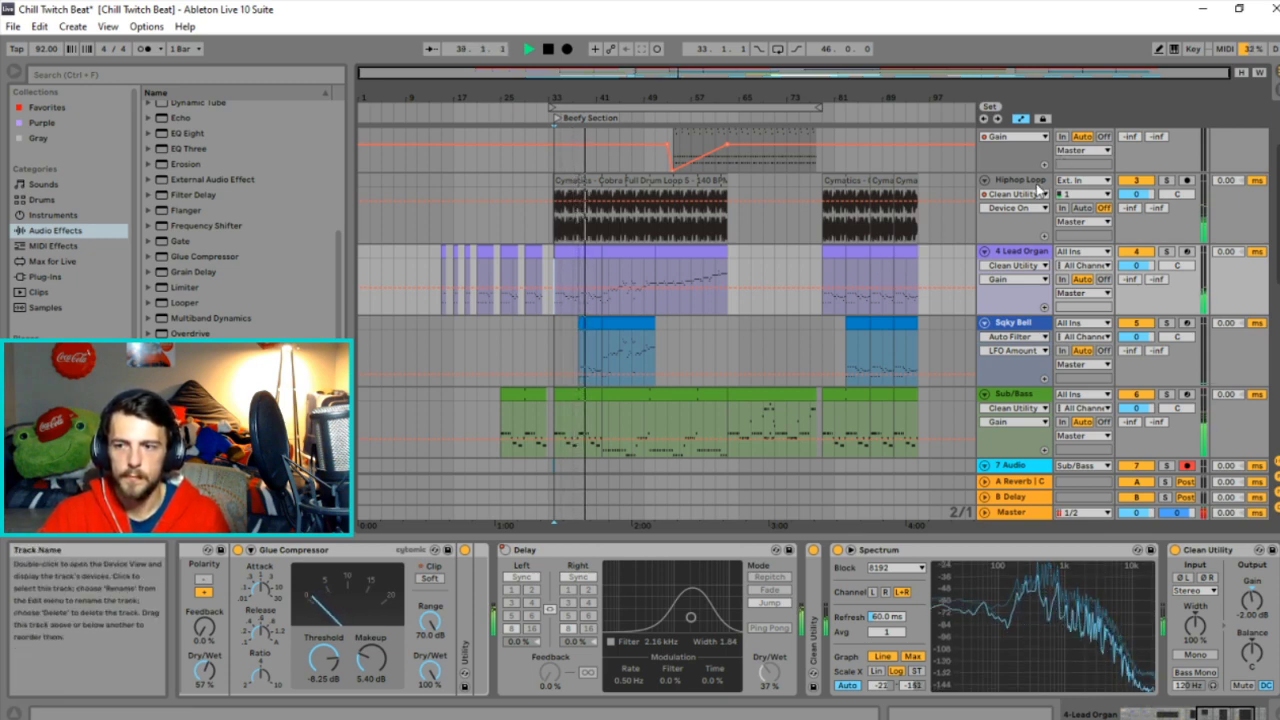
Add a Compressor to the Hiphop Loop track and place it ahead of both Clean Utility devices.
{"action": "left_click", "coordinate": [1034, 181]}
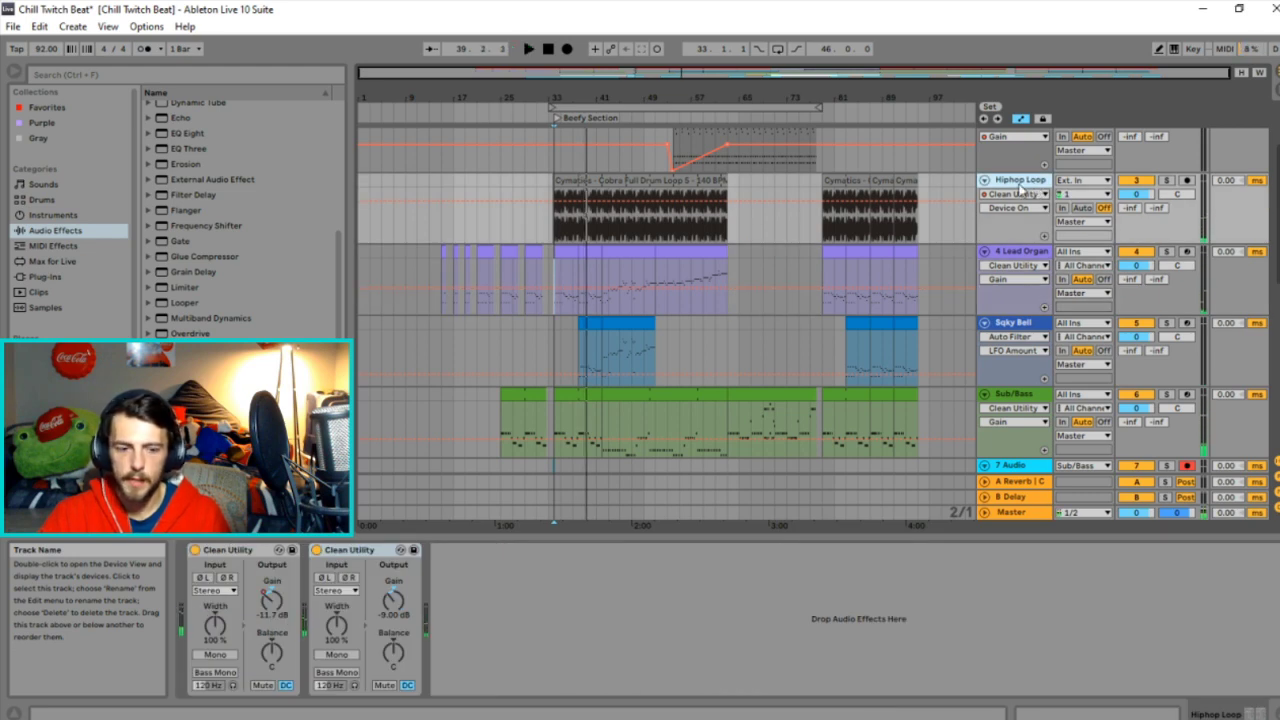
{"action": "scroll", "coordinate": [215, 172], "scroll_direction": "up", "scroll_amount": 3}
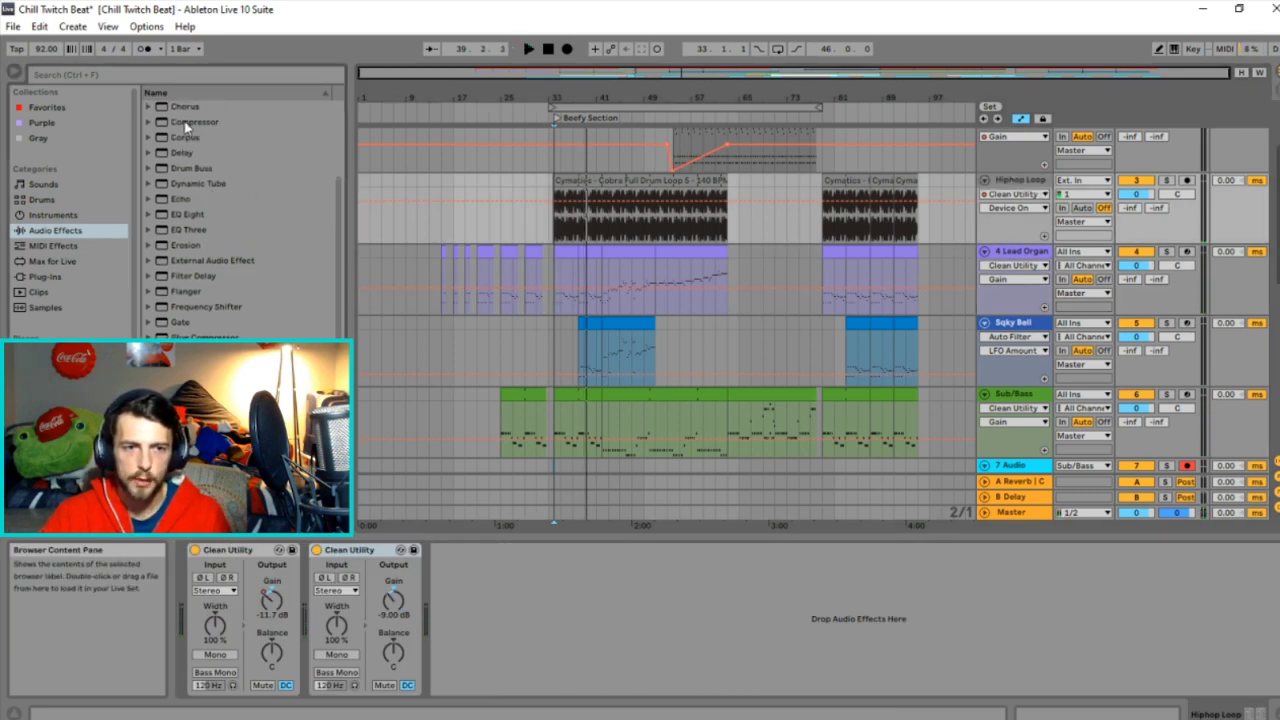
{"action": "left_click_drag", "start_coordinate": [185, 126], "coordinate": [585, 630]}
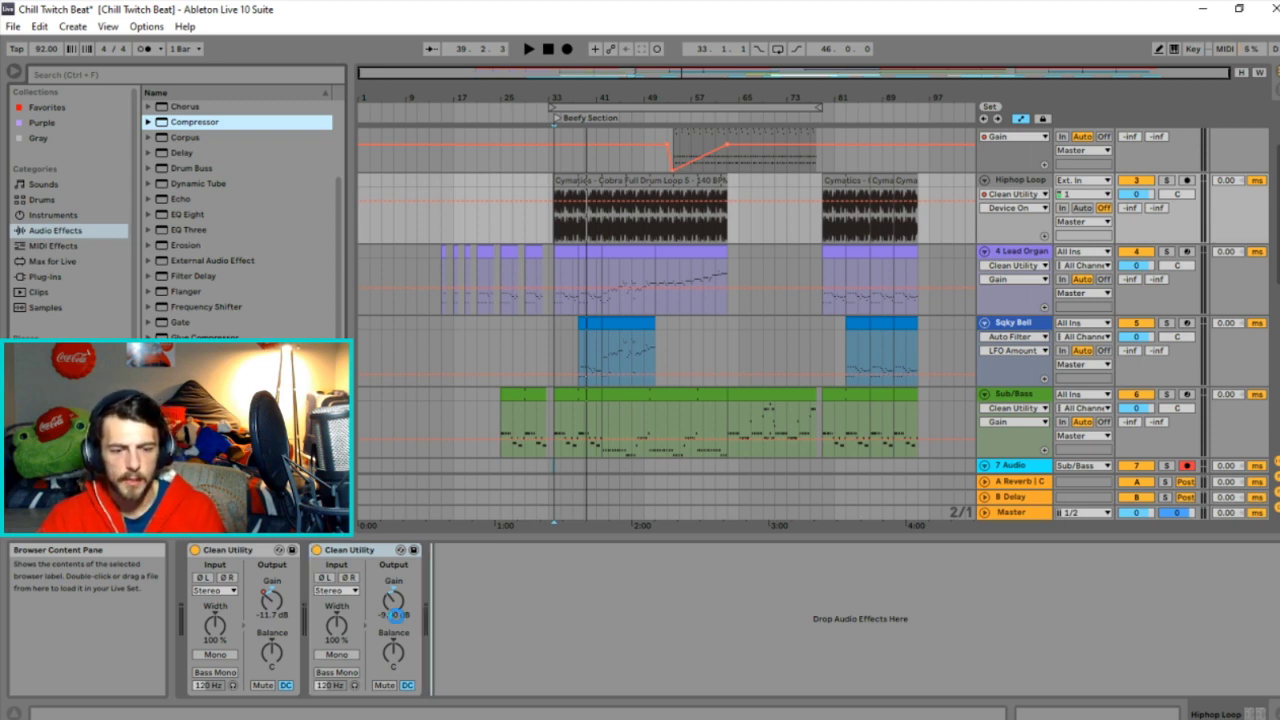
{"action": "left_click_drag", "start_coordinate": [396, 614], "coordinate": [400, 612]}
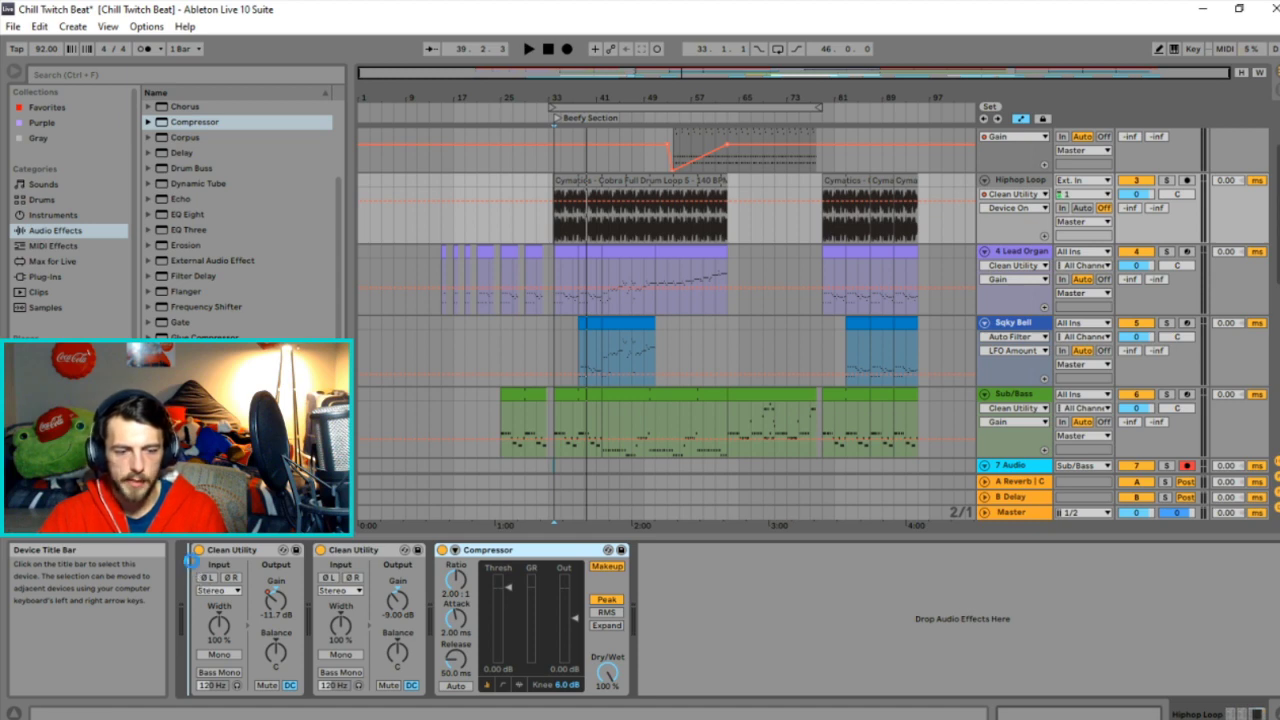
{"action": "left_click_drag", "start_coordinate": [488, 550], "coordinate": [215, 550]}
During playback, set the Hiphop Loop Compressor to a 1.25:1 ratio and -15.7 dB threshold without Makeup, and compare it bypassed and active.
{"action": "key", "text": "space"}
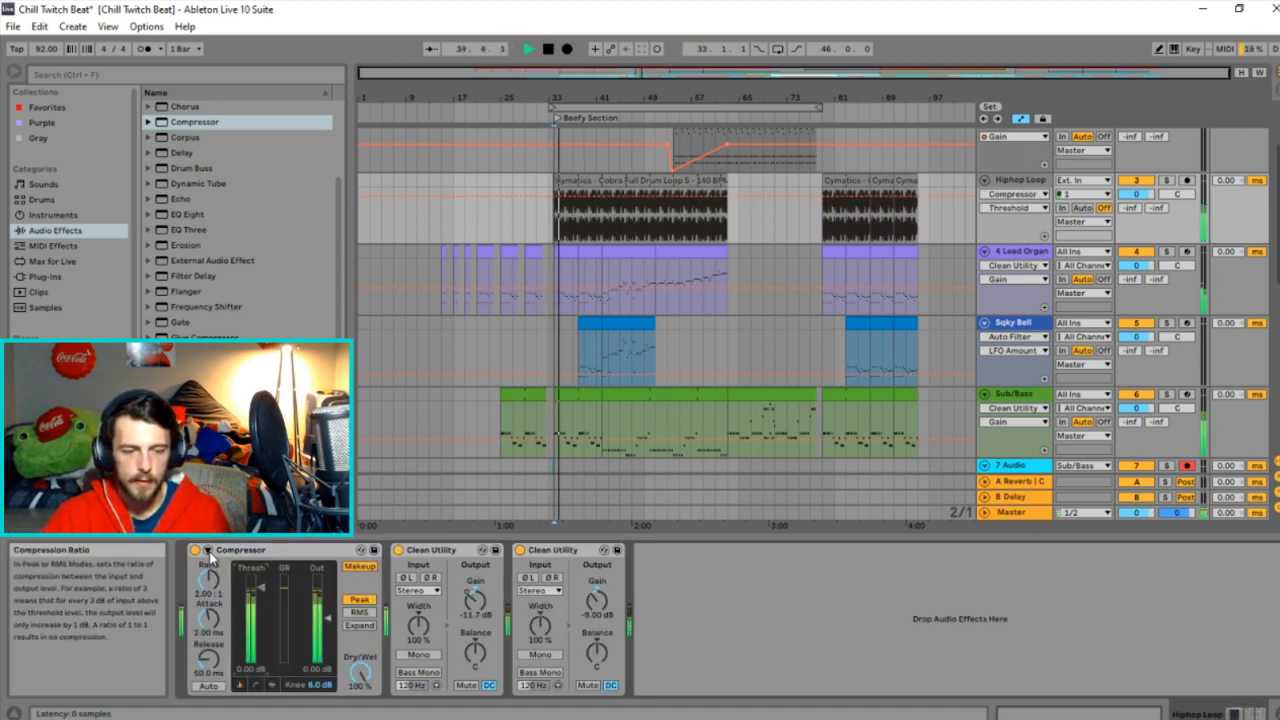
{"action": "left_click", "coordinate": [207, 550]}
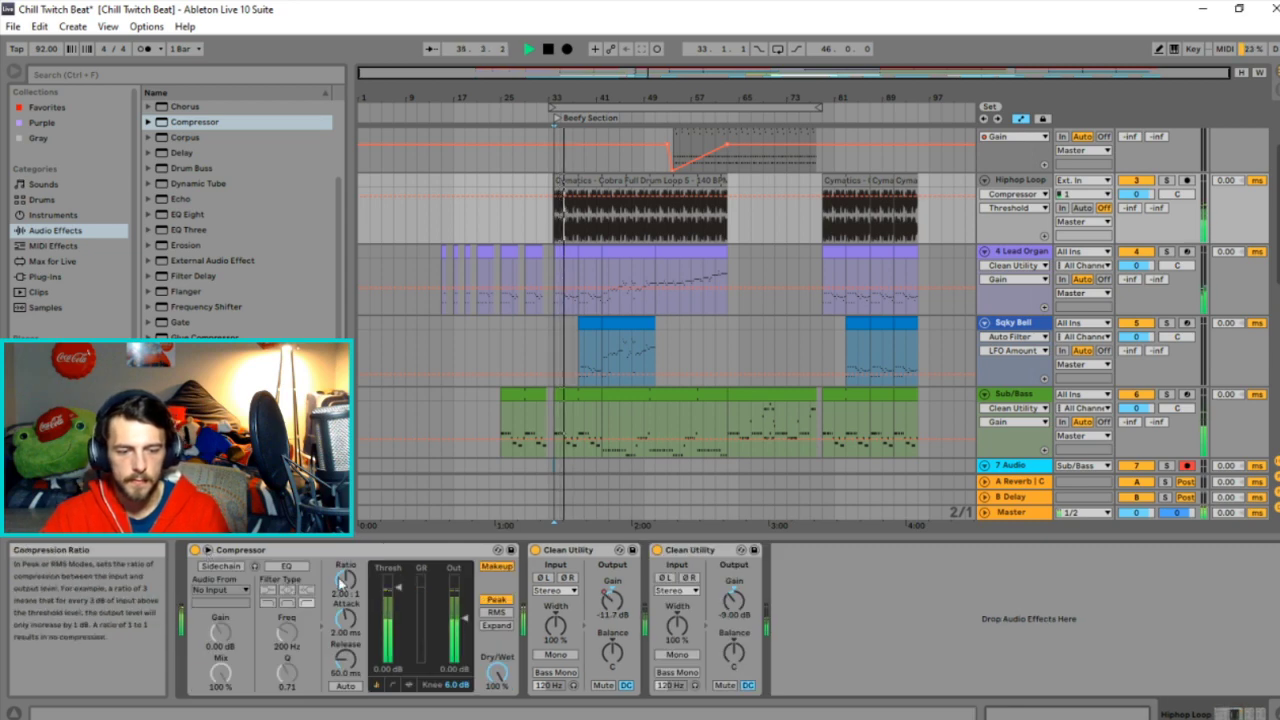
{"action": "left_click_drag", "start_coordinate": [350, 602], "coordinate": [350, 640]}
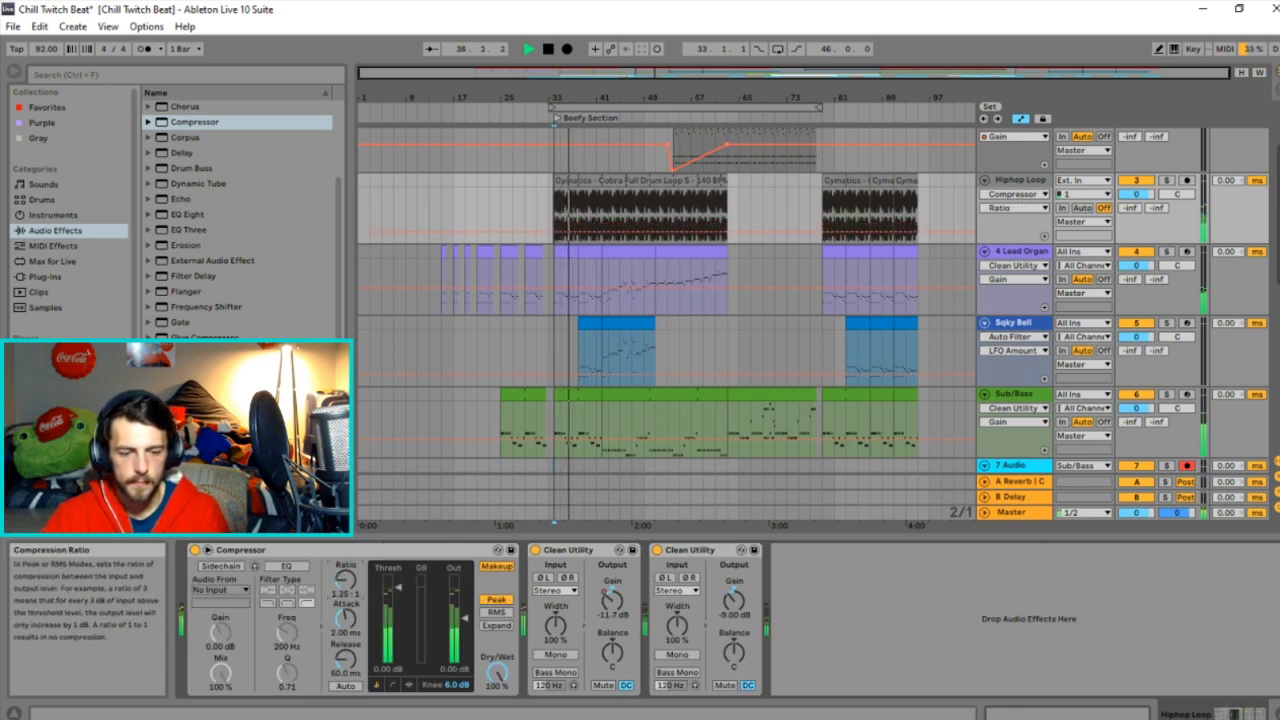
{"action": "left_click_drag", "start_coordinate": [404, 596], "coordinate": [404, 631]}
{"action": "left_click", "coordinate": [497, 566]}
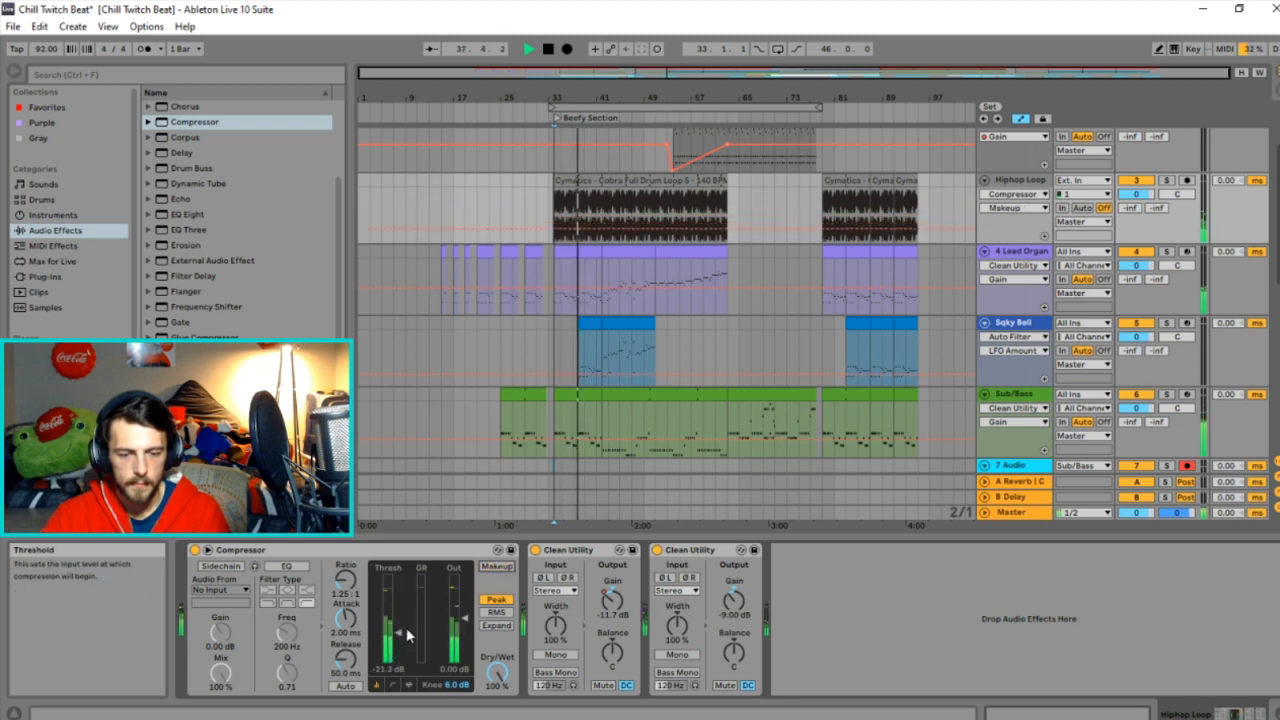
{"action": "left_click_drag", "start_coordinate": [400, 565], "coordinate": [400, 575]}
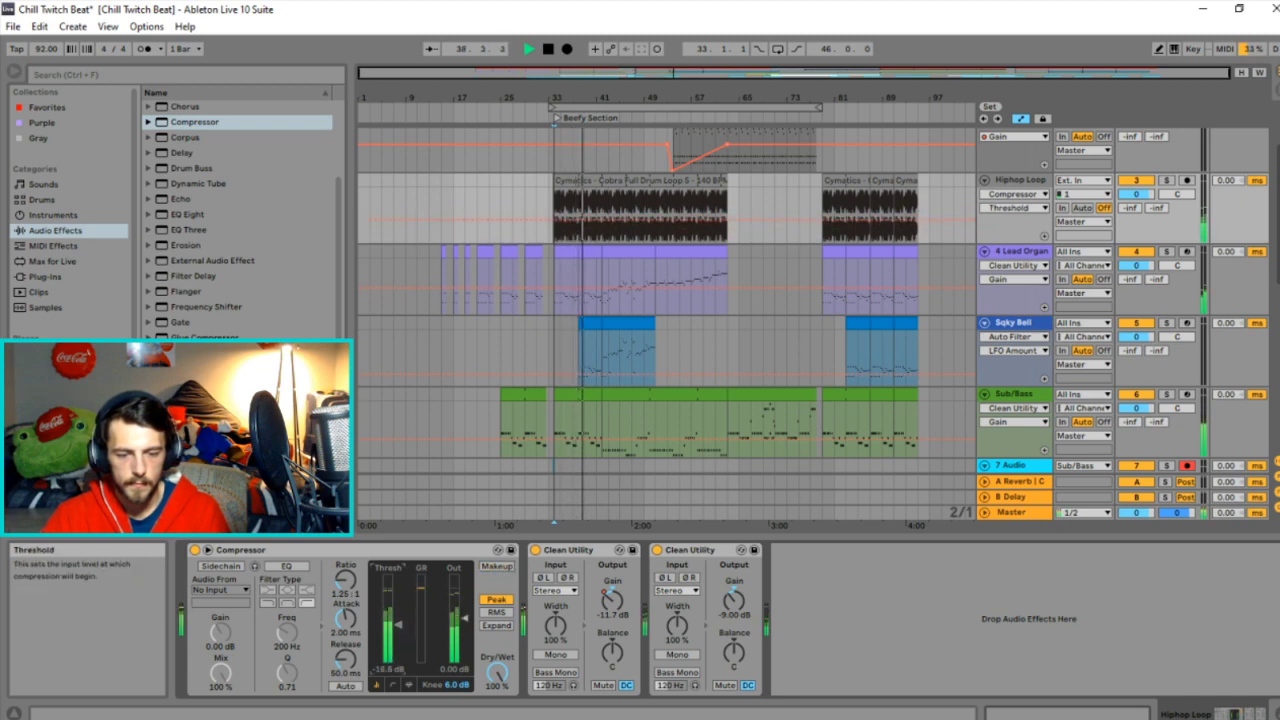
{"action": "left_click_drag", "start_coordinate": [398, 632], "coordinate": [398, 622]}
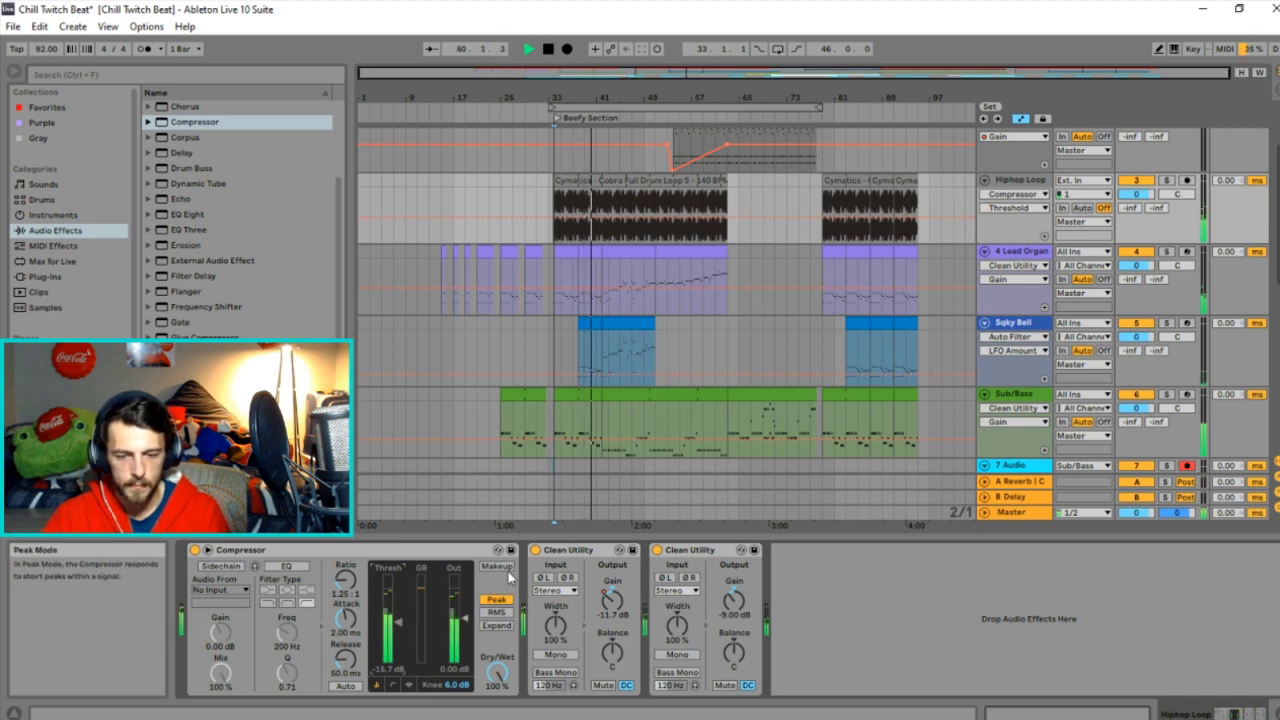
{"action": "left_click", "coordinate": [195, 550]}
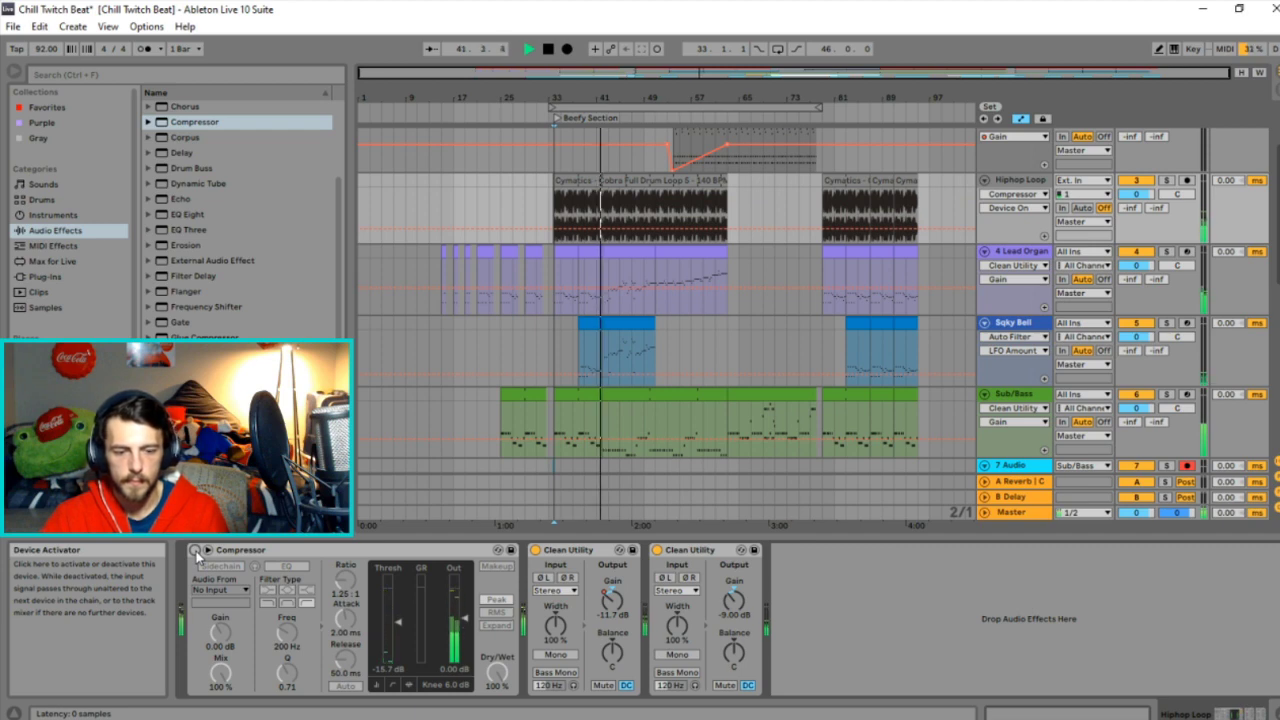
{"action": "left_click", "coordinate": [195, 550]}
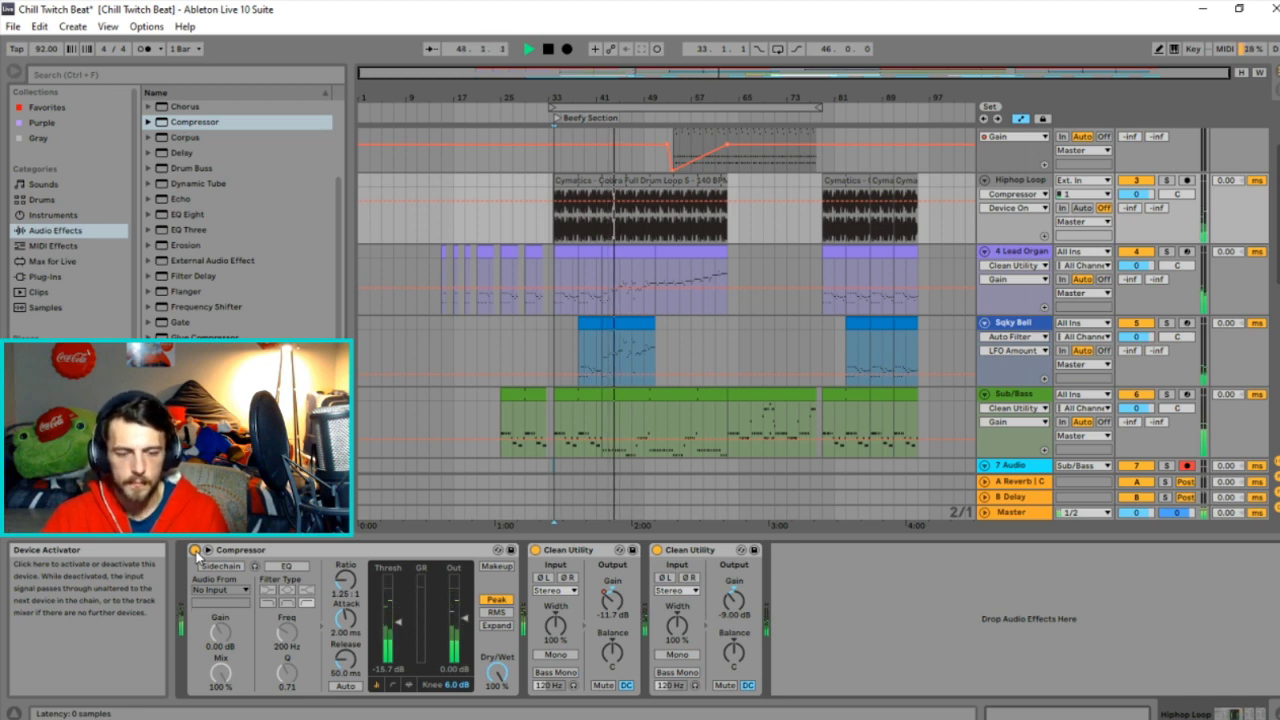
Set the Hiphop Loop Compressor's attack to 58.9 ms and knee to 12 dB, with automatic release.
{"action": "left_click_drag", "start_coordinate": [345, 620], "coordinate": [345, 595]}
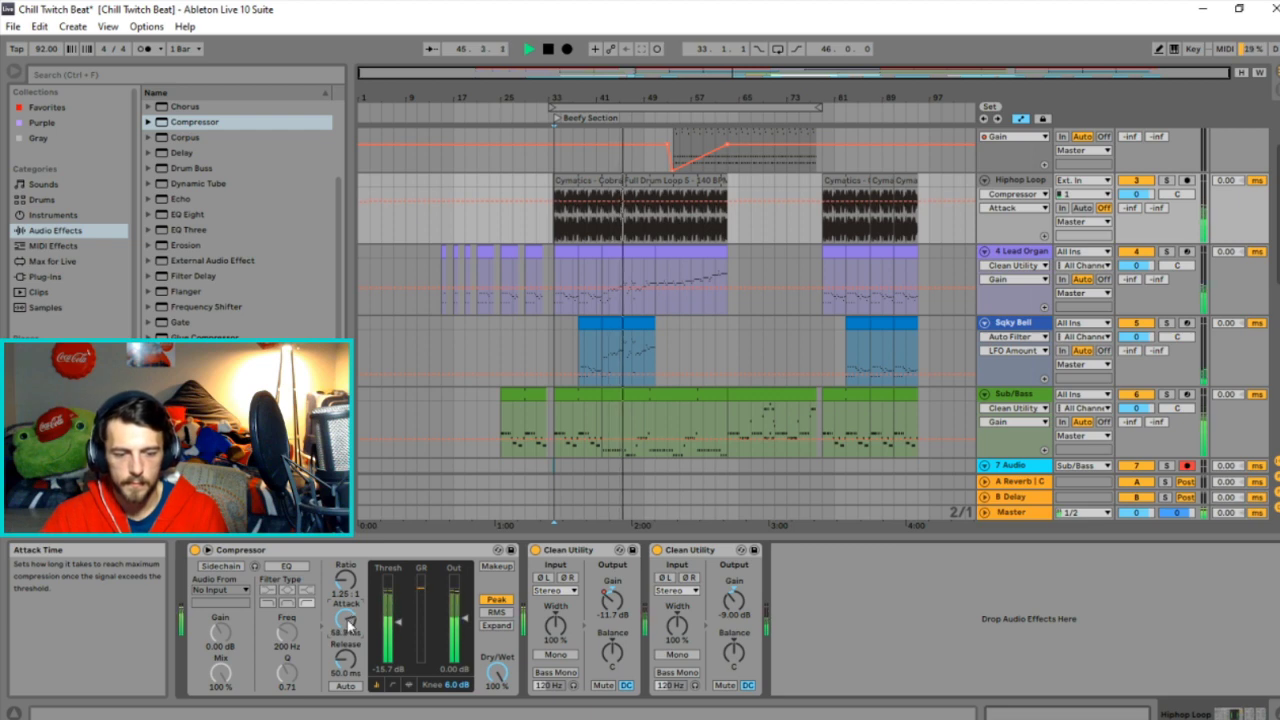
{"action": "left_click", "coordinate": [345, 686]}
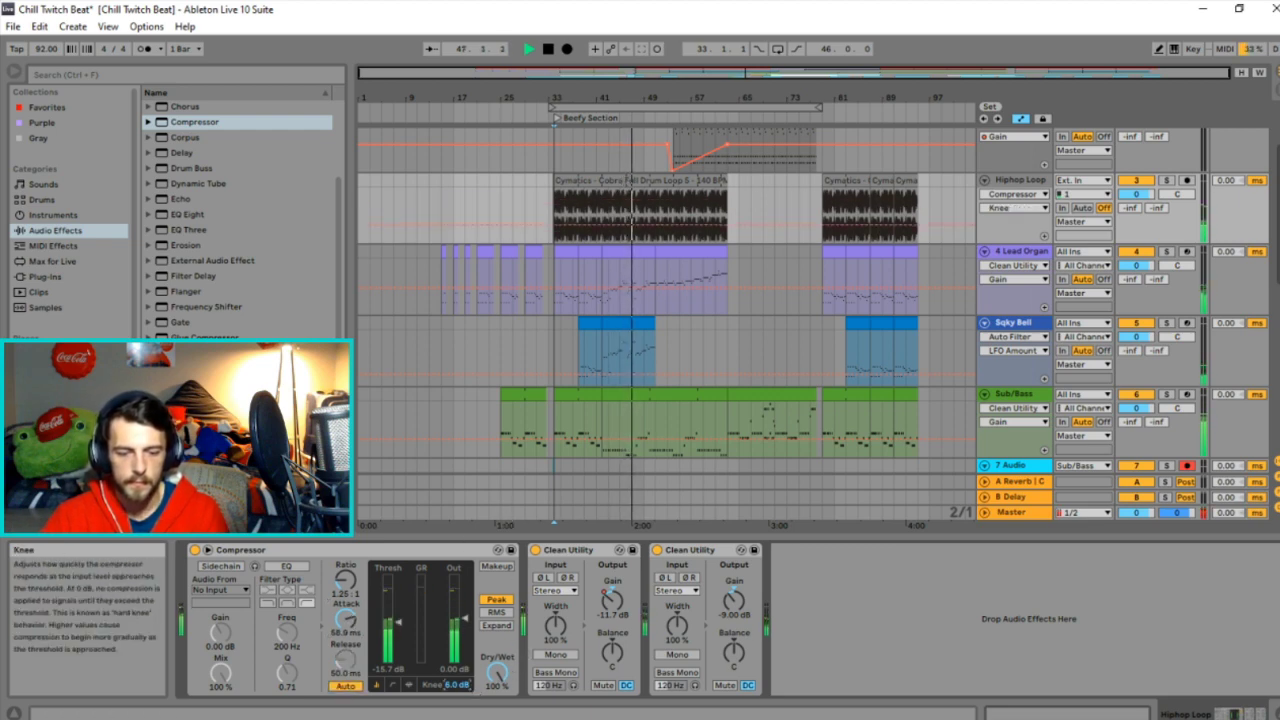
{"action": "left_click_drag", "start_coordinate": [456, 685], "coordinate": [456, 717]}
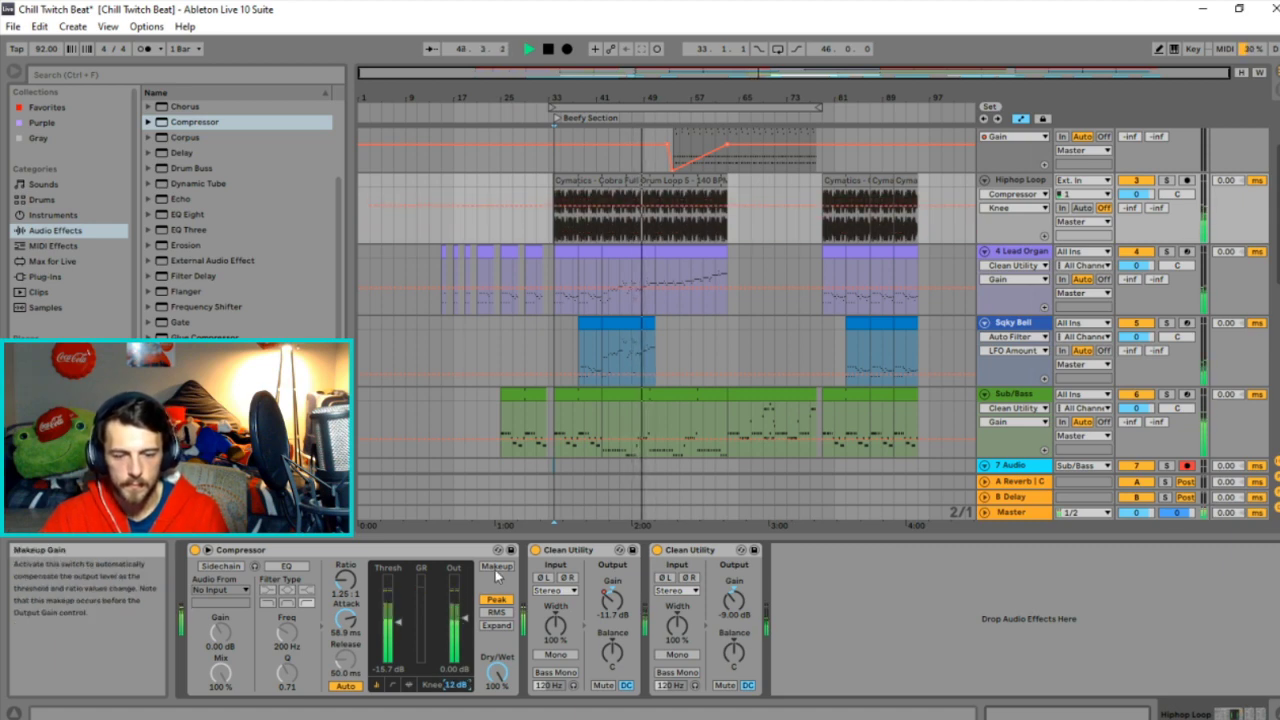
Adjust the Compressor's transfer curve to a 1.37:1 ratio and -16.3 dB threshold, and lower the first Clean Utility's gain to -15.5 dB.
{"action": "left_click", "coordinate": [392, 687]}
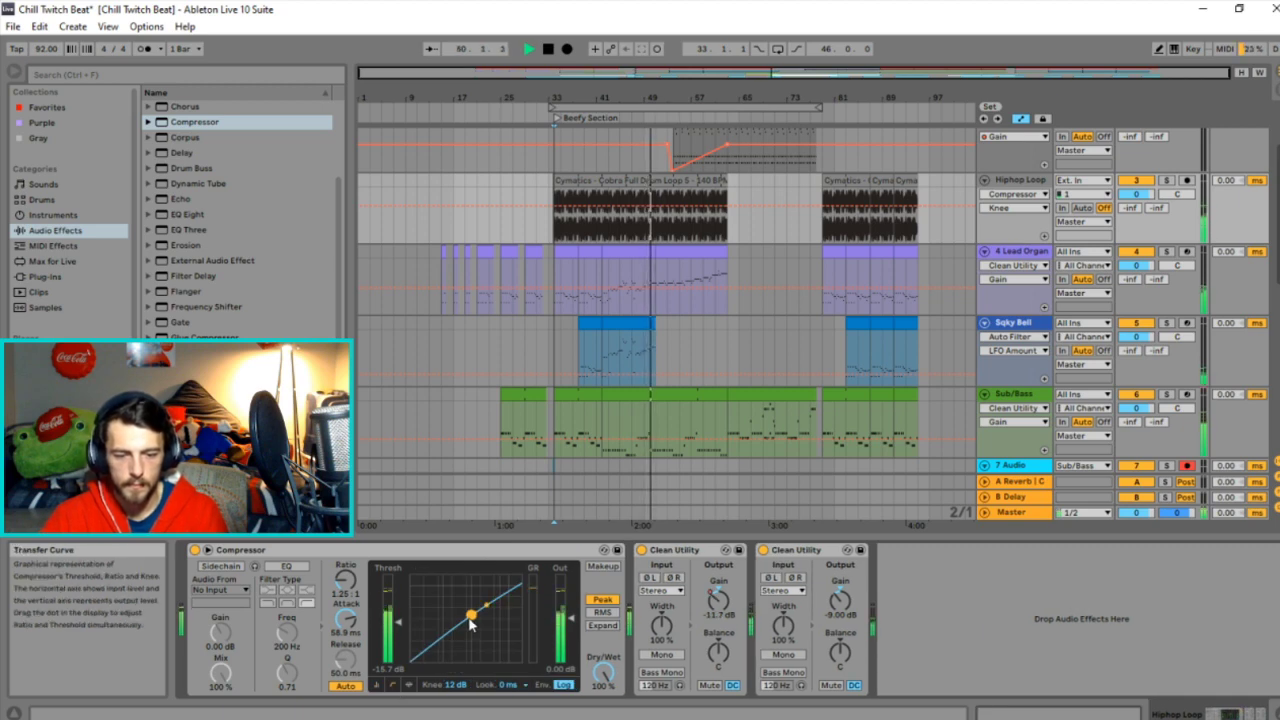
{"action": "left_click_drag", "start_coordinate": [471, 614], "coordinate": [482, 622]}
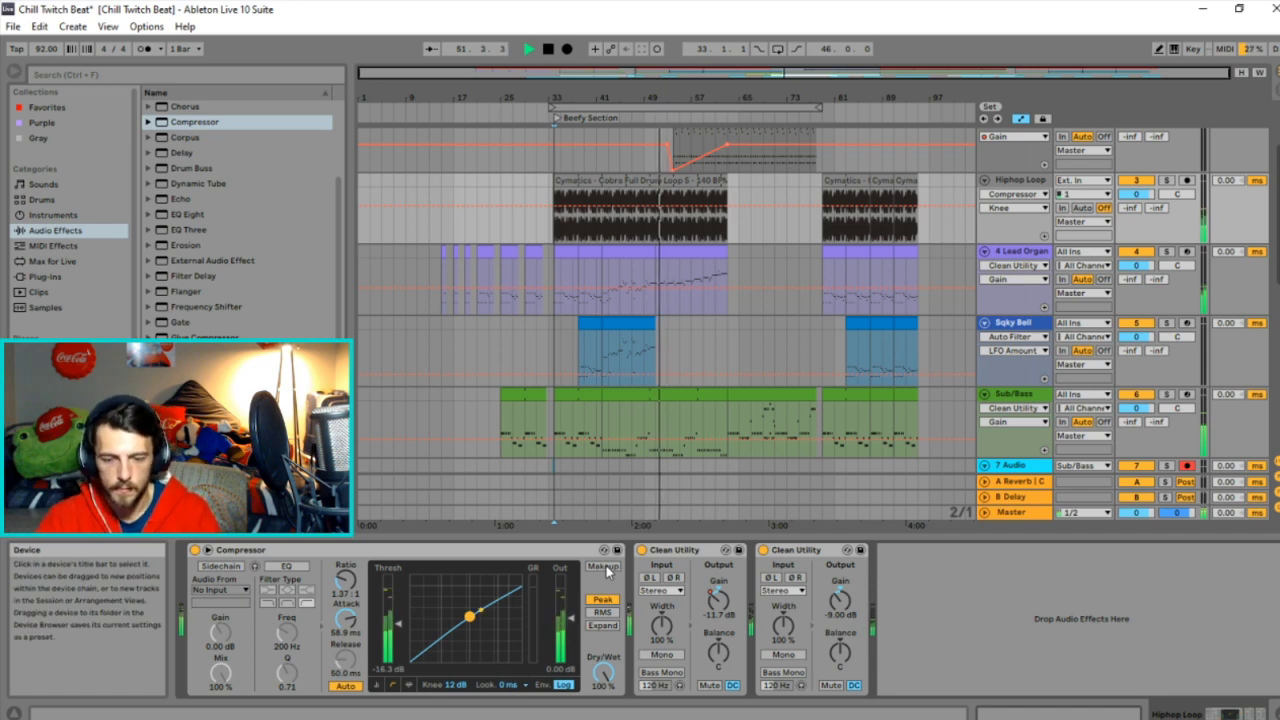
{"action": "scroll", "coordinate": [1038, 340], "scroll_direction": "up", "scroll_amount": 3}
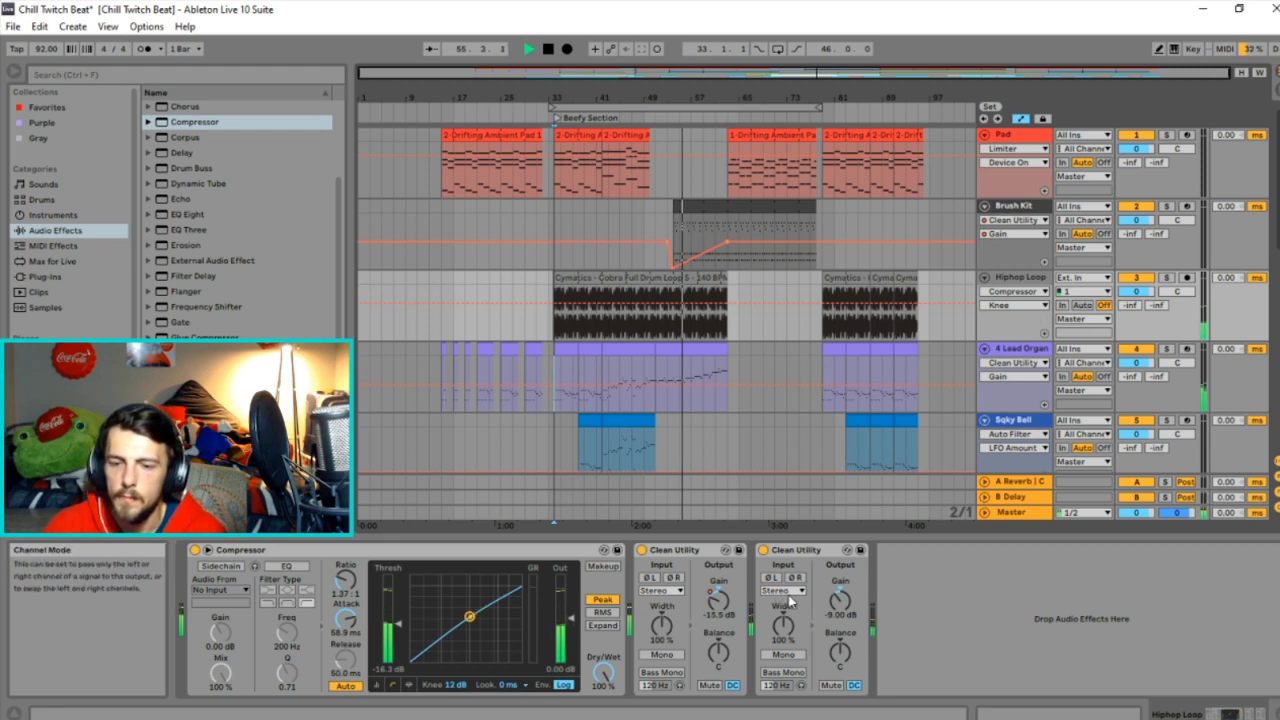
{"action": "key", "text": "space"}
Select the 4 Lead Organ clip at bars 51 to 63 and set the track's send to A Reverb to -9.0 dB.
{"action": "left_click", "coordinate": [685, 349]}
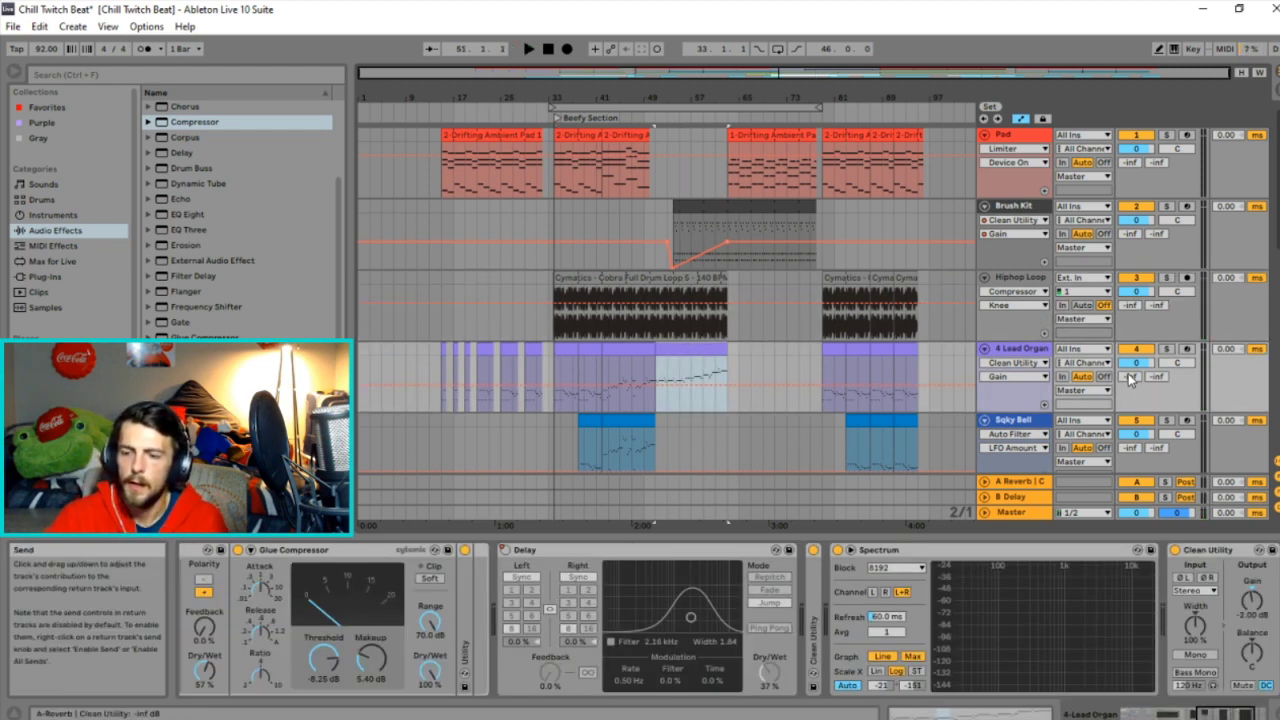
{"action": "scroll", "coordinate": [1180, 630], "scroll_direction": "right", "scroll_amount": 3}
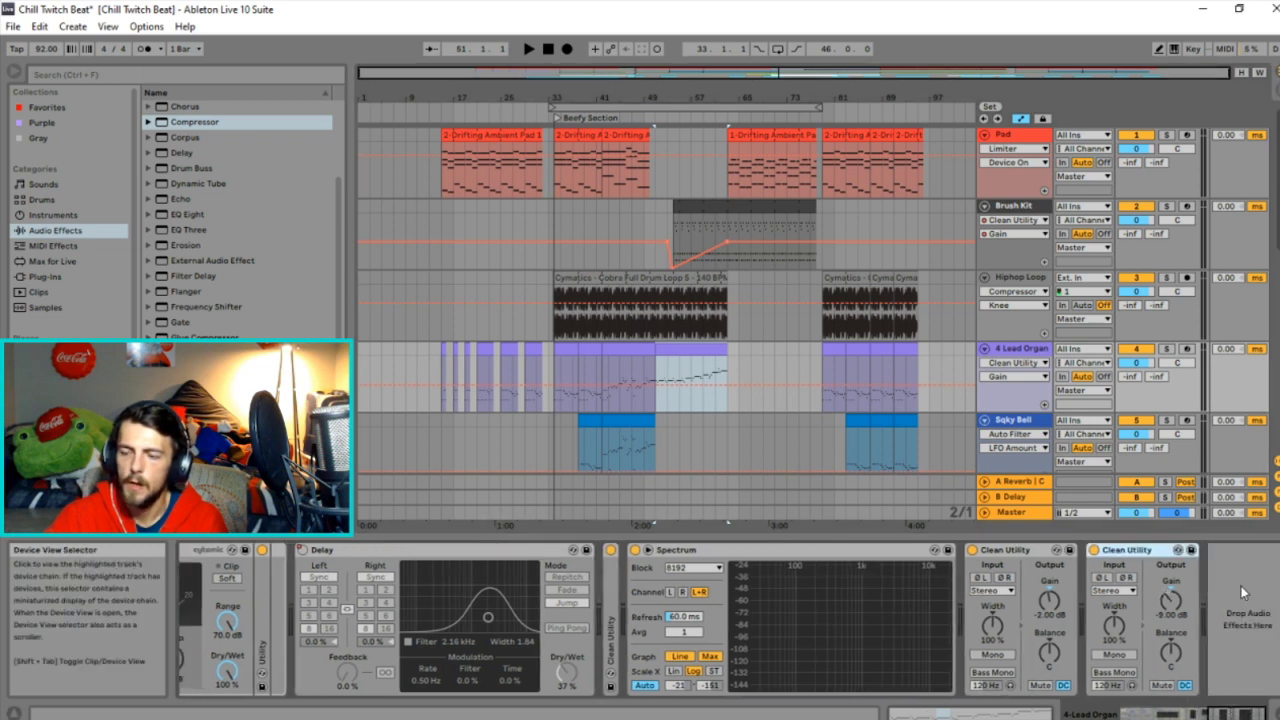
{"action": "left_click_drag", "start_coordinate": [1131, 377], "coordinate": [1131, 372]}
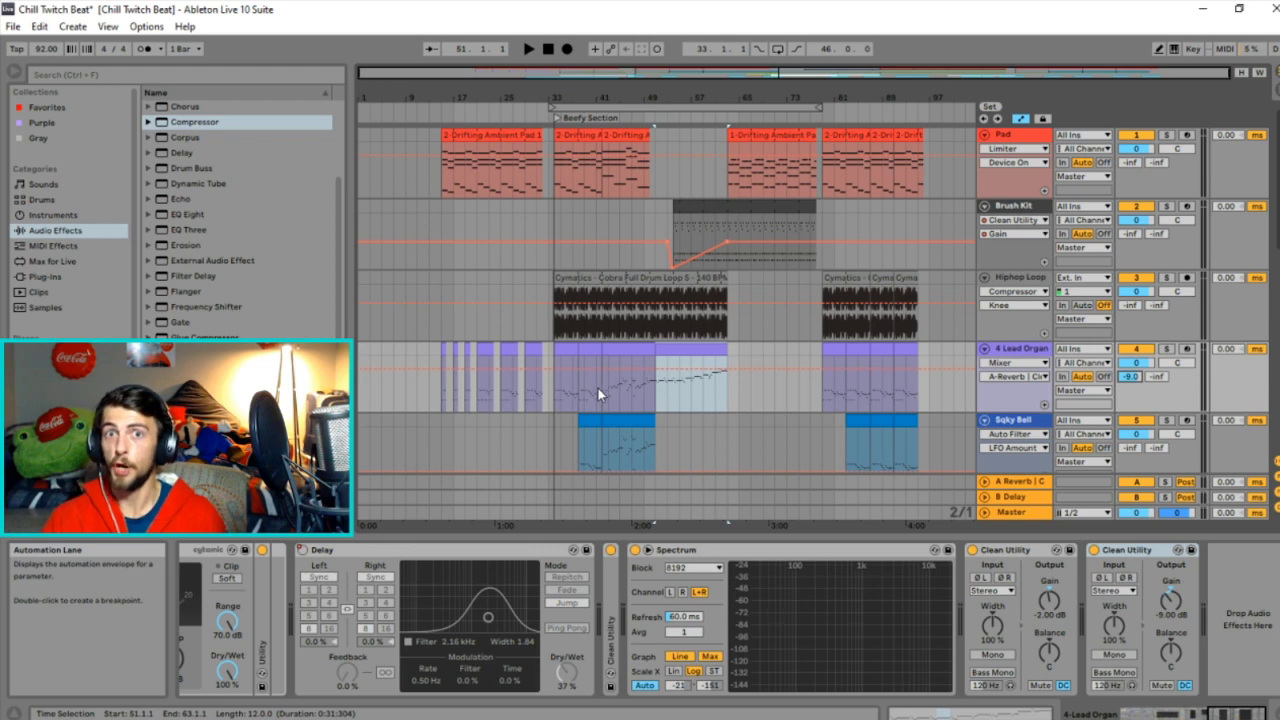
During playback from bar 51, set the 4 Lead Organ track's send to B Delay to -10.4 dB.
{"action": "key", "text": "space"}
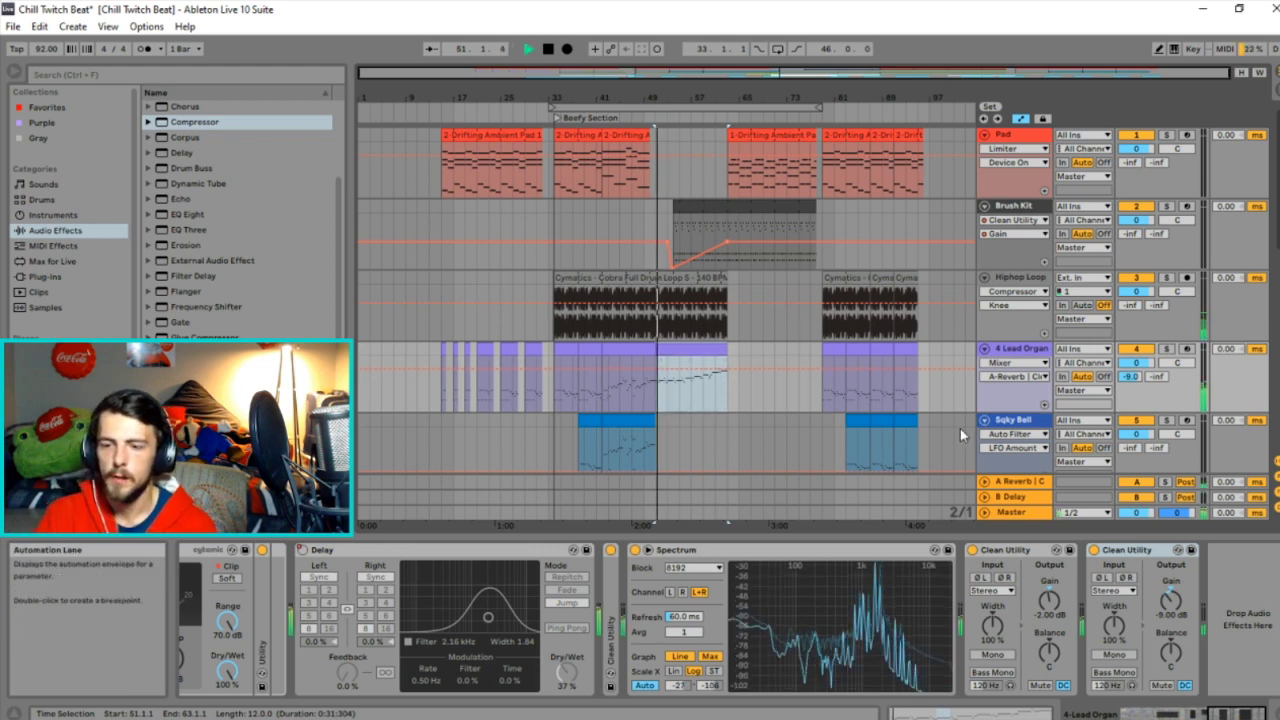
{"action": "left_click", "coordinate": [1156, 377]}
{"action": "left_click_drag", "start_coordinate": [1156, 377], "coordinate": [1158, 355]}
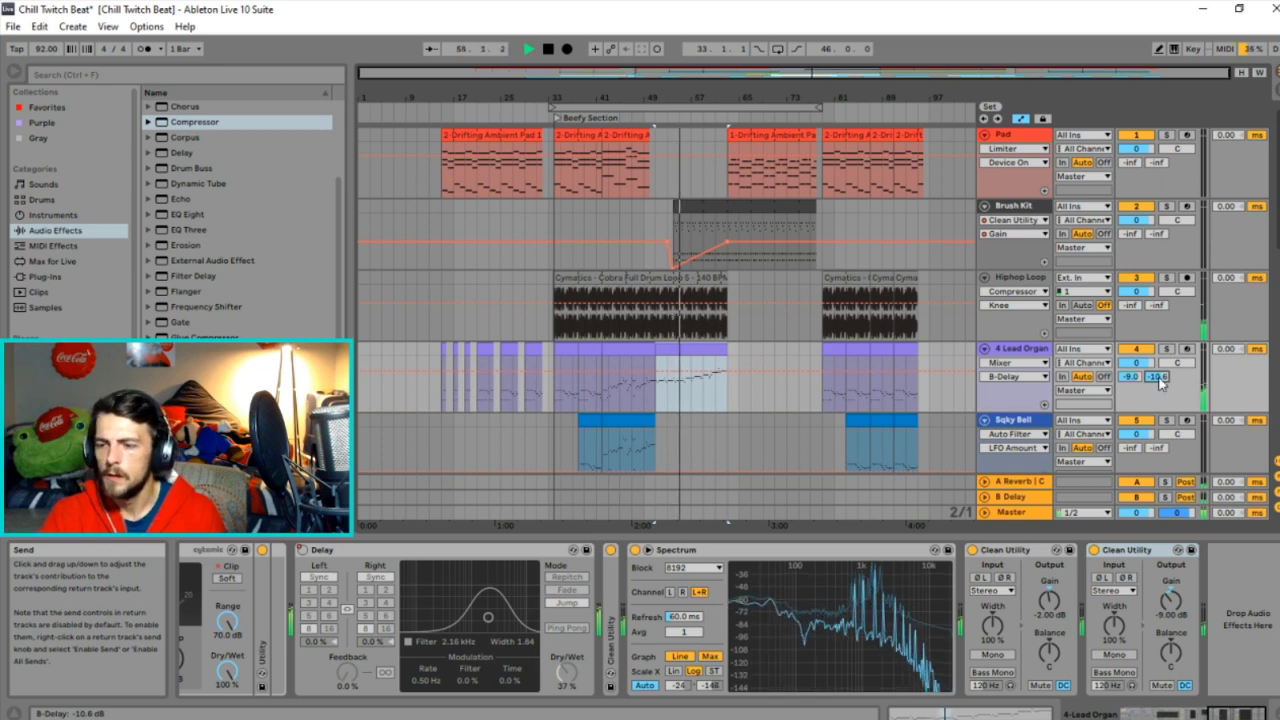
In the A Reverb return's Reverb, enable both Diffusion Network filters: high at 1.47 kHz and 0.42, low at 162 Hz and 0.20.
{"action": "left_click", "coordinate": [1020, 483]}
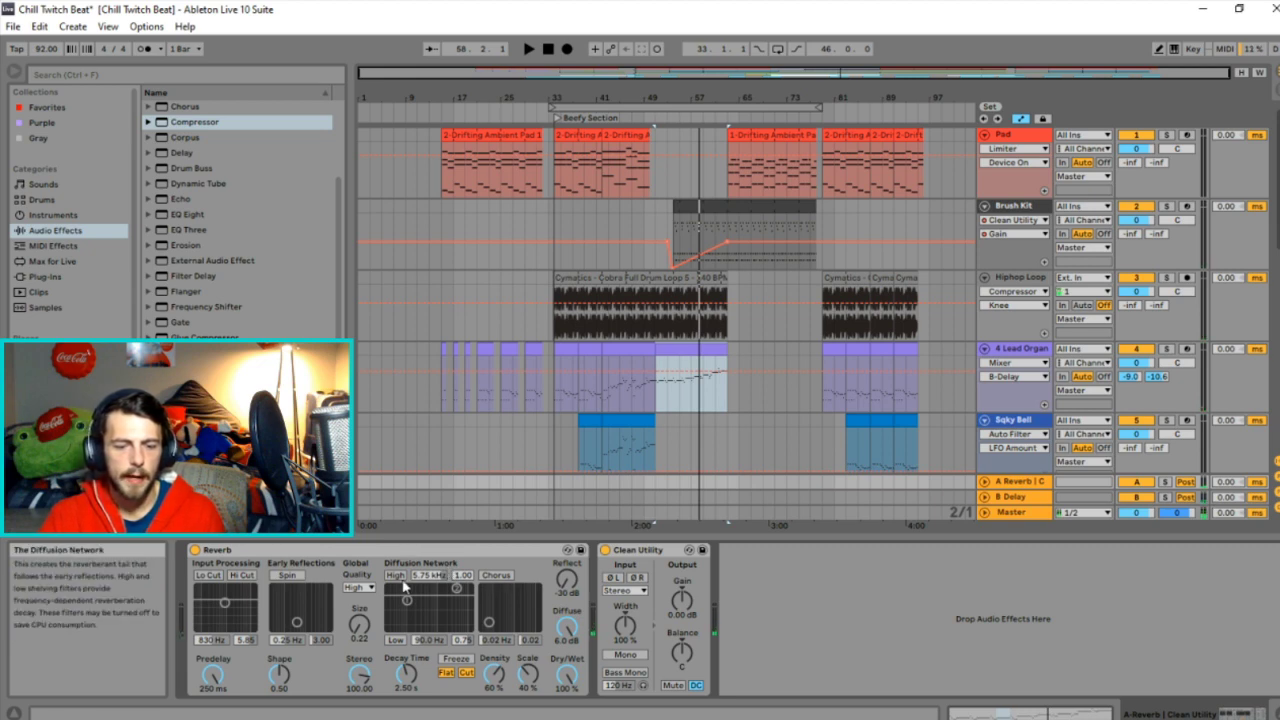
{"action": "left_click", "coordinate": [248, 576]}
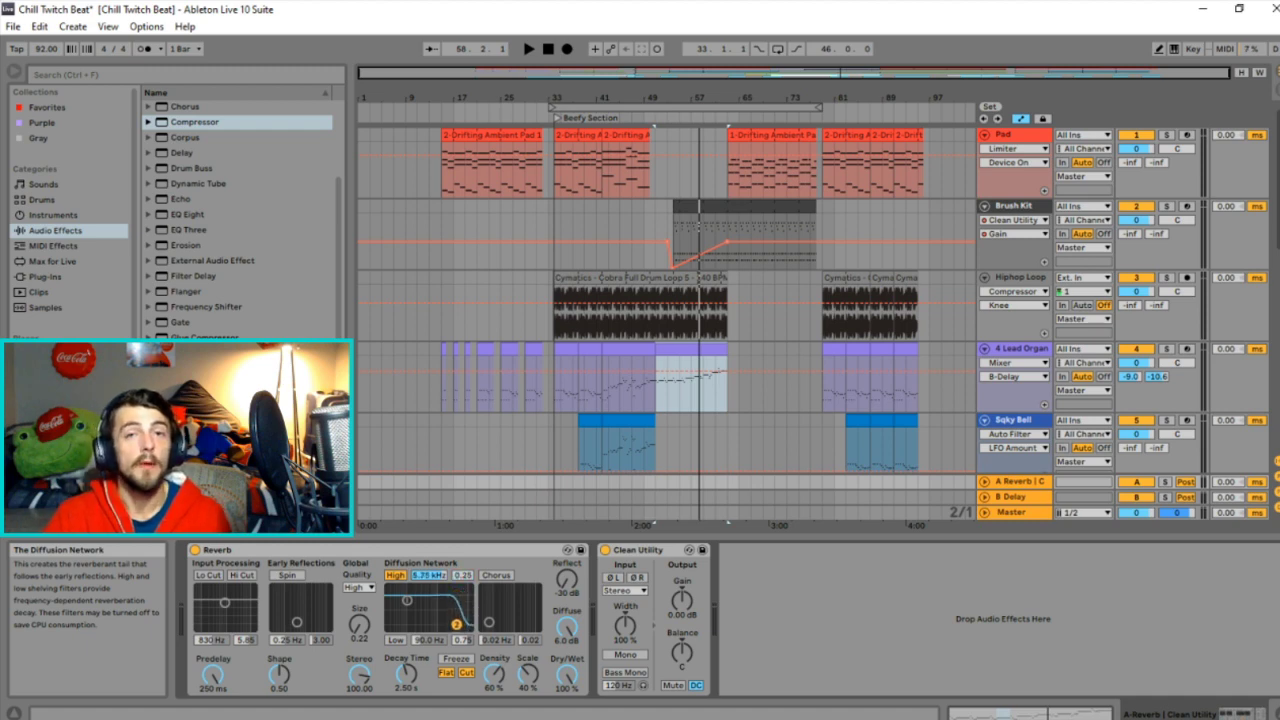
{"action": "key", "text": "space"}
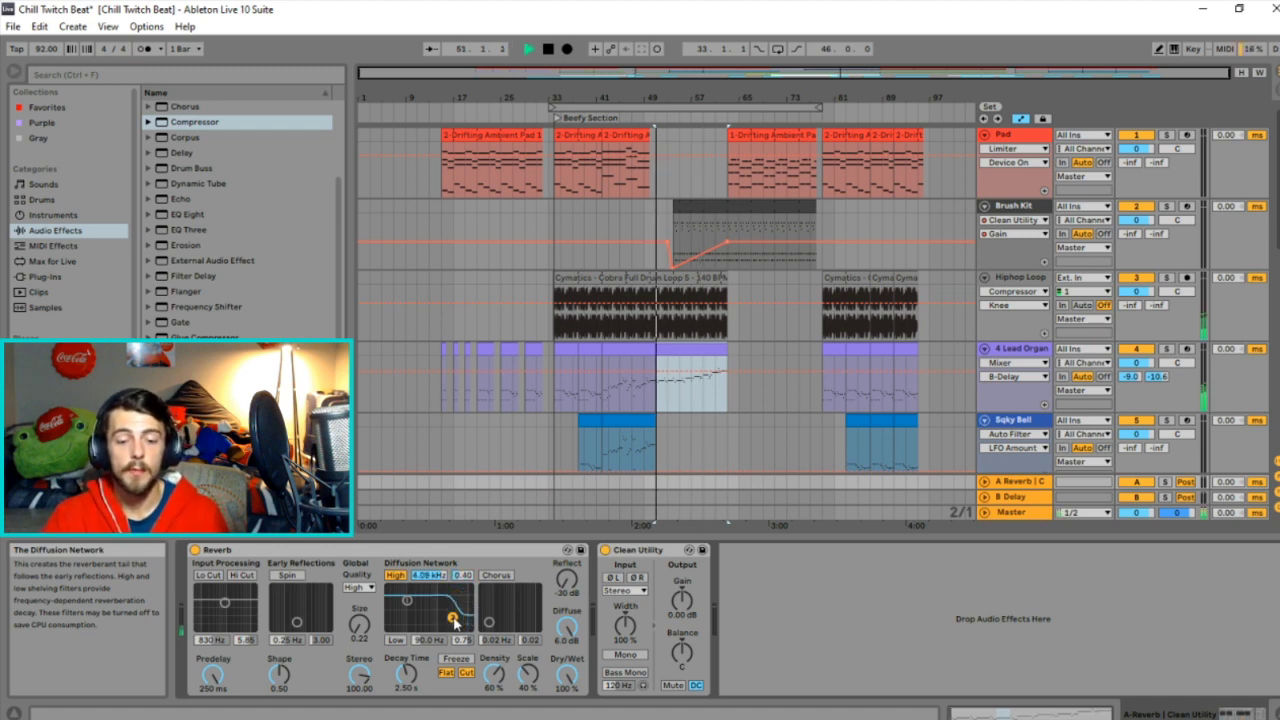
{"action": "left_click_drag", "start_coordinate": [455, 620], "coordinate": [442, 614]}
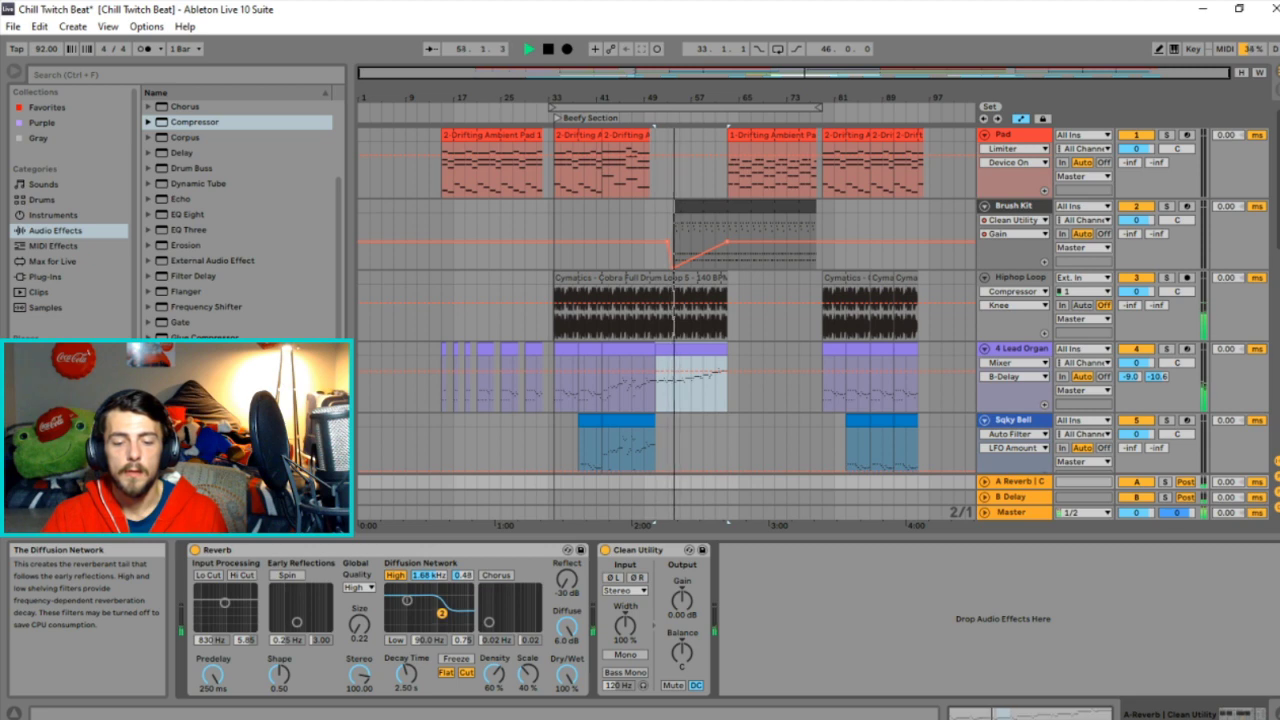
{"action": "left_click", "coordinate": [395, 639]}
{"action": "left_click_drag", "start_coordinate": [400, 615], "coordinate": [415, 626]}
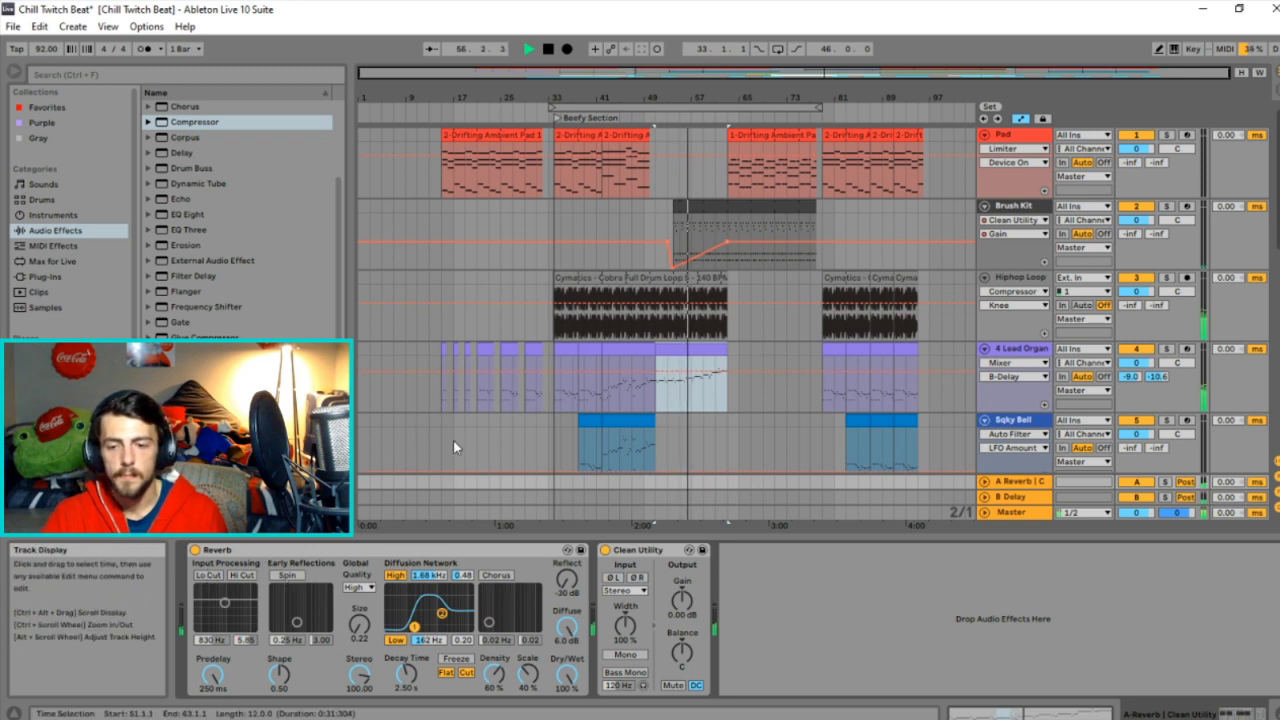
{"action": "left_click_drag", "start_coordinate": [445, 617], "coordinate": [441, 619]}
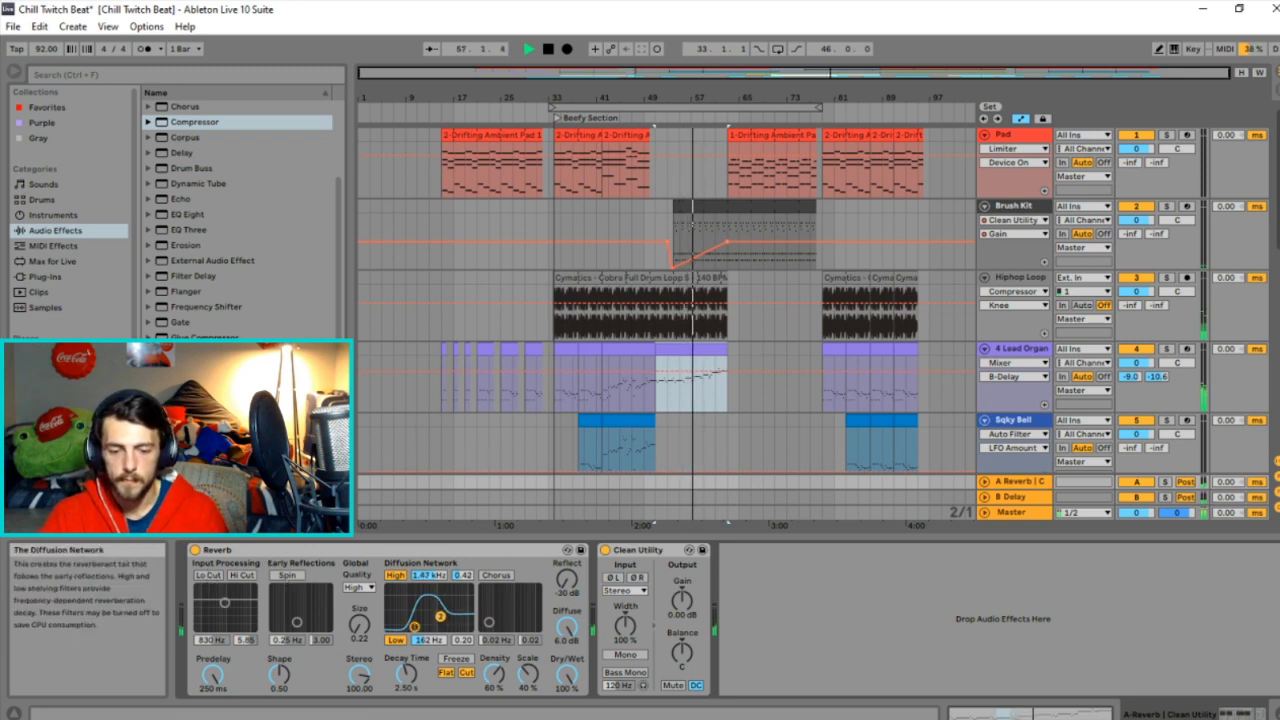
Lower the Reverb's Density, set its Scale to 72%, and raise the early Reflect level while playing.
{"action": "left_click_drag", "start_coordinate": [528, 677], "coordinate": [497, 681]}
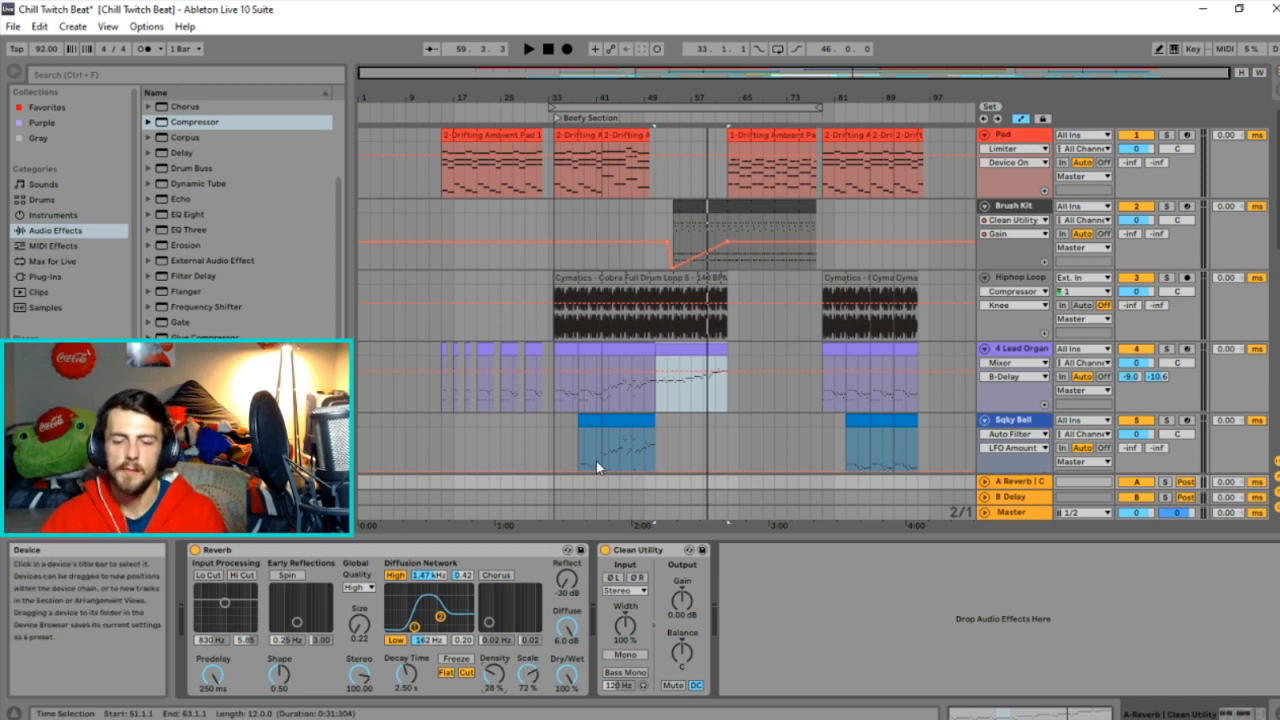
{"action": "key", "text": "space"}
{"action": "left_click_drag", "start_coordinate": [572, 588], "coordinate": [572, 558]}
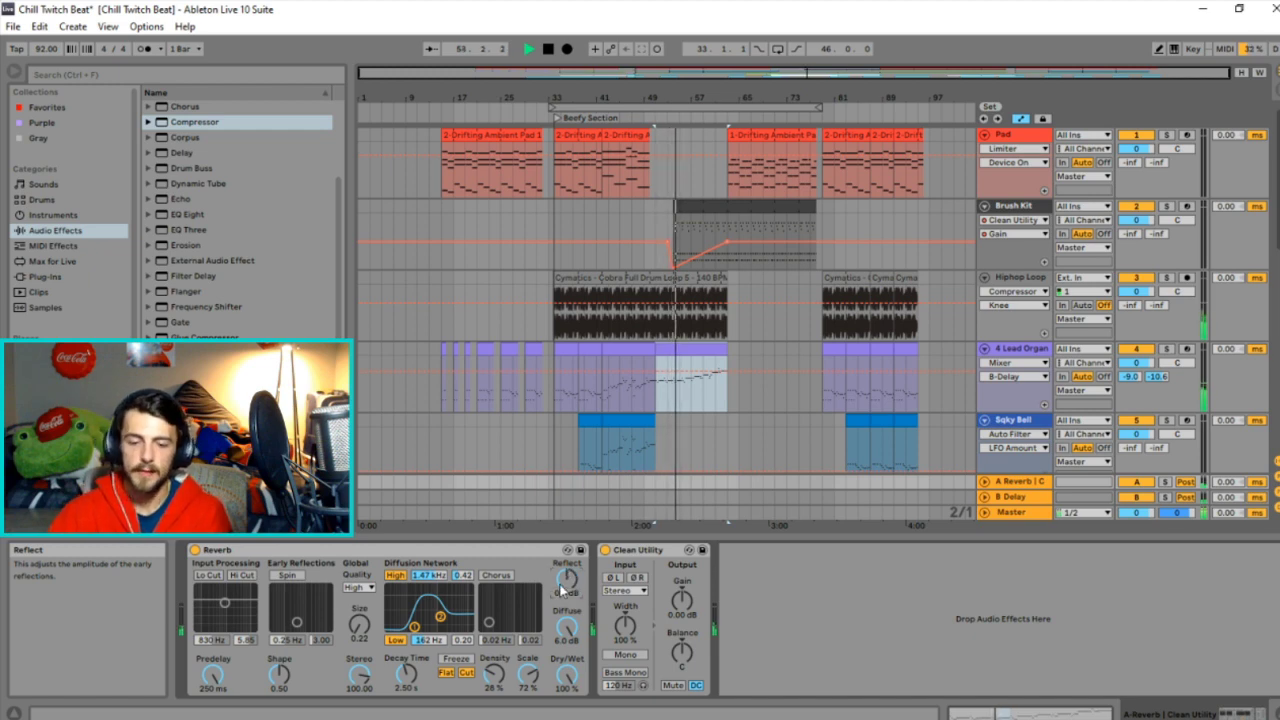
Put the insert marker at bar 67 and look through the lower tracks and the Vox effect chain during playback.
{"action": "left_click", "coordinate": [752, 433]}
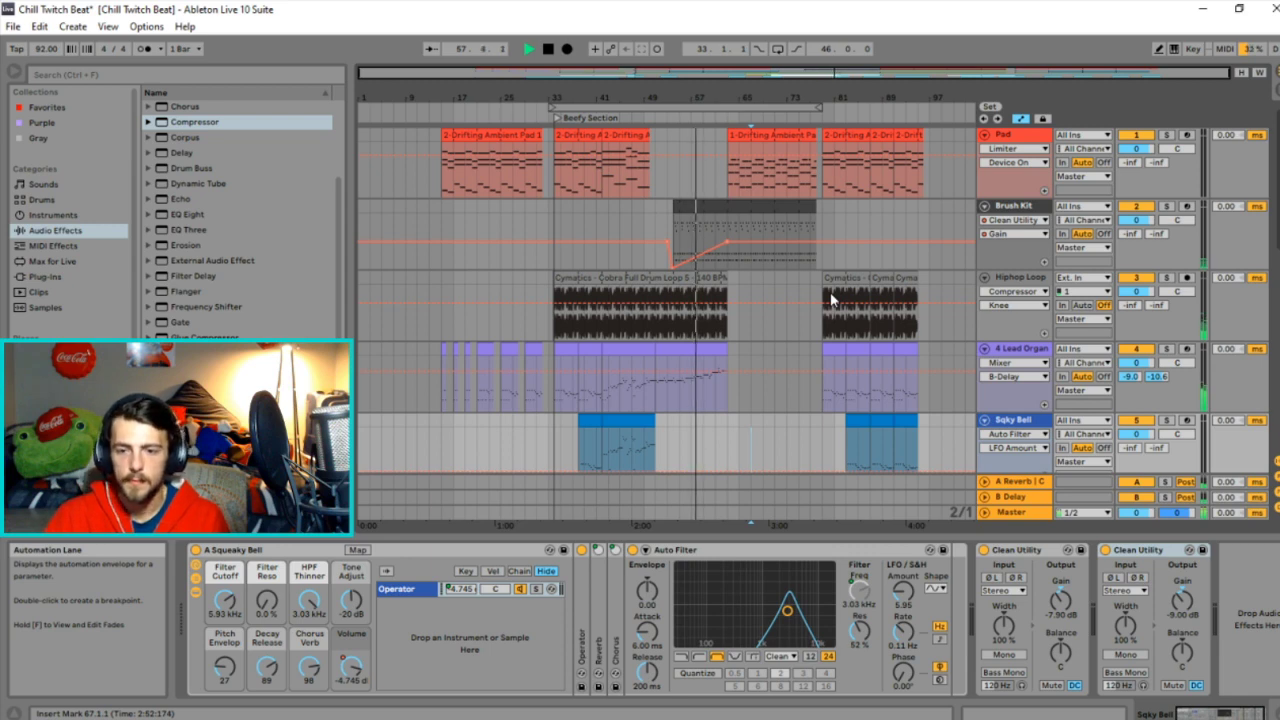
{"action": "scroll", "coordinate": [814, 323], "scroll_direction": "down", "scroll_amount": 5}
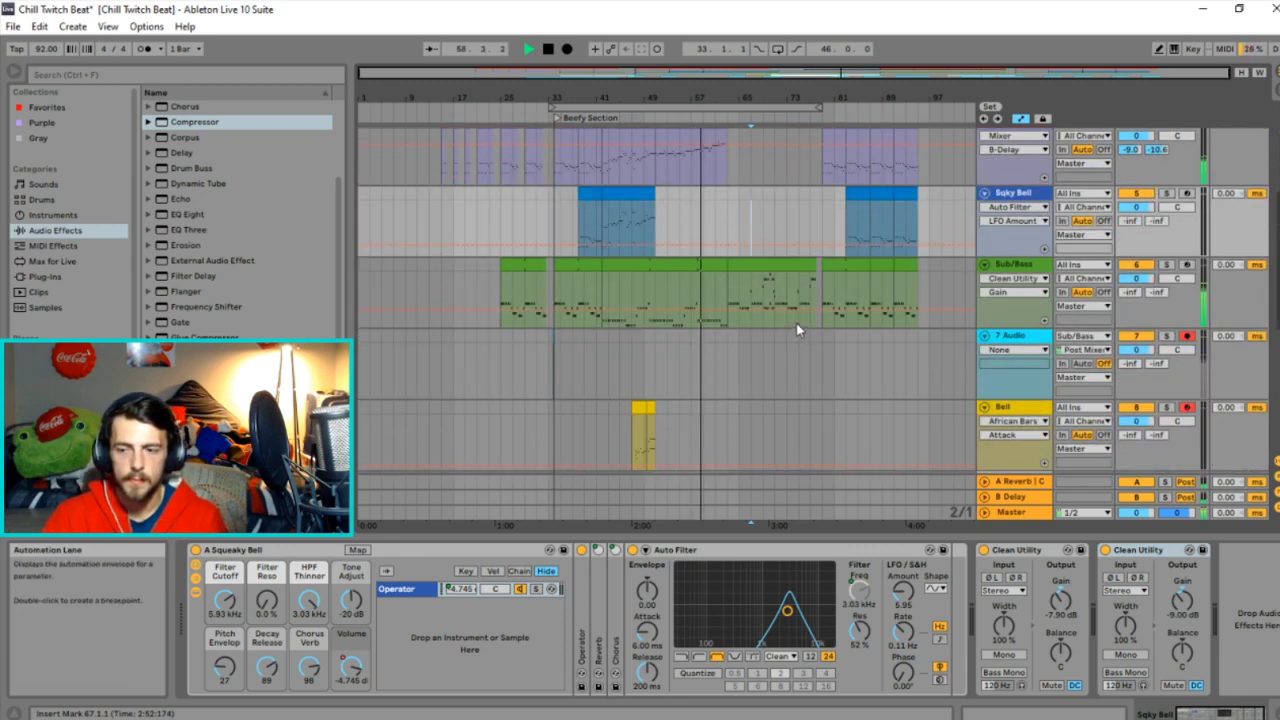
{"action": "scroll", "coordinate": [796, 323], "scroll_direction": "down", "scroll_amount": 1}
{"action": "scroll", "coordinate": [804, 325], "scroll_direction": "up", "scroll_amount": 1}
{"action": "scroll", "coordinate": [804, 340], "scroll_direction": "down", "scroll_amount": 6}
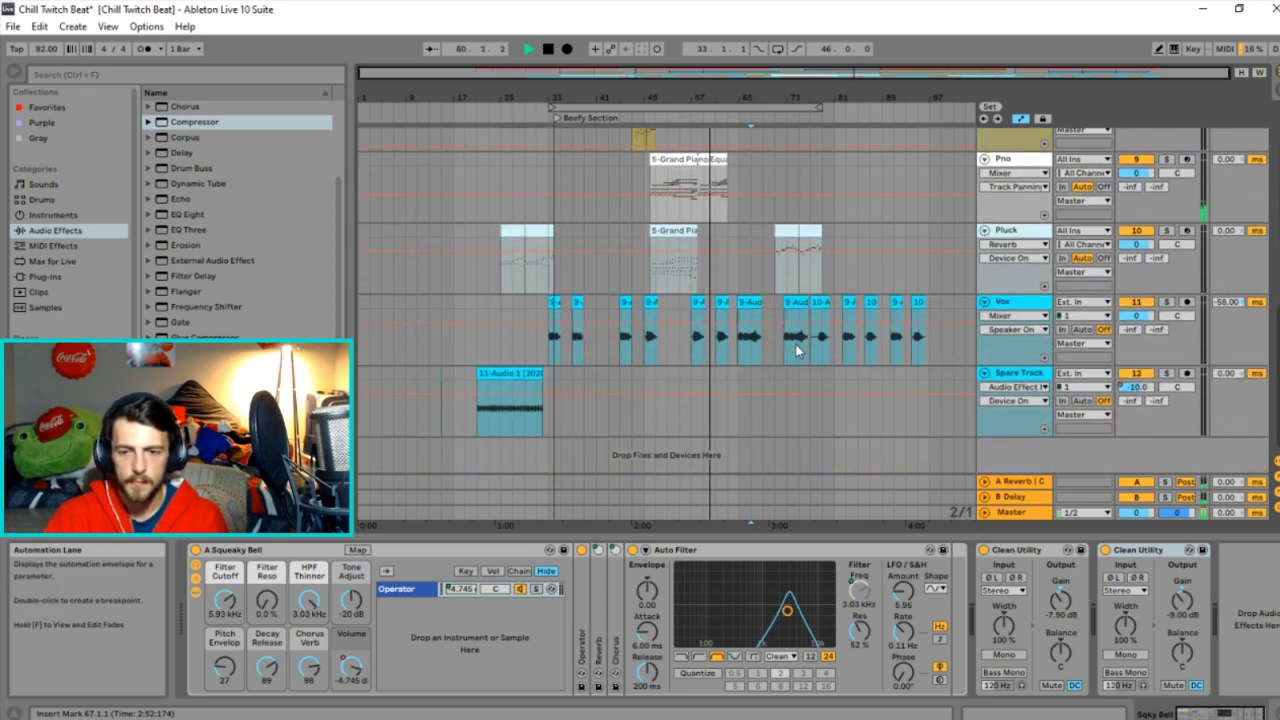
{"action": "scroll", "coordinate": [833, 376], "scroll_direction": "up", "scroll_amount": 6}
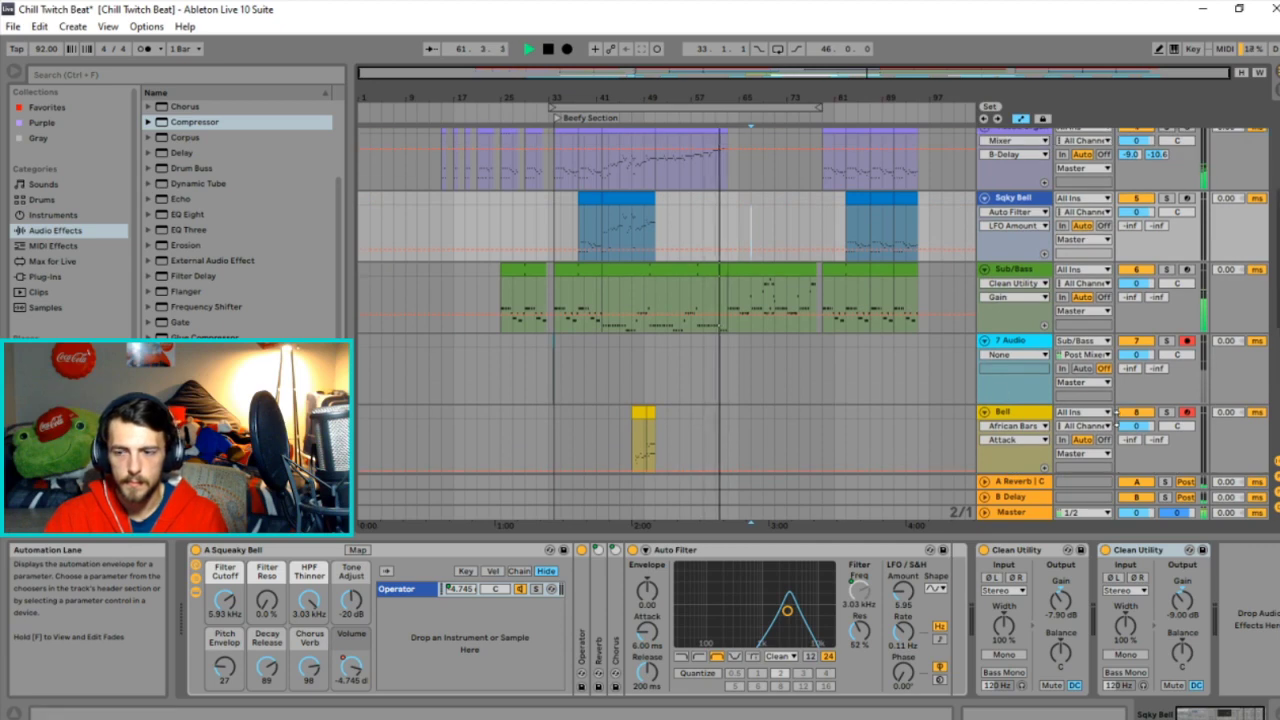
{"action": "scroll", "coordinate": [1043, 343], "scroll_direction": "down", "scroll_amount": 3}
{"action": "scroll", "coordinate": [1043, 343], "scroll_direction": "down", "scroll_amount": 1}
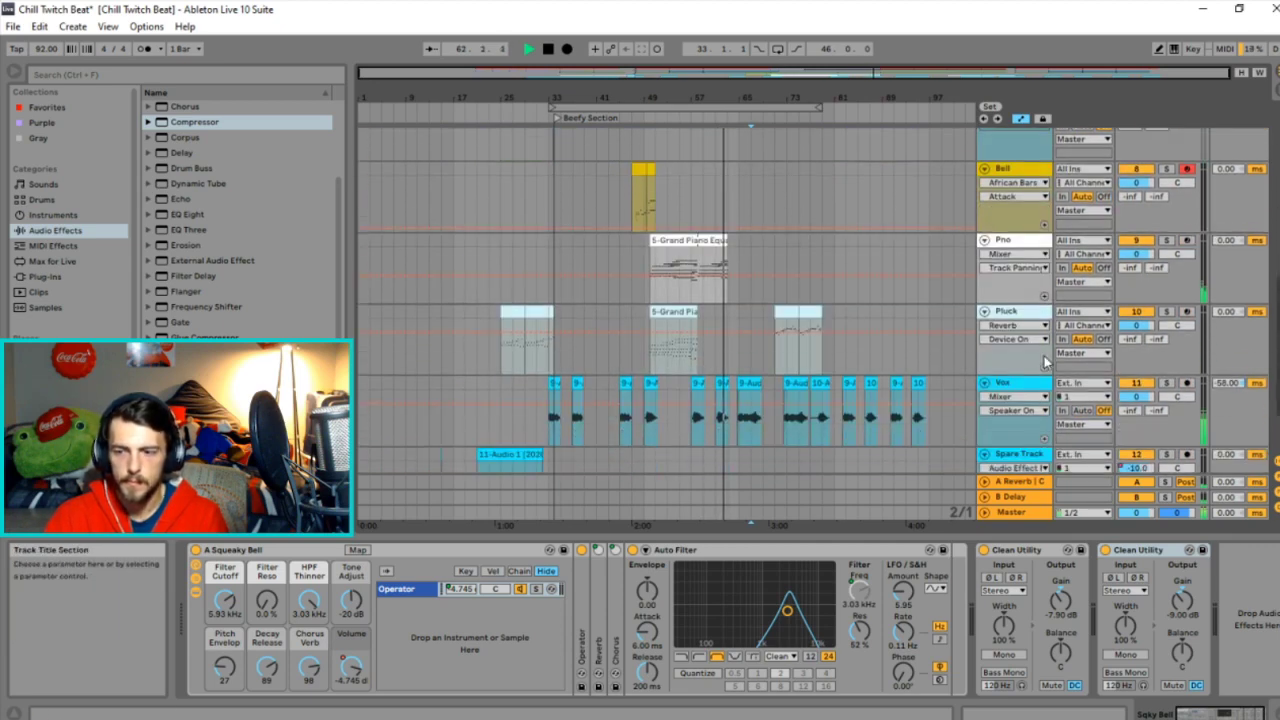
{"action": "left_click", "coordinate": [1010, 454]}
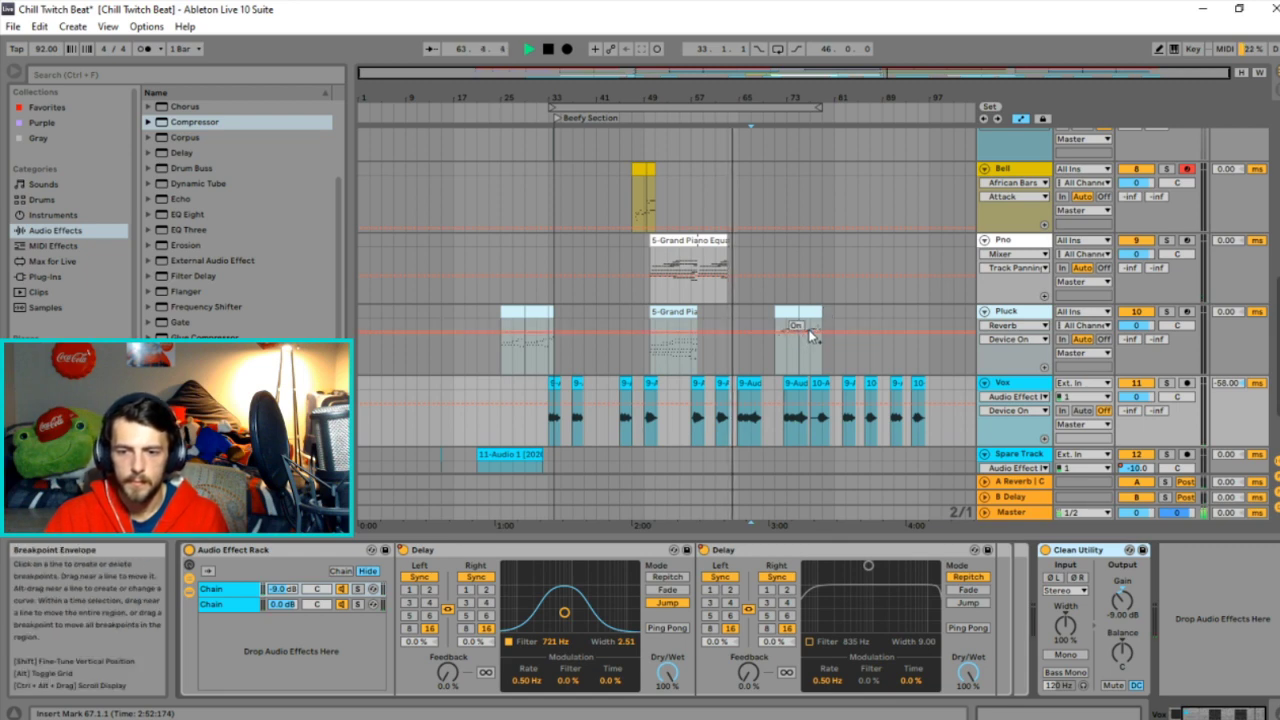
On the Sub/Bass Compressor, set a 1.70:1 ratio and -15.7 dB threshold, and switch Makeup off.
{"action": "scroll", "coordinate": [807, 330], "scroll_direction": "up", "scroll_amount": 4}
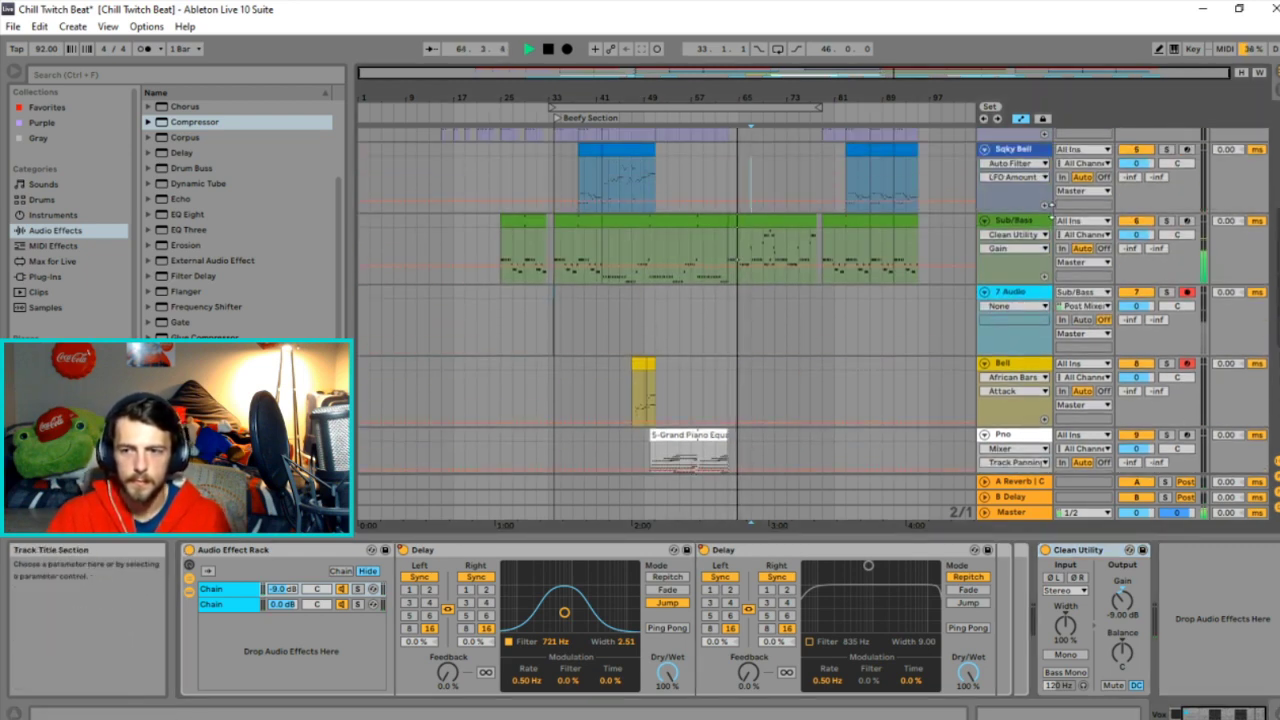
{"action": "left_click", "coordinate": [950, 250]}
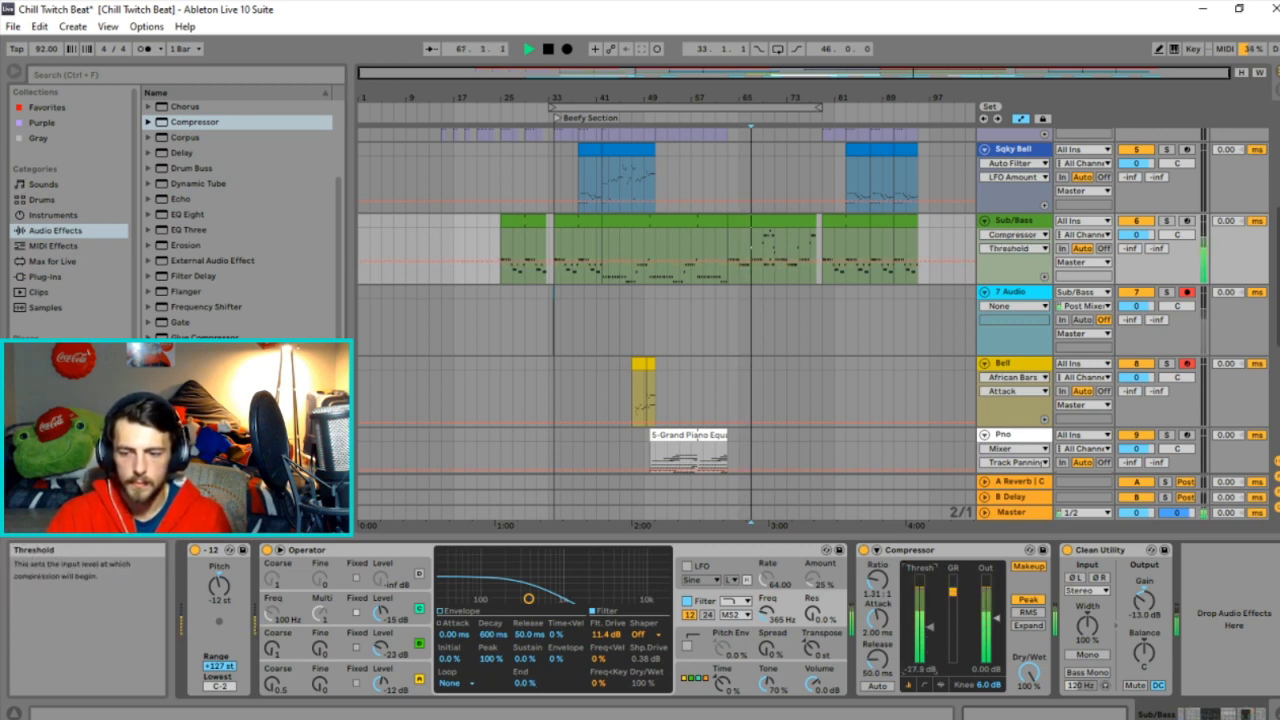
{"action": "left_click_drag", "start_coordinate": [877, 580], "coordinate": [877, 574]}
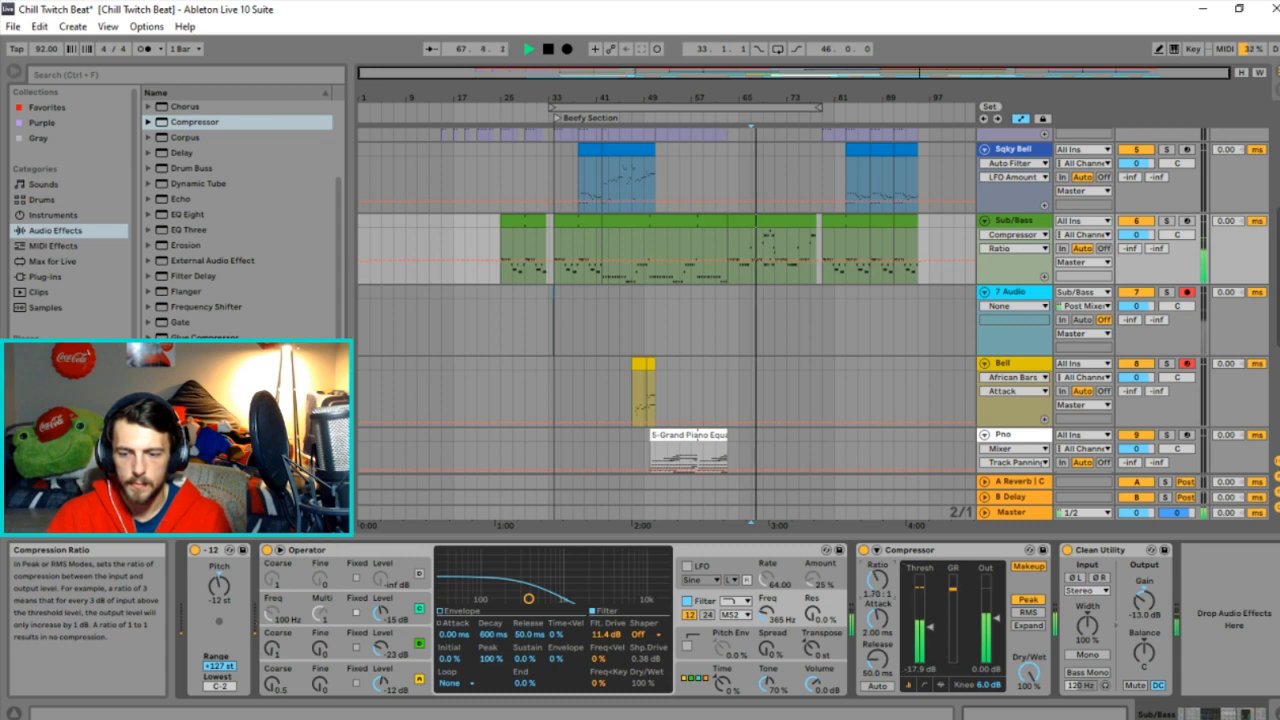
{"action": "left_click", "coordinate": [928, 622]}
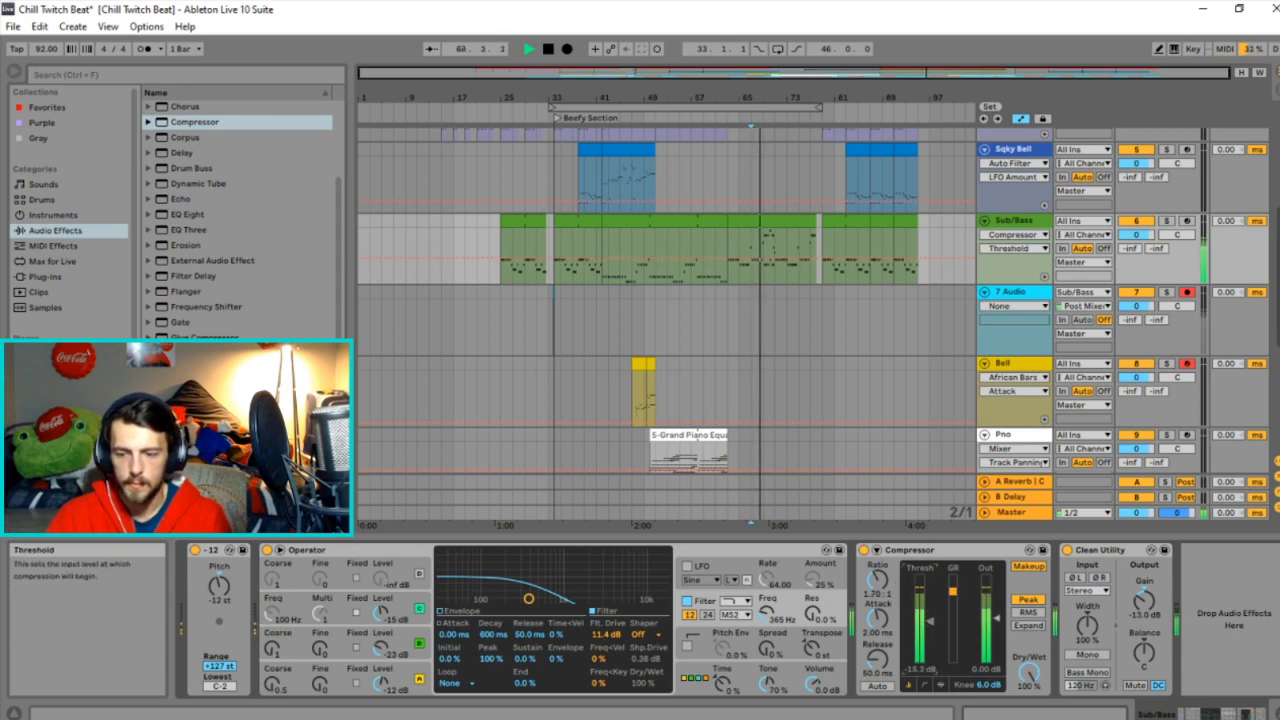
{"action": "left_click", "coordinate": [1028, 566]}
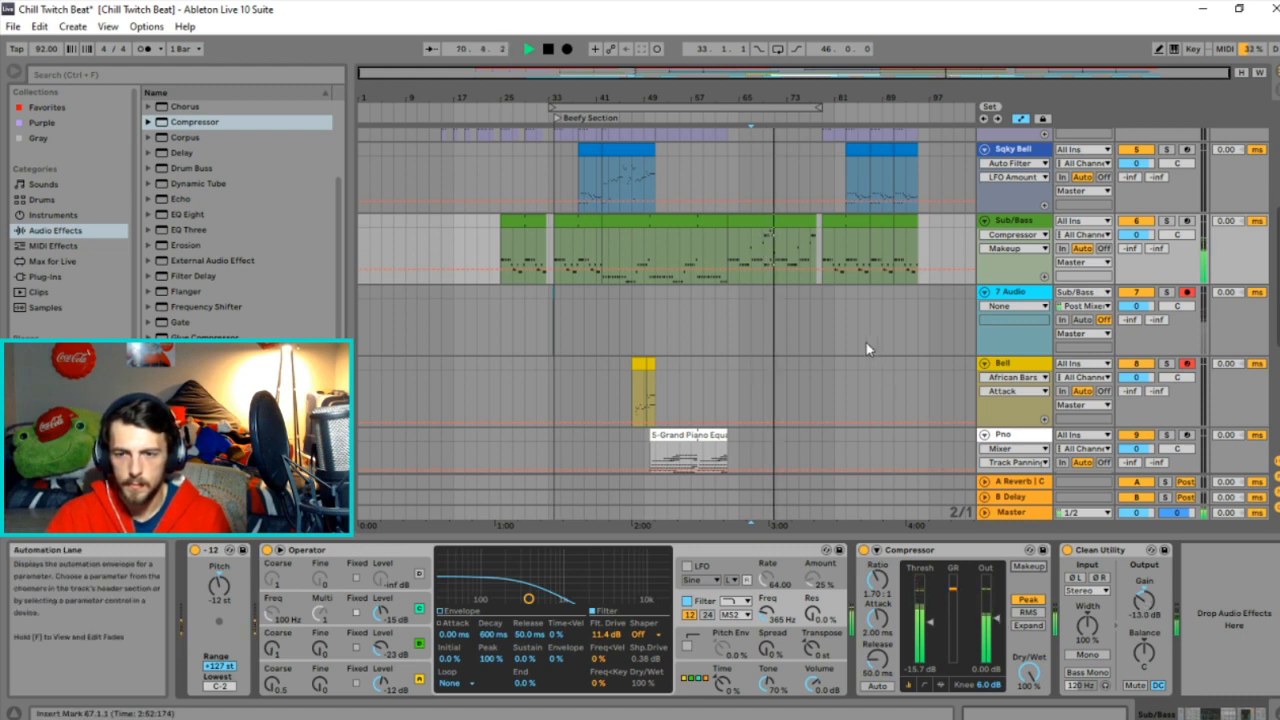
Select the Pad track and set the gain of its second Clean Utility to 0.00 dB.
{"action": "scroll", "coordinate": [880, 415], "scroll_direction": "up", "scroll_amount": 5}
{"action": "scroll", "coordinate": [853, 388], "scroll_direction": "up", "scroll_amount": 2}
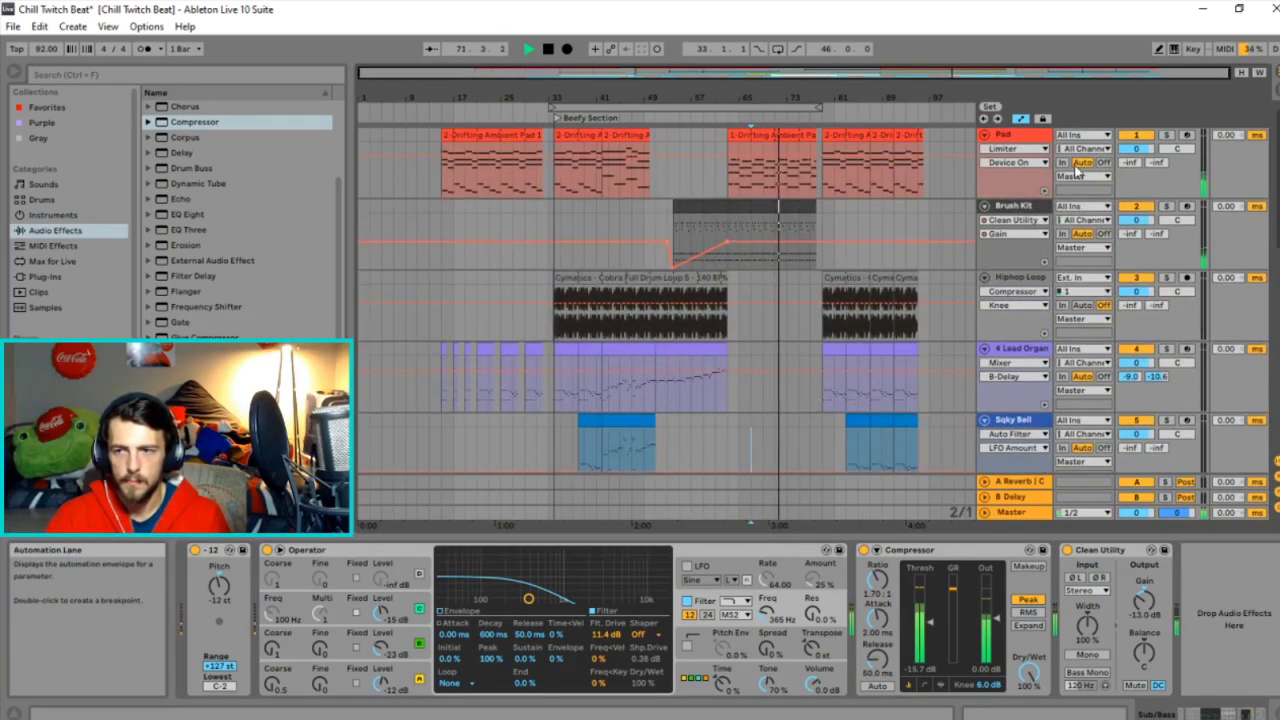
{"action": "left_click", "coordinate": [1007, 138]}
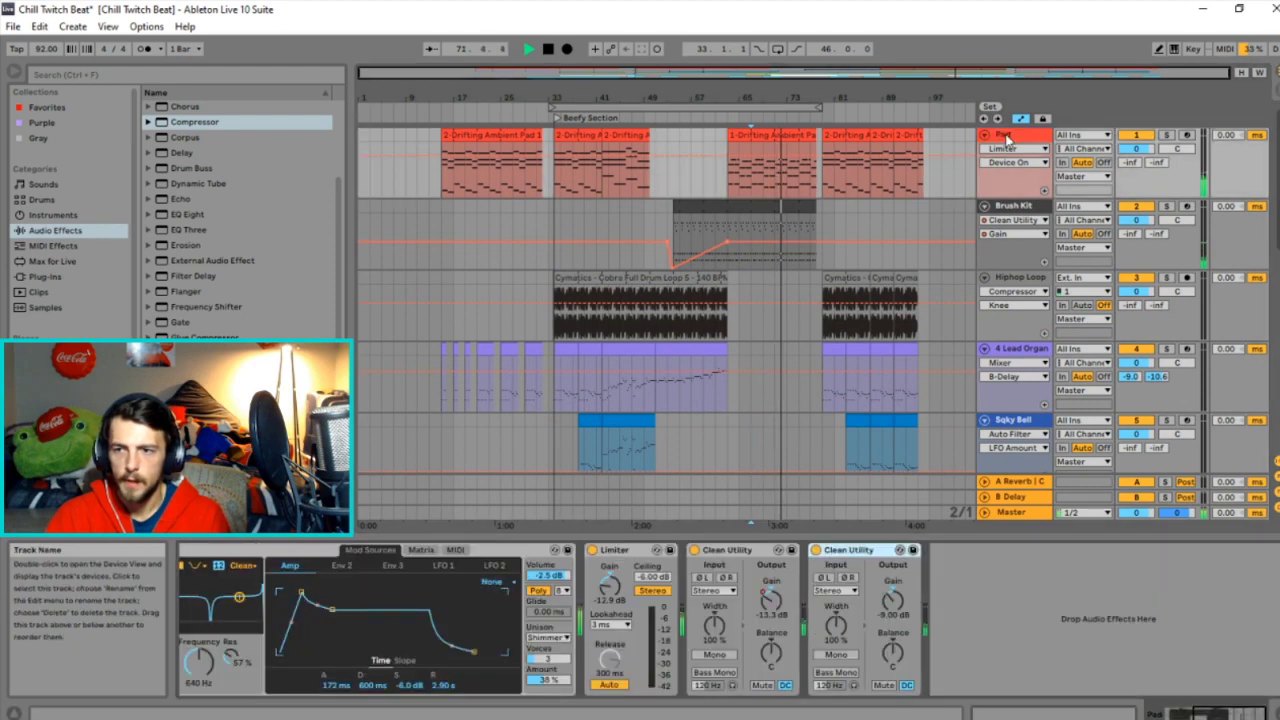
{"action": "left_click", "coordinate": [893, 603]}
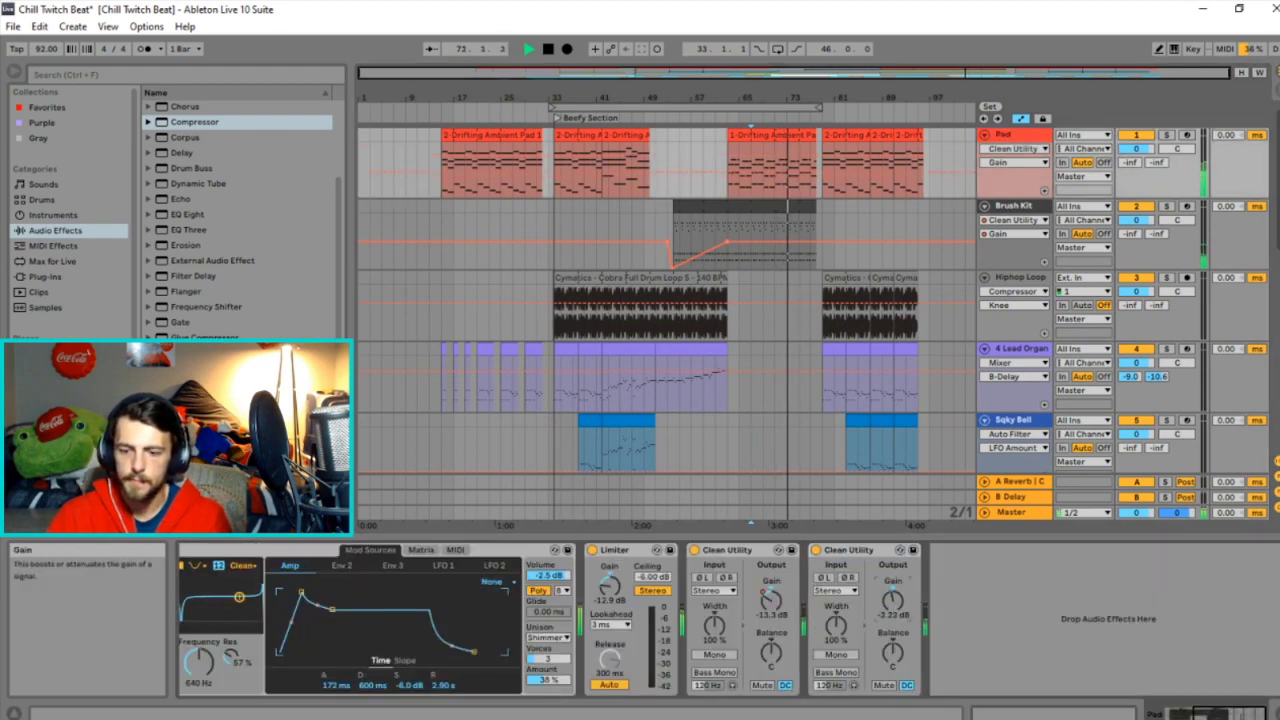
{"action": "left_click_drag", "start_coordinate": [893, 603], "coordinate": [895, 600]}
{"action": "key", "text": "Delete"}
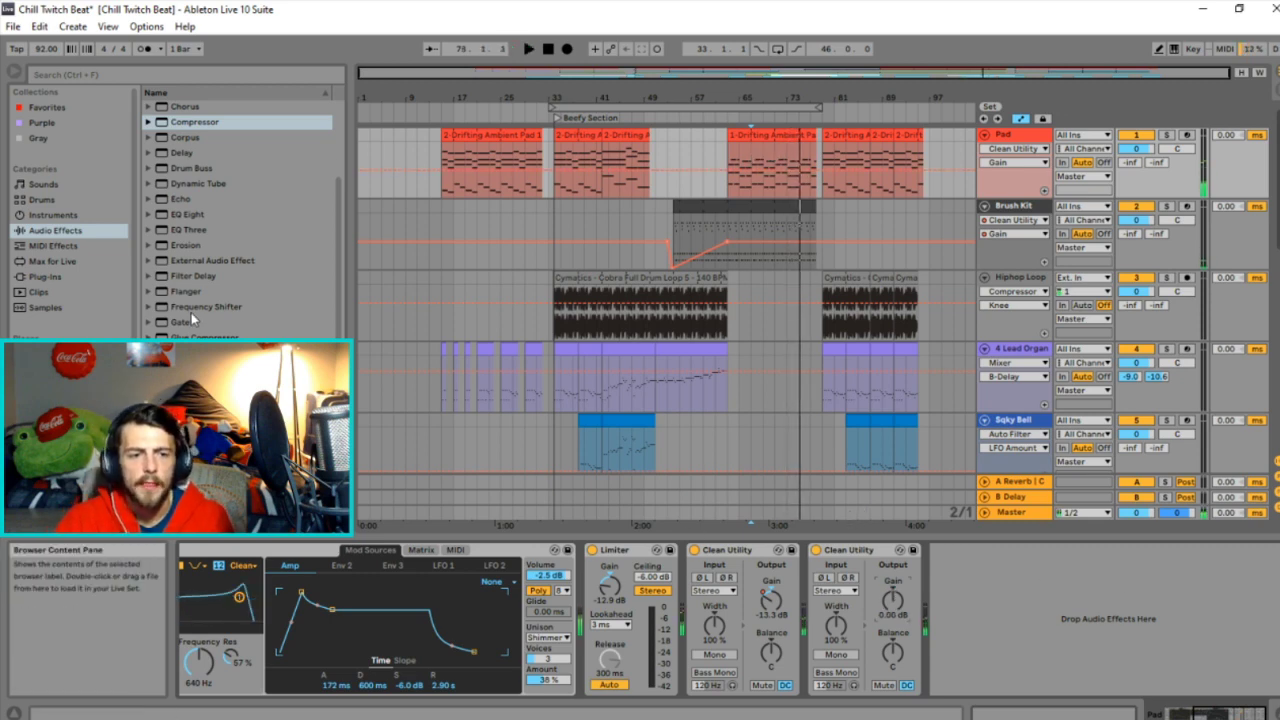
Insert an EQ Eight before the Pad track's Limiter and delete the second Clean Utility.
{"action": "left_click", "coordinate": [186, 216]}
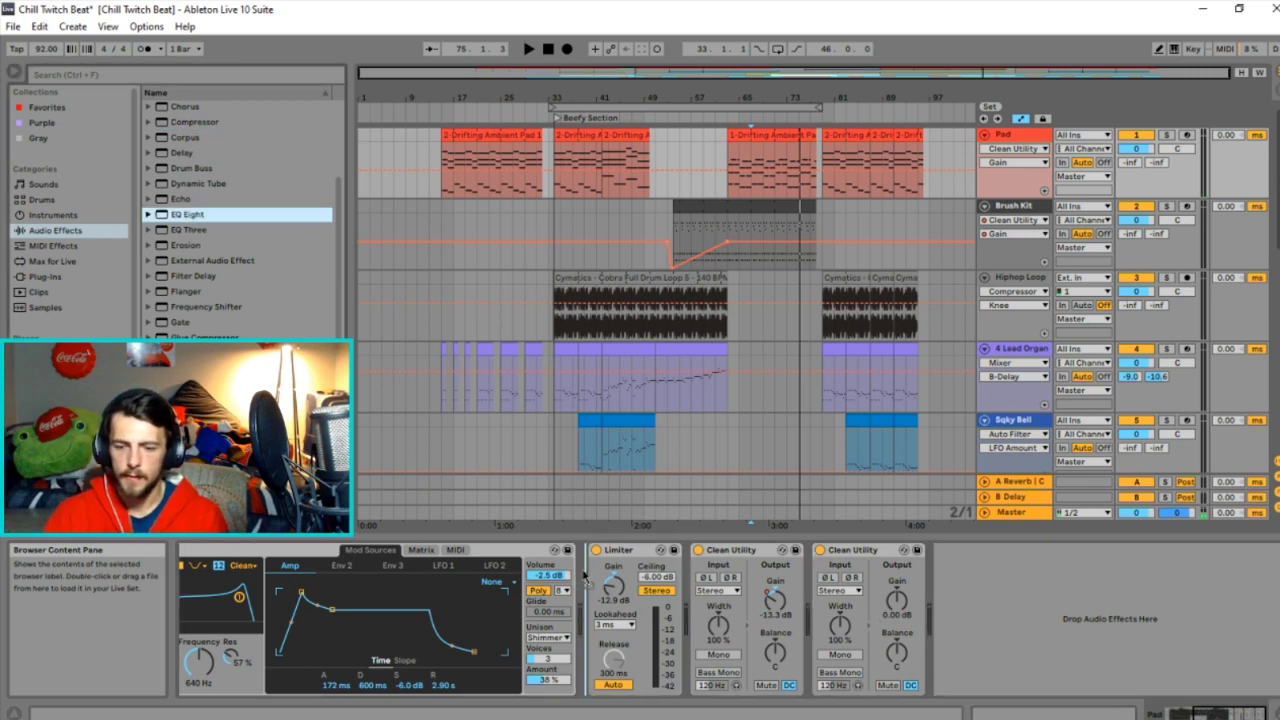
{"action": "left_click_drag", "start_coordinate": [582, 568], "coordinate": [584, 568]}
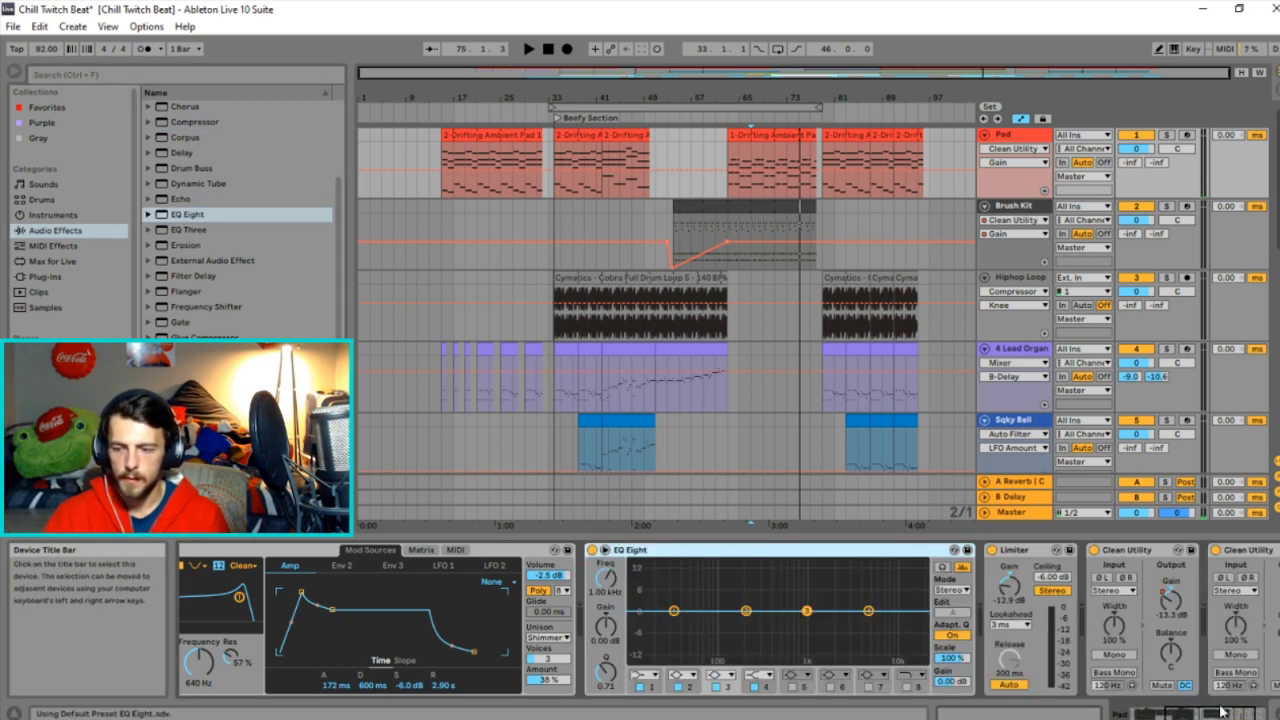
{"action": "left_click", "coordinate": [1252, 553]}
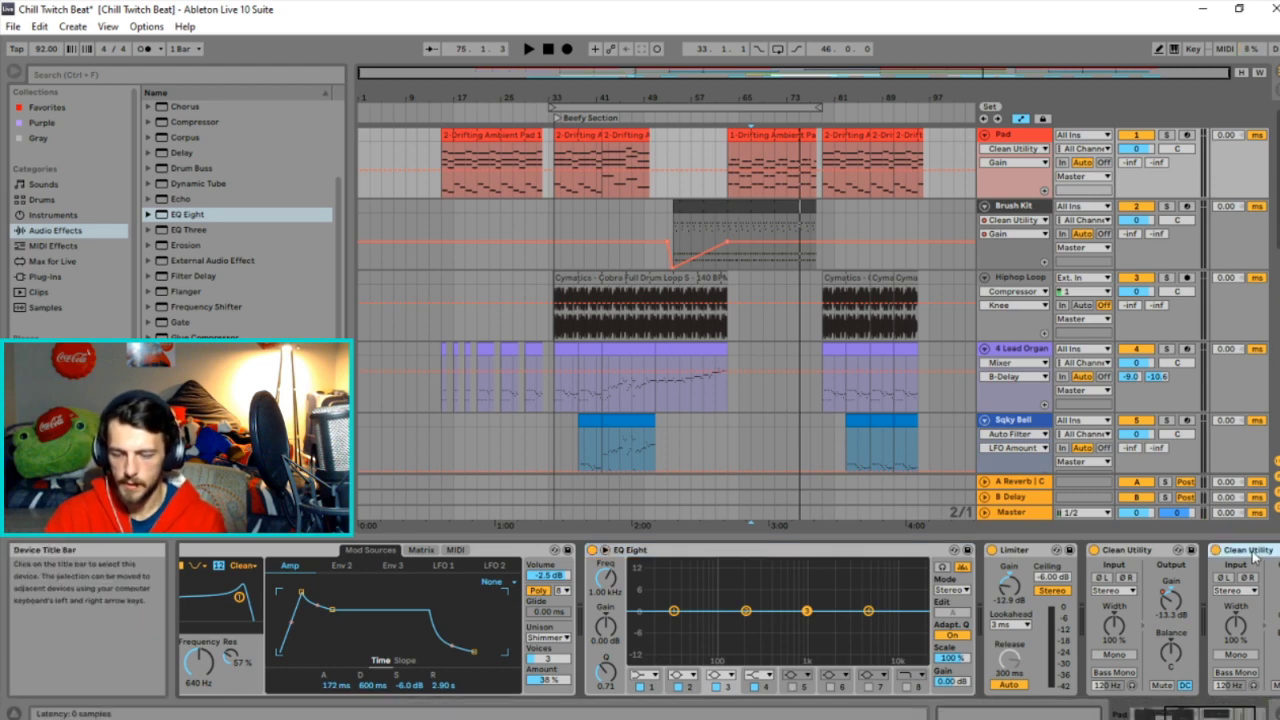
{"action": "key", "text": "Delete"}
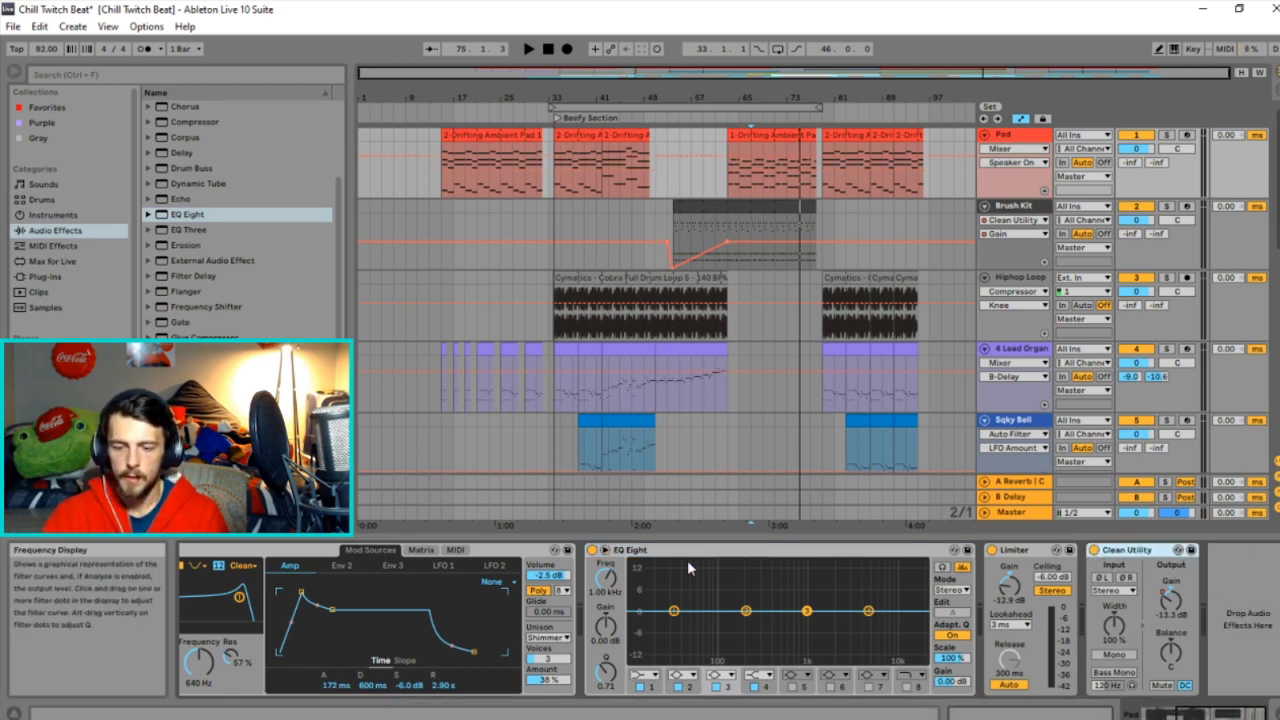
Change band 1 of the Pad's EQ Eight to a low cut at 80.8 Hz and audition it from bar 67.
{"action": "key", "text": "space"}
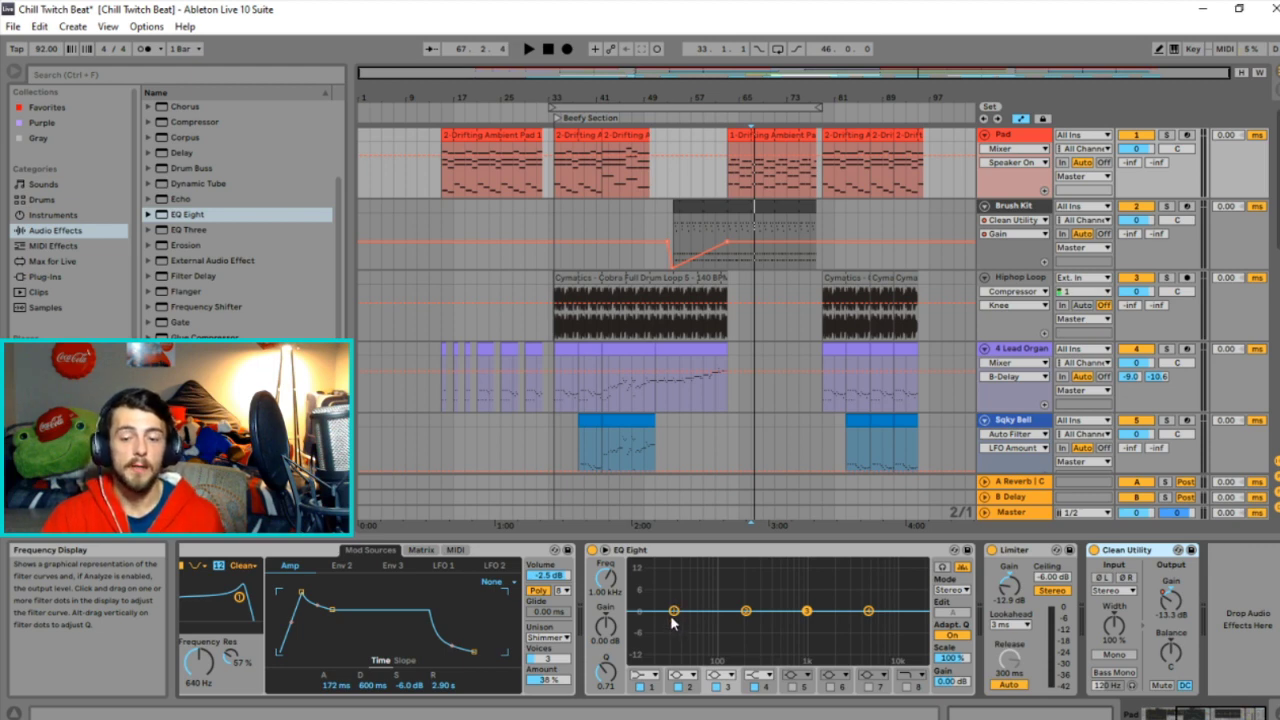
{"action": "left_click", "coordinate": [644, 675]}
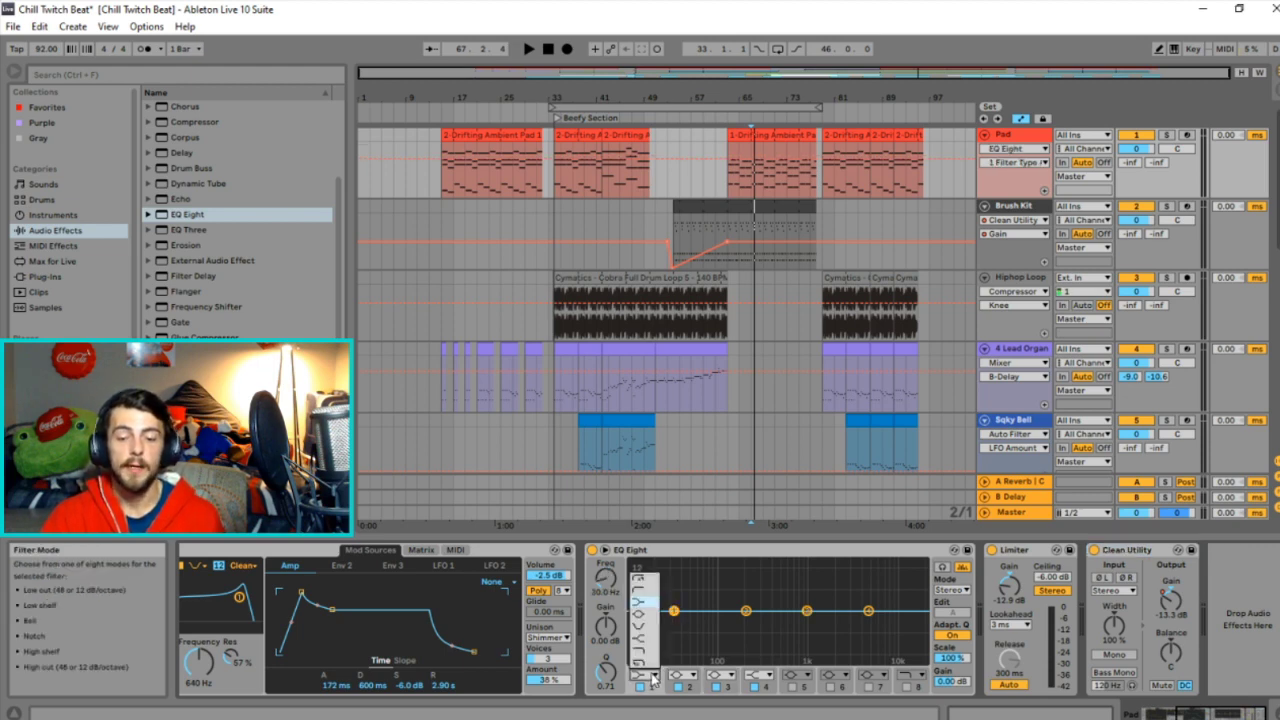
{"action": "left_click", "coordinate": [643, 580]}
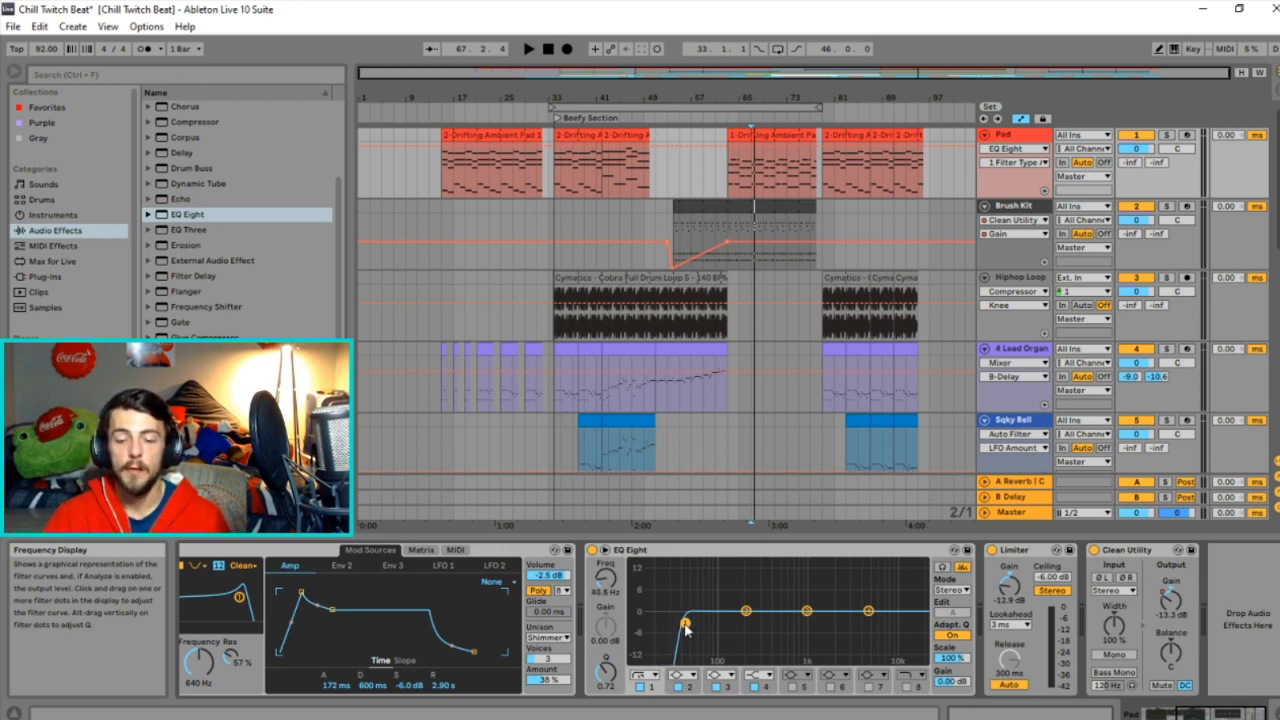
{"action": "key", "text": "space"}
{"action": "left_click_drag", "start_coordinate": [686, 627], "coordinate": [710, 623]}
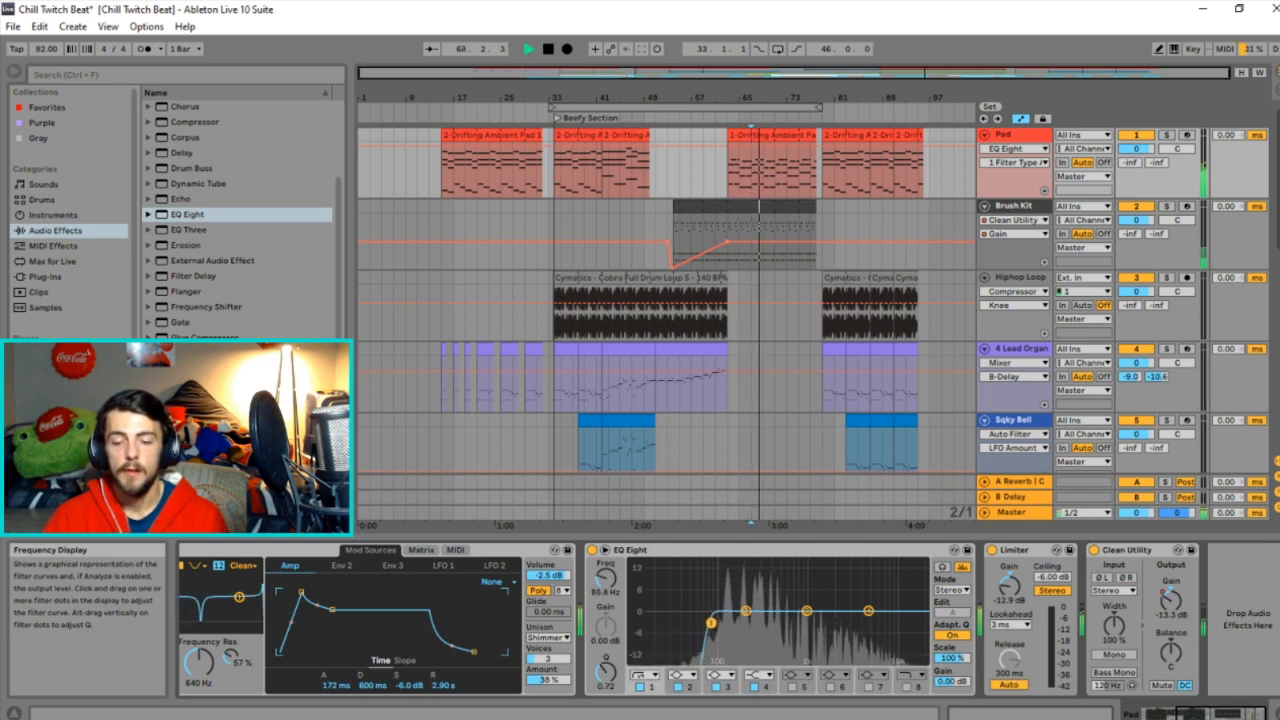
{"action": "key", "text": "space"}
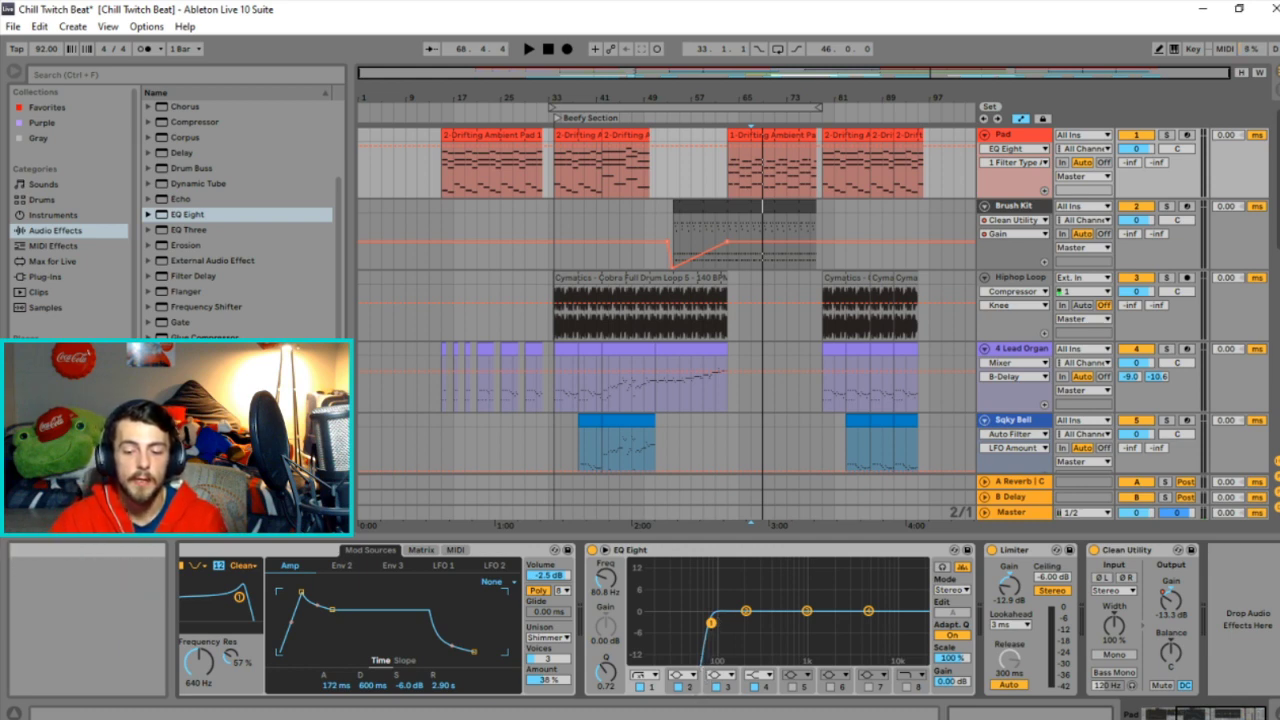
{"action": "key", "text": "space"}
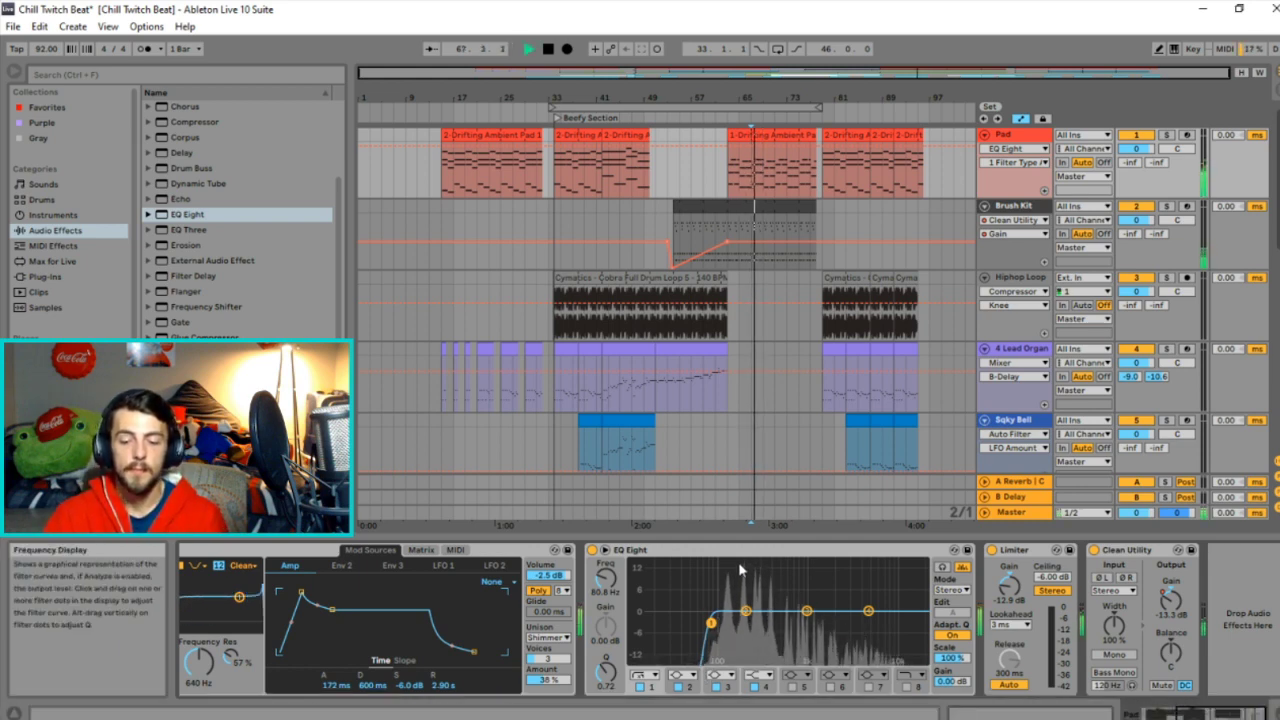
Raise band 4 of the Pad's EQ Eight by 1.86 dB at 1000 Hz while auditioning the track.
{"action": "left_click_drag", "start_coordinate": [868, 610], "coordinate": [836, 606]}
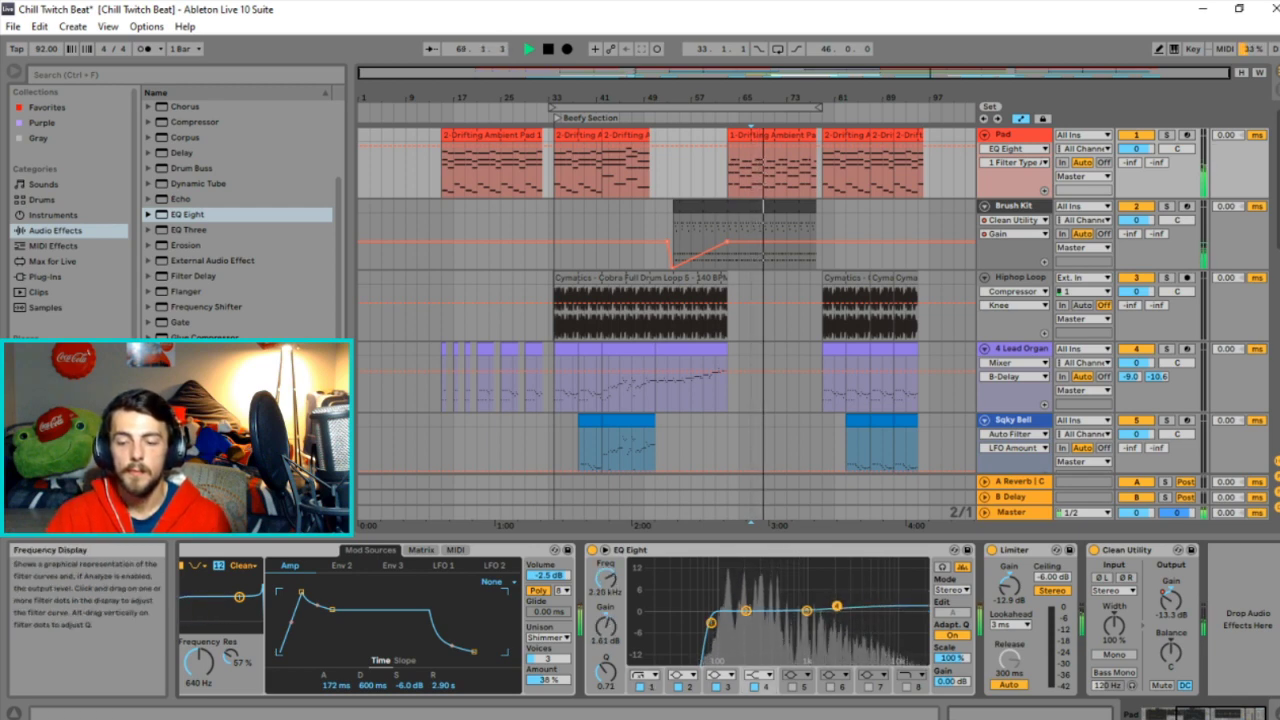
{"action": "key", "text": "space"}
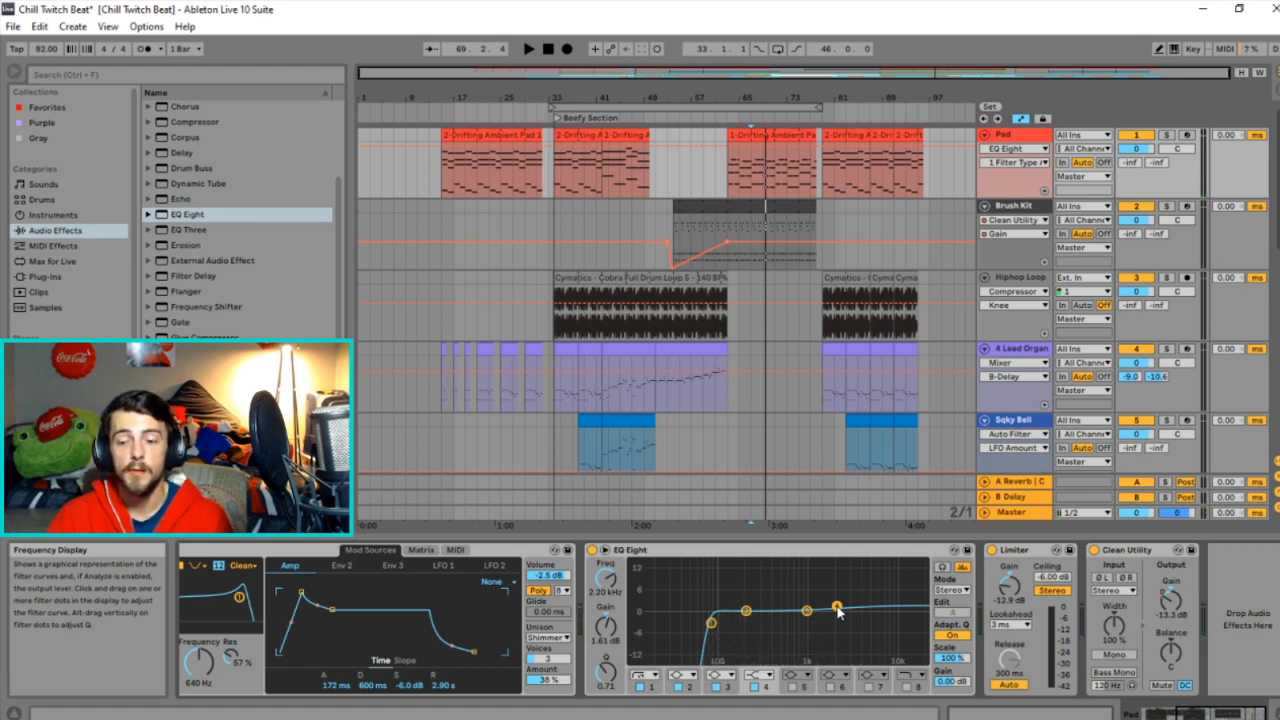
{"action": "key", "text": "space"}
{"action": "mouse_move", "coordinate": [837, 607]}
{"action": "left_mouse_down"}
{"action": "mouse_move", "coordinate": [803, 604]}
{"action": "mouse_move", "coordinate": [815, 607]}
{"action": "left_mouse_up"}
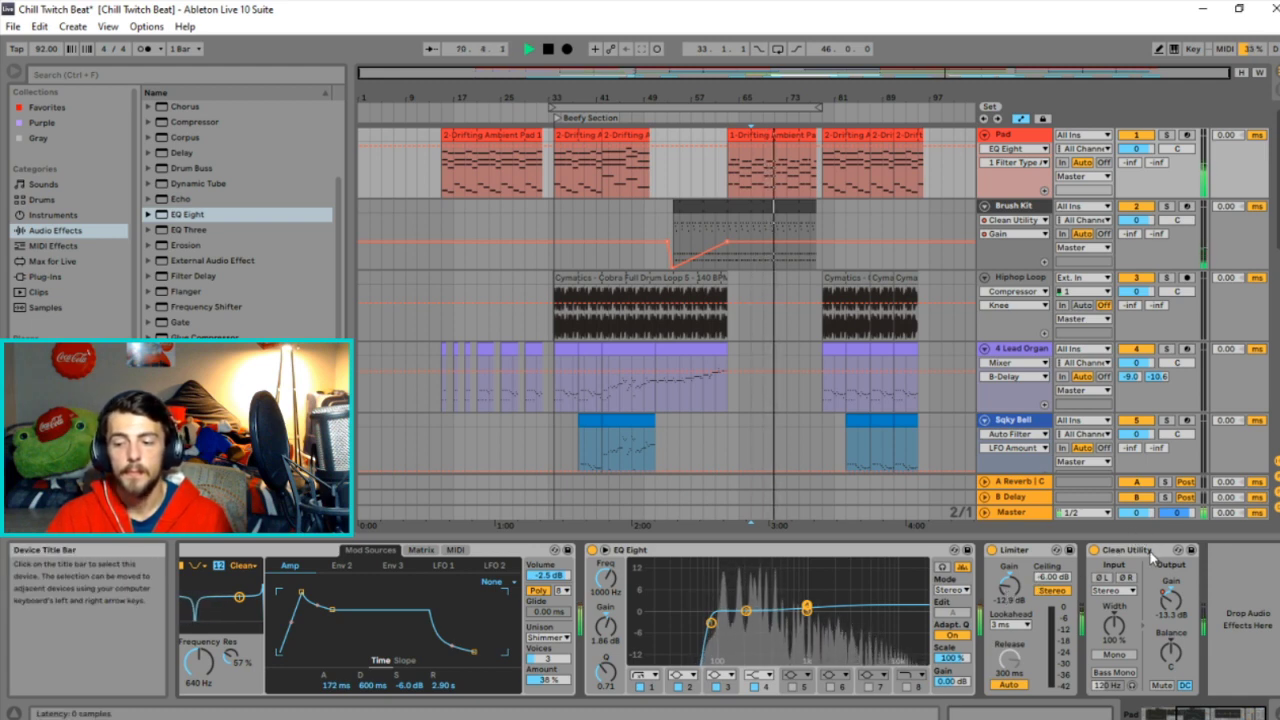
Move the Pad's Clean Utility ahead of the Limiter and audition the track from bar 67.
{"action": "left_click_drag", "start_coordinate": [1152, 556], "coordinate": [998, 555]}
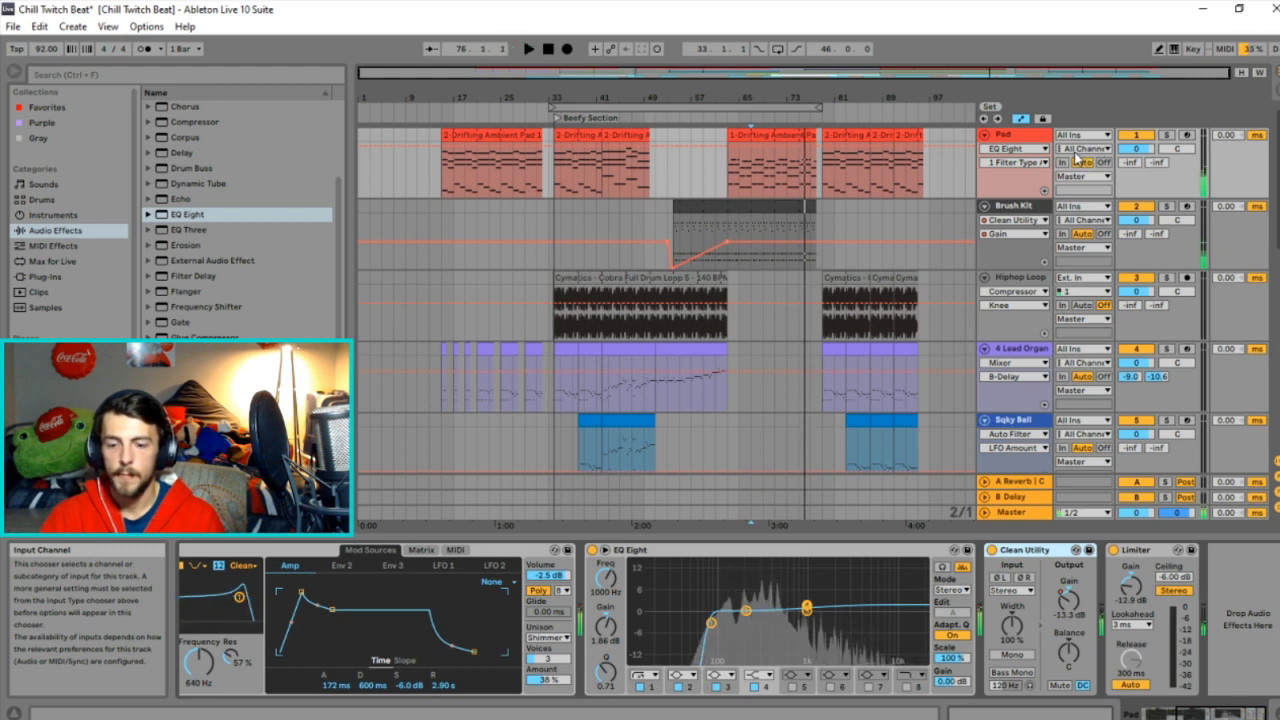
{"action": "left_click", "coordinate": [1020, 140]}
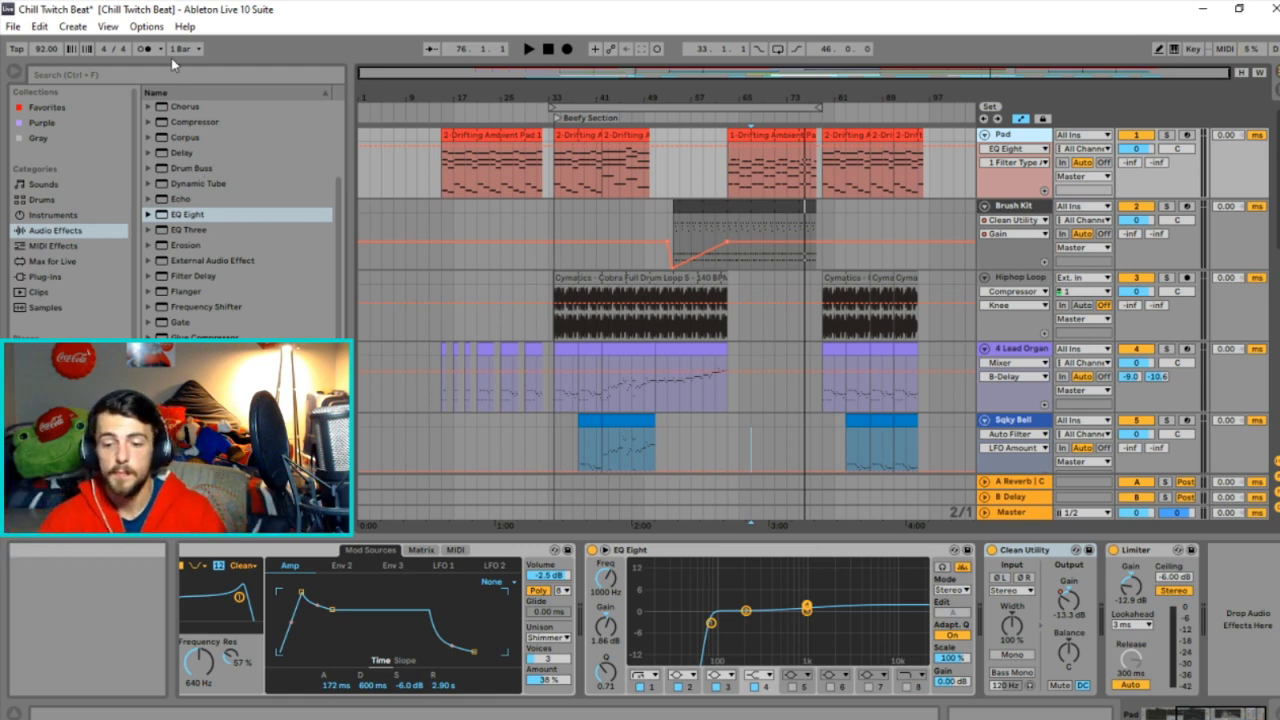
{"action": "key", "text": "space"}
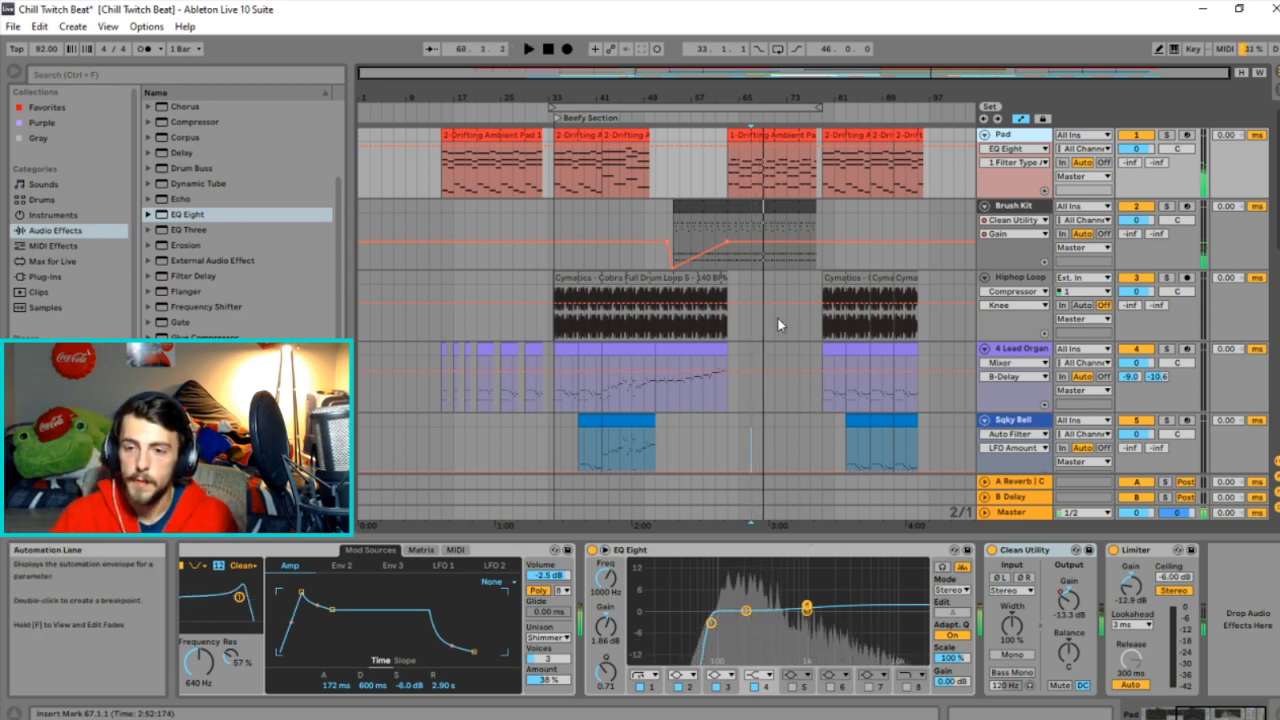
{"action": "key", "text": "space"}
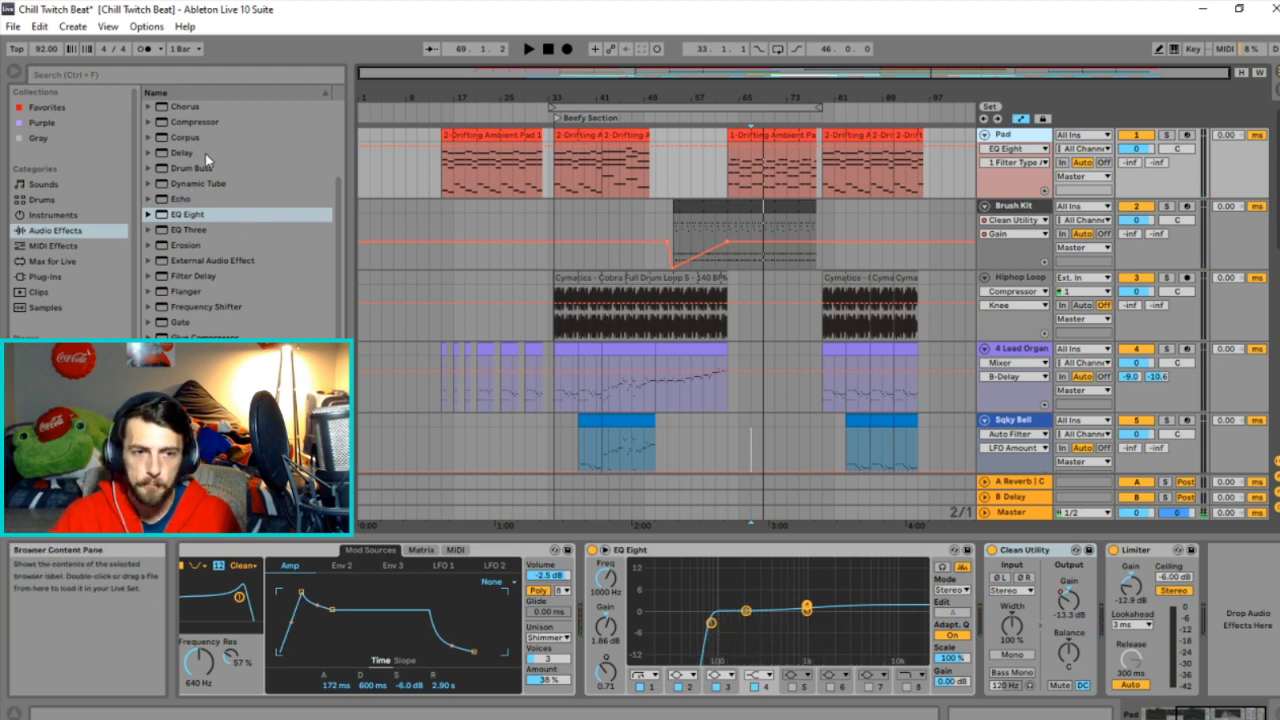
Insert a Compressor between the Pad track's EQ Eight and Clean Utility.
{"action": "left_click", "coordinate": [186, 122]}
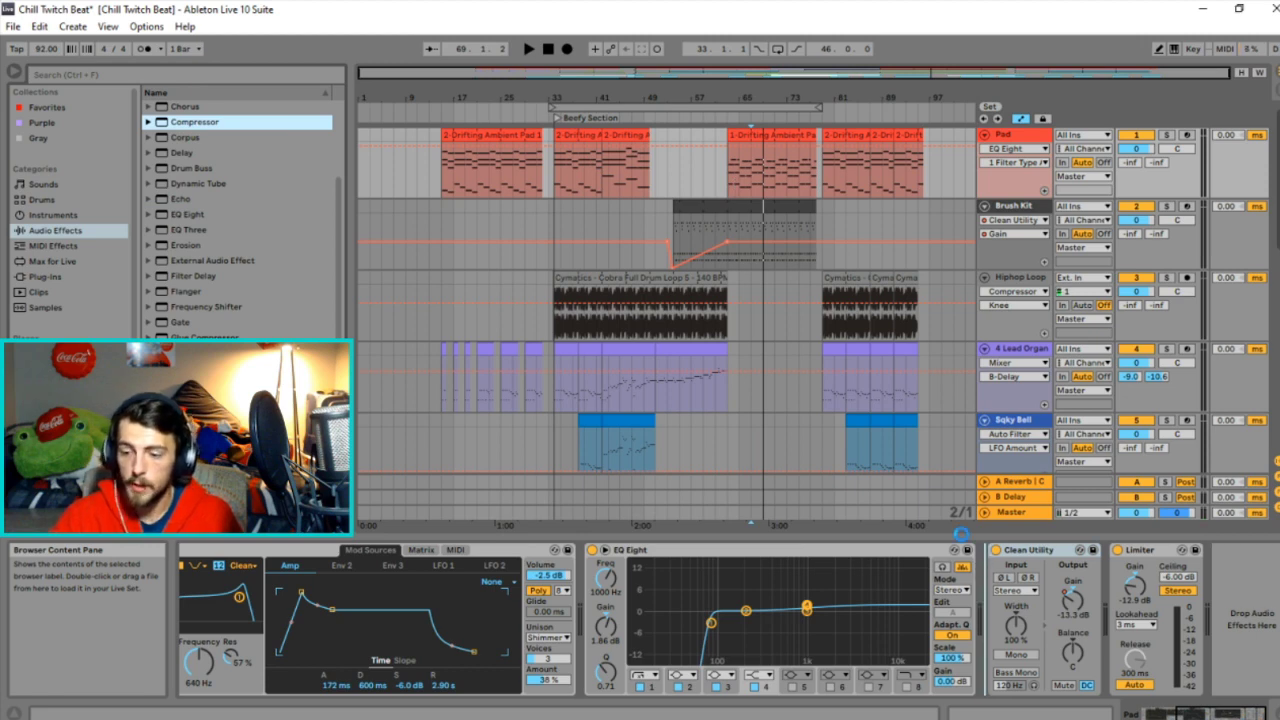
{"action": "key", "text": "Return"}
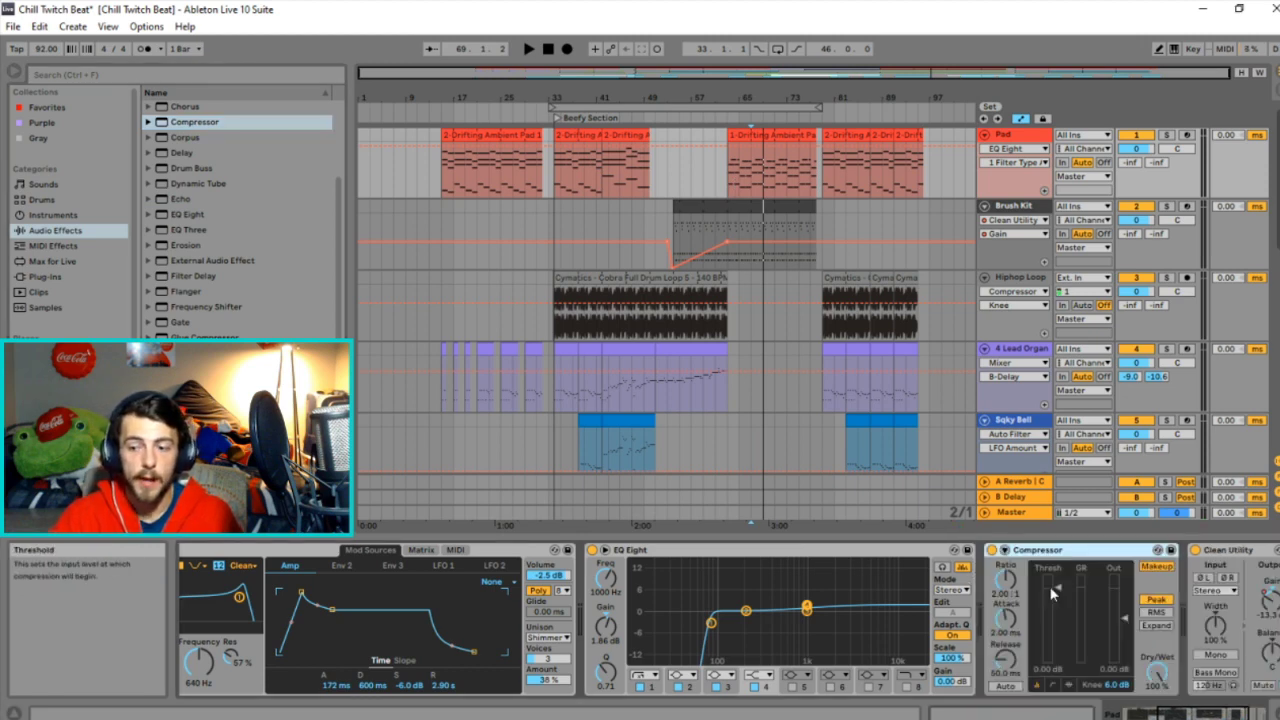
{"action": "left_click", "coordinate": [1195, 713]}
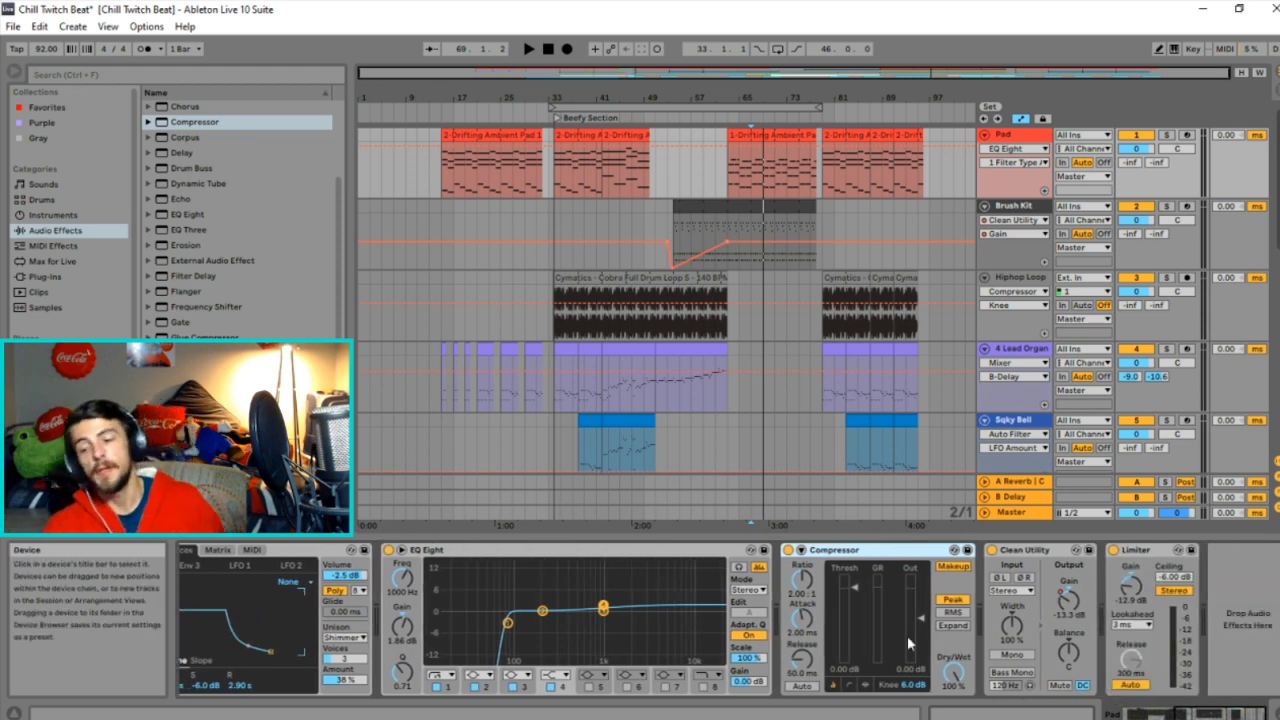
{"action": "left_click", "coordinate": [567, 558]}
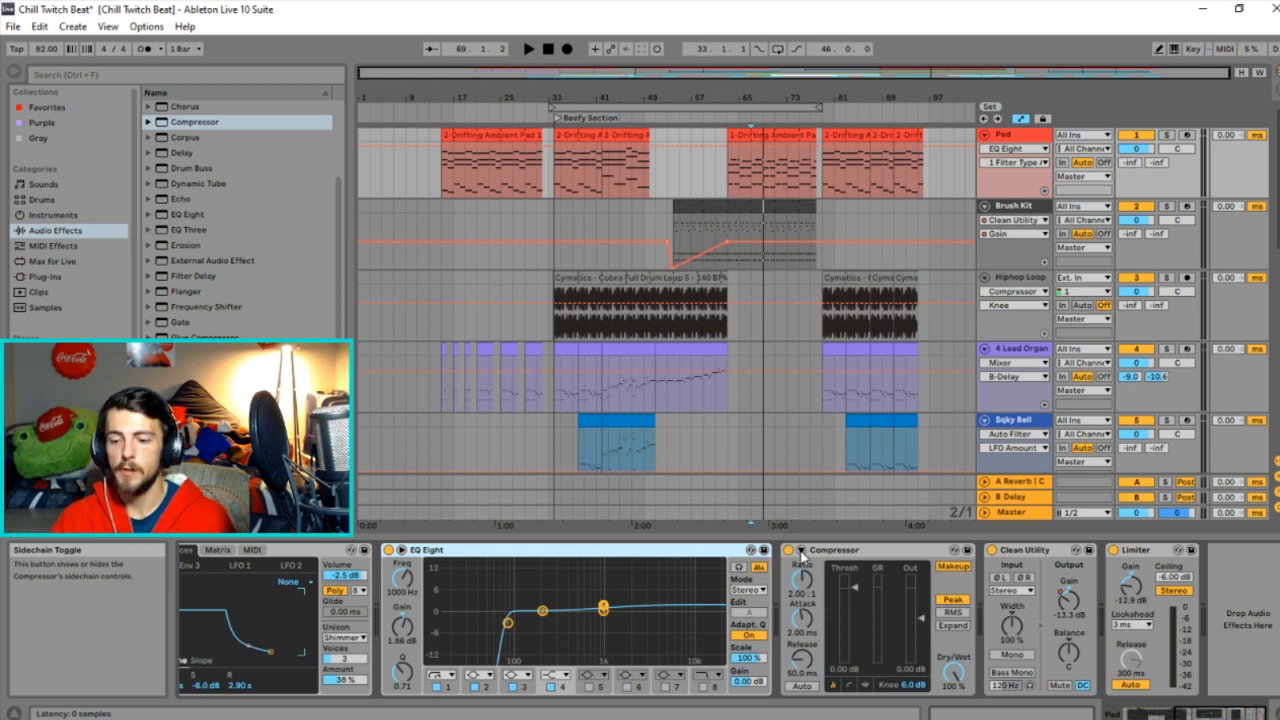
Enable the Pad Compressor's external sidechain with Vox as the audio source and audition it from bar 67.
{"action": "left_click", "coordinate": [802, 551]}
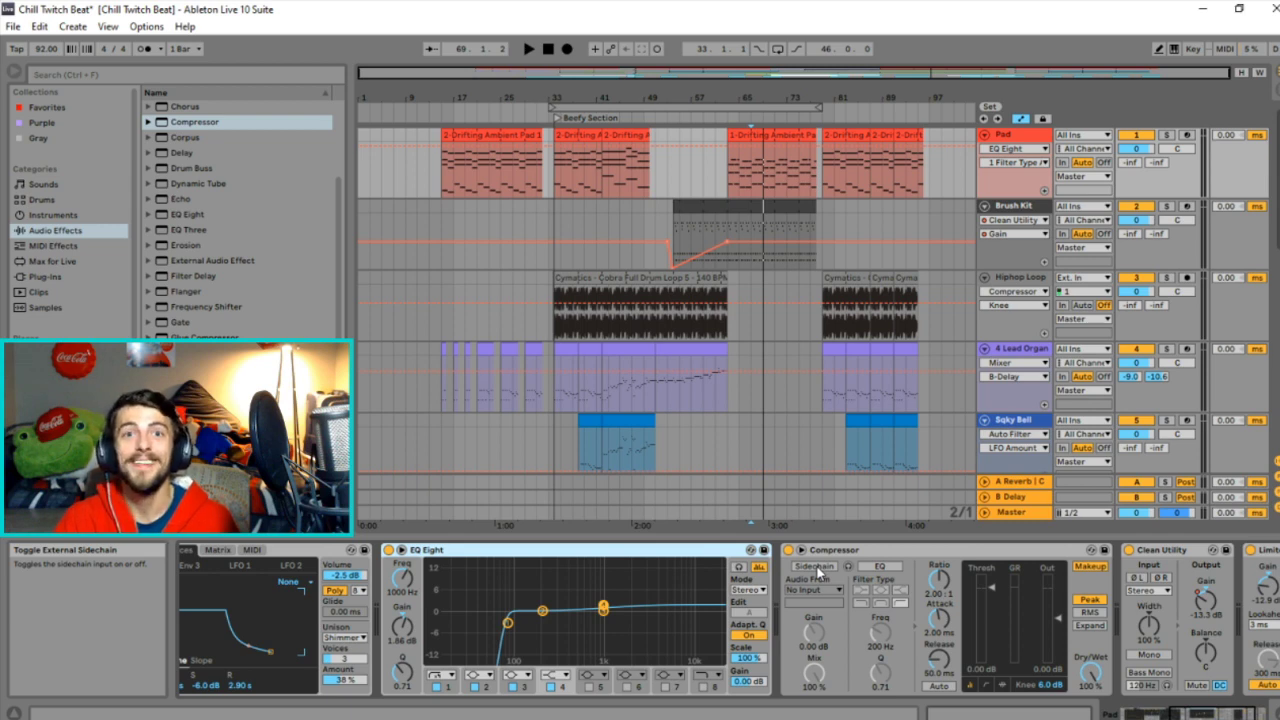
{"action": "left_click", "coordinate": [815, 567]}
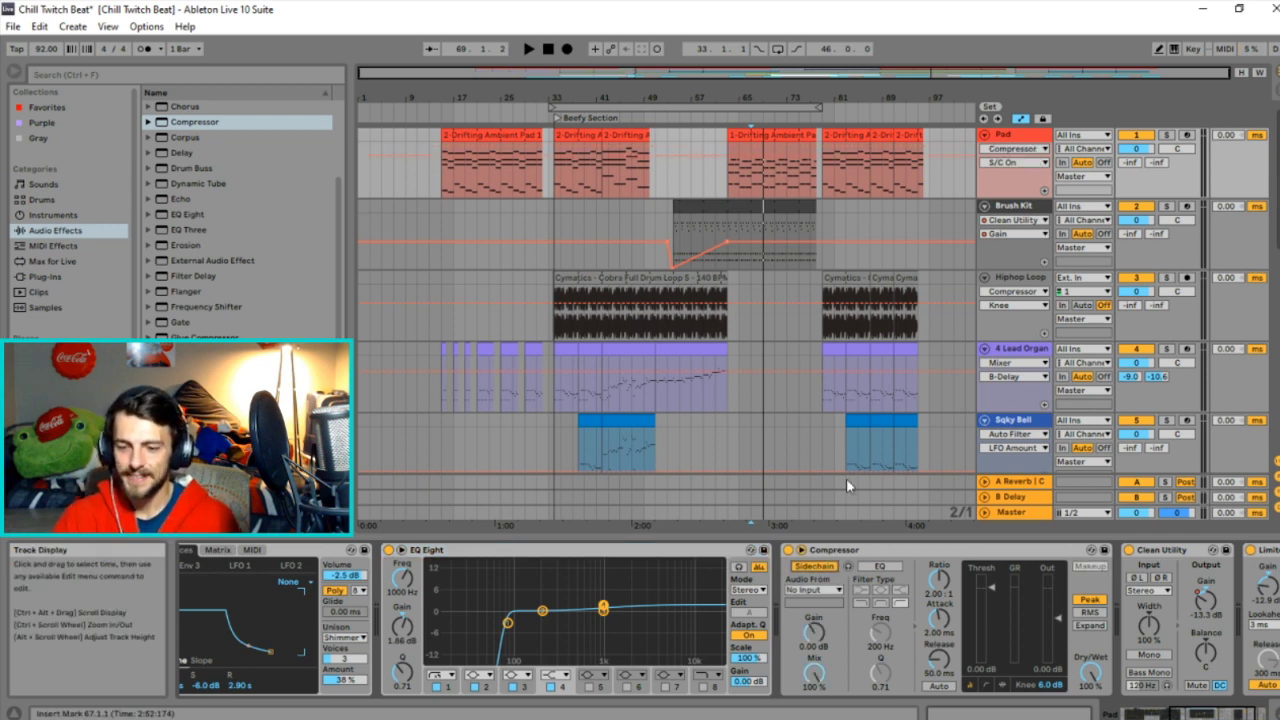
{"action": "left_click", "coordinate": [832, 590]}
{"action": "left_click", "coordinate": [802, 521]}
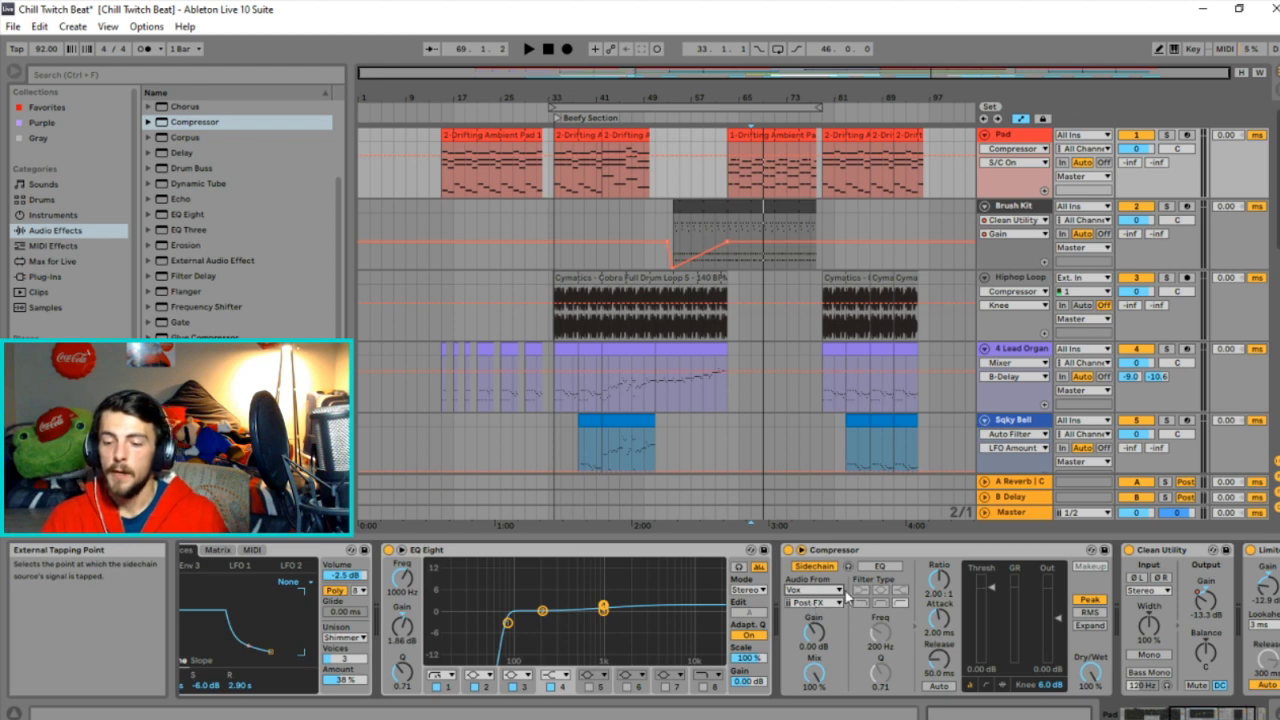
{"action": "key", "text": "space"}
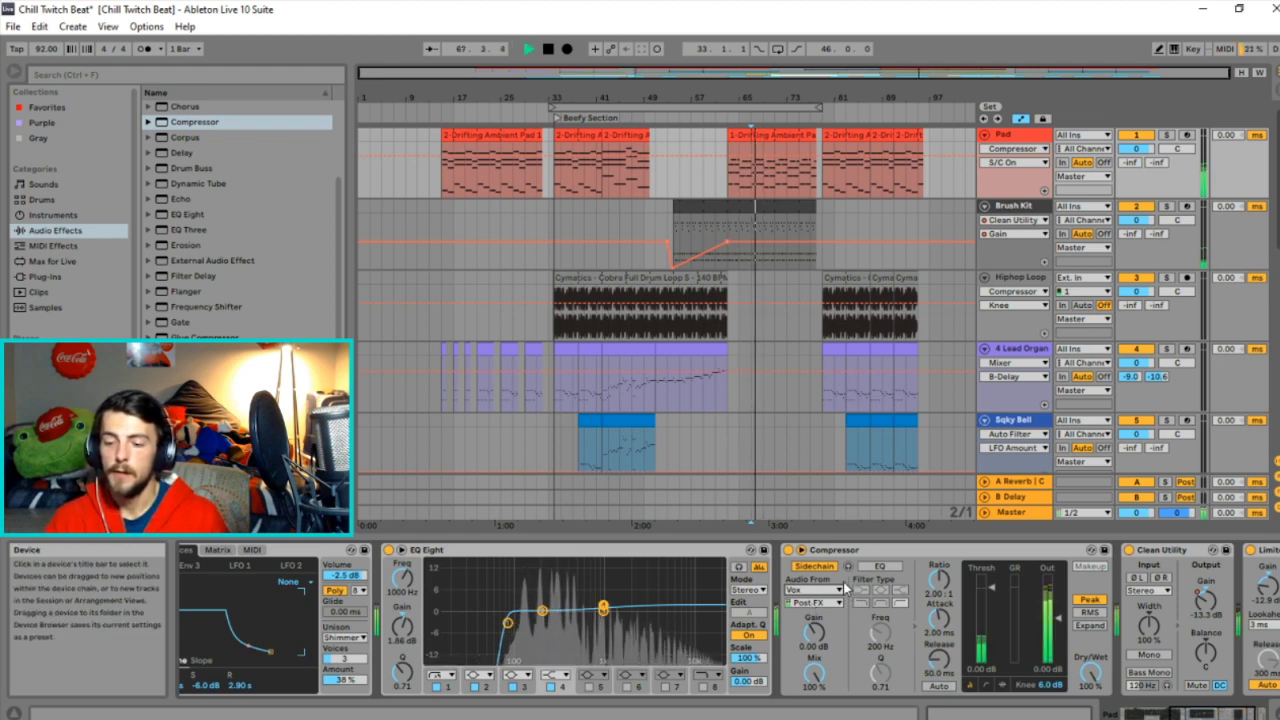
{"action": "key", "text": "space"}
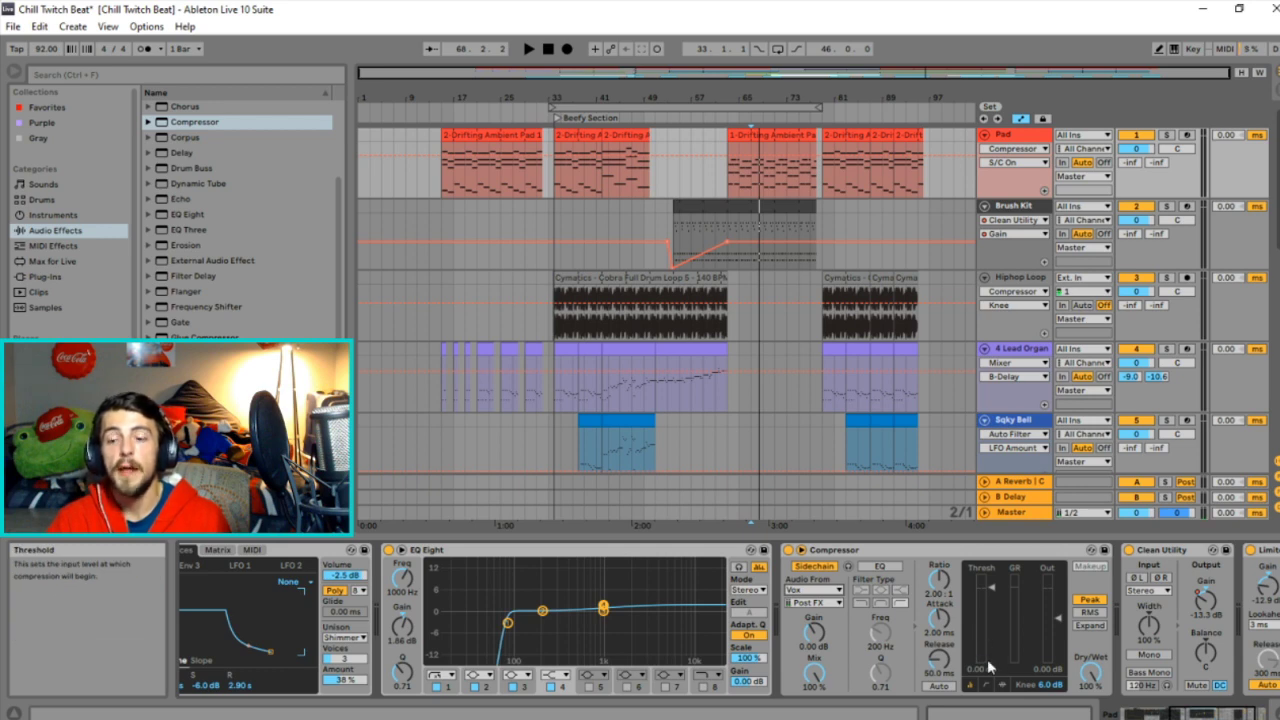
Set the Pad Compressor's ratio to 5.25:1 and threshold to -38.9 dB, and play the section back.
{"action": "left_click_drag", "start_coordinate": [992, 586], "coordinate": [992, 617]}
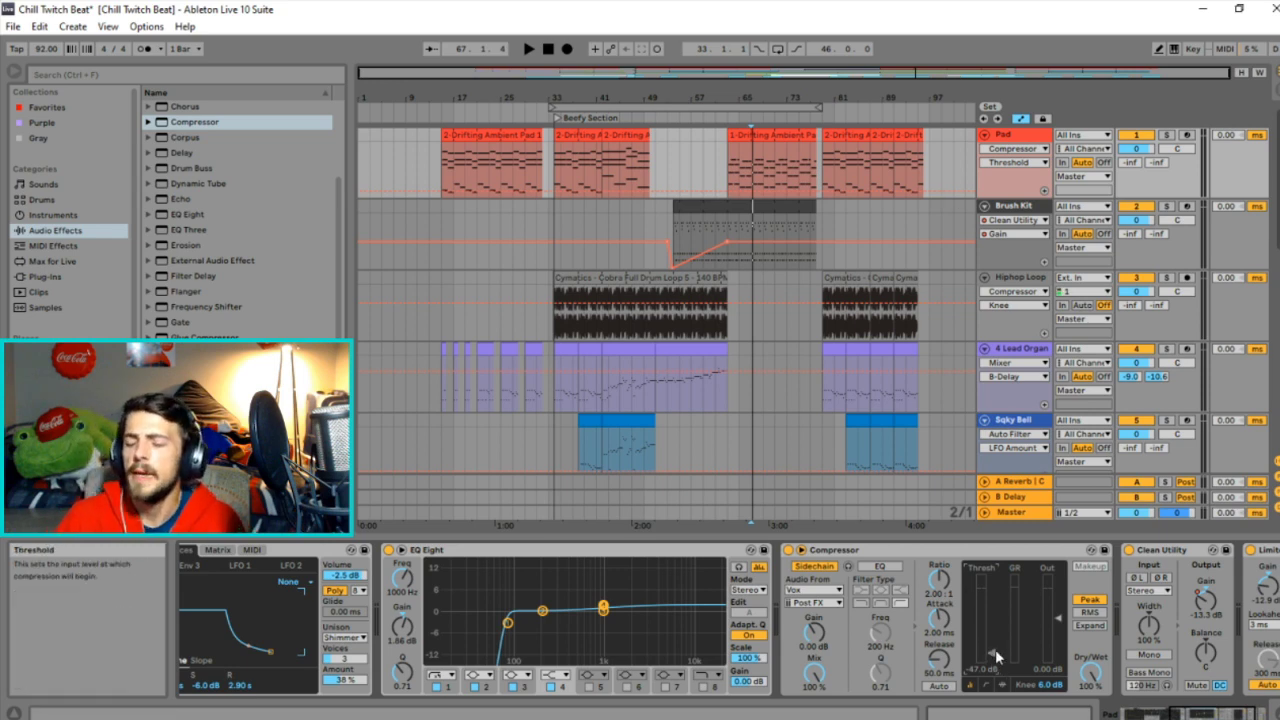
{"action": "left_click", "coordinate": [940, 581]}
{"action": "left_click_drag", "start_coordinate": [940, 581], "coordinate": [940, 556]}
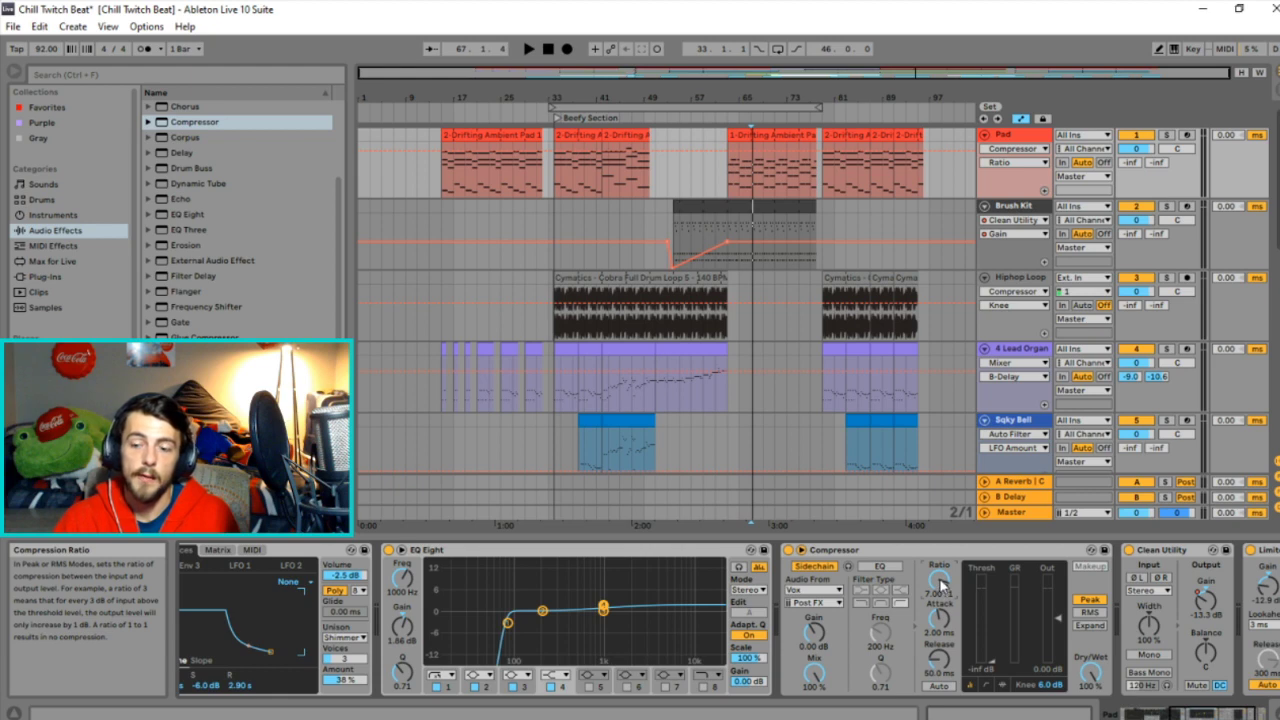
{"action": "left_click_drag", "start_coordinate": [940, 583], "coordinate": [940, 594]}
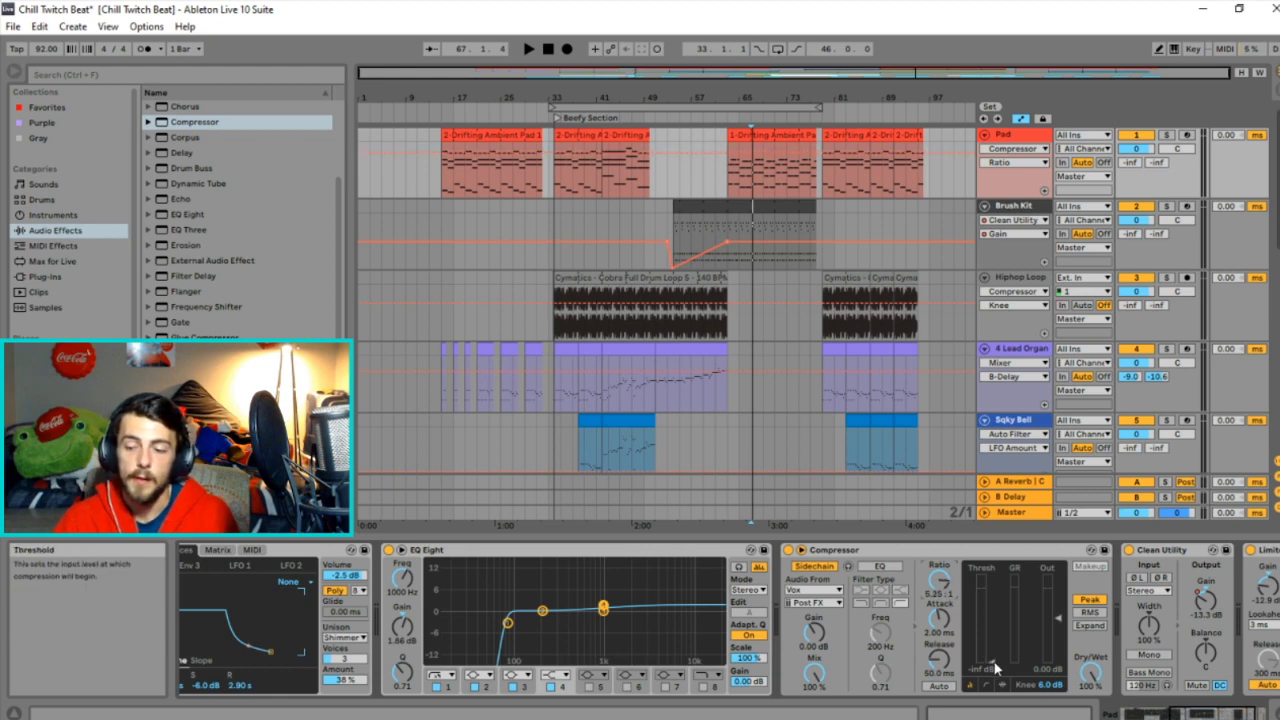
{"action": "left_click", "coordinate": [992, 643]}
{"action": "left_click_drag", "start_coordinate": [991, 643], "coordinate": [995, 651]}
{"action": "key", "text": "space"}
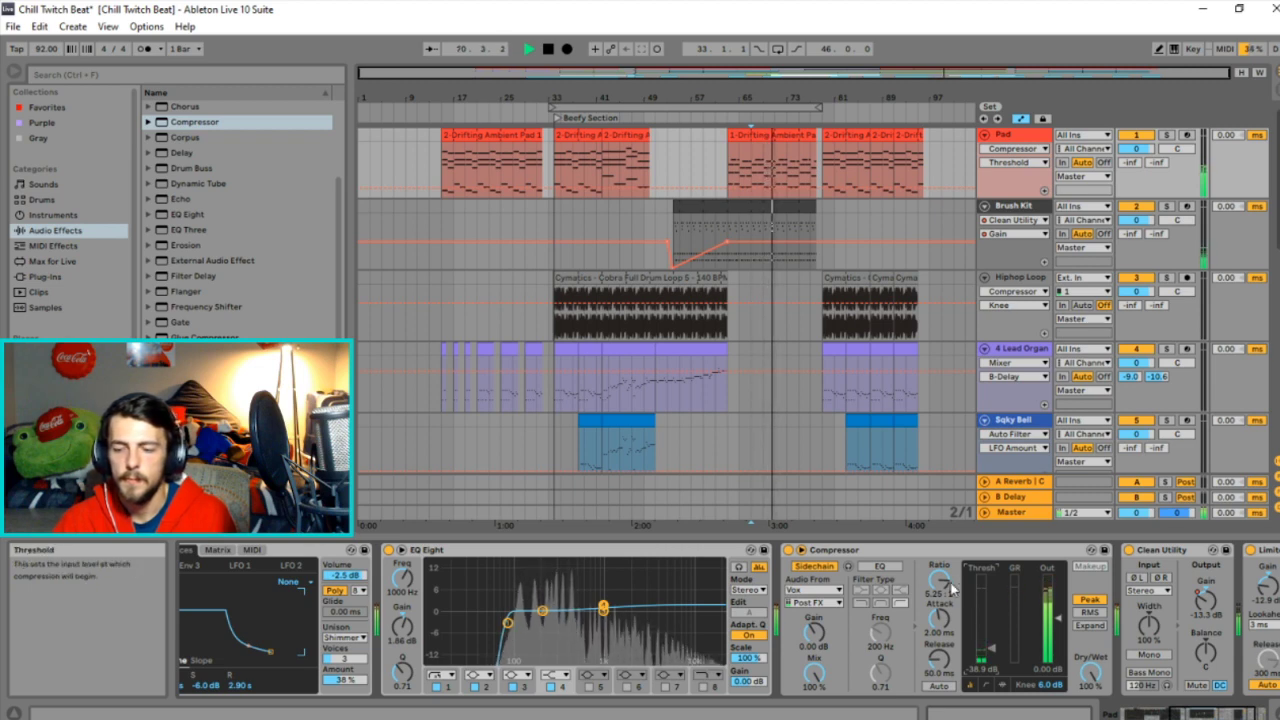
Try extreme ducking on the Pad Compressor with an inf:1 ratio, -inf dB threshold and 1.54 s release during playback.
{"action": "left_click_drag", "start_coordinate": [939, 582], "coordinate": [939, 510]}
{"action": "left_click_drag", "start_coordinate": [992, 660], "coordinate": [992, 700]}
{"action": "key", "text": "space"}
{"action": "key", "text": "space"}
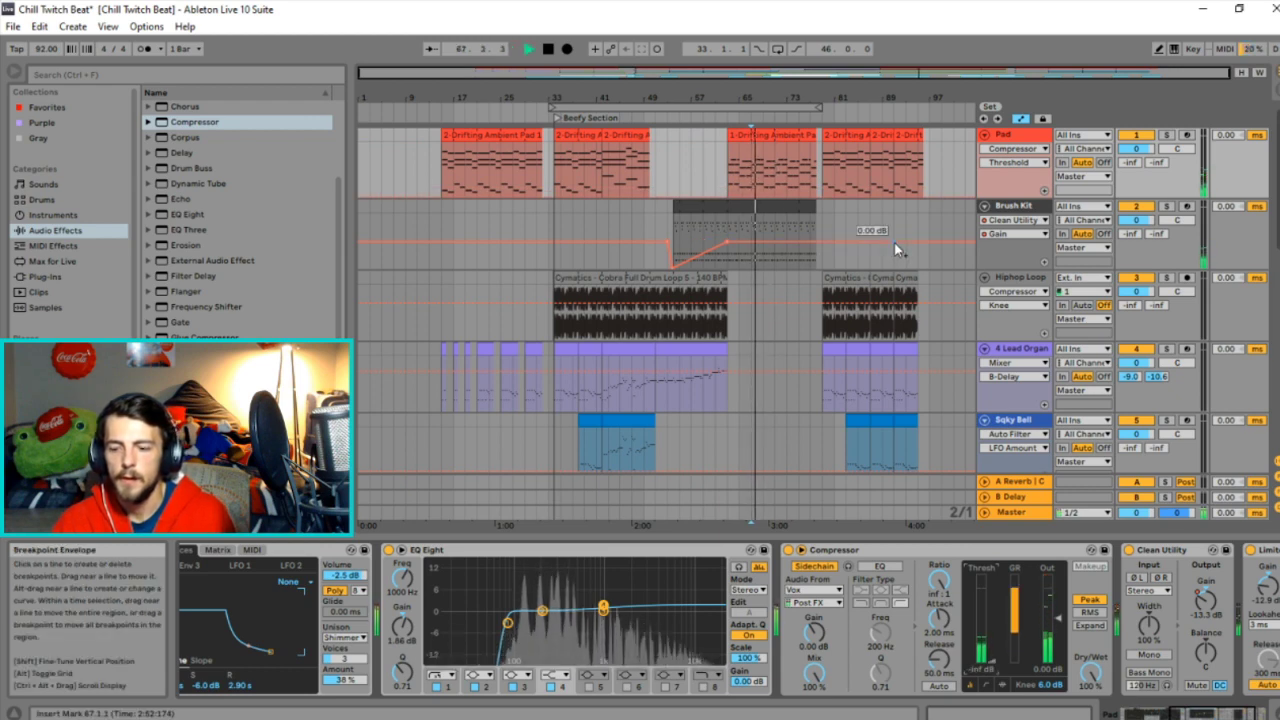
{"action": "left_click_drag", "start_coordinate": [940, 662], "coordinate": [948, 695]}
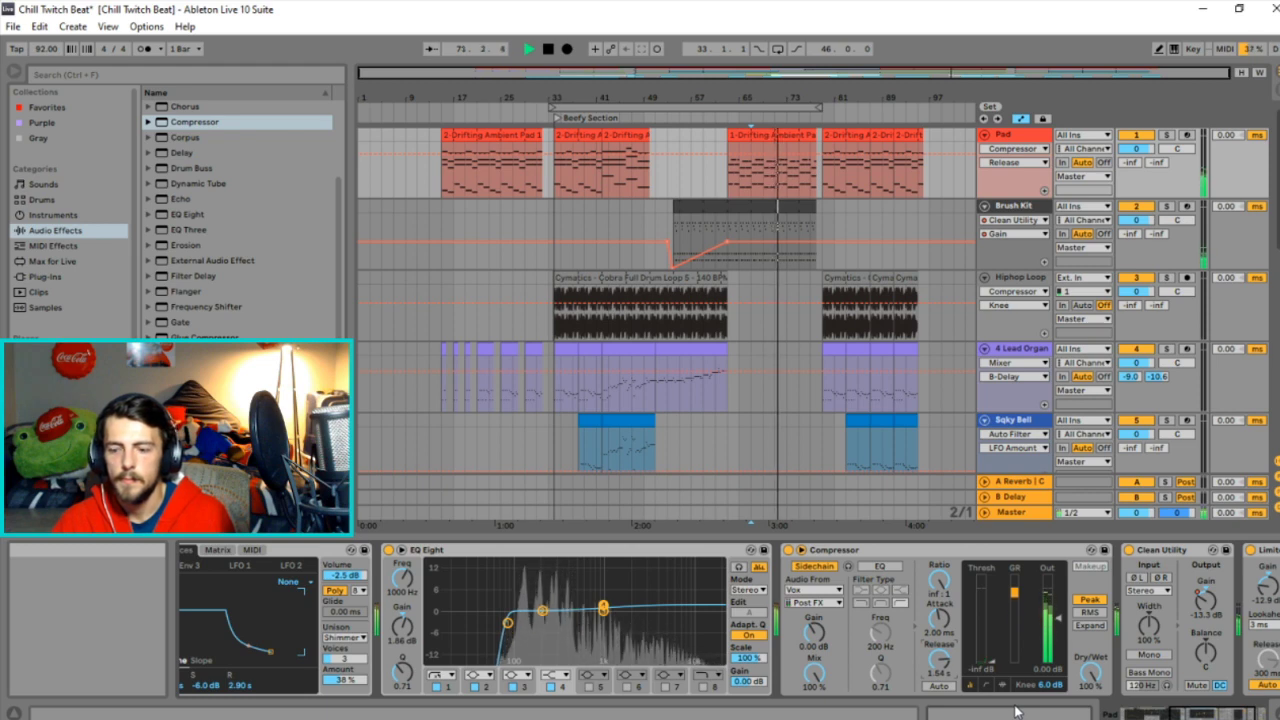
{"action": "key", "text": "space"}
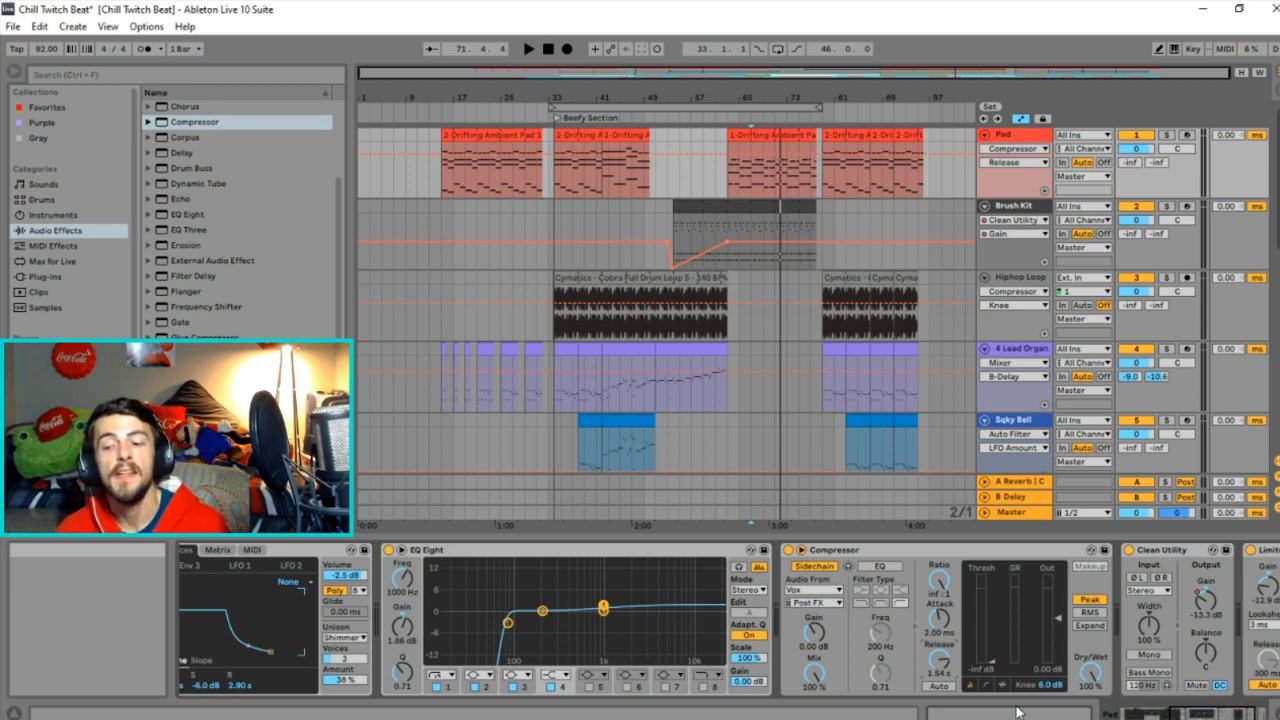
{"action": "key", "text": "space"}
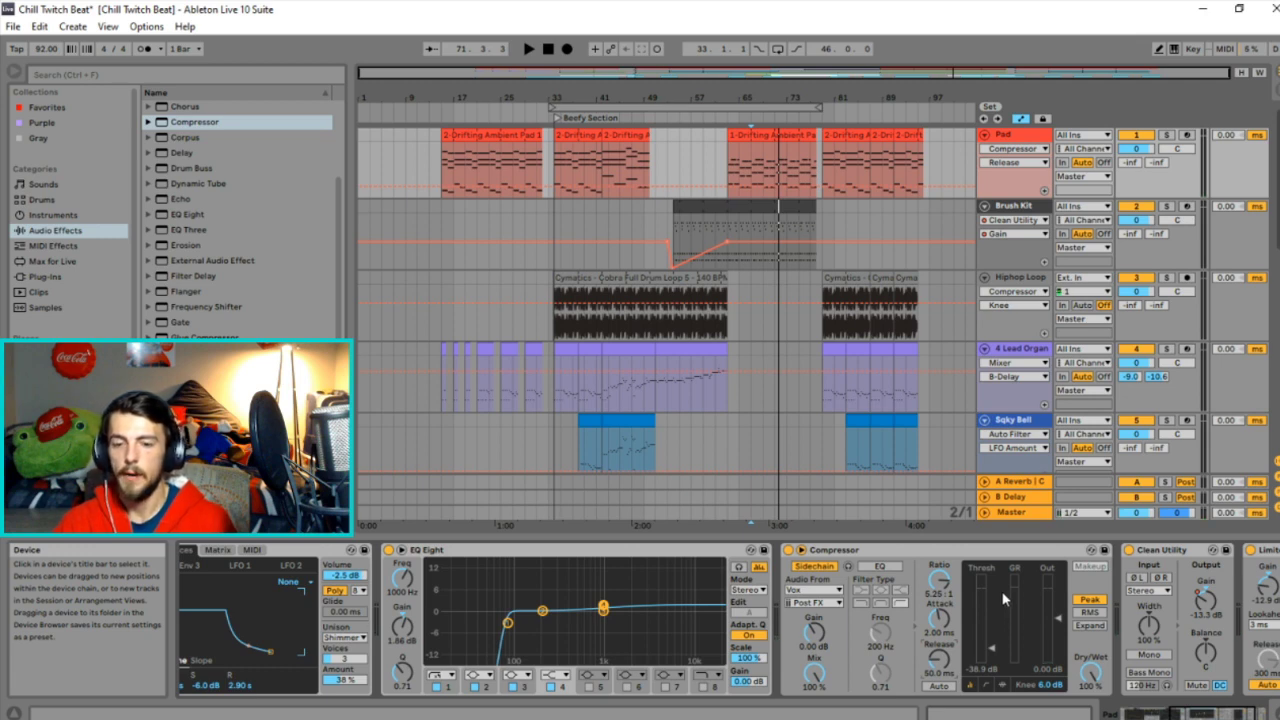
Adjust the Pad Compressor to a 7.00:1 ratio and -32.0 dB threshold while auditioning from bar 67.
{"action": "key", "text": "space"}
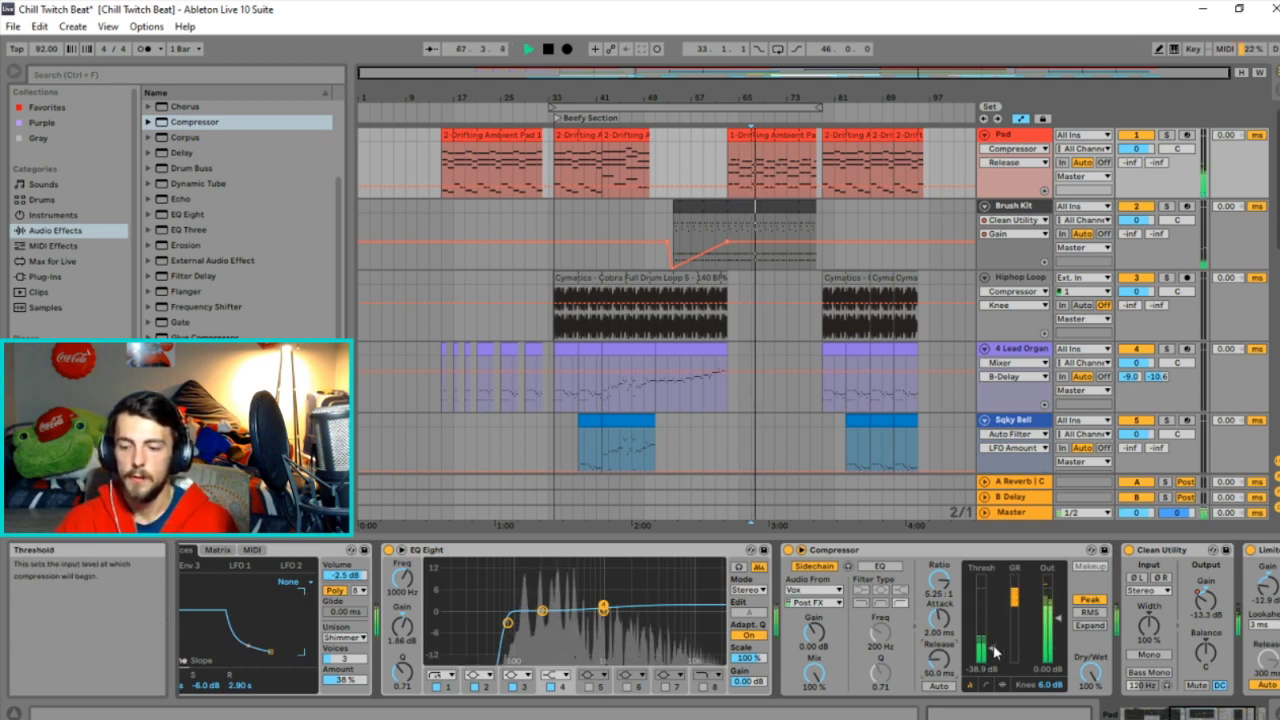
{"action": "mouse_move", "coordinate": [940, 582]}
{"action": "left_mouse_down"}
{"action": "mouse_move", "coordinate": [952, 598]}
{"action": "mouse_move", "coordinate": [944, 590]}
{"action": "left_mouse_up"}
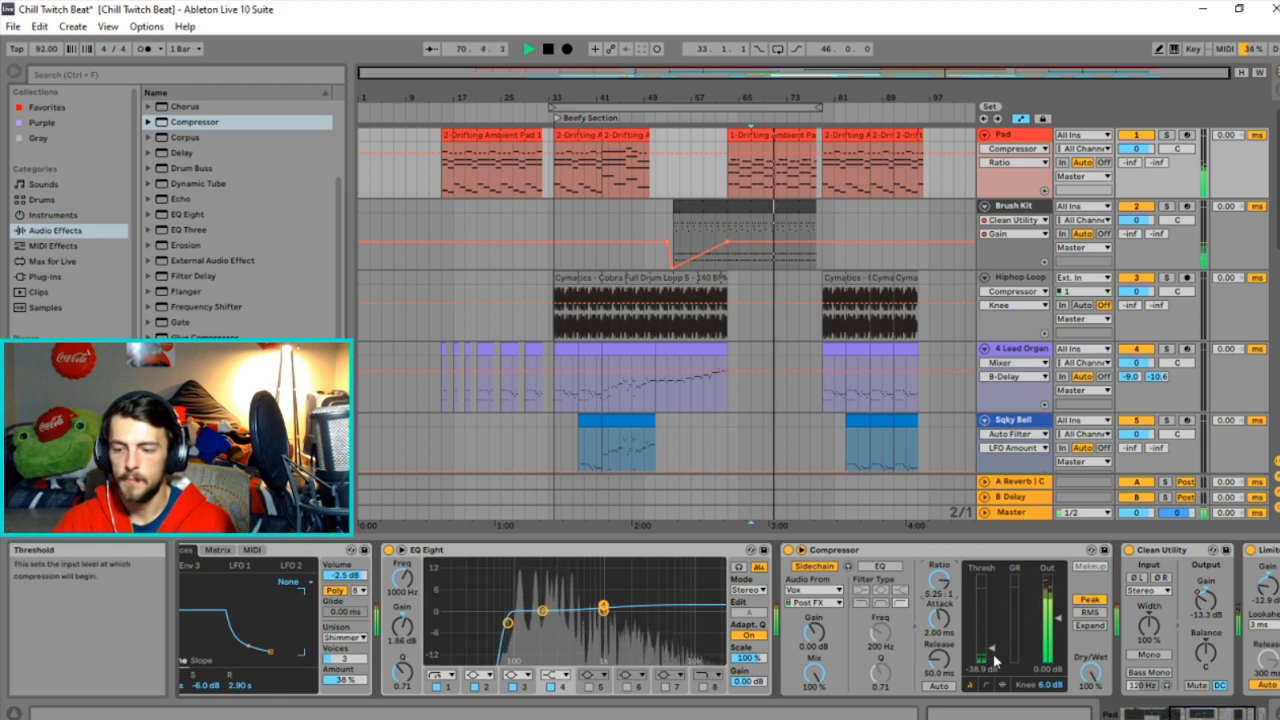
{"action": "left_click_drag", "start_coordinate": [993, 657], "coordinate": [993, 645]}
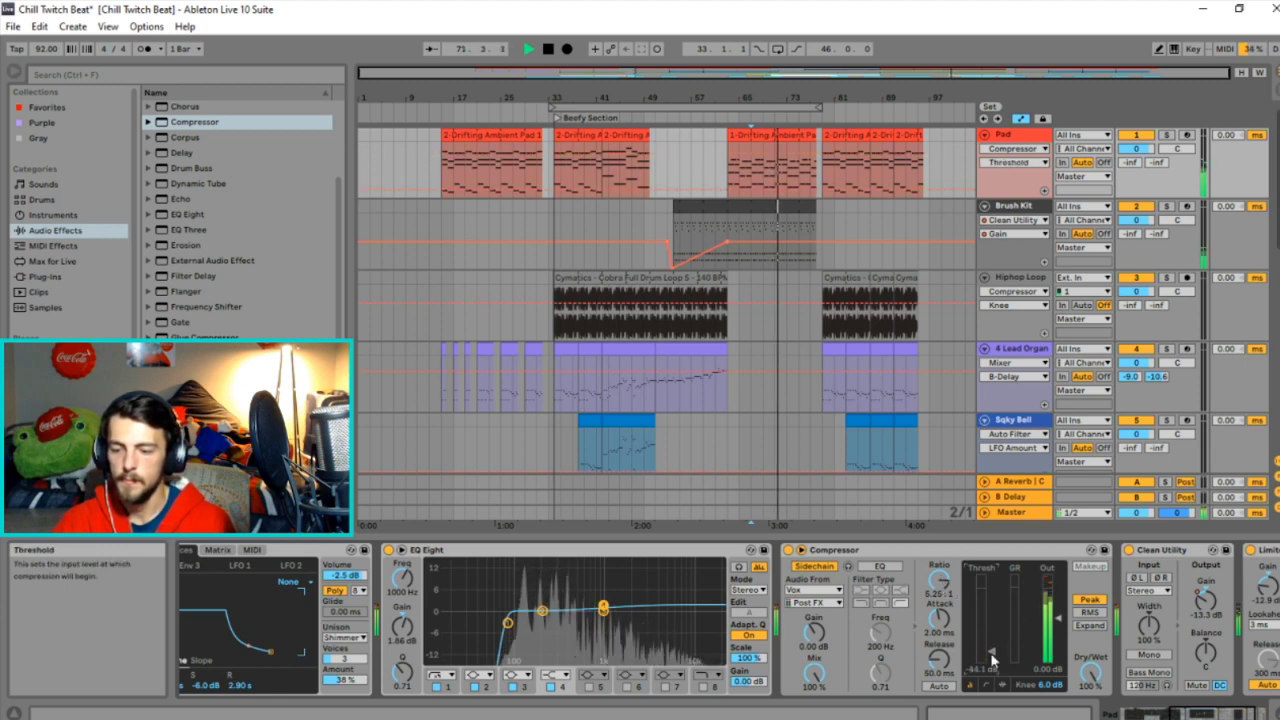
{"action": "left_click", "coordinate": [784, 204]}
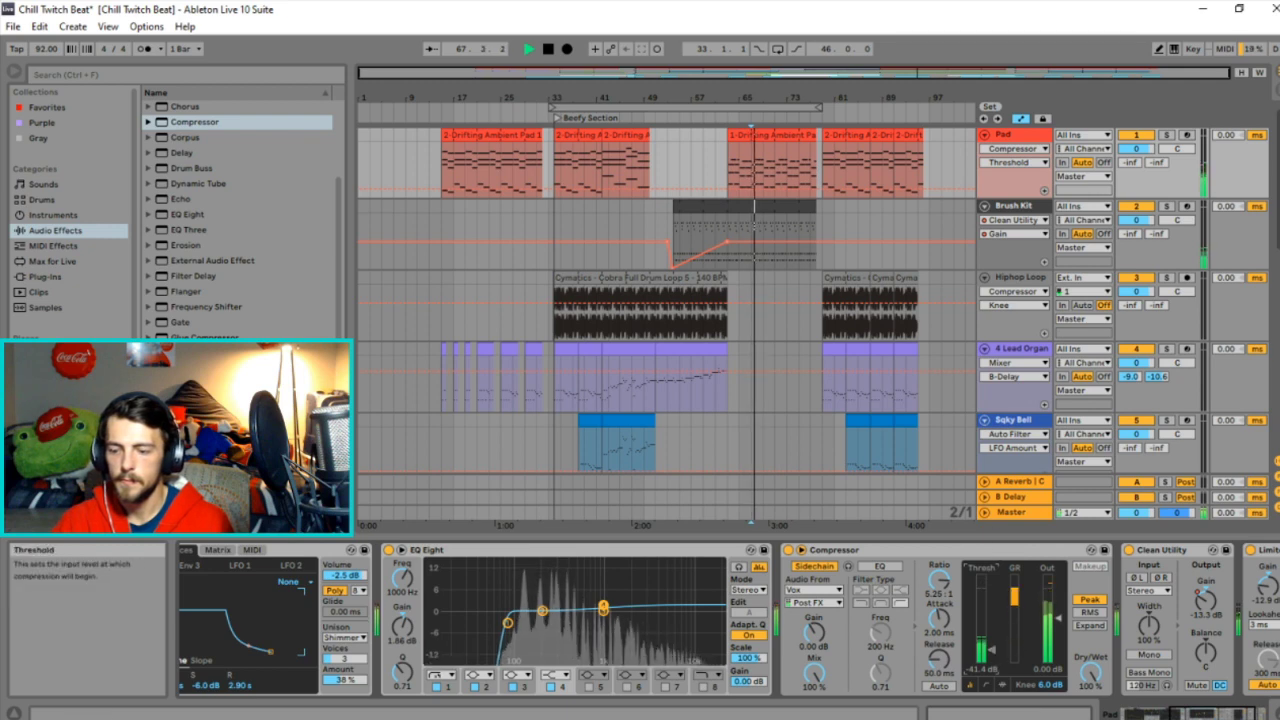
{"action": "left_click", "coordinate": [932, 578]}
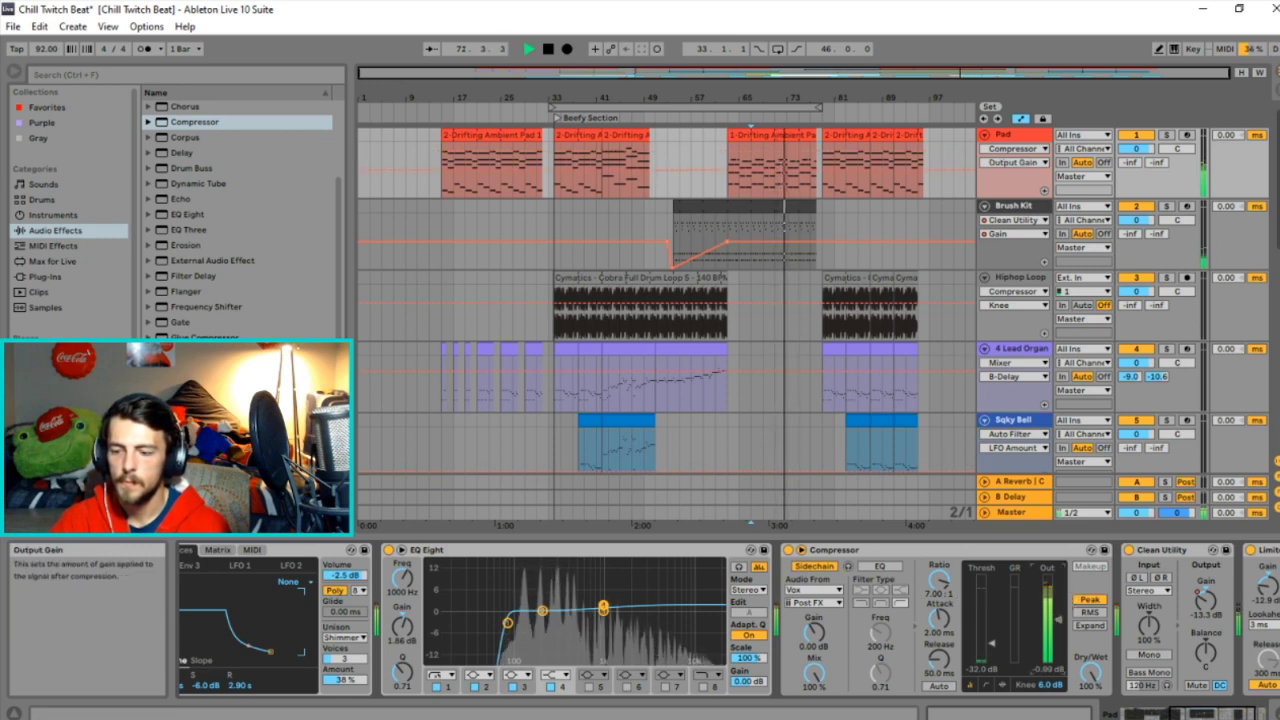
Lower the Pad Compressor's output gain to -3.63 dB and audition the result from bar 67.
{"action": "key", "text": "space"}
{"action": "left_click_drag", "start_coordinate": [1062, 624], "coordinate": [1062, 648]}
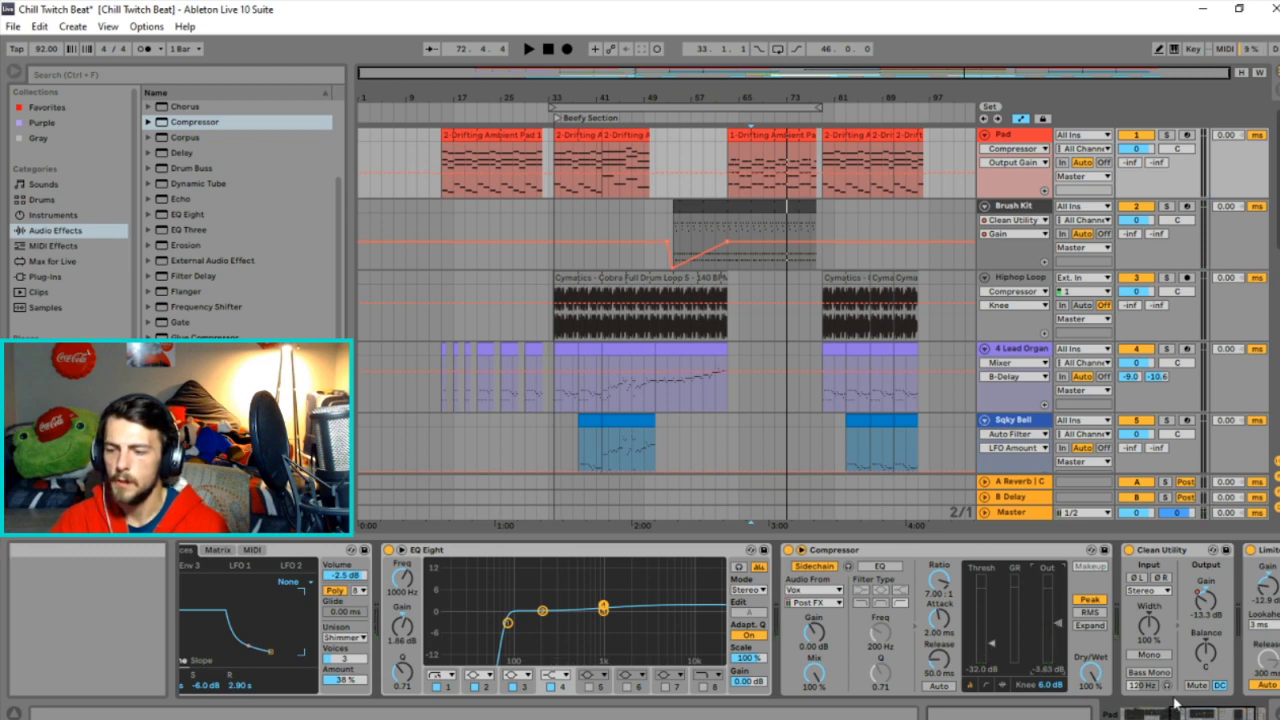
{"action": "key", "text": "space"}
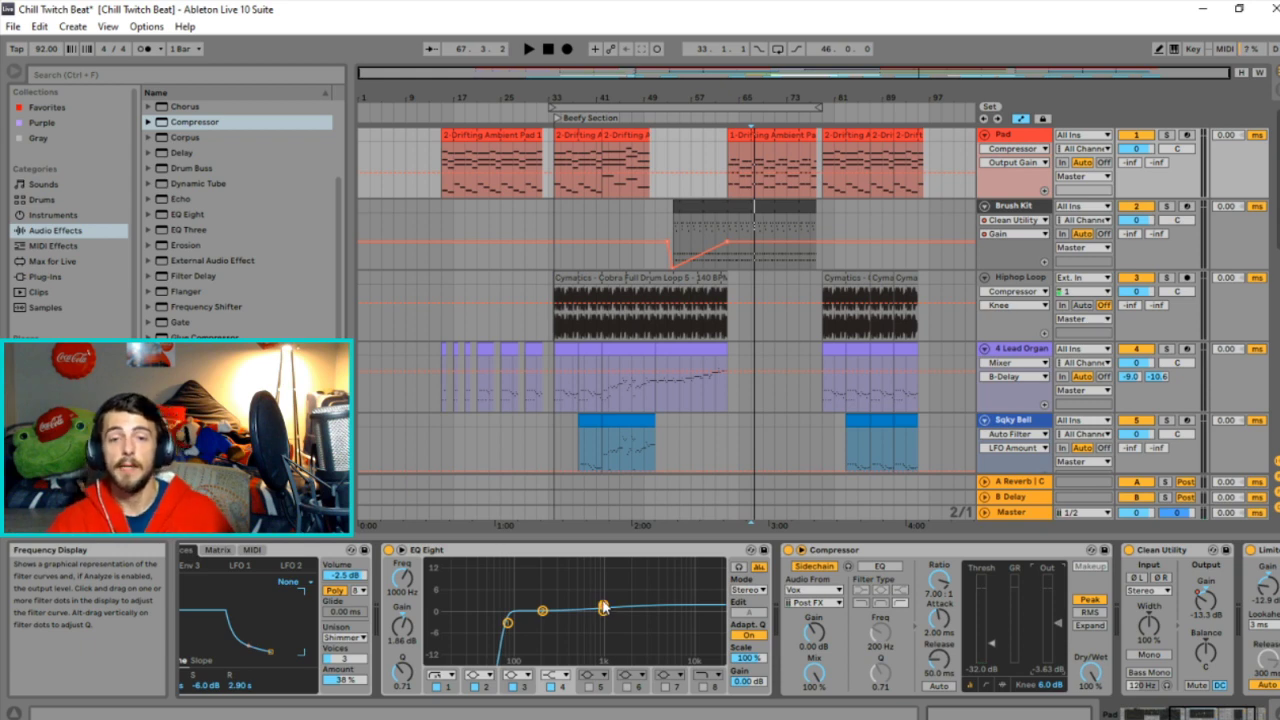
{"action": "key", "text": "space"}
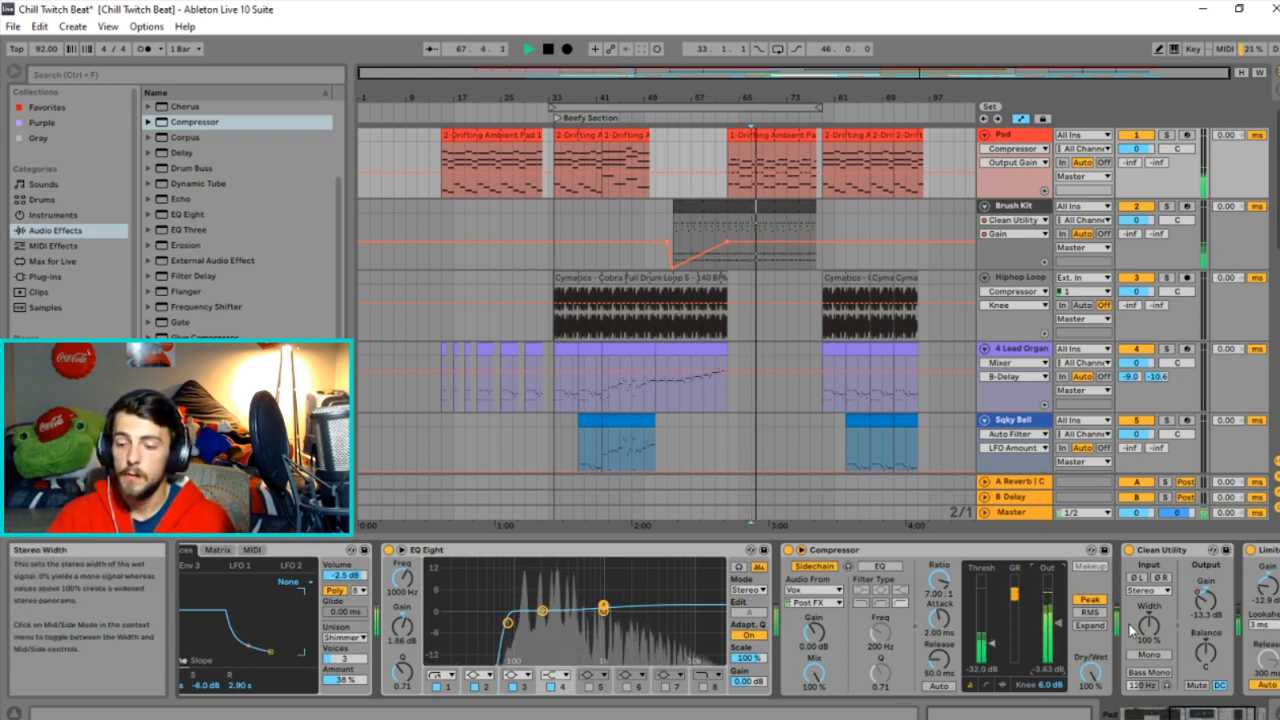
Select the Sub/Bass track and set the gain of its Clean Utility to -15.0 dB during playback.
{"action": "mouse_move", "coordinate": [1234, 713]}
{"action": "left_mouse_down"}
{"action": "mouse_move", "coordinate": [1269, 713]}
{"action": "mouse_move", "coordinate": [1210, 713]}
{"action": "mouse_move", "coordinate": [1255, 713]}
{"action": "left_mouse_up"}
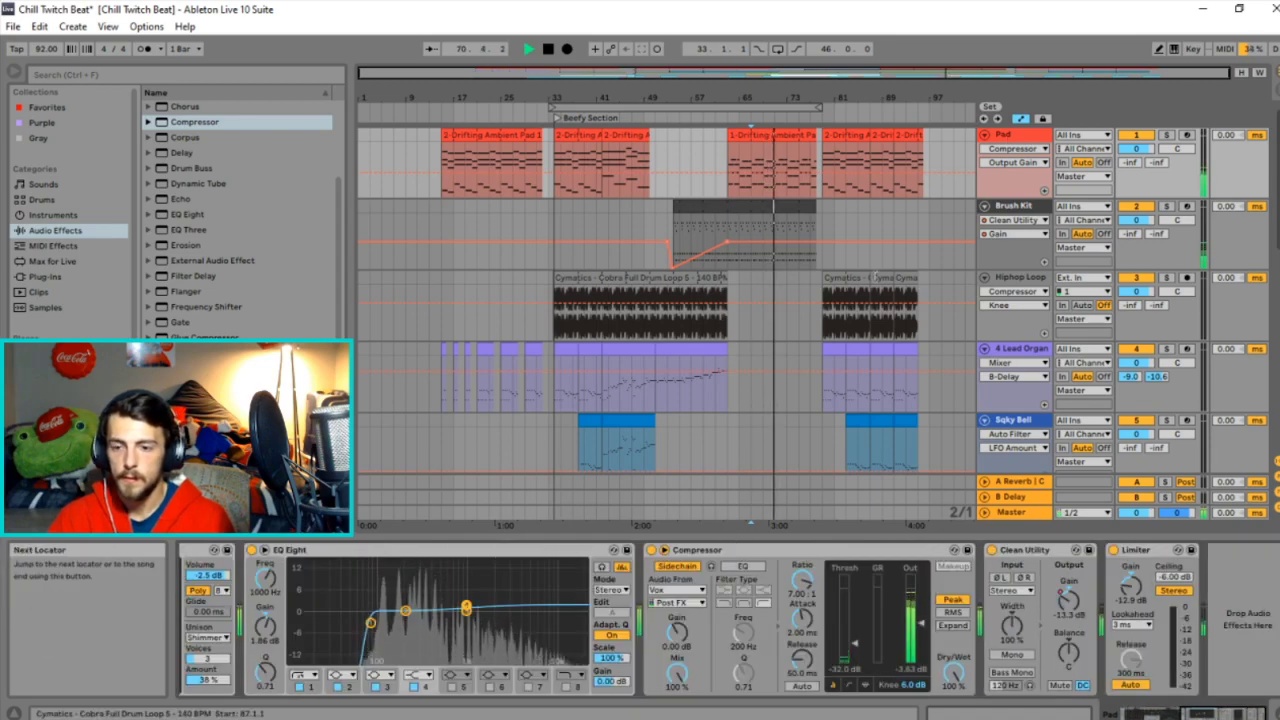
{"action": "scroll", "coordinate": [888, 314], "scroll_direction": "down", "scroll_amount": 3}
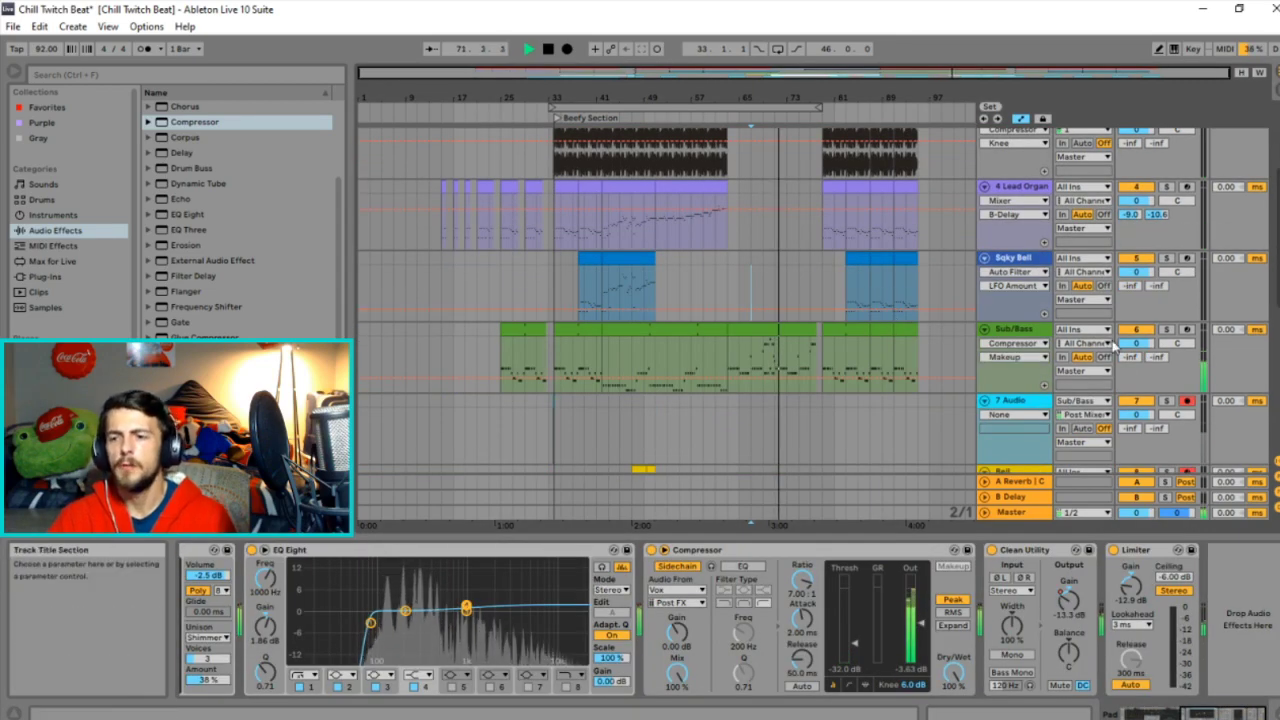
{"action": "left_click", "coordinate": [1030, 375]}
{"action": "left_click", "coordinate": [1142, 614]}
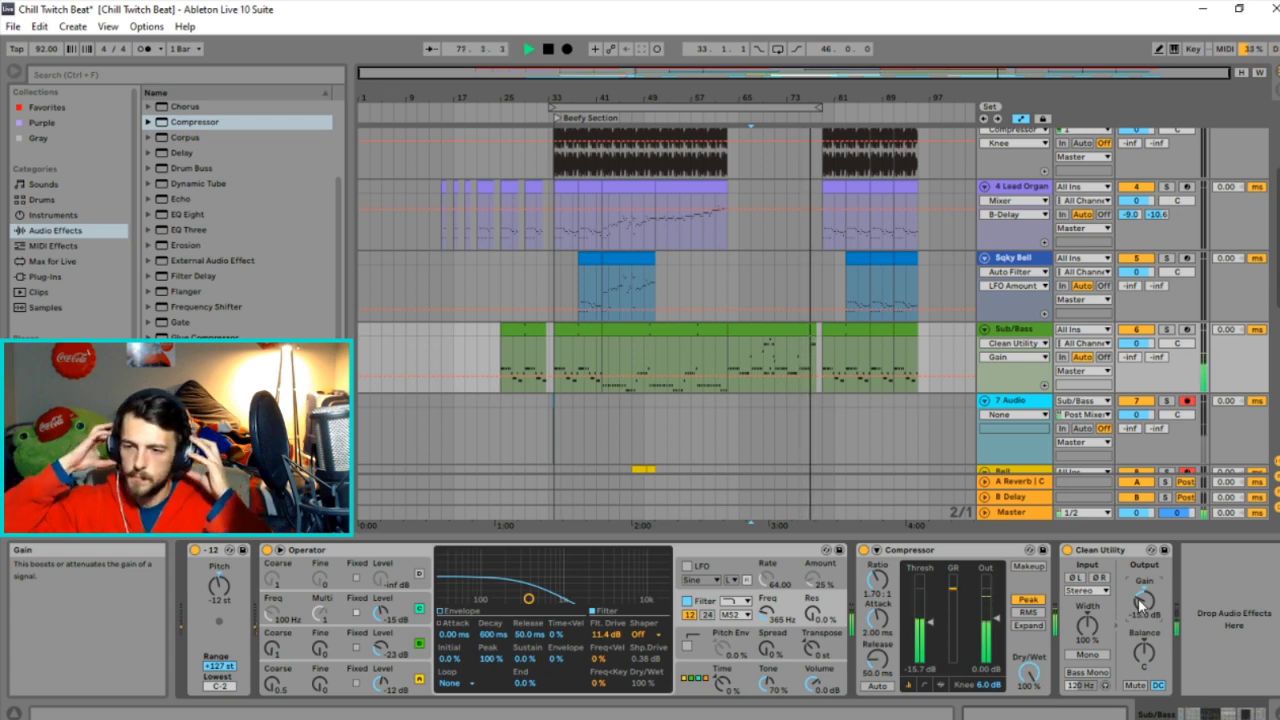
Audition the Bell track from bar 47, both in the full mix and soloed, and return it to the full mix.
{"action": "scroll", "coordinate": [1025, 270], "scroll_direction": "down", "scroll_amount": 3}
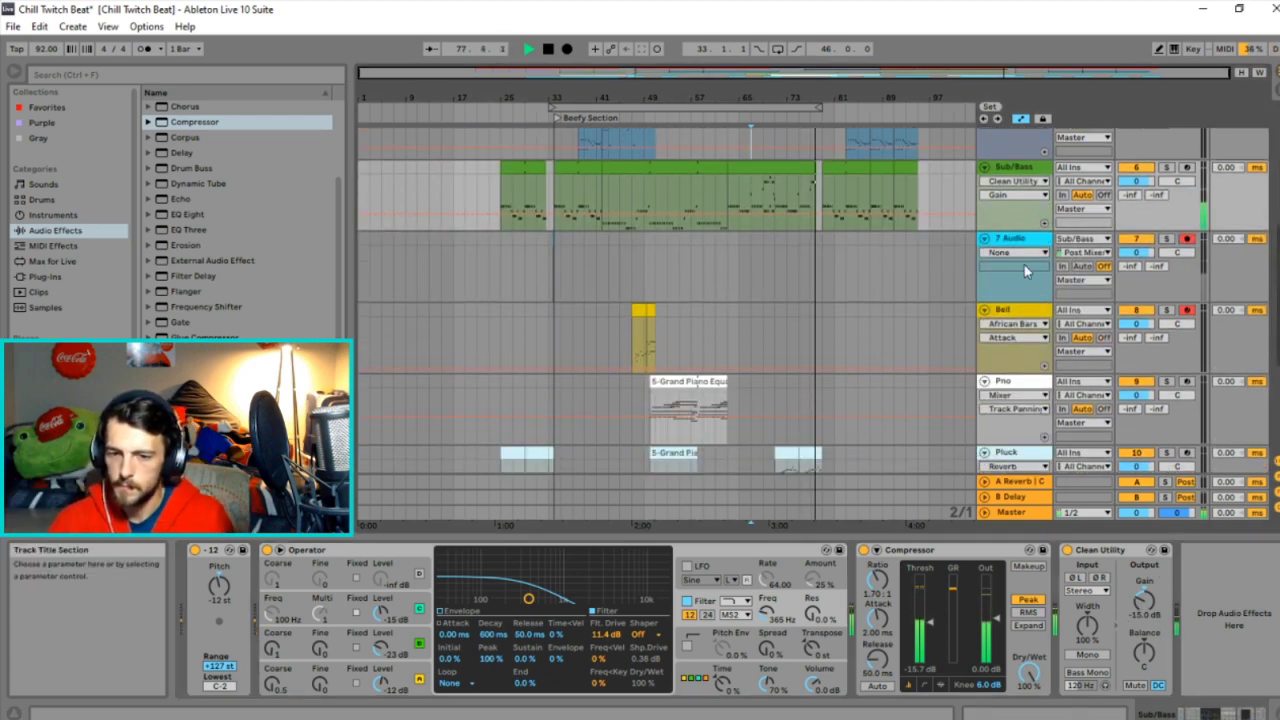
{"action": "left_click", "coordinate": [635, 340]}
{"action": "key", "text": "space"}
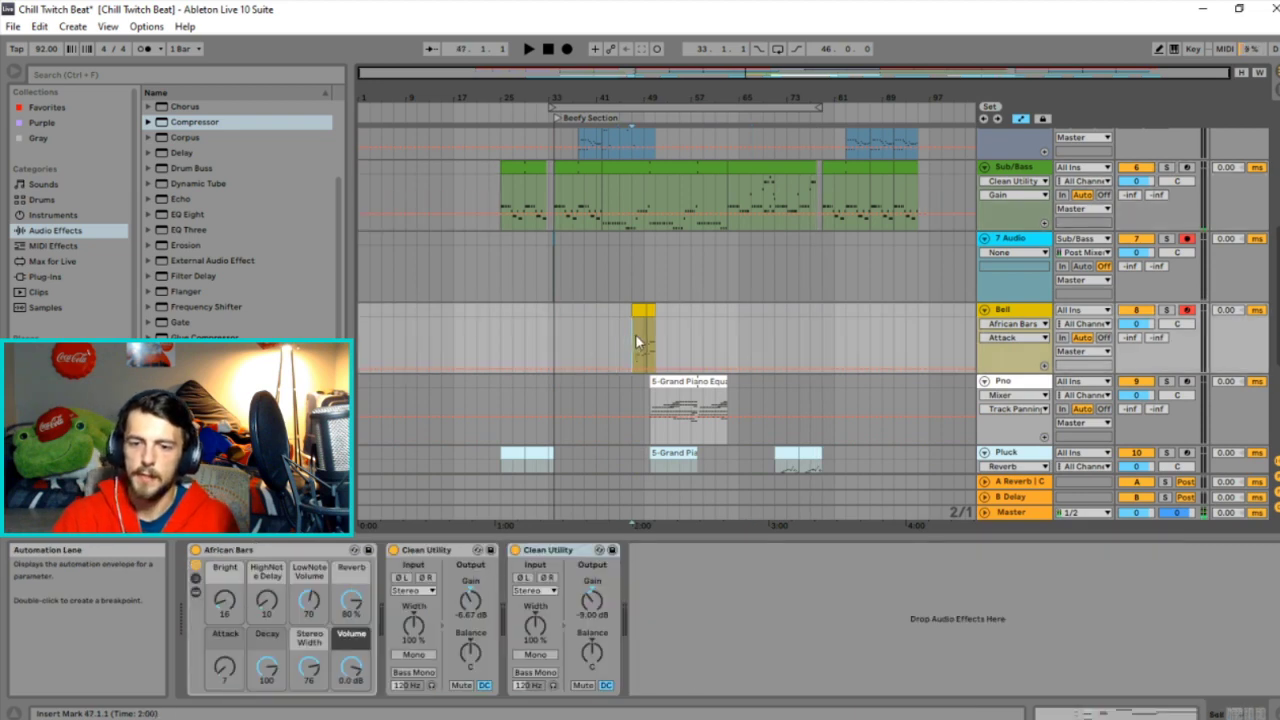
{"action": "scroll", "coordinate": [635, 342], "scroll_direction": "up", "scroll_amount": 5}
{"action": "key", "text": "space"}
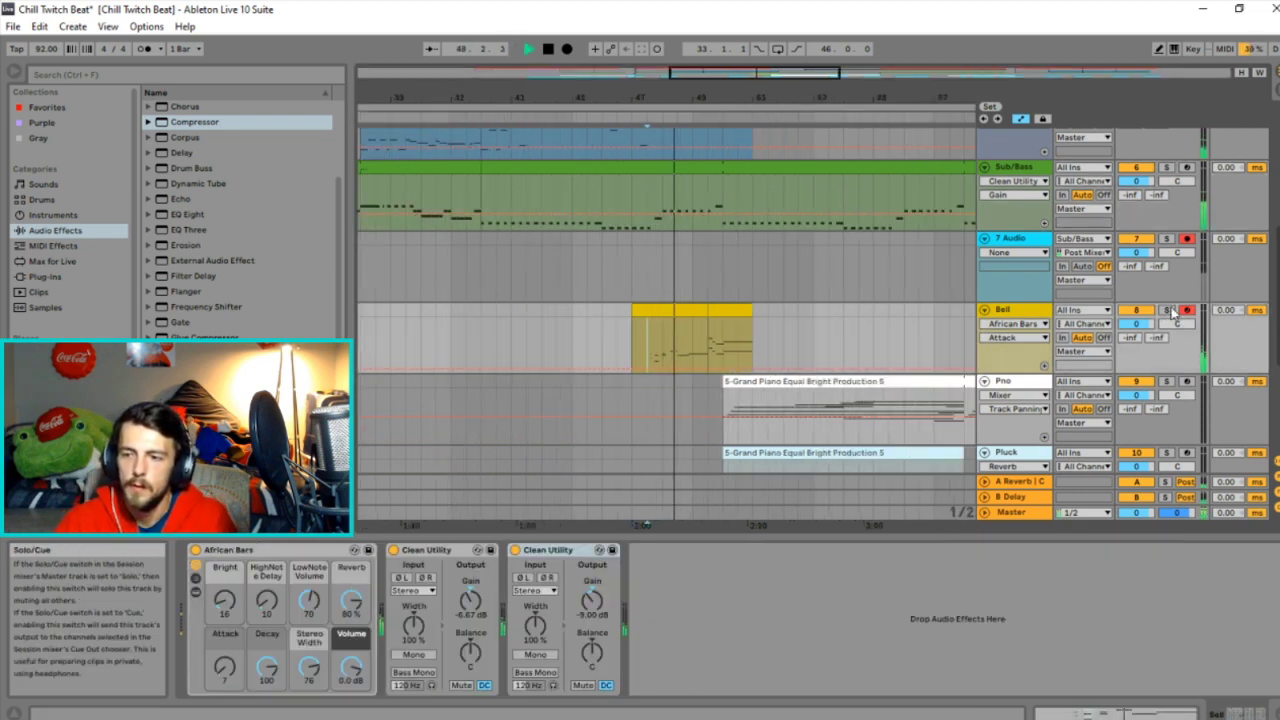
{"action": "left_click", "coordinate": [1167, 311]}
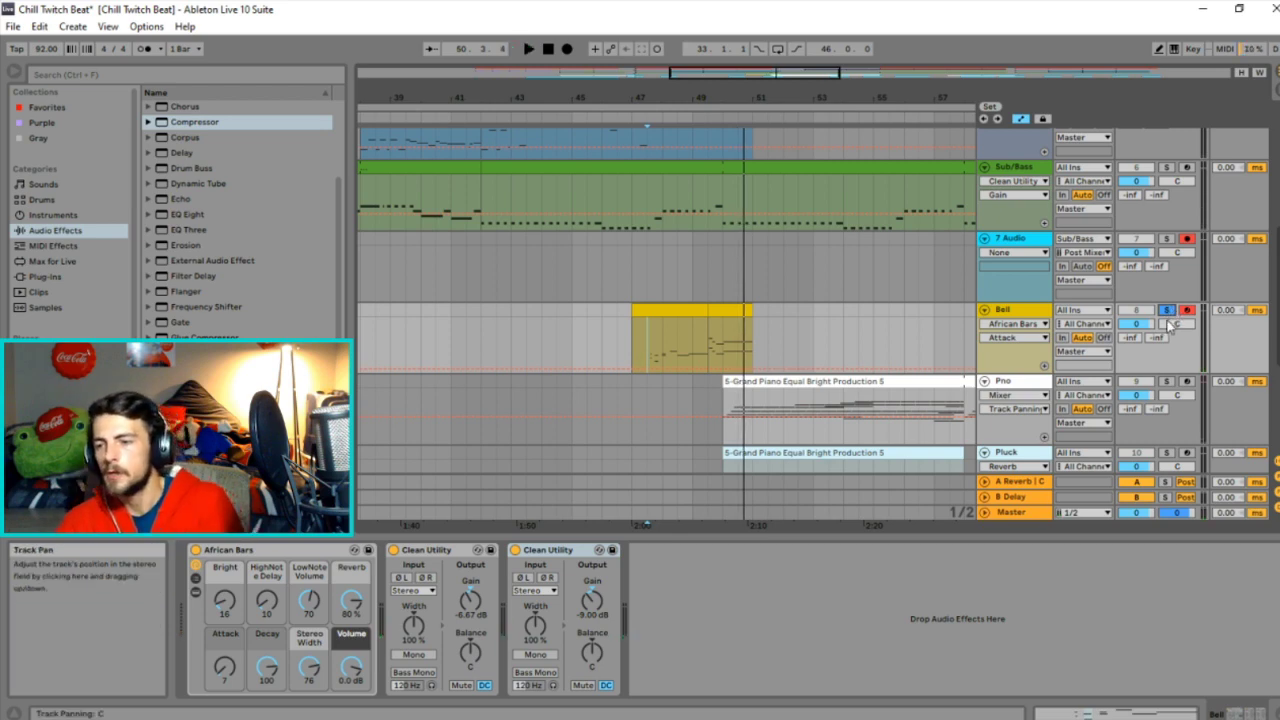
{"action": "left_click", "coordinate": [1166, 311]}
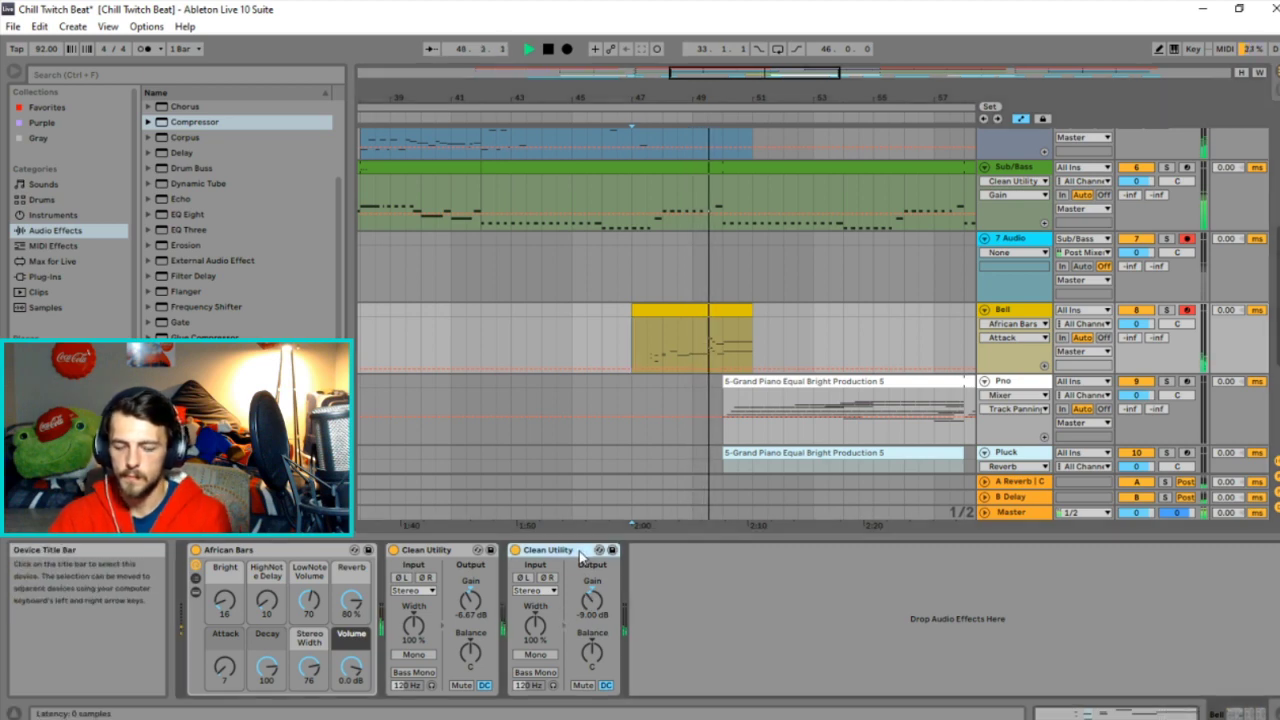
Remove the second Clean Utility from the Bell track and set the remaining one's gain to -12 dB during playback.
{"action": "key", "text": "Delete"}
{"action": "key", "text": "space"}
{"action": "left_click", "coordinate": [645, 343]}
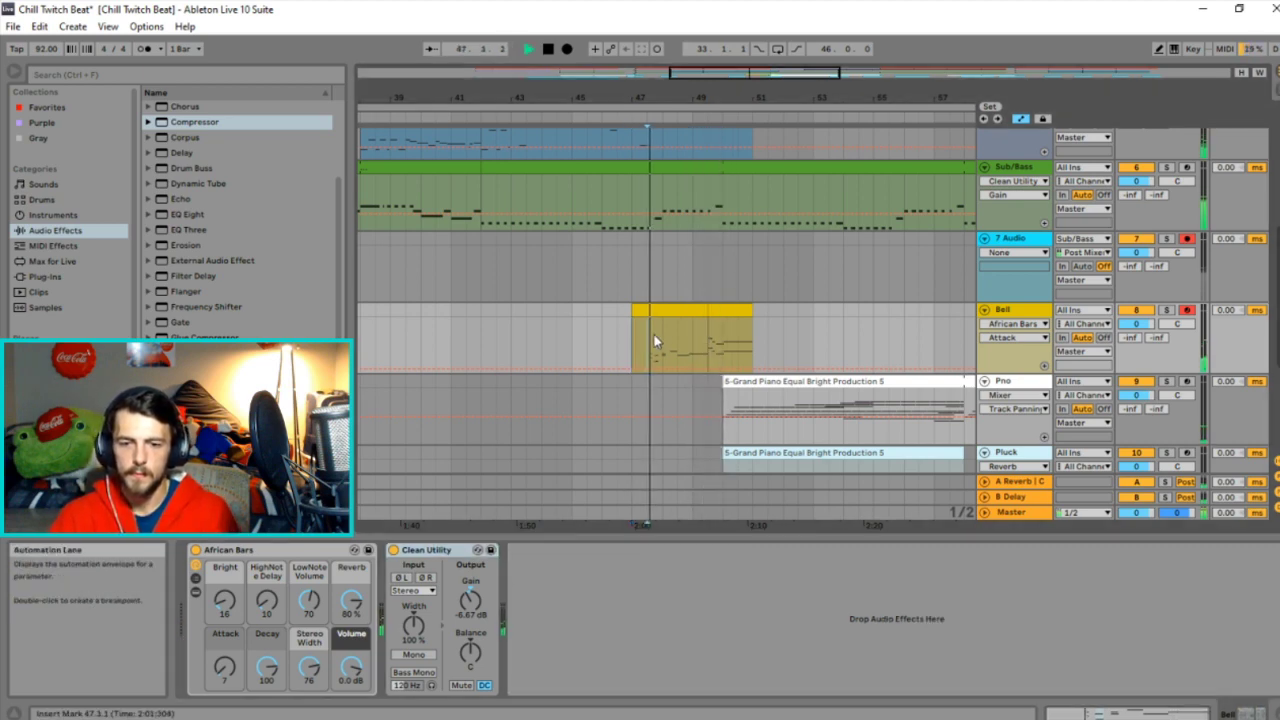
{"action": "left_click", "coordinate": [468, 615]}
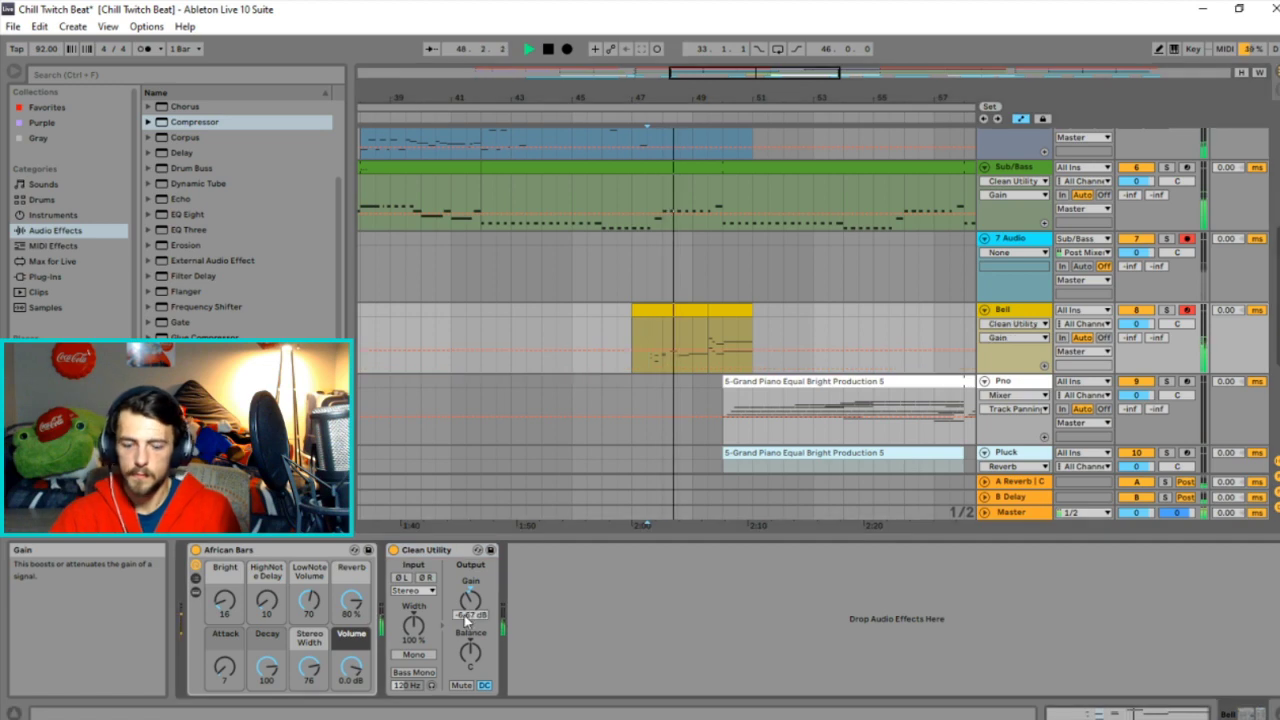
{"action": "type", "text": "-12"}
{"action": "key", "text": "Return"}
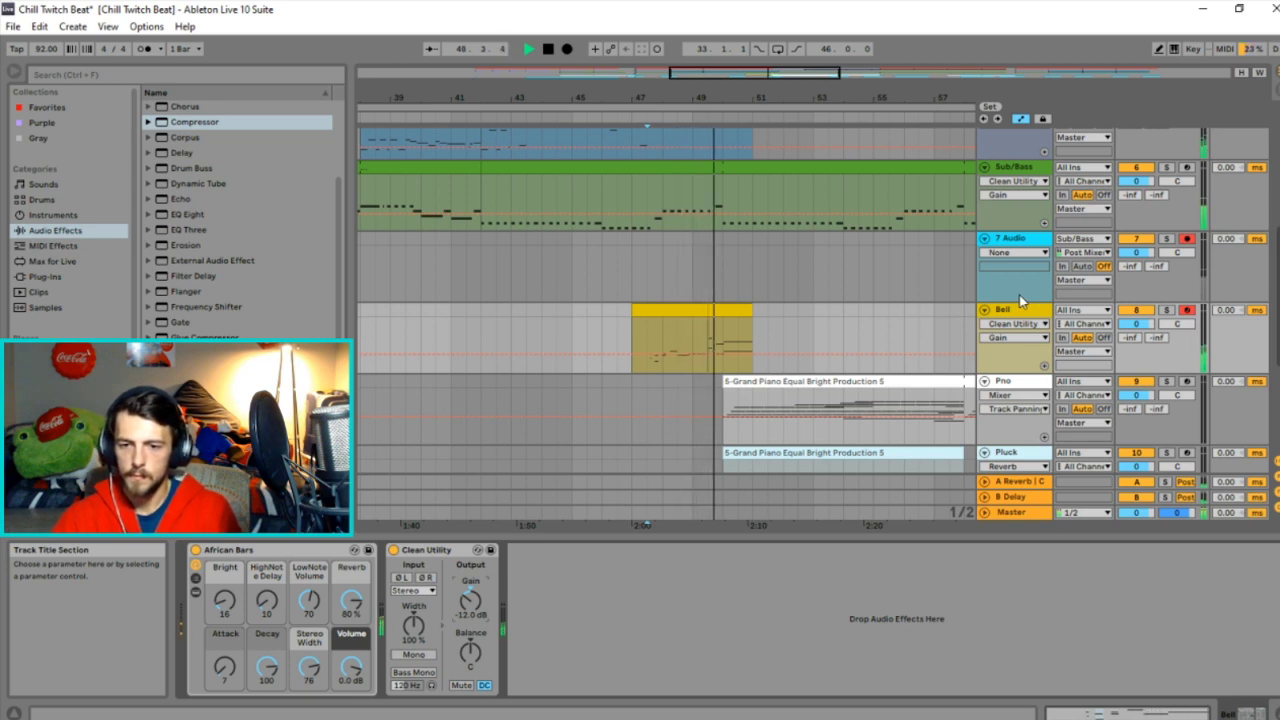
Open the Bell clip and shorten the long A#3 and A#4 notes starting at bar 9 to just under an eighth note.
{"action": "double_click", "coordinate": [737, 330]}
{"action": "left_click_drag", "start_coordinate": [837, 366], "coordinate": [971, 643]}
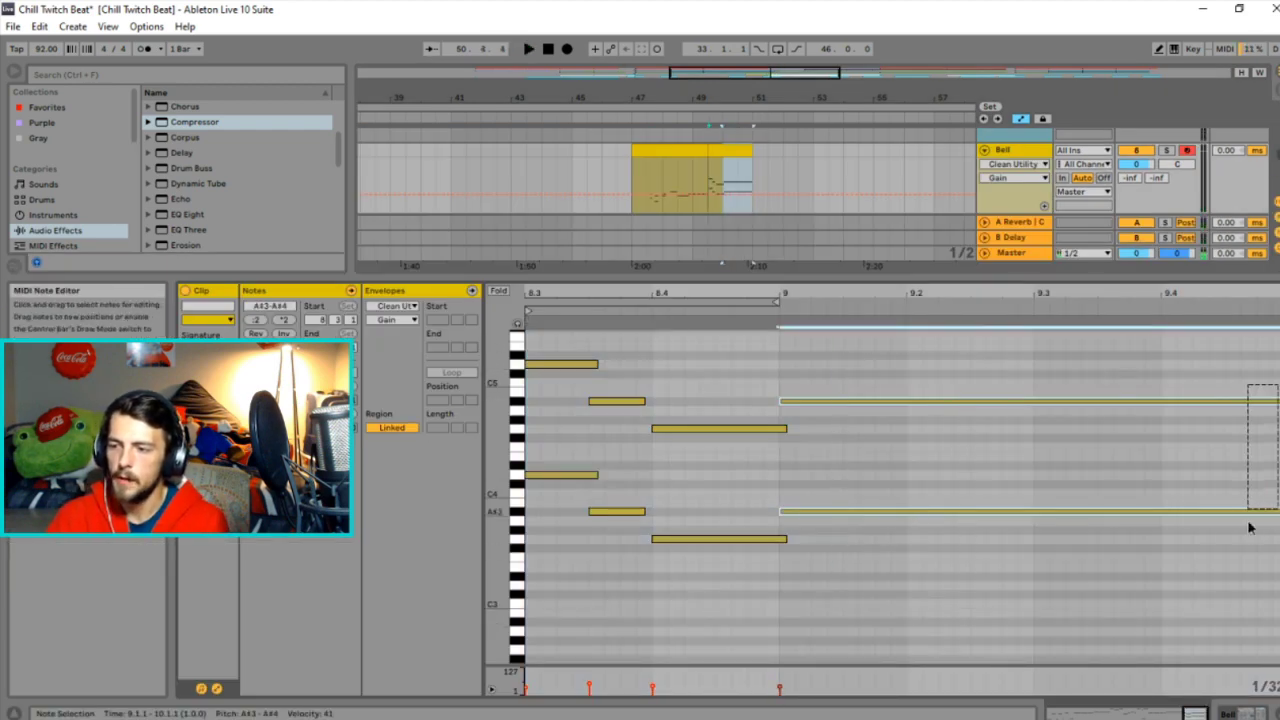
{"action": "left_click_drag", "start_coordinate": [1274, 512], "coordinate": [811, 432]}
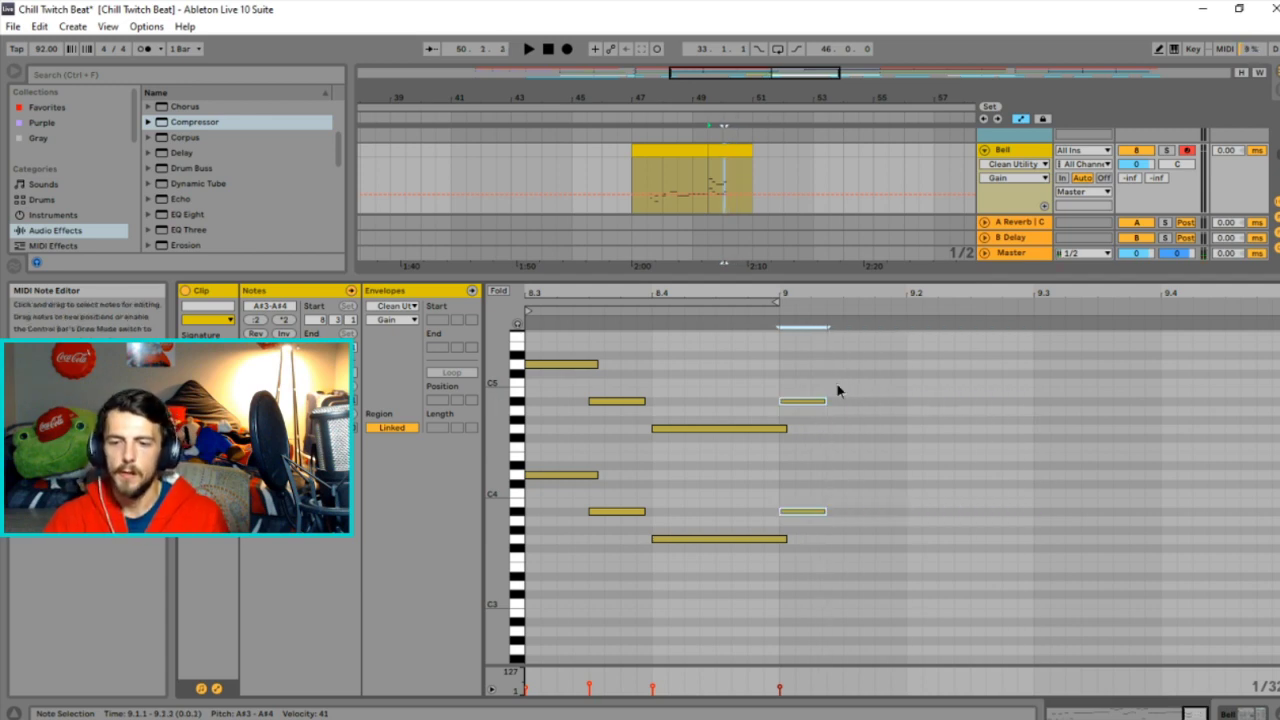
Duplicate the shortened A#3 and A#4 pair repeatedly to fill bar 9 with evenly spaced eighth-note repeats.
{"action": "left_click_drag", "start_coordinate": [838, 386], "coordinate": [791, 524]}
{"action": "key", "text": "ctrl+d"}
{"action": "key", "text": "ctrl+d"}
{"action": "key", "text": "ctrl+d"}
{"action": "key", "text": "ctrl+d"}
{"action": "key", "text": "ctrl+d"}
{"action": "key", "text": "ctrl+d"}
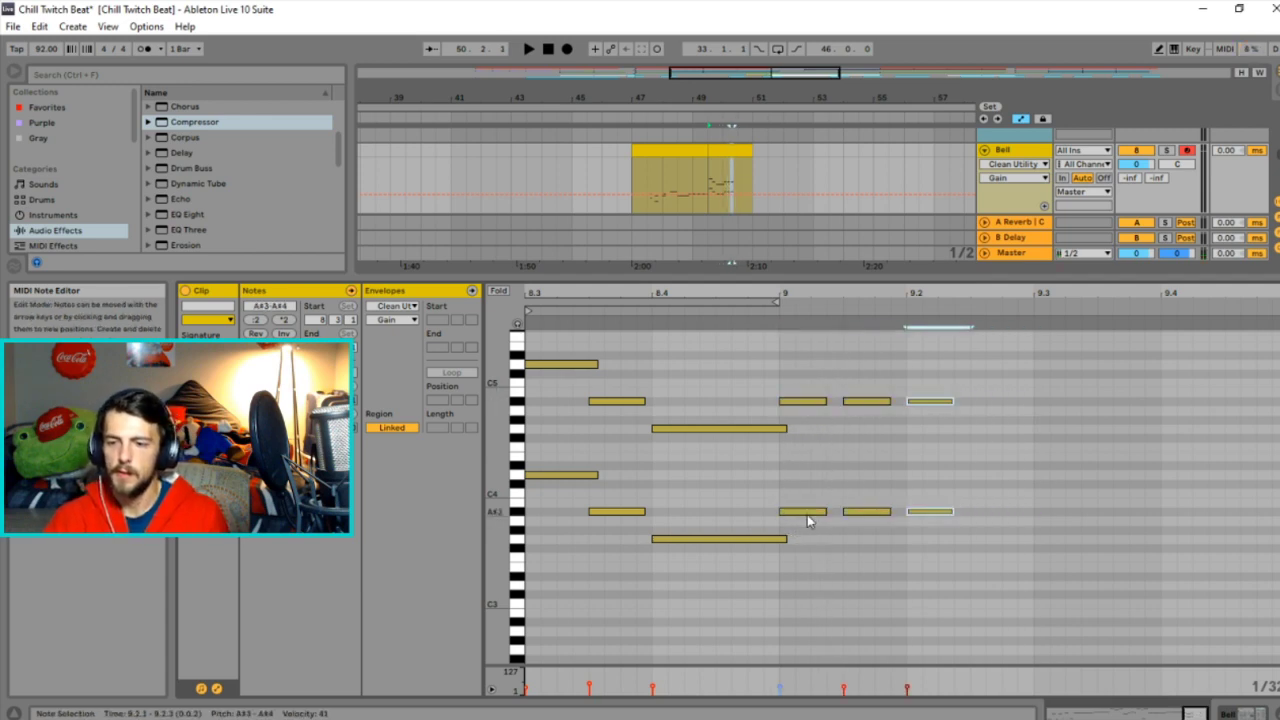
{"action": "key", "text": "ctrl+d"}
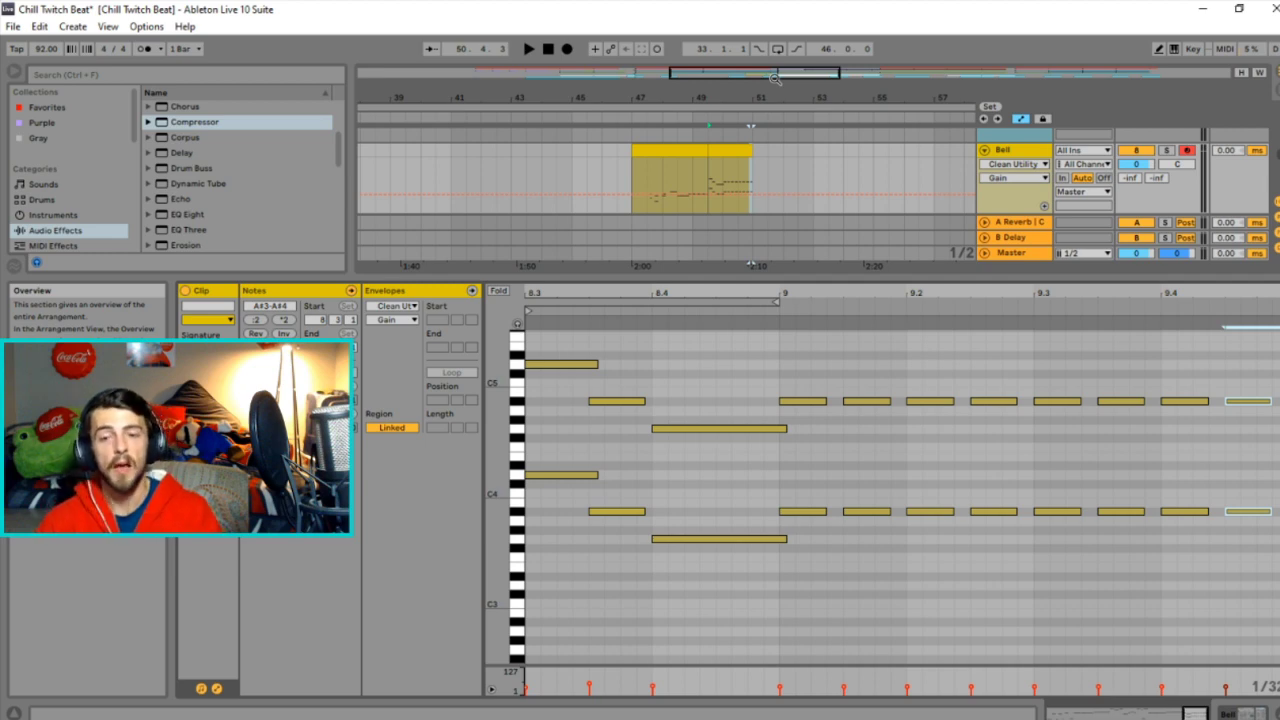
Audition the repeated Bell notes, reduce the repeats after the first to velocity 37, and lower the A#3 at 9.2 to 19.
{"action": "left_click", "coordinate": [603, 313]}
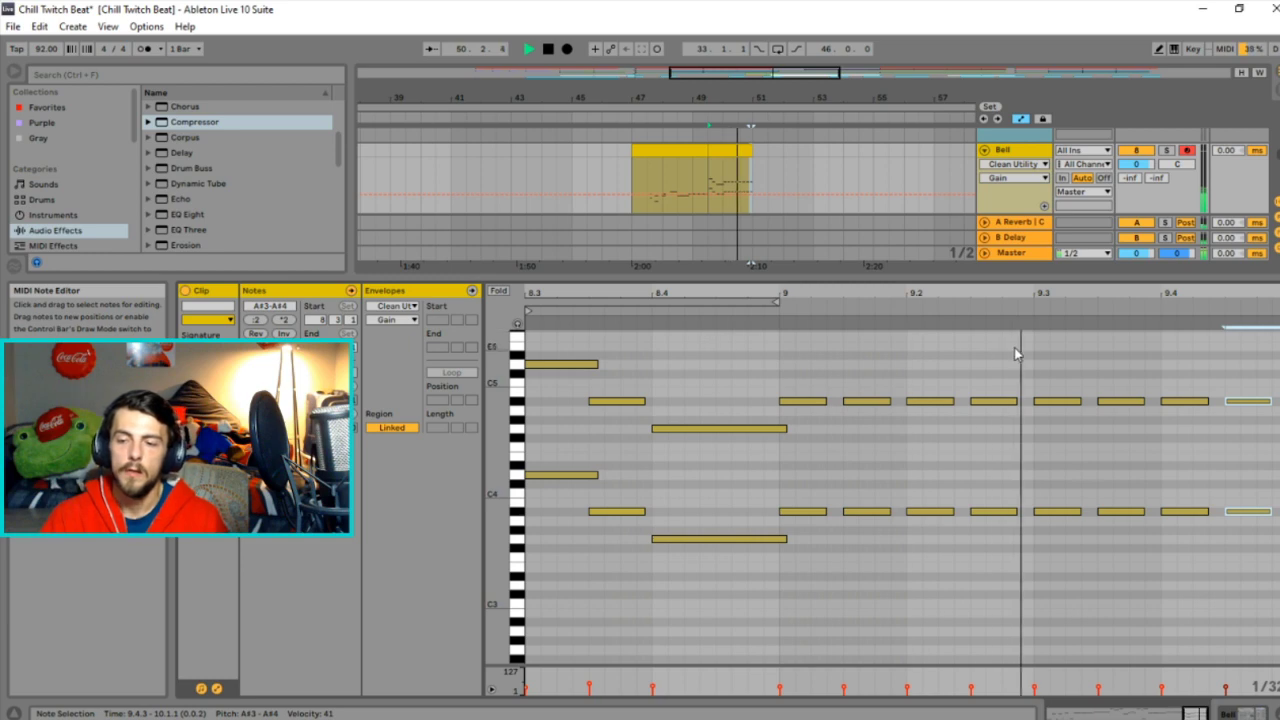
{"action": "key", "text": "space"}
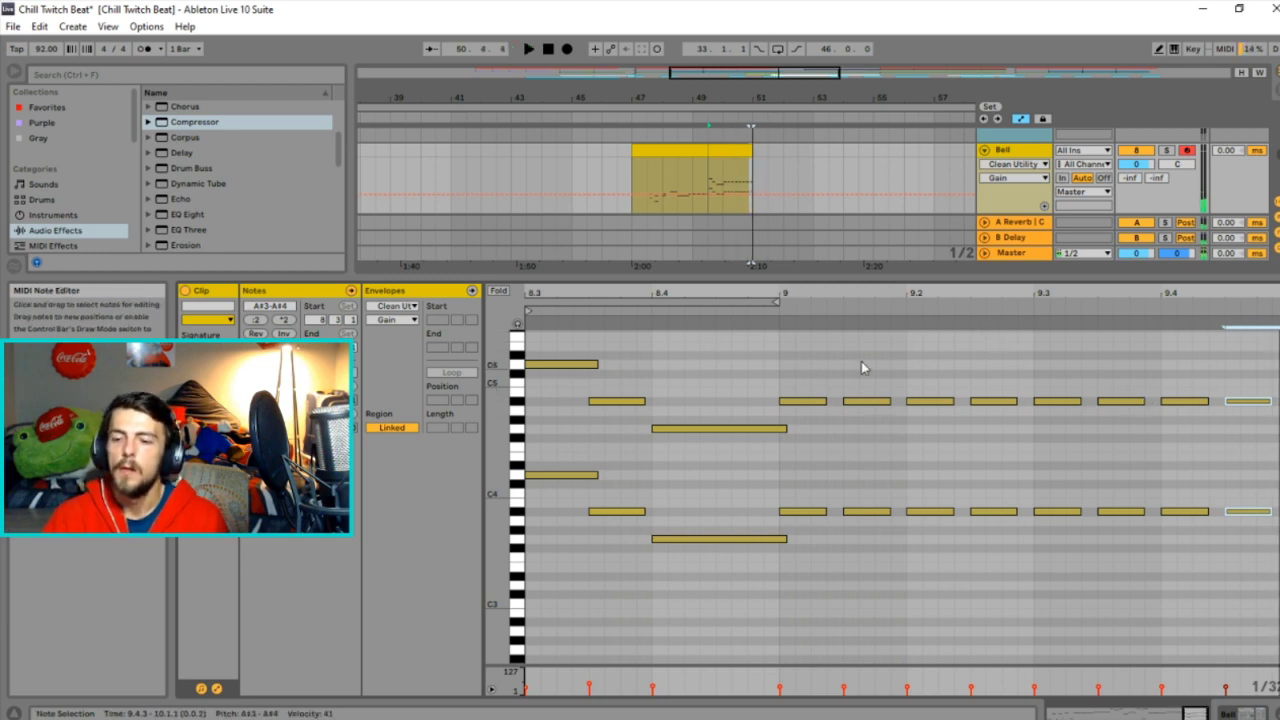
{"action": "left_click_drag", "start_coordinate": [864, 368], "coordinate": [1270, 545]}
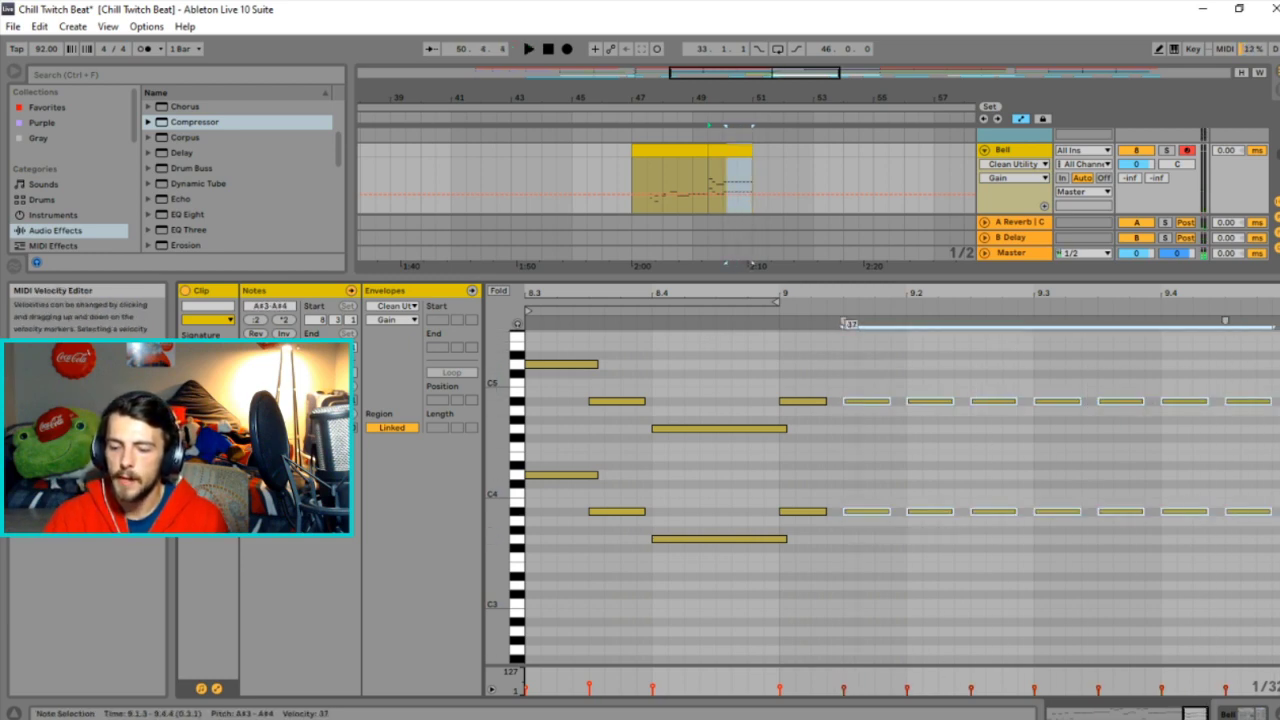
{"action": "left_click", "coordinate": [930, 511]}
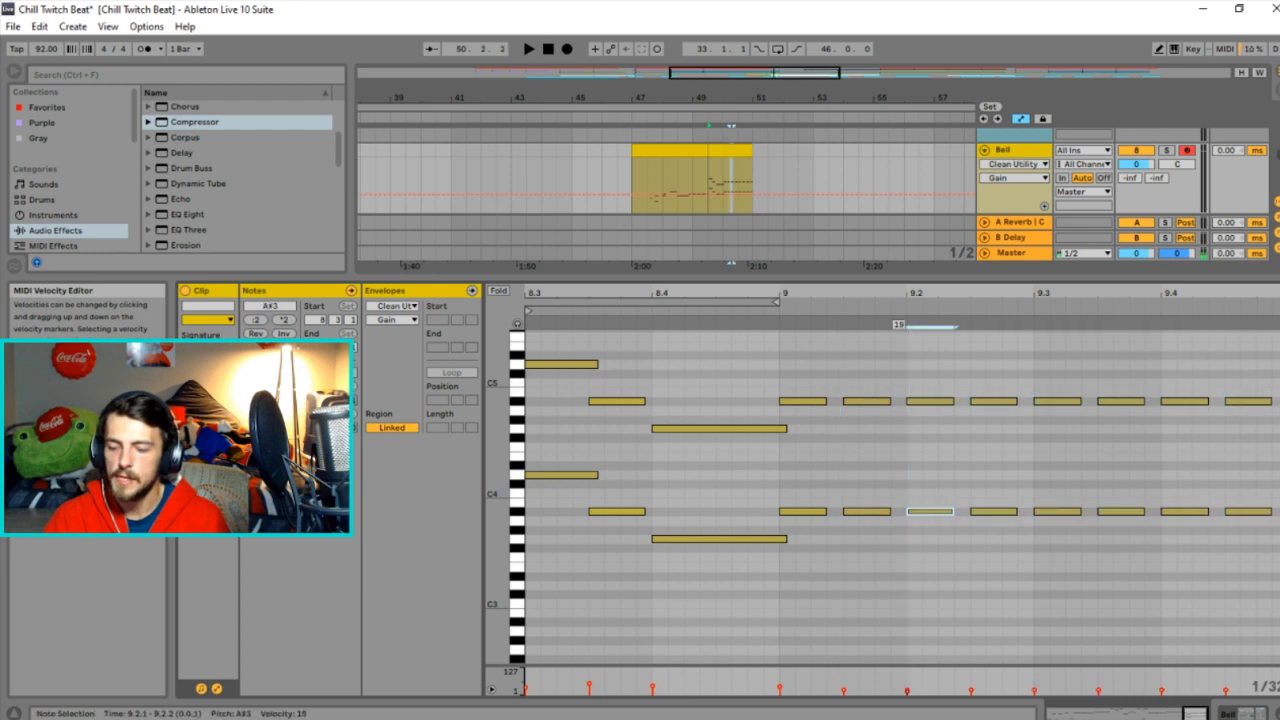
Taper the velocities of the repeated A#3 and A#4 Bell notes from 9.2.3 onward, down to 1 on the final pair.
{"action": "left_click_drag", "start_coordinate": [956, 690], "coordinate": [1240, 692]}
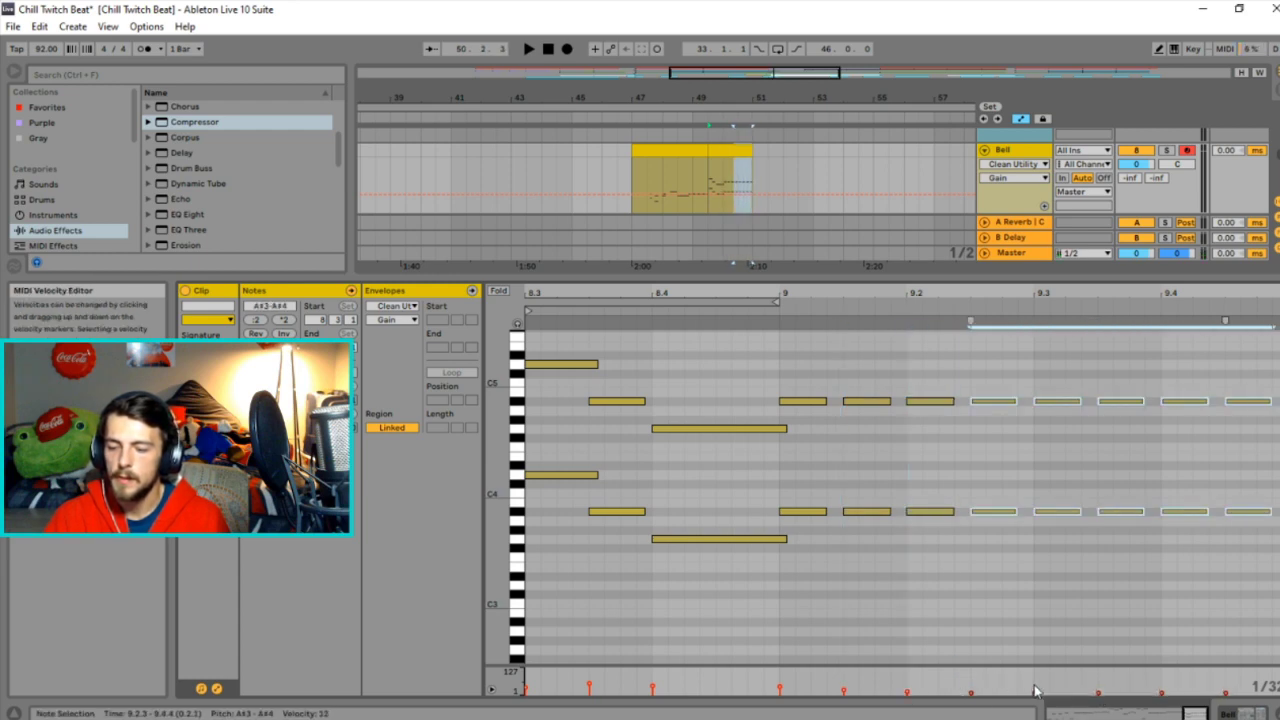
{"action": "left_click_drag", "start_coordinate": [1032, 690], "coordinate": [1275, 692]}
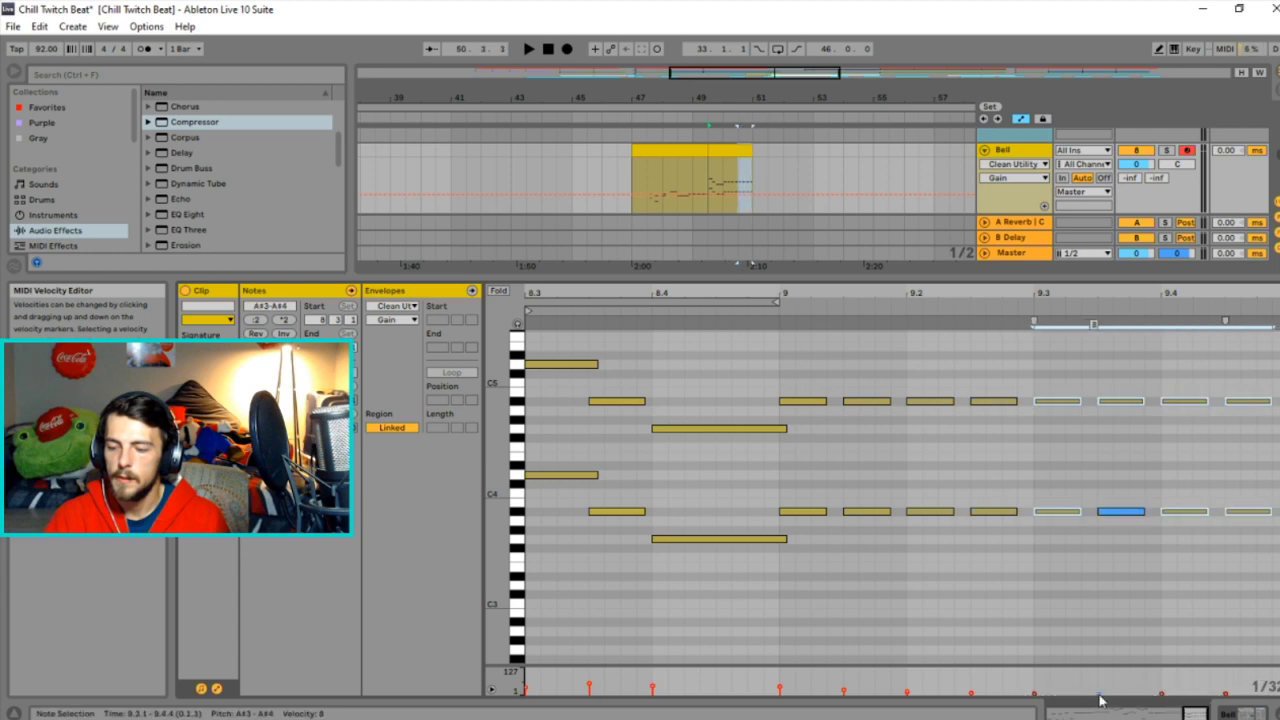
{"action": "left_click_drag", "start_coordinate": [1095, 690], "coordinate": [1276, 692]}
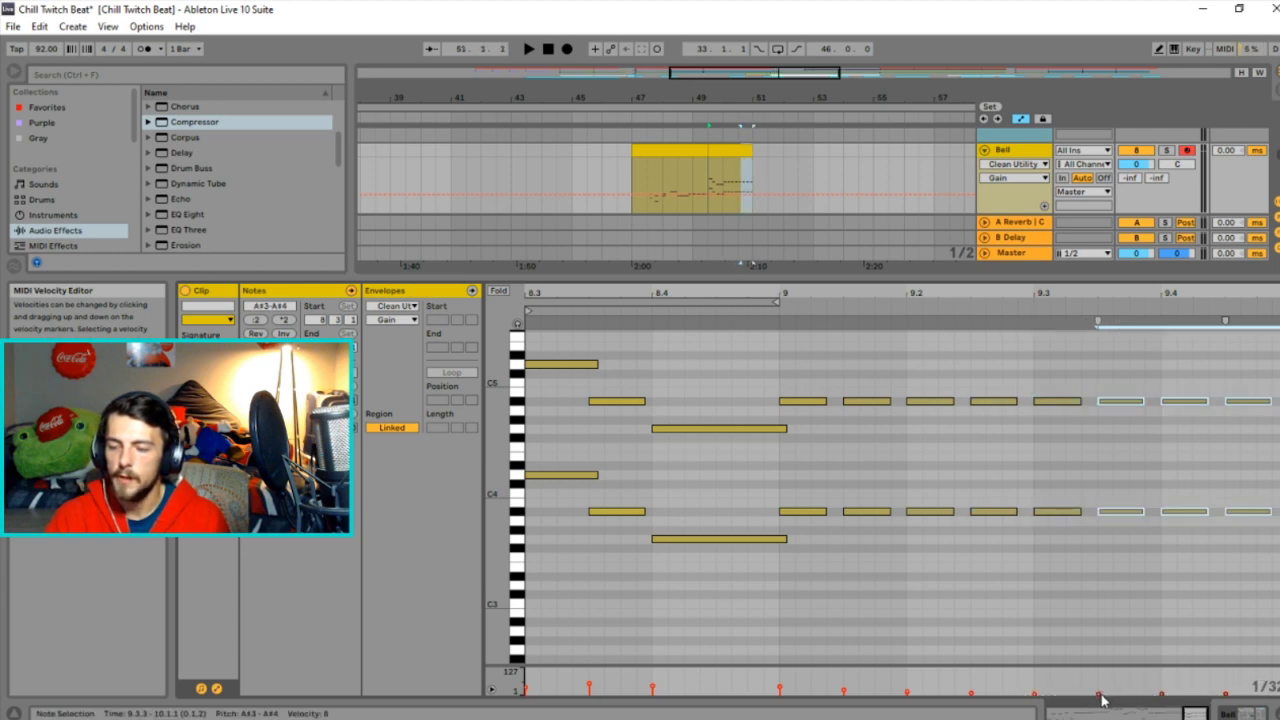
{"action": "left_click_drag", "start_coordinate": [1150, 688], "coordinate": [1230, 700]}
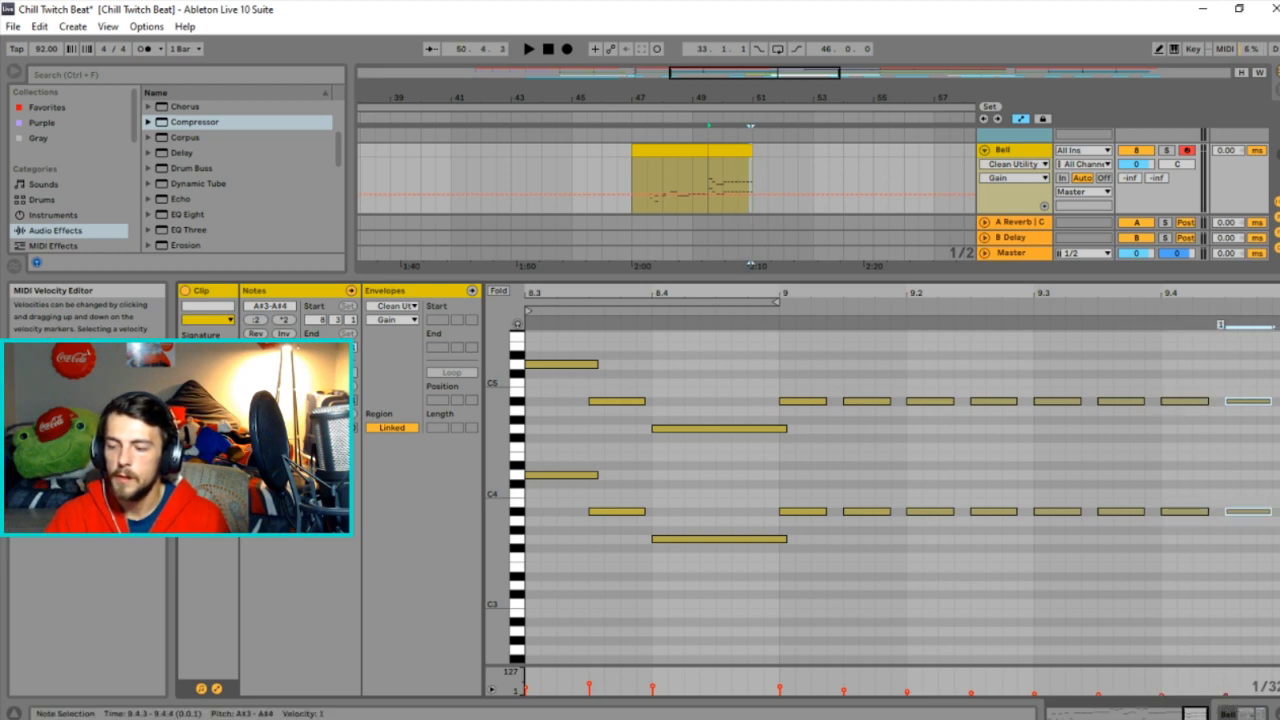
Play back the Bell's fading ending around bars 49 to 53, then show the whole song in an enlarged arrangement.
{"action": "key", "text": "space"}
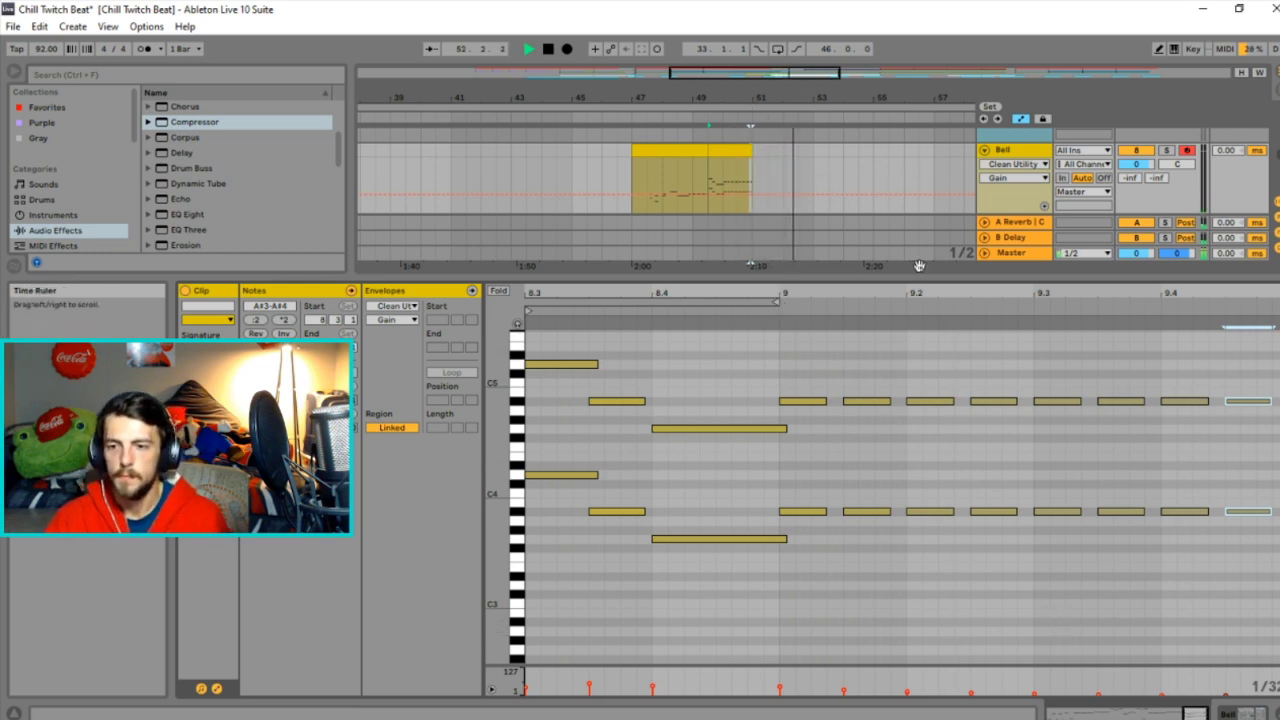
{"action": "left_click_drag", "start_coordinate": [922, 281], "coordinate": [922, 540]}
{"action": "scroll", "coordinate": [880, 330], "scroll_direction": "down", "scroll_amount": 1}
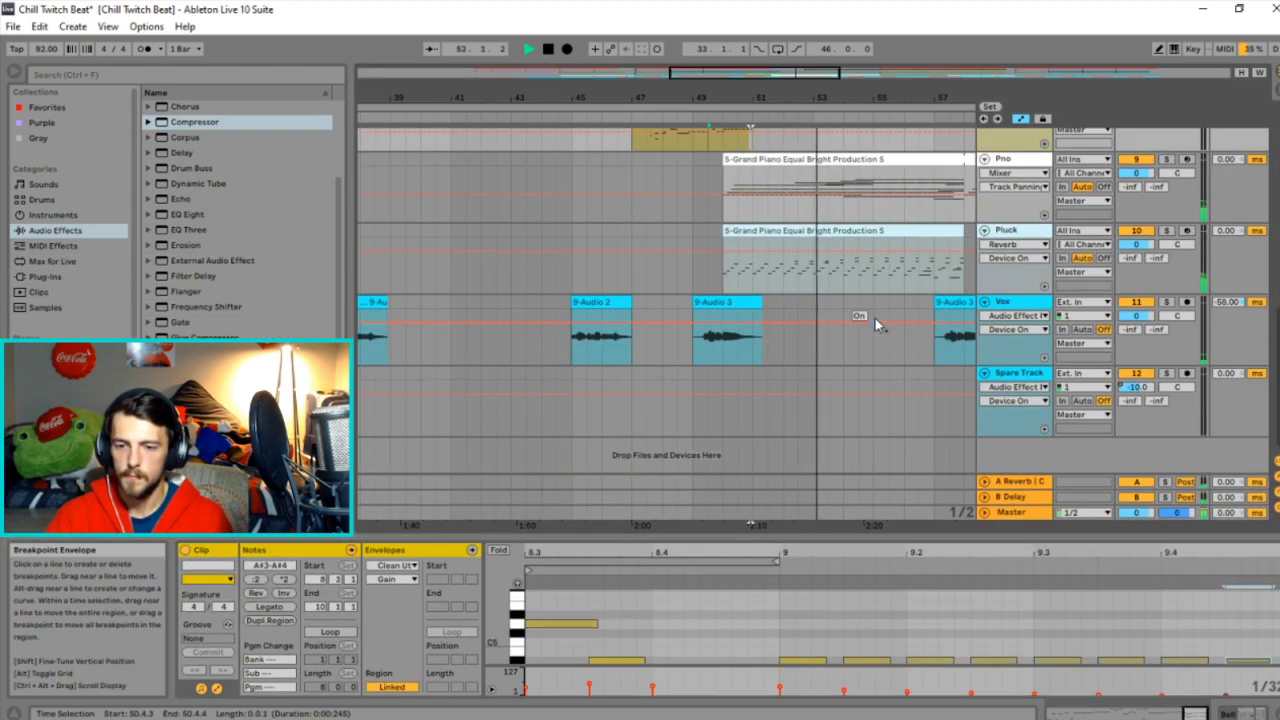
{"action": "key", "text": "space"}
{"action": "scroll", "coordinate": [881, 325], "scroll_direction": "up", "scroll_amount": 10}
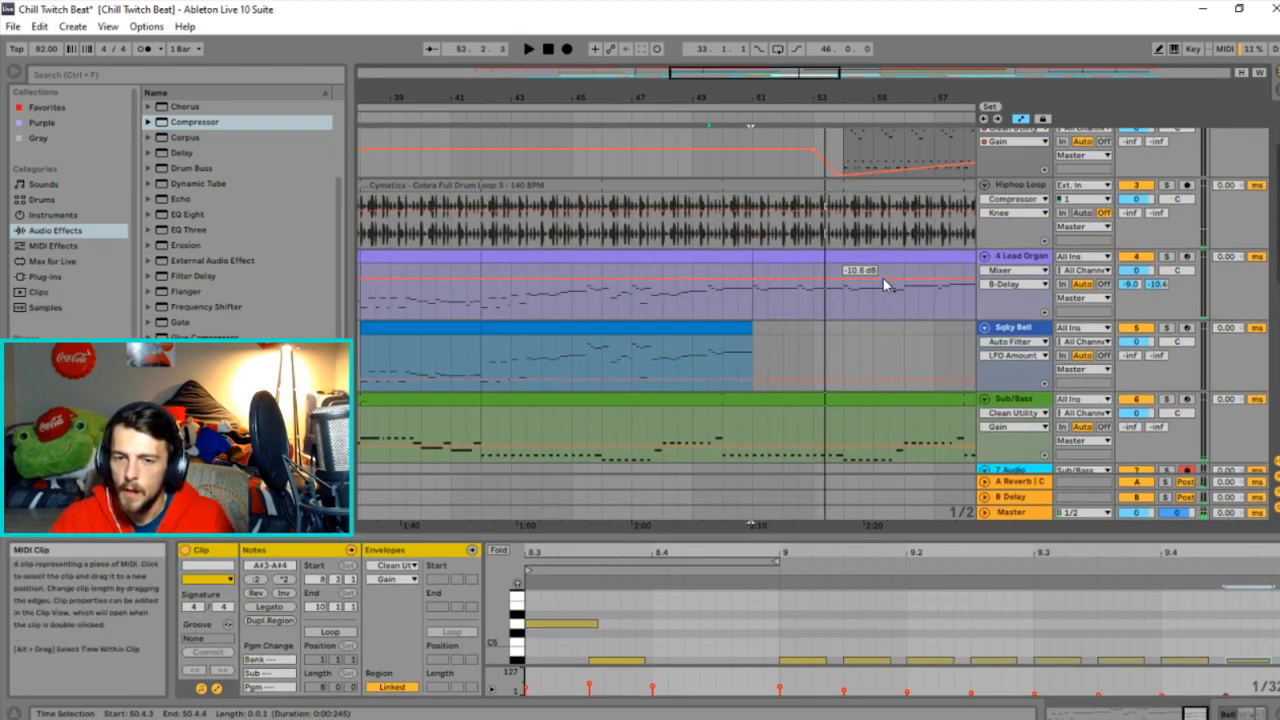
{"action": "left_click", "coordinate": [709, 268]}
{"action": "key", "text": "space"}
{"action": "scroll", "coordinate": [735, 262], "scroll_direction": "down", "scroll_amount": 1}
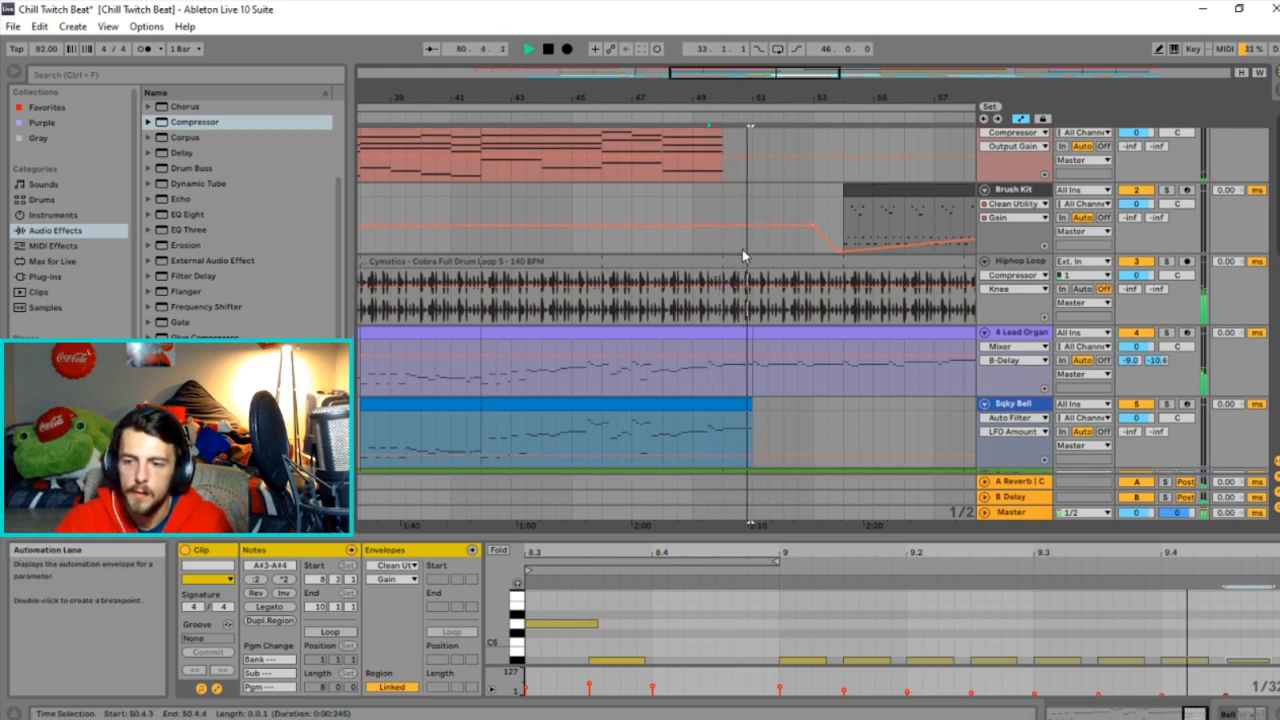
{"action": "double_click", "coordinate": [740, 72]}
{"action": "key", "text": "space"}
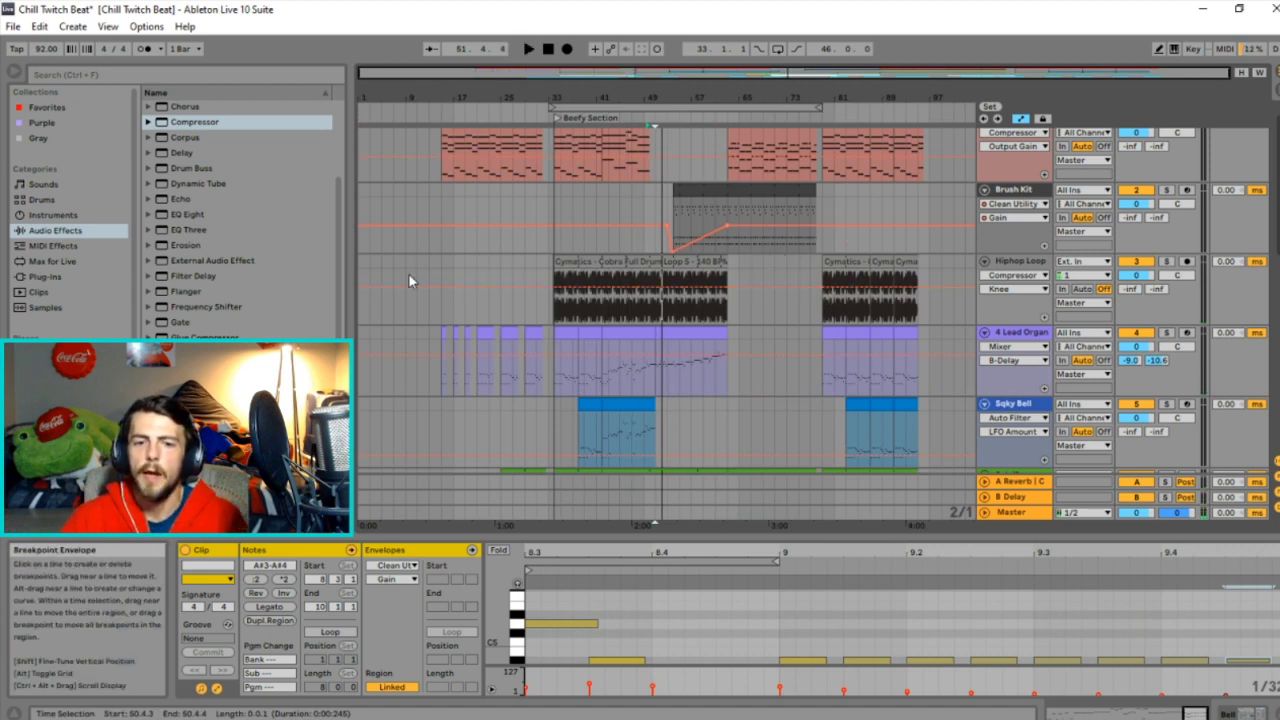
Play from bar 15 and raise the Master track's Limiter gain to 17.5 dB.
{"action": "left_click", "coordinate": [441, 266]}
{"action": "key", "text": "space"}
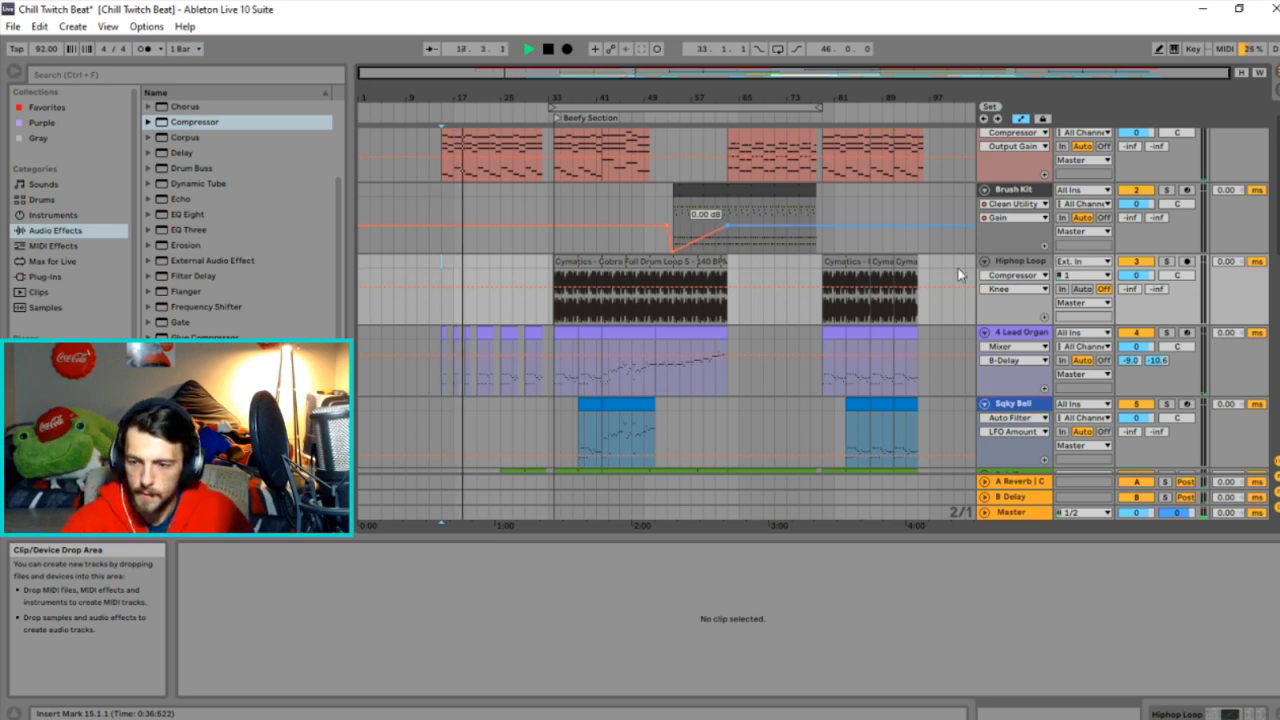
{"action": "left_click", "coordinate": [1026, 513]}
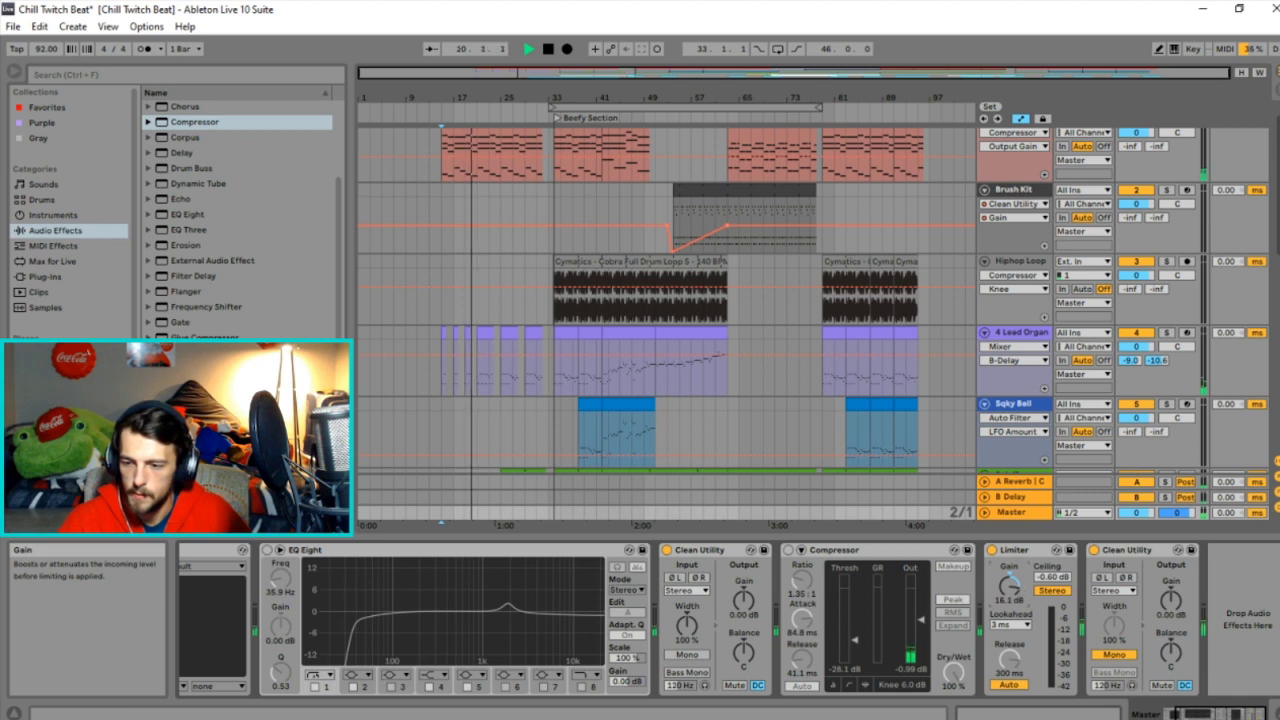
{"action": "left_click_drag", "start_coordinate": [1010, 588], "coordinate": [1010, 584]}
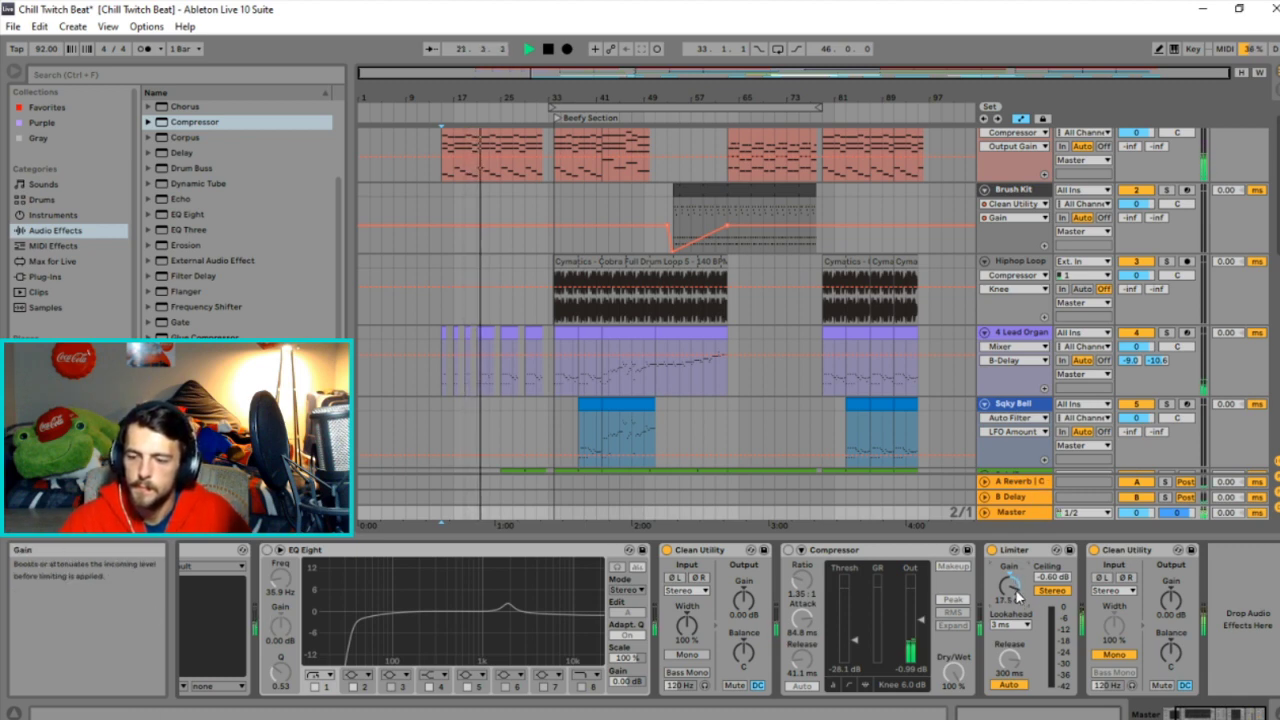
Lower the Clean Utility output gain on the Spare Track to -14.4 dB.
{"action": "scroll", "coordinate": [635, 340], "scroll_direction": "down", "scroll_amount": 10}
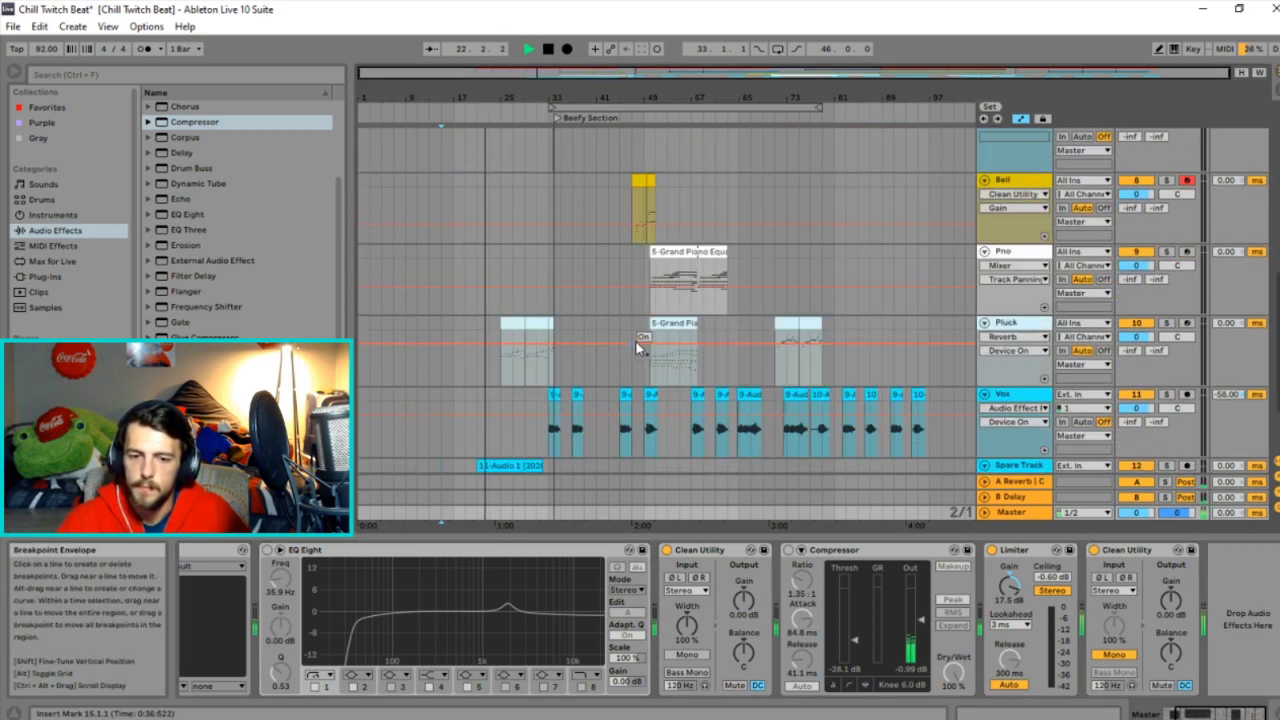
{"action": "left_click", "coordinate": [1034, 374]}
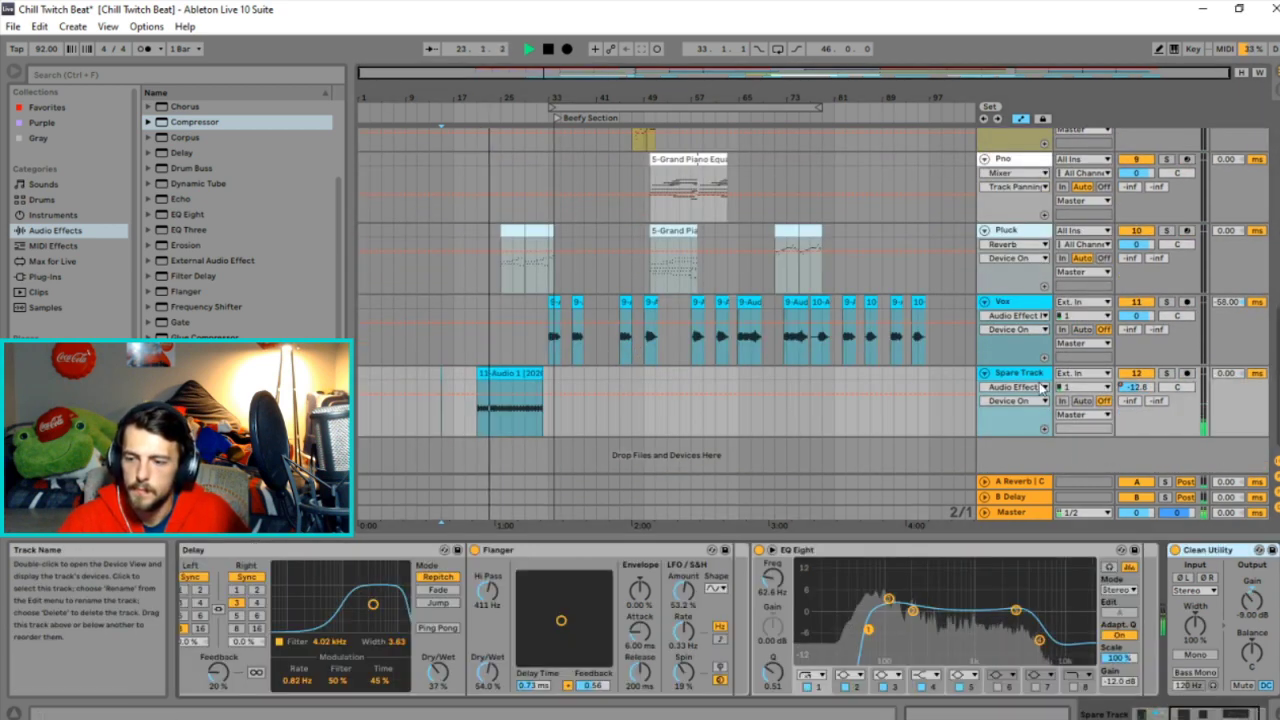
{"action": "left_click_drag", "start_coordinate": [1246, 600], "coordinate": [1246, 640]}
{"action": "left_click_drag", "start_coordinate": [1170, 606], "coordinate": [1168, 600]}
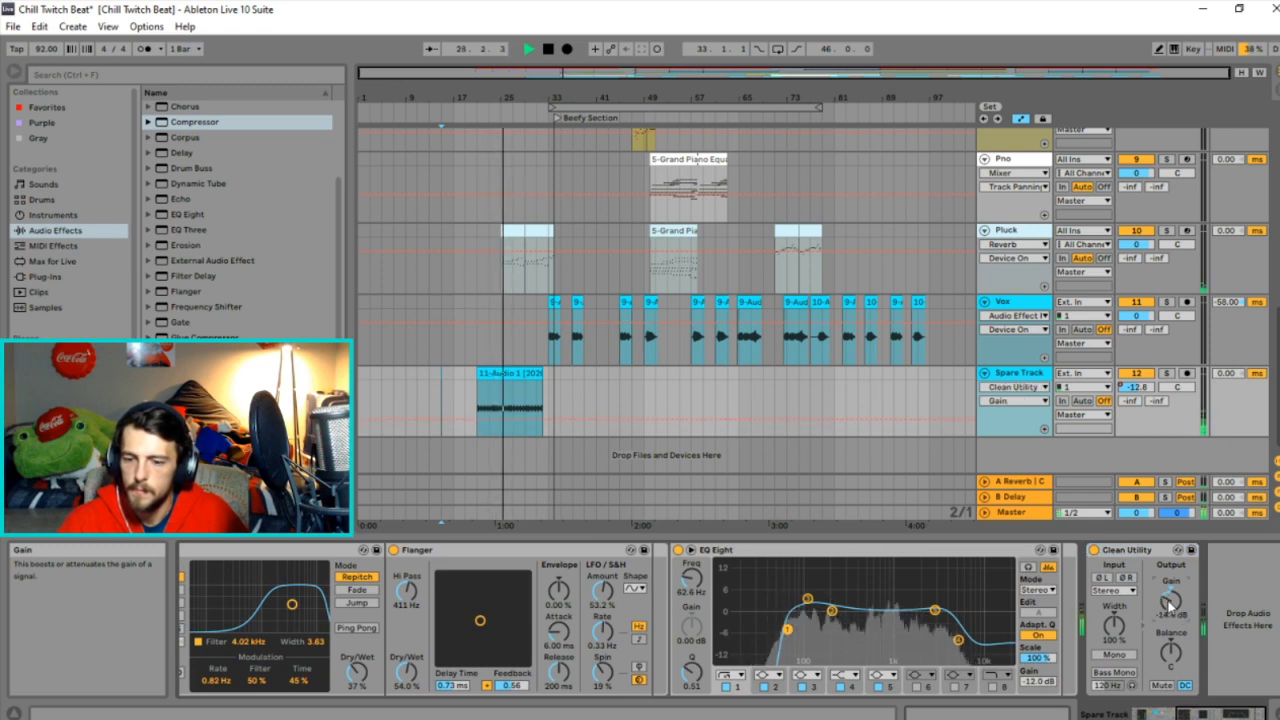
Raise the Operator filter frequency on the Sub/Bass track to 400 Hz.
{"action": "scroll", "coordinate": [627, 282], "scroll_direction": "up", "scroll_amount": 5}
{"action": "scroll", "coordinate": [627, 280], "scroll_direction": "up", "scroll_amount": 2}
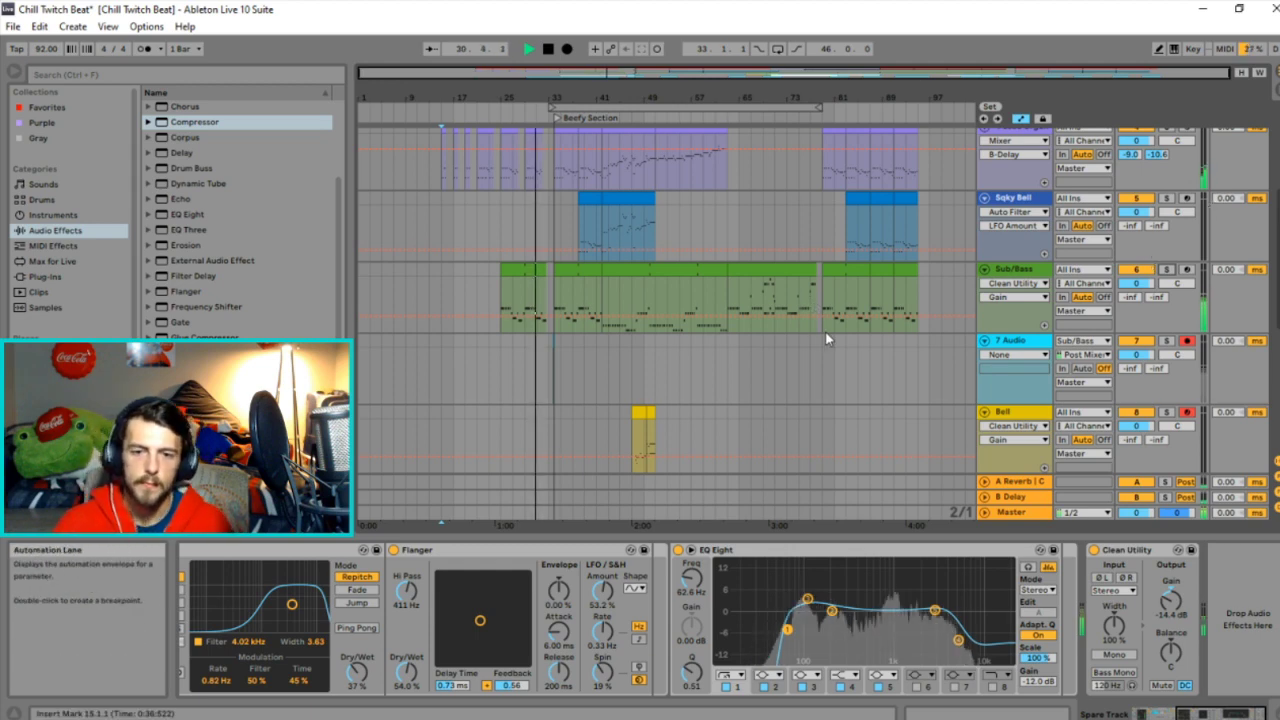
{"action": "left_click", "coordinate": [1012, 269]}
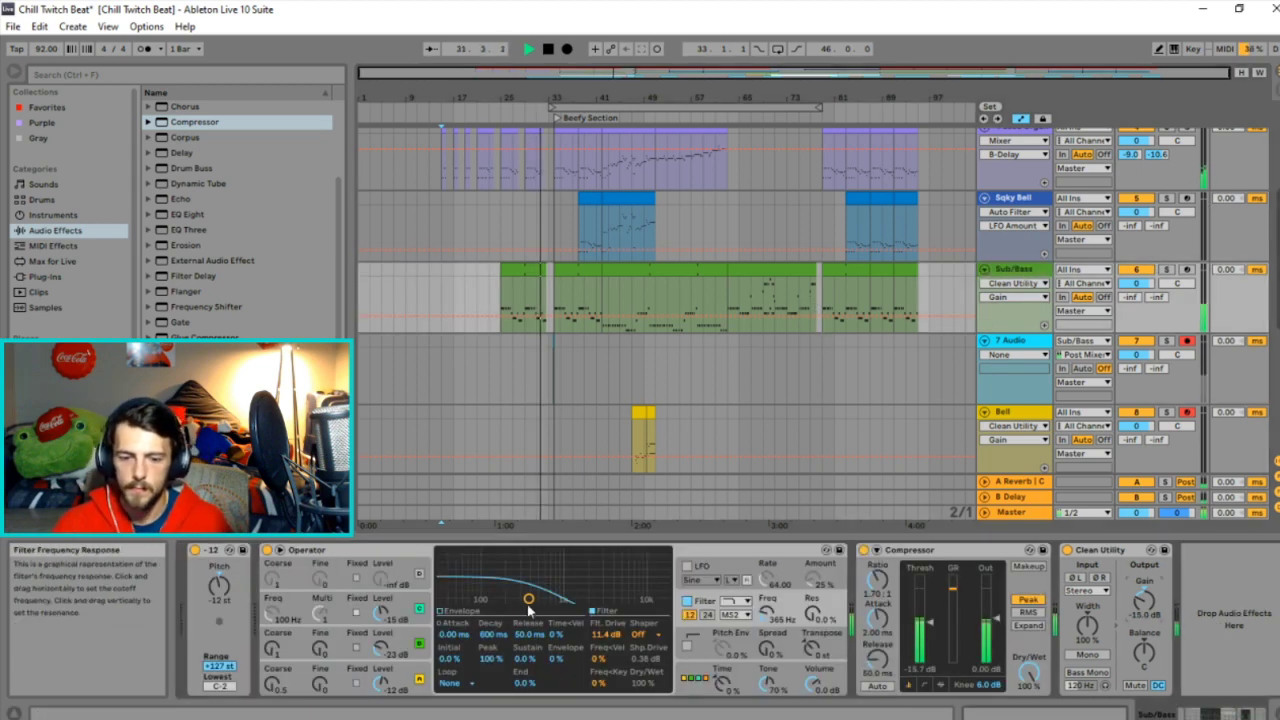
{"action": "left_click_drag", "start_coordinate": [528, 599], "coordinate": [531, 601]}
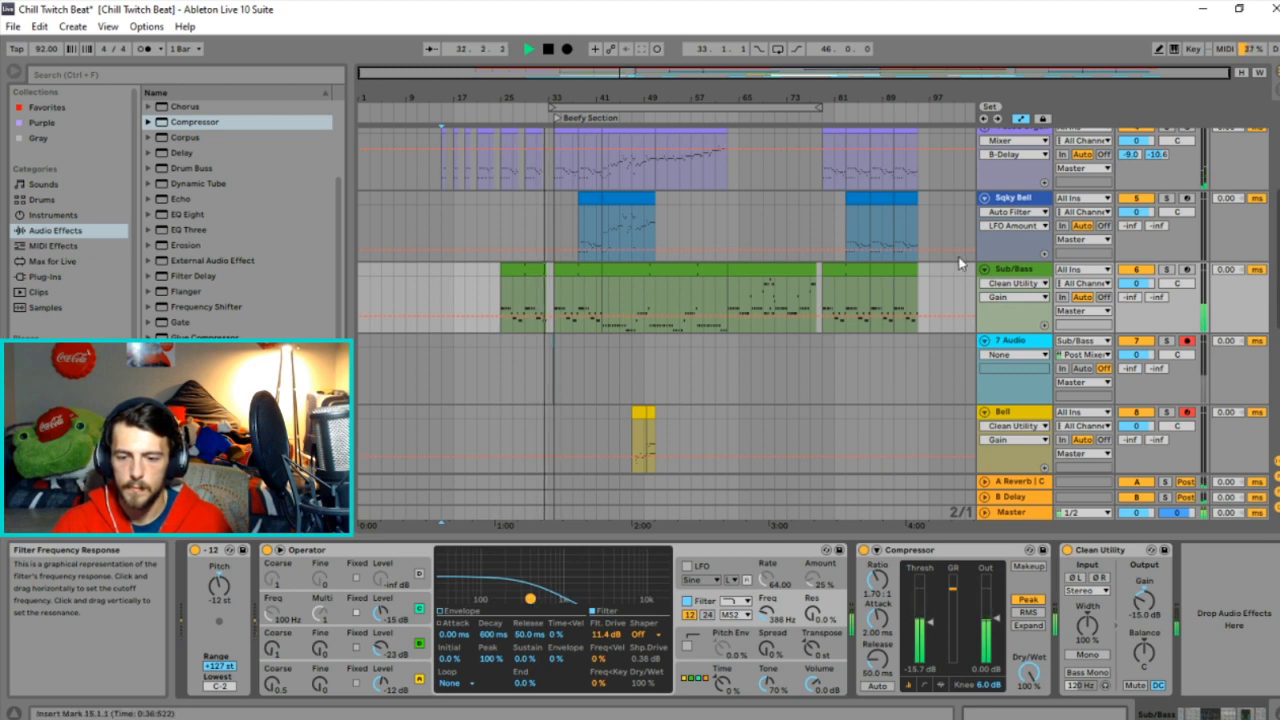
{"action": "left_click", "coordinate": [772, 617]}
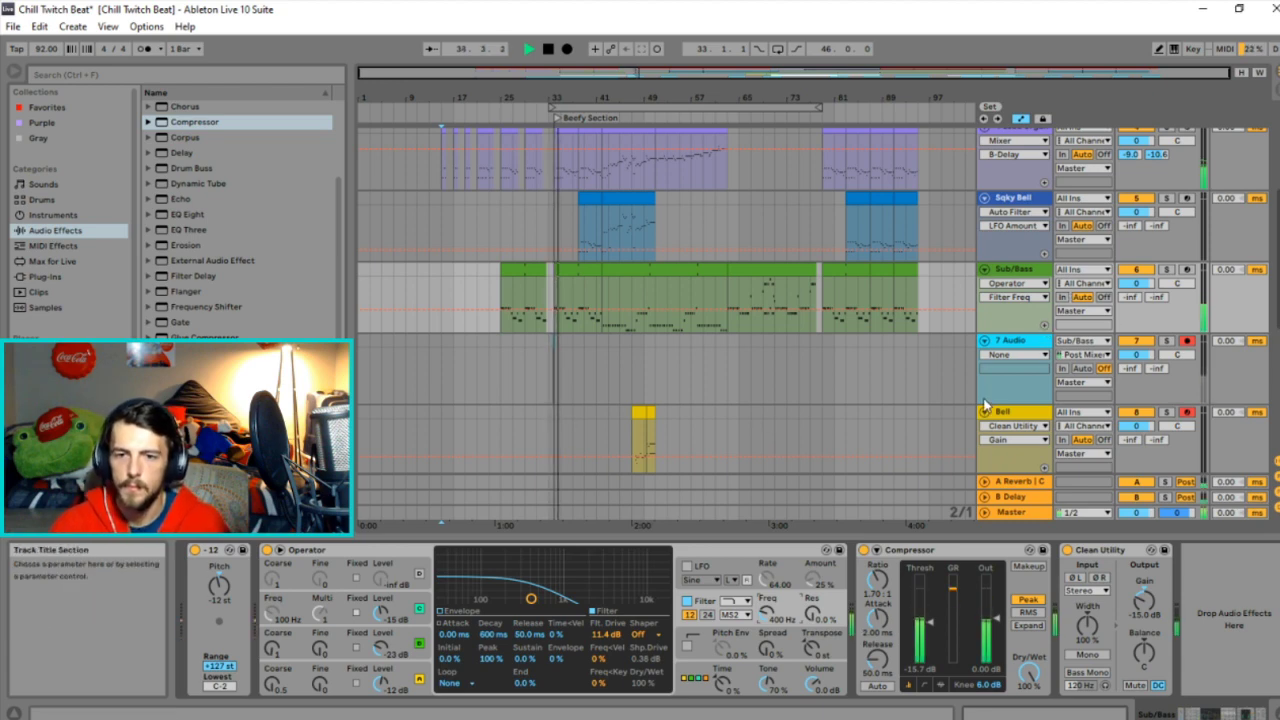
Review the tracks and listen to the arrangement from bar 67 and around the second Hiphop Loop entry at bar 79.
{"action": "scroll", "coordinate": [984, 402], "scroll_direction": "down", "scroll_amount": 5}
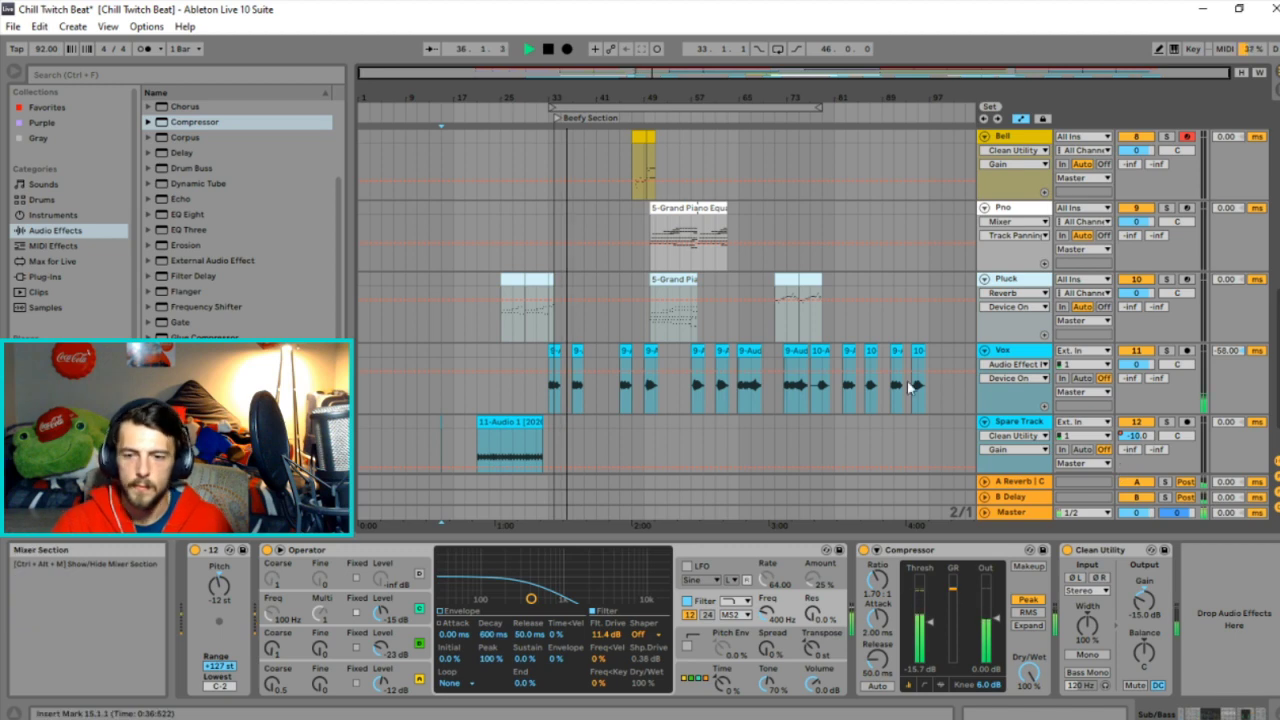
{"action": "scroll", "coordinate": [784, 310], "scroll_direction": "up", "scroll_amount": 2}
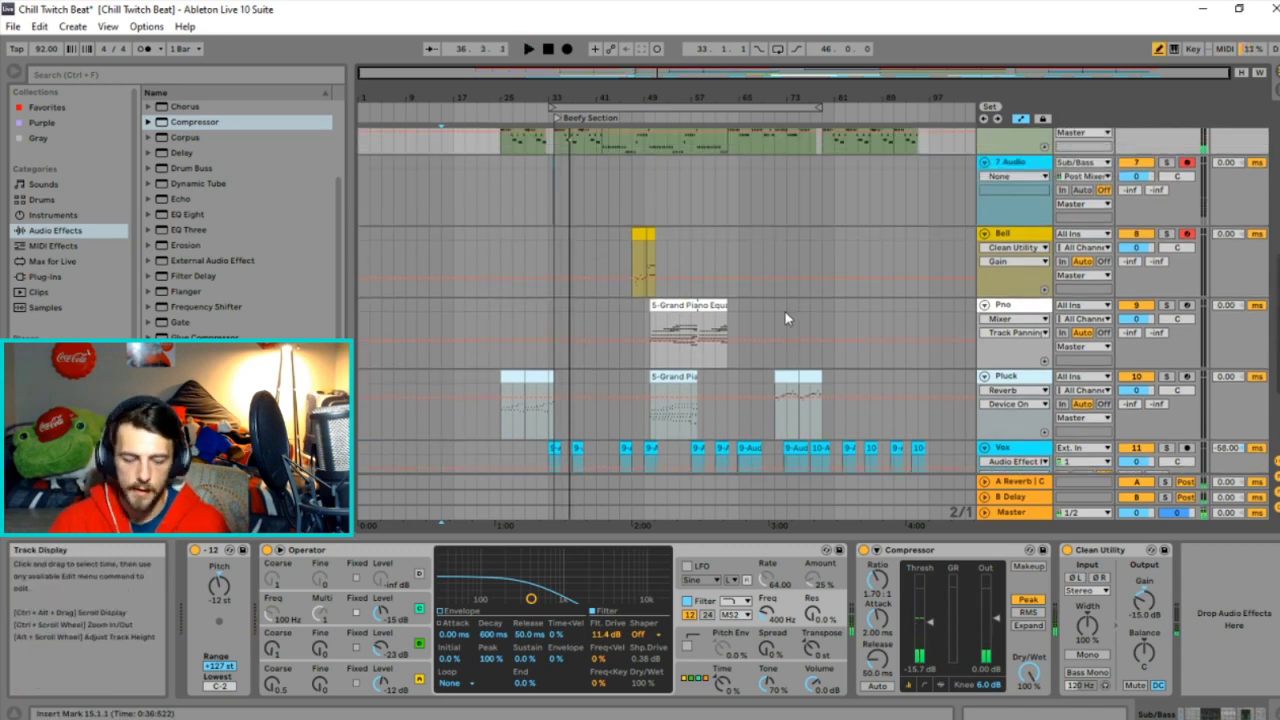
{"action": "scroll", "coordinate": [752, 174], "scroll_direction": "up", "scroll_amount": 2}
{"action": "scroll", "coordinate": [760, 205], "scroll_direction": "up", "scroll_amount": 2}
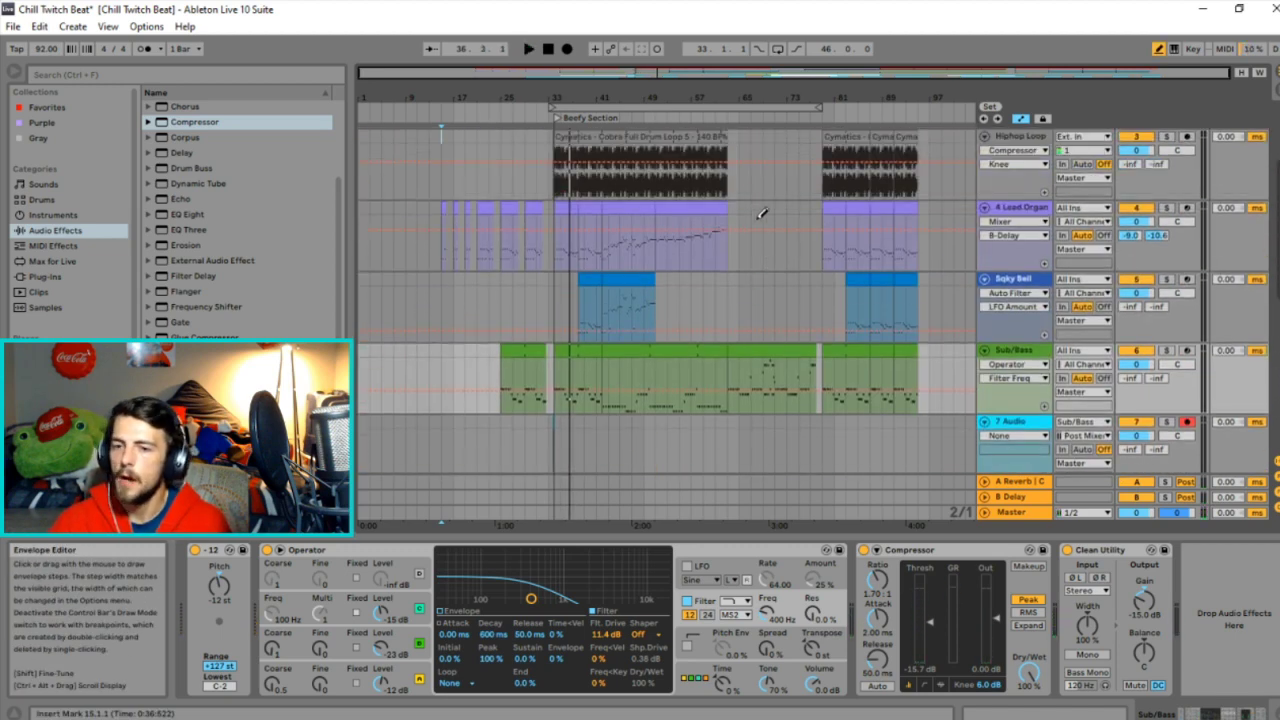
{"action": "scroll", "coordinate": [757, 220], "scroll_direction": "up", "scroll_amount": 3}
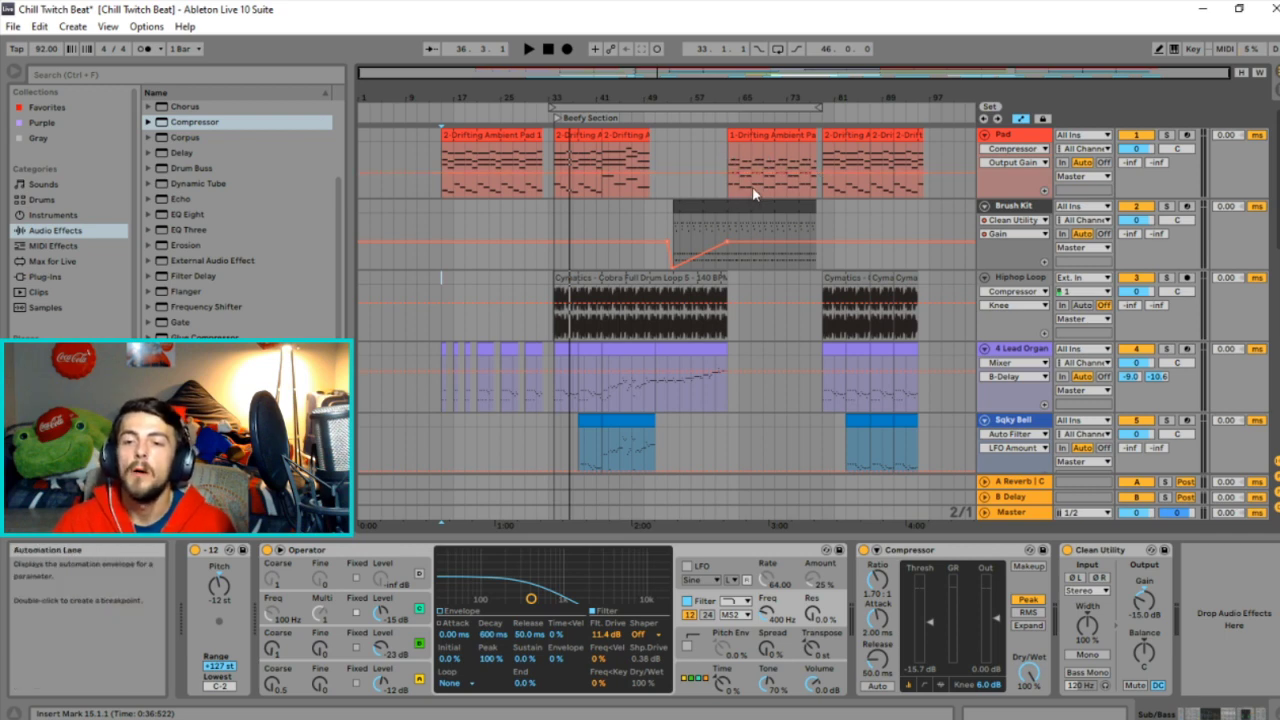
{"action": "left_click", "coordinate": [754, 195]}
{"action": "key", "text": "space"}
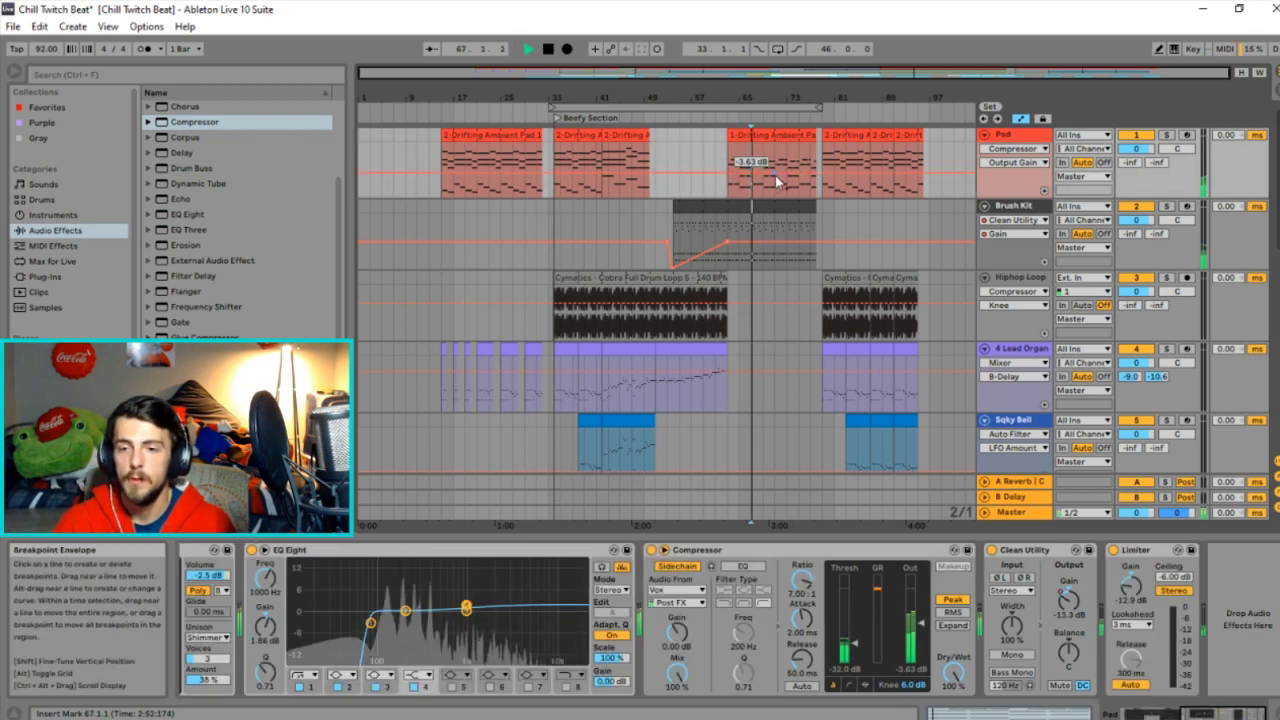
{"action": "left_click", "coordinate": [822, 295]}
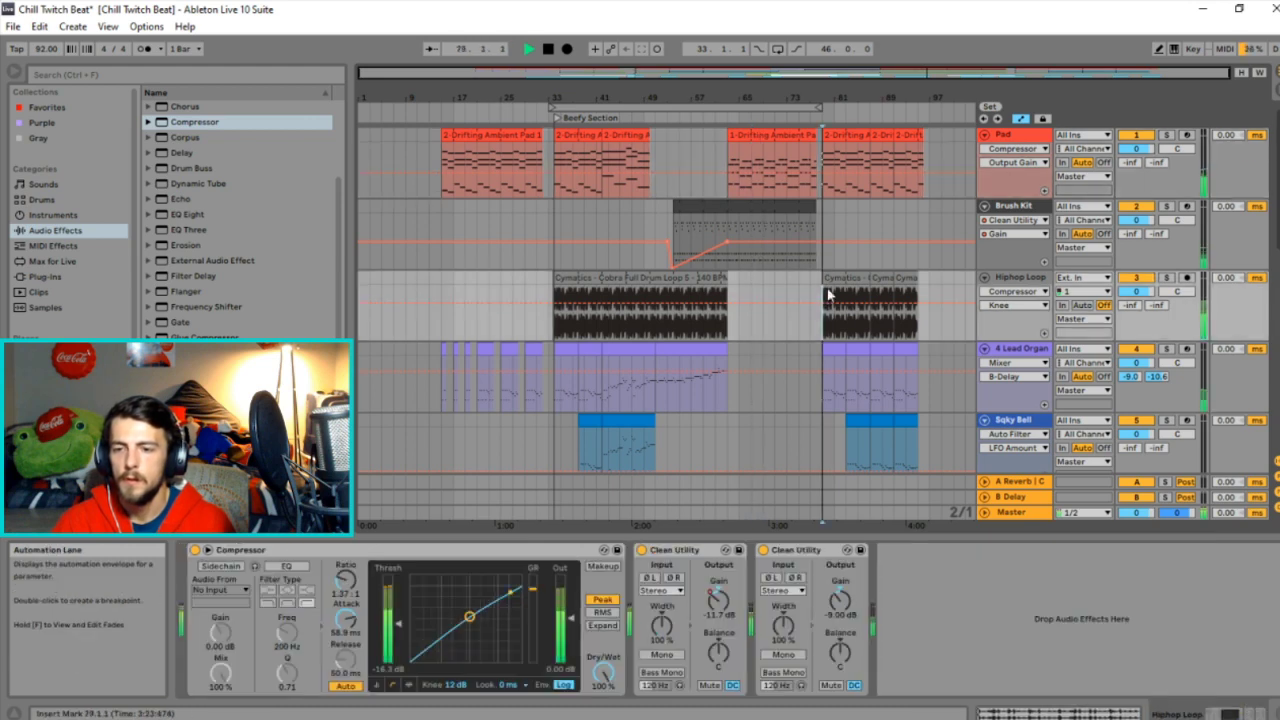
{"action": "key", "text": "space"}
{"action": "left_click", "coordinate": [806, 283]}
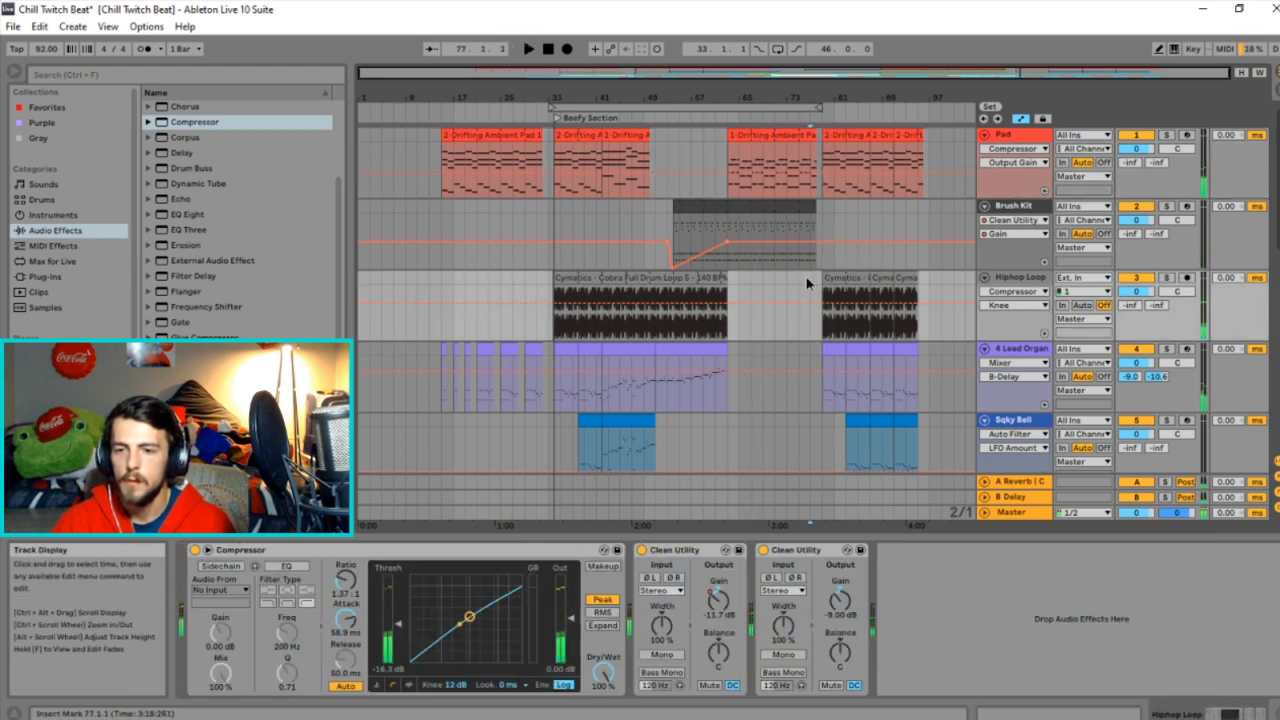
Play from about bar 75 and turn off Mono in the last Clean Utility on the Master track.
{"action": "key", "text": "space"}
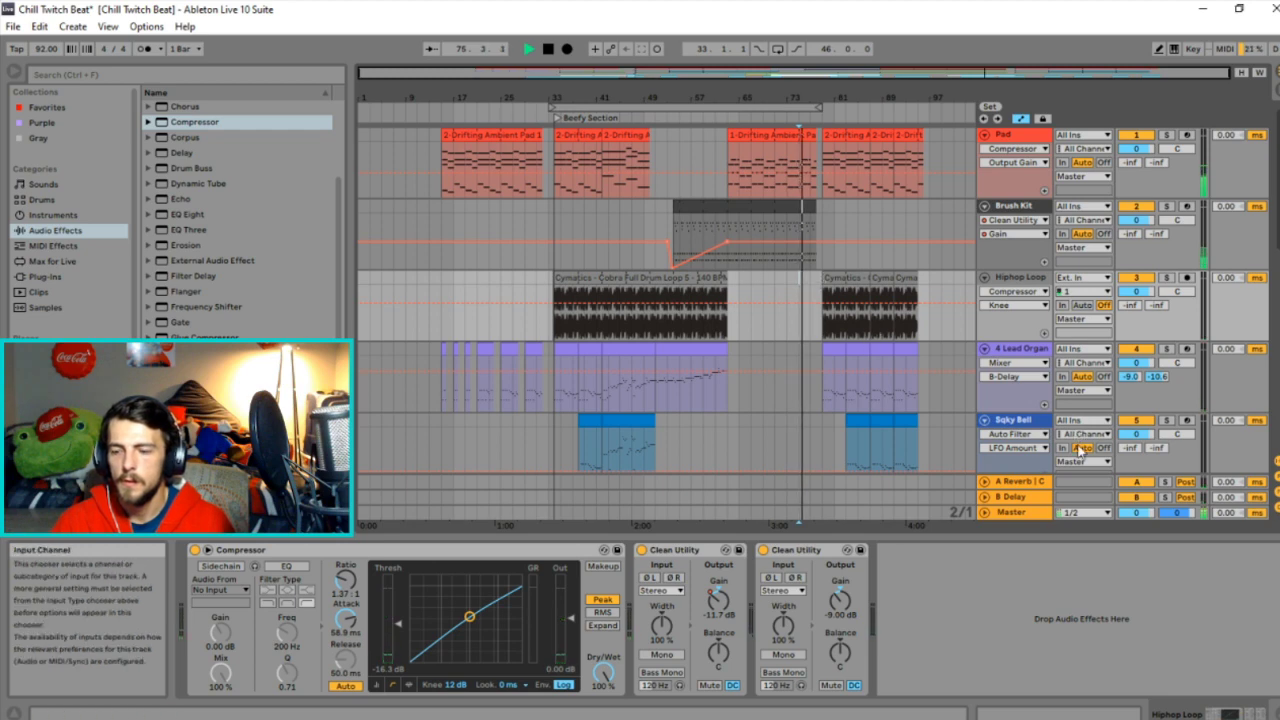
{"action": "left_click", "coordinate": [1017, 513]}
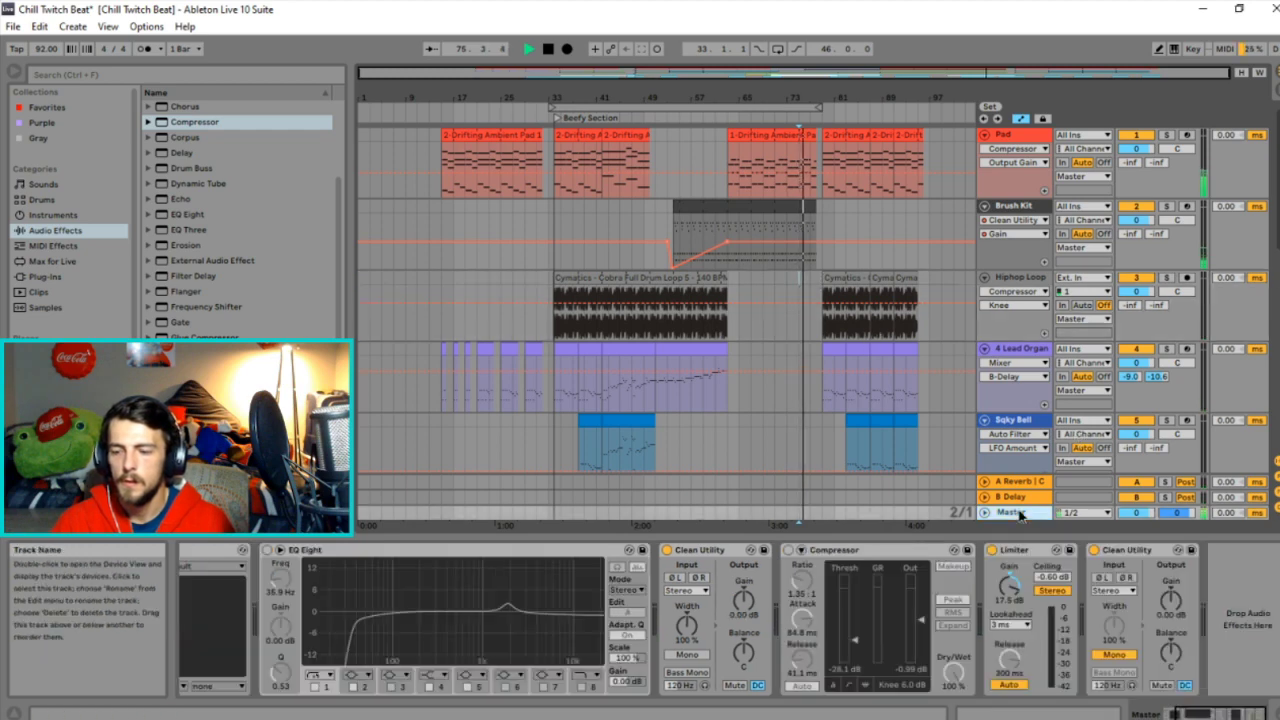
{"action": "left_click", "coordinate": [1113, 655]}
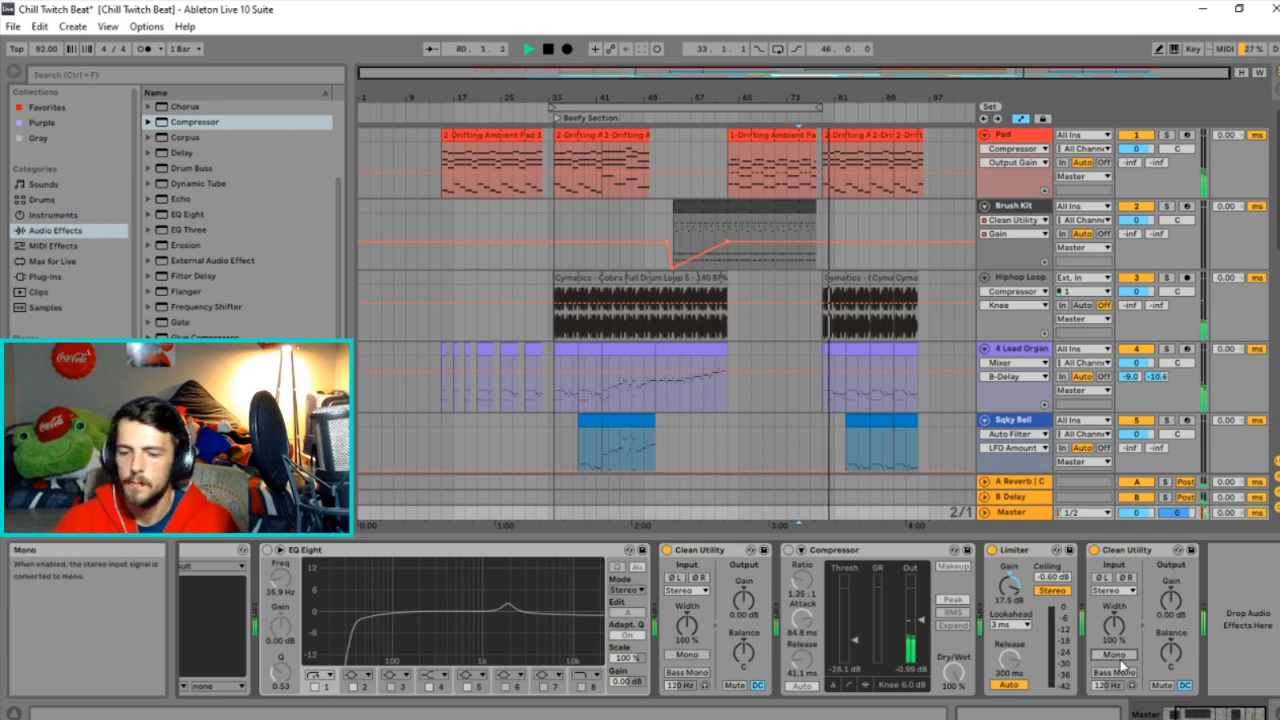
Play the Beefy Section from its start at bar 33.
{"action": "left_click", "coordinate": [564, 224]}
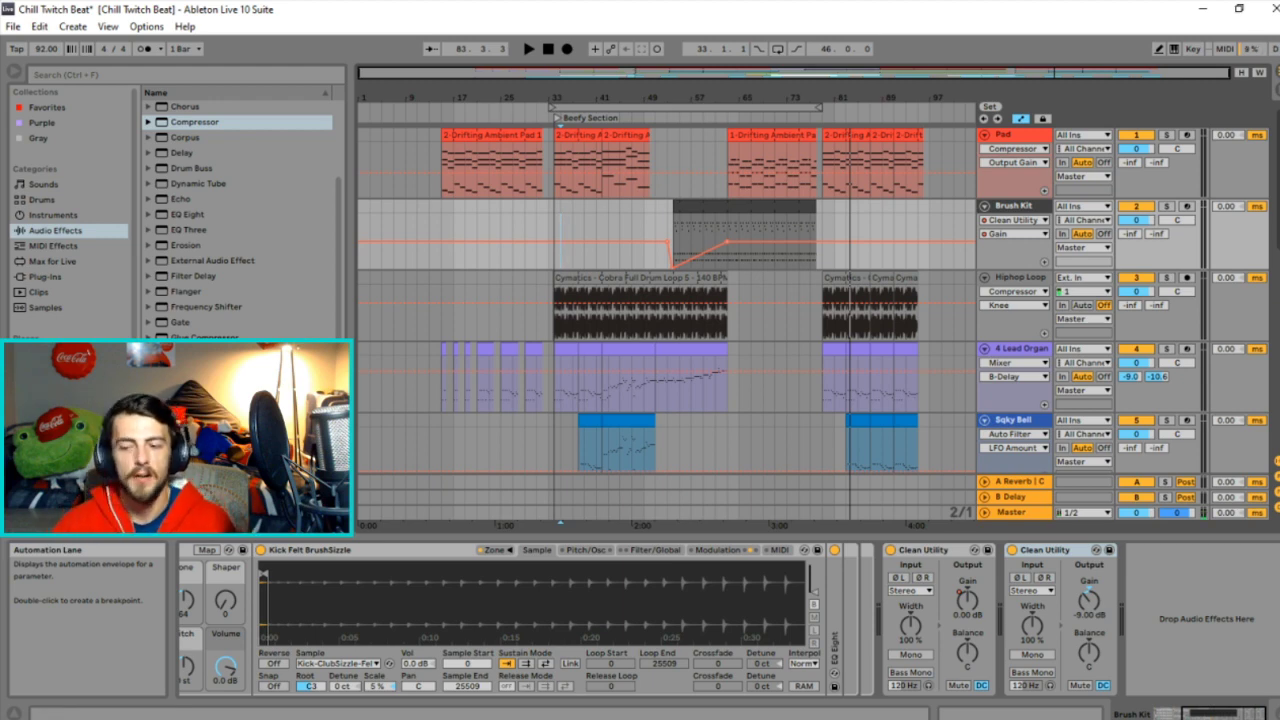
{"action": "left_click", "coordinate": [556, 344]}
{"action": "key", "text": "space"}
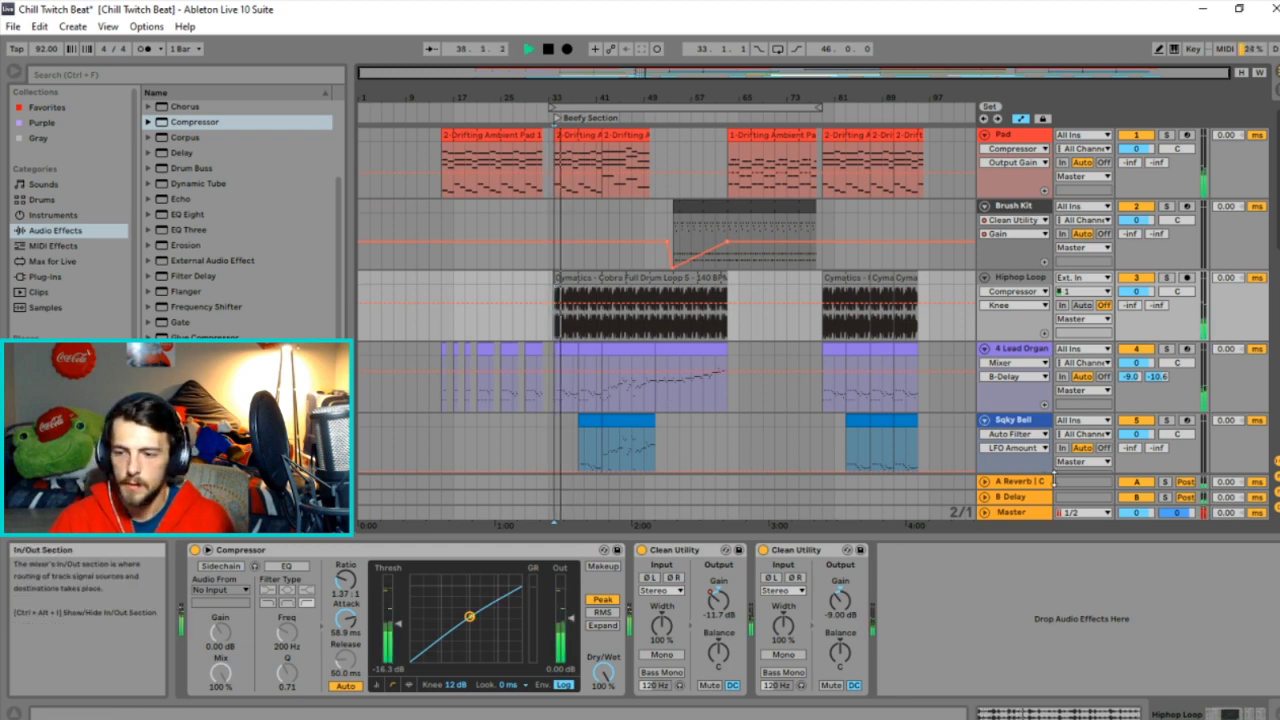
Delete the Nova67P-x64 and EQ Eight devices from the Master track, and select its Compressor.
{"action": "left_click", "coordinate": [1045, 512]}
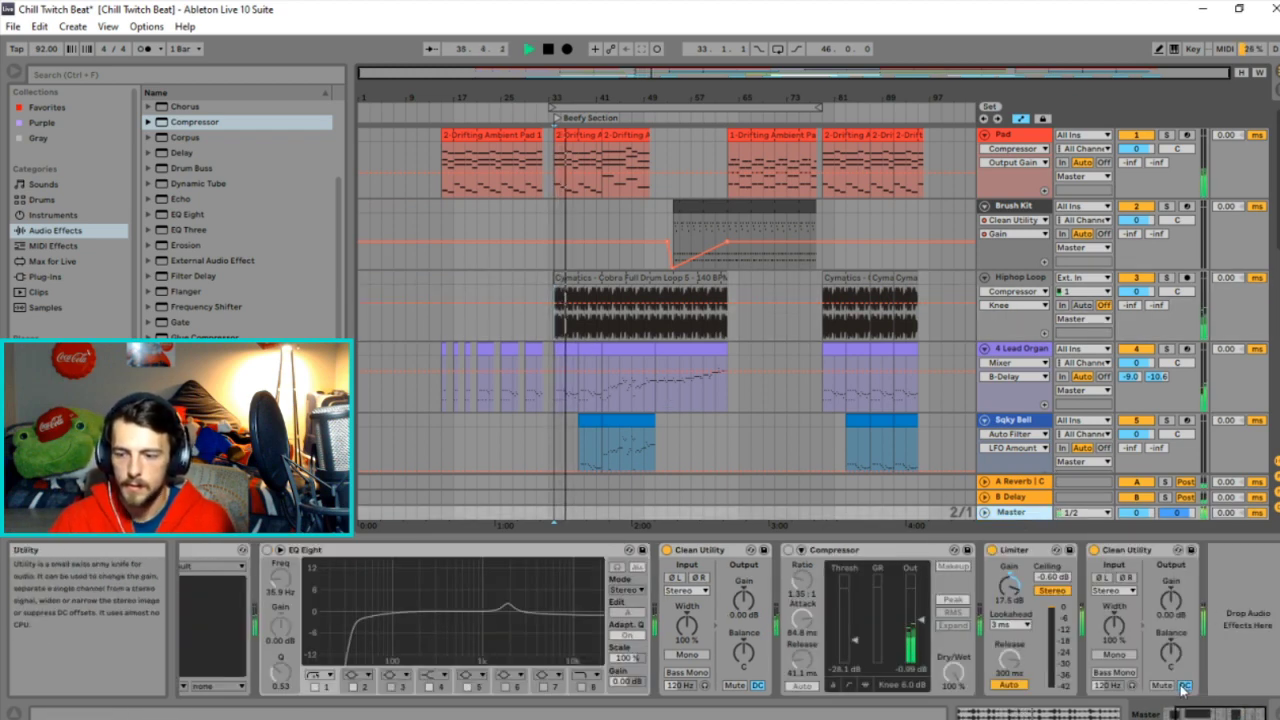
{"action": "left_click", "coordinate": [1184, 714]}
{"action": "left_click", "coordinate": [295, 556]}
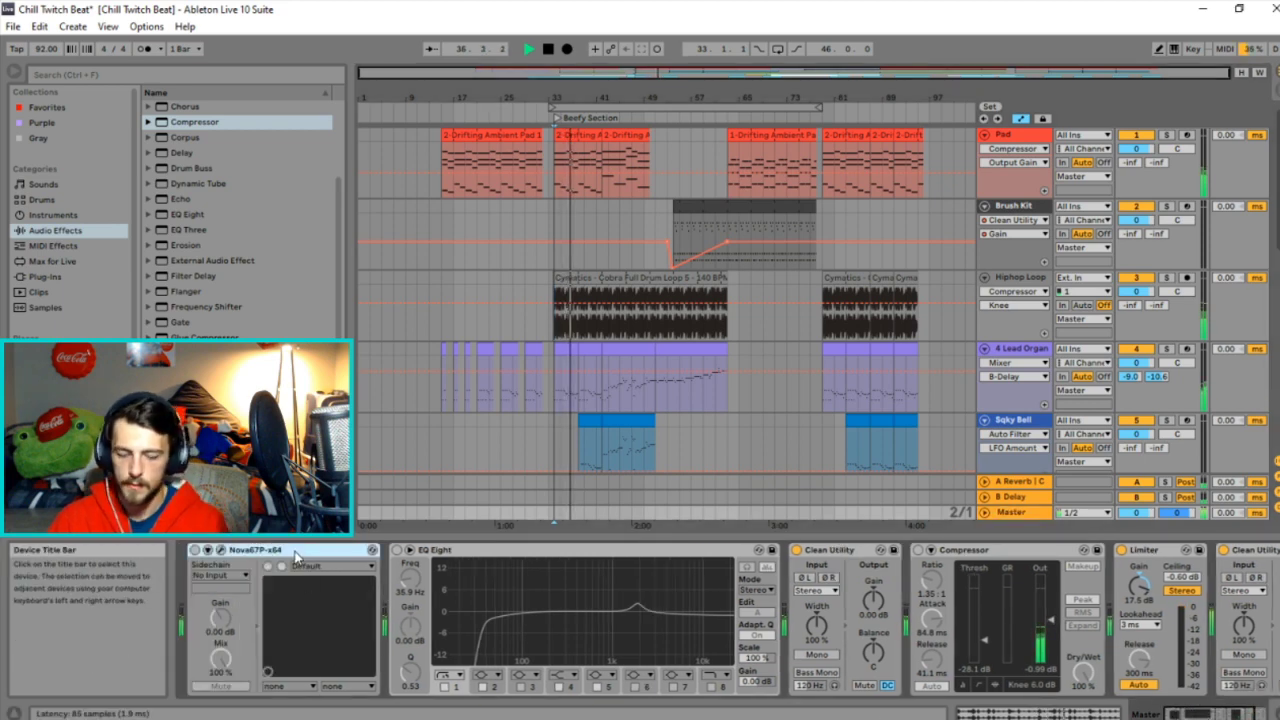
{"action": "key", "text": "Delete"}
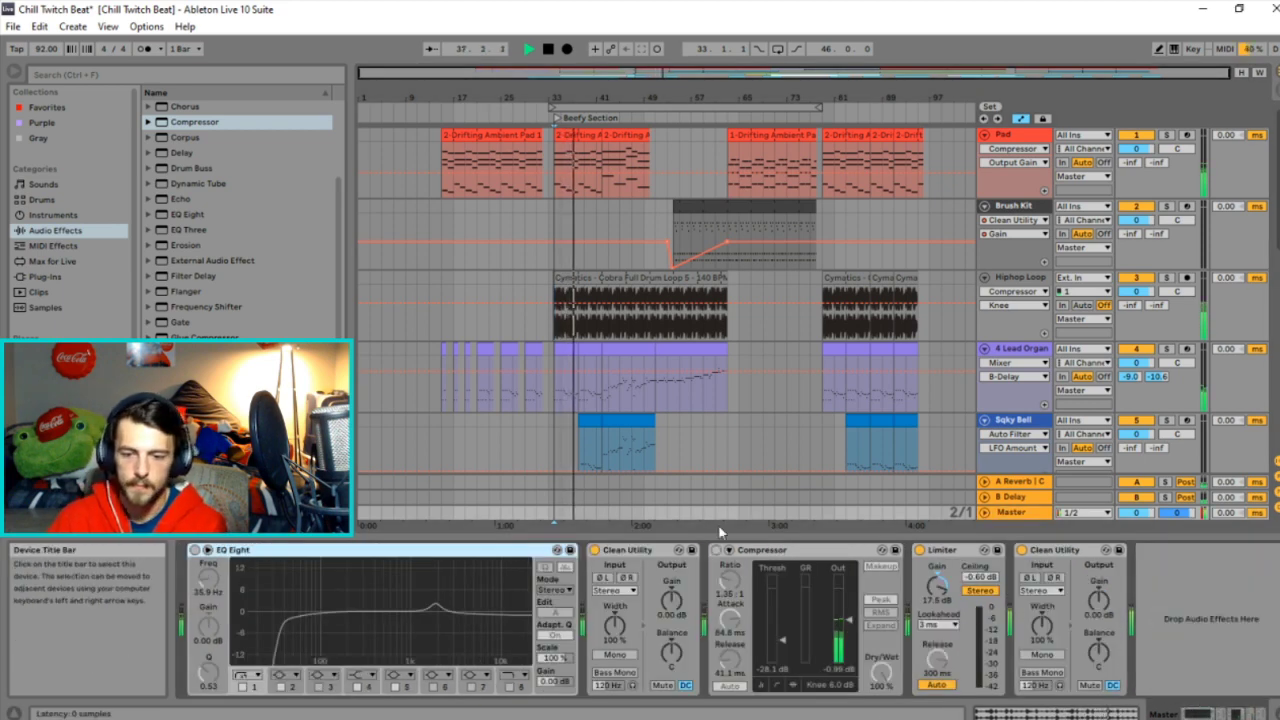
{"action": "key", "text": "Delete"}
{"action": "left_click", "coordinate": [418, 550]}
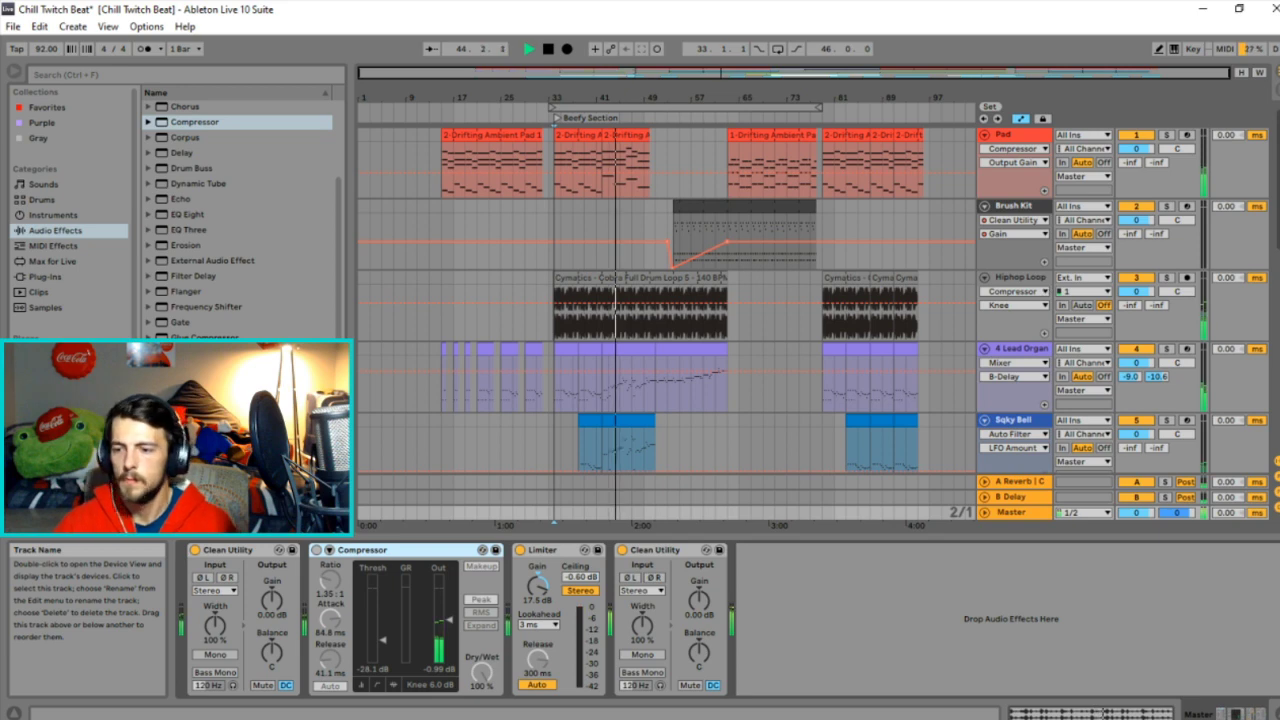
Set the first Clean Utility's gain on the Sqky Bell track to -17.9 dB and delete that track's second Clean Utility.
{"action": "left_click", "coordinate": [1013, 420]}
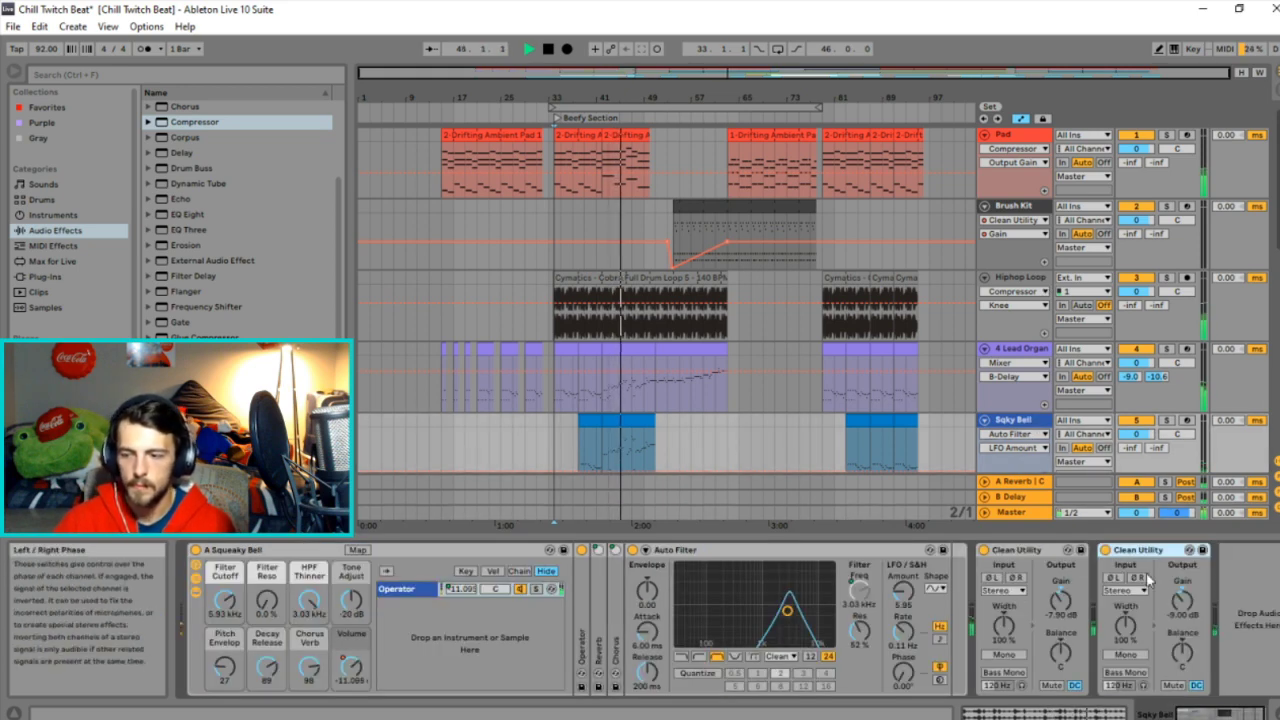
{"action": "left_click", "coordinate": [1182, 616]}
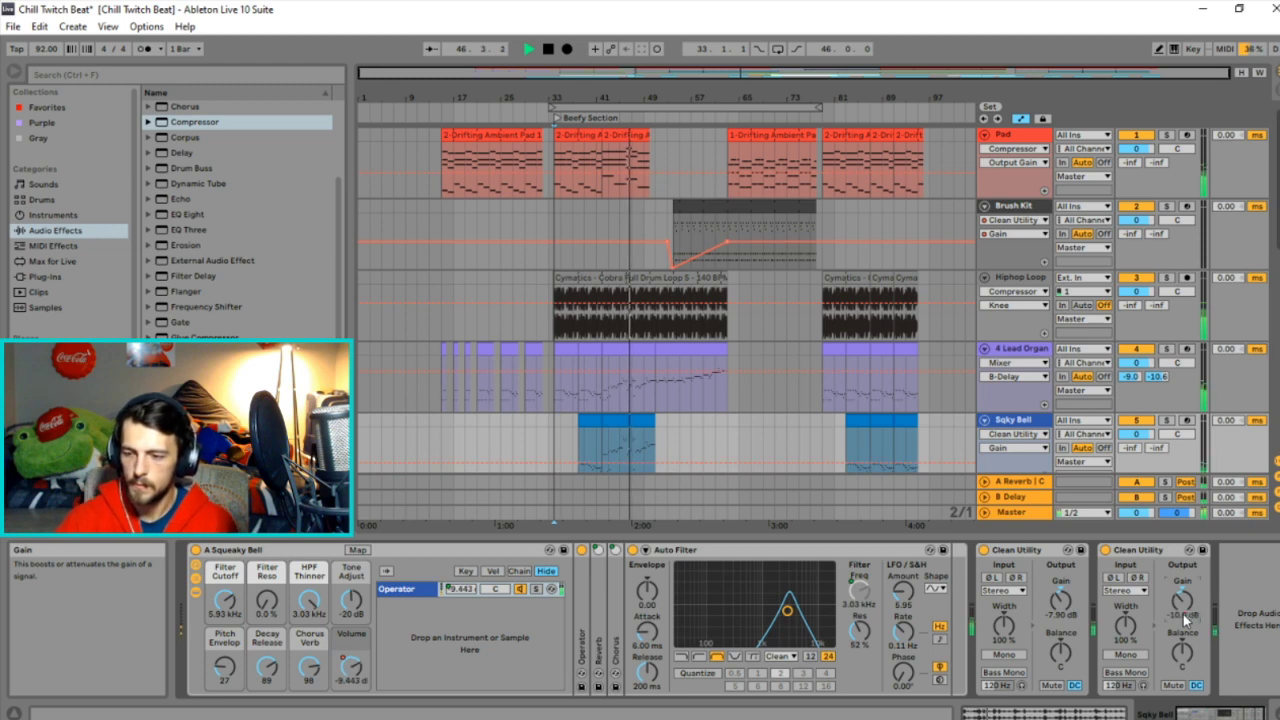
{"action": "left_click", "coordinate": [1052, 612]}
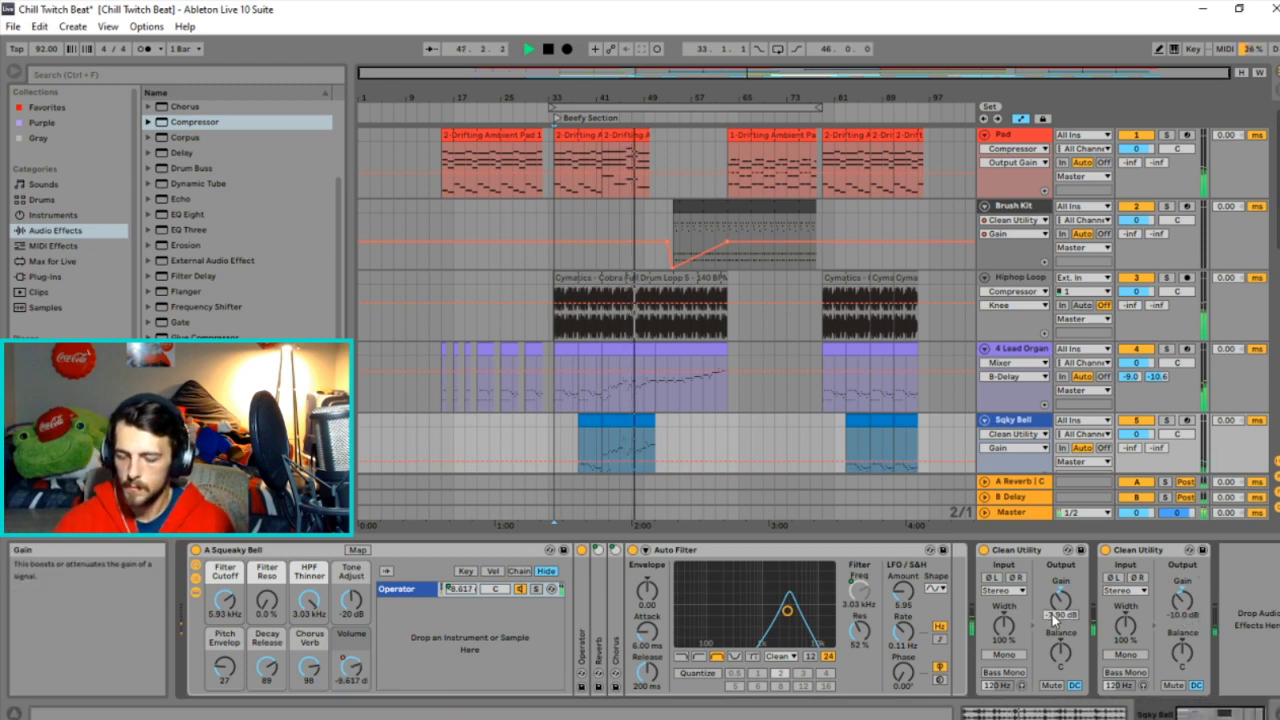
{"action": "type", "text": "-17.9"}
{"action": "key", "text": "Return"}
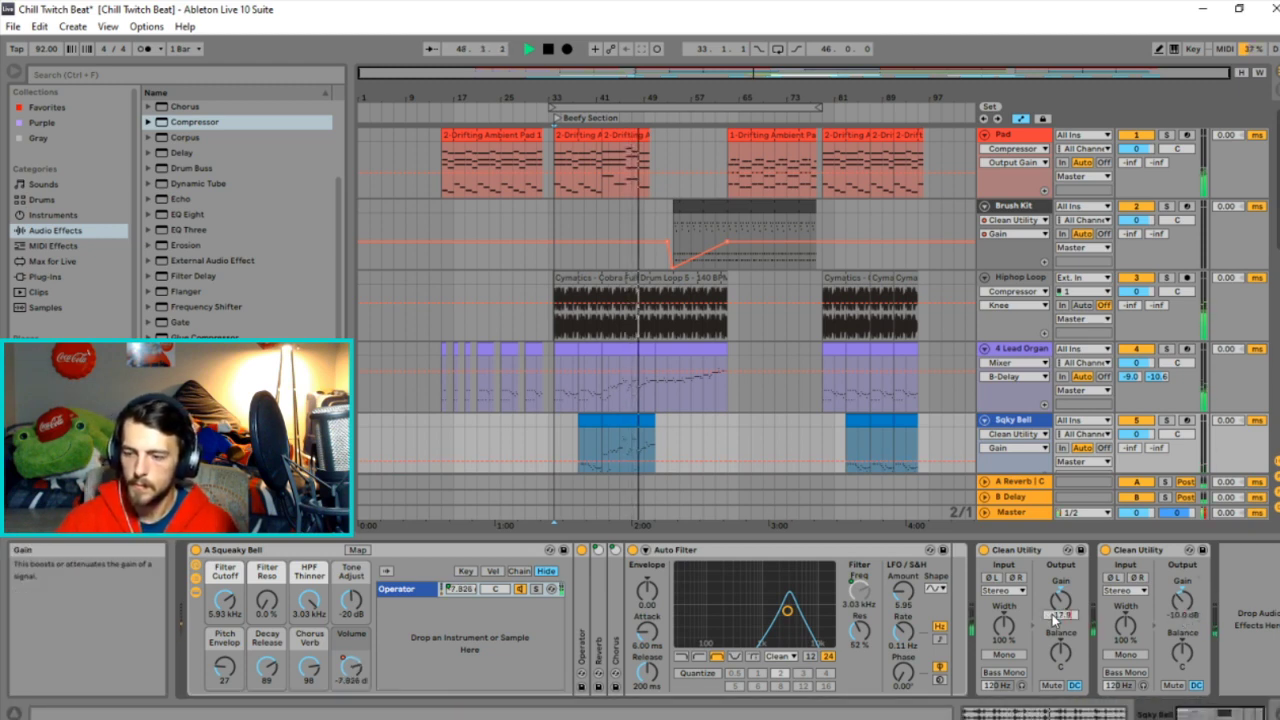
{"action": "left_click", "coordinate": [1138, 553]}
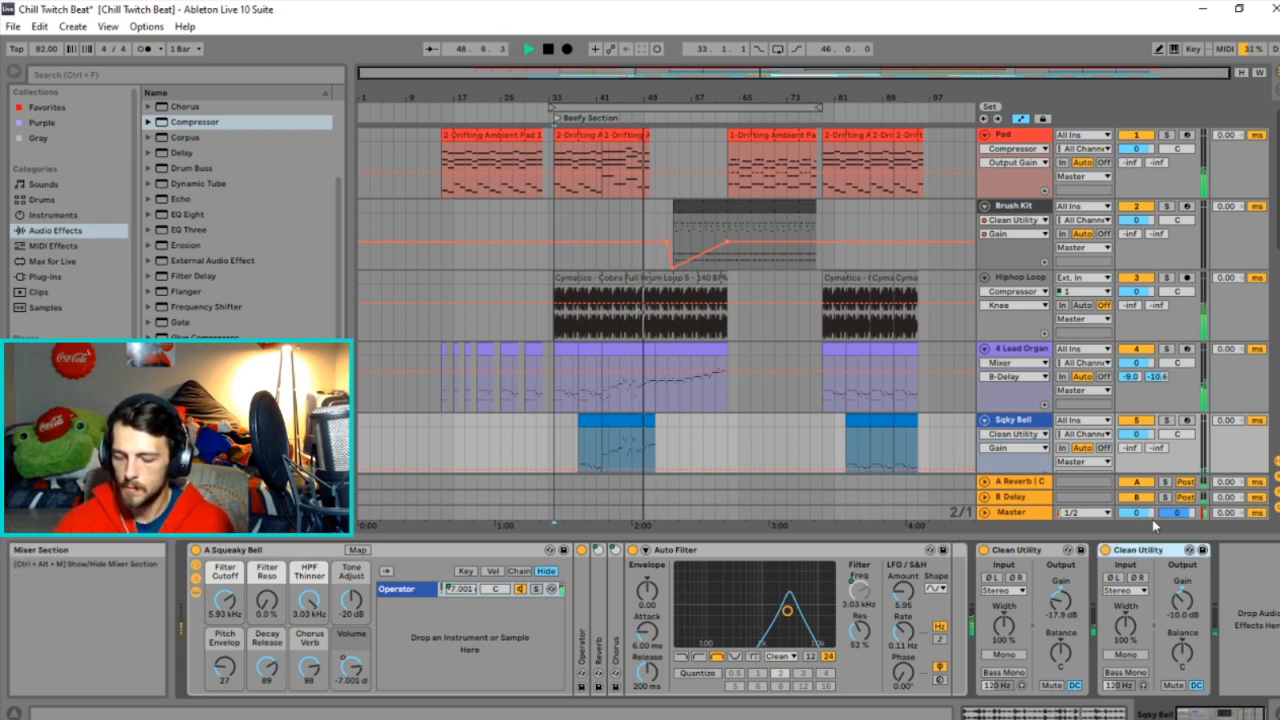
{"action": "key", "text": "Delete"}
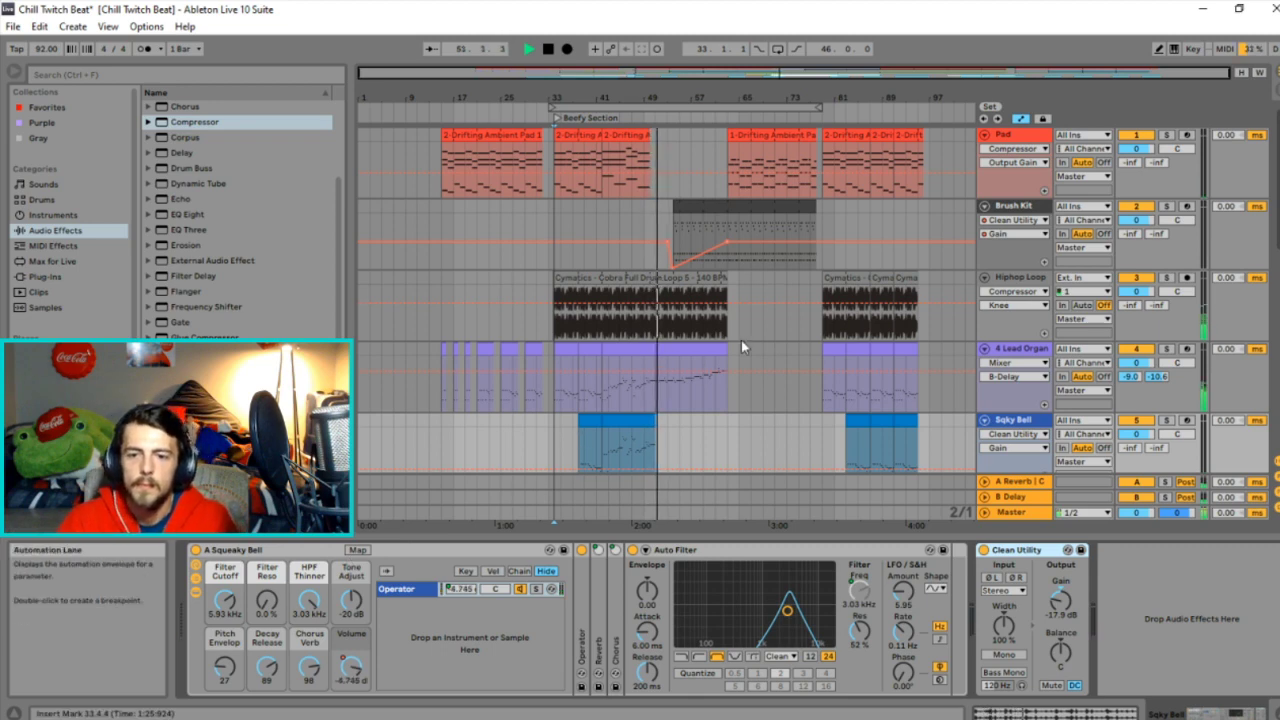
Solo the Pno track and add an EQ Eight after the Clean Utility in its effects chain.
{"action": "scroll", "coordinate": [777, 396], "scroll_direction": "down", "scroll_amount": 5}
{"action": "scroll", "coordinate": [836, 300], "scroll_direction": "down", "scroll_amount": 5}
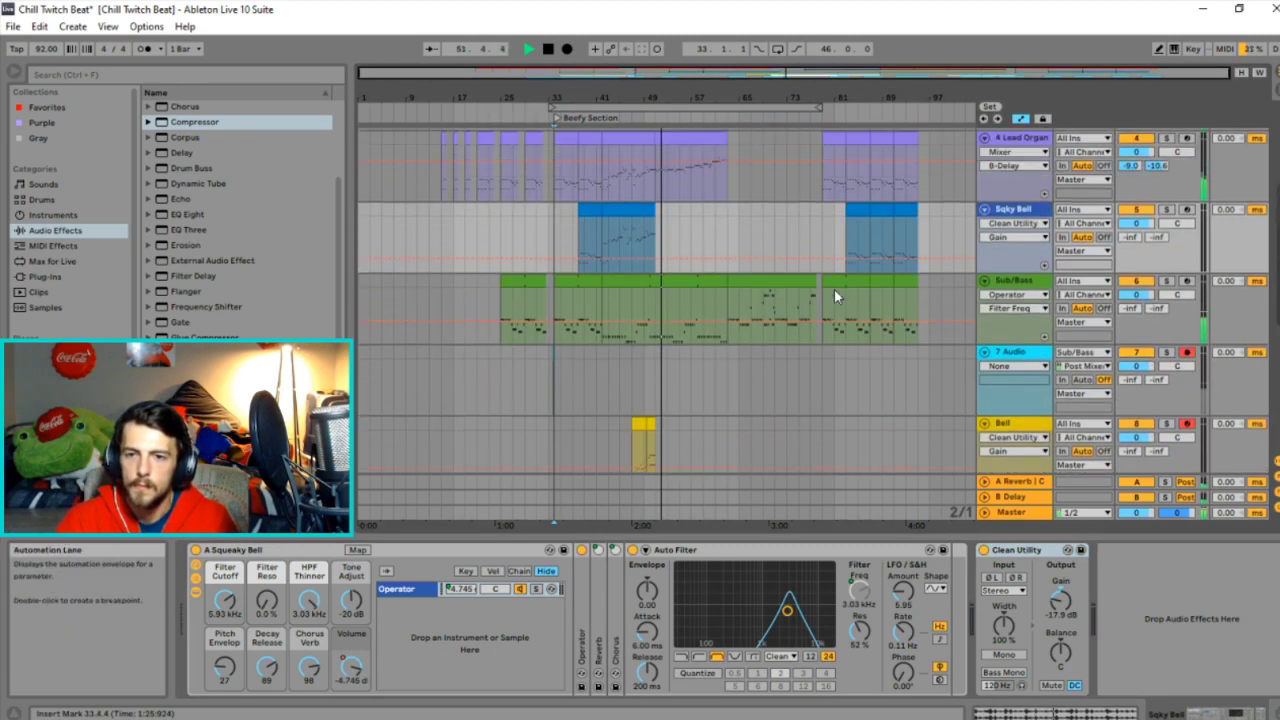
{"action": "left_click", "coordinate": [1166, 316]}
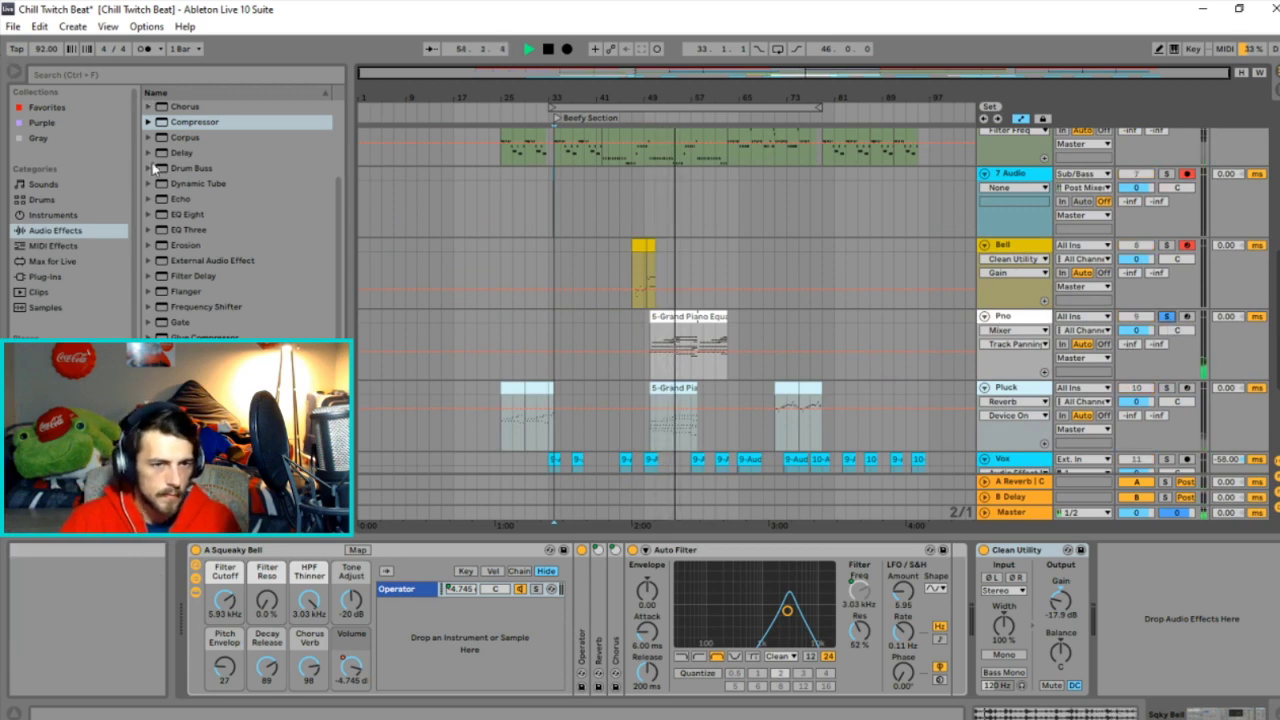
{"action": "left_click_drag", "start_coordinate": [192, 214], "coordinate": [1017, 581]}
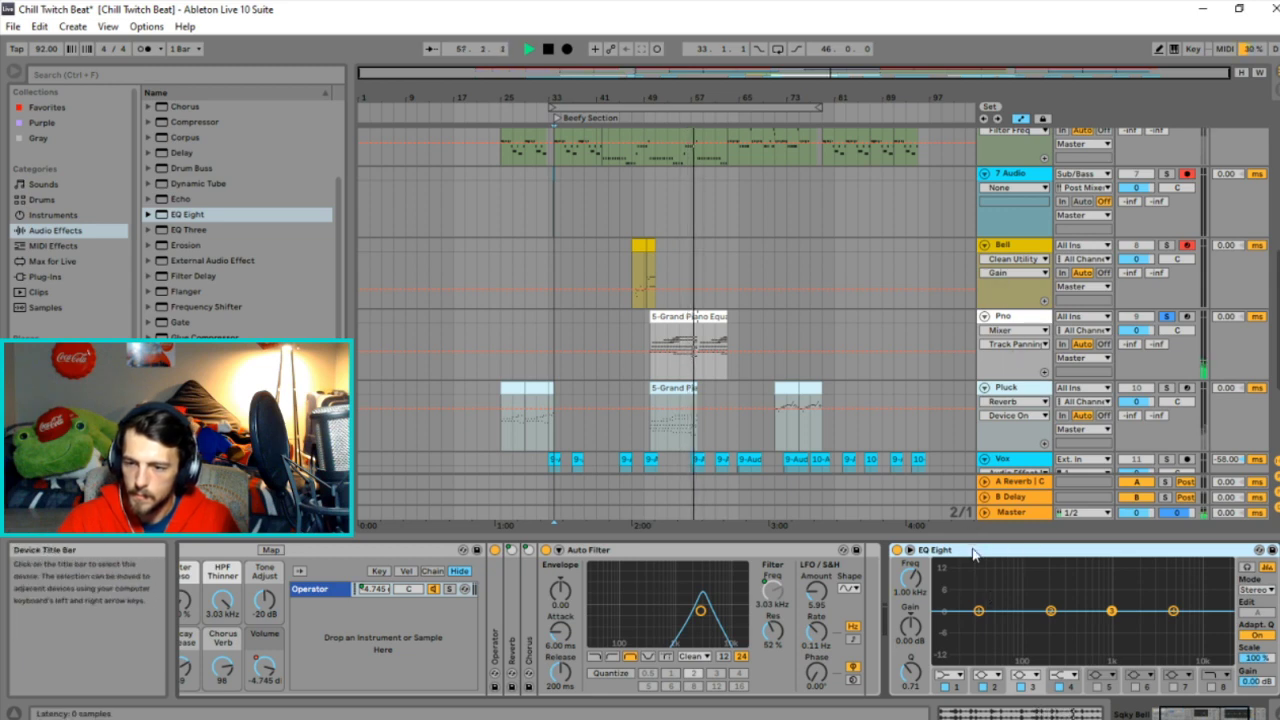
{"action": "left_click", "coordinate": [1013, 318]}
{"action": "scroll", "coordinate": [1113, 632], "scroll_direction": "down", "scroll_amount": 5}
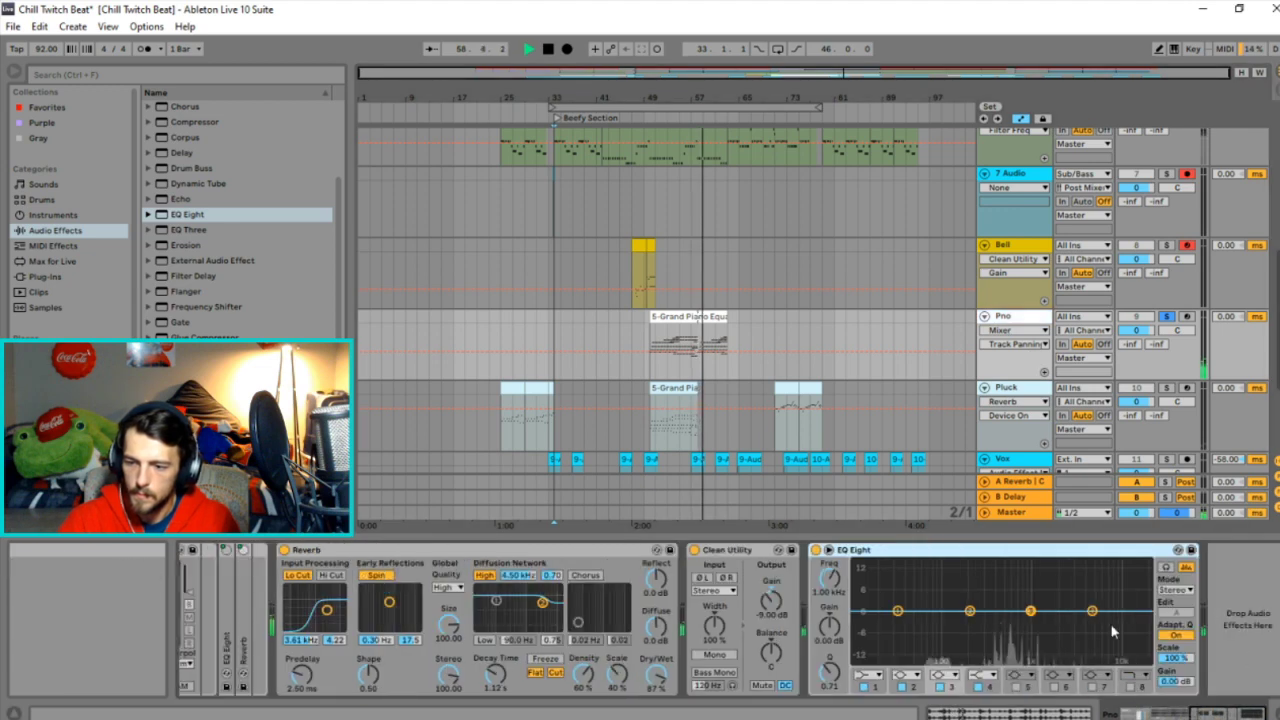
Try different frequency and gain positions for band 1 of the Pno EQ Eight while playing the piano from bar 50.
{"action": "left_click_drag", "start_coordinate": [897, 610], "coordinate": [956, 562]}
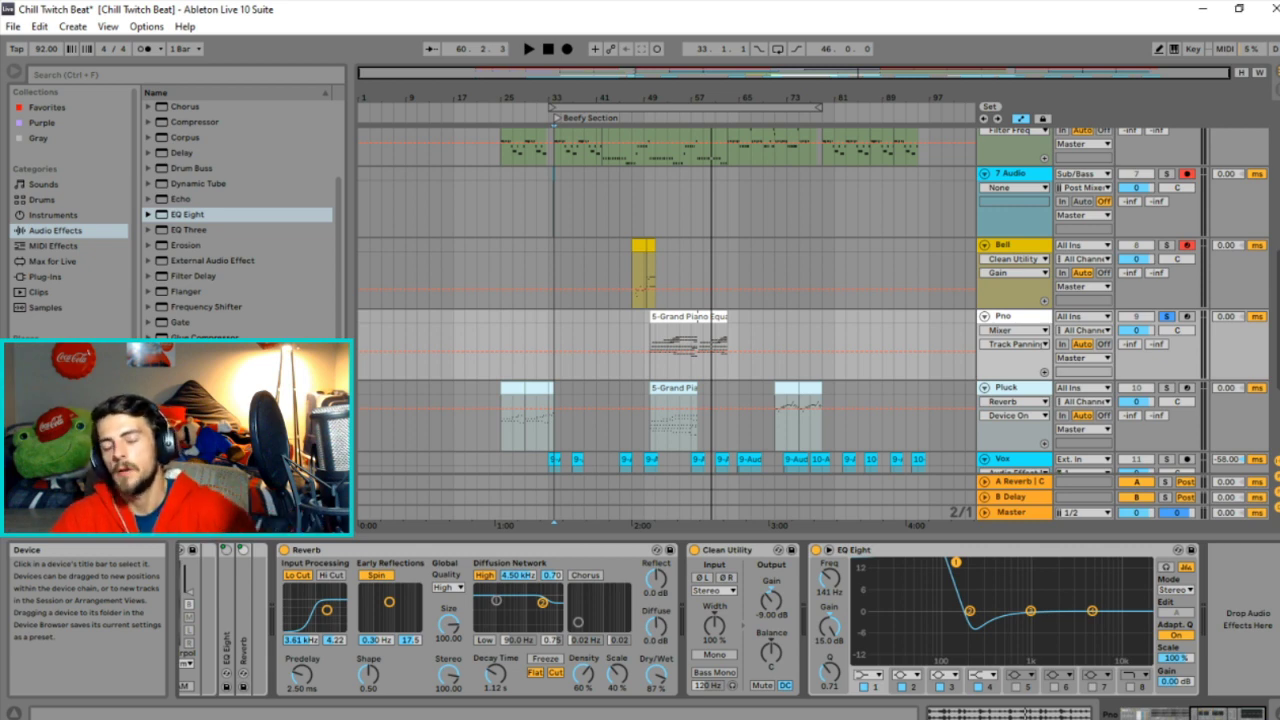
{"action": "key", "text": "space"}
{"action": "key", "text": "space"}
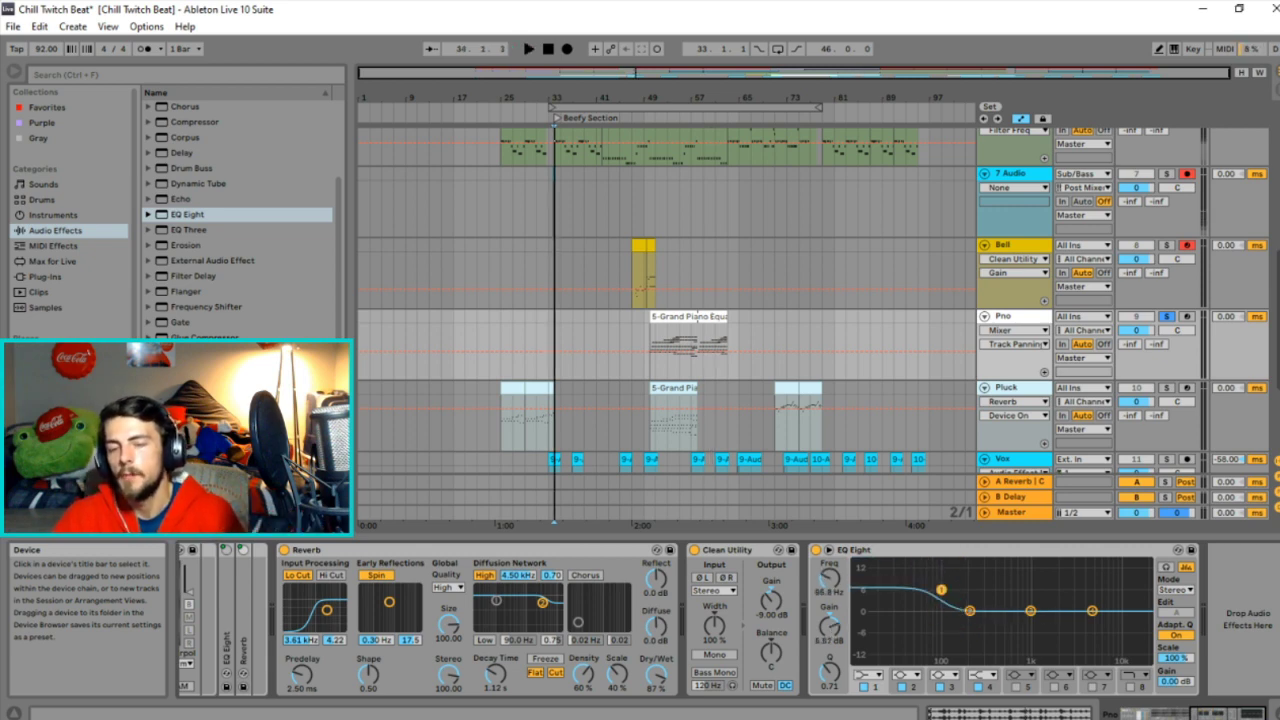
{"action": "left_click_drag", "start_coordinate": [941, 590], "coordinate": [911, 566]}
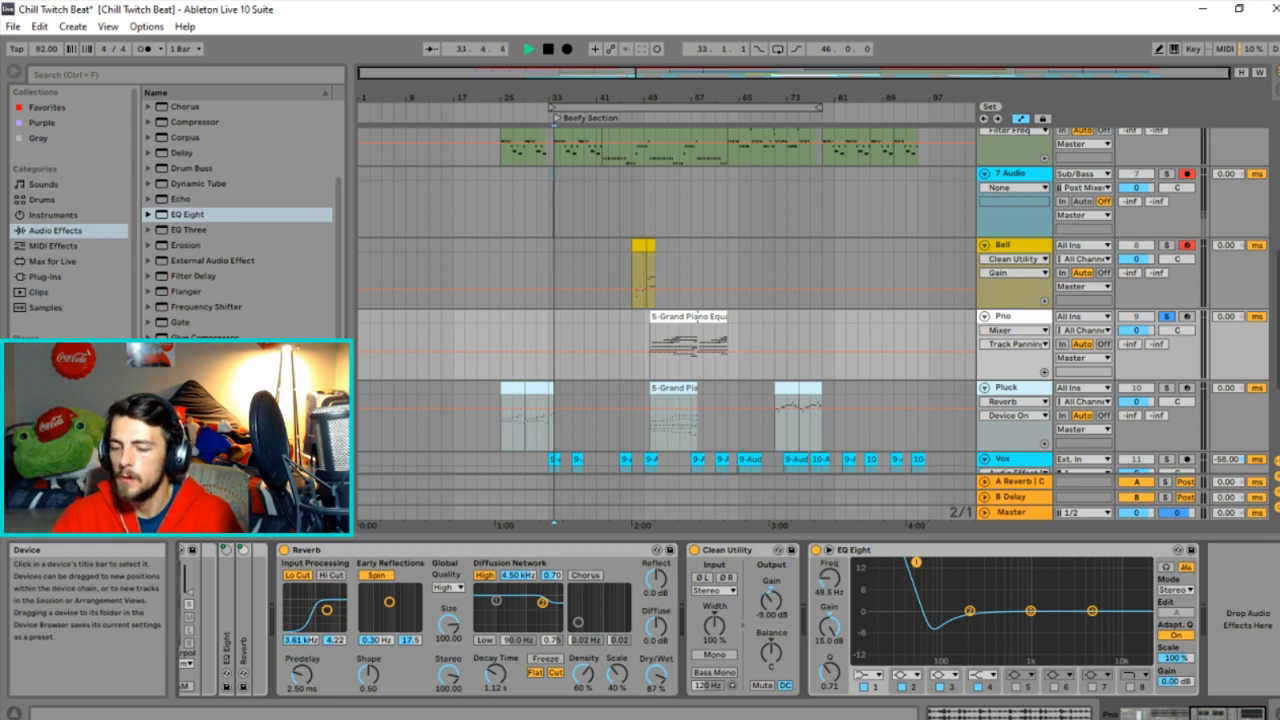
{"action": "left_click", "coordinate": [648, 325]}
{"action": "left_click_drag", "start_coordinate": [916, 563], "coordinate": [919, 612]}
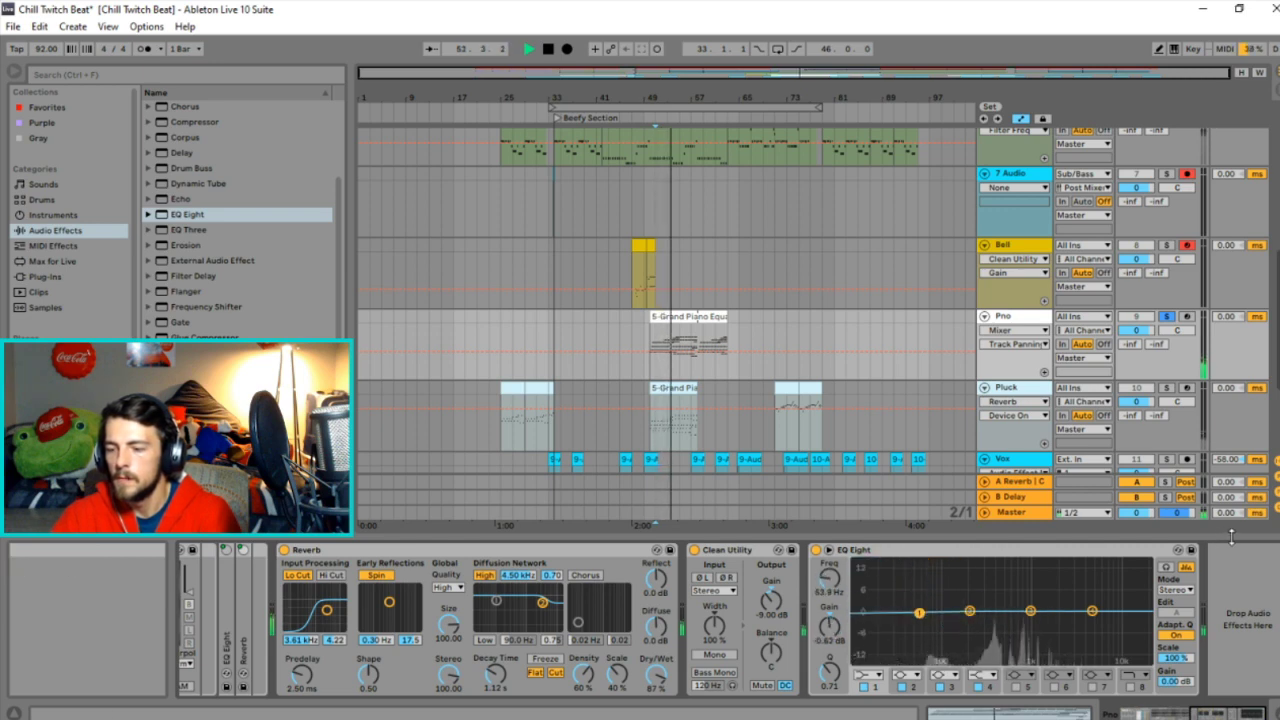
Enable the EQ Eight's audition mode and change band 1 to a low-cut filter at 21.1 Hz with a Q of 0.10.
{"action": "left_click", "coordinate": [1166, 568]}
{"action": "left_click", "coordinate": [867, 675]}
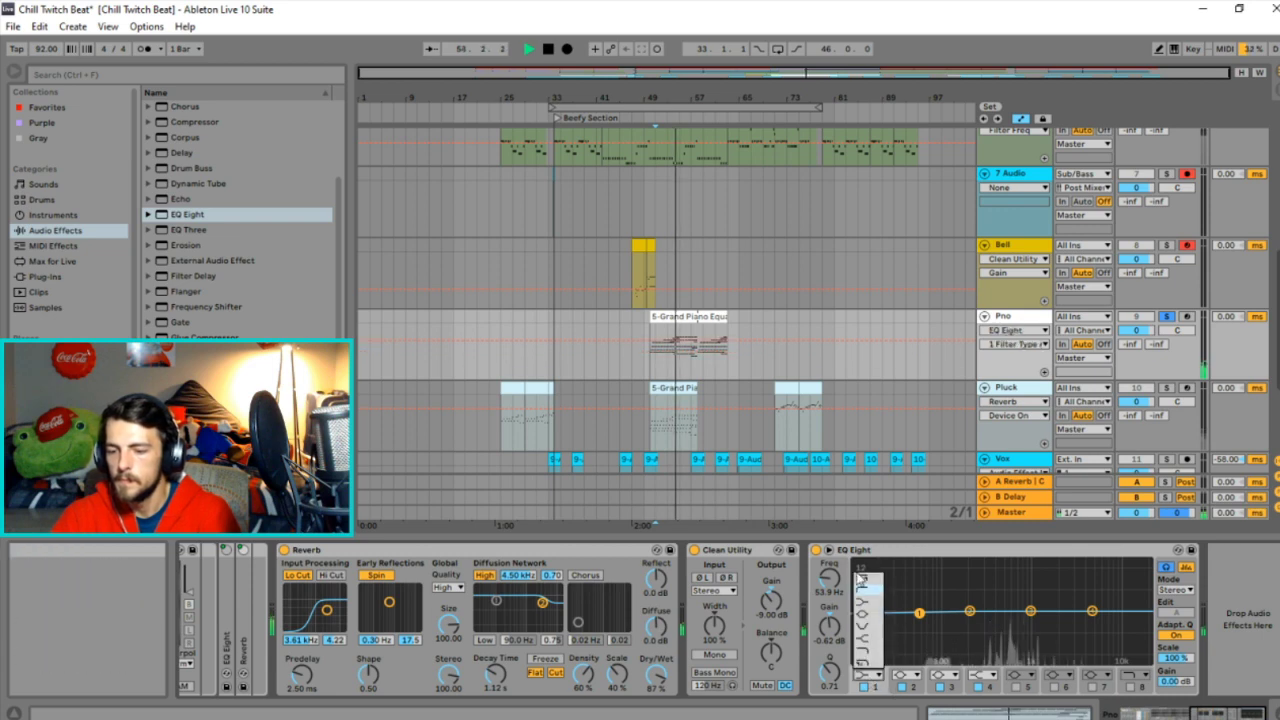
{"action": "left_click", "coordinate": [863, 593]}
{"action": "left_click_drag", "start_coordinate": [921, 636], "coordinate": [883, 660]}
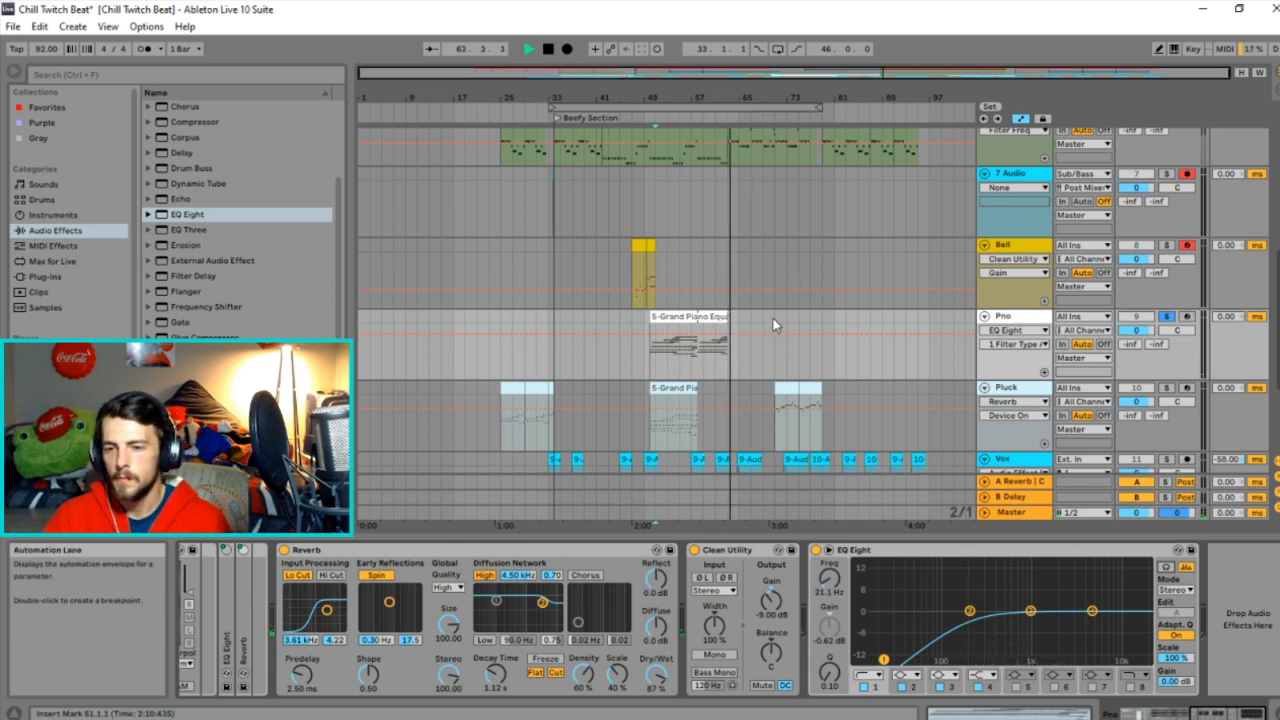
Unsolo the Pno track, play from bar 63 and extend the end of the last Pno clip to 63.2.
{"action": "left_click", "coordinate": [728, 276]}
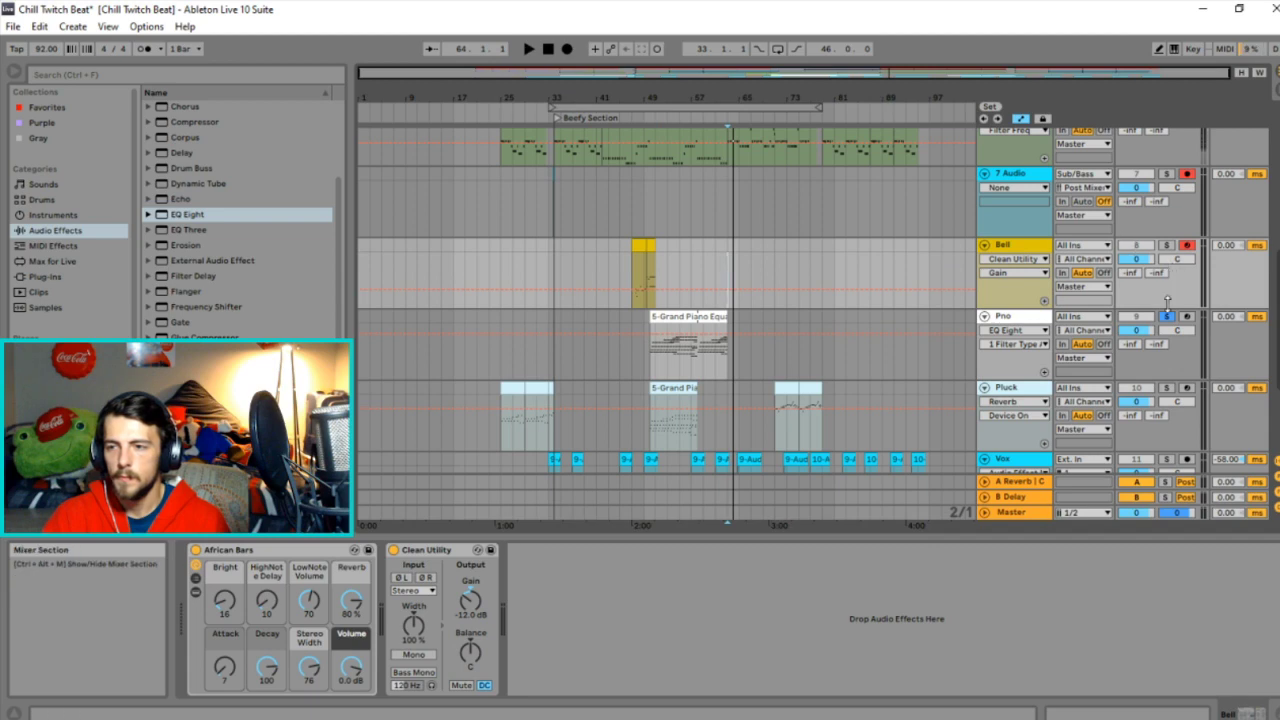
{"action": "key", "text": "plus"}
{"action": "key", "text": "plus"}
{"action": "key", "text": "plus"}
{"action": "key", "text": "plus"}
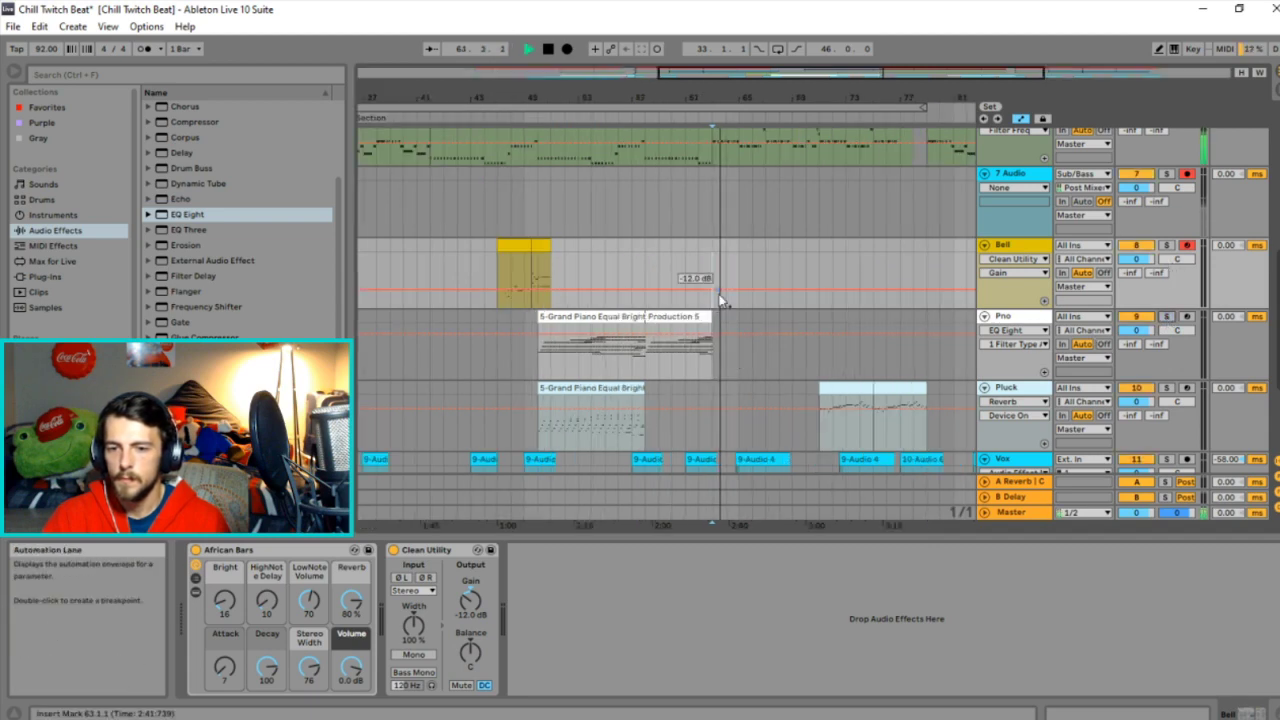
{"action": "mouse_move", "coordinate": [710, 318]}
{"action": "left_mouse_down"}
{"action": "mouse_move", "coordinate": [912, 328]}
{"action": "mouse_move", "coordinate": [730, 320]}
{"action": "left_mouse_up"}
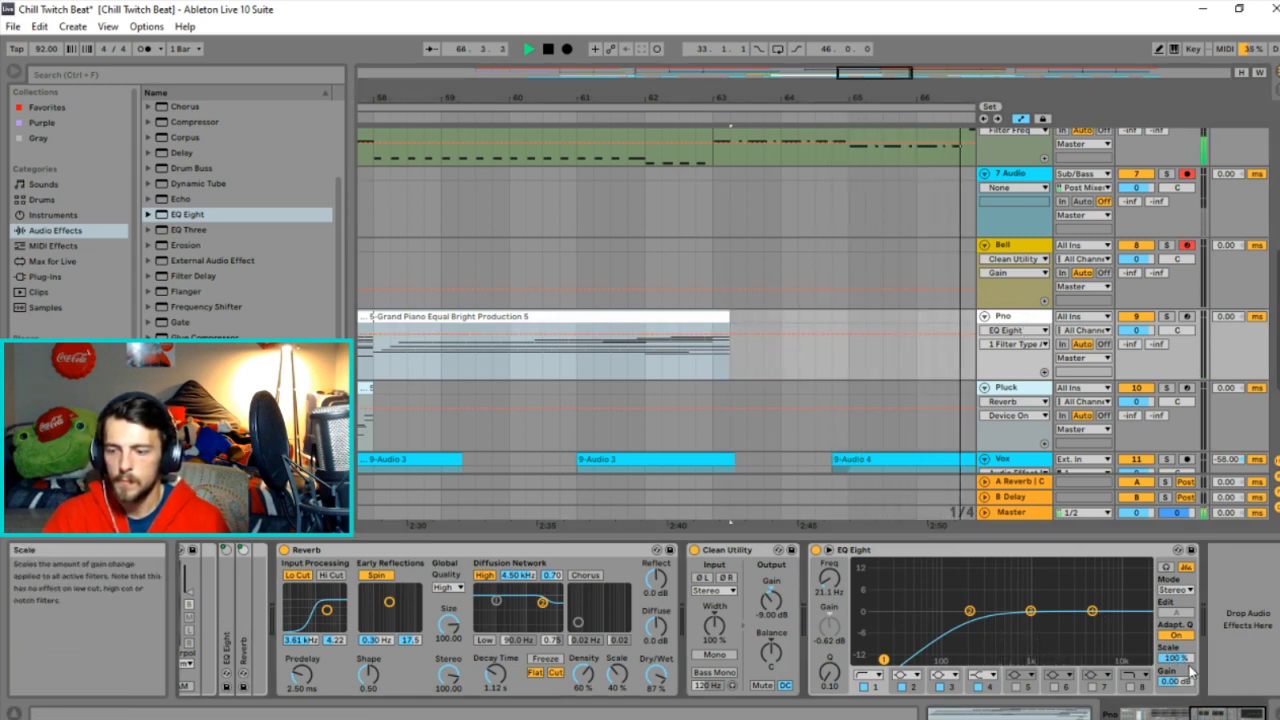
Draw a Clean Utility gain automation dip to about -37.7 dB just after the last Pno clip and play it from bar 62.
{"action": "scroll", "coordinate": [796, 324], "scroll_direction": "down", "scroll_amount": 5}
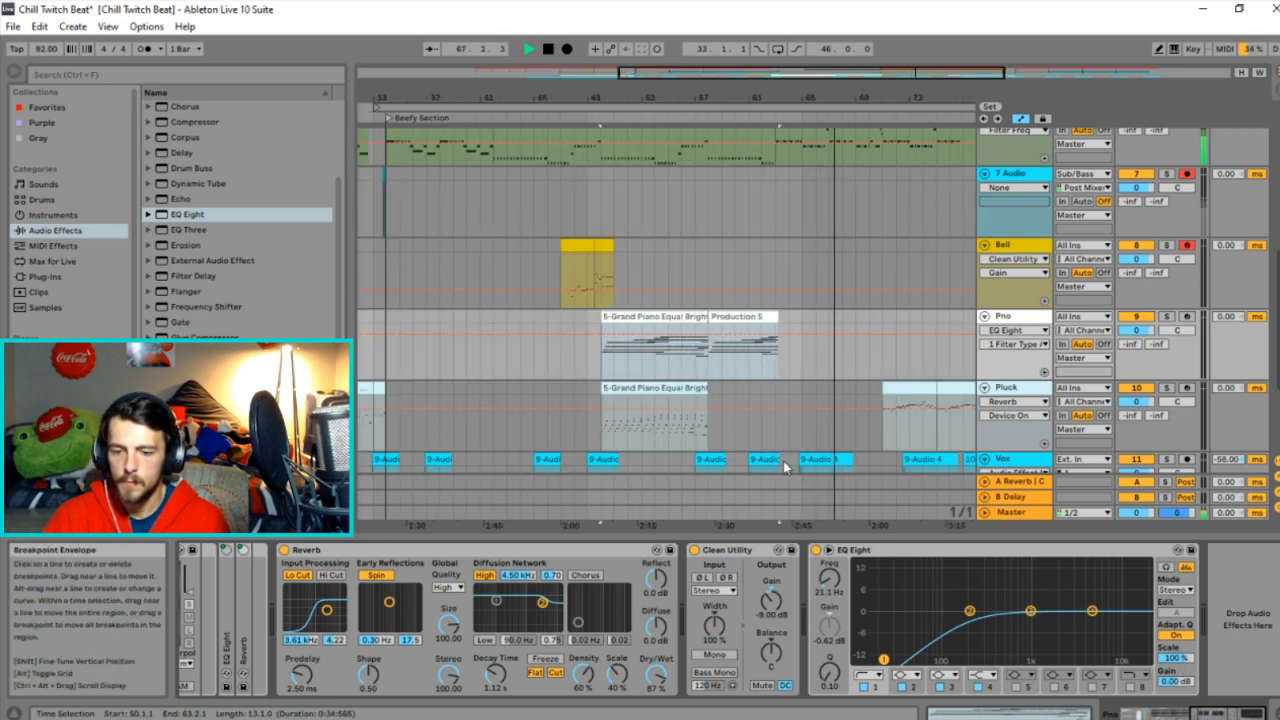
{"action": "left_click", "coordinate": [772, 603]}
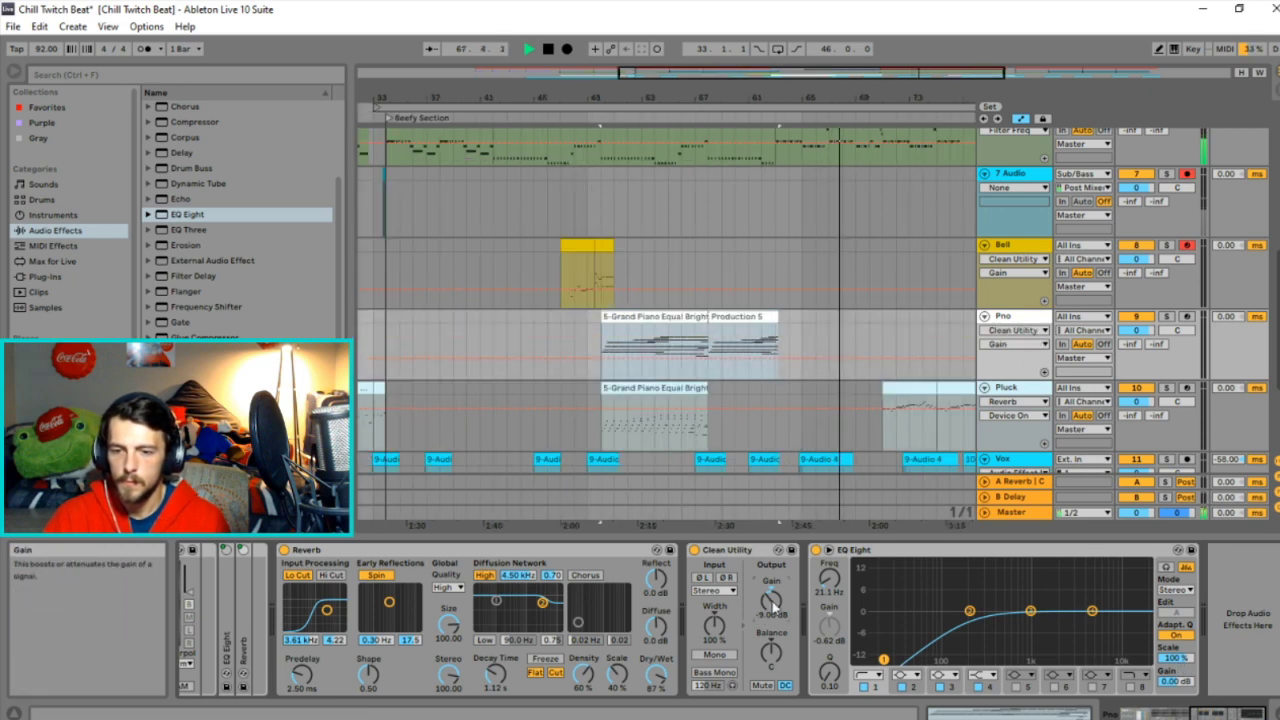
{"action": "left_click", "coordinate": [783, 358]}
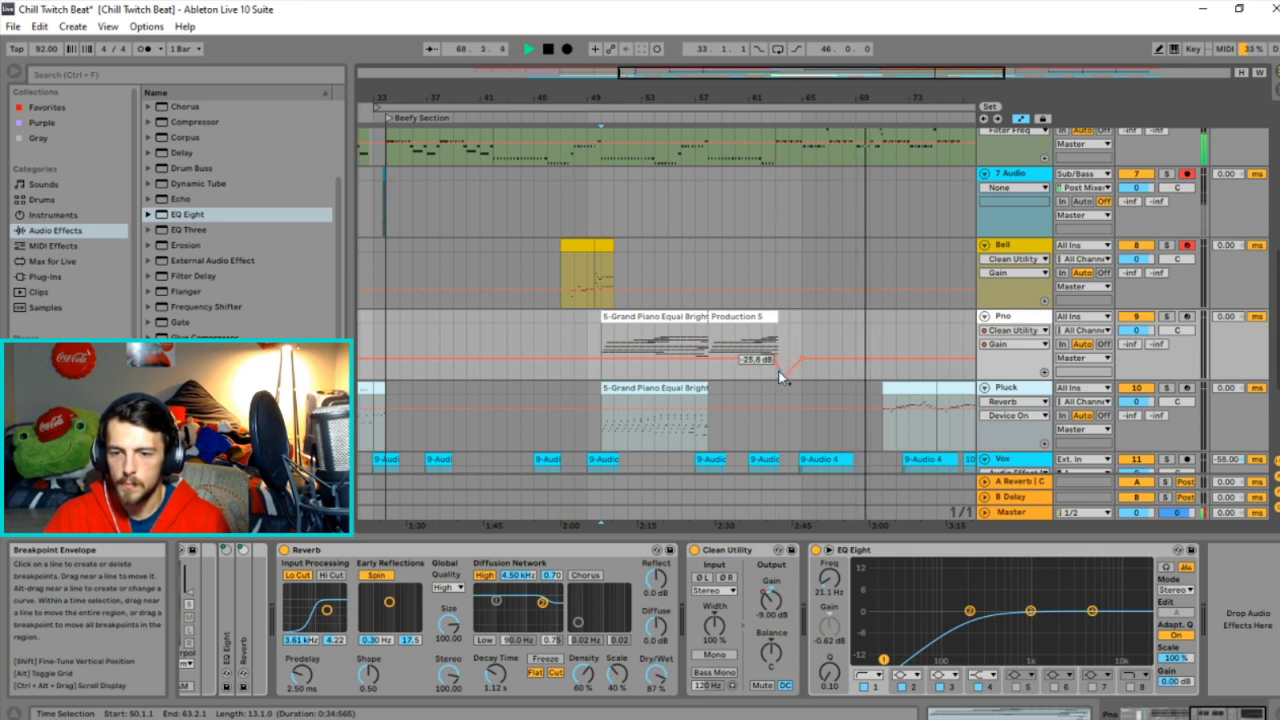
{"action": "left_click_drag", "start_coordinate": [778, 371], "coordinate": [780, 377]}
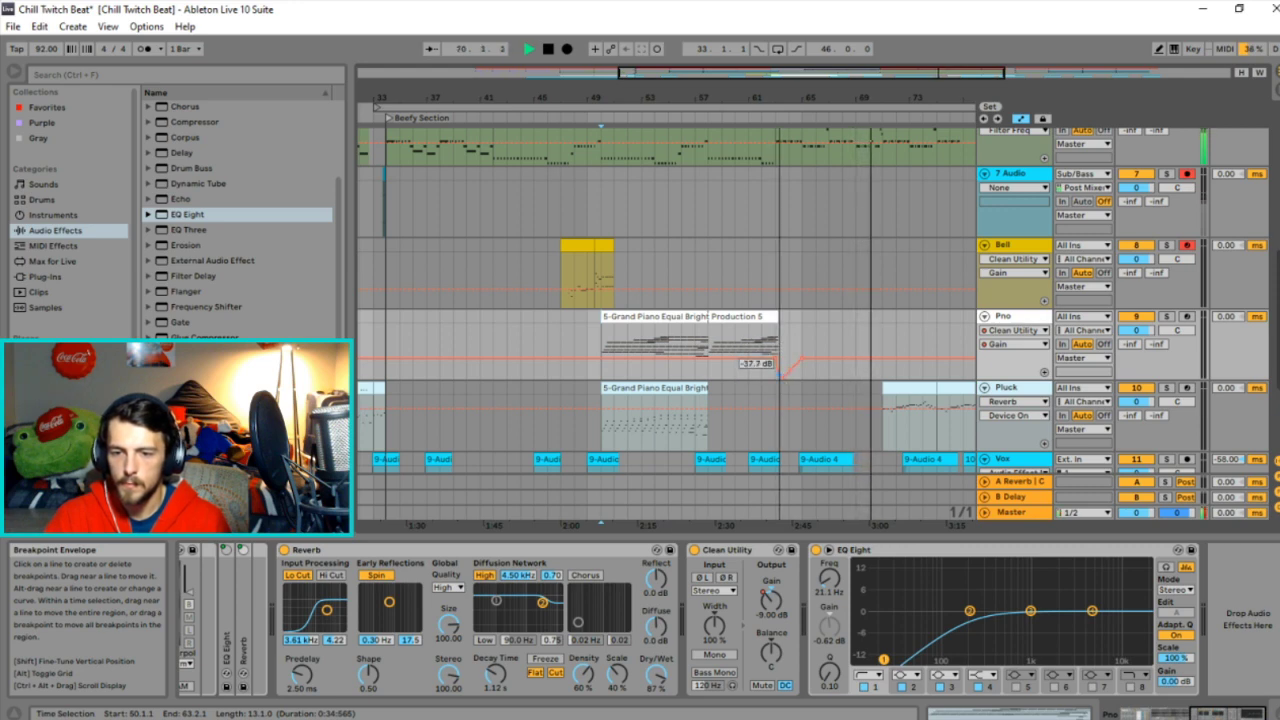
{"action": "left_click", "coordinate": [764, 373]}
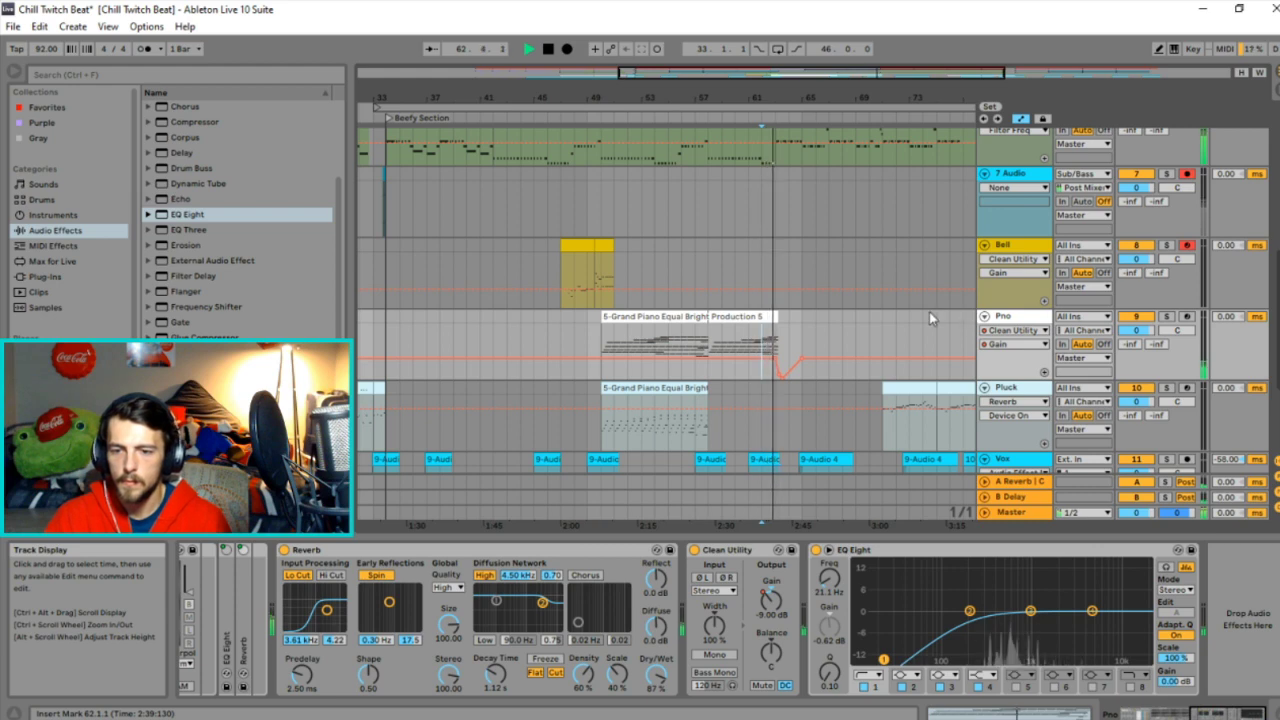
Turn on Mono in the last Clean Utility on the Master track, listen to the mix and stop playback.
{"action": "scroll", "coordinate": [759, 315], "scroll_direction": "up", "scroll_amount": 3}
{"action": "scroll", "coordinate": [768, 312], "scroll_direction": "up", "scroll_amount": 6}
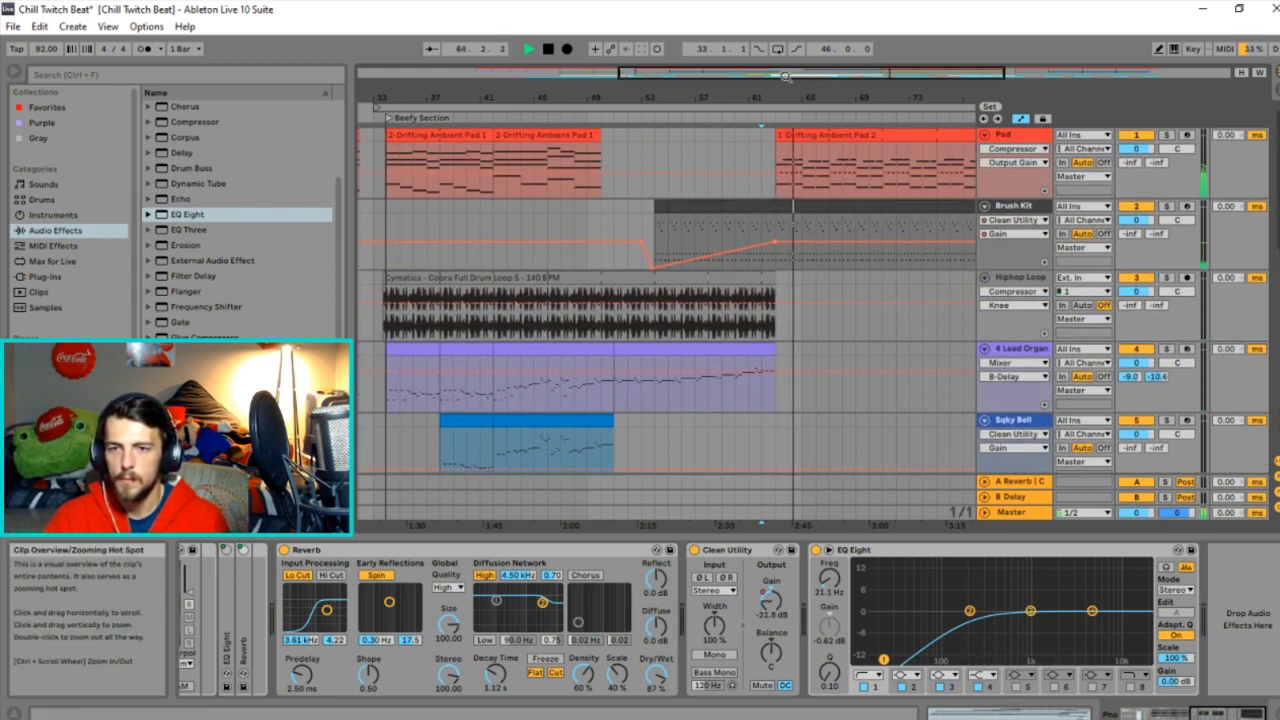
{"action": "left_click_drag", "start_coordinate": [815, 72], "coordinate": [815, 60]}
{"action": "scroll", "coordinate": [730, 361], "scroll_direction": "down", "scroll_amount": 10}
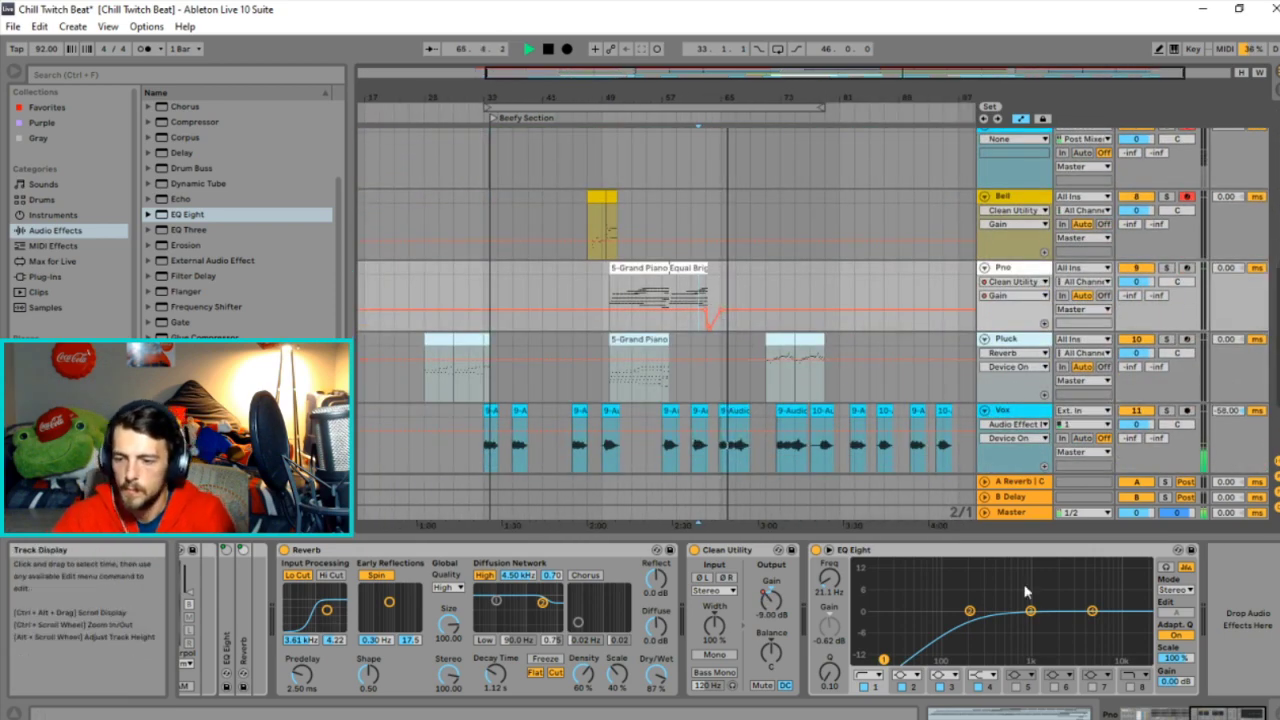
{"action": "left_click", "coordinate": [1011, 512]}
{"action": "left_click", "coordinate": [642, 654]}
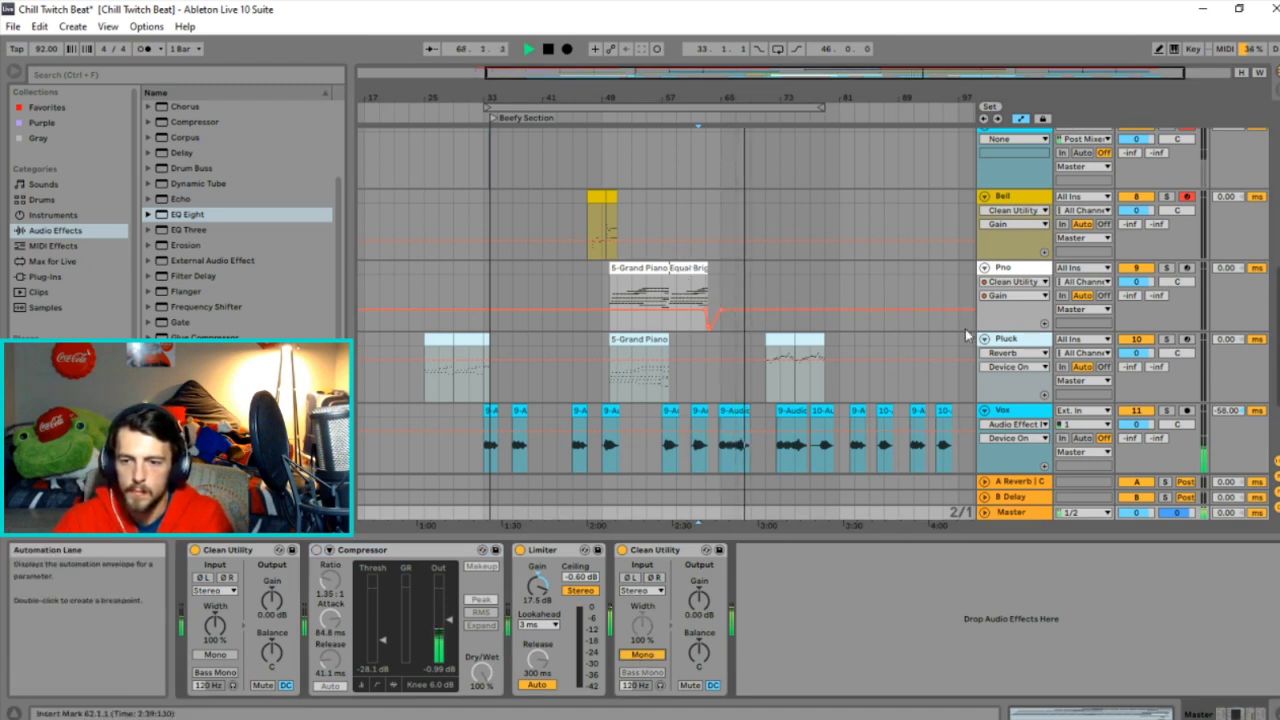
{"action": "scroll", "coordinate": [1025, 263], "scroll_direction": "up", "scroll_amount": 3}
{"action": "scroll", "coordinate": [1030, 265], "scroll_direction": "up", "scroll_amount": 1}
{"action": "key", "text": "space"}
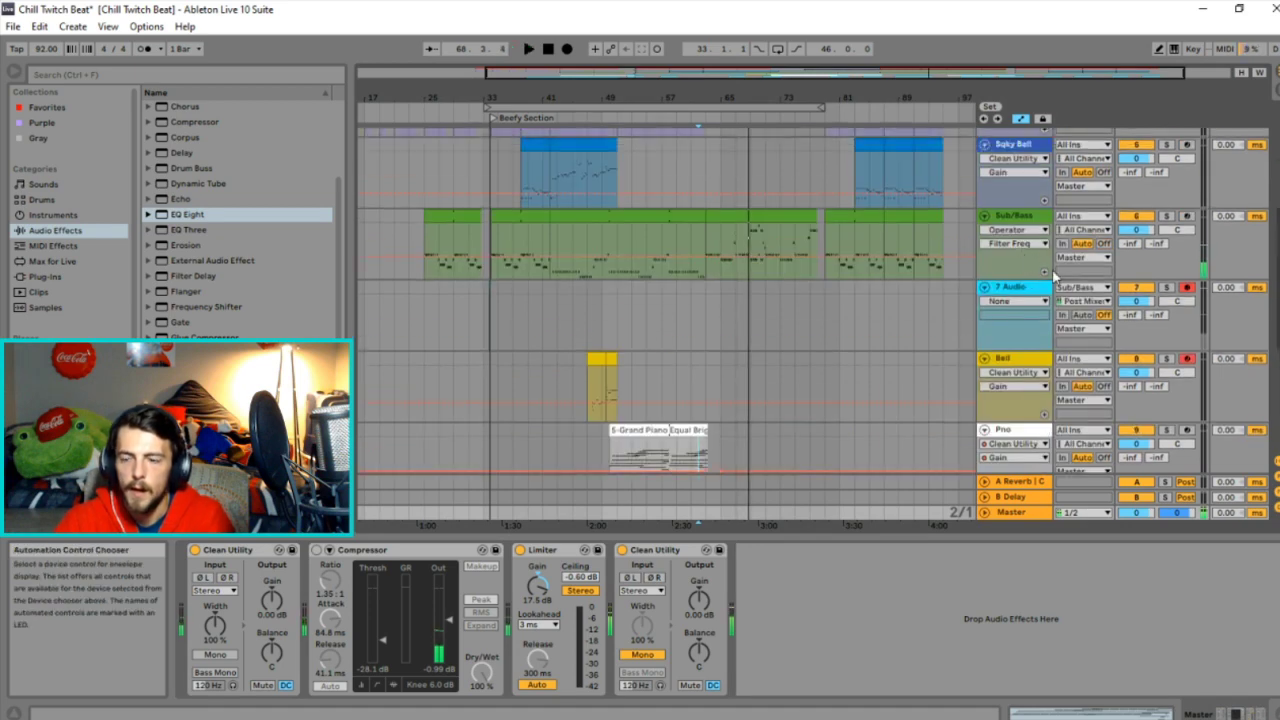
Look over the arrangement's tracks from the Pad down to the Spare Track.
{"action": "scroll", "coordinate": [1018, 380], "scroll_direction": "down", "scroll_amount": 5}
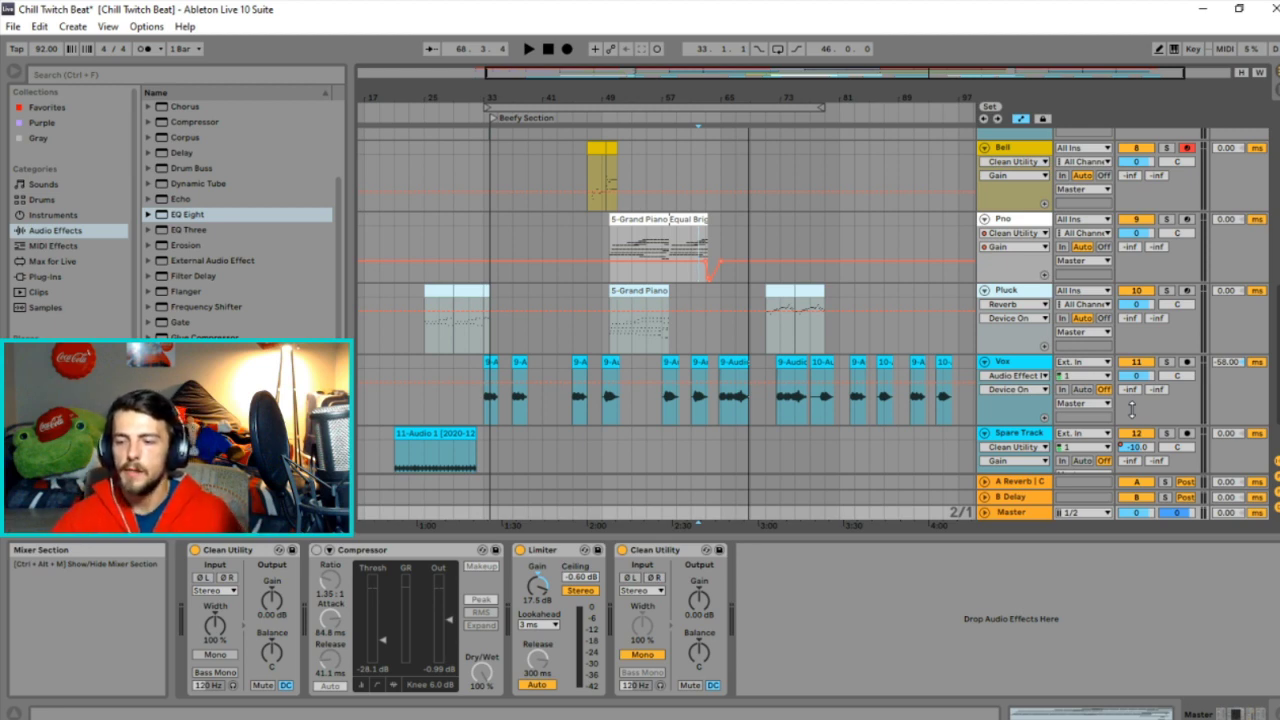
{"action": "scroll", "coordinate": [1133, 434], "scroll_direction": "down", "scroll_amount": 2}
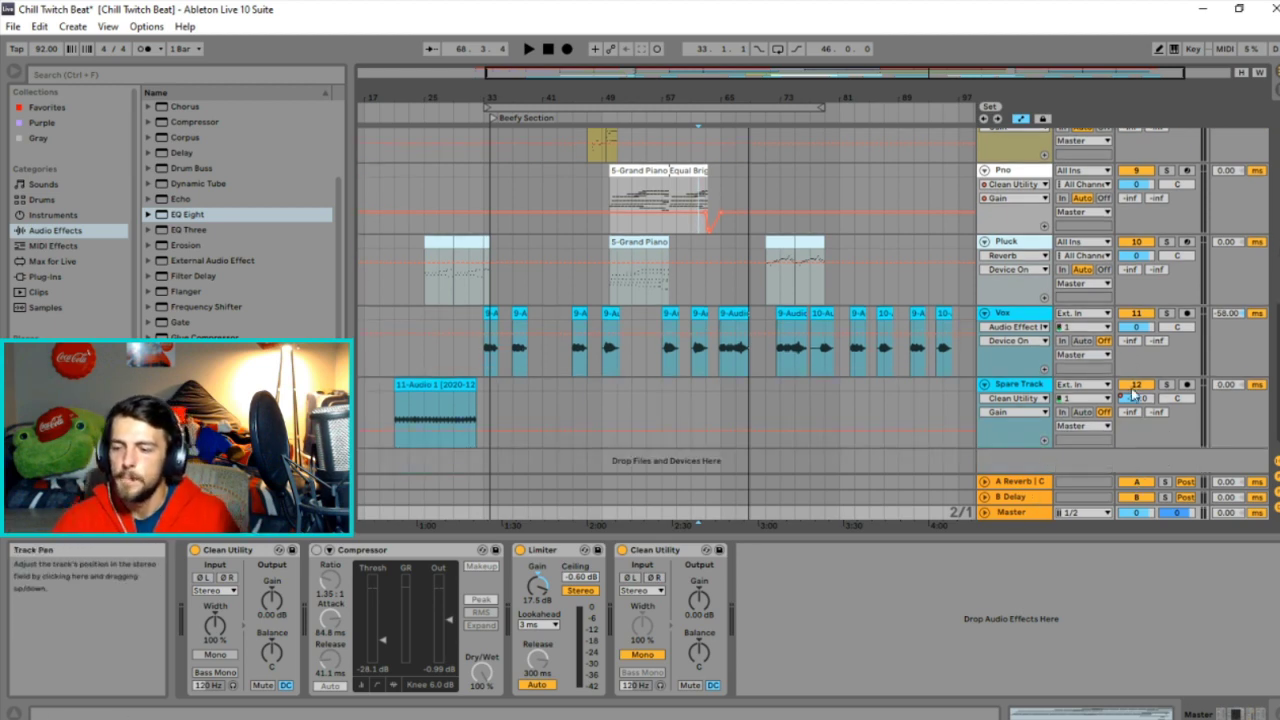
{"action": "scroll", "coordinate": [955, 272], "scroll_direction": "up", "scroll_amount": 12}
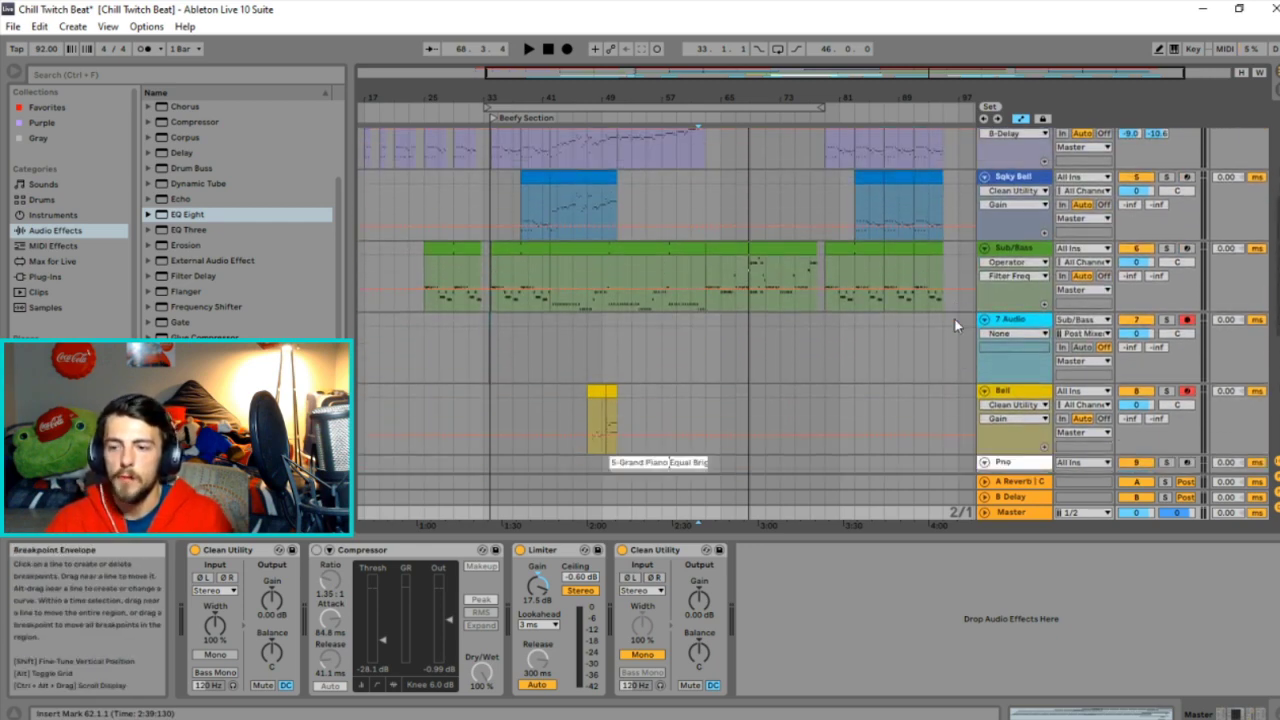
{"action": "scroll", "coordinate": [1047, 371], "scroll_direction": "down", "scroll_amount": 3}
{"action": "scroll", "coordinate": [1047, 371], "scroll_direction": "down", "scroll_amount": 2}
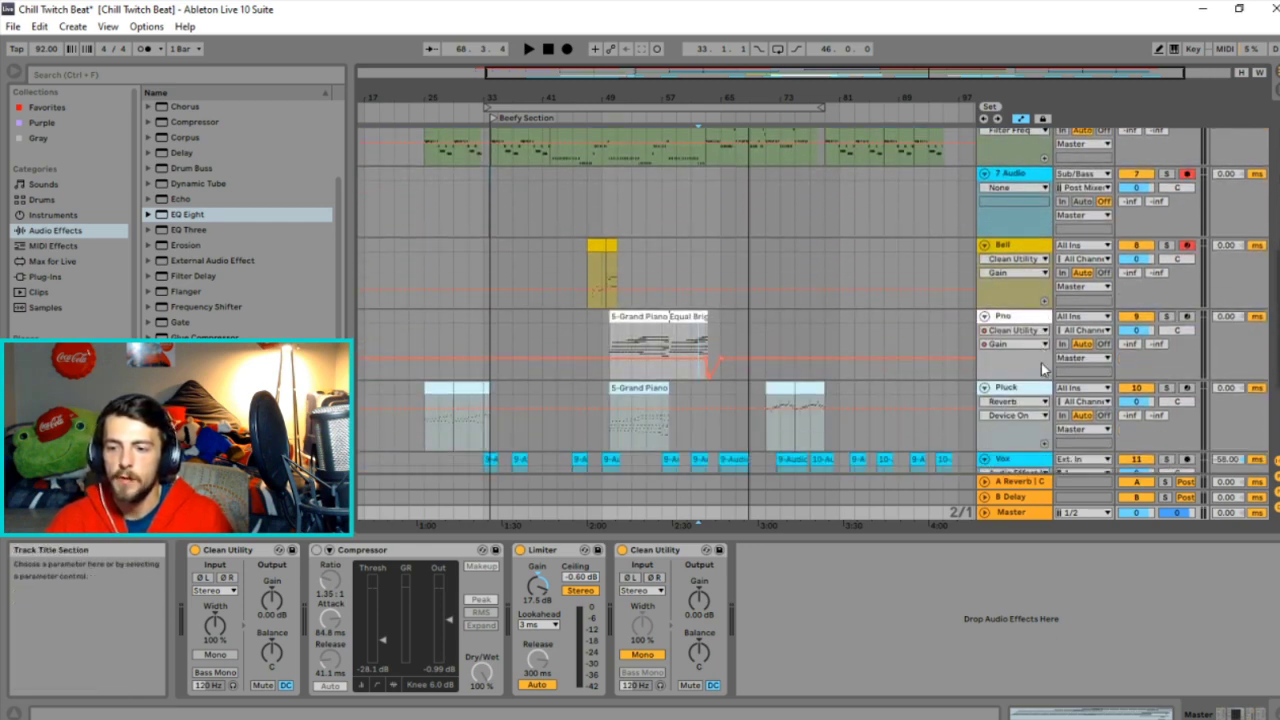
{"action": "scroll", "coordinate": [1035, 367], "scroll_direction": "up", "scroll_amount": 12}
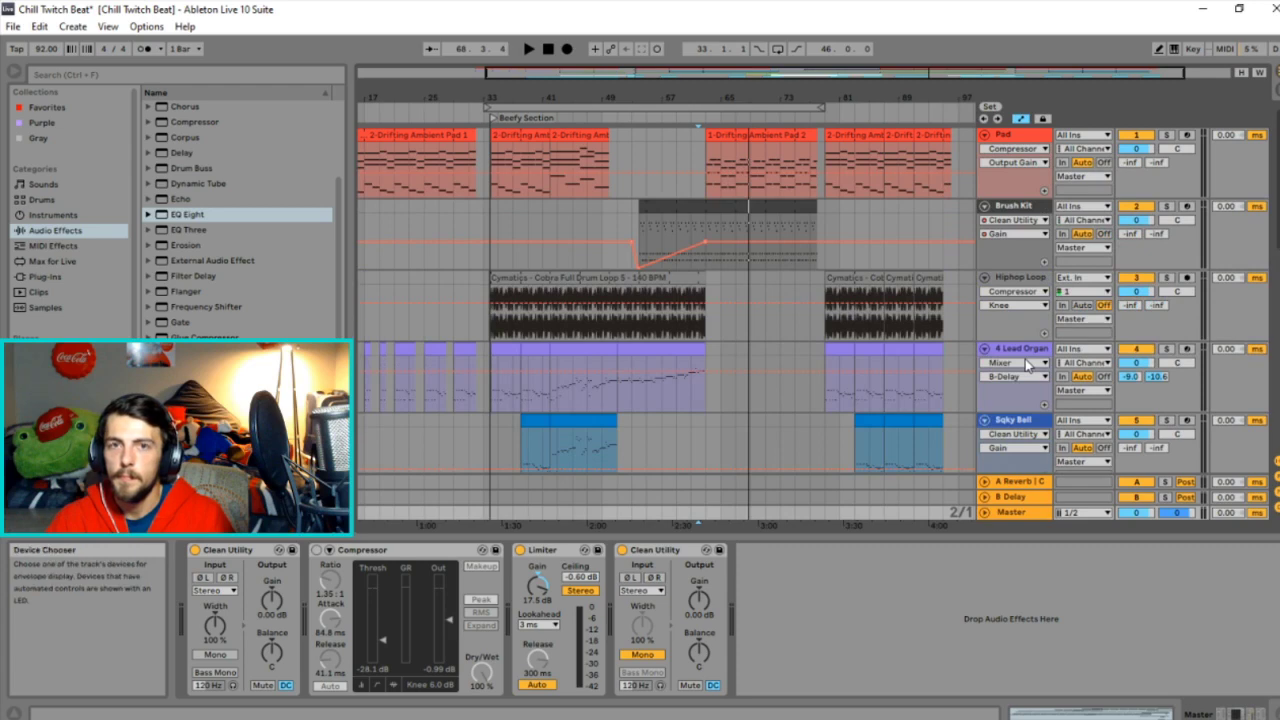
{"action": "scroll", "coordinate": [1027, 365], "scroll_direction": "down", "scroll_amount": 12}
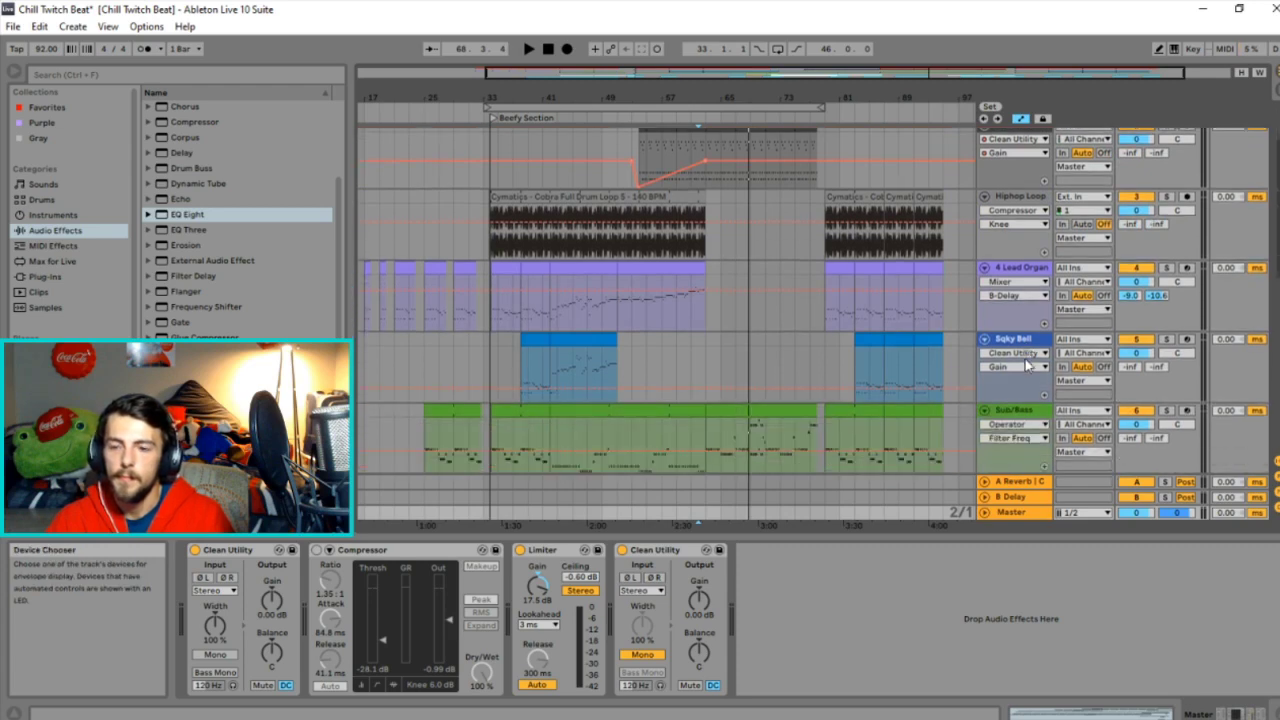
{"action": "scroll", "coordinate": [1027, 365], "scroll_direction": "down", "scroll_amount": 6}
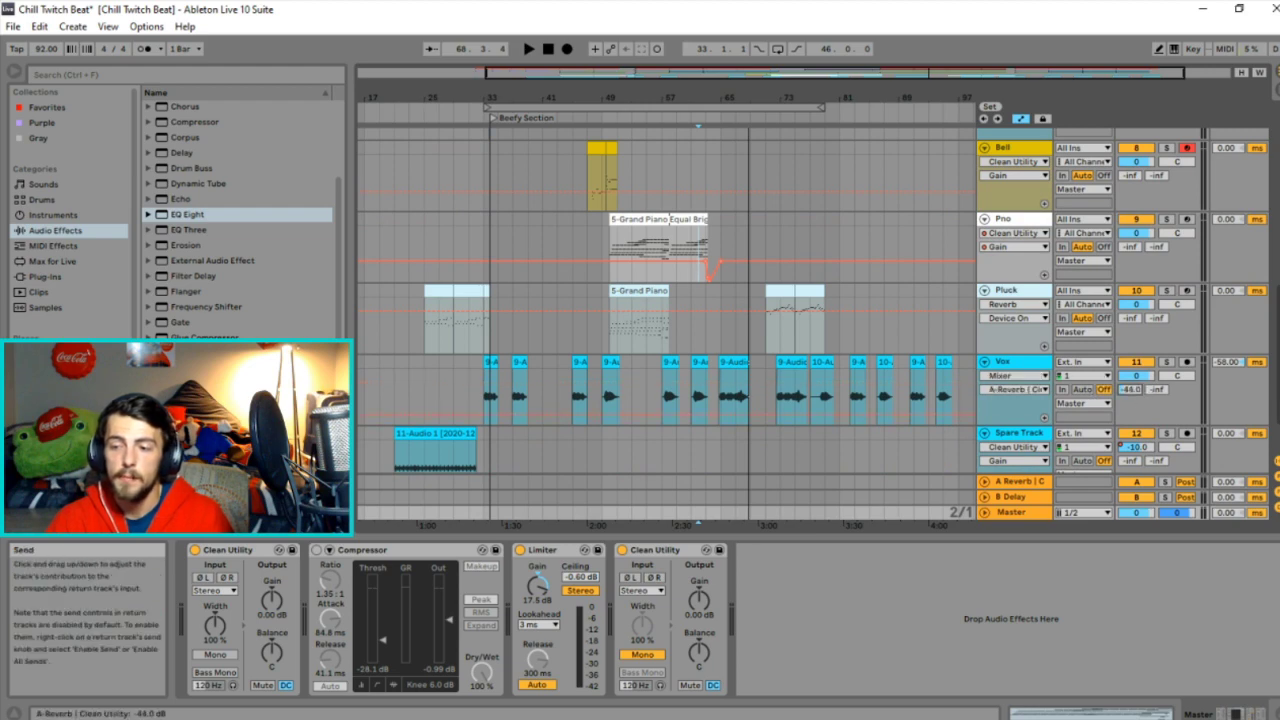
Raise the Vox track's A Reverb send to -19.7 dB while listening from bar 62.
{"action": "left_click_drag", "start_coordinate": [1130, 389], "coordinate": [1130, 376]}
{"action": "key", "text": "space"}
{"action": "left_click", "coordinate": [1013, 367]}
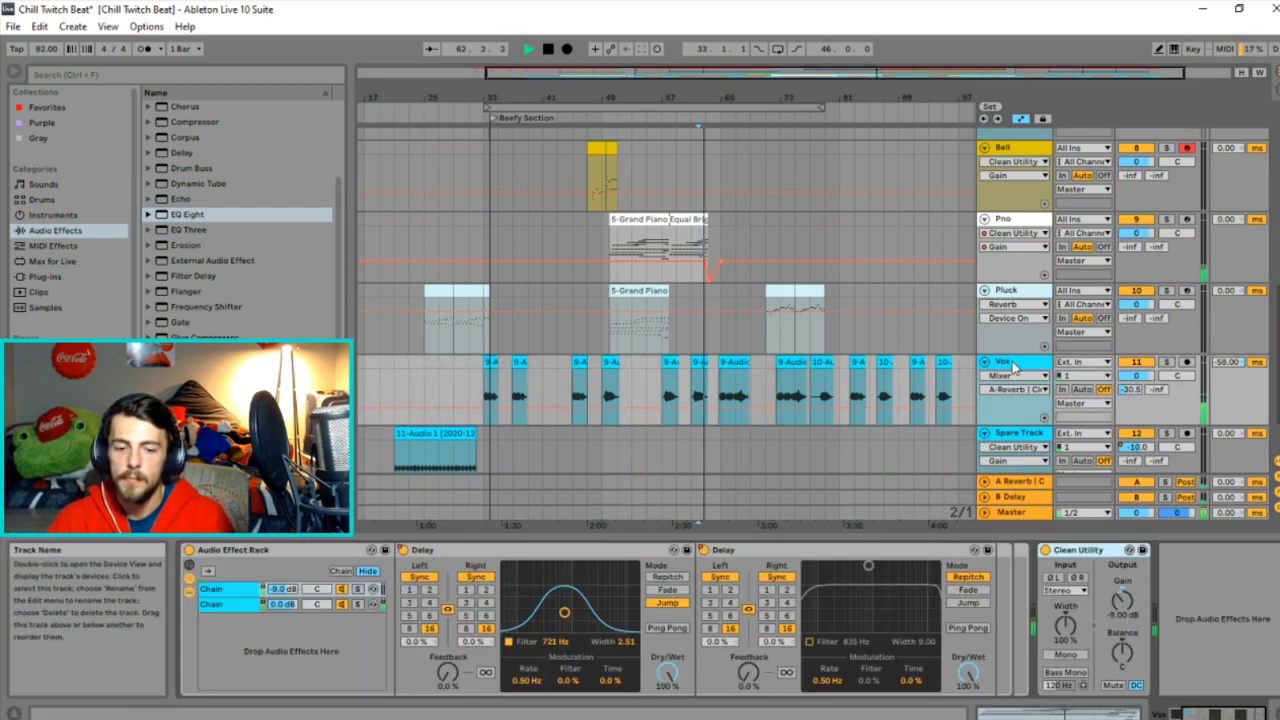
{"action": "left_click_drag", "start_coordinate": [1130, 389], "coordinate": [1130, 381]}
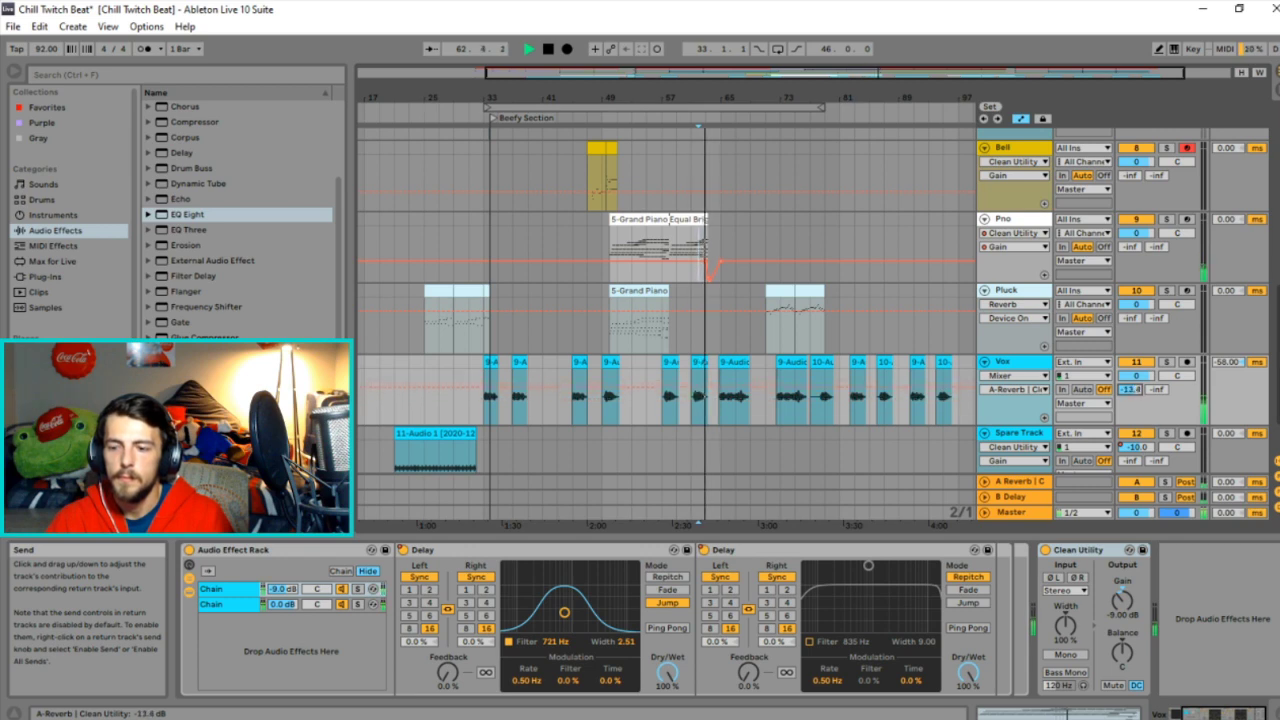
{"action": "left_click_drag", "start_coordinate": [1130, 381], "coordinate": [1130, 383]}
{"action": "key", "text": "space"}
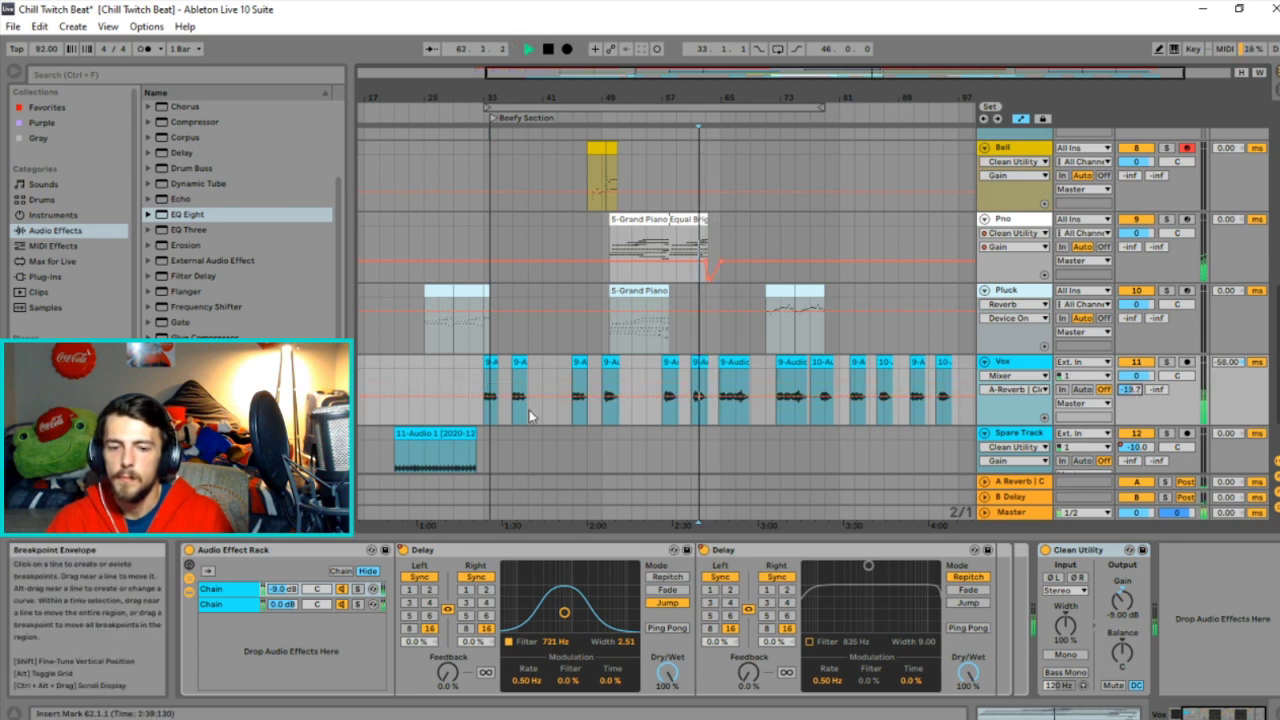
Play the vocals from bar 57, stop, and insert a Reverb before the Clean Utility on the Vox track.
{"action": "left_click", "coordinate": [664, 412]}
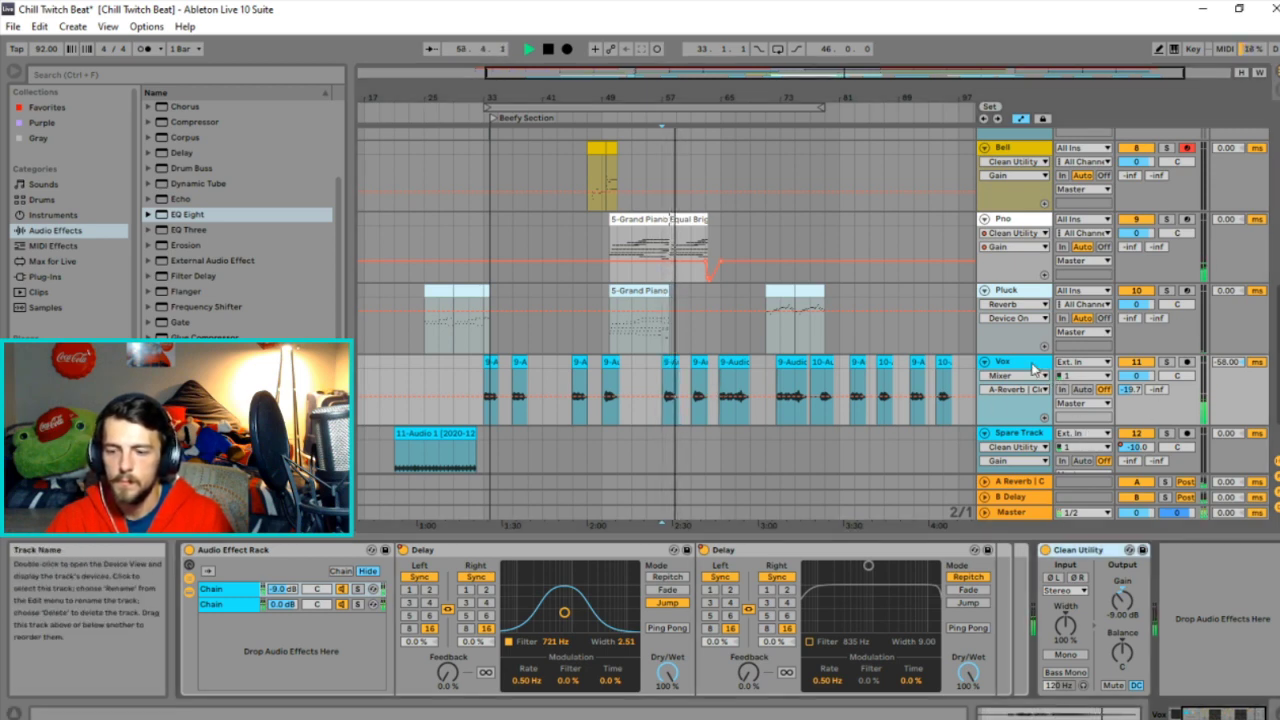
{"action": "key", "text": "space"}
{"action": "left_click_drag", "start_coordinate": [187, 214], "coordinate": [1033, 552]}
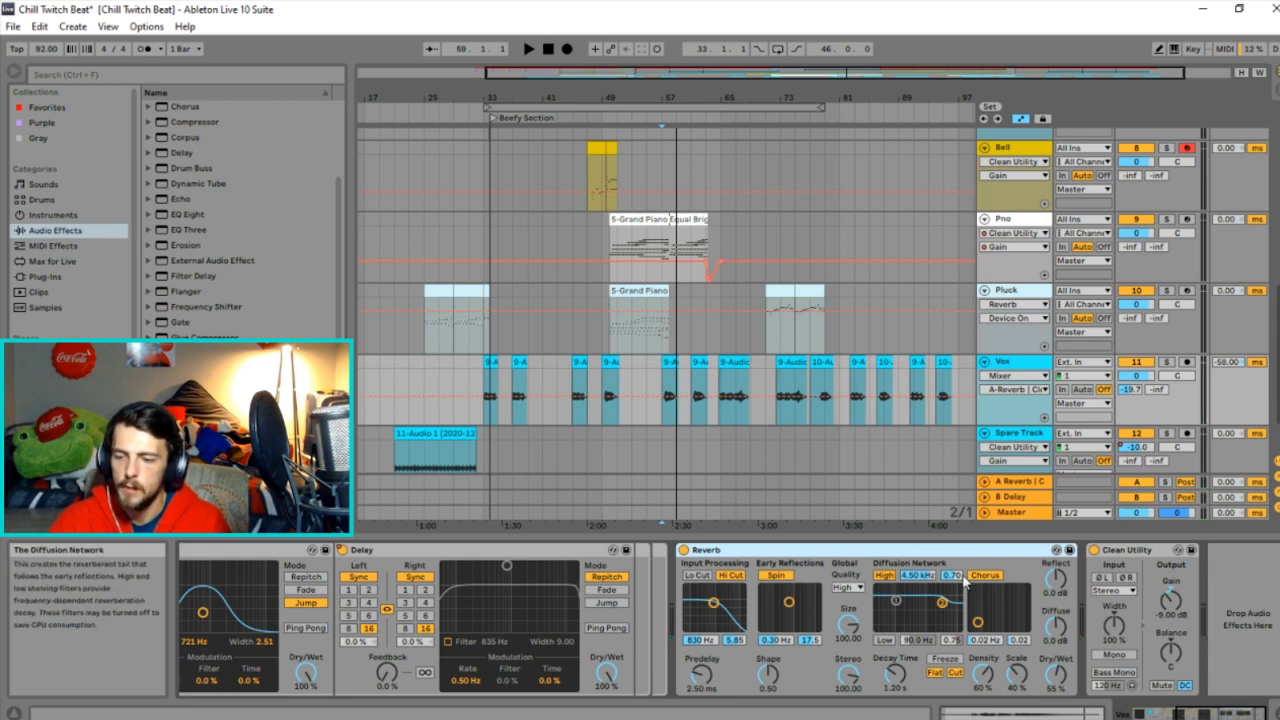
Turn on Lo Cut and turn off Hi Cut in the Vox Reverb, setting the input filter to about 1.94 kHz and 5.10.
{"action": "left_click", "coordinate": [697, 575]}
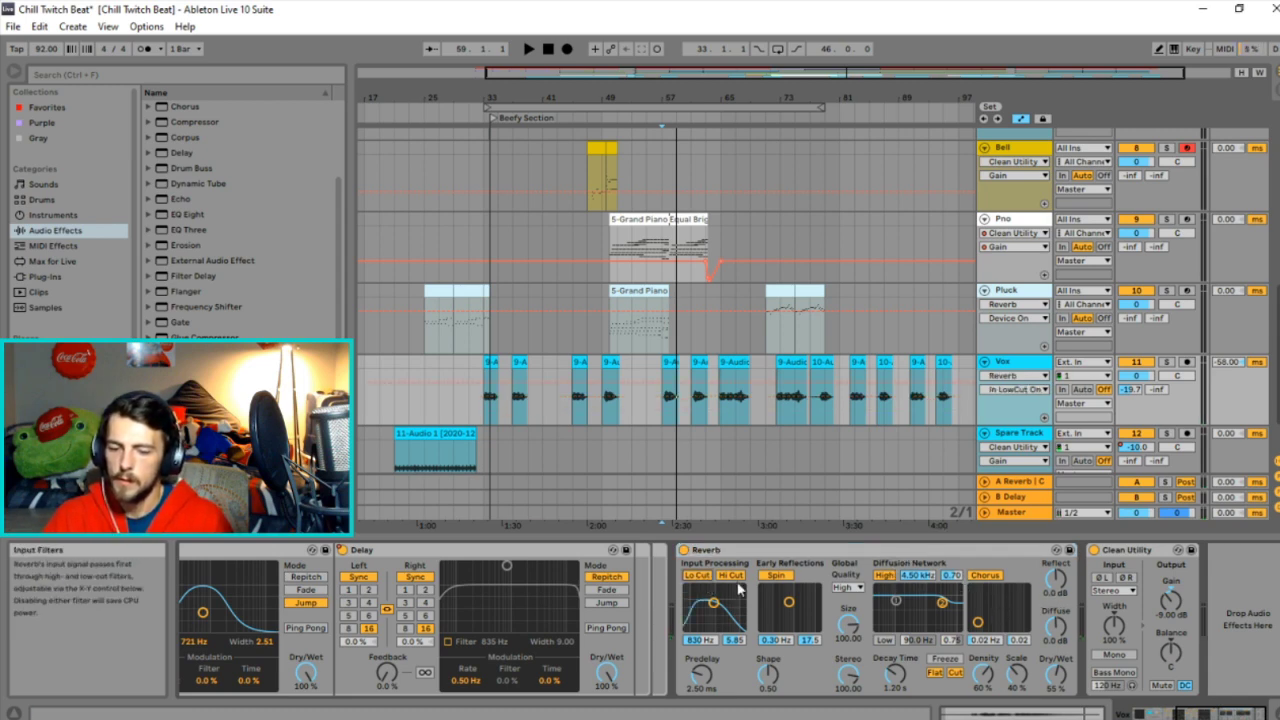
{"action": "left_click", "coordinate": [730, 575]}
{"action": "left_click_drag", "start_coordinate": [720, 600], "coordinate": [720, 604]}
{"action": "key", "text": "space"}
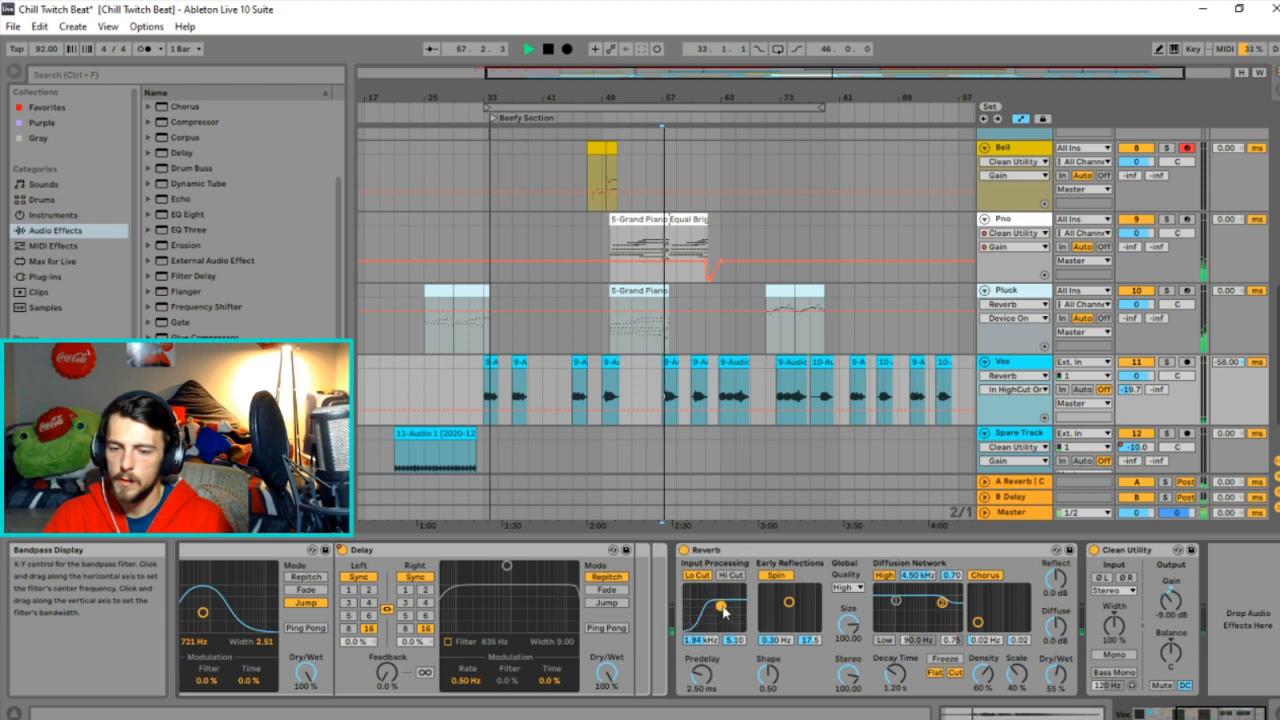
Set the Vox Reverb's Dry/Wet to 75 %, lengthen its decay time and raise the Chorus amount to 0.11.
{"action": "left_click_drag", "start_coordinate": [1056, 676], "coordinate": [1056, 670]}
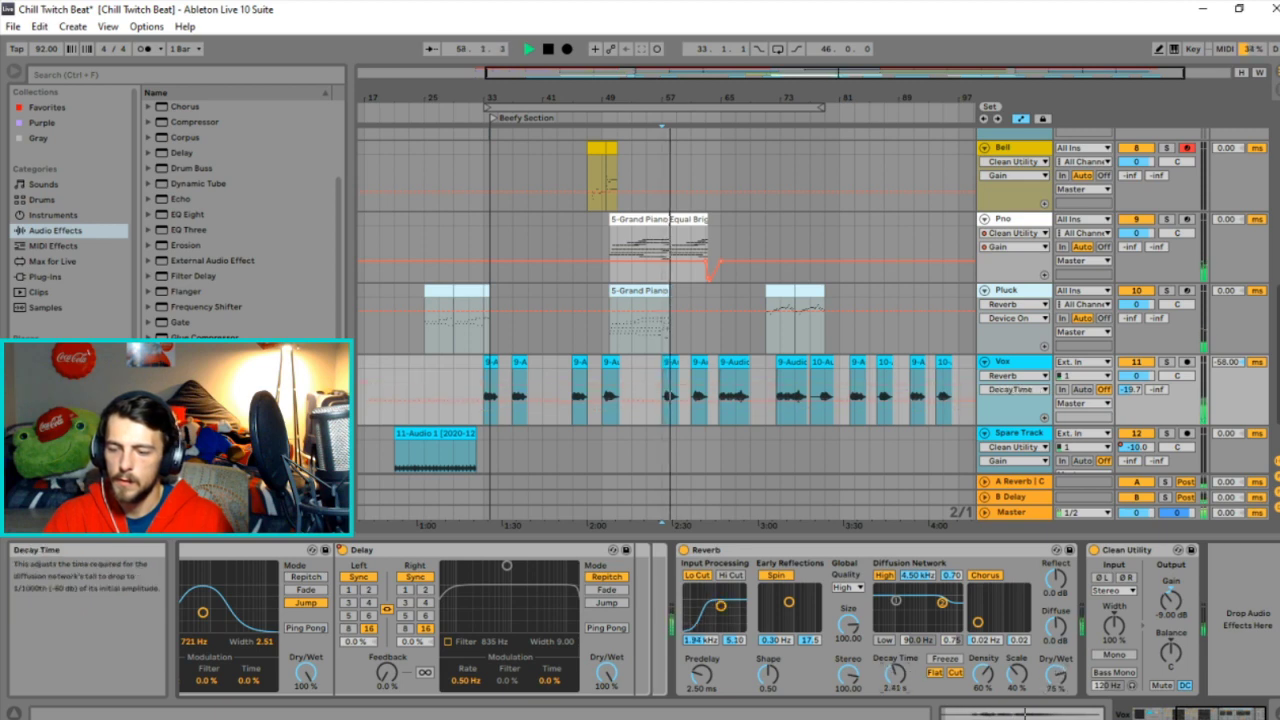
{"action": "key", "text": "space"}
{"action": "key", "text": "space"}
{"action": "left_click_drag", "start_coordinate": [978, 621], "coordinate": [979, 611]}
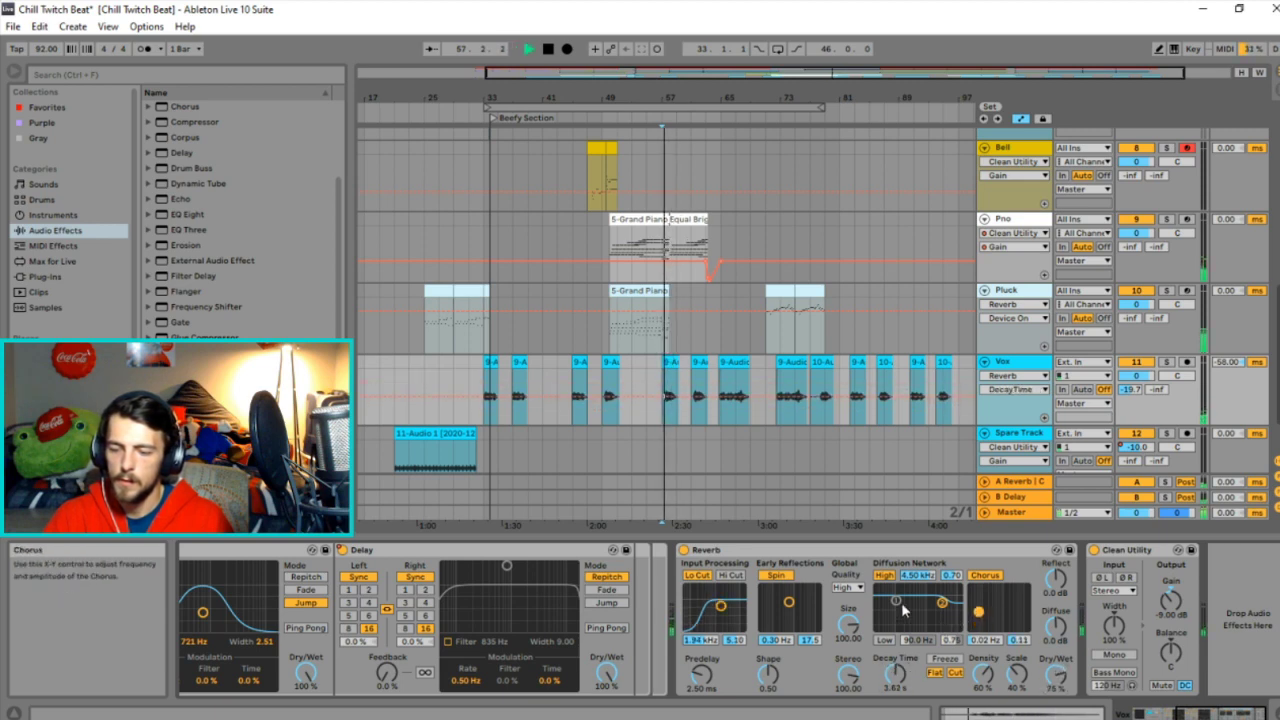
Enable the Vox Reverb's low shelf at 418 Hz and 0.20, and set Reflect to -6.6 dB and Diffuse to 1.0 dB.
{"action": "left_click", "coordinate": [886, 641]}
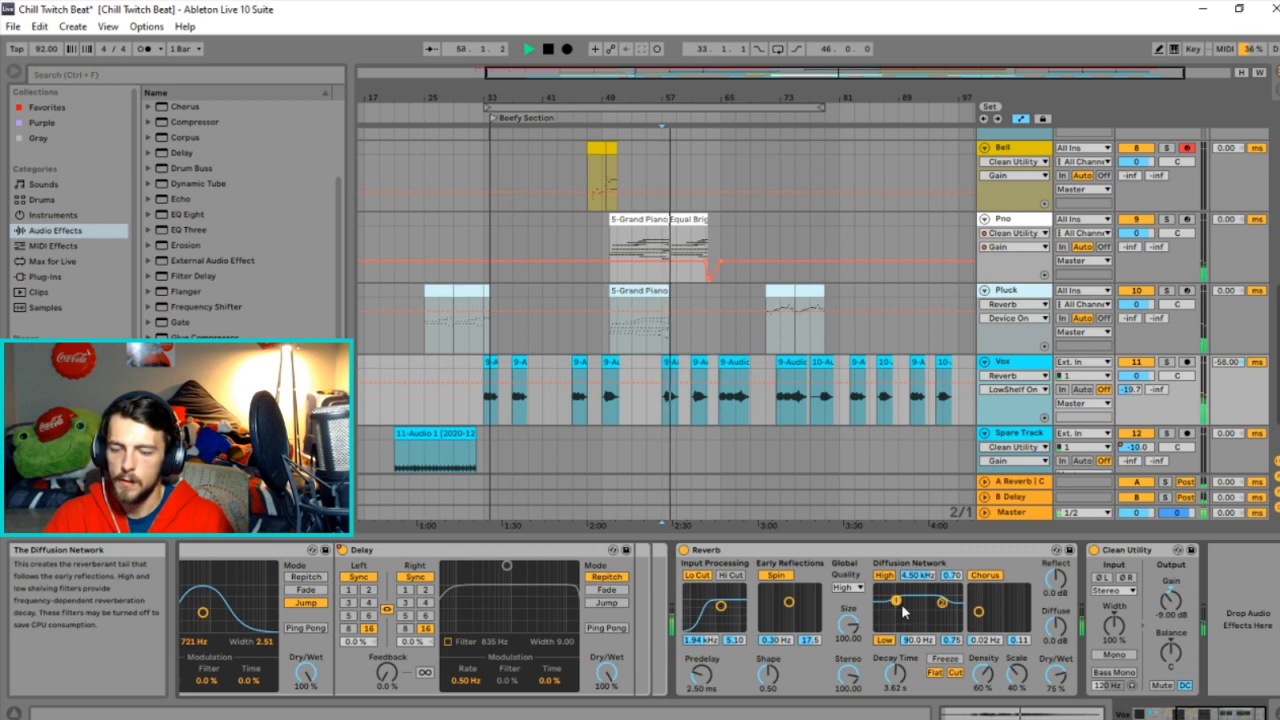
{"action": "key", "text": "space"}
{"action": "key", "text": "space"}
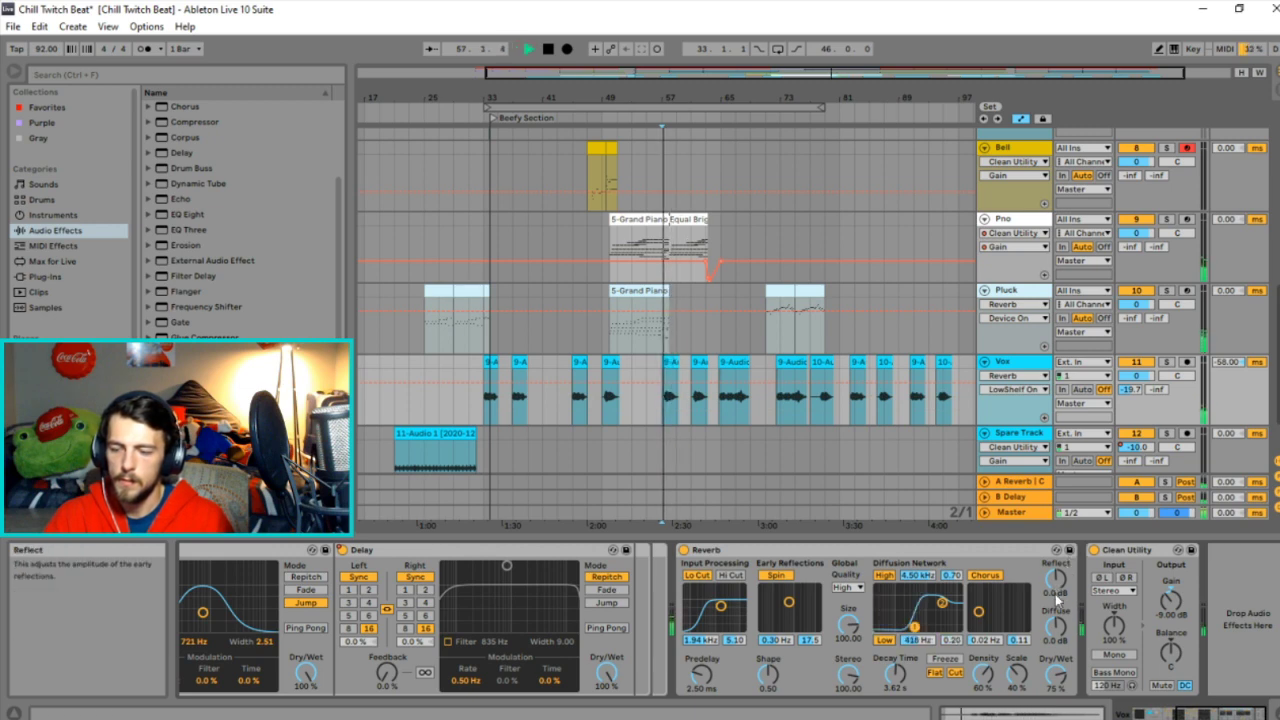
{"action": "left_click_drag", "start_coordinate": [1060, 617], "coordinate": [1060, 607]}
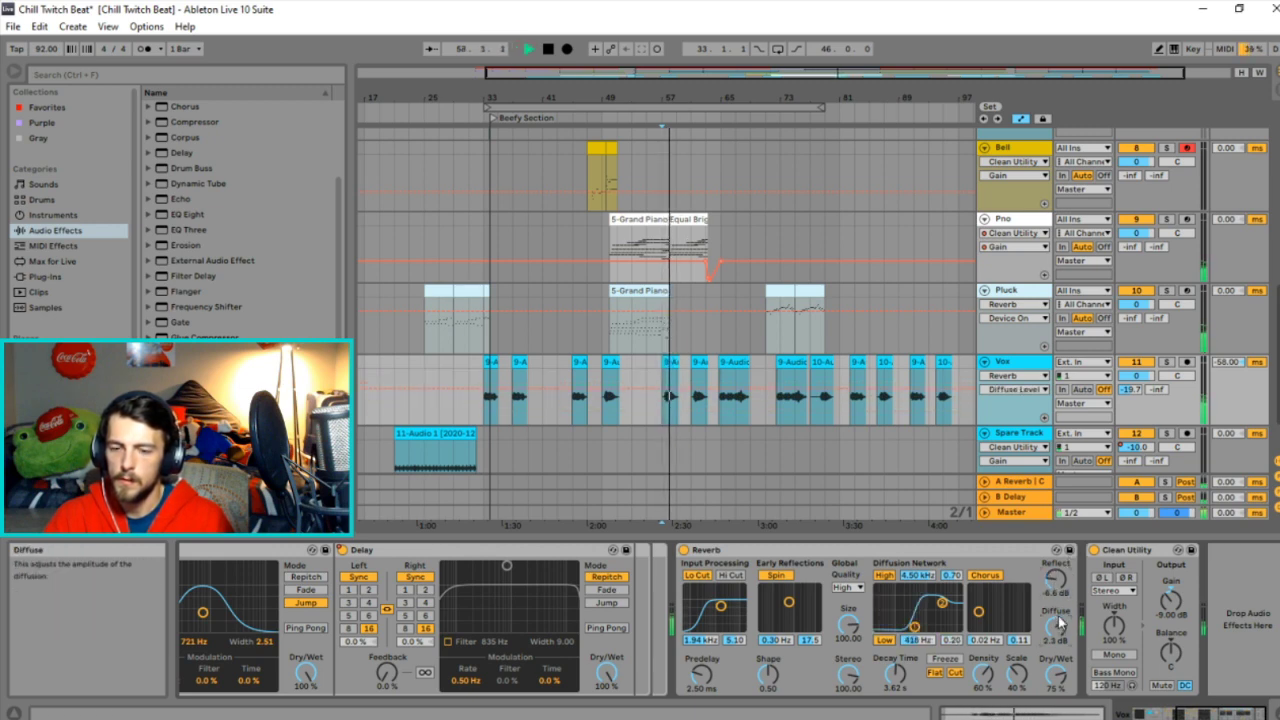
Turn off Spin and Chorus in the Vox Reverb and set Shape to 0.40, Scale to 81 % and Density to 34 %.
{"action": "left_click", "coordinate": [775, 575]}
{"action": "left_click", "coordinate": [985, 576]}
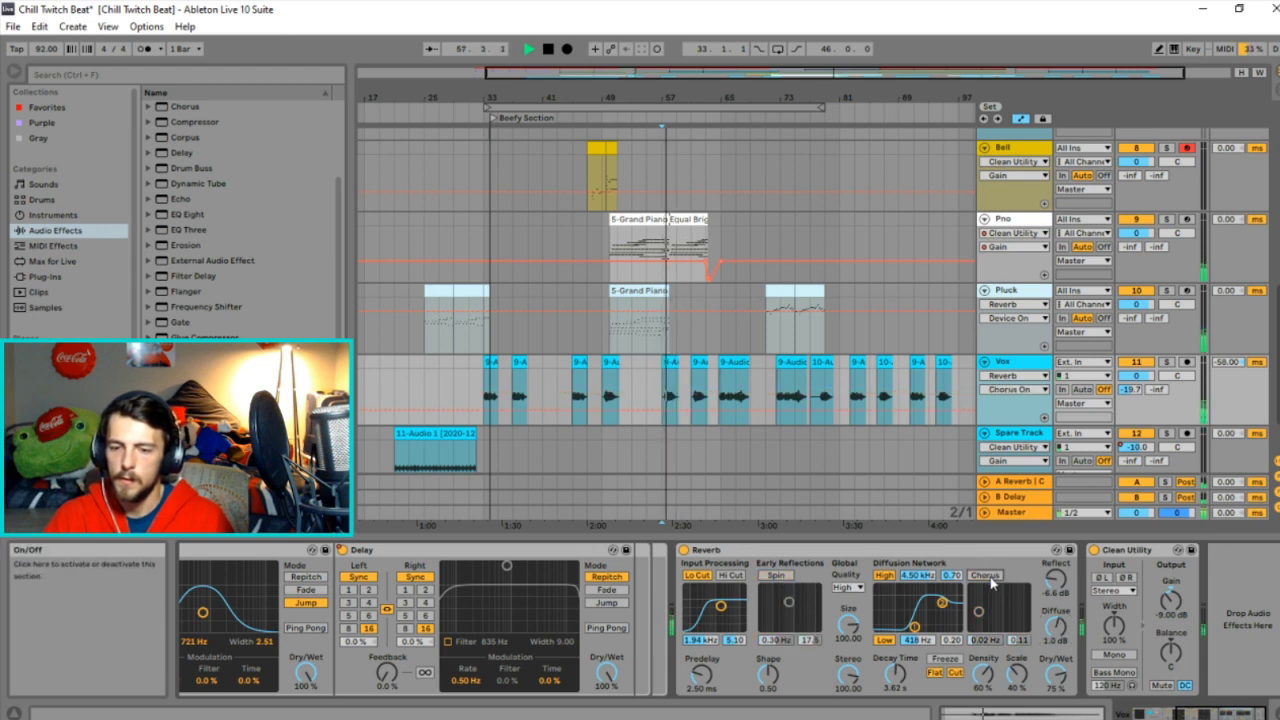
{"action": "left_click_drag", "start_coordinate": [767, 675], "coordinate": [767, 681]}
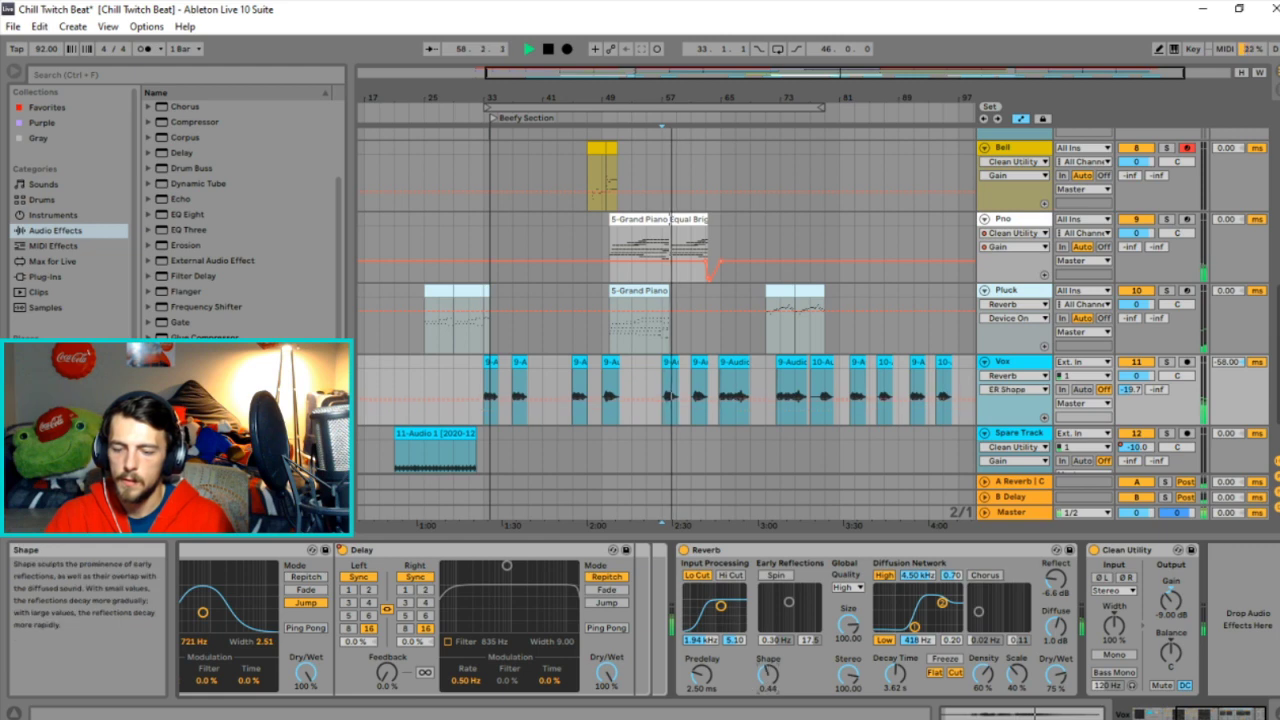
{"action": "left_click_drag", "start_coordinate": [1016, 672], "coordinate": [984, 685]}
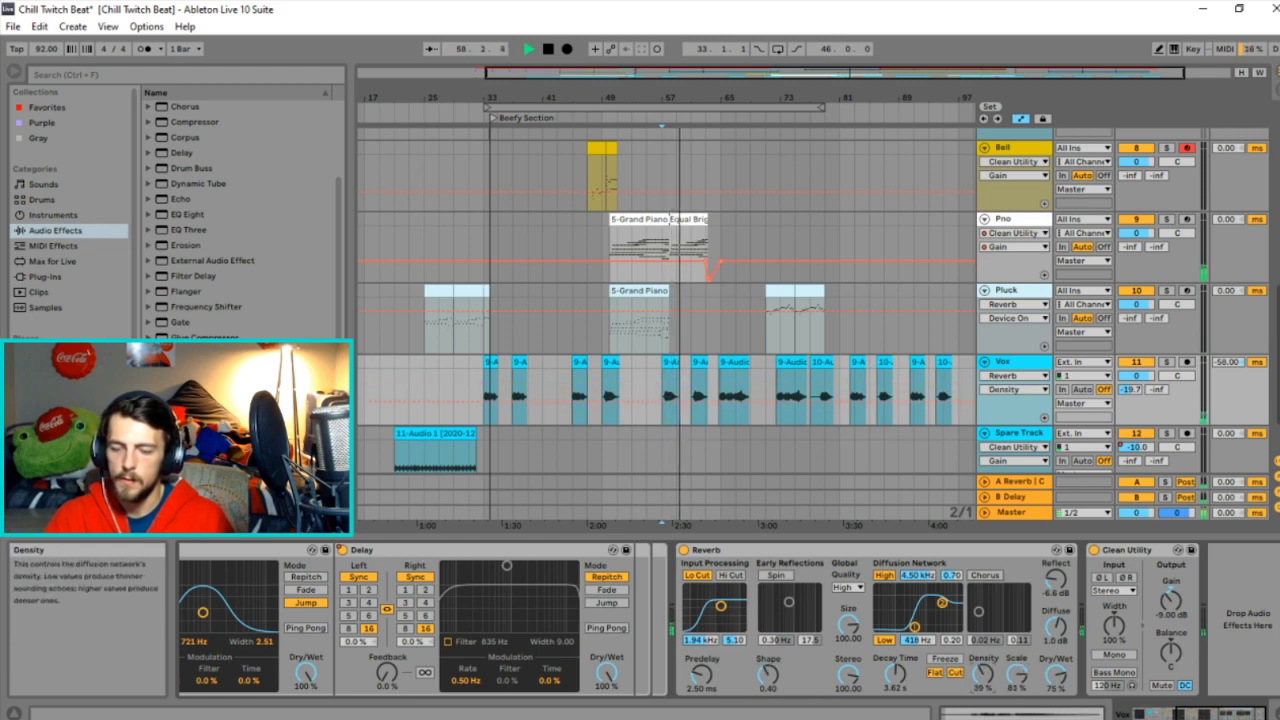
Try the Vox Reverb with Cut off and back on, and set Density to 37 %, Size to 225.46 and Stereo to 106.67.
{"action": "left_click", "coordinate": [956, 673]}
{"action": "key", "text": "space"}
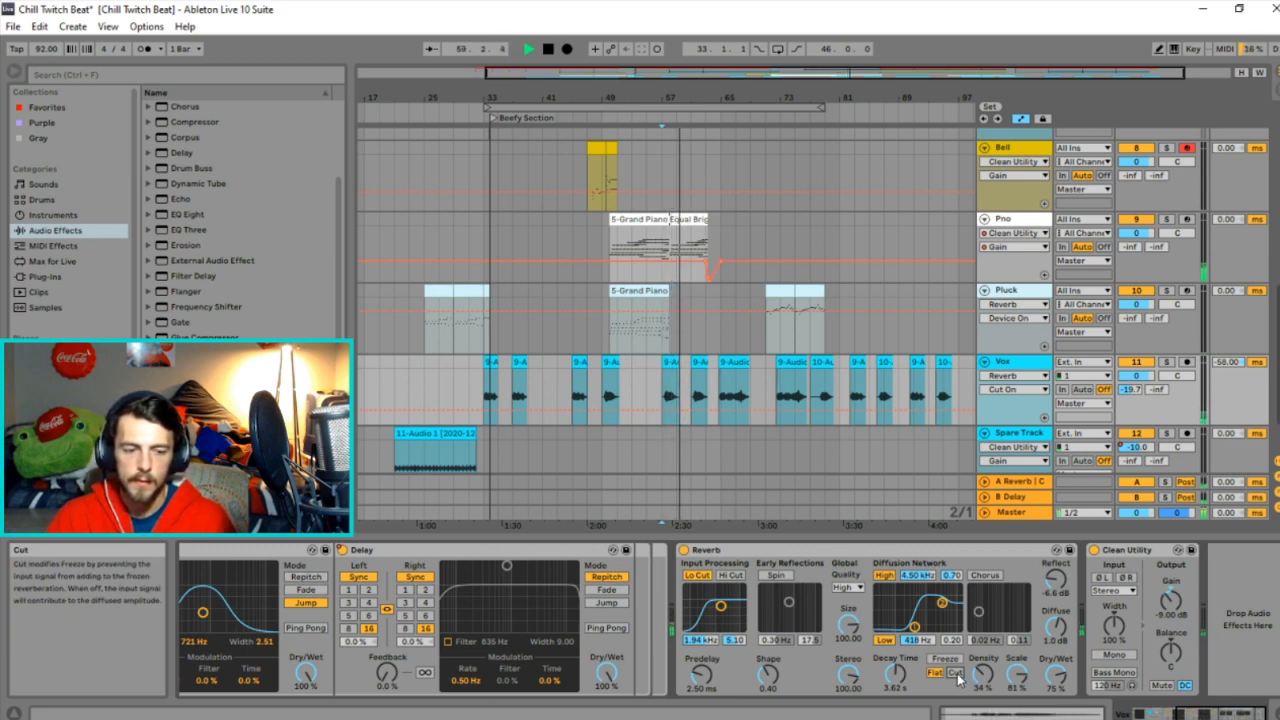
{"action": "left_click_drag", "start_coordinate": [972, 678], "coordinate": [972, 674]}
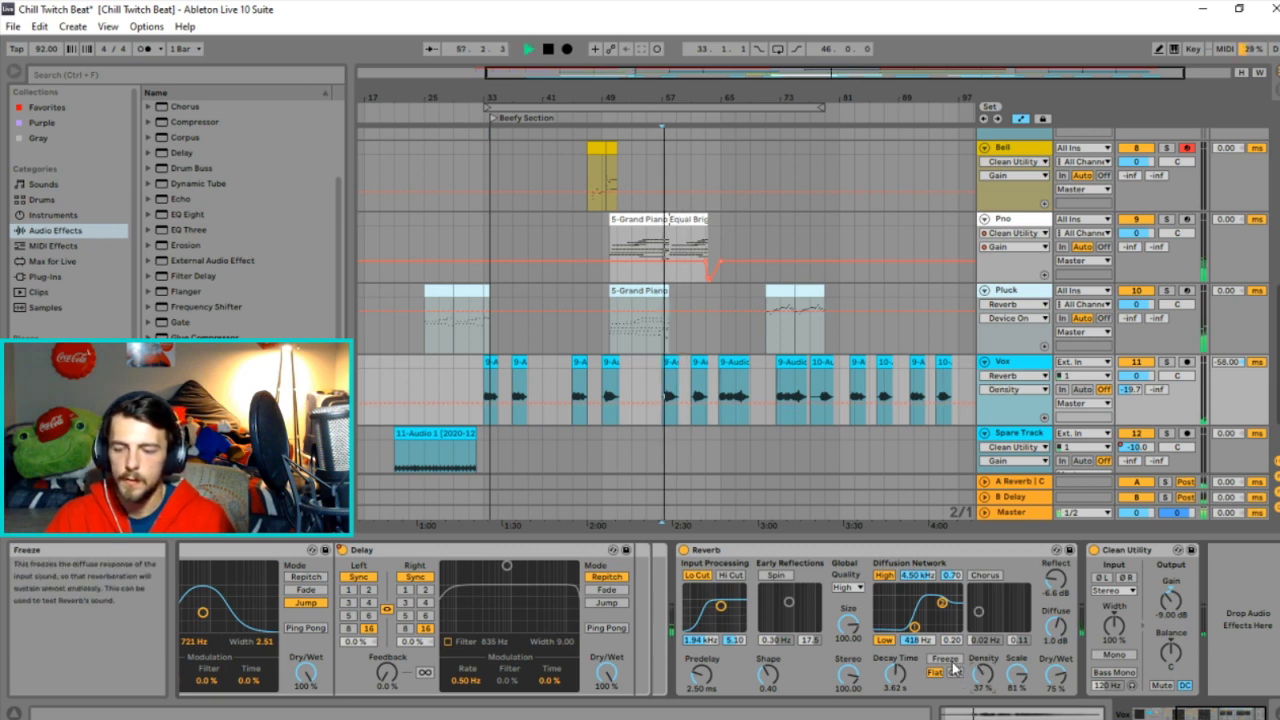
{"action": "left_click", "coordinate": [952, 673]}
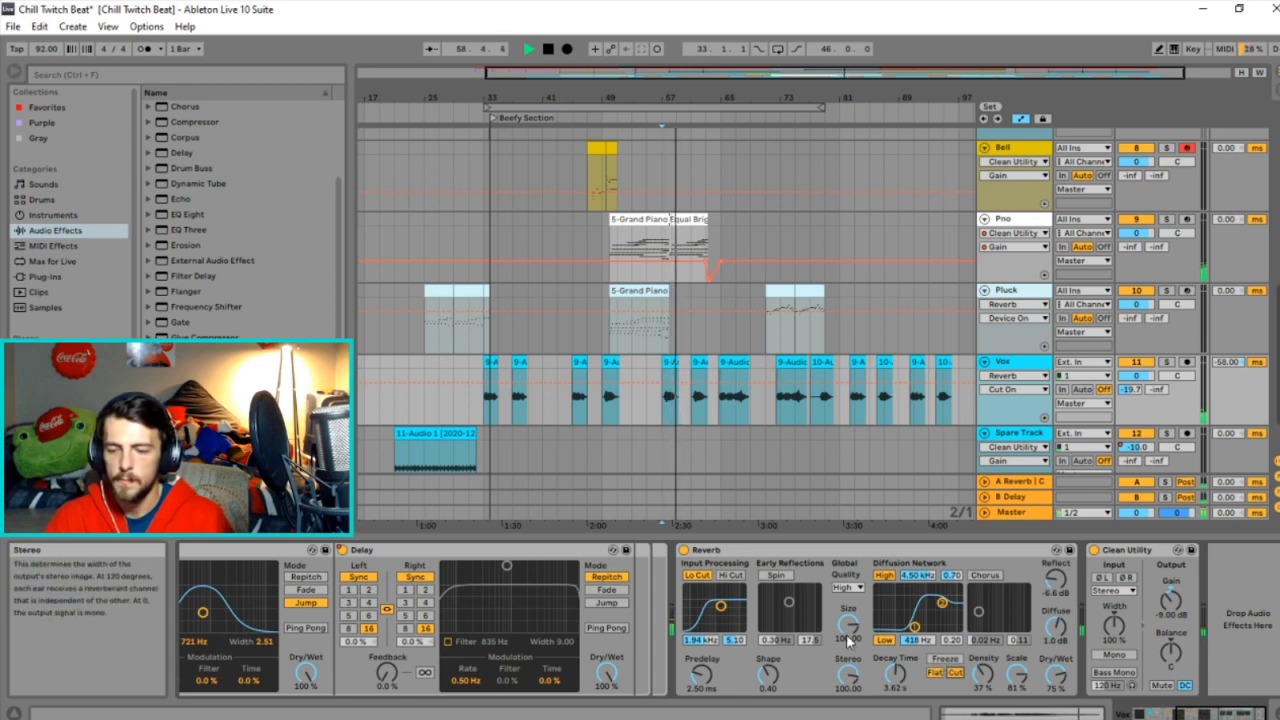
{"action": "left_click_drag", "start_coordinate": [848, 624], "coordinate": [848, 610]}
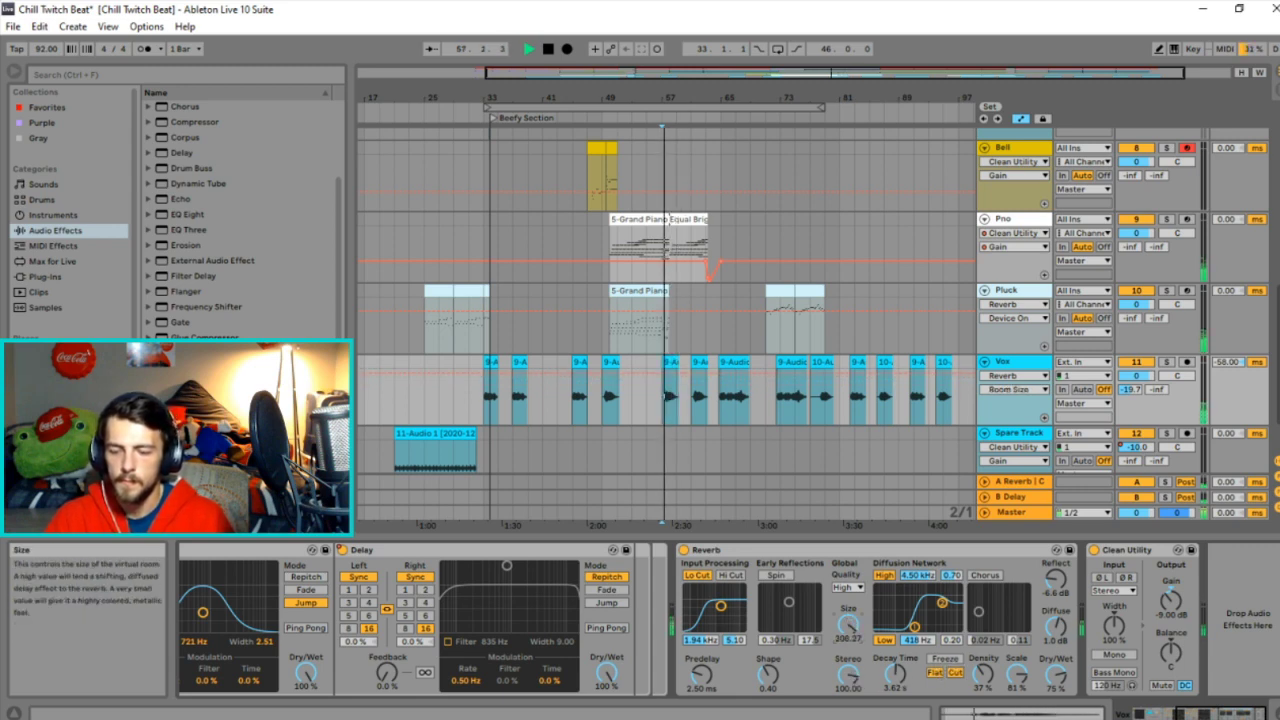
{"action": "left_click_drag", "start_coordinate": [848, 674], "coordinate": [848, 672]}
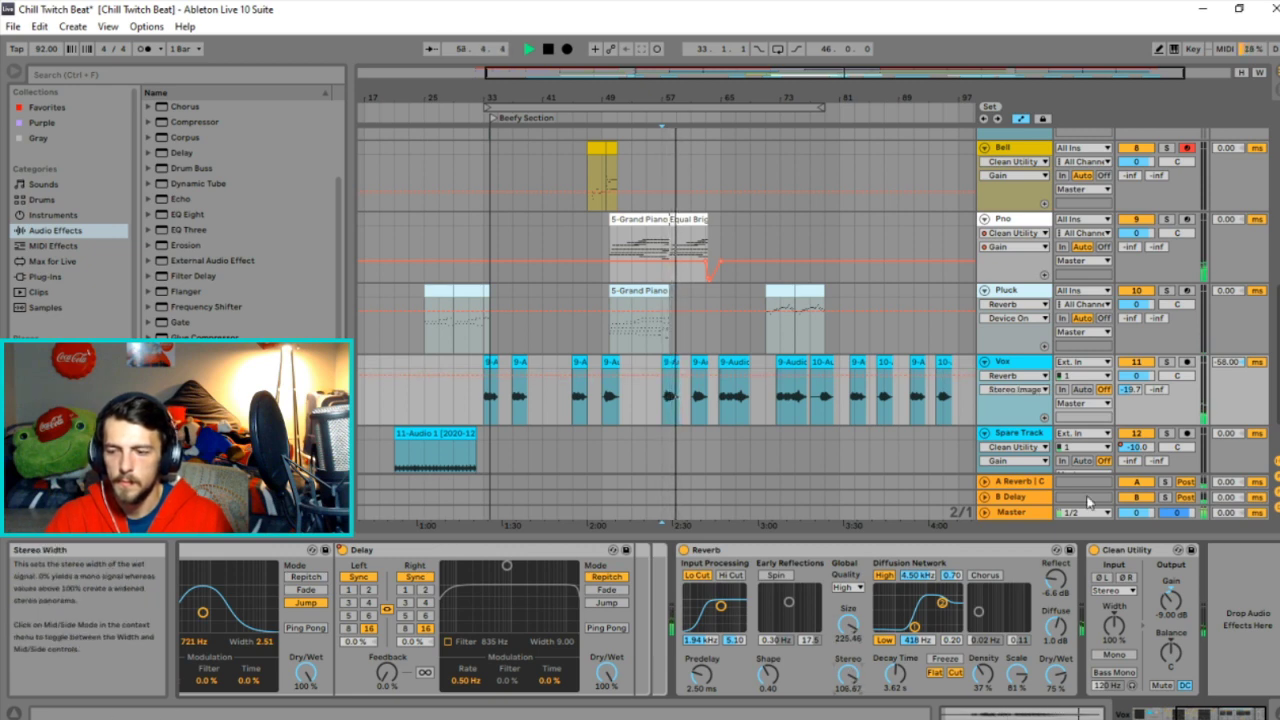
Stop playback and turn off Mono in the last Clean Utility on the Master track.
{"action": "left_click", "coordinate": [1012, 512]}
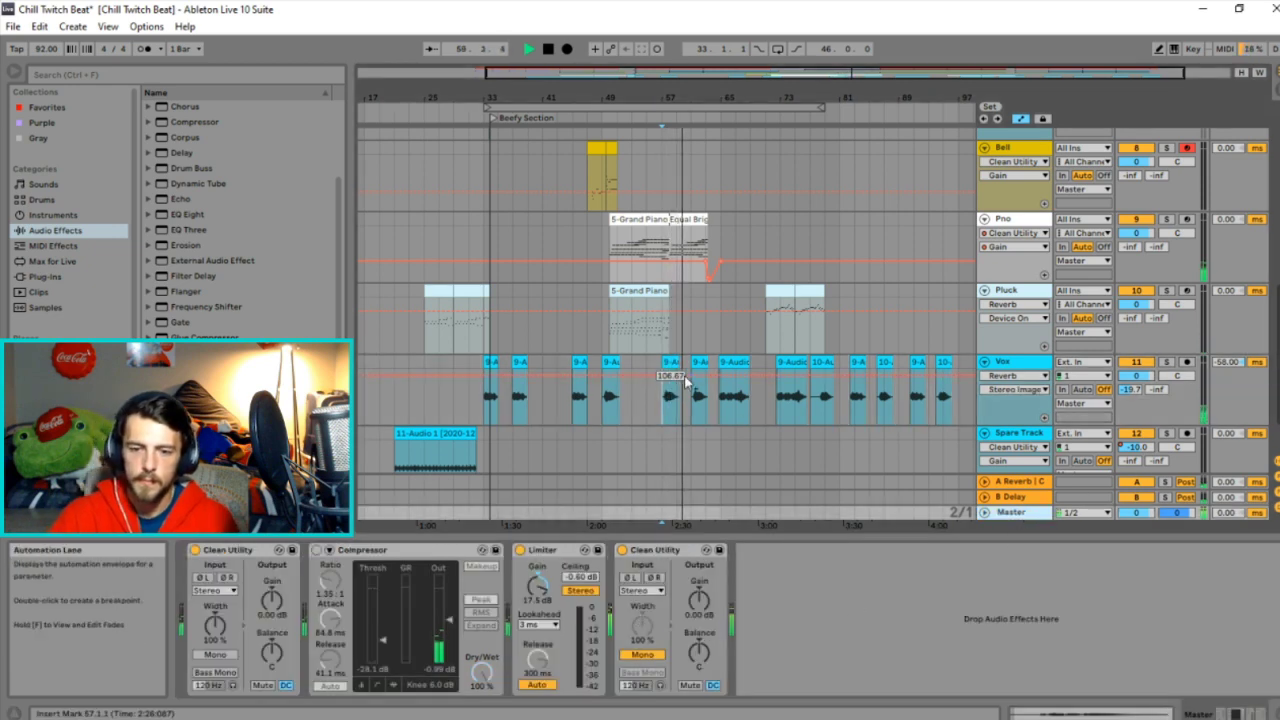
{"action": "left_click", "coordinate": [612, 418]}
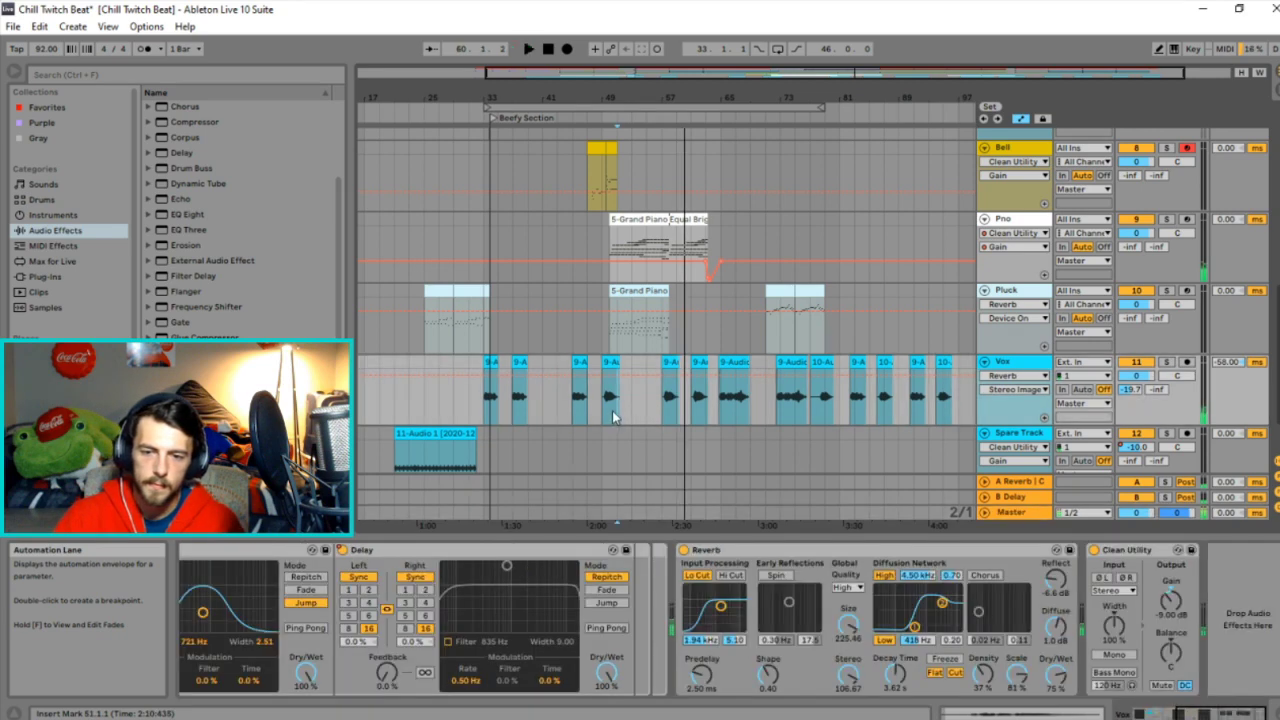
{"action": "left_click", "coordinate": [1018, 512]}
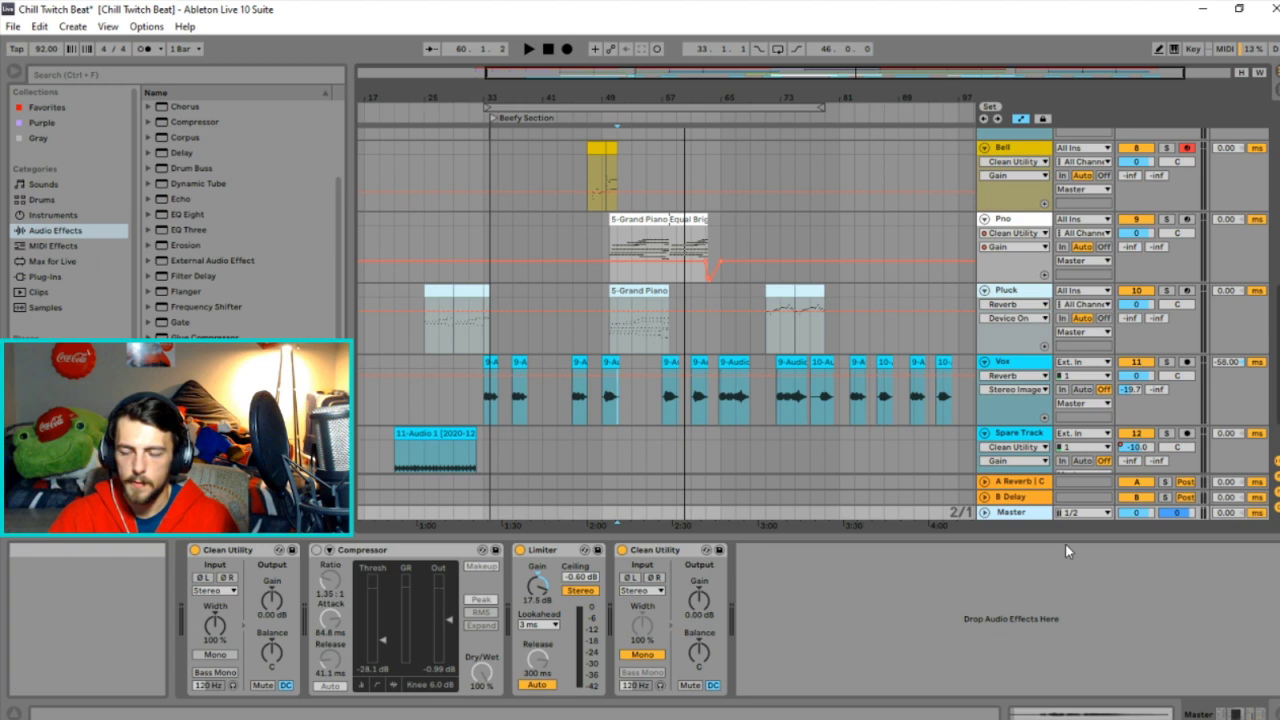
{"action": "left_click", "coordinate": [655, 658]}
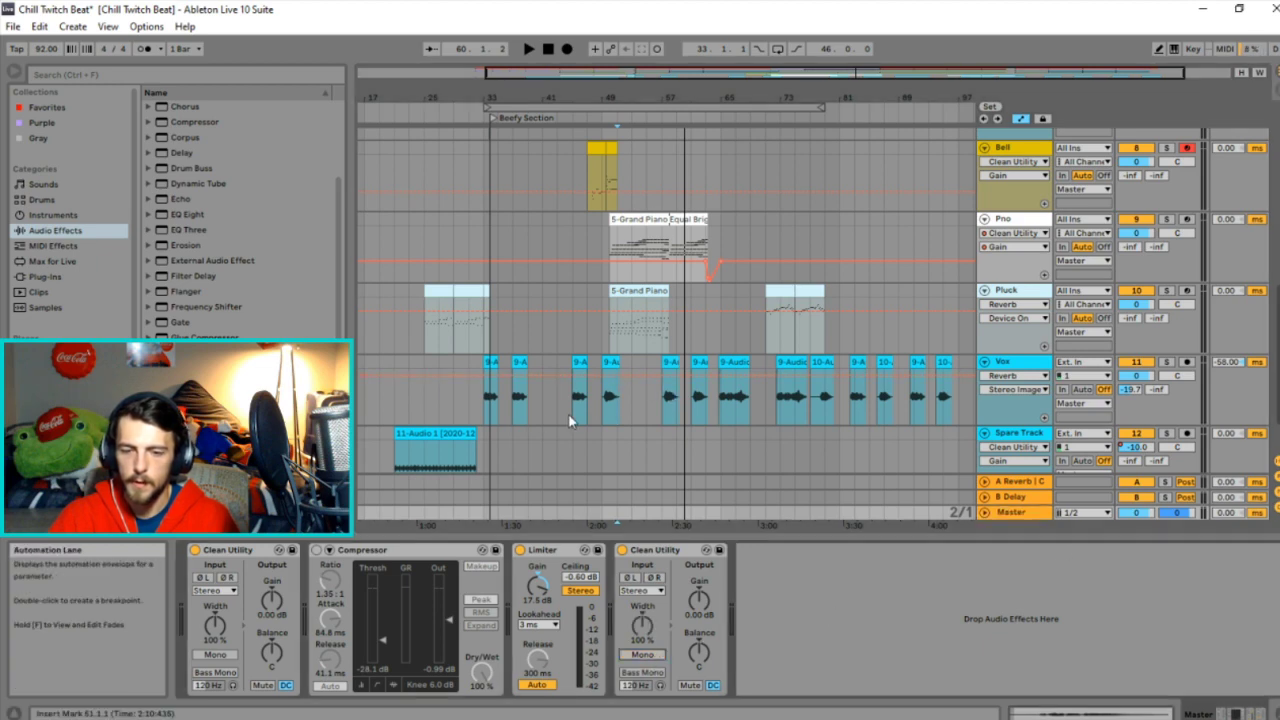
Play from bar 49 and raise the Vox track's Clean Utility gain to about -7 dB.
{"action": "left_click", "coordinate": [600, 411]}
{"action": "key", "text": "space"}
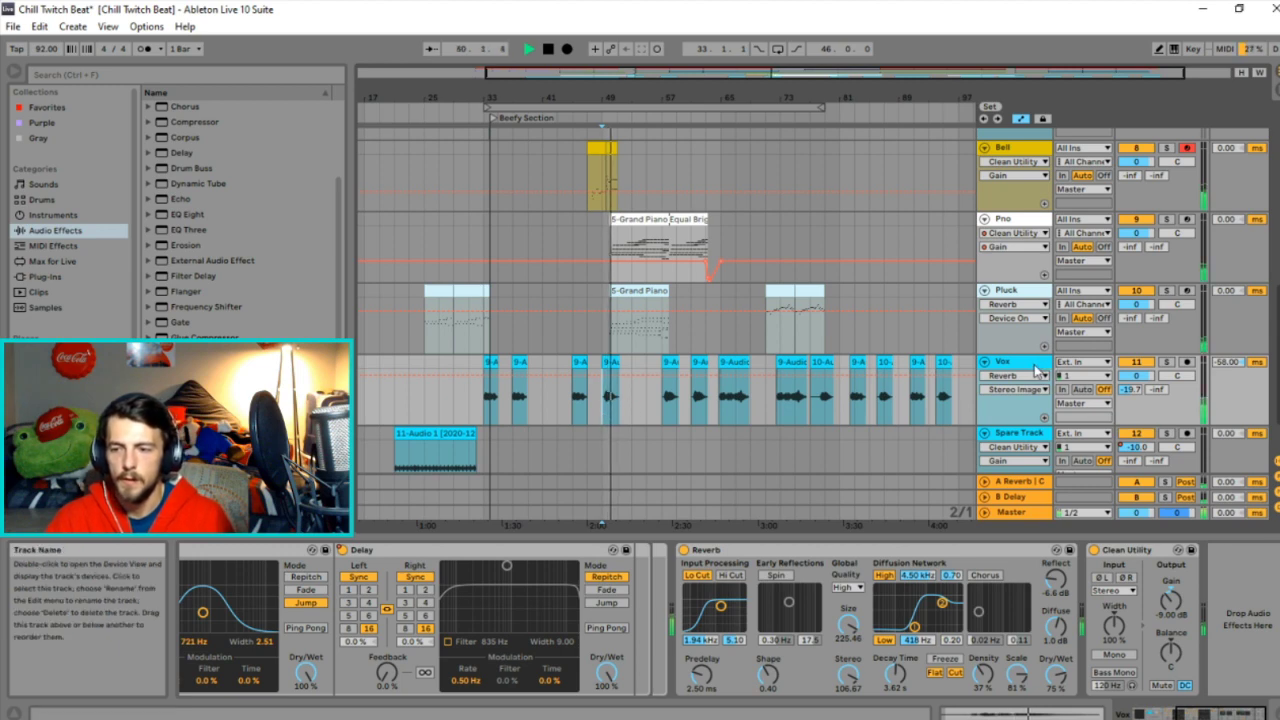
{"action": "left_click", "coordinate": [1170, 614]}
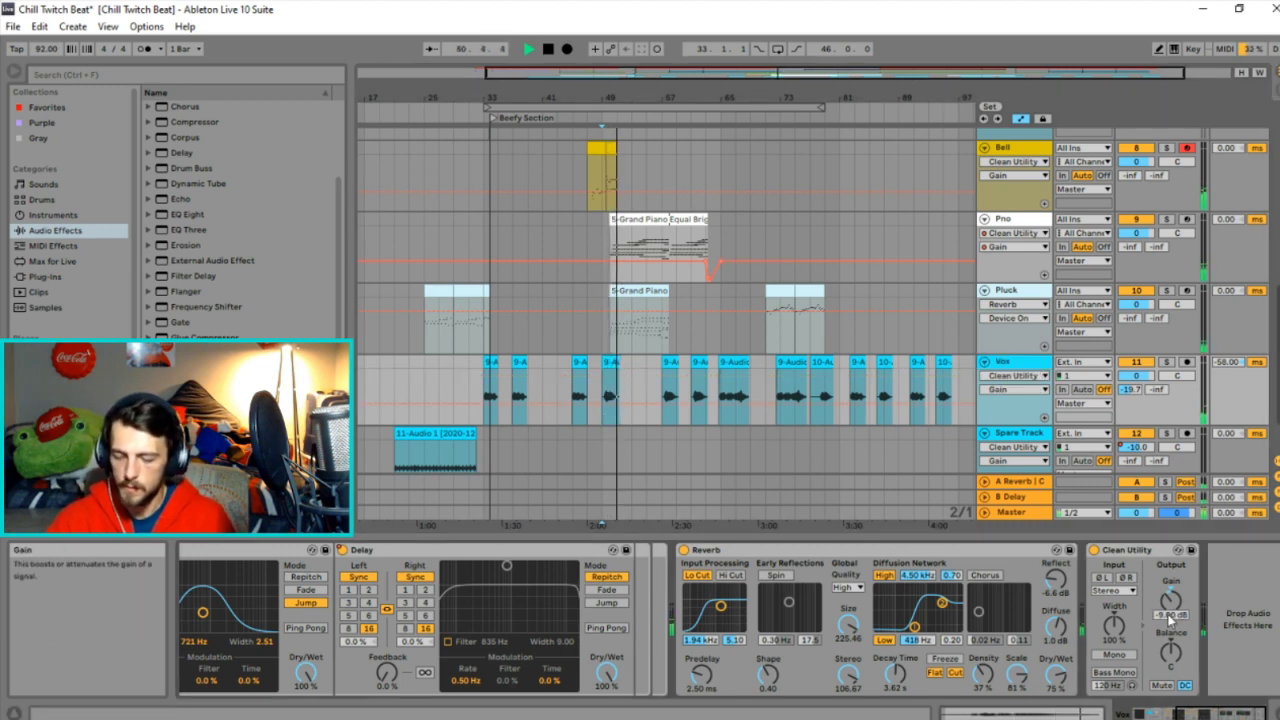
{"action": "scroll", "coordinate": [1170, 620], "scroll_direction": "up", "scroll_amount": 2}
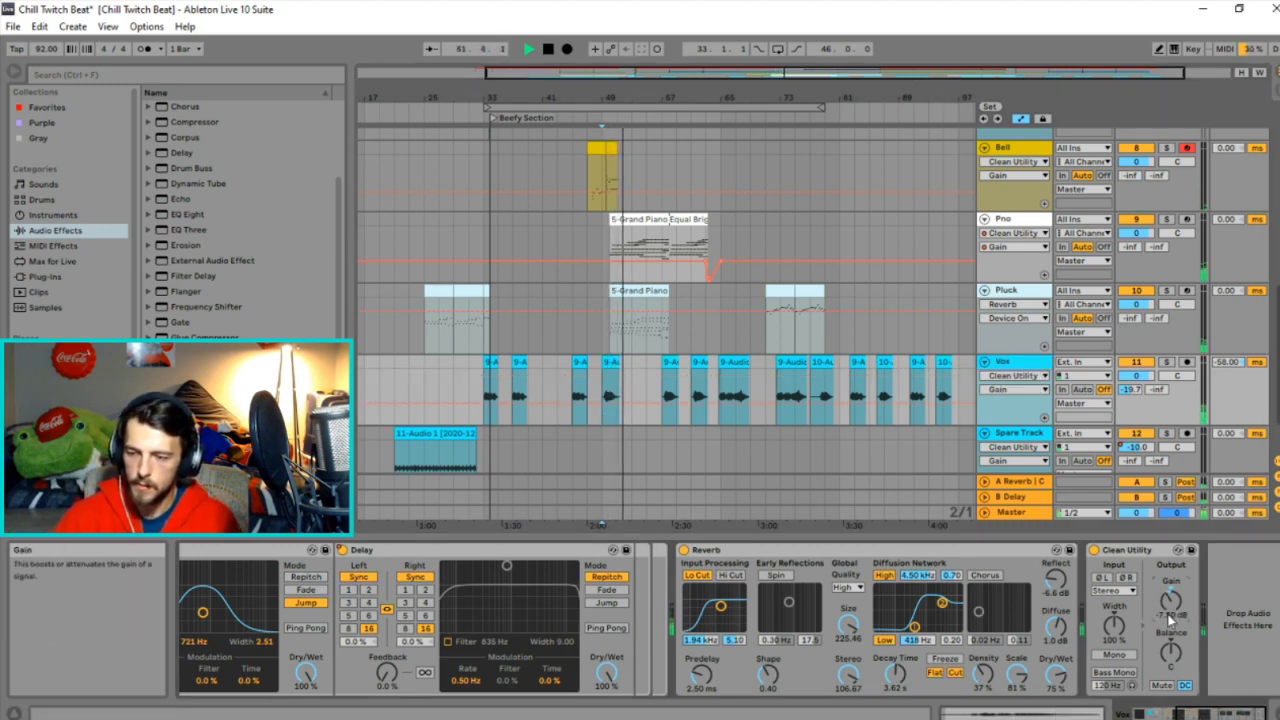
Lower the gain of the 4 Lead Organ track's last Clean Utility to -11.0 dB and play from bar 49.
{"action": "left_click", "coordinate": [613, 349]}
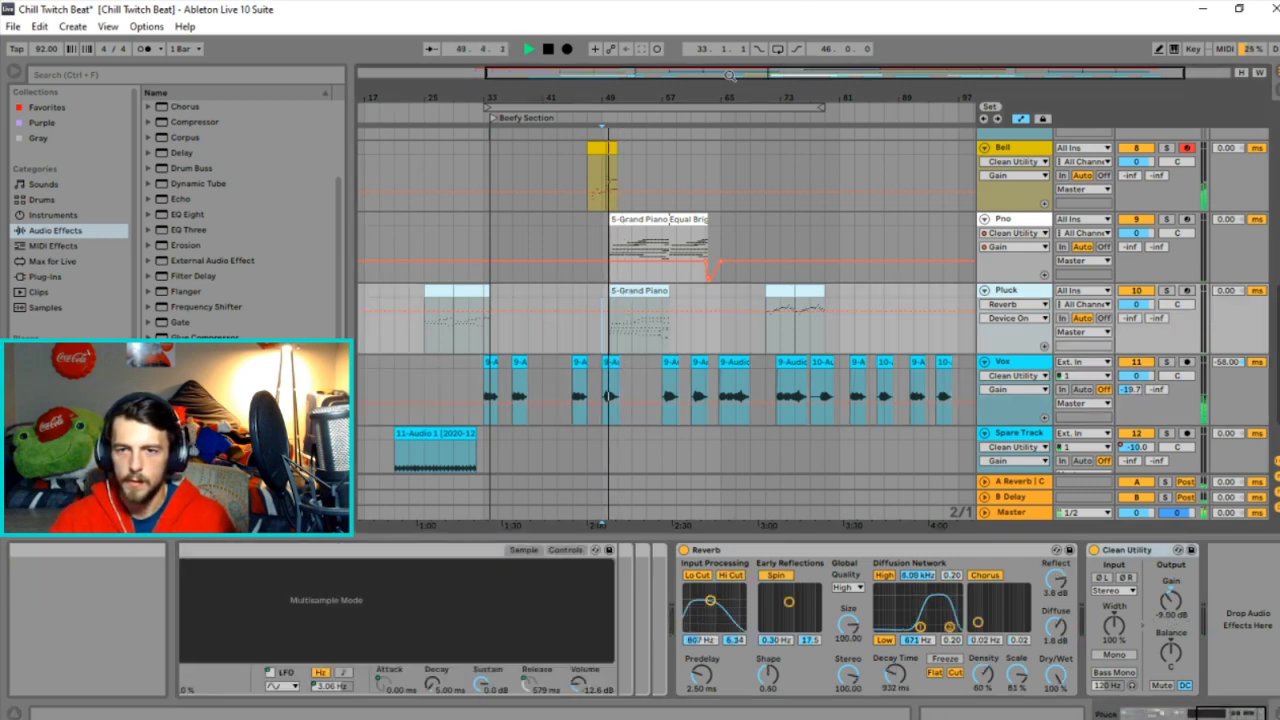
{"action": "double_click", "coordinate": [760, 72]}
{"action": "scroll", "coordinate": [732, 275], "scroll_direction": "up", "scroll_amount": 10}
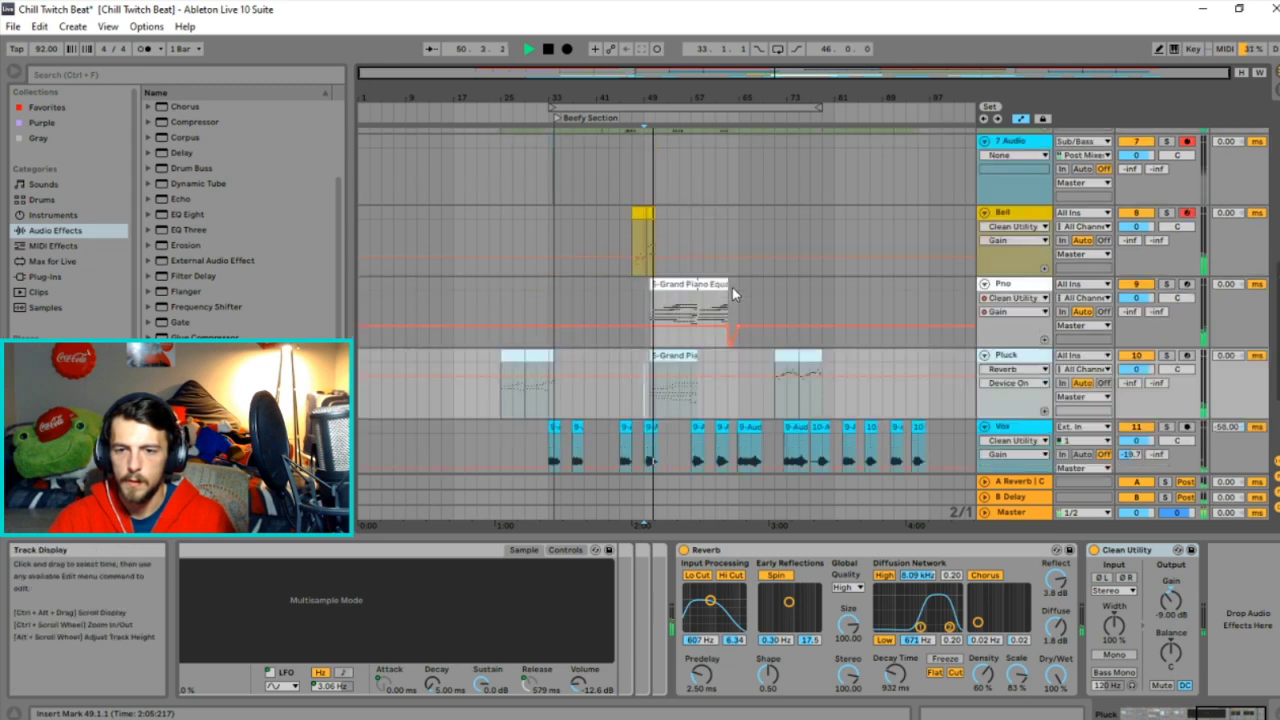
{"action": "left_click", "coordinate": [1041, 254]}
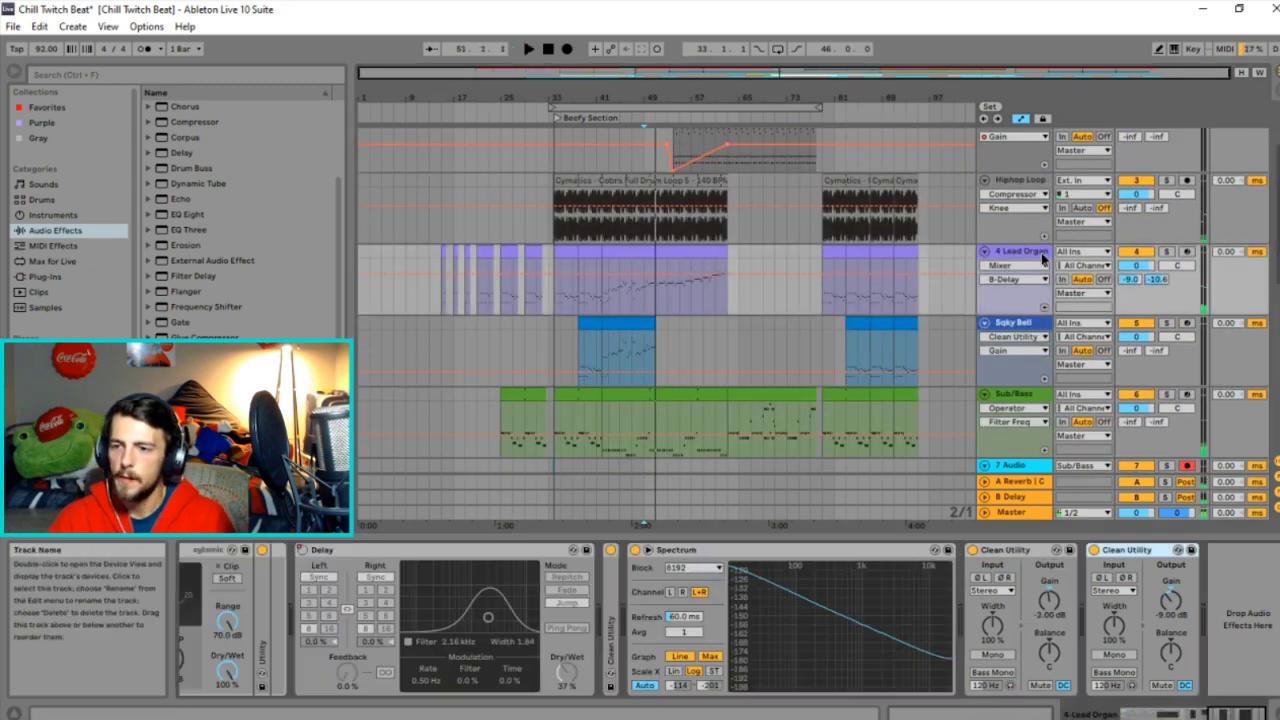
{"action": "left_click", "coordinate": [1171, 601]}
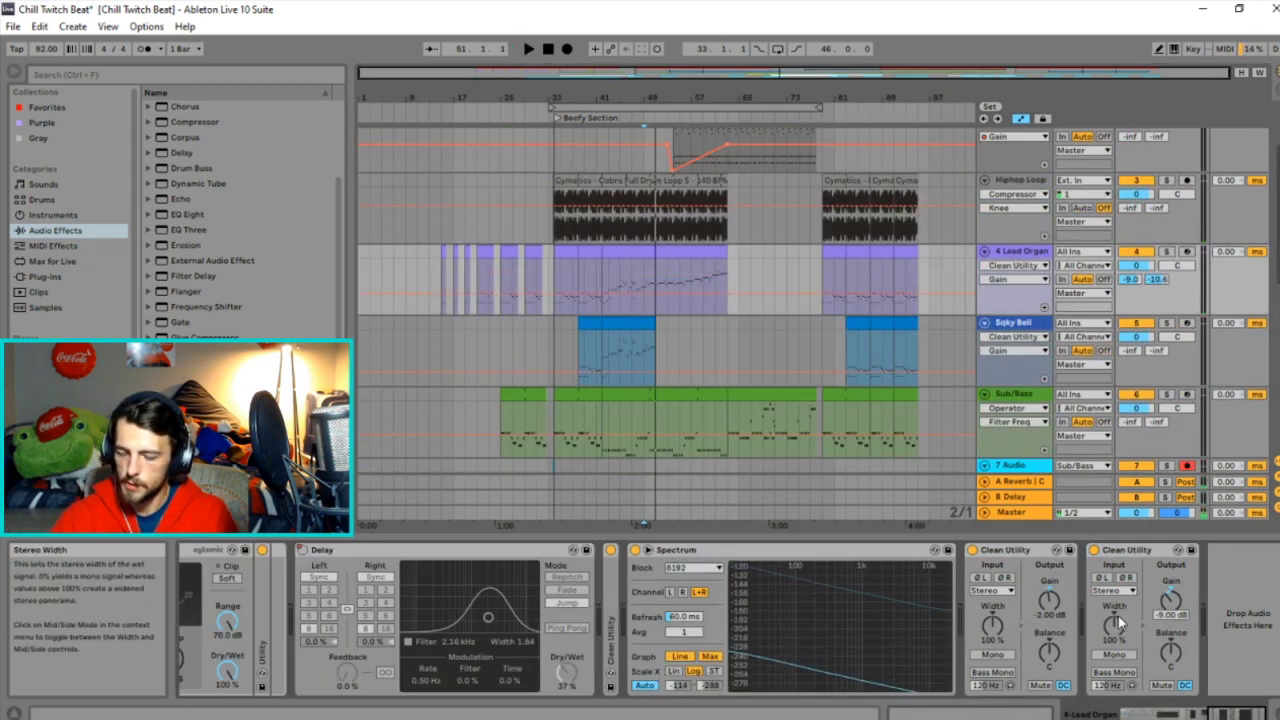
{"action": "left_click", "coordinate": [641, 300]}
{"action": "key", "text": "space"}
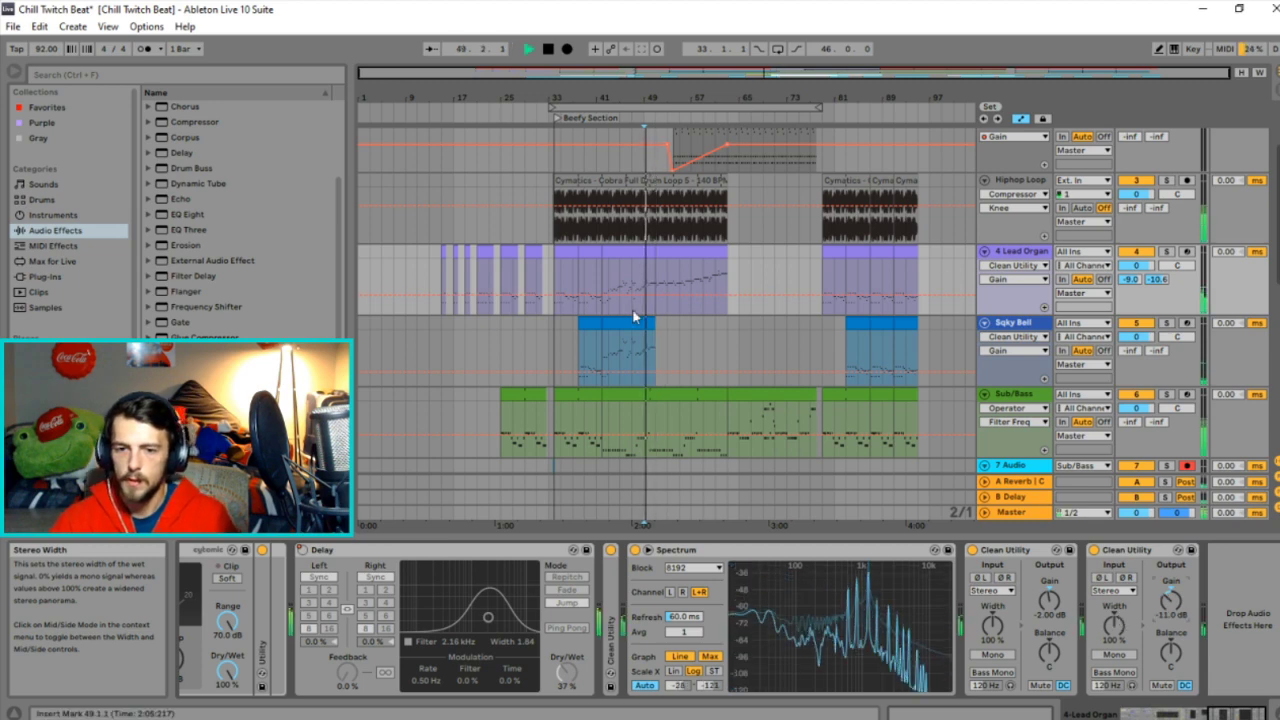
Lower the Sqky Bell track's Clean Utility gain to -19.0 dB during playback.
{"action": "left_click", "coordinate": [1043, 325]}
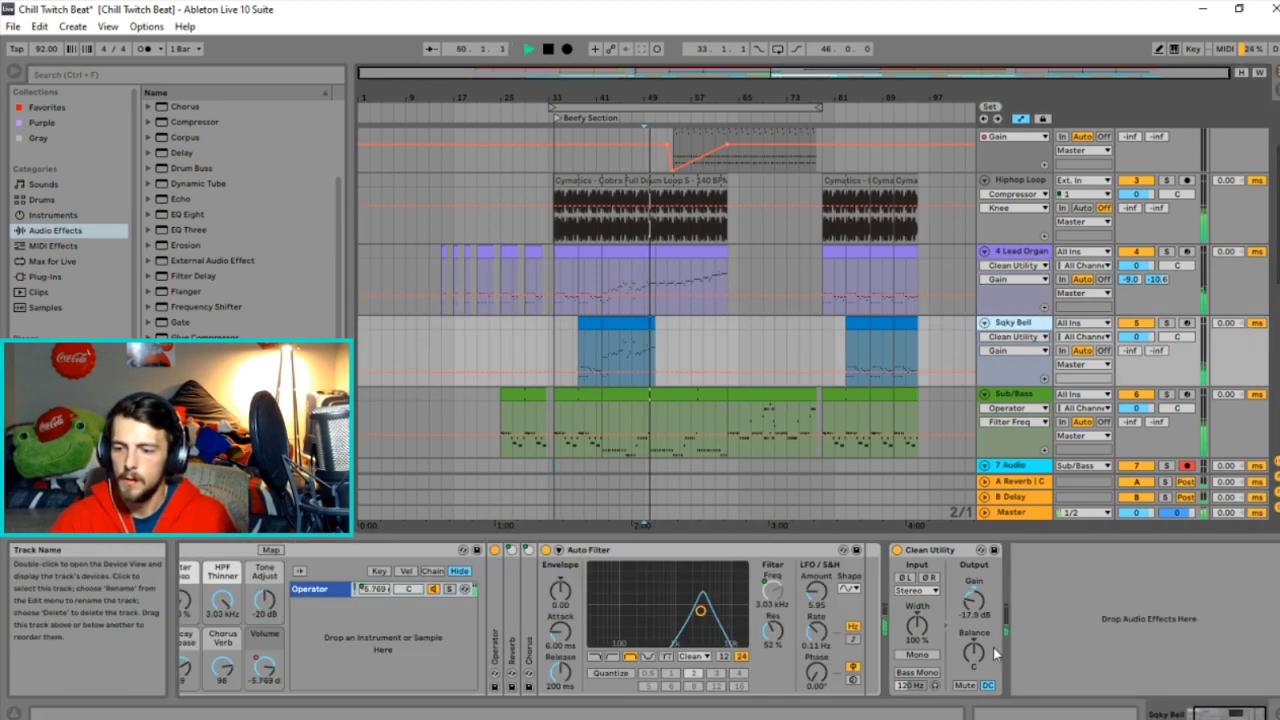
{"action": "left_click", "coordinate": [965, 606]}
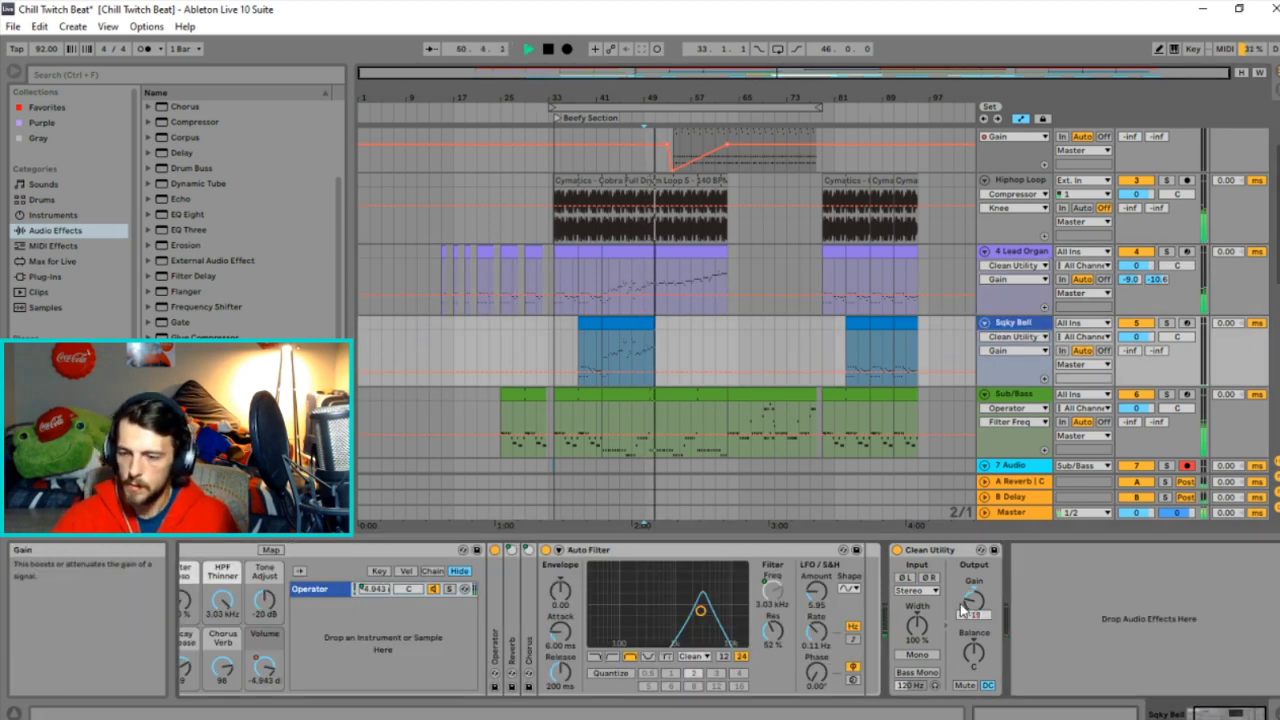
{"action": "scroll", "coordinate": [819, 351], "scroll_direction": "down", "scroll_amount": 1}
{"action": "scroll", "coordinate": [835, 350], "scroll_direction": "up", "scroll_amount": 3}
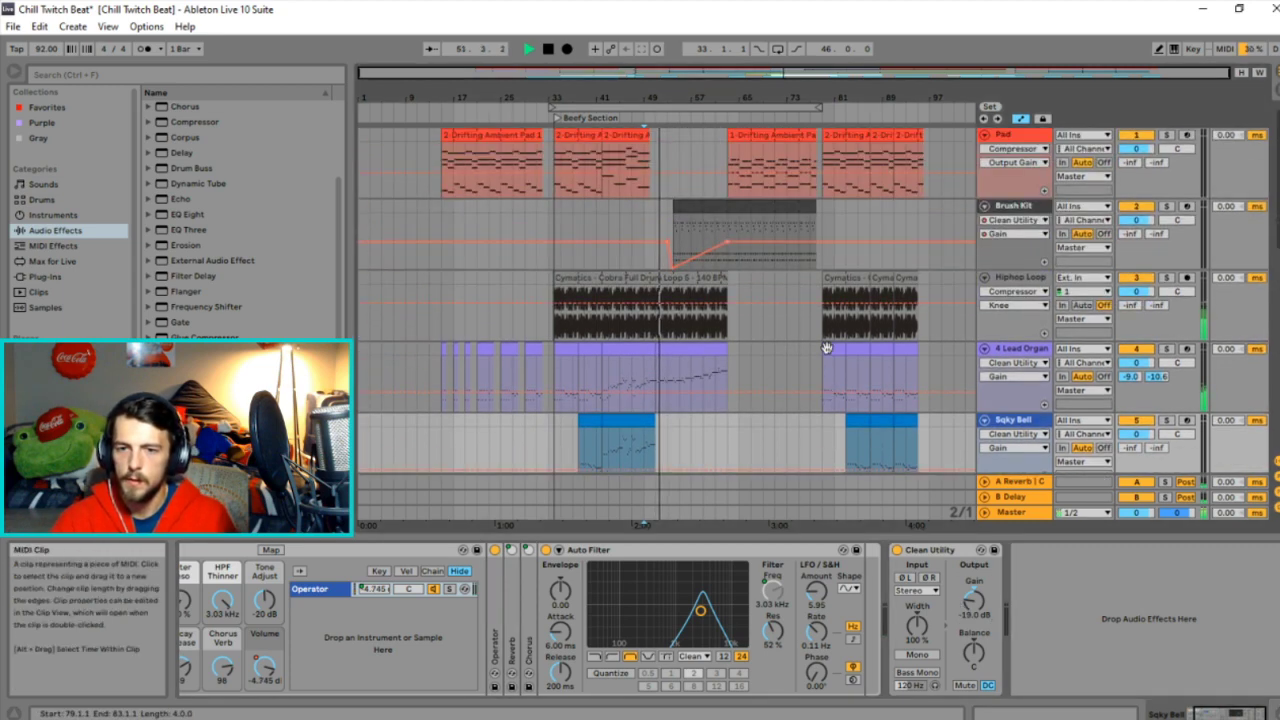
Lower the Sub/Bass track's Clean Utility gain to -16.0 dB during playback.
{"action": "scroll", "coordinate": [852, 349], "scroll_direction": "down", "scroll_amount": 3}
{"action": "left_click", "coordinate": [852, 349]}
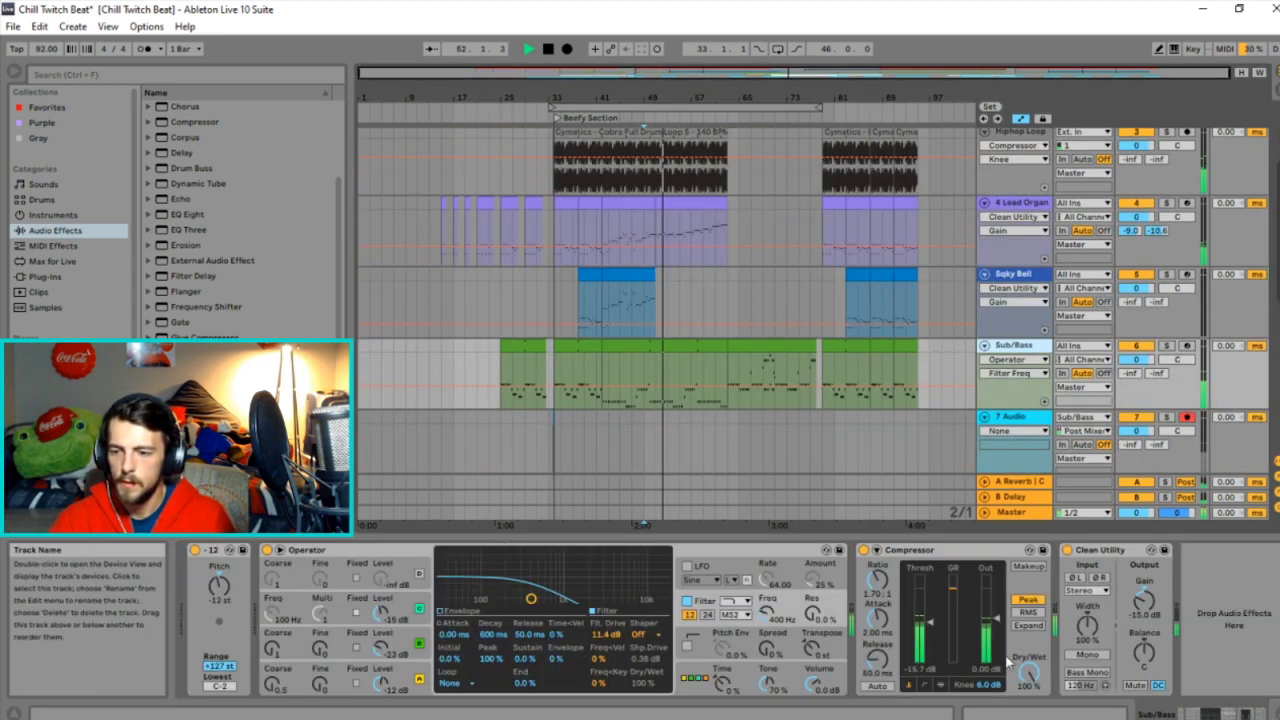
{"action": "left_click", "coordinate": [1146, 614]}
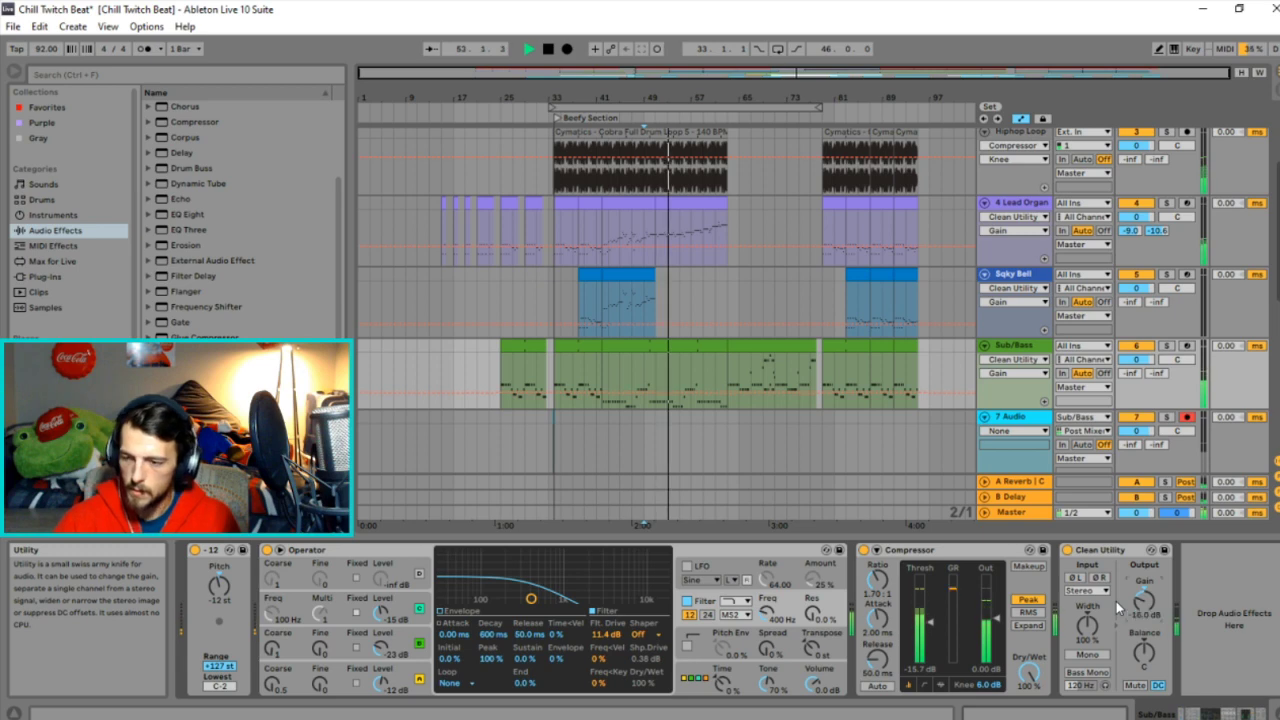
Lower the gain of the Hiphop Loop track's second Clean Utility to -10.5 dB and further to -12.0 dB.
{"action": "scroll", "coordinate": [431, 447], "scroll_direction": "up", "scroll_amount": 1}
{"action": "scroll", "coordinate": [431, 447], "scroll_direction": "up", "scroll_amount": 5}
{"action": "left_click", "coordinate": [1018, 230]}
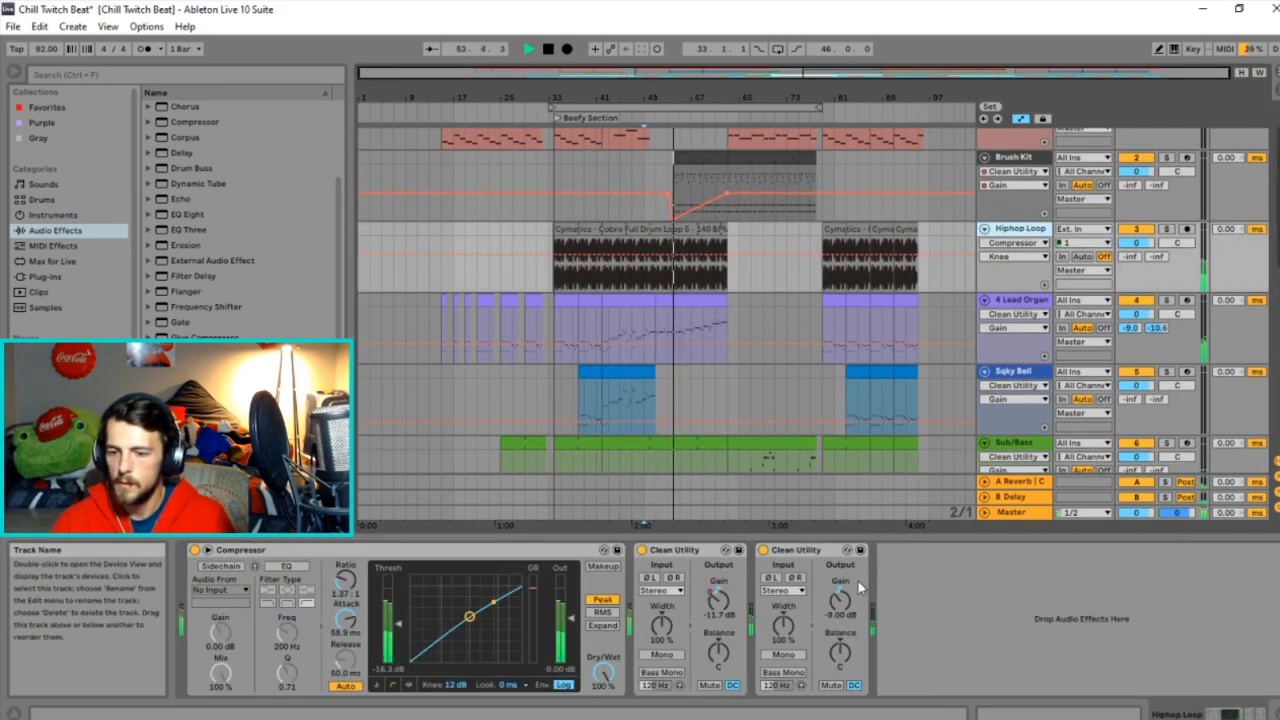
{"action": "left_click", "coordinate": [826, 608]}
{"action": "type", "text": "-1"}
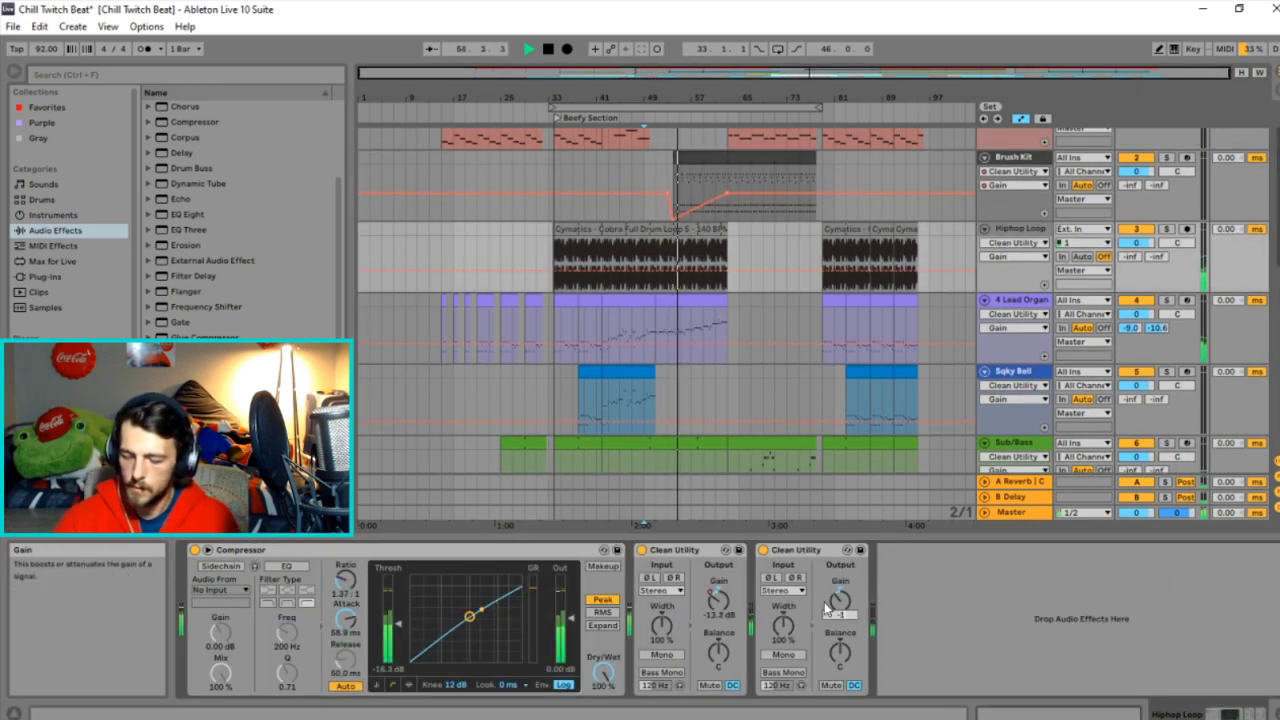
{"action": "type", "text": "0.5"}
{"action": "key", "text": "Return"}
{"action": "scroll", "coordinate": [734, 268], "scroll_direction": "up", "scroll_amount": 3}
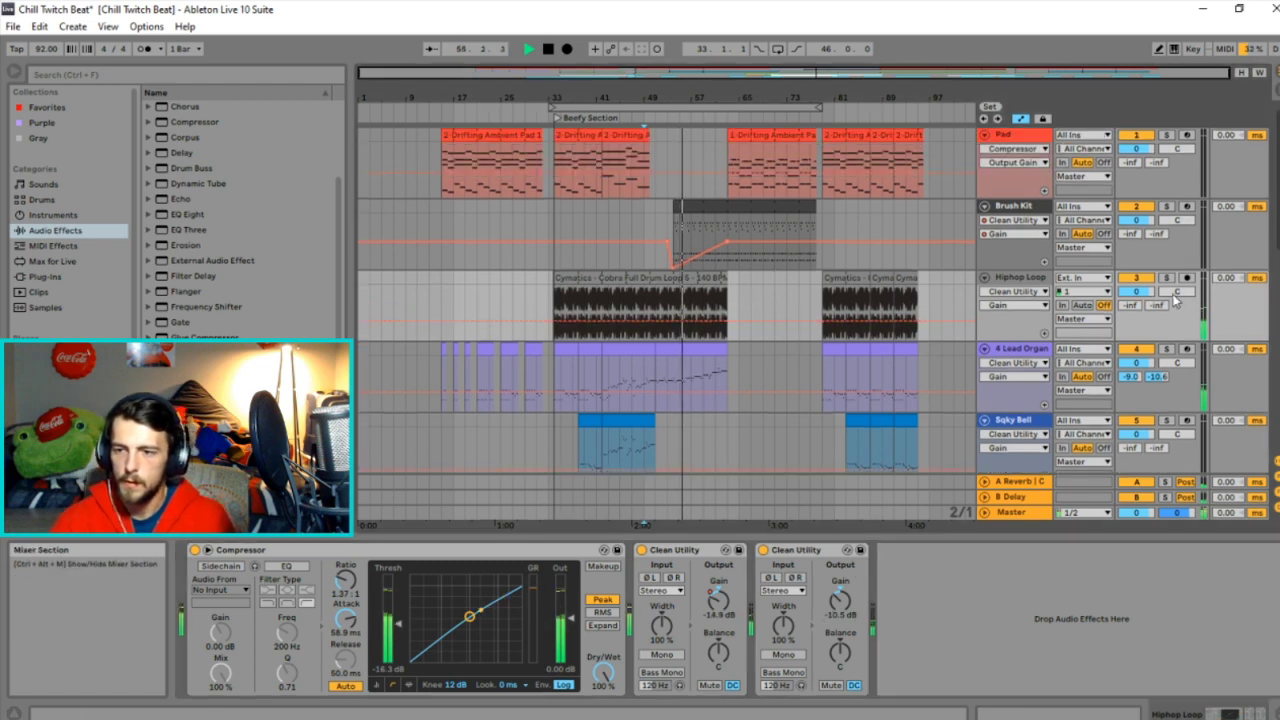
{"action": "left_click", "coordinate": [838, 620]}
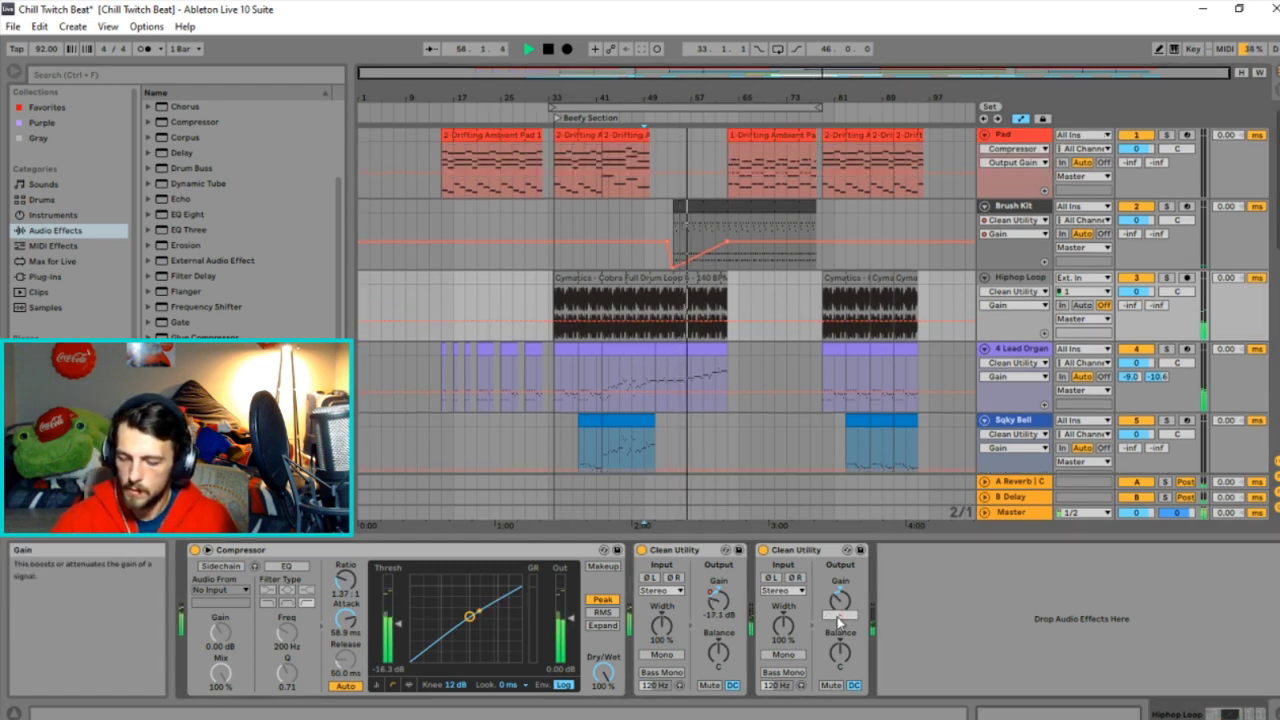
{"action": "type", "text": "-12"}
{"action": "key", "text": "Return"}
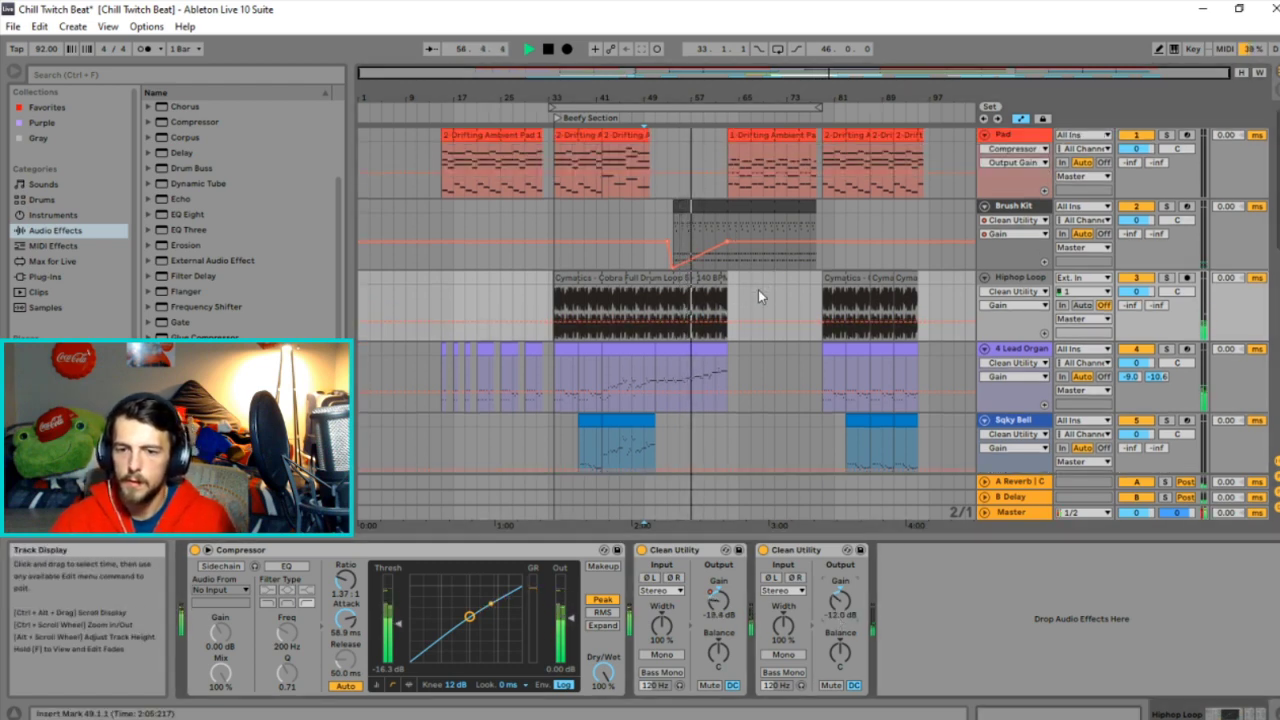
Lower the Pluck track's Clean Utility gain to -10.0 dB and further to -11.0 dB, replaying the part around its second clip.
{"action": "scroll", "coordinate": [755, 310], "scroll_direction": "down", "scroll_amount": 10}
{"action": "left_click", "coordinate": [688, 210]}
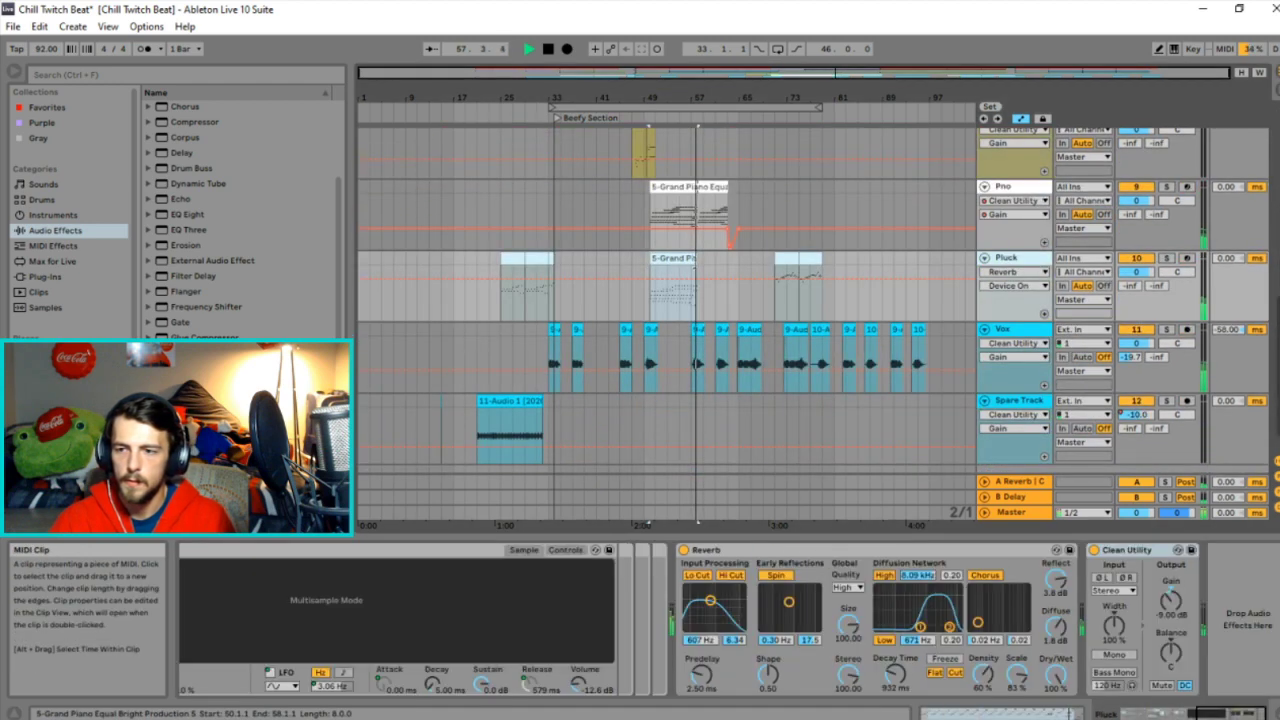
{"action": "left_click", "coordinate": [1164, 612]}
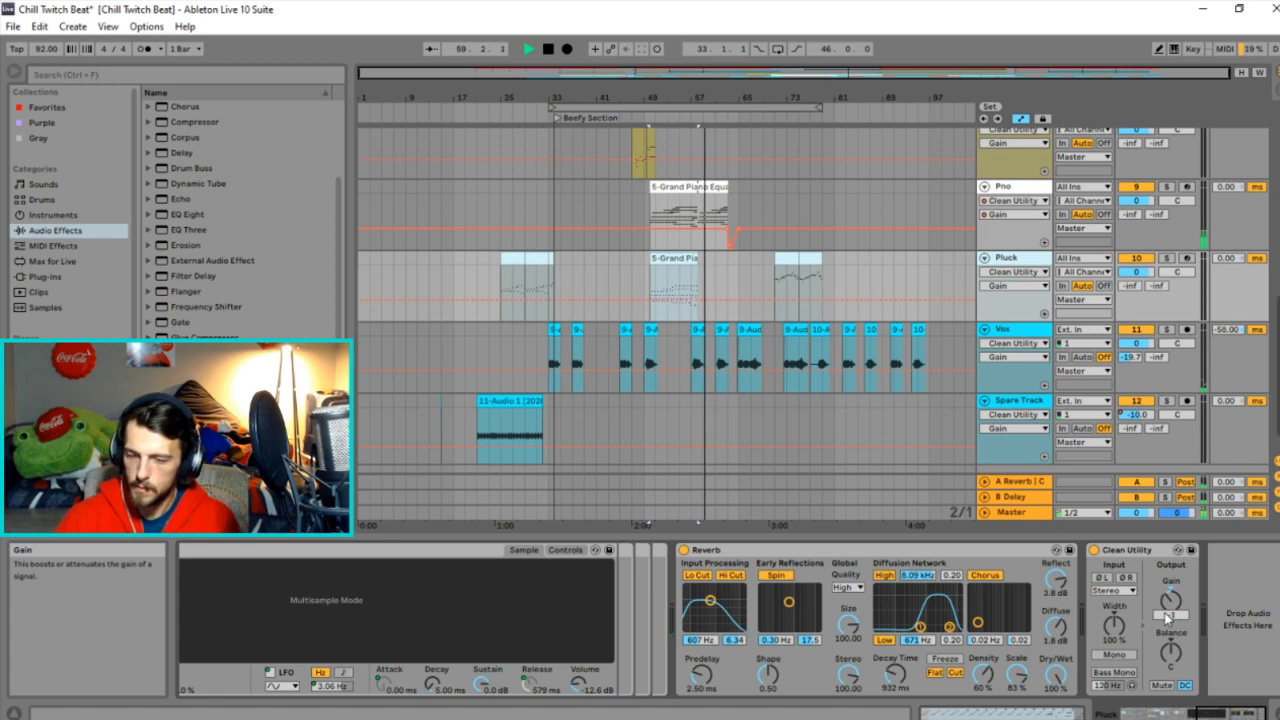
{"action": "key", "text": "space"}
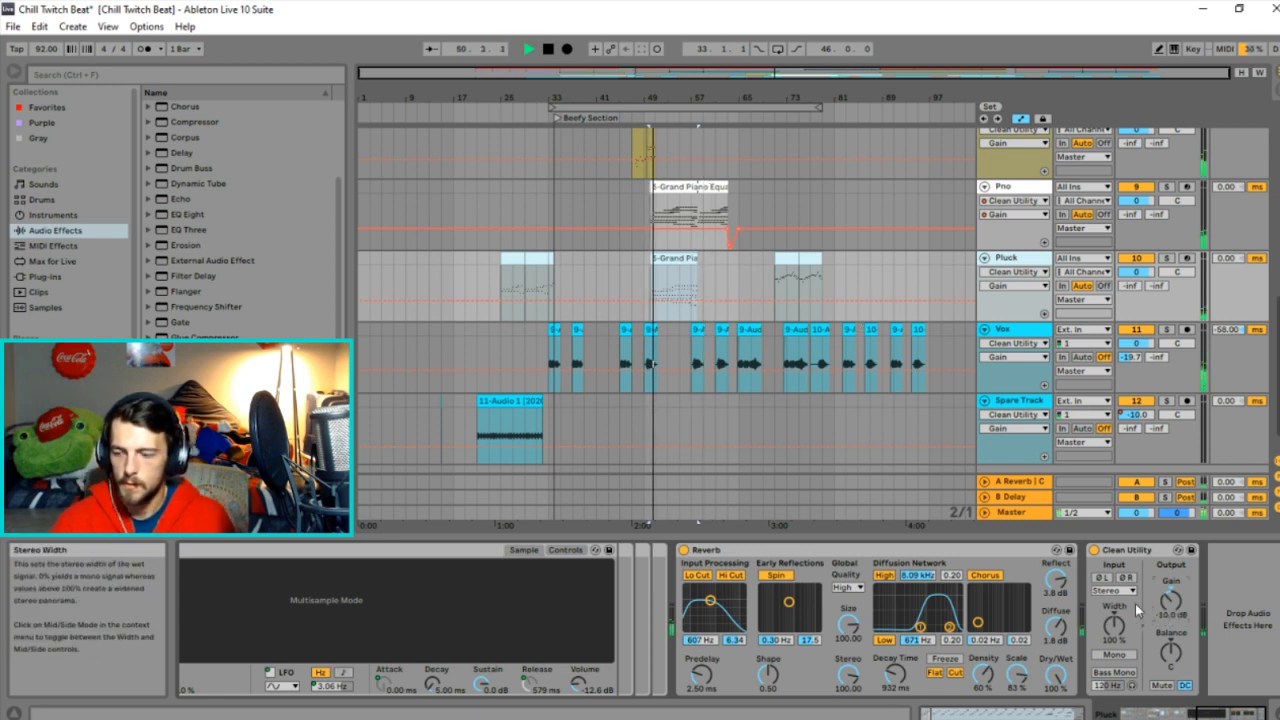
{"action": "left_click", "coordinate": [662, 277]}
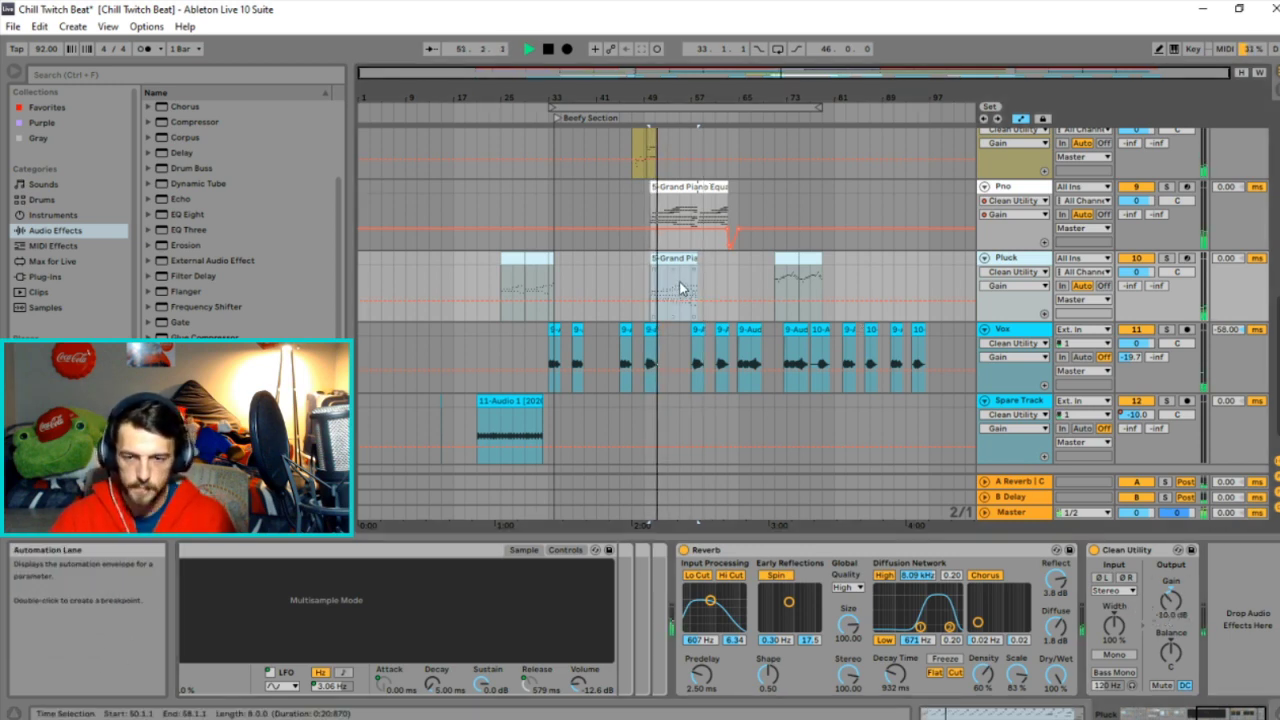
{"action": "left_click", "coordinate": [680, 289]}
{"action": "key", "text": "space"}
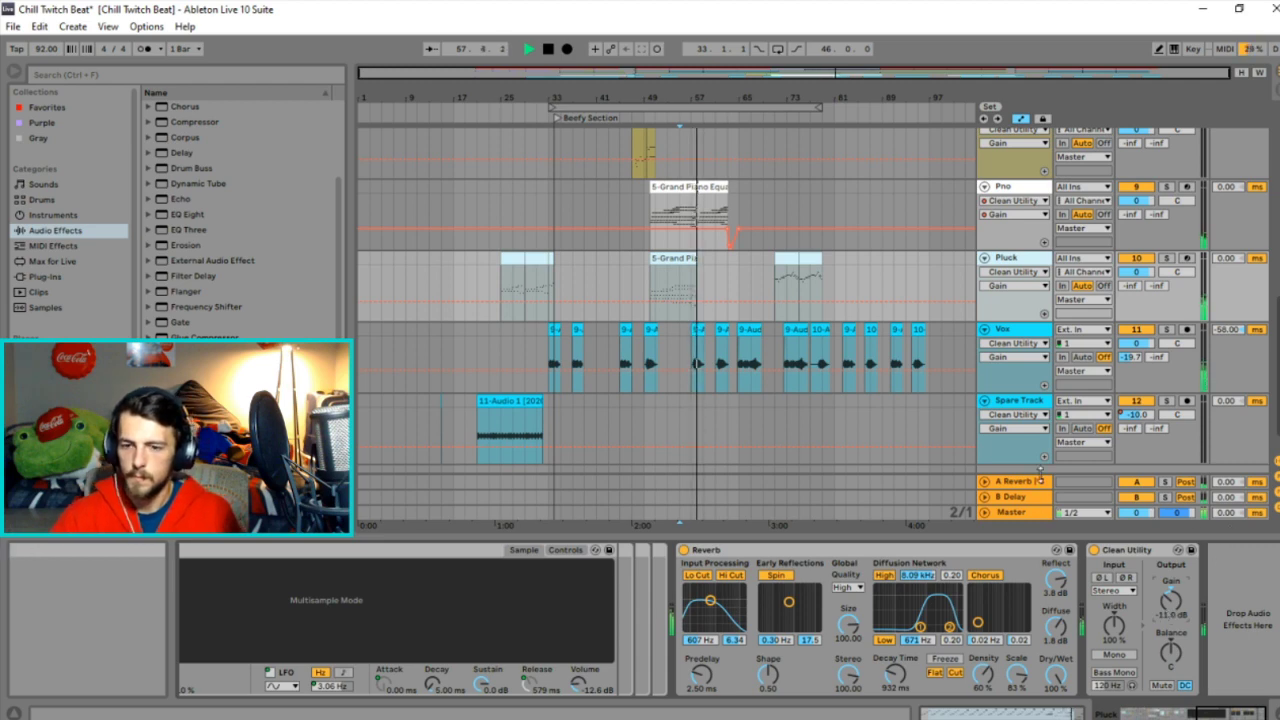
Lower the Sub/Bass track's Clean Utility gain to -16.3 dB and stop playback.
{"action": "scroll", "coordinate": [843, 334], "scroll_direction": "up", "scroll_amount": 6}
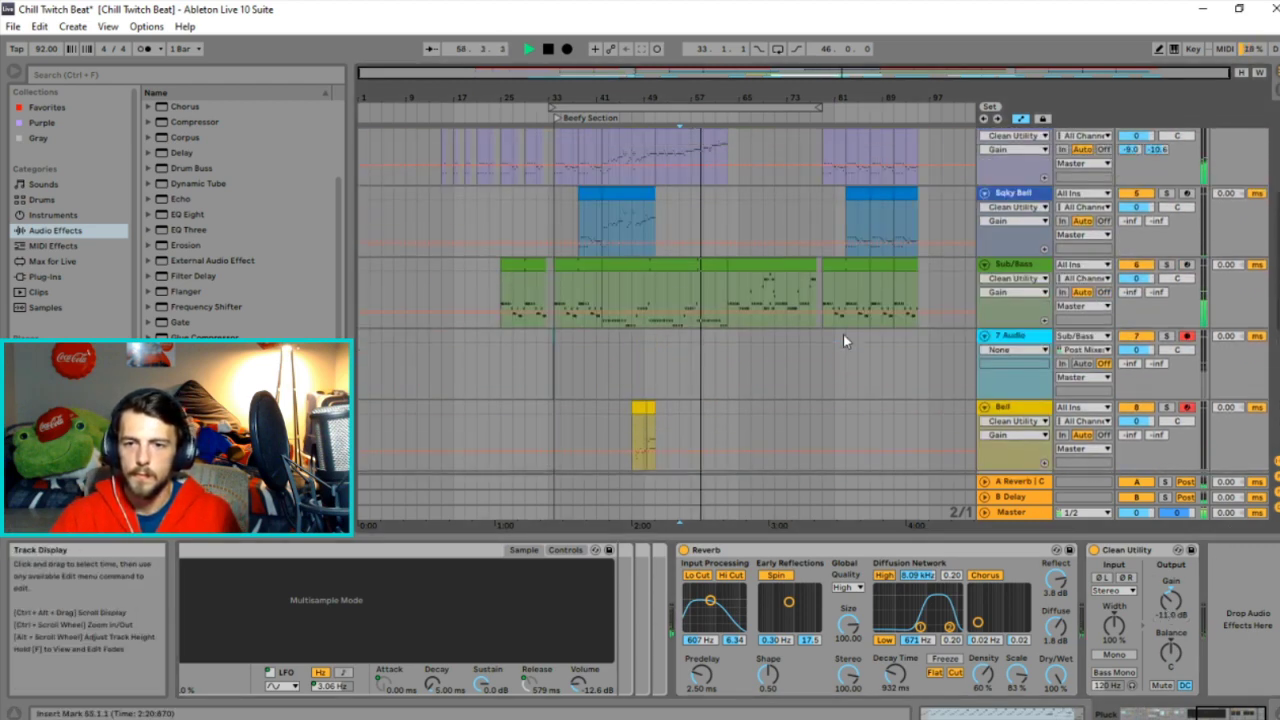
{"action": "scroll", "coordinate": [843, 338], "scroll_direction": "up", "scroll_amount": 3}
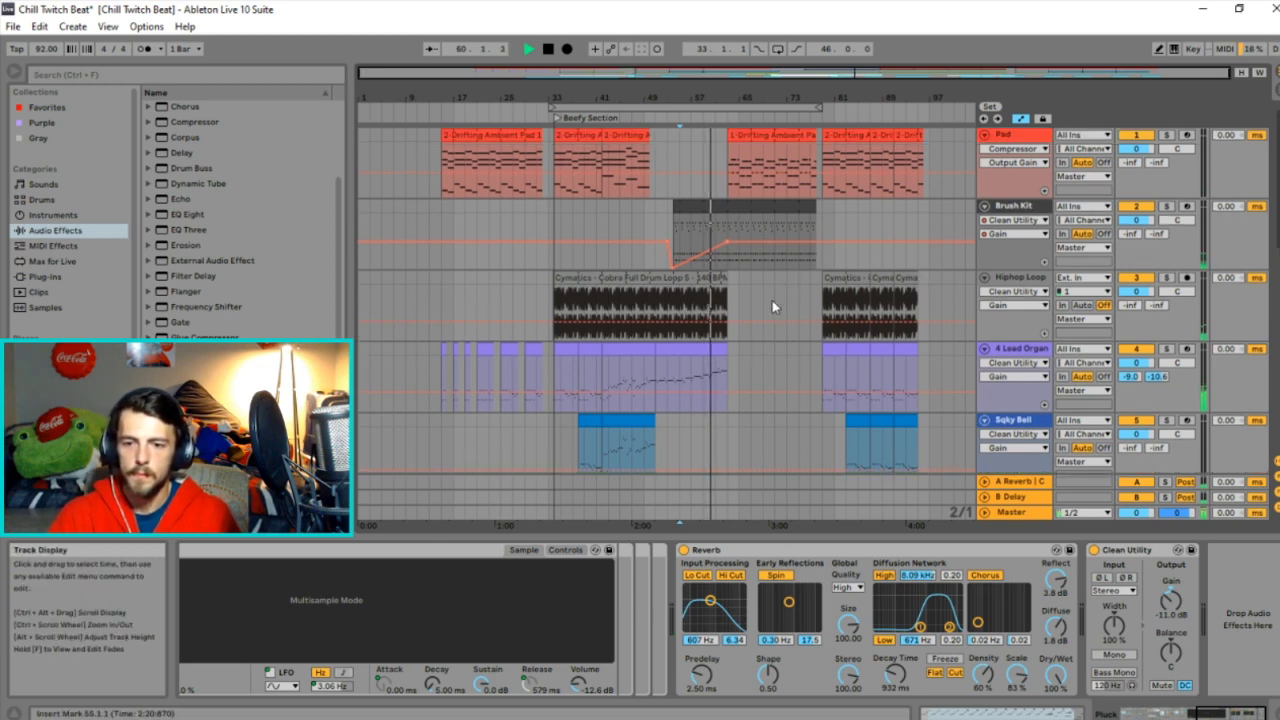
{"action": "scroll", "coordinate": [801, 353], "scroll_direction": "down", "scroll_amount": 4}
{"action": "left_click", "coordinate": [801, 353]}
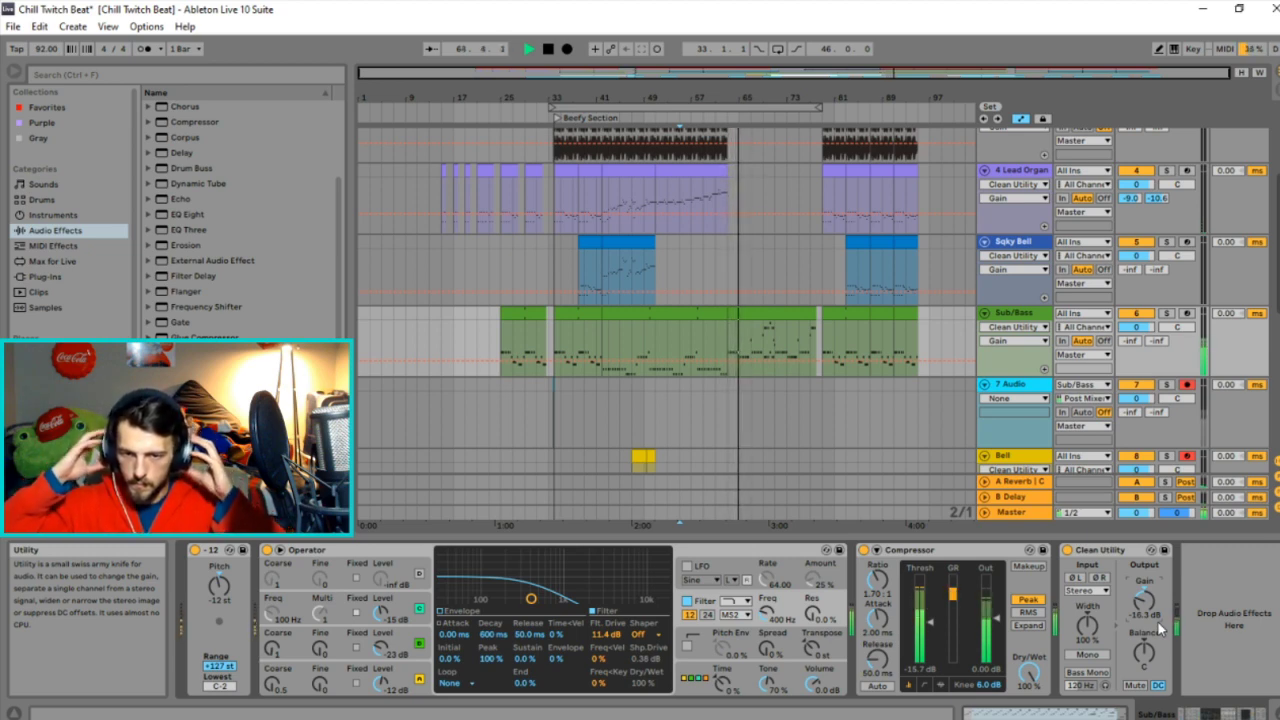
{"action": "key", "text": "space"}
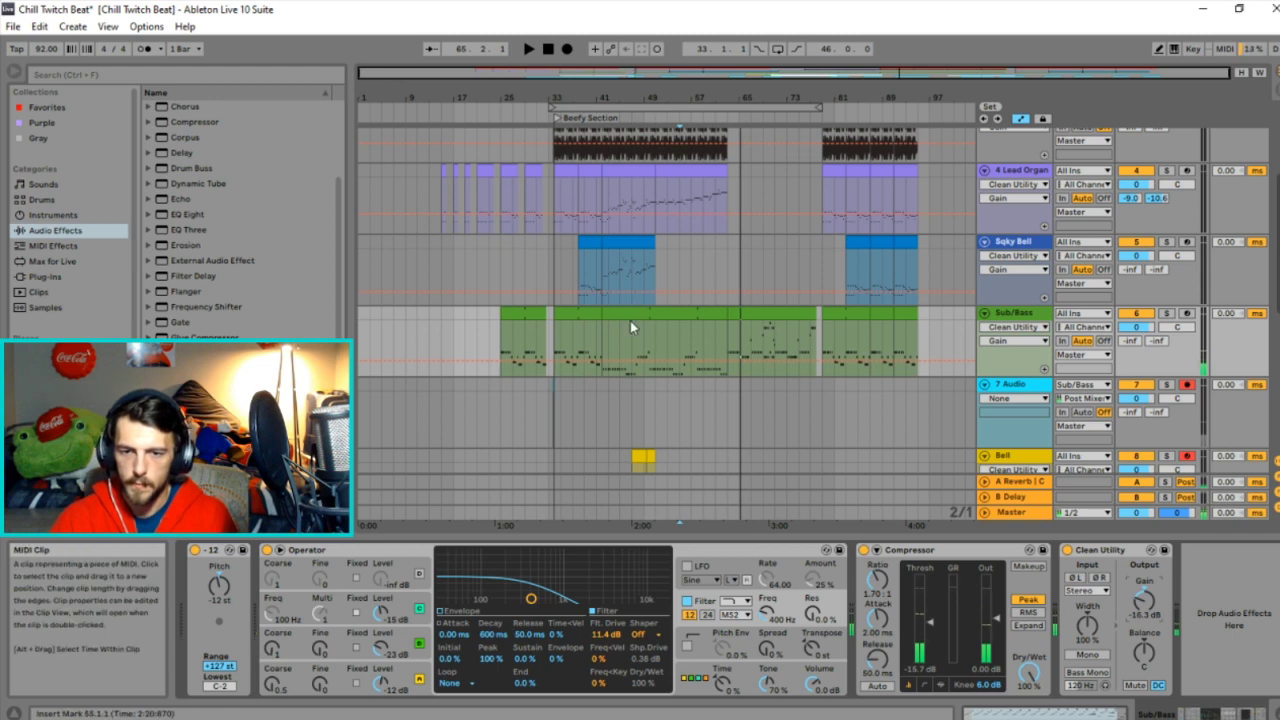
Transpose all notes in the low Sub/Bass section starting at bar 42 up one octave and play from there.
{"action": "left_click_drag", "start_coordinate": [727, 340], "coordinate": [602, 340]}
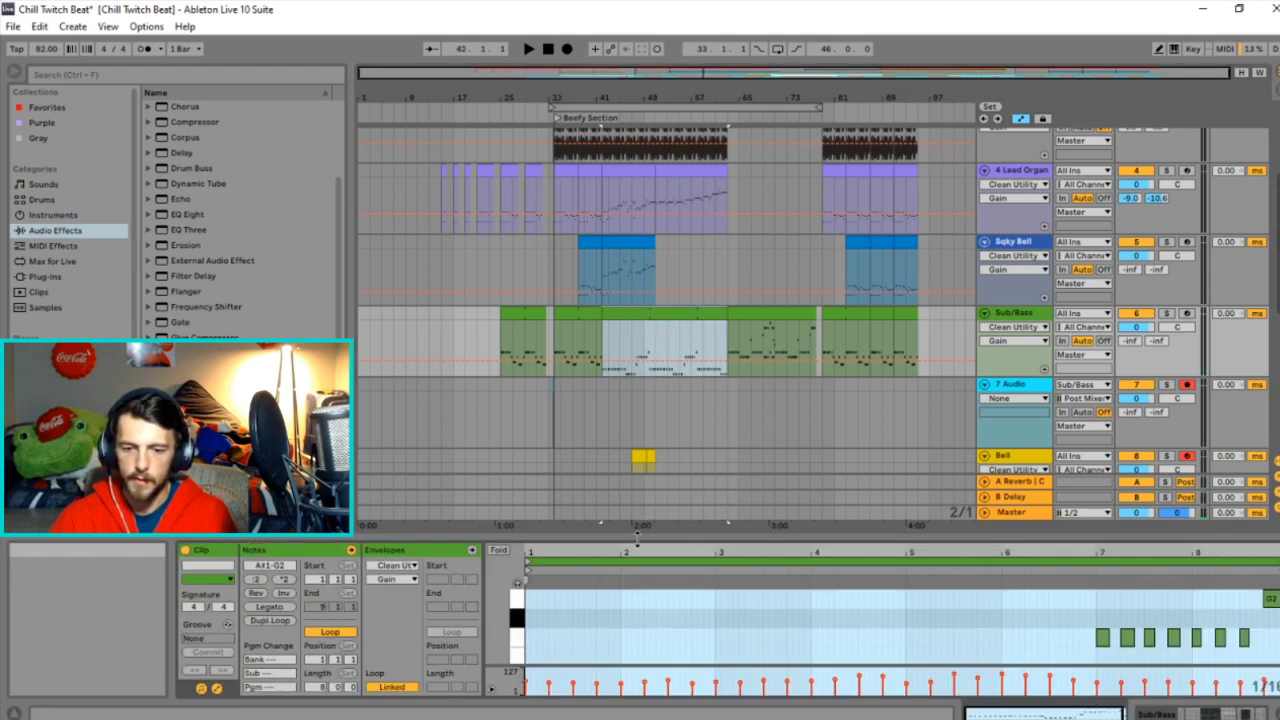
{"action": "left_click_drag", "start_coordinate": [640, 538], "coordinate": [640, 180]}
{"action": "scroll", "coordinate": [819, 378], "scroll_direction": "up", "scroll_amount": 3}
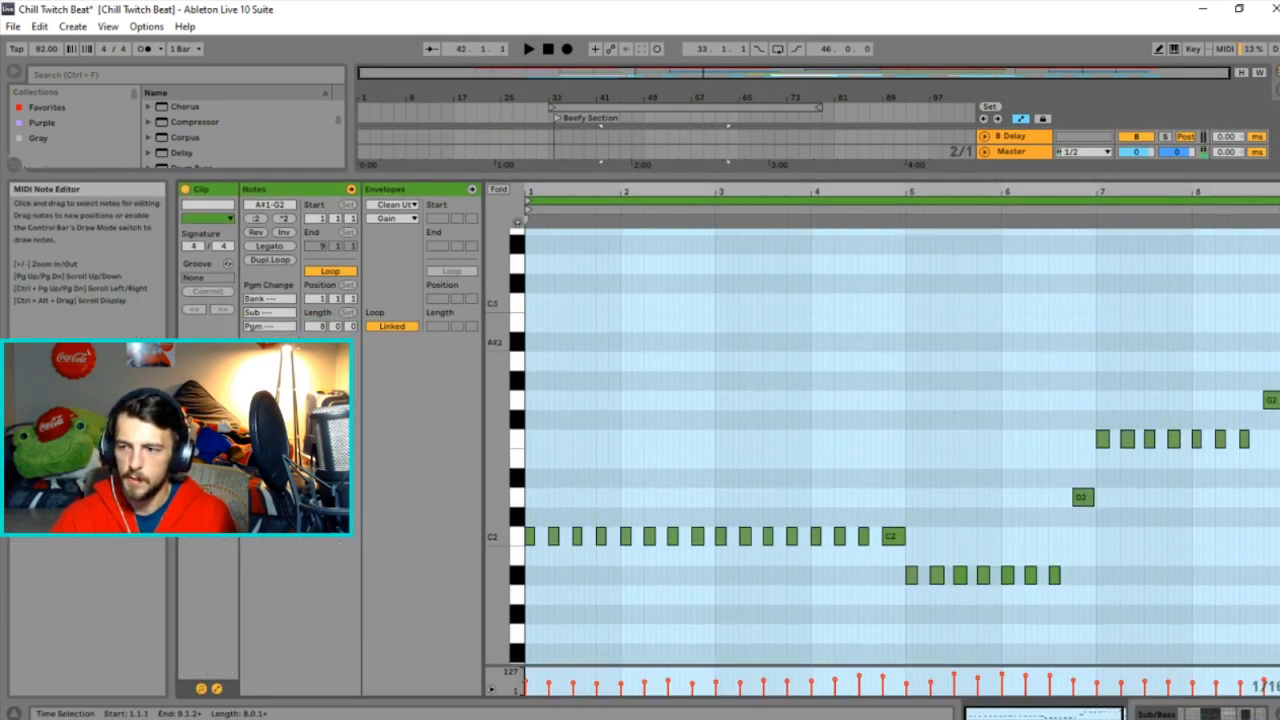
{"action": "key", "text": "ctrl+a"}
{"action": "key", "text": "shift+Up"}
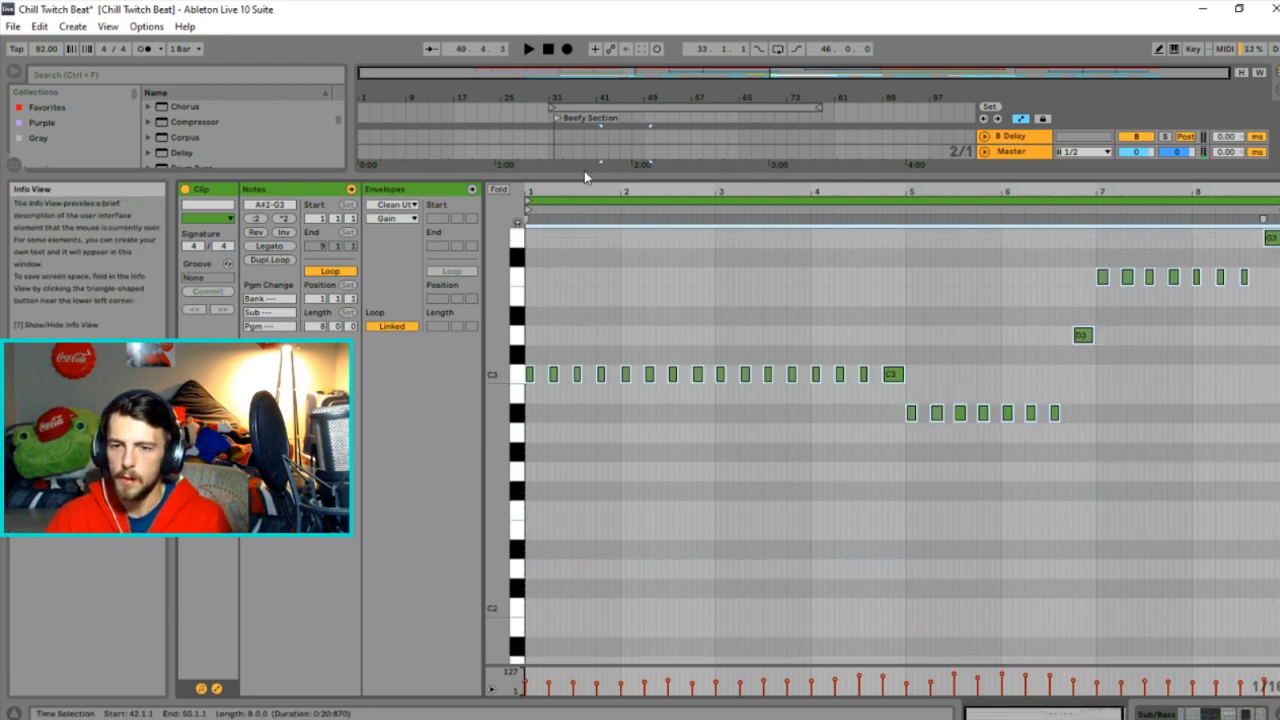
{"action": "left_click_drag", "start_coordinate": [585, 177], "coordinate": [590, 538]}
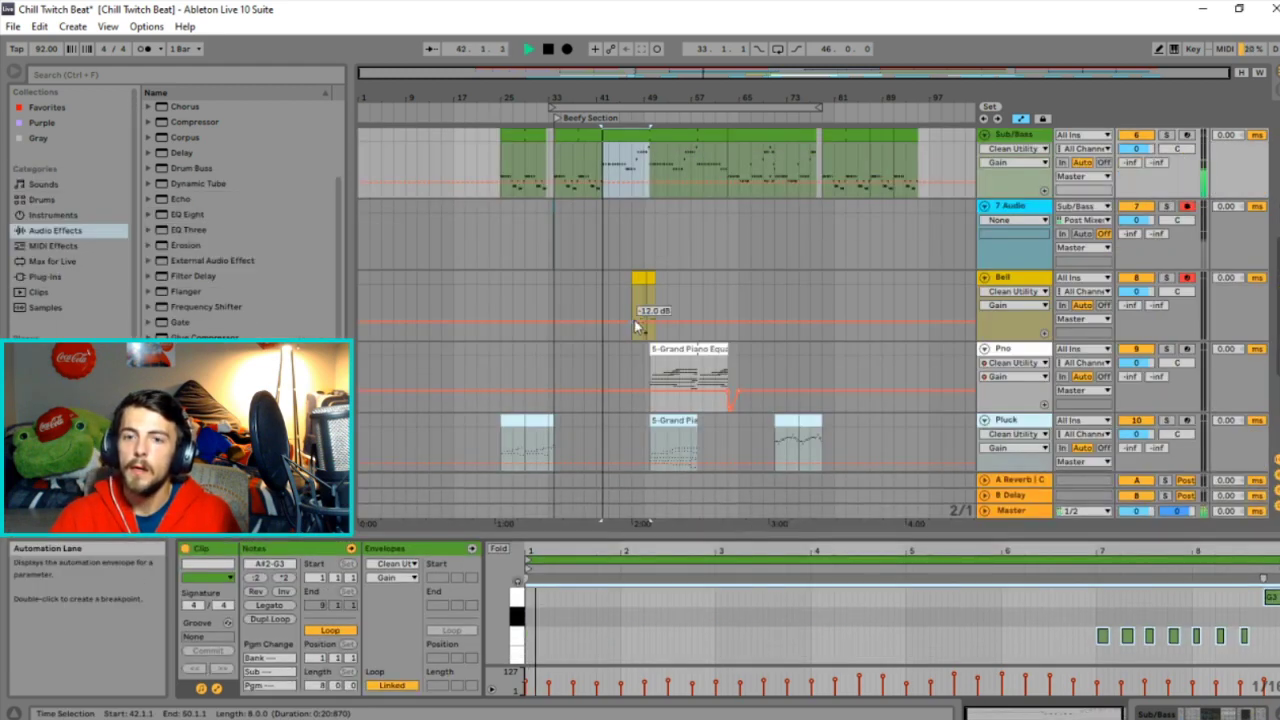
Extend the arrangement loop to start at bar 15 and last 82 bars, and turn looping on.
{"action": "scroll", "coordinate": [640, 300], "scroll_direction": "up", "scroll_amount": 2}
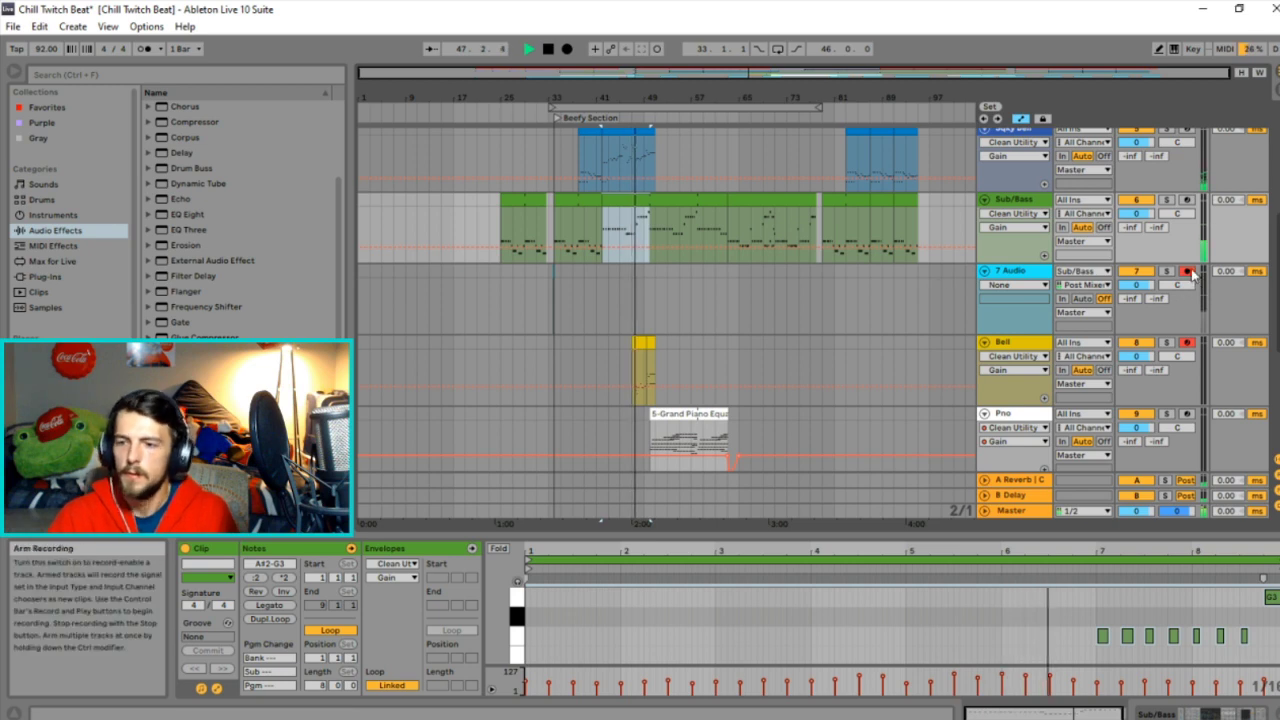
{"action": "scroll", "coordinate": [670, 252], "scroll_direction": "up", "scroll_amount": 2}
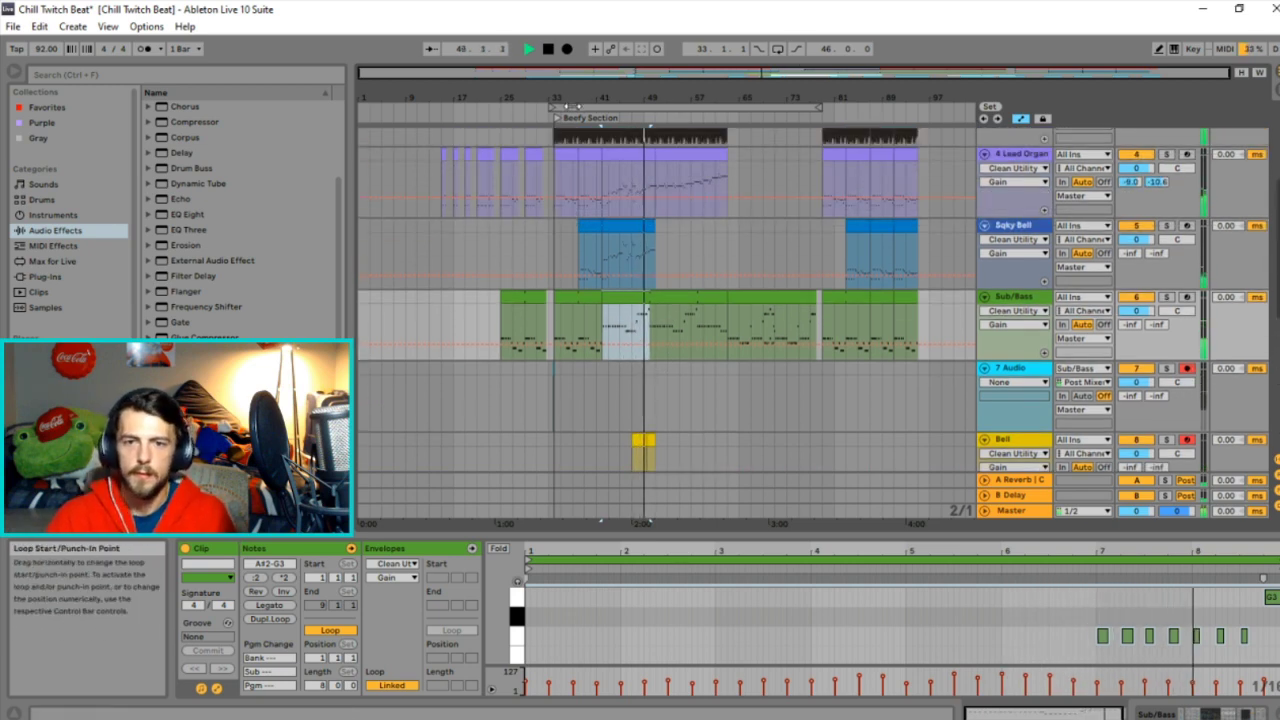
{"action": "left_click_drag", "start_coordinate": [555, 107], "coordinate": [445, 107]}
{"action": "left_click_drag", "start_coordinate": [723, 107], "coordinate": [928, 110]}
{"action": "right_click", "coordinate": [926, 112]}
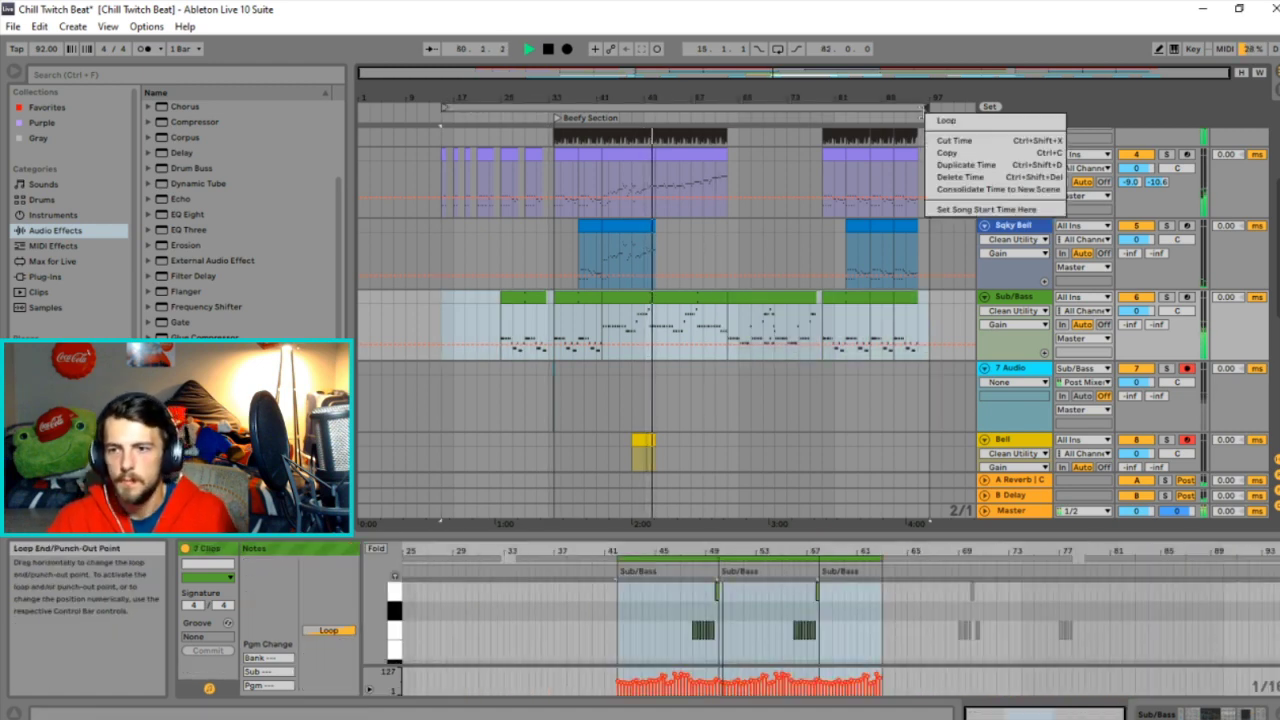
{"action": "left_click", "coordinate": [947, 122]}
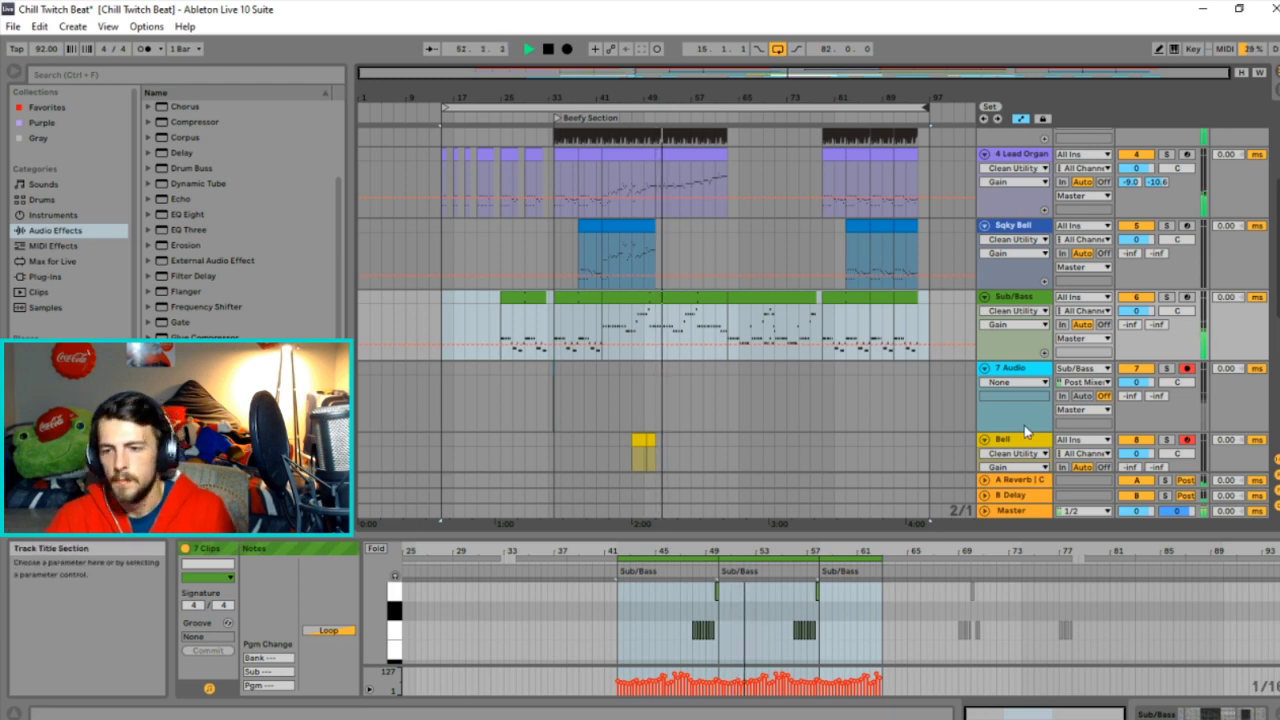
Compare the mix in mono and stereo using the Mono switch of the Master track's last Clean Utility.
{"action": "scroll", "coordinate": [1025, 432], "scroll_direction": "down", "scroll_amount": 3}
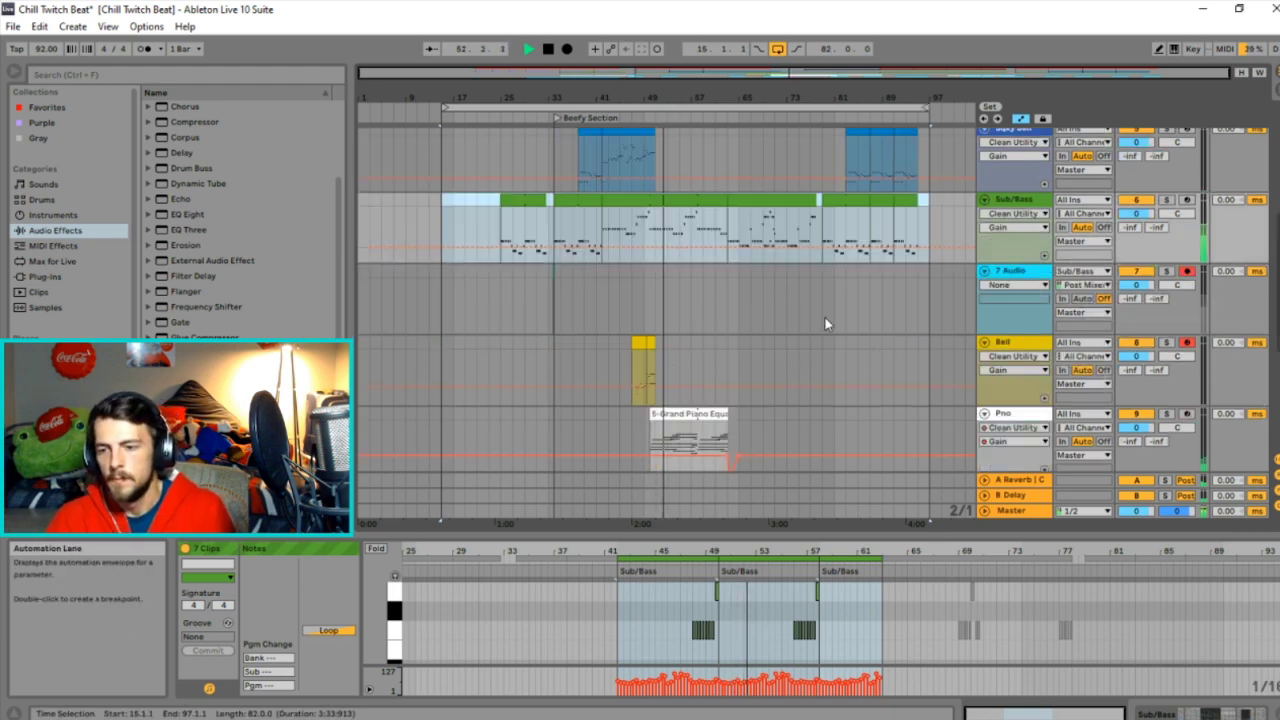
{"action": "left_click", "coordinate": [1008, 511]}
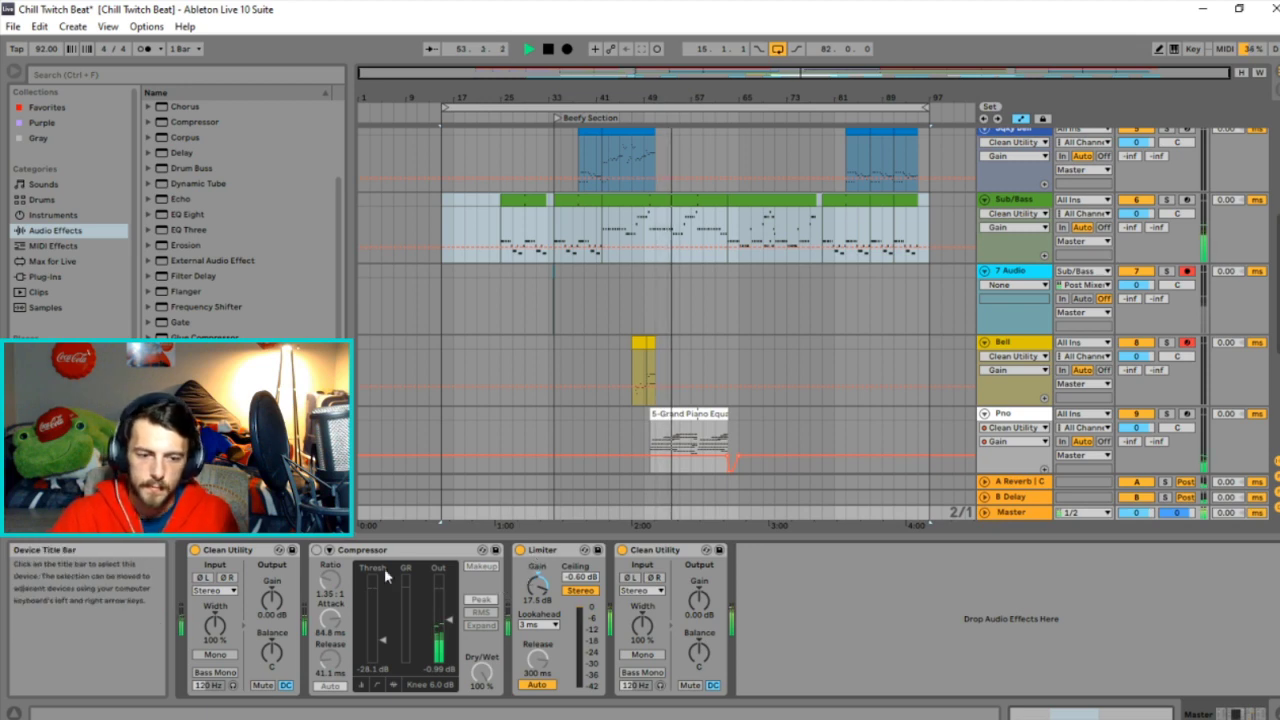
{"action": "left_click", "coordinate": [657, 654]}
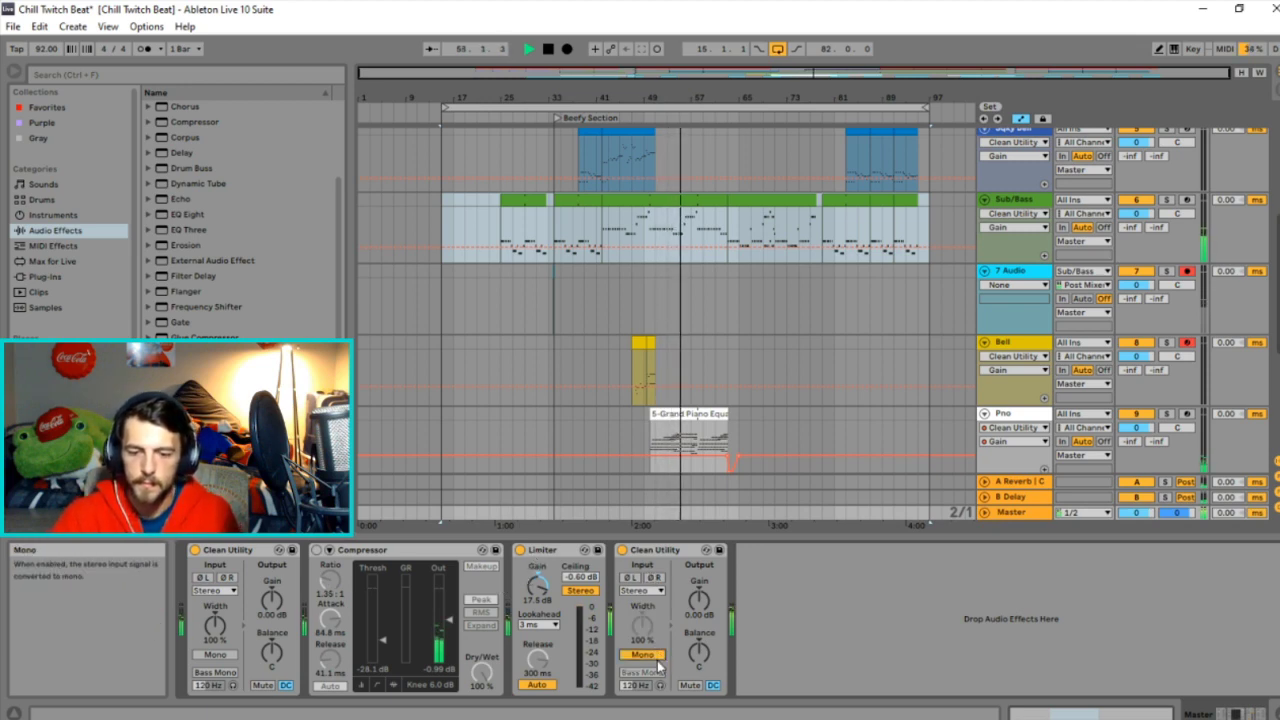
{"action": "left_click", "coordinate": [642, 654]}
Turn on Bass Mono at 150 Hz in the Master's last Clean Utility and activate its Compressor with a threshold of about -36.5 dB.
{"action": "left_click", "coordinate": [642, 672]}
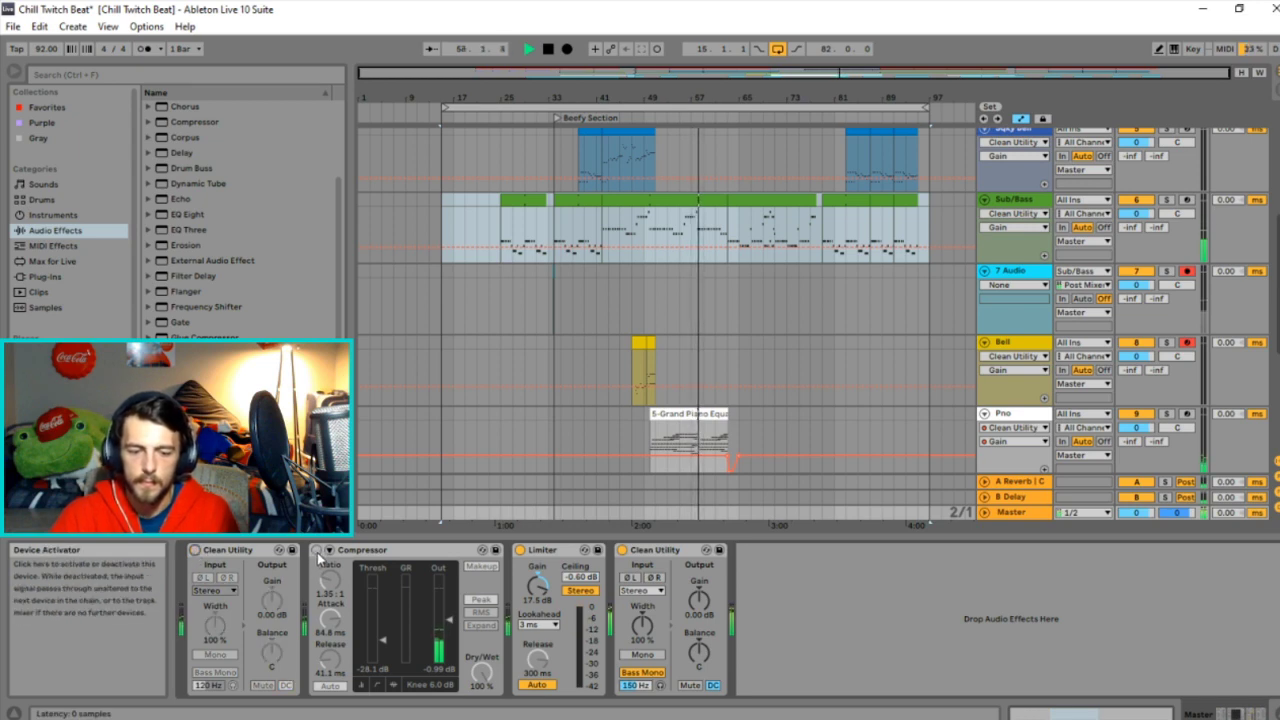
{"action": "left_click", "coordinate": [317, 551]}
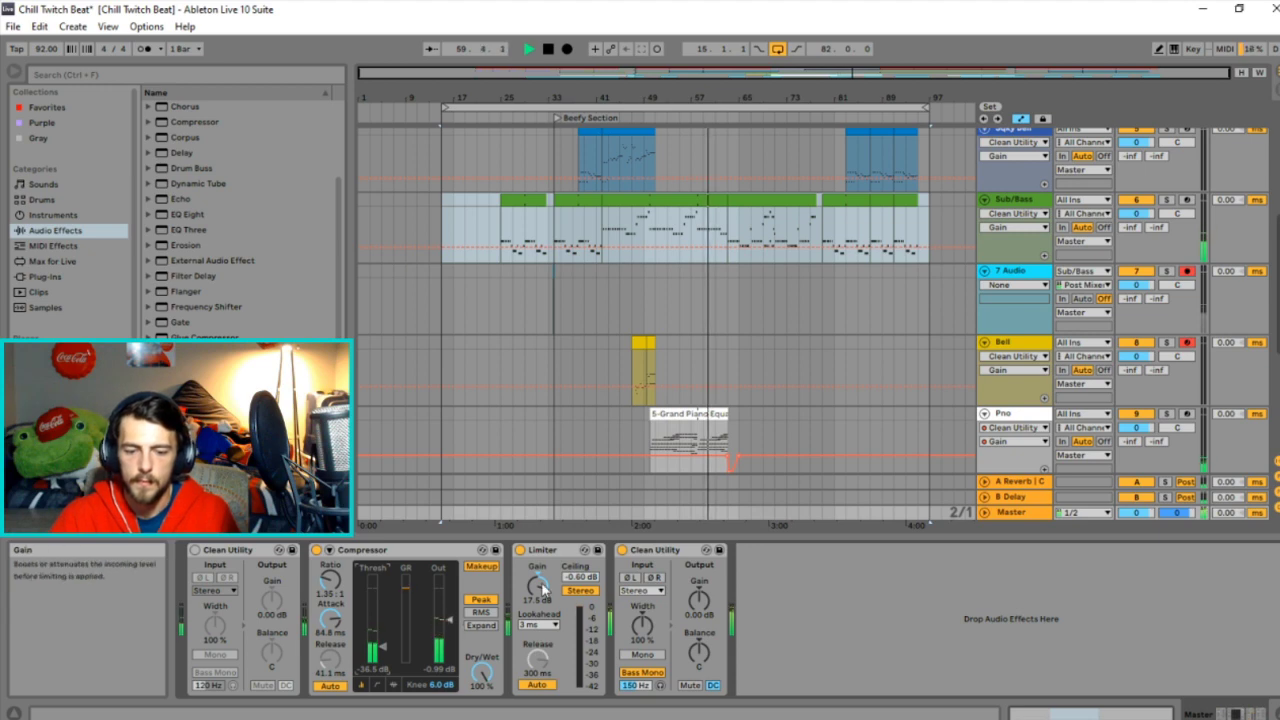
Lower the output gain of the Sub/Bass track's Compressor to about -6.94 dB.
{"action": "left_click", "coordinate": [1068, 210]}
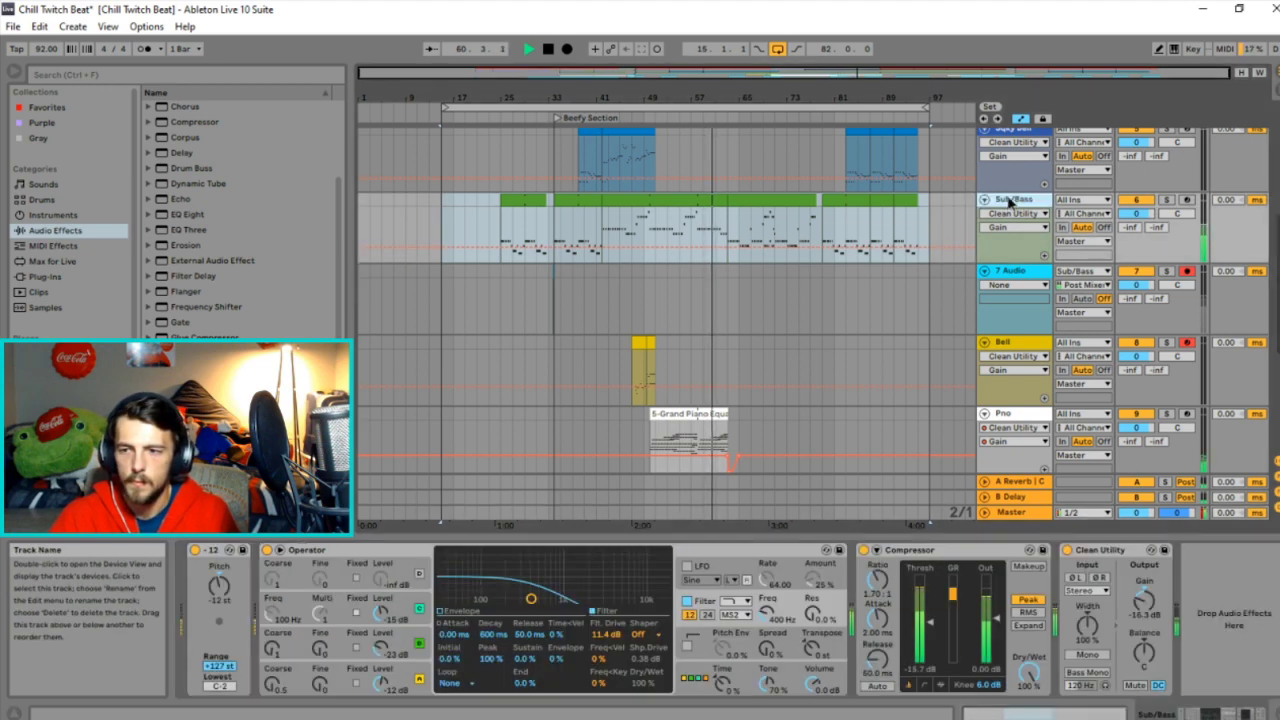
{"action": "left_click_drag", "start_coordinate": [1000, 622], "coordinate": [1000, 650]}
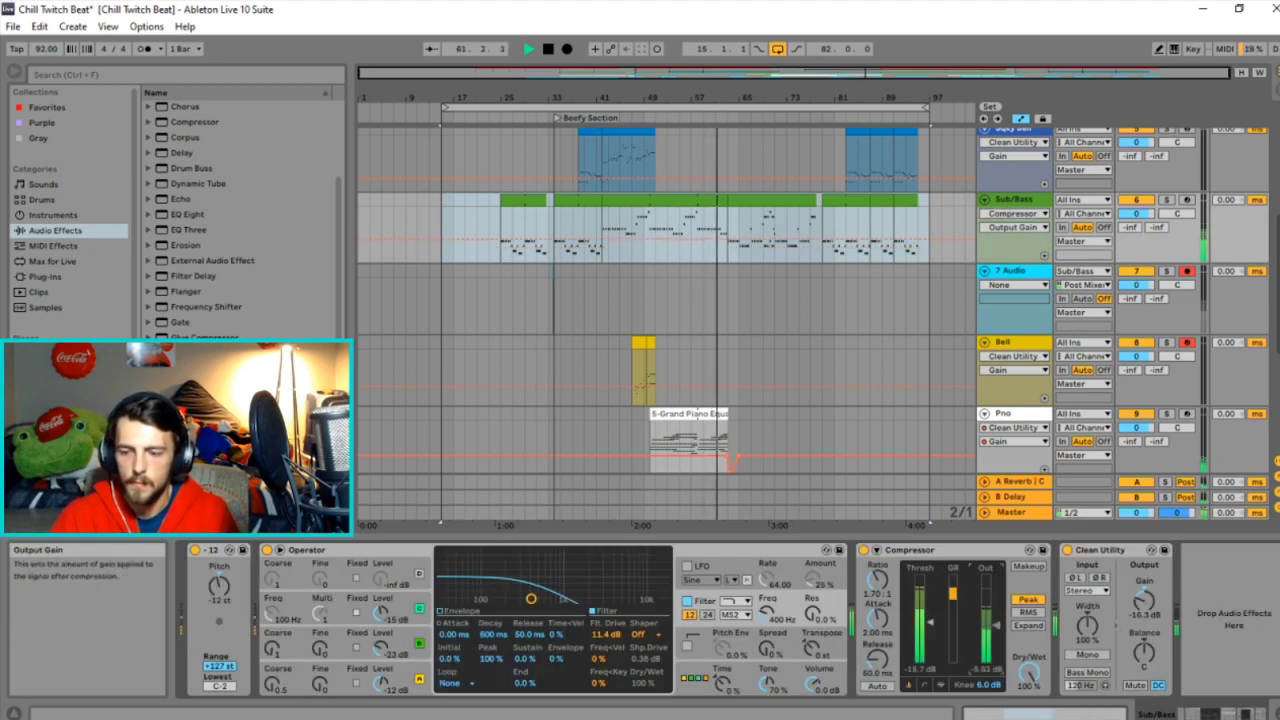
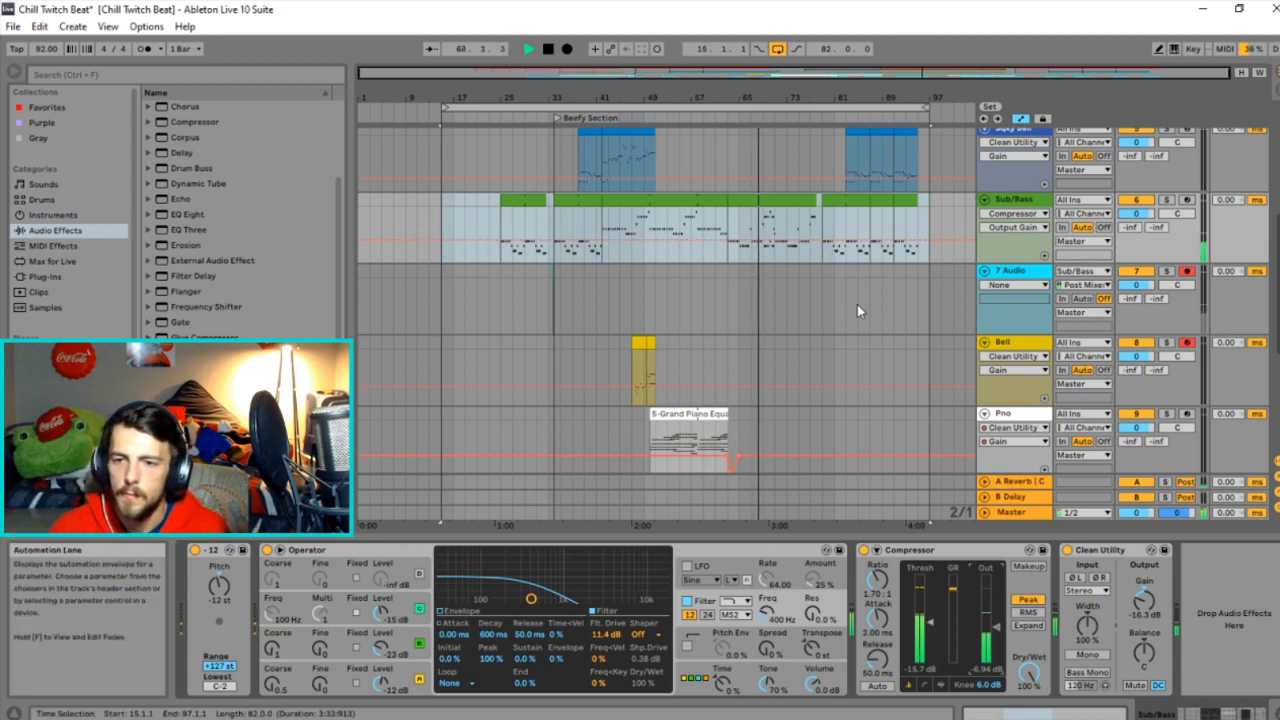
Shape band 2 of the Pad track's EQ Eight into a wide cut of about -2.6 dB at 383 Hz with a Q of 0.30.
{"action": "scroll", "coordinate": [890, 260], "scroll_direction": "up", "scroll_amount": 4}
{"action": "scroll", "coordinate": [895, 250], "scroll_direction": "up", "scroll_amount": 2}
{"action": "left_click", "coordinate": [950, 160]}
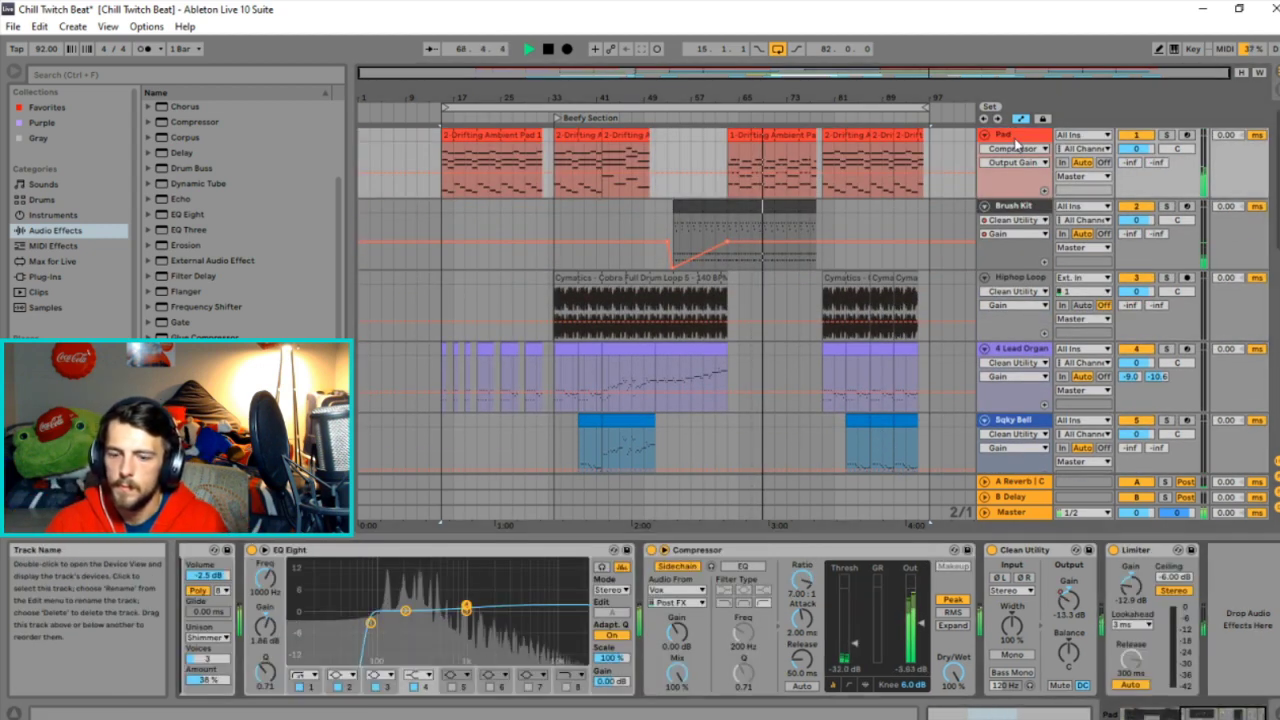
{"action": "left_click_drag", "start_coordinate": [405, 612], "coordinate": [405, 619]}
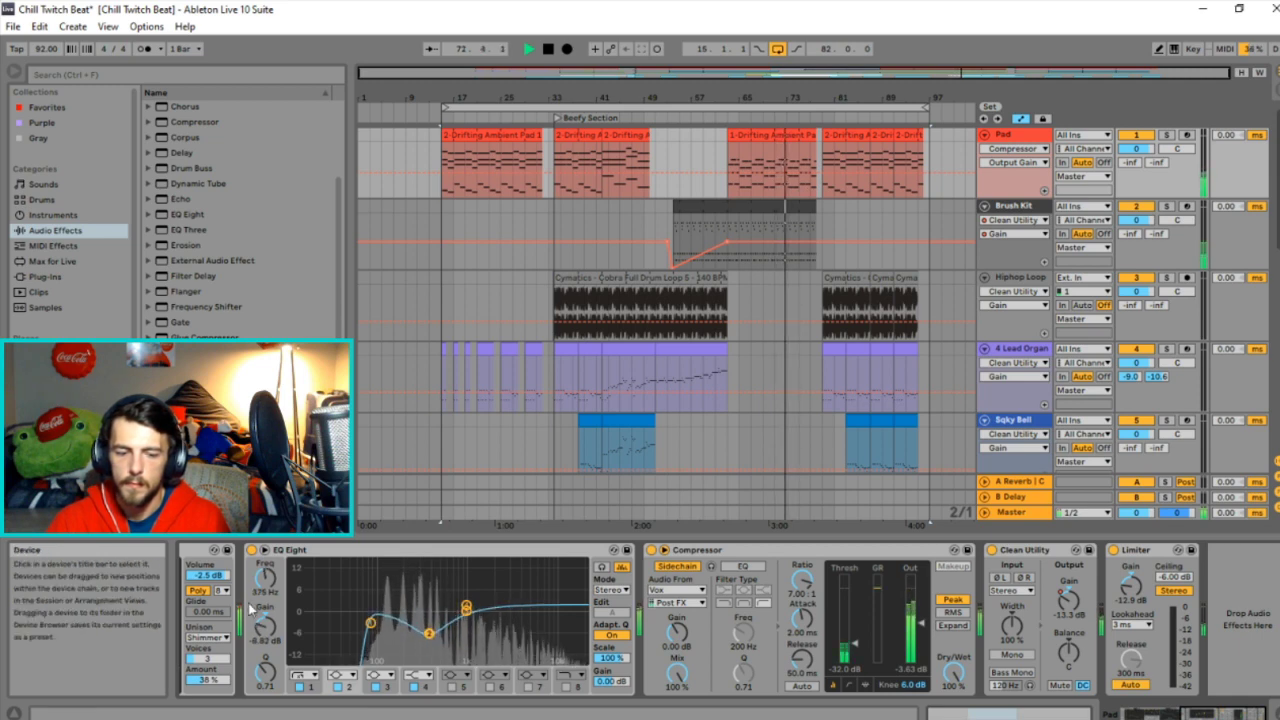
{"action": "left_click_drag", "start_coordinate": [265, 663], "coordinate": [265, 655]}
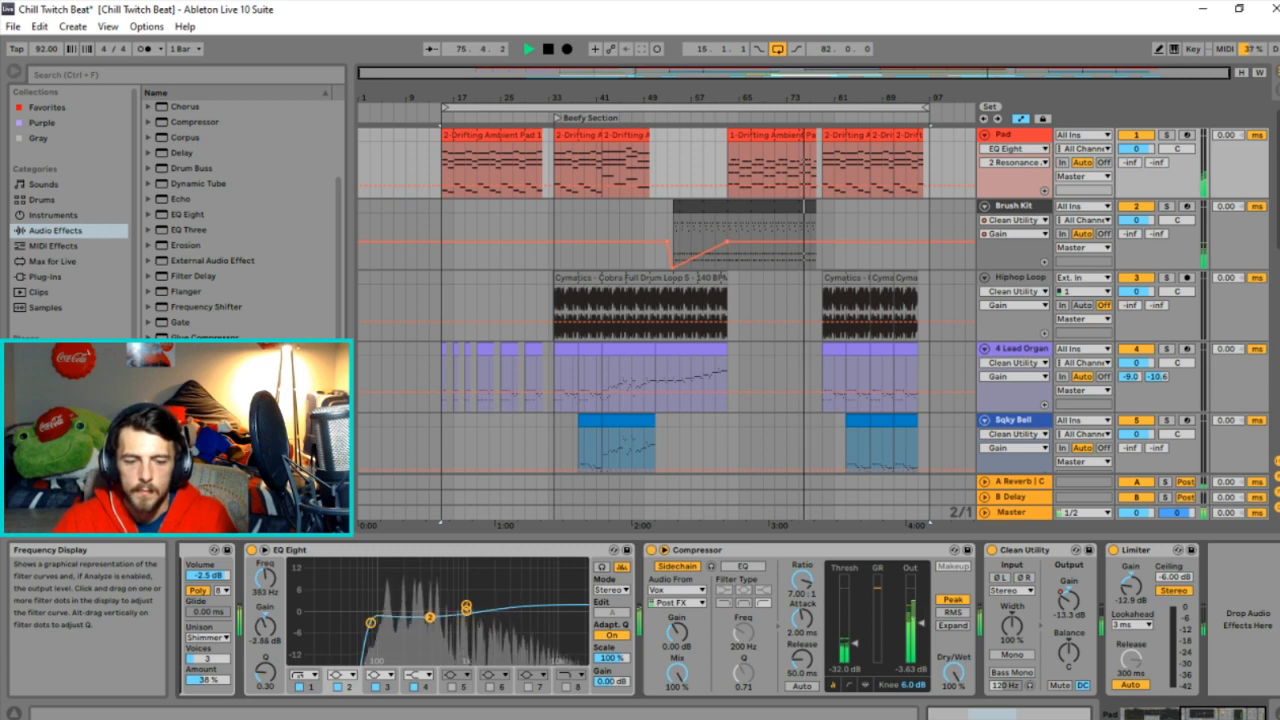
Lower the output gain of the Pad track's Compressor slightly and adjust the Hiphop Loop Compressor's output gain.
{"action": "left_click", "coordinate": [1034, 134]}
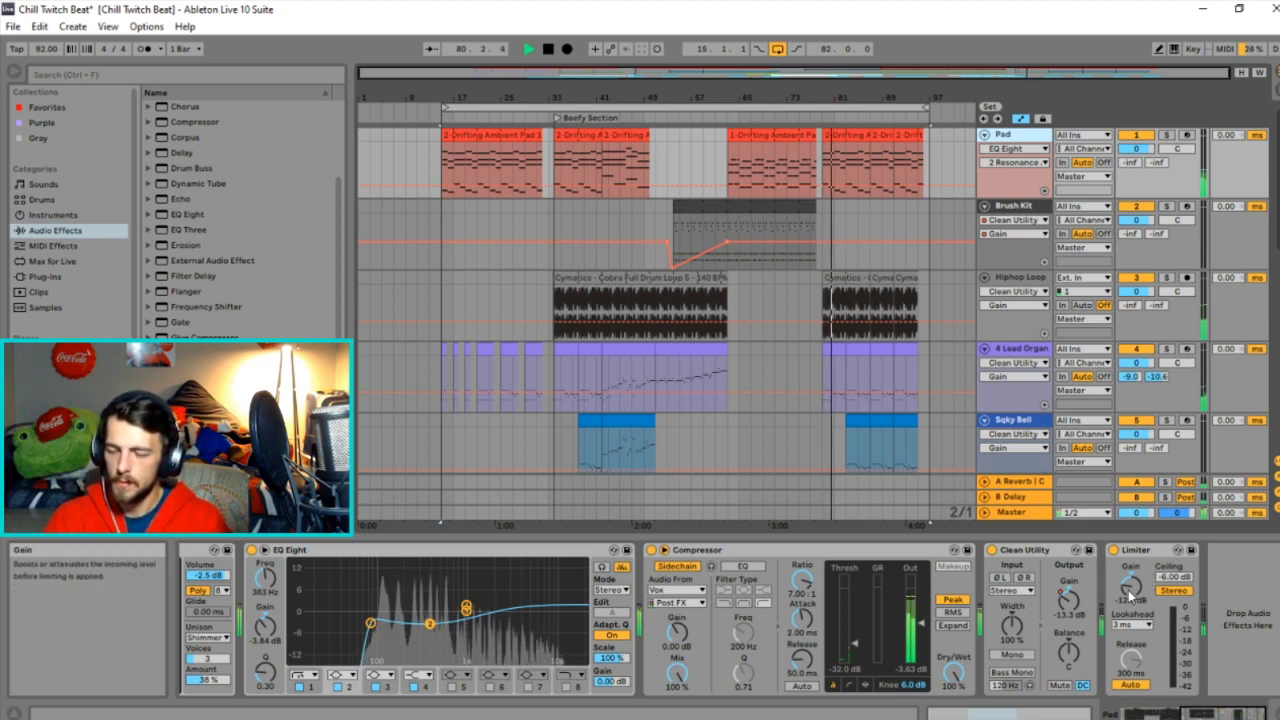
{"action": "left_click", "coordinate": [911, 620]}
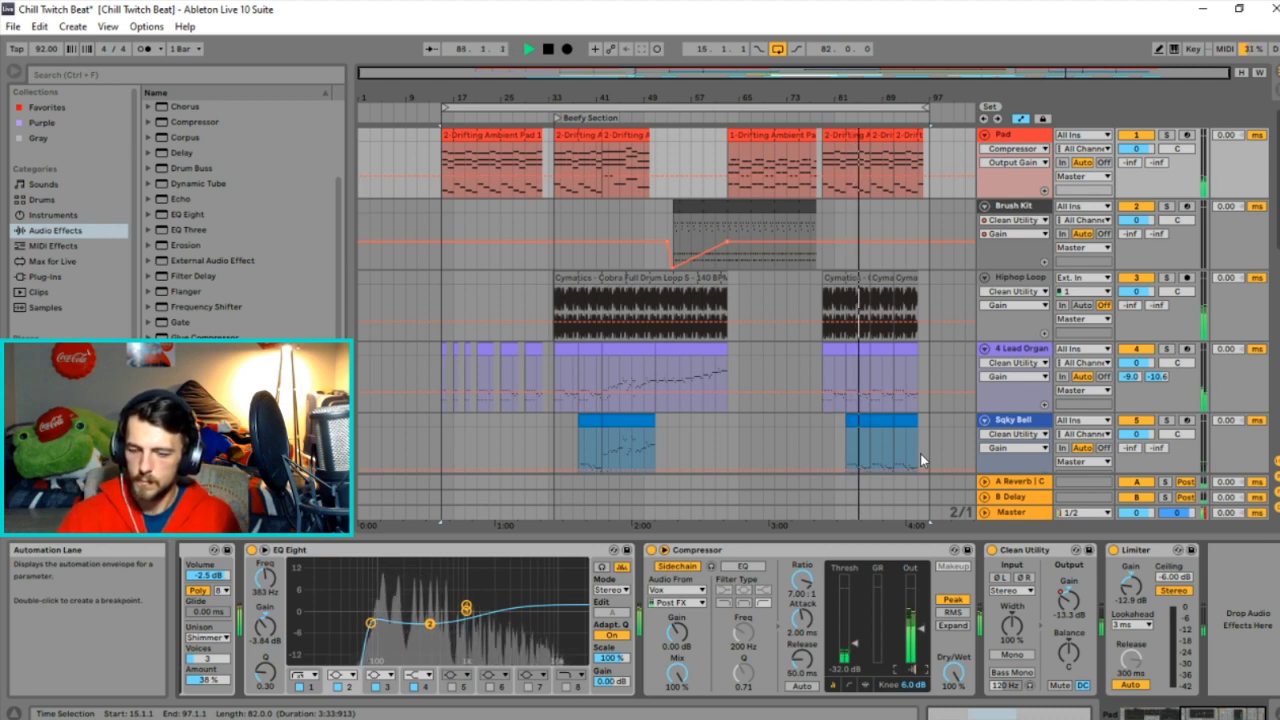
{"action": "left_click", "coordinate": [913, 313]}
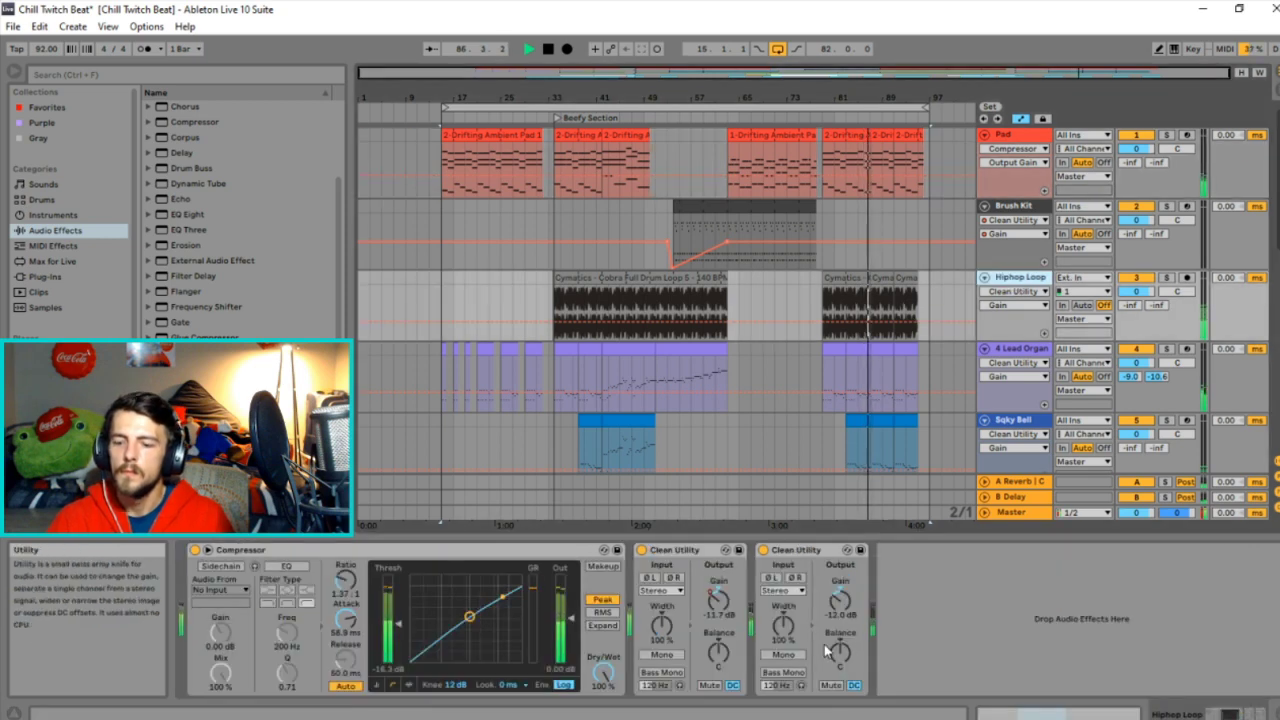
{"action": "left_click", "coordinate": [580, 675]}
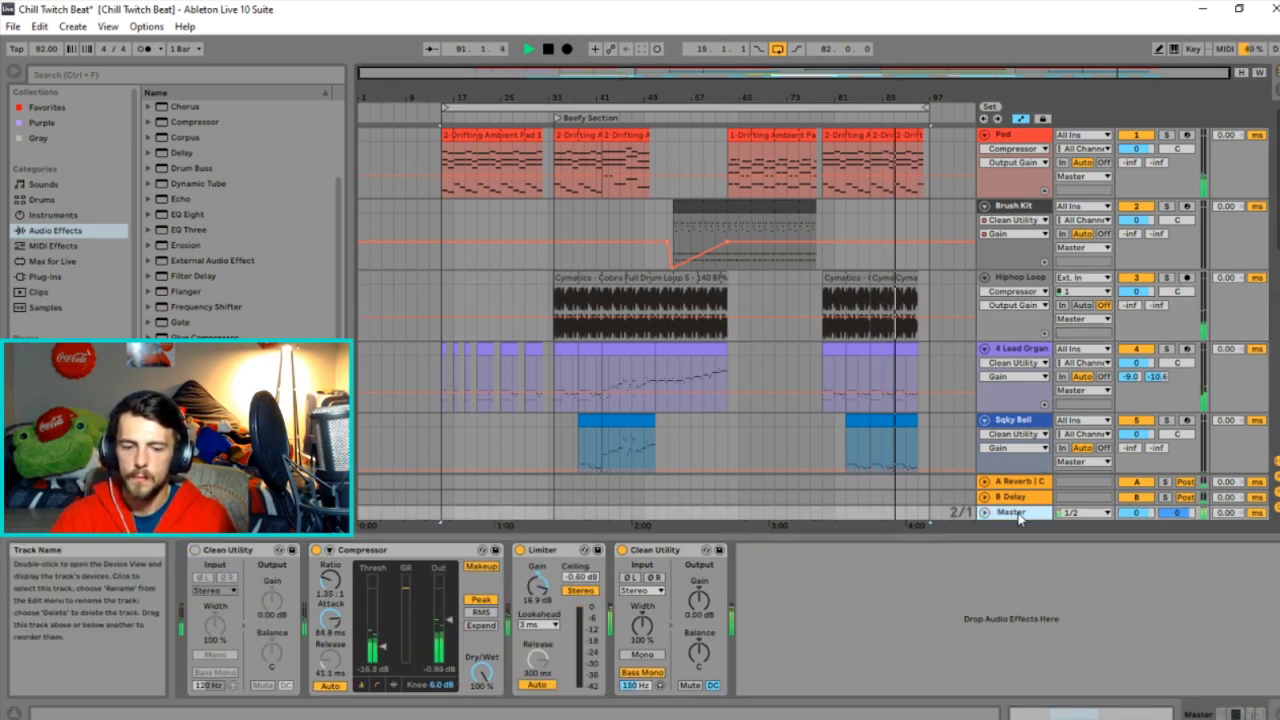
Set the A Reverb send to -40 dB on the Pad, Brush Kit, Hiphop Loop and Sqky Bell tracks.
{"action": "left_click", "coordinate": [1131, 163]}
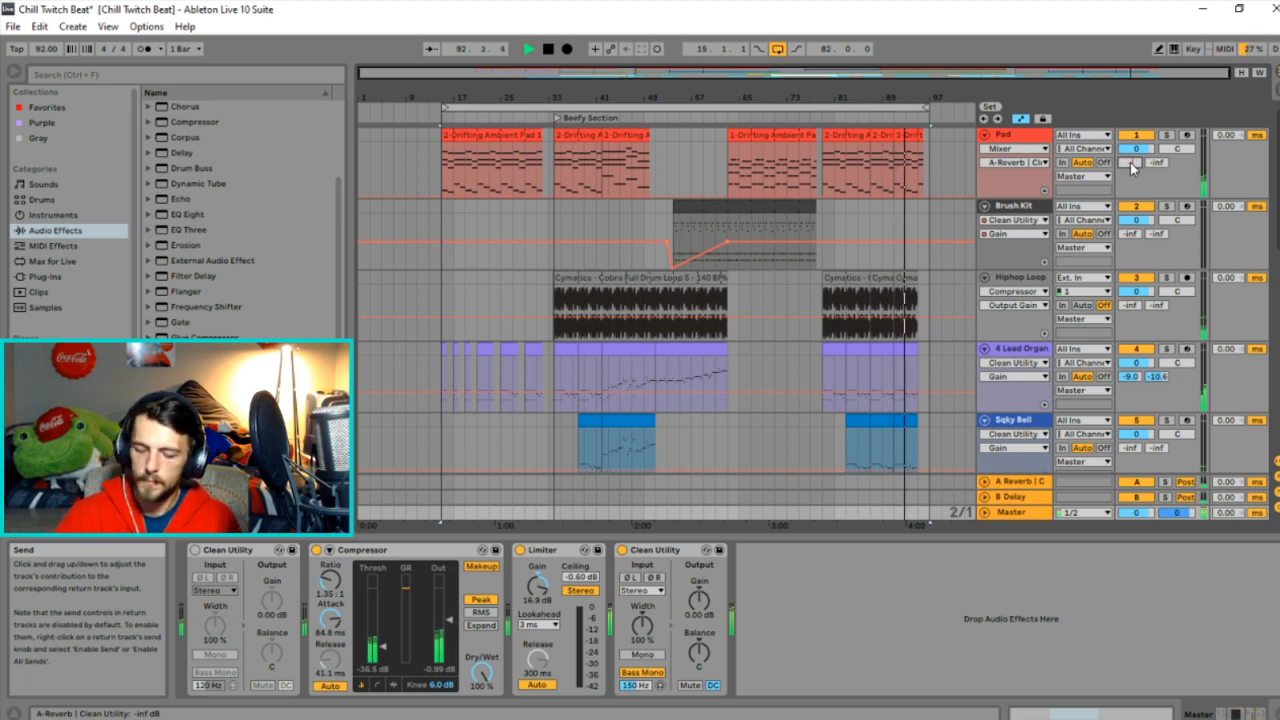
{"action": "left_click", "coordinate": [1134, 235]}
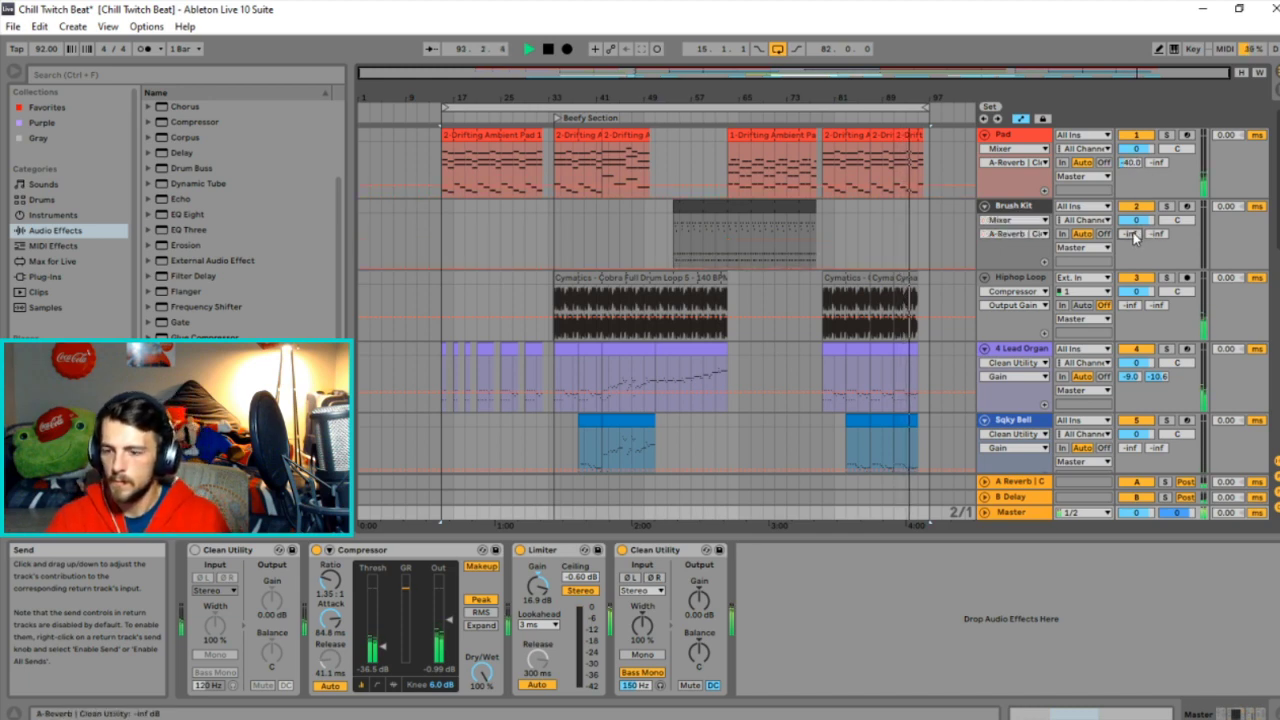
{"action": "left_click", "coordinate": [1132, 305]}
{"action": "type", "text": "-40"}
{"action": "key", "text": "Return"}
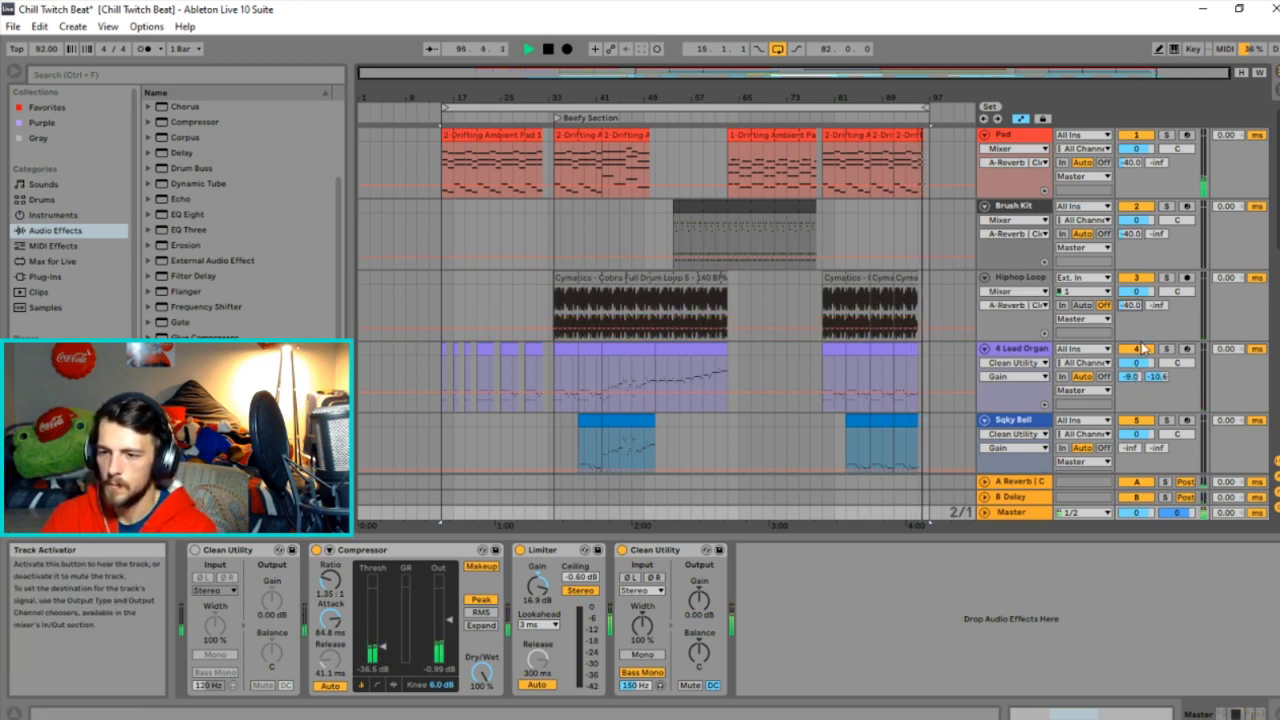
{"action": "scroll", "coordinate": [1137, 415], "scroll_direction": "down", "scroll_amount": 1}
{"action": "left_click", "coordinate": [1132, 434]}
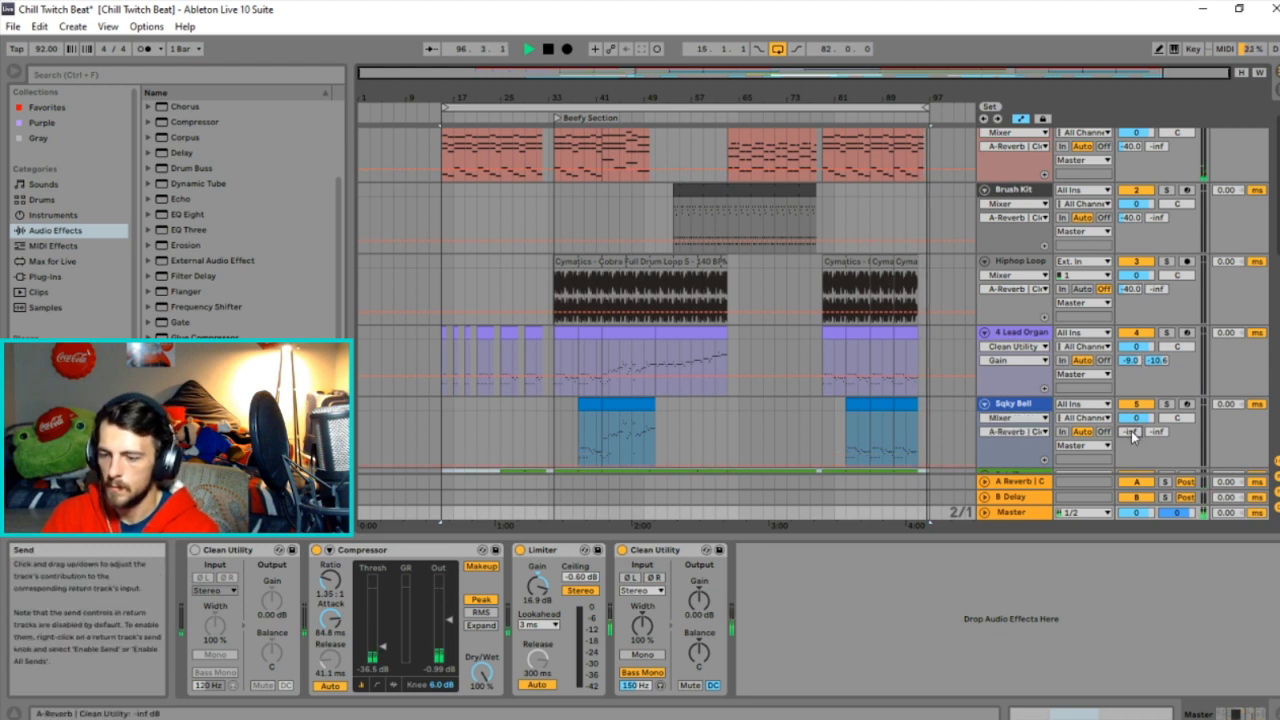
{"action": "type", "text": "-40"}
{"action": "key", "text": "Return"}
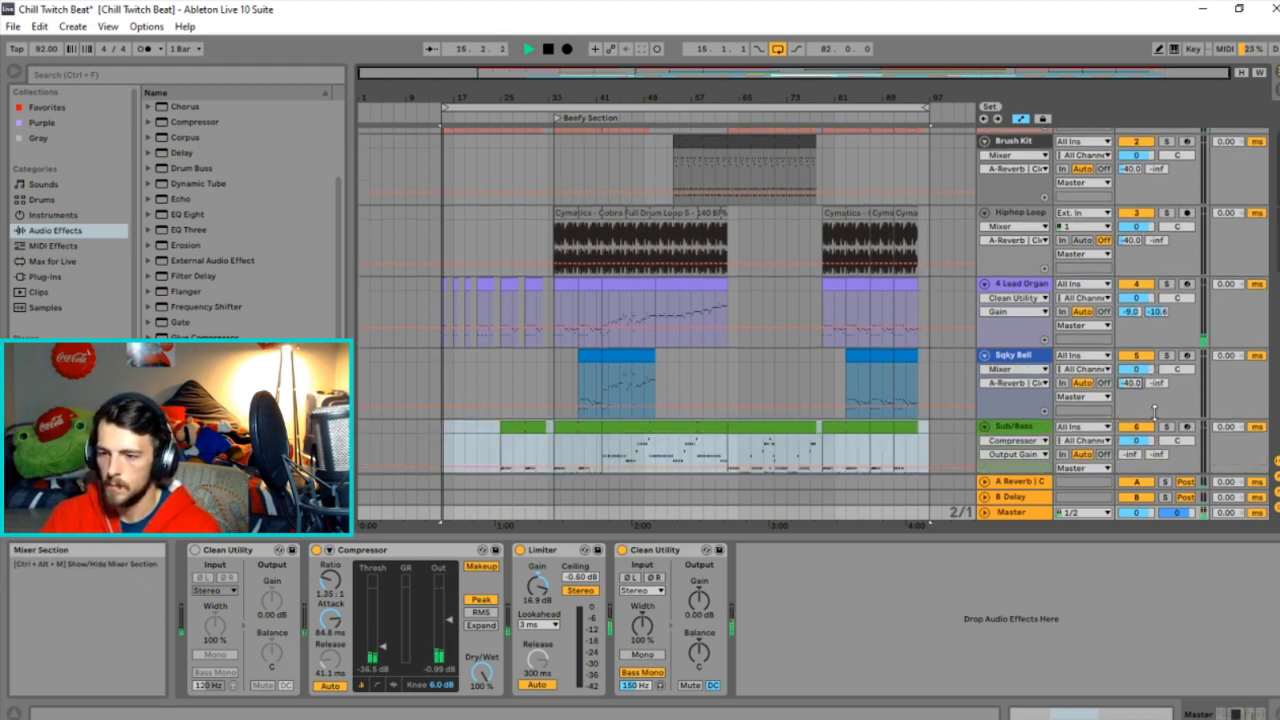
Set the A Reverb send of the Sub/Bass track to -48 dB.
{"action": "scroll", "coordinate": [1133, 432], "scroll_direction": "down", "scroll_amount": 3}
{"action": "left_click", "coordinate": [1130, 454]}
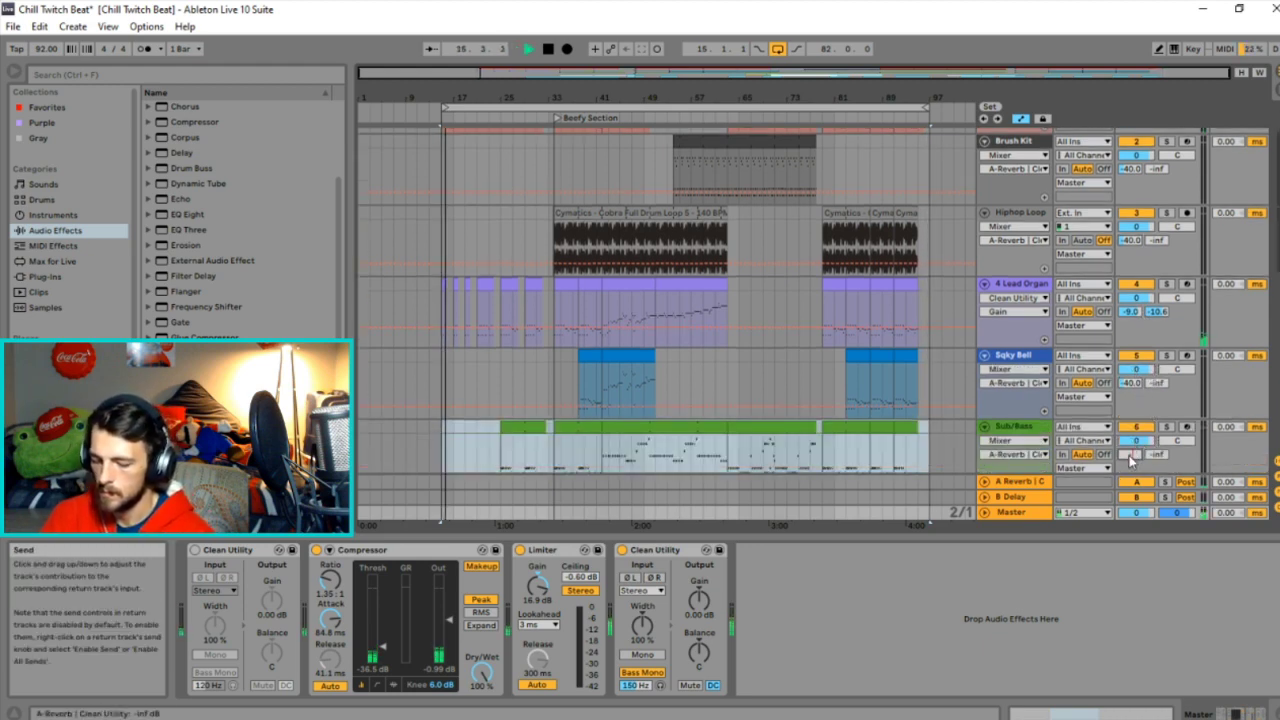
{"action": "type", "text": "-40"}
{"action": "key", "text": "Return"}
Set the A Reverb send to -40 dB on the Bell, Pno and Pluck tracks.
{"action": "scroll", "coordinate": [1128, 440], "scroll_direction": "down", "scroll_amount": 5}
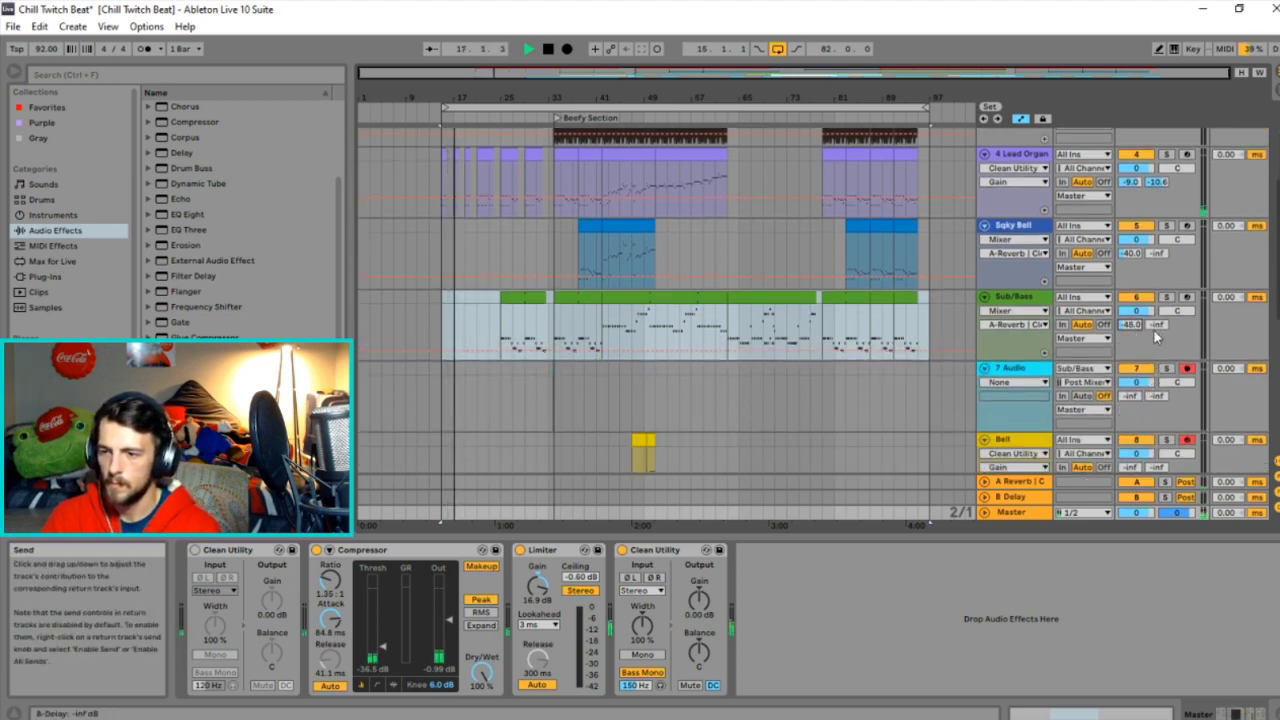
{"action": "scroll", "coordinate": [1130, 330], "scroll_direction": "down", "scroll_amount": 3}
{"action": "left_click_drag", "start_coordinate": [1130, 388], "coordinate": [1132, 382]}
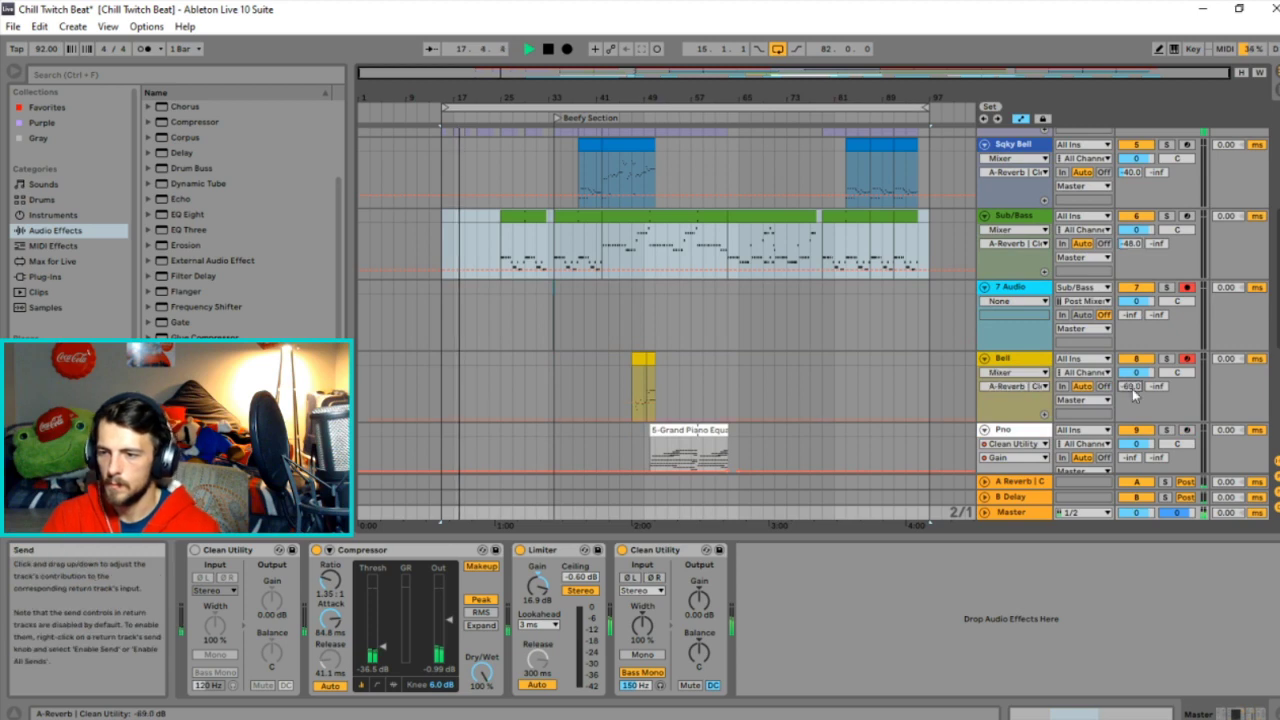
{"action": "type", "text": "-40"}
{"action": "key", "text": "Return"}
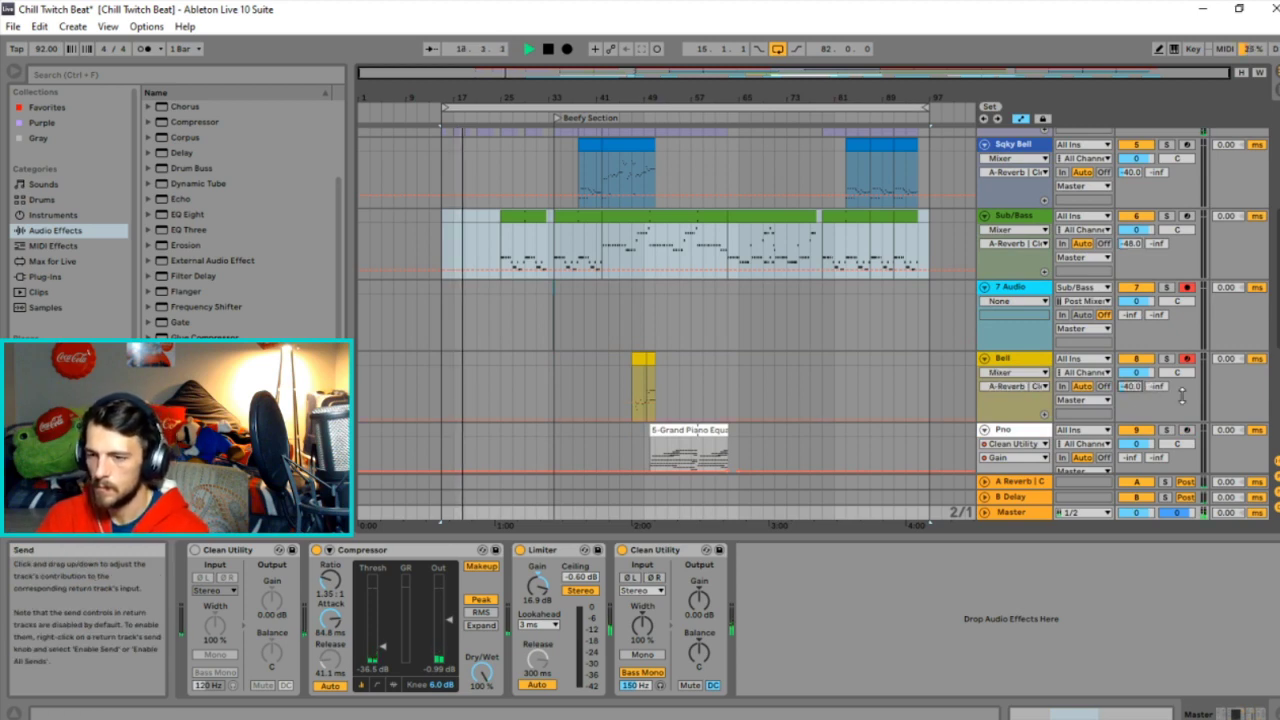
{"action": "scroll", "coordinate": [1140, 400], "scroll_direction": "down", "scroll_amount": 1}
{"action": "left_click", "coordinate": [1133, 410]}
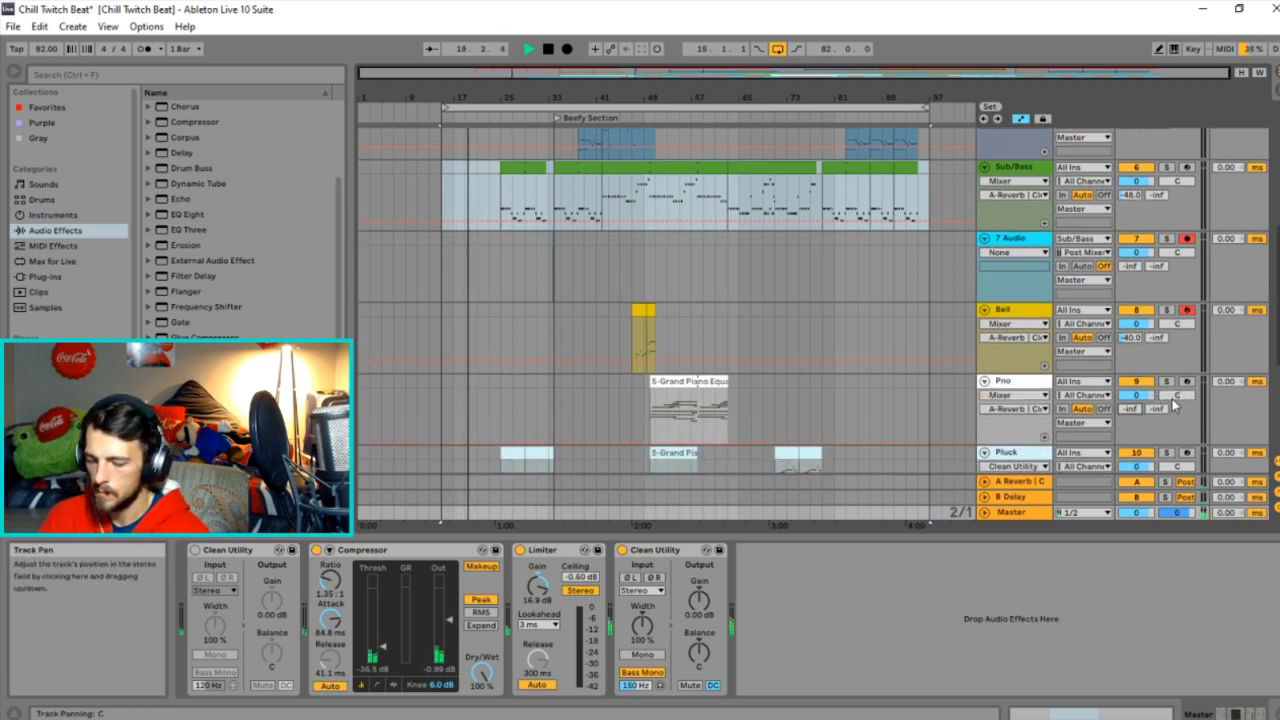
{"action": "type", "text": "-40"}
{"action": "key", "text": "Return"}
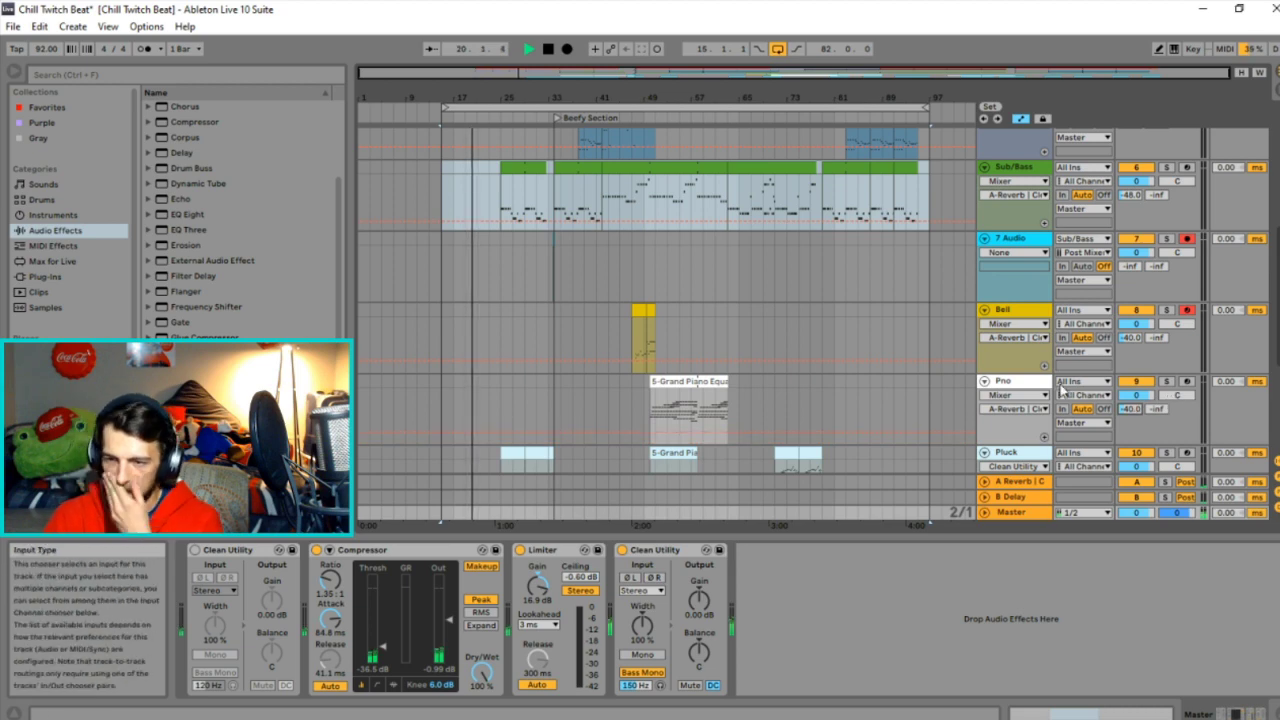
{"action": "scroll", "coordinate": [1083, 390], "scroll_direction": "down", "scroll_amount": 3}
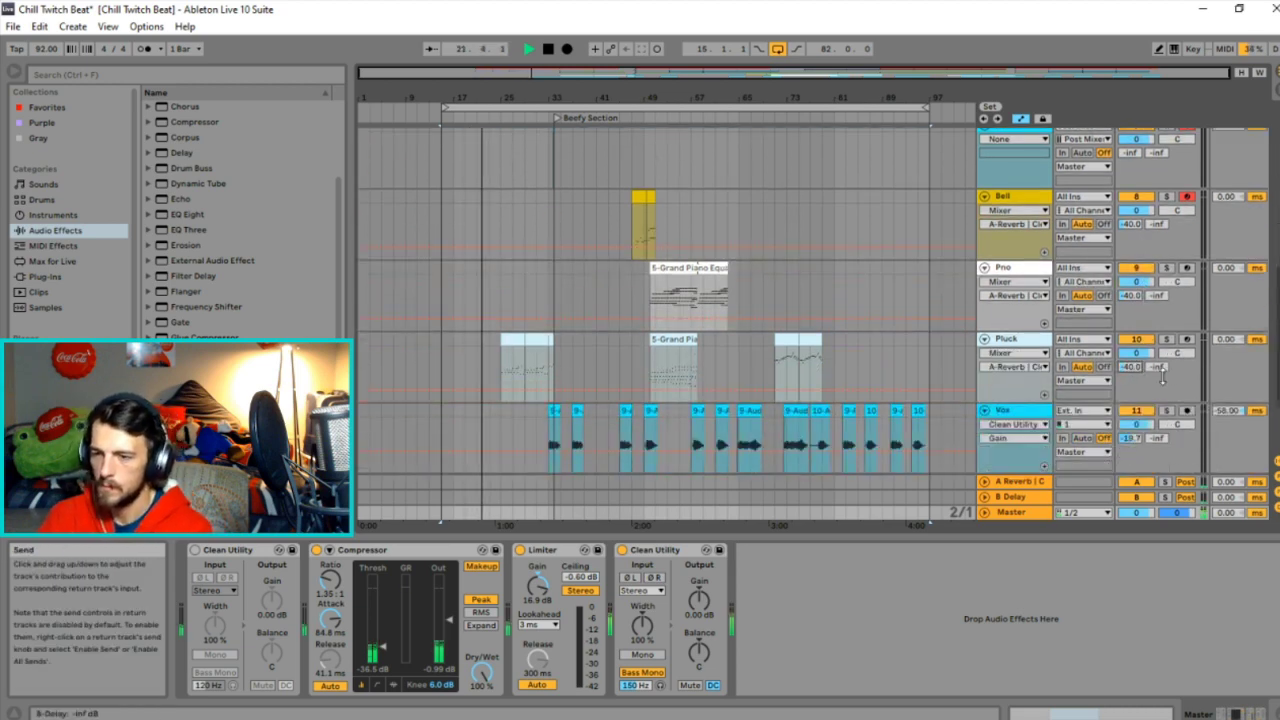
Check the reverb sends across the tracks and raise the Spare Track's A Reverb send to -15 dB.
{"action": "scroll", "coordinate": [1160, 375], "scroll_direction": "down", "scroll_amount": 2}
{"action": "scroll", "coordinate": [1156, 370], "scroll_direction": "down", "scroll_amount": 1}
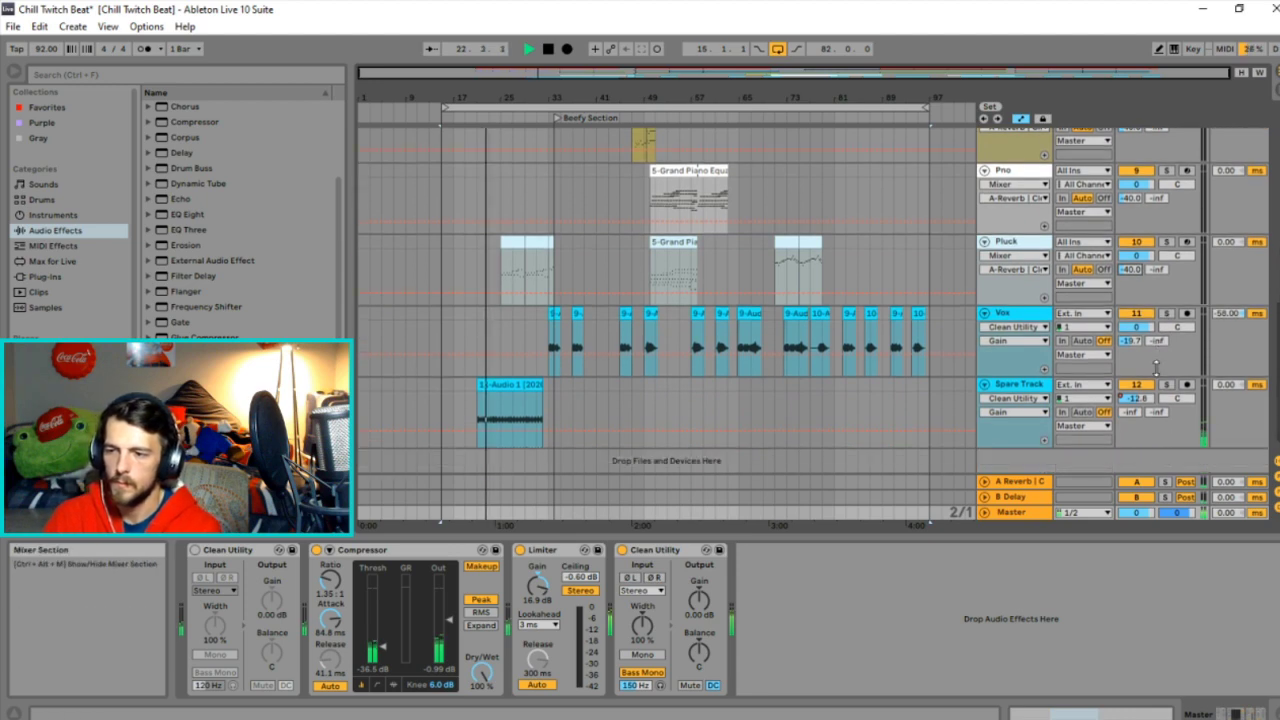
{"action": "scroll", "coordinate": [709, 207], "scroll_direction": "up", "scroll_amount": 10}
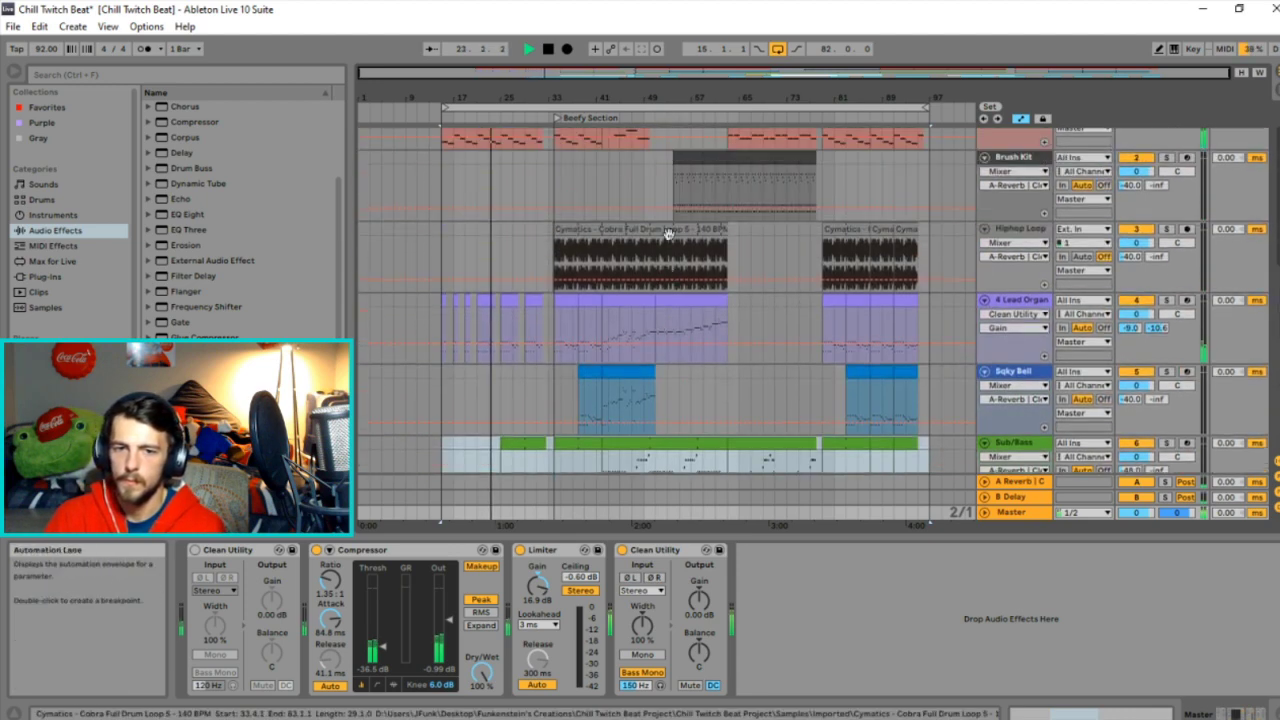
{"action": "scroll", "coordinate": [669, 235], "scroll_direction": "up", "scroll_amount": 1}
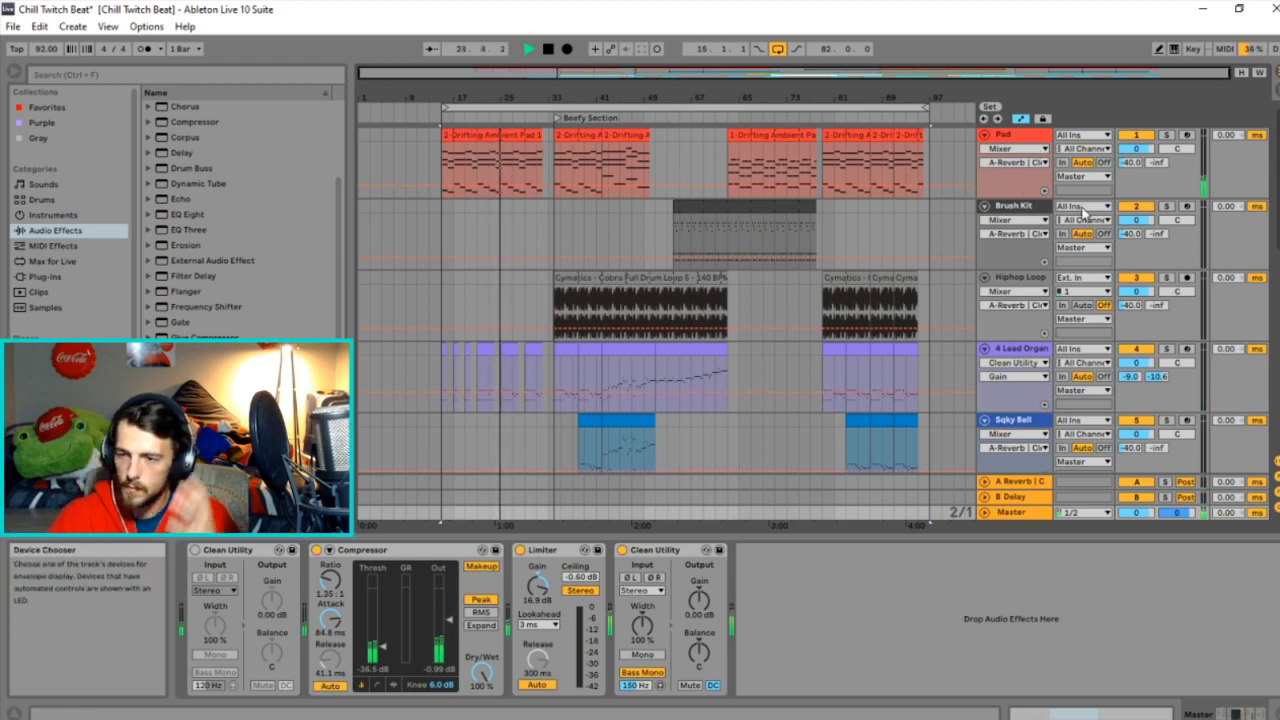
{"action": "scroll", "coordinate": [1095, 250], "scroll_direction": "down", "scroll_amount": 6}
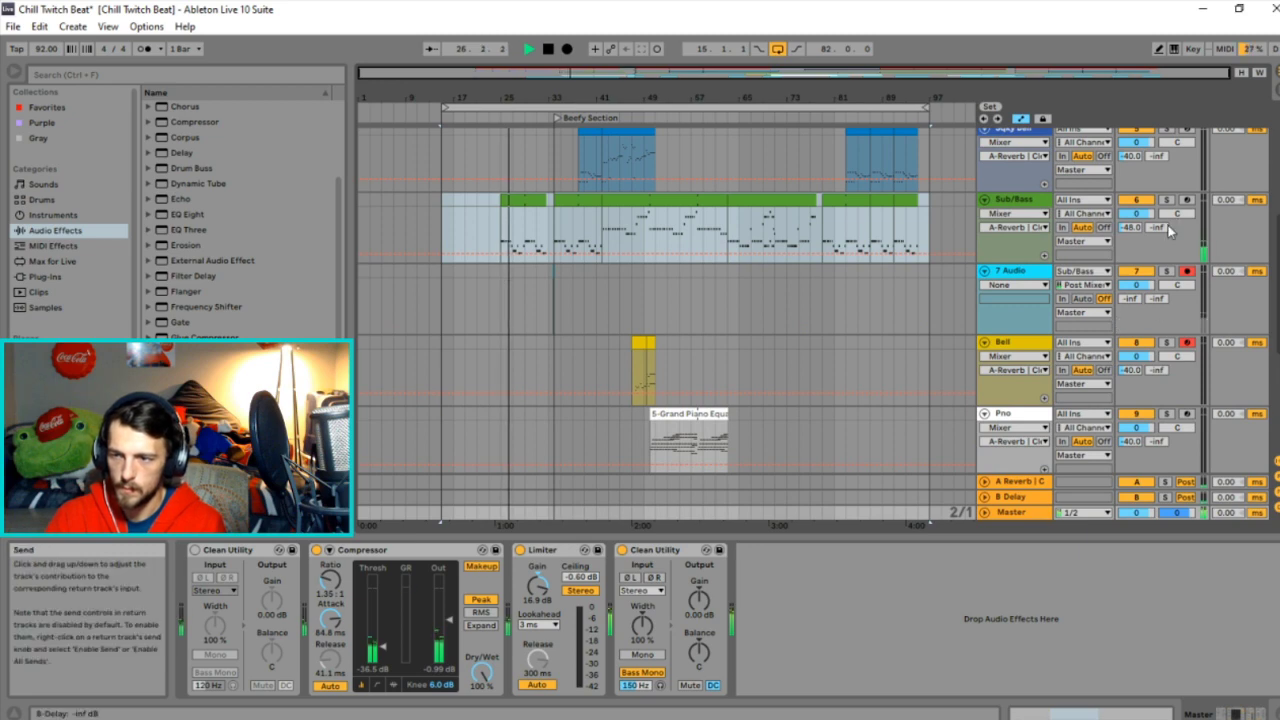
{"action": "scroll", "coordinate": [1170, 233], "scroll_direction": "down", "scroll_amount": 1}
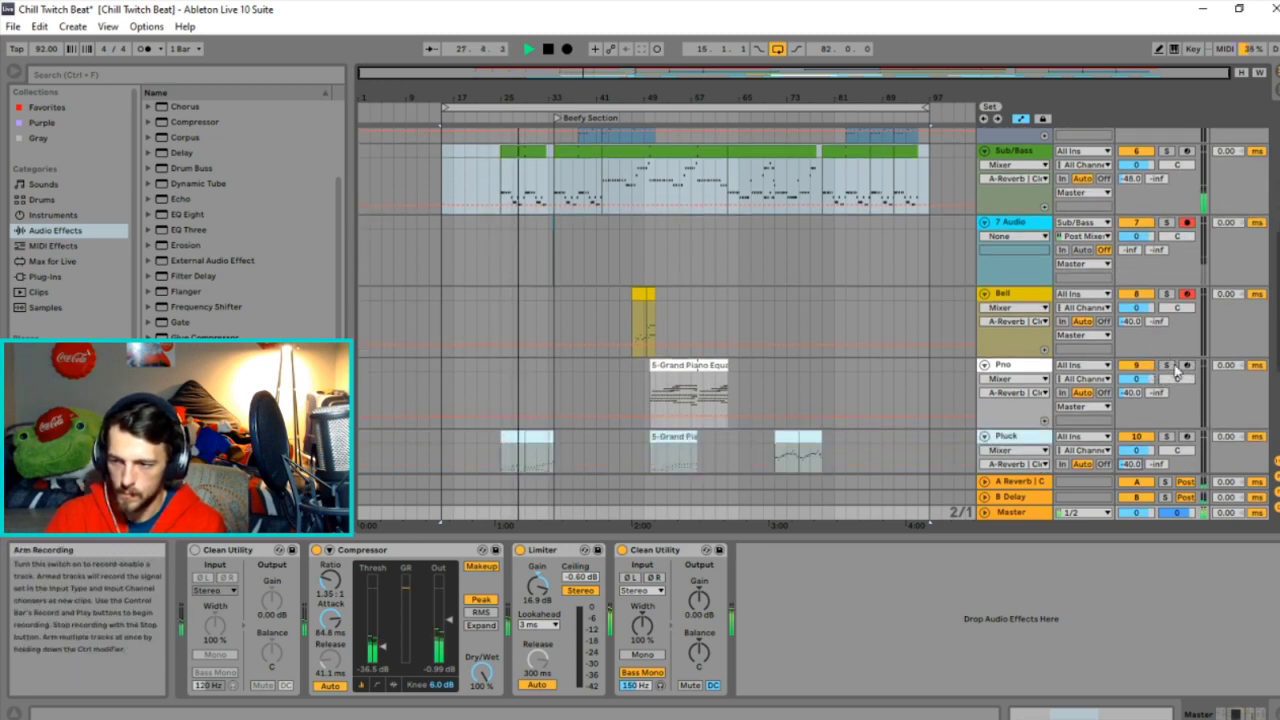
{"action": "scroll", "coordinate": [1177, 370], "scroll_direction": "down", "scroll_amount": 3}
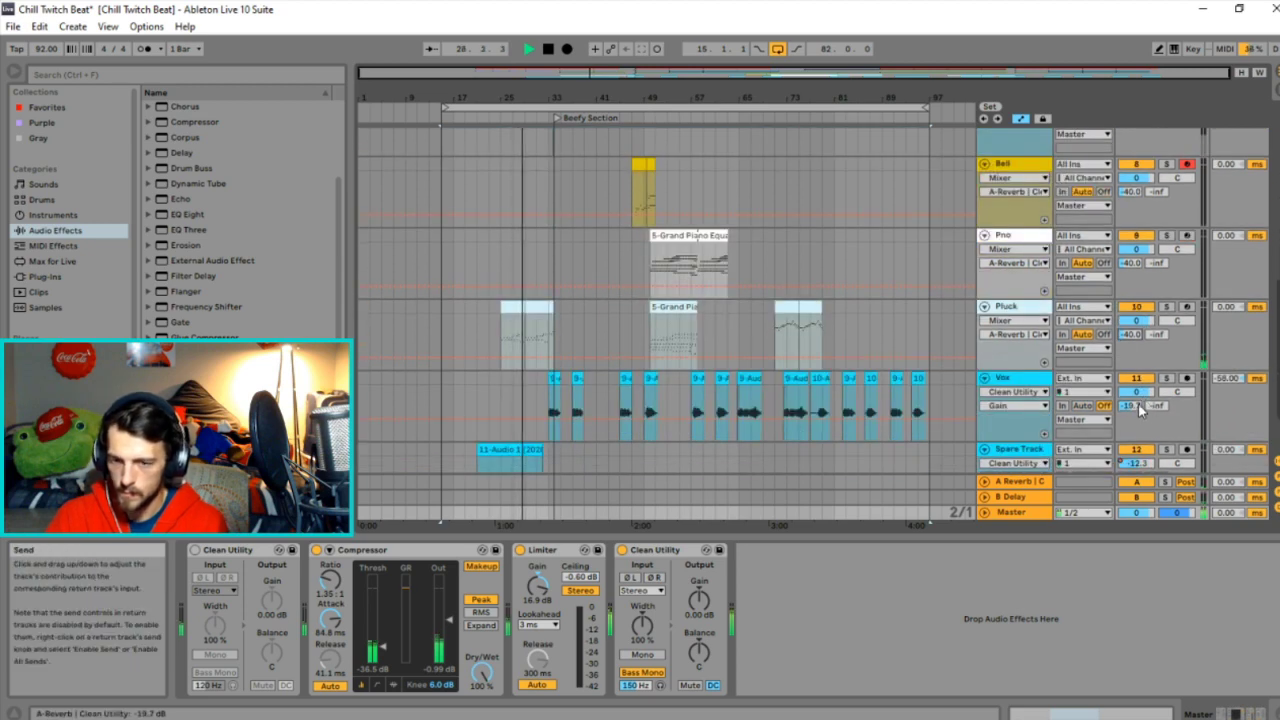
{"action": "scroll", "coordinate": [1140, 410], "scroll_direction": "down", "scroll_amount": 2}
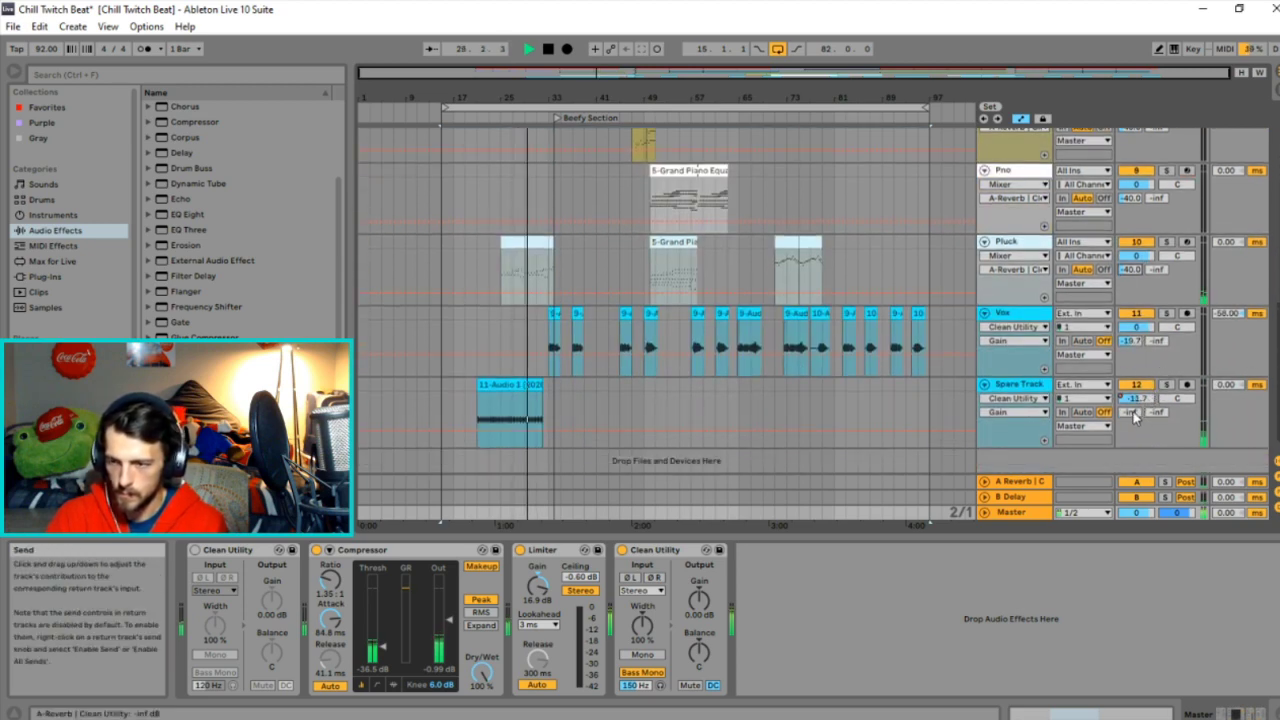
{"action": "left_click_drag", "start_coordinate": [1135, 417], "coordinate": [1136, 405]}
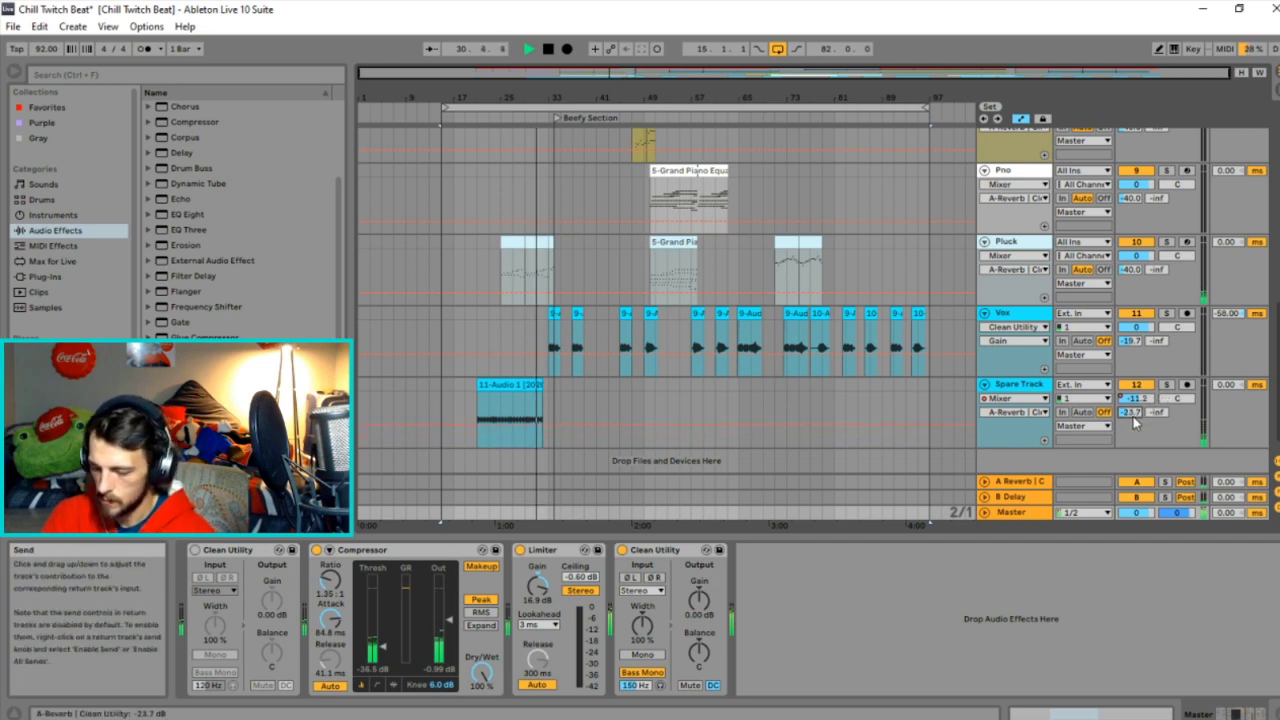
{"action": "left_click_drag", "start_coordinate": [1134, 421], "coordinate": [1136, 424]}
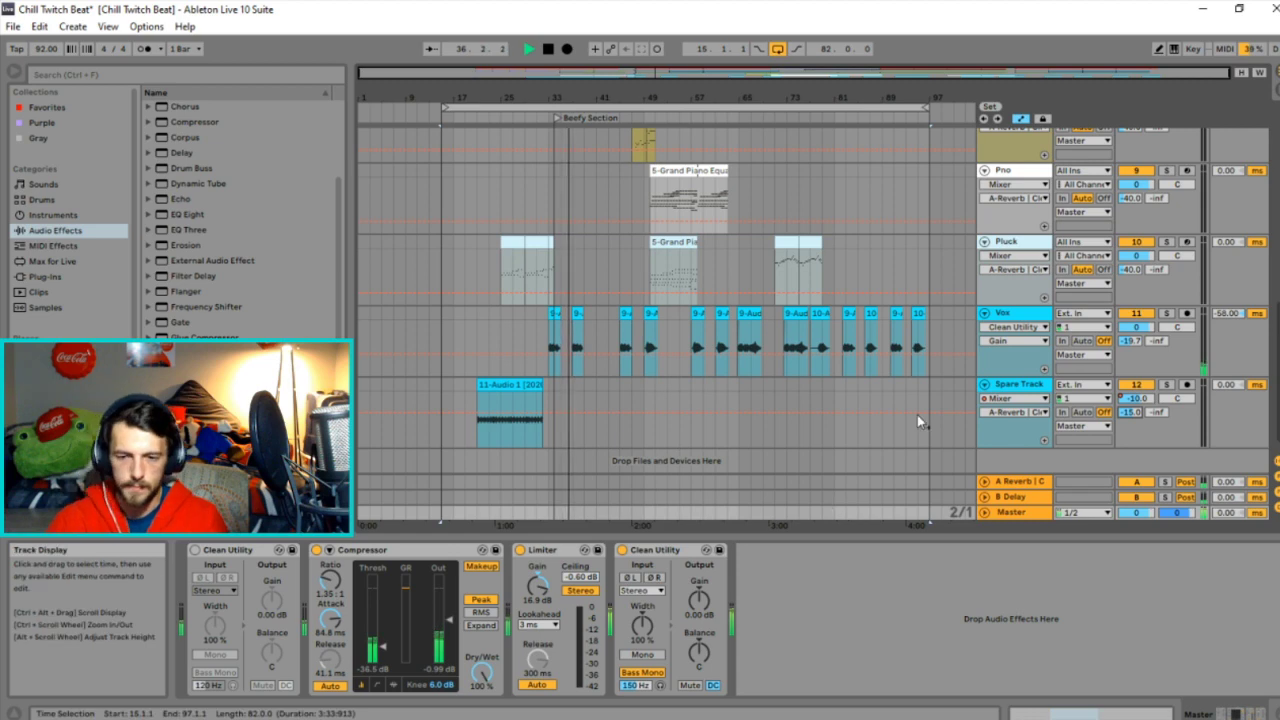
Set the B Delay send to -50 dB on the Pad, Brush Kit and Hiphop Loop tracks.
{"action": "scroll", "coordinate": [1120, 350], "scroll_direction": "up", "scroll_amount": 5}
{"action": "scroll", "coordinate": [1120, 352], "scroll_direction": "up", "scroll_amount": 5}
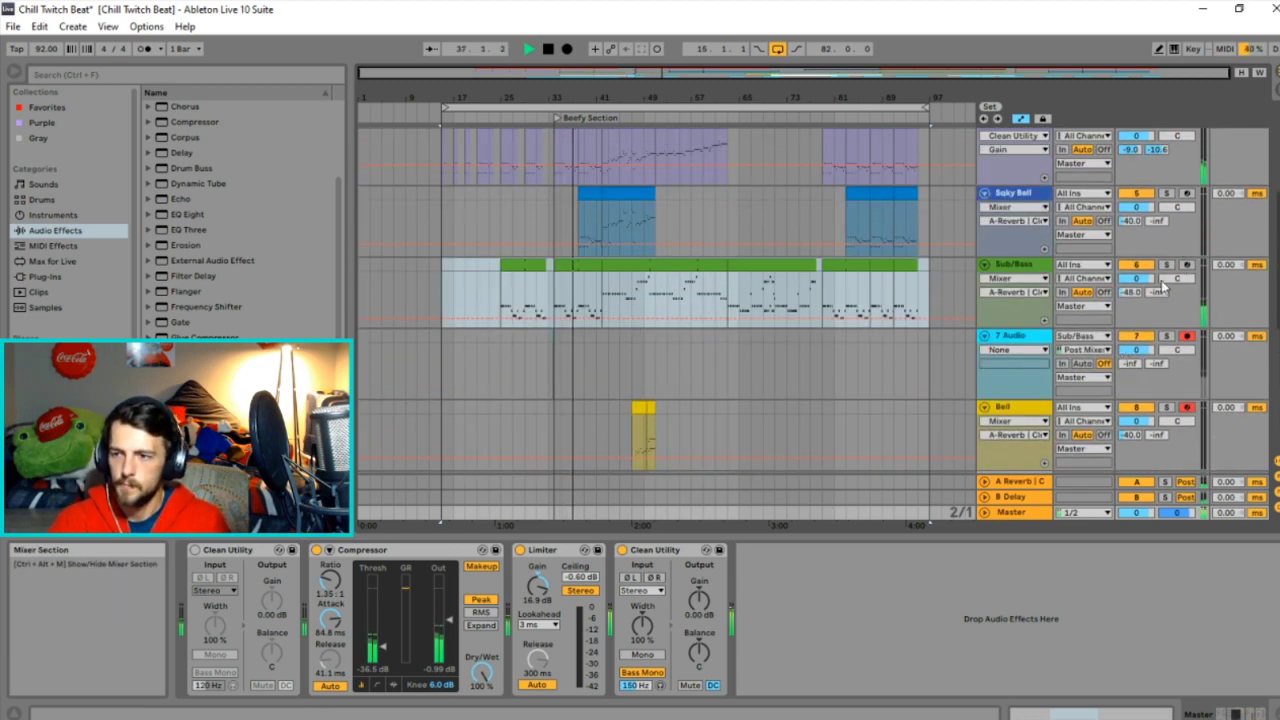
{"action": "left_click", "coordinate": [1157, 163]}
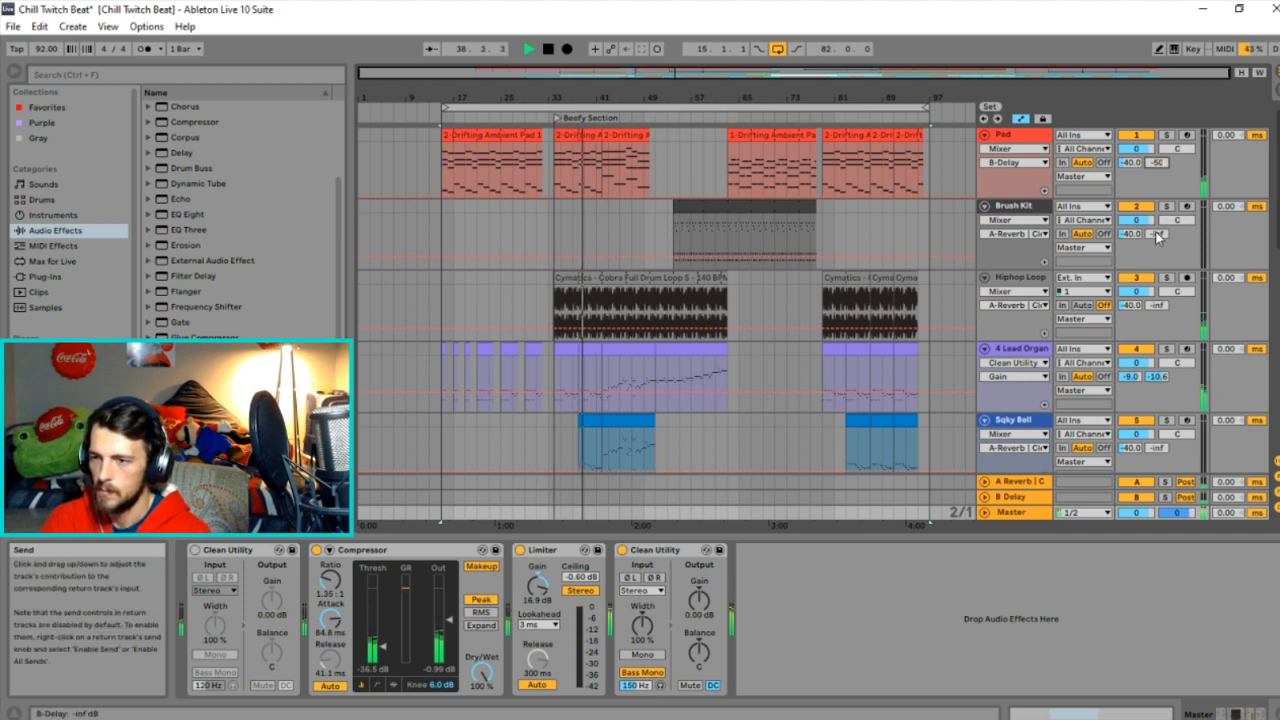
{"action": "left_click", "coordinate": [1155, 231]}
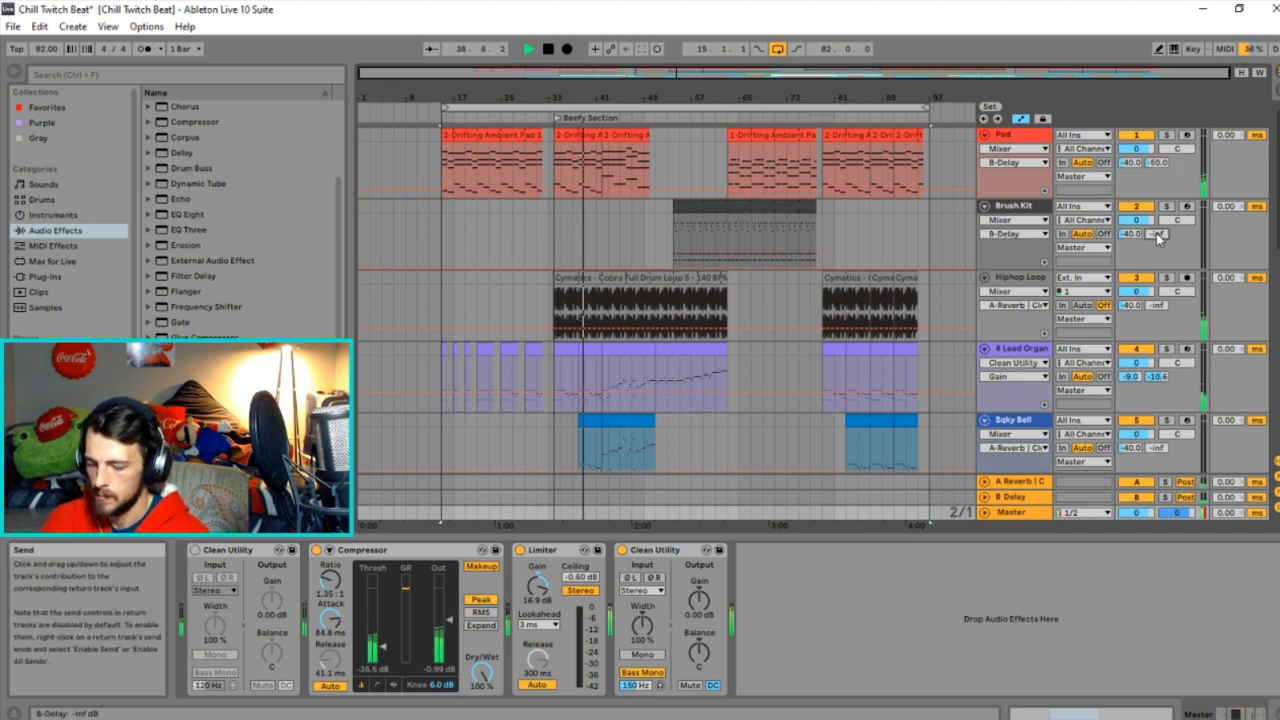
{"action": "left_click", "coordinate": [1154, 305]}
{"action": "left_click_drag", "start_coordinate": [1154, 305], "coordinate": [1154, 295]}
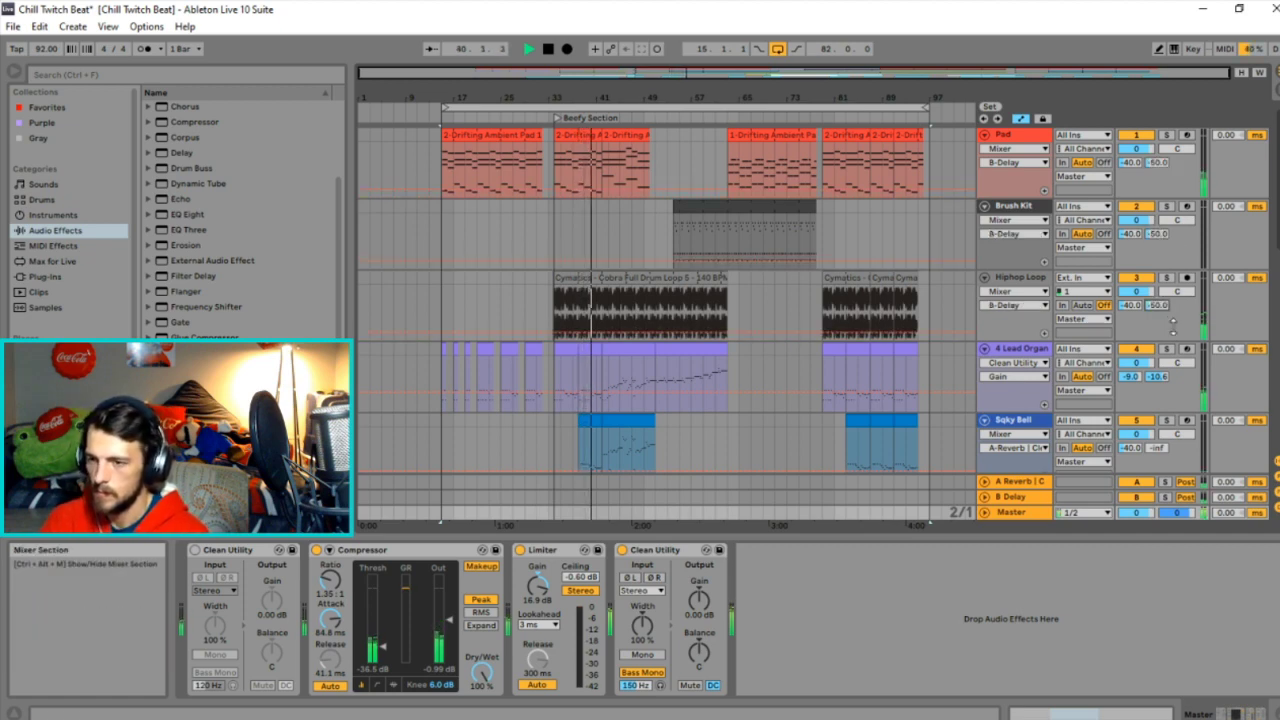
Set the B Delay send to -50 dB on the Sqky Bell, Sub/Bass and Bell tracks.
{"action": "scroll", "coordinate": [1157, 404], "scroll_direction": "down", "scroll_amount": 1}
{"action": "left_click", "coordinate": [1156, 432]}
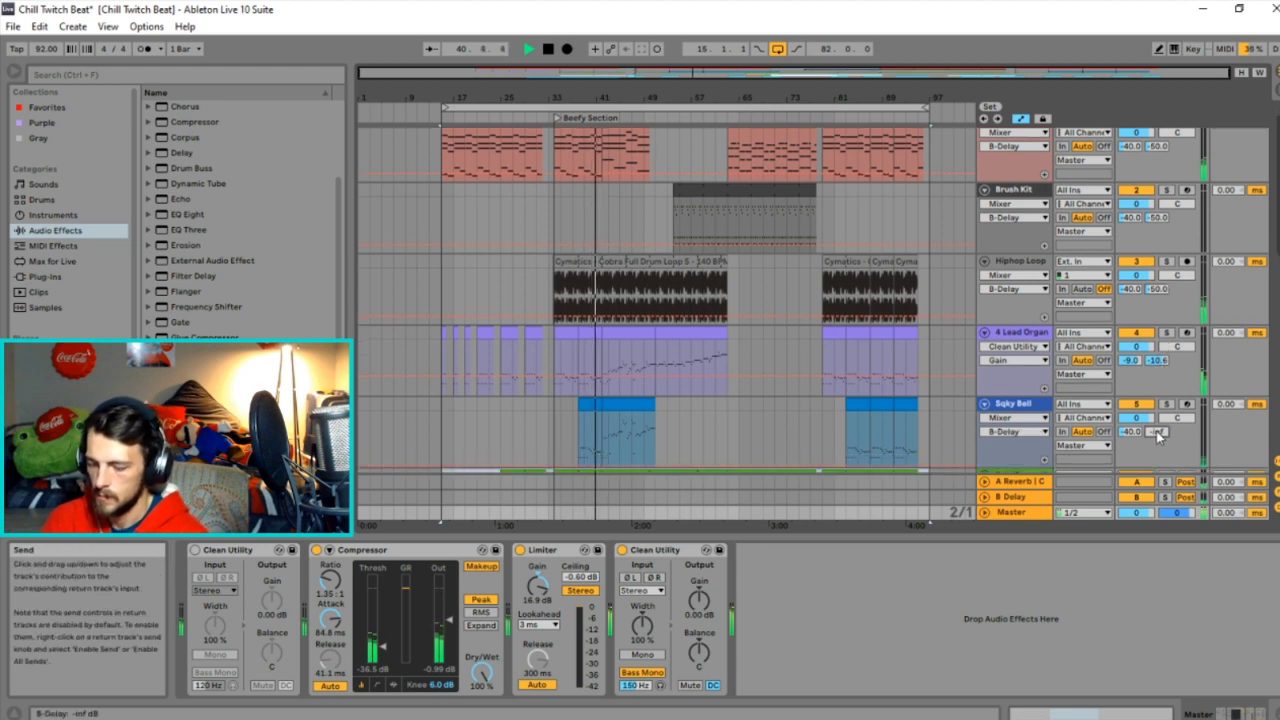
{"action": "scroll", "coordinate": [1183, 408], "scroll_direction": "down", "scroll_amount": 6}
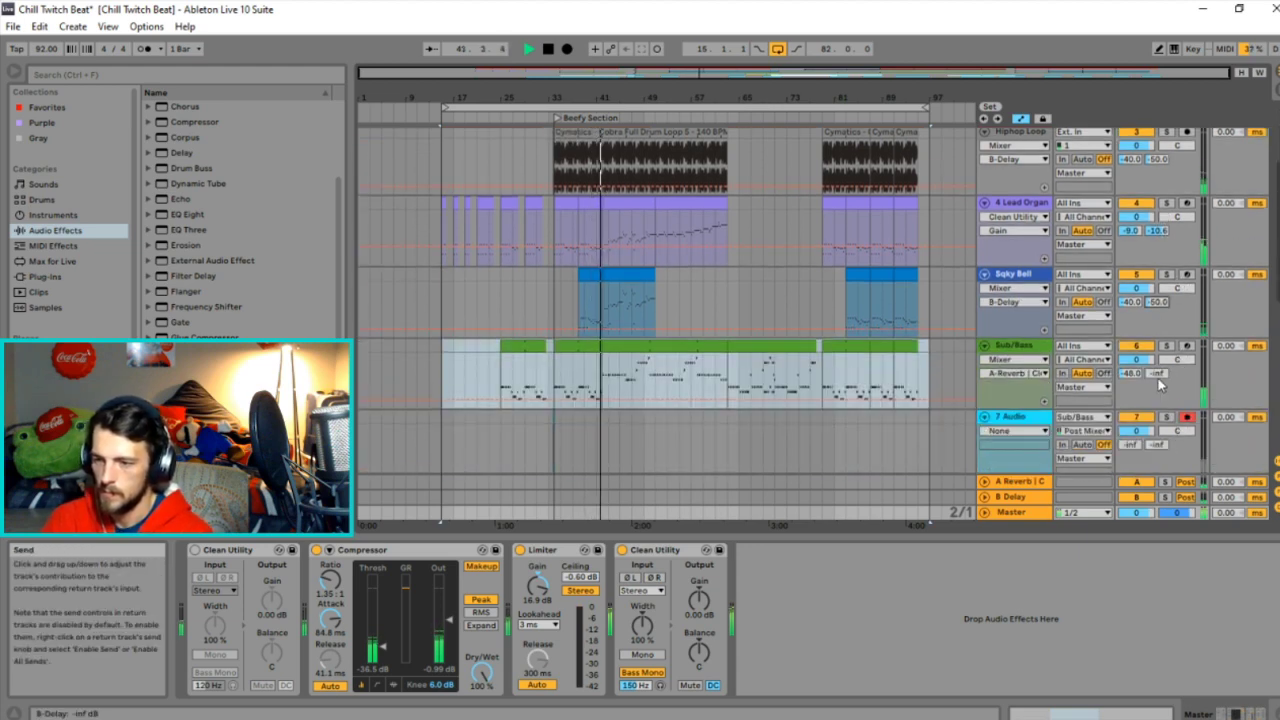
{"action": "scroll", "coordinate": [1160, 385], "scroll_direction": "down", "scroll_amount": 2}
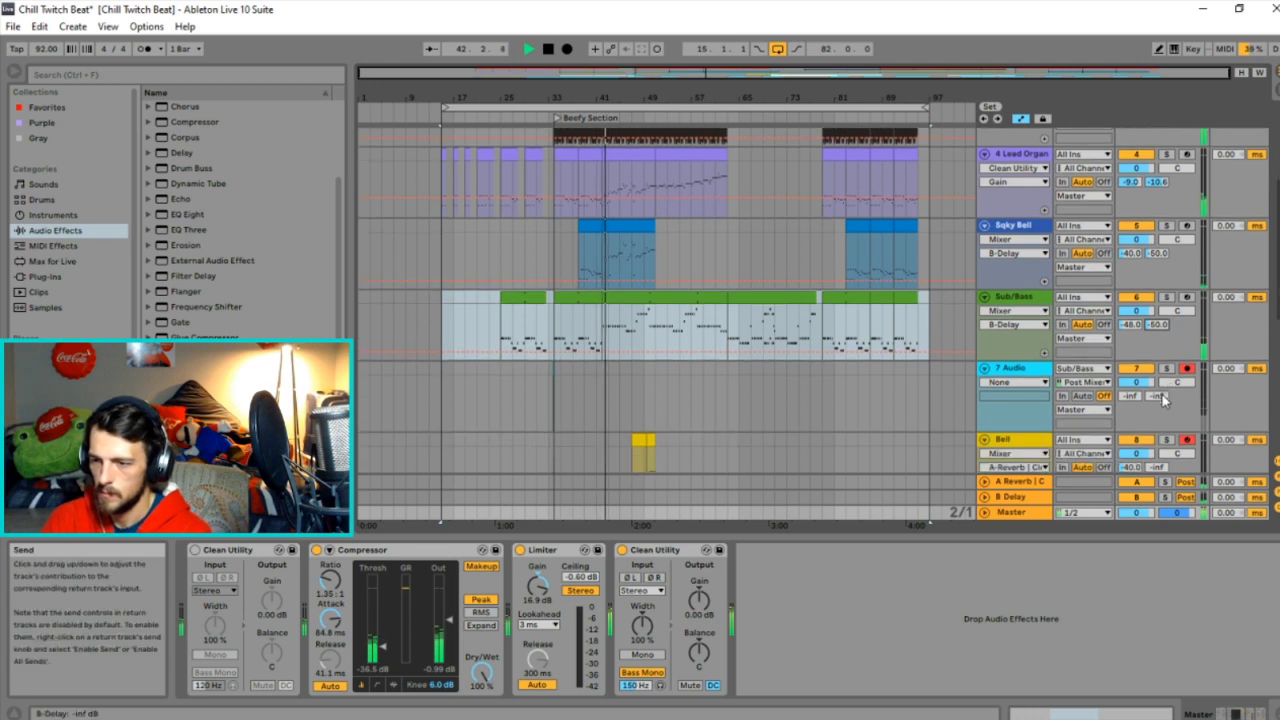
{"action": "scroll", "coordinate": [1178, 384], "scroll_direction": "down", "scroll_amount": 3}
{"action": "left_click", "coordinate": [1156, 387]}
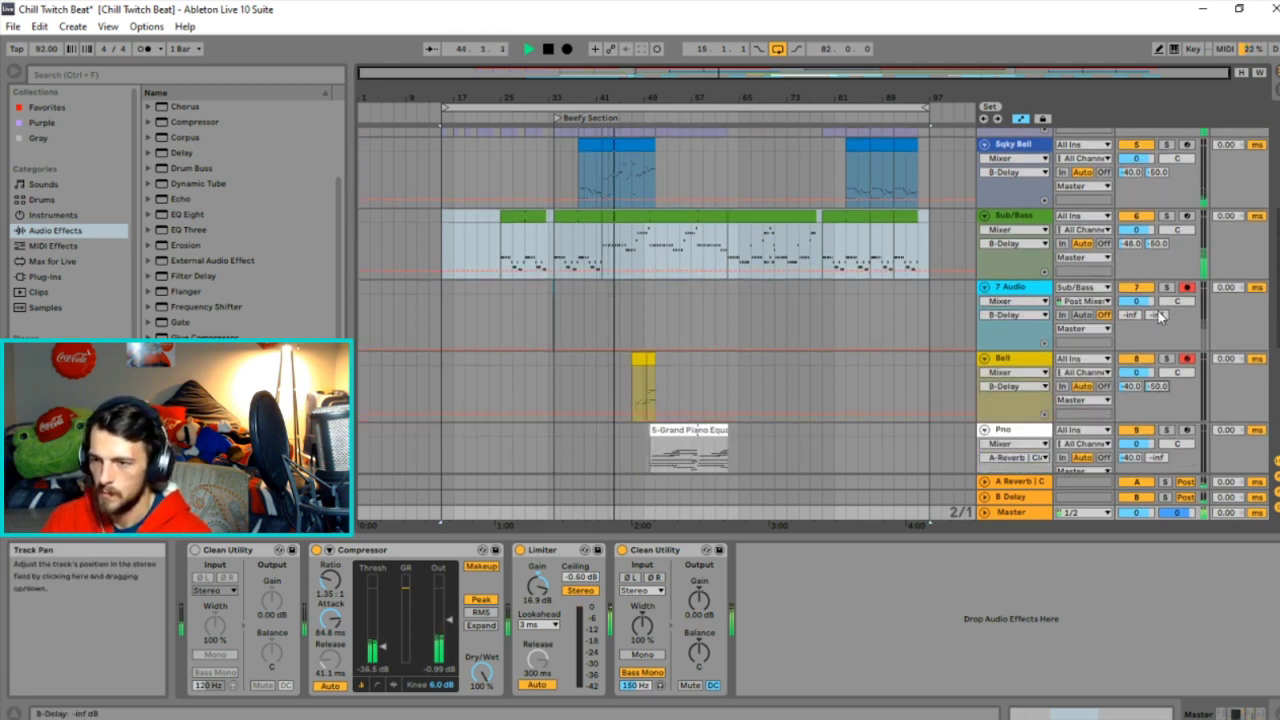
Set the 7 Audio track's A Reverb send to -48 dB and its B Delay send to -50 dB.
{"action": "scroll", "coordinate": [1150, 350], "scroll_direction": "up", "scroll_amount": 1}
{"action": "left_click", "coordinate": [1133, 333]}
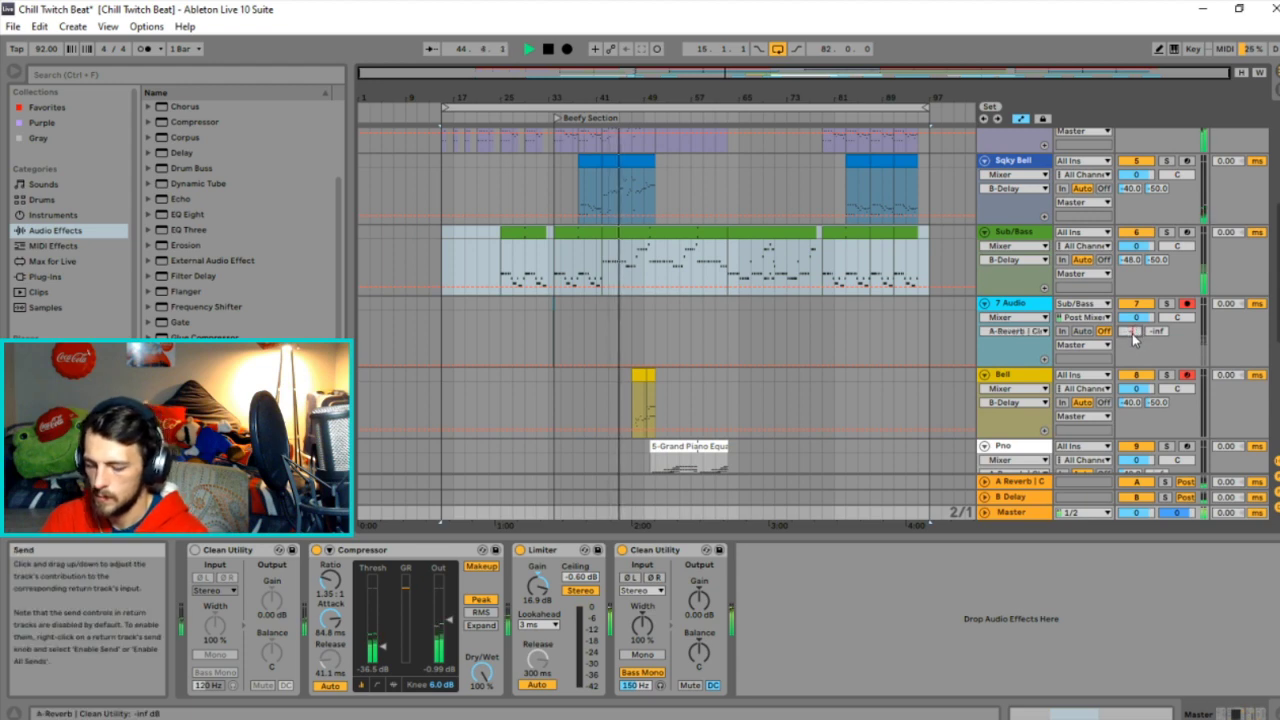
{"action": "left_click_drag", "start_coordinate": [1133, 338], "coordinate": [1158, 330]}
{"action": "scroll", "coordinate": [1182, 350], "scroll_direction": "down", "scroll_amount": 3}
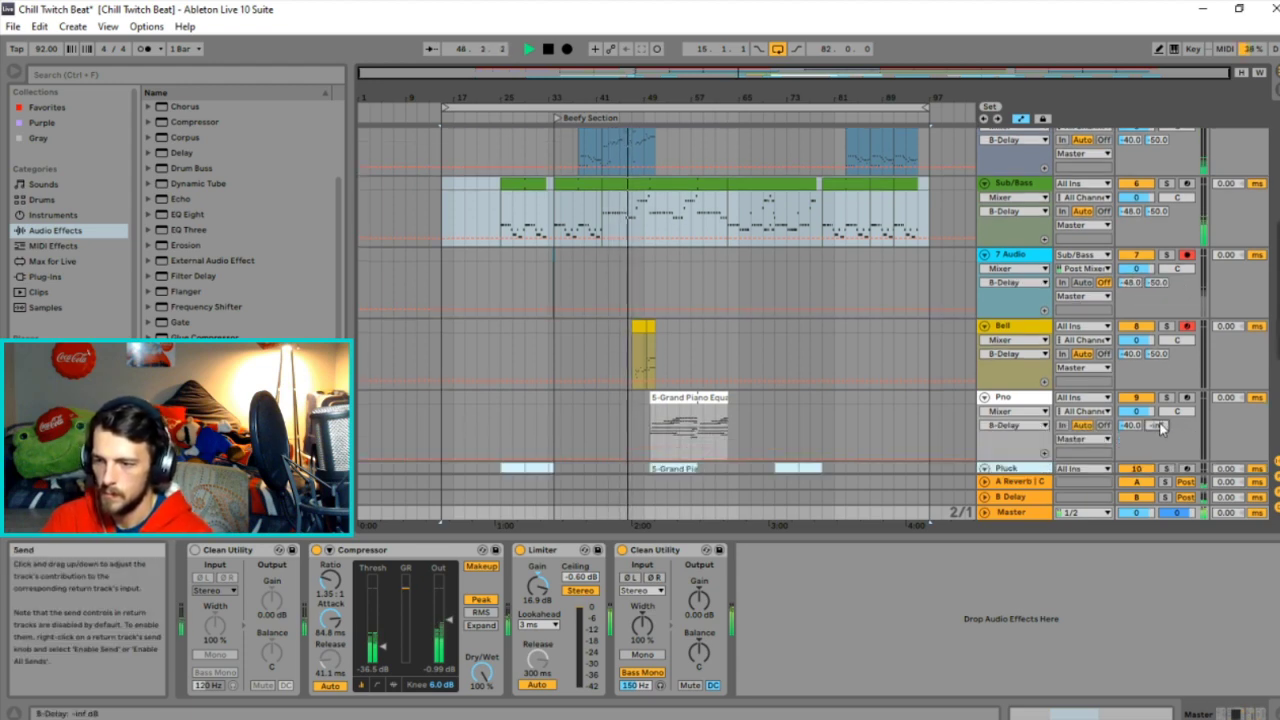
Set the B Delay send to -50 dB on the Pno, Pluck and Vox tracks.
{"action": "scroll", "coordinate": [1176, 405], "scroll_direction": "down", "scroll_amount": 9}
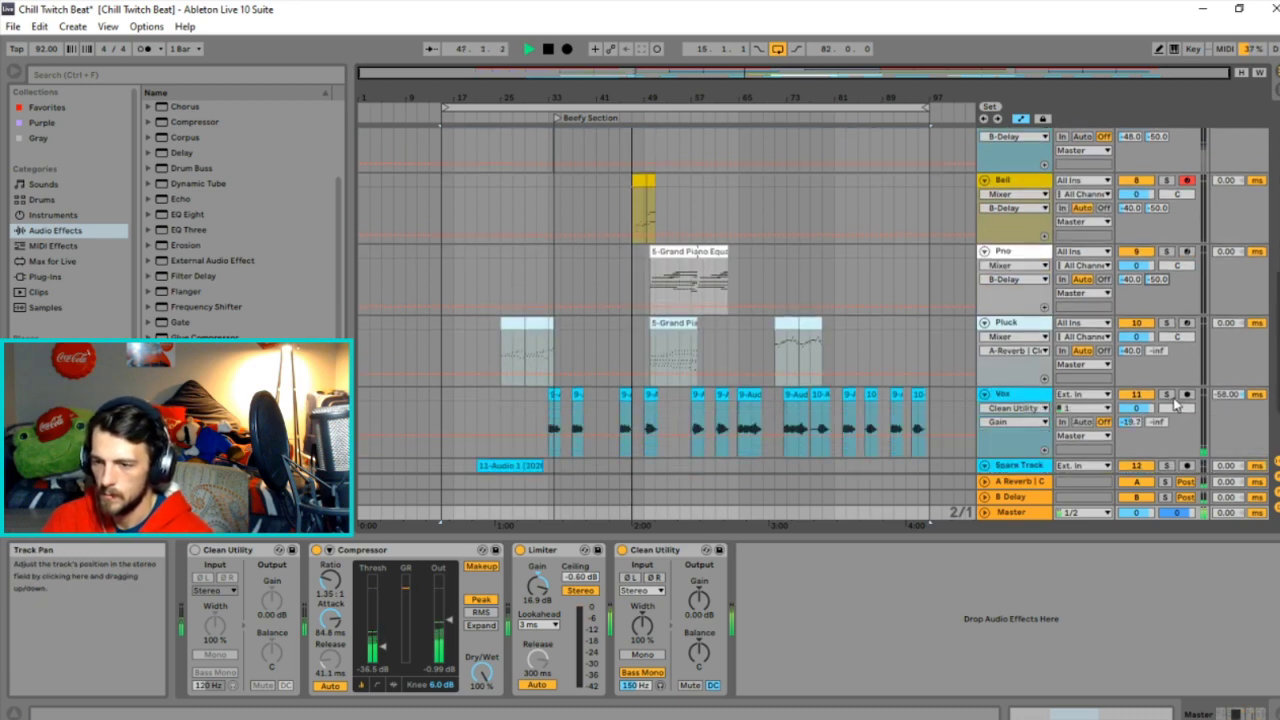
{"action": "left_click_drag", "start_coordinate": [1157, 354], "coordinate": [1157, 344]}
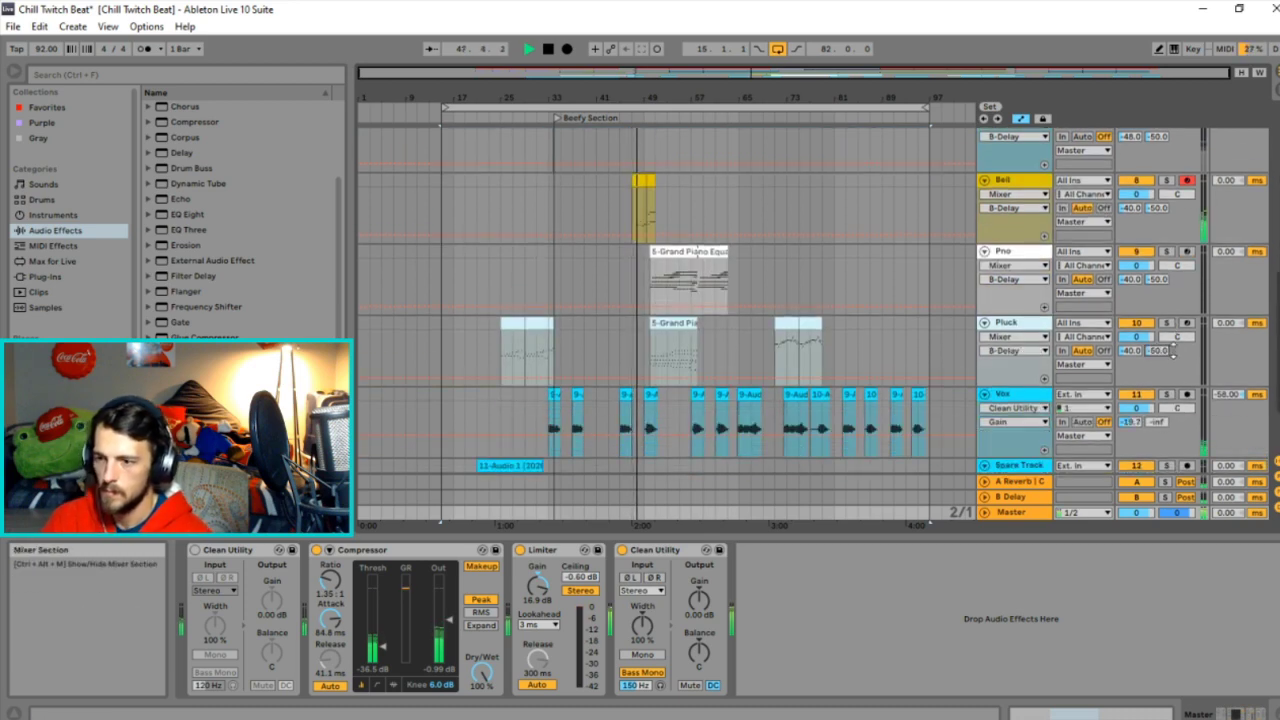
{"action": "left_click", "coordinate": [1159, 422]}
{"action": "scroll", "coordinate": [1160, 420], "scroll_direction": "down", "scroll_amount": 6}
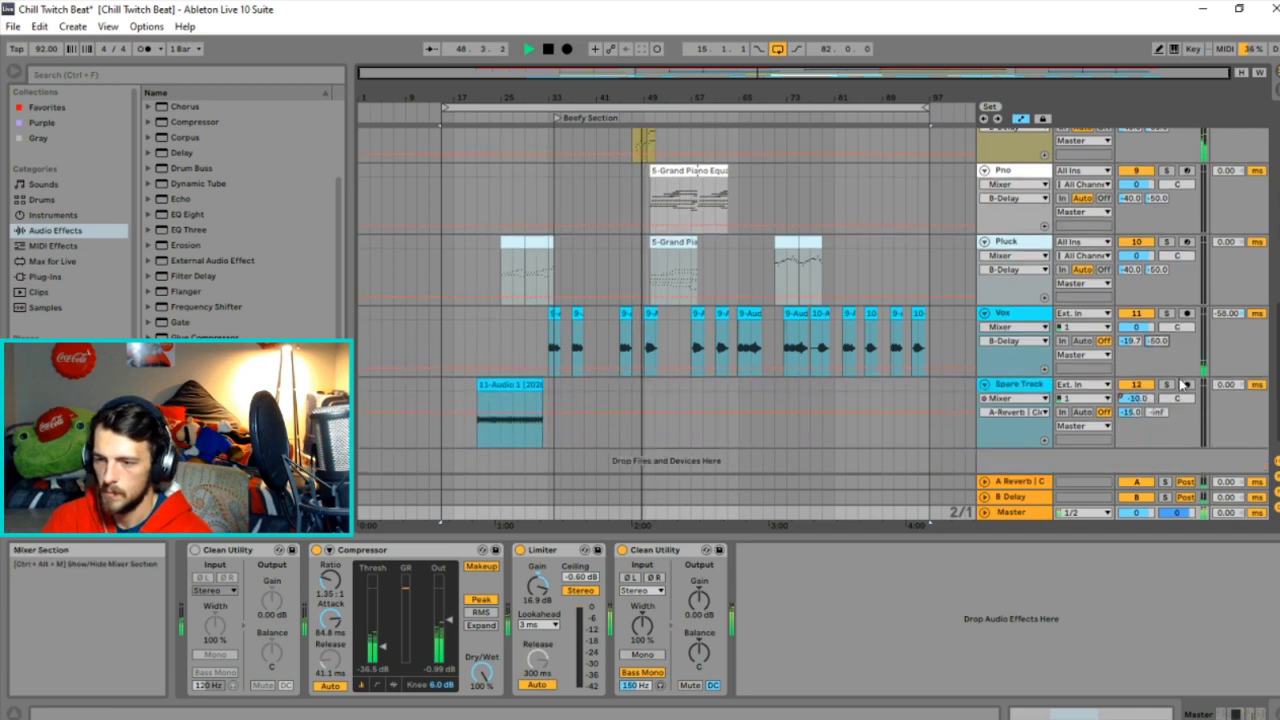
Lower the Bell track's Clean Utility gain to -15 dB and set the Spare Track's B Delay send to -50 dB.
{"action": "scroll", "coordinate": [1160, 405], "scroll_direction": "up", "scroll_amount": 6}
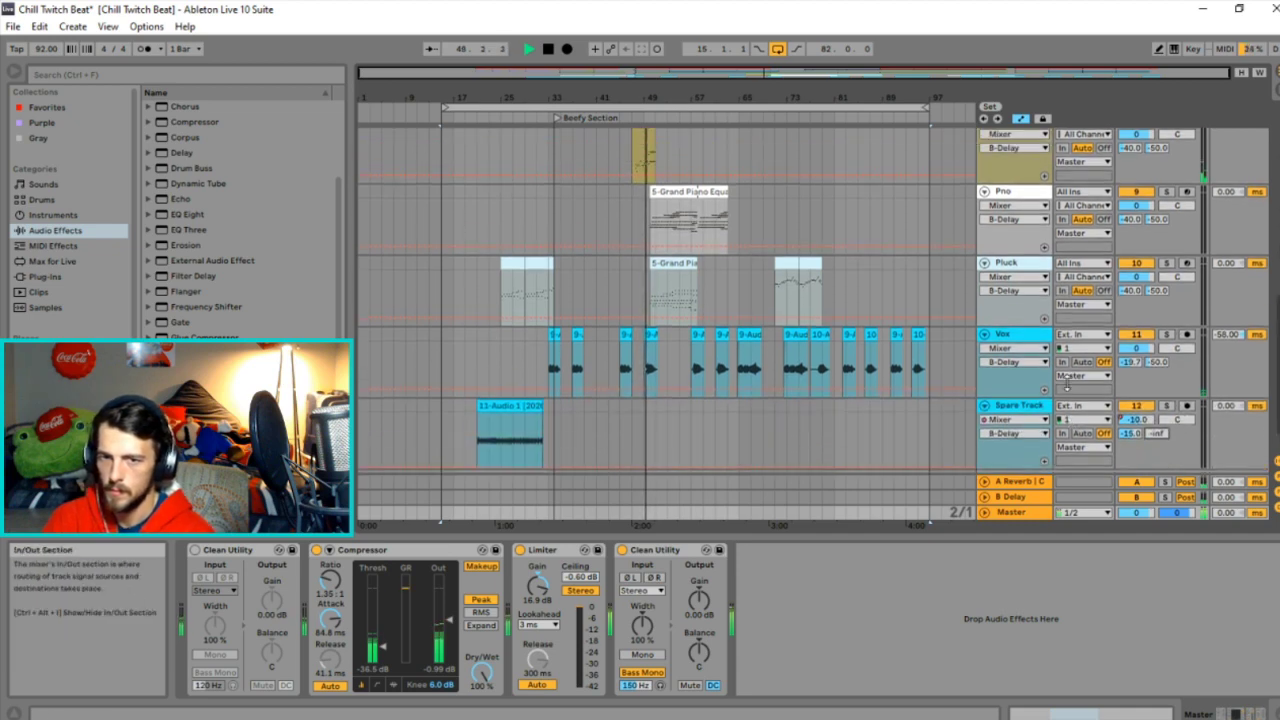
{"action": "left_click", "coordinate": [1018, 192]}
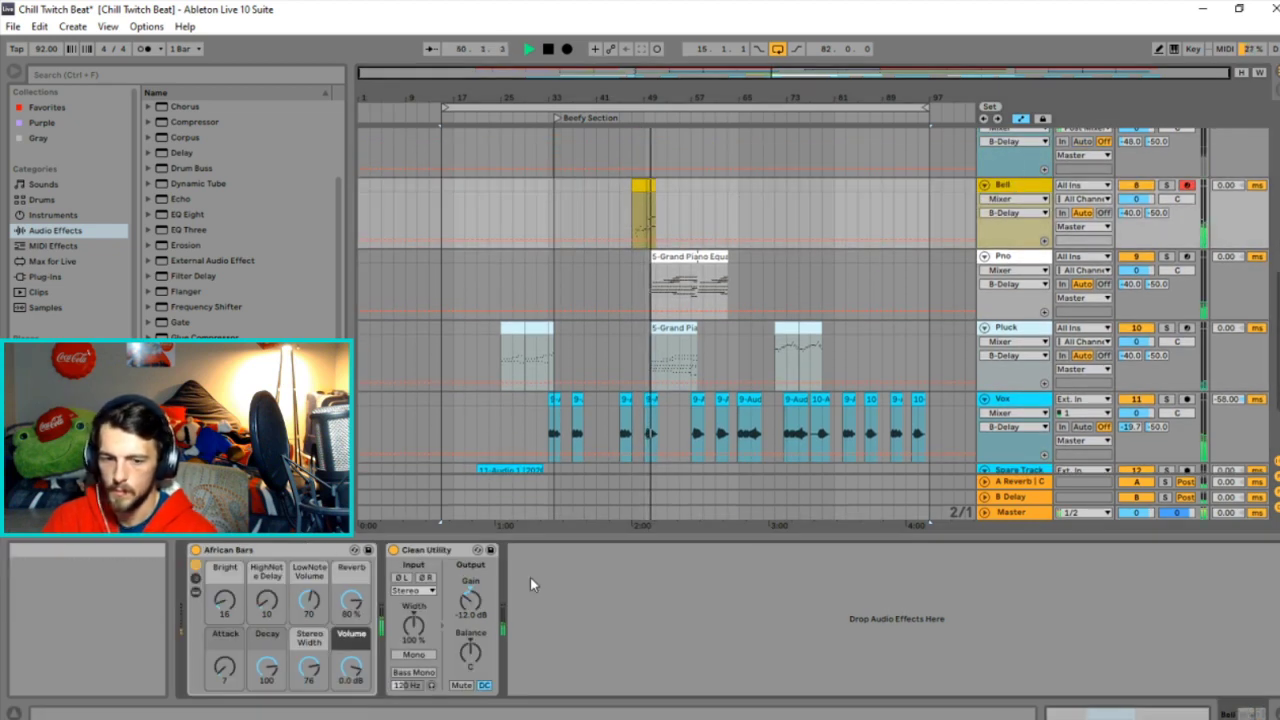
{"action": "left_click", "coordinate": [470, 612]}
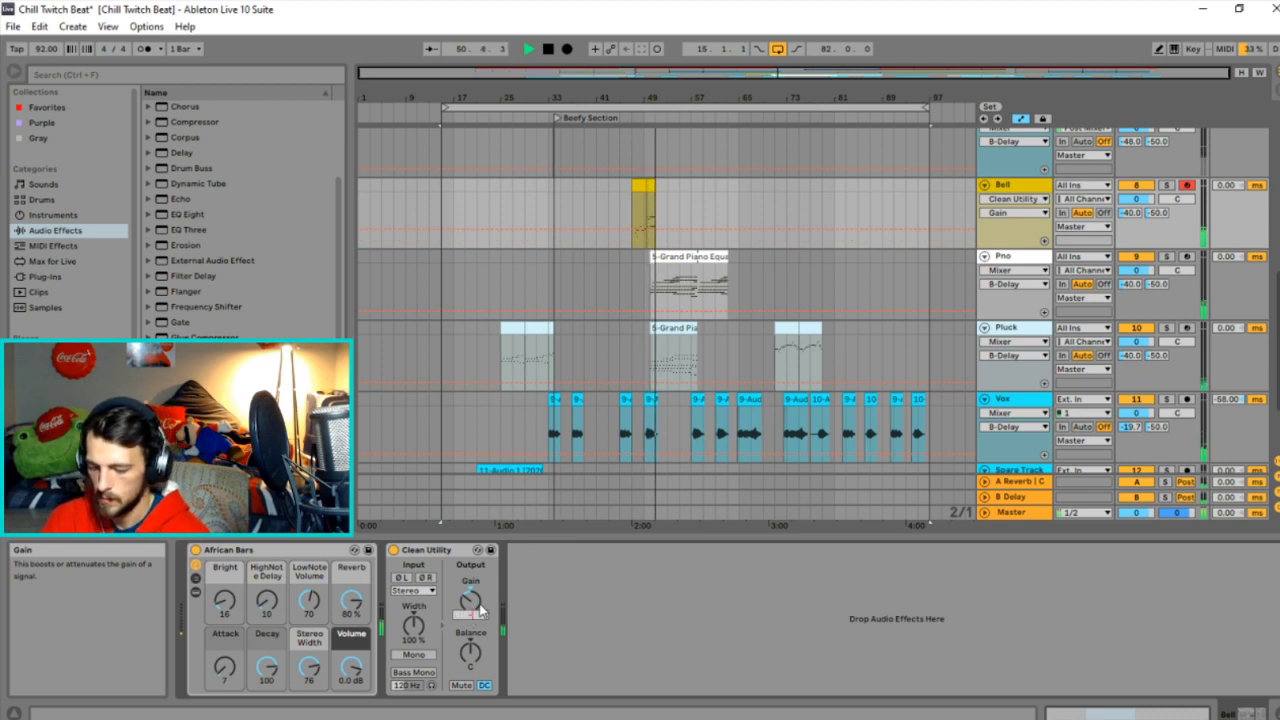
{"action": "scroll", "coordinate": [1150, 420], "scroll_direction": "down", "scroll_amount": 5}
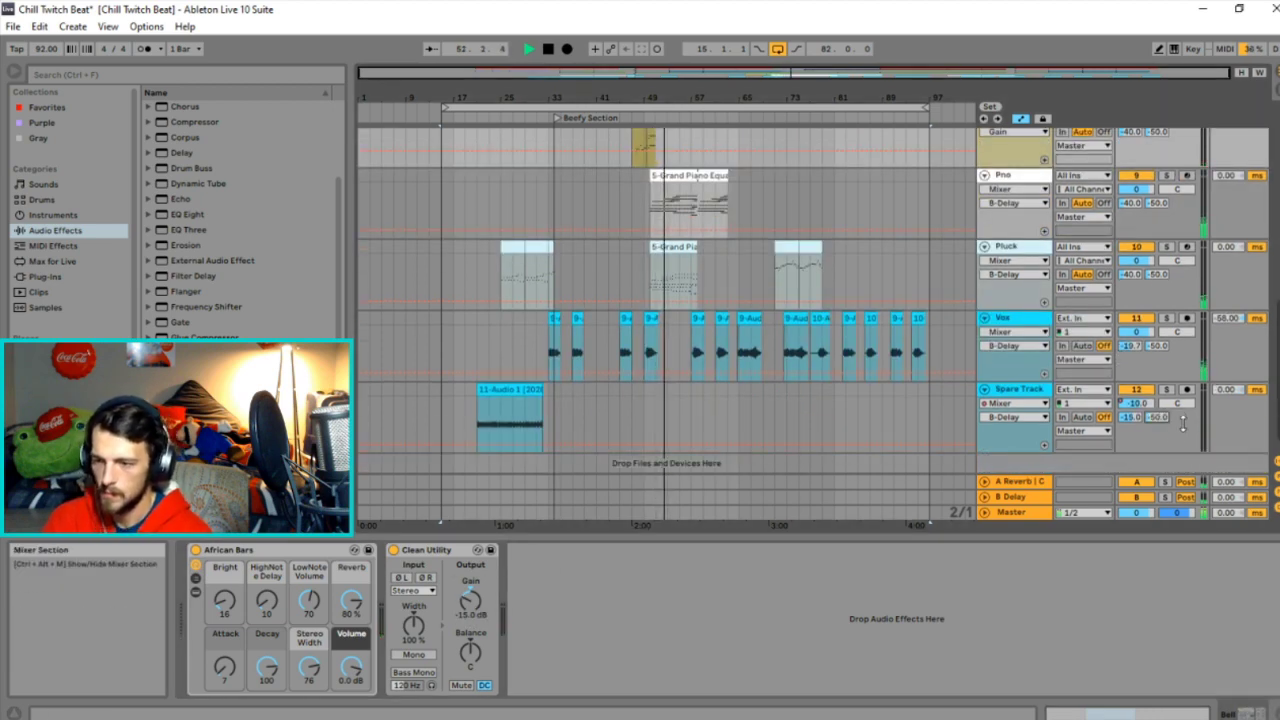
Delete the first, deactivated Clean Utility from the Master and load the Nova67P-x64 VST plug-in at the start of the Master chain.
{"action": "left_click", "coordinate": [1011, 512]}
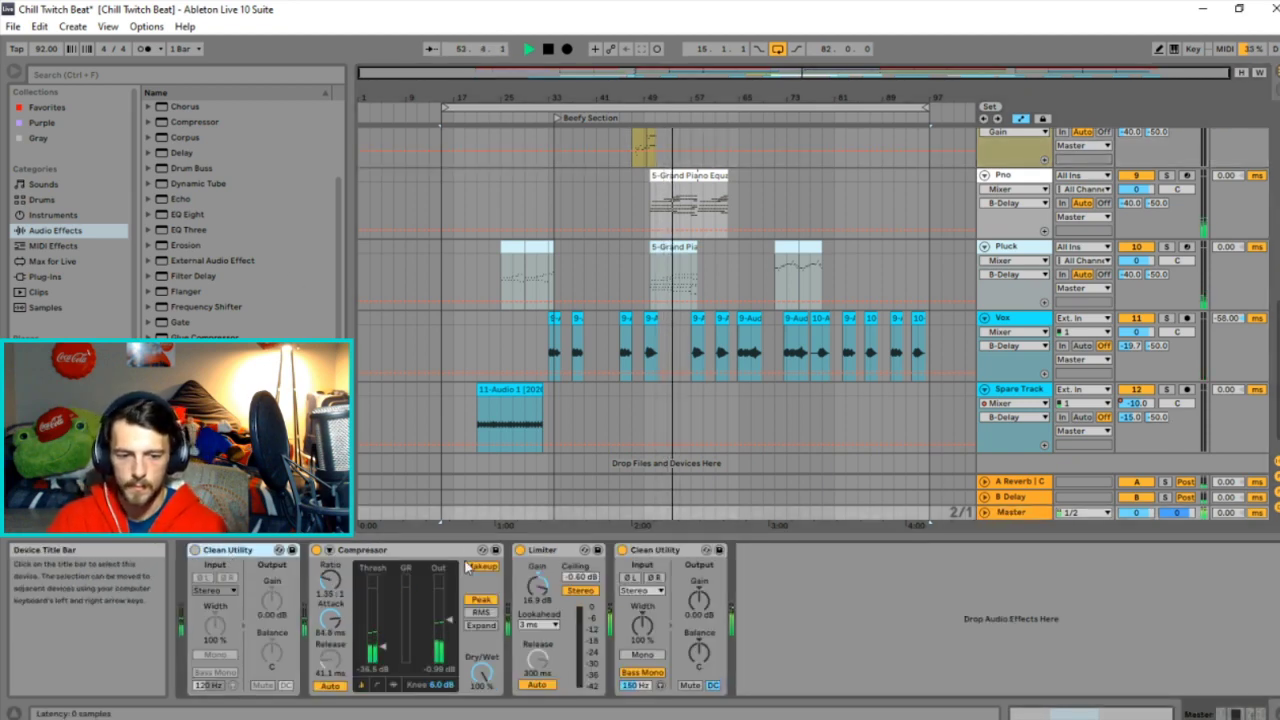
{"action": "key", "text": "Delete"}
{"action": "left_click", "coordinate": [44, 276]}
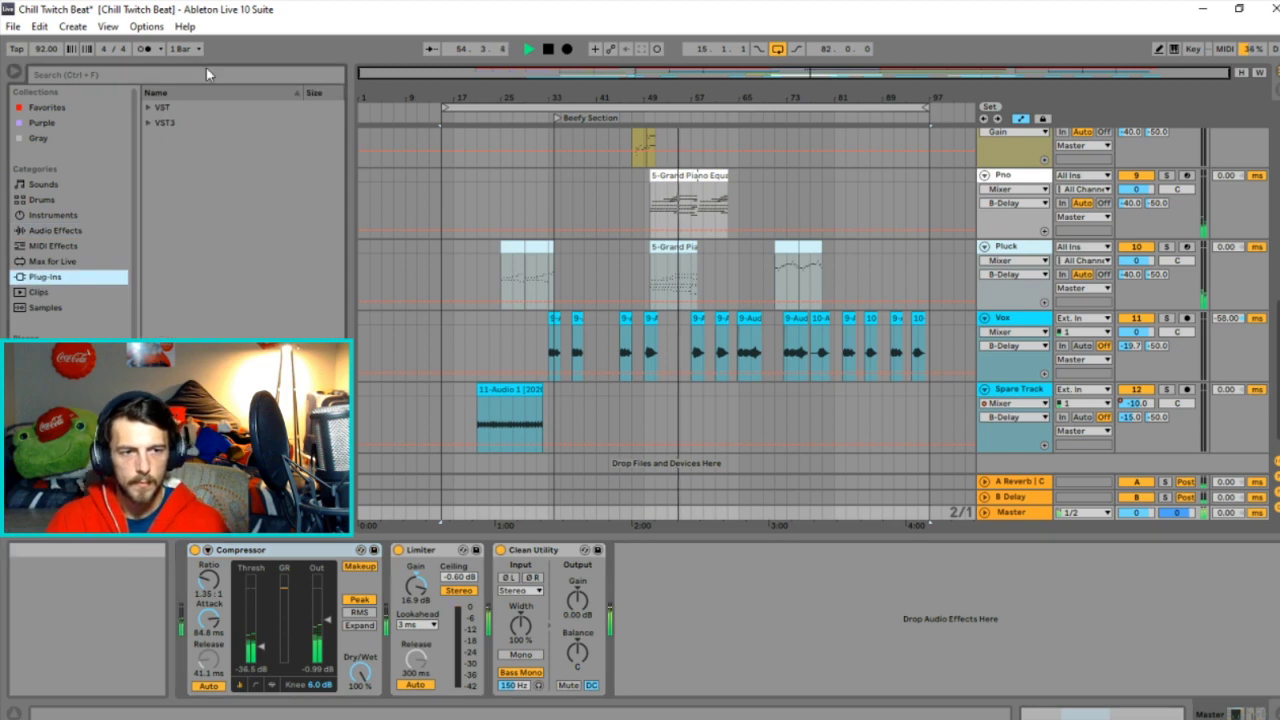
{"action": "left_click", "coordinate": [148, 107]}
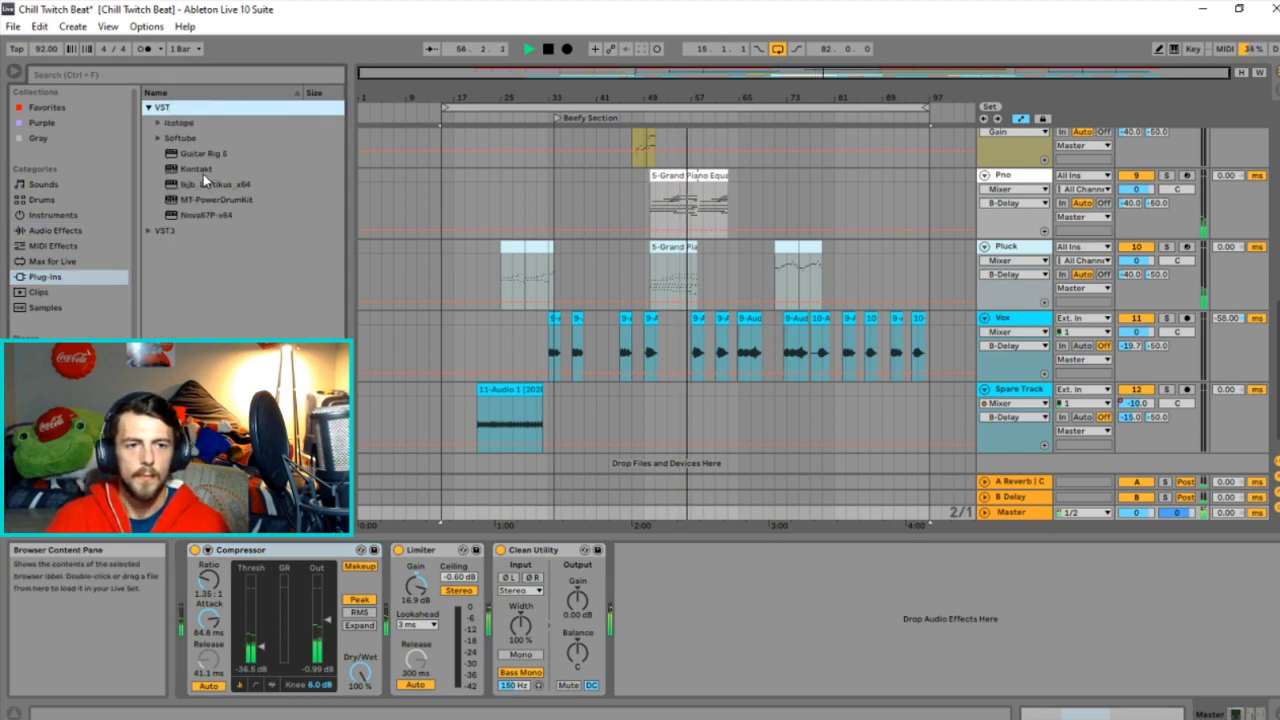
{"action": "double_click", "coordinate": [206, 215]}
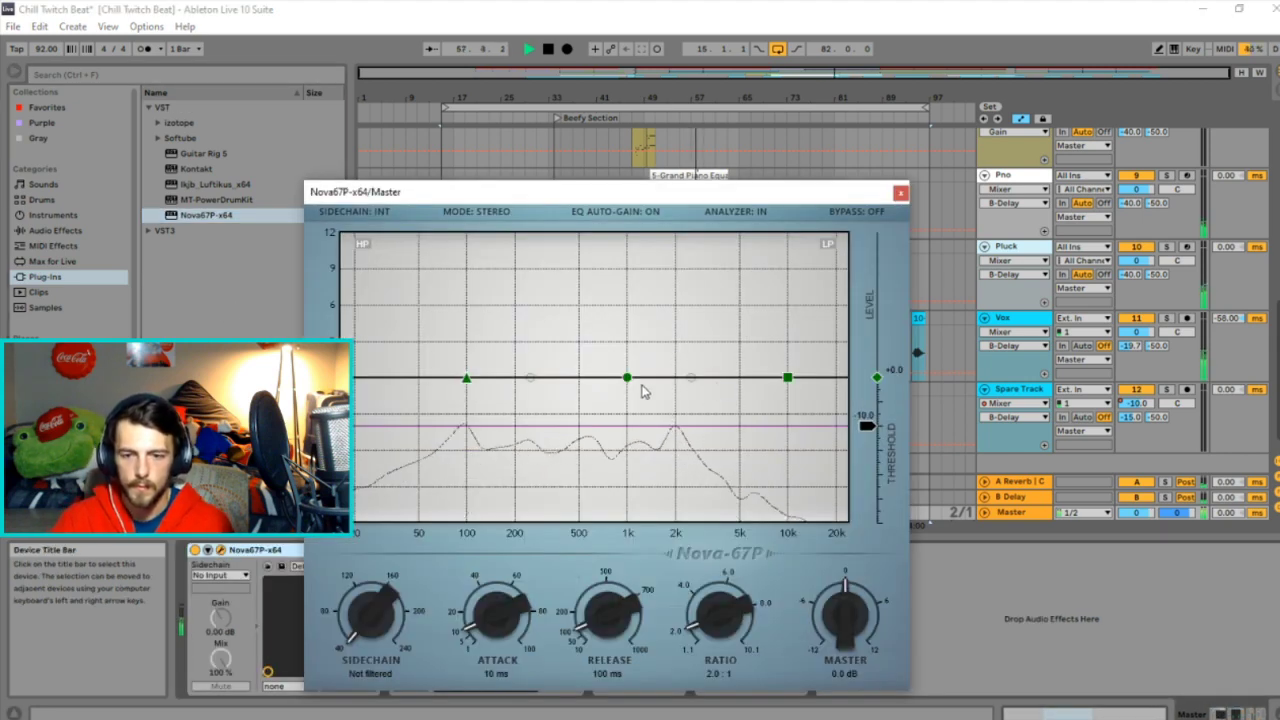
Switch the 1 kHz bell band in Nova-67P to Splitband 50% dynamics.
{"action": "right_click", "coordinate": [627, 380]}
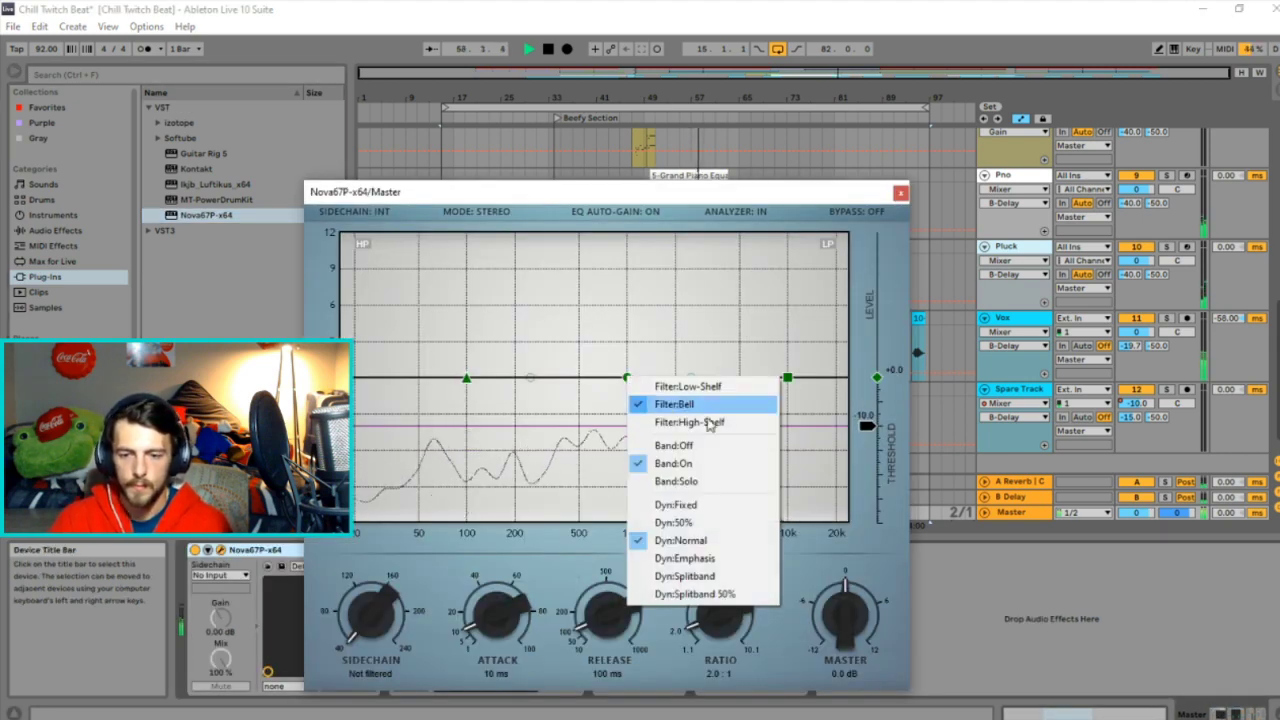
{"action": "left_click", "coordinate": [675, 571]}
{"action": "right_click", "coordinate": [626, 378]}
{"action": "left_click", "coordinate": [670, 590]}
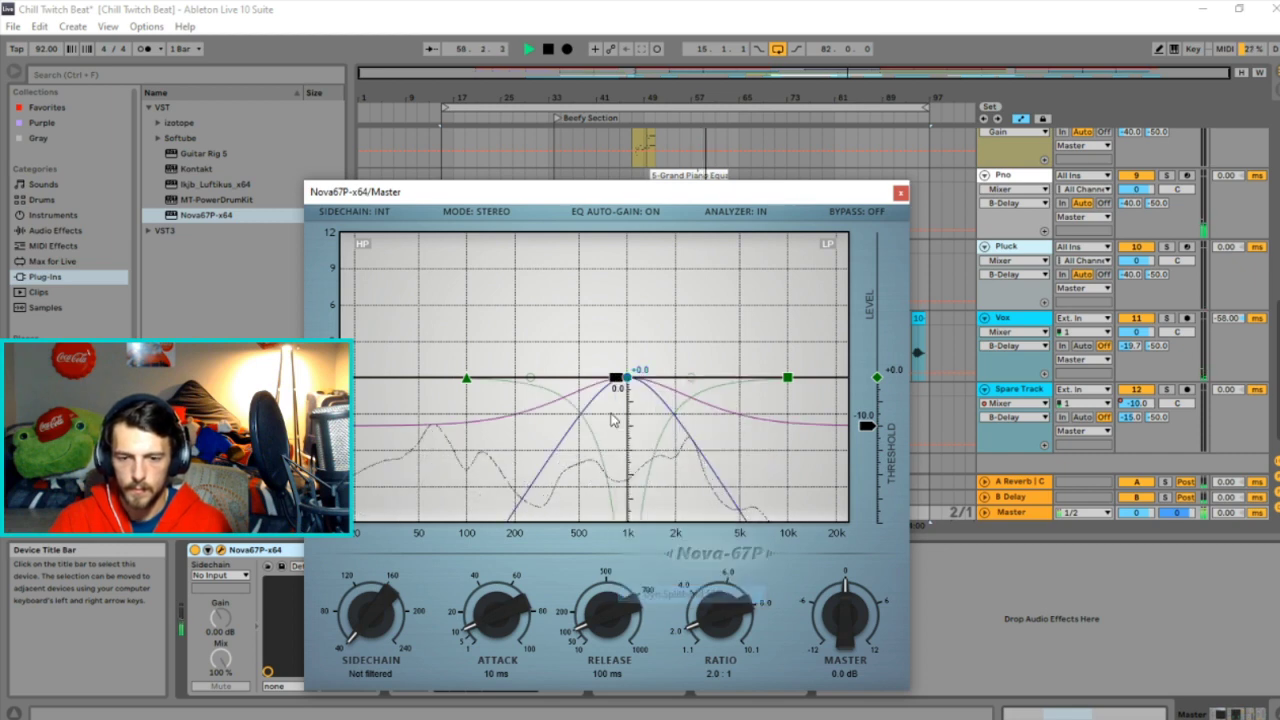
Lower Nova-67P's overall threshold to -24.2 and the 1 kHz band's own threshold to -25.9.
{"action": "left_click_drag", "start_coordinate": [617, 380], "coordinate": [619, 440]}
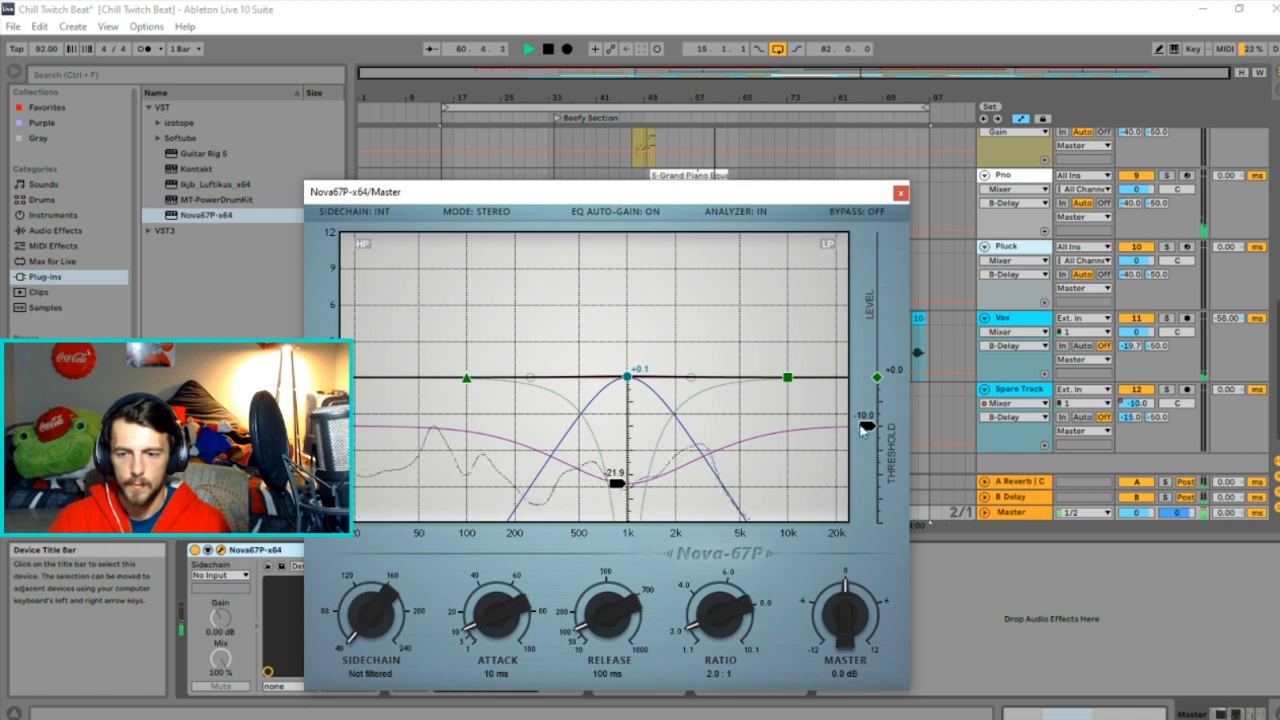
{"action": "left_click_drag", "start_coordinate": [860, 430], "coordinate": [861, 497]}
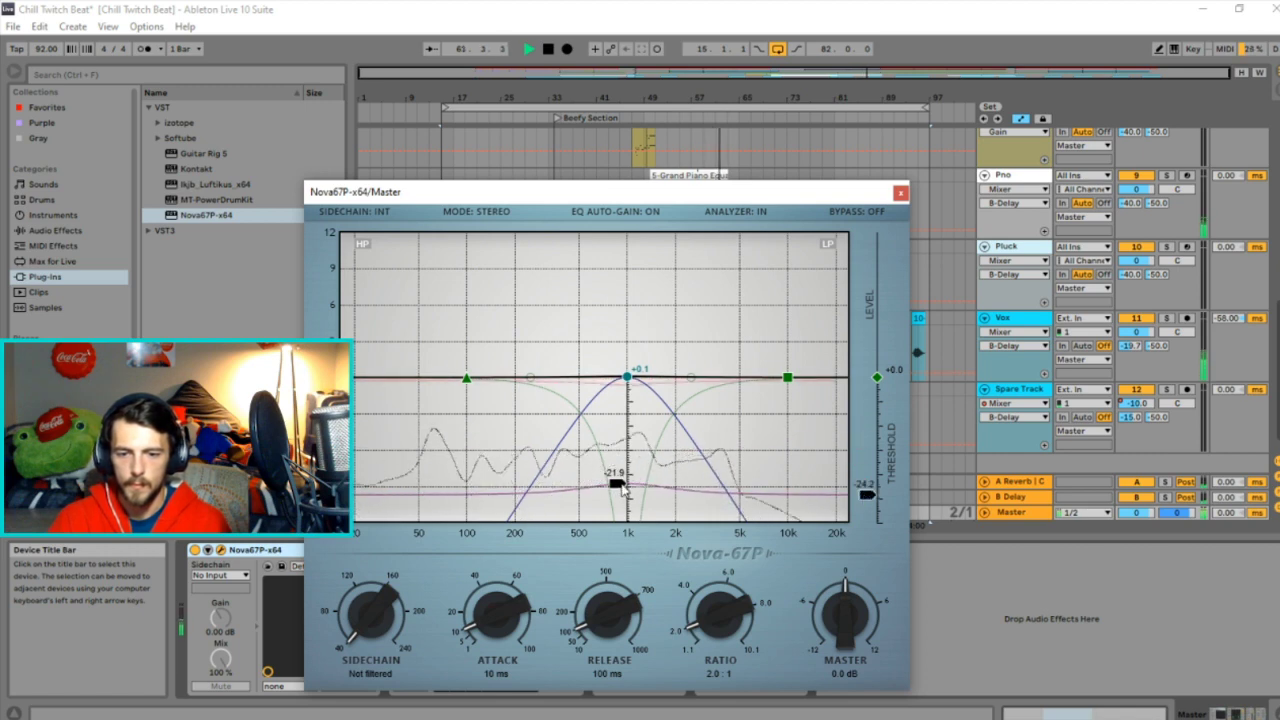
{"action": "left_click_drag", "start_coordinate": [620, 487], "coordinate": [618, 505]}
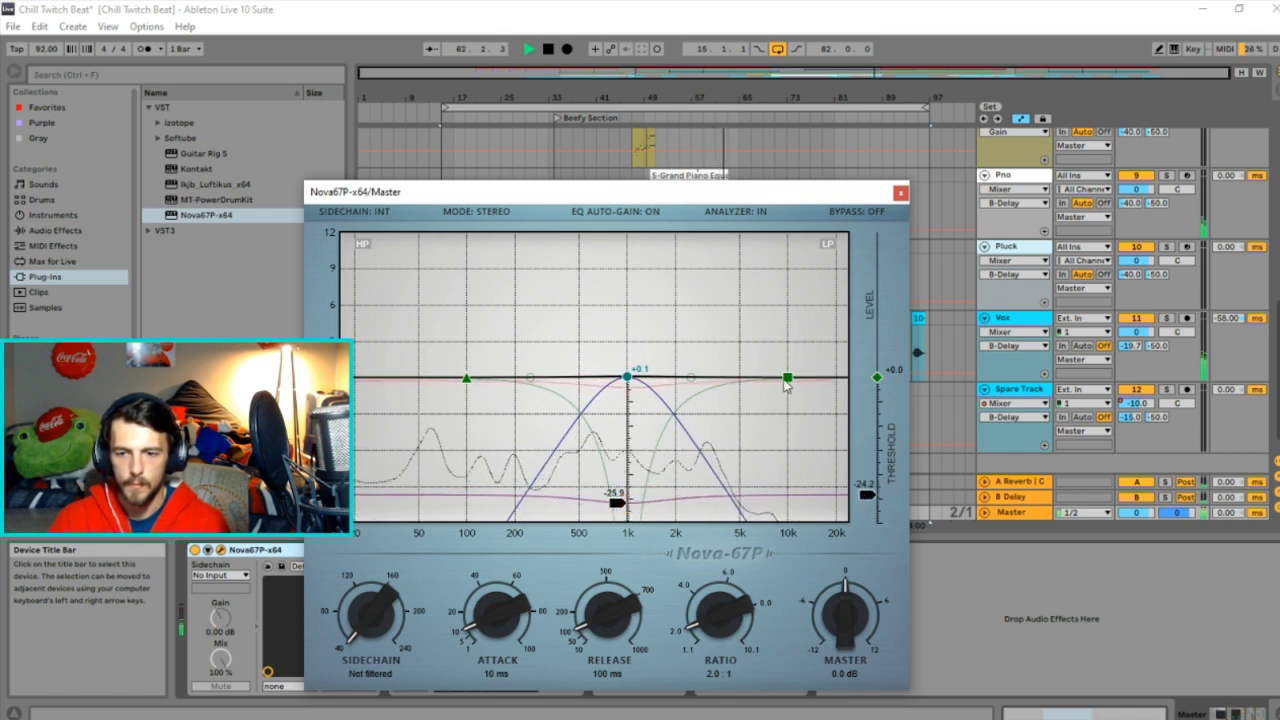
Move Nova-67P's 10 kHz high-shelf band down to just above 2 kHz with a slight cut, and close the plug-in window.
{"action": "left_click_drag", "start_coordinate": [787, 378], "coordinate": [685, 388]}
{"action": "left_click", "coordinate": [840, 67]}
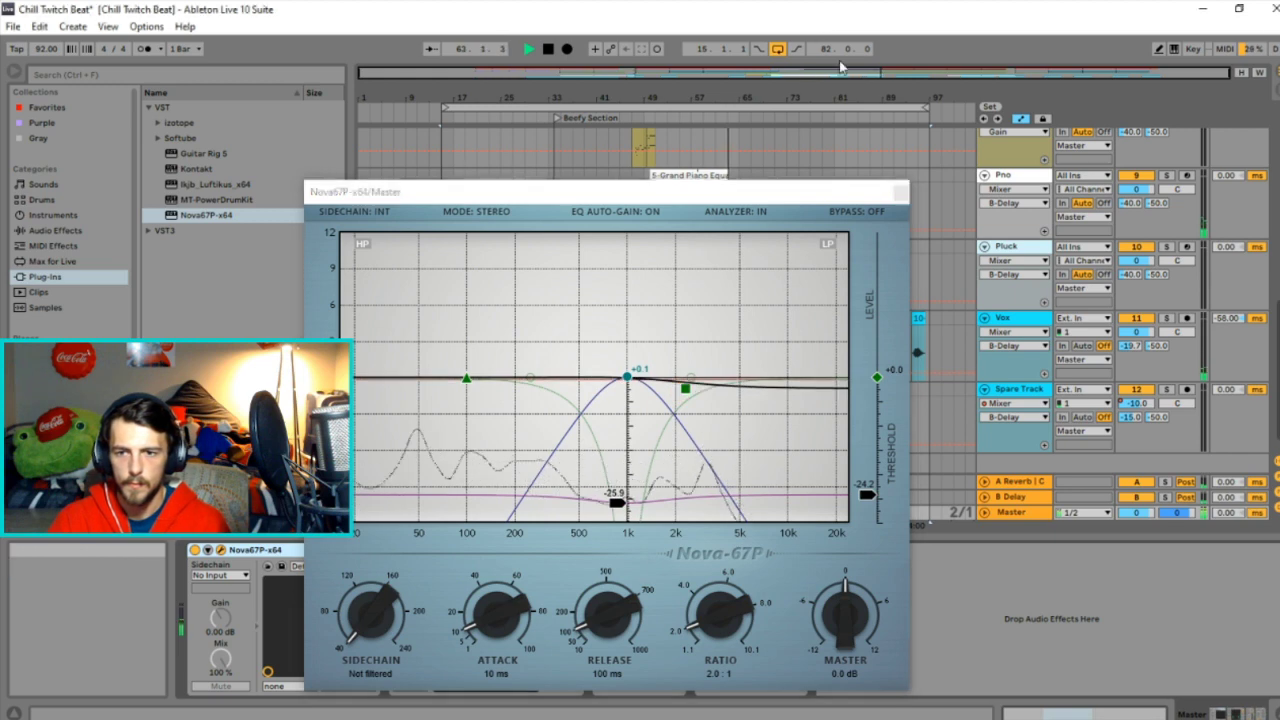
{"action": "left_click", "coordinate": [900, 191]}
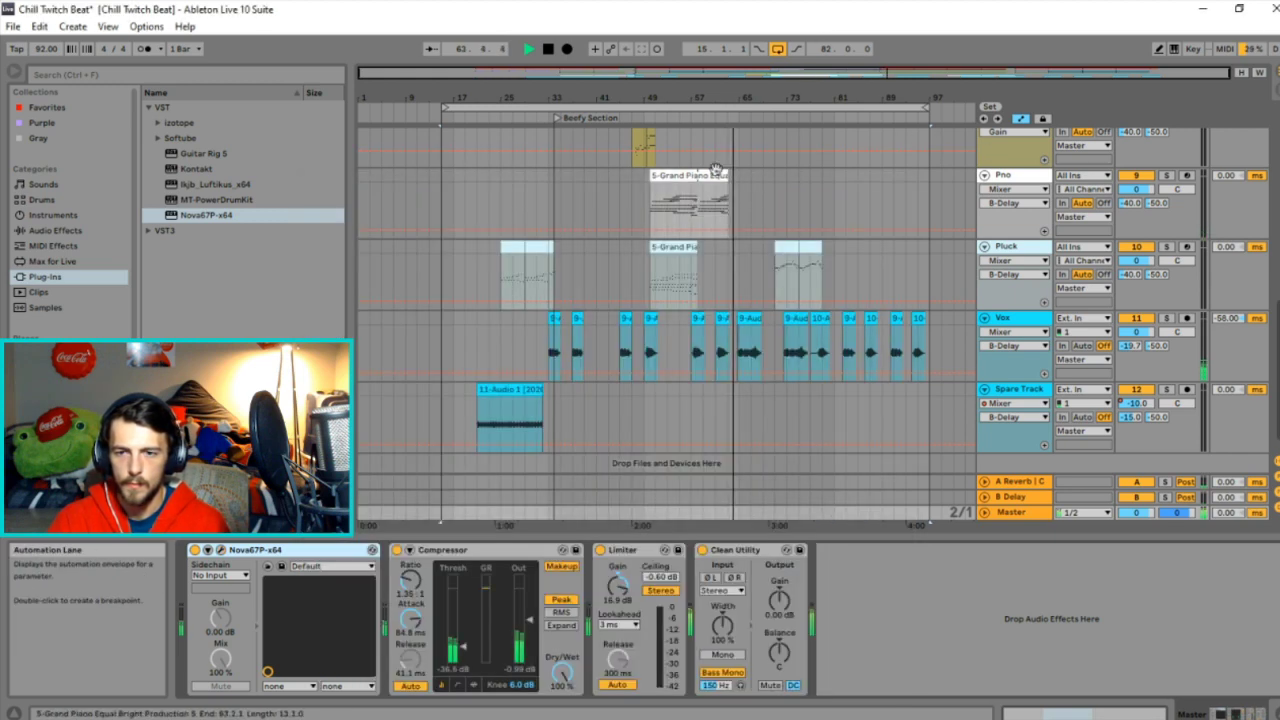
Insert an EQ Eight after the Delay on the 4 Lead Organ track.
{"action": "scroll", "coordinate": [823, 238], "scroll_direction": "up", "scroll_amount": 8}
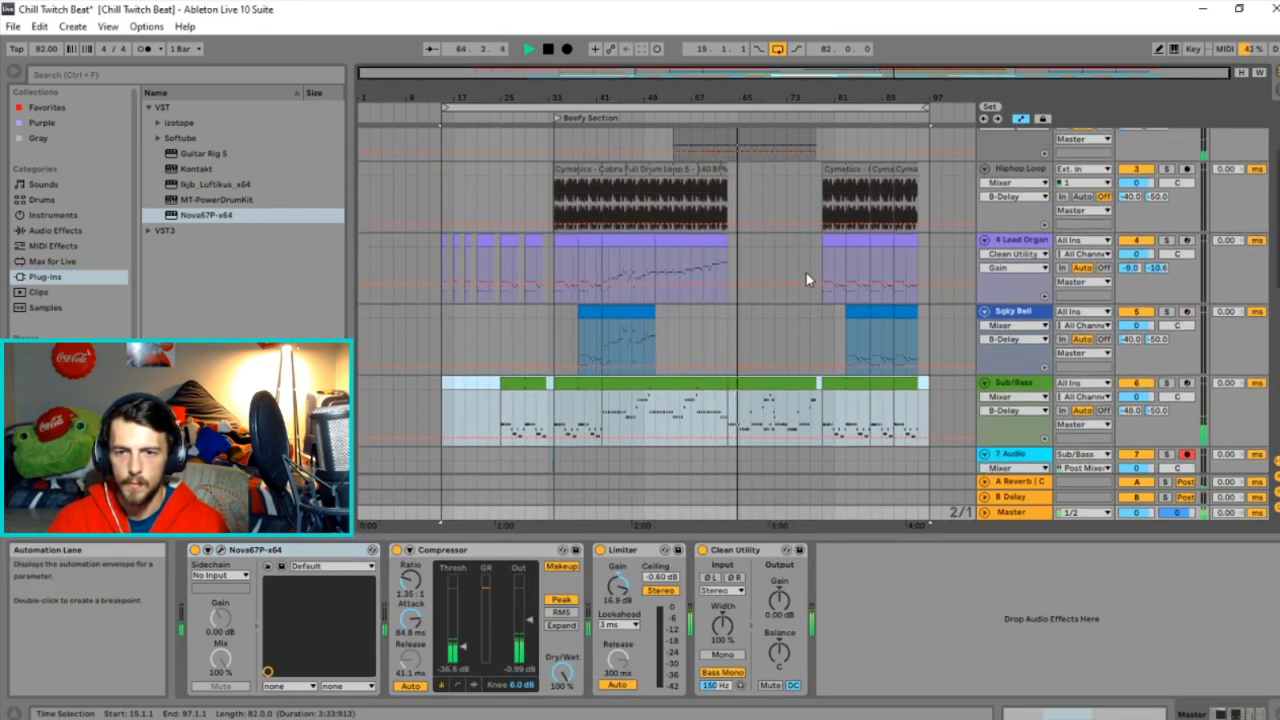
{"action": "left_click_drag", "start_coordinate": [728, 268], "coordinate": [655, 268]}
{"action": "left_click", "coordinate": [1015, 240]}
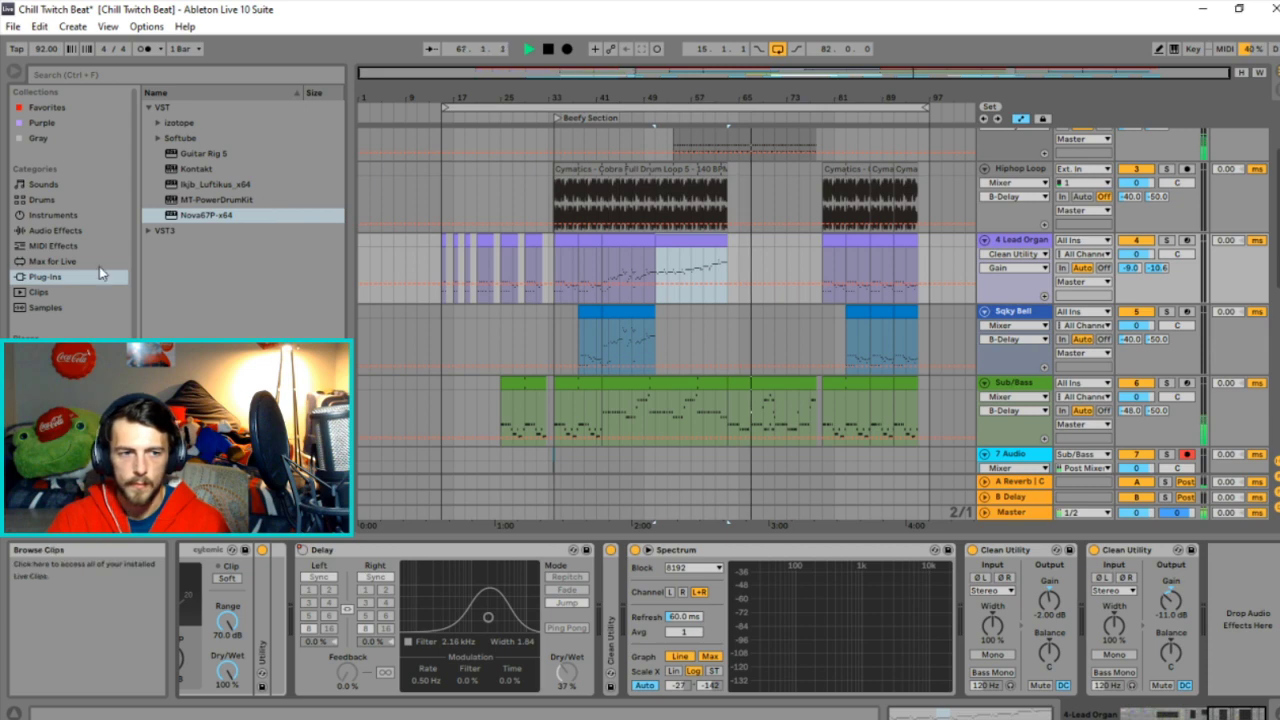
{"action": "left_click", "coordinate": [100, 230]}
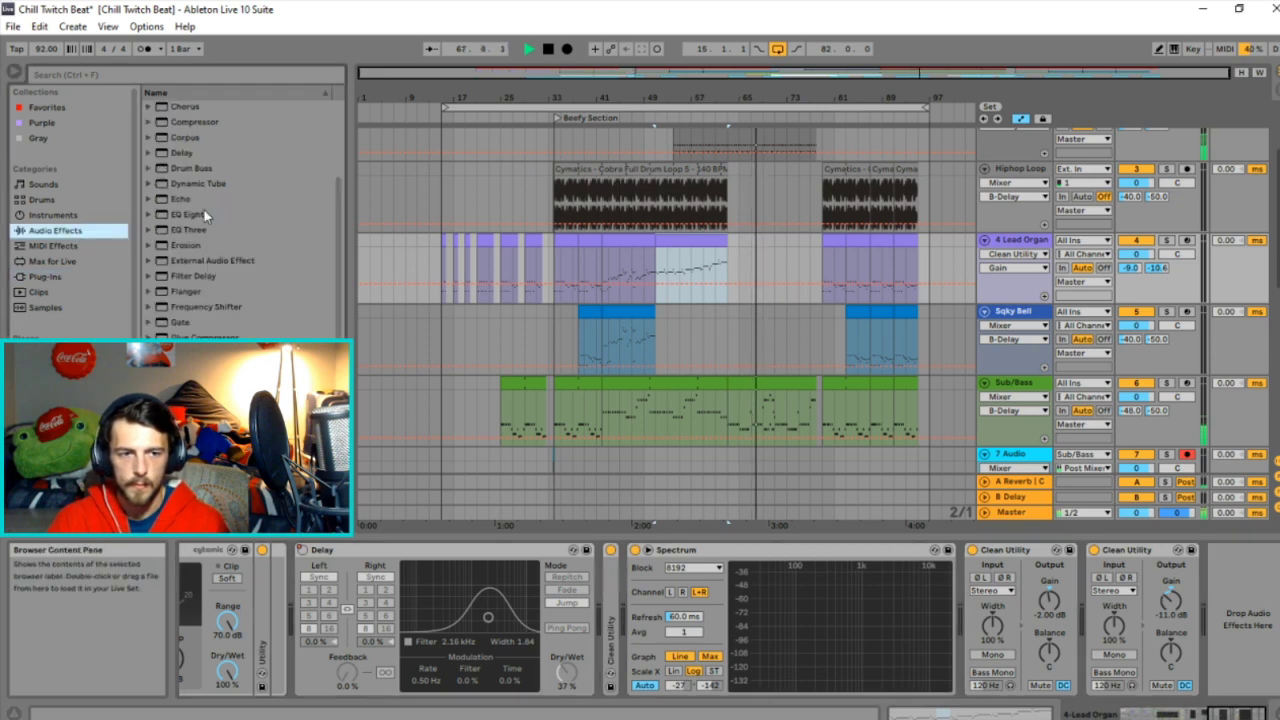
{"action": "left_click_drag", "start_coordinate": [194, 216], "coordinate": [1024, 625]}
{"action": "mouse_move", "coordinate": [897, 583]}
{"action": "left_mouse_down"}
{"action": "mouse_move", "coordinate": [330, 596]}
{"action": "mouse_move", "coordinate": [638, 610]}
{"action": "mouse_move", "coordinate": [612, 603]}
{"action": "left_mouse_up"}
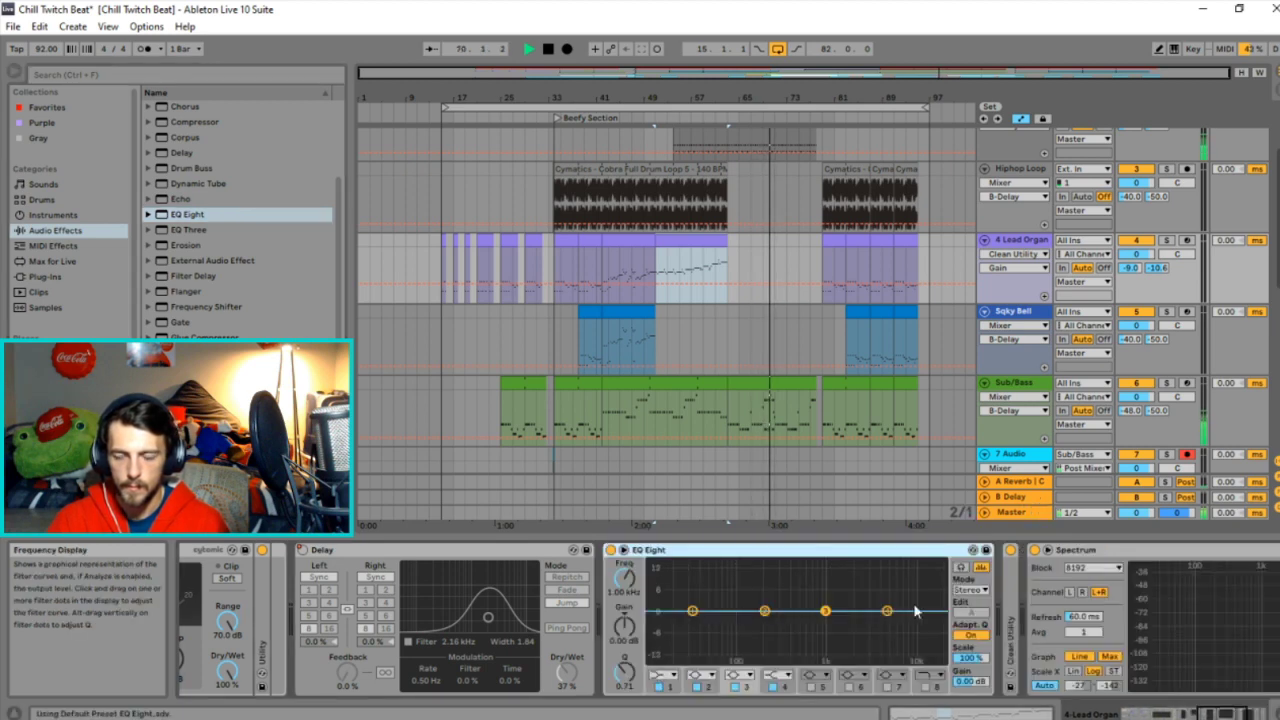
Play the 4 Lead Organ track soloed from bar 61 and turn EQ Eight's band 1 into a low cut at about 1.16 kHz.
{"action": "left_click", "coordinate": [713, 267]}
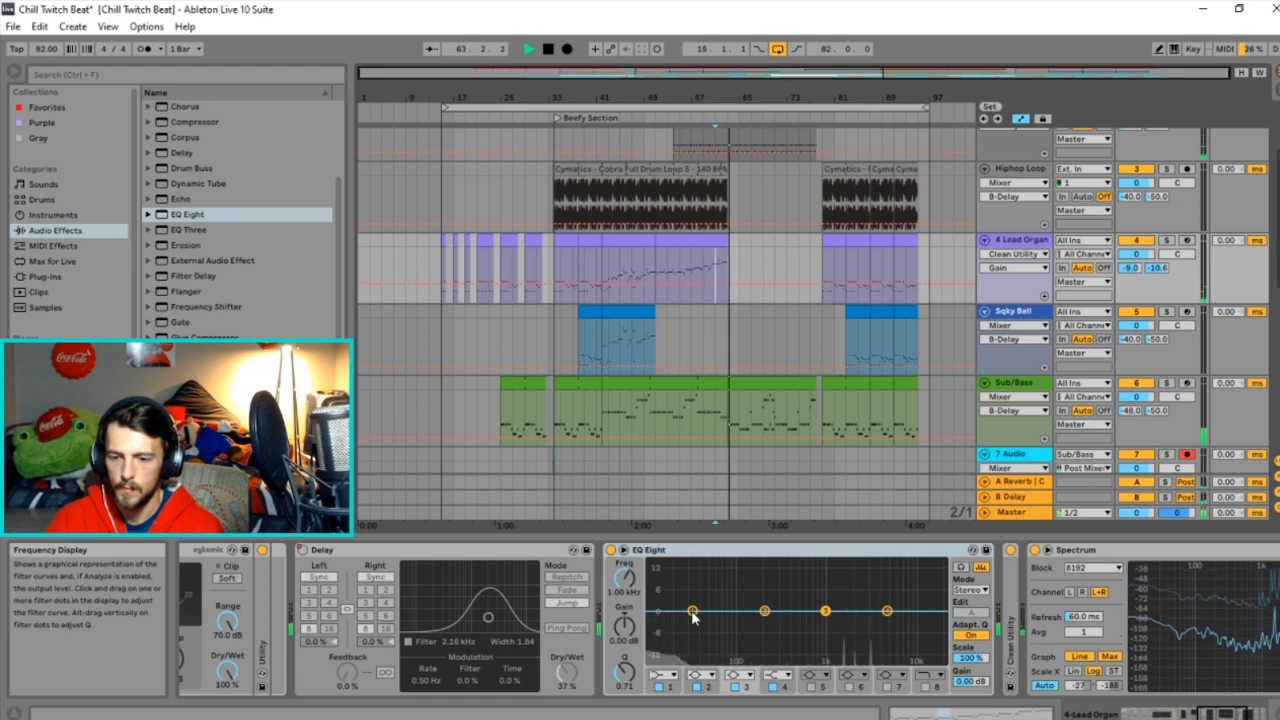
{"action": "key", "text": "space"}
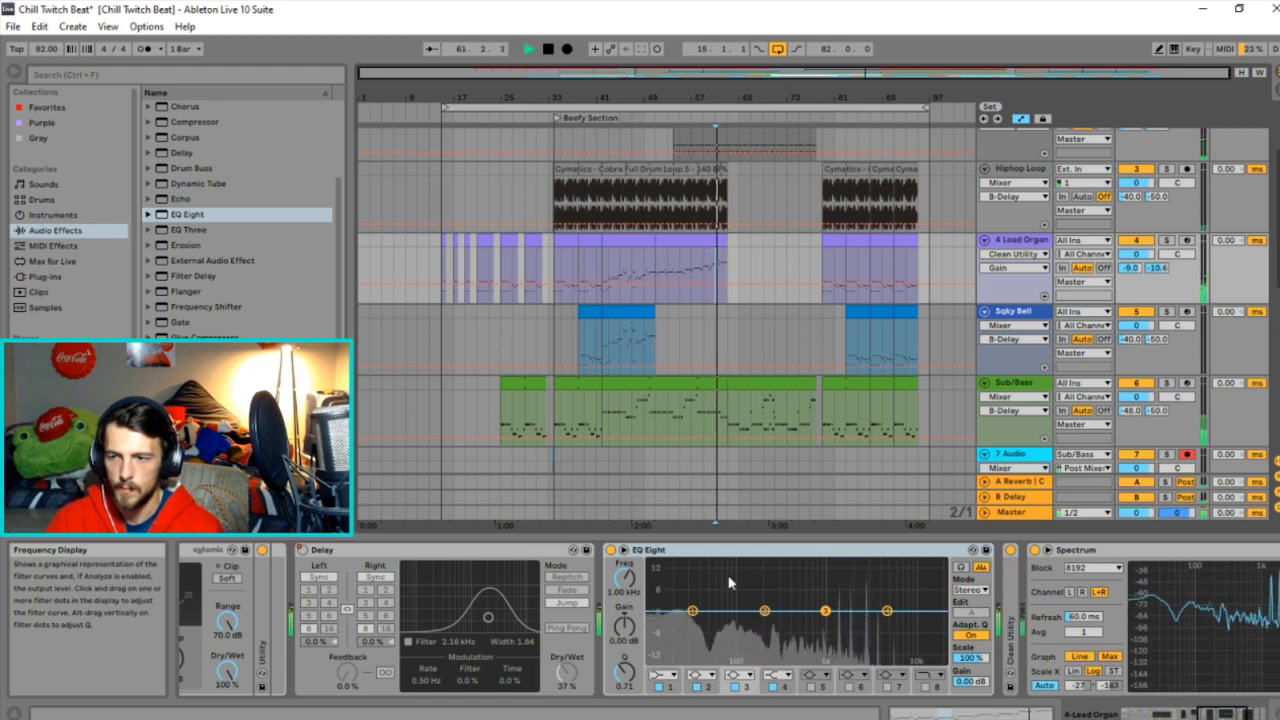
{"action": "left_click", "coordinate": [1166, 241]}
{"action": "left_click_drag", "start_coordinate": [692, 610], "coordinate": [656, 610]}
{"action": "left_click_drag", "start_coordinate": [825, 610], "coordinate": [832, 617]}
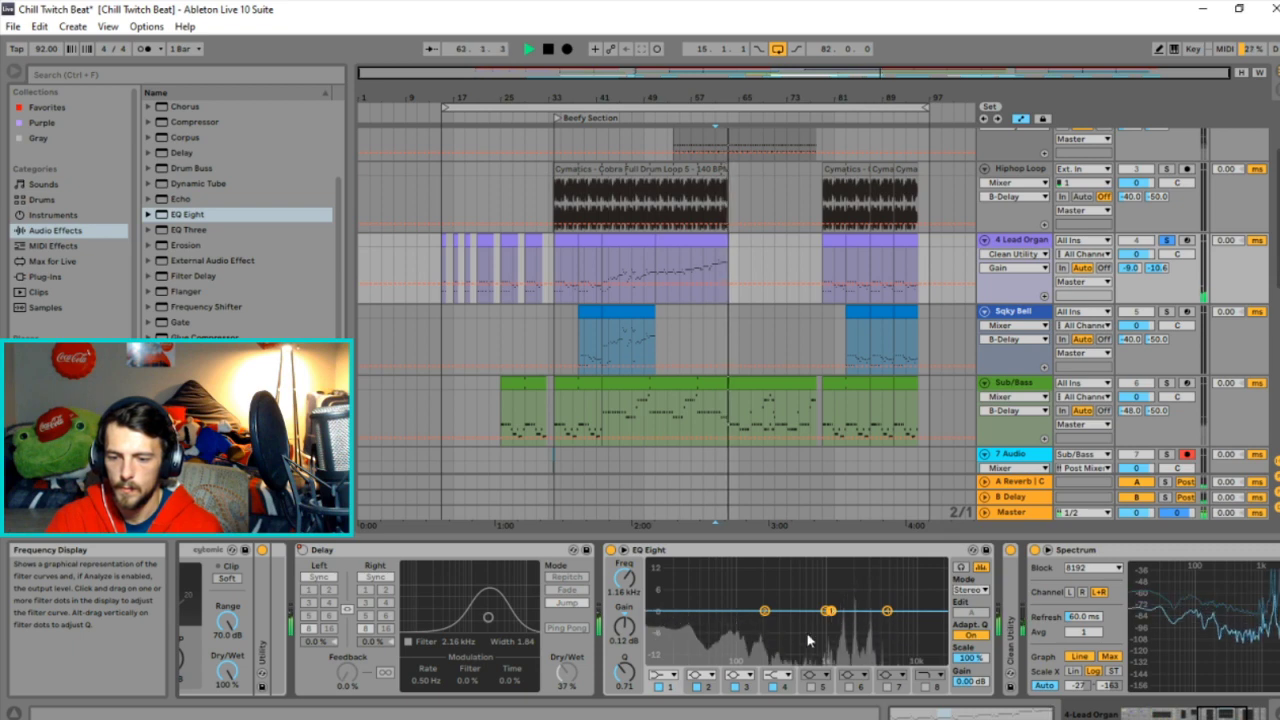
{"action": "key", "text": "space"}
{"action": "left_click", "coordinate": [662, 675]}
{"action": "left_click", "coordinate": [667, 582]}
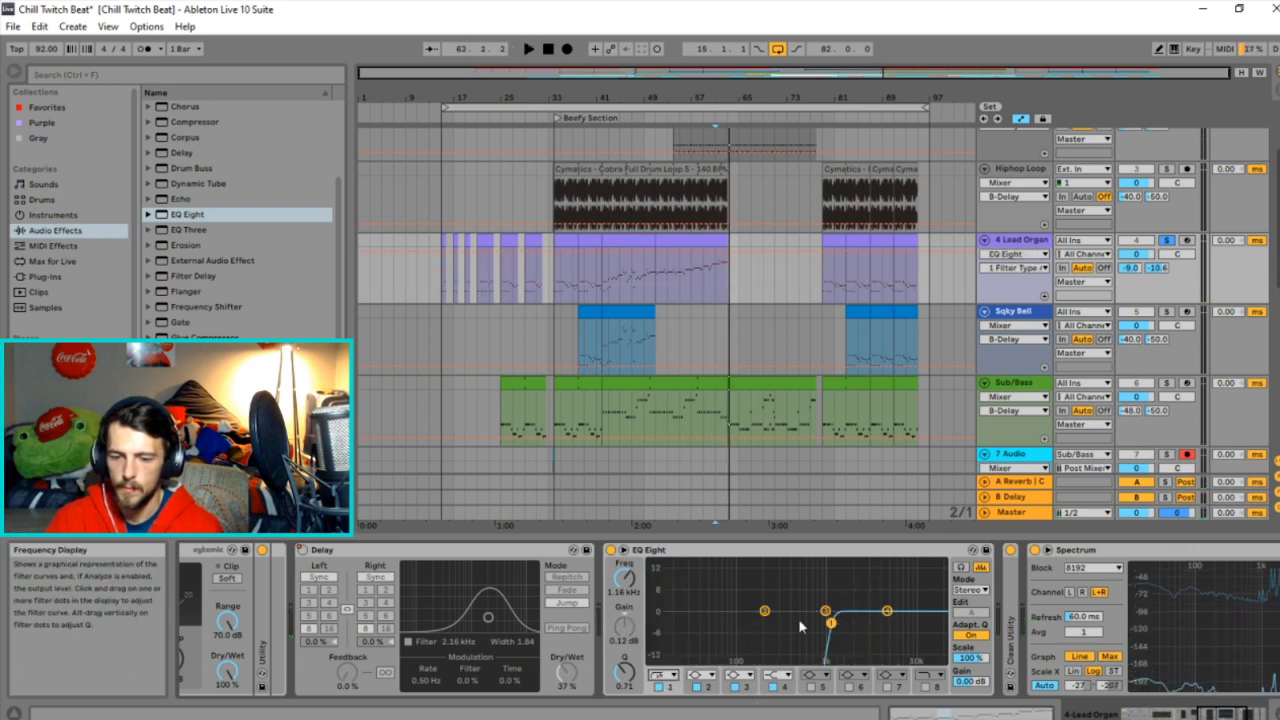
Cut the Lead Organ about 6 dB from 1.3 kHz, boost band 5 by about 4.8 dB at 14.7 kHz, and unsolo the track.
{"action": "key", "text": "space"}
{"action": "left_click_drag", "start_coordinate": [831, 624], "coordinate": [927, 596]}
{"action": "left_click", "coordinate": [811, 687]}
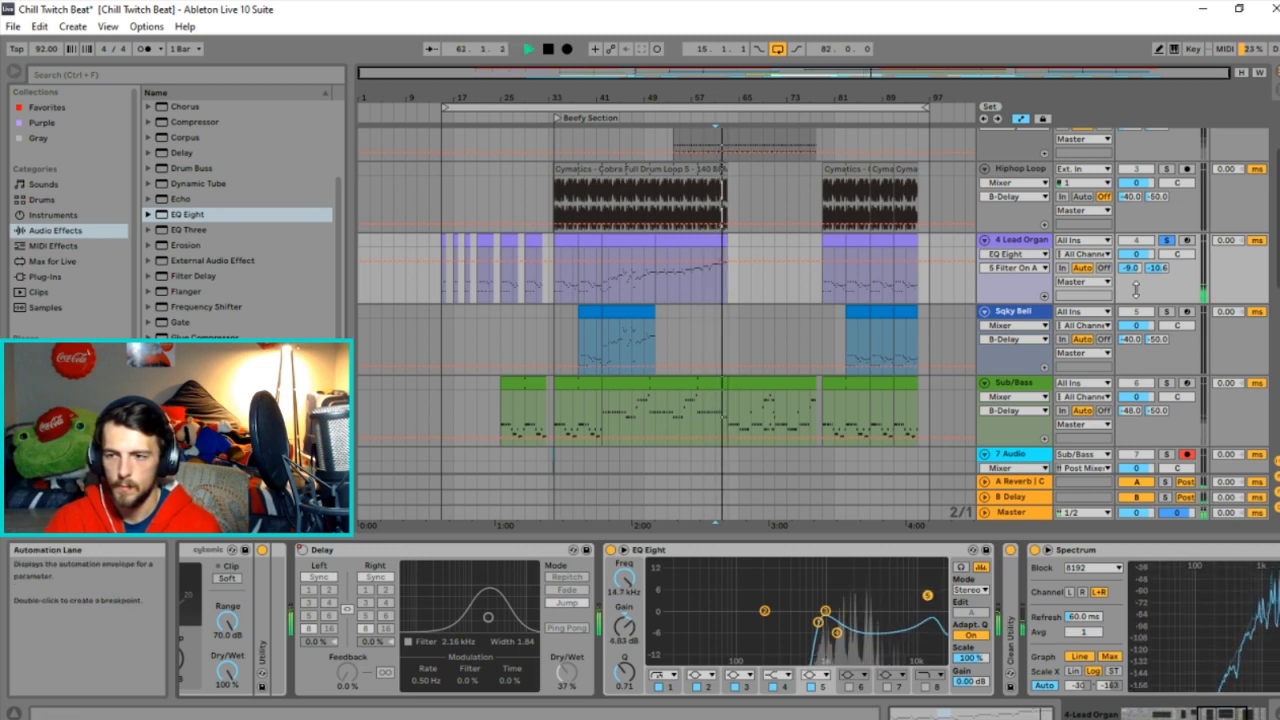
{"action": "left_click", "coordinate": [1166, 241]}
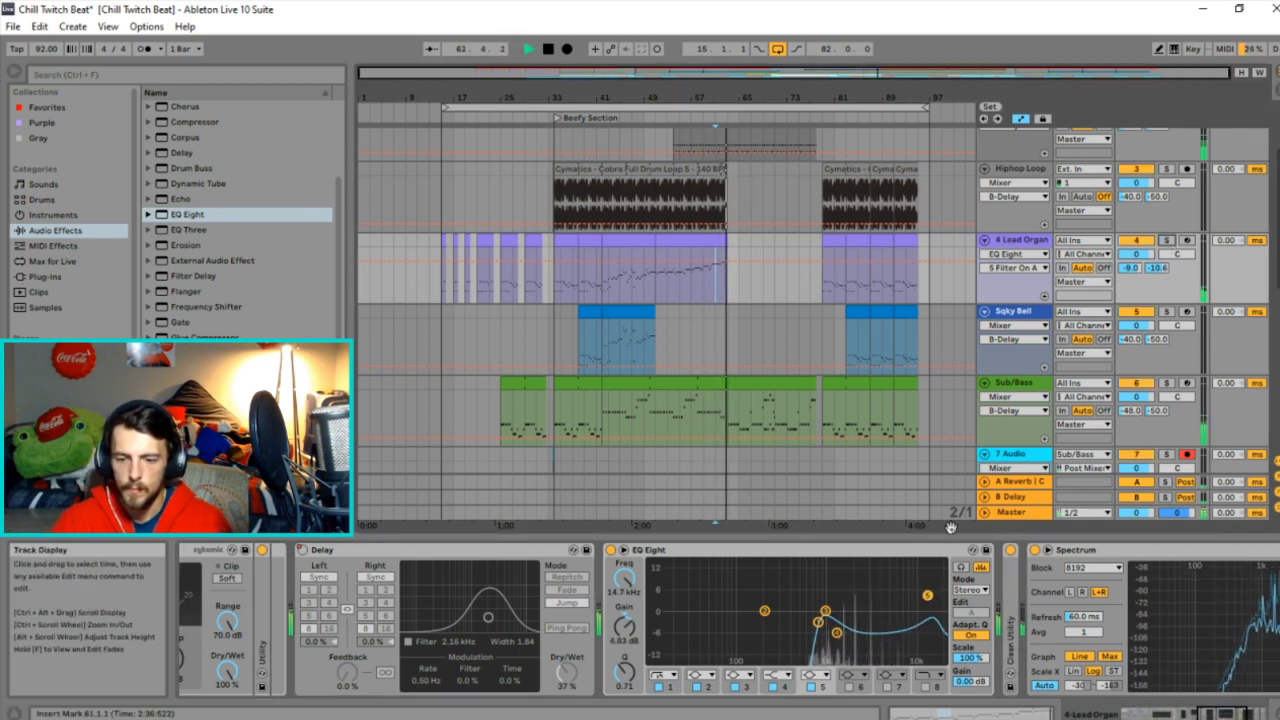
Enable band 6 in the Lead Organ's EQ Eight as a cut of about 3.8 dB near 3.5 kHz with a Q of 2.82.
{"action": "left_click", "coordinate": [849, 688]}
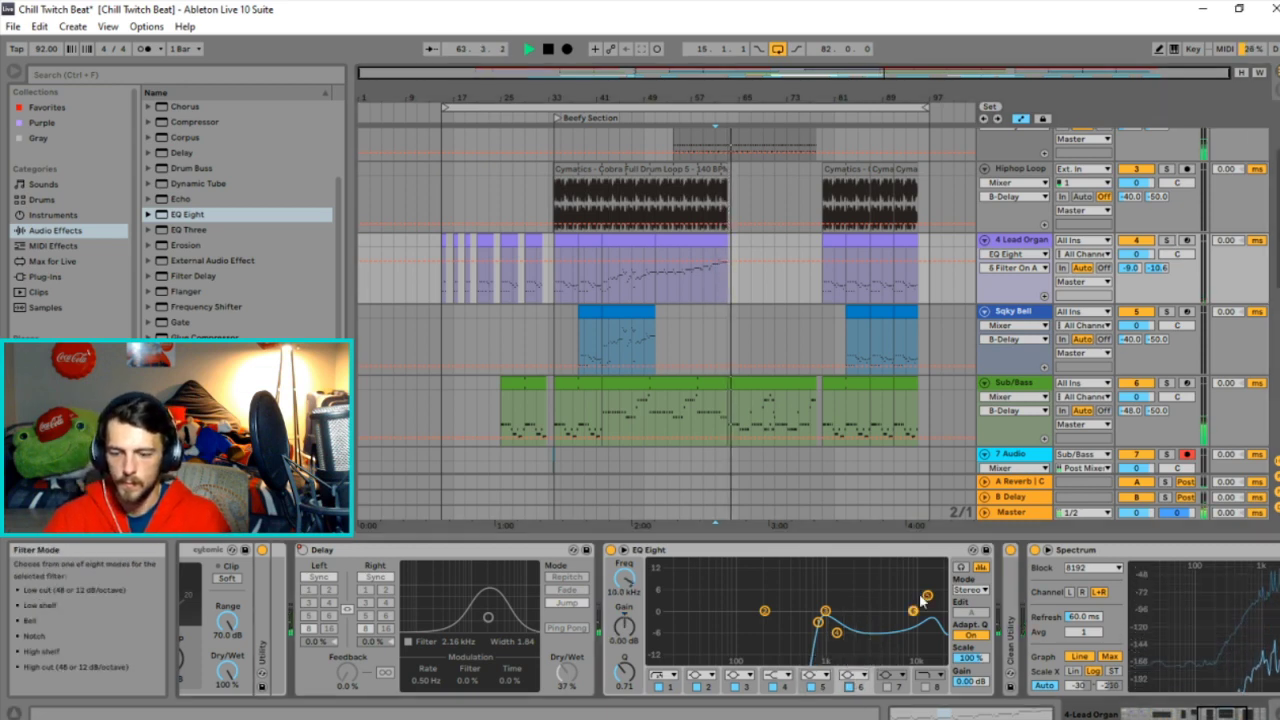
{"action": "left_click_drag", "start_coordinate": [624, 672], "coordinate": [624, 650]}
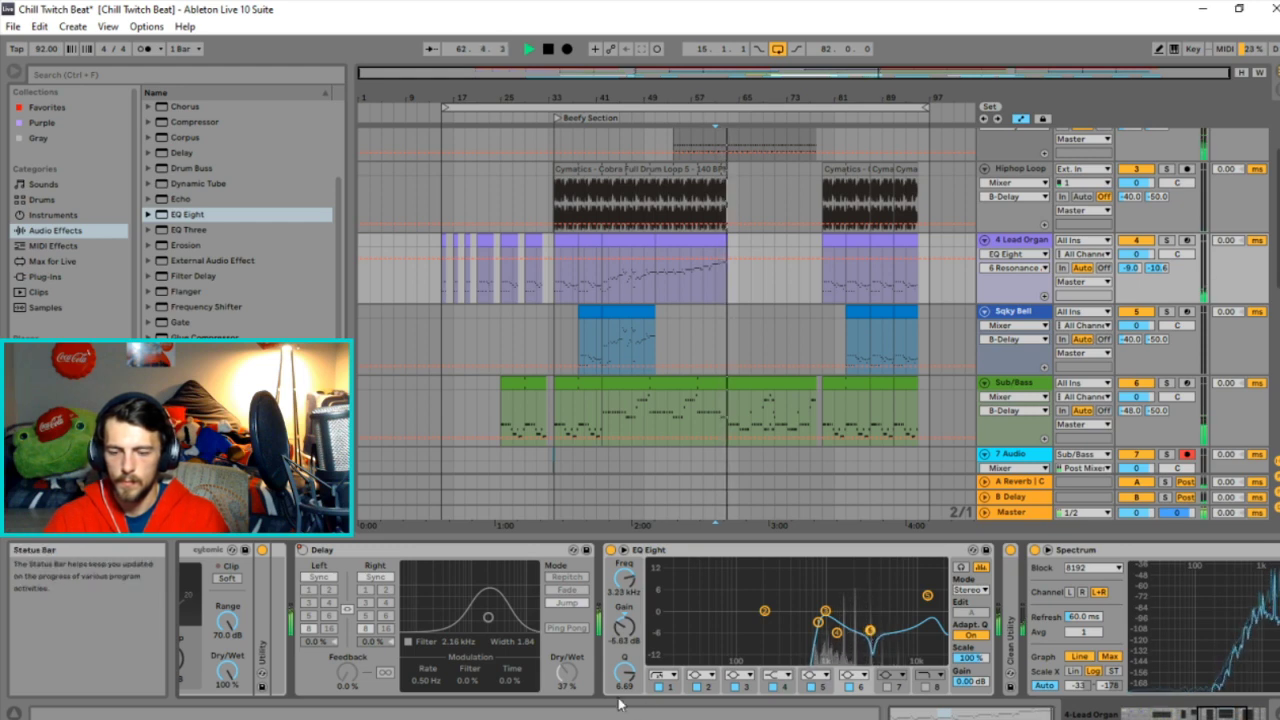
{"action": "mouse_move", "coordinate": [870, 632]}
{"action": "left_mouse_down"}
{"action": "mouse_move", "coordinate": [870, 665]}
{"action": "mouse_move", "coordinate": [871, 619]}
{"action": "left_mouse_up"}
{"action": "key", "text": "space"}
{"action": "key", "text": "space"}
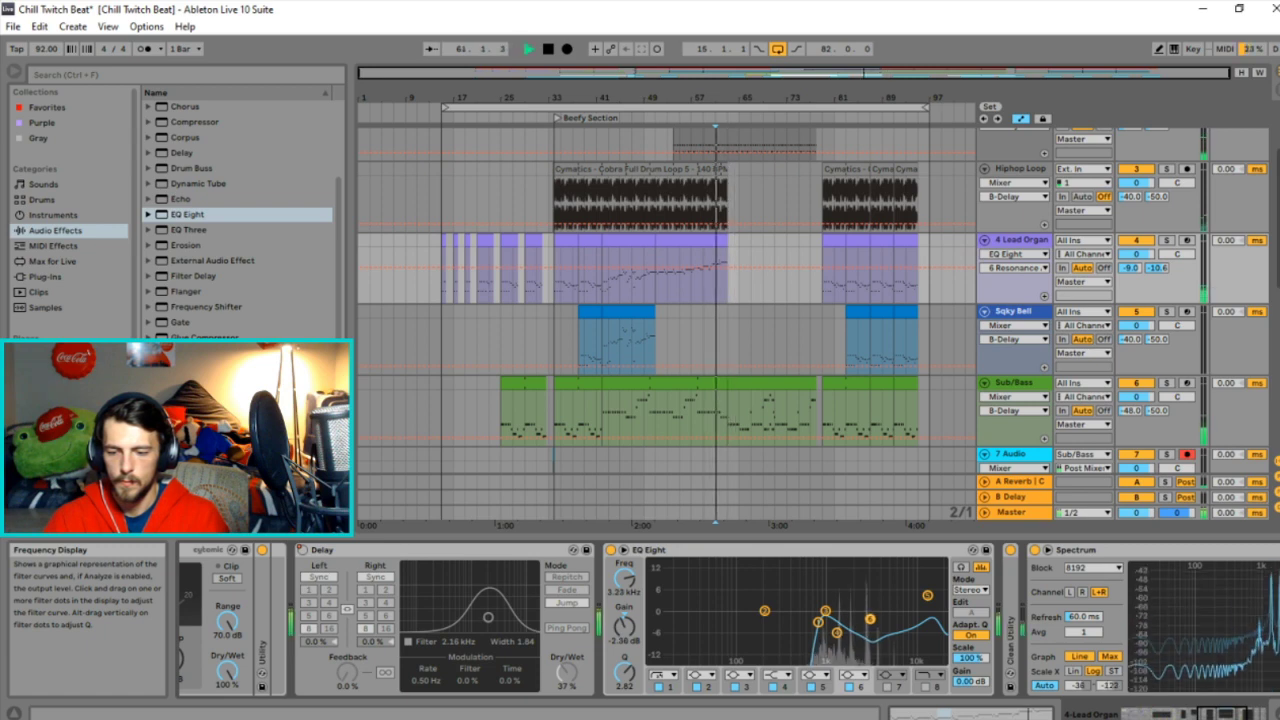
{"action": "left_click_drag", "start_coordinate": [870, 620], "coordinate": [873, 623]}
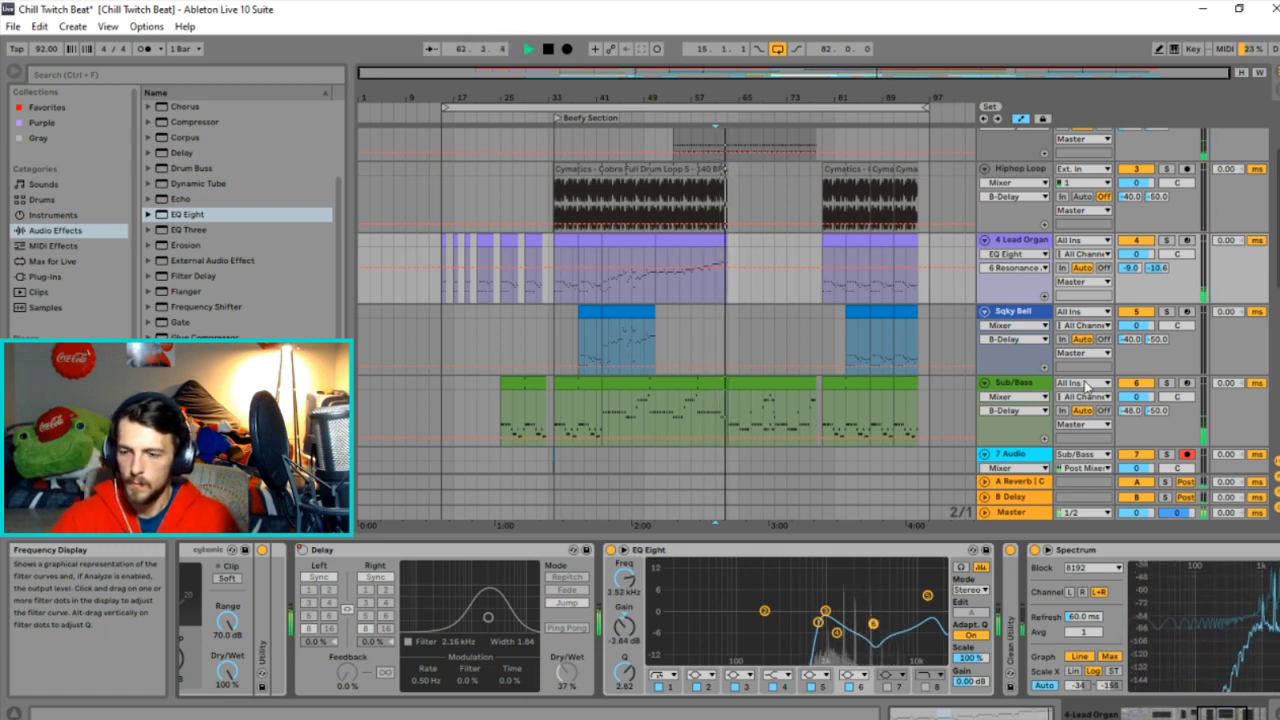
{"action": "left_click", "coordinate": [185, 590]}
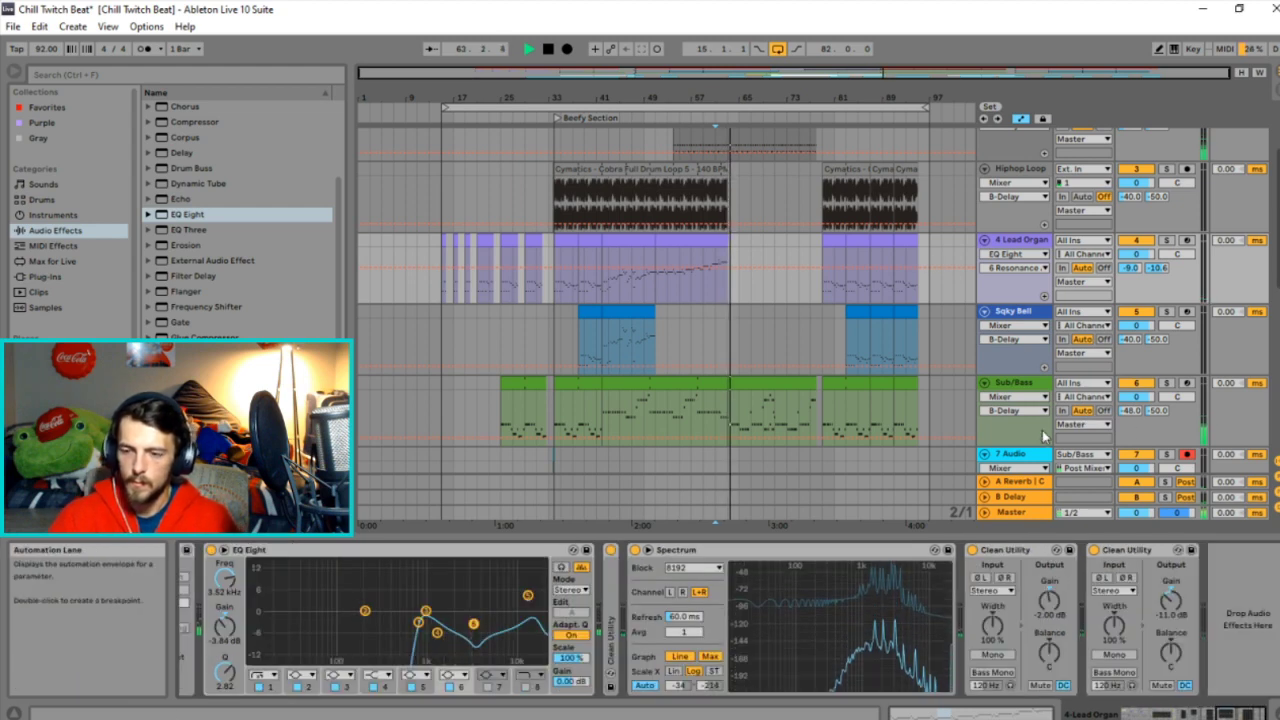
Reopen Nova-67P on the Master and raise the 1 kHz band's threshold to -19.4.
{"action": "left_click", "coordinate": [1011, 512]}
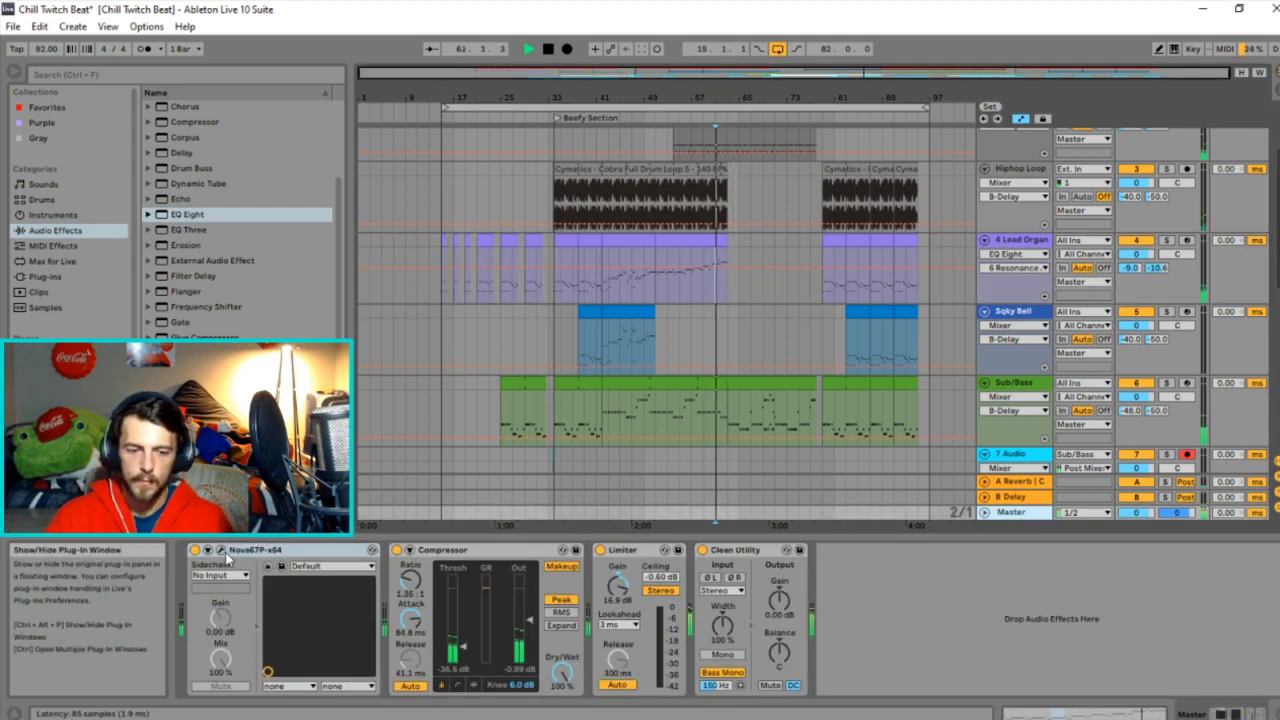
{"action": "left_click", "coordinate": [220, 550]}
{"action": "left_click_drag", "start_coordinate": [622, 508], "coordinate": [618, 478]}
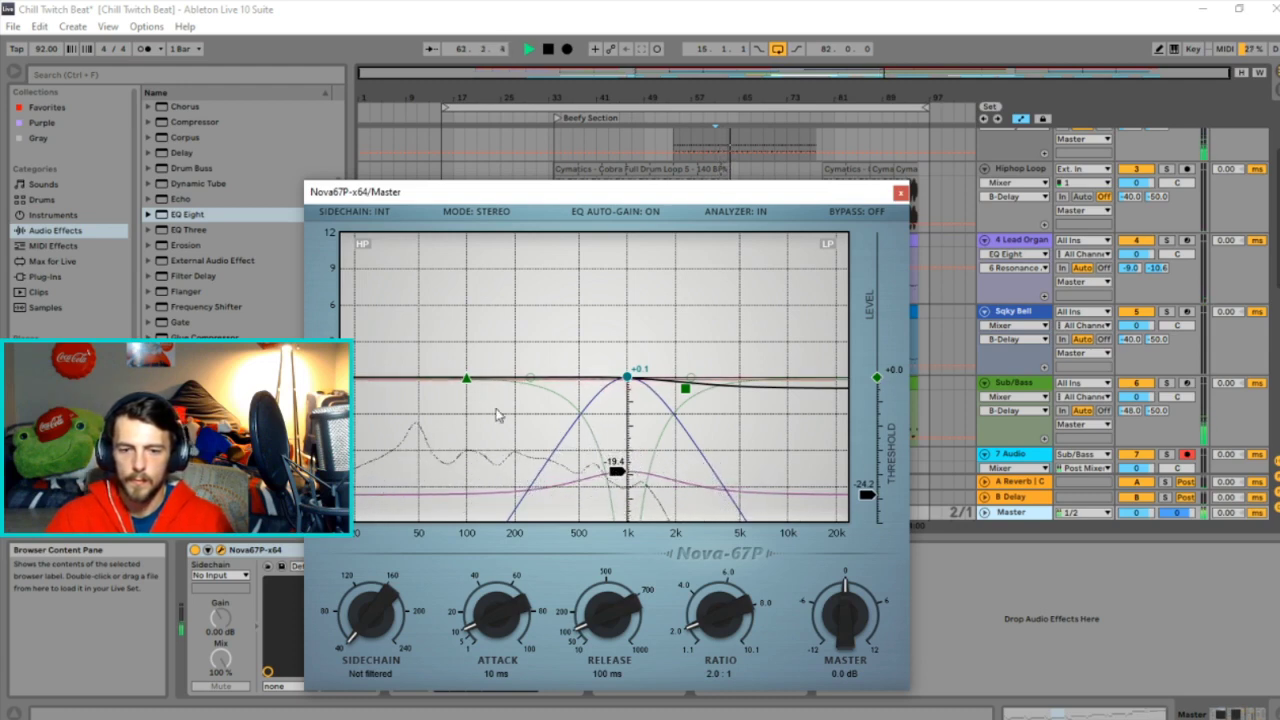
Switch Nova-67P's low-shelf band to Emphasis dynamics and boost it 1.3 dB at about 135 Hz.
{"action": "right_click", "coordinate": [470, 390]}
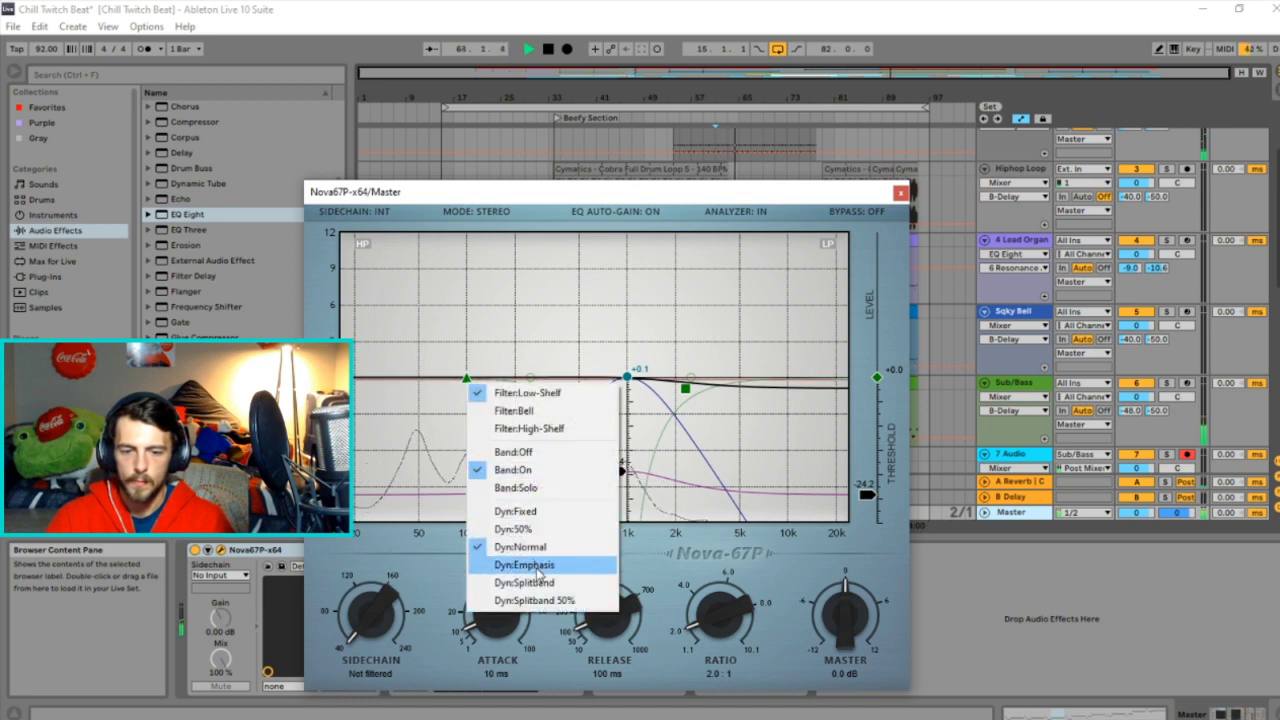
{"action": "left_click", "coordinate": [529, 560]}
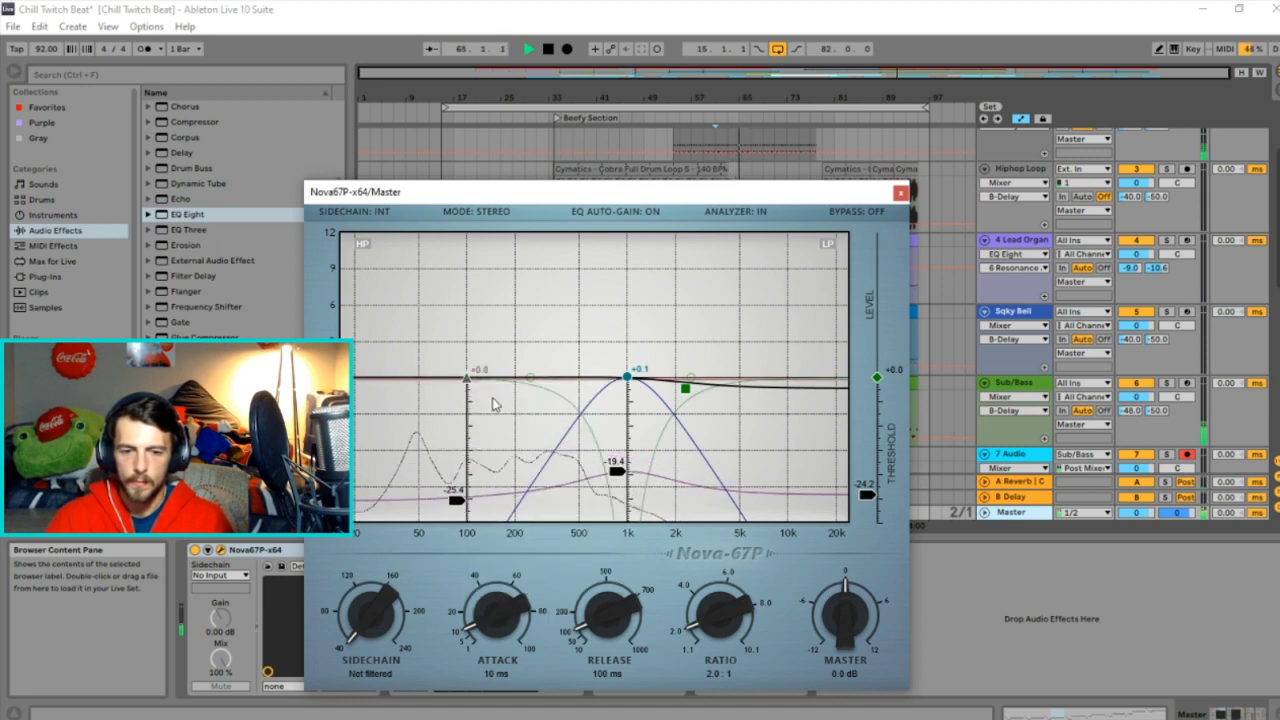
{"action": "left_click_drag", "start_coordinate": [472, 382], "coordinate": [477, 372]}
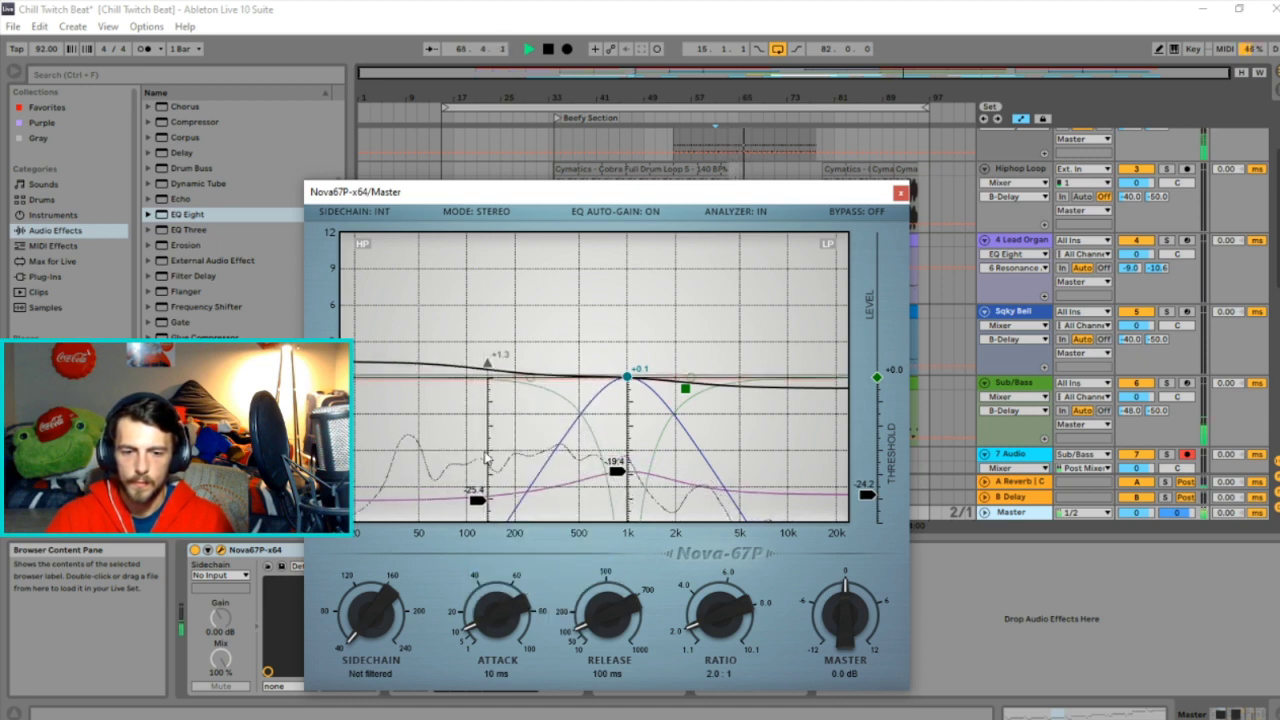
Set Nova-67P's ratio to 3.5:1, attack to 64 ms, release to 209 ms and master gain to 6.7 dB.
{"action": "left_click_drag", "start_coordinate": [732, 622], "coordinate": [724, 570]}
{"action": "left_click_drag", "start_coordinate": [480, 652], "coordinate": [484, 592]}
{"action": "left_click_drag", "start_coordinate": [597, 624], "coordinate": [595, 602]}
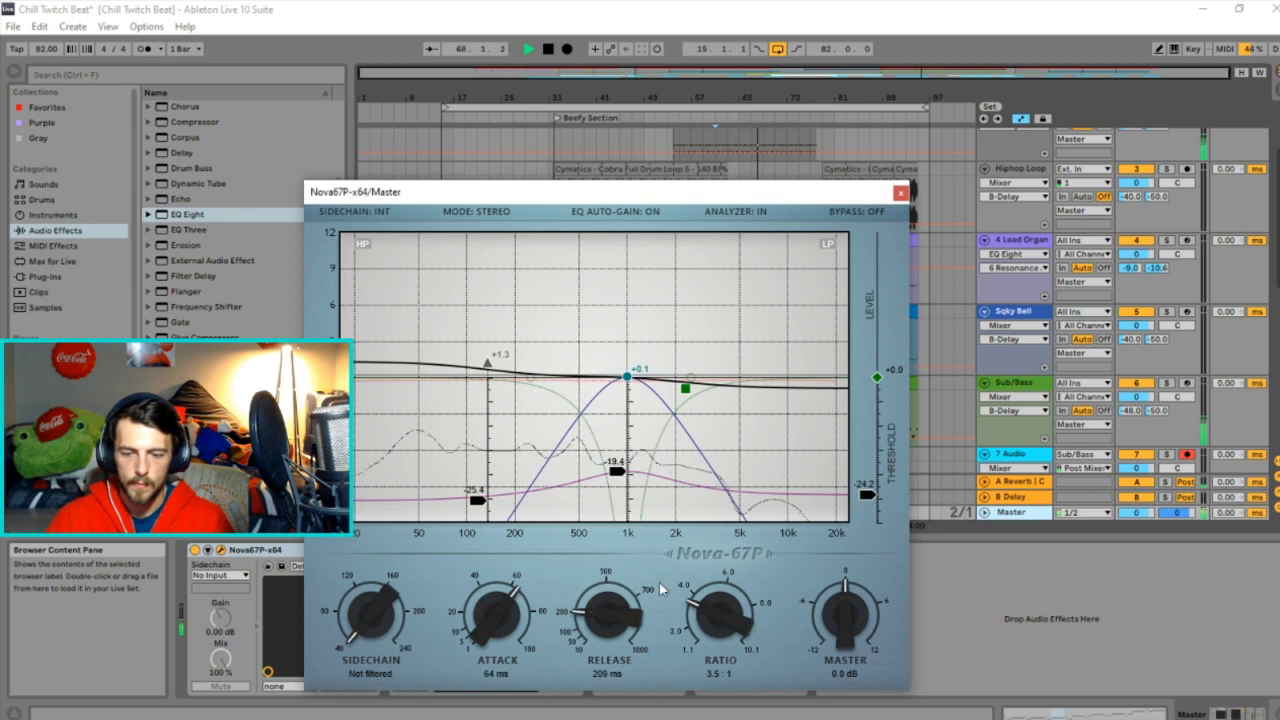
{"action": "left_click_drag", "start_coordinate": [878, 608], "coordinate": [886, 566]}
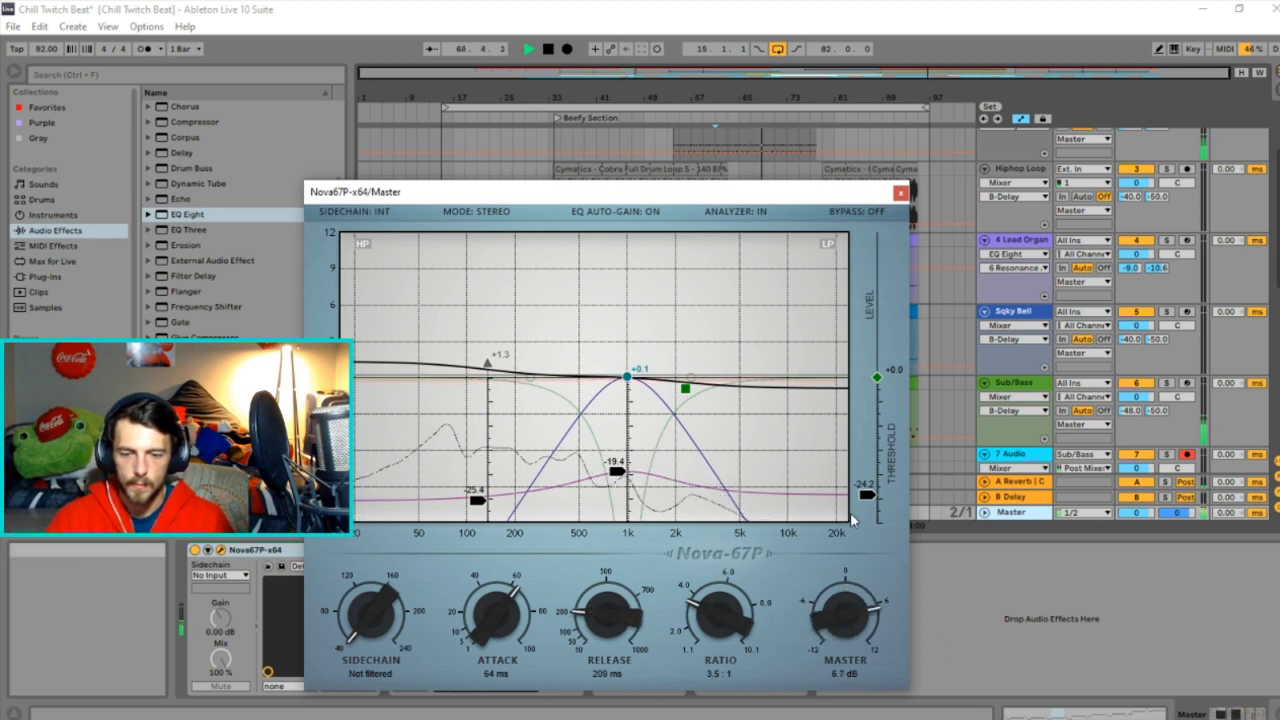
Raise the high-shelf band near 2.4 kHz to +1.7 dB and the 1 kHz band's threshold to -19.1.
{"action": "left_click_drag", "start_coordinate": [694, 390], "coordinate": [694, 358]}
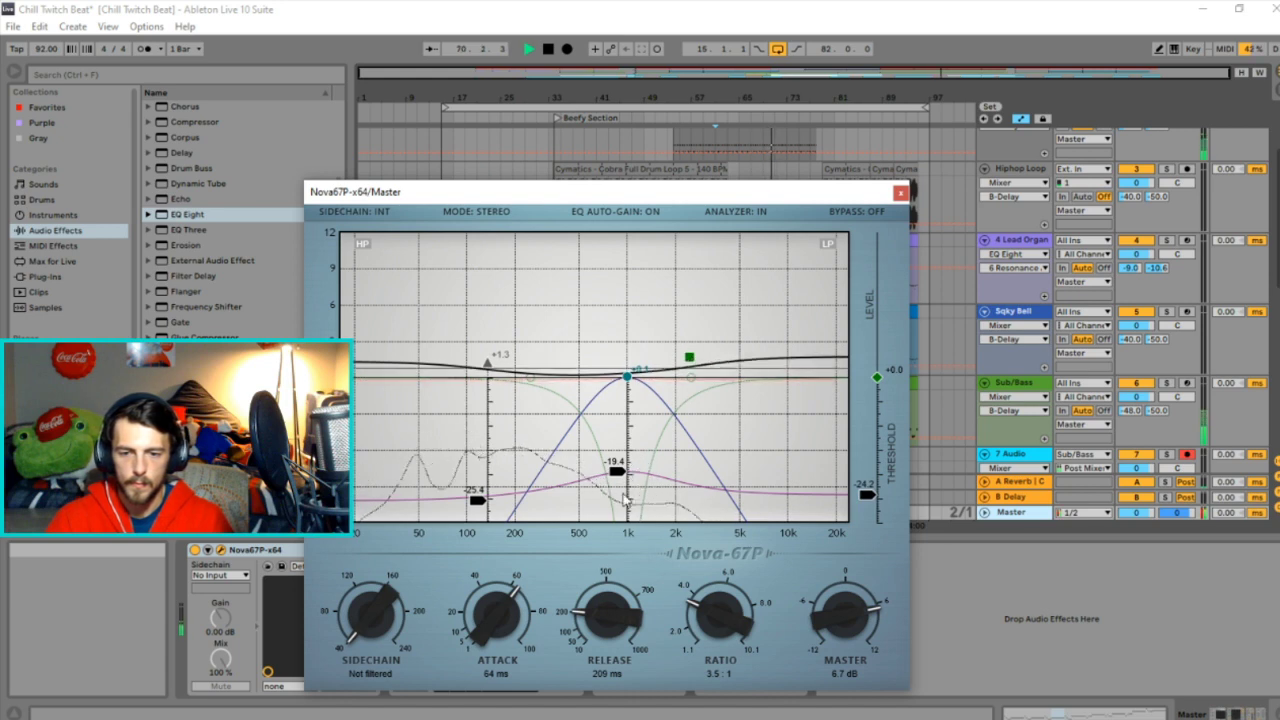
{"action": "mouse_move", "coordinate": [617, 470]}
{"action": "left_mouse_down"}
{"action": "mouse_move", "coordinate": [618, 490]}
{"action": "mouse_move", "coordinate": [640, 473]}
{"action": "left_mouse_up"}
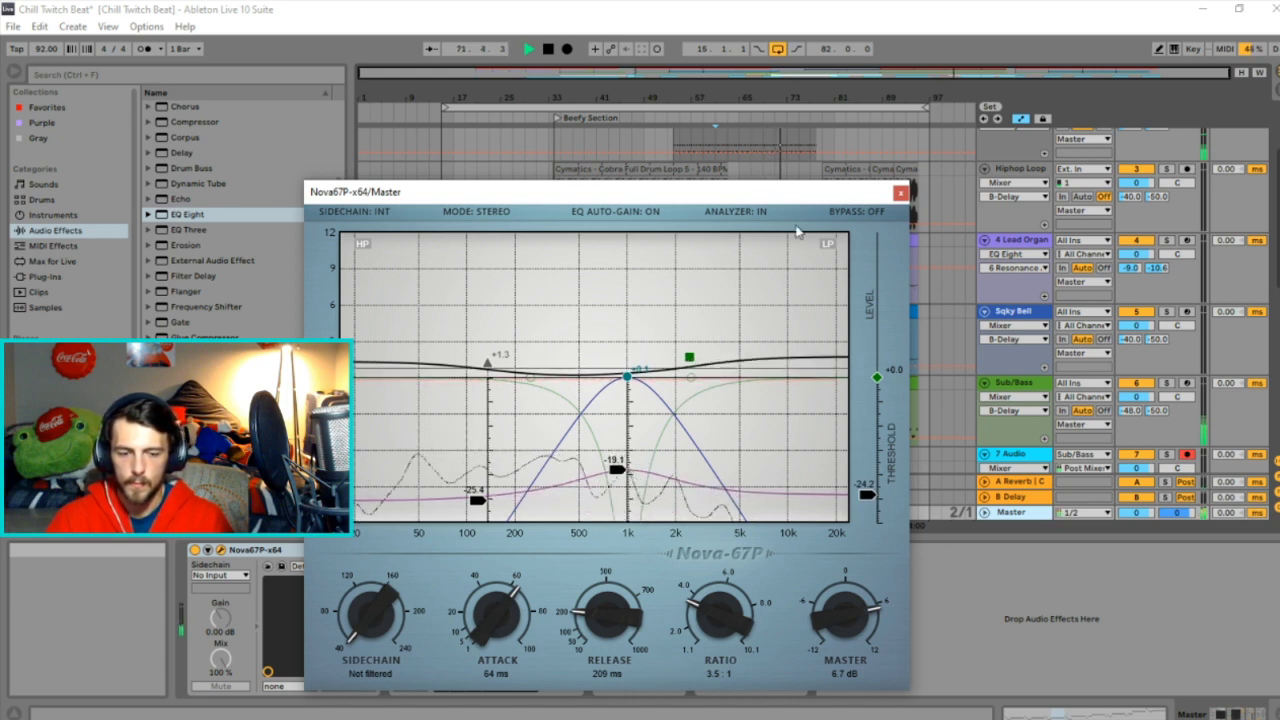
Insert a Clean Utility device ahead of Nova-67P on the Master.
{"action": "left_click_drag", "start_coordinate": [606, 191], "coordinate": [894, 243]}
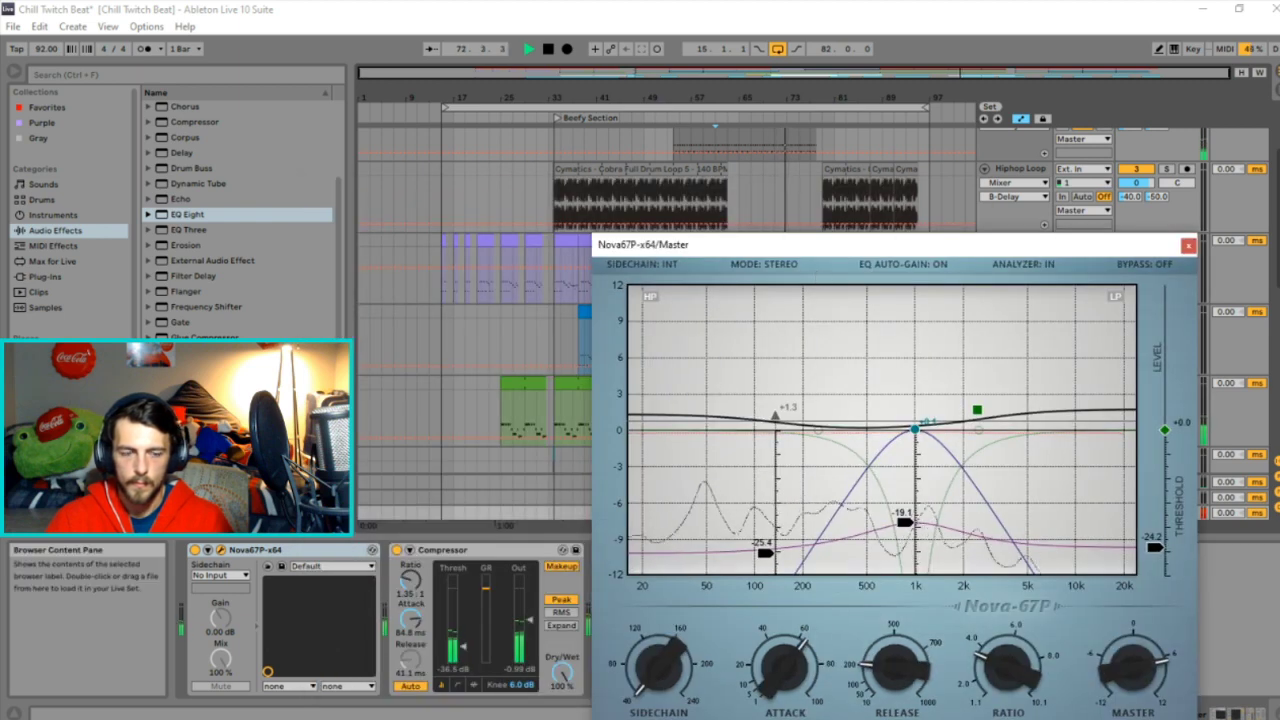
{"action": "scroll", "coordinate": [115, 325], "scroll_direction": "down", "scroll_amount": 3}
{"action": "left_click", "coordinate": [233, 324]}
{"action": "scroll", "coordinate": [236, 329], "scroll_direction": "down", "scroll_amount": 5}
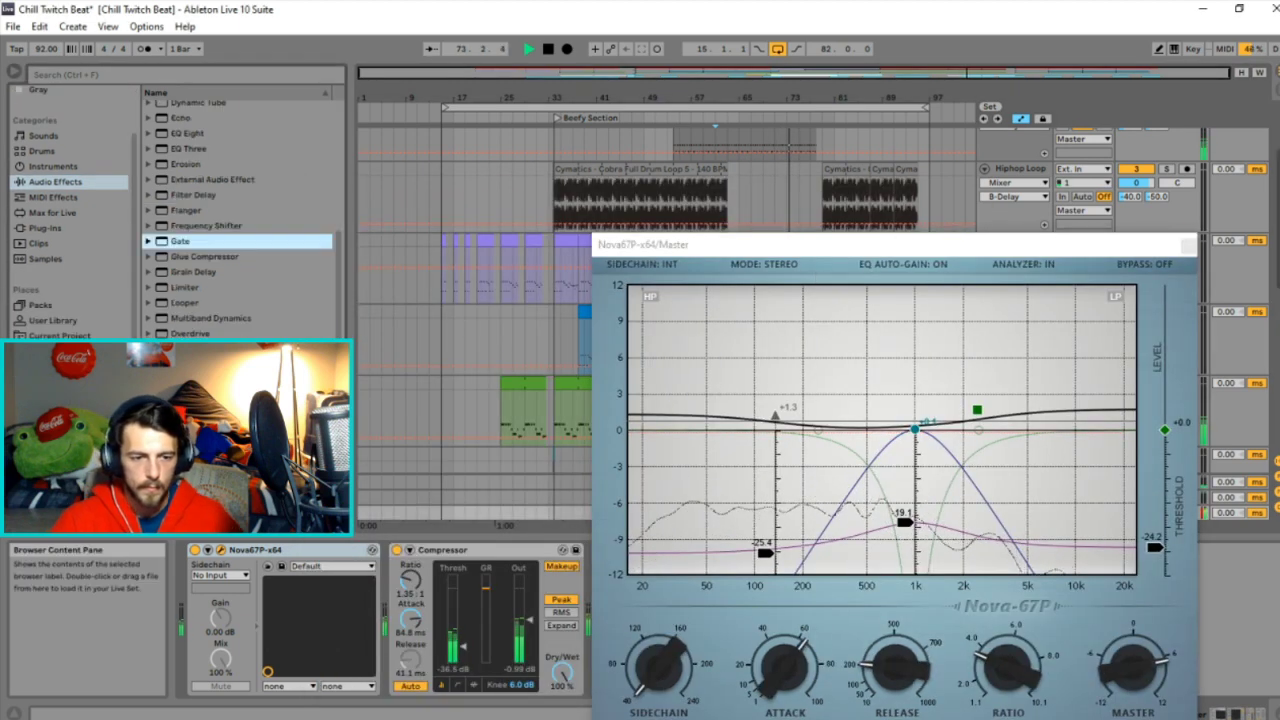
{"action": "left_click", "coordinate": [185, 588]}
{"action": "key", "text": "ctrl+v"}
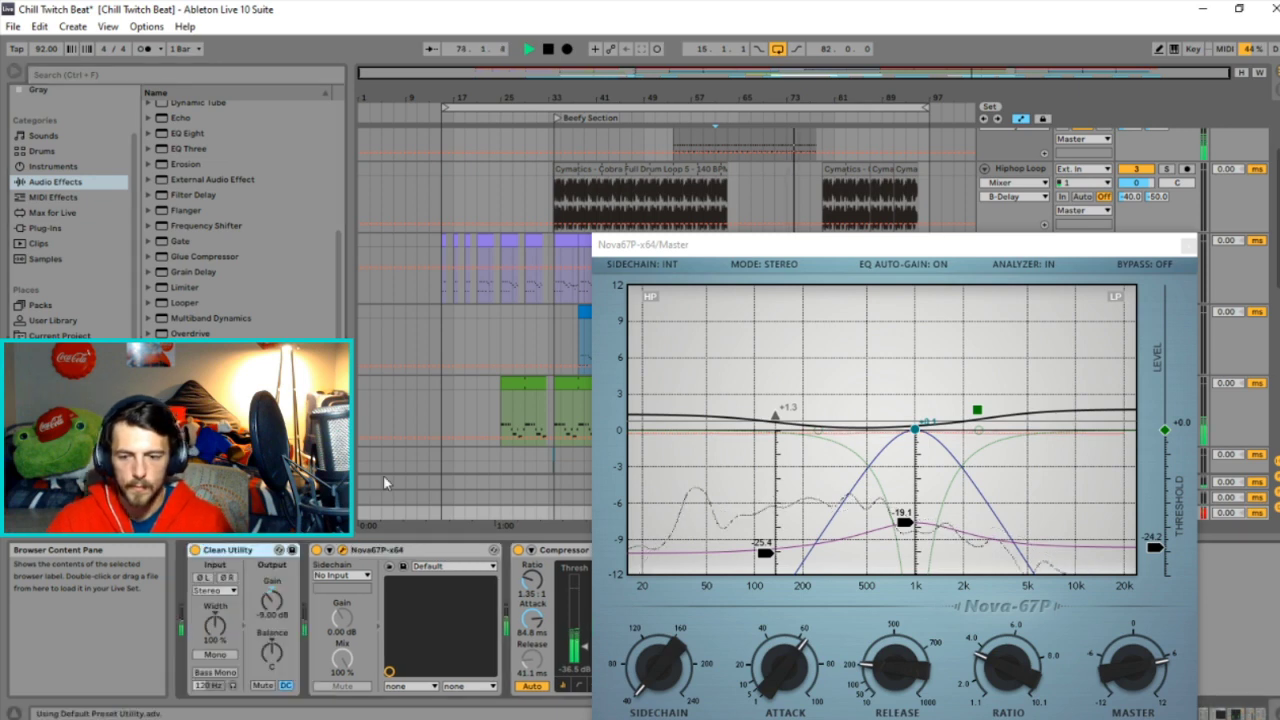
Set the first Clean Utility's gain to 6 dB and reset Nova-67P's master gain to 0 dB.
{"action": "left_click", "coordinate": [272, 615]}
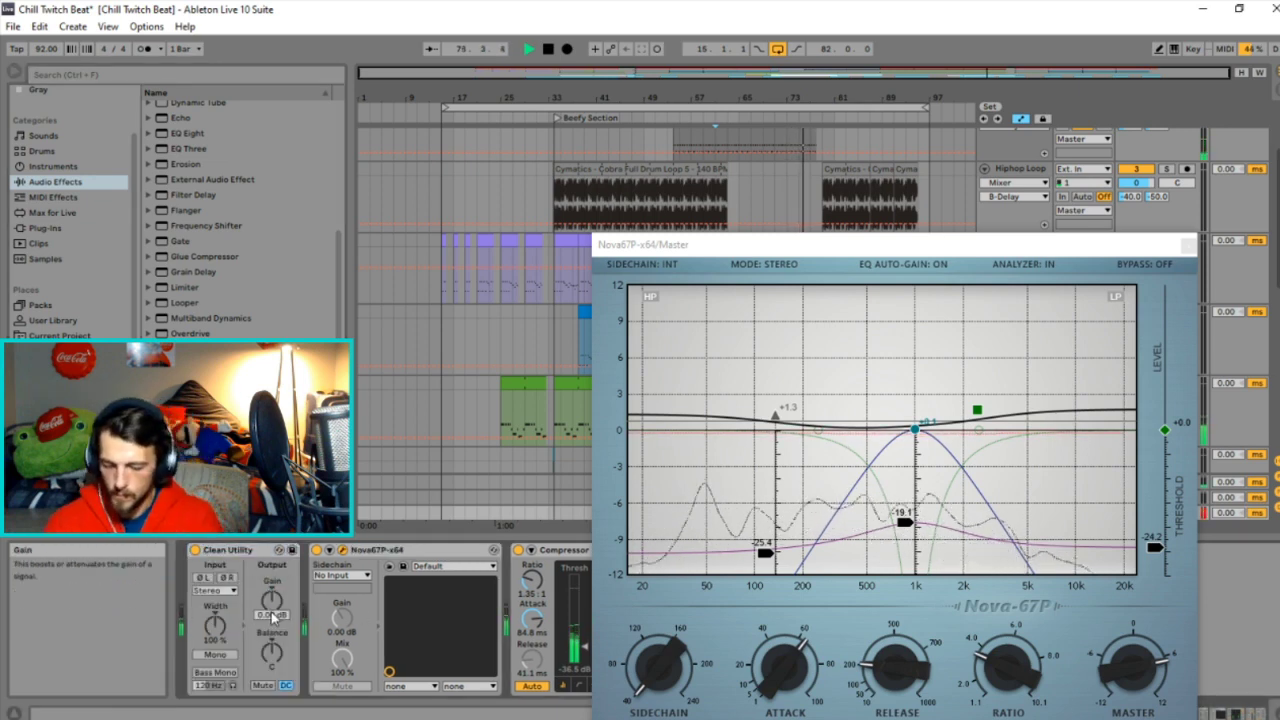
{"action": "type", "text": "6"}
{"action": "key", "text": "Return"}
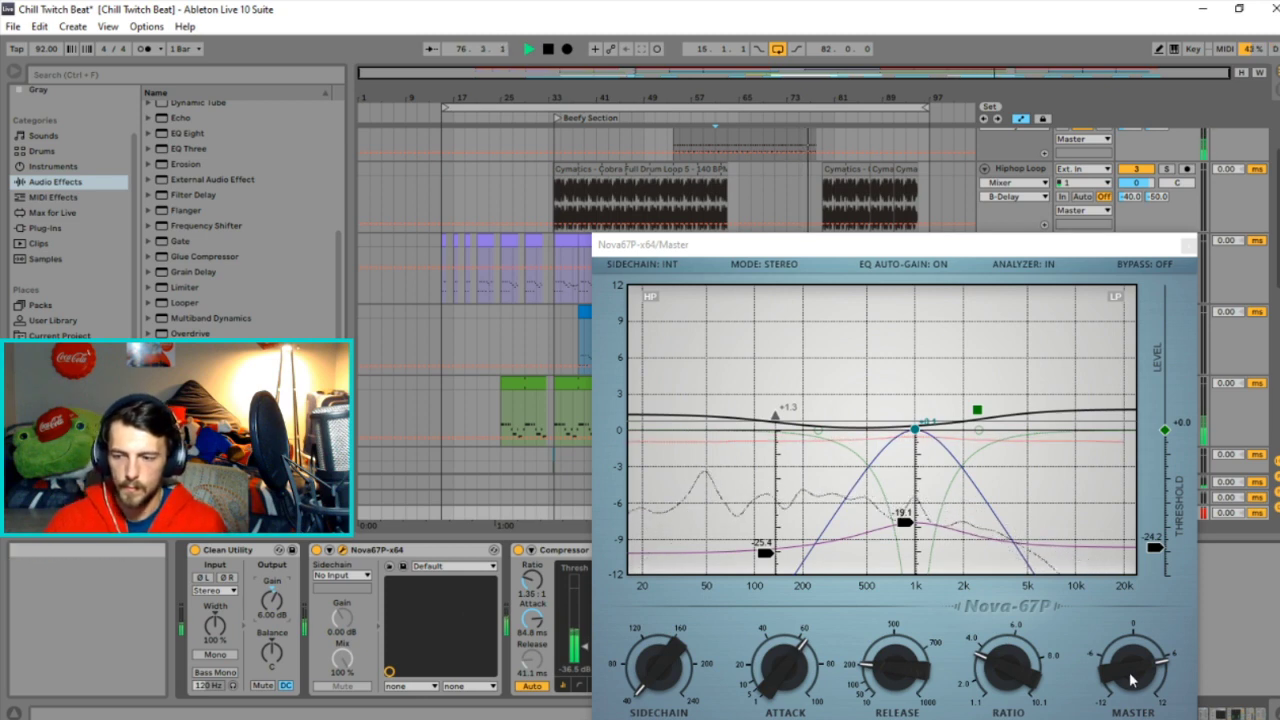
{"action": "left_click_drag", "start_coordinate": [1133, 668], "coordinate": [1125, 708]}
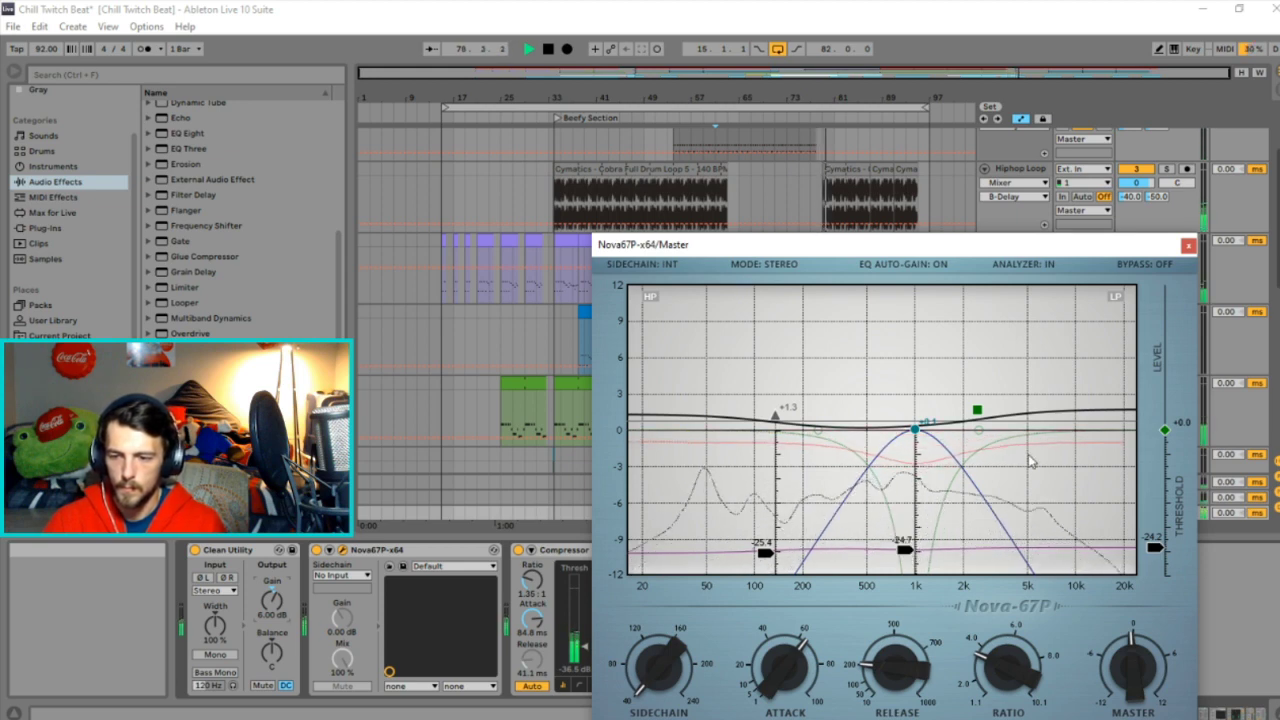
Switch the 2.4 kHz high shelf to Splitband with a -20.7 threshold, and raise the wideband threshold to -17.4.
{"action": "right_click", "coordinate": [977, 410]}
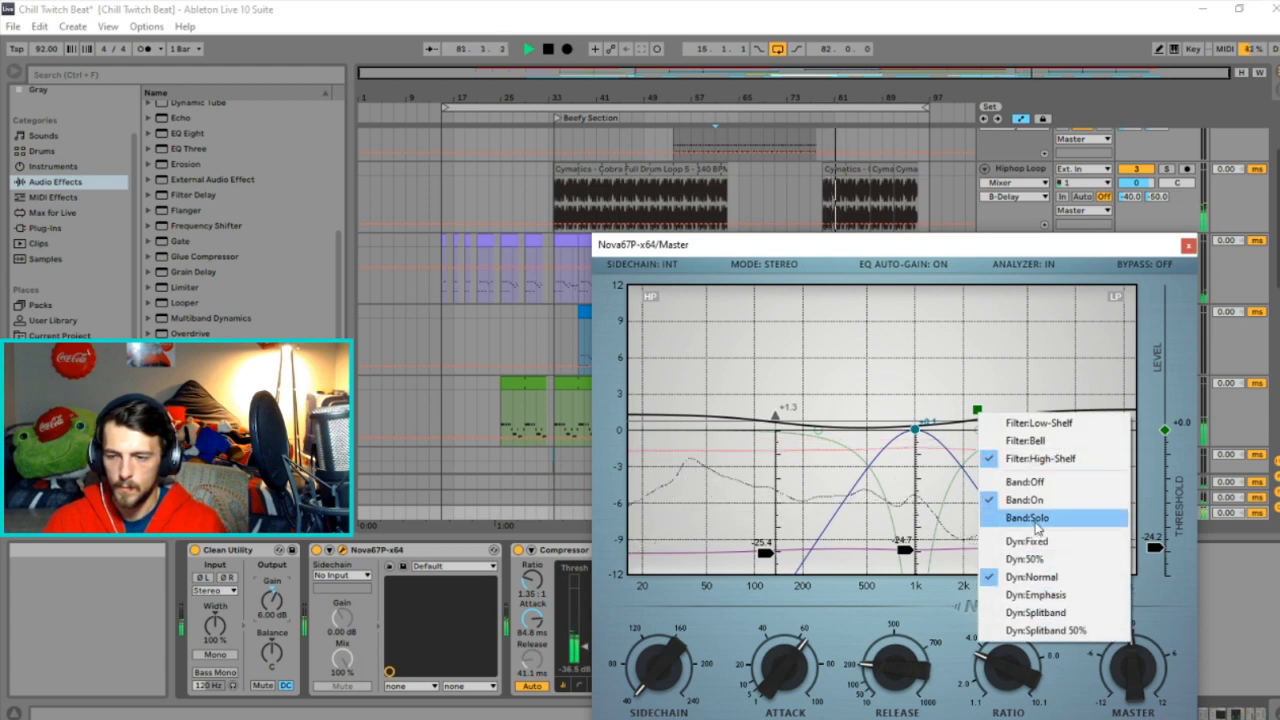
{"action": "left_click", "coordinate": [1036, 612]}
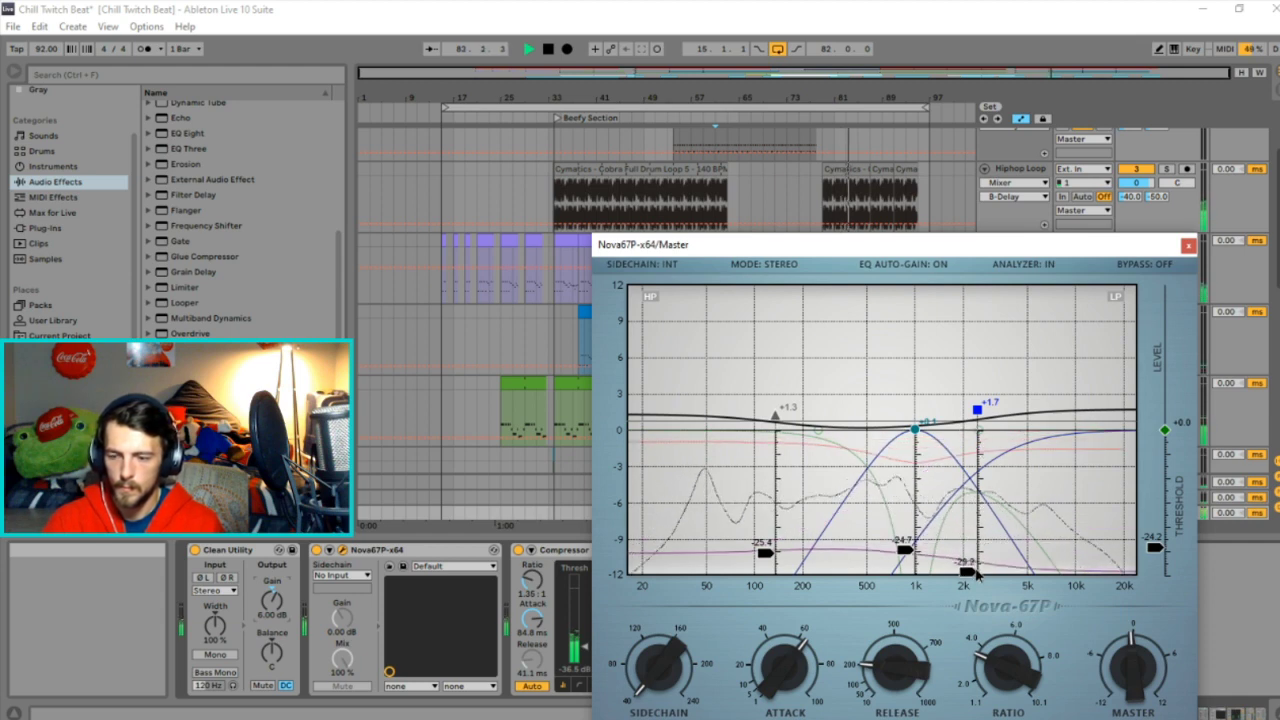
{"action": "mouse_move", "coordinate": [1159, 551]}
{"action": "left_mouse_down"}
{"action": "mouse_move", "coordinate": [1157, 496]}
{"action": "mouse_move", "coordinate": [1156, 513]}
{"action": "left_mouse_up"}
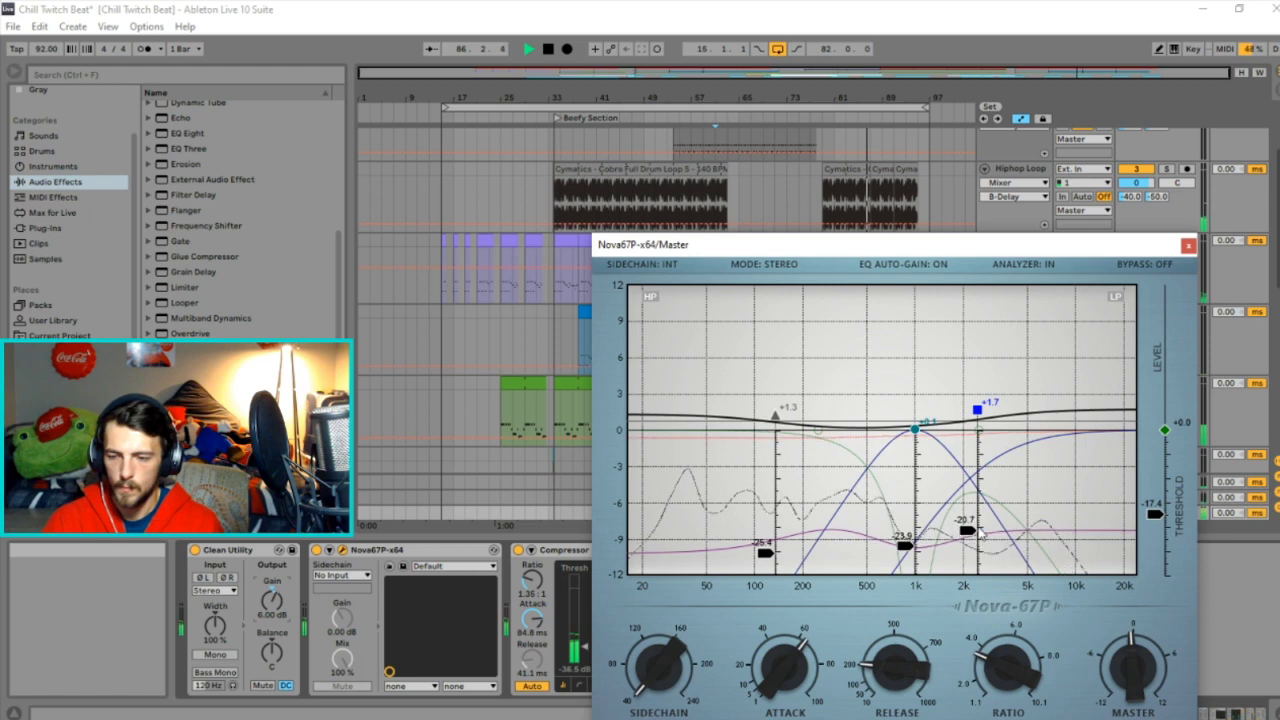
Enable the unused band as a high shelf near 5.5 kHz, boosted 0.9 dB with Emphasis dynamics.
{"action": "right_click", "coordinate": [1037, 430]}
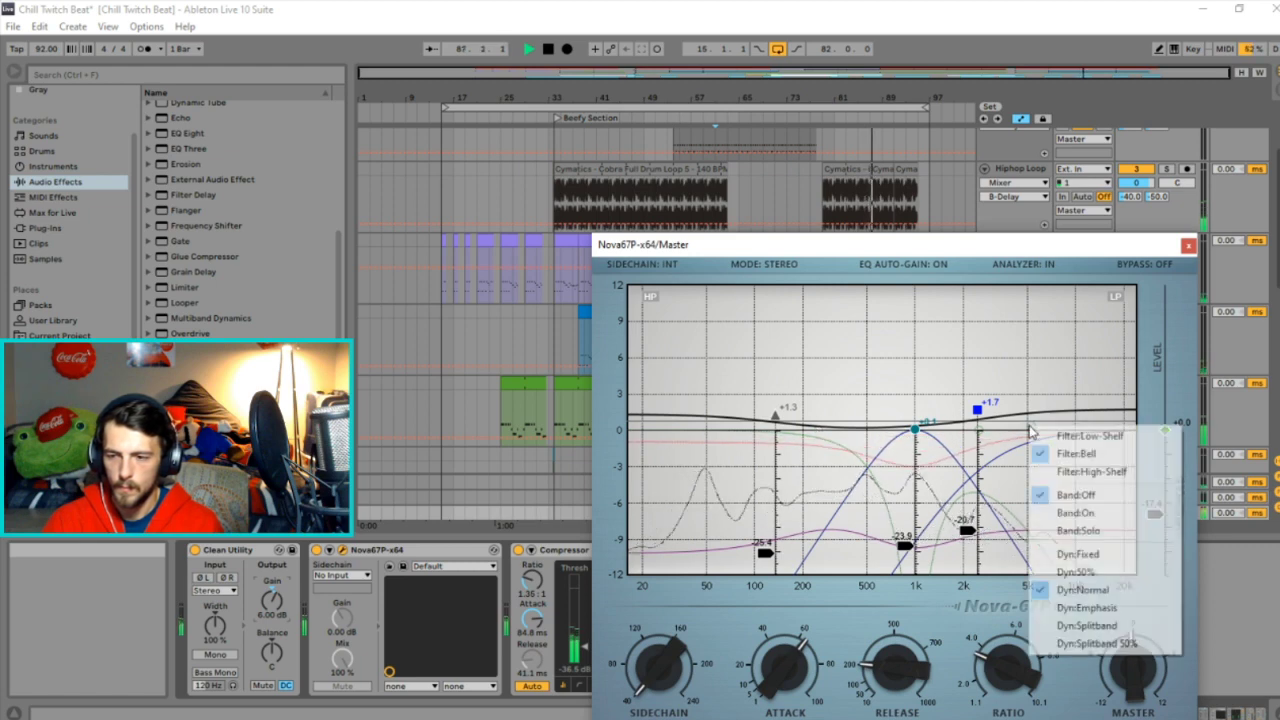
{"action": "left_click", "coordinate": [1058, 469]}
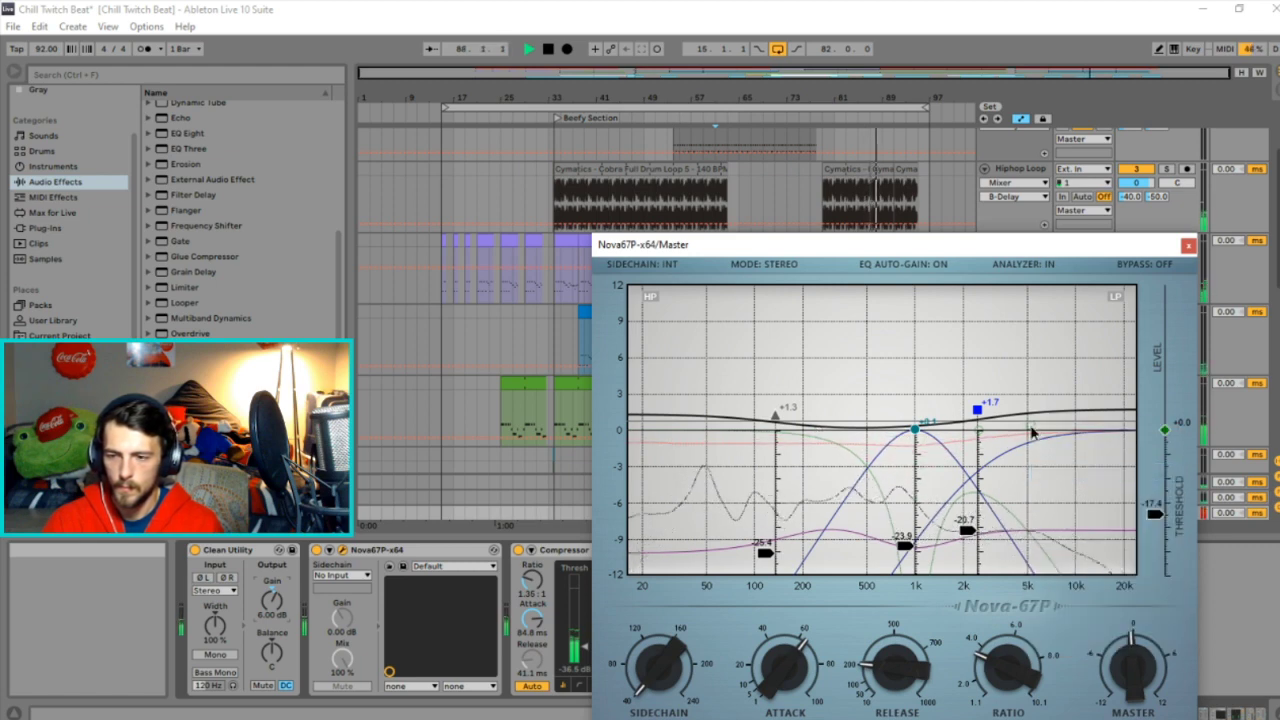
{"action": "right_click", "coordinate": [1030, 425]}
{"action": "left_click", "coordinate": [1085, 578]}
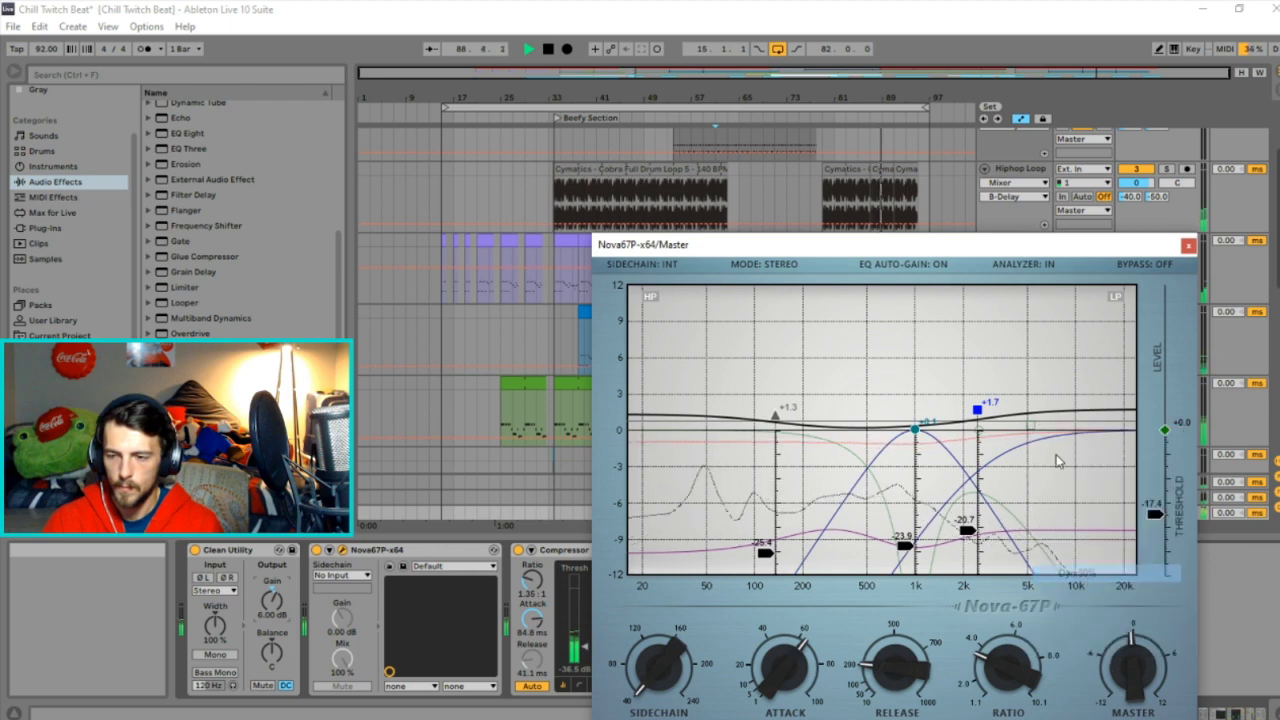
{"action": "right_click", "coordinate": [1031, 425]}
{"action": "left_click", "coordinate": [1077, 512]}
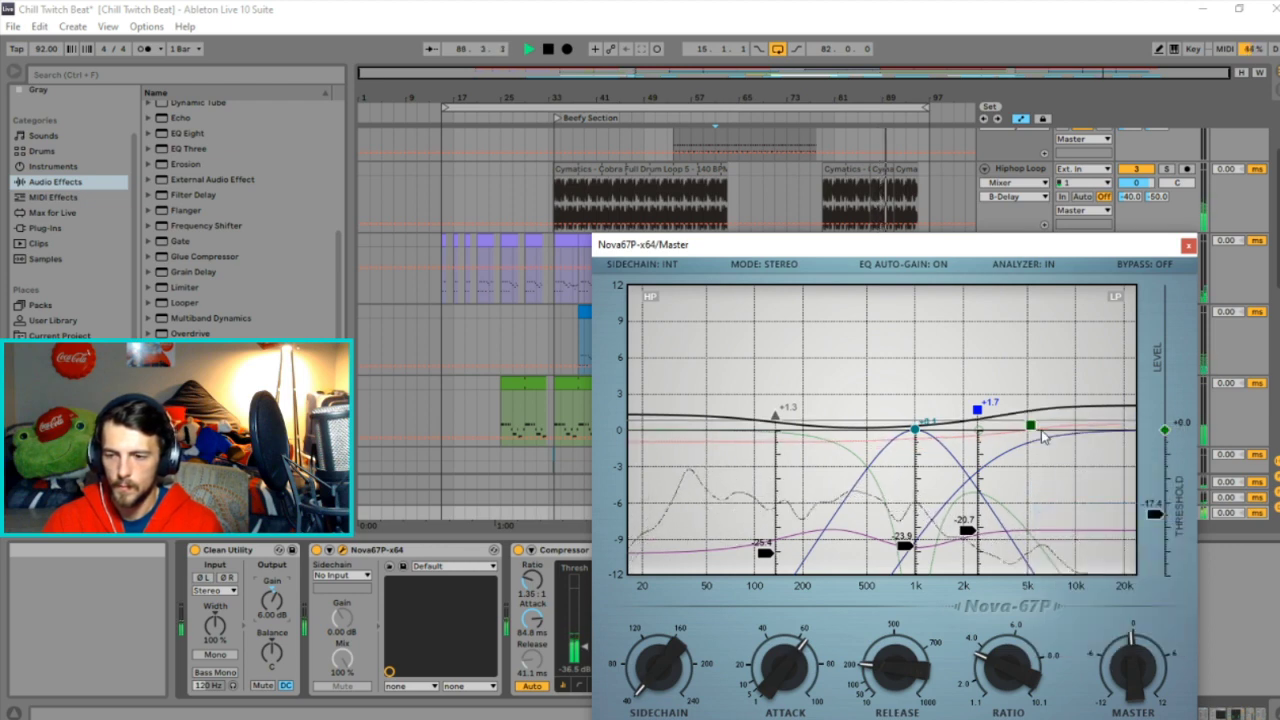
{"action": "mouse_move", "coordinate": [1031, 426]}
{"action": "left_mouse_down"}
{"action": "mouse_move", "coordinate": [1032, 478]}
{"action": "mouse_move", "coordinate": [1034, 418]}
{"action": "left_mouse_up"}
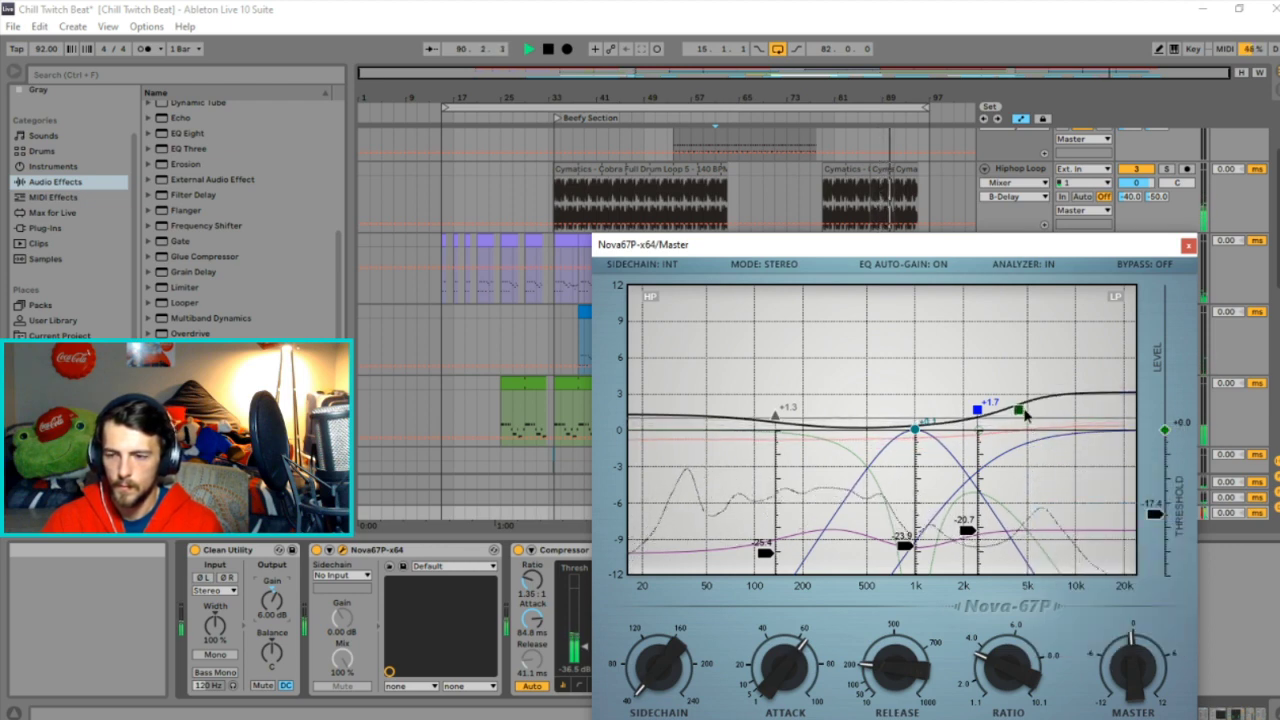
{"action": "right_click", "coordinate": [1034, 418]}
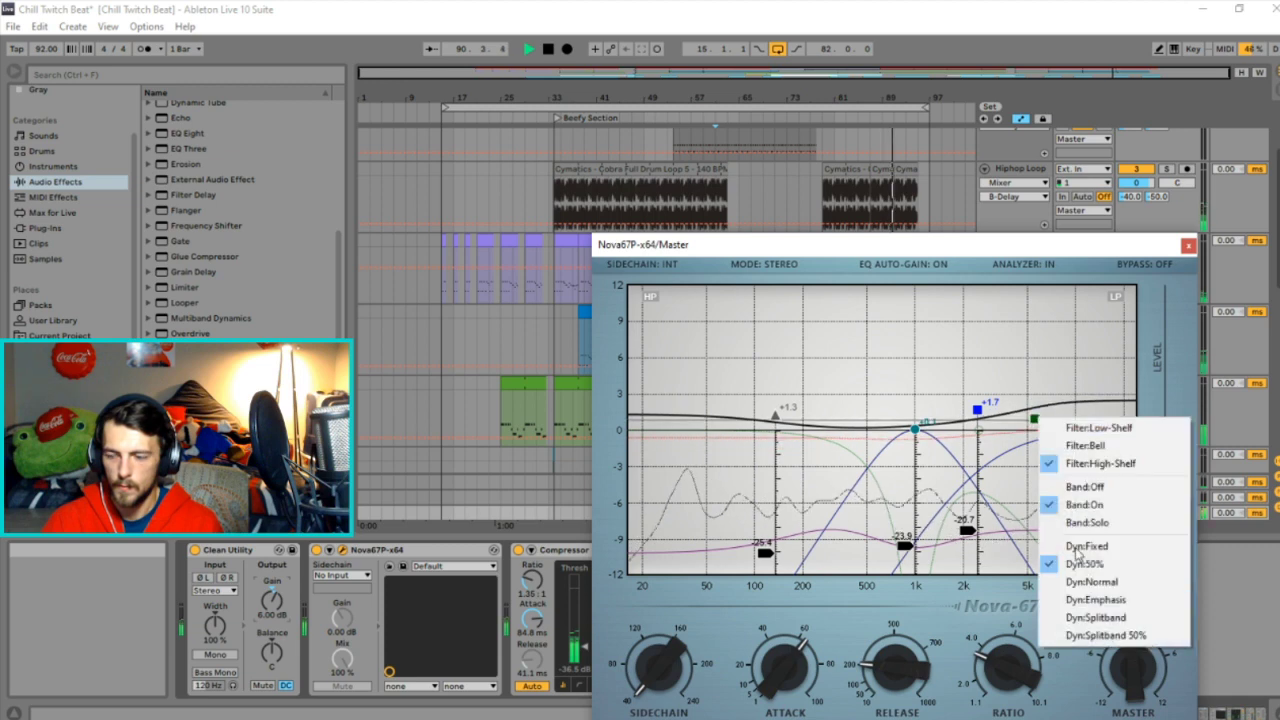
{"action": "left_click", "coordinate": [1095, 600]}
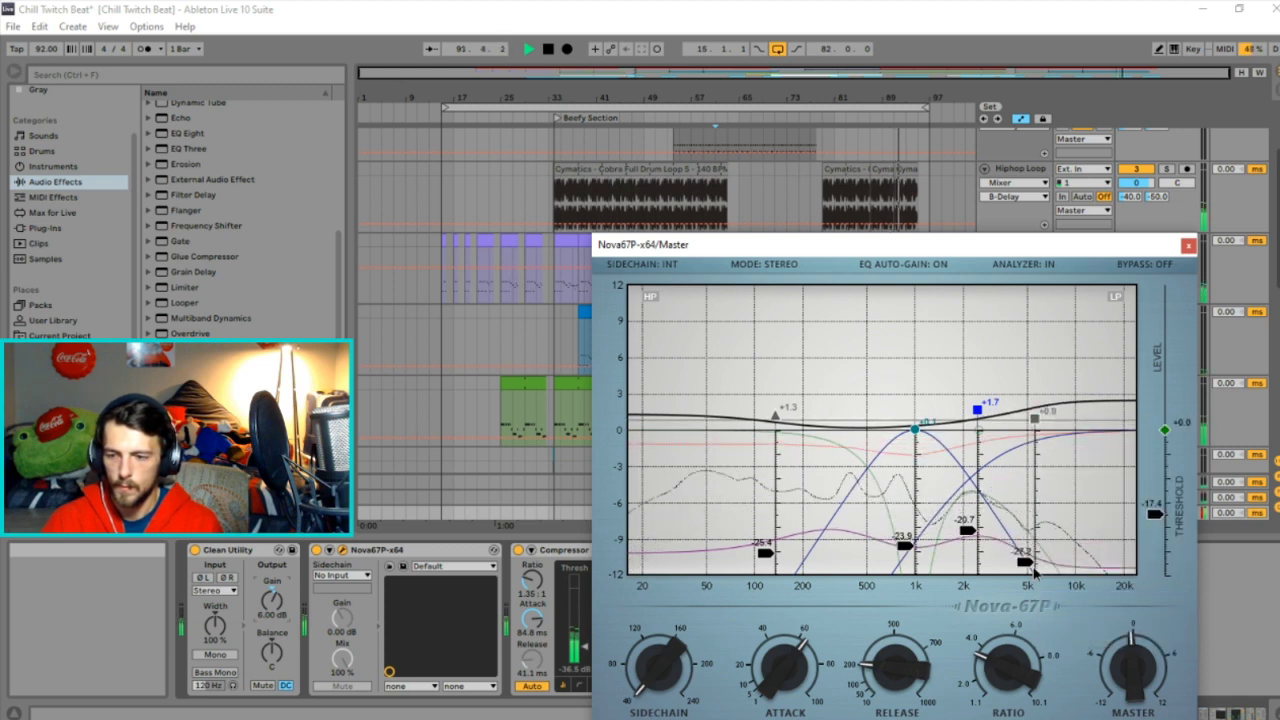
Move the 0.9 dB high shelf to about 3.4 kHz with a -25.1 threshold, and set the wideband threshold to -19.4.
{"action": "left_click_drag", "start_coordinate": [1153, 515], "coordinate": [1154, 510]}
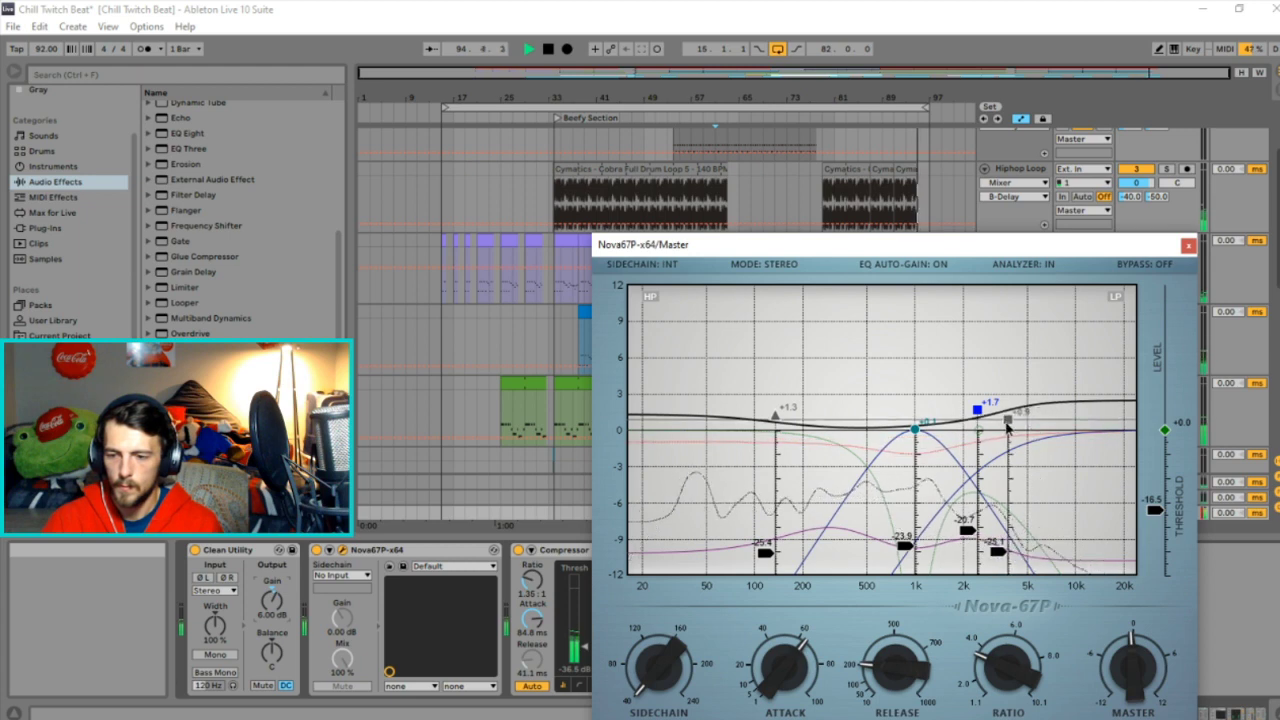
{"action": "left_click_drag", "start_coordinate": [1007, 425], "coordinate": [998, 421]}
{"action": "key", "text": "space"}
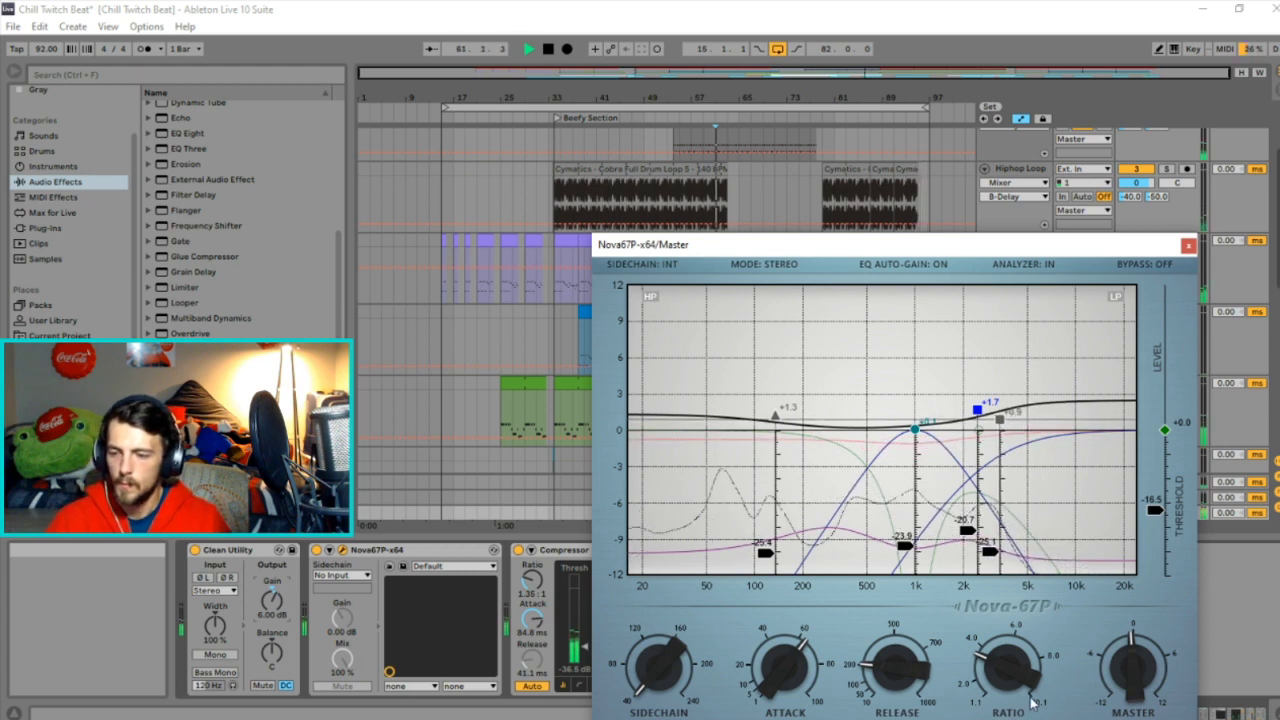
{"action": "mouse_move", "coordinate": [1154, 510]}
{"action": "left_mouse_down"}
{"action": "mouse_move", "coordinate": [1160, 495]}
{"action": "mouse_move", "coordinate": [1158, 552]}
{"action": "mouse_move", "coordinate": [1155, 523]}
{"action": "left_mouse_up"}
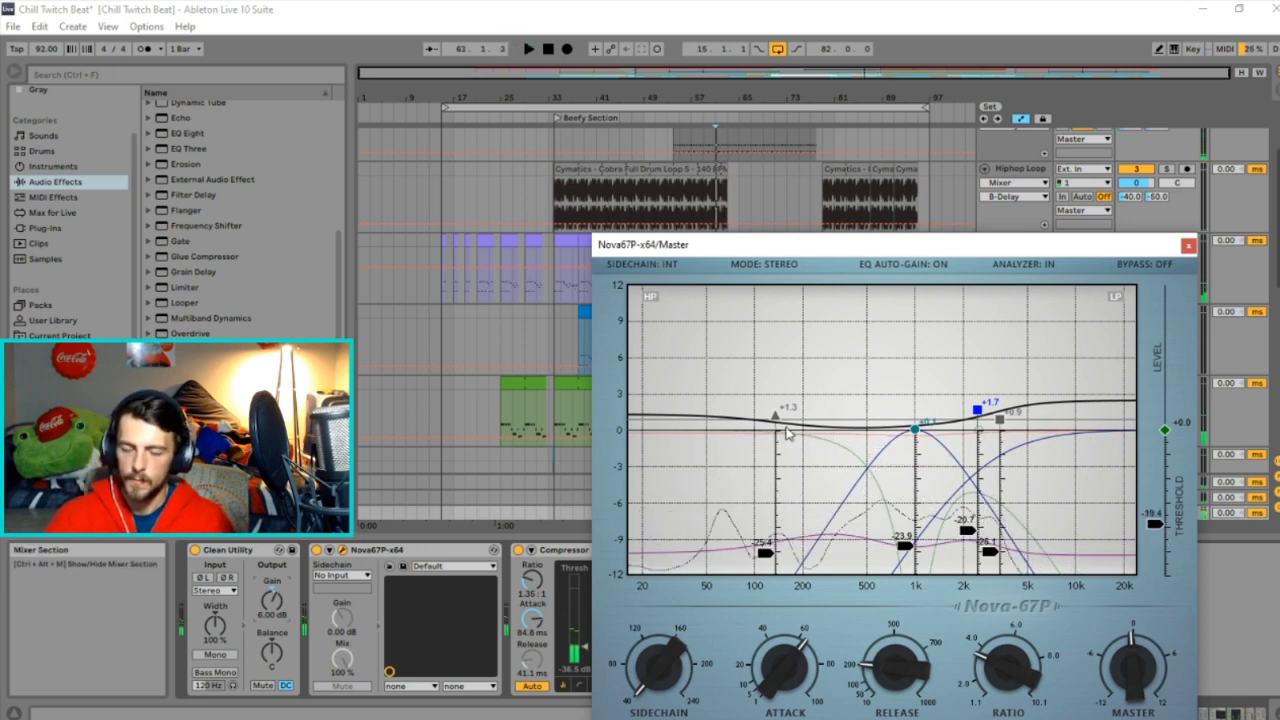
{"action": "key", "text": "space"}
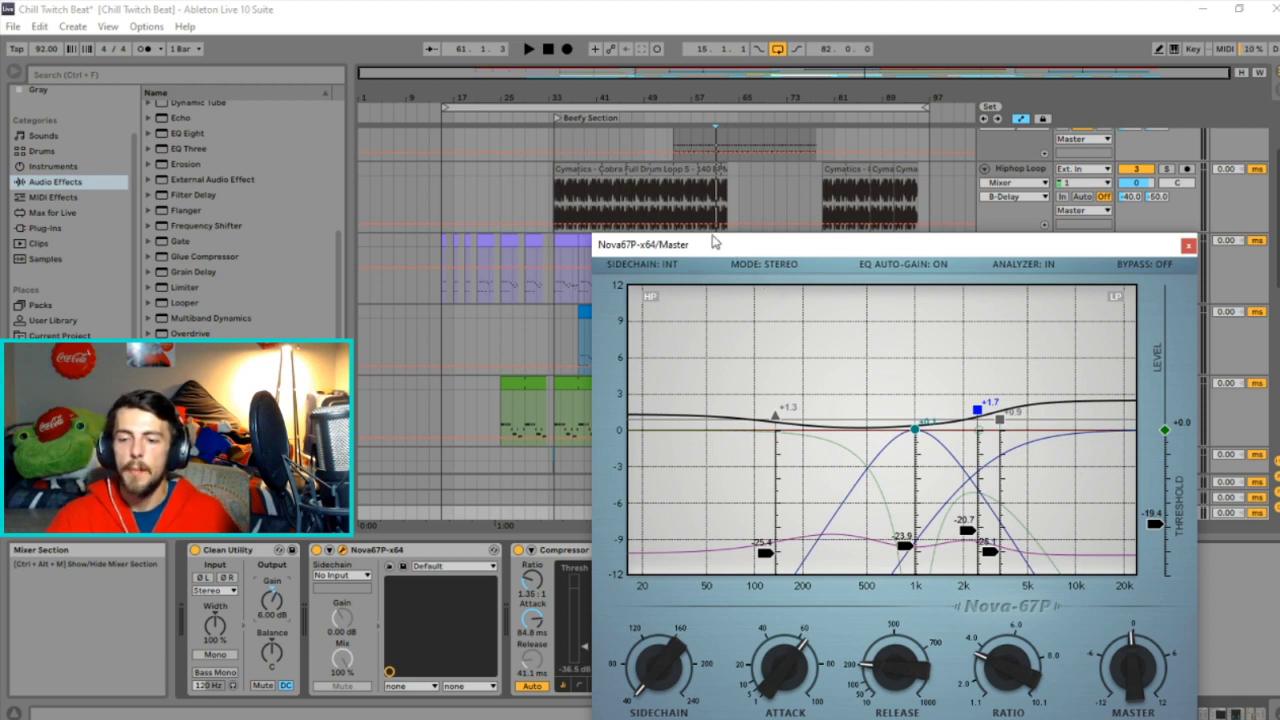
Solo Nova-67P's low-shelf band and play the song from bar 61.
{"action": "right_click", "coordinate": [786, 428]}
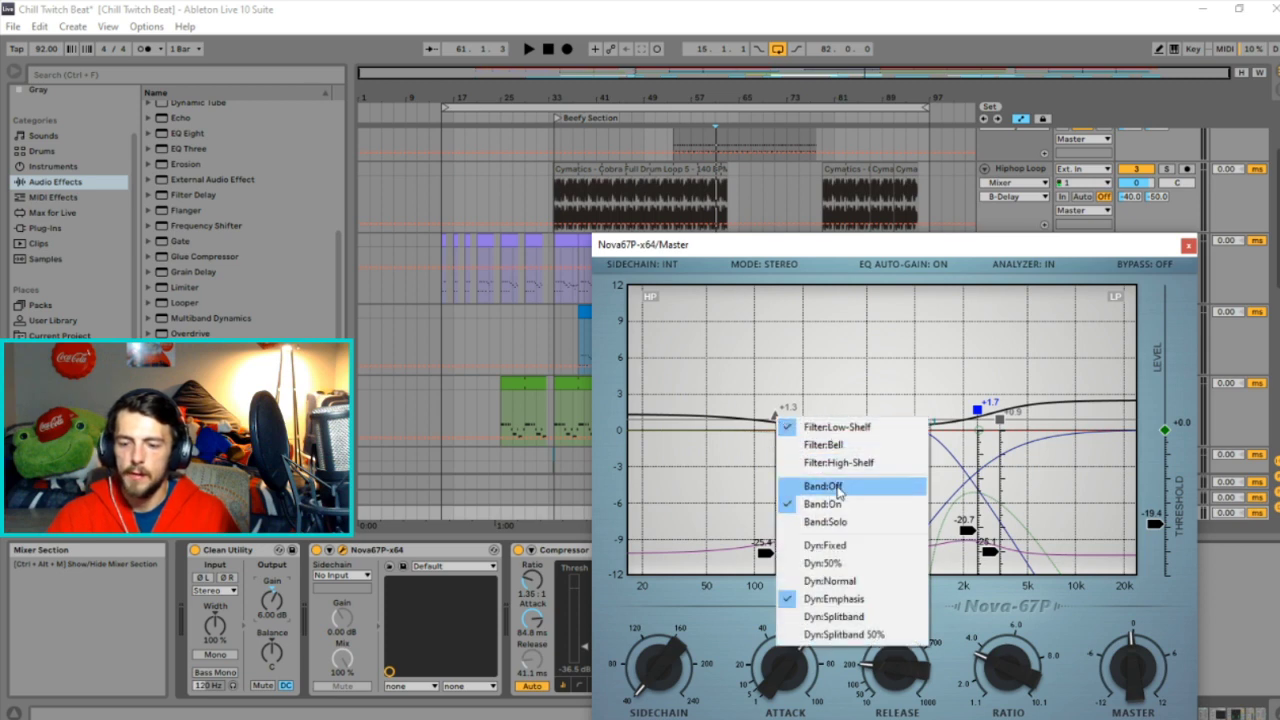
{"action": "left_click", "coordinate": [835, 521]}
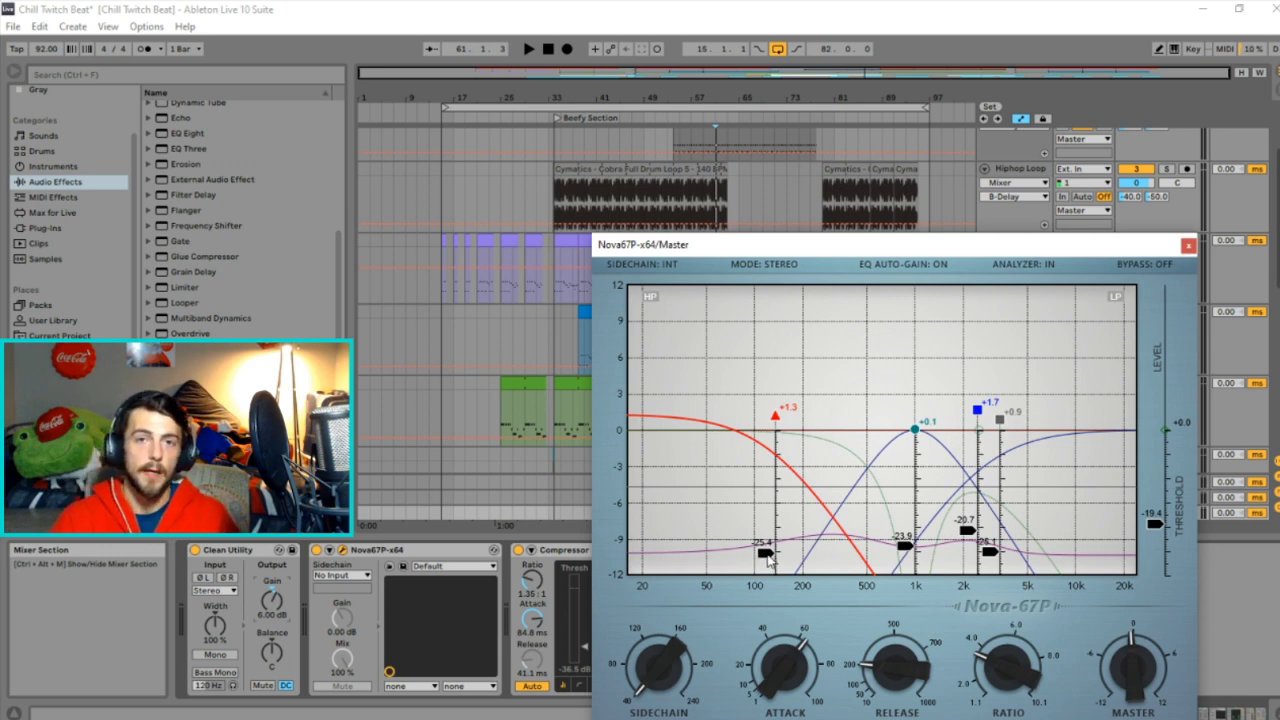
{"action": "key", "text": "space"}
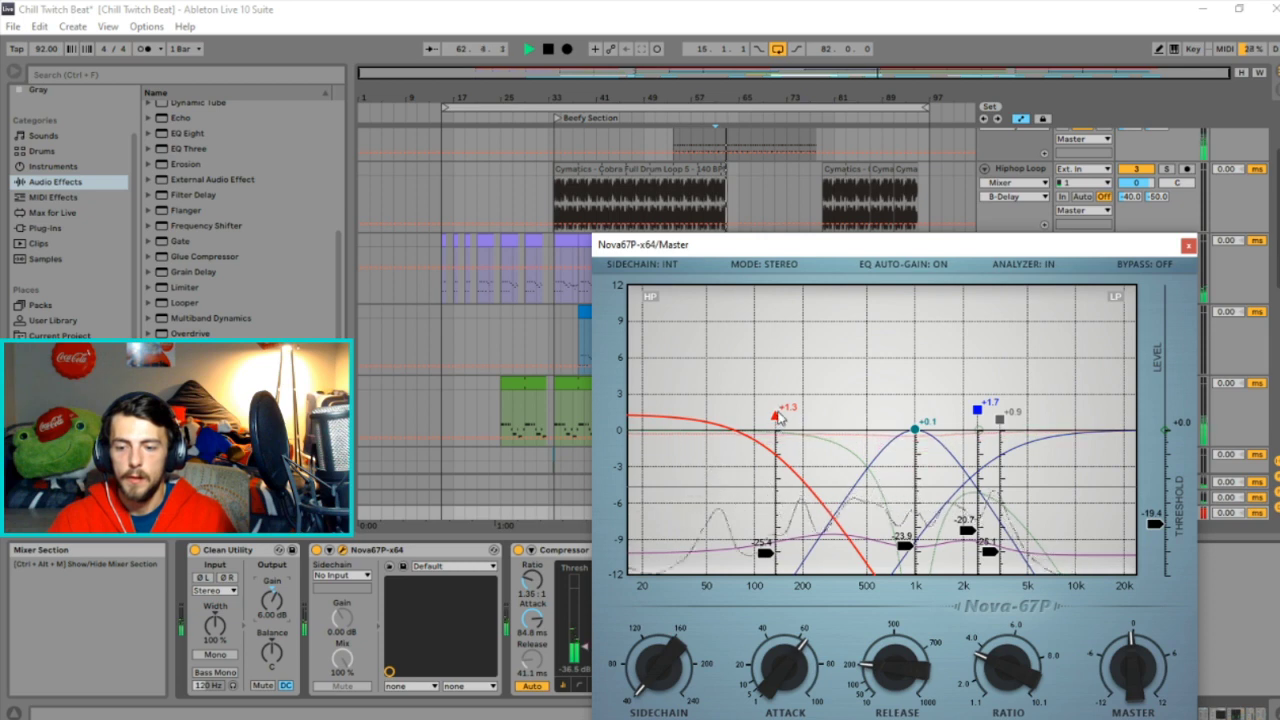
Lower the soloed low shelf to about -0.9 dB near 160 Hz and raise its threshold to about -11.
{"action": "left_click_drag", "start_coordinate": [775, 414], "coordinate": [778, 462]}
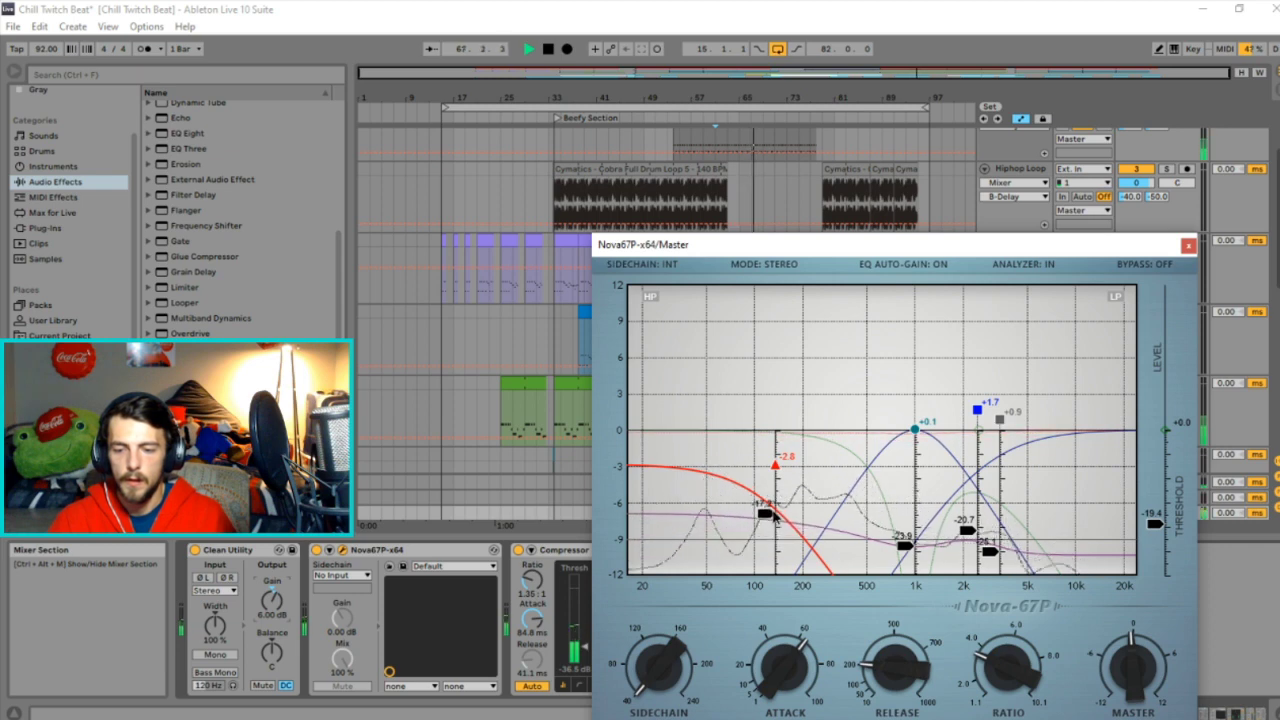
{"action": "left_click_drag", "start_coordinate": [777, 467], "coordinate": [783, 448]}
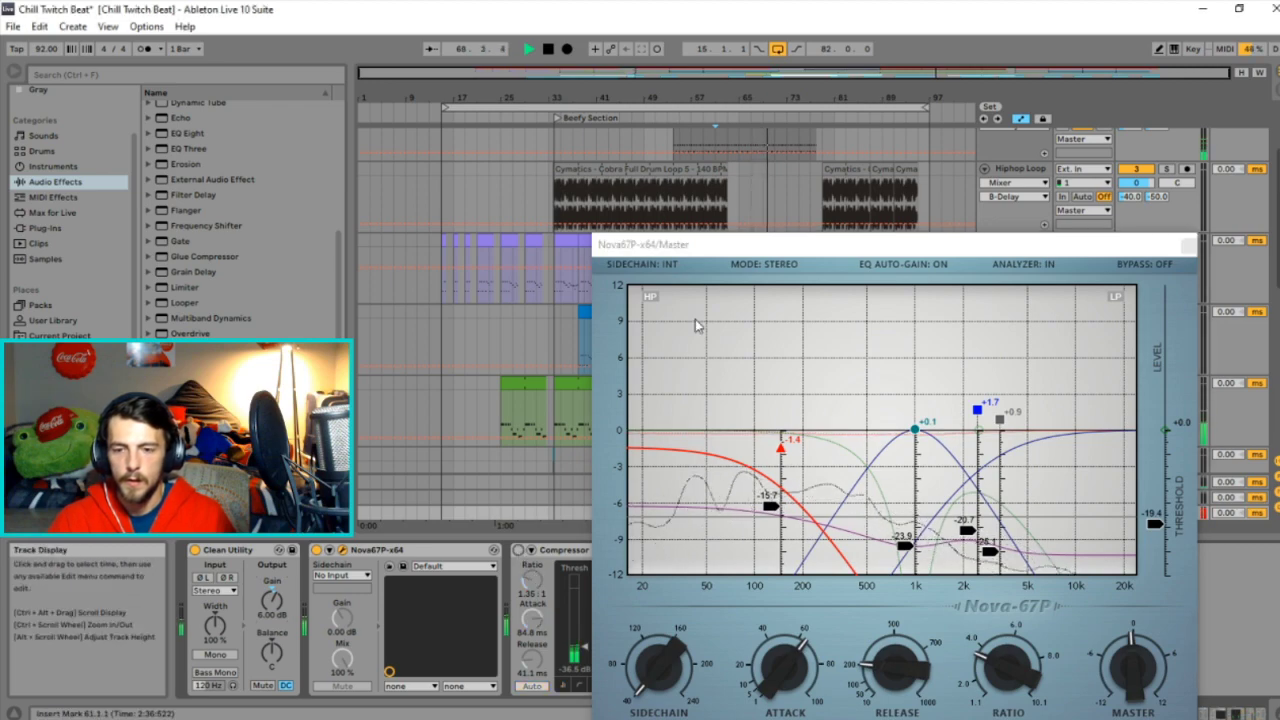
{"action": "left_click_drag", "start_coordinate": [666, 248], "coordinate": [550, 655]}
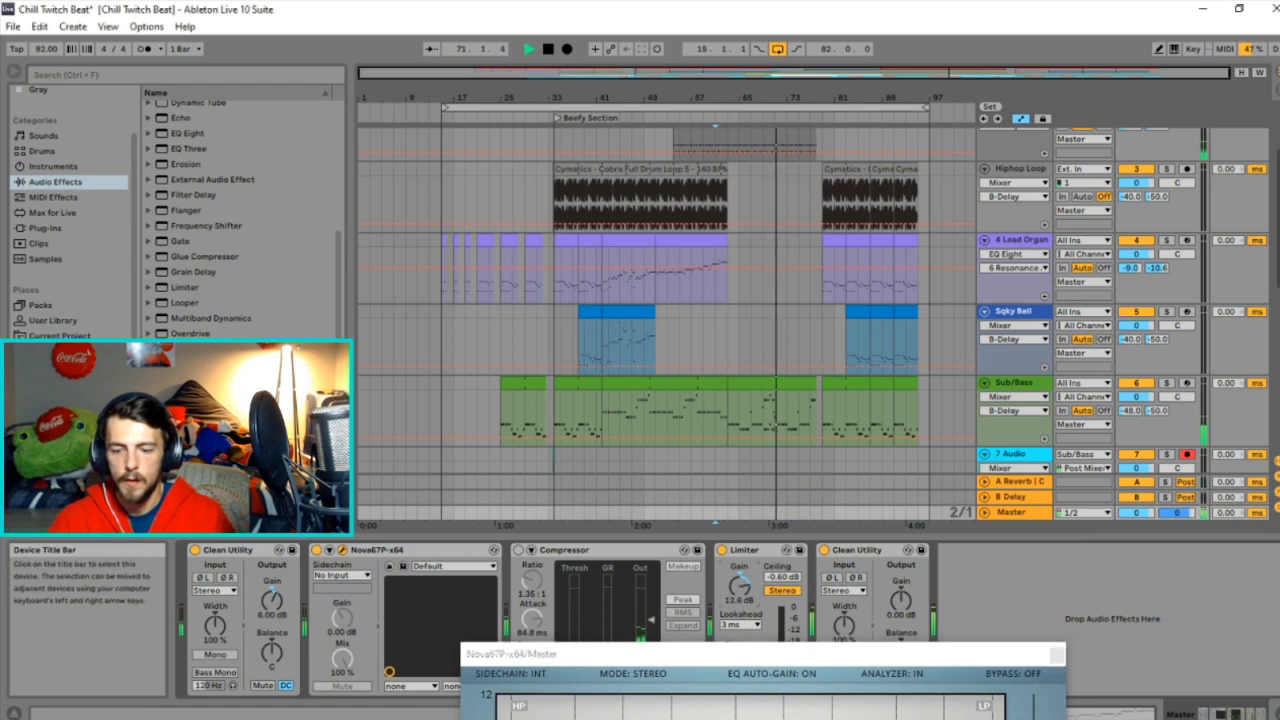
{"action": "left_click_drag", "start_coordinate": [740, 653], "coordinate": [742, 266]}
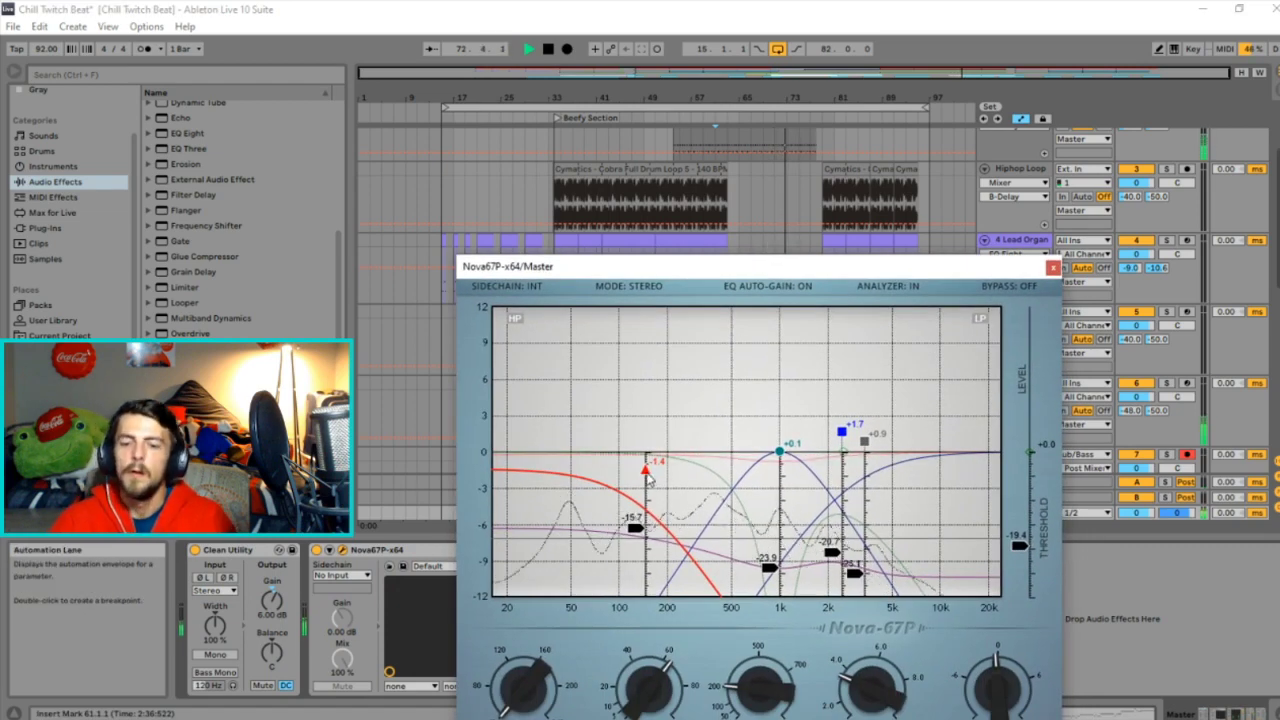
{"action": "left_click_drag", "start_coordinate": [647, 472], "coordinate": [652, 462]}
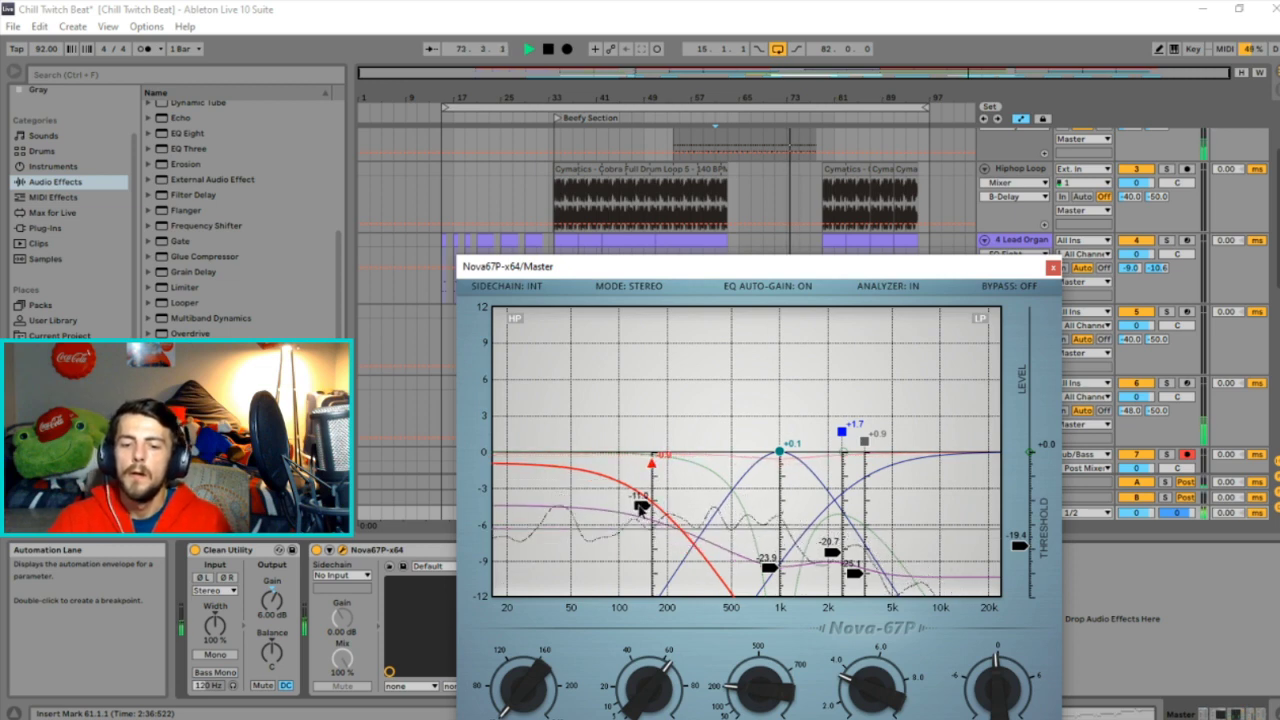
Set the soloed low shelf to +0.9 dB near 130 Hz with a -18.1 threshold, and take it out of solo.
{"action": "left_click_drag", "start_coordinate": [640, 508], "coordinate": [626, 546]}
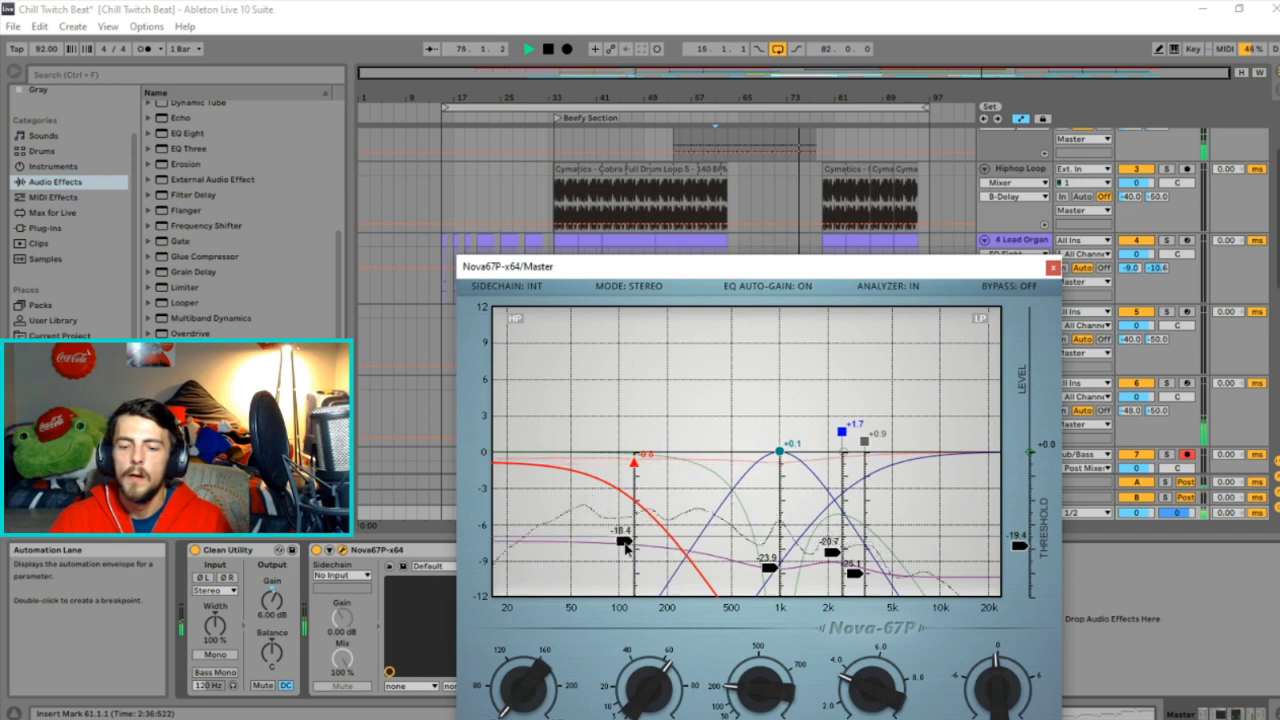
{"action": "left_click_drag", "start_coordinate": [639, 468], "coordinate": [641, 446]}
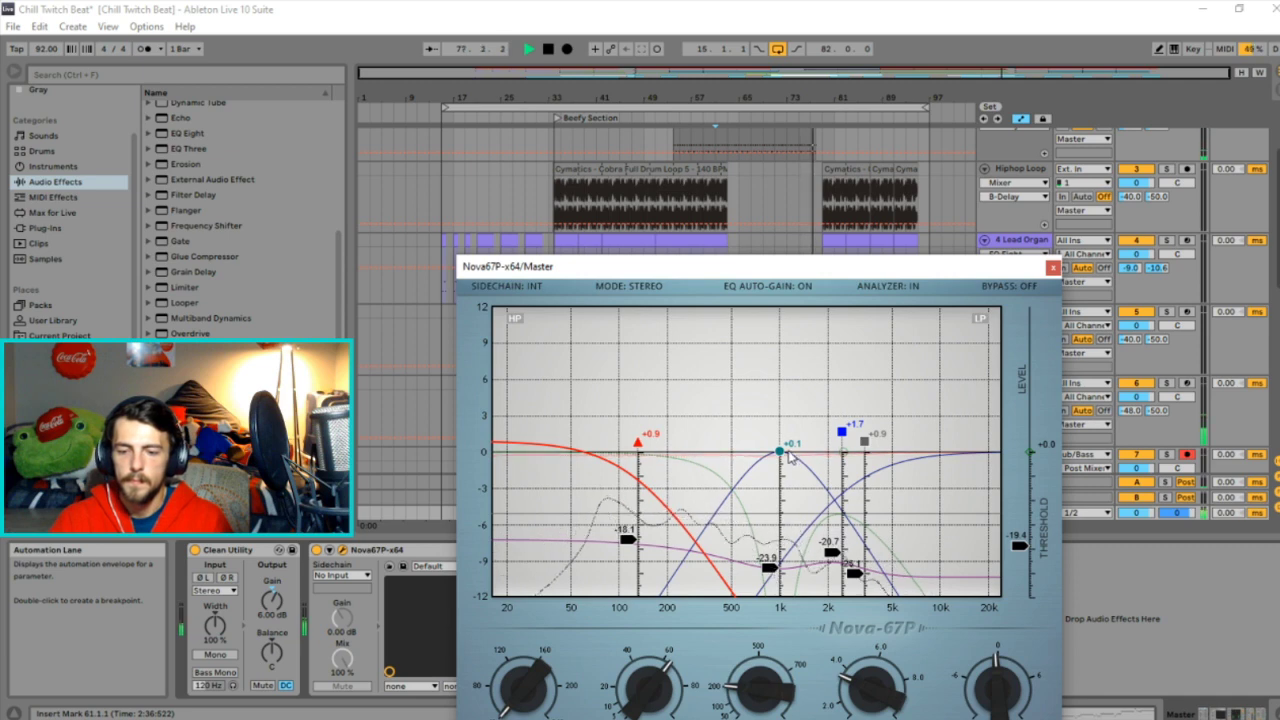
{"action": "right_click", "coordinate": [640, 449]}
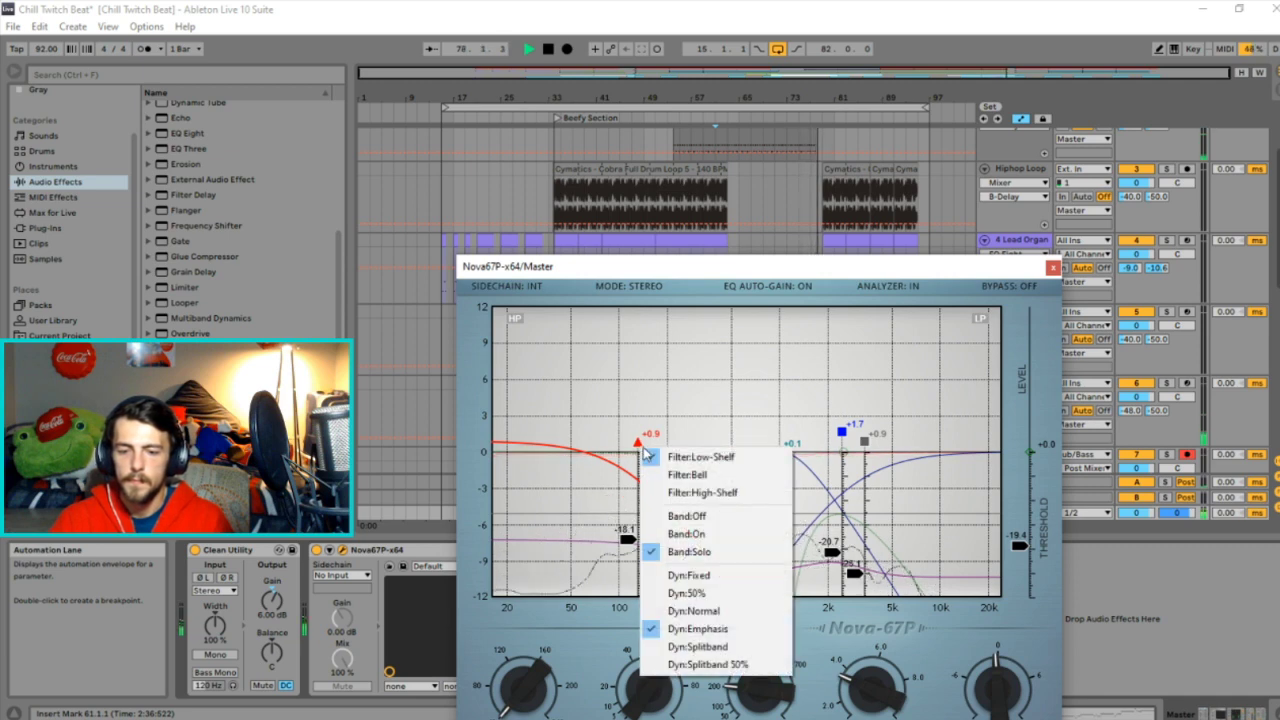
{"action": "left_click", "coordinate": [672, 534]}
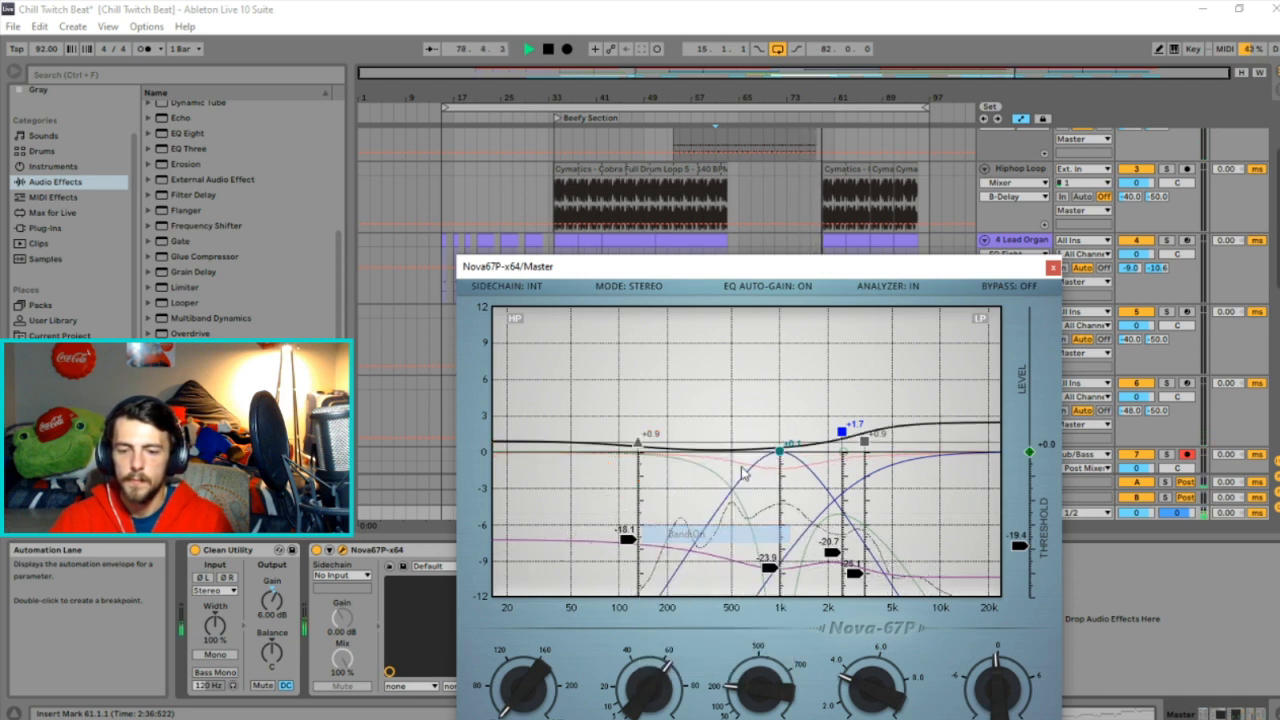
Solo the mid bell band, set it to +0.3 dB near 730 Hz with a -21.7 threshold, and take it out of solo.
{"action": "right_click", "coordinate": [781, 453]}
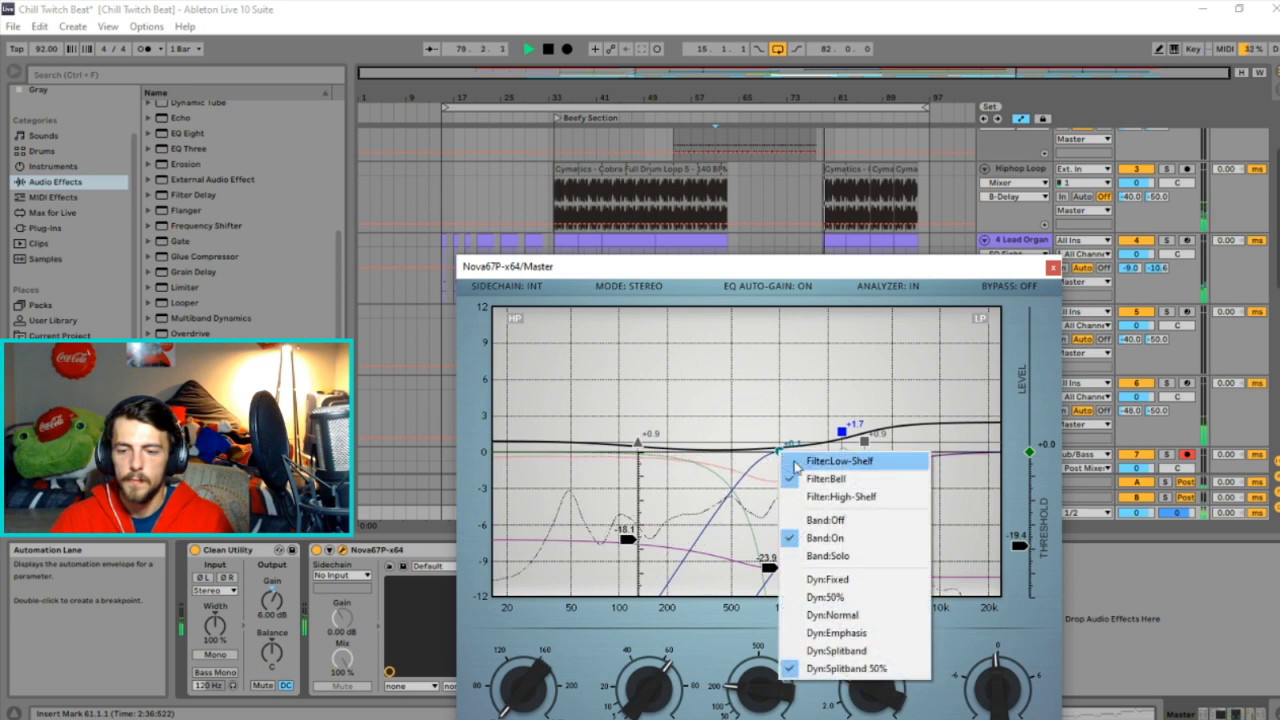
{"action": "left_click", "coordinate": [842, 552]}
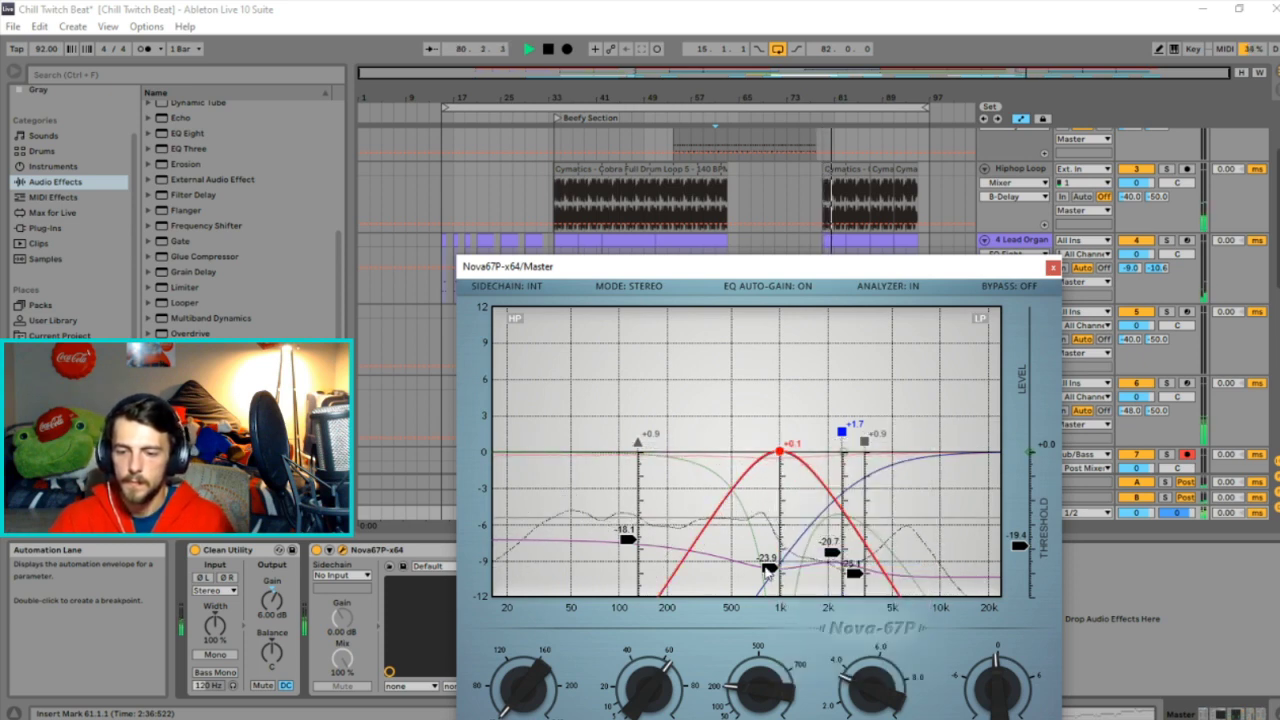
{"action": "left_click_drag", "start_coordinate": [768, 568], "coordinate": [771, 518]}
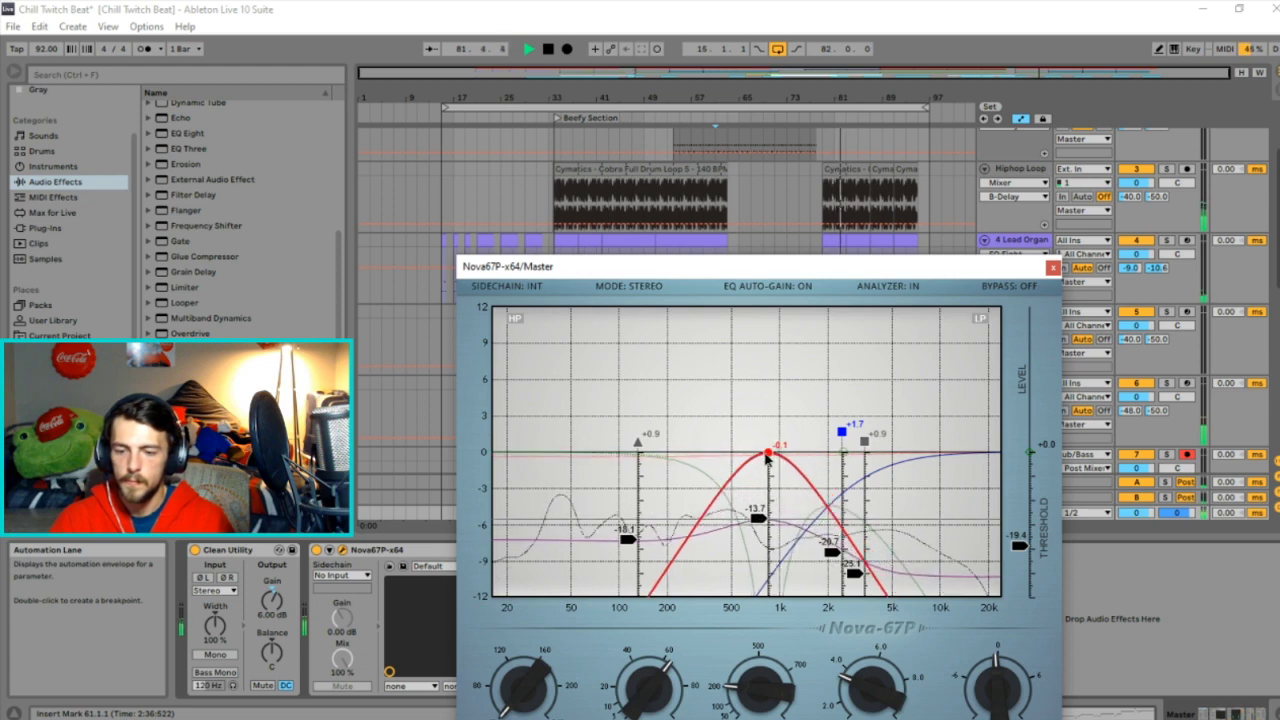
{"action": "mouse_move", "coordinate": [780, 453]}
{"action": "left_mouse_down"}
{"action": "mouse_move", "coordinate": [730, 457]}
{"action": "mouse_move", "coordinate": [765, 450]}
{"action": "left_mouse_up"}
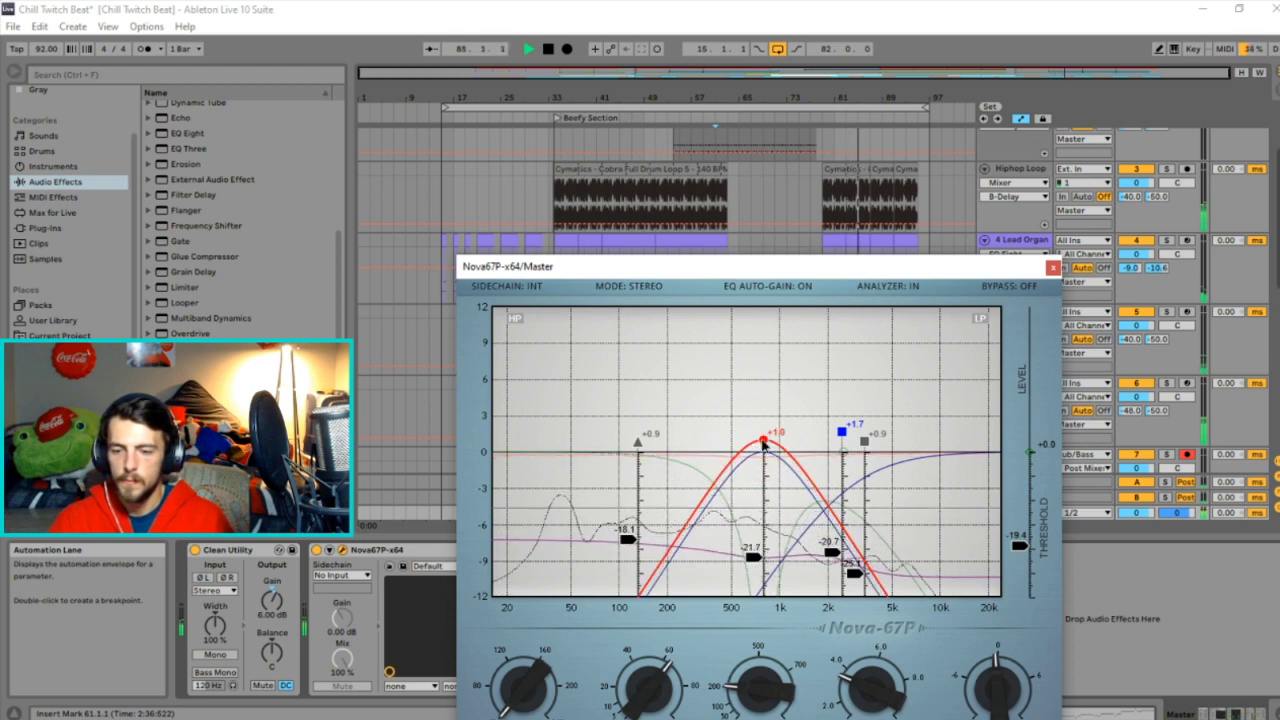
{"action": "mouse_move", "coordinate": [763, 441]}
{"action": "left_mouse_down"}
{"action": "mouse_move", "coordinate": [760, 309]}
{"action": "mouse_move", "coordinate": [765, 572]}
{"action": "mouse_move", "coordinate": [762, 390]}
{"action": "mouse_move", "coordinate": [763, 428]}
{"action": "left_mouse_up"}
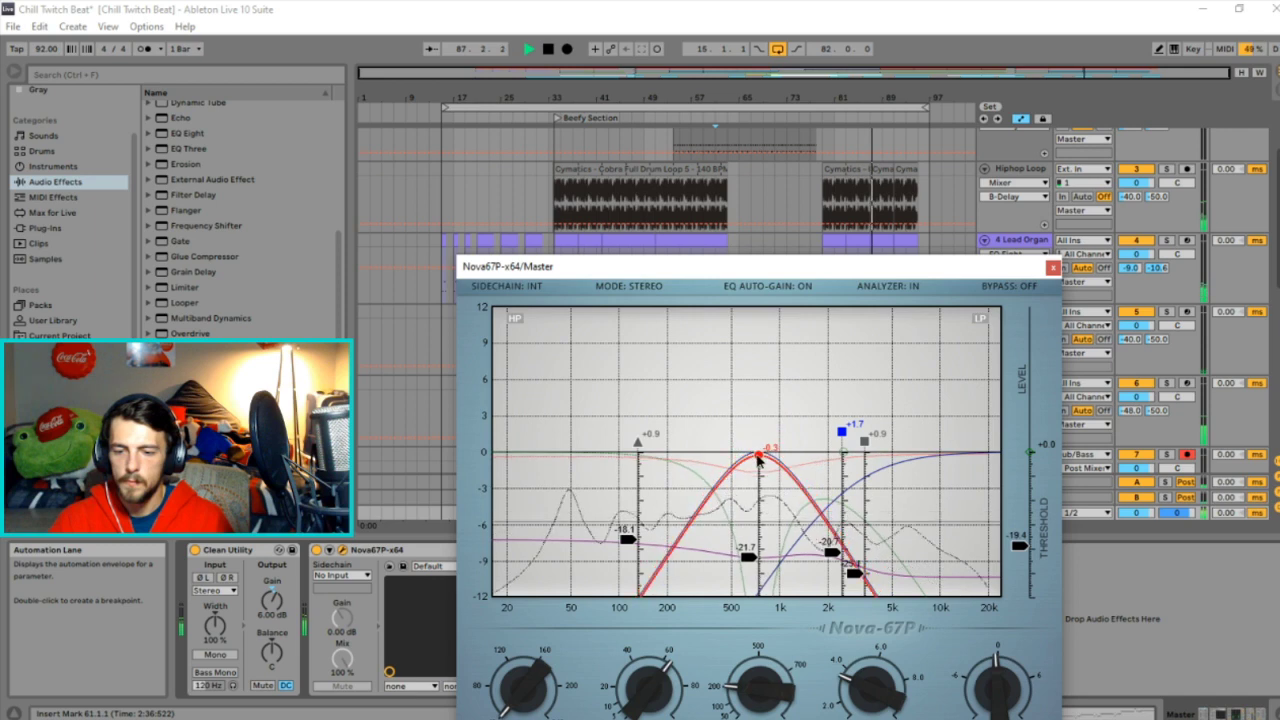
{"action": "right_click", "coordinate": [845, 434]}
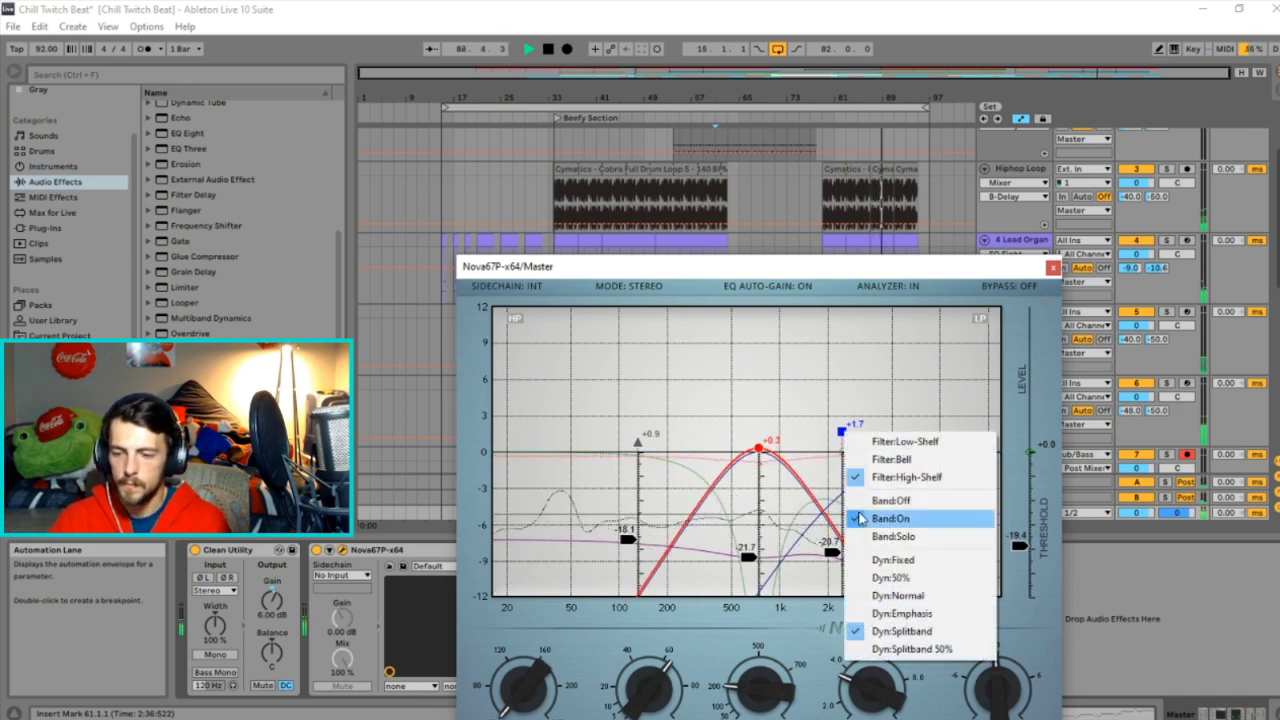
{"action": "right_click", "coordinate": [762, 452]}
{"action": "left_click", "coordinate": [808, 535]}
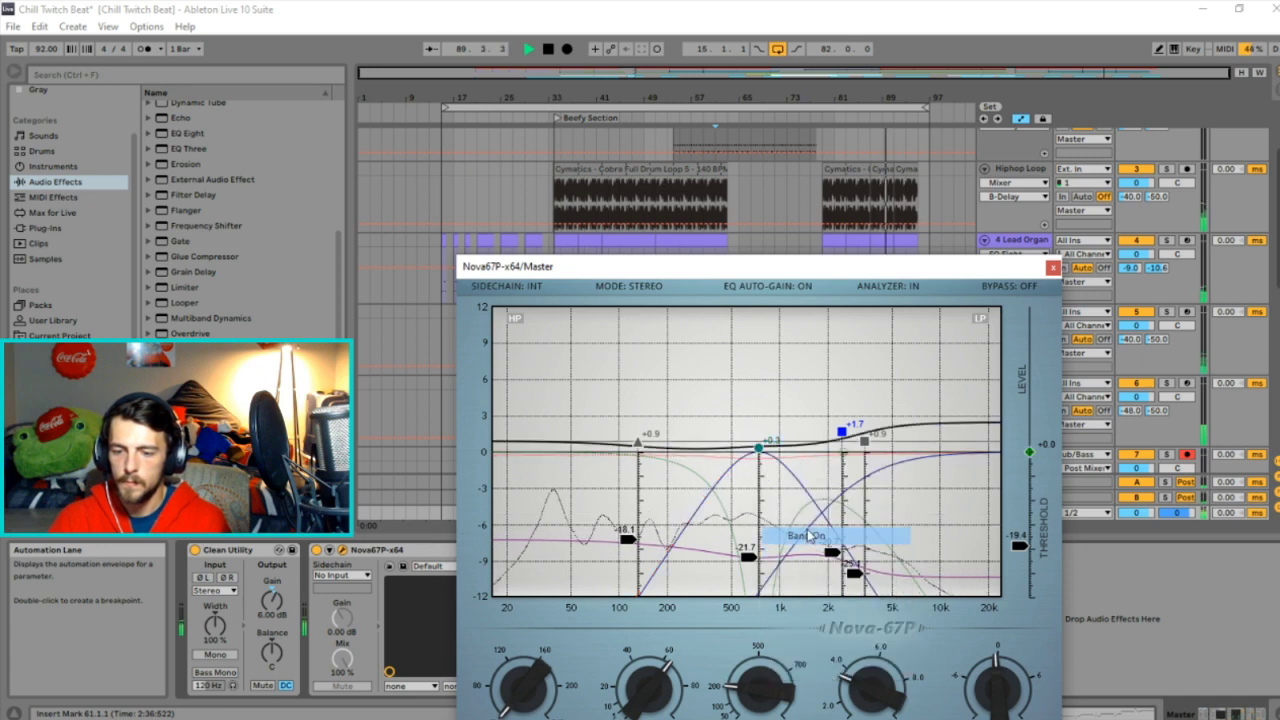
Solo the 1.7 dB high shelf, lower it to about -3.2 dB with a -9.2 threshold, and set the wideband threshold to -18.5.
{"action": "right_click", "coordinate": [845, 431]}
{"action": "left_click", "coordinate": [895, 535]}
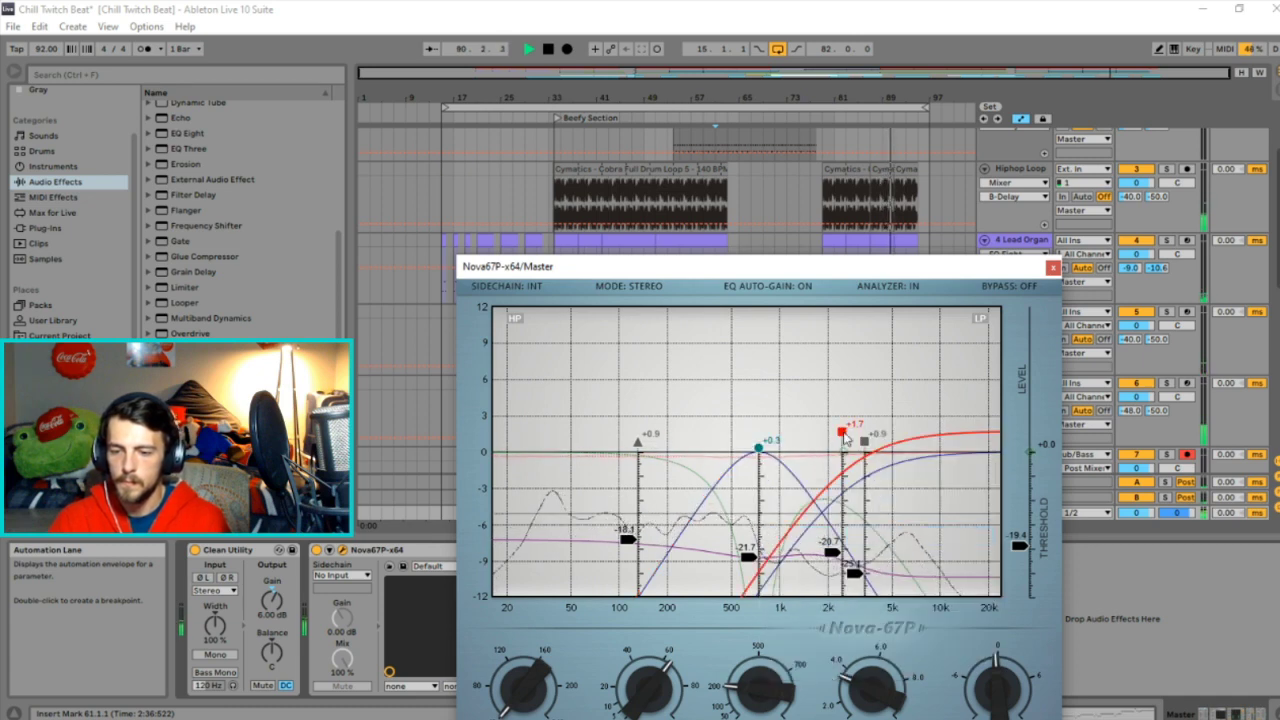
{"action": "left_click_drag", "start_coordinate": [843, 434], "coordinate": [847, 501]}
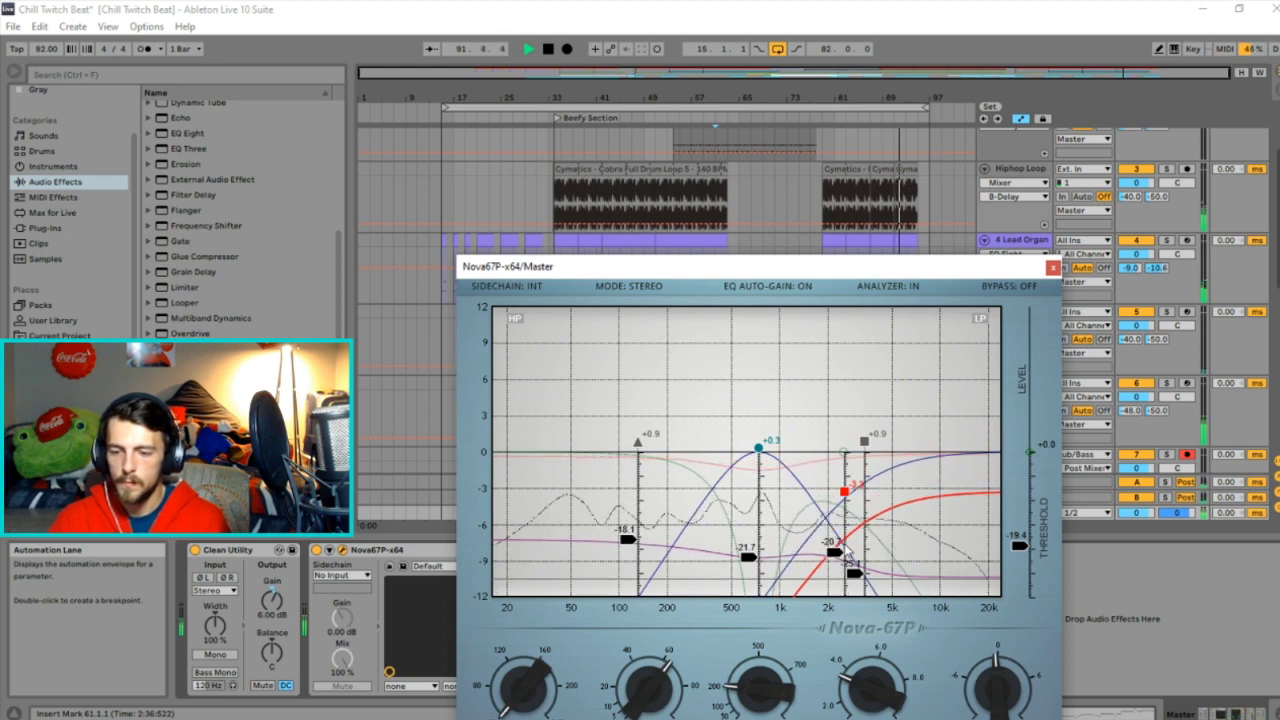
{"action": "mouse_move", "coordinate": [833, 552]}
{"action": "left_mouse_down"}
{"action": "mouse_move", "coordinate": [838, 575]}
{"action": "mouse_move", "coordinate": [843, 504]}
{"action": "left_mouse_up"}
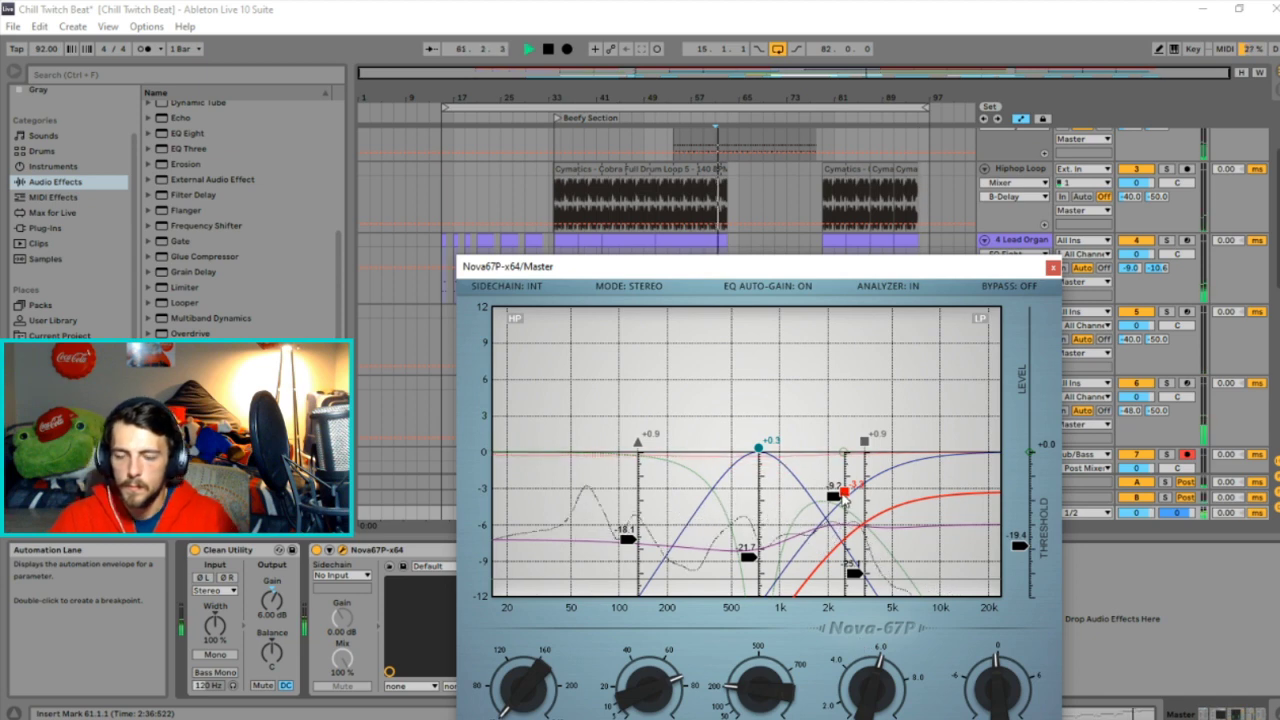
{"action": "left_click_drag", "start_coordinate": [846, 278], "coordinate": [813, 248]}
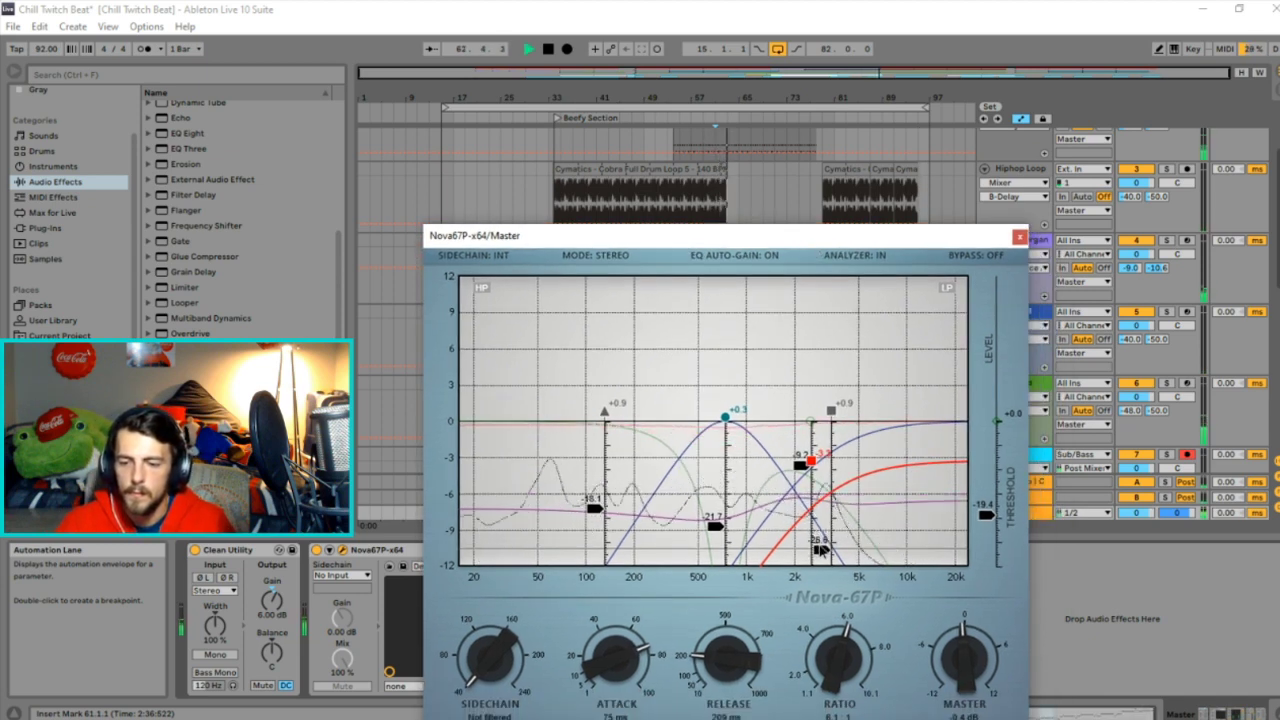
{"action": "mouse_move", "coordinate": [985, 514]}
{"action": "left_mouse_down"}
{"action": "mouse_move", "coordinate": [990, 497]}
{"action": "mouse_move", "coordinate": [988, 513]}
{"action": "left_mouse_up"}
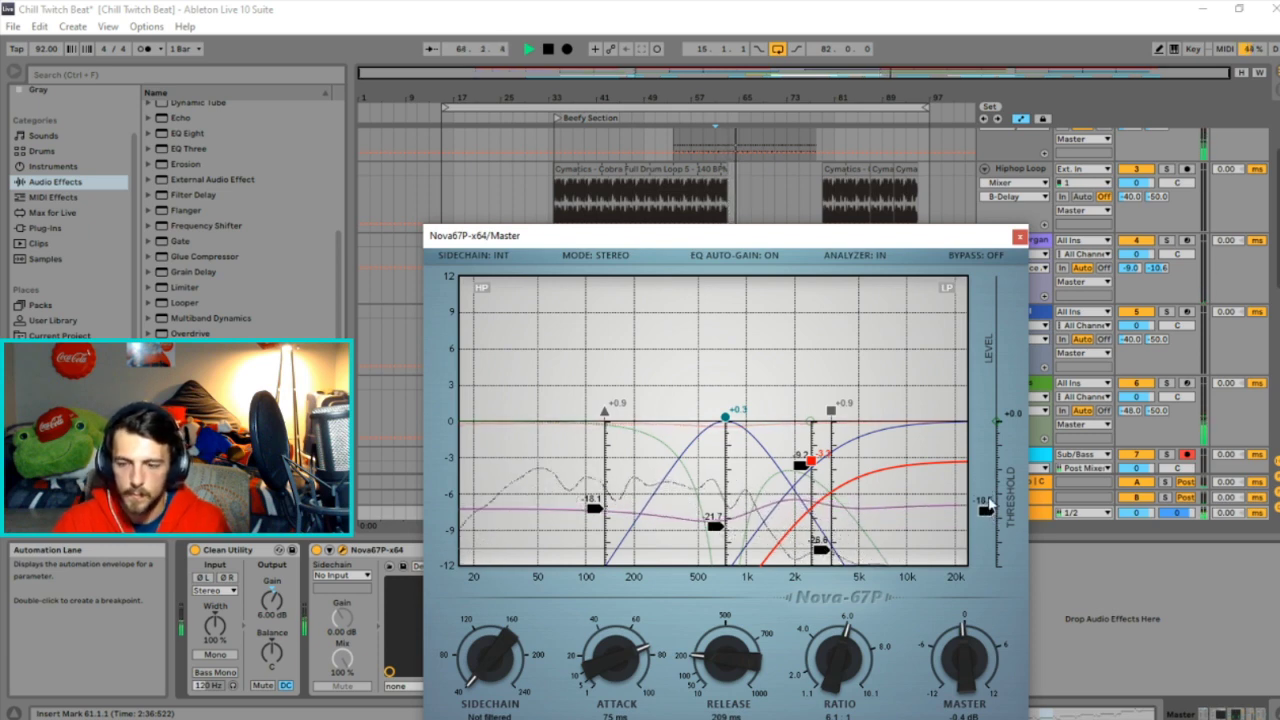
Play the song from about bar 82 and convert the Master's soloed high shelf into a boosted bell.
{"action": "left_click", "coordinate": [780, 200]}
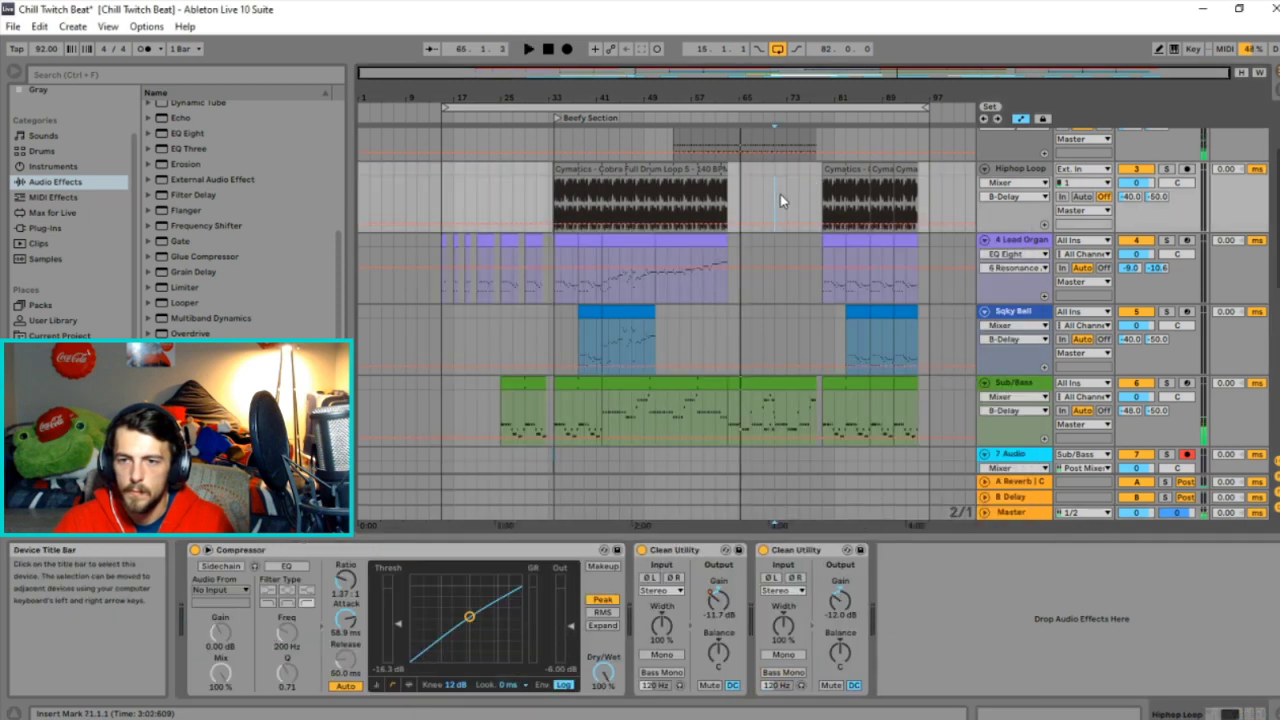
{"action": "left_click", "coordinate": [843, 206]}
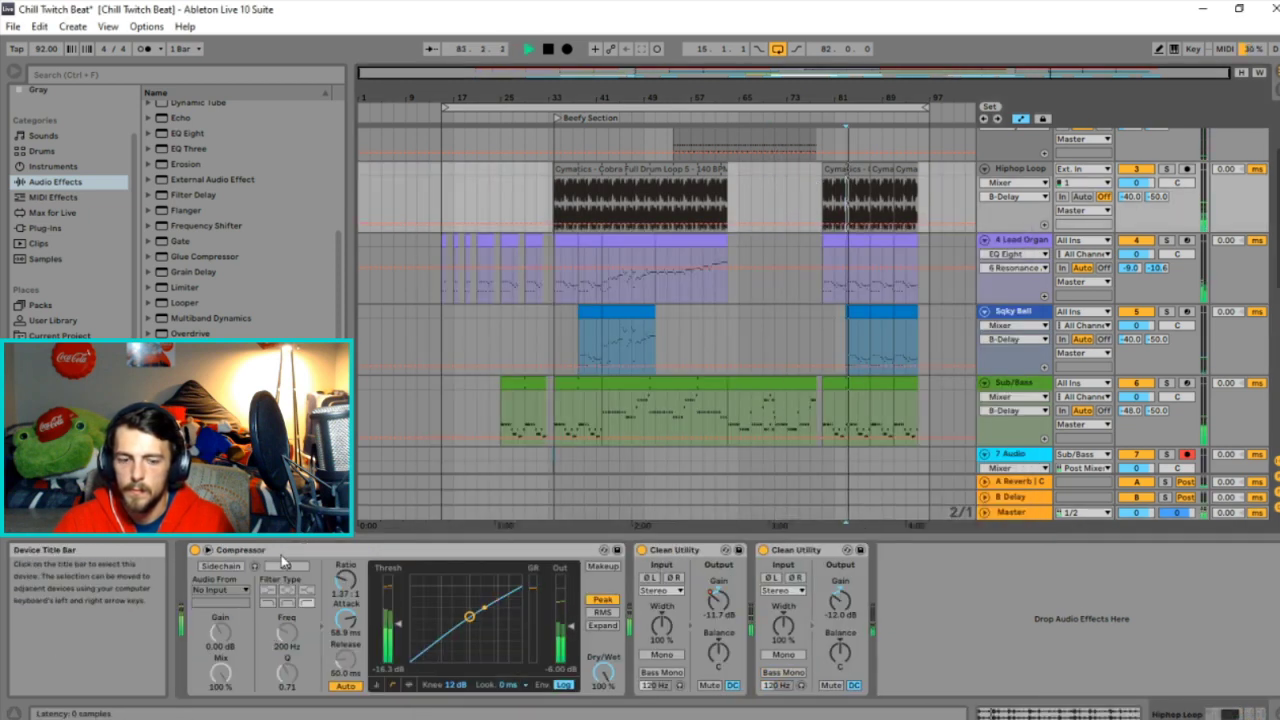
{"action": "left_click", "coordinate": [1010, 512]}
{"action": "left_click_drag", "start_coordinate": [812, 458], "coordinate": [813, 388]}
{"action": "right_click", "coordinate": [813, 388]}
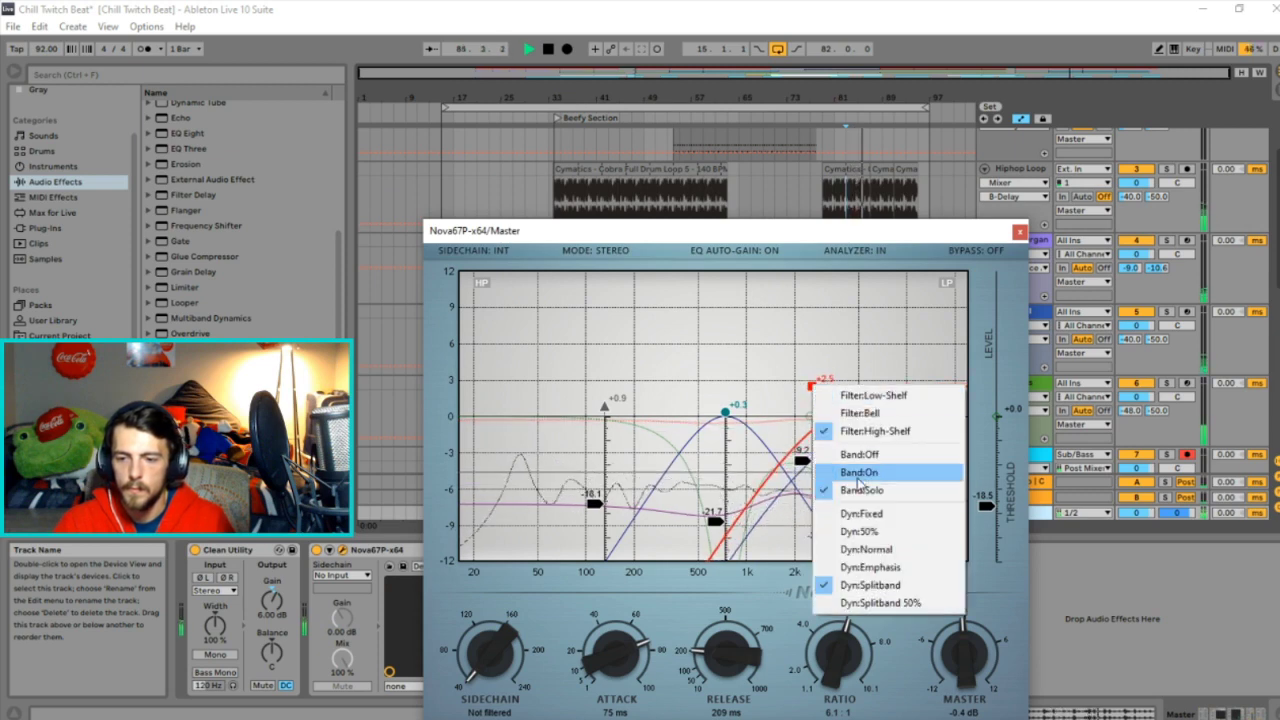
{"action": "left_click", "coordinate": [855, 413]}
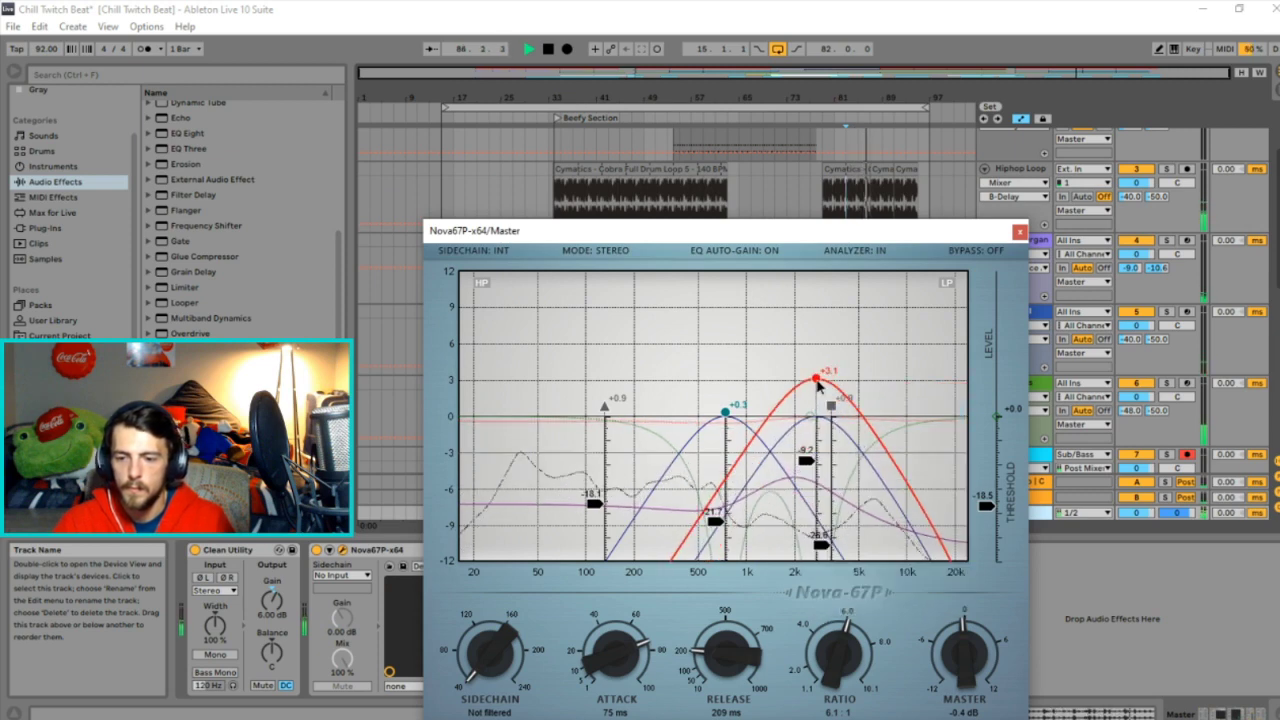
Set the soloed bell to -1.7 dB near 2 kHz, with thresholds of -20.2, -16.2 and -25.2 on the three lowest bands.
{"action": "left_click_drag", "start_coordinate": [815, 393], "coordinate": [793, 383]}
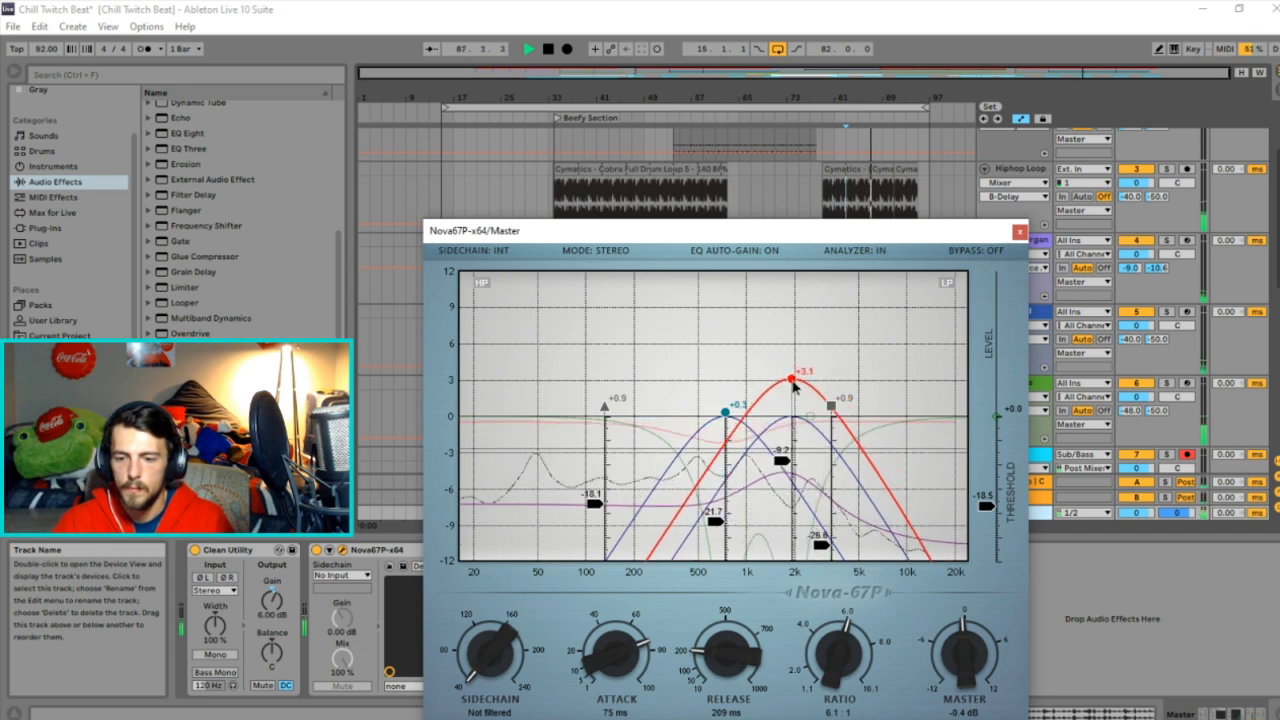
{"action": "left_click_drag", "start_coordinate": [781, 461], "coordinate": [788, 556]}
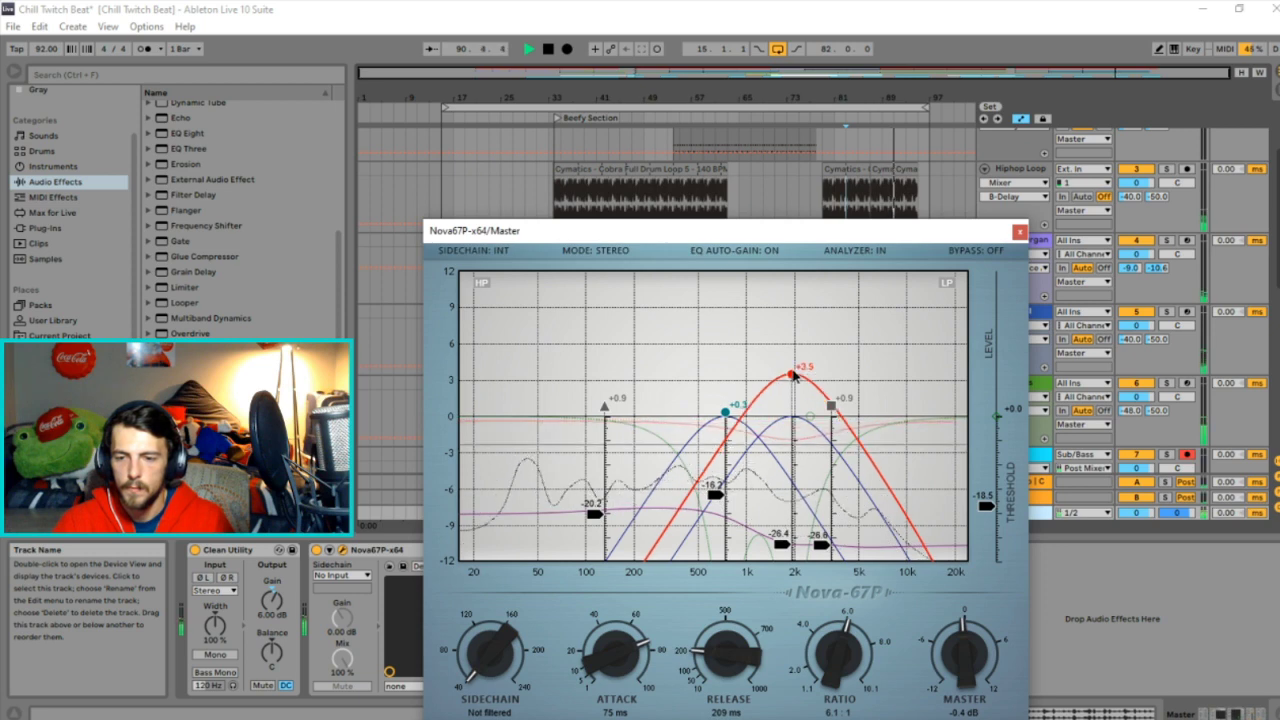
{"action": "left_click_drag", "start_coordinate": [792, 374], "coordinate": [793, 446]}
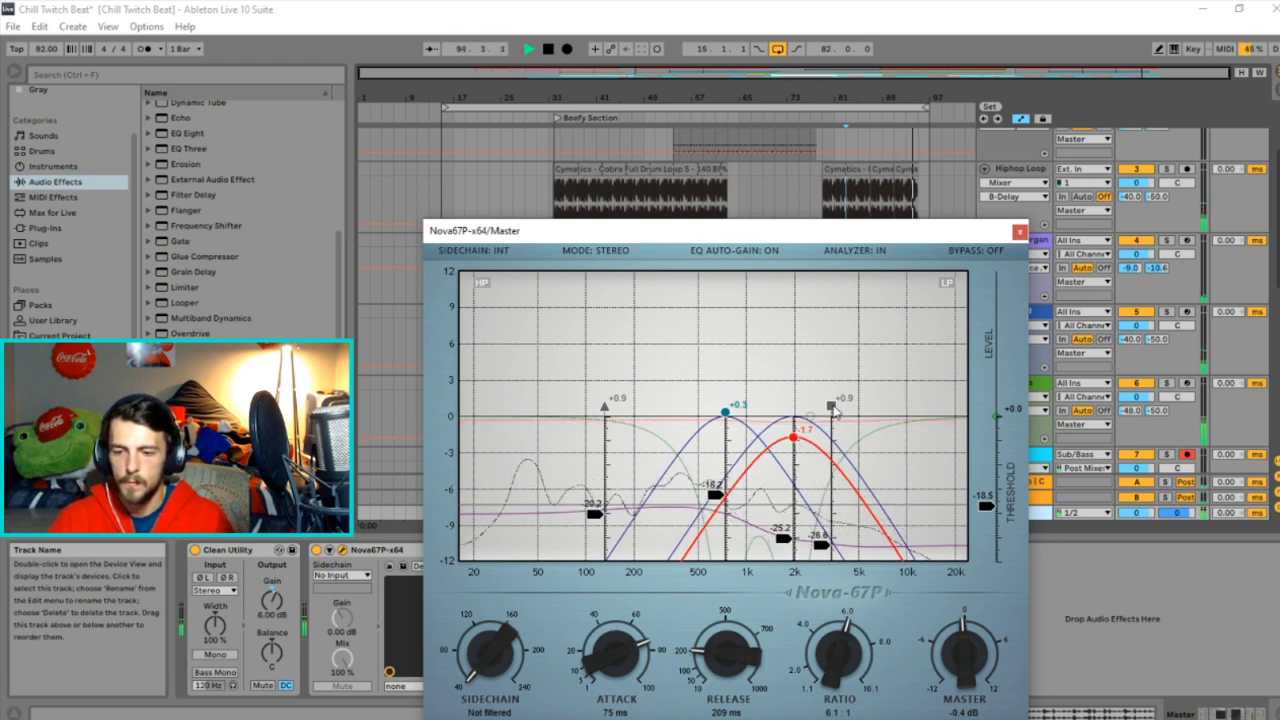
Move the 0.9 dB high shelf to about 5 kHz.
{"action": "right_click", "coordinate": [862, 423]}
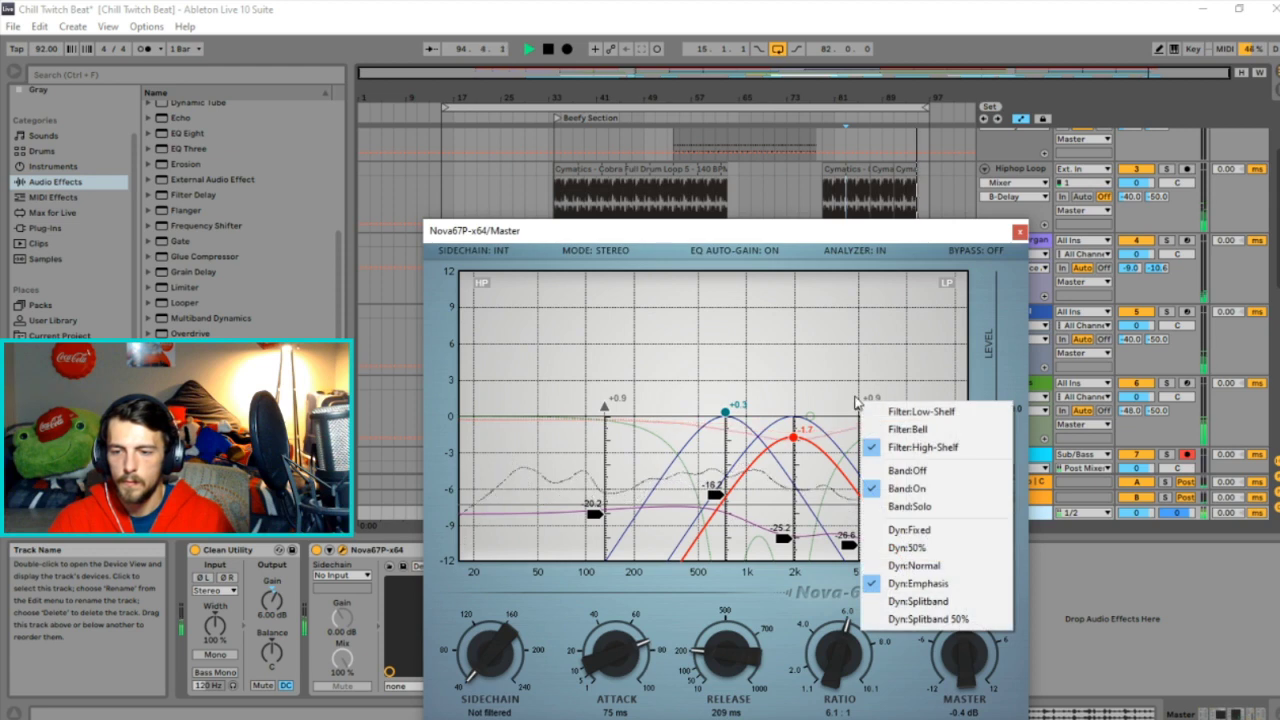
{"action": "left_click", "coordinate": [860, 545]}
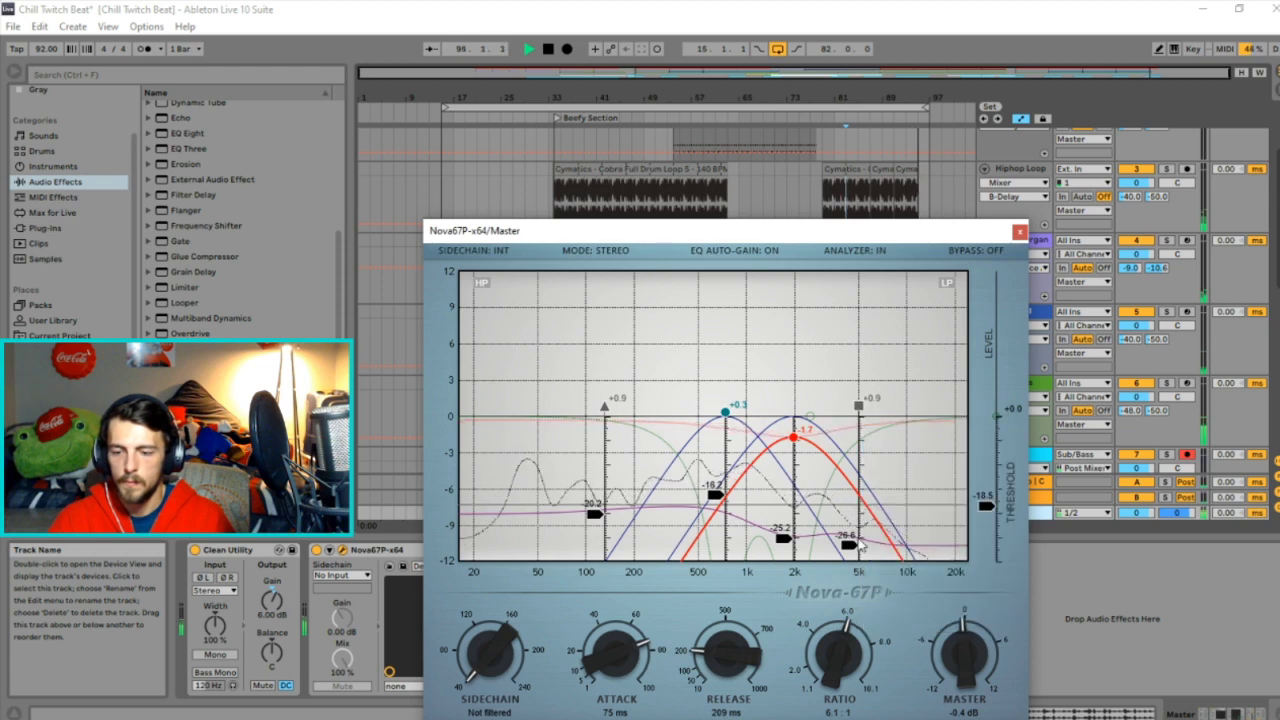
{"action": "right_click", "coordinate": [795, 441]}
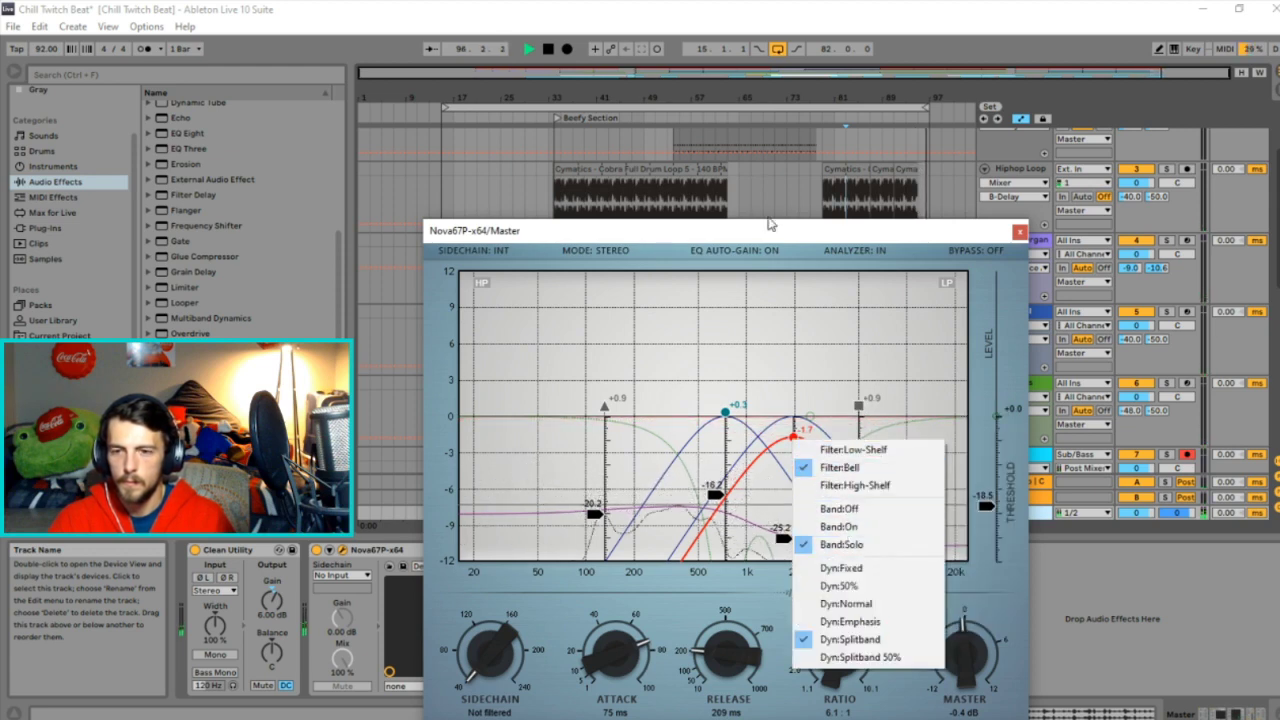
{"action": "key", "text": "Escape"}
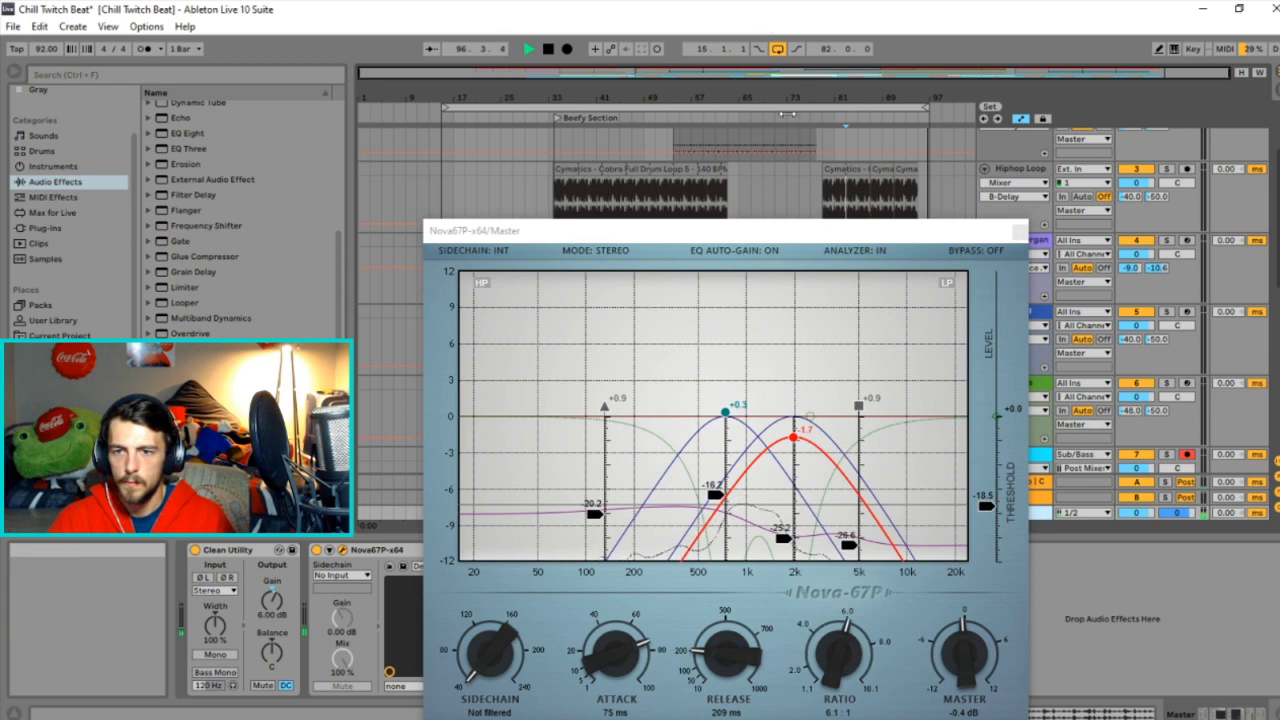
Play the song from about bar 44 and take the Master's 2 kHz bell out of solo.
{"action": "left_click", "coordinate": [625, 203]}
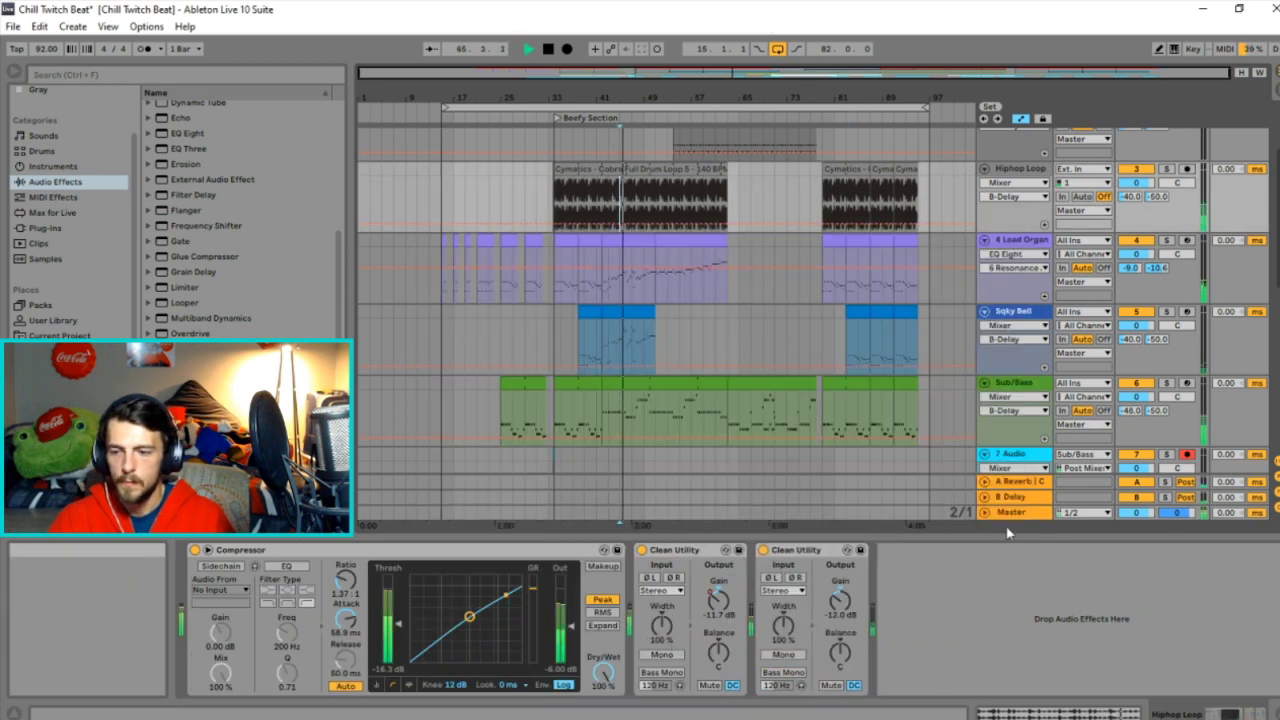
{"action": "left_click", "coordinate": [1011, 514]}
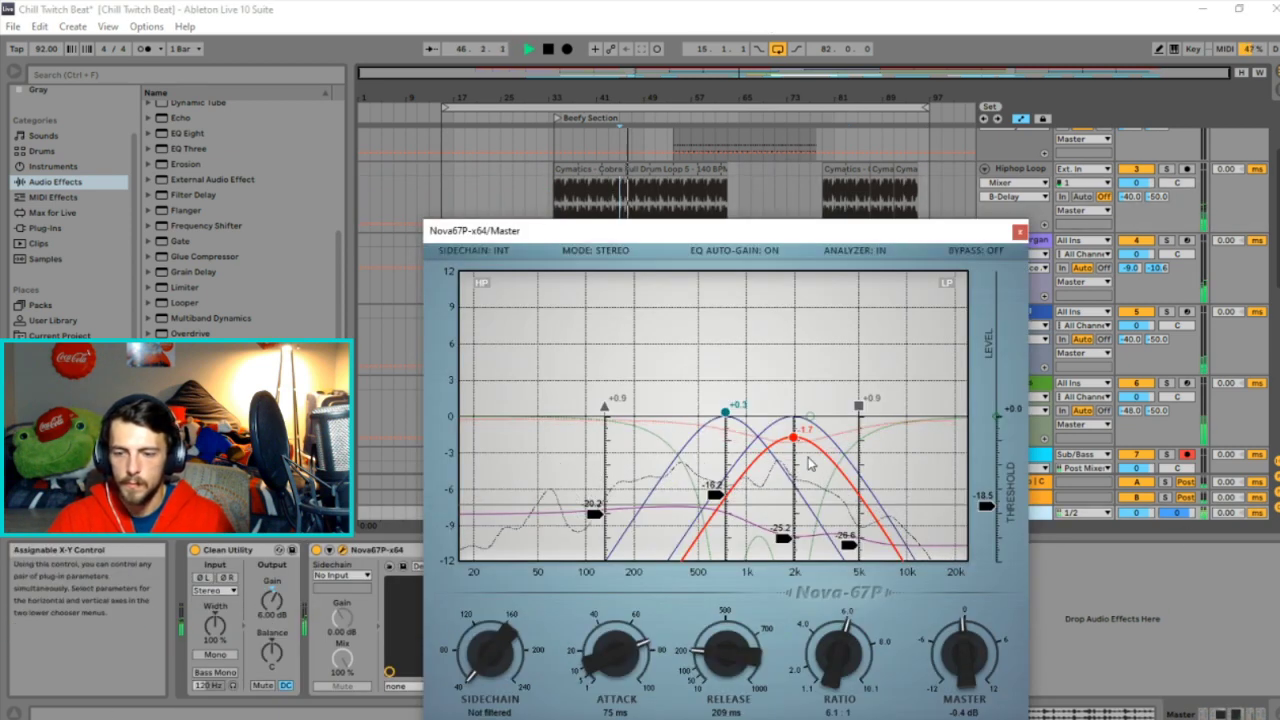
{"action": "right_click", "coordinate": [800, 445]}
{"action": "left_click", "coordinate": [851, 526]}
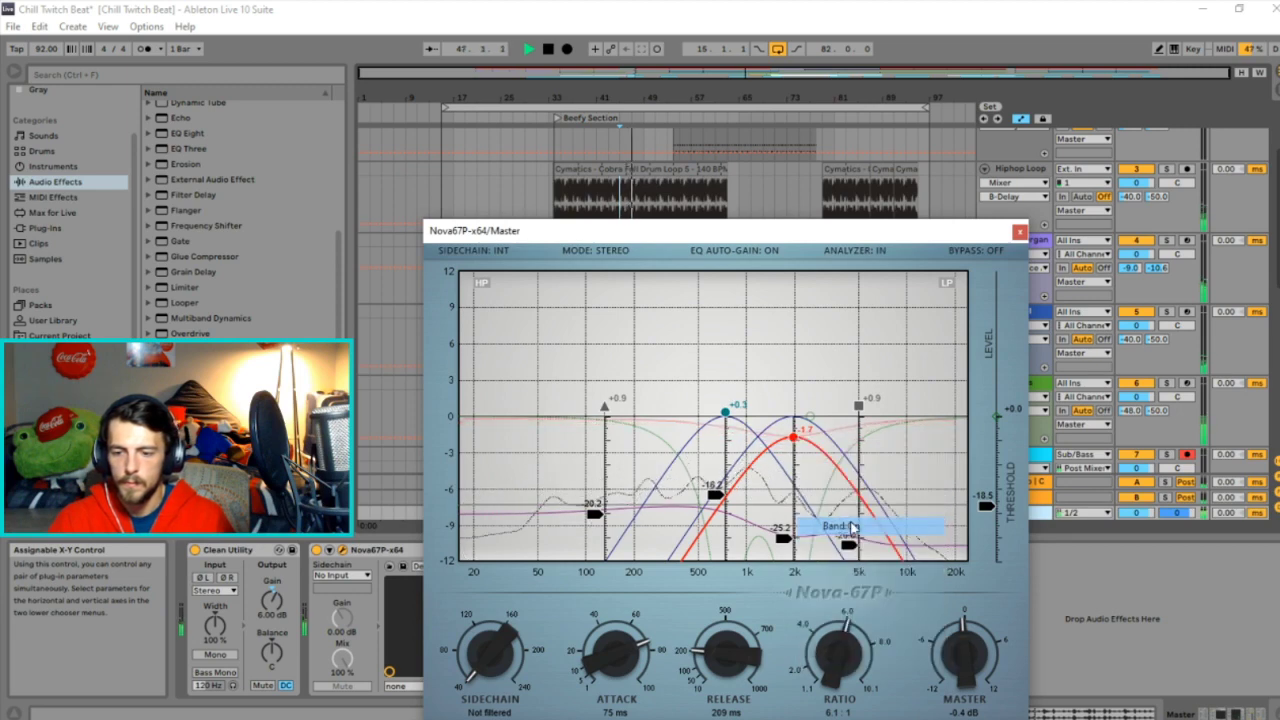
Solo the 0.9 dB high shelf and boost it to +3.6 dB near 1.6 kHz with a -16.2 threshold.
{"action": "right_click", "coordinate": [860, 408]}
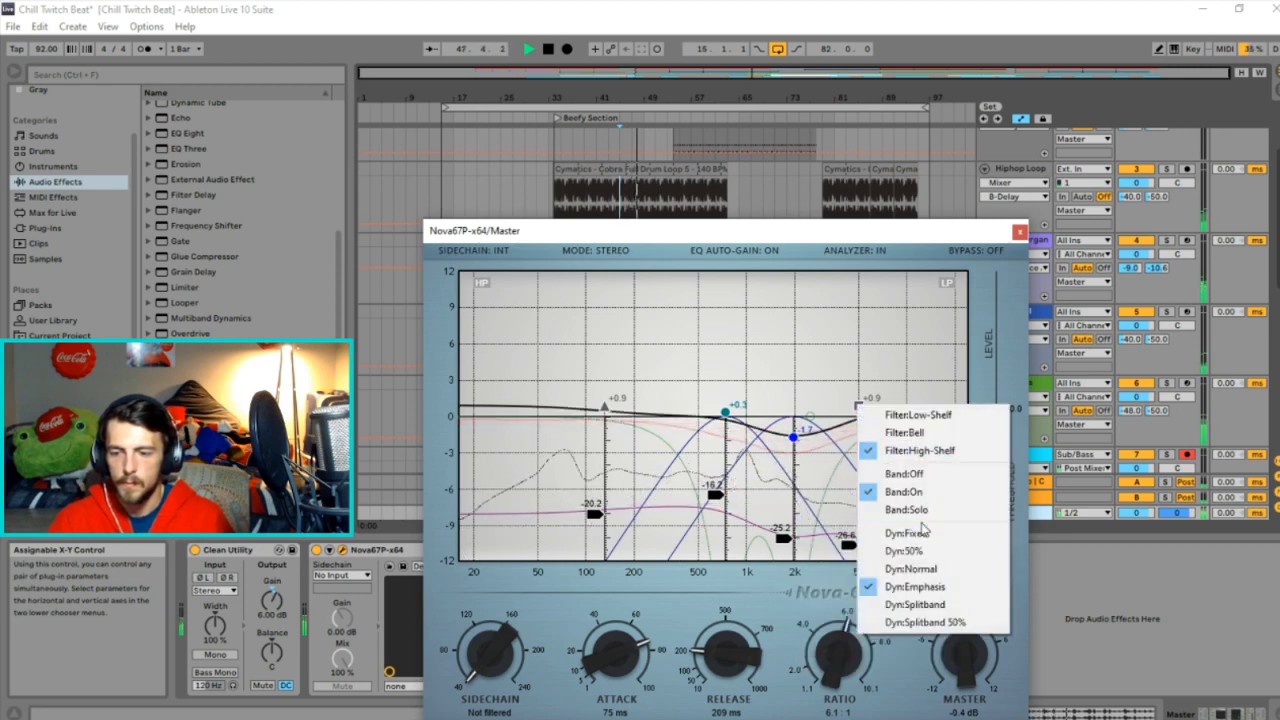
{"action": "left_click", "coordinate": [918, 492]}
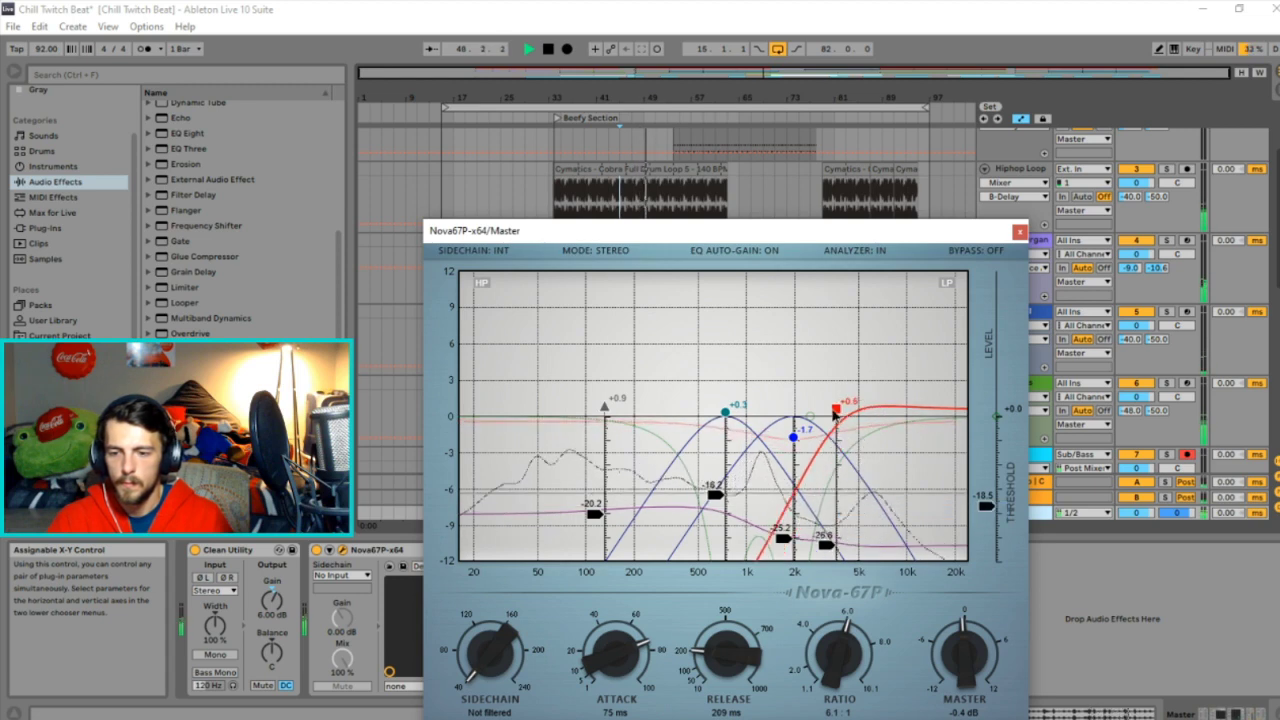
{"action": "left_click_drag", "start_coordinate": [819, 396], "coordinate": [776, 377]}
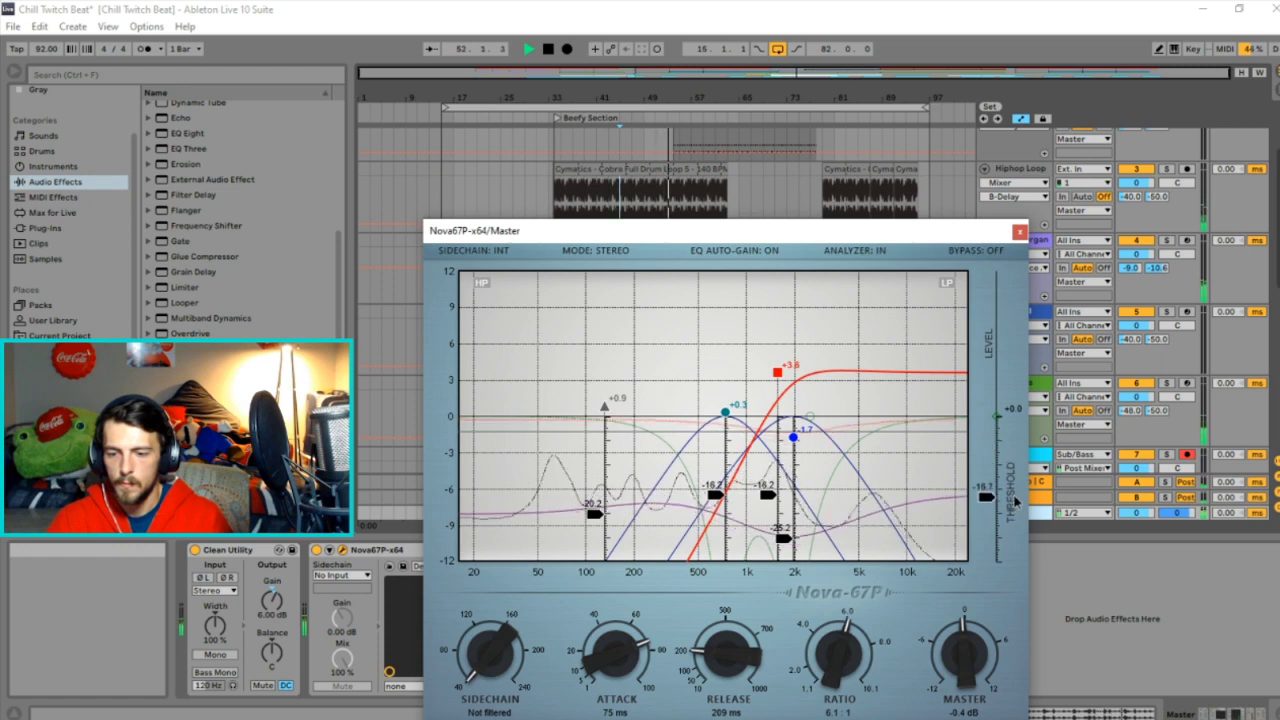
Set the wideband threshold to -14.5 and take the 3.6 dB high shelf out of solo.
{"action": "left_click_drag", "start_coordinate": [1015, 500], "coordinate": [1022, 492]}
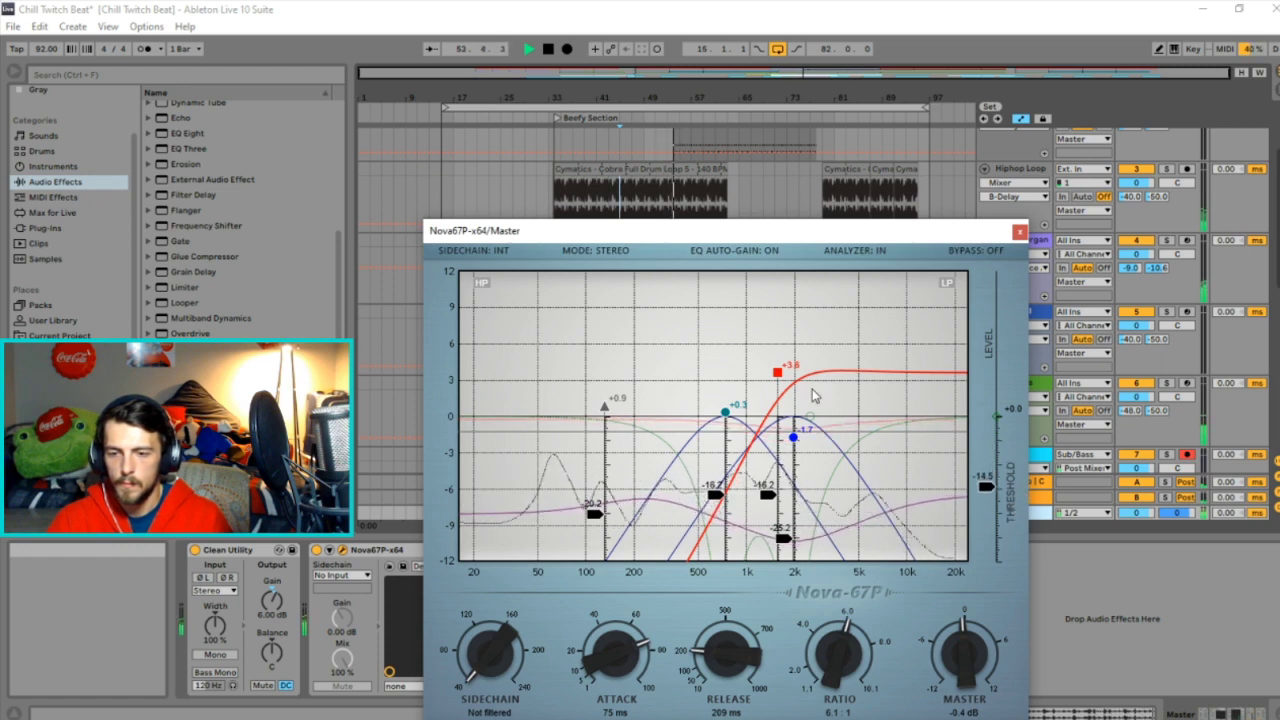
{"action": "right_click", "coordinate": [777, 372]}
{"action": "left_click", "coordinate": [830, 457]}
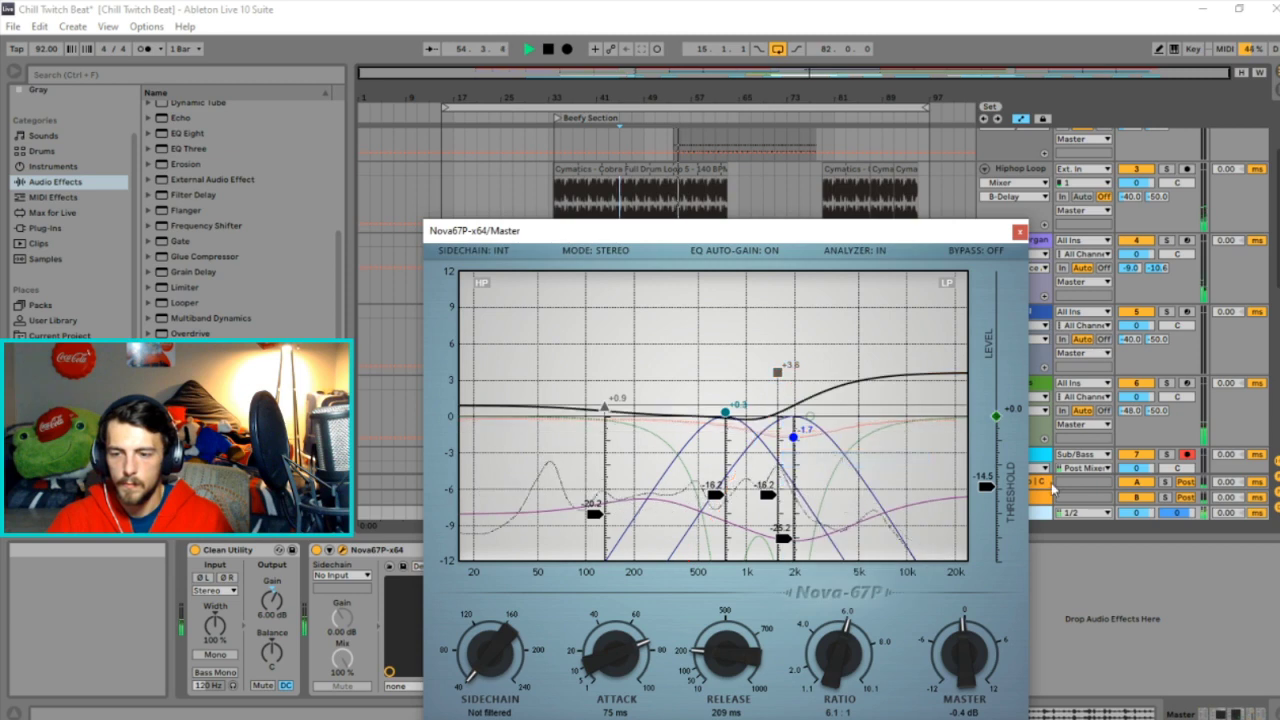
Set Nova-67P's high shelf to +2.8, the teal bell to -0.1, wideband threshold to -20.5, ratio to 4.8:1 and master gain to 6.2 dB.
{"action": "left_click_drag", "start_coordinate": [780, 378], "coordinate": [724, 425]}
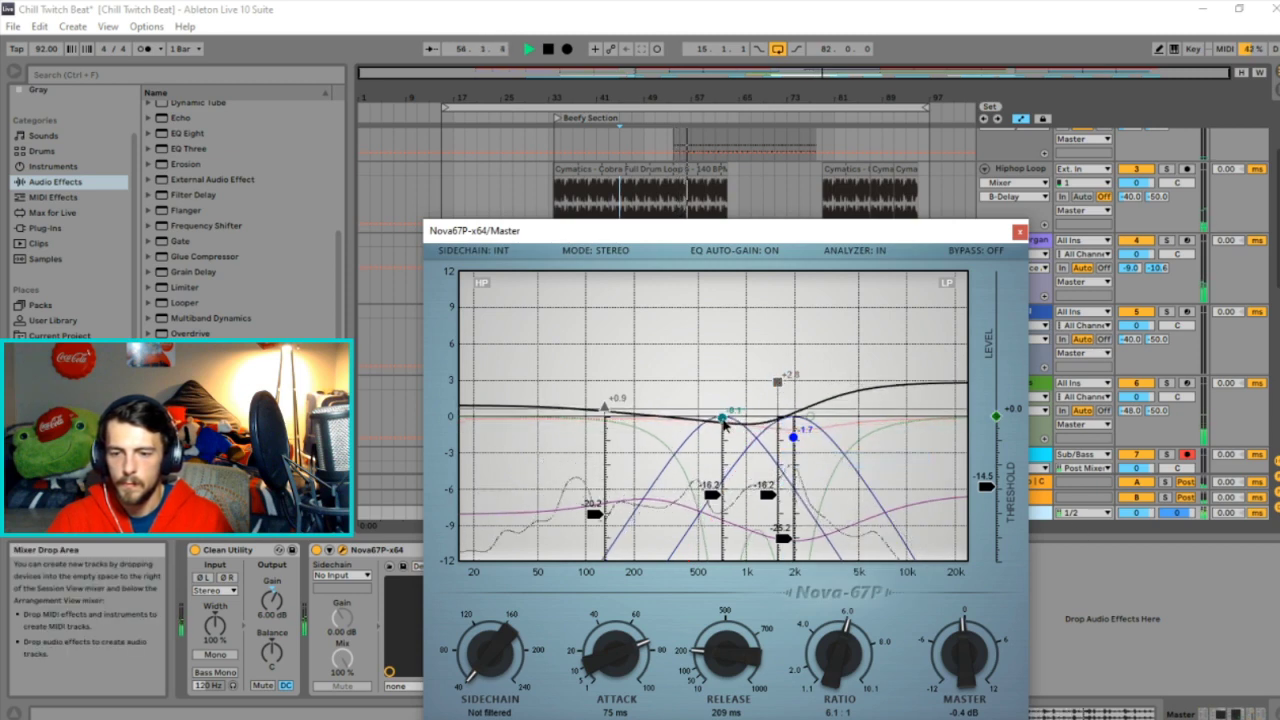
{"action": "left_click_drag", "start_coordinate": [987, 487], "coordinate": [990, 518]}
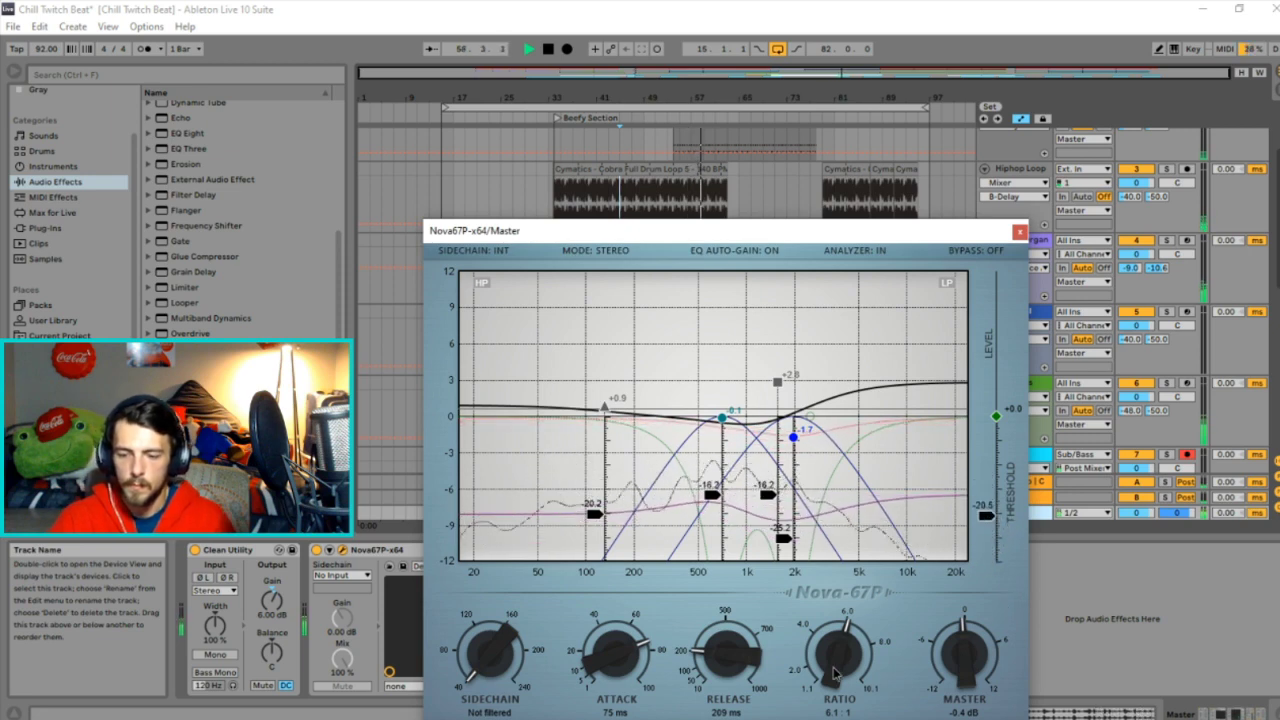
{"action": "left_click_drag", "start_coordinate": [835, 675], "coordinate": [835, 700]}
{"action": "left_click_drag", "start_coordinate": [952, 655], "coordinate": [965, 625]}
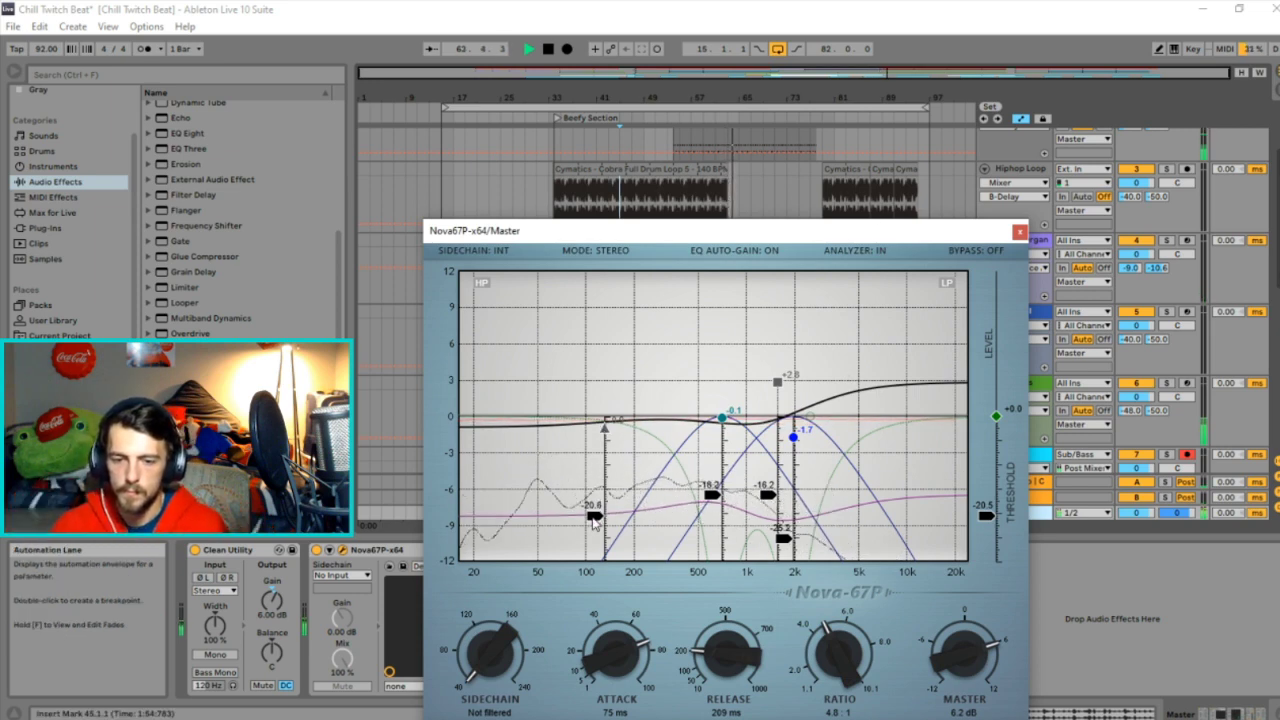
Lower the low shelf to -1.1 with a -21.1 threshold, audition it in solo, and close the Nova-67P window.
{"action": "right_click", "coordinate": [605, 433]}
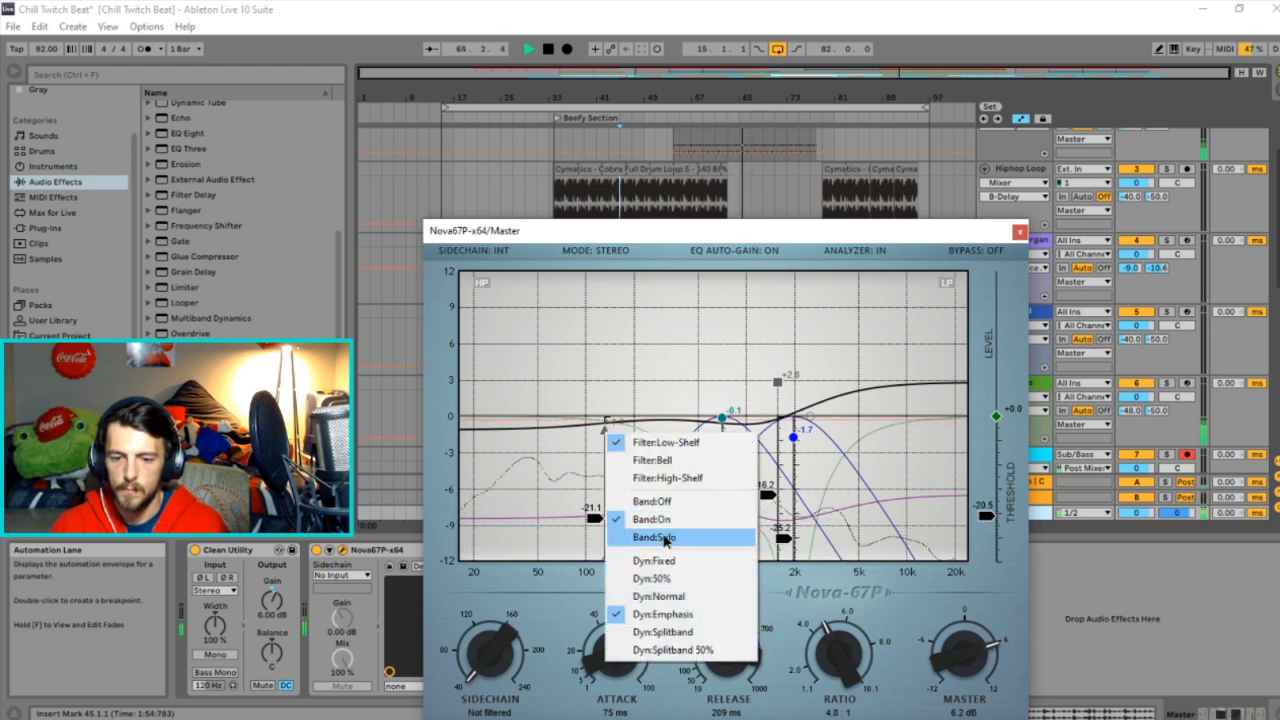
{"action": "left_click", "coordinate": [665, 539]}
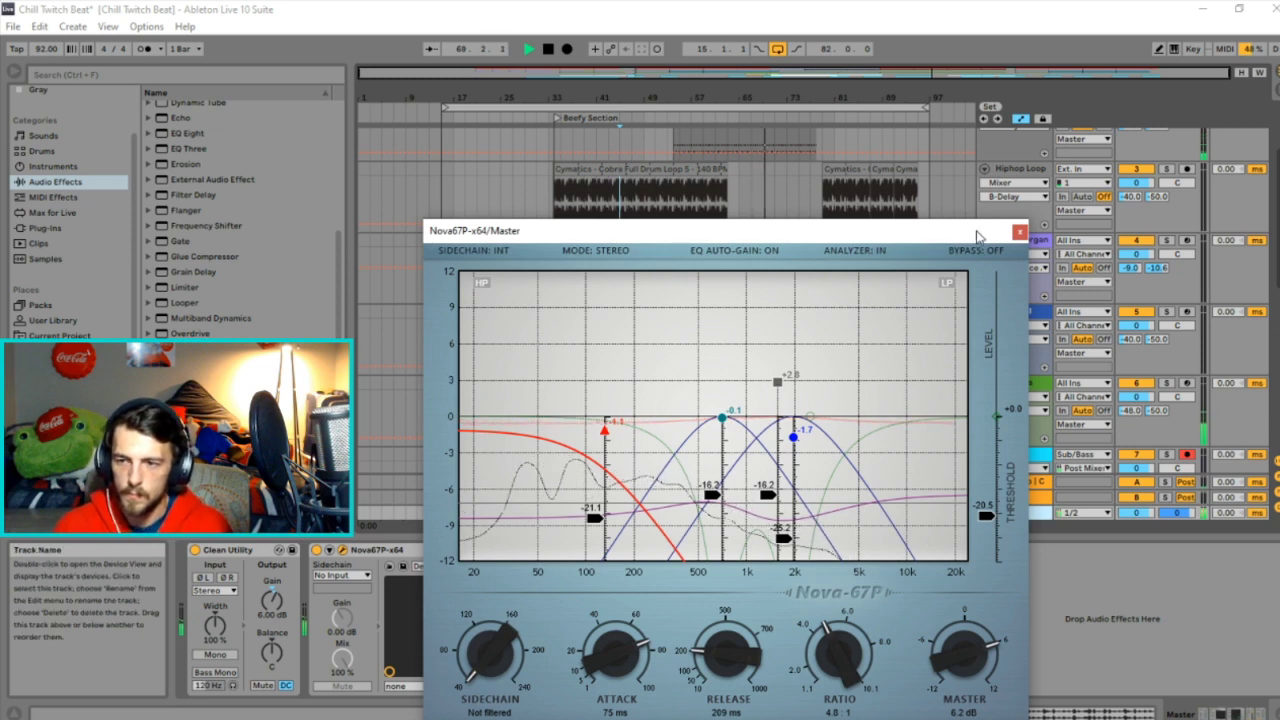
{"action": "right_click", "coordinate": [604, 430]}
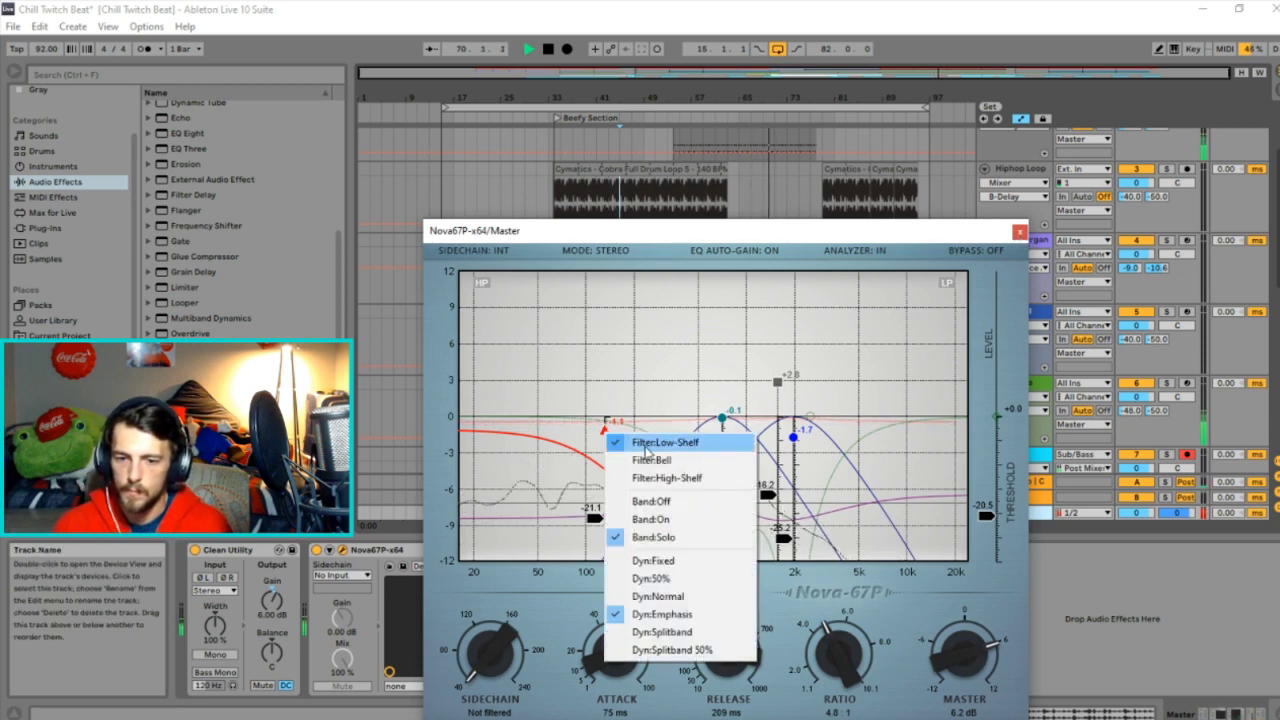
{"action": "left_click", "coordinate": [651, 501]}
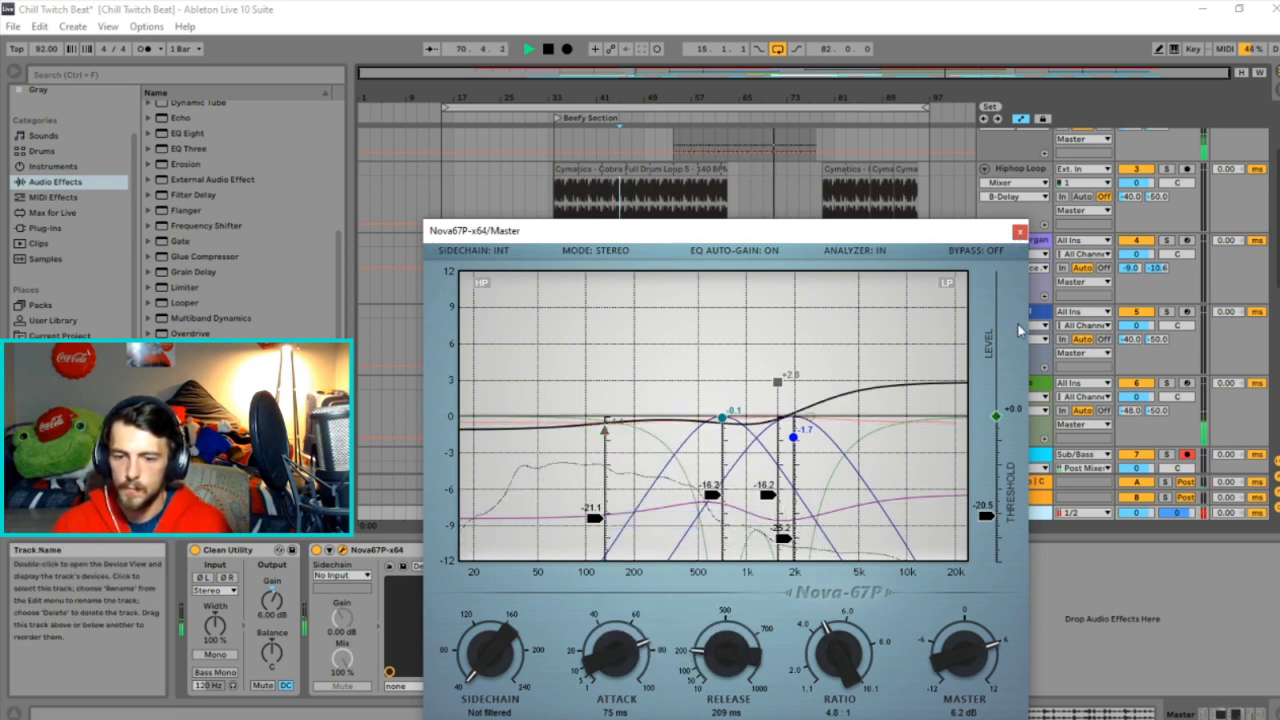
{"action": "left_click_drag", "start_coordinate": [778, 383], "coordinate": [778, 394]}
{"action": "left_click", "coordinate": [1019, 231]}
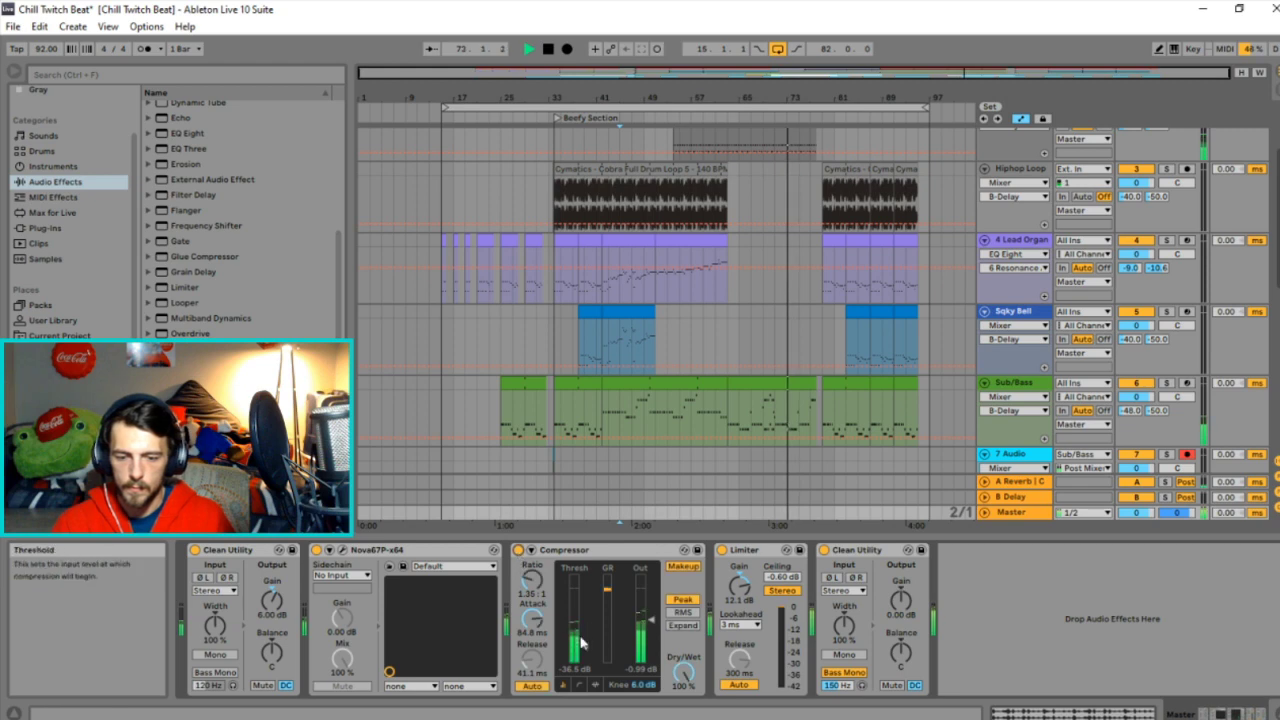
Set the Master Compressor's threshold to -23.2 dB and insert an EQ Eight between Nova-67P and the Compressor.
{"action": "left_click_drag", "start_coordinate": [580, 645], "coordinate": [575, 628]}
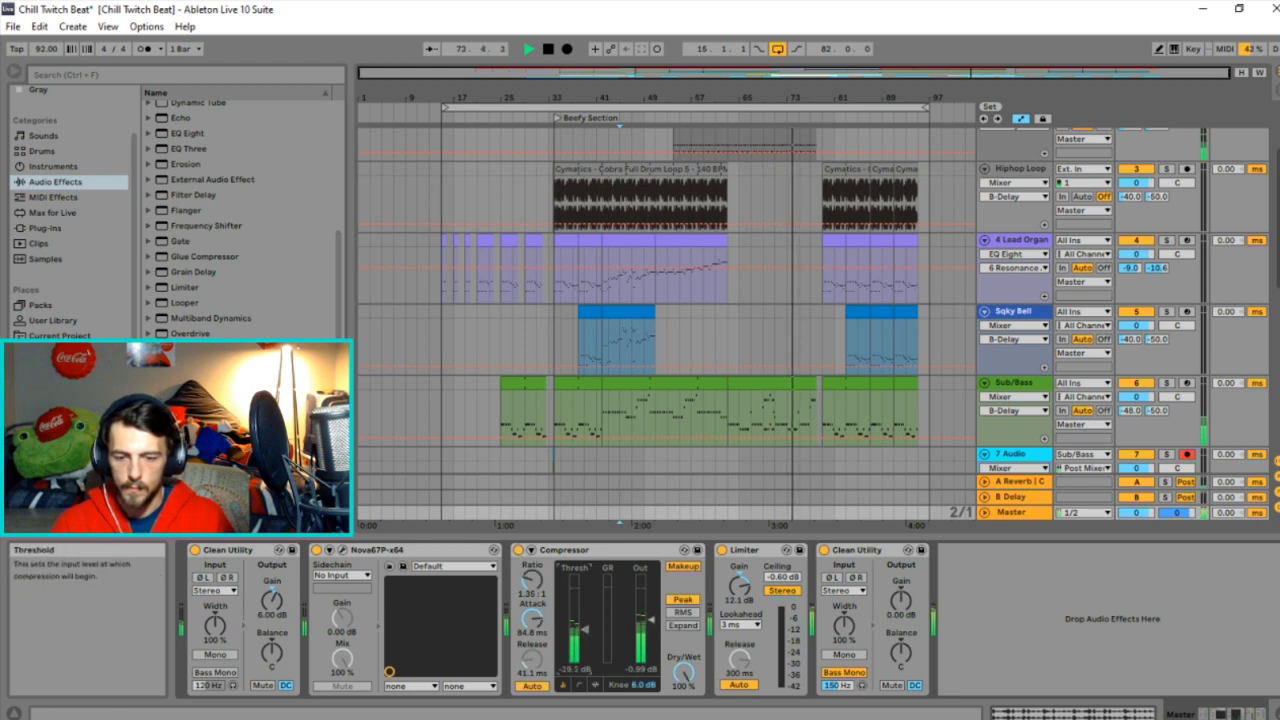
{"action": "scroll", "coordinate": [205, 164], "scroll_direction": "up", "scroll_amount": 3}
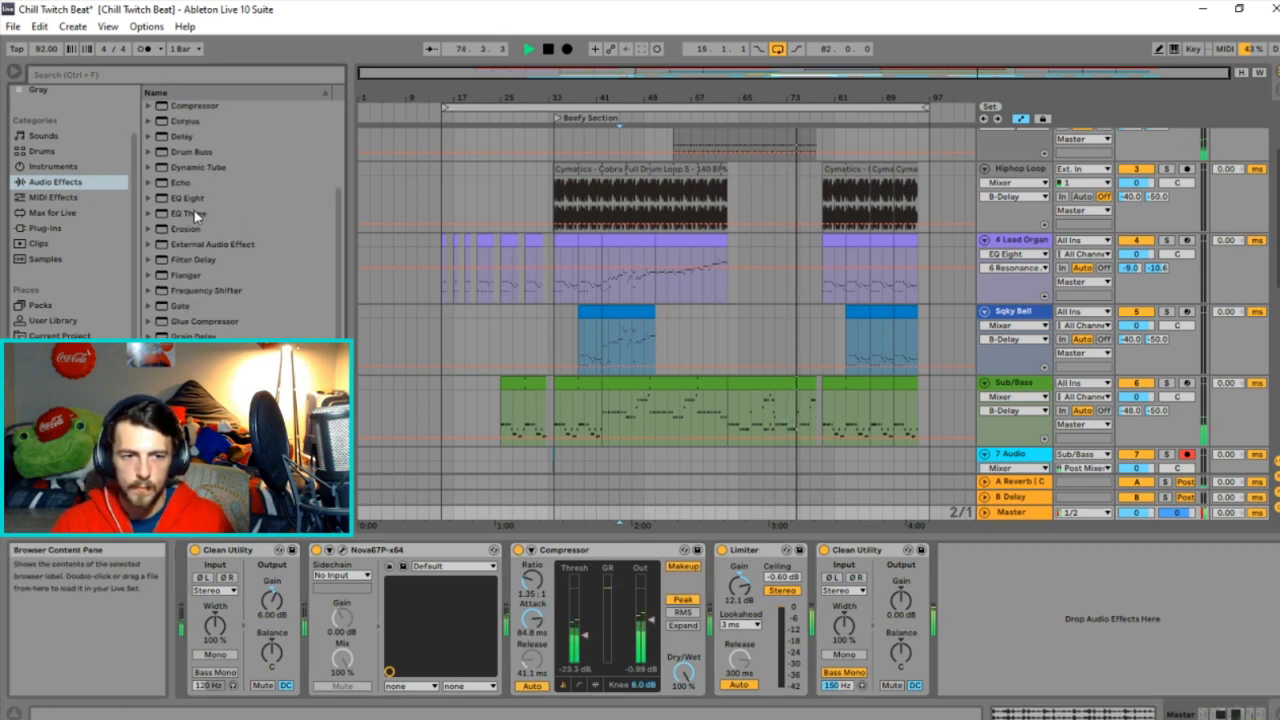
{"action": "left_click", "coordinate": [191, 199]}
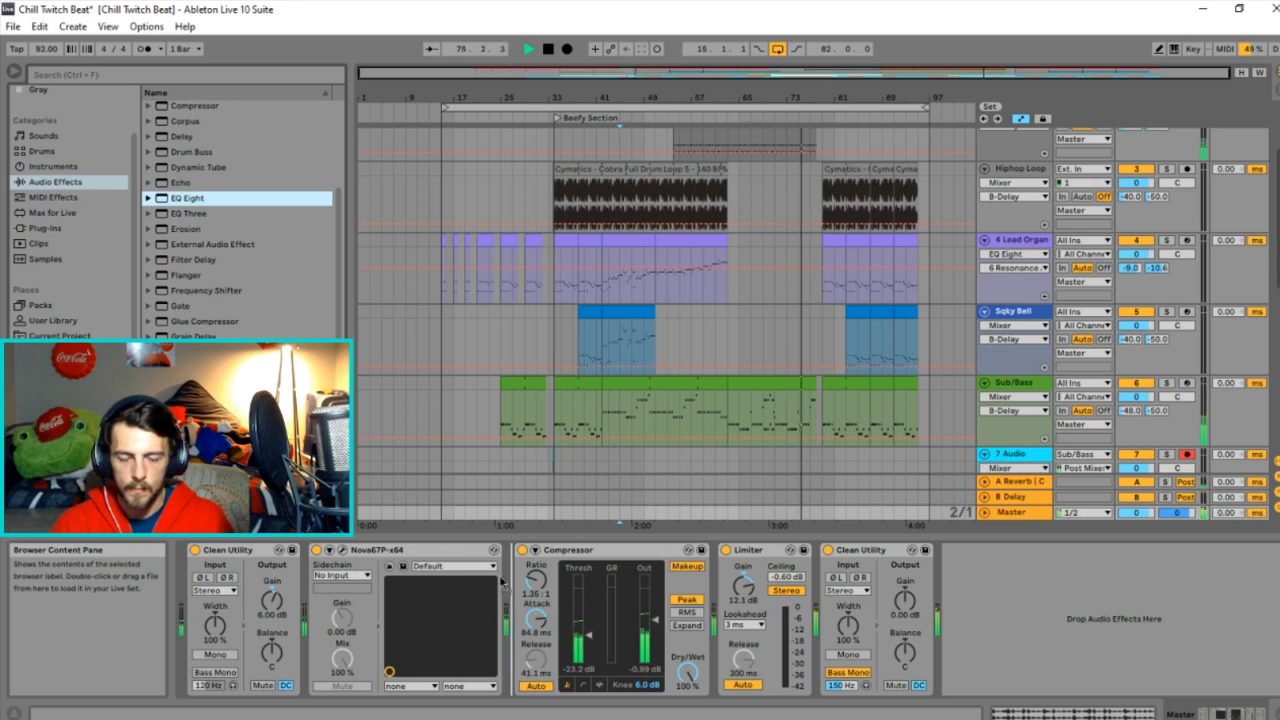
{"action": "left_click_drag", "start_coordinate": [191, 199], "coordinate": [497, 563]}
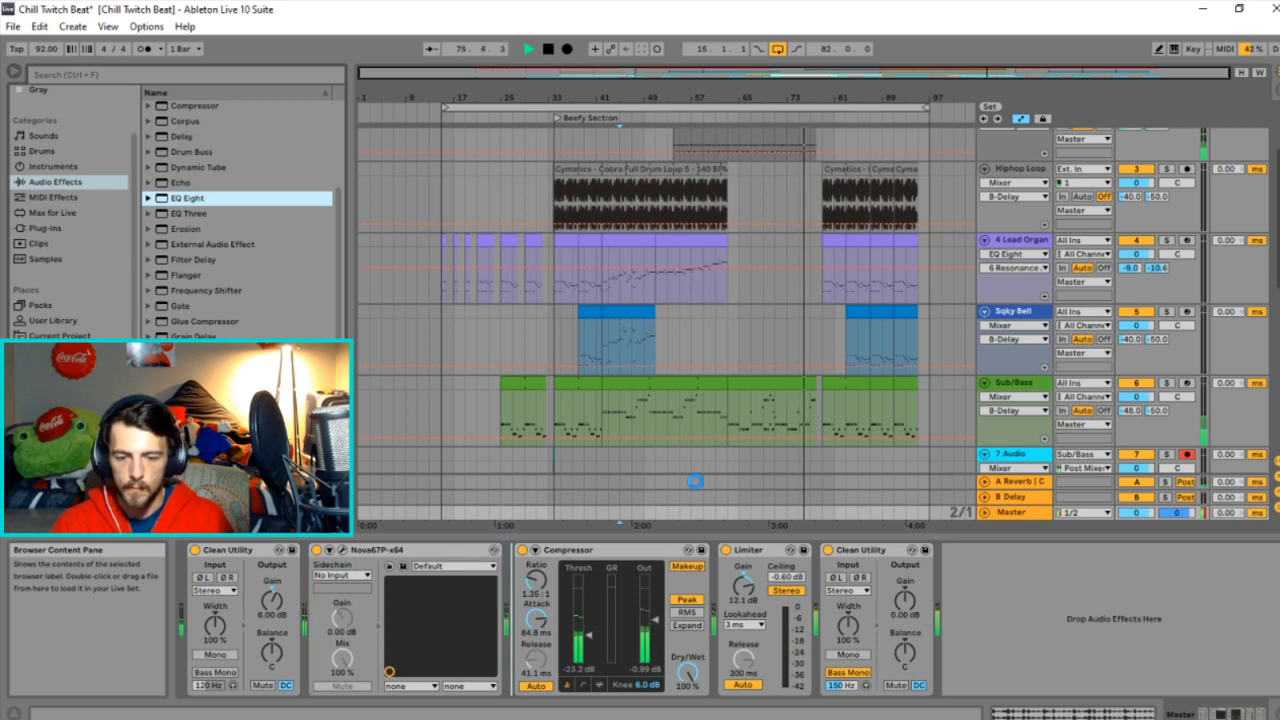
Make EQ Eight band 1 a low cut, boost band 2 by 2.38 dB at 93.8 Hz, cut band 3 by 0.87 dB at 938 Hz and raise band 4.
{"action": "left_click", "coordinate": [577, 680]}
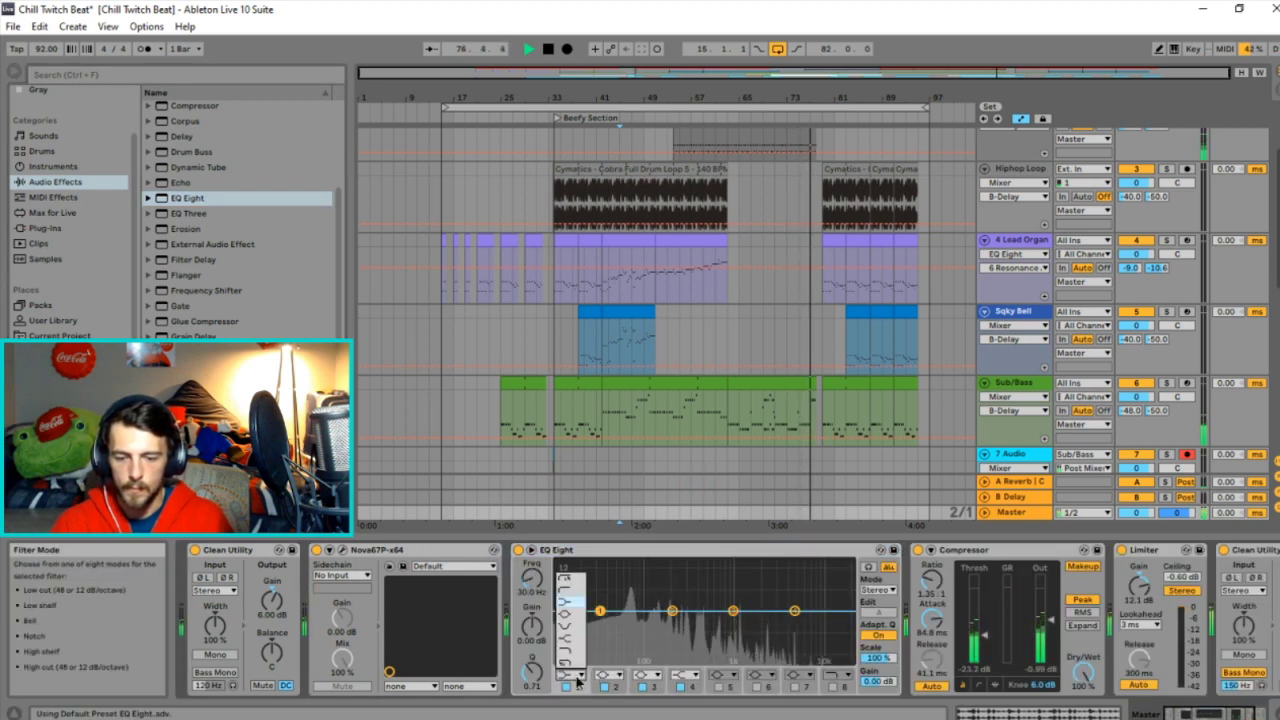
{"action": "left_click", "coordinate": [566, 580]}
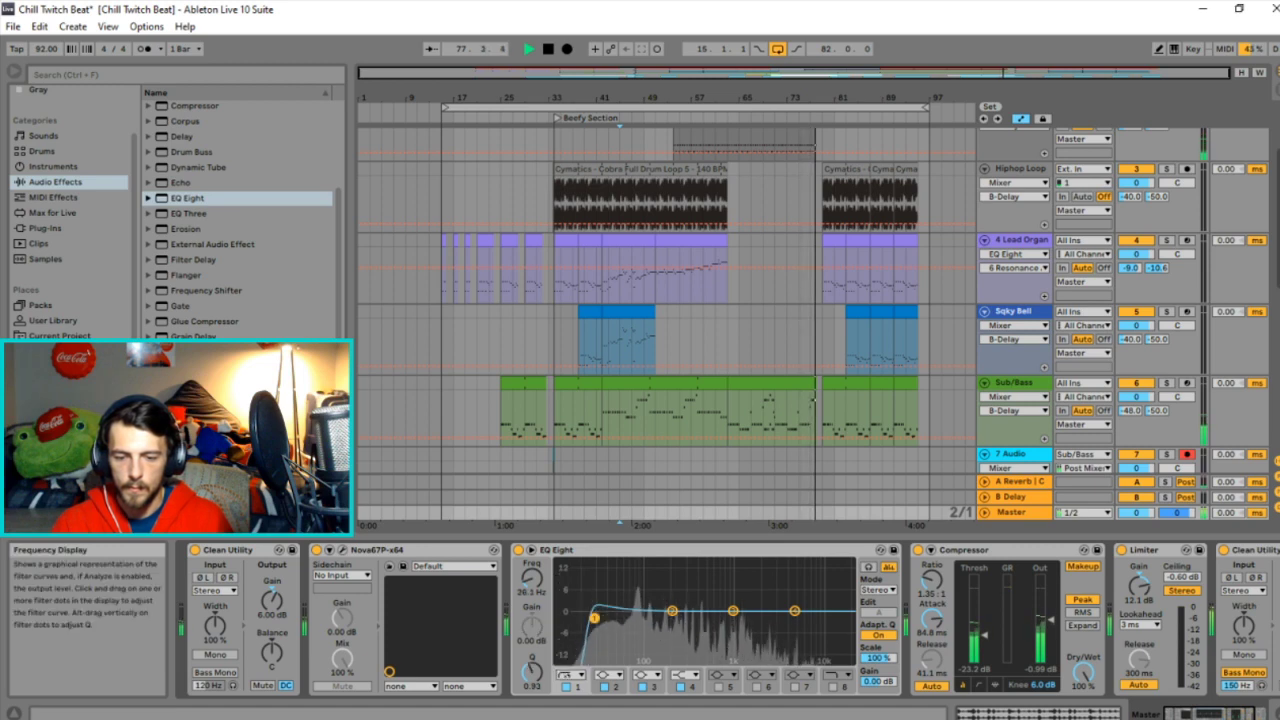
{"action": "left_click_drag", "start_coordinate": [672, 610], "coordinate": [642, 603]}
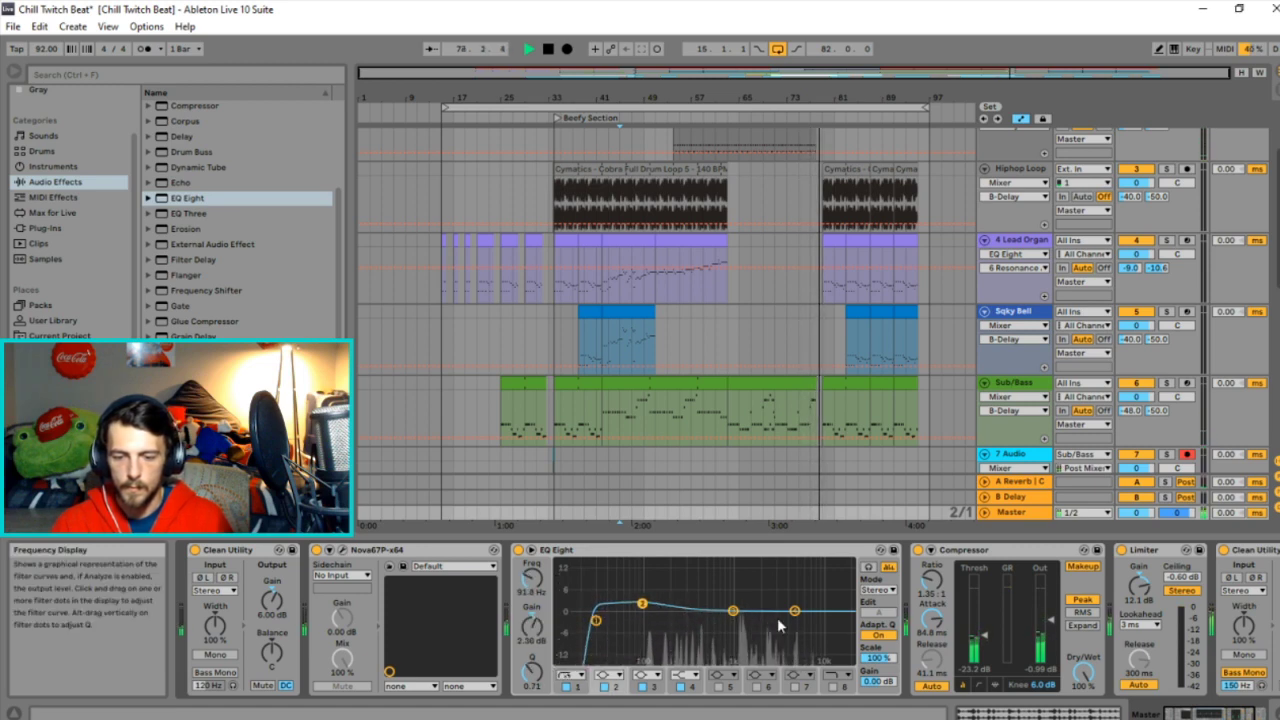
{"action": "left_click_drag", "start_coordinate": [794, 611], "coordinate": [731, 612]}
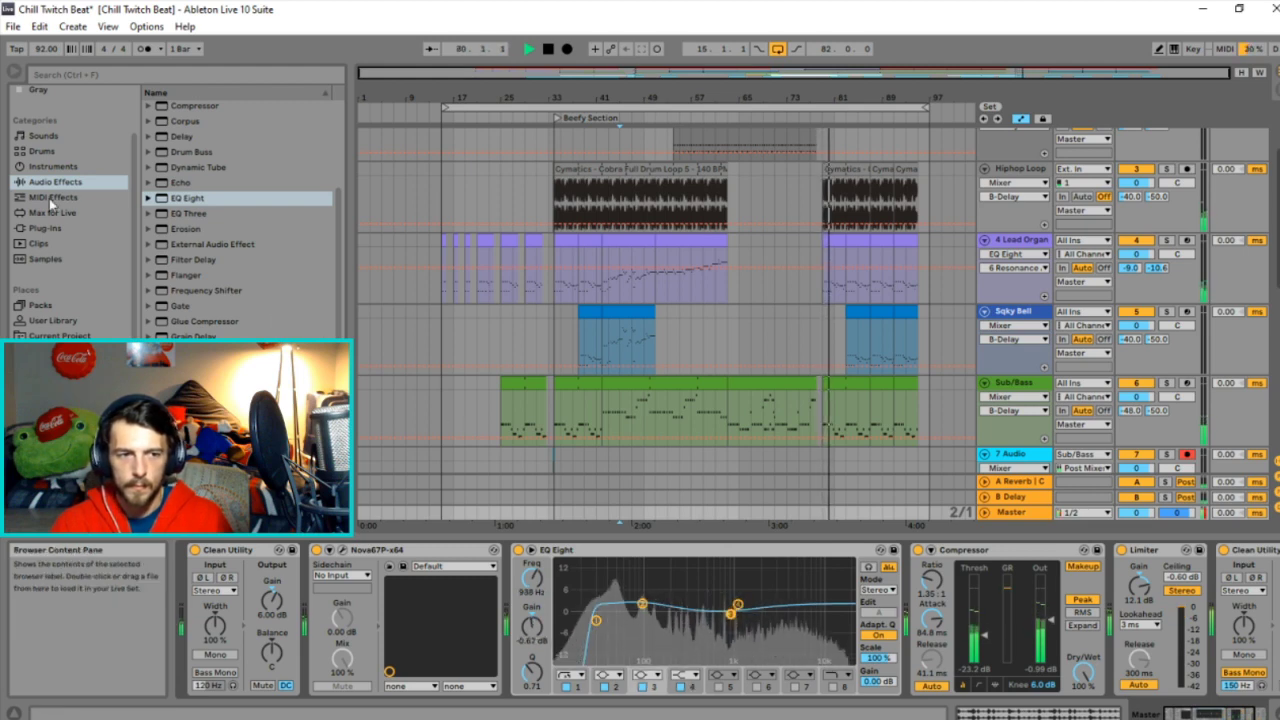
Load the lkjb_Luftikus_x64 plug-in after the Master's EQ Eight and enable its Keep Gain and Analog options.
{"action": "left_click", "coordinate": [48, 228]}
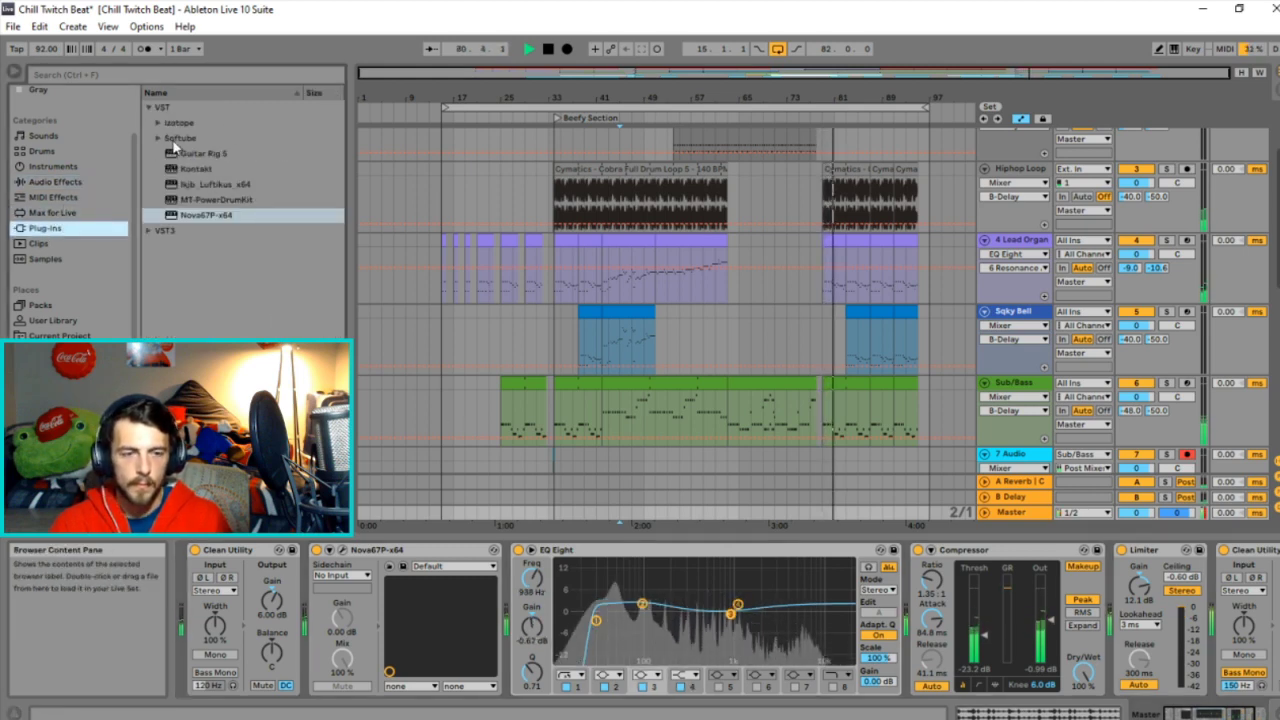
{"action": "left_click", "coordinate": [270, 185]}
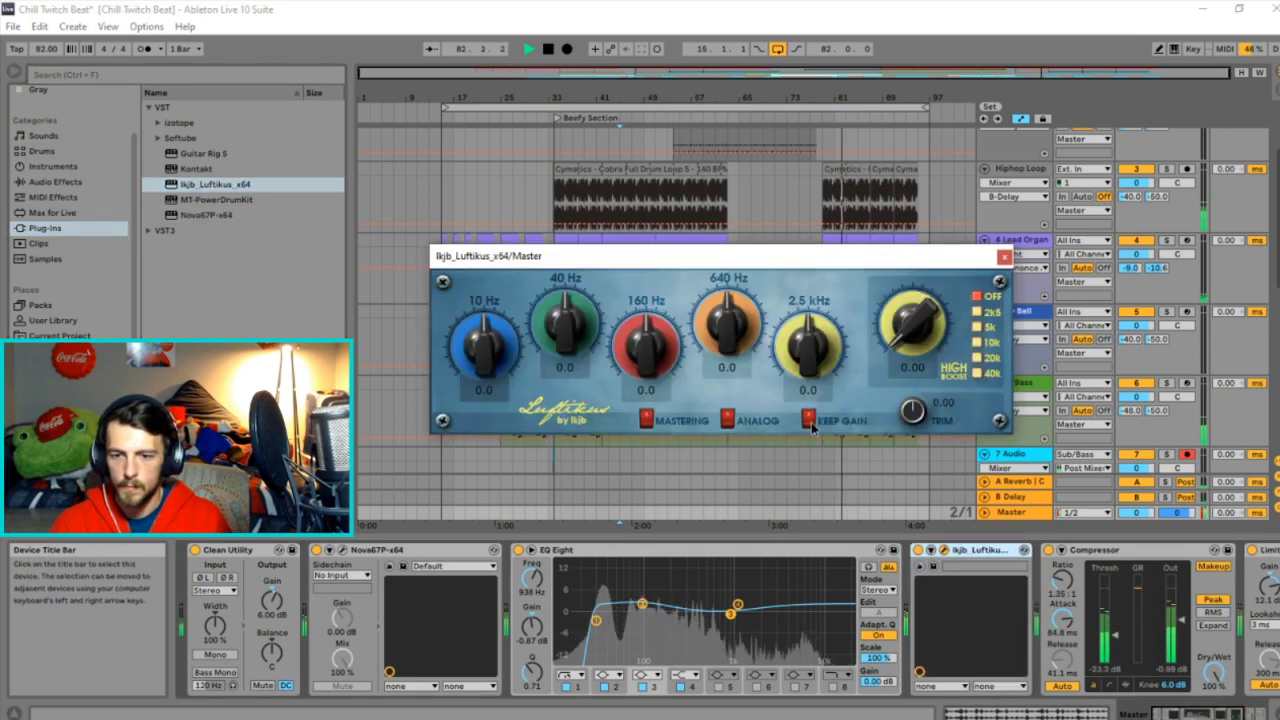
{"action": "left_click", "coordinate": [810, 420]}
{"action": "left_click", "coordinate": [727, 418]}
Boost Luftikus by 1.8 at 640 Hz and 0.6 at 2.5 kHz, with a 10k High Boost of 1.30.
{"action": "left_click_drag", "start_coordinate": [727, 330], "coordinate": [724, 305]}
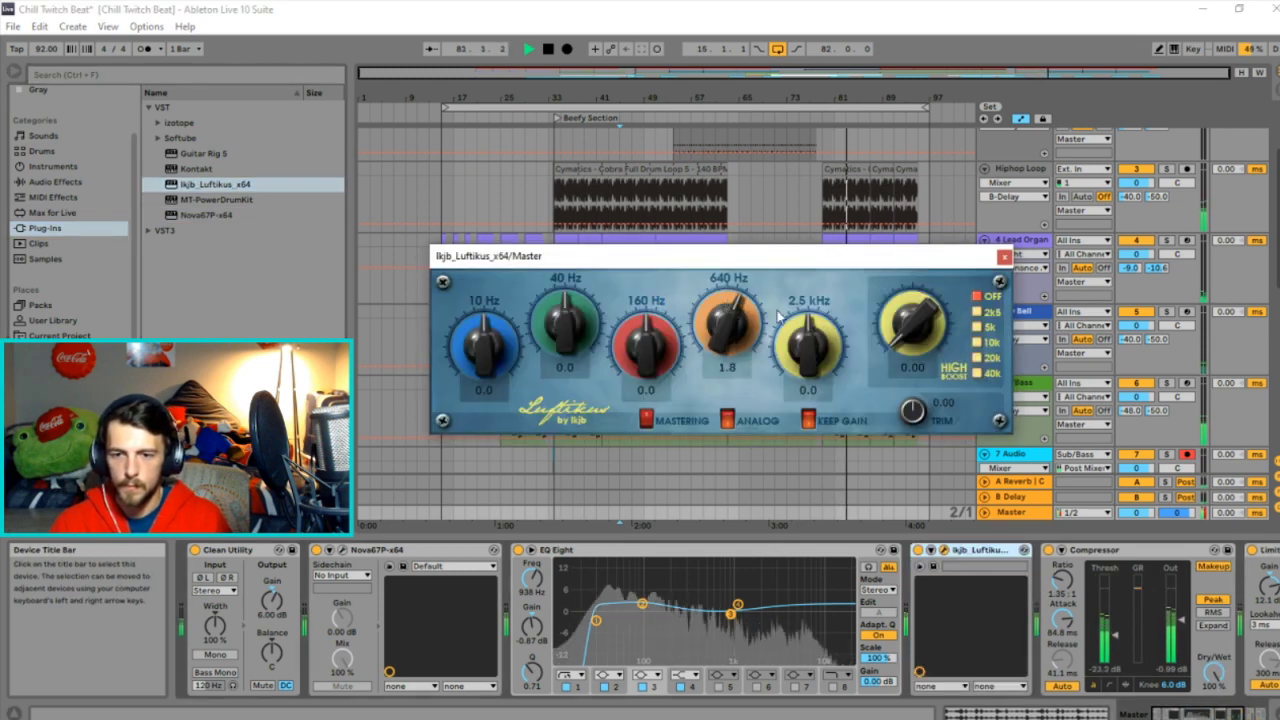
{"action": "left_click", "coordinate": [912, 322]}
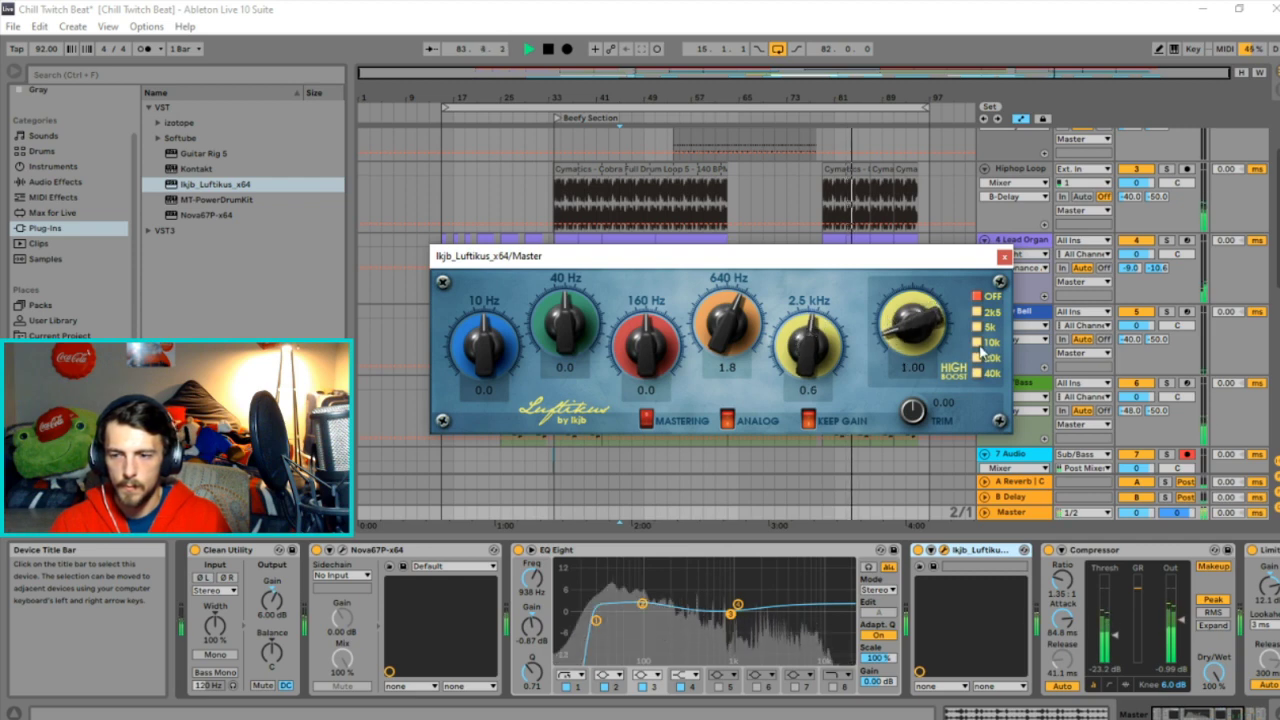
{"action": "left_click_drag", "start_coordinate": [914, 335], "coordinate": [914, 324]}
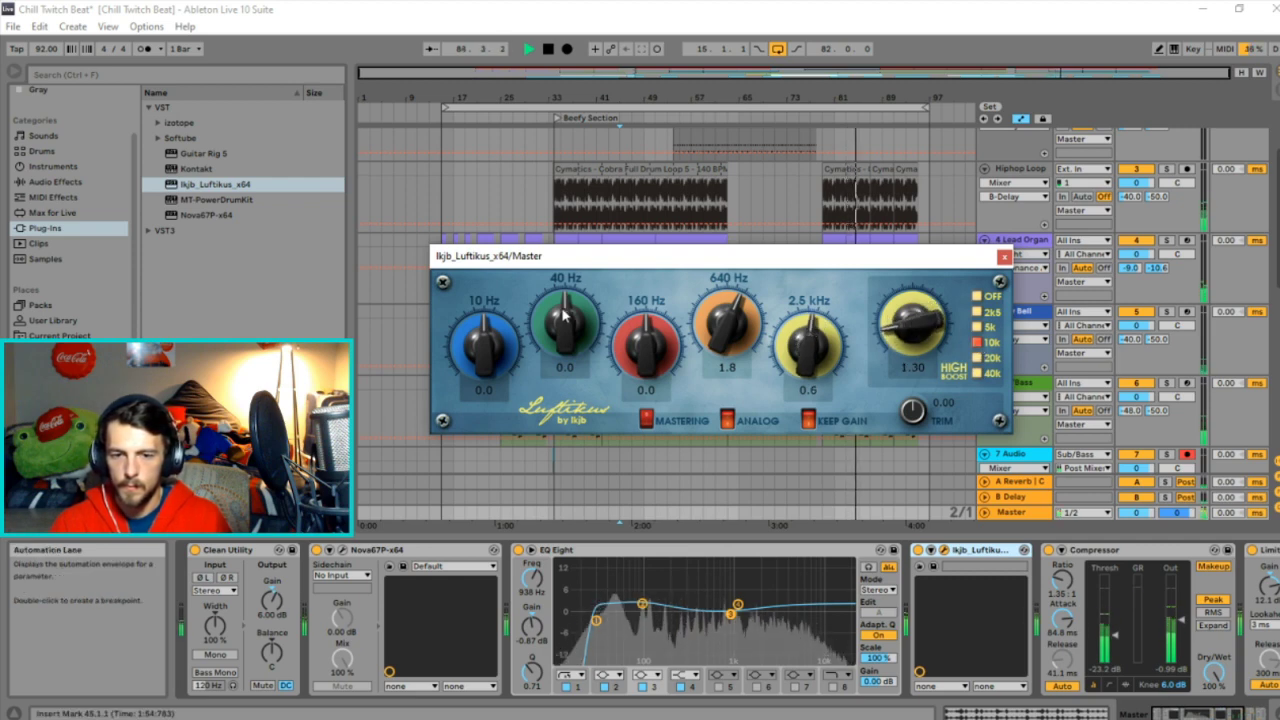
Set Luftikus's 10 Hz band to -10.0, 40 Hz to 1.8 and 160 Hz to 0.3, and close its window.
{"action": "left_click_drag", "start_coordinate": [482, 330], "coordinate": [482, 352]}
{"action": "left_click_drag", "start_coordinate": [565, 318], "coordinate": [566, 302]}
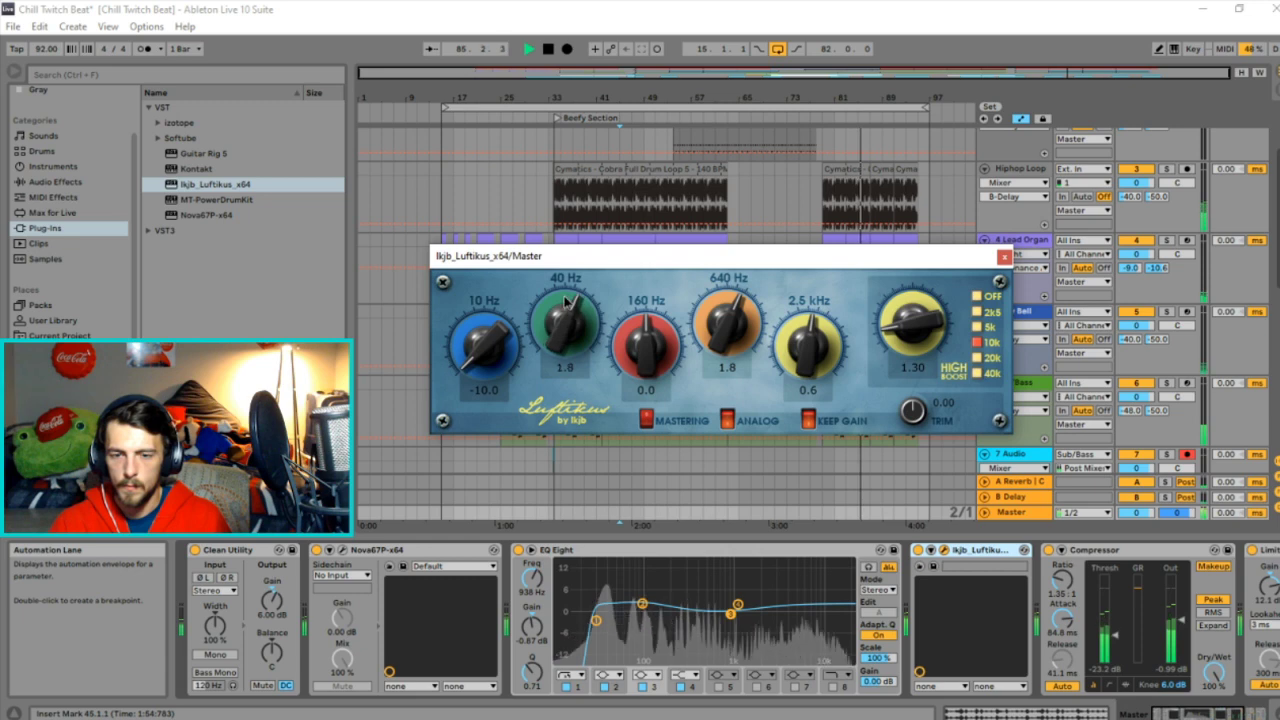
{"action": "left_click_drag", "start_coordinate": [641, 327], "coordinate": [643, 323]}
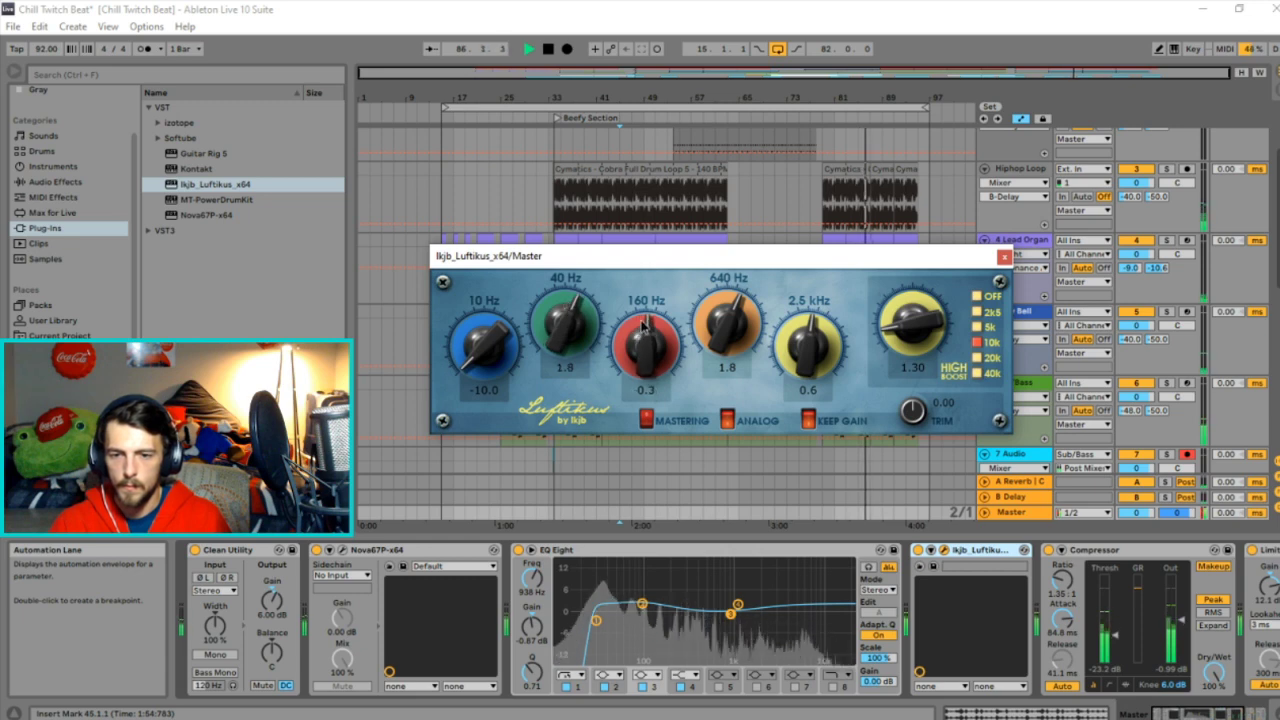
{"action": "left_click", "coordinate": [1004, 256]}
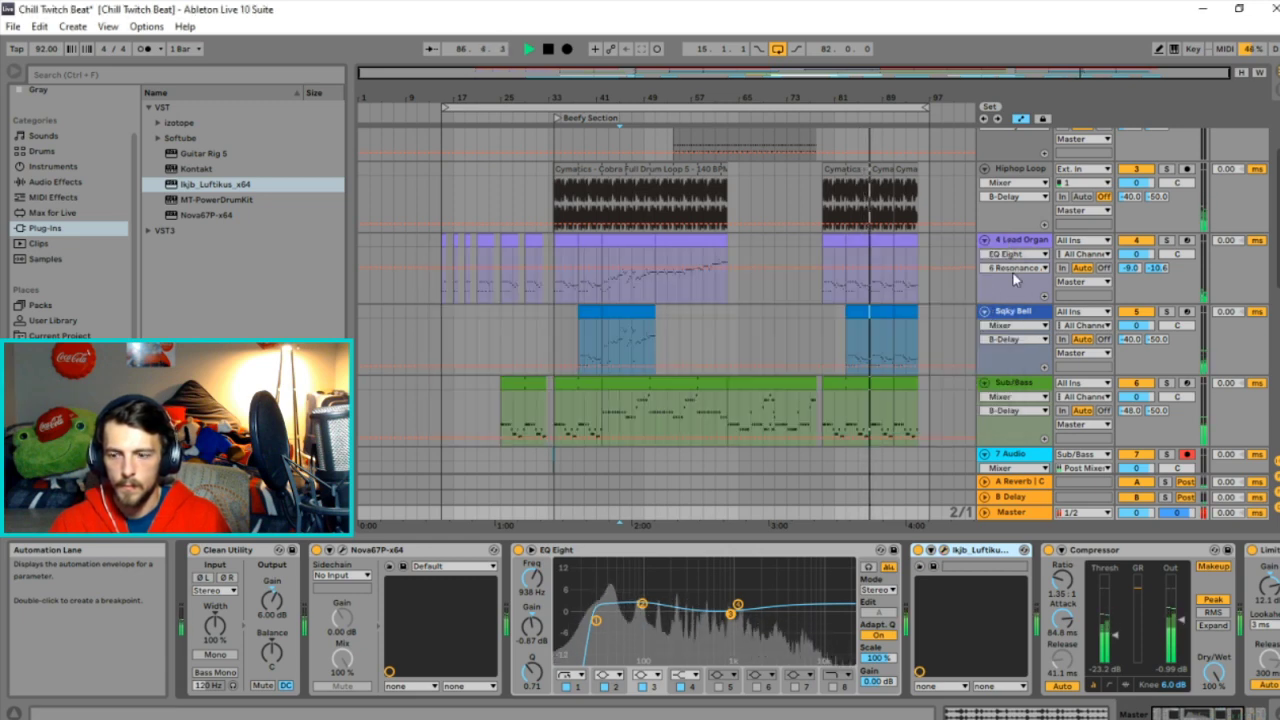
Reduce the Master EQ Eight's band 2 to 0.12 dB at 79.1 Hz and set the Limiter's gain to 13.8 dB.
{"action": "left_click", "coordinate": [1199, 715]}
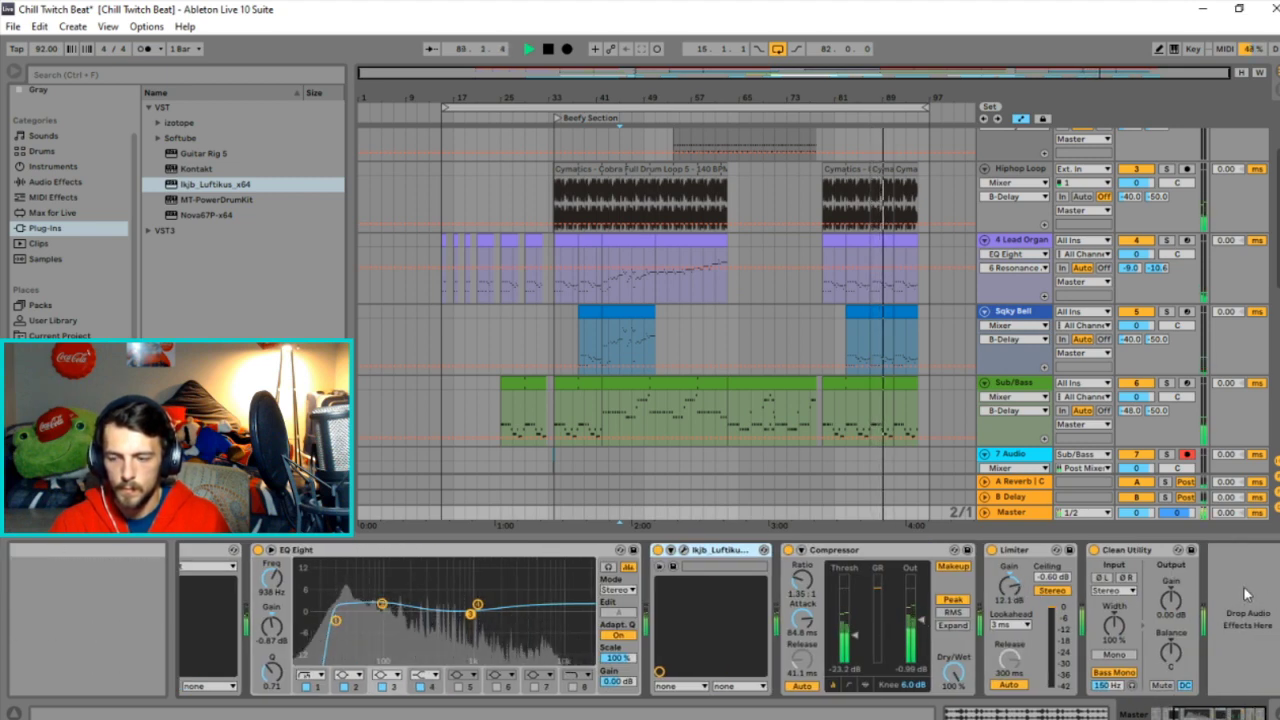
{"action": "left_click", "coordinate": [1193, 715]}
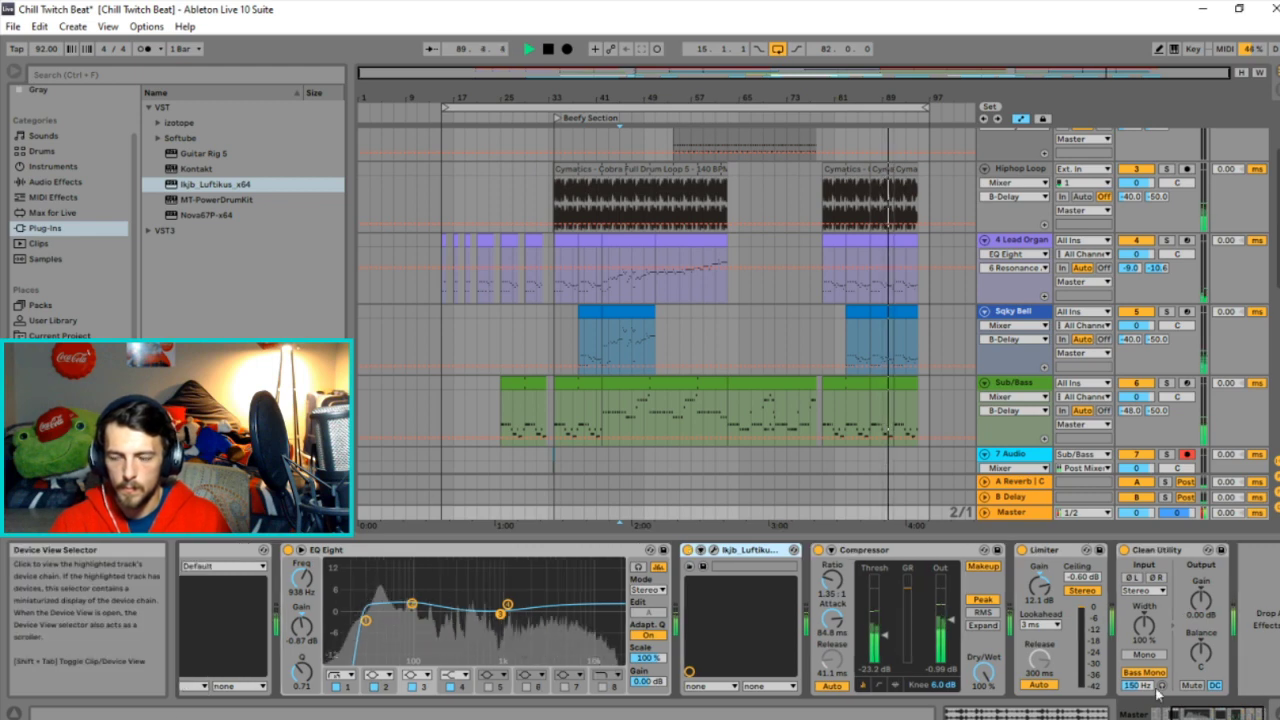
{"action": "left_click", "coordinate": [1193, 714]}
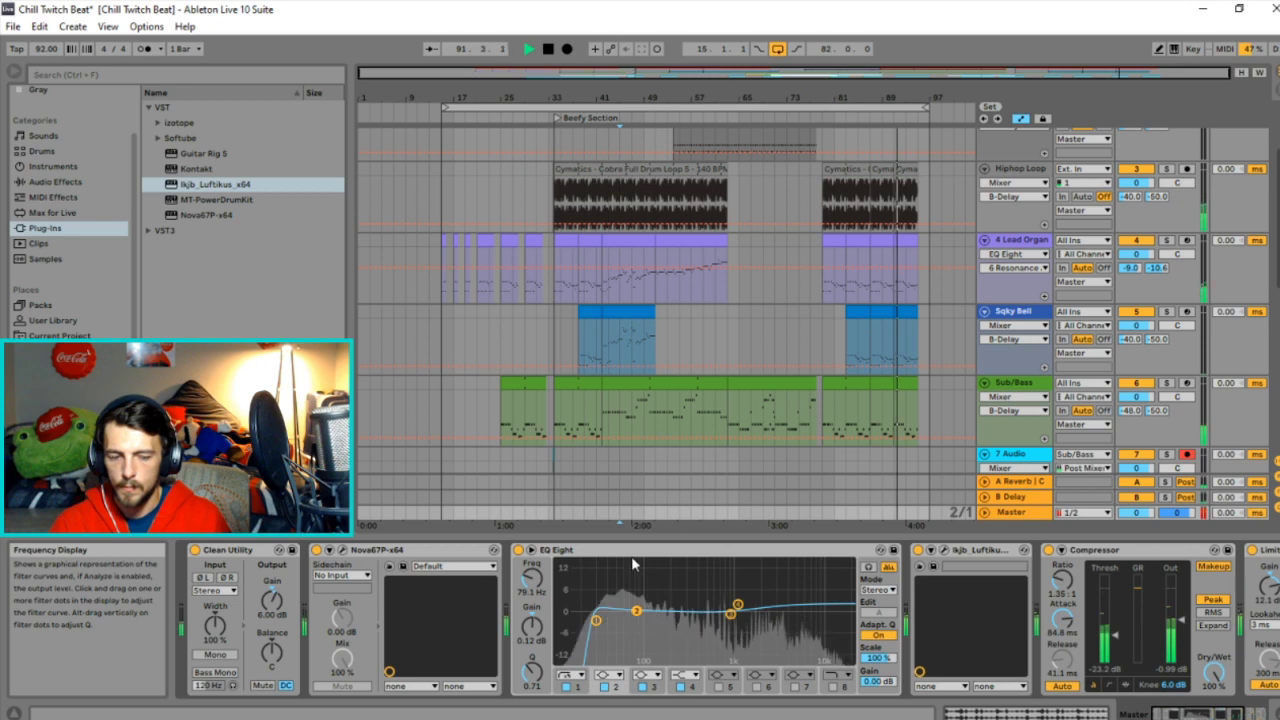
{"action": "left_click", "coordinate": [1250, 714]}
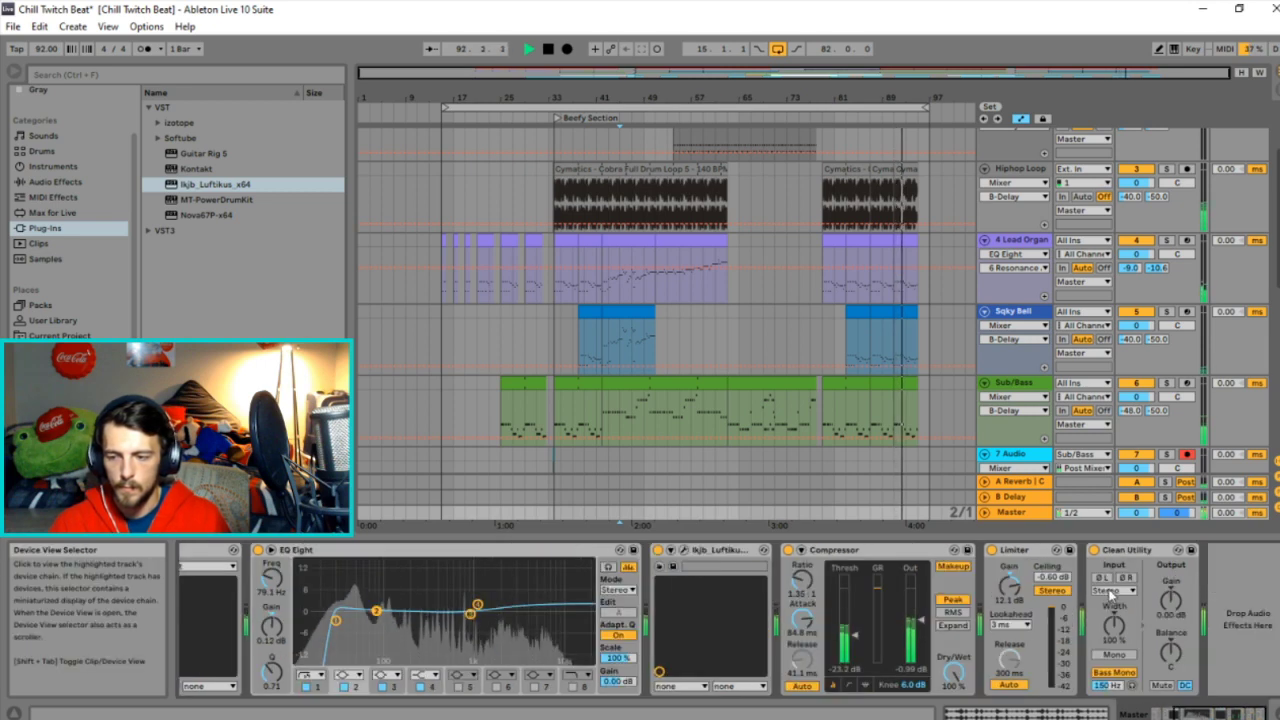
{"action": "left_click_drag", "start_coordinate": [1010, 585], "coordinate": [1010, 577]}
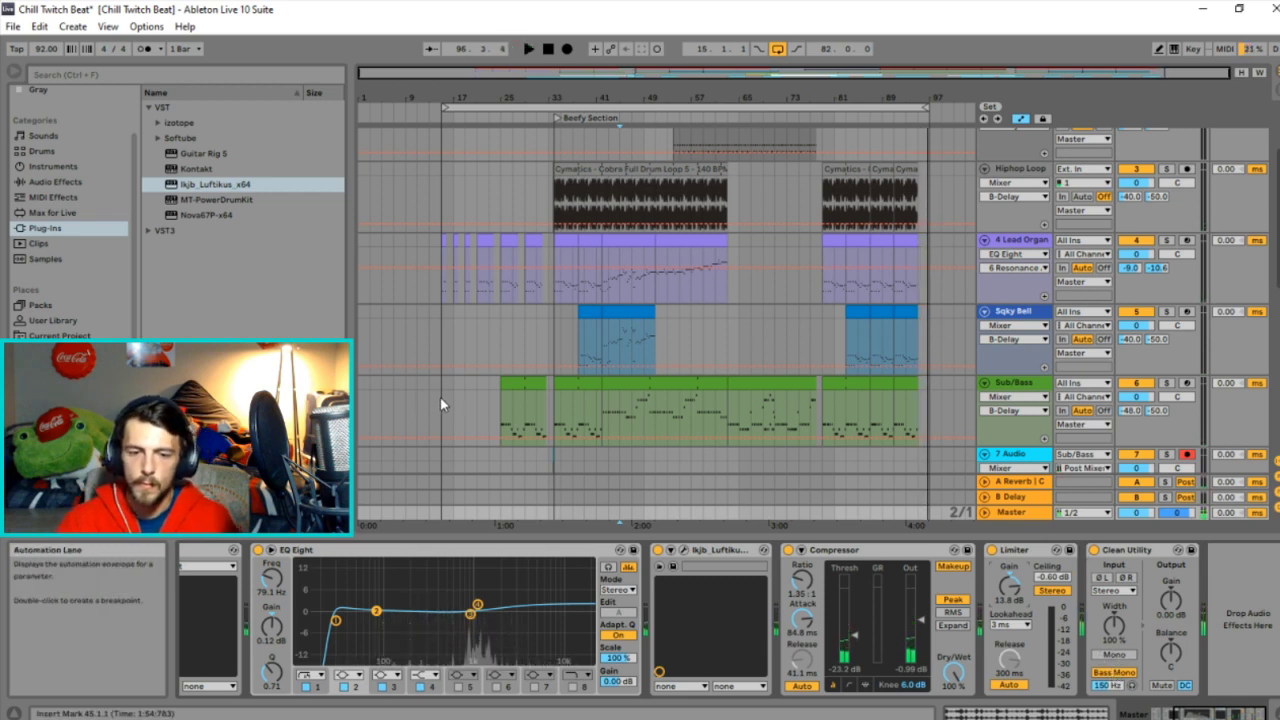
Stop playback and place the insert marker at bar 15 on the Pad track.
{"action": "key", "text": "space"}
{"action": "scroll", "coordinate": [892, 295], "scroll_direction": "up", "scroll_amount": 3}
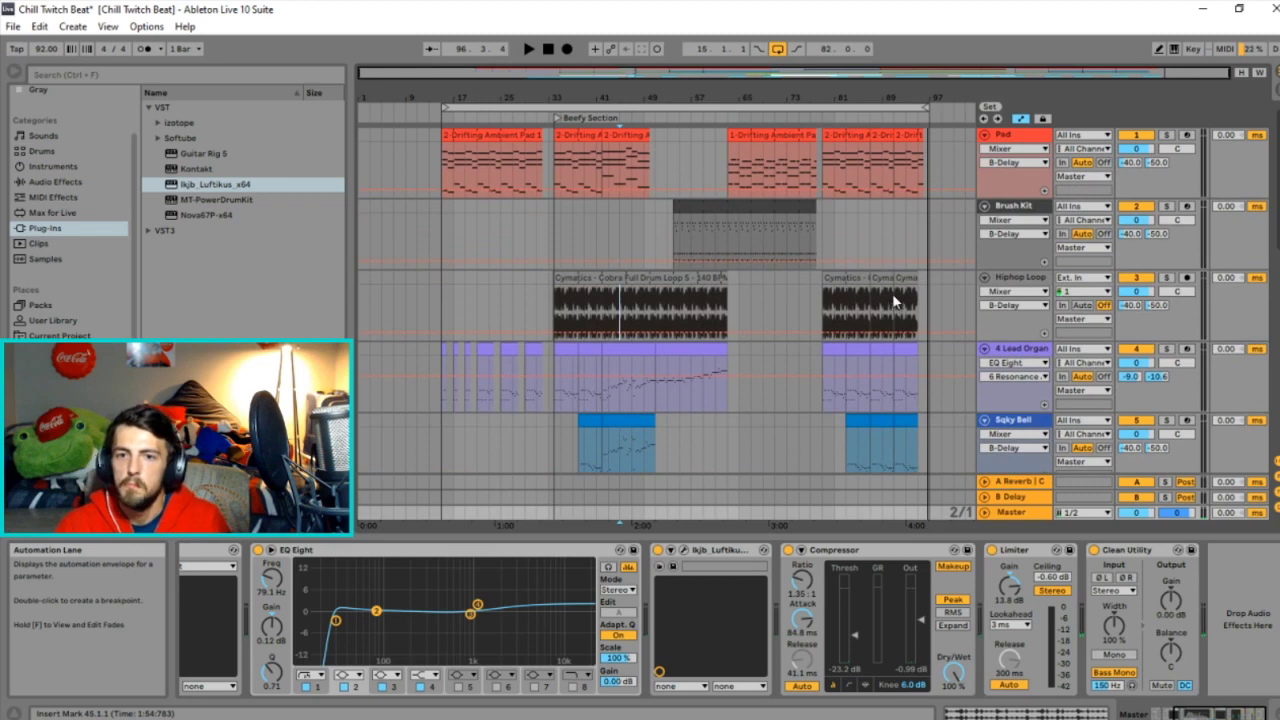
{"action": "left_click", "coordinate": [445, 172]}
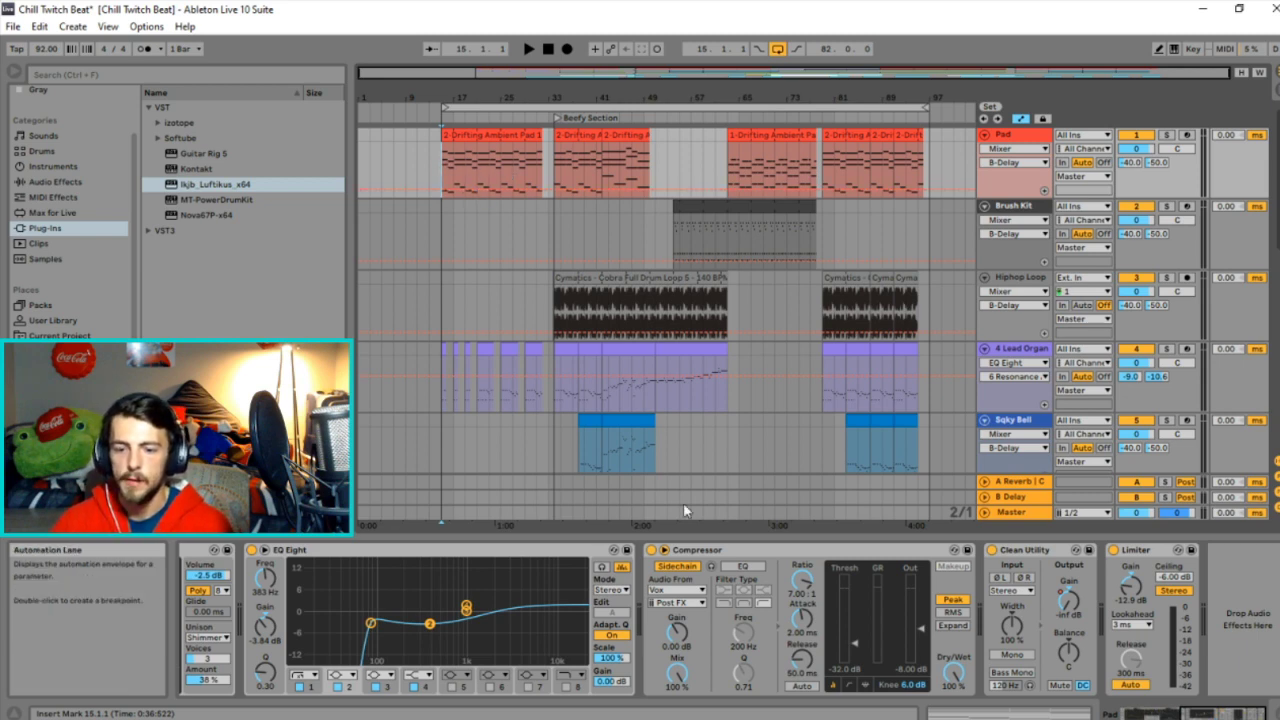
Hide the device chain view and set the display zoom to 67 % in the Look/Feel preferences.
{"action": "key", "text": "ctrl+alt+l"}
{"action": "left_click", "coordinate": [146, 26]}
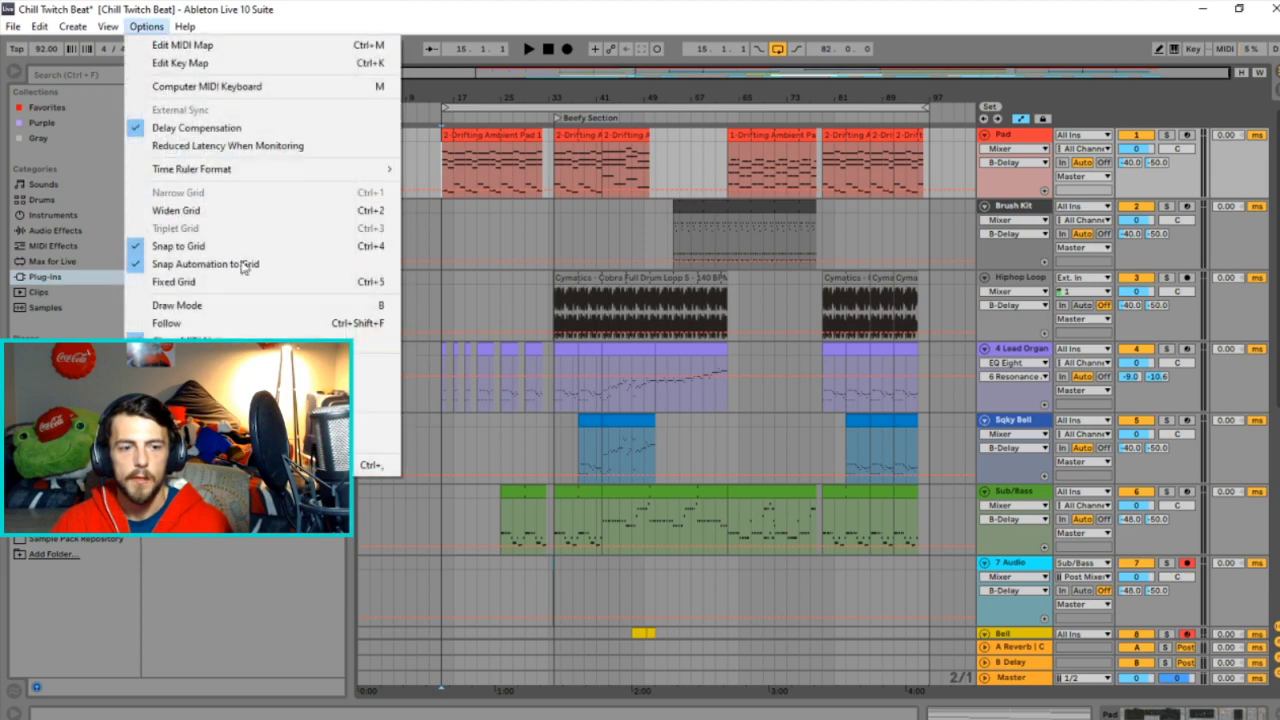
{"action": "left_click", "coordinate": [375, 465]}
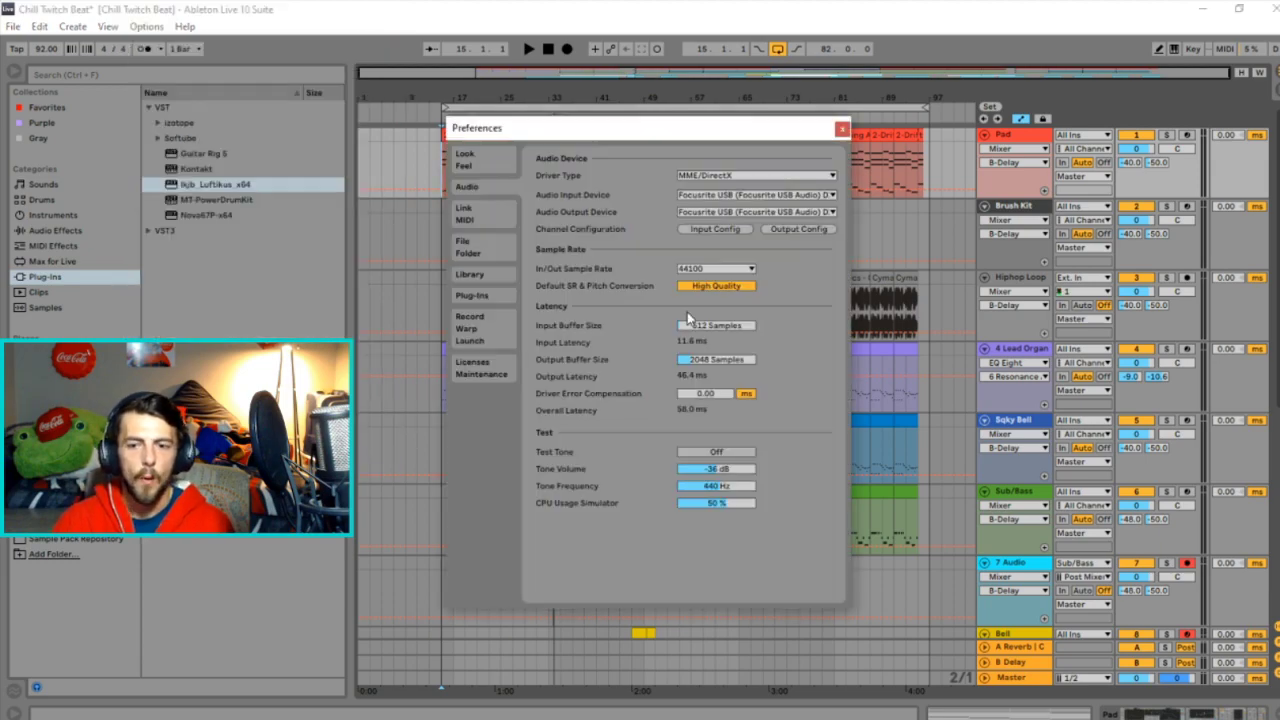
{"action": "left_click", "coordinate": [466, 158]}
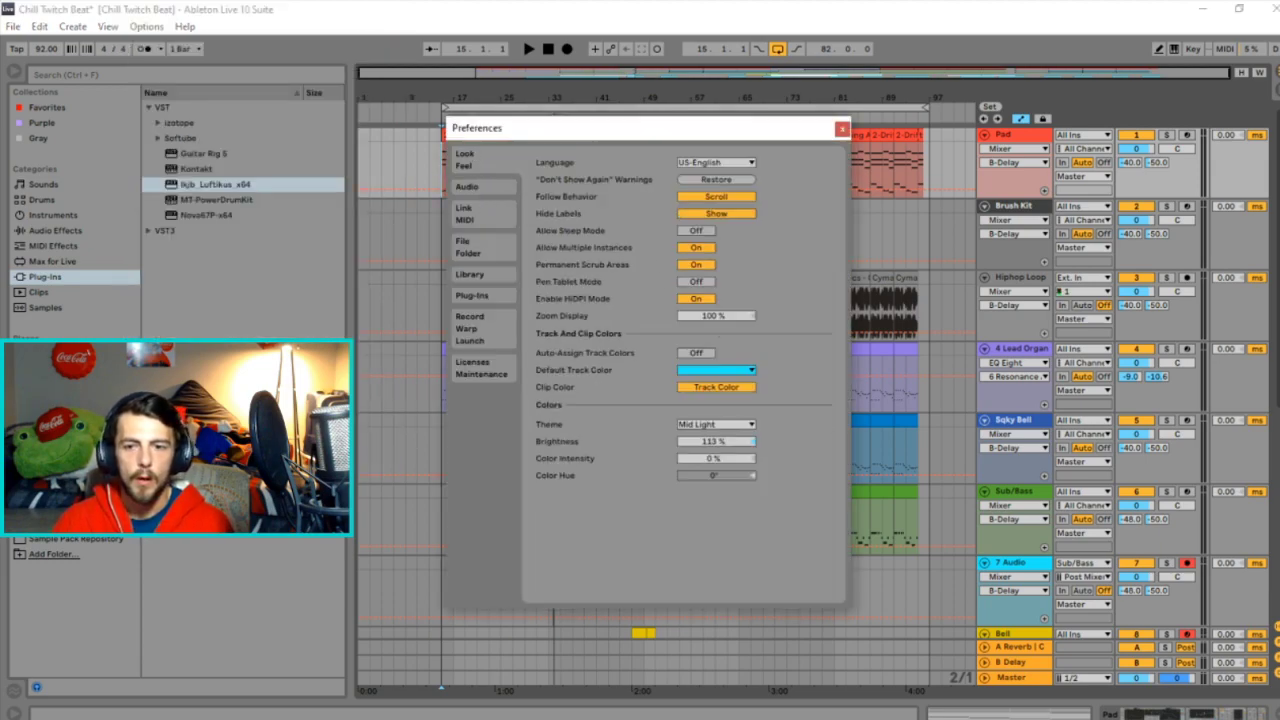
{"action": "left_click_drag", "start_coordinate": [716, 315], "coordinate": [716, 360]}
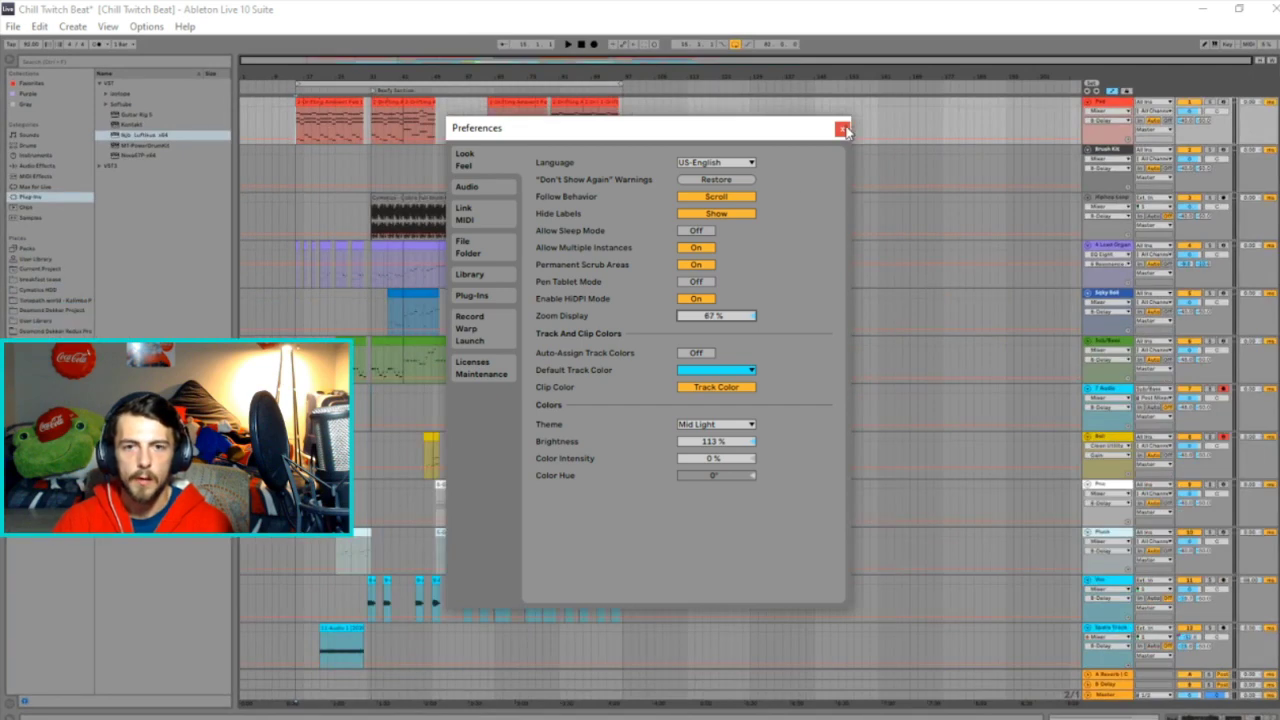
Set the display zoom to 76 % in the Look/Feel preferences and close the preferences window.
{"action": "left_click_drag", "start_coordinate": [716, 315], "coordinate": [716, 298]}
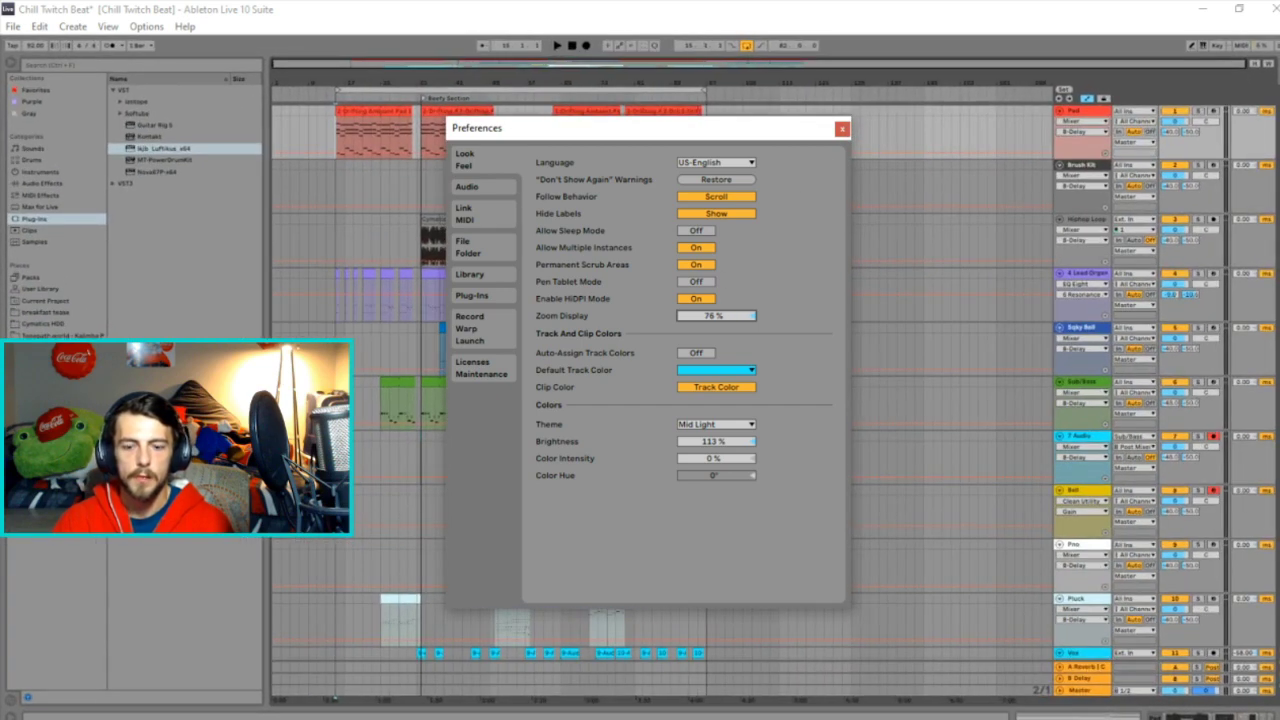
{"action": "left_click", "coordinate": [841, 129]}
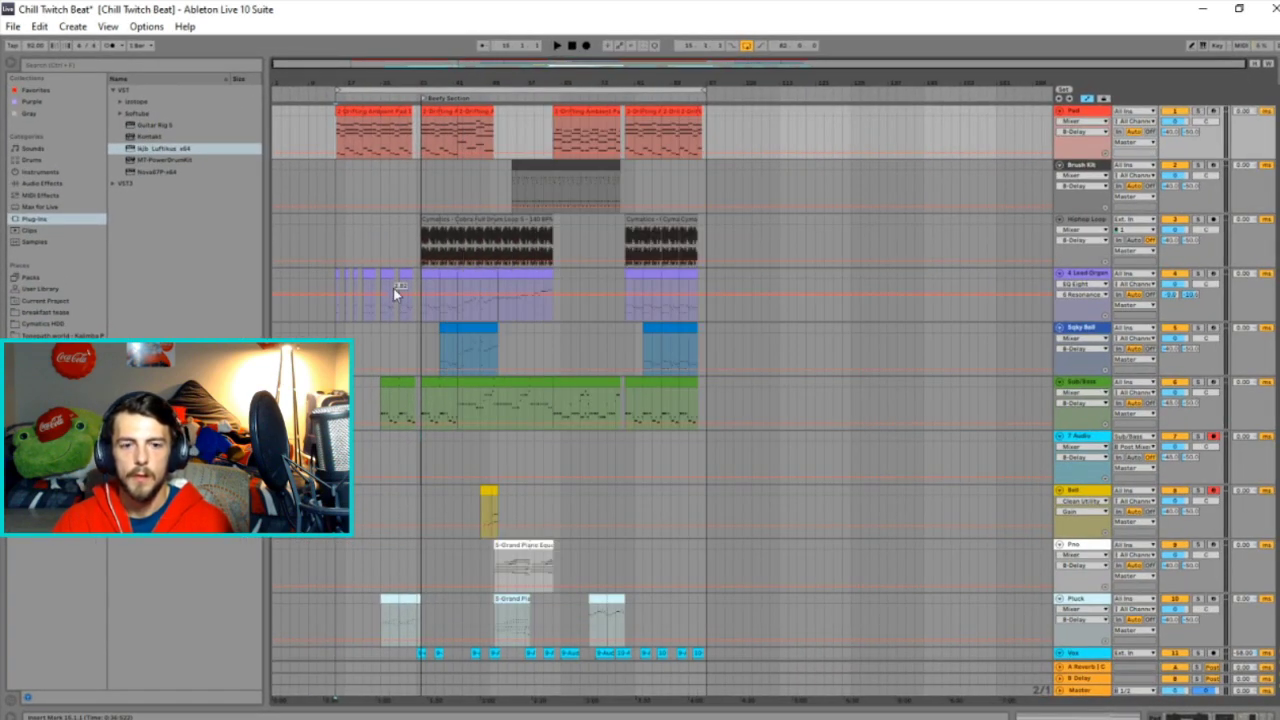
Play the song from bar 15 and raise the Lead Organ's Clean Utility gain automation over the clips before the Beefy Section.
{"action": "left_click", "coordinate": [349, 331]}
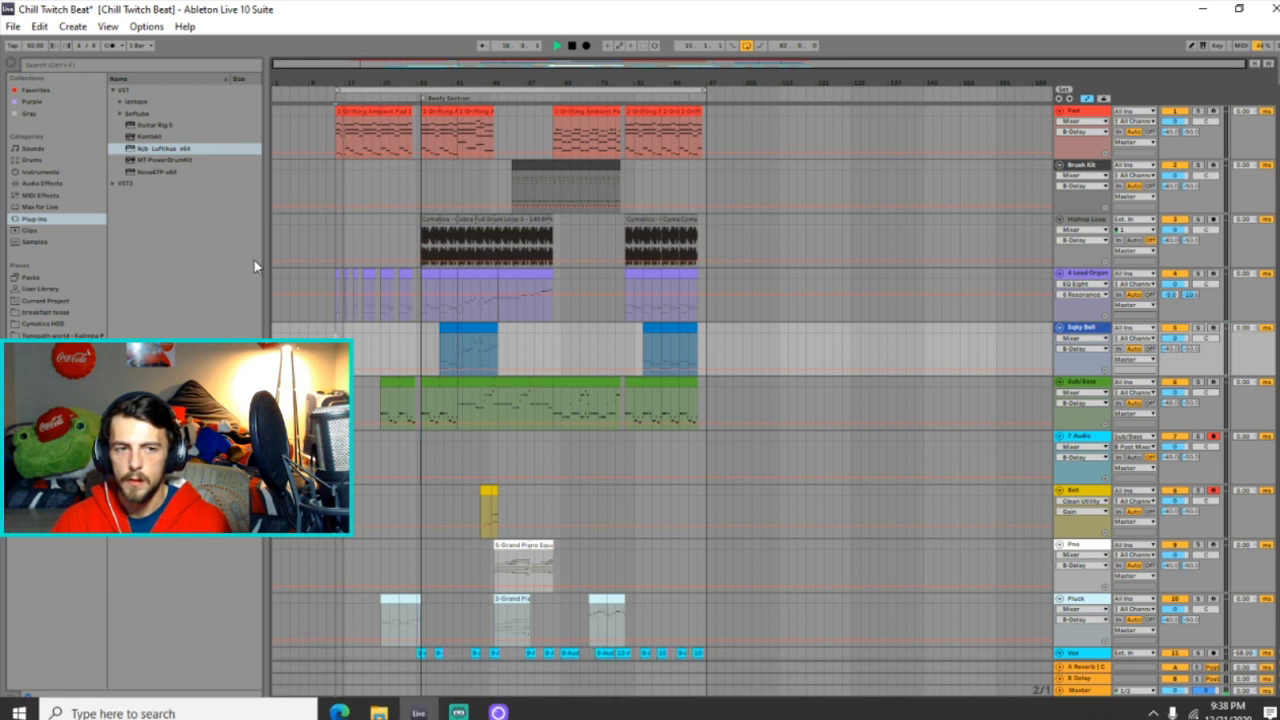
{"action": "key", "text": "space"}
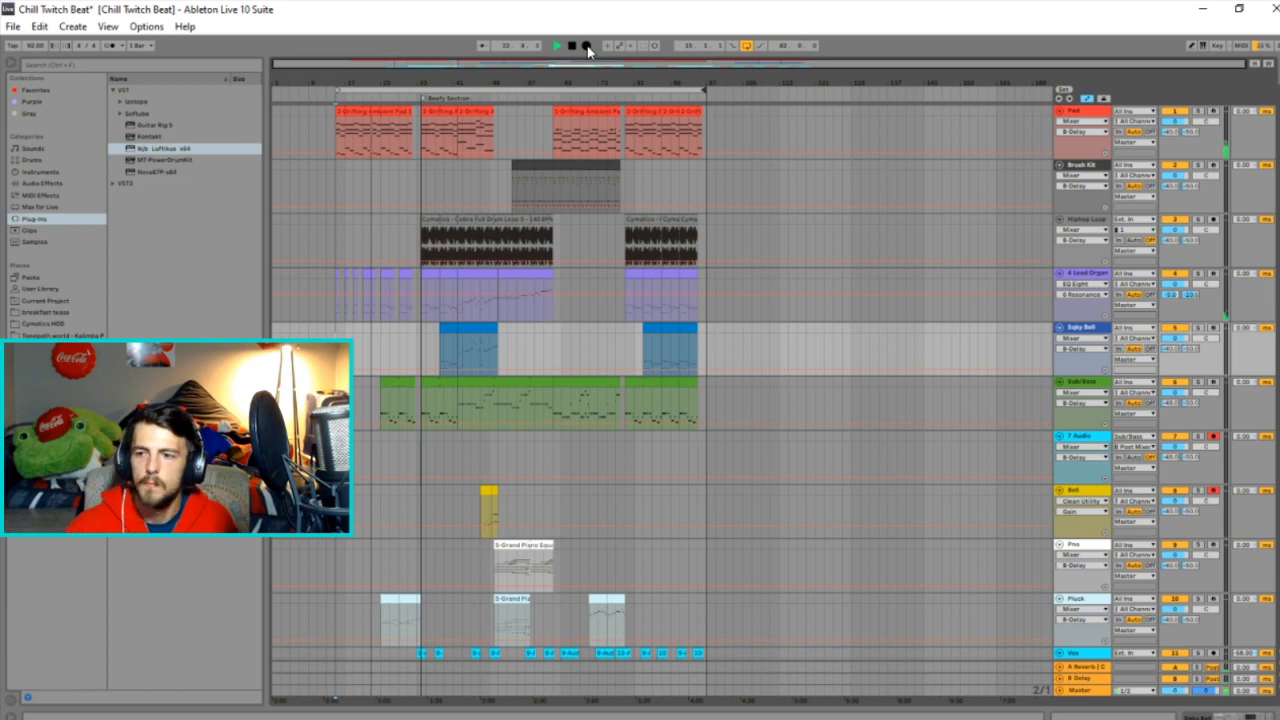
{"action": "double_click", "coordinate": [1080, 273]}
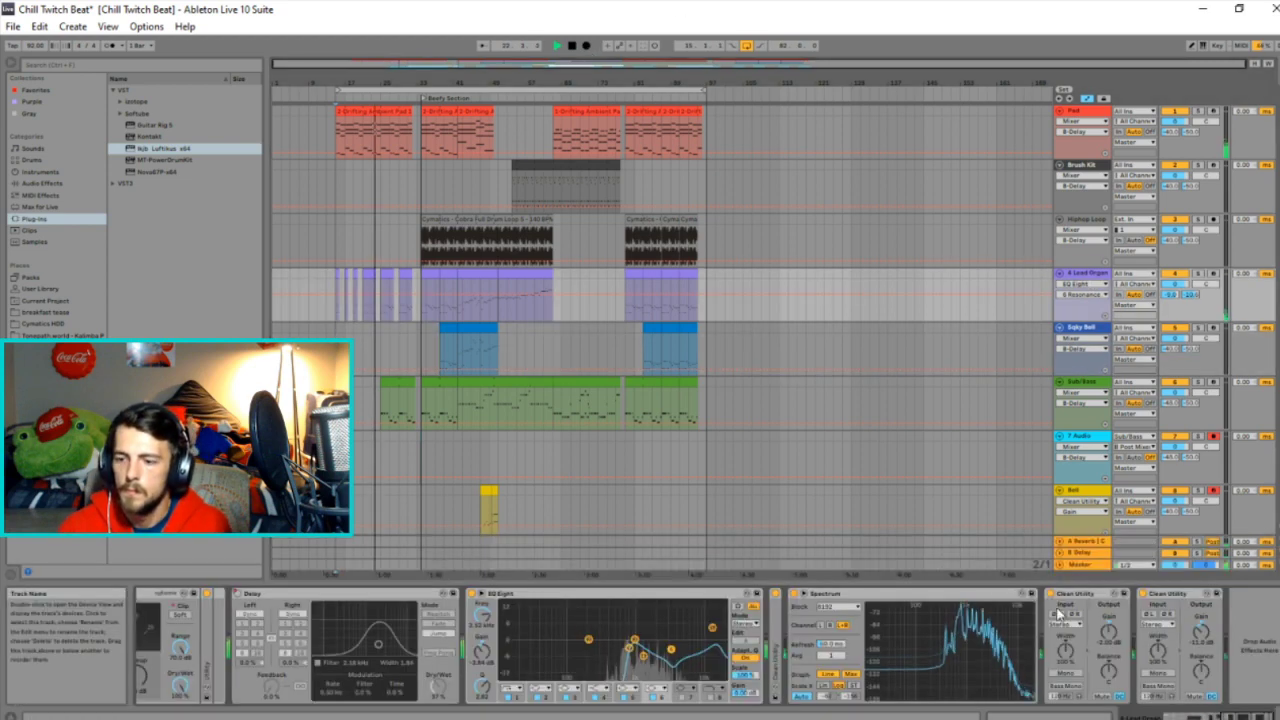
{"action": "left_click", "coordinate": [1197, 638]}
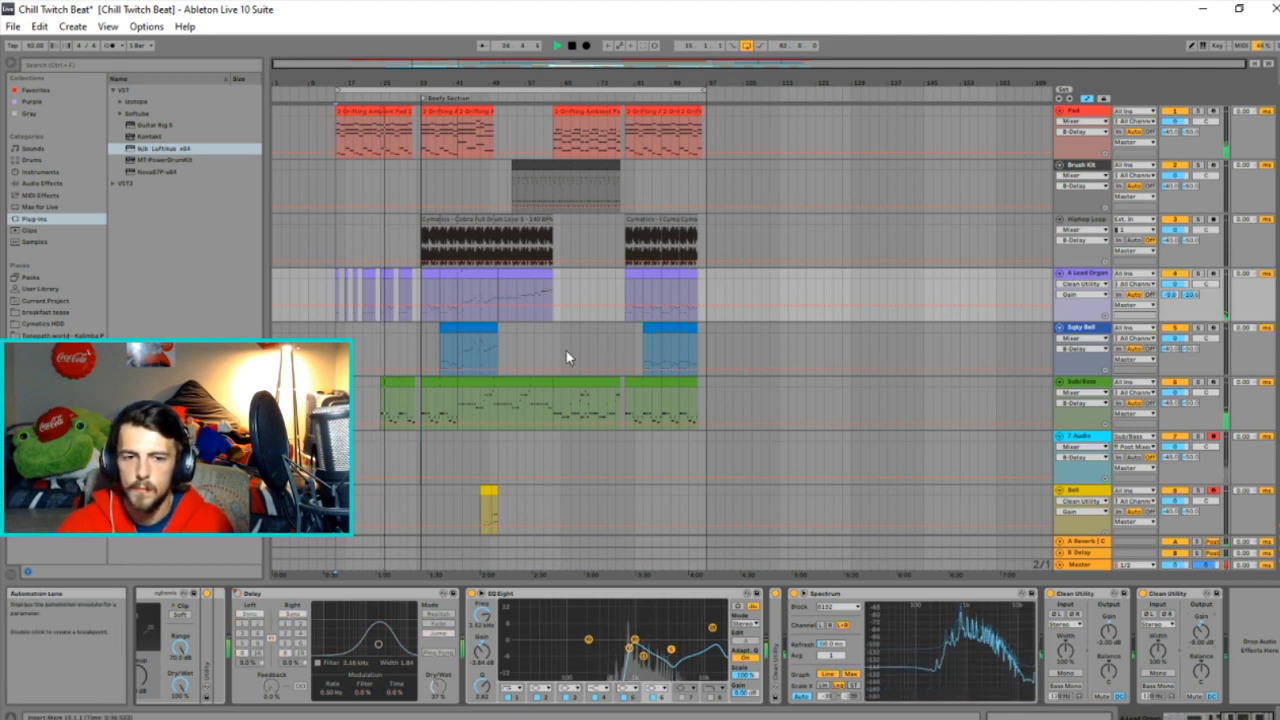
{"action": "mouse_move", "coordinate": [420, 310]}
{"action": "left_mouse_down"}
{"action": "mouse_move", "coordinate": [408, 296]}
{"action": "mouse_move", "coordinate": [336, 300]}
{"action": "left_mouse_up"}
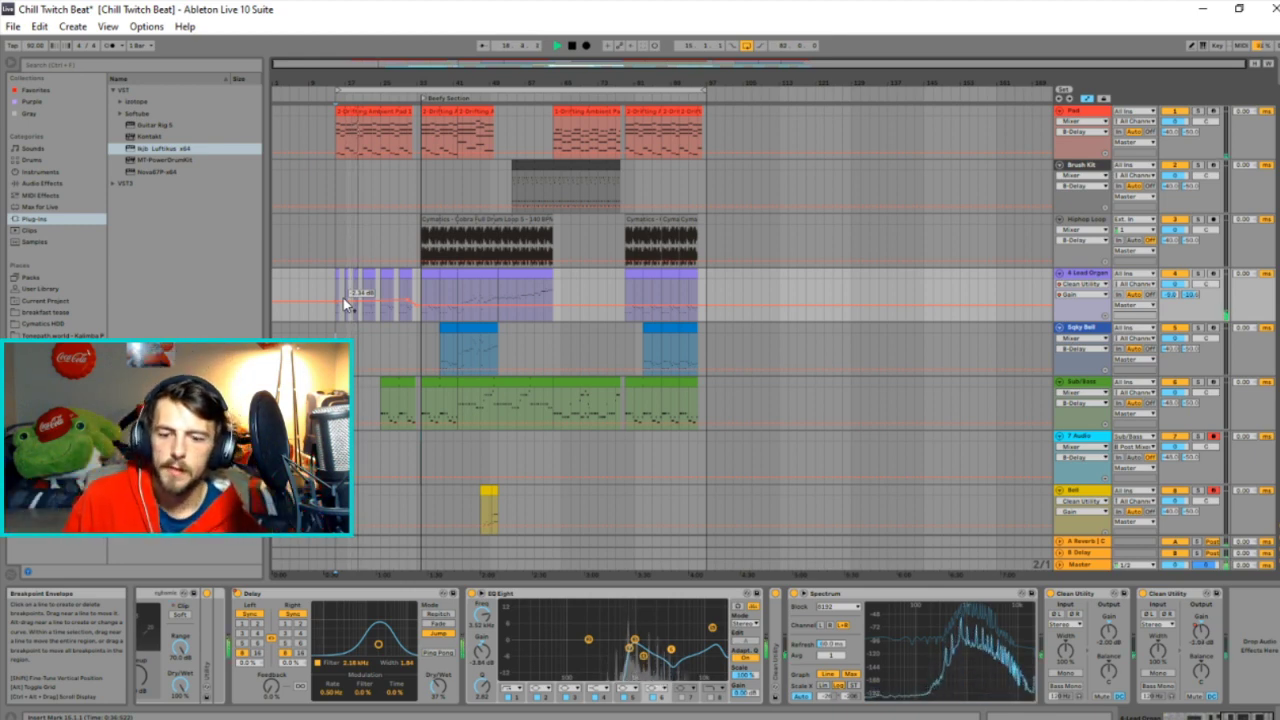
Stop playback and place the insert marker at bar 15 on the Brush Kit track.
{"action": "key", "text": "space"}
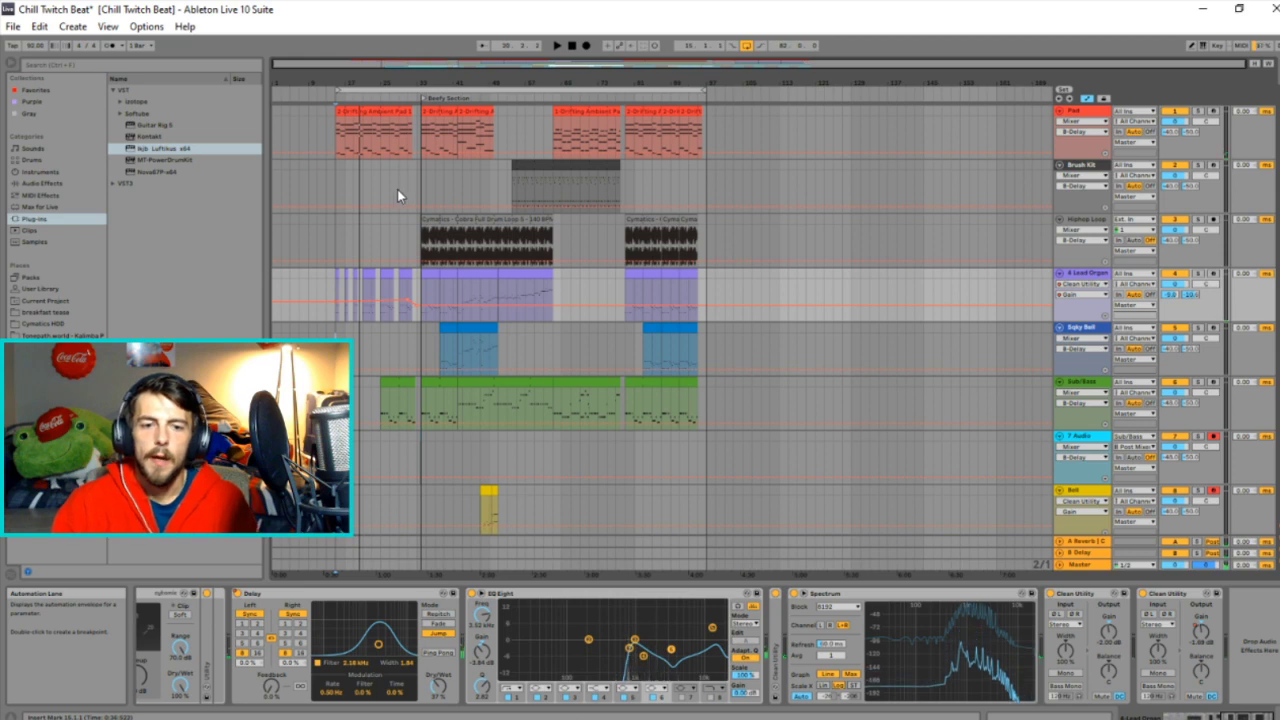
{"action": "left_click", "coordinate": [337, 354]}
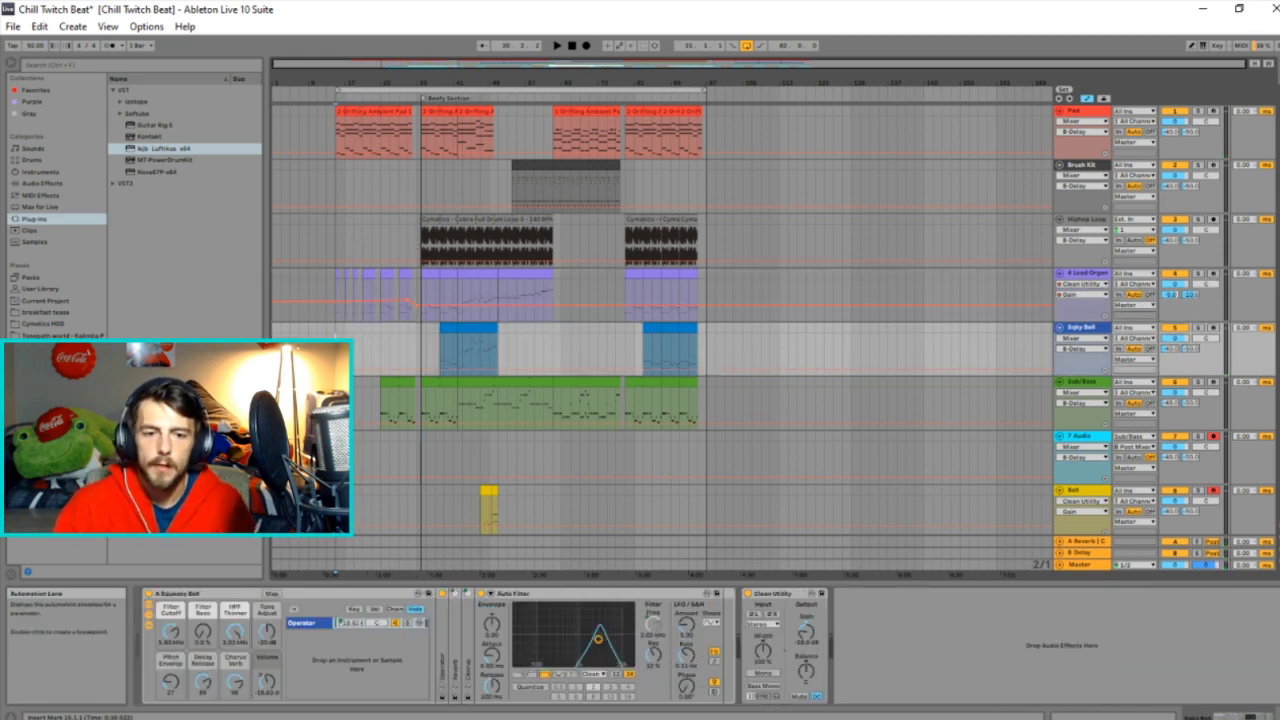
{"action": "scroll", "coordinate": [337, 354], "scroll_direction": "down", "scroll_amount": 2}
{"action": "scroll", "coordinate": [337, 354], "scroll_direction": "down", "scroll_amount": 5}
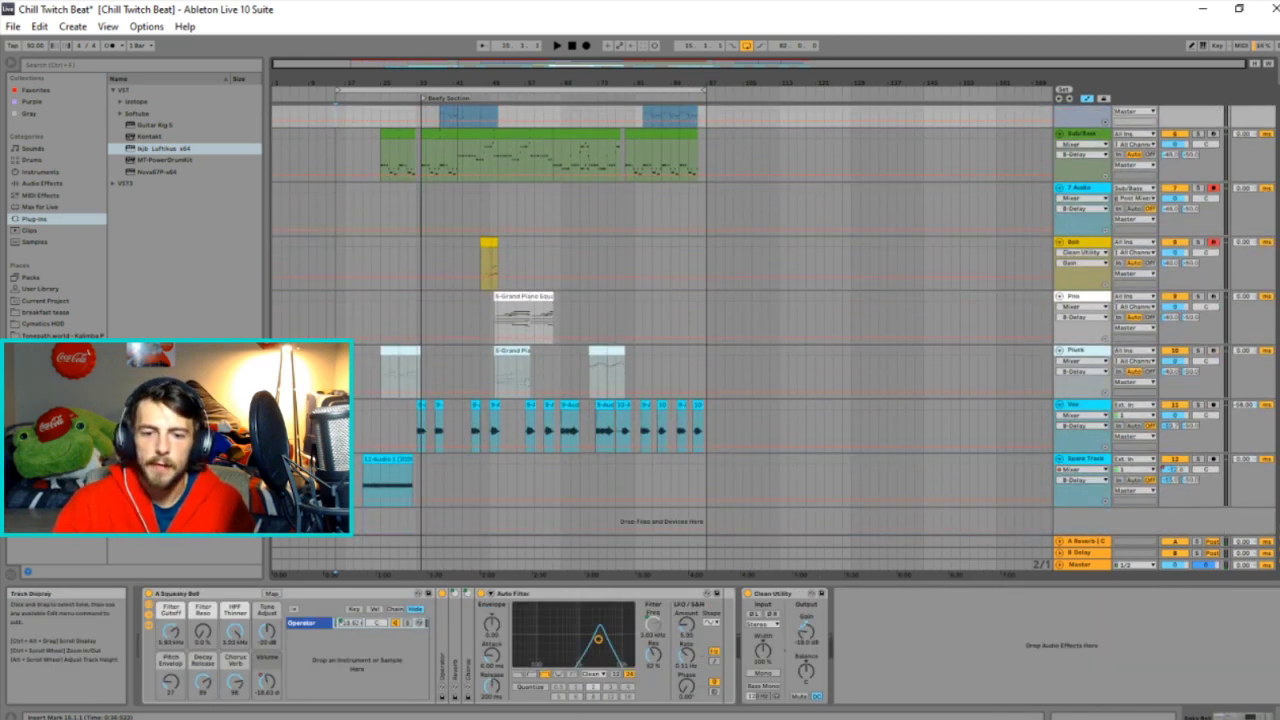
{"action": "scroll", "coordinate": [337, 354], "scroll_direction": "up", "scroll_amount": 6}
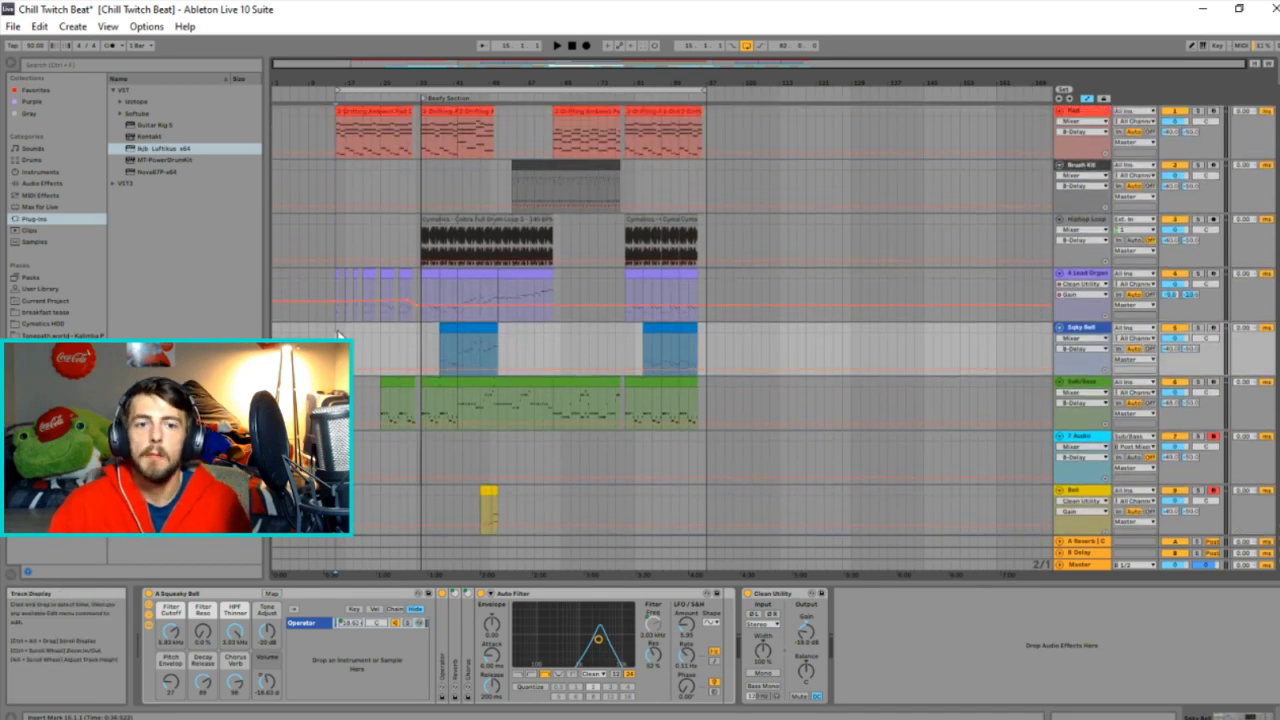
{"action": "left_click", "coordinate": [337, 178]}
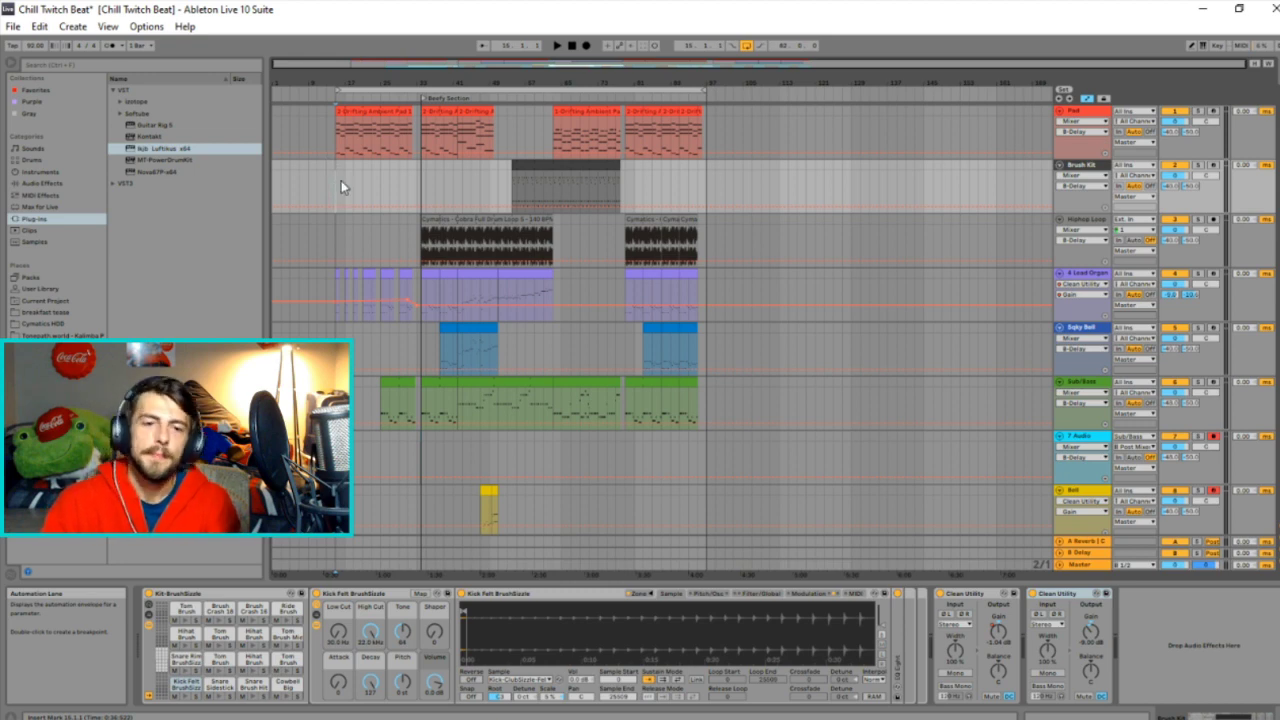
{"action": "scroll", "coordinate": [345, 168], "scroll_direction": "down", "scroll_amount": 2}
{"action": "scroll", "coordinate": [346, 170], "scroll_direction": "up", "scroll_amount": 2}
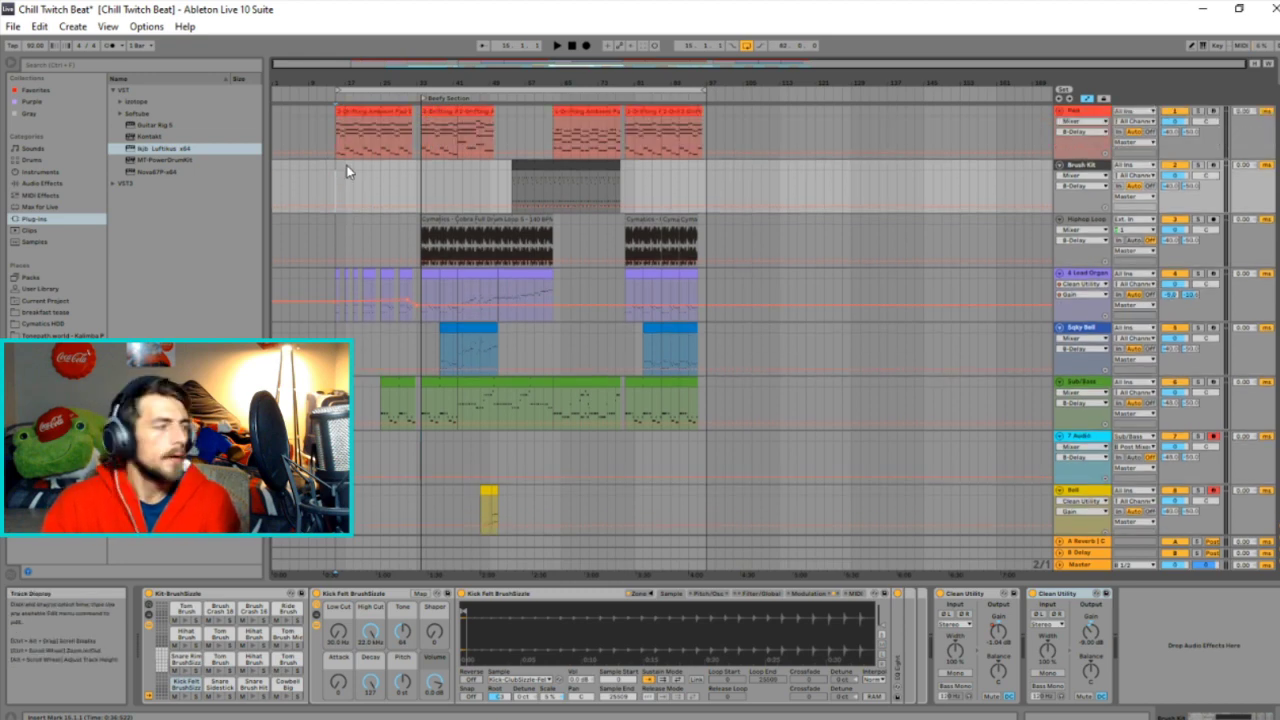
{"action": "scroll", "coordinate": [334, 193], "scroll_direction": "down", "scroll_amount": 3}
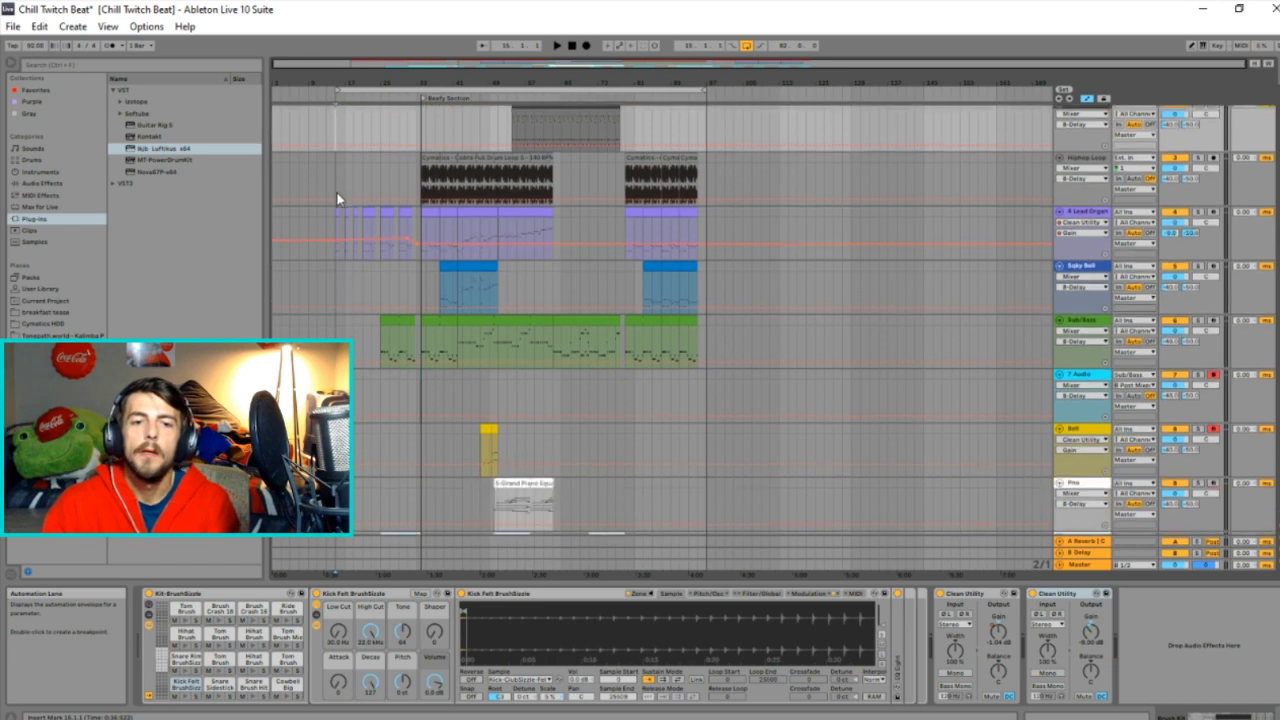
{"action": "scroll", "coordinate": [338, 187], "scroll_direction": "up", "scroll_amount": 3}
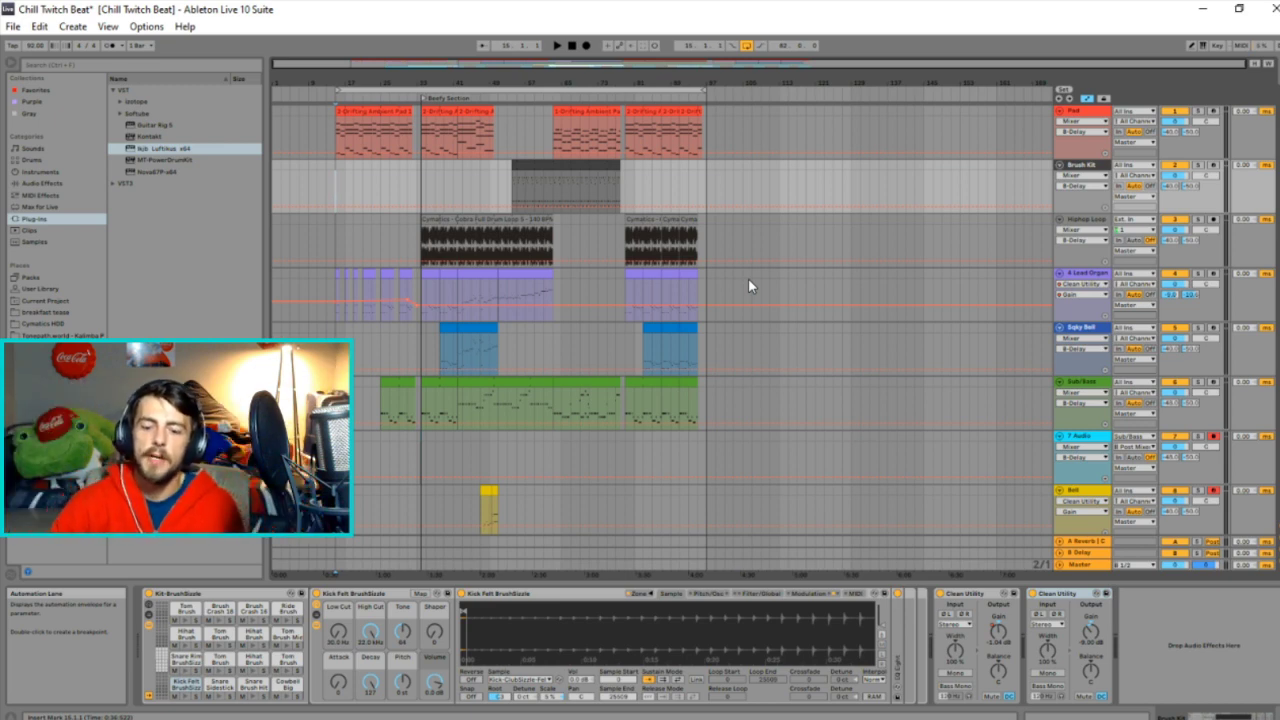
Switch to the Streamlabs OBS window.
{"action": "left_click", "coordinate": [458, 712]}
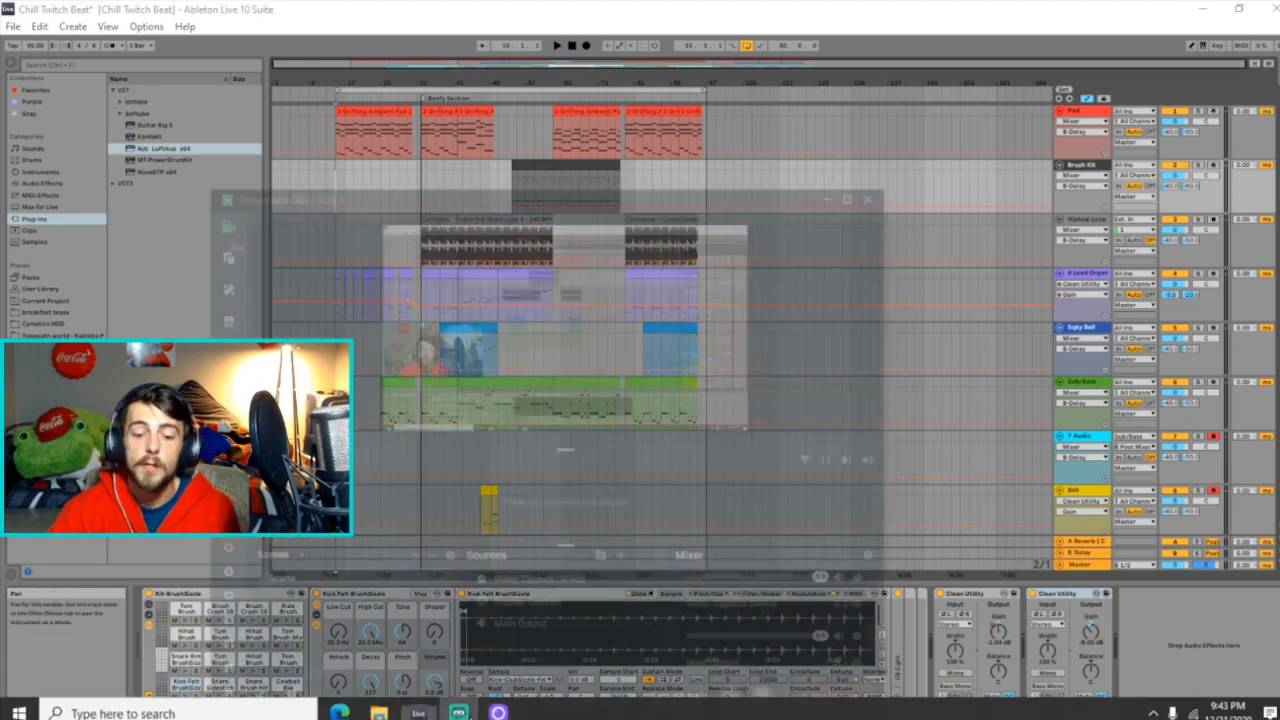